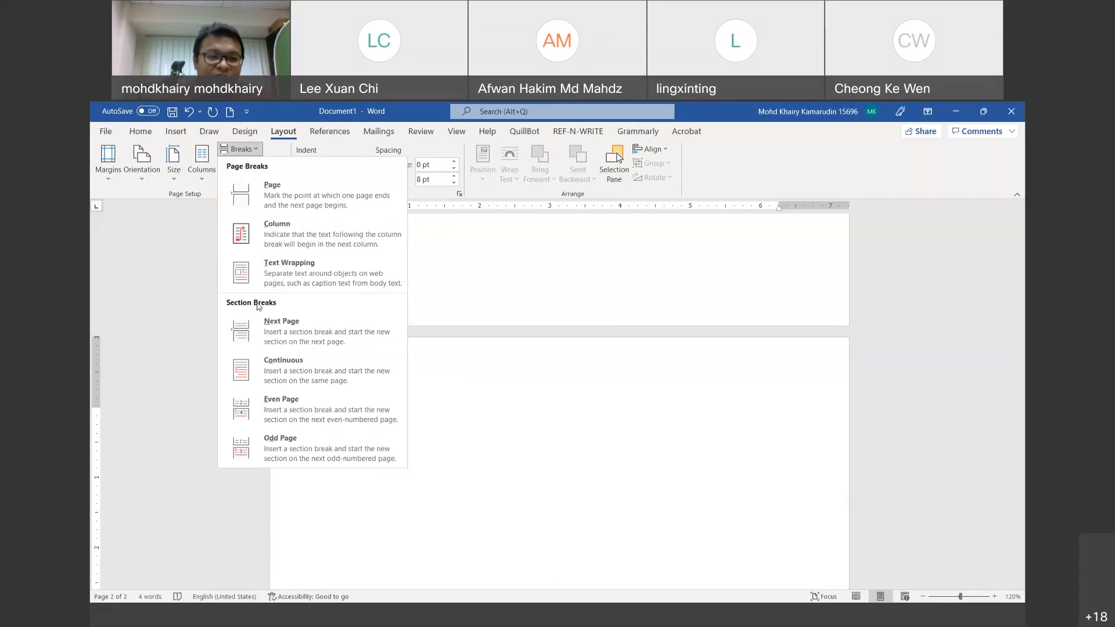
Step: Close the Breaks menu, inspect the first page's footer, then resume editing on page 2
{"action": "left_click", "coordinate": [289, 105]}
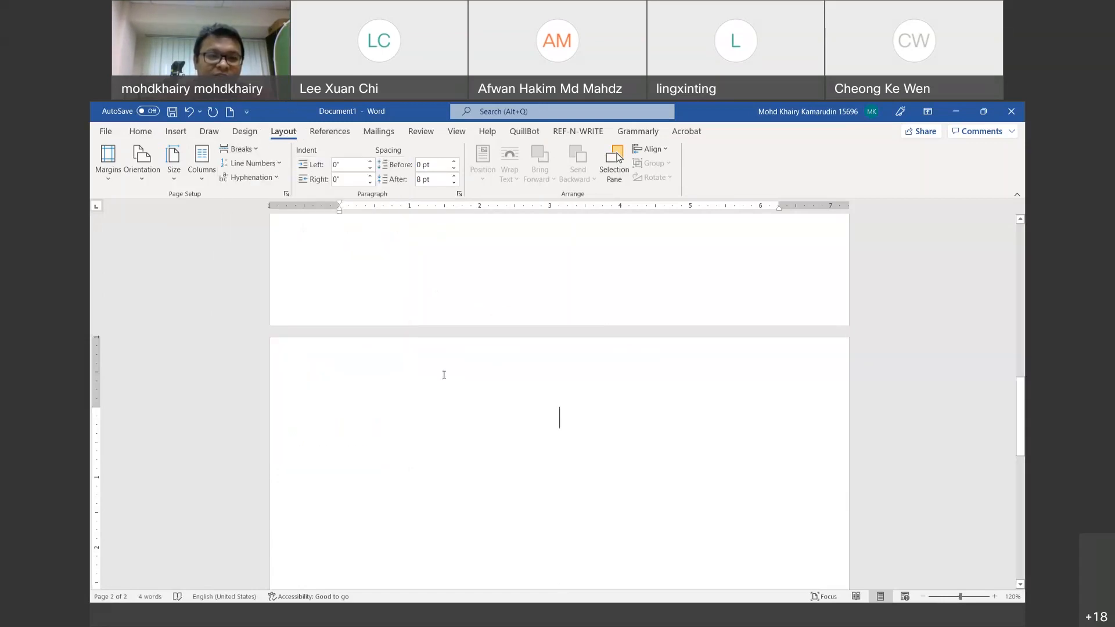
{"action": "double_click", "coordinate": [414, 307]}
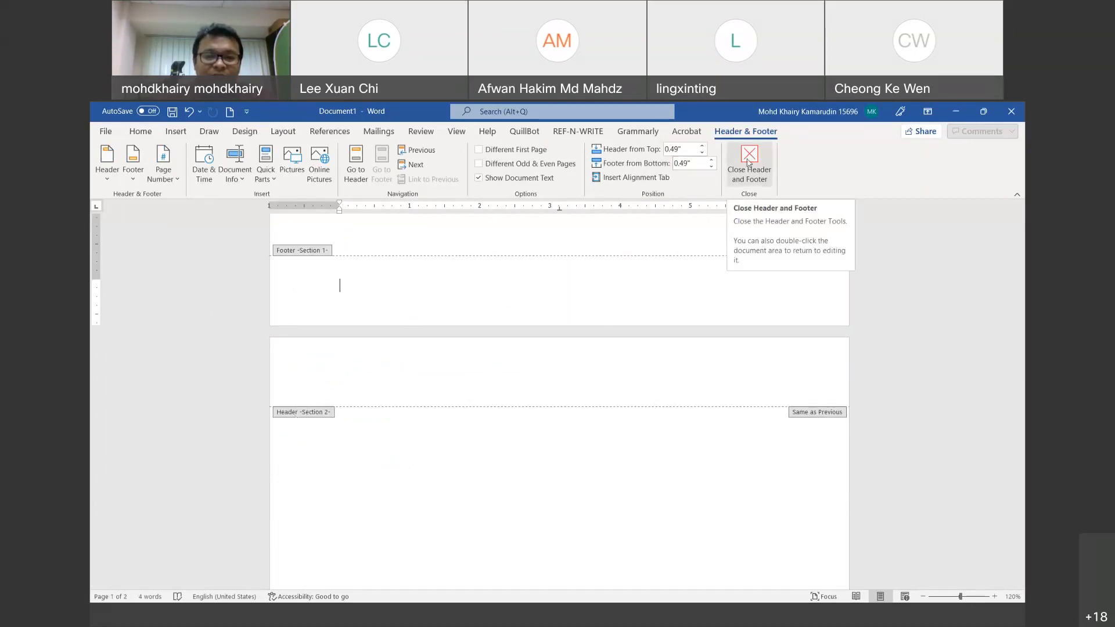
{"action": "left_click", "coordinate": [748, 163]}
{"action": "scroll", "coordinate": [579, 334], "scroll_direction": "down", "scroll_amount": 10}
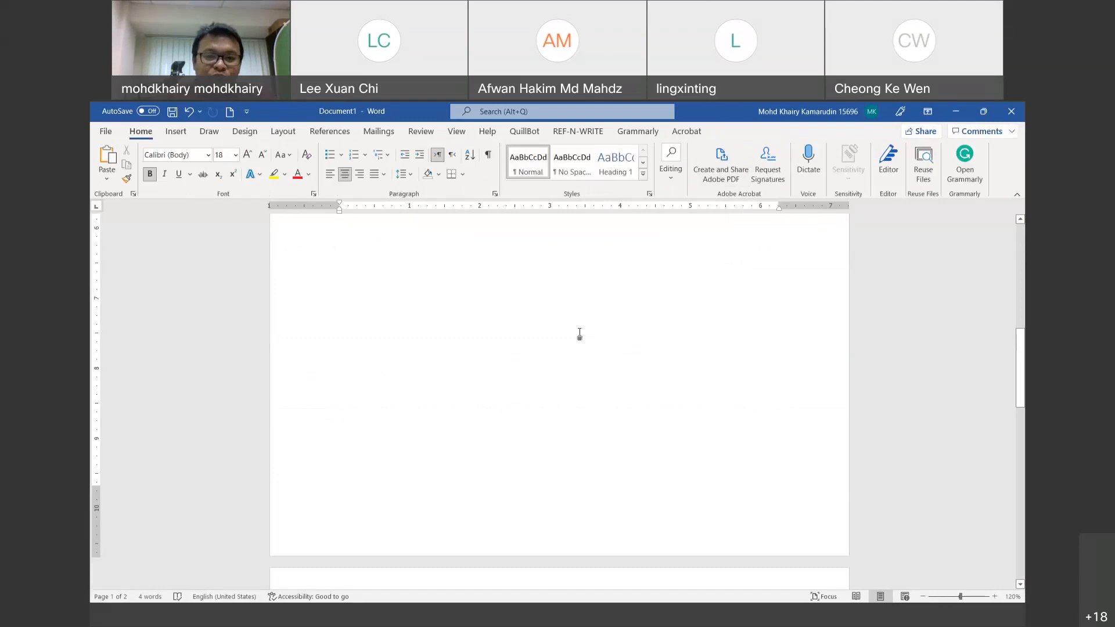
{"action": "scroll", "coordinate": [599, 497], "scroll_direction": "down", "scroll_amount": 3}
{"action": "left_click", "coordinate": [584, 471]}
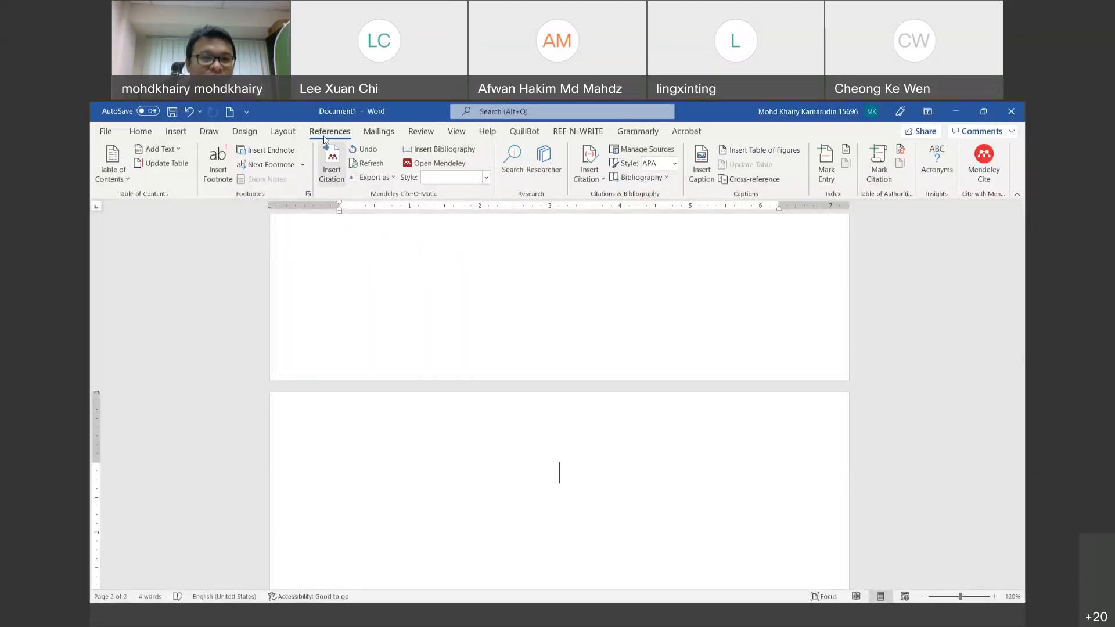
{"action": "left_click", "coordinate": [283, 131]}
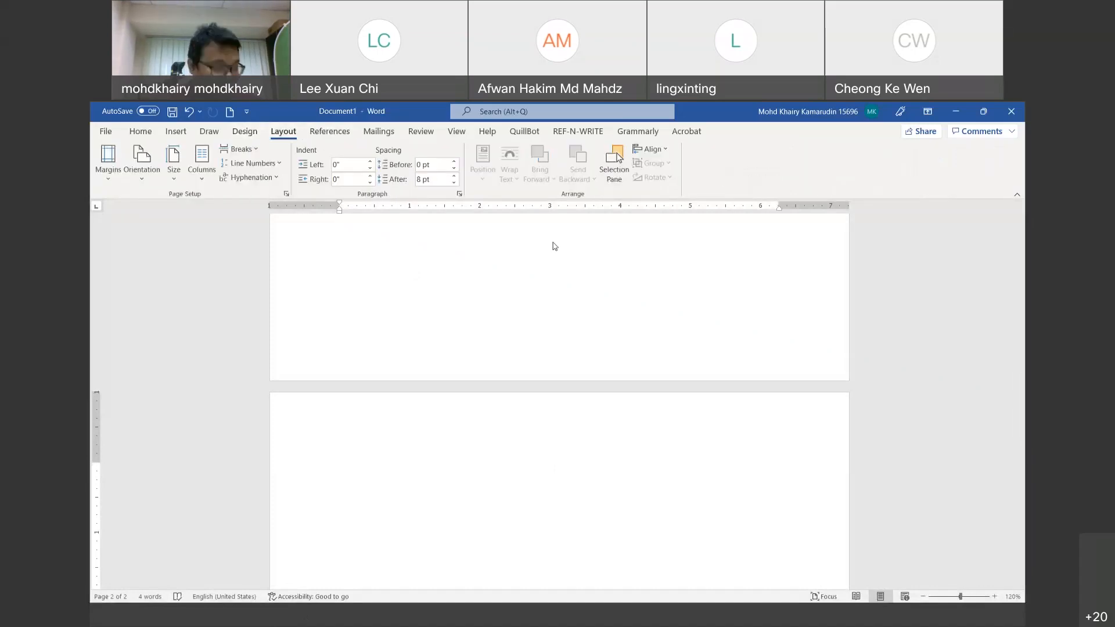
{"action": "left_click", "coordinate": [145, 132]}
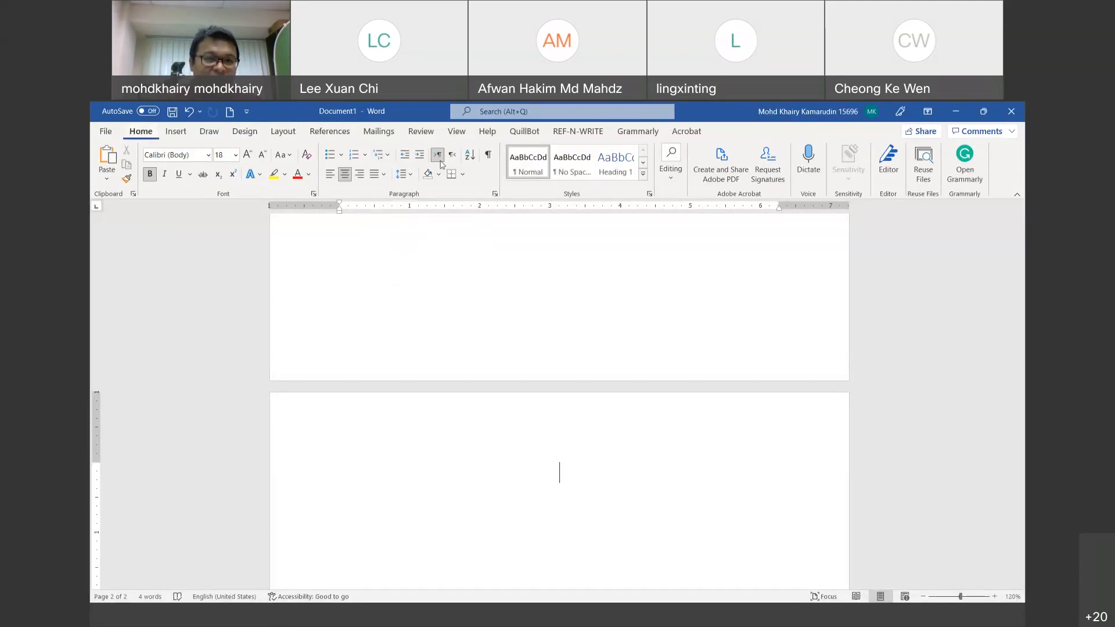
Step: Apply the 'Chapter 1 Heading 1' numbering from the Multilevel List library to page 2
{"action": "left_click", "coordinate": [383, 154]}
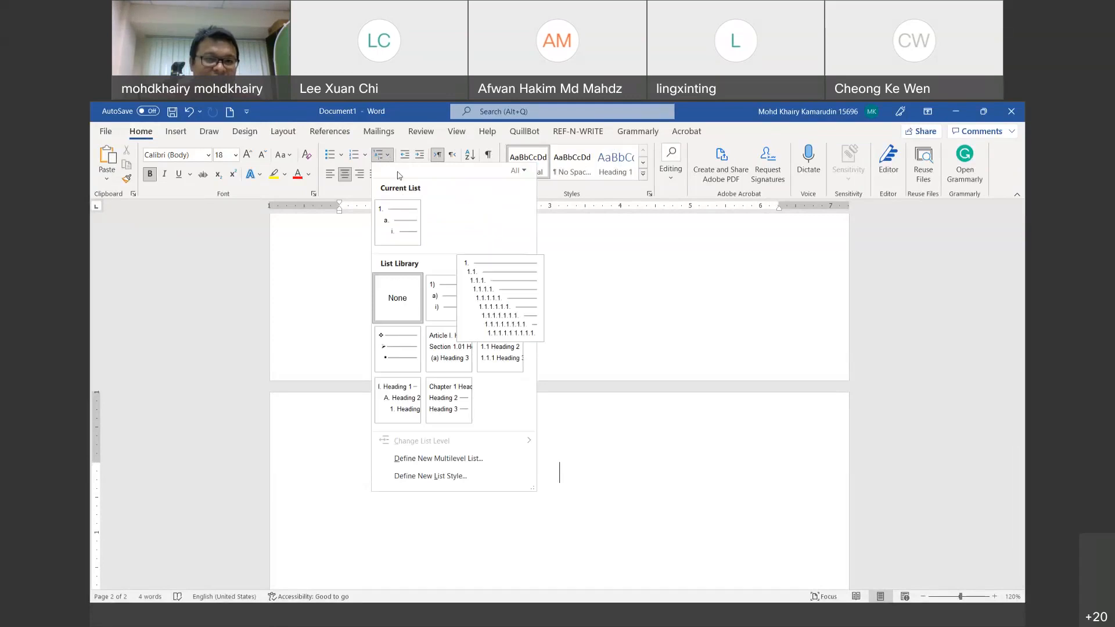
{"action": "left_click", "coordinate": [389, 153]}
{"action": "left_click", "coordinate": [390, 154]}
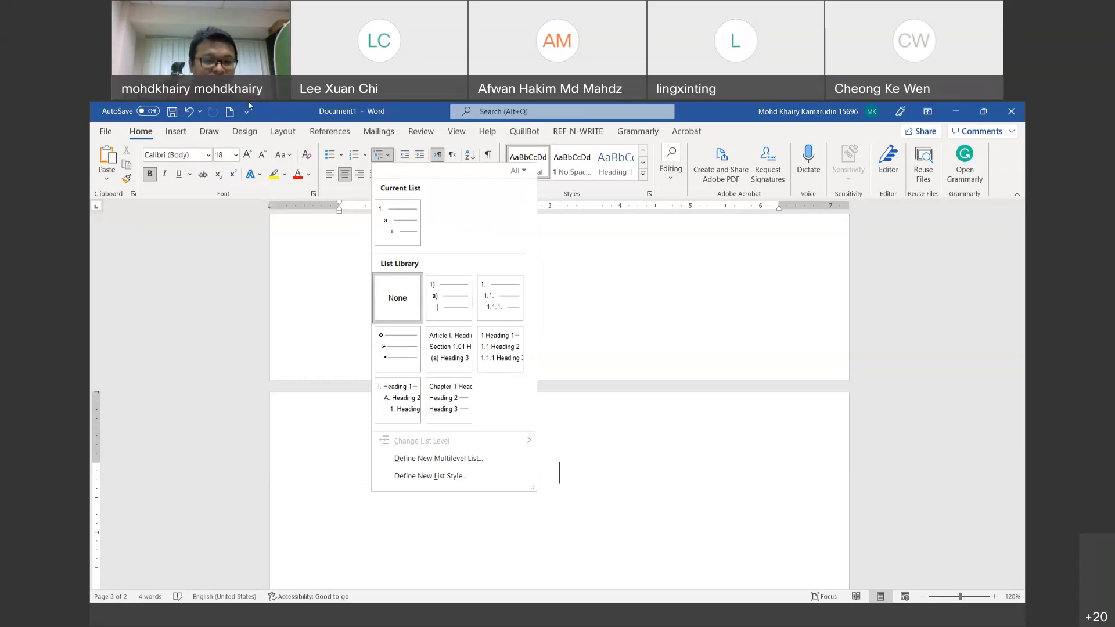
{"action": "mouse_move", "coordinate": [449, 397]}
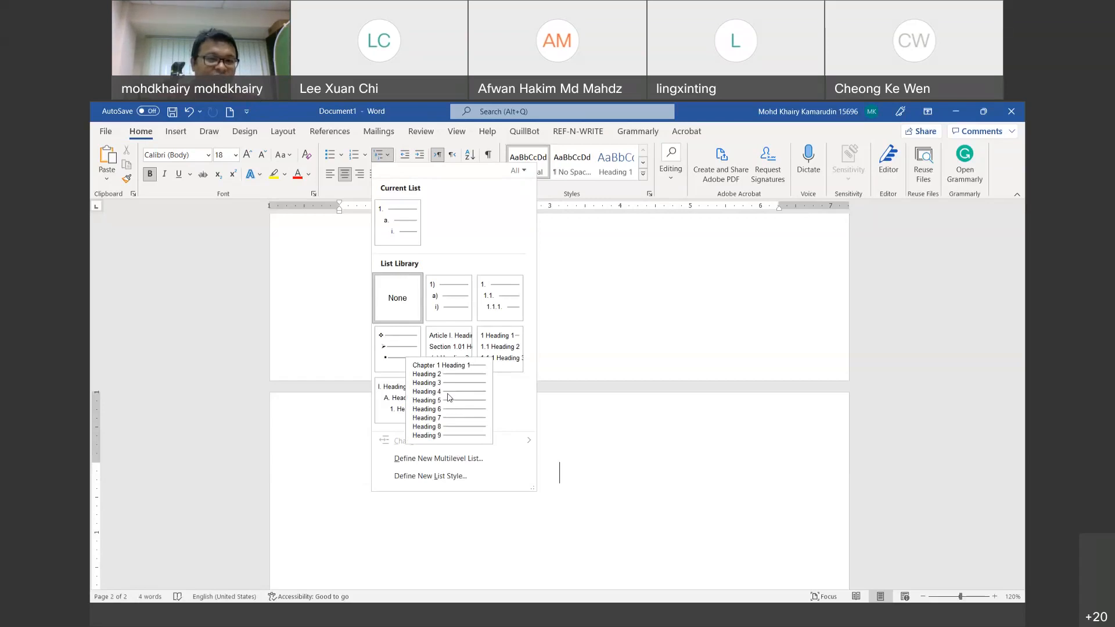
{"action": "left_click", "coordinate": [405, 192]}
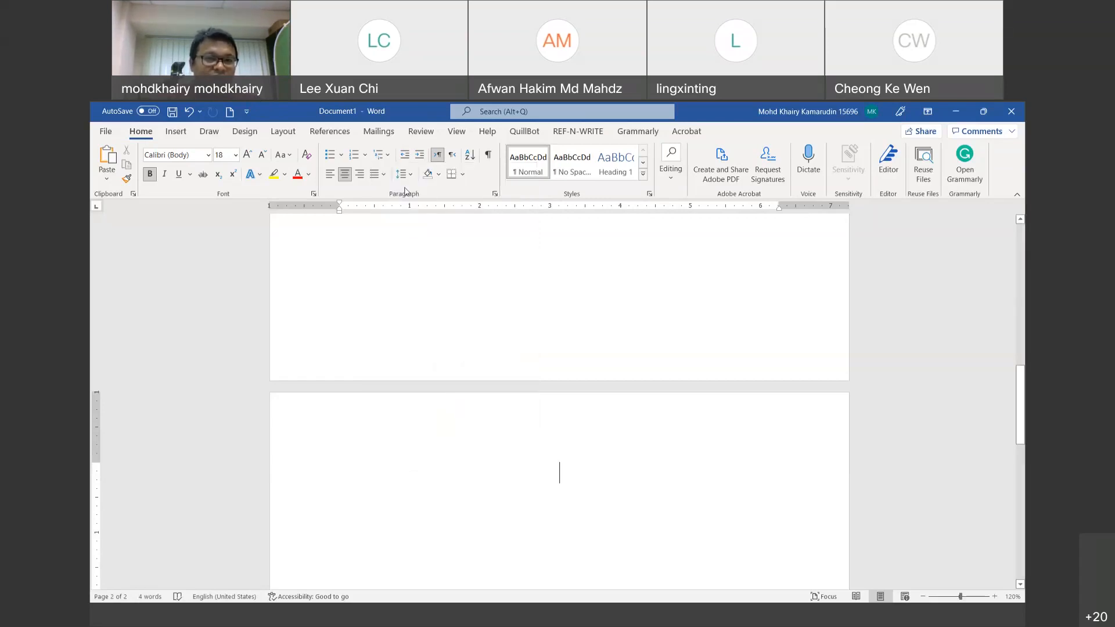
{"action": "left_click", "coordinate": [390, 159]}
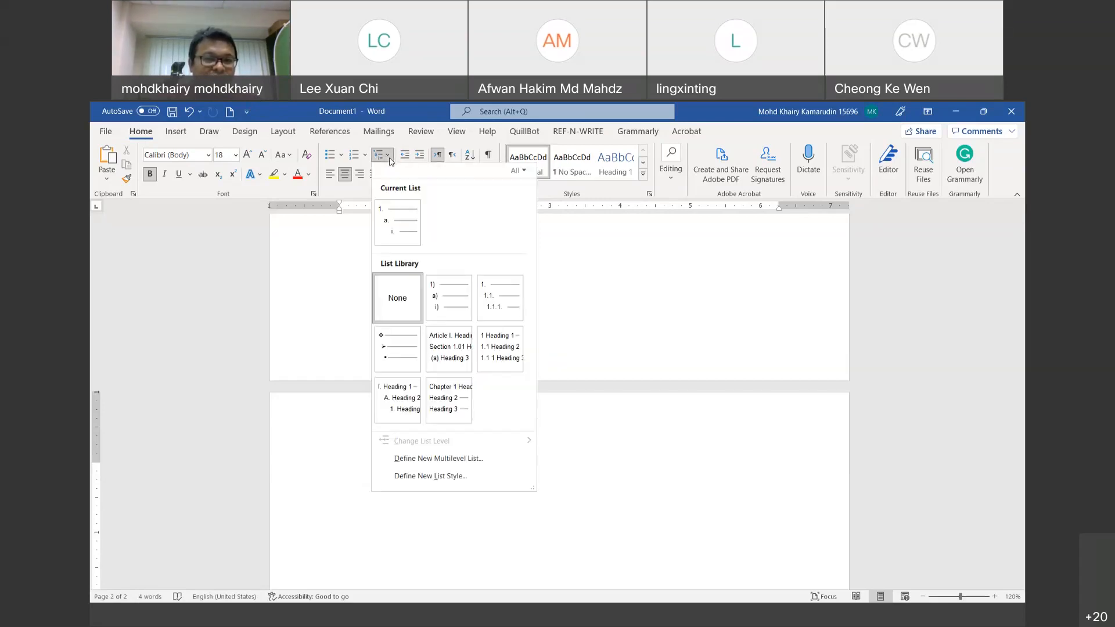
{"action": "left_click", "coordinate": [389, 159]}
{"action": "left_click", "coordinate": [390, 159]}
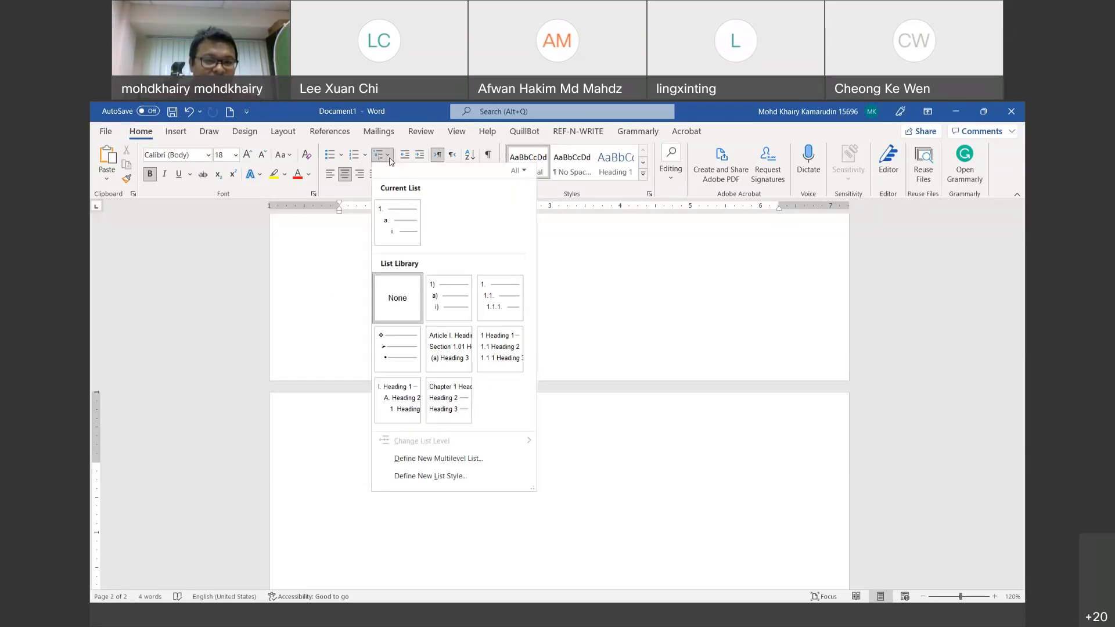
{"action": "mouse_move", "coordinate": [449, 402]}
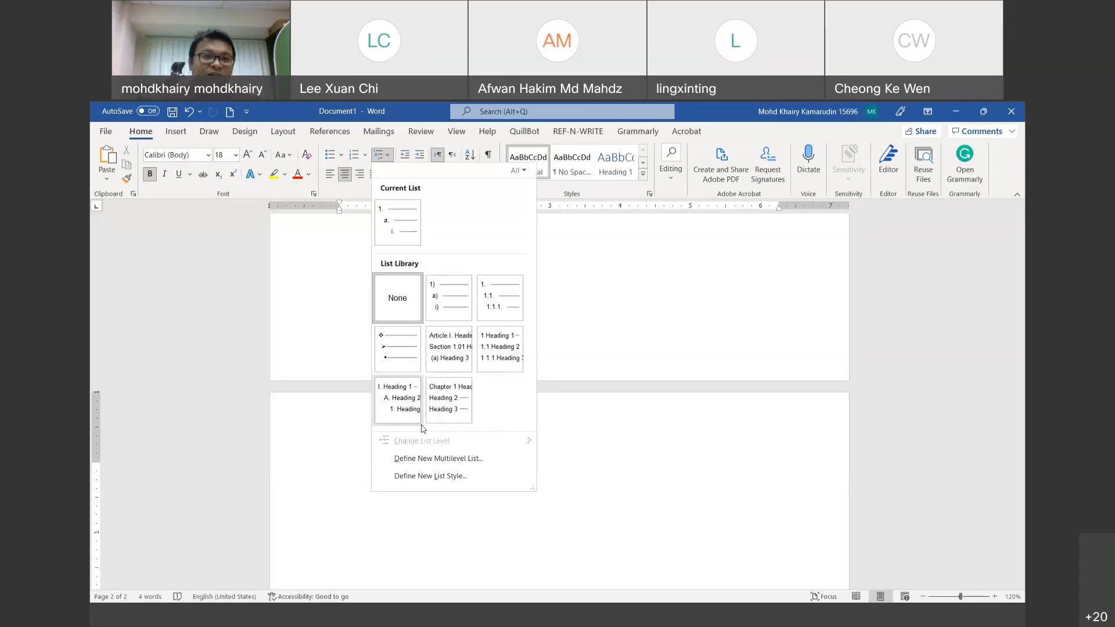
{"action": "left_click", "coordinate": [308, 274]}
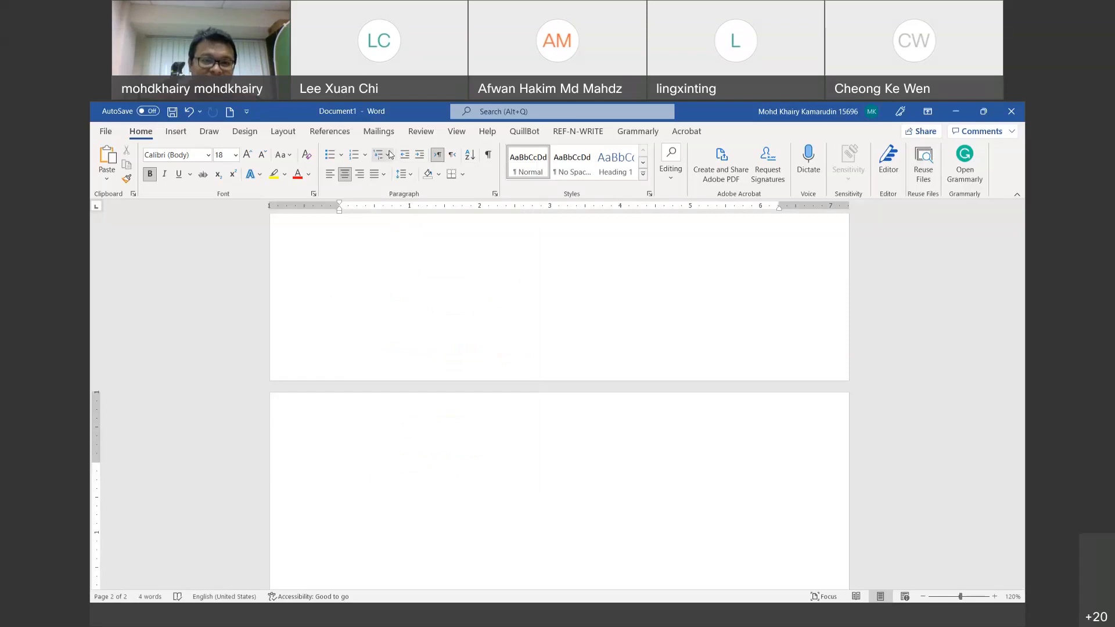
{"action": "left_click", "coordinate": [391, 155]}
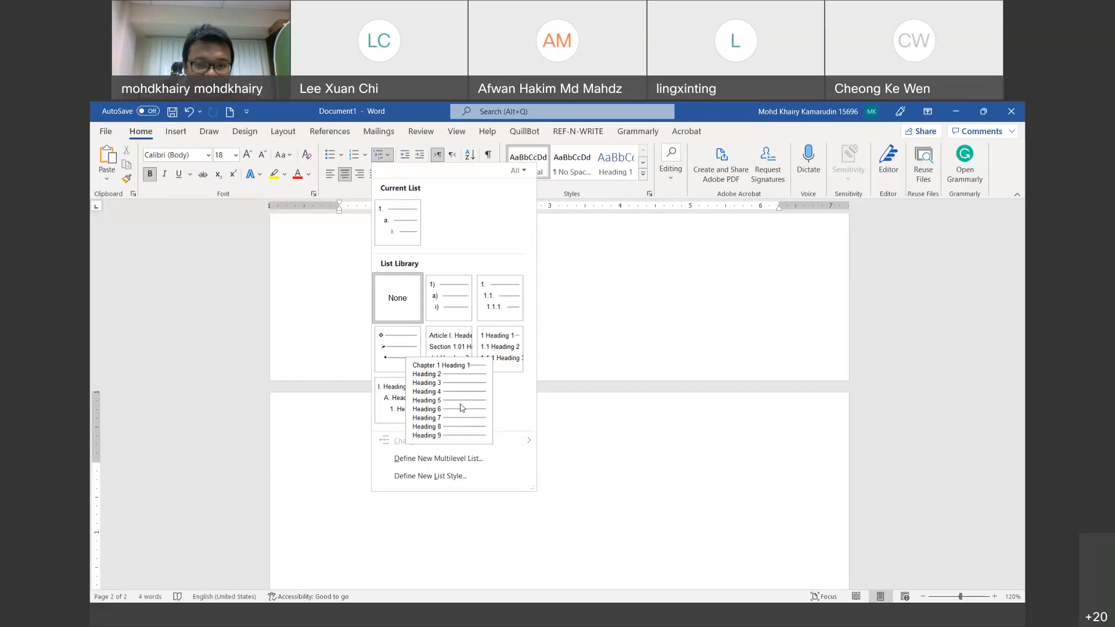
{"action": "left_click", "coordinate": [462, 408]}
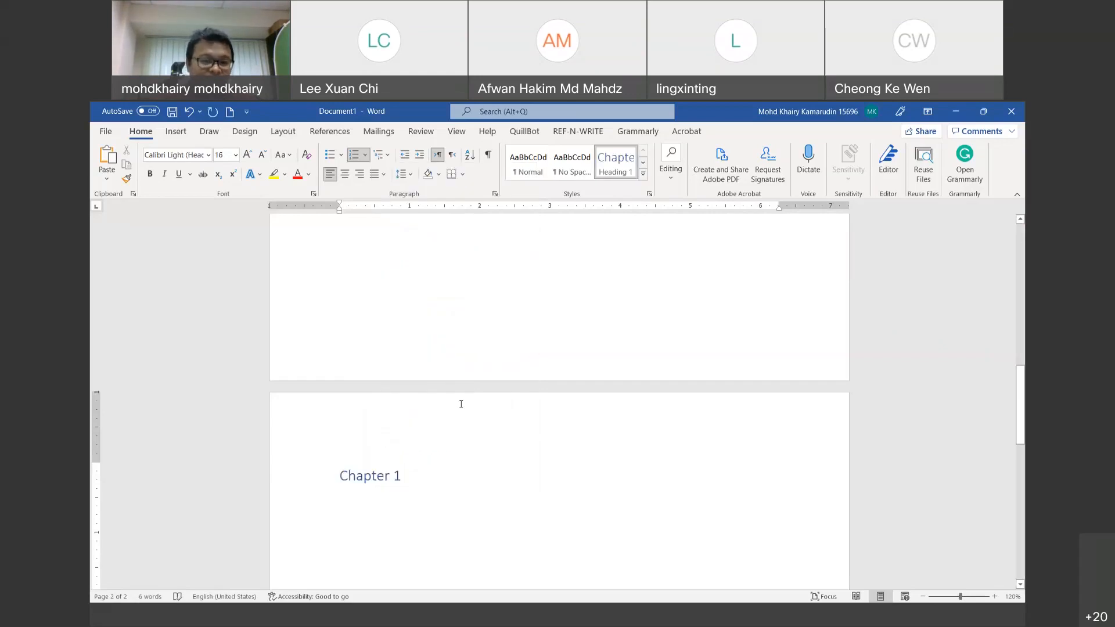
{"action": "key", "text": "Left"}
{"action": "key", "text": "Right"}
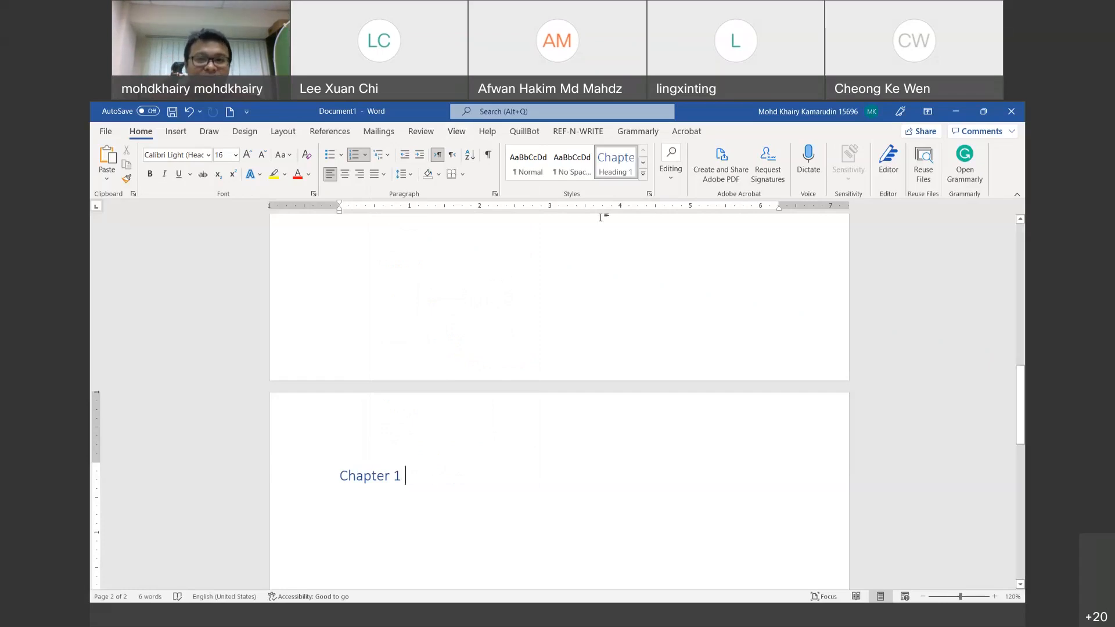
Step: Modify Heading 1 to Automatic colour, 12 pt Times New Roman, bold and centred, then undo it
{"action": "right_click", "coordinate": [622, 159]}
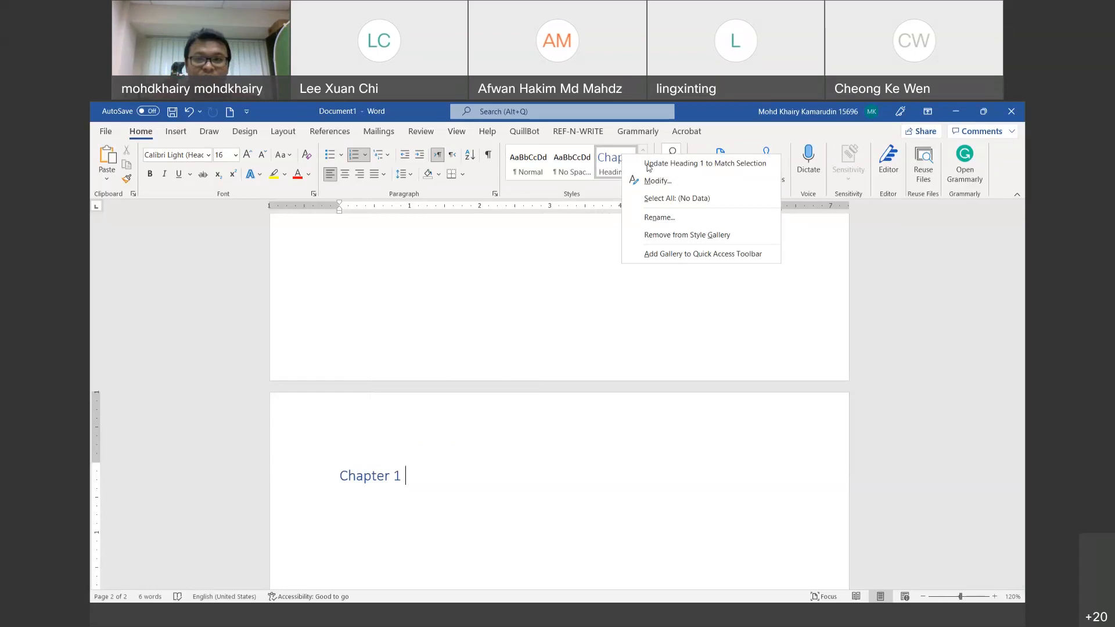
{"action": "left_click", "coordinate": [655, 181]}
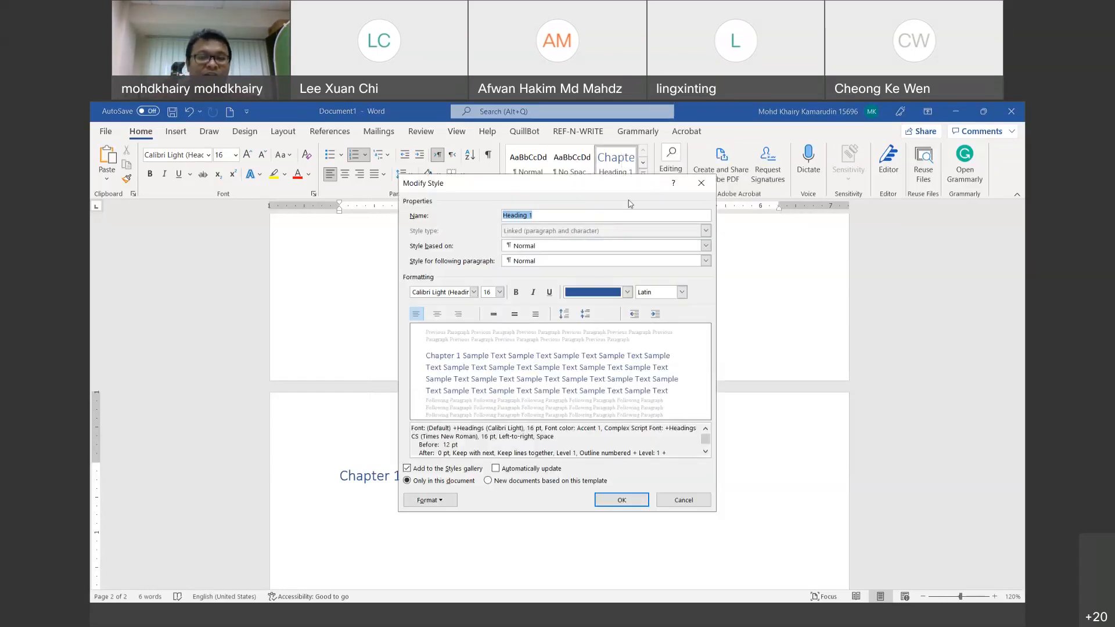
{"action": "left_click", "coordinate": [627, 294]}
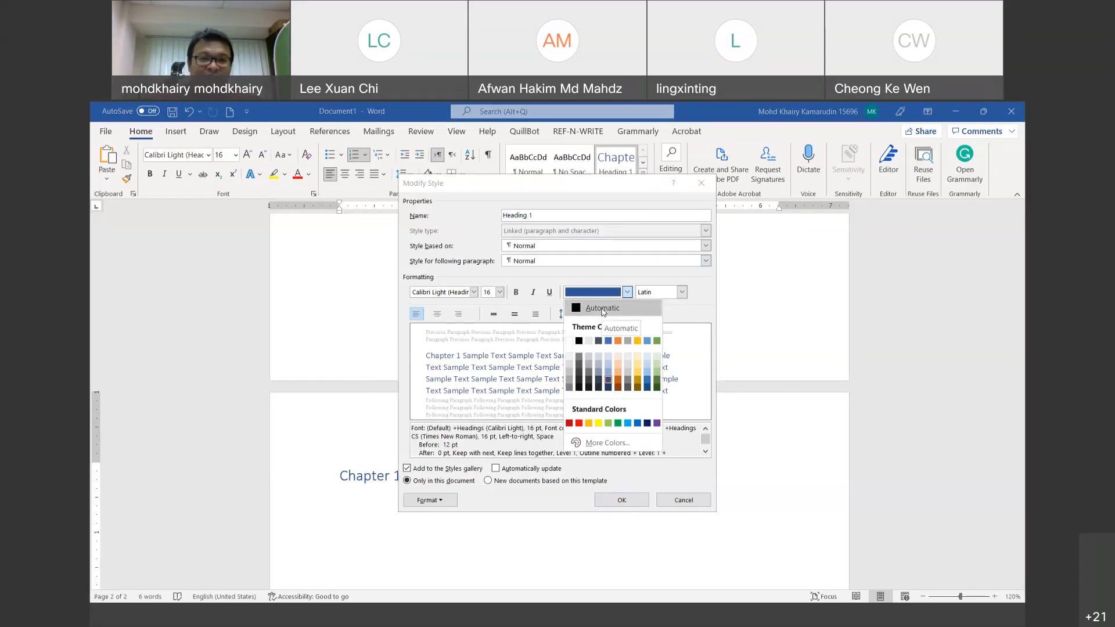
{"action": "left_click", "coordinate": [603, 308]}
{"action": "left_click", "coordinate": [499, 292]}
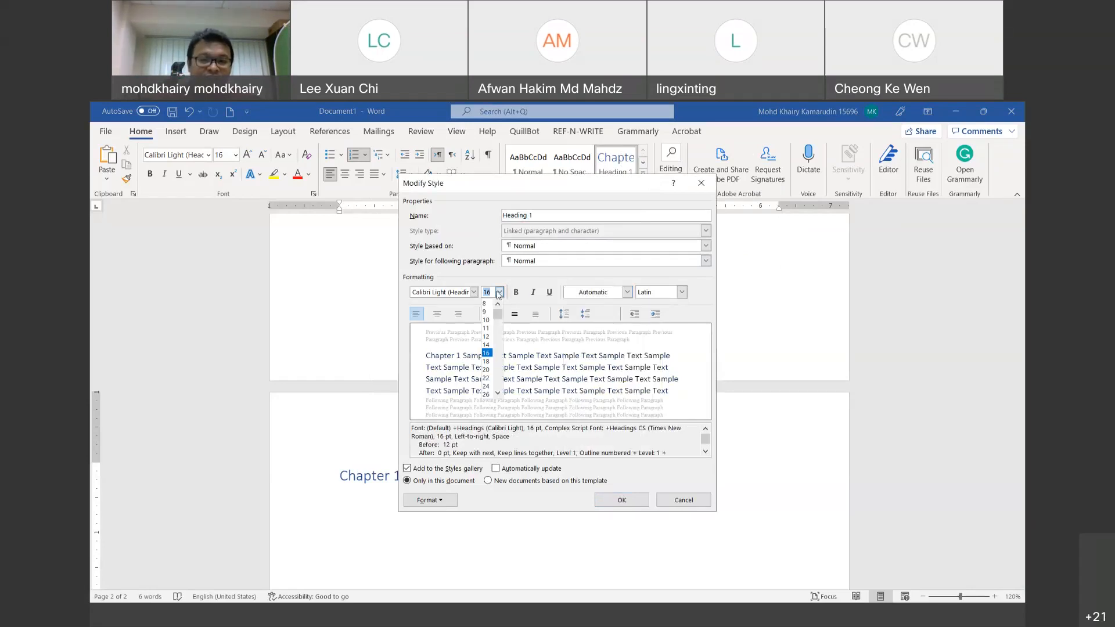
{"action": "left_click", "coordinate": [487, 337]}
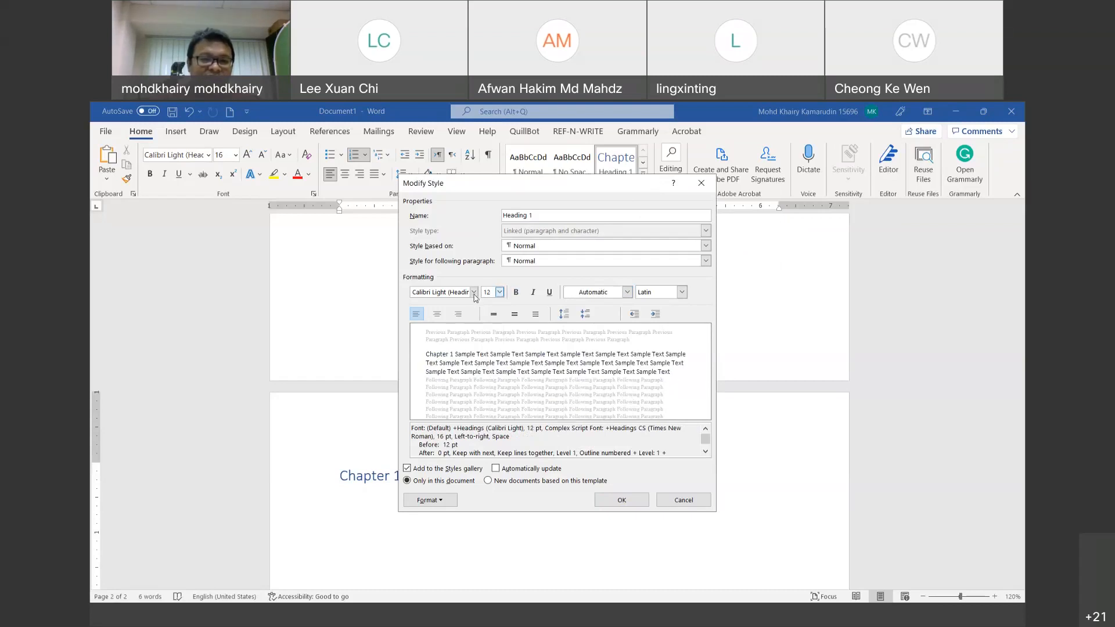
{"action": "left_click", "coordinate": [474, 292]}
{"action": "left_click", "coordinate": [456, 373]}
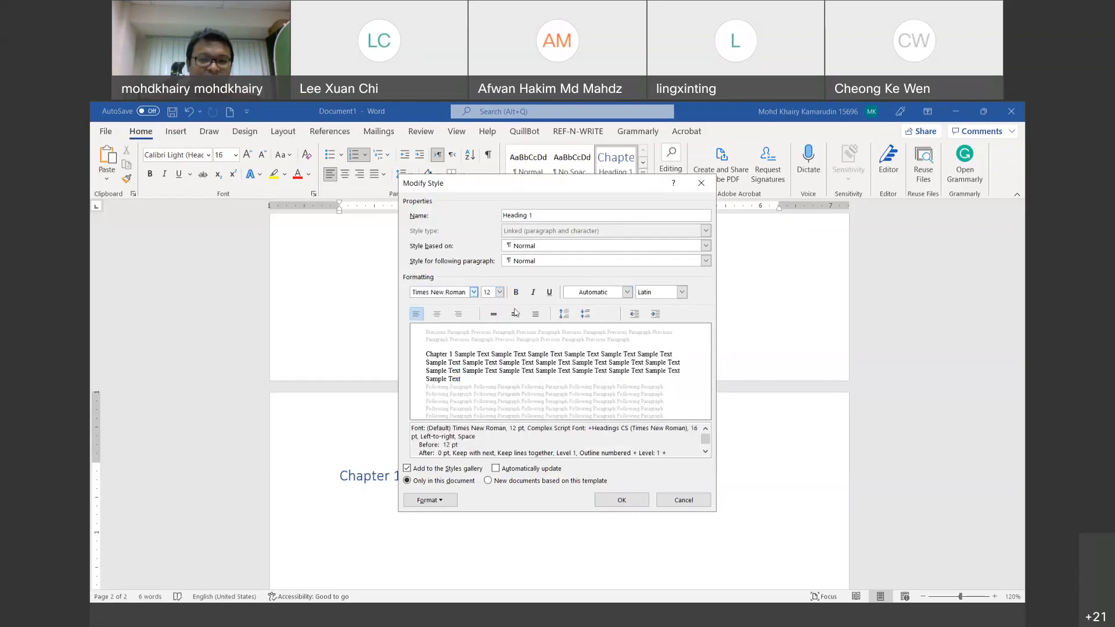
{"action": "left_click", "coordinate": [515, 292]}
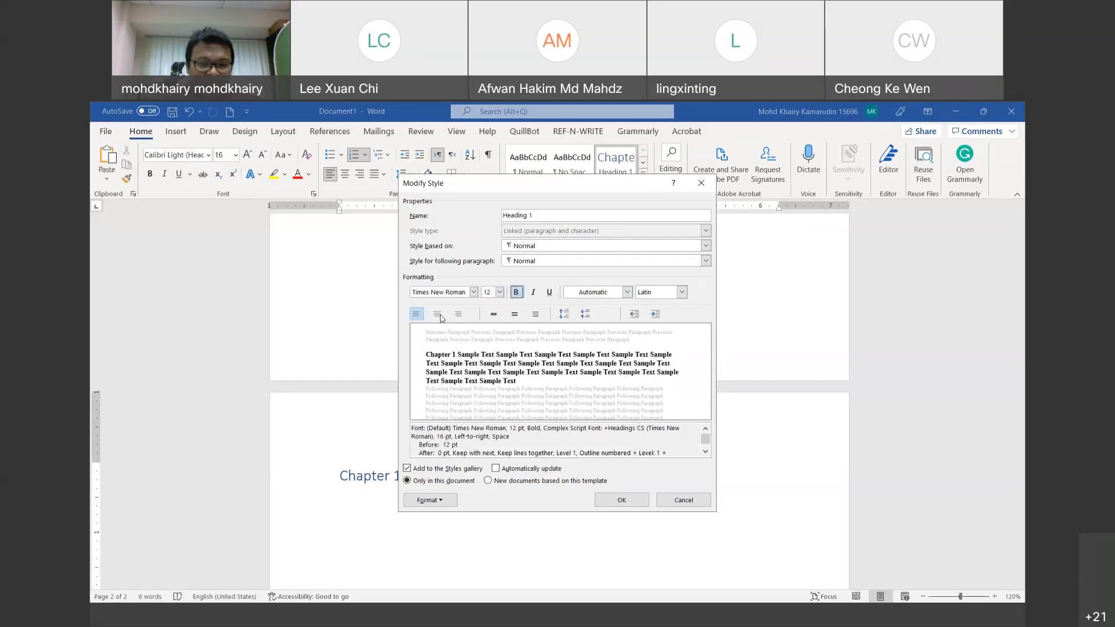
{"action": "left_click", "coordinate": [436, 313]}
{"action": "left_click", "coordinate": [621, 500]}
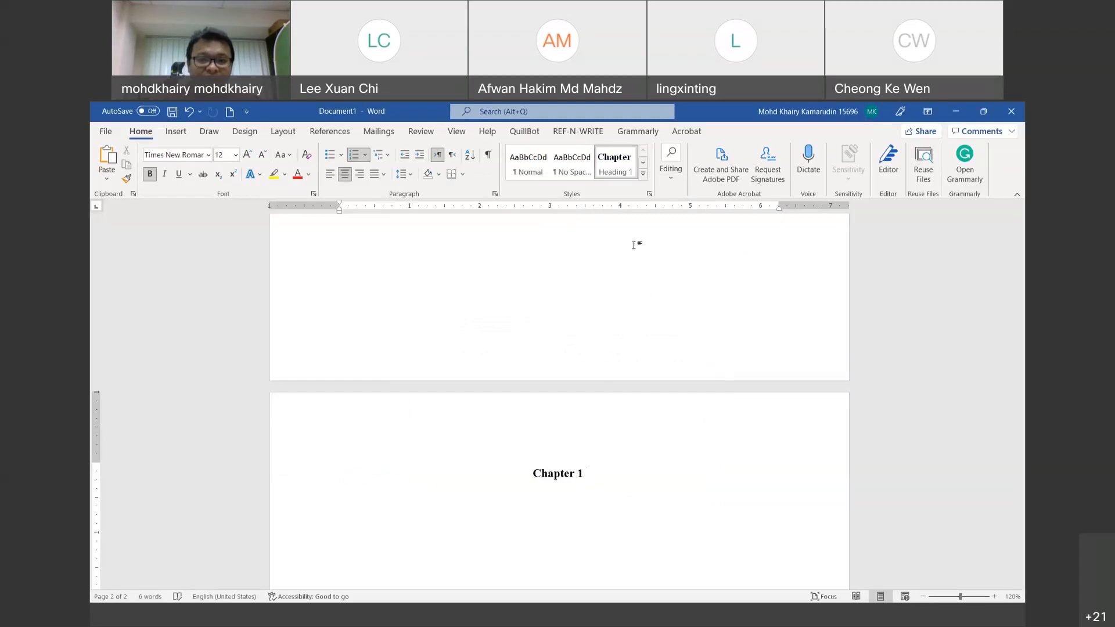
{"action": "left_click", "coordinate": [189, 111]}
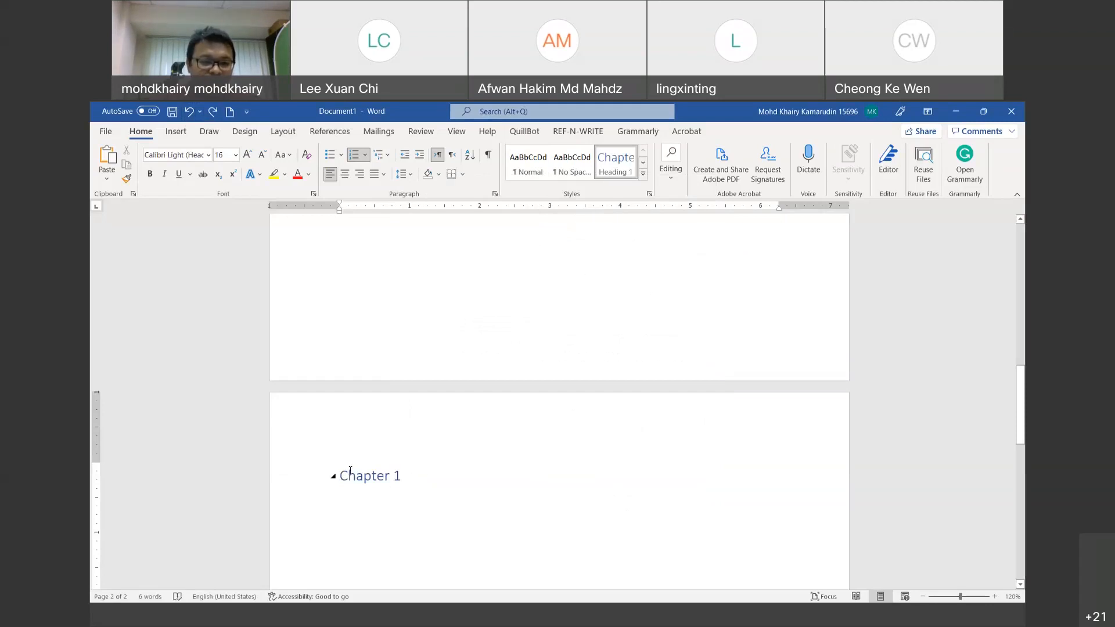
{"action": "left_click_drag", "start_coordinate": [393, 475], "coordinate": [362, 474]}
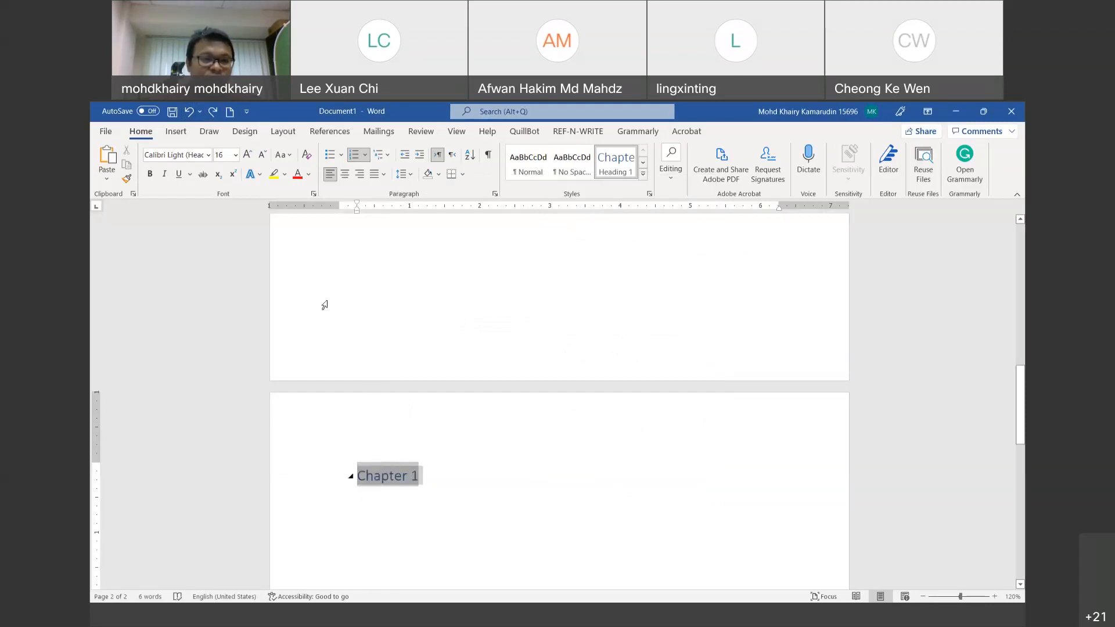
{"action": "left_click", "coordinate": [190, 113]}
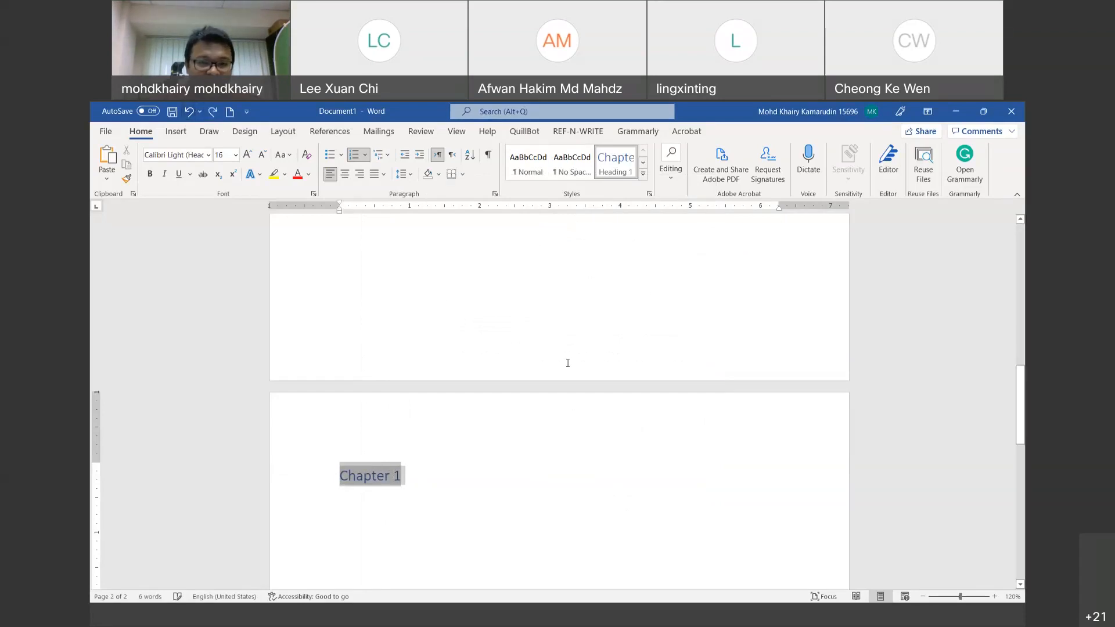
{"action": "left_click", "coordinate": [446, 509]}
{"action": "left_click", "coordinate": [338, 475]}
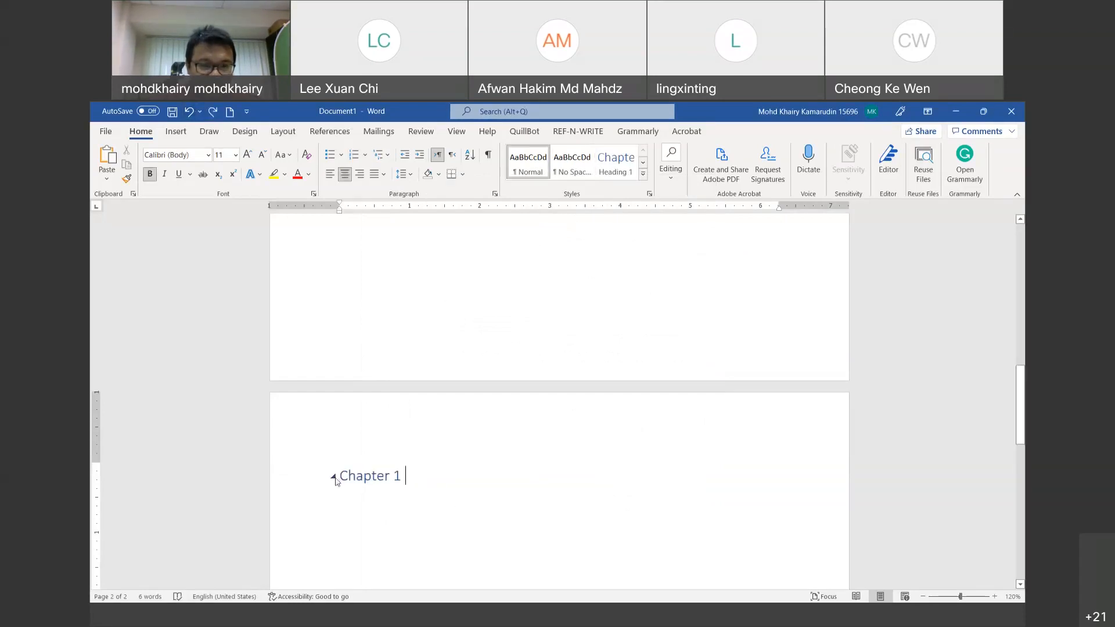
{"action": "left_click", "coordinate": [344, 477]}
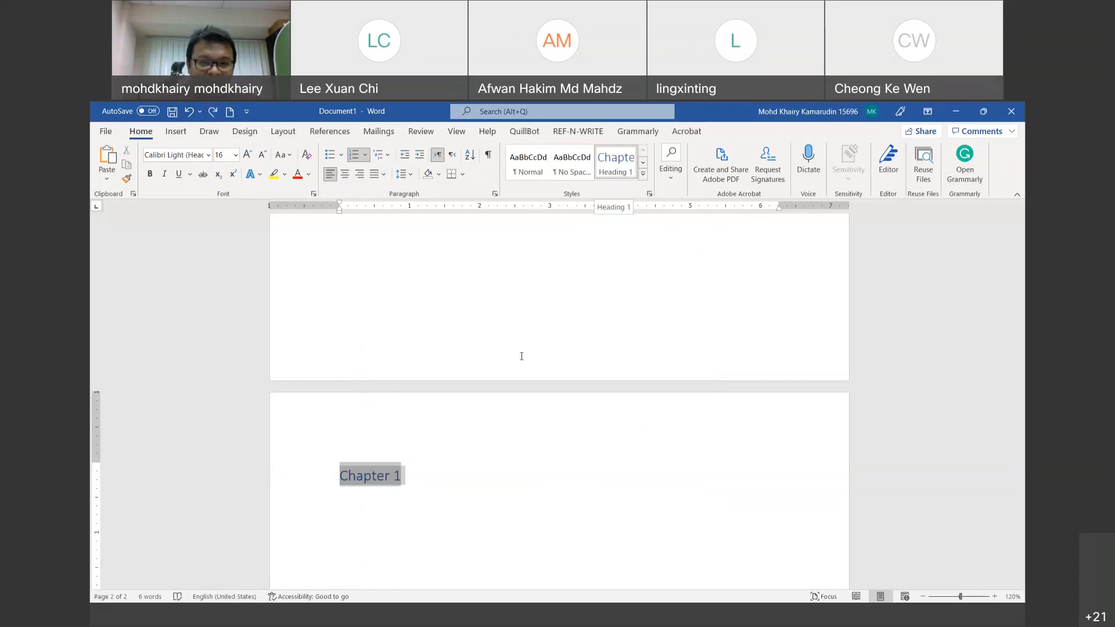
Step: In Modify Style for Heading 1, set Automatic colour, Times New Roman and 12 pt
{"action": "right_click", "coordinate": [624, 170]}
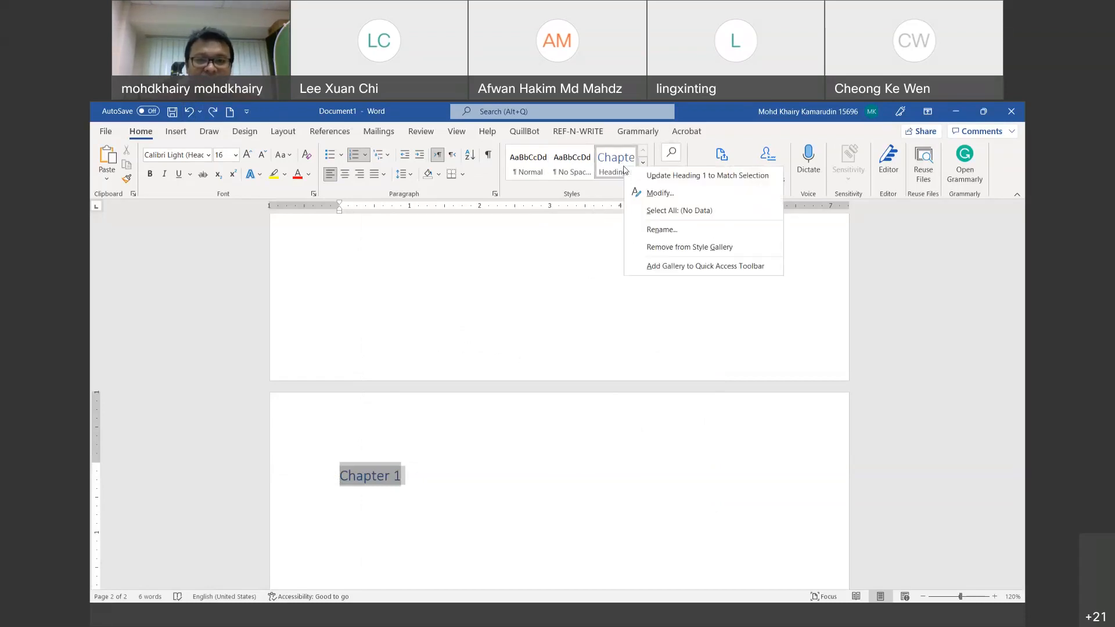
{"action": "left_click", "coordinate": [659, 193]}
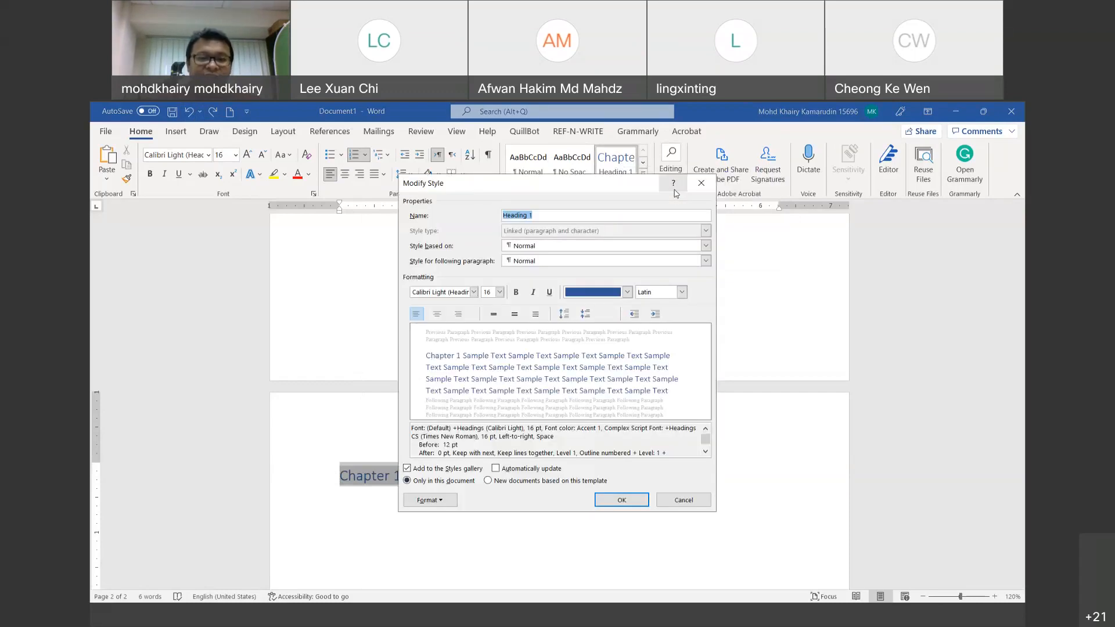
{"action": "left_click", "coordinate": [628, 293]}
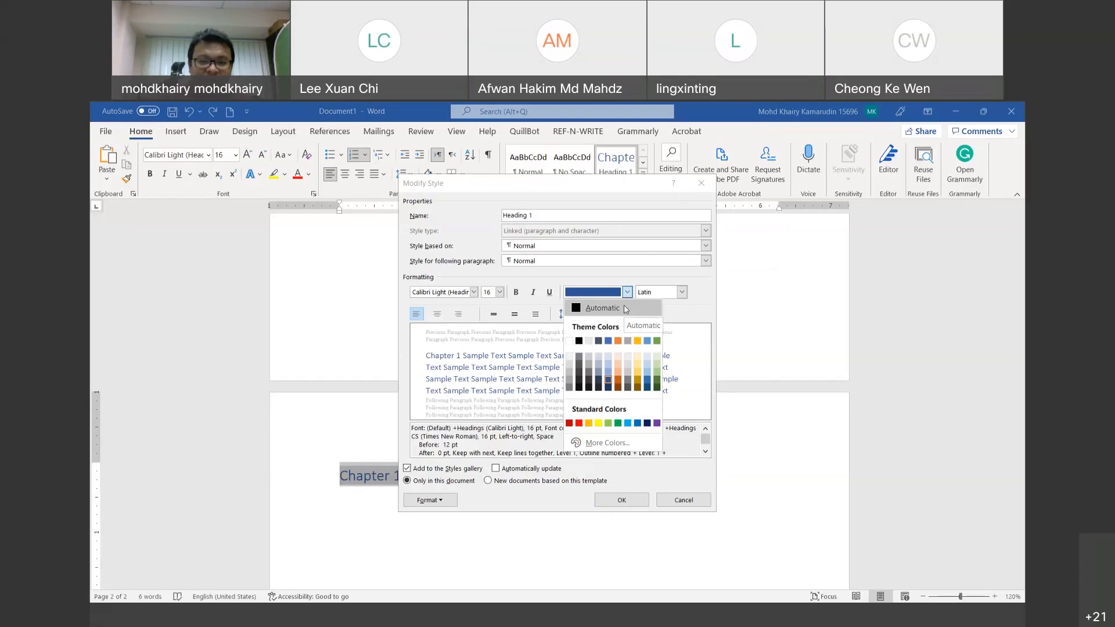
{"action": "left_click", "coordinate": [580, 341]}
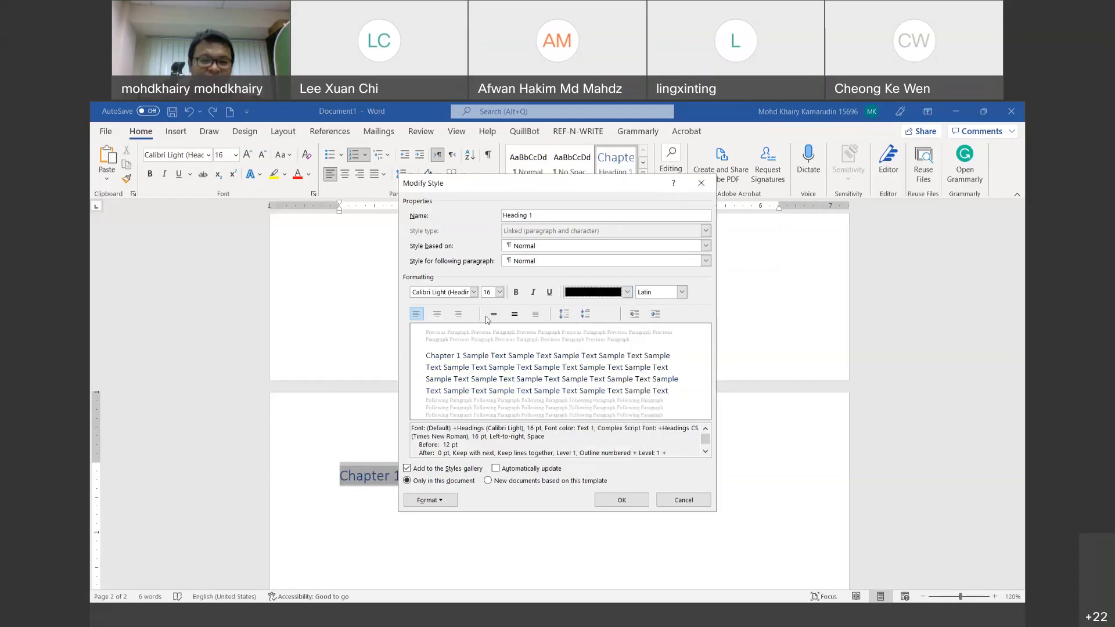
{"action": "left_click", "coordinate": [476, 292]}
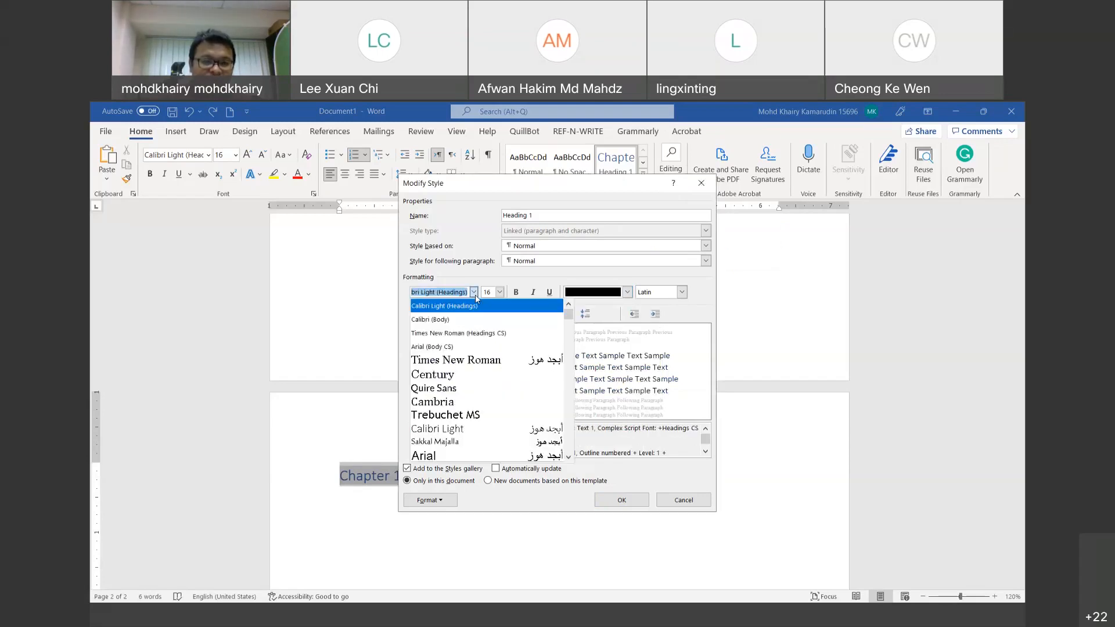
{"action": "left_click", "coordinate": [474, 361]}
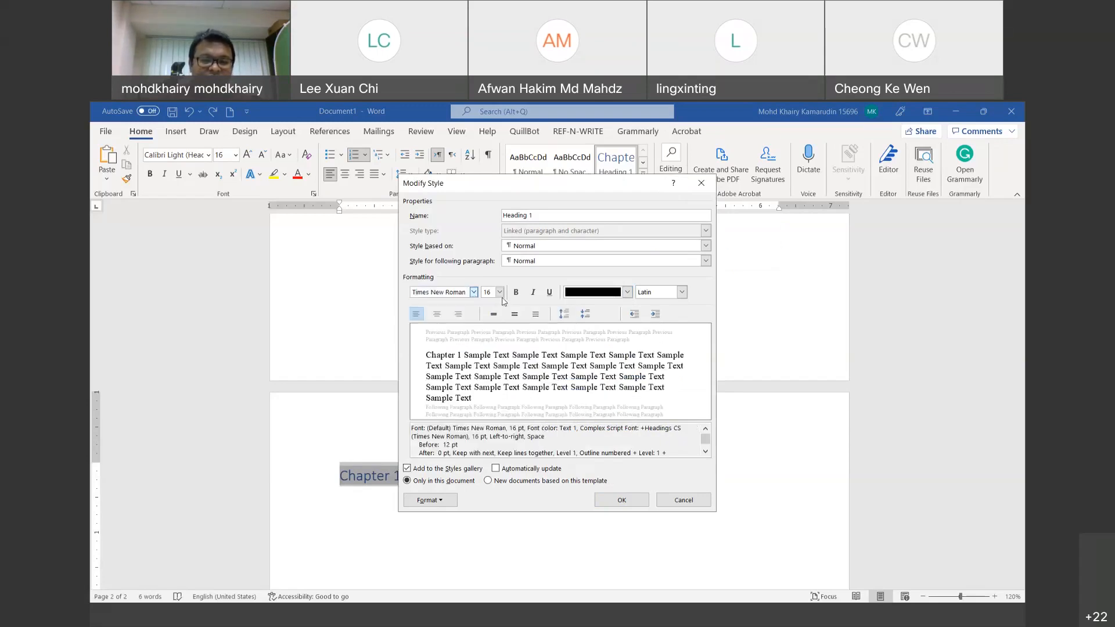
{"action": "left_click", "coordinate": [499, 292]}
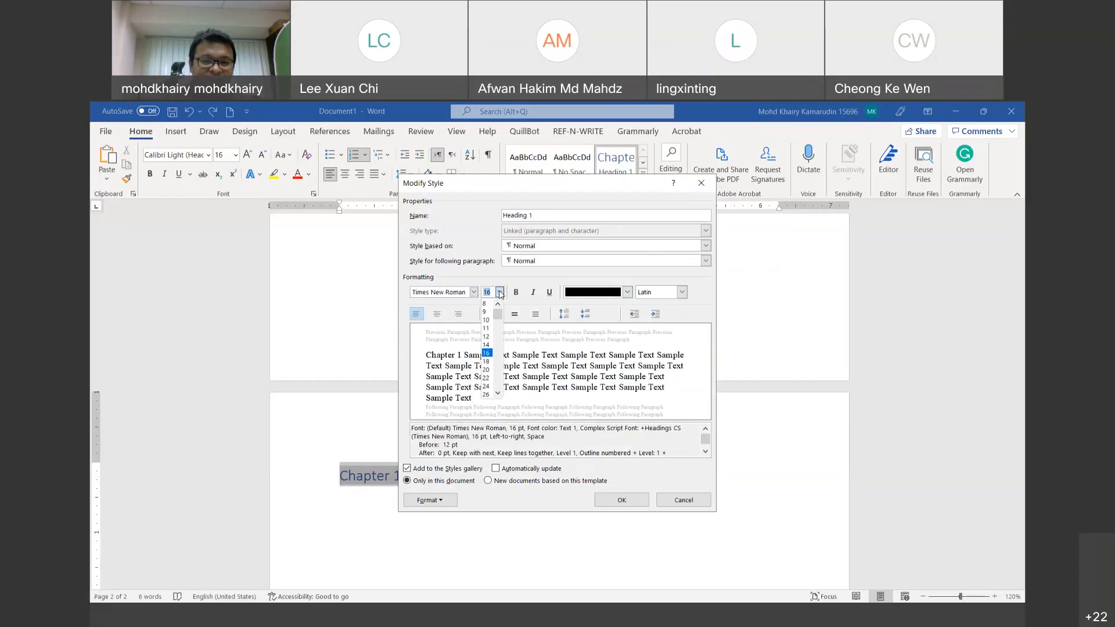
{"action": "left_click", "coordinate": [486, 336]}
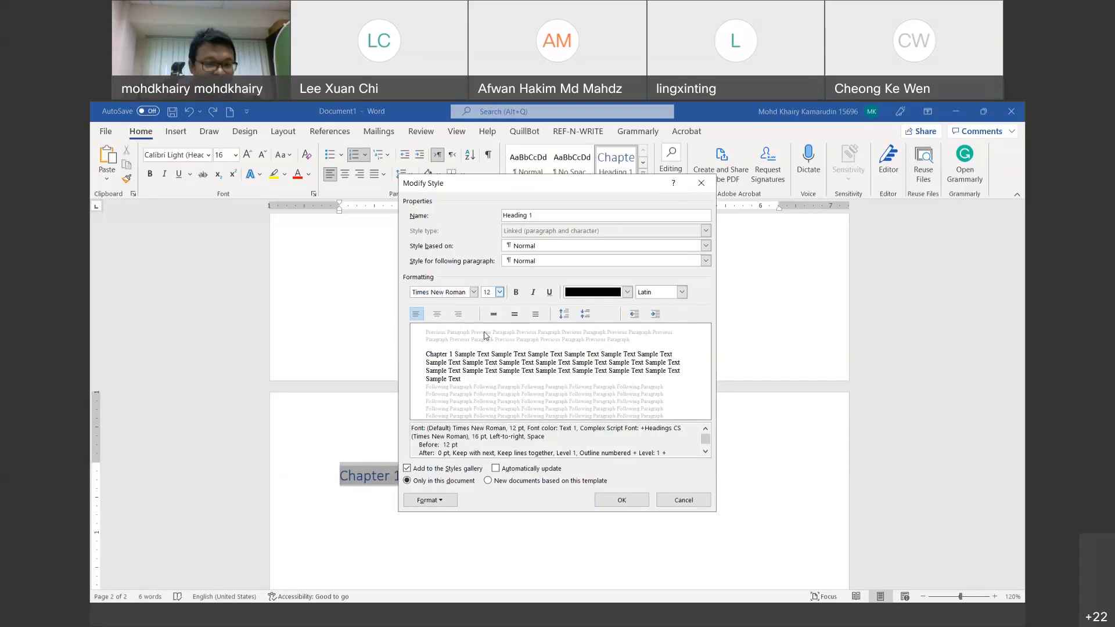
{"action": "left_click", "coordinate": [447, 503]}
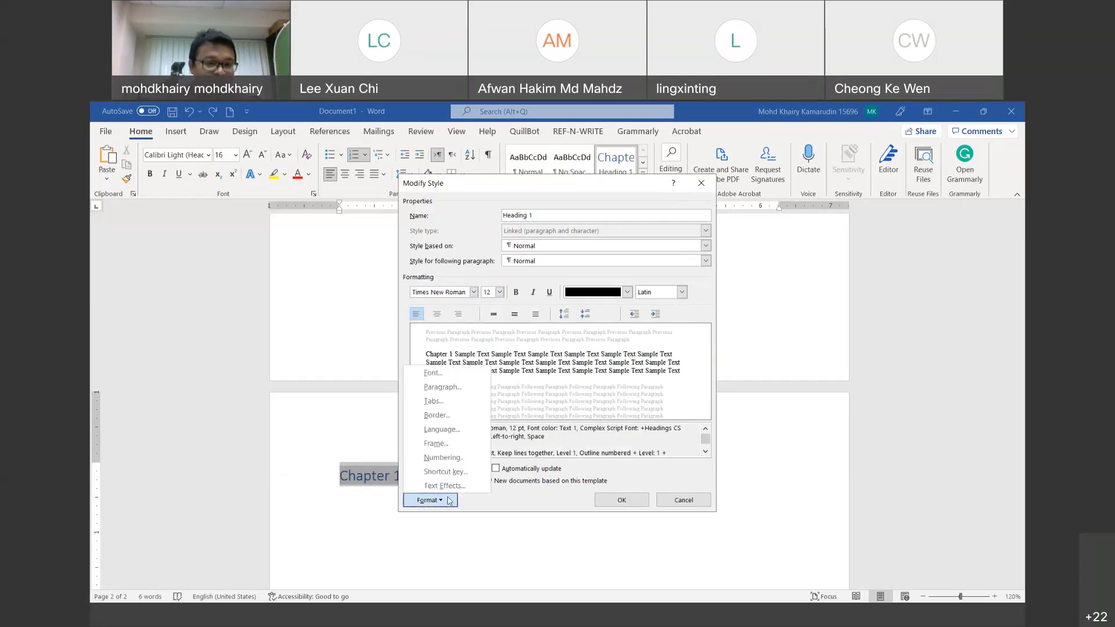
{"action": "left_click", "coordinate": [456, 384]}
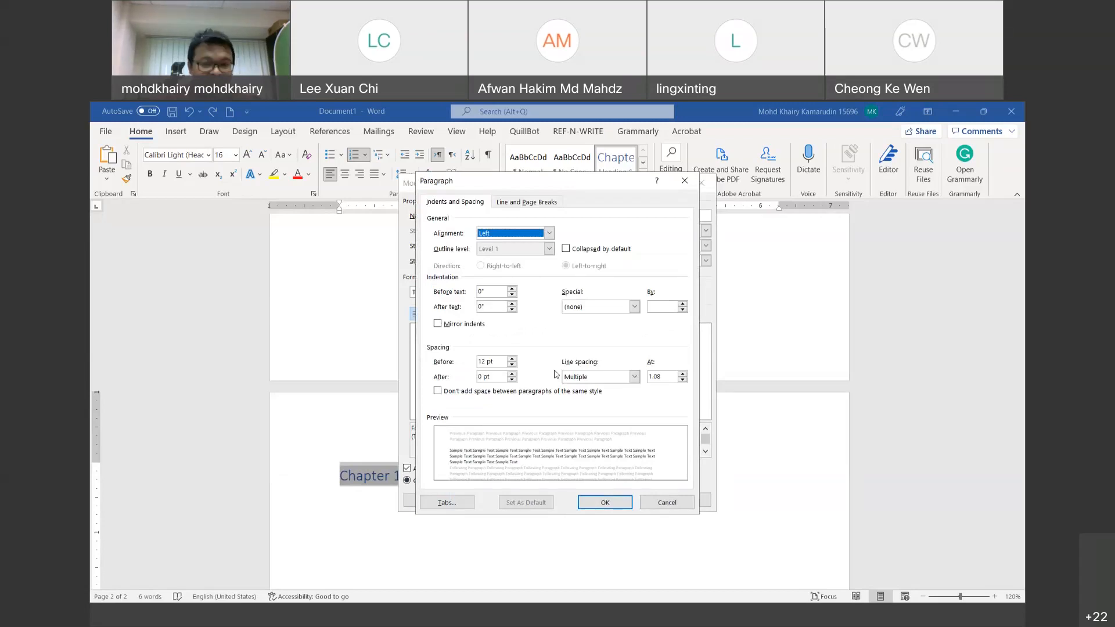
{"action": "left_click", "coordinate": [581, 380]}
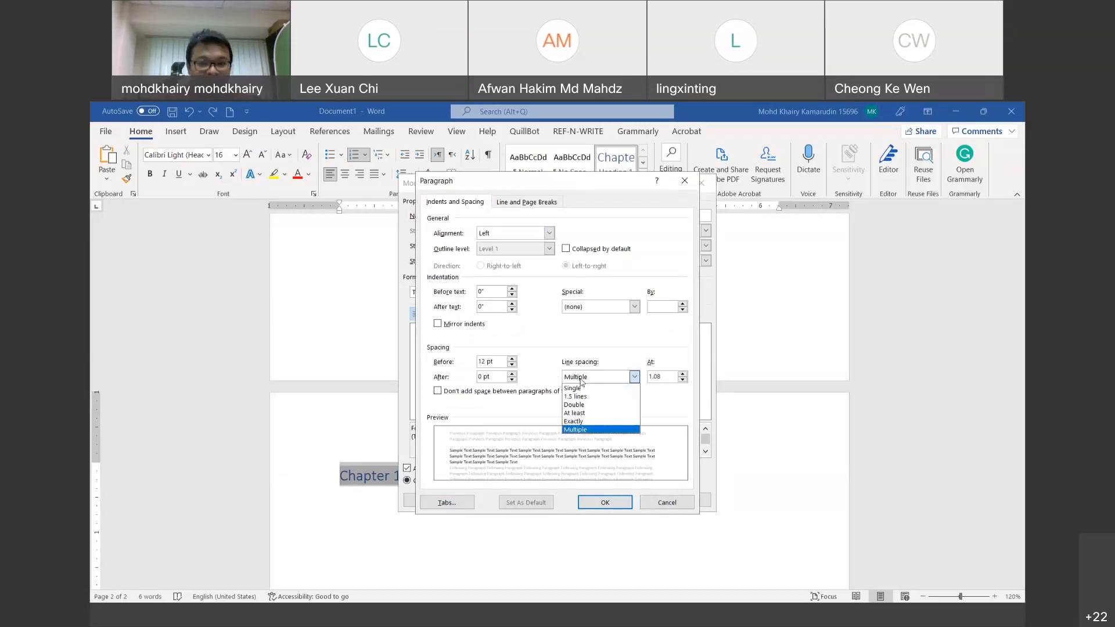
{"action": "left_click", "coordinate": [581, 405]}
{"action": "left_click", "coordinate": [512, 364]}
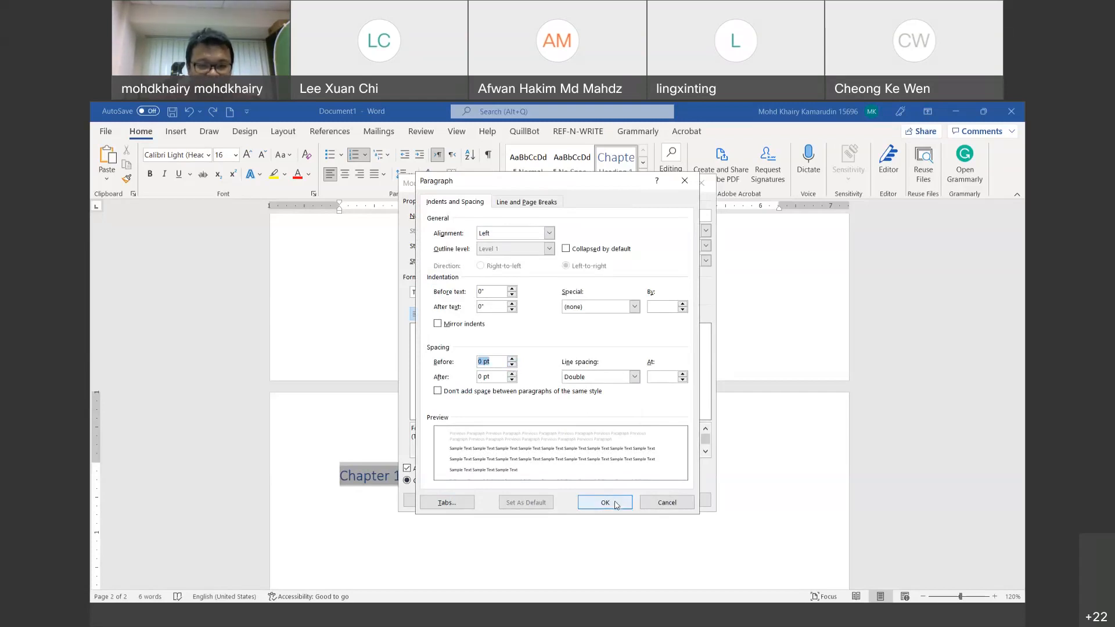
{"action": "left_click", "coordinate": [659, 503]}
Step: Give Heading 1 double line spacing with 0 pt before and save the style
{"action": "left_click", "coordinate": [450, 503]}
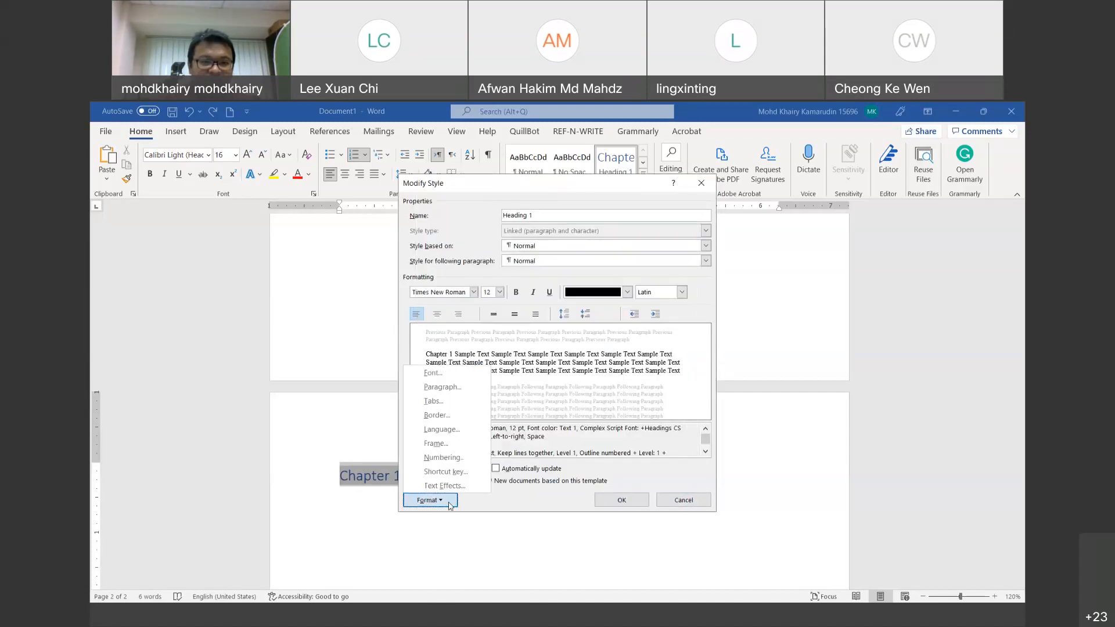
{"action": "left_click", "coordinate": [454, 388]}
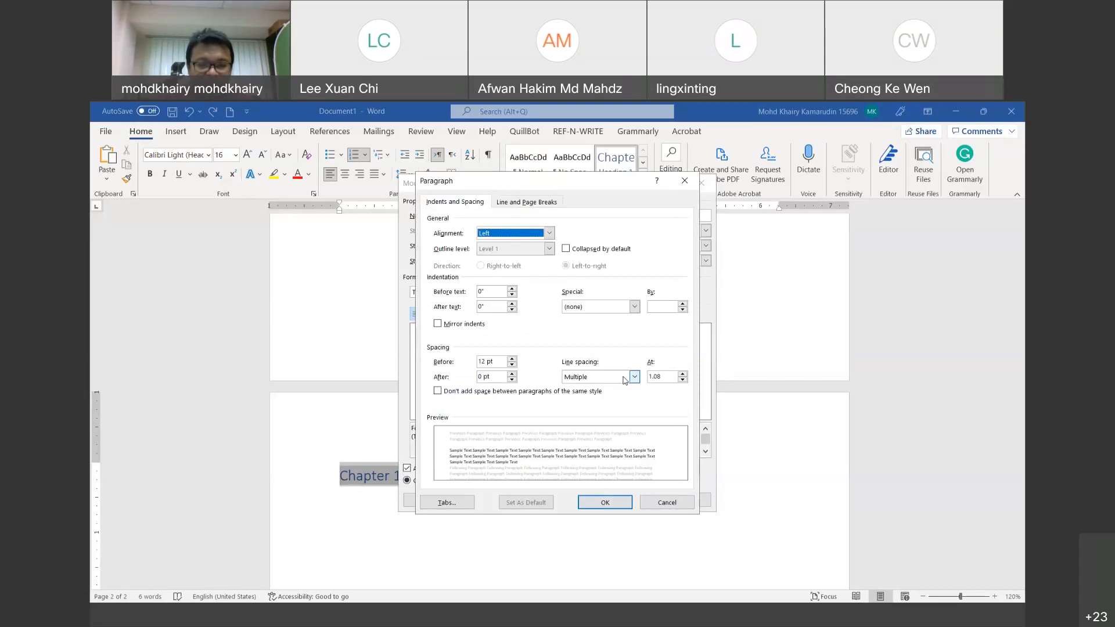
{"action": "left_click", "coordinate": [625, 380]}
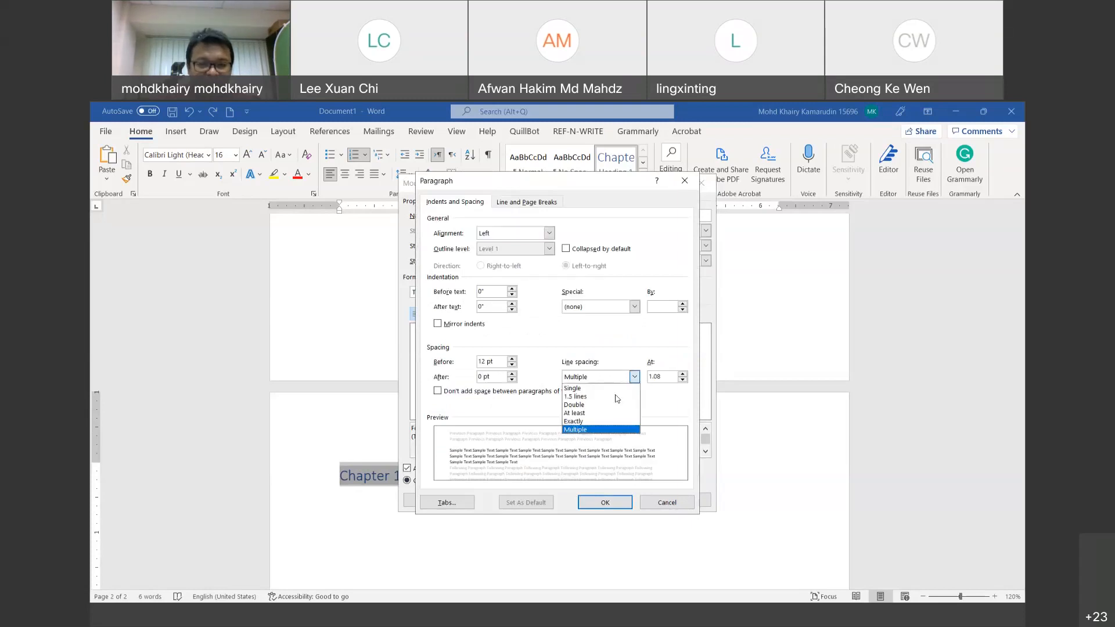
{"action": "left_click", "coordinate": [594, 406]}
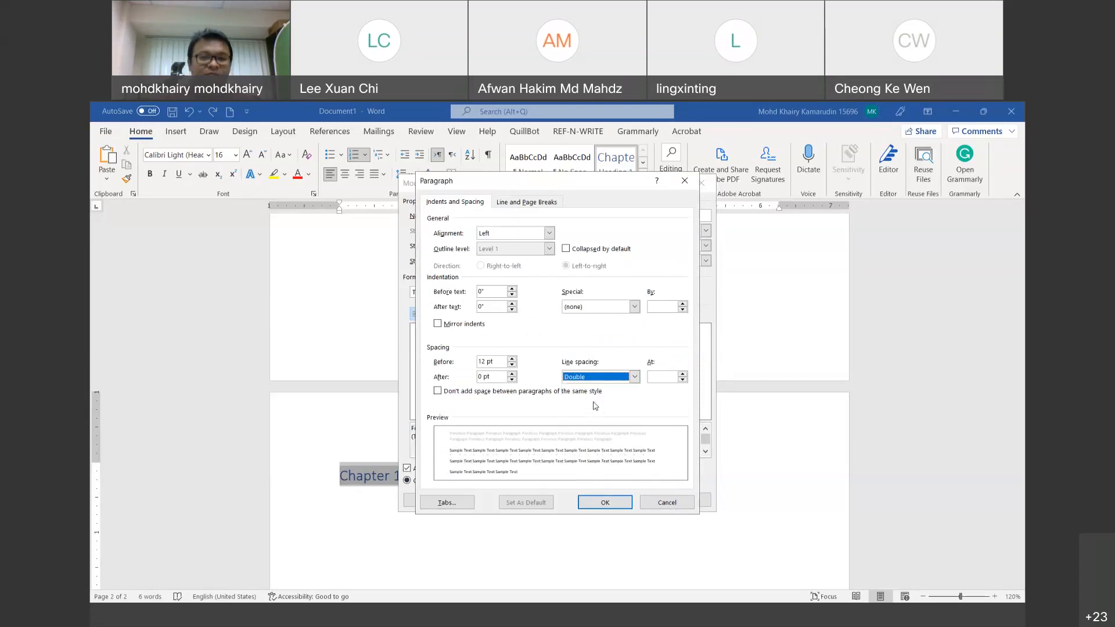
{"action": "double_click", "coordinate": [512, 366]}
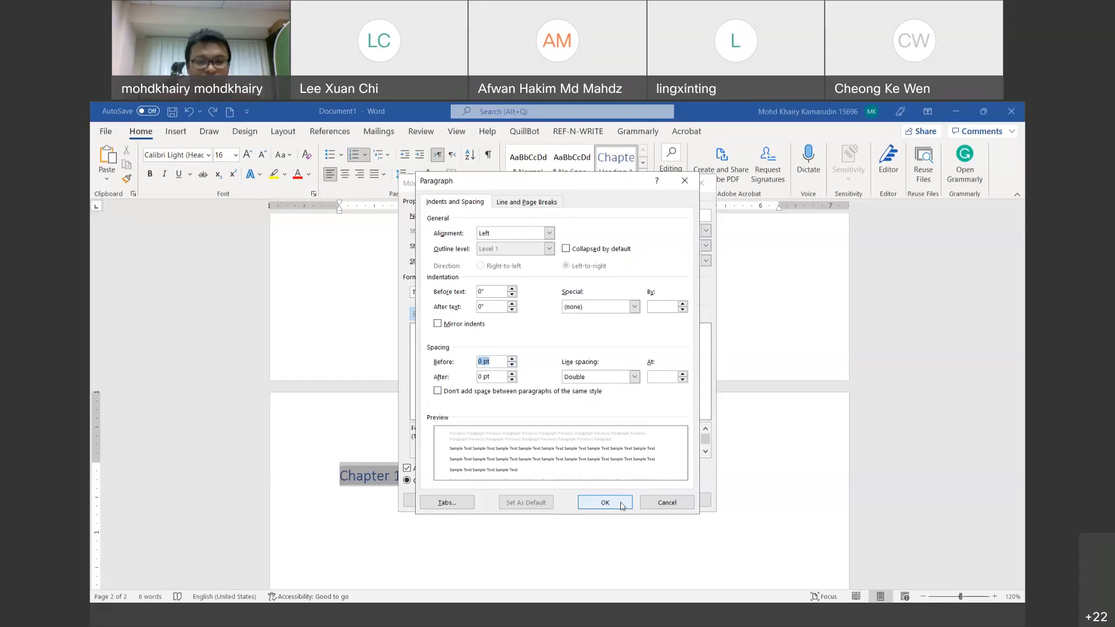
{"action": "left_click", "coordinate": [605, 503]}
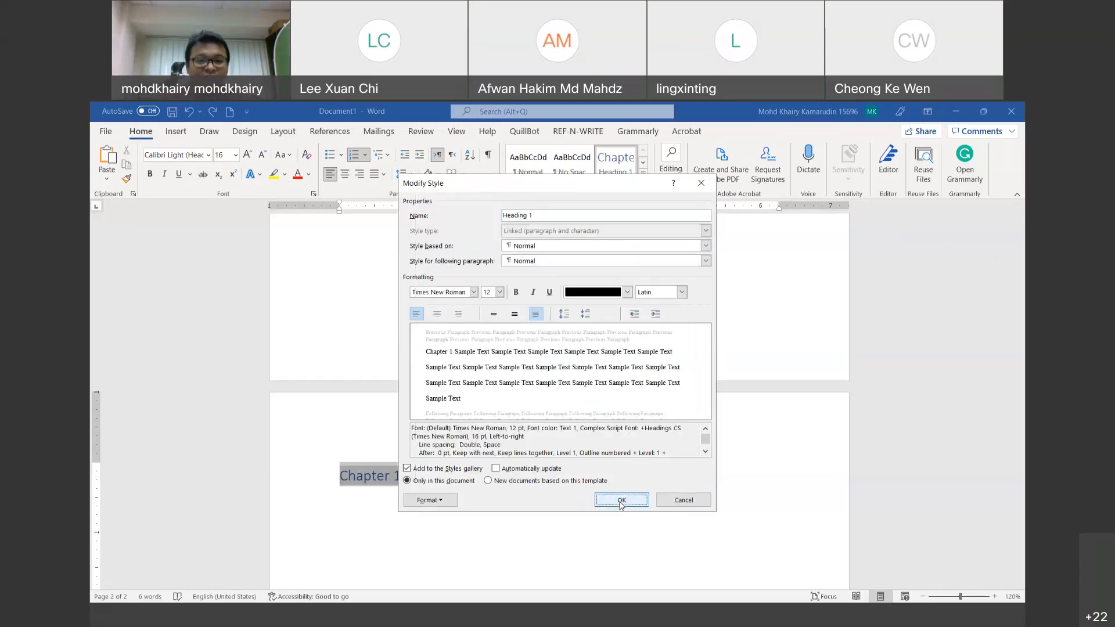
{"action": "left_click", "coordinate": [621, 501]}
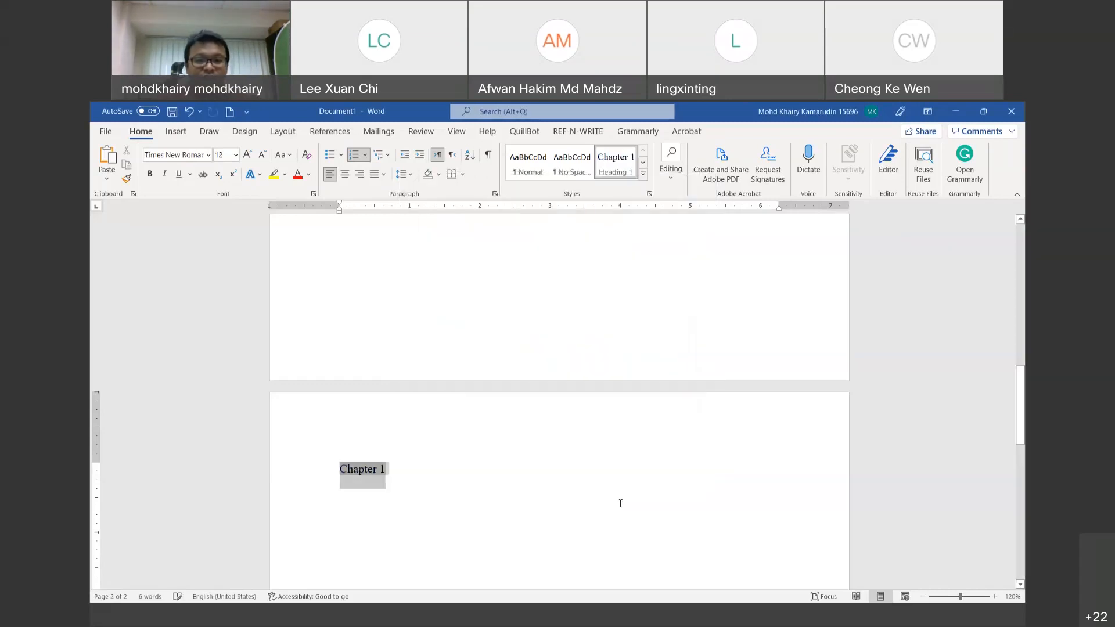
{"action": "right_click", "coordinate": [618, 167]}
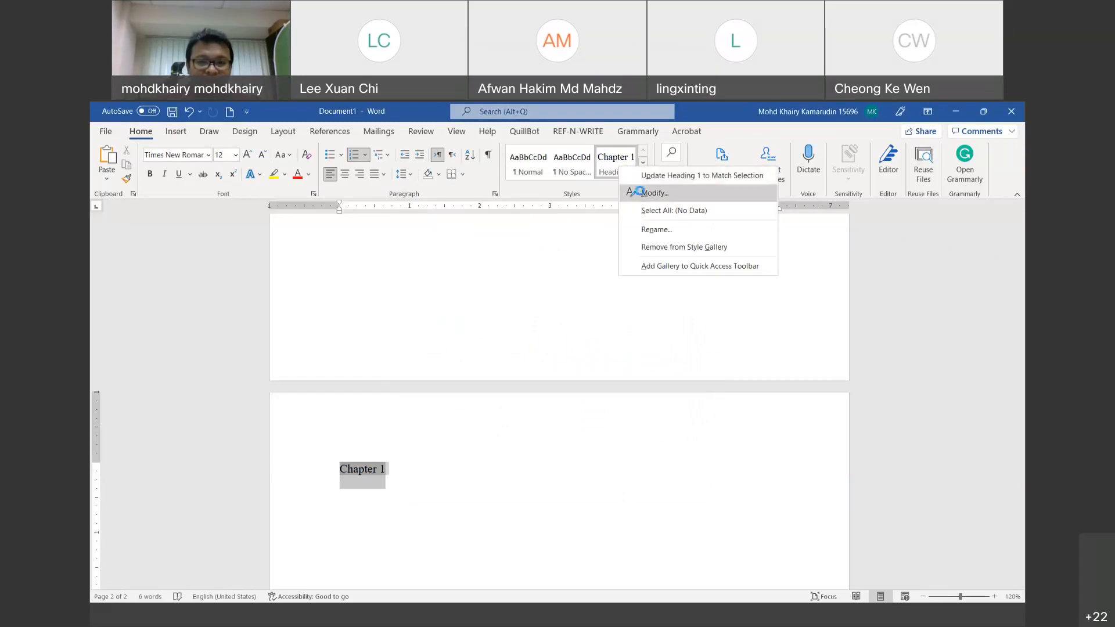
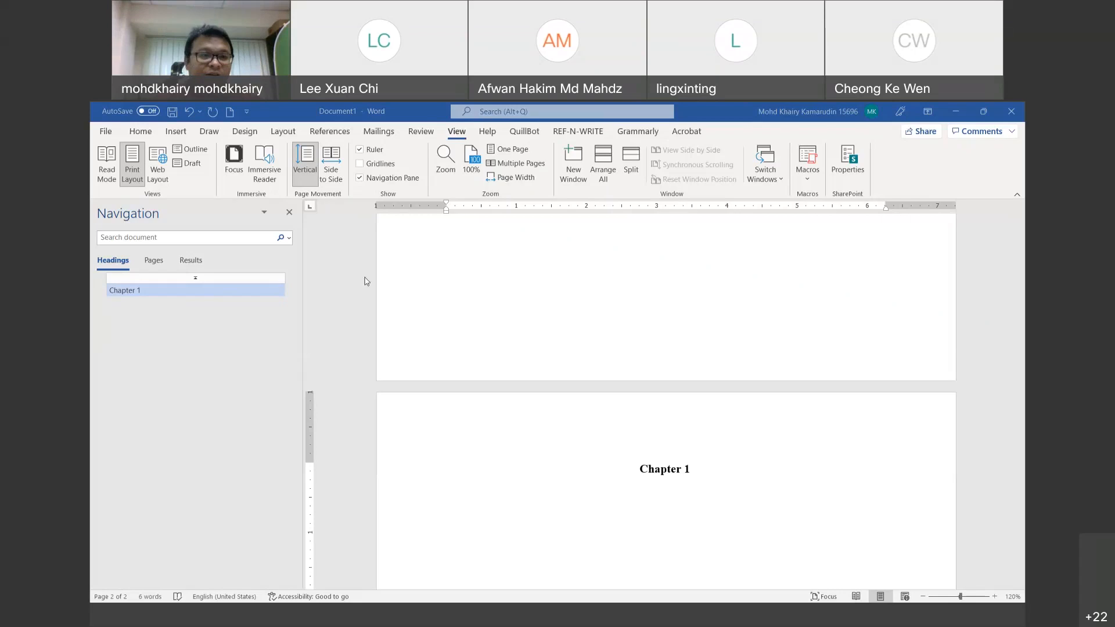
Step: Select the whole 'Chapter 1' heading line on page 2
{"action": "triple_click", "coordinate": [701, 474]}
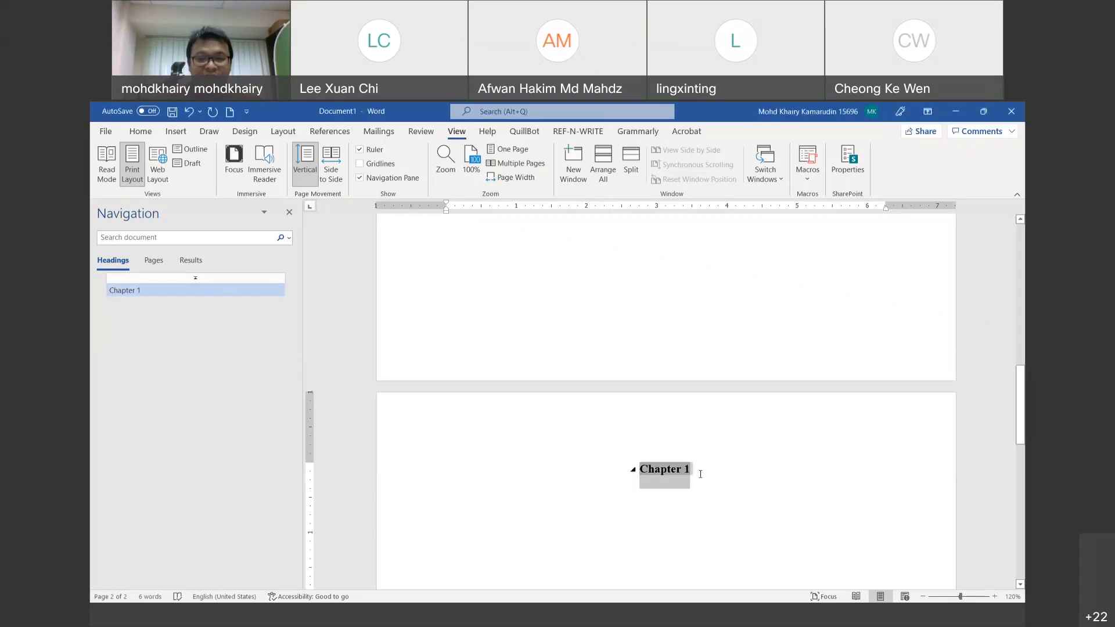
Step: Start a new line below the Chapter 1 heading and bring up the Home formatting commands
{"action": "left_click", "coordinate": [701, 474]}
{"action": "key", "text": "Return"}
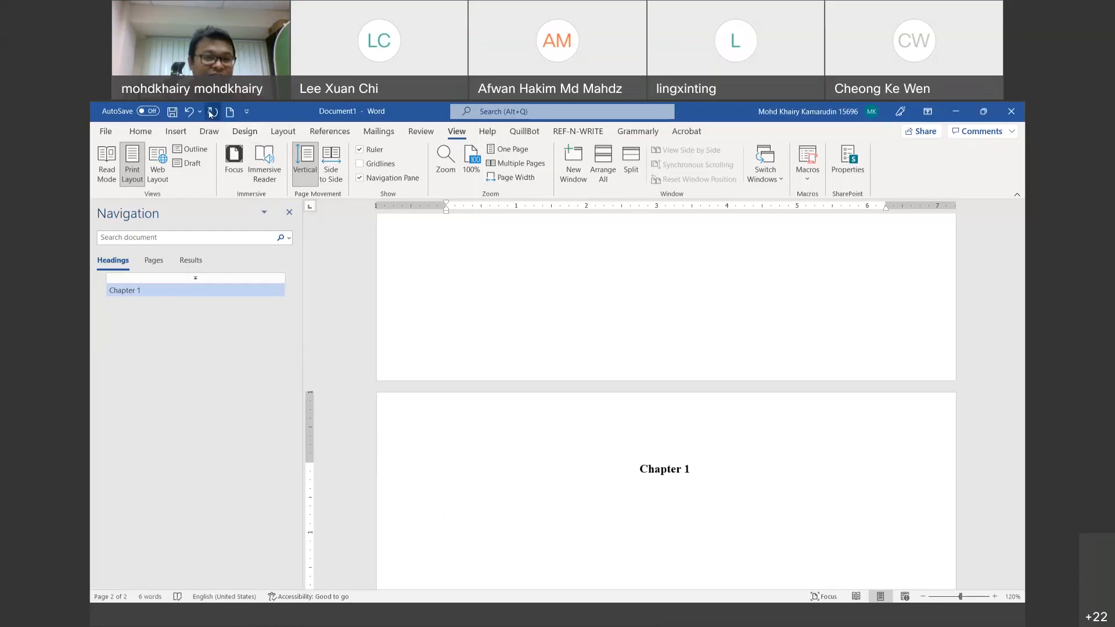
{"action": "left_click", "coordinate": [137, 132]}
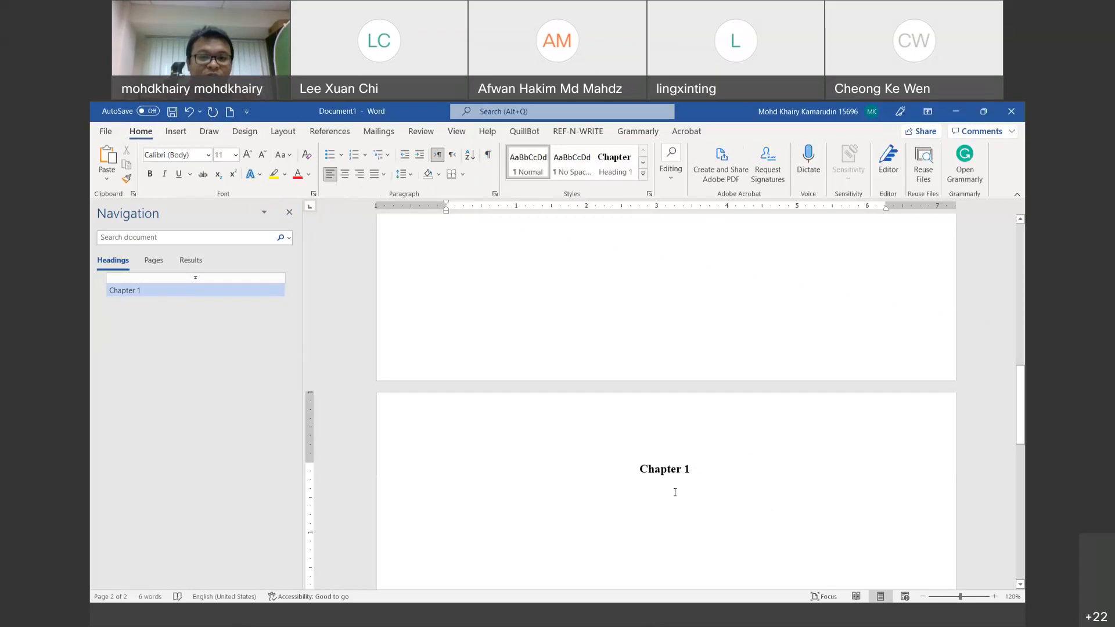
Step: Type 'INTRODUCTION' on the line below Chapter 1 and select the word
{"action": "left_click", "coordinate": [448, 517]}
{"action": "type", "text": "INT"}
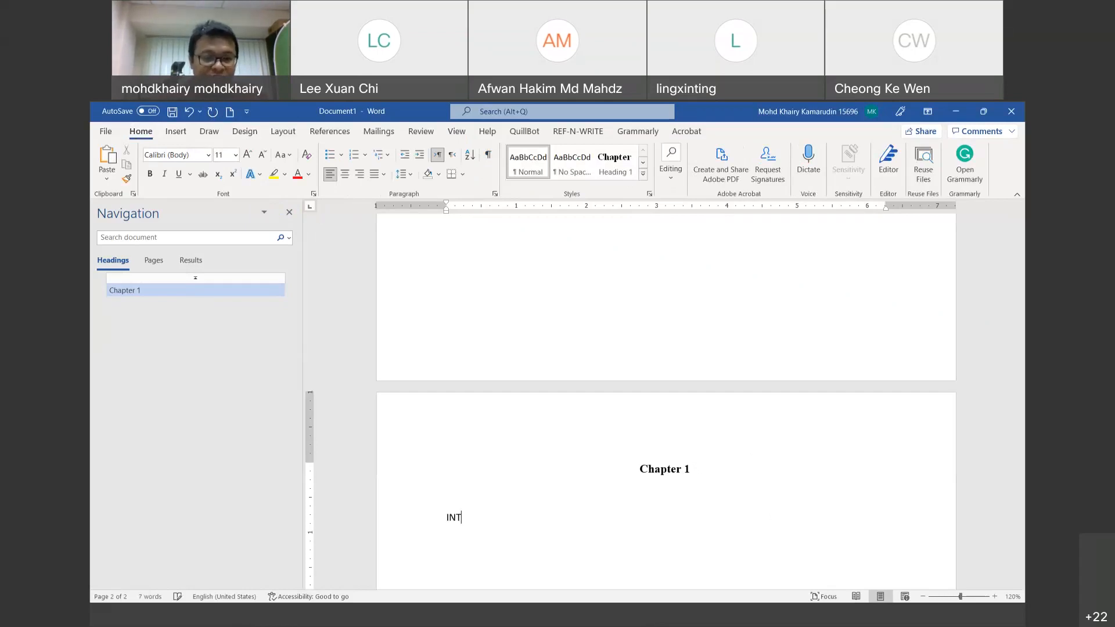
{"action": "type", "text": "RODUCTION"}
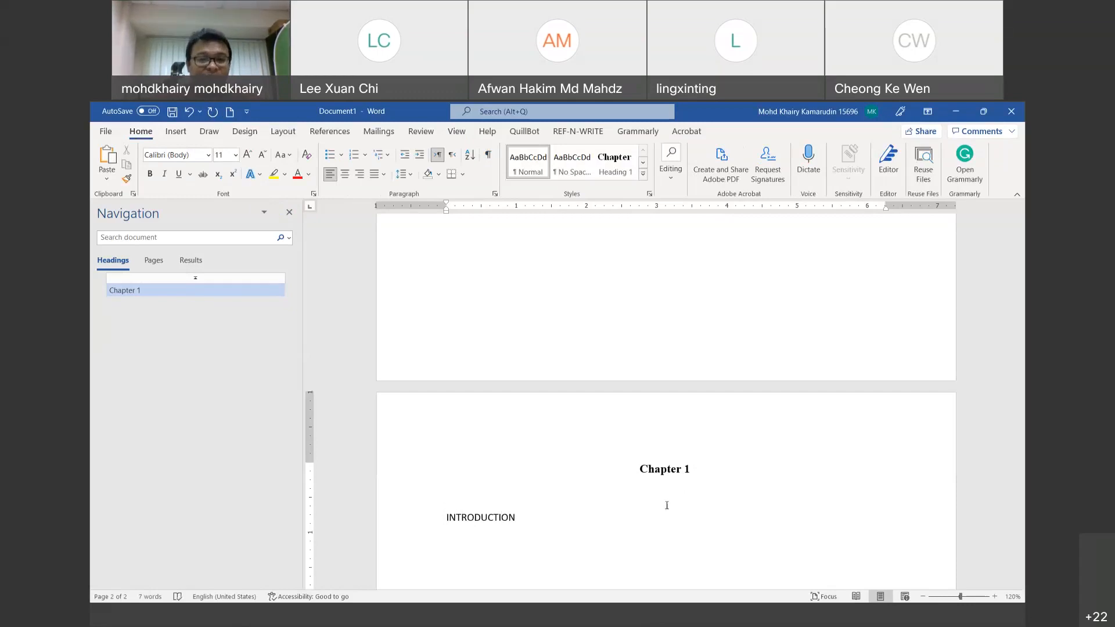
{"action": "double_click", "coordinate": [551, 522]}
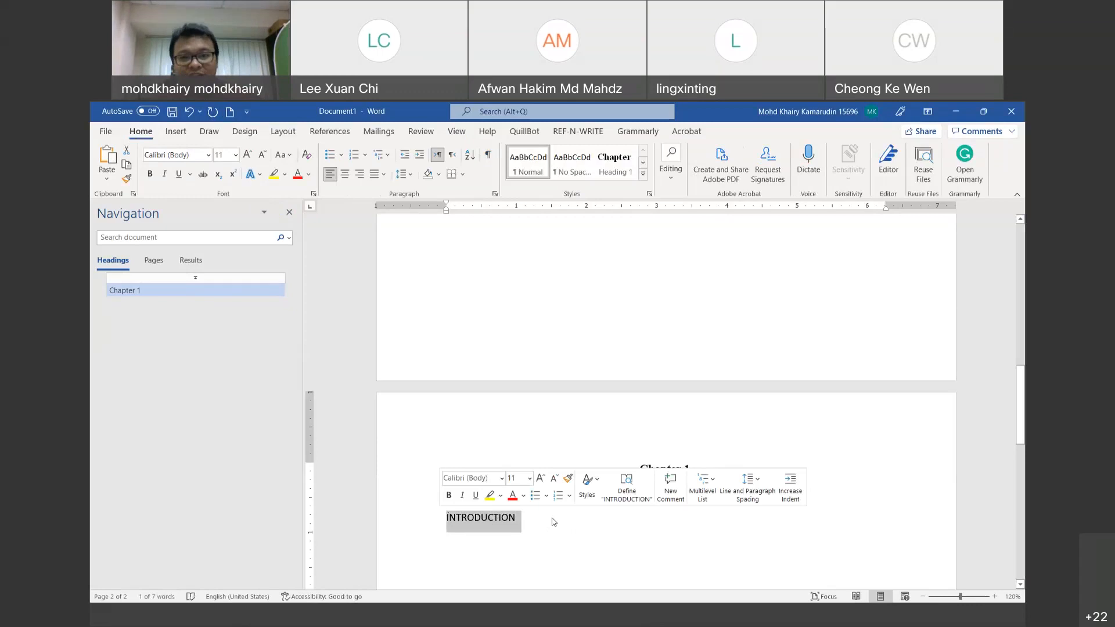
{"action": "left_click", "coordinate": [528, 523]}
{"action": "left_click_drag", "start_coordinate": [528, 522], "coordinate": [437, 518]}
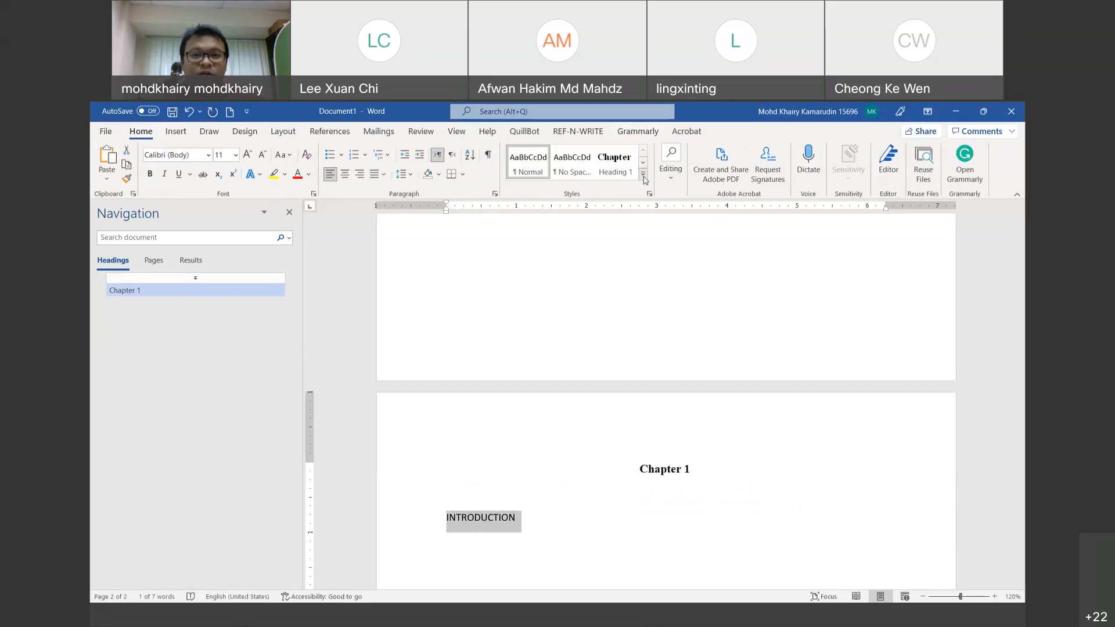
{"action": "left_click", "coordinate": [643, 176]}
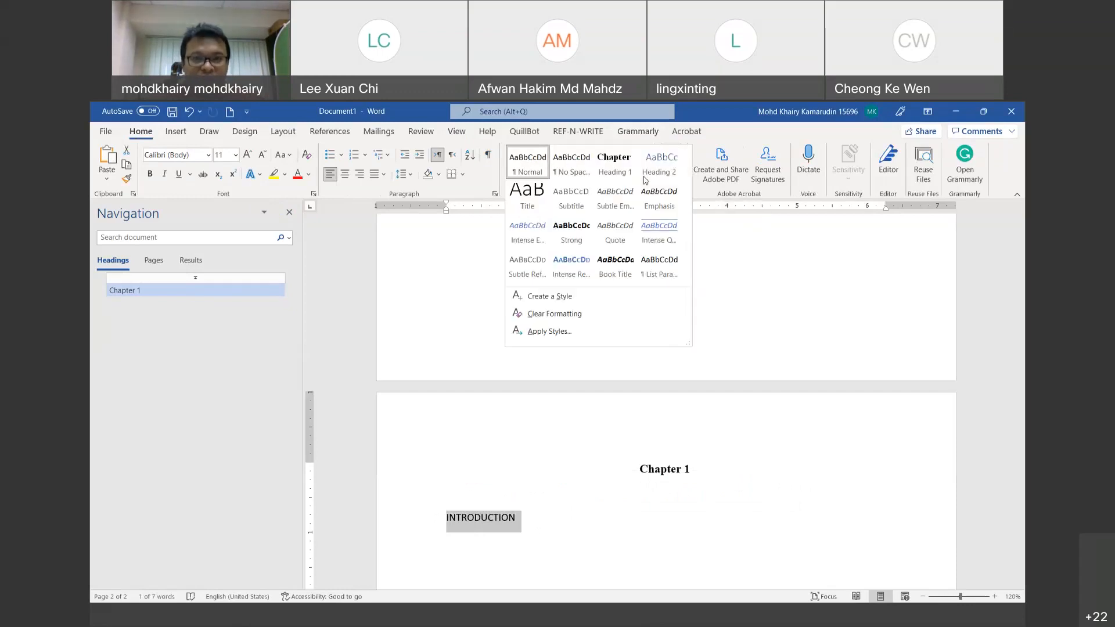
Step: Apply the Heading 2 style from the Styles gallery to INTRODUCTION
{"action": "left_click", "coordinate": [691, 104]}
{"action": "left_click", "coordinate": [643, 173]}
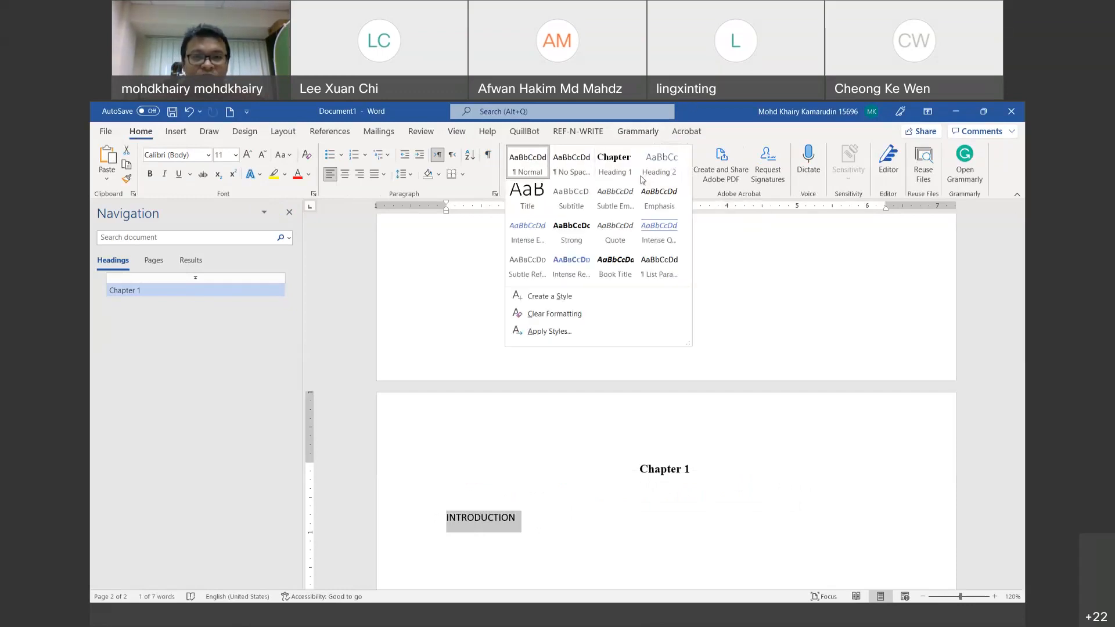
{"action": "left_click", "coordinate": [671, 172]}
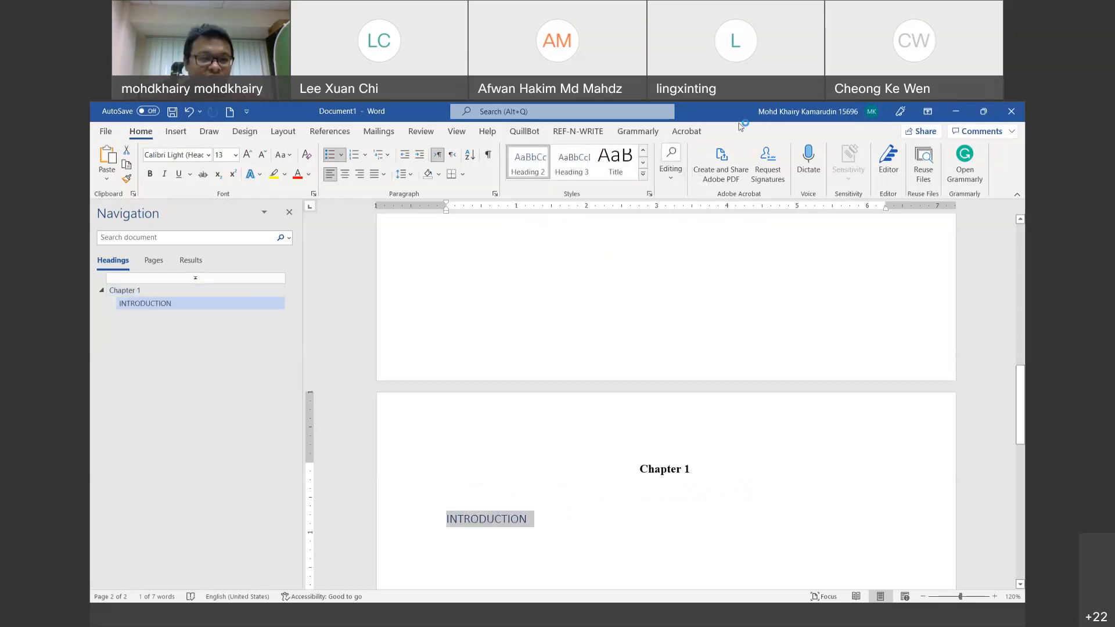
{"action": "mouse_move", "coordinate": [169, 277]}
{"action": "left_mouse_down"}
{"action": "mouse_move", "coordinate": [158, 275]}
{"action": "mouse_move", "coordinate": [110, 324]}
{"action": "mouse_move", "coordinate": [186, 326]}
{"action": "mouse_move", "coordinate": [157, 273]}
{"action": "left_mouse_up"}
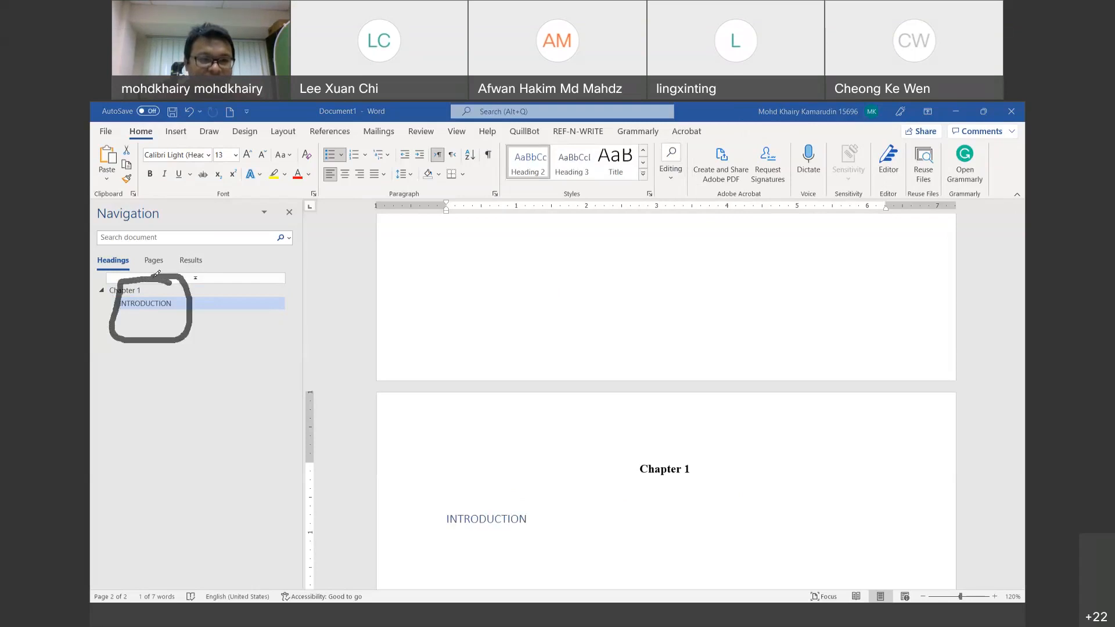
{"action": "mouse_move", "coordinate": [531, 495]}
{"action": "left_mouse_down"}
{"action": "mouse_move", "coordinate": [416, 508]}
{"action": "mouse_move", "coordinate": [558, 515]}
{"action": "mouse_move", "coordinate": [540, 498]}
{"action": "left_mouse_up"}
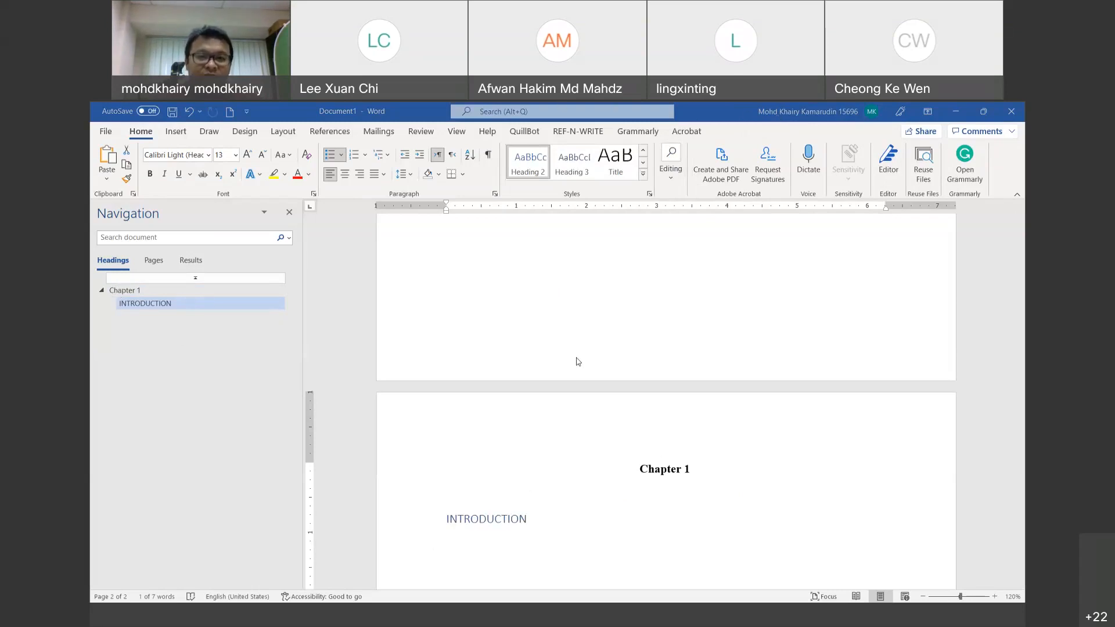
{"action": "left_click", "coordinate": [537, 173]}
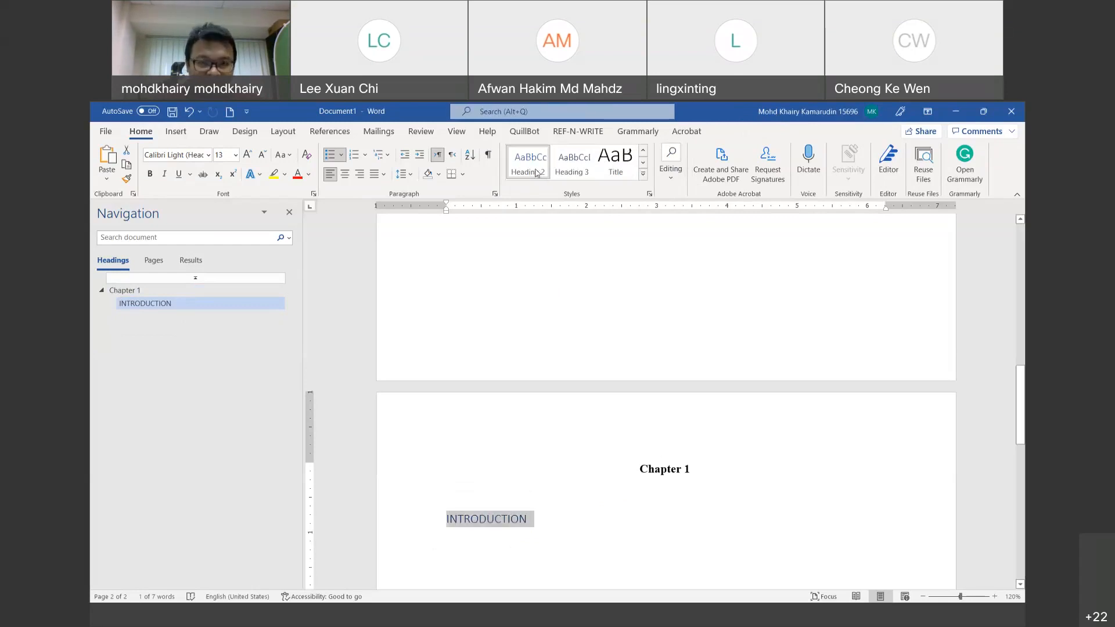
{"action": "right_click", "coordinate": [536, 169]}
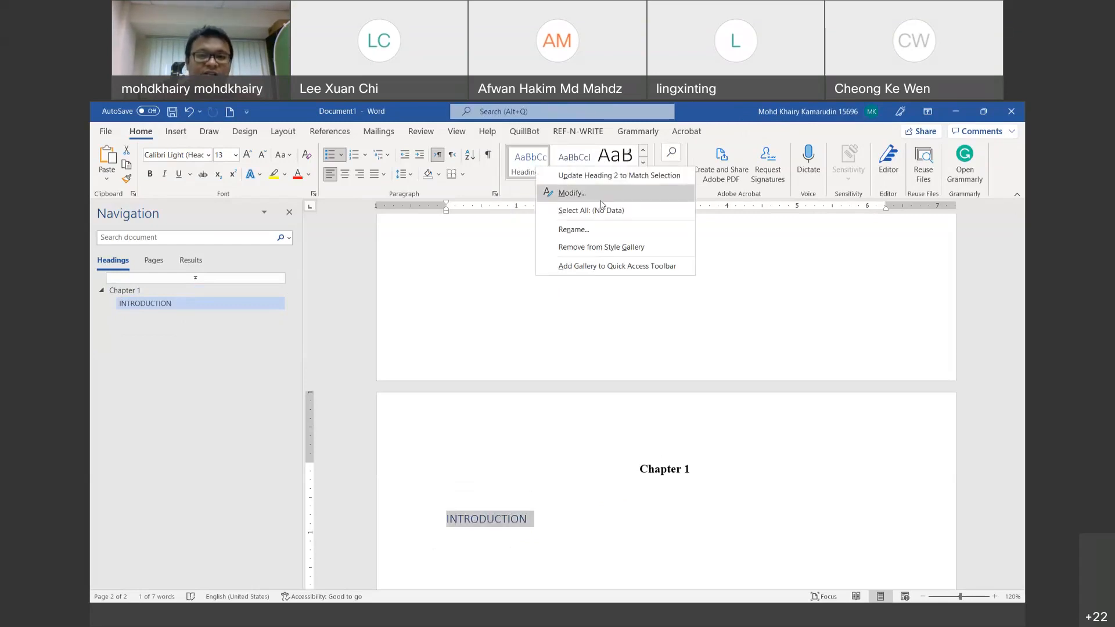
Step: In Modify Style for Heading 2, set Automatic colour, bold, centred and Times New Roman
{"action": "left_click", "coordinate": [601, 200]}
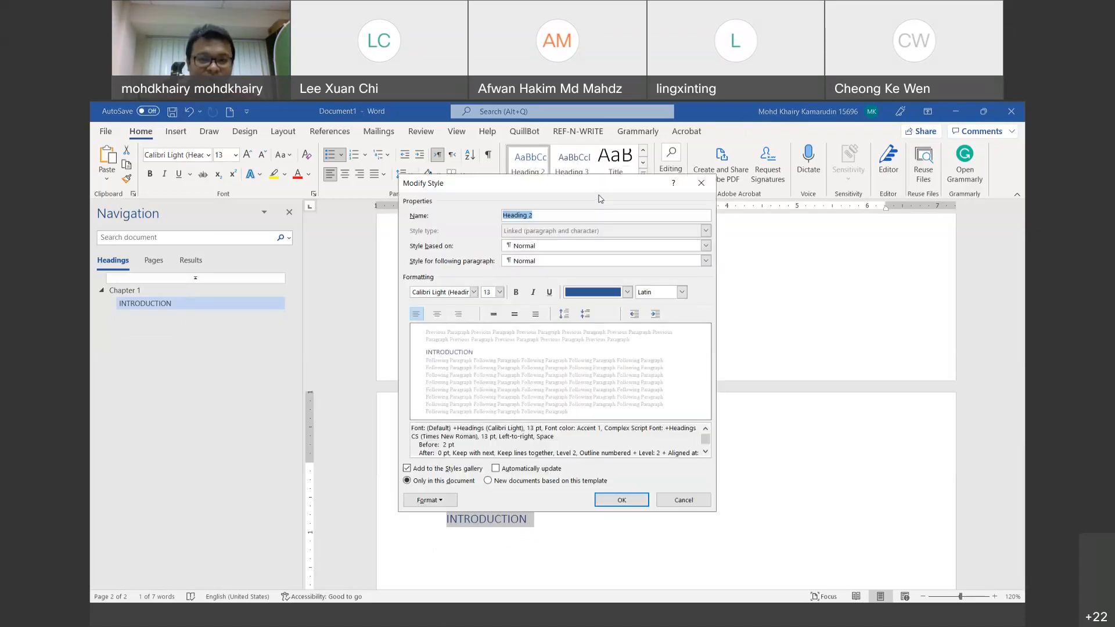
{"action": "left_click", "coordinate": [627, 291]}
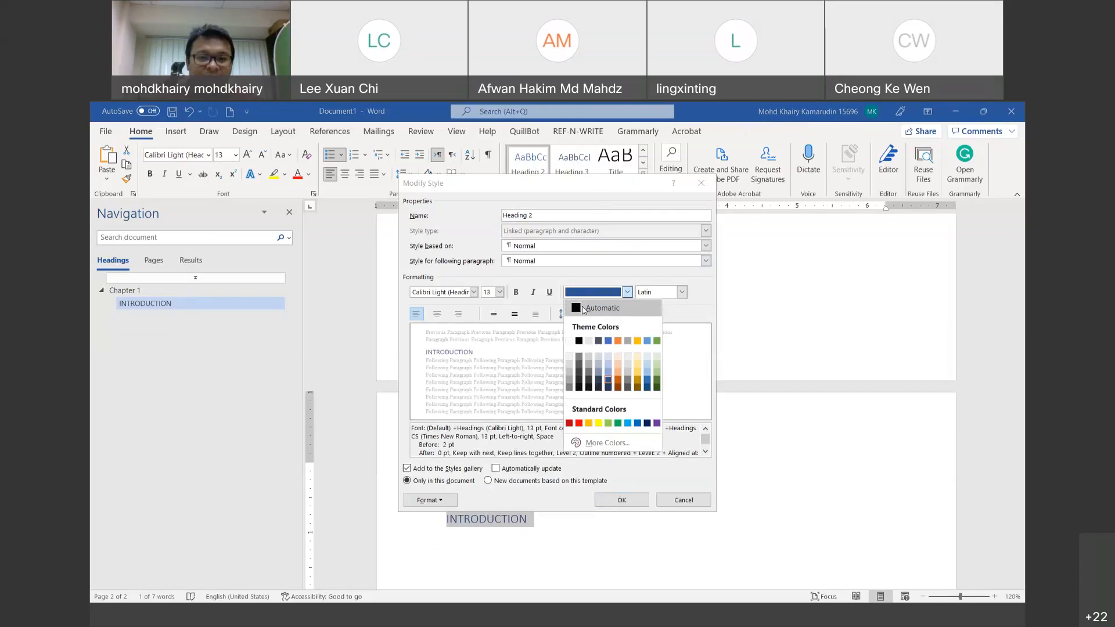
{"action": "left_click", "coordinate": [584, 309]}
{"action": "left_click", "coordinate": [519, 294]}
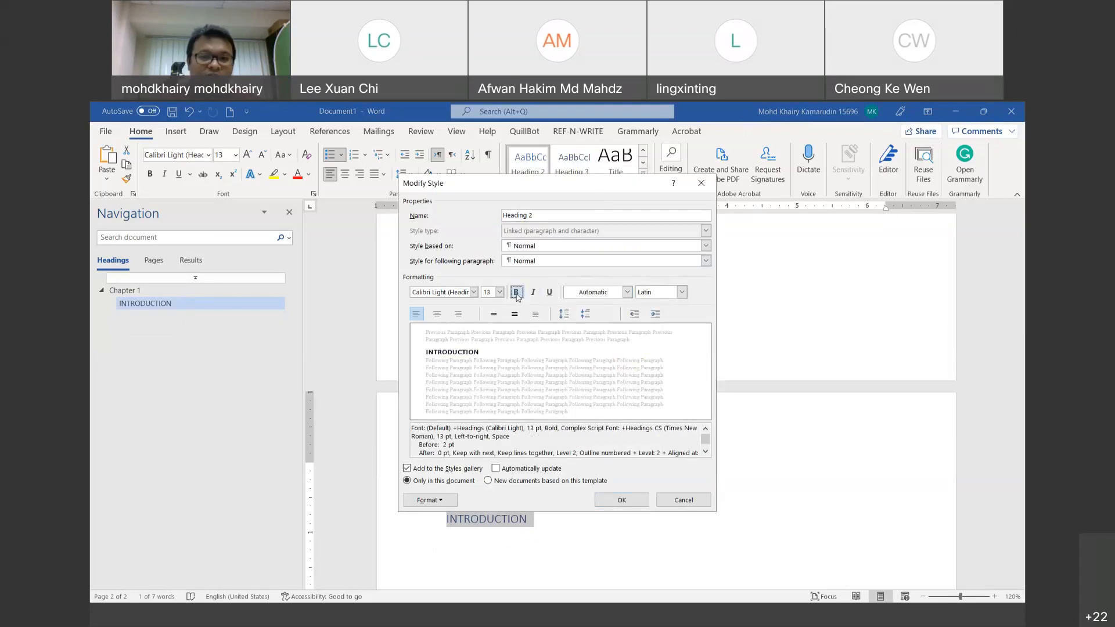
{"action": "left_click", "coordinate": [438, 315]}
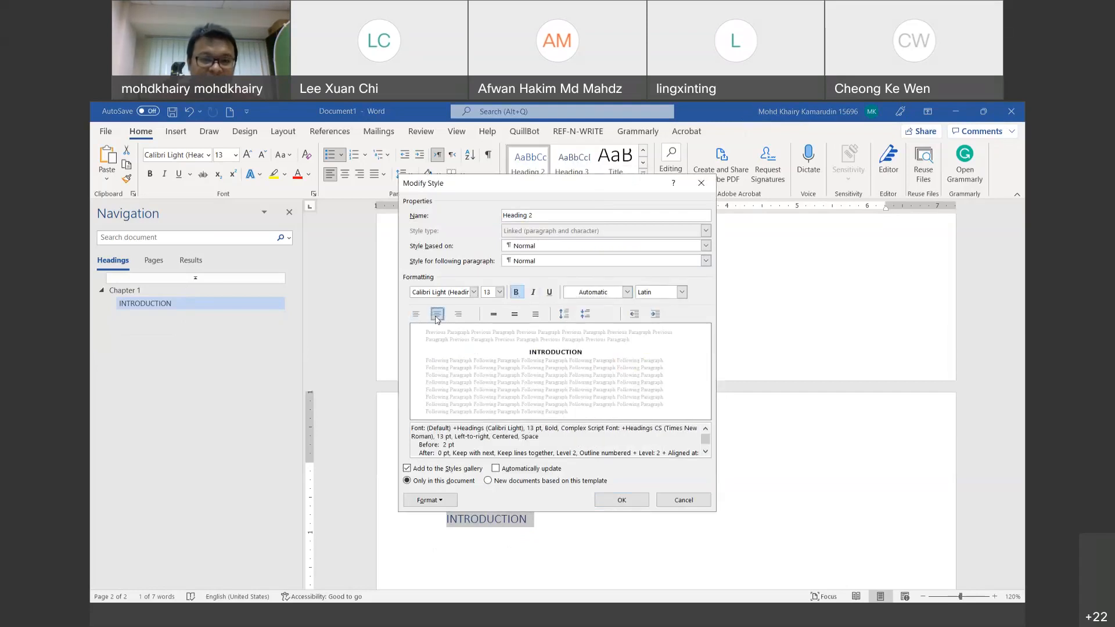
{"action": "left_click", "coordinate": [474, 293]}
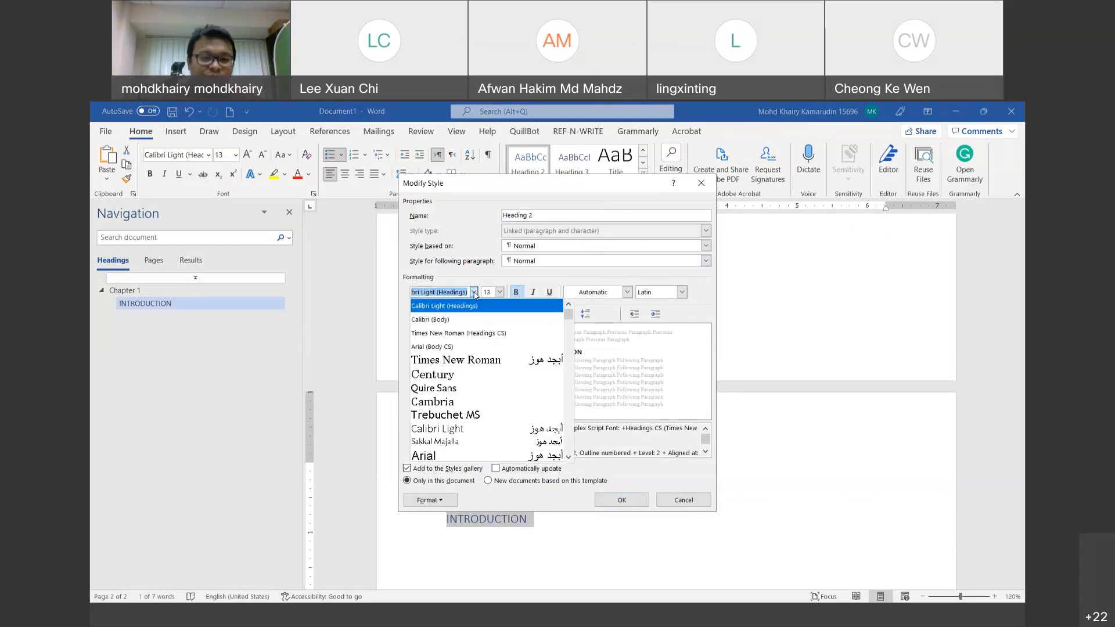
{"action": "left_click", "coordinate": [470, 361]}
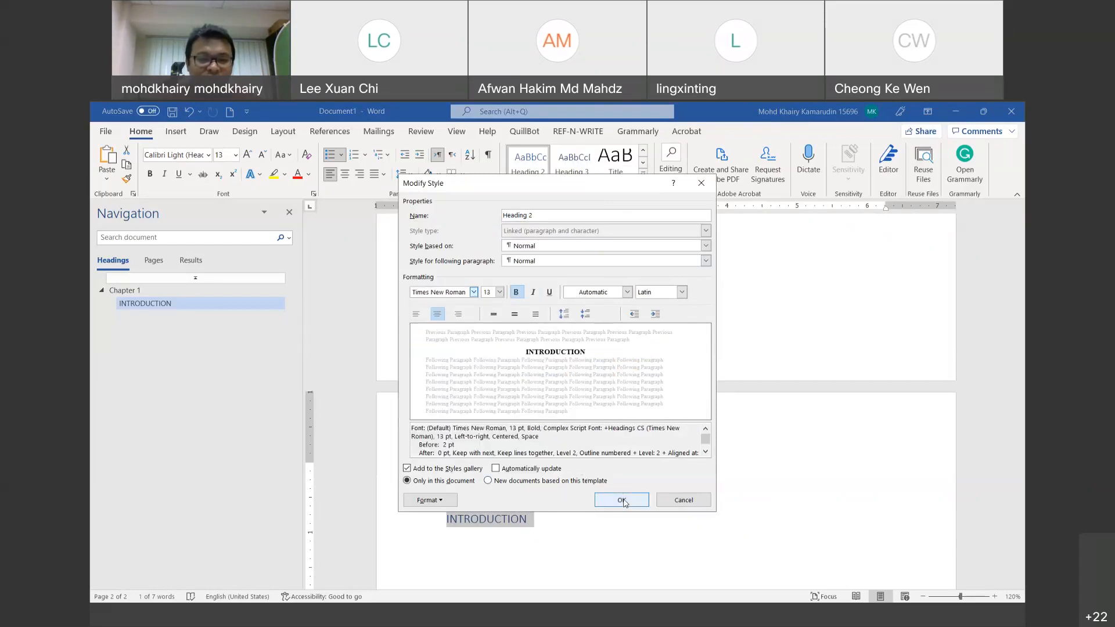
Step: Give Heading 2 0 pt before, double line spacing and 12 pt size, and save the style
{"action": "left_click", "coordinate": [442, 503]}
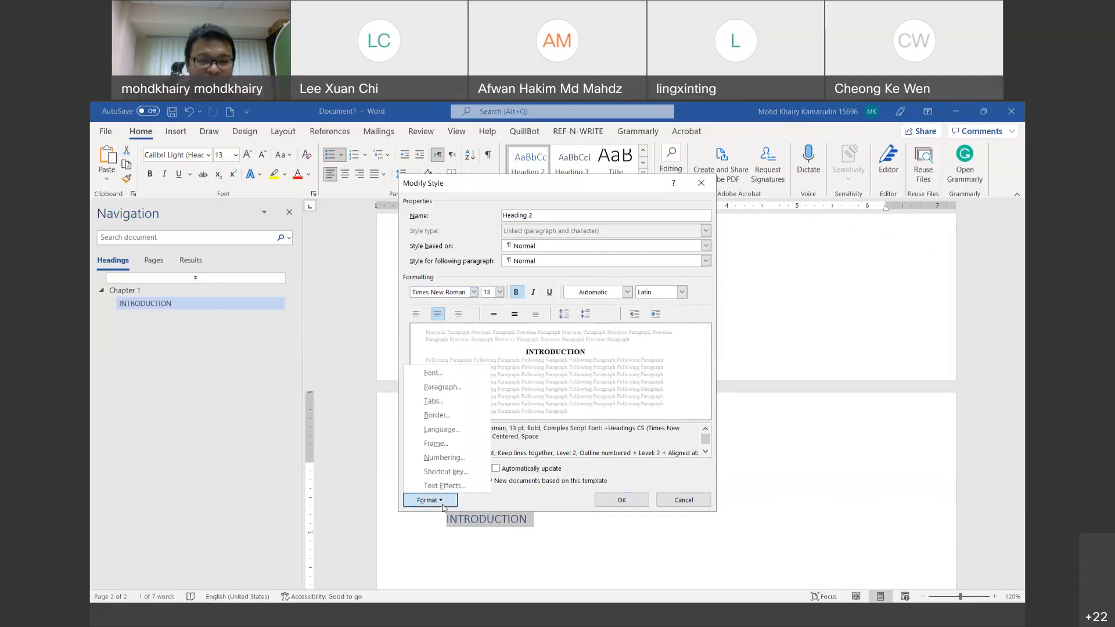
{"action": "left_click", "coordinate": [457, 388]}
{"action": "left_click", "coordinate": [512, 365]}
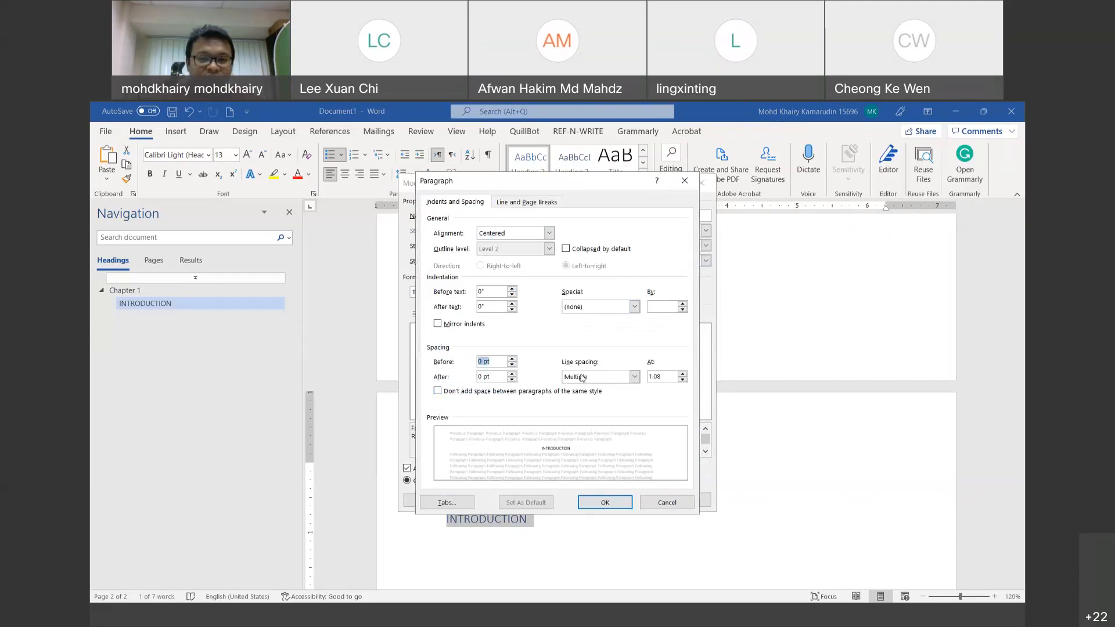
{"action": "left_click", "coordinate": [582, 379]}
{"action": "left_click", "coordinate": [633, 404]}
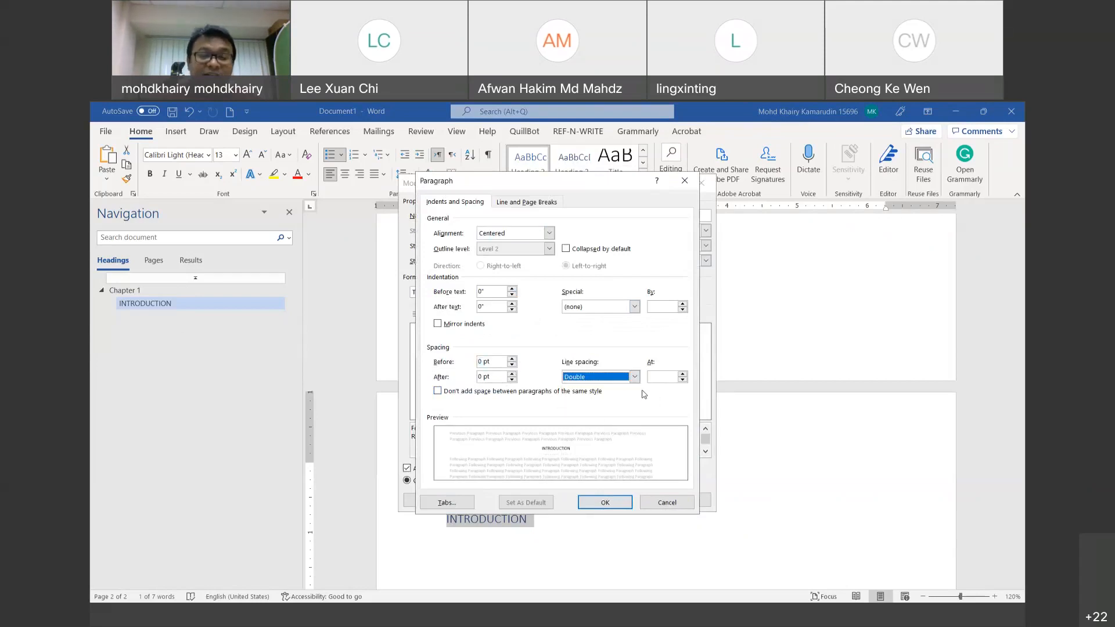
{"action": "left_click", "coordinate": [595, 504]}
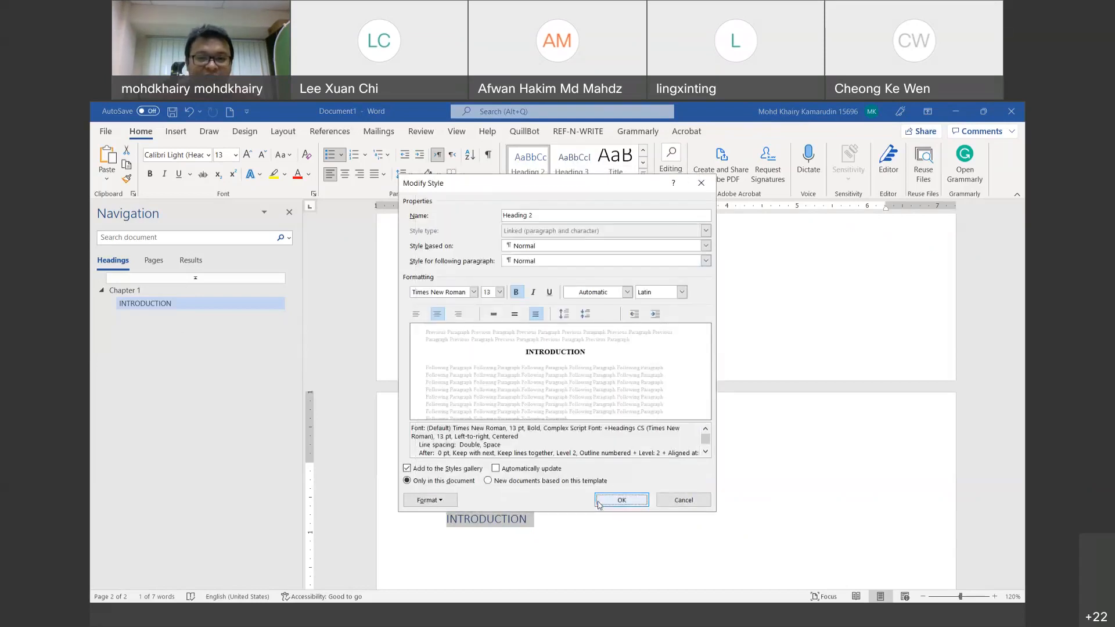
{"action": "left_click", "coordinate": [499, 292]}
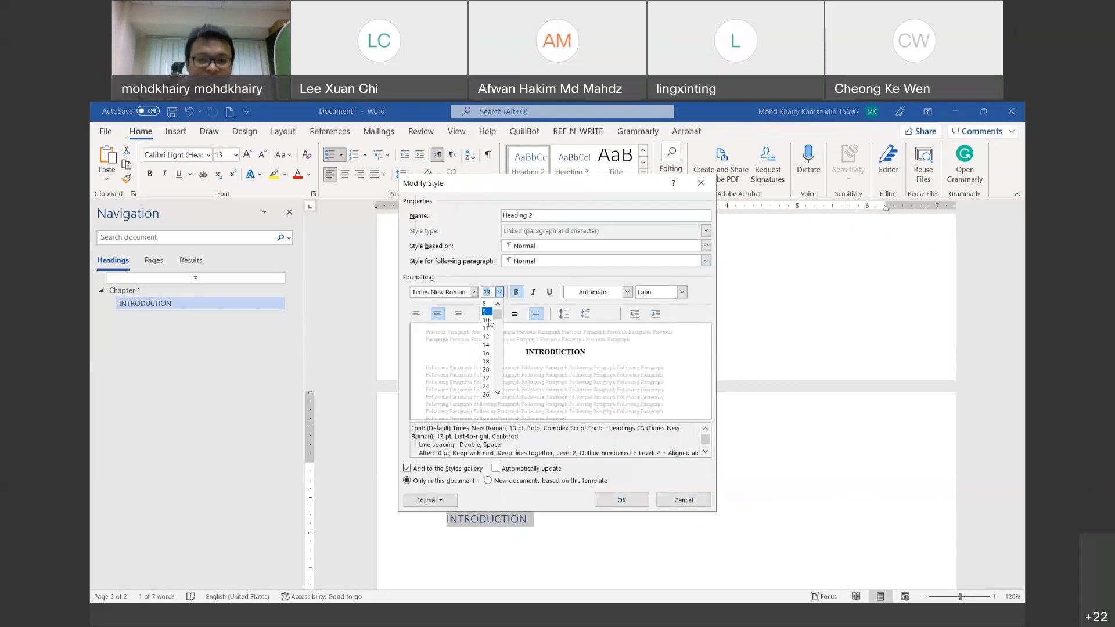
{"action": "left_click", "coordinate": [486, 337]}
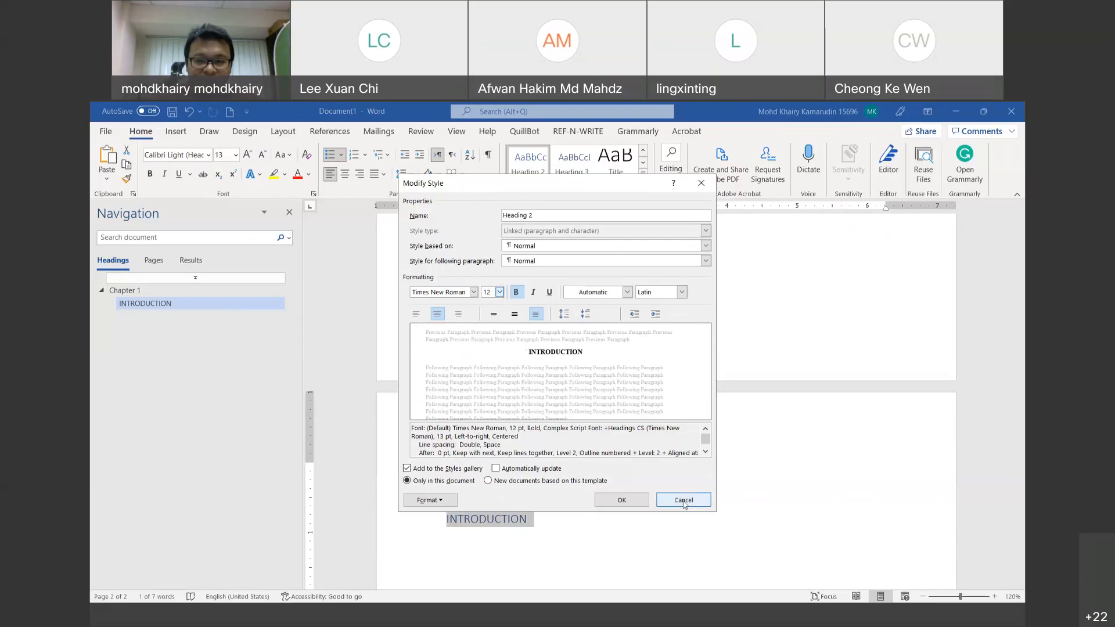
{"action": "left_click", "coordinate": [634, 503]}
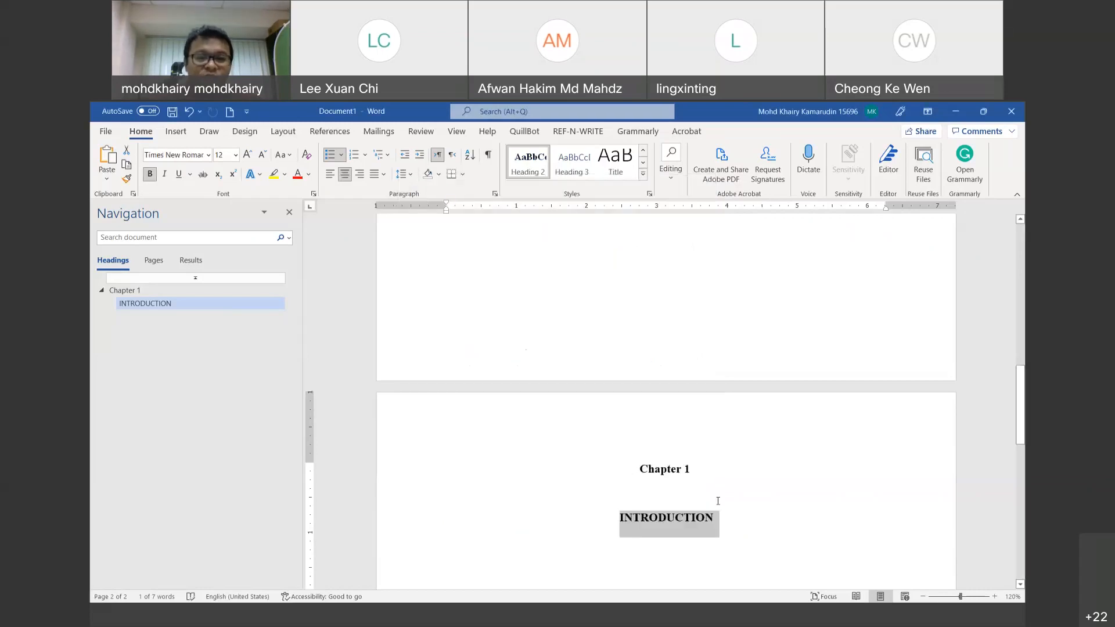
{"action": "left_click", "coordinate": [720, 523]}
Step: Turn on small caps in the Heading 2 style's font settings for the INTRODUCTION heading
{"action": "left_click_drag", "start_coordinate": [718, 519], "coordinate": [614, 519]}
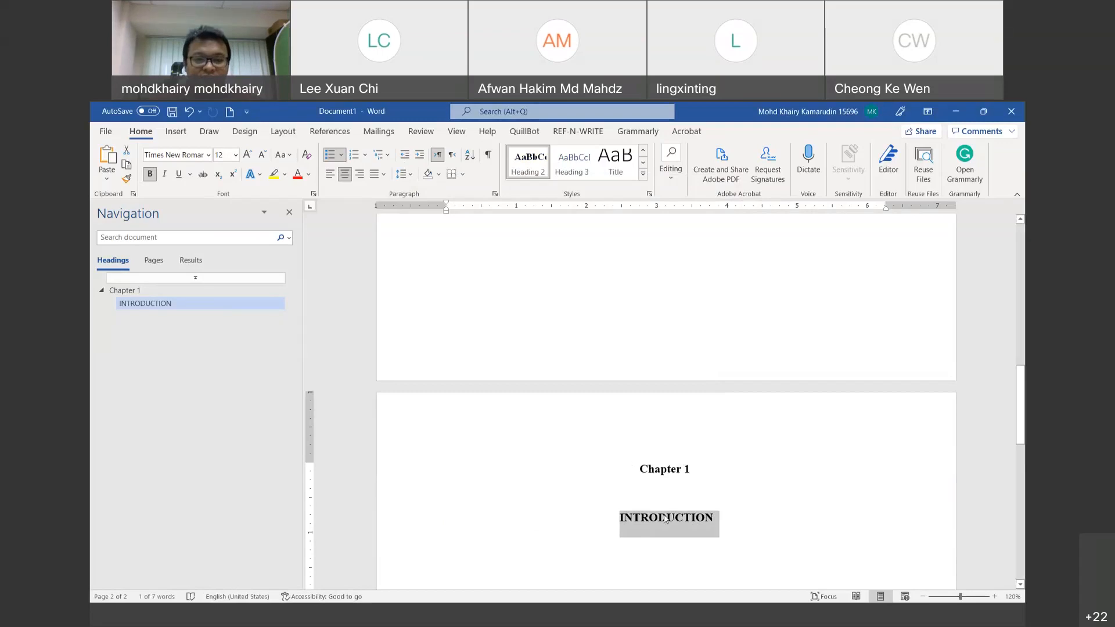
{"action": "right_click", "coordinate": [532, 159]}
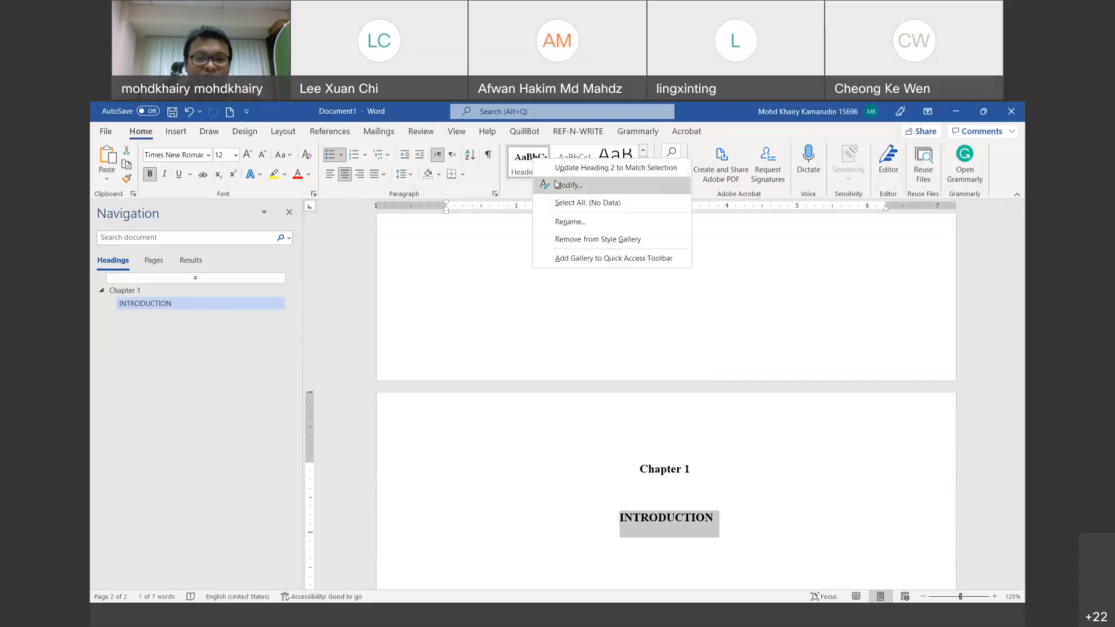
{"action": "left_click", "coordinate": [556, 185]}
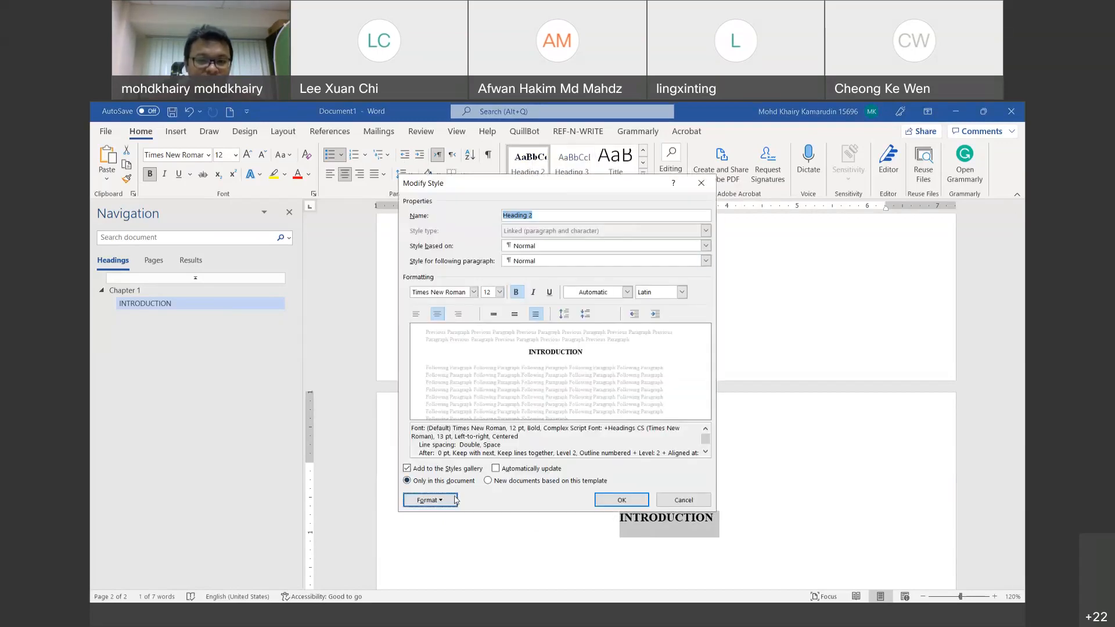
{"action": "left_click", "coordinate": [455, 499]}
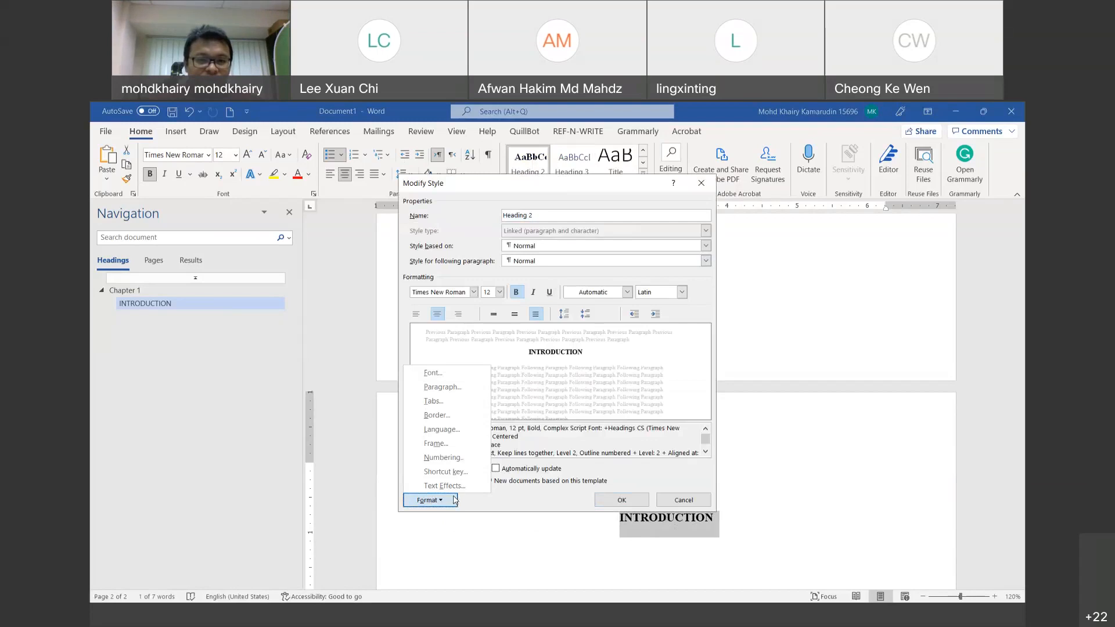
{"action": "left_click", "coordinate": [434, 371]}
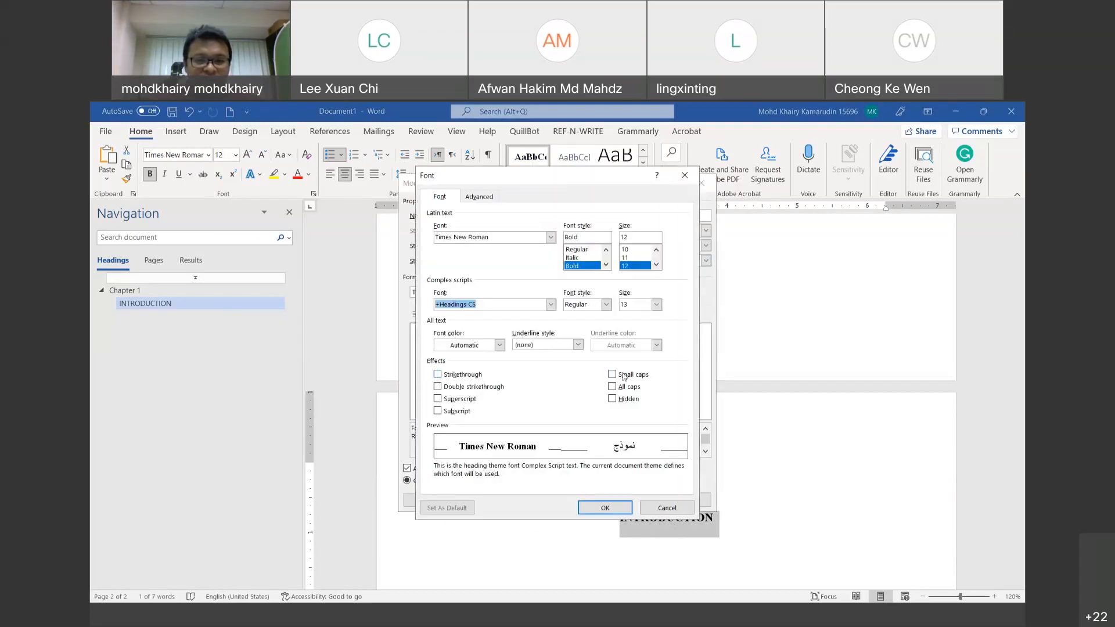
{"action": "left_click", "coordinate": [612, 375]}
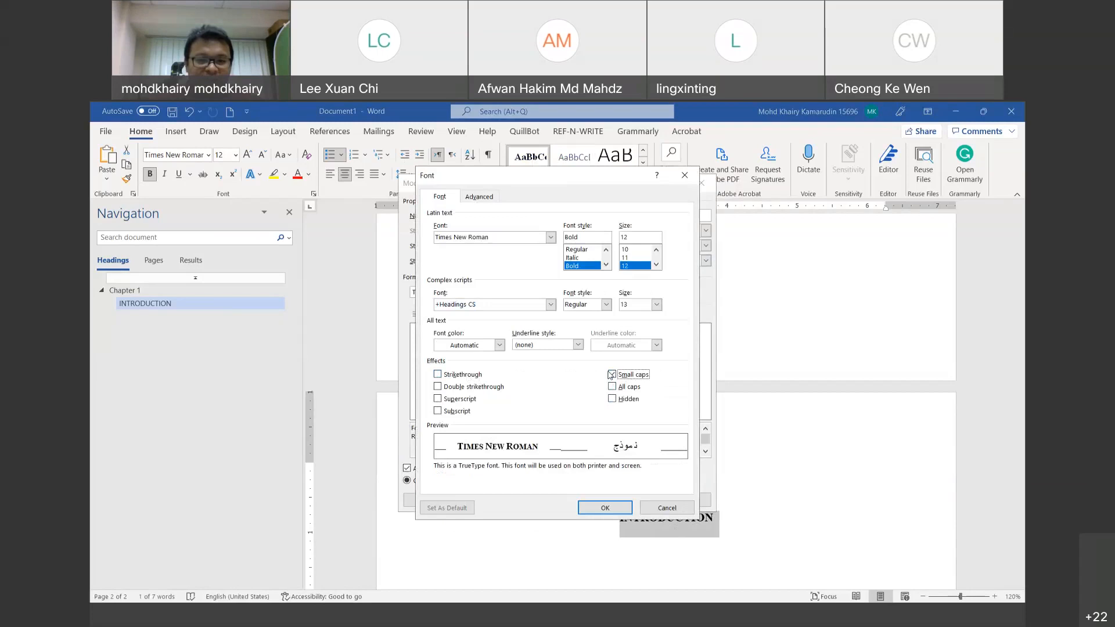
{"action": "left_click", "coordinate": [605, 508]}
{"action": "left_click", "coordinate": [609, 499]}
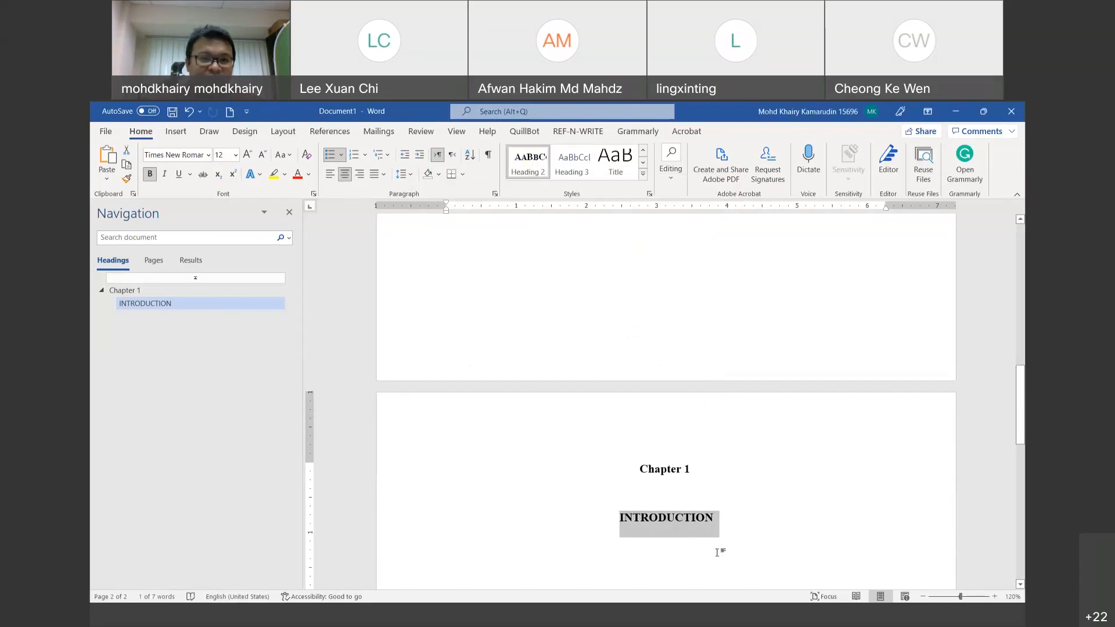
Step: Change the heading to Capitalize Each Word so it reads 'Introduction', and reopen Heading 2's settings
{"action": "left_click", "coordinate": [277, 157]}
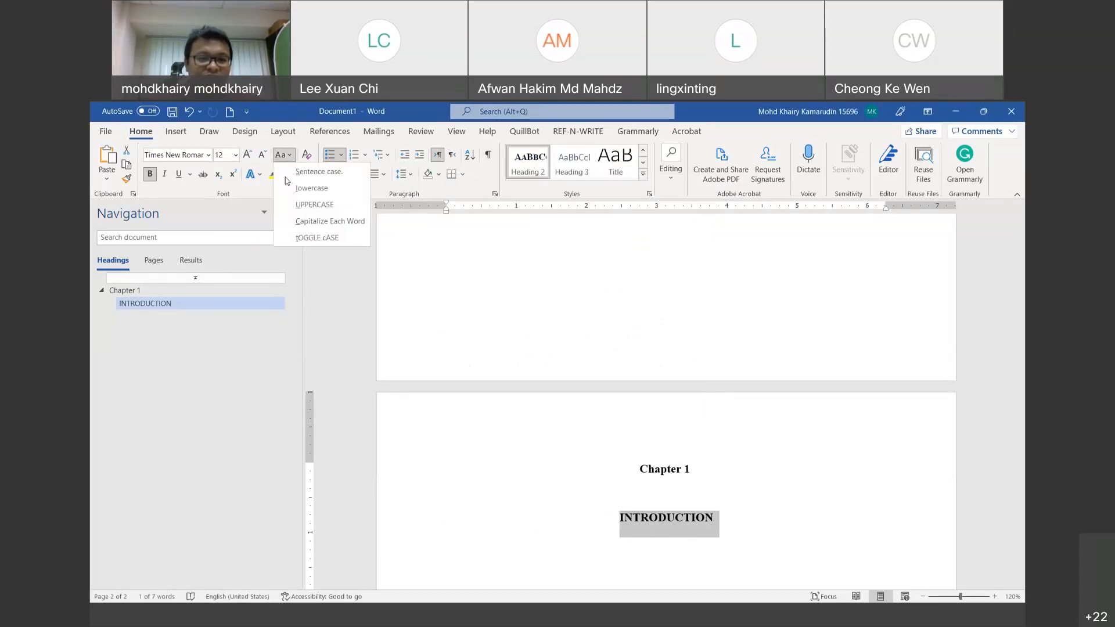
{"action": "left_click", "coordinate": [306, 221]}
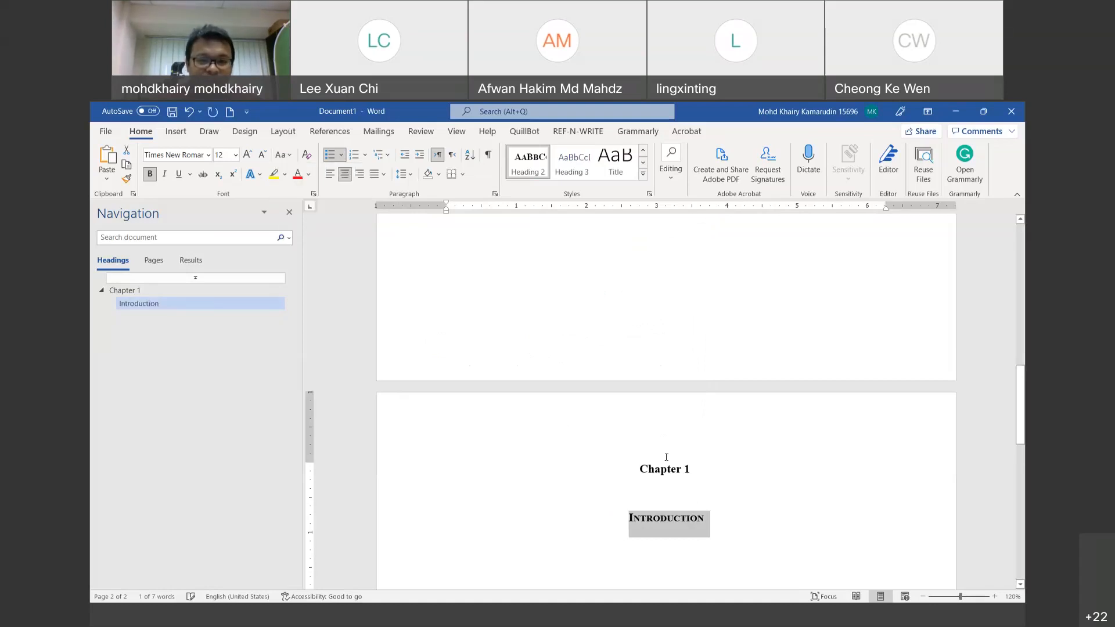
{"action": "right_click", "coordinate": [535, 163]}
{"action": "left_click", "coordinate": [570, 186]}
Step: Clear the Small caps effect from the Heading 2 style font and save the style
{"action": "left_click", "coordinate": [441, 500]}
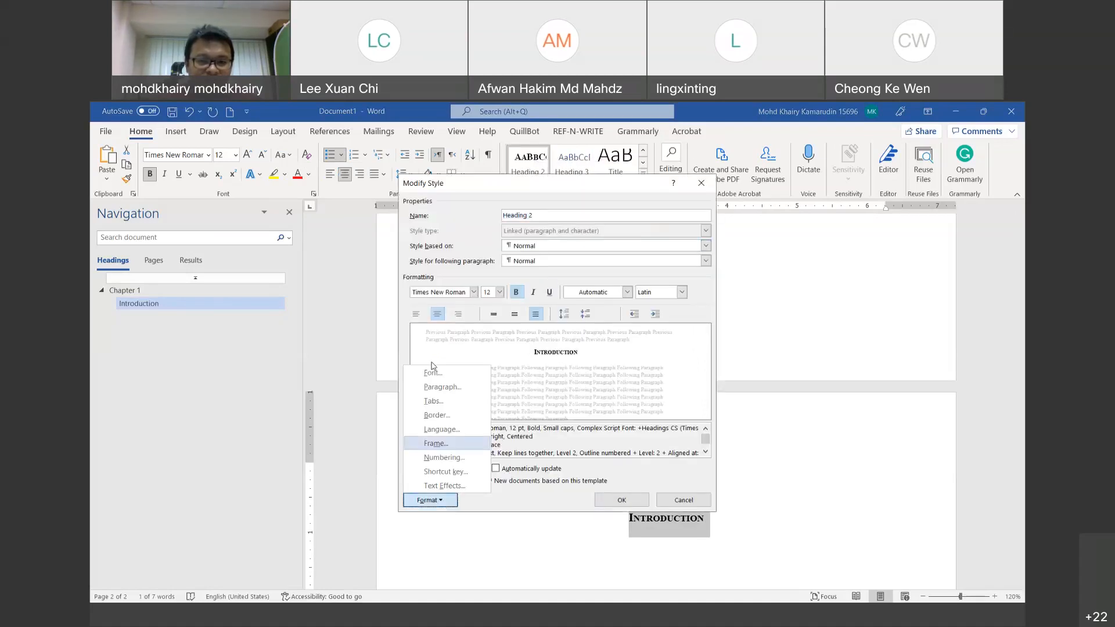
{"action": "left_click", "coordinate": [463, 370]}
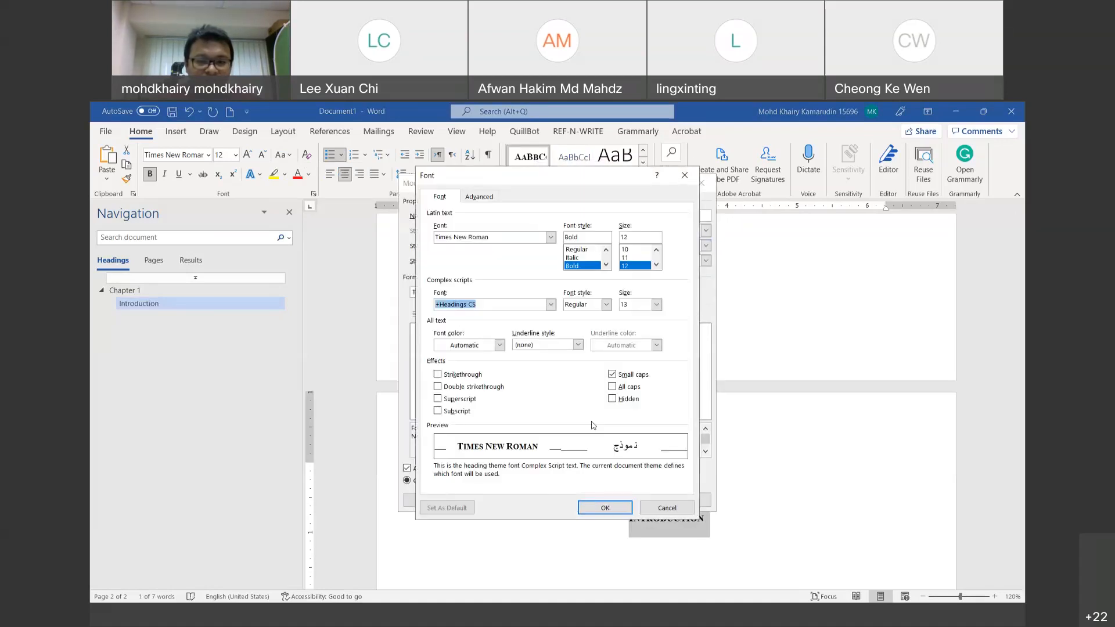
{"action": "left_click", "coordinate": [617, 376]}
{"action": "left_click", "coordinate": [607, 508]}
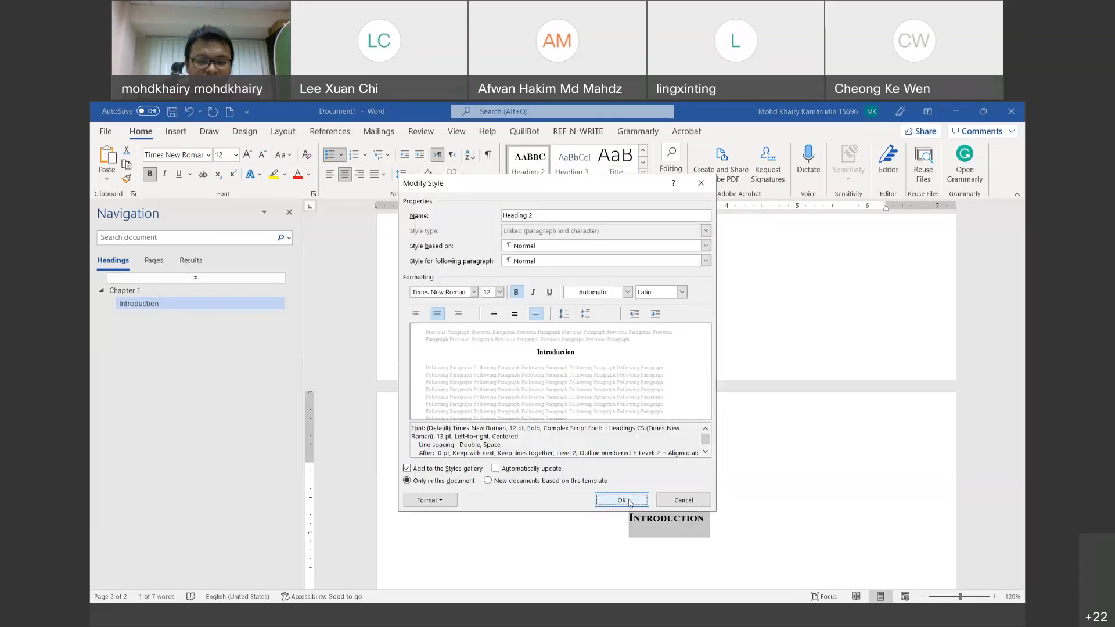
{"action": "left_click", "coordinate": [635, 500]}
{"action": "left_click", "coordinate": [704, 515]}
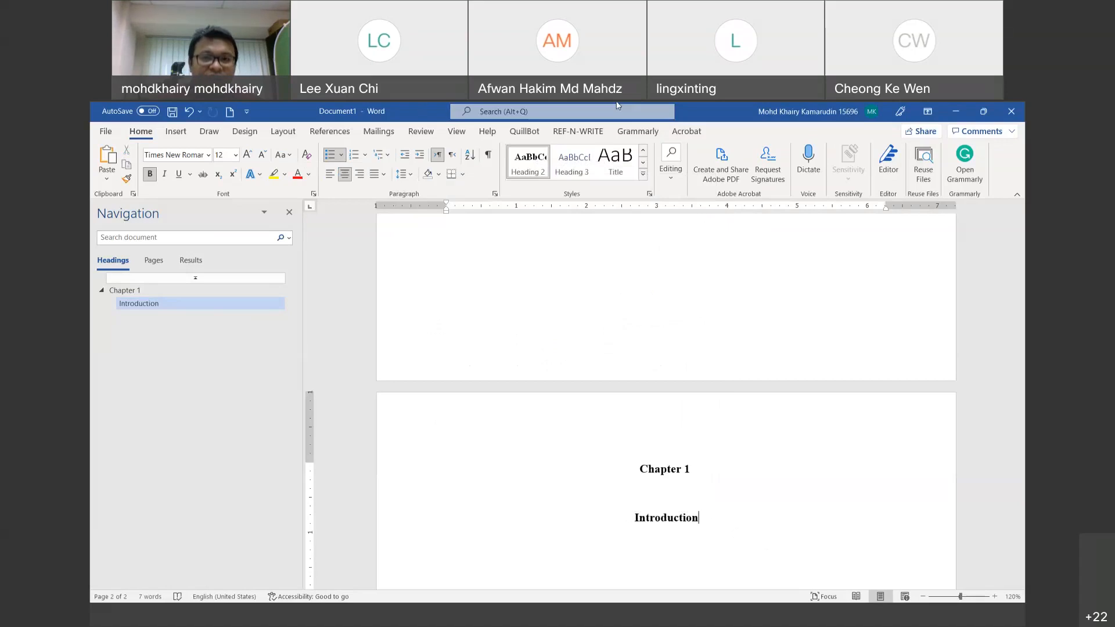
Step: Add two empty lines after the Introduction heading
{"action": "mouse_move", "coordinate": [168, 230]}
{"action": "left_mouse_down"}
{"action": "mouse_move", "coordinate": [93, 247]}
{"action": "mouse_move", "coordinate": [177, 230]}
{"action": "left_mouse_up"}
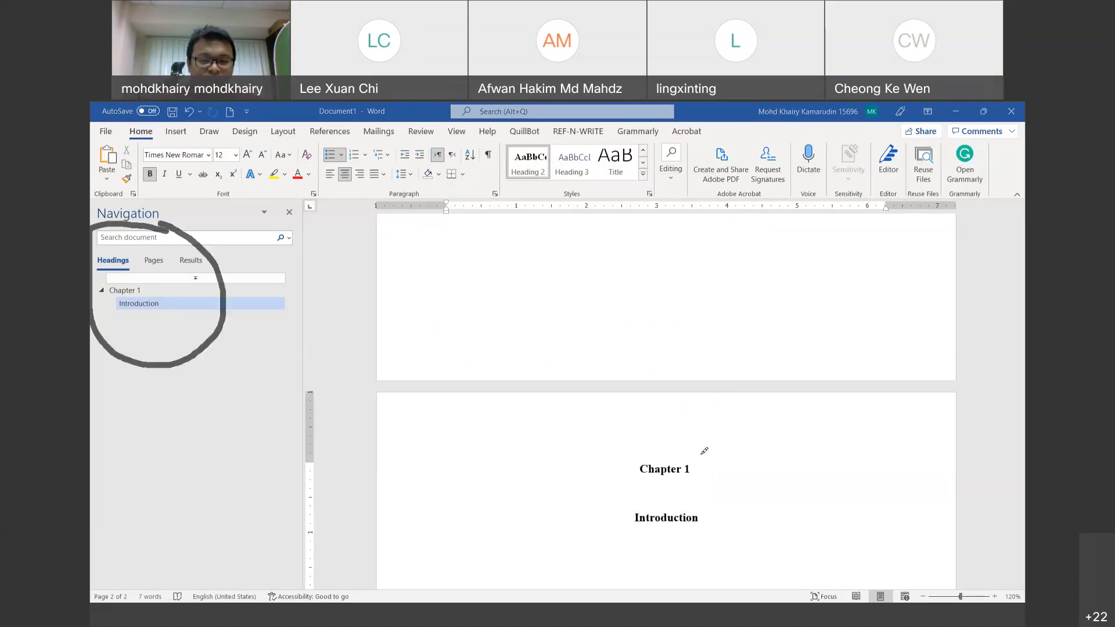
{"action": "mouse_move", "coordinate": [705, 451]}
{"action": "left_mouse_down"}
{"action": "mouse_move", "coordinate": [564, 533]}
{"action": "mouse_move", "coordinate": [673, 542]}
{"action": "mouse_move", "coordinate": [683, 447]}
{"action": "left_mouse_up"}
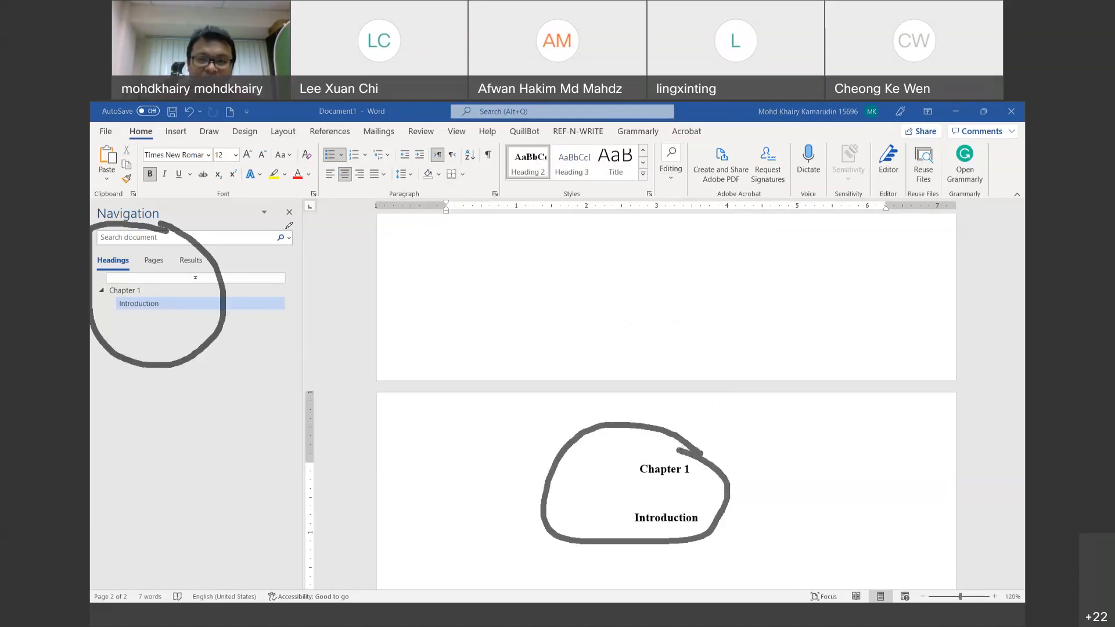
{"action": "left_click", "coordinate": [769, 116]}
{"action": "key", "text": "Return"}
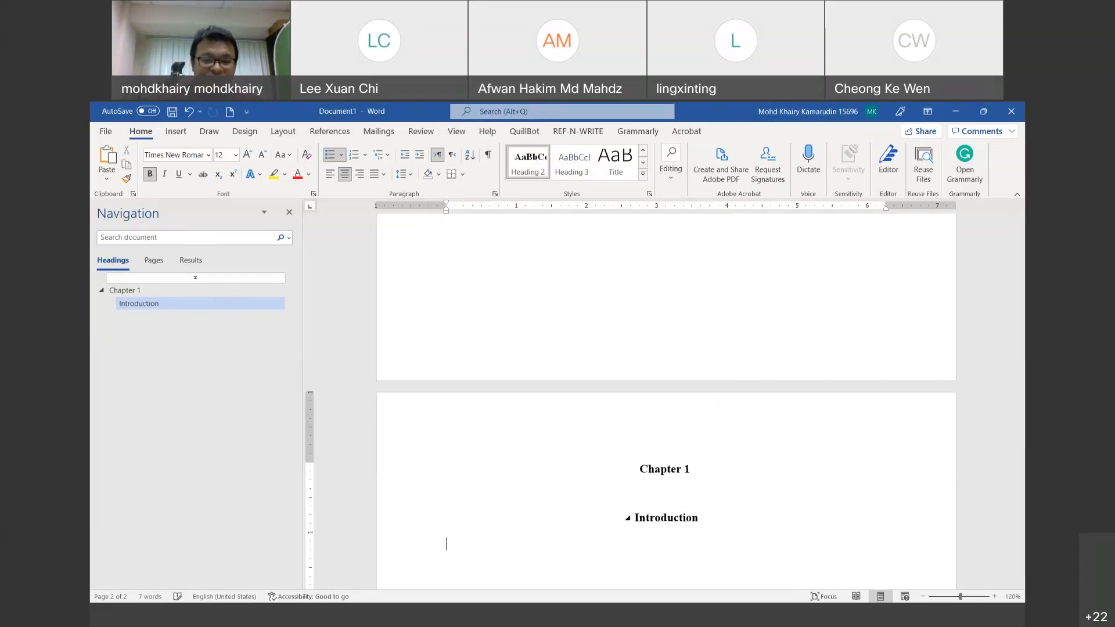
{"action": "key", "text": "Return"}
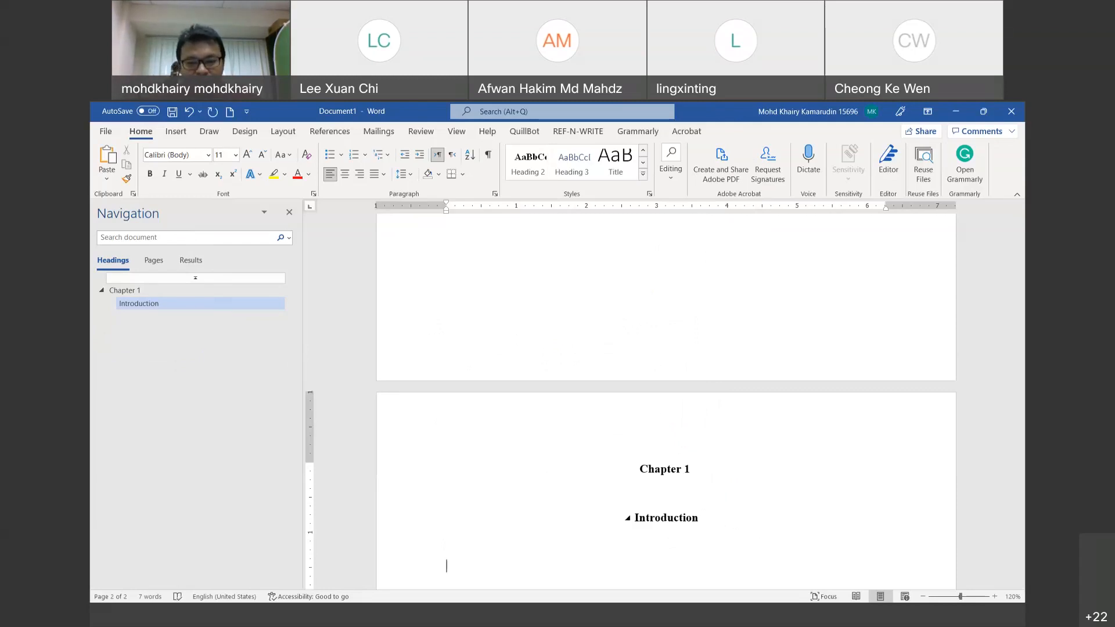
Step: Type '1.1 Research Background' on the new line, removing a mistyped 'Introduction' along the way
{"action": "type", "text": "1.1"}
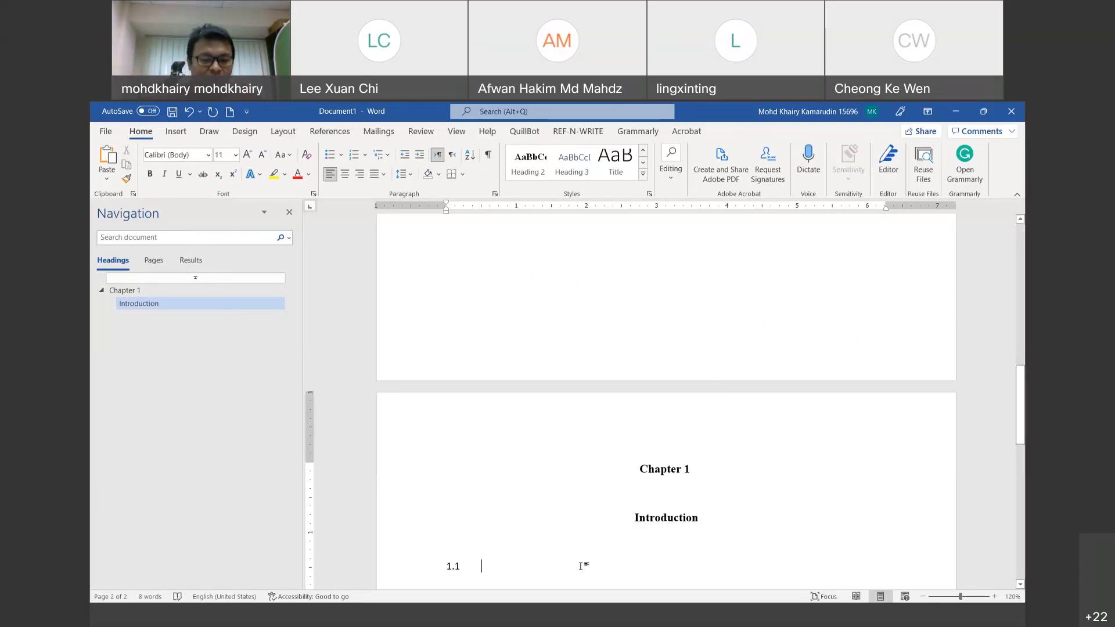
{"action": "type", "text": "In"}
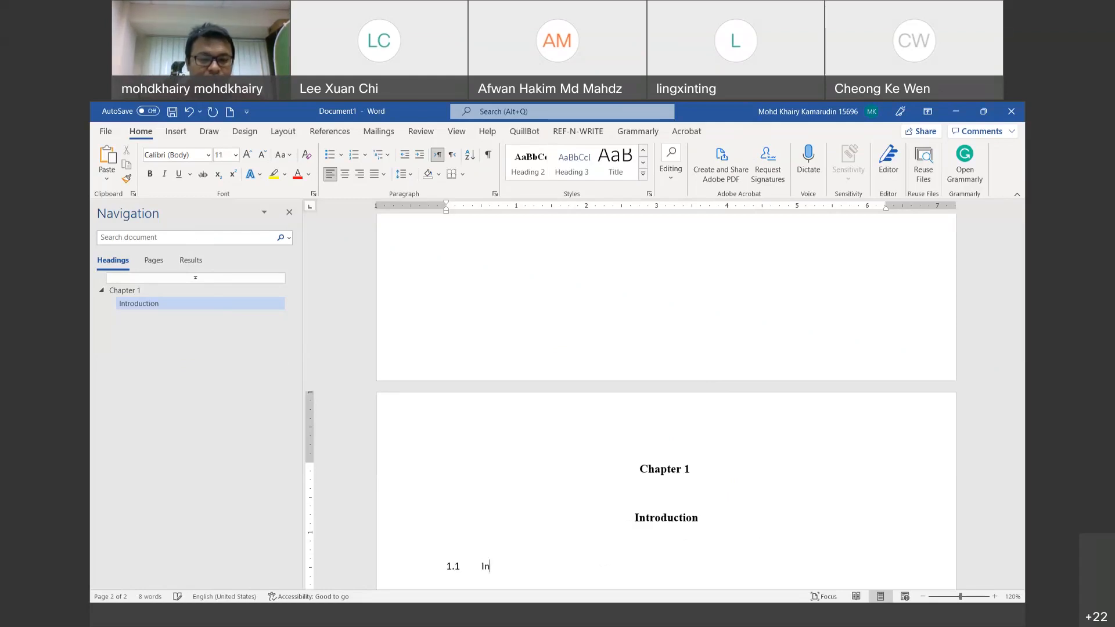
{"action": "type", "text": "trocti"}
{"action": "key", "text": "BackSpace"}
{"action": "key", "text": "BackSpace"}
{"action": "key", "text": "BackSpace"}
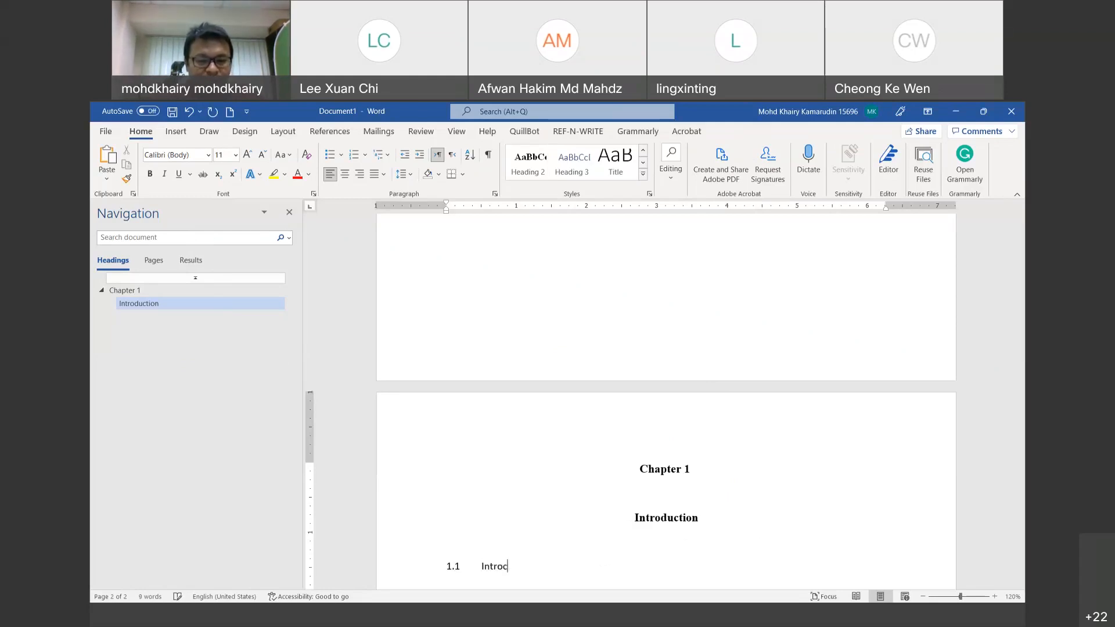
{"action": "type", "text": "dcut"}
{"action": "key", "text": "BackSpace"}
{"action": "key", "text": "BackSpace"}
{"action": "key", "text": "BackSpace"}
{"action": "type", "text": "uction"}
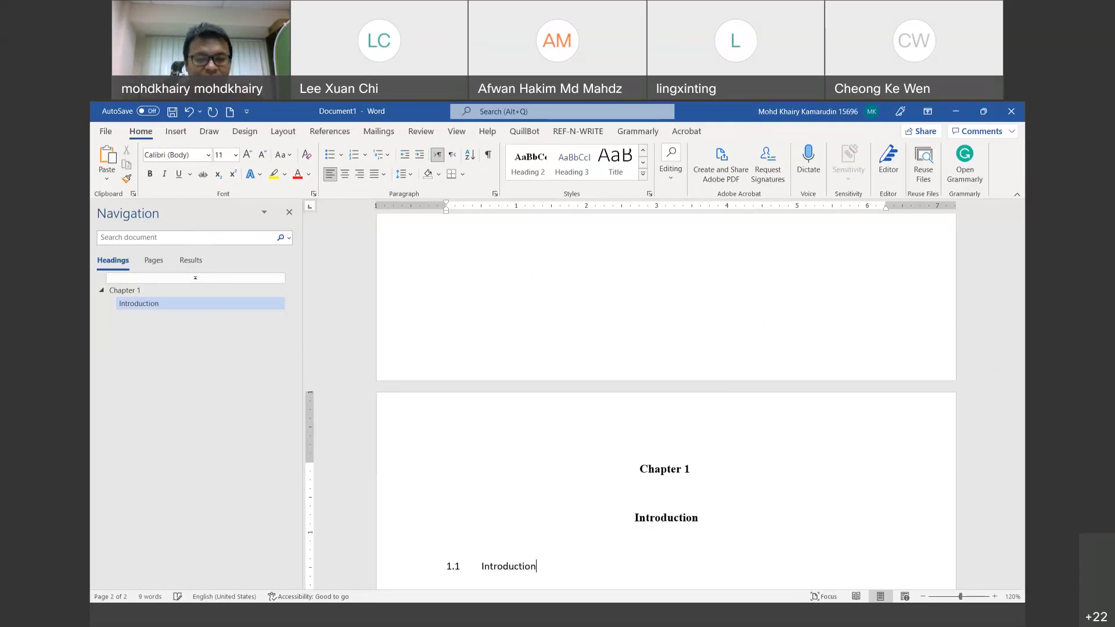
{"action": "key", "text": "BackSpace"}
{"action": "key", "text": "BackSpace"}
{"action": "key", "text": "BackSpace"}
{"action": "key", "text": "BackSpace"}
{"action": "key", "text": "BackSpace"}
{"action": "key", "text": "BackSpace"}
{"action": "key", "text": "BackSpace"}
{"action": "key", "text": "BackSpace"}
{"action": "key", "text": "BackSpace"}
{"action": "key", "text": "BackSpace"}
{"action": "key", "text": "BackSpace"}
{"action": "key", "text": "BackSpace"}
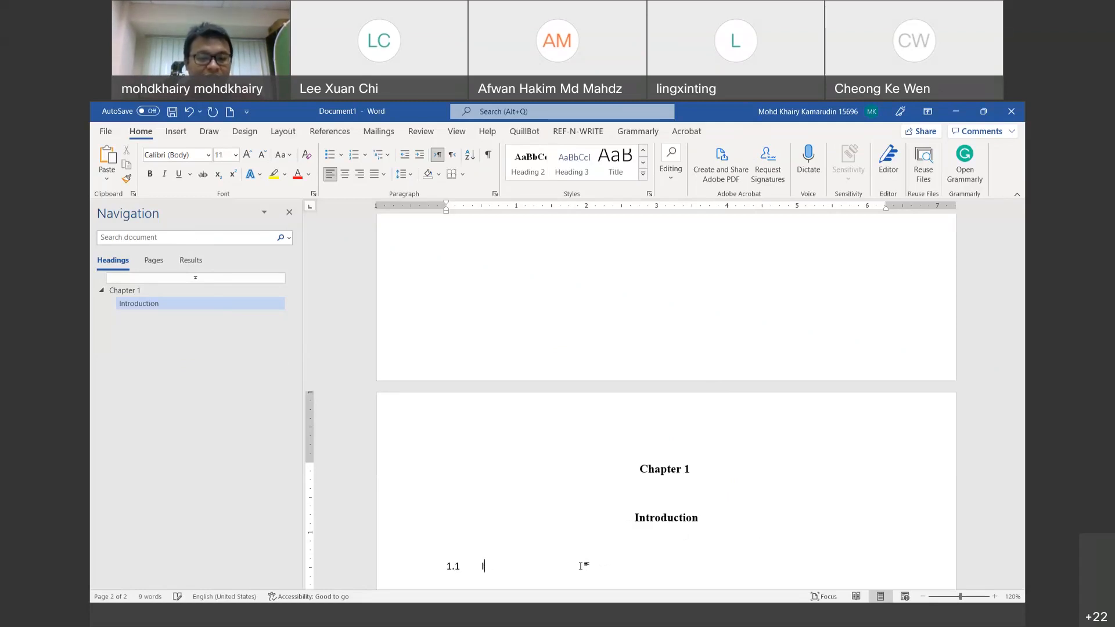
{"action": "type", "text": "Research"}
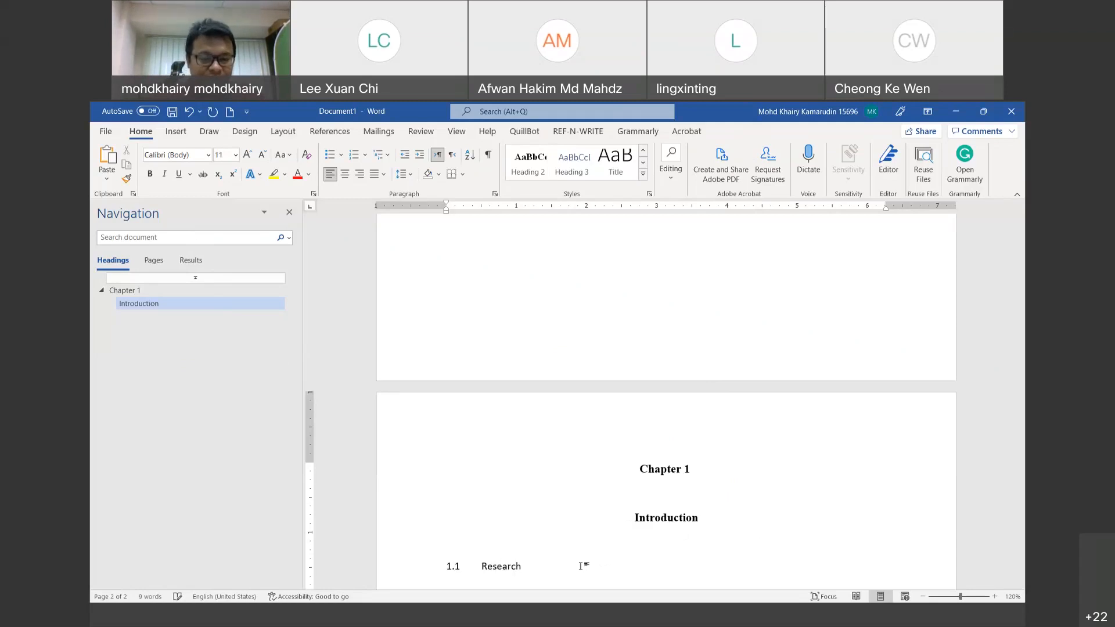
{"action": "type", "text": " Backgroun"}
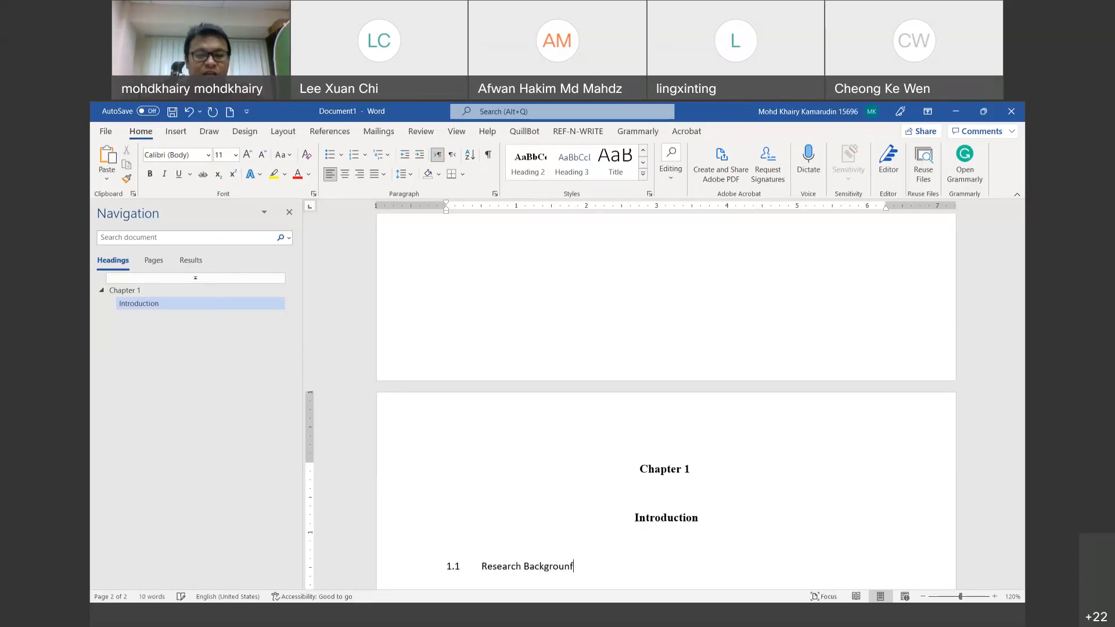
{"action": "type", "text": "d"}
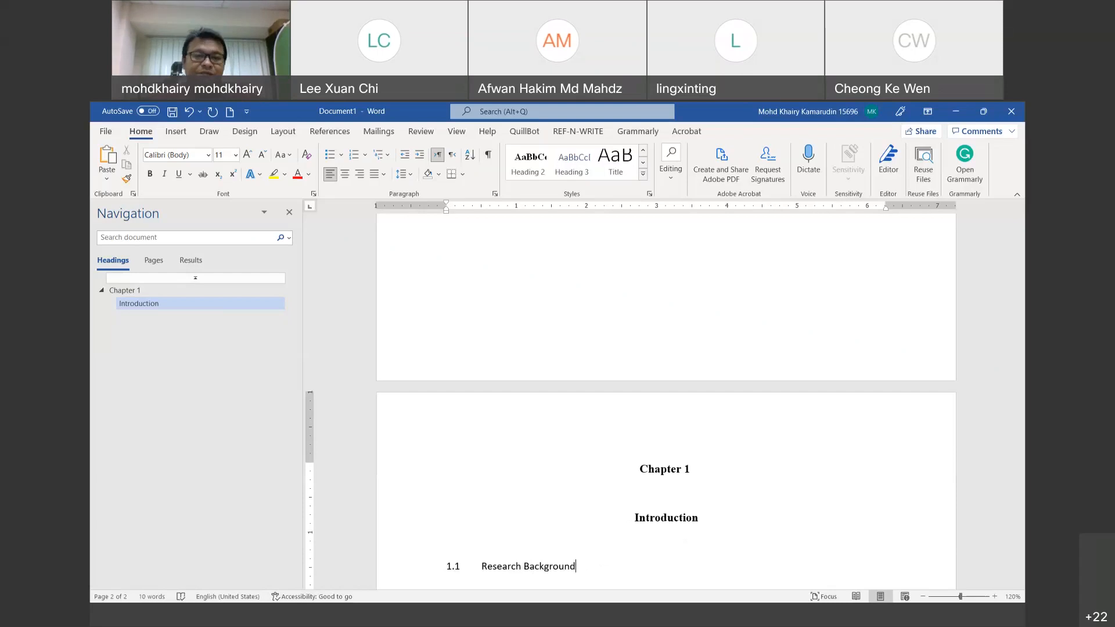
Step: Select the 1.1 Research Background line and make Heading 3 black, bold Times New Roman
{"action": "left_click_drag", "start_coordinate": [576, 566], "coordinate": [440, 569]}
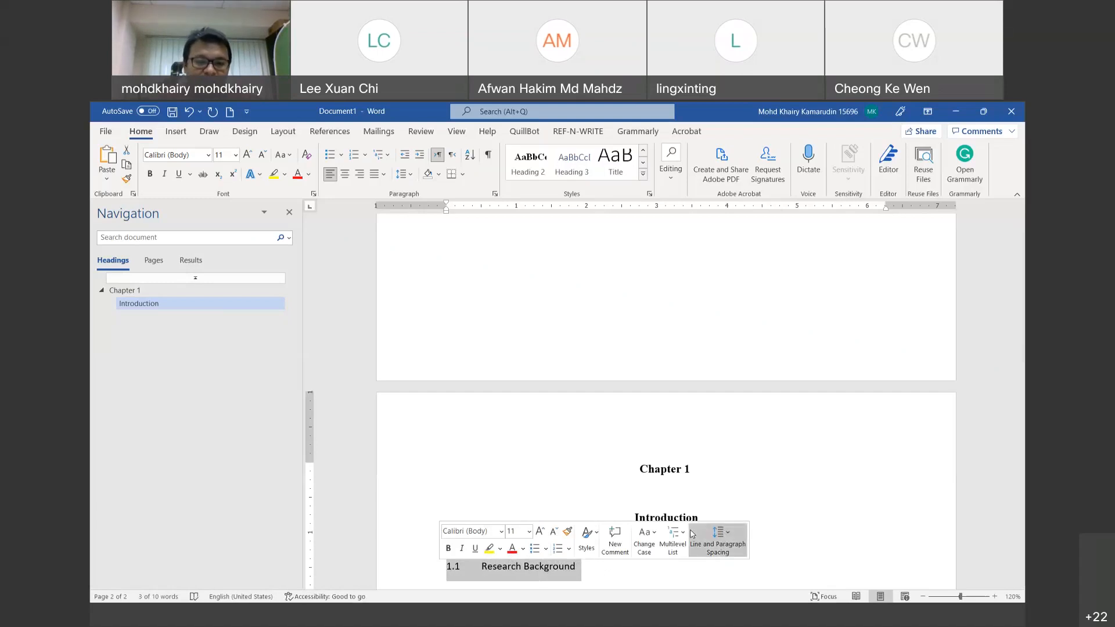
{"action": "right_click", "coordinate": [579, 166]}
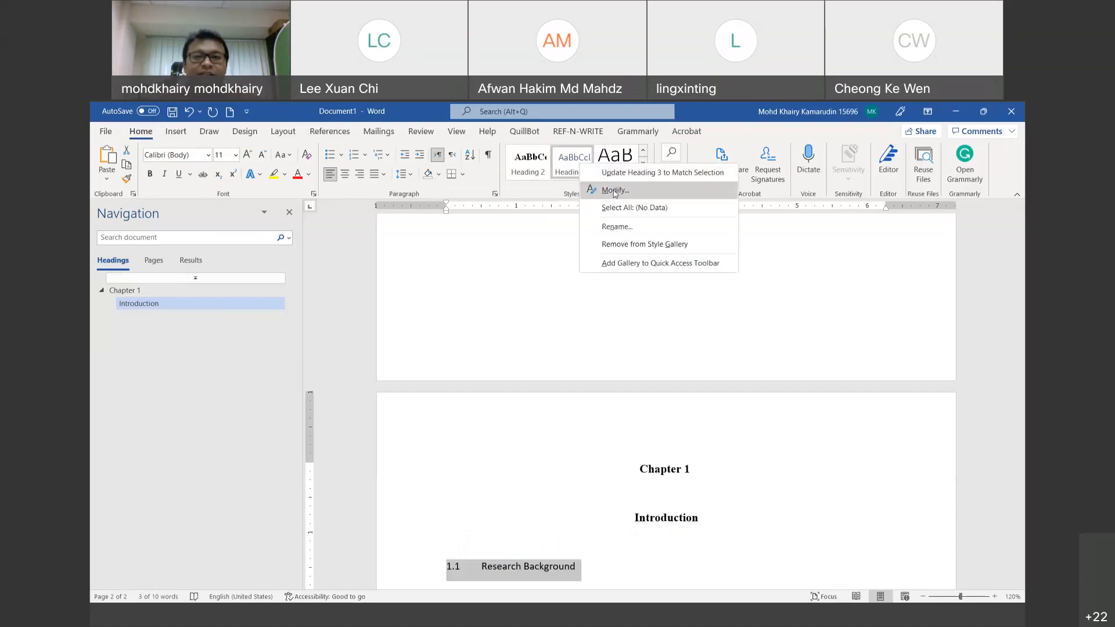
{"action": "left_click", "coordinate": [615, 192]}
{"action": "left_click", "coordinate": [627, 292]}
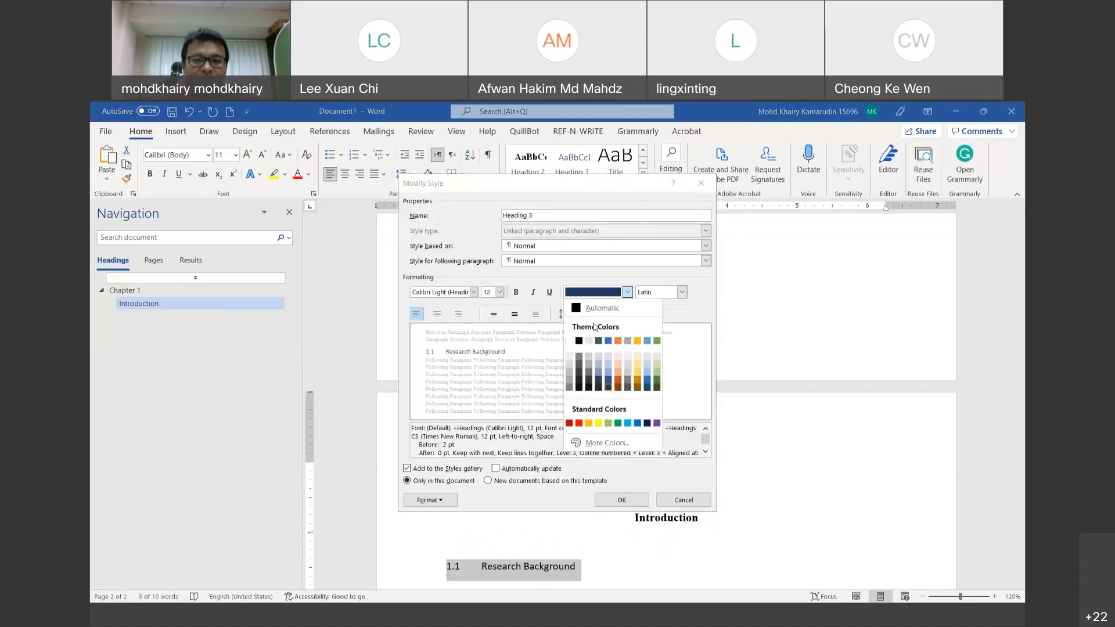
{"action": "left_click", "coordinate": [581, 342]}
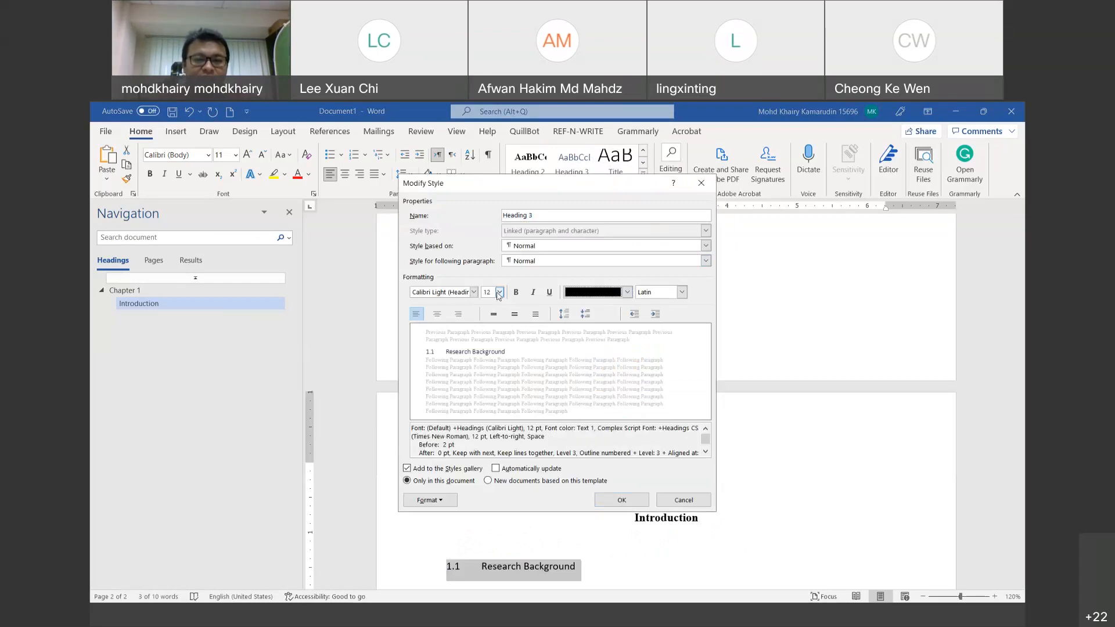
{"action": "left_click", "coordinate": [515, 292]}
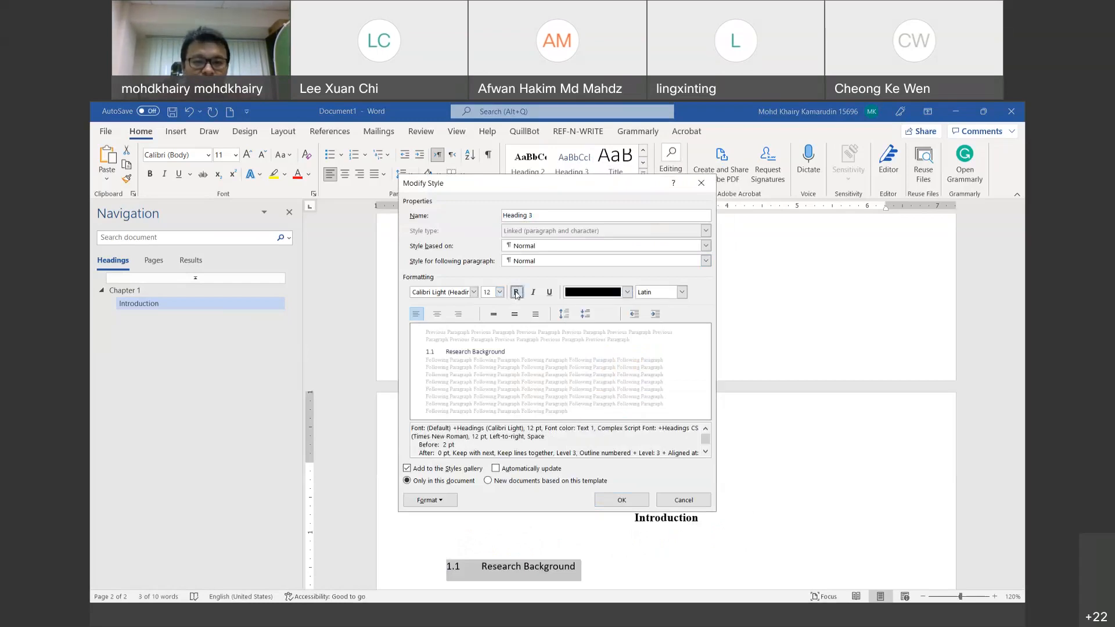
{"action": "left_click", "coordinate": [474, 292]}
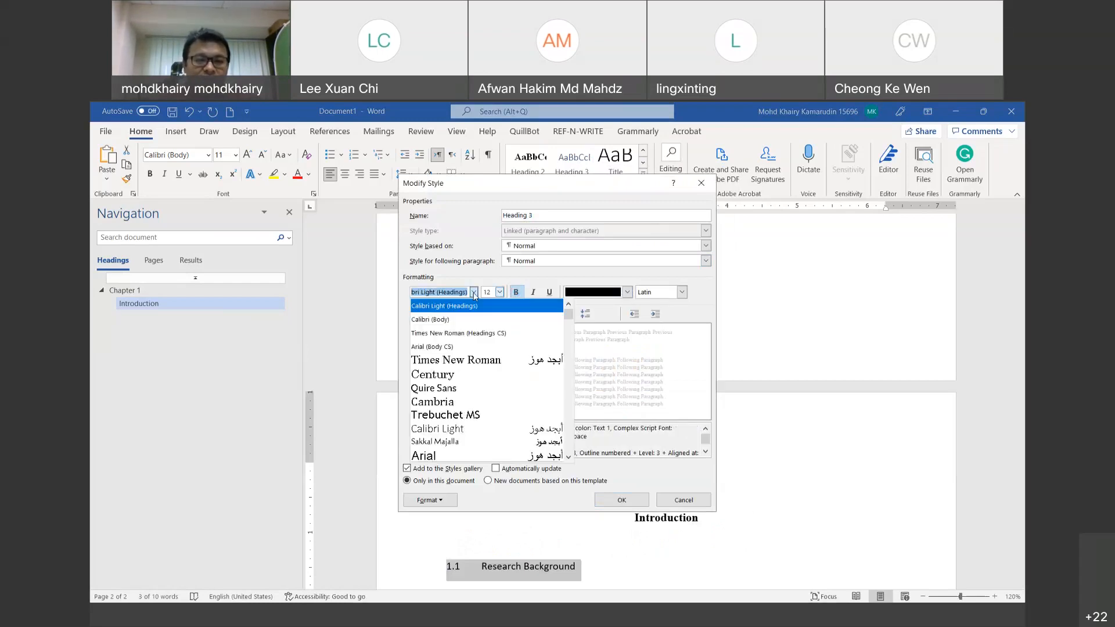
{"action": "left_click", "coordinate": [452, 361]}
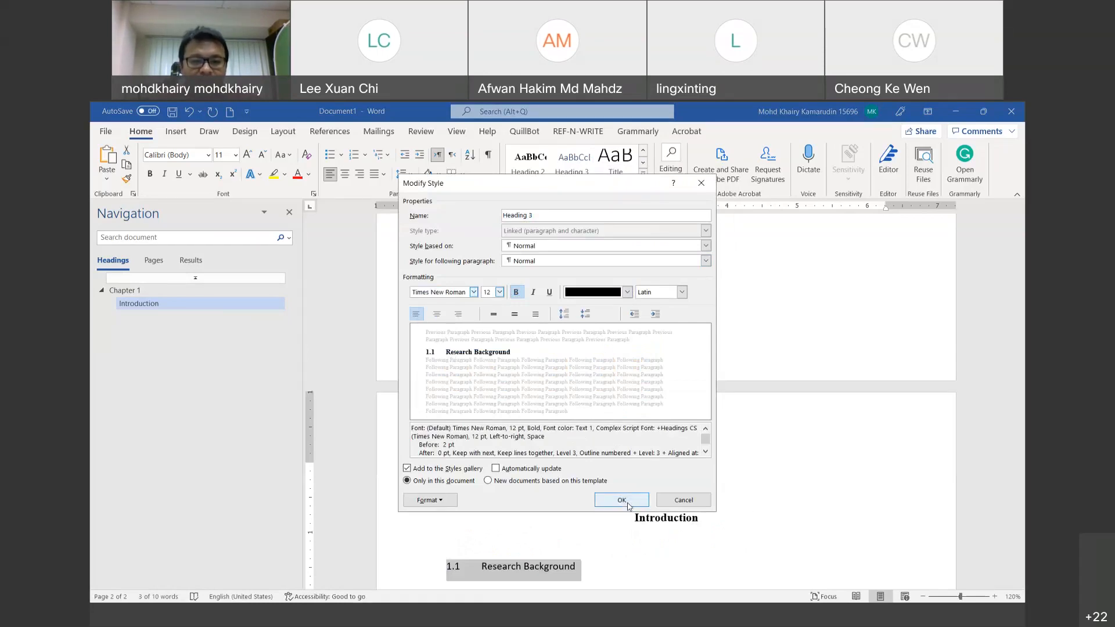
Step: Give Heading 3 double line spacing with 0 pt before and save the style
{"action": "left_click", "coordinate": [438, 503]}
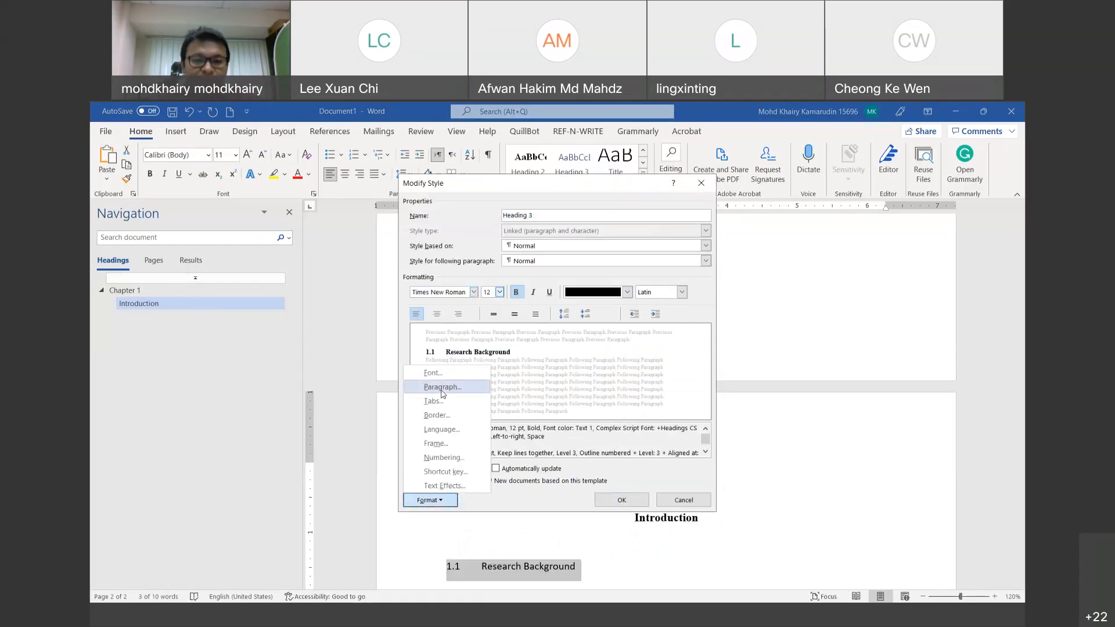
{"action": "left_click", "coordinate": [441, 388]}
{"action": "left_click", "coordinate": [612, 380]}
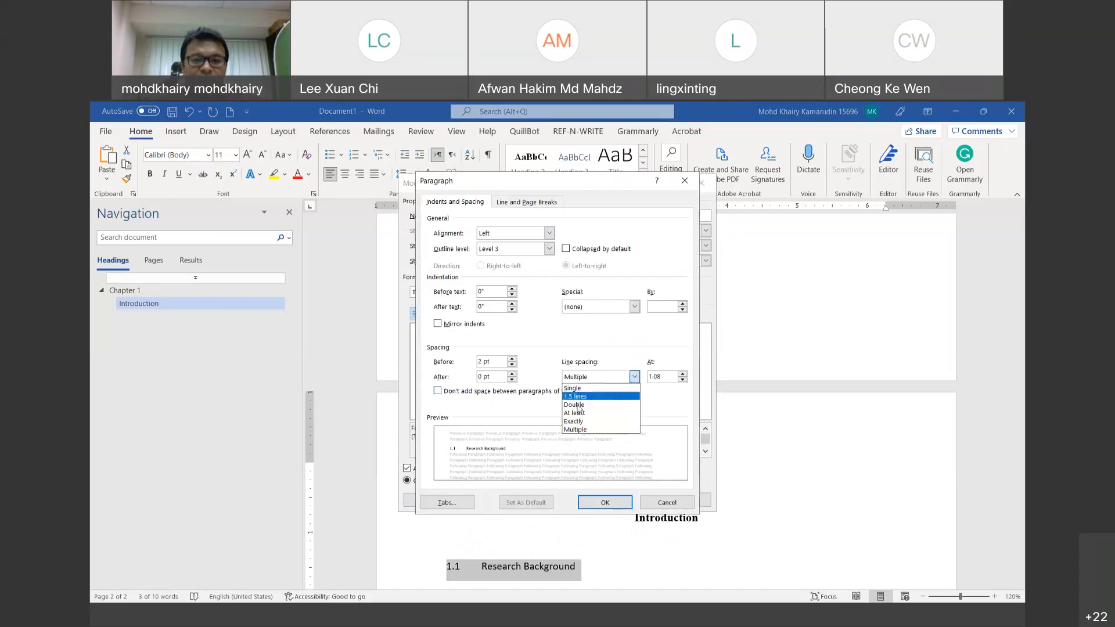
{"action": "left_click", "coordinate": [579, 406]}
{"action": "left_click", "coordinate": [512, 365]}
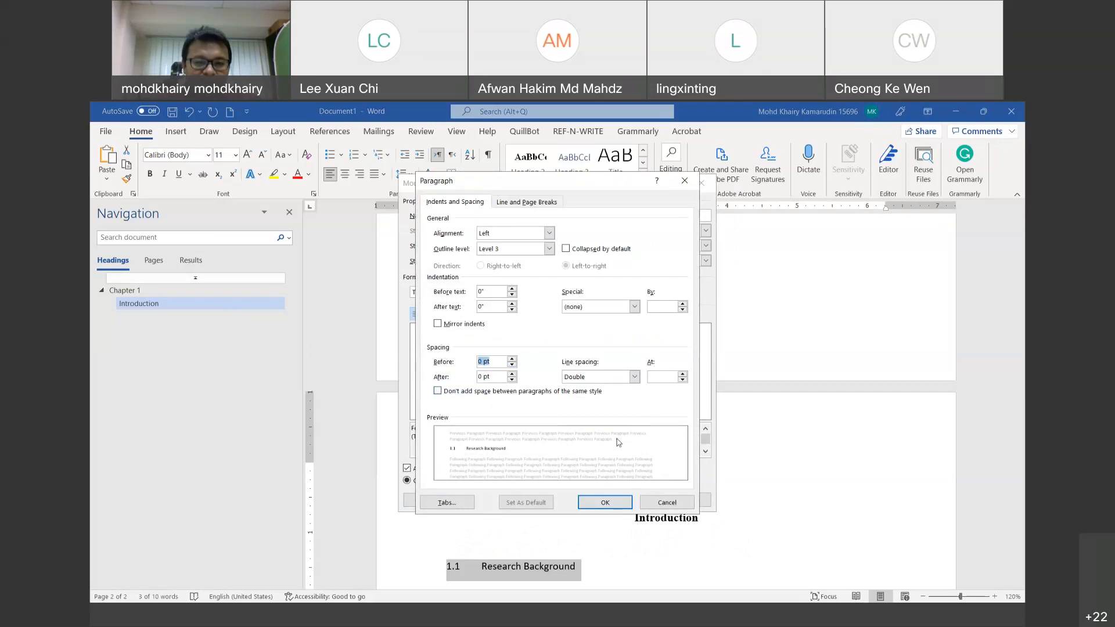
{"action": "left_click", "coordinate": [605, 503]}
{"action": "left_click", "coordinate": [618, 503]}
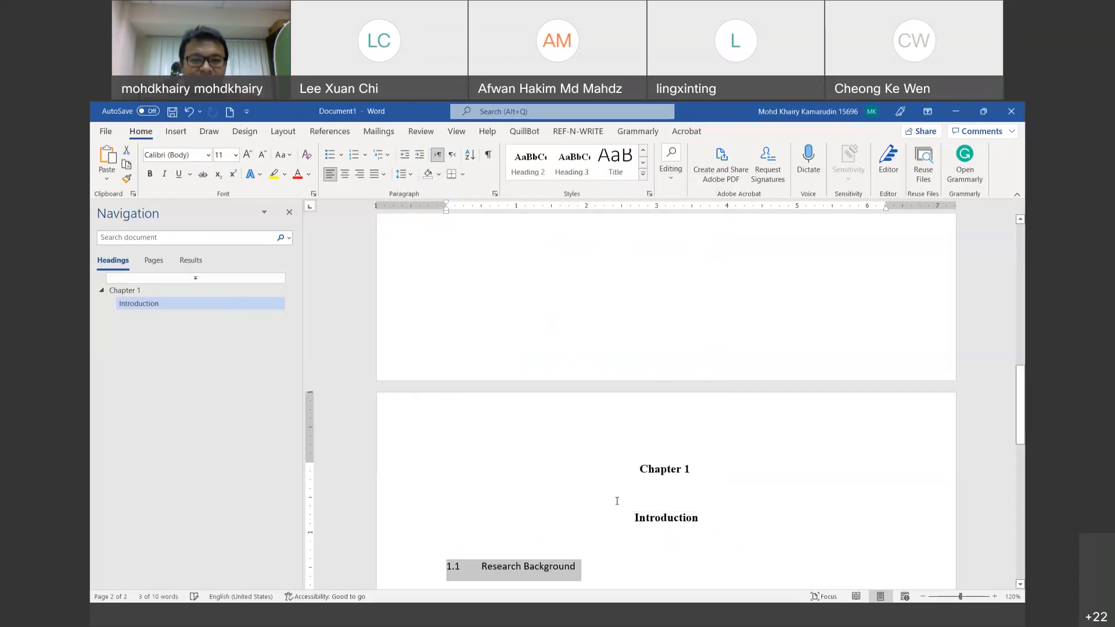
Step: Apply Heading 3 to the '1.1 Research Background' line so it nests under Introduction
{"action": "left_click", "coordinate": [584, 566]}
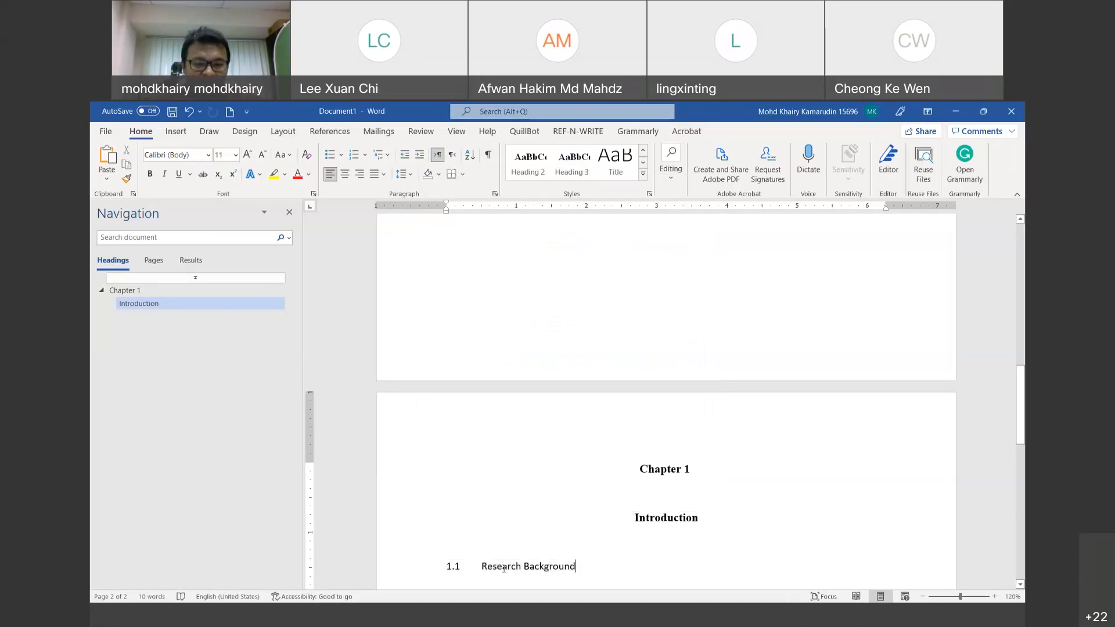
{"action": "left_click_drag", "start_coordinate": [448, 568], "coordinate": [445, 569]}
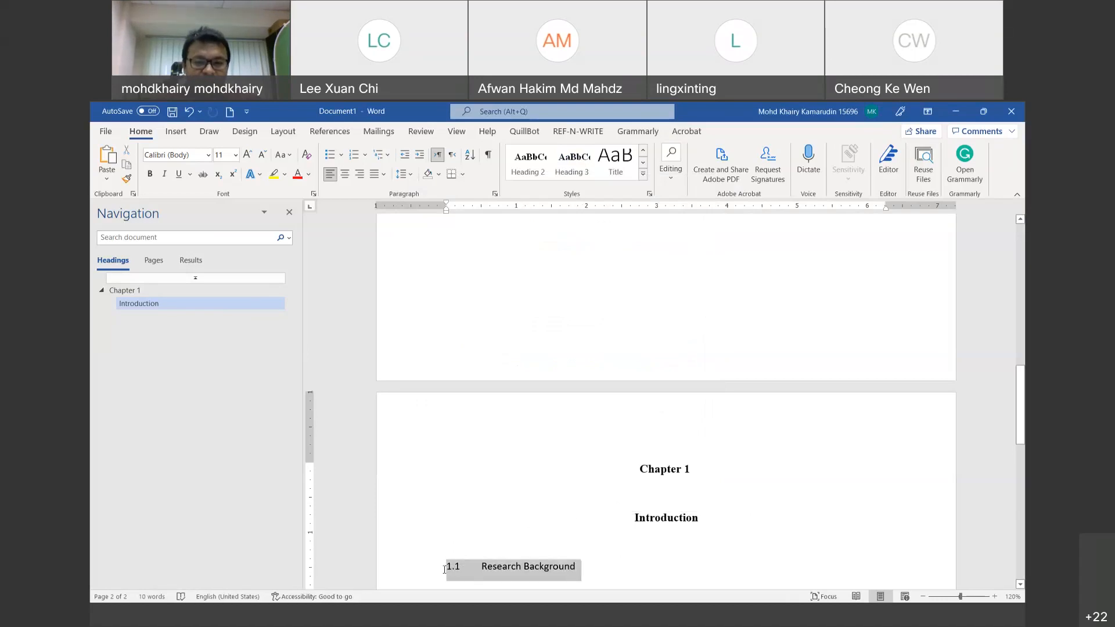
{"action": "left_click", "coordinate": [561, 172]}
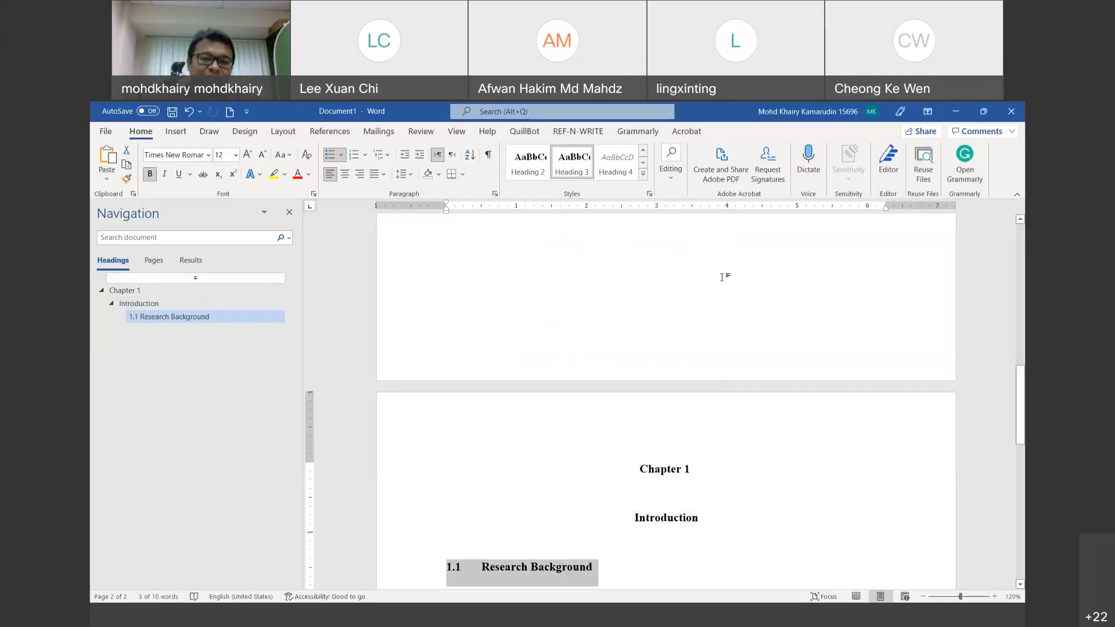
{"action": "scroll", "coordinate": [679, 429], "scroll_direction": "down", "scroll_amount": 2}
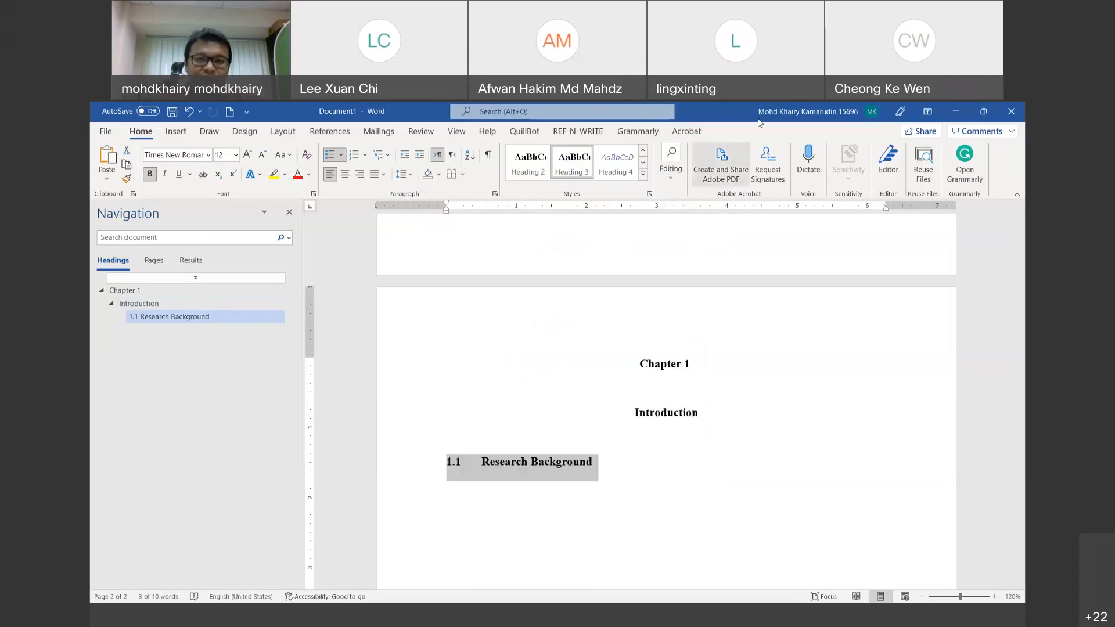
{"action": "mouse_move", "coordinate": [207, 219]}
{"action": "left_mouse_down"}
{"action": "mouse_move", "coordinate": [188, 212]}
{"action": "mouse_move", "coordinate": [151, 363]}
{"action": "left_mouse_up"}
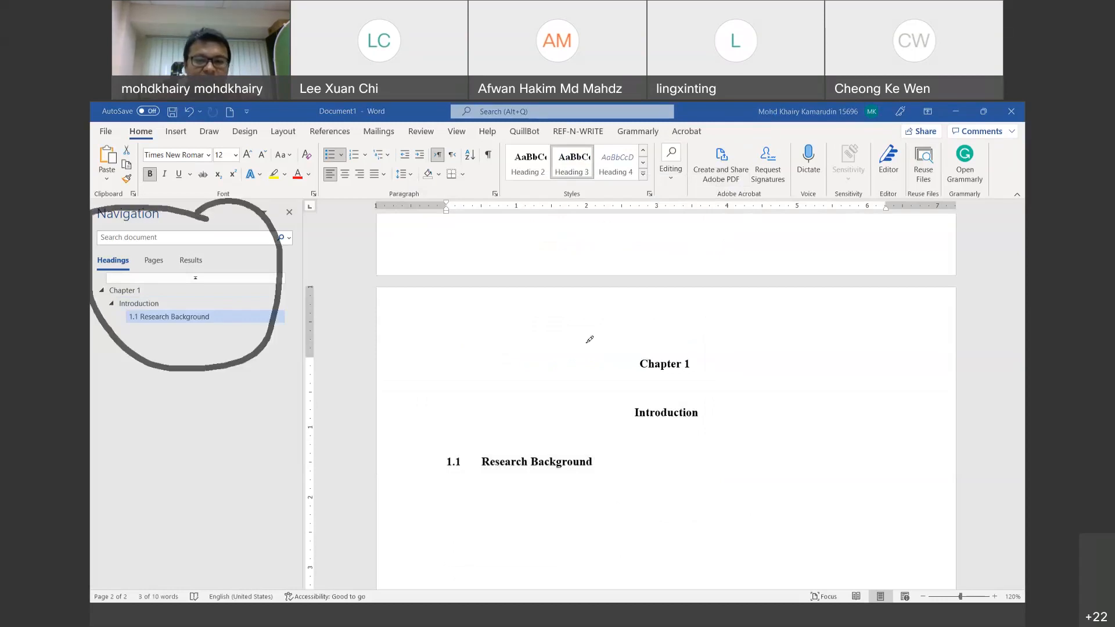
{"action": "mouse_move", "coordinate": [695, 319]}
{"action": "left_mouse_down"}
{"action": "mouse_move", "coordinate": [407, 328]}
{"action": "mouse_move", "coordinate": [362, 389]}
{"action": "left_mouse_up"}
{"action": "left_click_drag", "start_coordinate": [423, 484], "coordinate": [668, 291]}
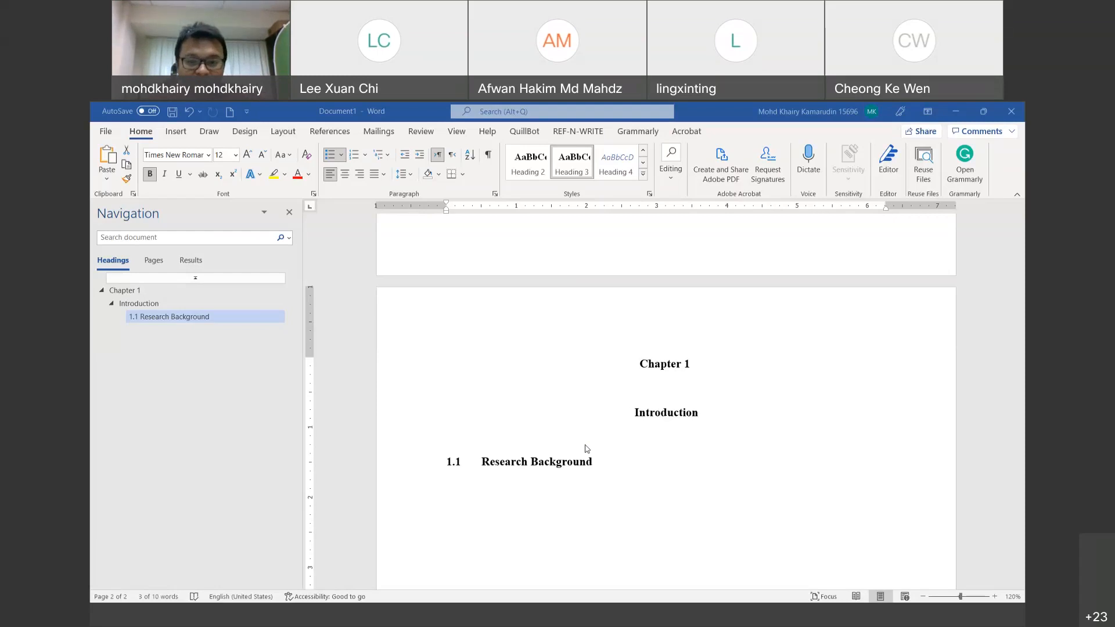
{"action": "left_click", "coordinate": [611, 467]}
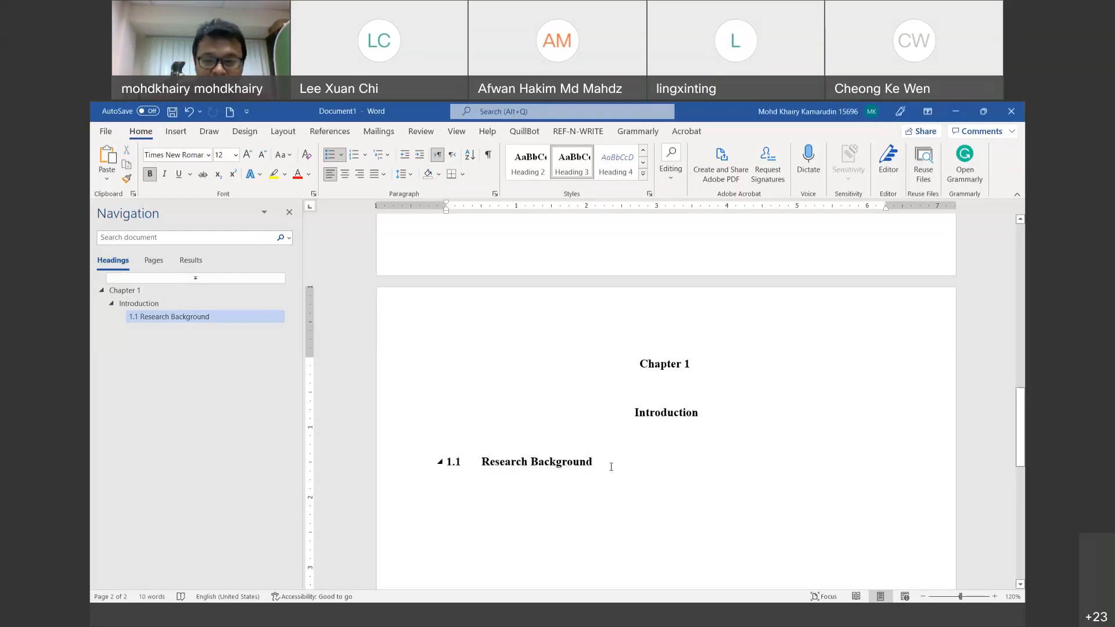
Step: Add '1.2<Tab>Problem statement' on a new line below 1.1 and select that line
{"action": "key", "text": "Return"}
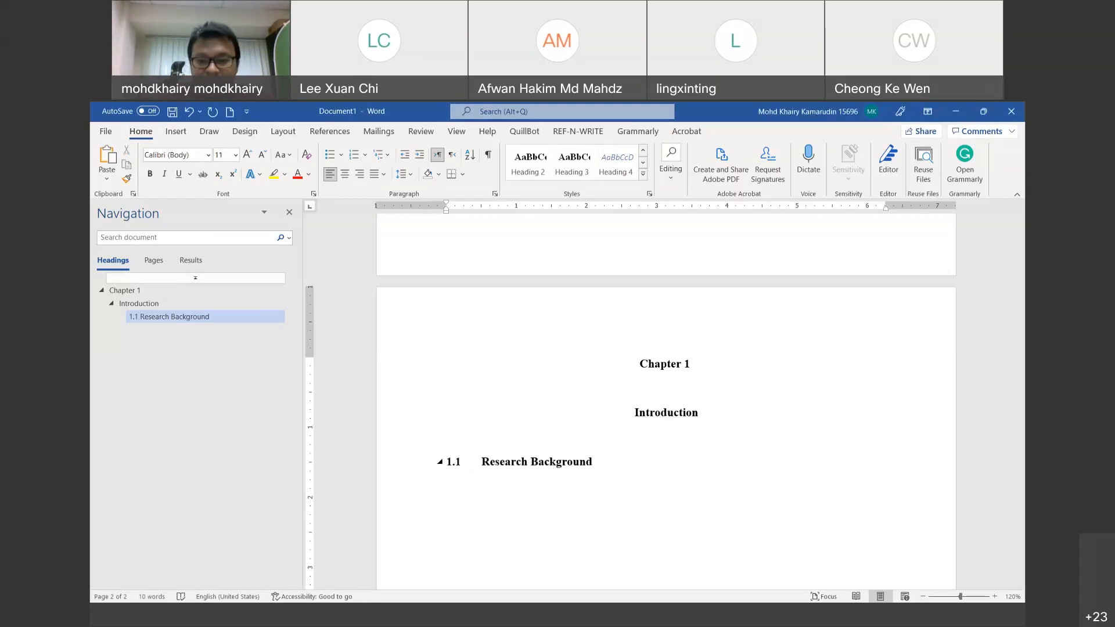
{"action": "type", "text": "1.2\t"}
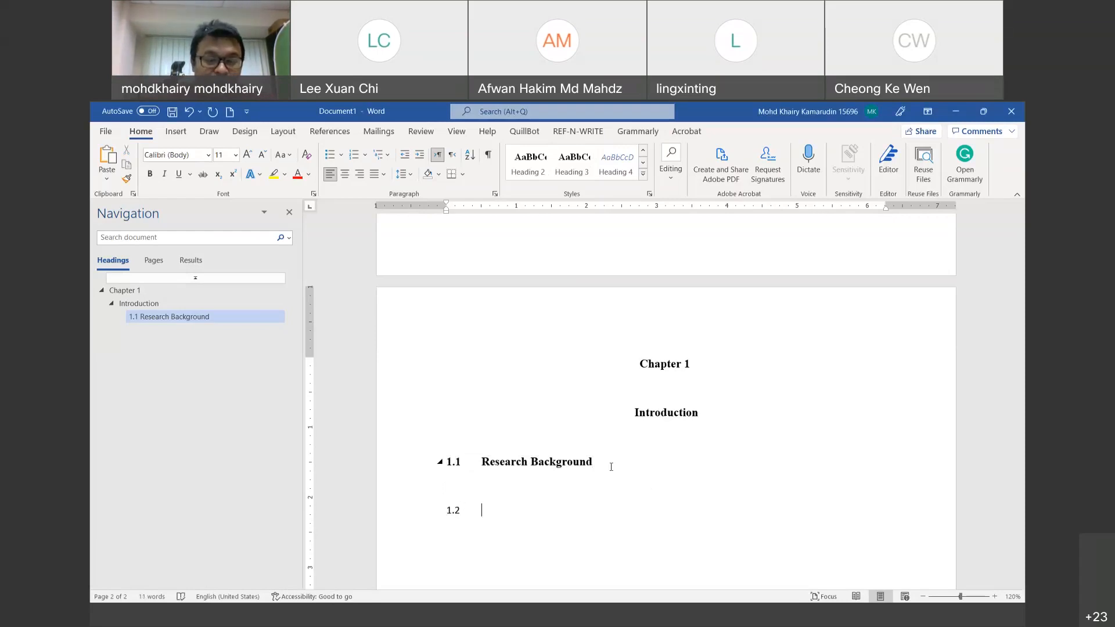
{"action": "type", "text": "Problem "}
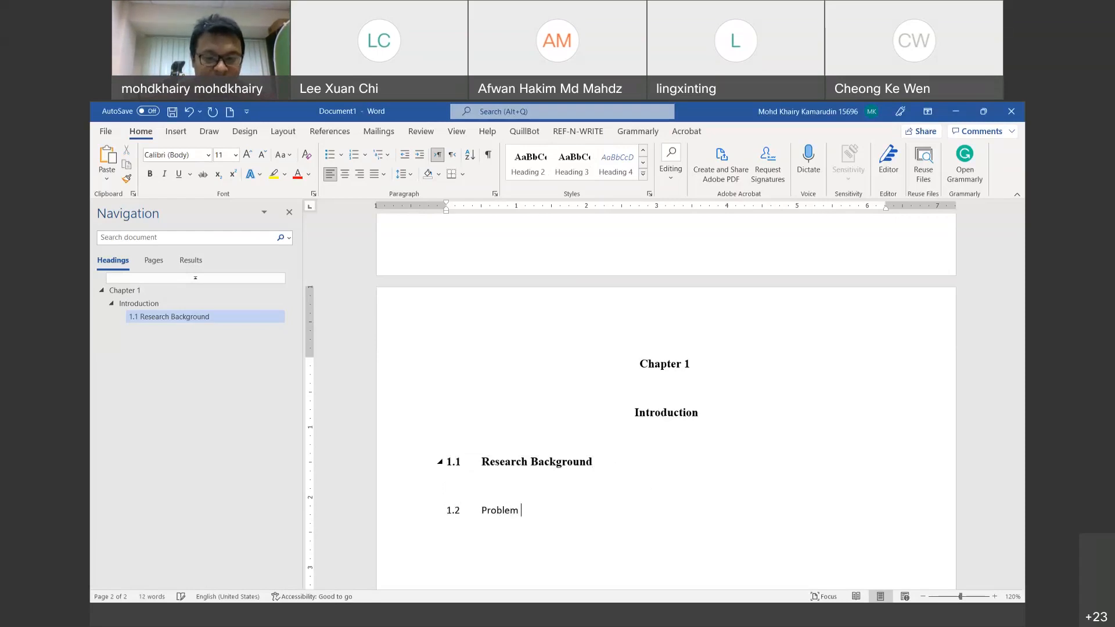
{"action": "type", "text": "statement"}
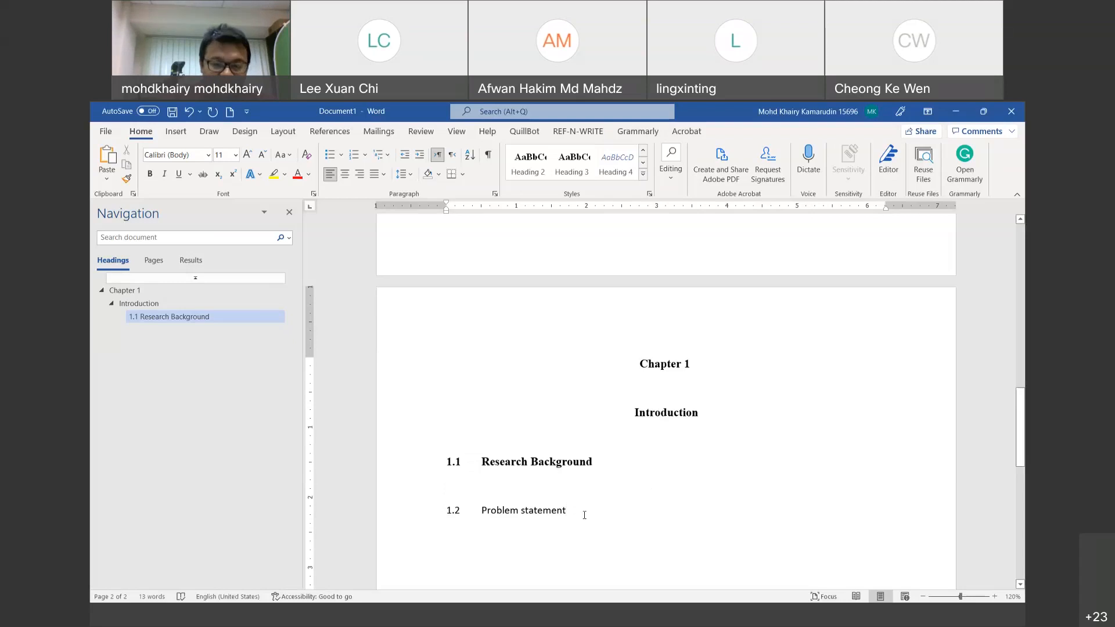
{"action": "left_click_drag", "start_coordinate": [584, 511], "coordinate": [445, 513]}
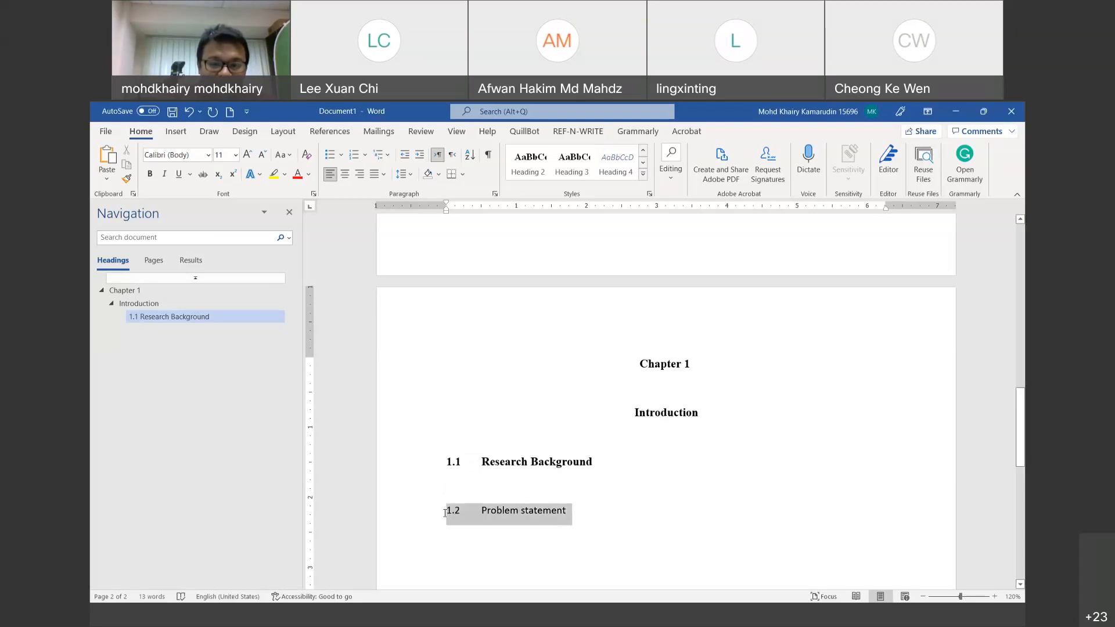
Step: Make the 1.2 line a Heading 3 and capitalise it to 'Problem Statement'
{"action": "left_click", "coordinate": [573, 174]}
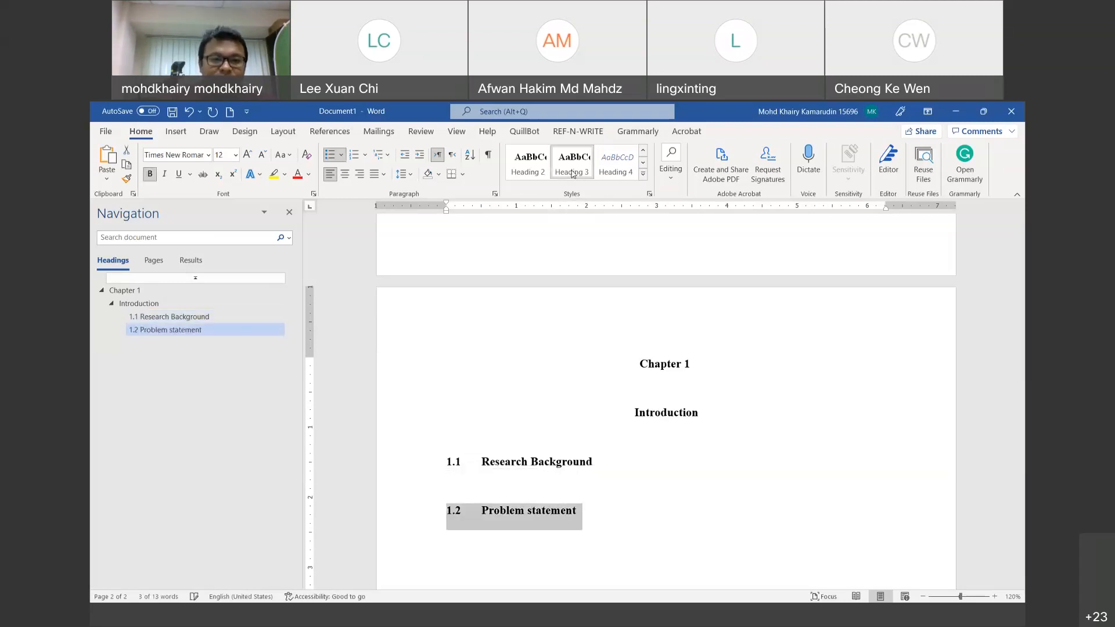
{"action": "left_click", "coordinate": [529, 512]}
{"action": "key", "text": "Delete"}
{"action": "type", "text": "S"}
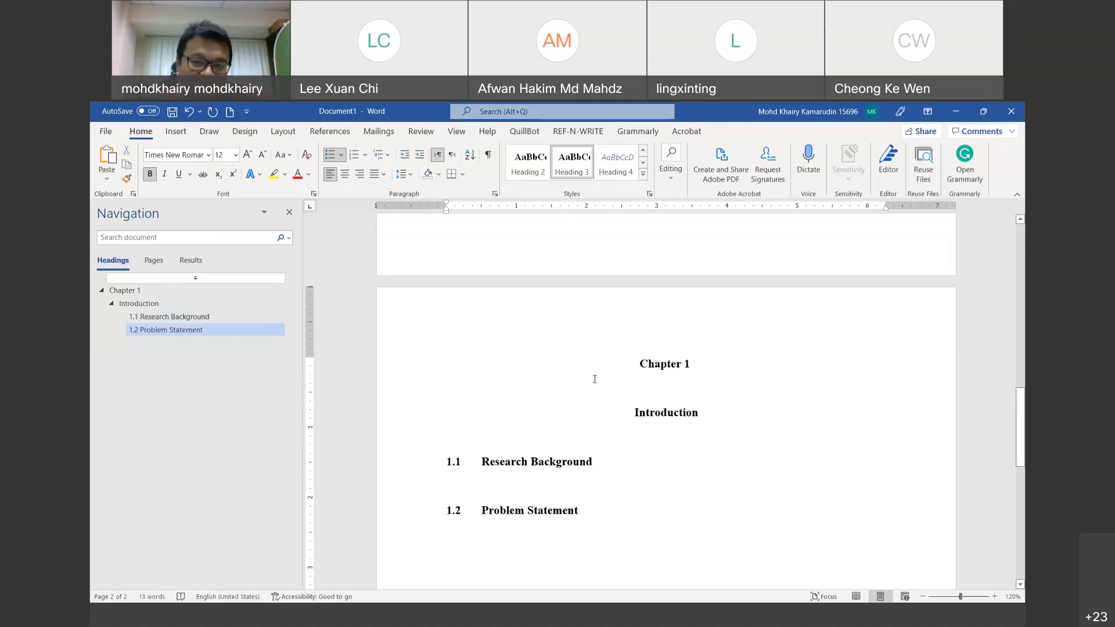
Step: Add blank lines below the Chapter 1 and Introduction headings
{"action": "left_click", "coordinate": [648, 390]}
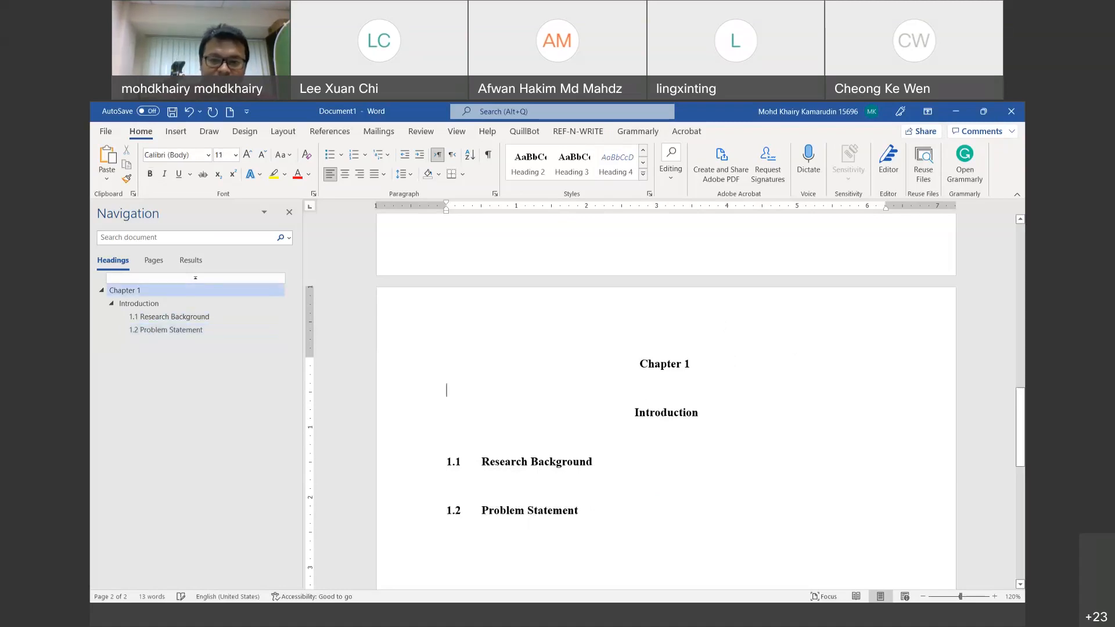
{"action": "key", "text": "Return"}
{"action": "key", "text": "Down"}
{"action": "key", "text": "Down"}
{"action": "key", "text": "Return"}
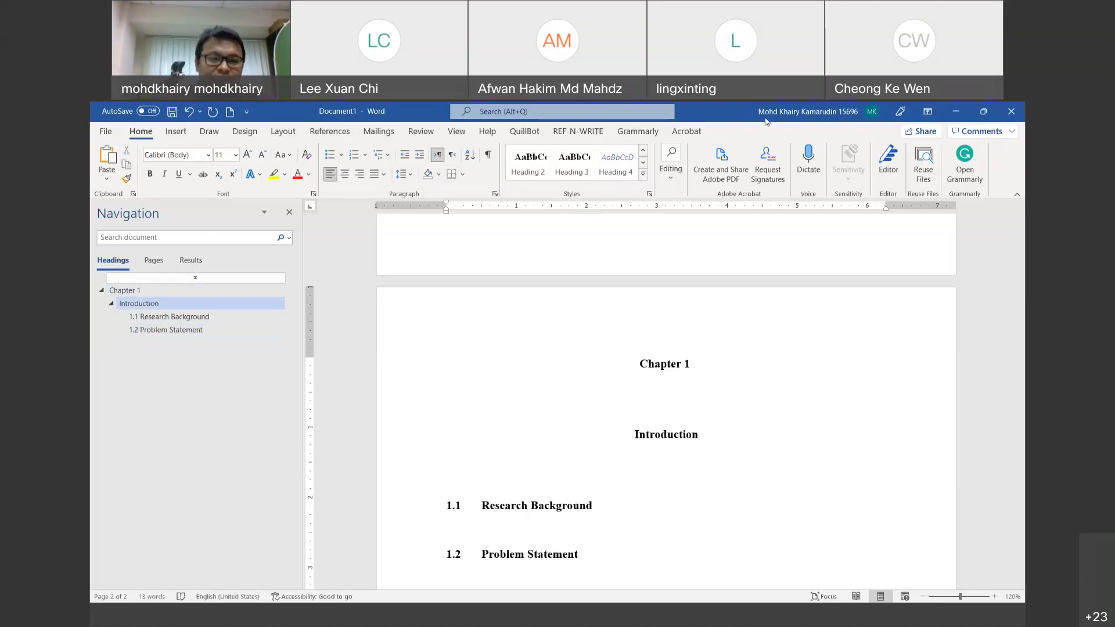
{"action": "mouse_move", "coordinate": [210, 240]}
{"action": "left_mouse_down"}
{"action": "mouse_move", "coordinate": [192, 227]}
{"action": "mouse_move", "coordinate": [251, 261]}
{"action": "mouse_move", "coordinate": [189, 225]}
{"action": "left_mouse_up"}
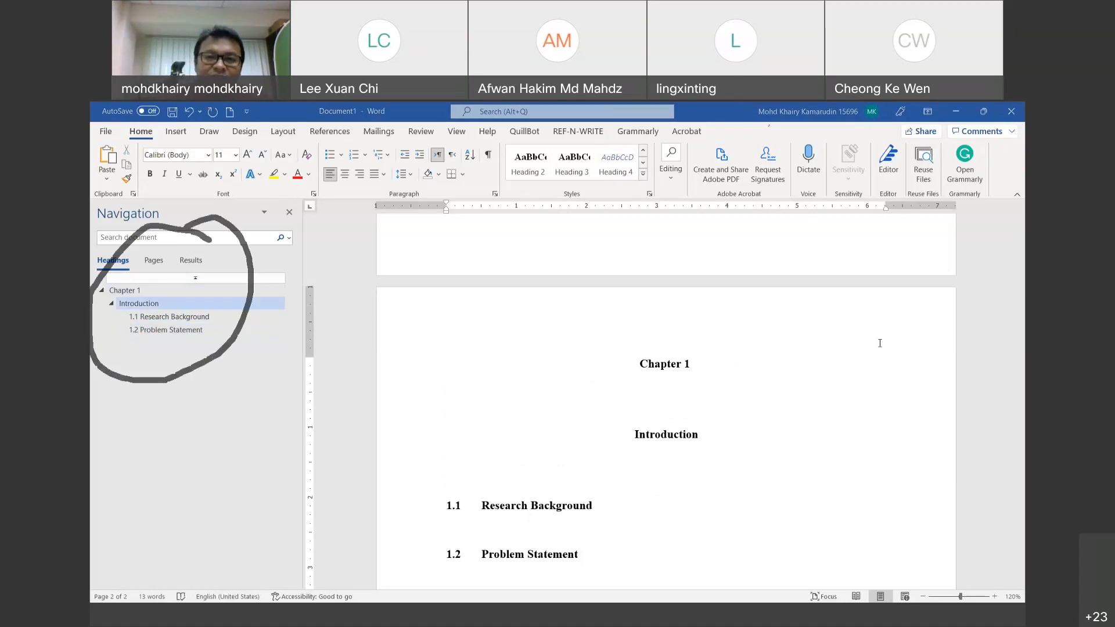
{"action": "left_click", "coordinate": [584, 393]}
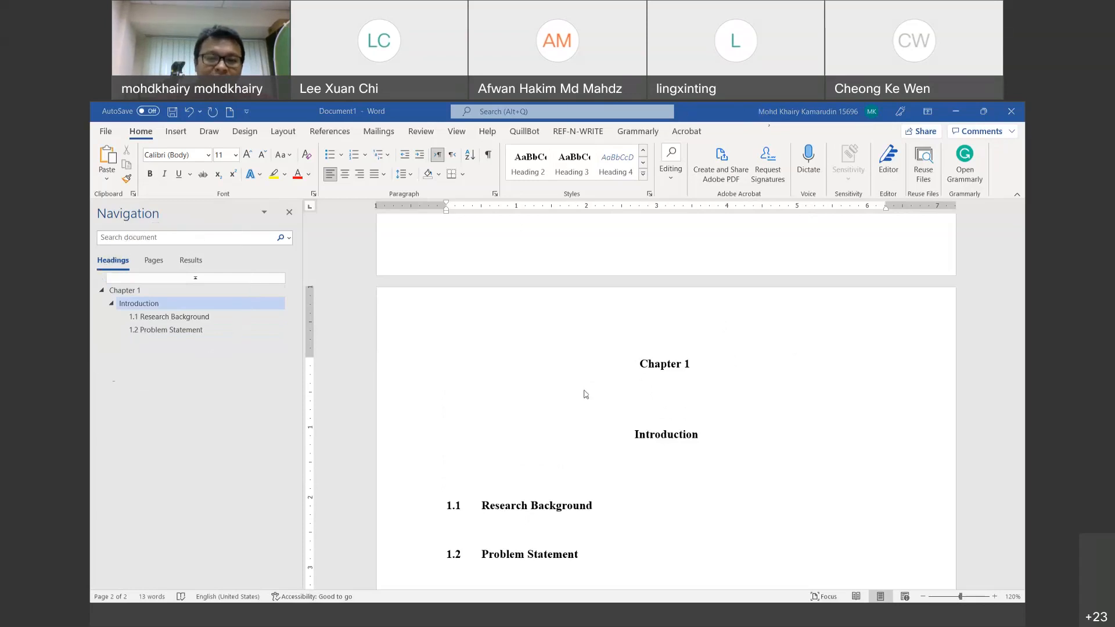
Step: Start an empty first-line-indented body paragraph below the 1.1 Research Background heading
{"action": "scroll", "coordinate": [585, 394], "scroll_direction": "down", "scroll_amount": 2}
{"action": "left_click", "coordinate": [578, 415]}
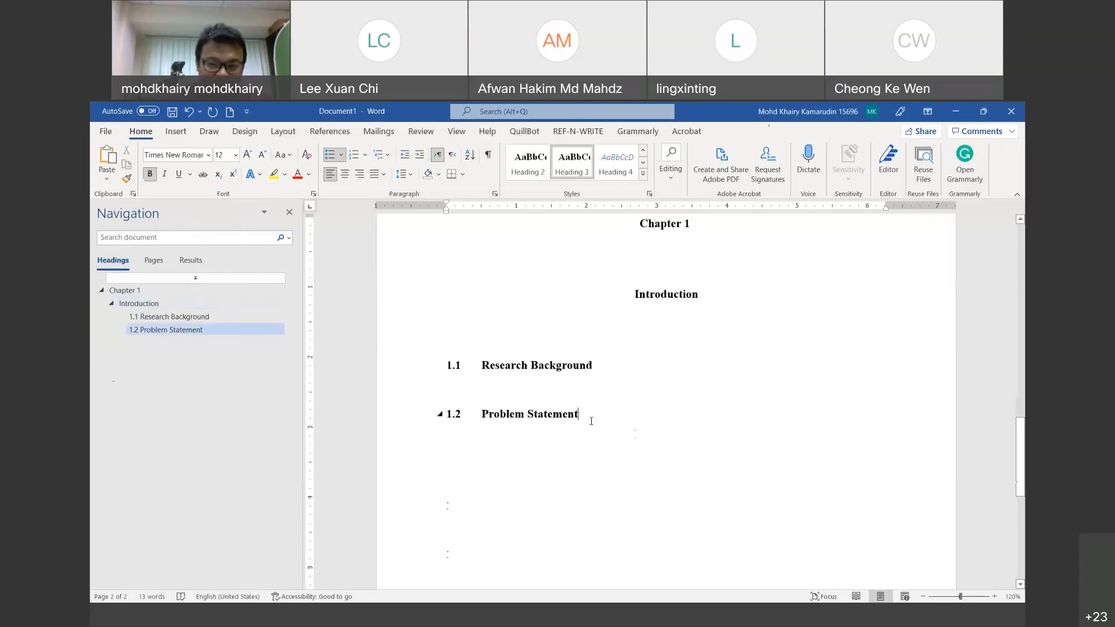
{"action": "left_click", "coordinate": [562, 385]}
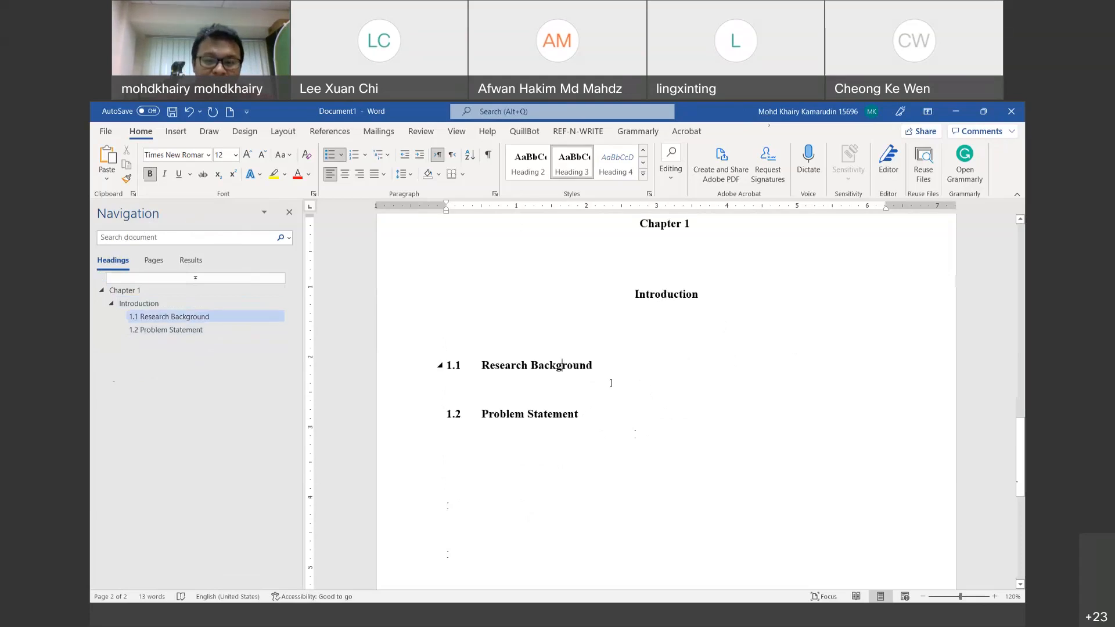
{"action": "key", "text": "Return"}
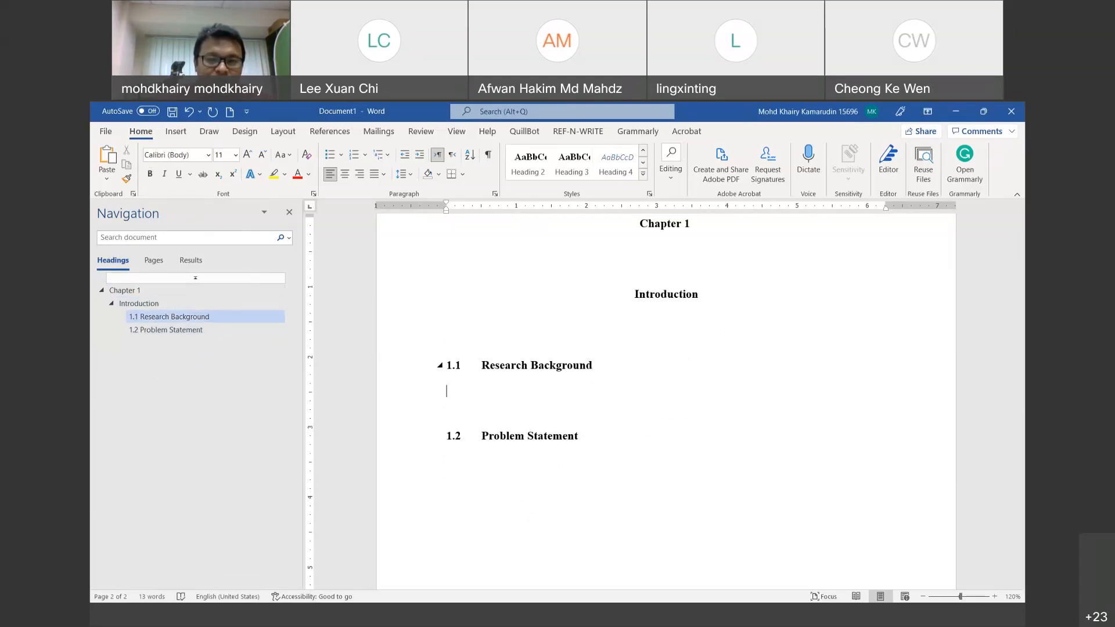
{"action": "key", "text": "Tab"}
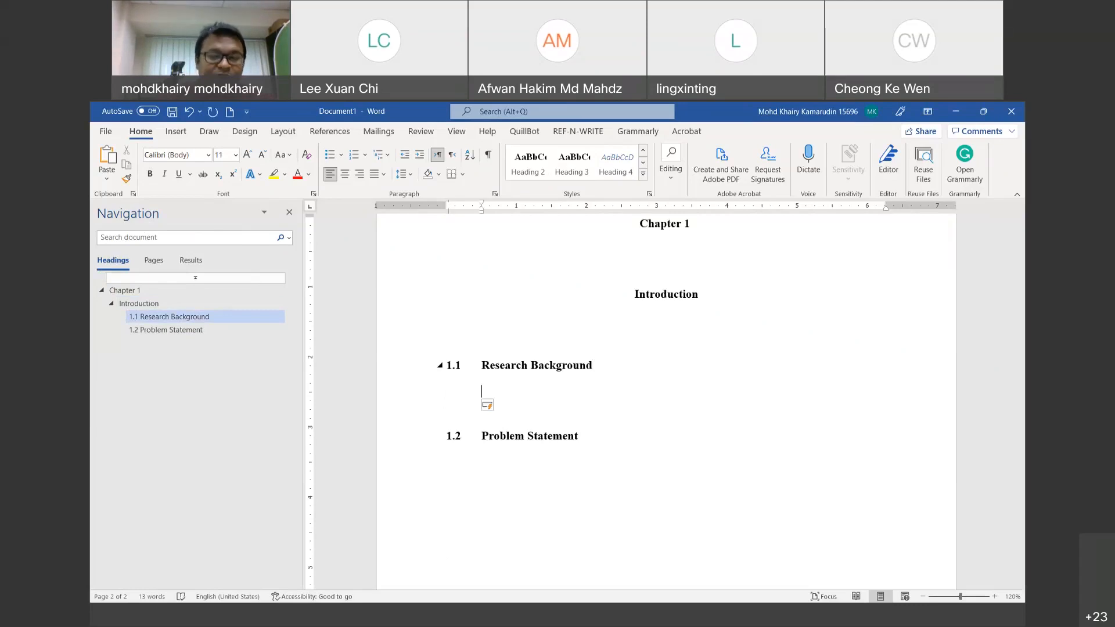
{"action": "type", "text": "Ha"}
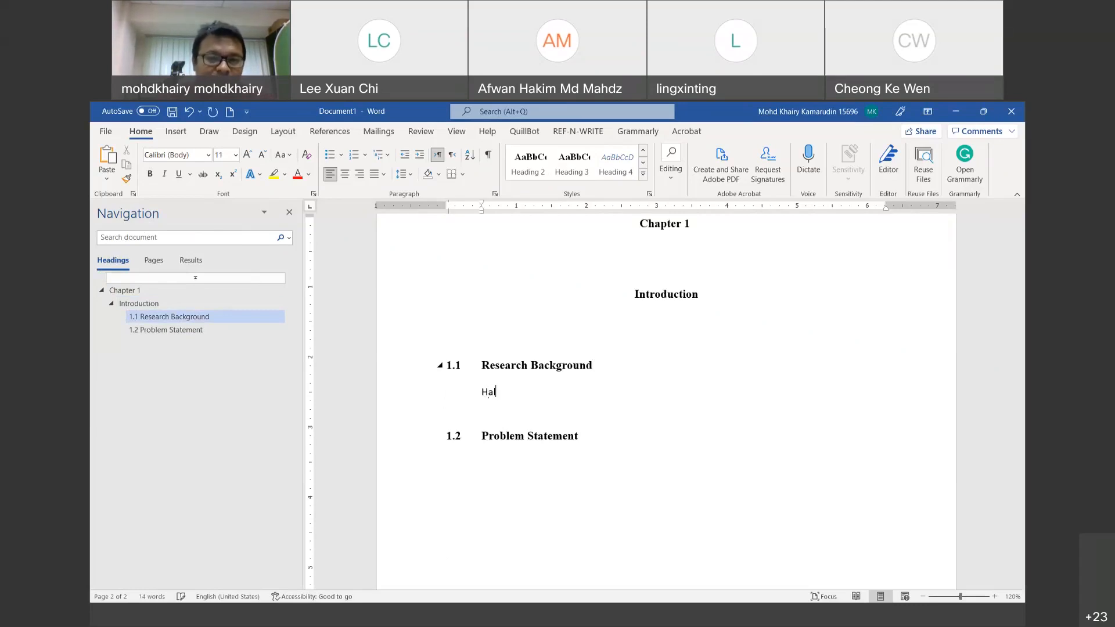
{"action": "key", "text": "BackSpace"}
{"action": "key", "text": "BackSpace"}
{"action": "key", "text": "BackSpace"}
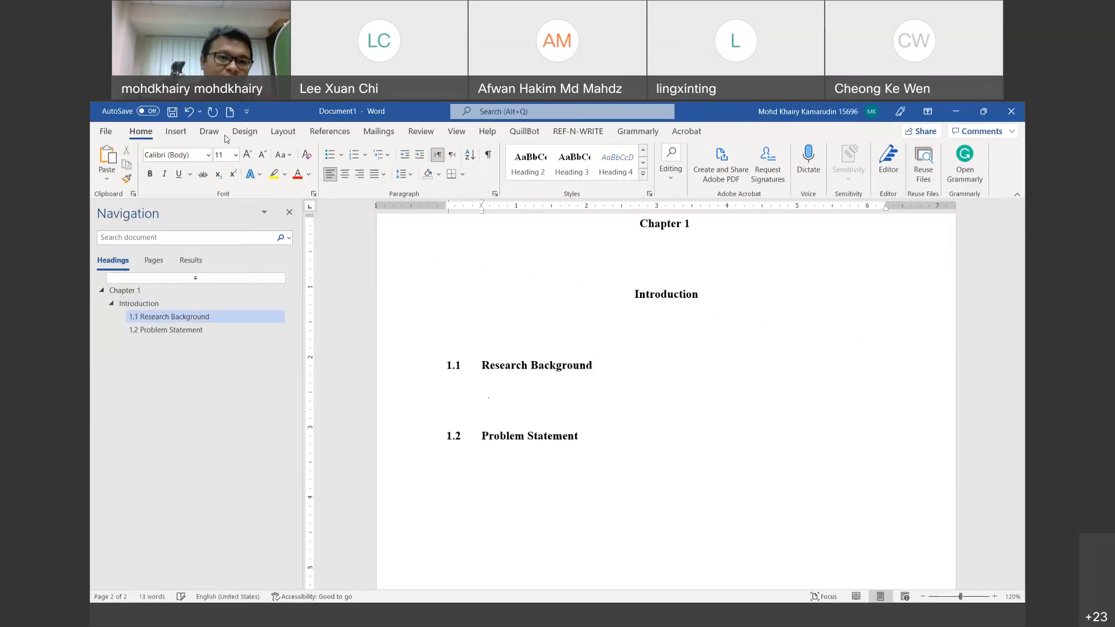
Step: Set that paragraph to Times New Roman 12 pt, justified
{"action": "left_click", "coordinate": [246, 155]}
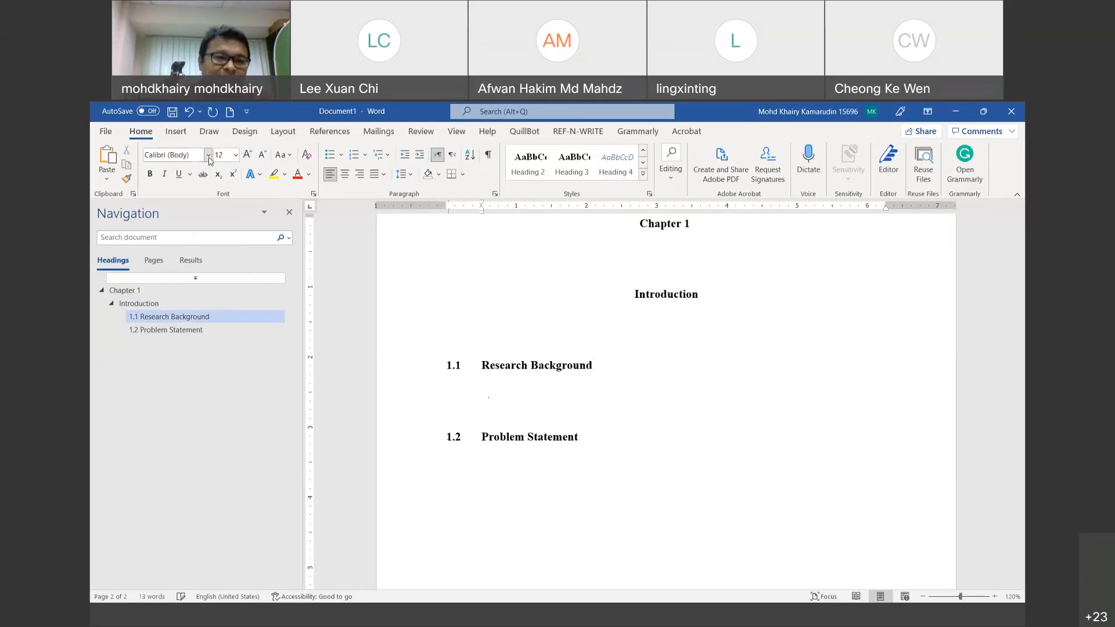
{"action": "left_click", "coordinate": [207, 155]}
{"action": "left_click", "coordinate": [192, 235]}
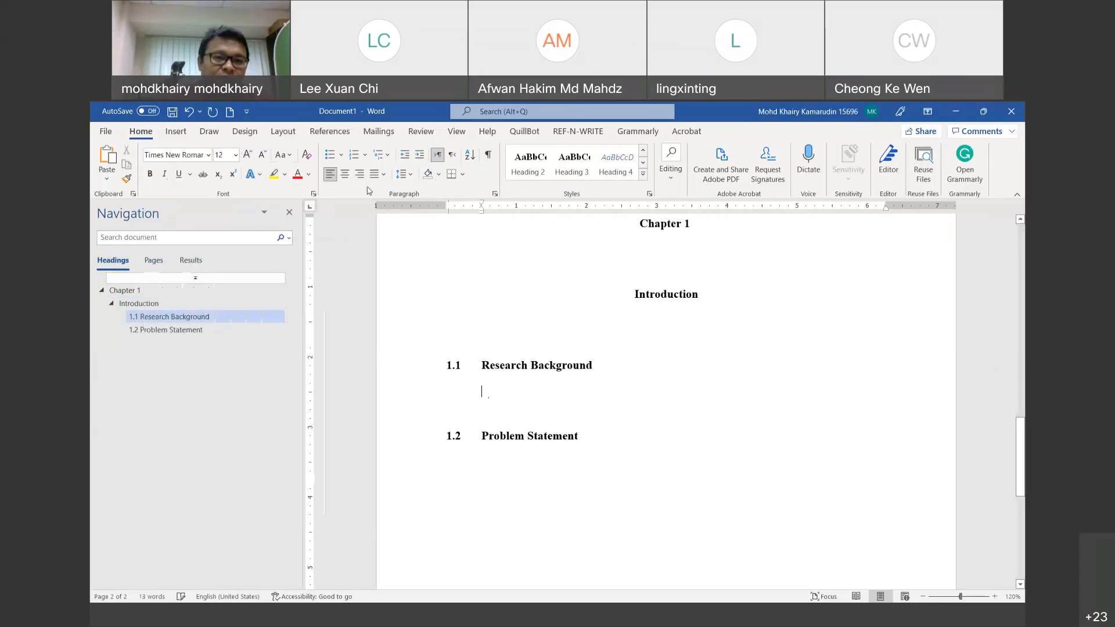
{"action": "left_click", "coordinate": [384, 175]}
{"action": "left_click", "coordinate": [384, 191]}
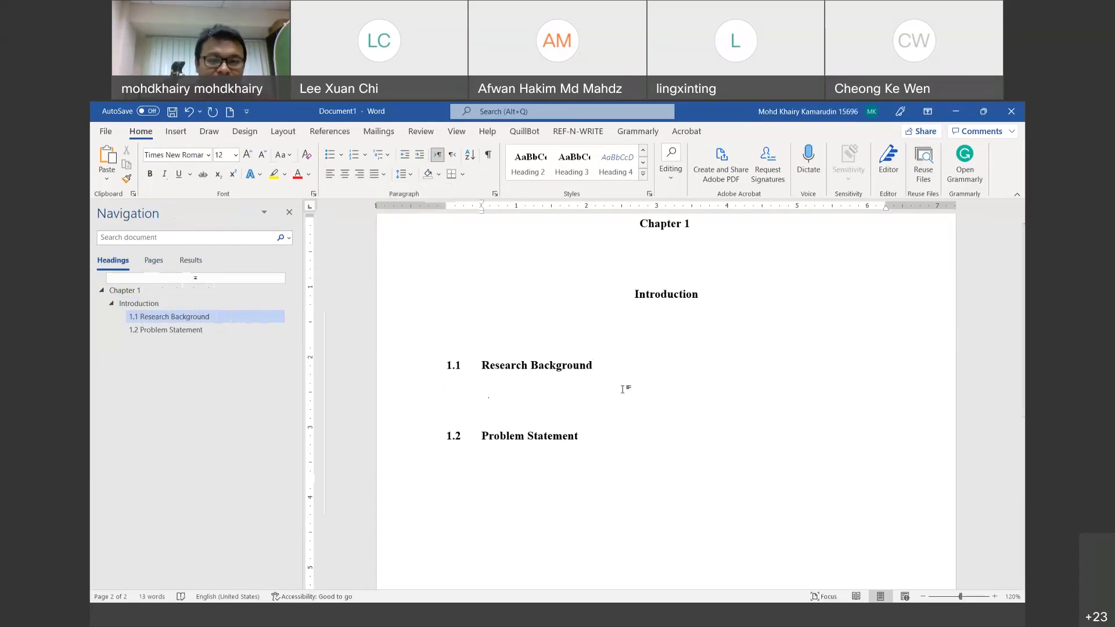
{"action": "scroll", "coordinate": [620, 386], "scroll_direction": "up", "scroll_amount": 6}
{"action": "scroll", "coordinate": [583, 375], "scroll_direction": "up", "scroll_amount": 2}
{"action": "scroll", "coordinate": [583, 375], "scroll_direction": "down", "scroll_amount": 14}
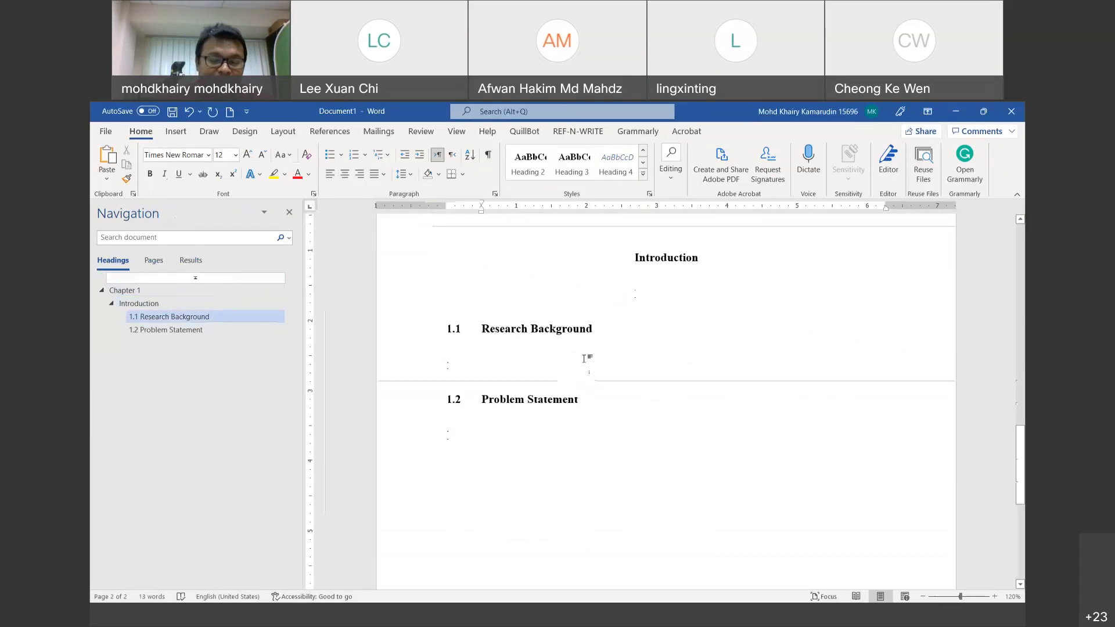
Step: Type 'Halal is bla bla bla… Halal logistic in Malaysia/ in the world/ other coutires' under 1.1
{"action": "type", "text": "Halal i"}
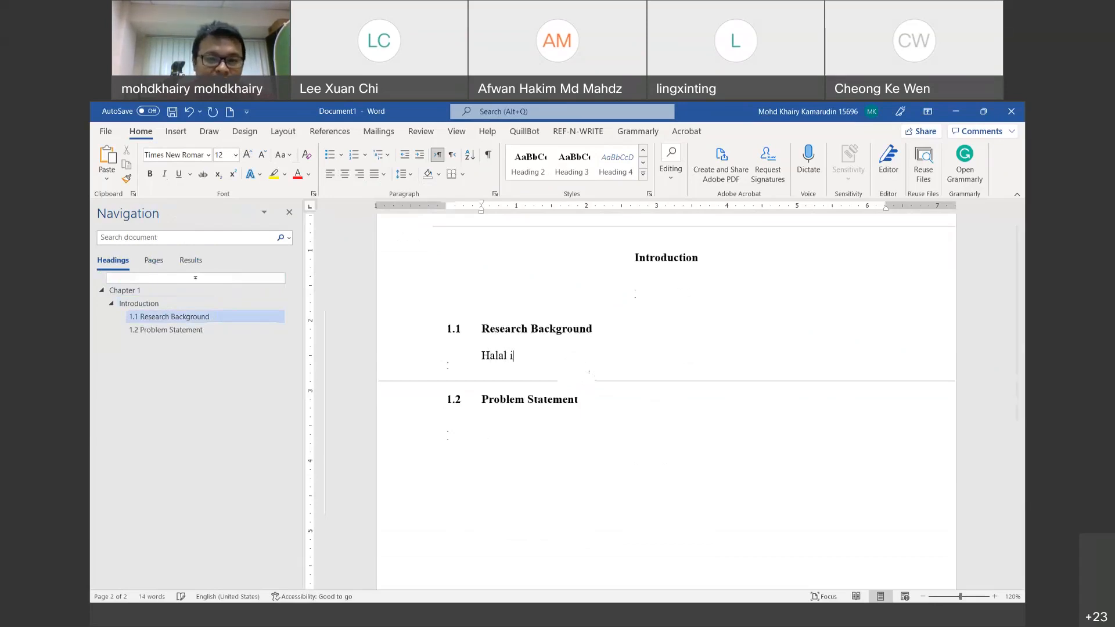
{"action": "type", "text": "s bla bla bla"}
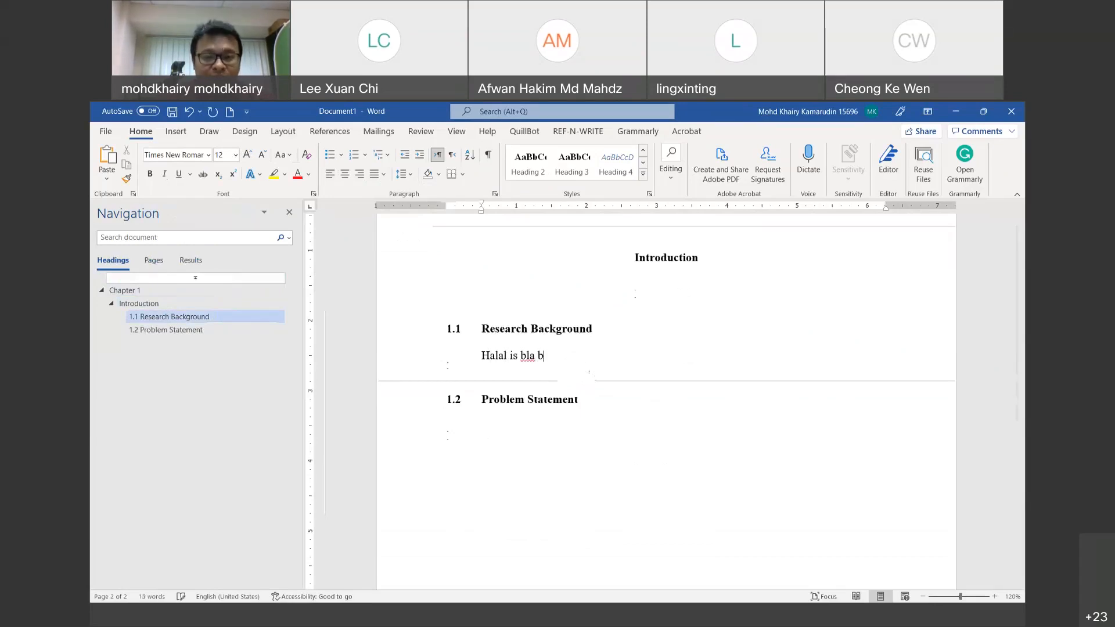
{"action": "key", "text": "BackSpace"}
{"action": "key", "text": "BackSpace"}
{"action": "key", "text": "BackSpace"}
{"action": "key", "text": "BackSpace"}
{"action": "key", "text": "BackSpace"}
{"action": "key", "text": "BackSpace"}
{"action": "key", "text": "BackSpace"}
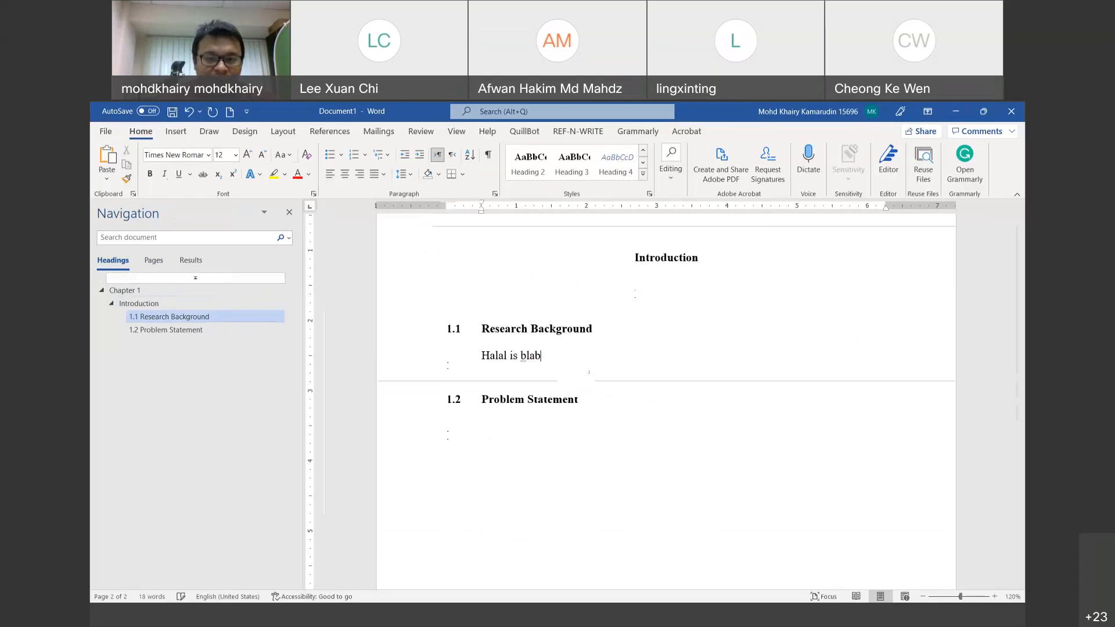
{"action": "type", "text": "bla "}
{"action": "type", "text": "bla."}
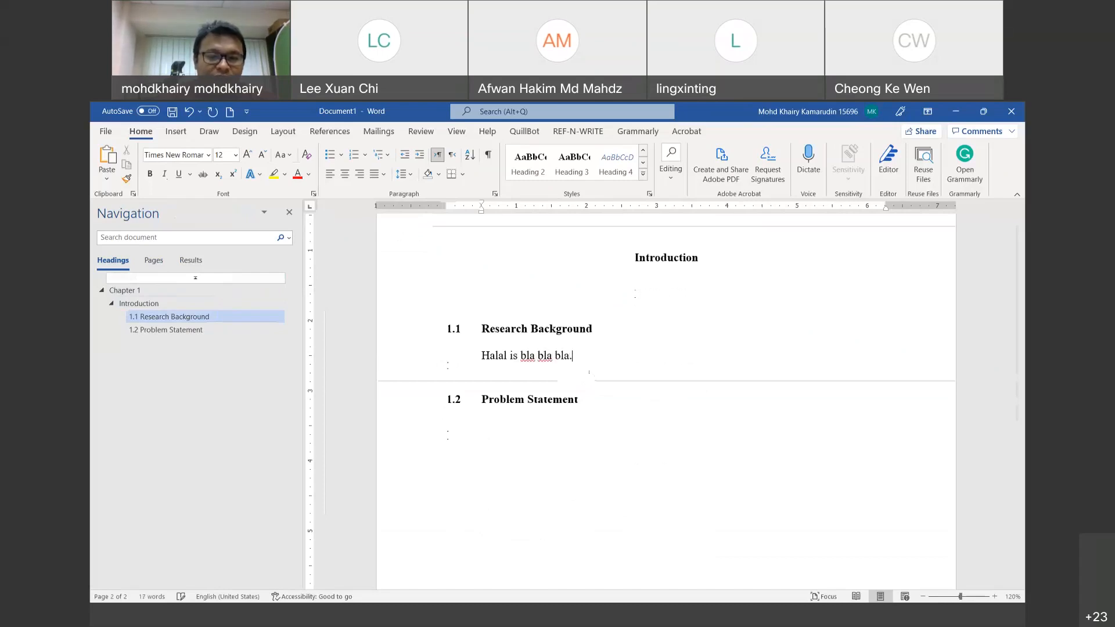
{"action": "type", "text": ".. Logistic"}
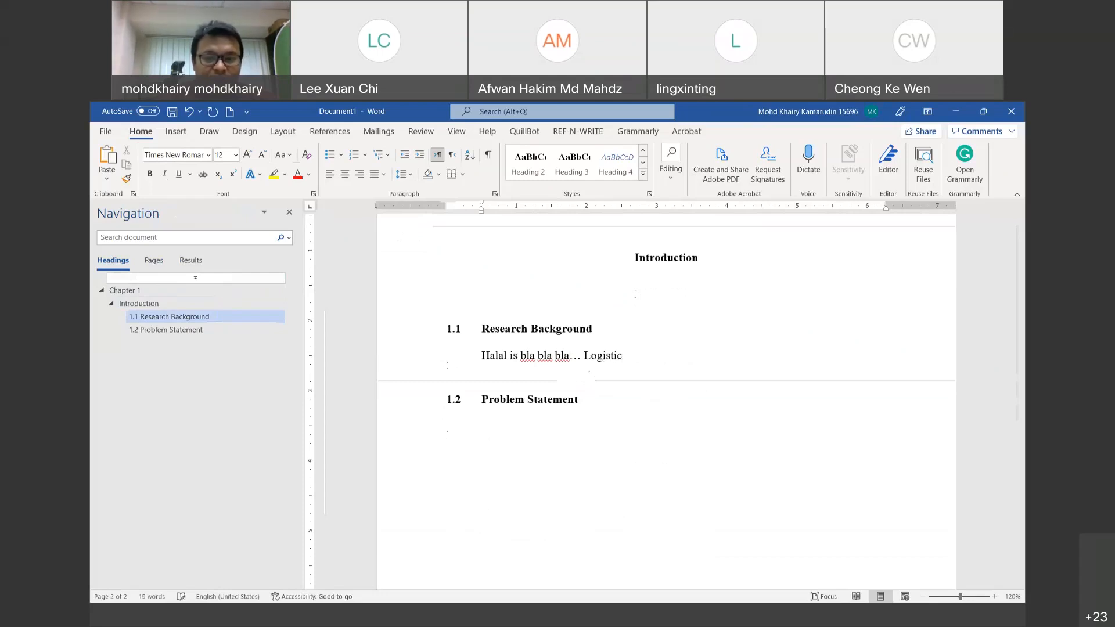
{"action": "key", "text": "BackSpace"}
{"action": "key", "text": "BackSpace"}
{"action": "key", "text": "BackSpace"}
{"action": "key", "text": "BackSpace"}
{"action": "key", "text": "BackSpace"}
{"action": "key", "text": "BackSpace"}
{"action": "key", "text": "BackSpace"}
{"action": "key", "text": "BackSpace"}
{"action": "type", "text": "Halal logistic in malays"}
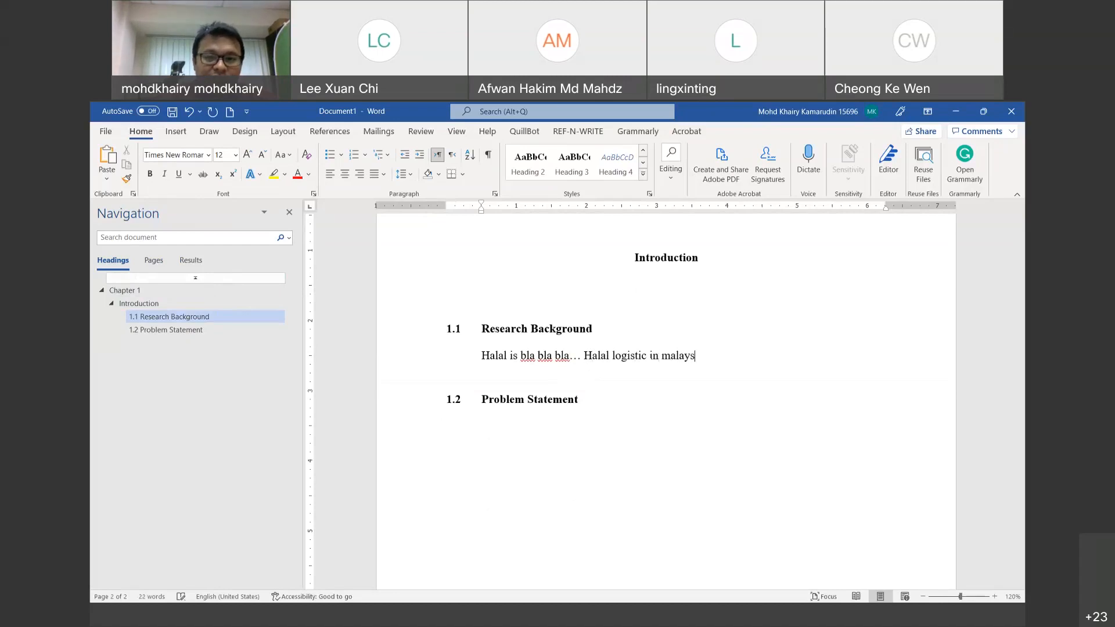
{"action": "type", "text": "ia"}
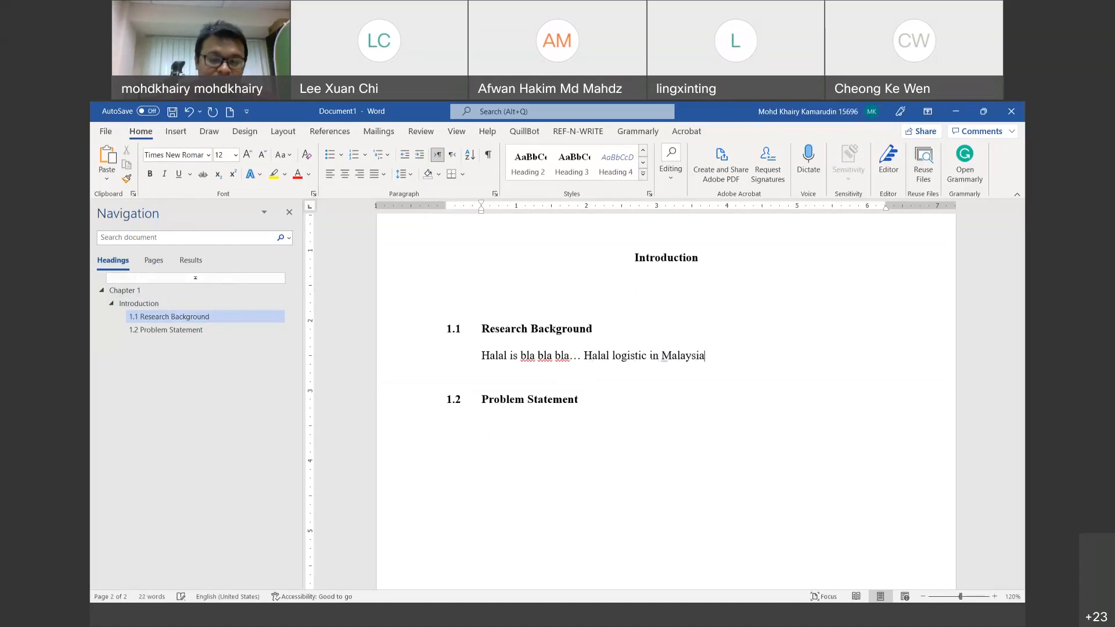
{"action": "type", "text": "/ int ha"}
{"action": "key", "text": "BackSpace"}
{"action": "key", "text": "BackSpace"}
{"action": "key", "text": "BackSpace"}
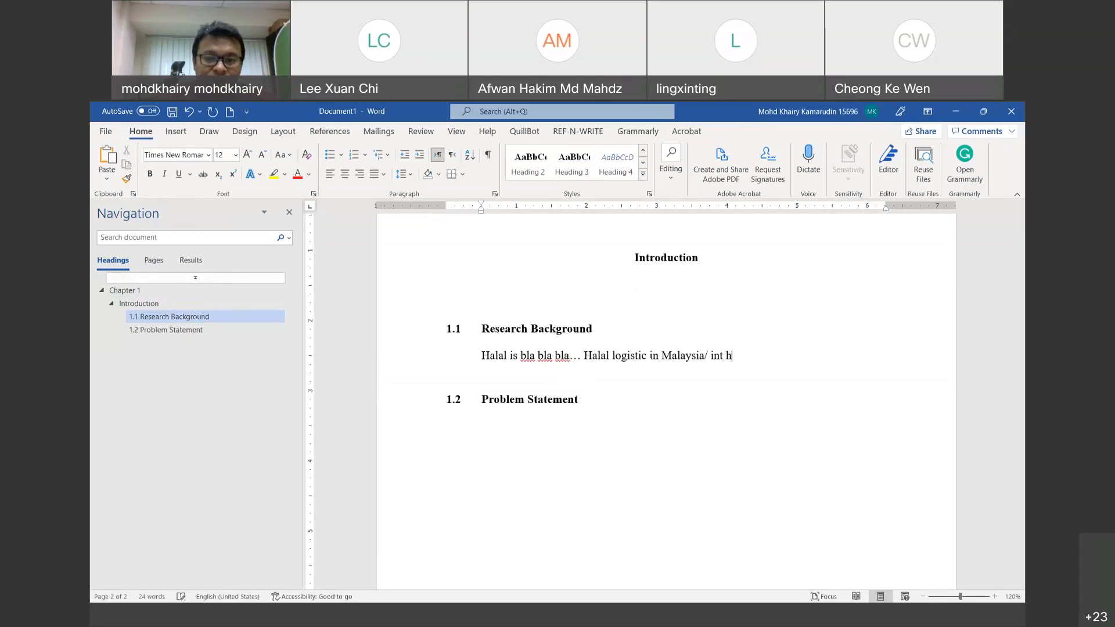
{"action": "key", "text": "BackSpace"}
{"action": "type", "text": "the qwe"}
{"action": "key", "text": "BackSpace"}
{"action": "key", "text": "BackSpace"}
{"action": "key", "text": "BackSpace"}
{"action": "type", "text": "world"}
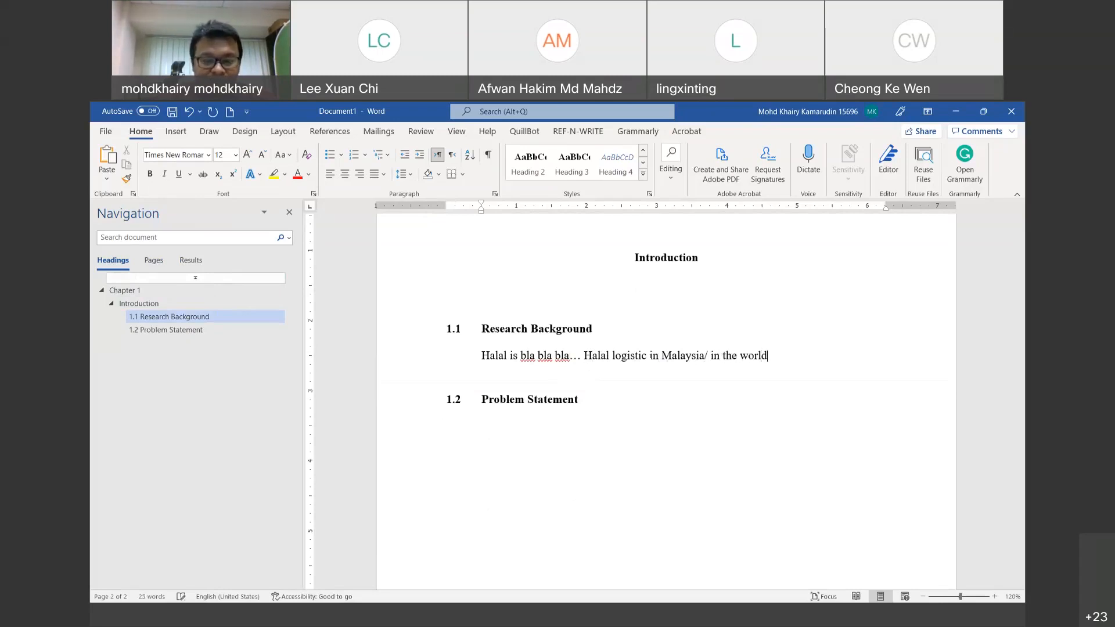
{"action": "type", "text": "/ other coutires"}
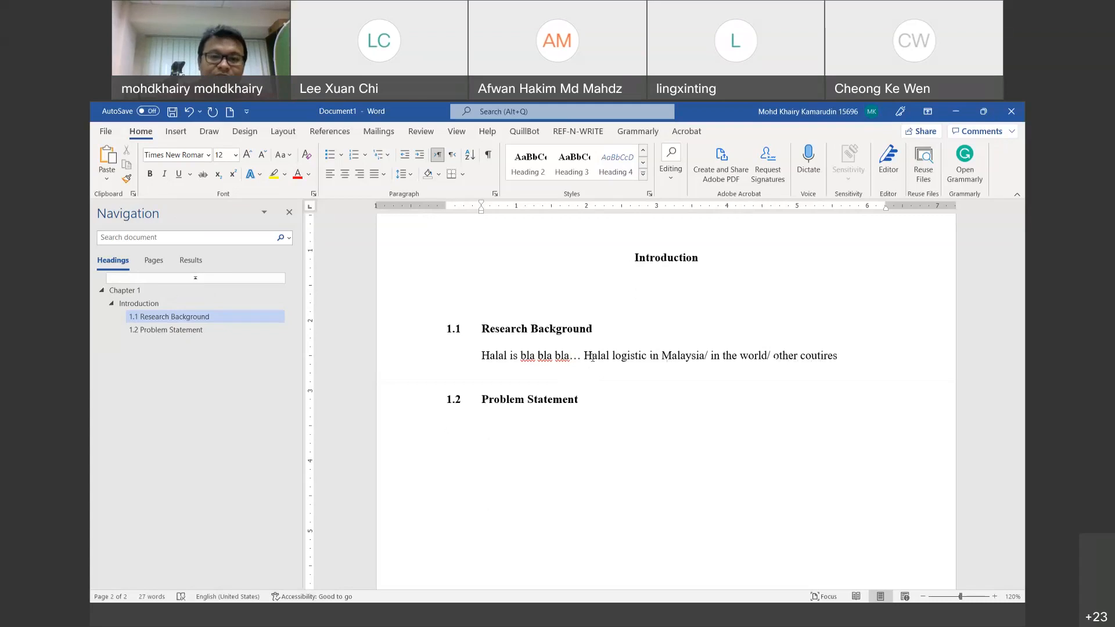
{"action": "scroll", "coordinate": [590, 348], "scroll_direction": "down", "scroll_amount": 4}
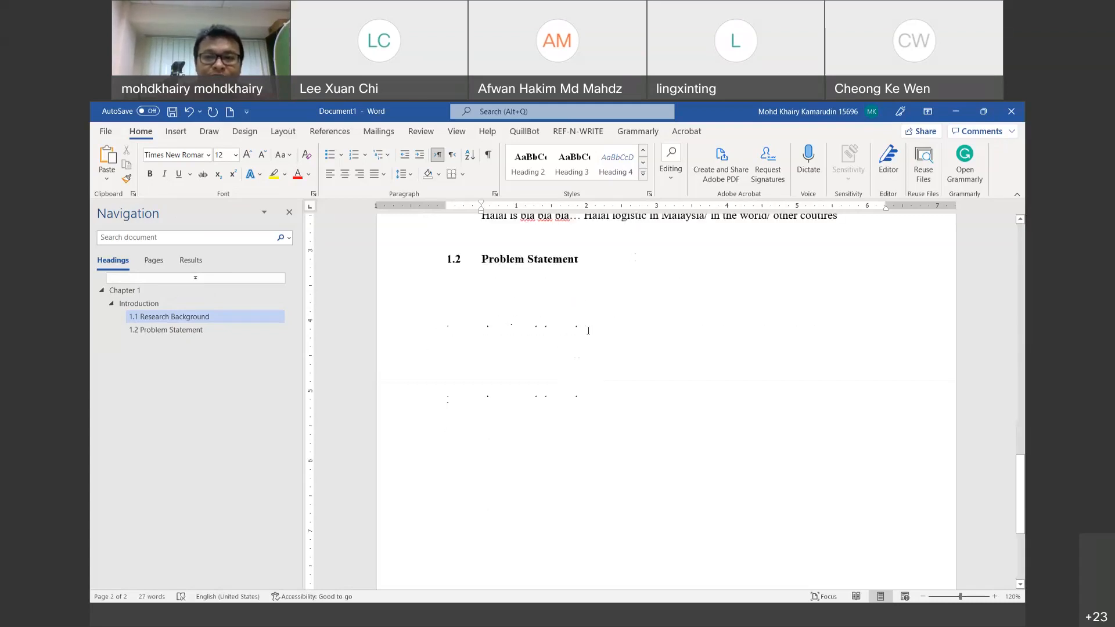
Step: Correct the misspelling 'coutires' to 'countries' in the Halal paragraph
{"action": "scroll", "coordinate": [603, 318], "scroll_direction": "up", "scroll_amount": 1}
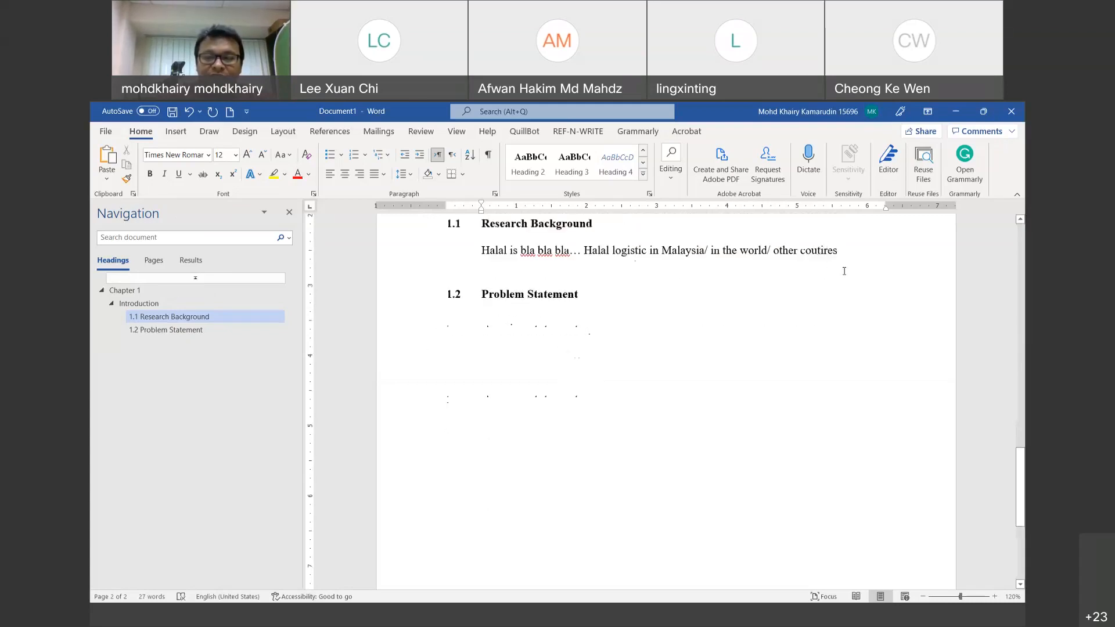
{"action": "type", "text": "n"}
{"action": "key", "text": "BackSpace"}
{"action": "key", "text": "Right"}
{"action": "type", "text": "i"}
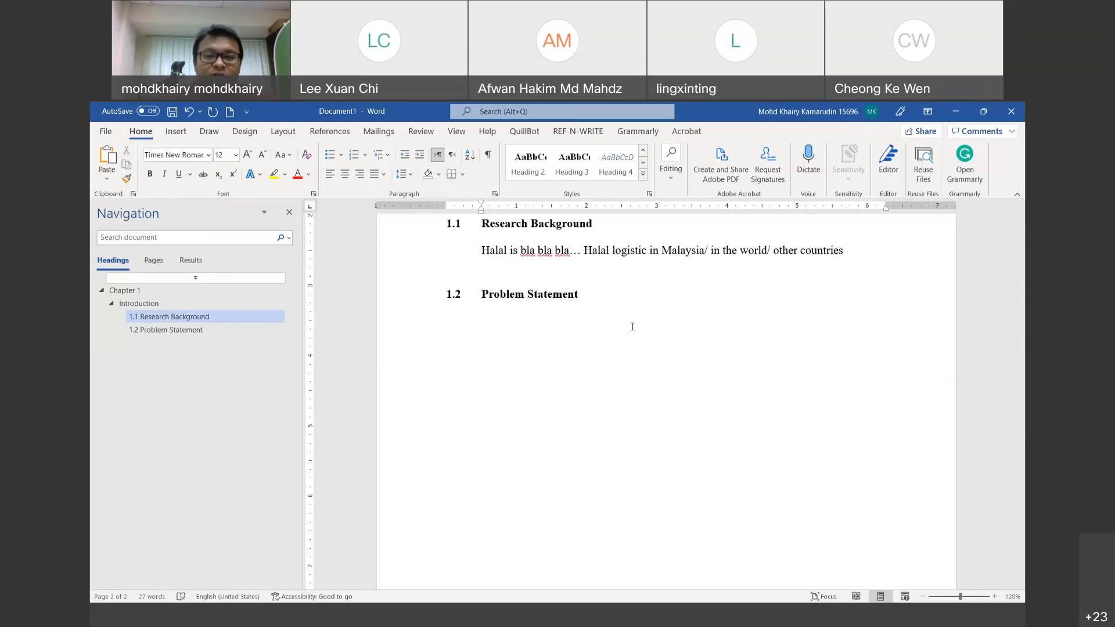
Step: Remove the Halal paragraph's first-line indent and start a body line under 1.2 with '4'
{"action": "left_click", "coordinate": [594, 331]}
{"action": "key", "text": "Return"}
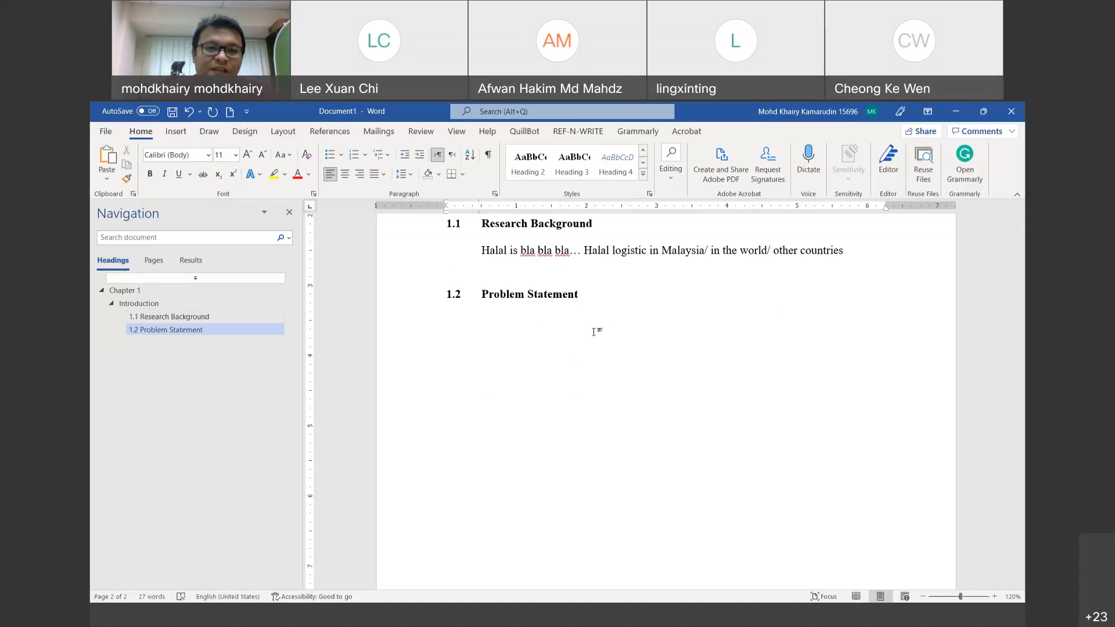
{"action": "key", "text": "Up"}
{"action": "key", "text": "Up"}
{"action": "key", "text": "Up"}
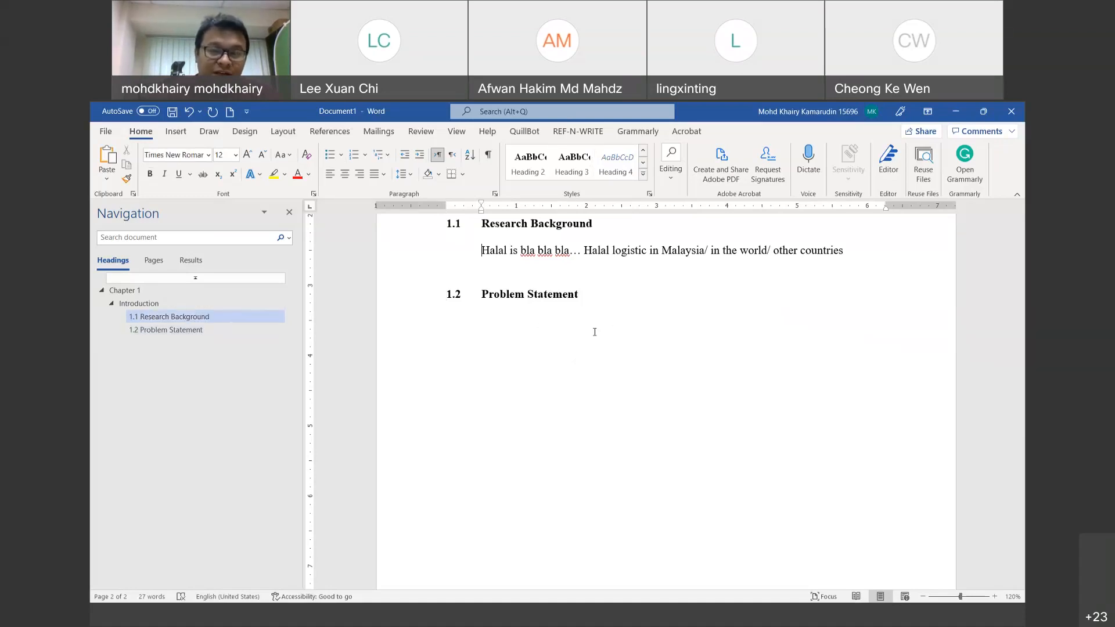
{"action": "key", "text": "BackSpace"}
{"action": "key", "text": "Down"}
{"action": "key", "text": "Down"}
{"action": "key", "text": "Down"}
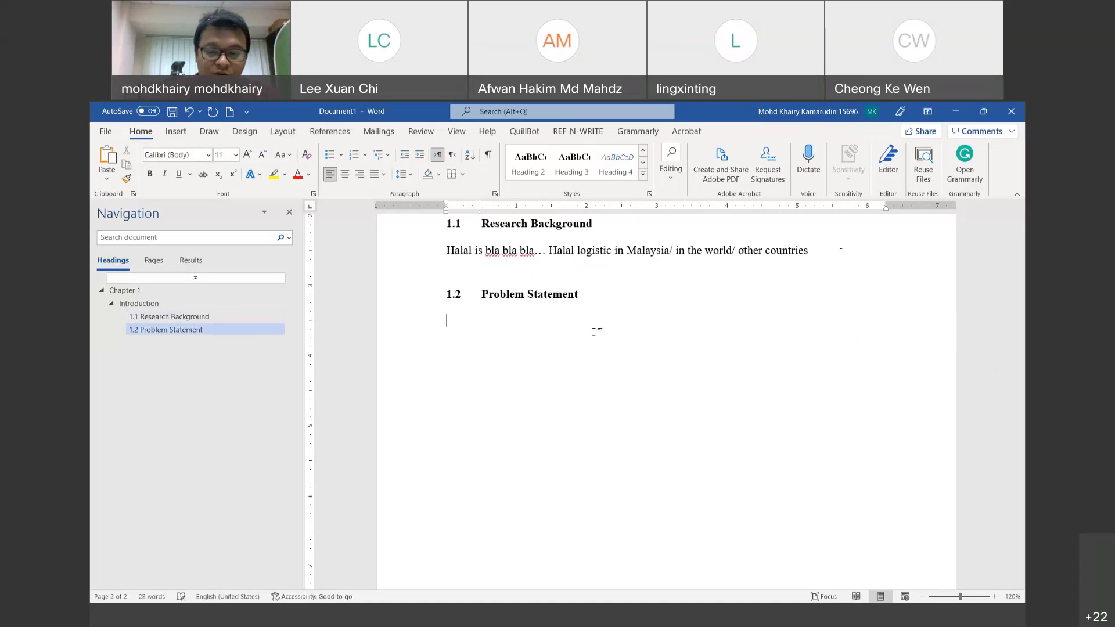
{"action": "type", "text": "4"}
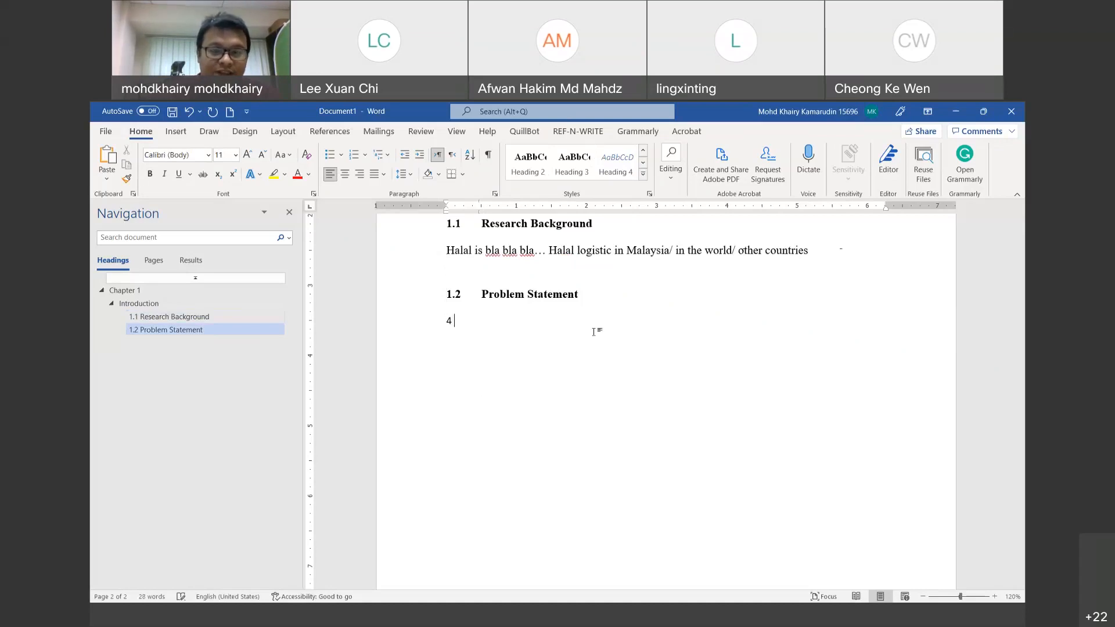
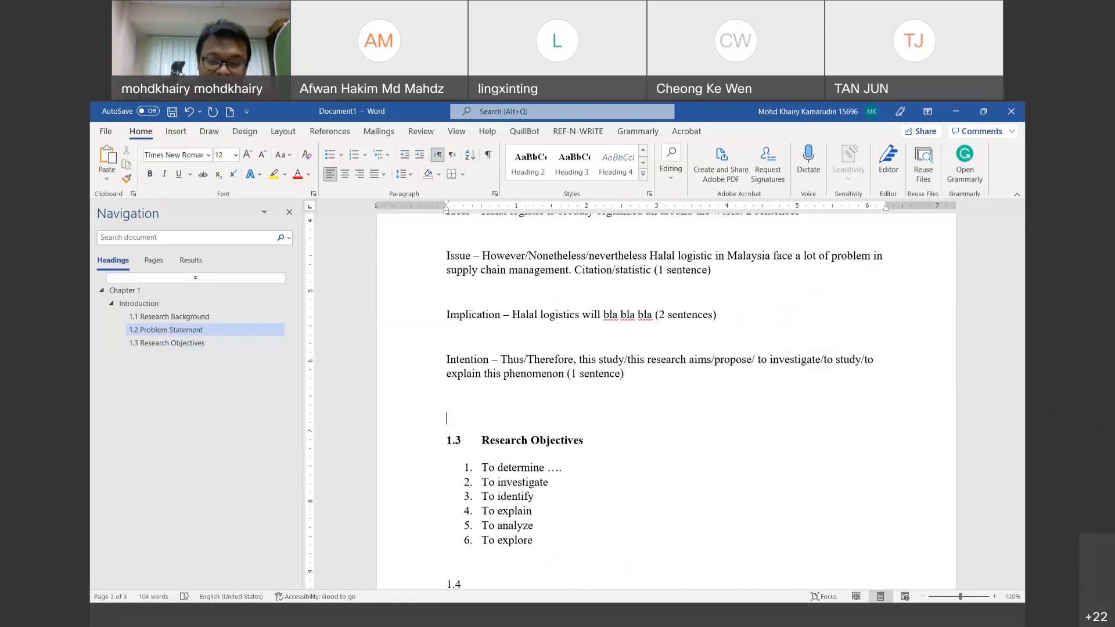
Step: Type '1.3 Research Question', style it Heading 3, and add an empty line below it
{"action": "type", "text": "1.3\t"}
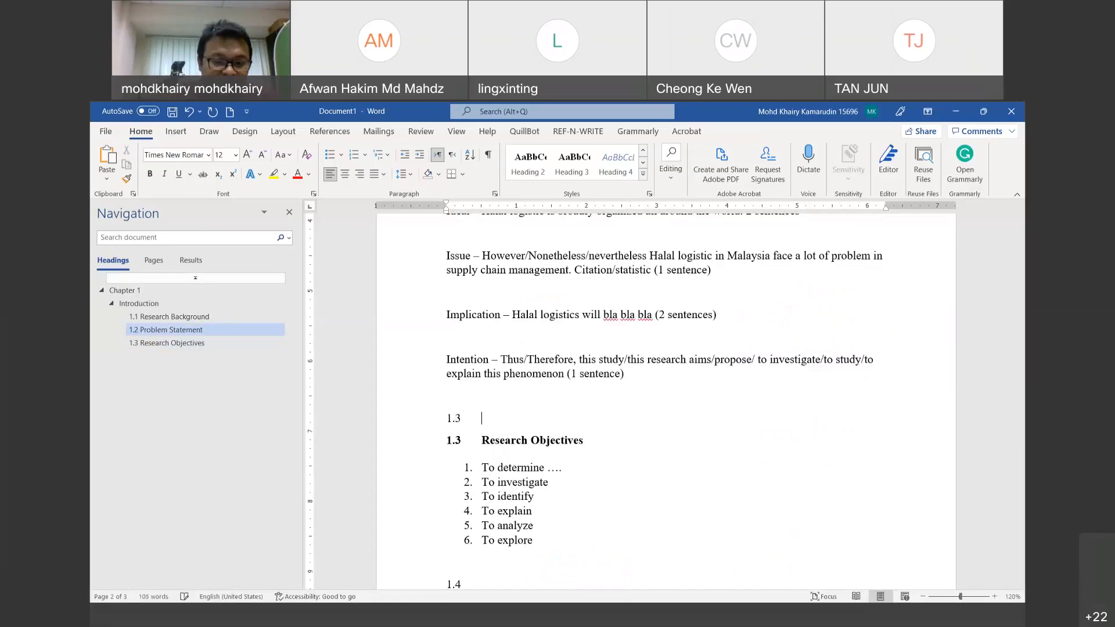
{"action": "type", "text": "Resear"}
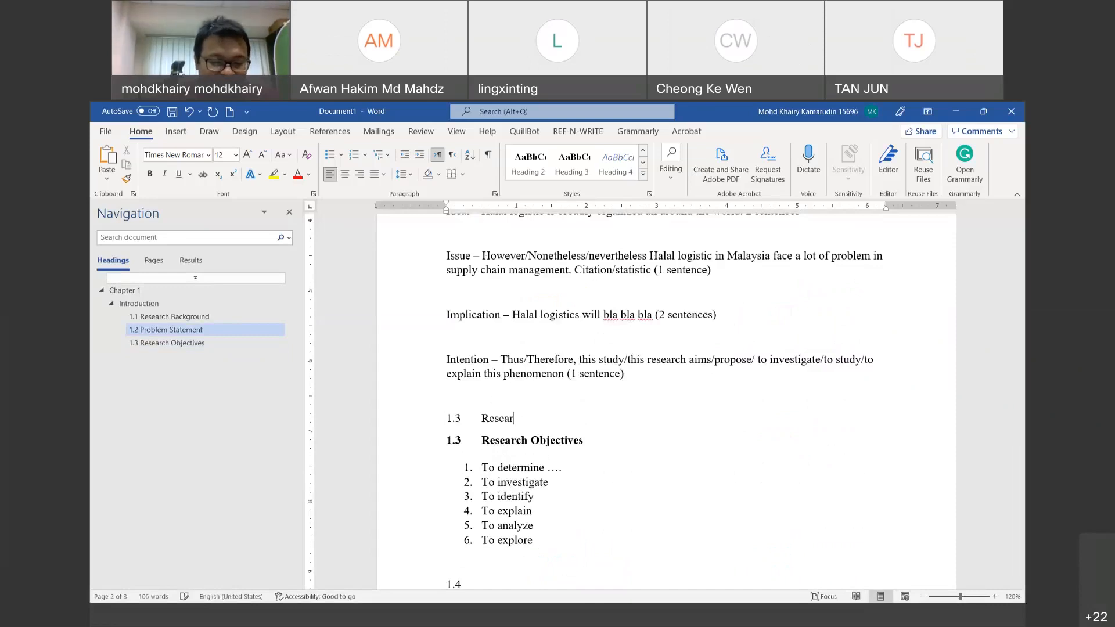
{"action": "type", "text": "ch Qu"}
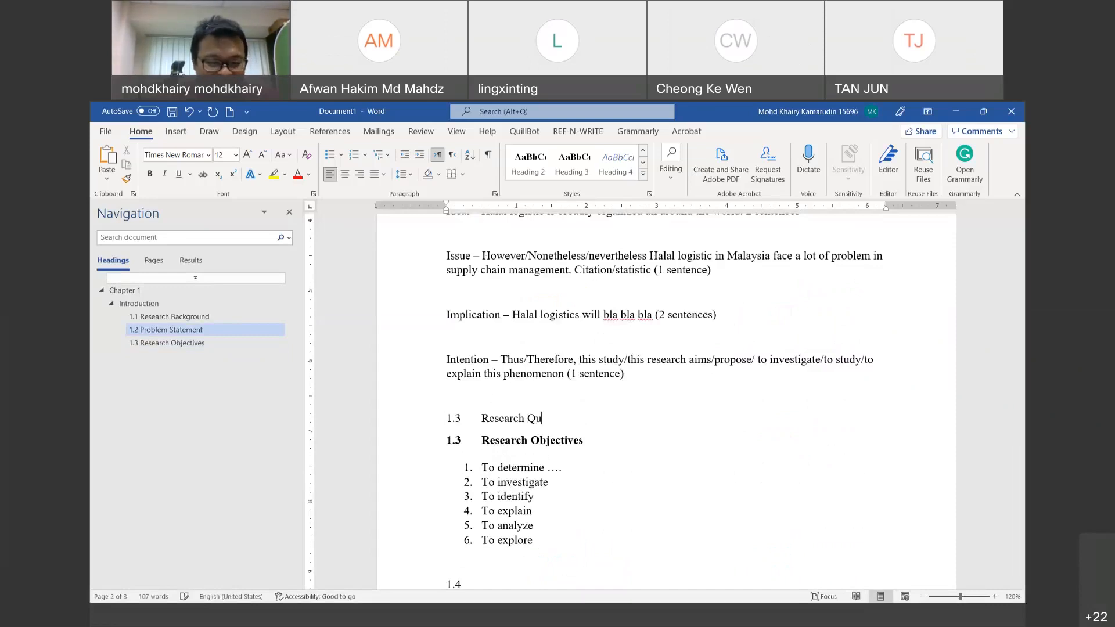
{"action": "type", "text": "estion"}
{"action": "key", "text": "Return"}
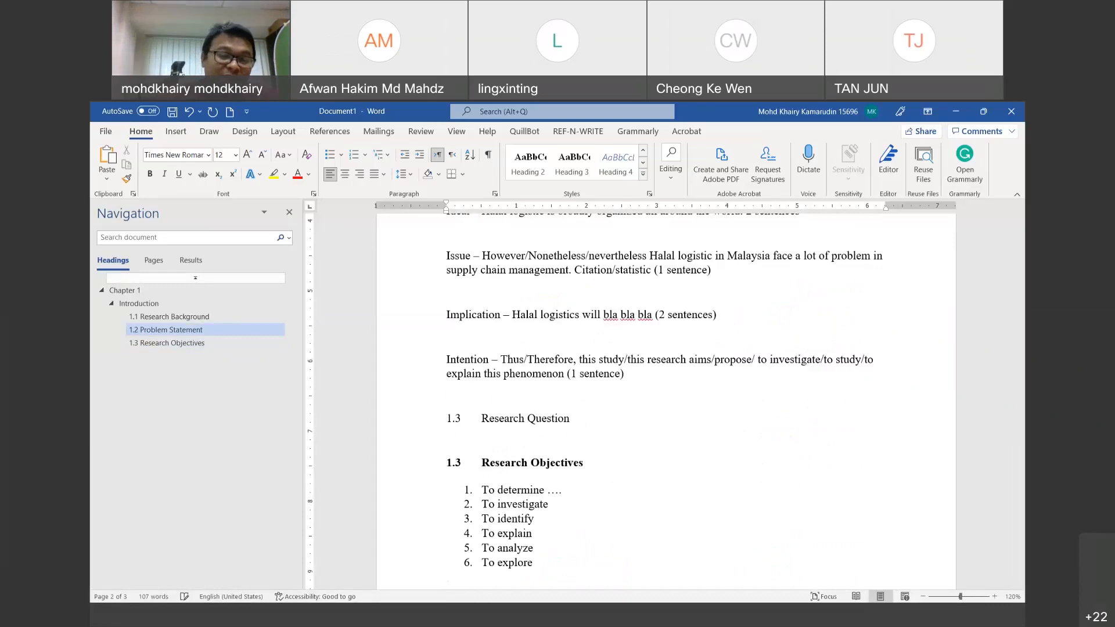
{"action": "scroll", "coordinate": [507, 472], "scroll_direction": "down", "scroll_amount": 3}
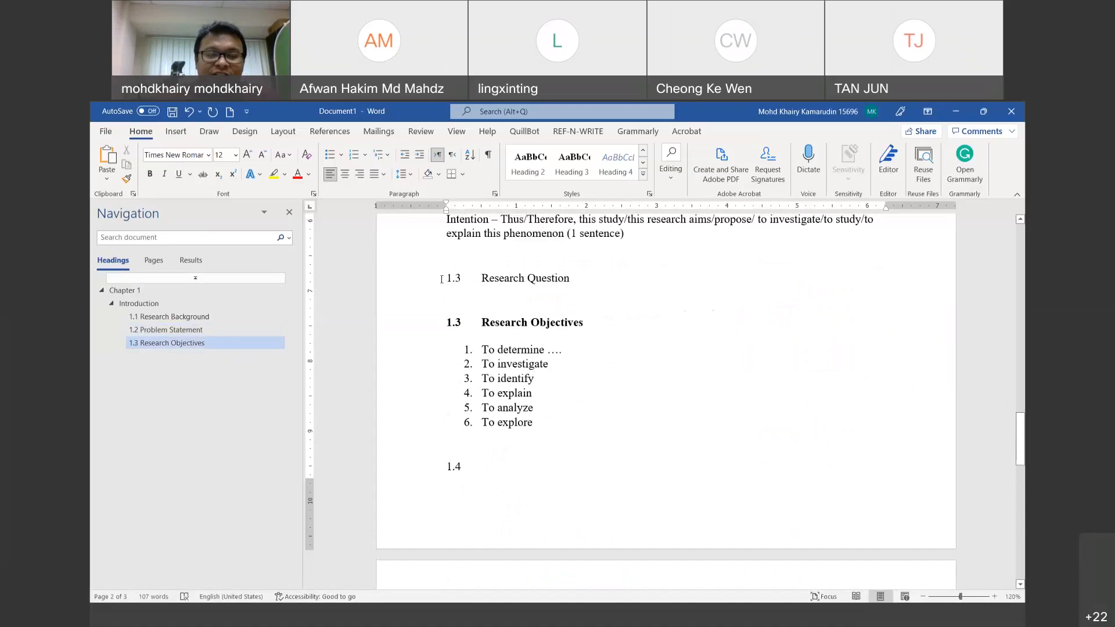
{"action": "triple_click", "coordinate": [578, 279]}
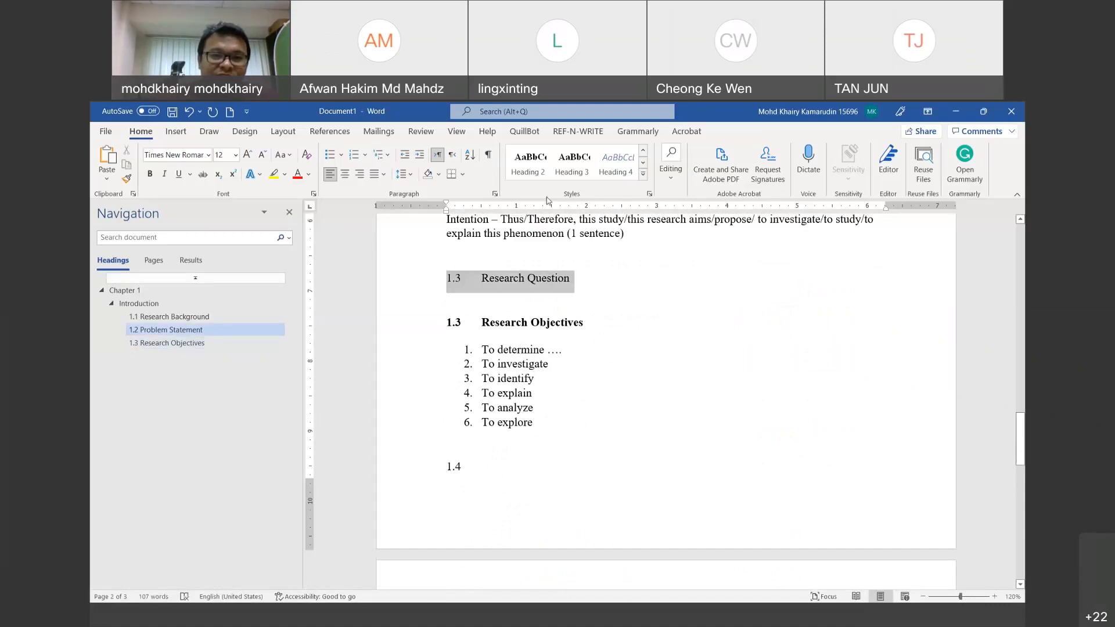
{"action": "left_click", "coordinate": [572, 162]}
{"action": "left_click", "coordinate": [585, 299]}
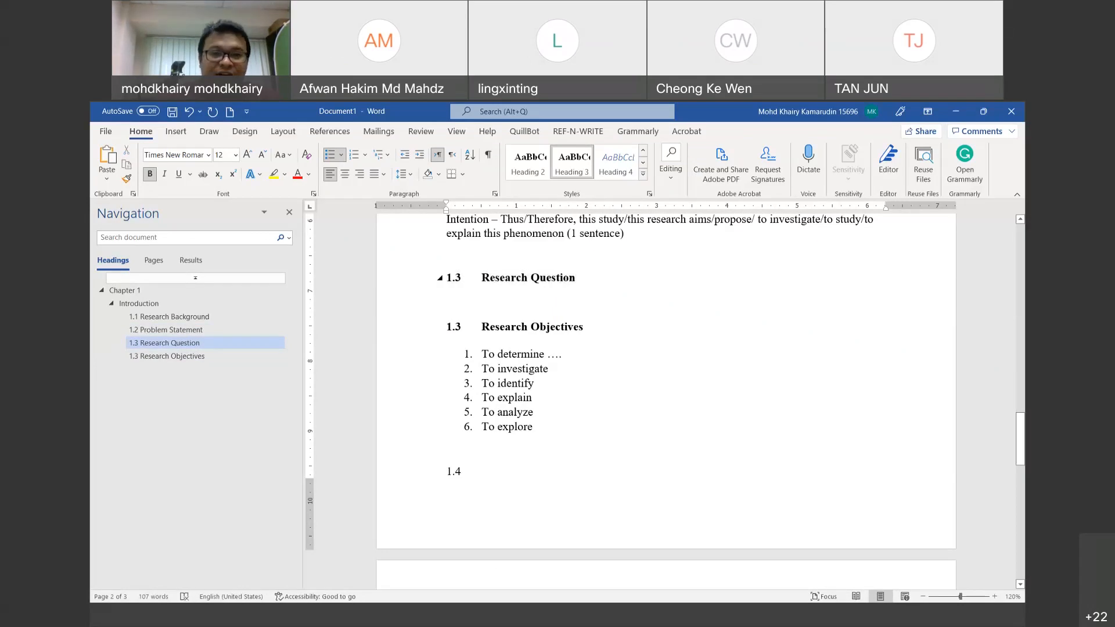
{"action": "key", "text": "Return"}
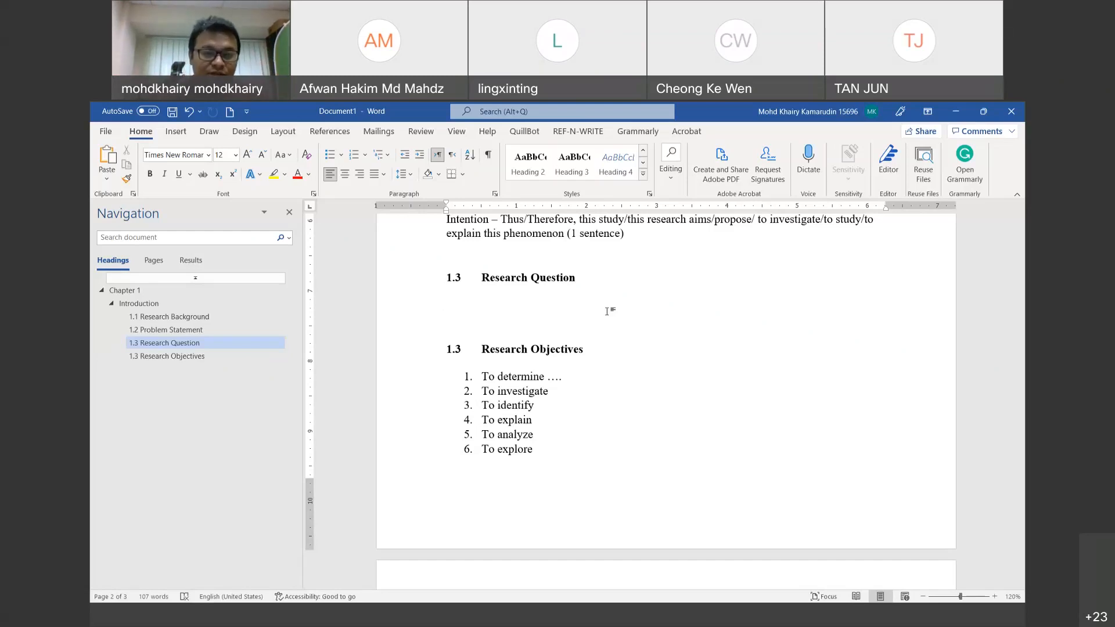
Step: Enter the numbered question '1. What is the relationship between variable A and variable B?'
{"action": "type", "text": "1."}
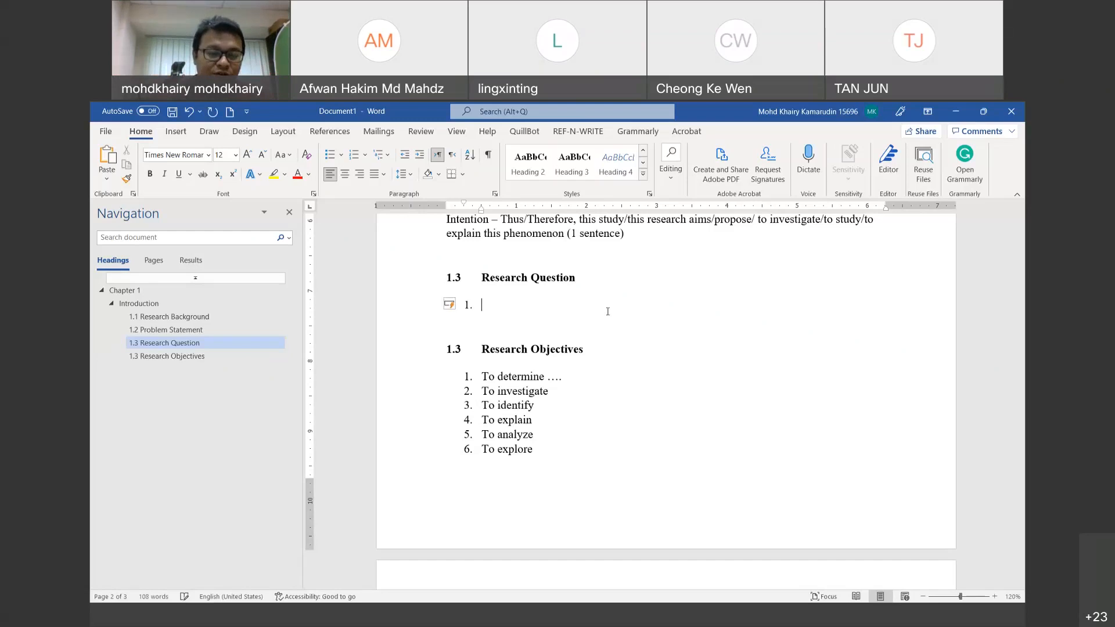
{"action": "type", "text": " What is"}
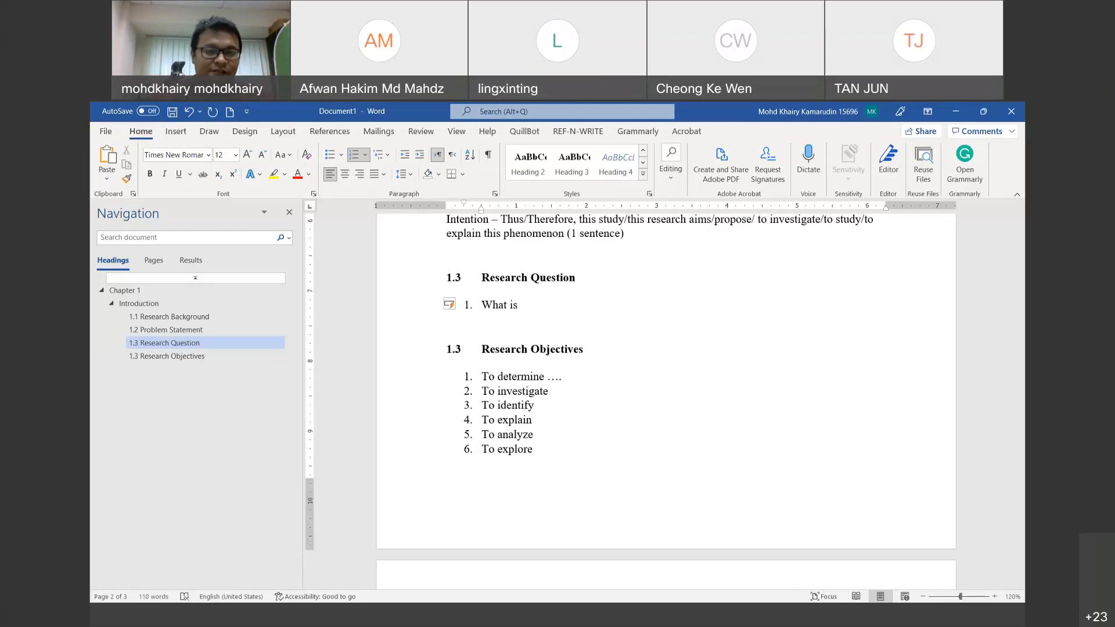
{"action": "type", "text": " the "}
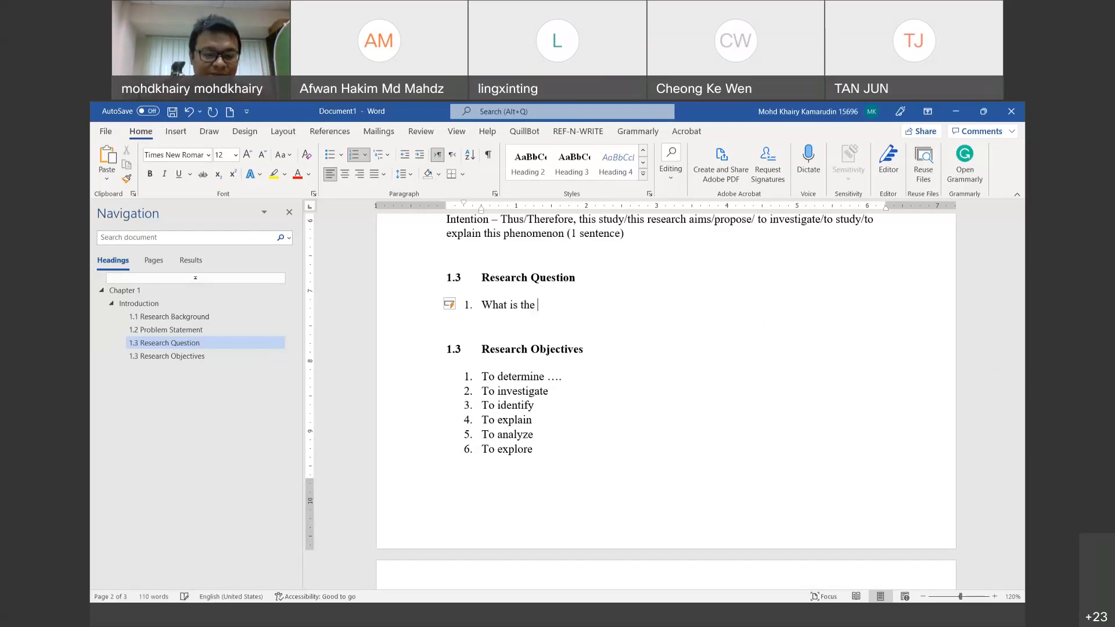
{"action": "type", "text": "relationship "}
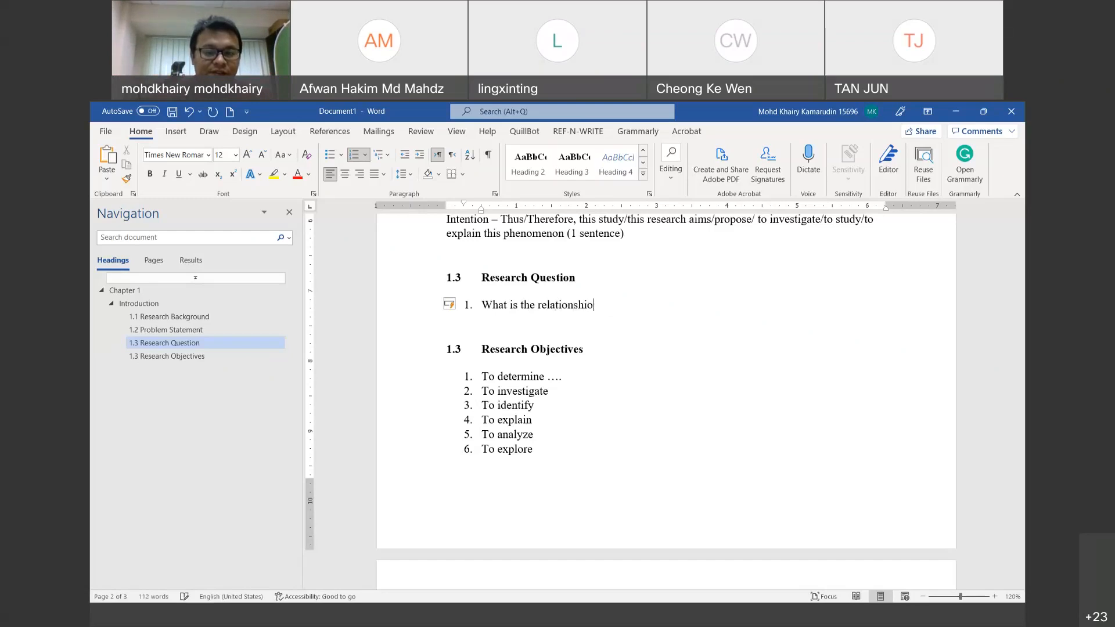
{"action": "type", "text": "bet"}
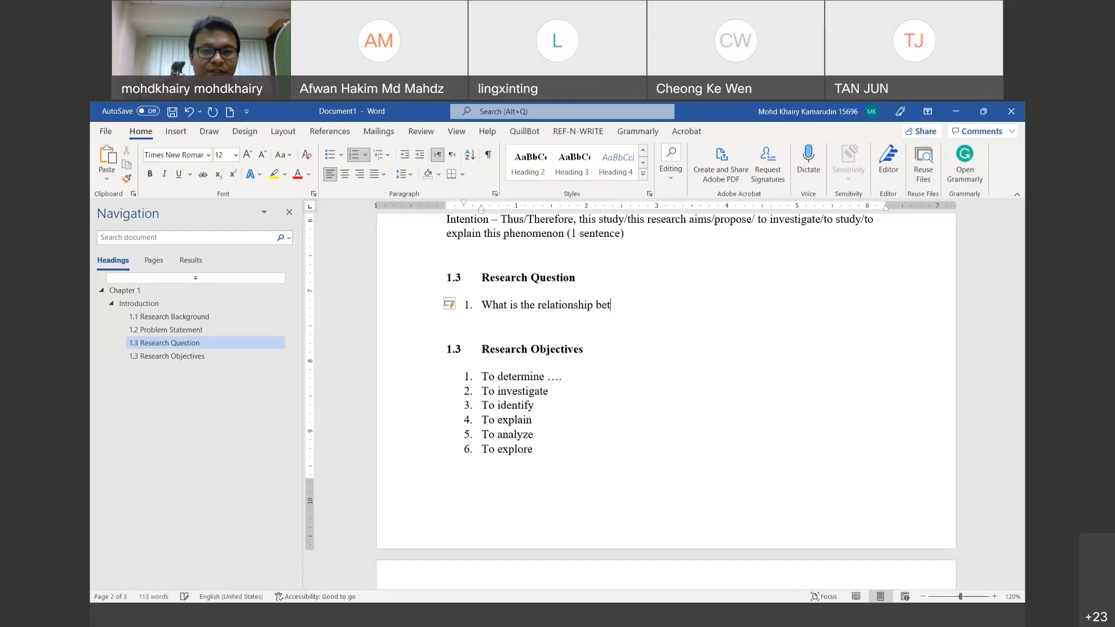
{"action": "type", "text": "ween A and"}
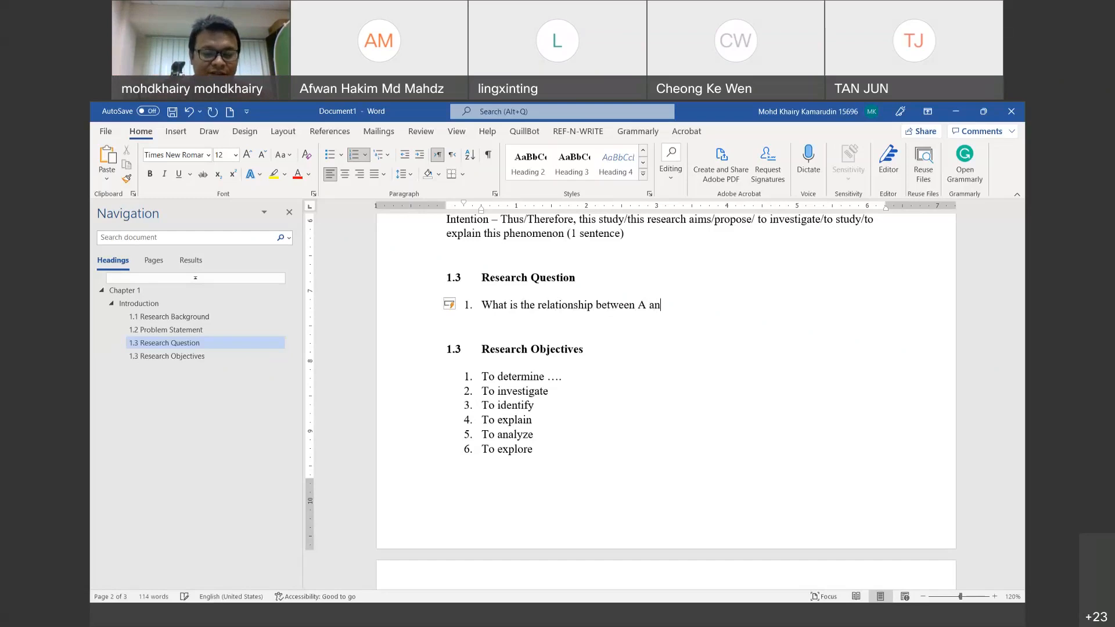
{"action": "key", "text": "BackSpace"}
{"action": "key", "text": "BackSpace"}
{"action": "key", "text": "BackSpace"}
{"action": "key", "text": "BackSpace"}
{"action": "key", "text": "BackSpace"}
{"action": "key", "text": "BackSpace"}
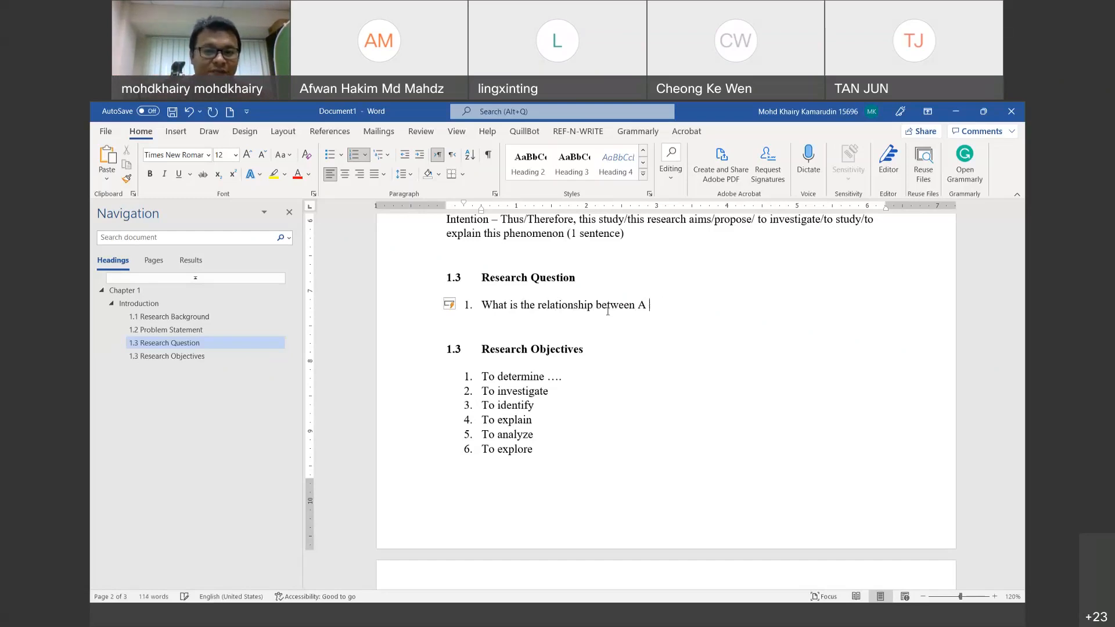
{"action": "type", "text": "variable A and "}
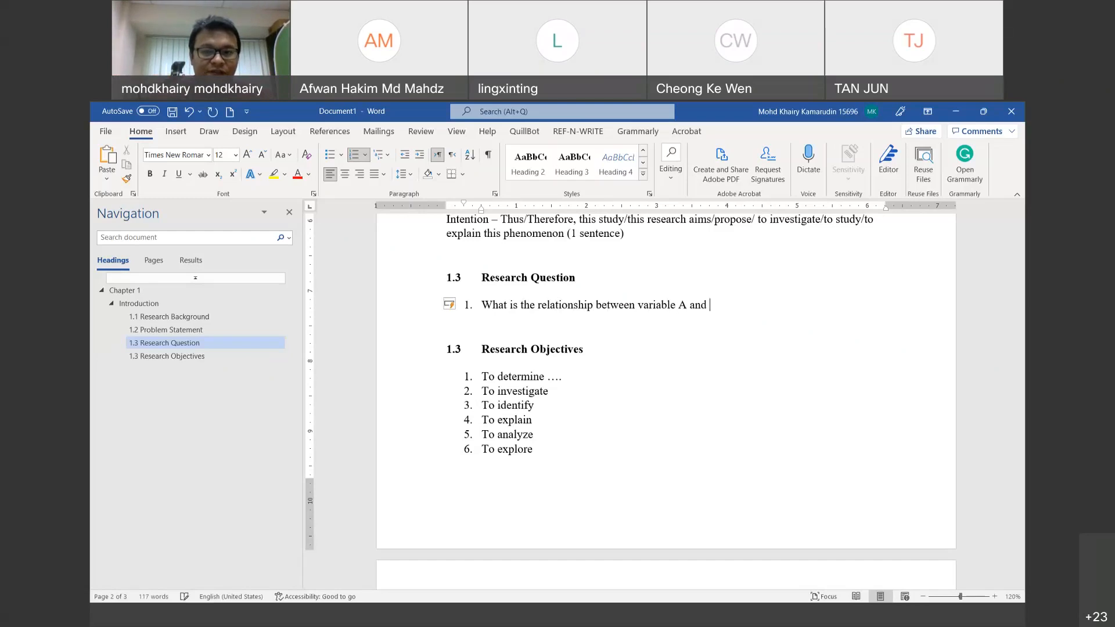
{"action": "type", "text": "variable B?"}
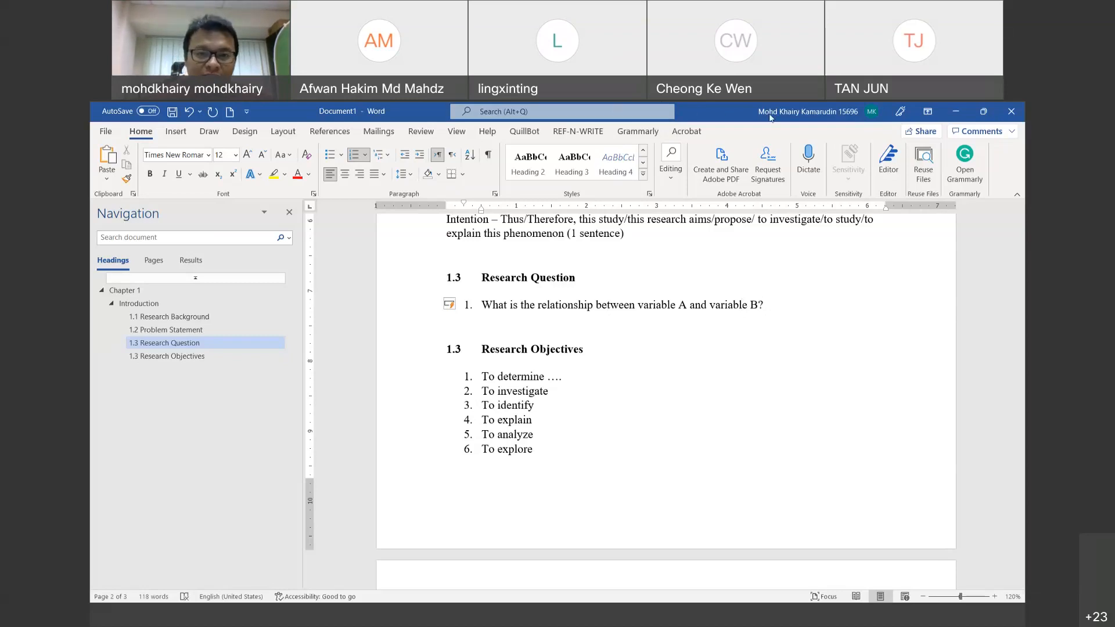
{"action": "mouse_move", "coordinate": [499, 285]}
{"action": "left_mouse_down"}
{"action": "mouse_move", "coordinate": [520, 316]}
{"action": "mouse_move", "coordinate": [492, 286]}
{"action": "left_mouse_up"}
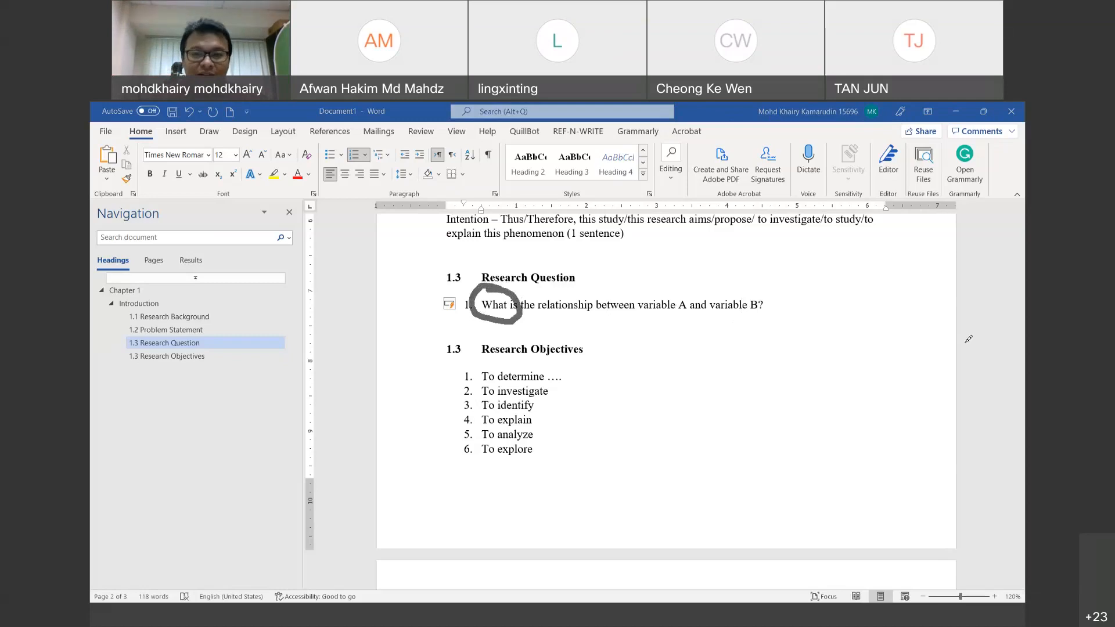
Step: Add a second numbered question: 'Why halal logistic is important in Malaysia?'
{"action": "left_click", "coordinate": [774, 114]}
{"action": "left_click", "coordinate": [772, 308]}
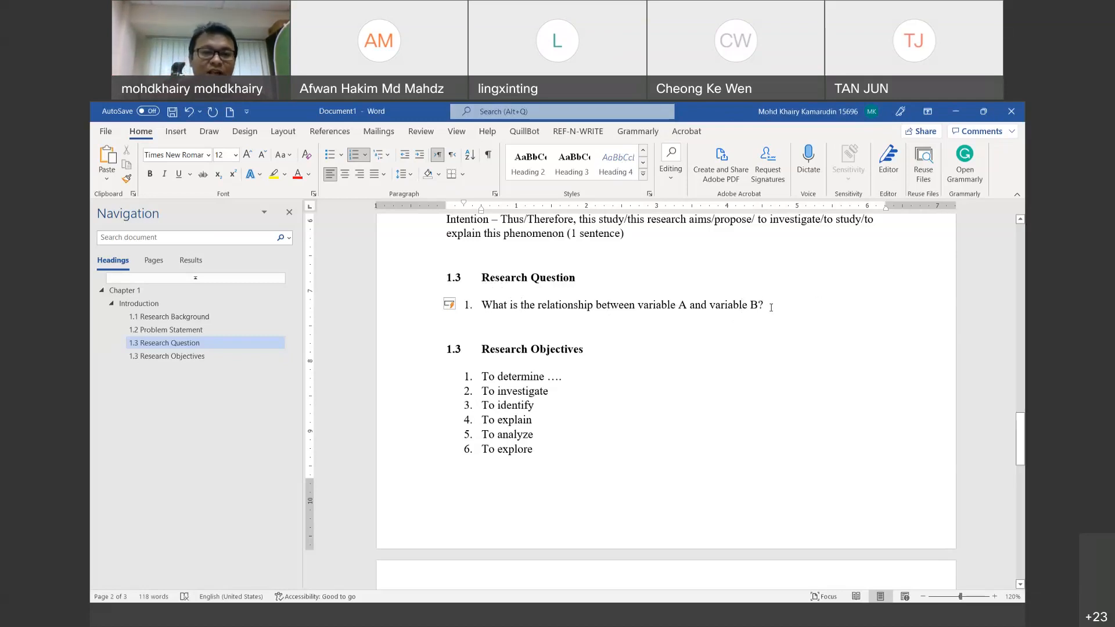
{"action": "key", "text": "Return"}
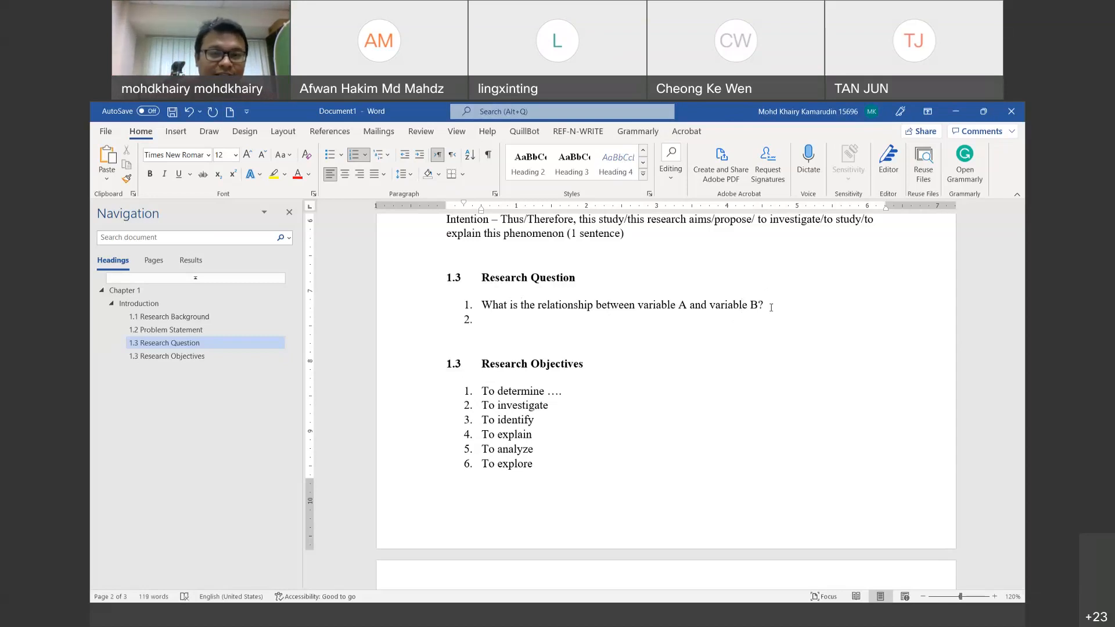
{"action": "type", "text": "Why"}
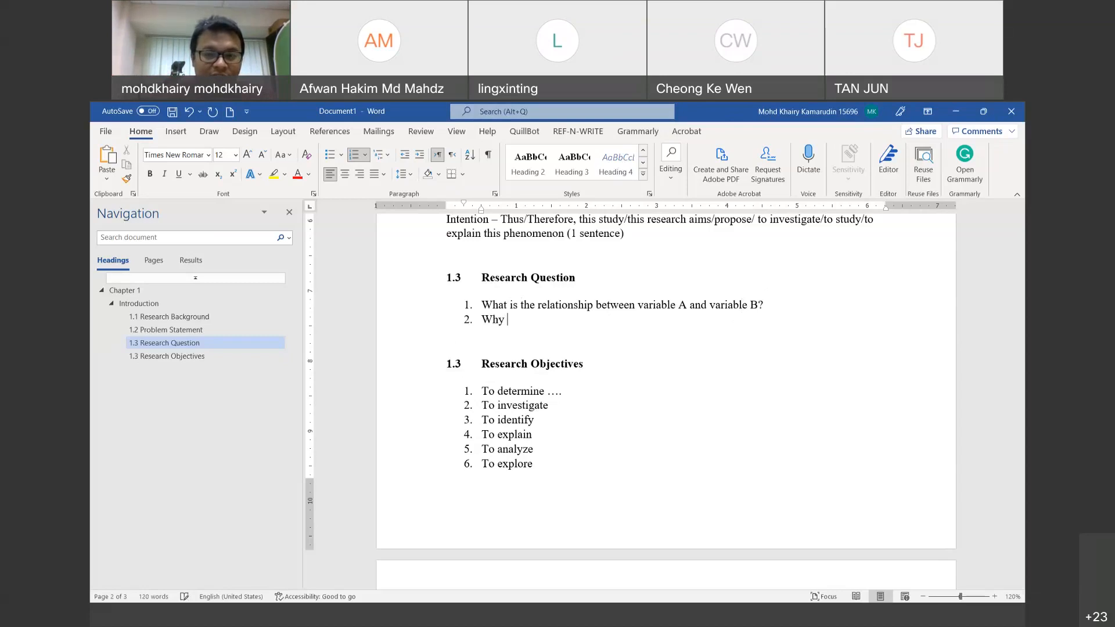
{"action": "type", "text": " av"}
{"action": "key", "text": "BackSpace"}
{"action": "key", "text": "BackSpace"}
{"action": "type", "text": "ha"}
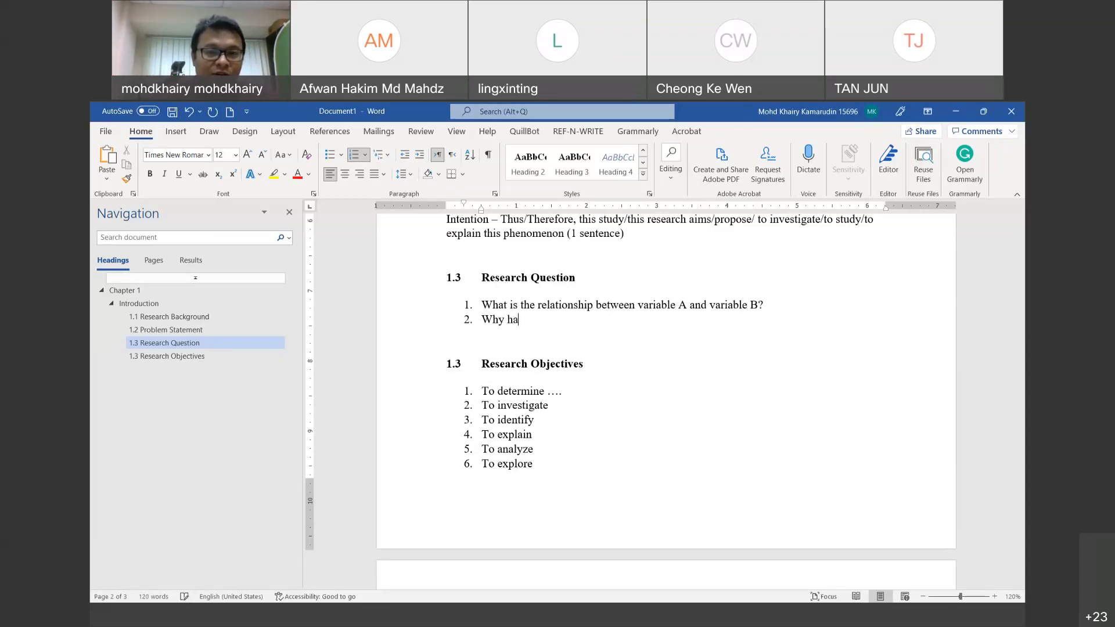
{"action": "type", "text": "lal logictics"}
{"action": "key", "text": "BackSpace"}
{"action": "key", "text": "BackSpace"}
{"action": "key", "text": "BackSpace"}
{"action": "key", "text": "BackSpace"}
{"action": "key", "text": "BackSpace"}
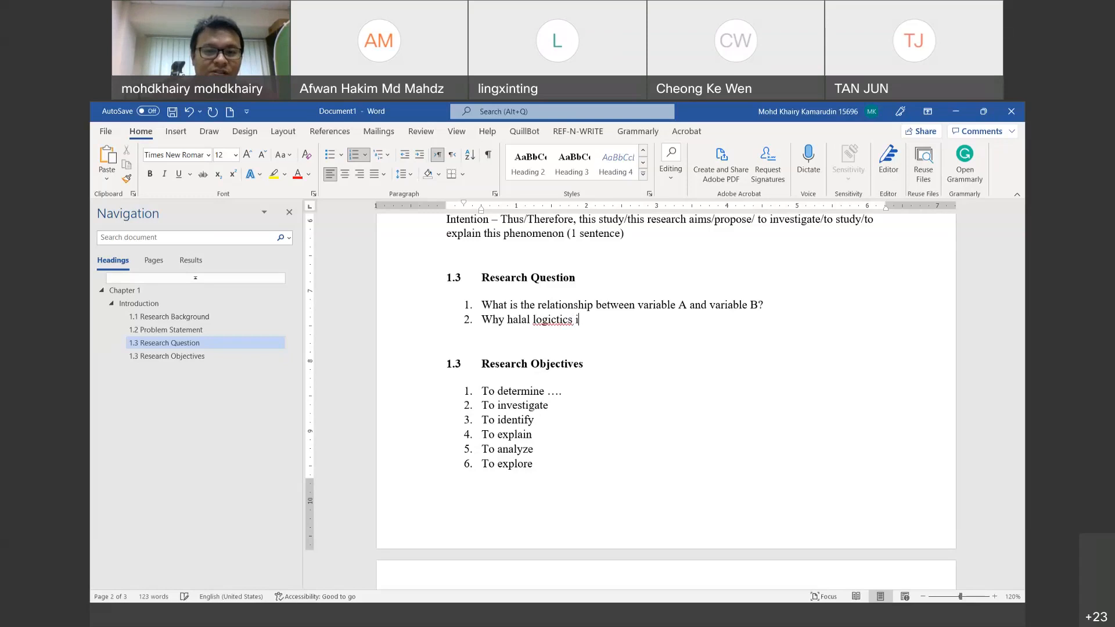
{"action": "type", "text": "stics is"}
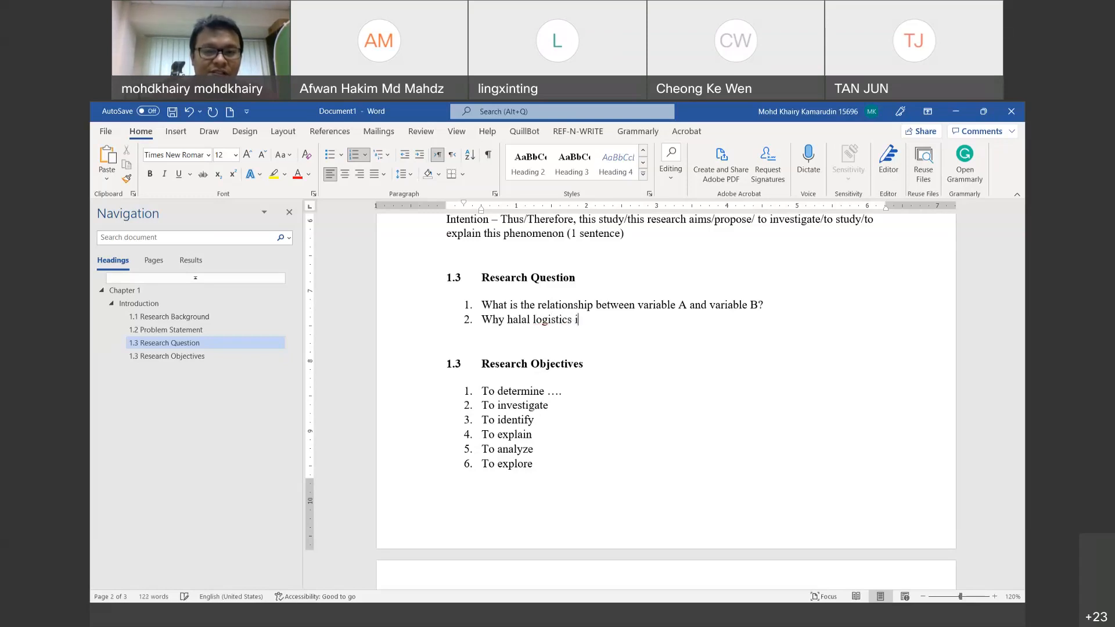
{"action": "key", "text": "BackSpace"}
{"action": "key", "text": "BackSpace"}
{"action": "key", "text": "BackSpace"}
{"action": "key", "text": "BackSpace"}
{"action": "key", "text": "BackSpace"}
{"action": "type", "text": "is impor"}
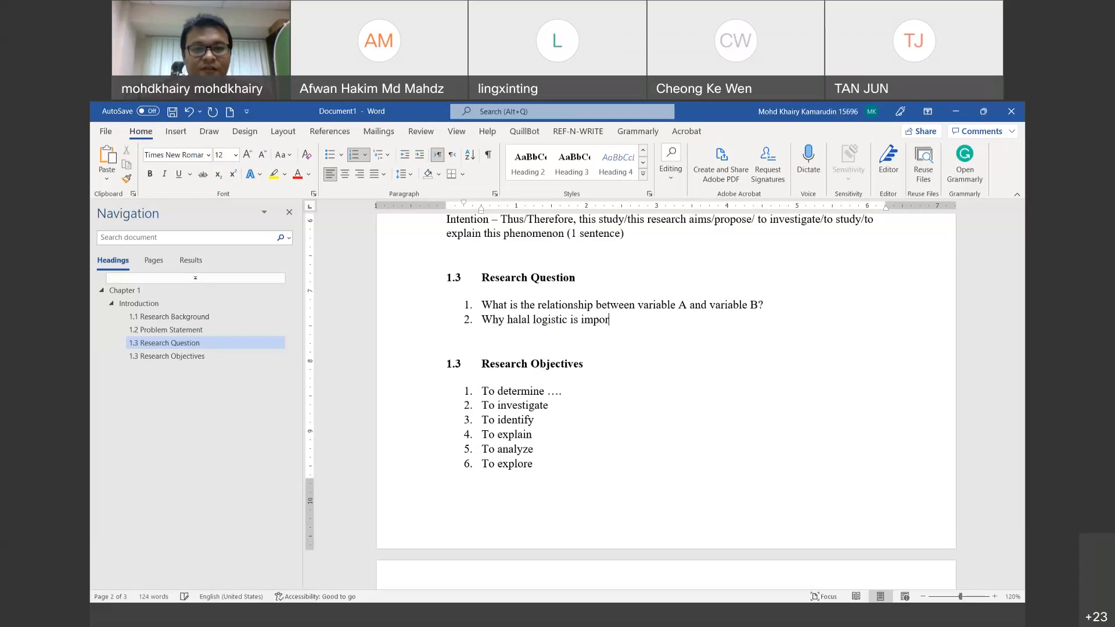
{"action": "type", "text": "ta"}
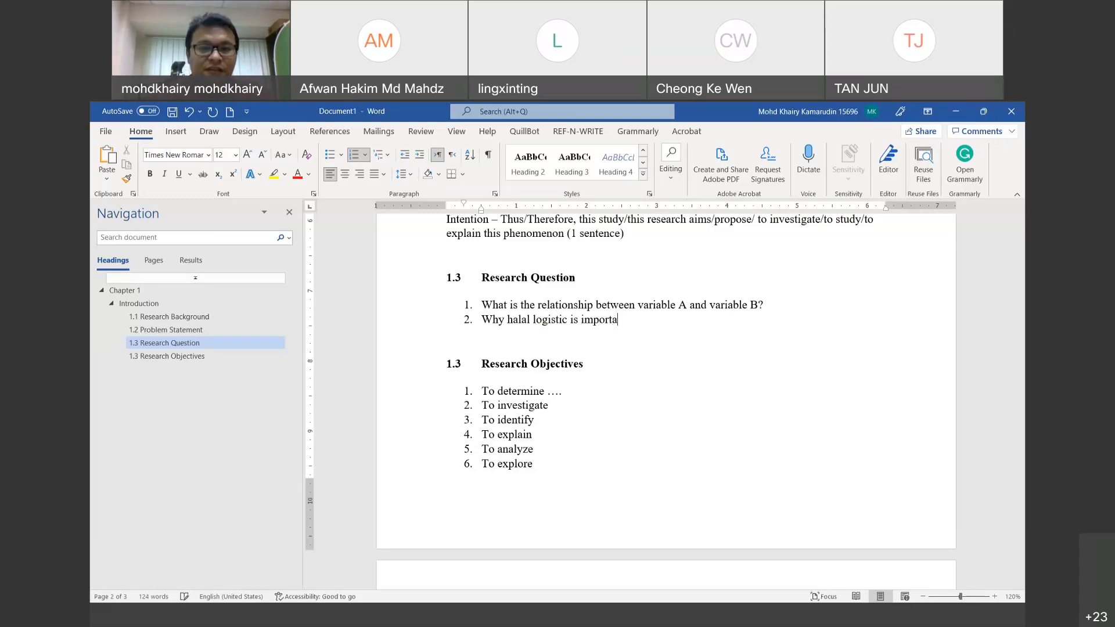
{"action": "type", "text": "nt in Malaysia?"}
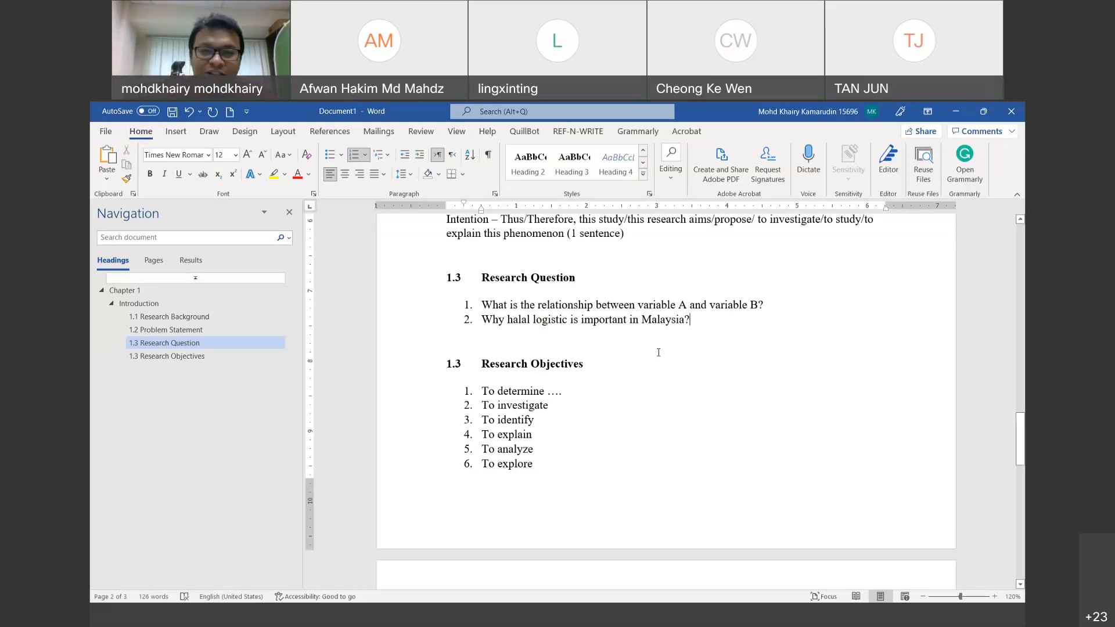
Step: Append '- Qualitative' to question 2 and '- Quantitative' to question 1
{"action": "left_click_drag", "start_coordinate": [696, 329], "coordinate": [479, 322]}
{"action": "left_click", "coordinate": [711, 335]}
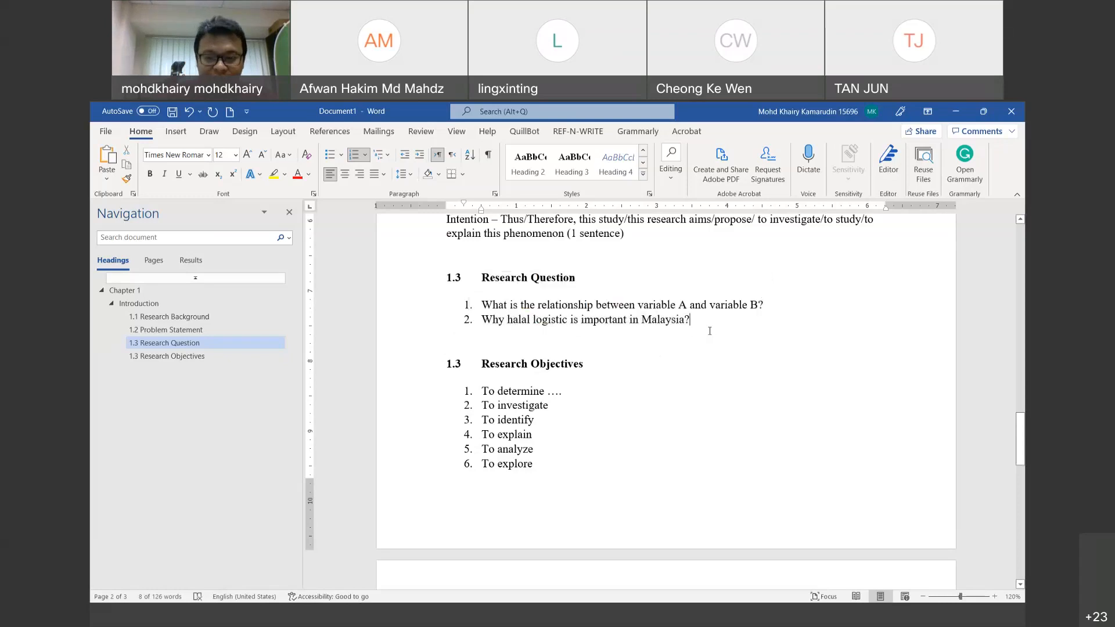
{"action": "type", "text": "- Qualitative"}
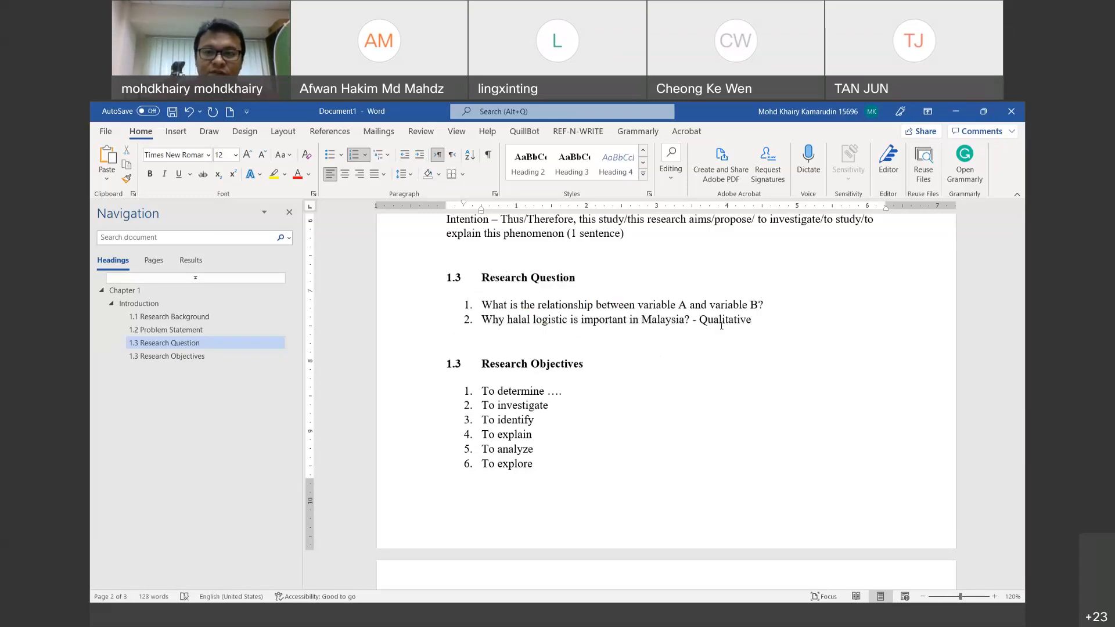
{"action": "left_click", "coordinate": [765, 305]}
{"action": "type", "text": "-"}
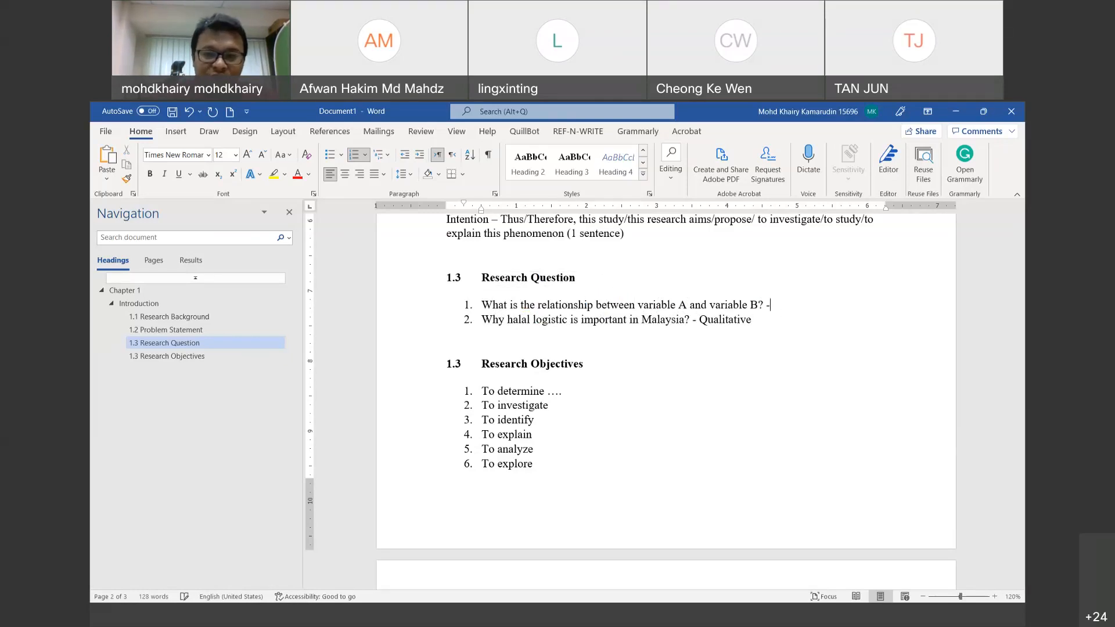
{"action": "type", "text": " Quantitative"}
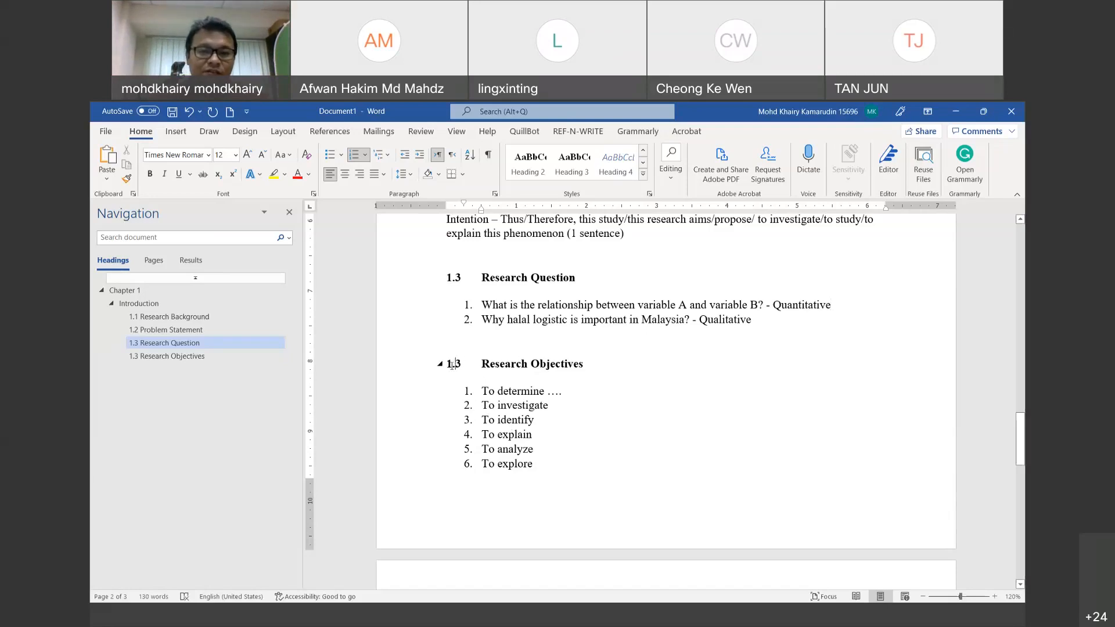
Step: Renumber Research Objectives from 1.3 to 1.4 and the following section from 1.4 to 1.5
{"action": "left_click_drag", "start_coordinate": [454, 374], "coordinate": [461, 369]}
{"action": "type", "text": "4"}
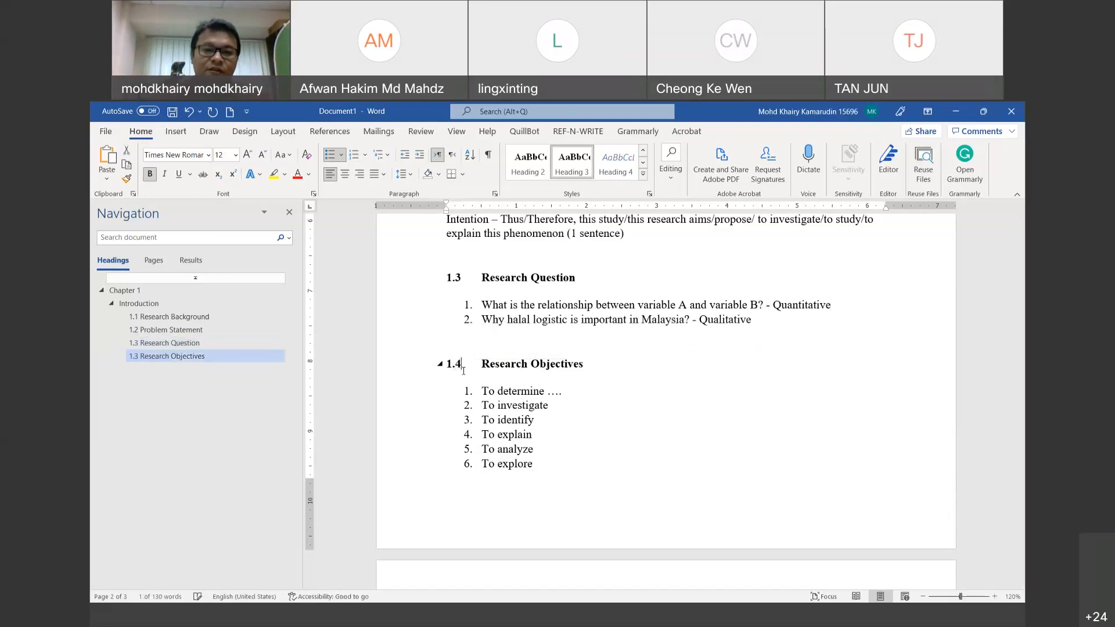
{"action": "left_click", "coordinate": [584, 492]}
{"action": "scroll", "coordinate": [583, 492], "scroll_direction": "down", "scroll_amount": 3}
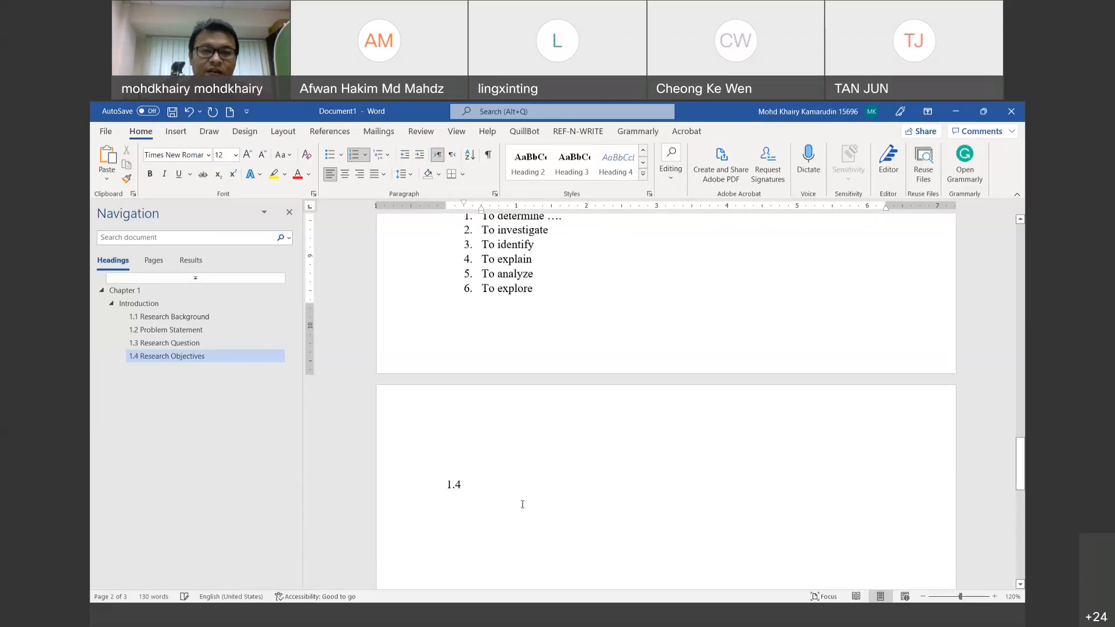
{"action": "scroll", "coordinate": [522, 504], "scroll_direction": "up", "scroll_amount": 6}
{"action": "scroll", "coordinate": [470, 492], "scroll_direction": "down", "scroll_amount": 7}
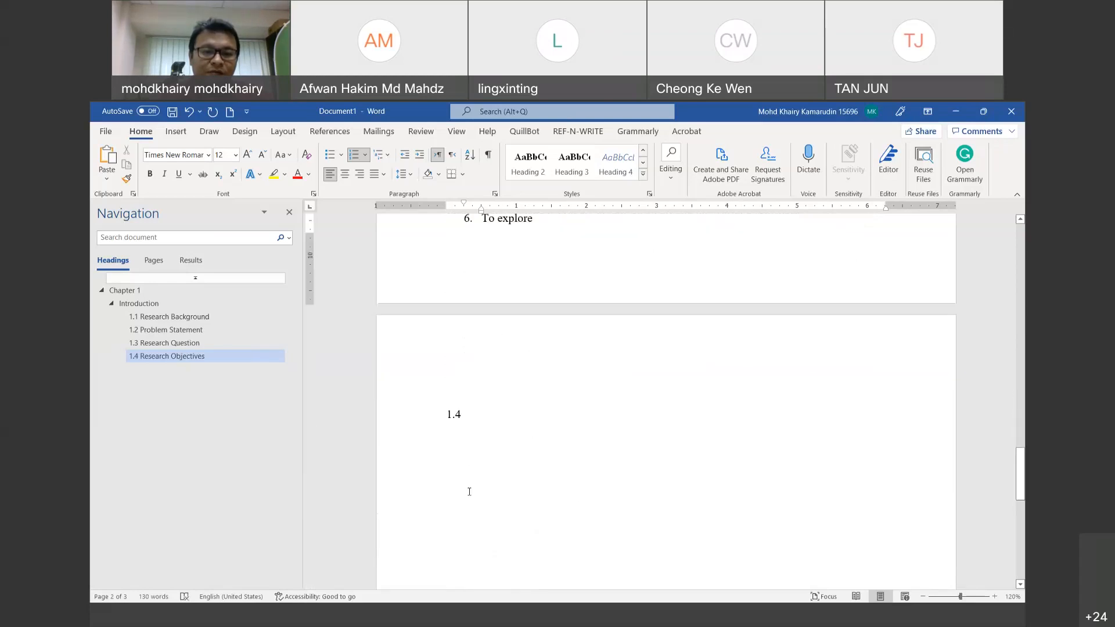
{"action": "left_click_drag", "start_coordinate": [462, 414], "coordinate": [456, 414]}
{"action": "type", "text": "5"}
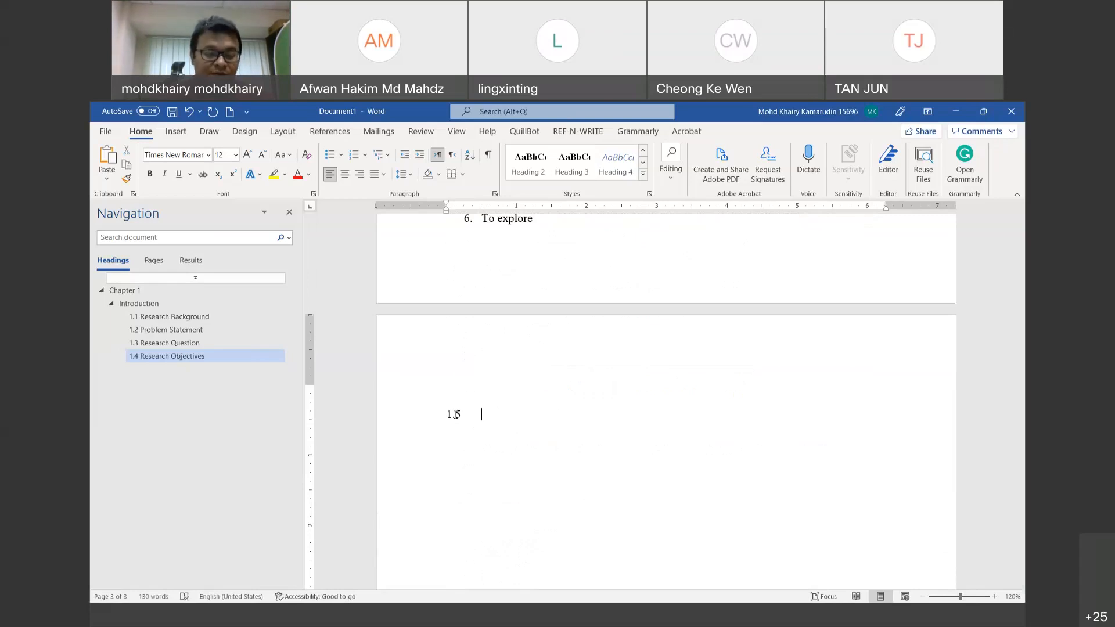
Step: Type 'Theoretical framework/Conceptual Framework' after 1.5 and select the whole heading line
{"action": "key", "text": "Tab"}
{"action": "type", "text": "Teho"}
{"action": "key", "text": "BackSpace"}
{"action": "key", "text": "BackSpace"}
{"action": "key", "text": "BackSpace"}
{"action": "type", "text": "heor"}
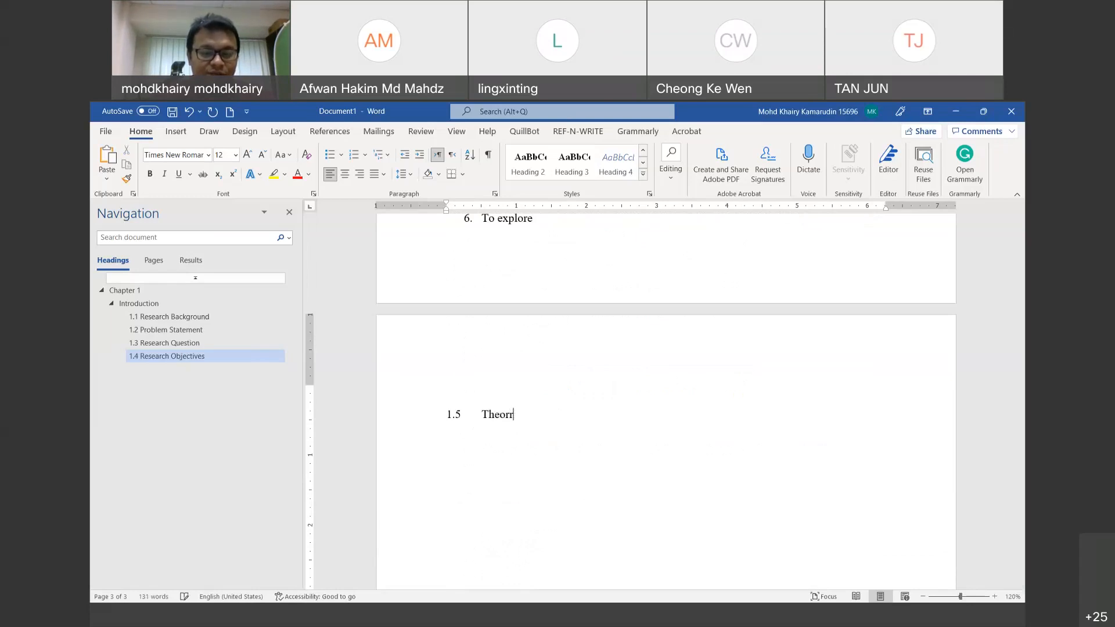
{"action": "type", "text": "etical"}
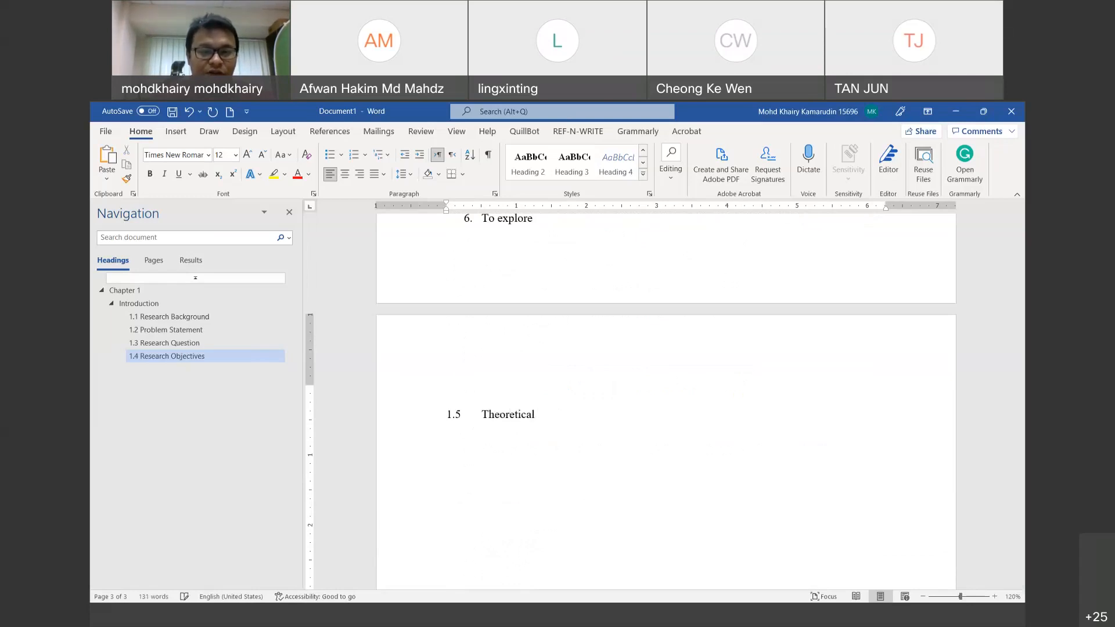
{"action": "type", "text": " framewro"}
{"action": "key", "text": "BackSpace"}
{"action": "key", "text": "BackSpace"}
{"action": "type", "text": "ork"}
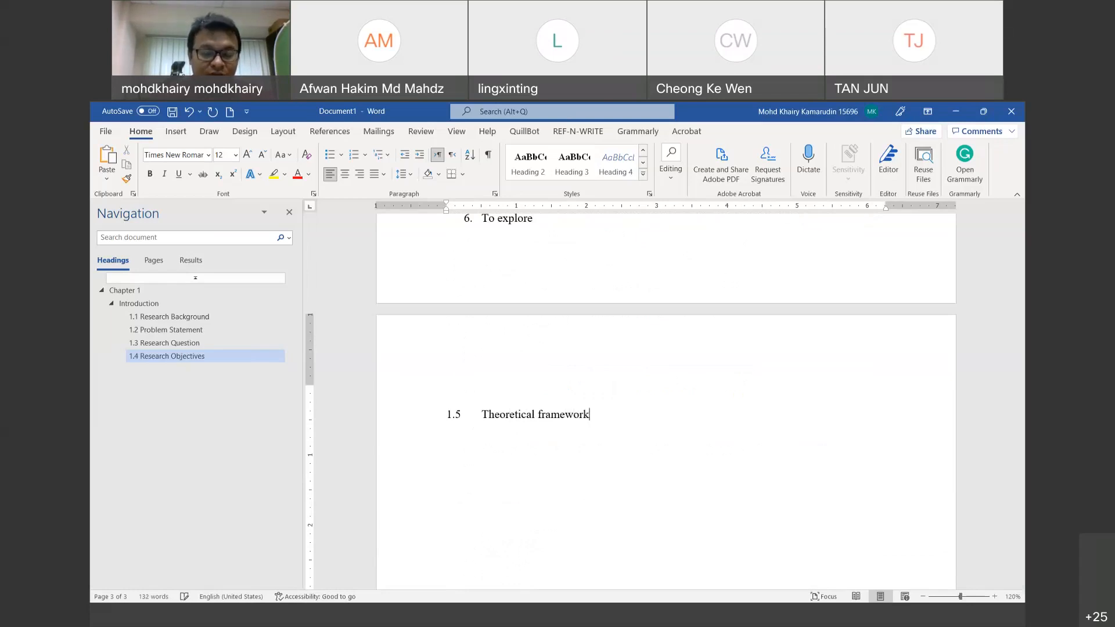
{"action": "type", "text": "/Conceptual Fram"}
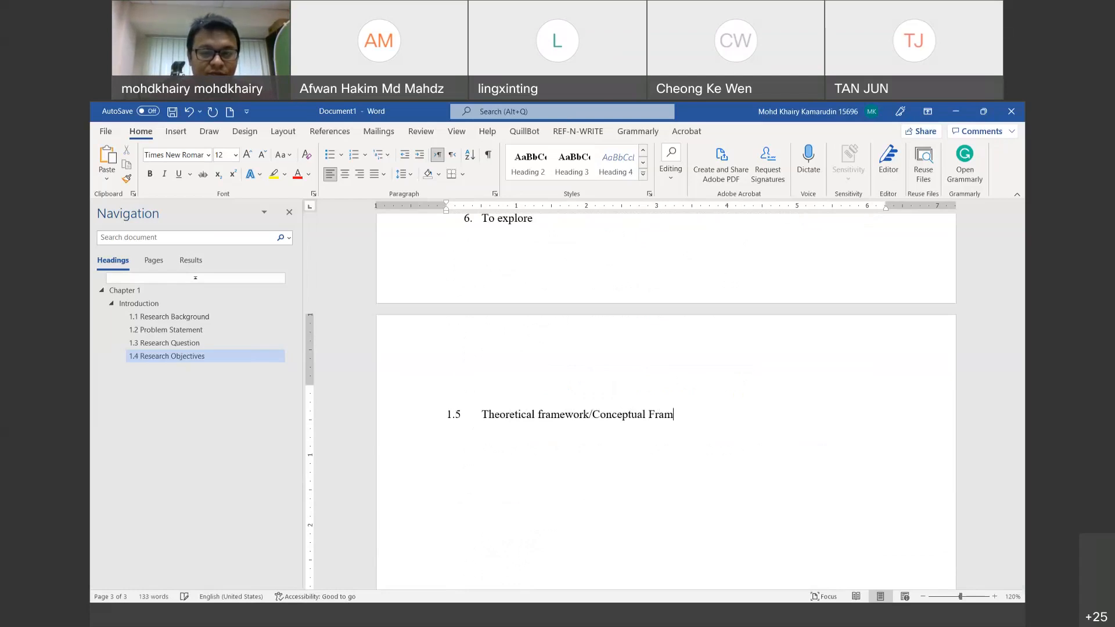
{"action": "type", "text": "ework"}
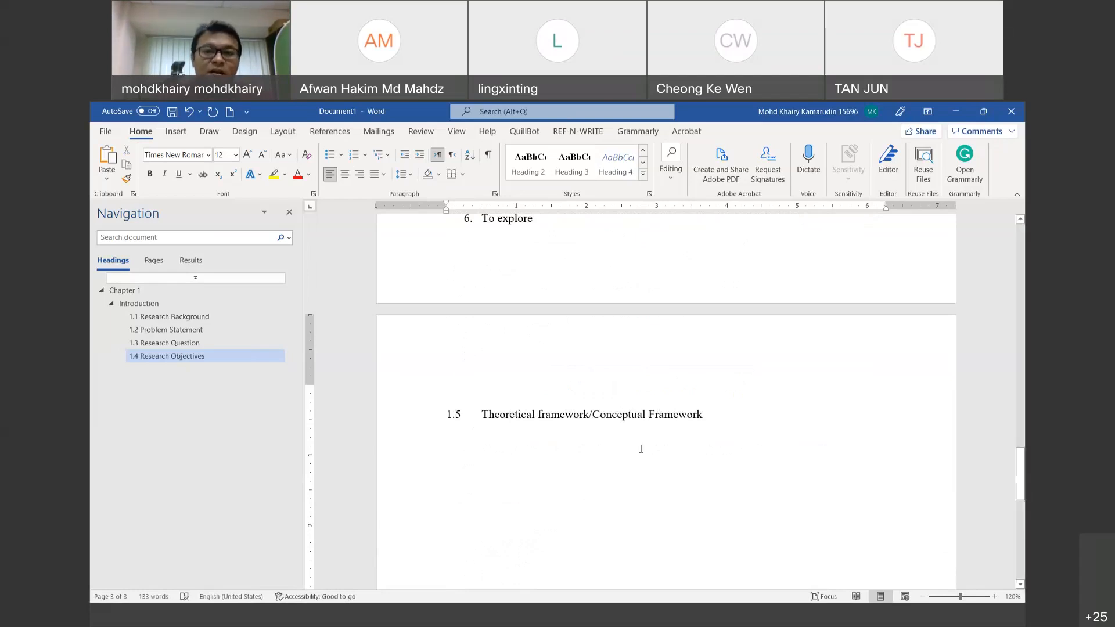
{"action": "left_click", "coordinate": [423, 411]}
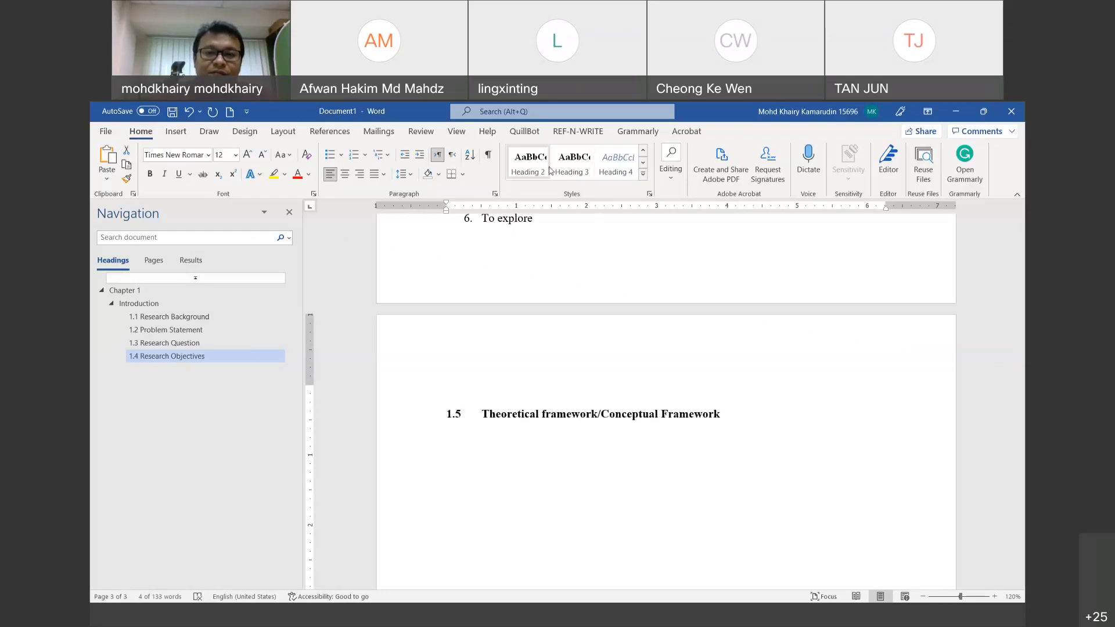
Step: Apply Heading 3 to the 1.5 line and add an empty line beneath it
{"action": "left_click", "coordinate": [569, 177]}
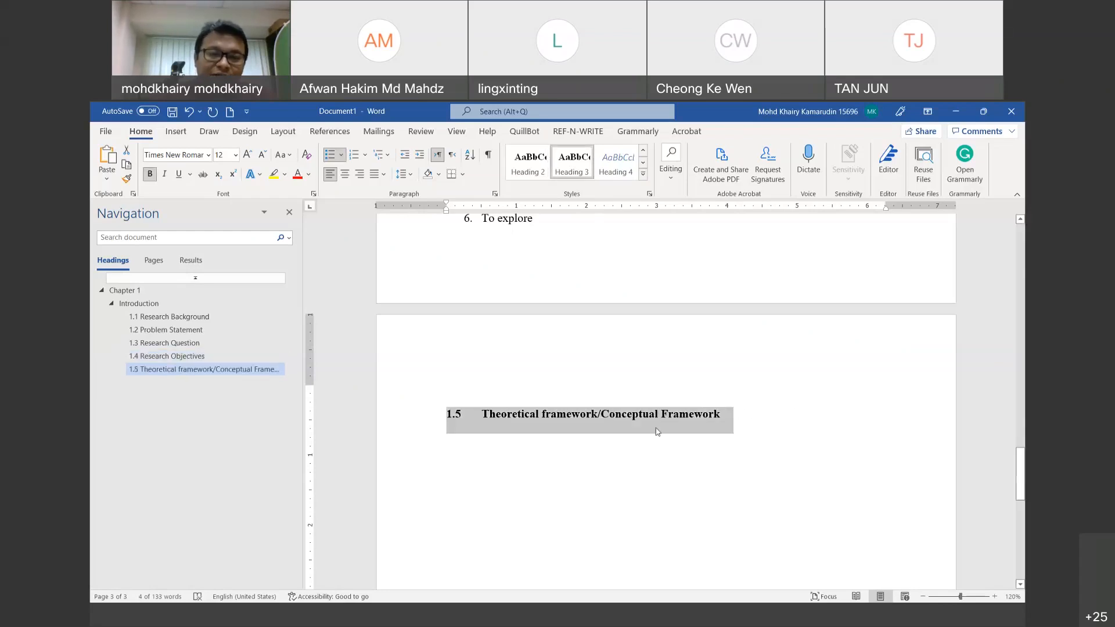
{"action": "left_click", "coordinate": [761, 428]}
{"action": "key", "text": "Return"}
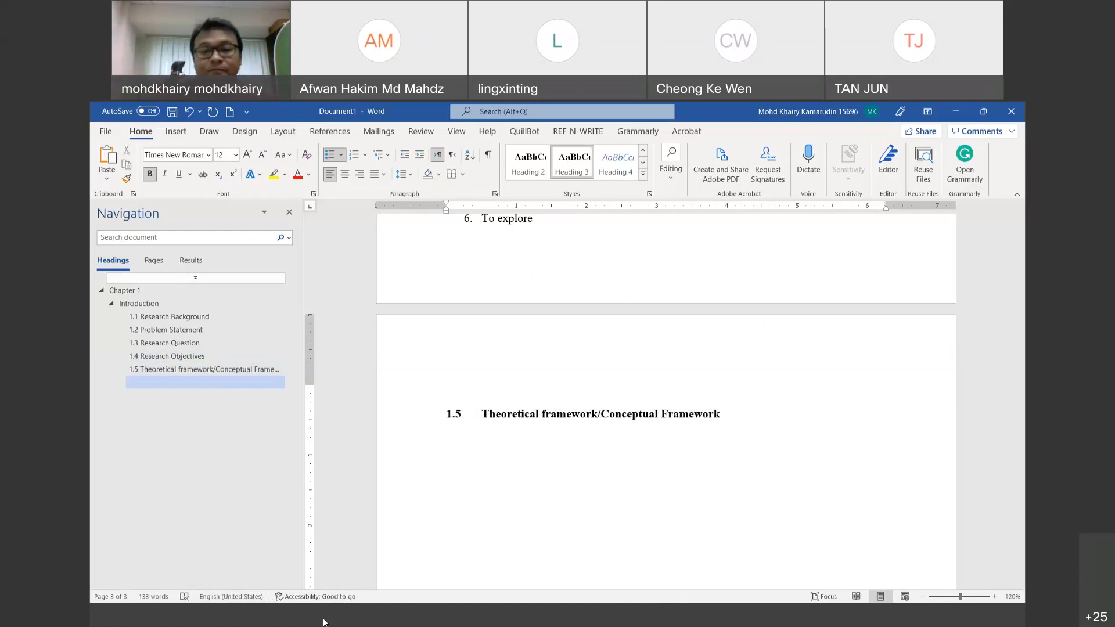
Step: Add the headings '1.6 Scope and Limitation' and '1.7 Conclusion' on new lines
{"action": "key", "text": "Return"}
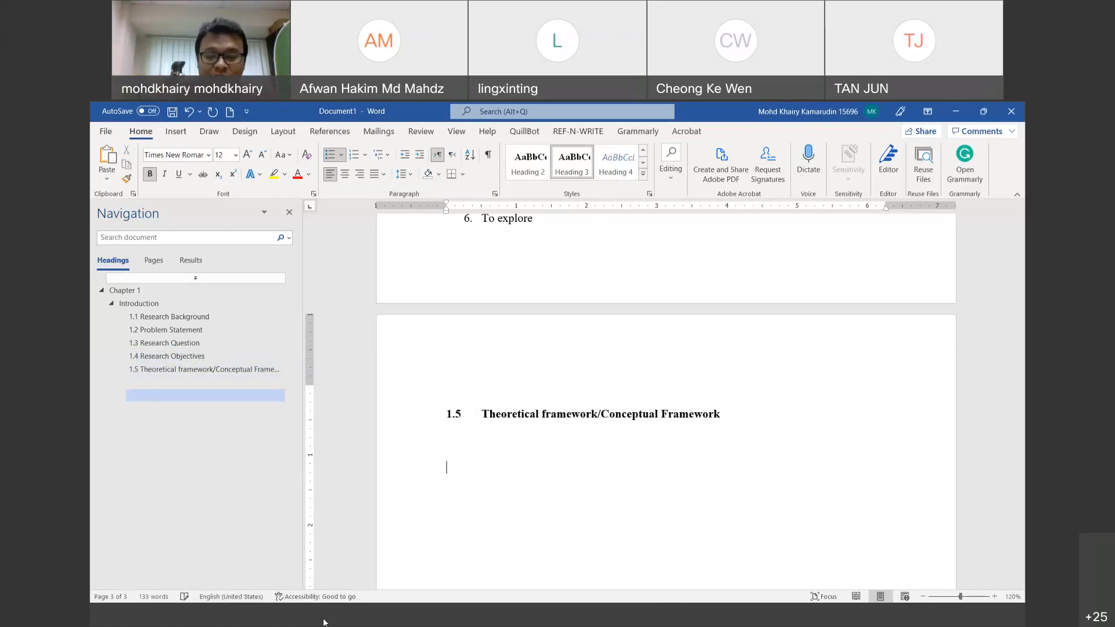
{"action": "type", "text": "1.6\t"}
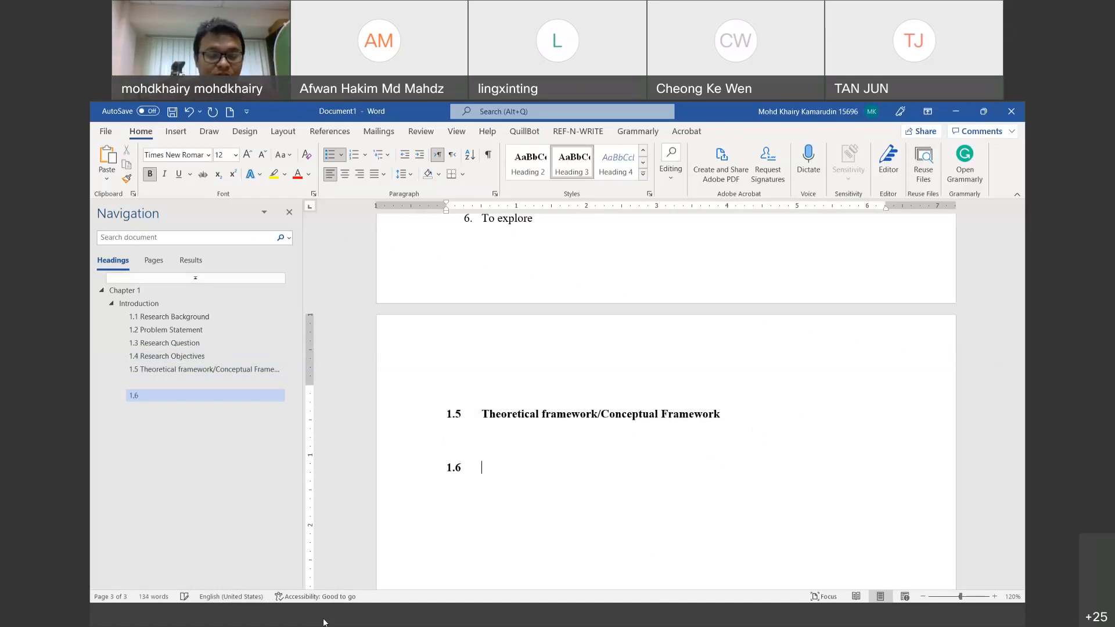
{"action": "type", "text": "Scope and"}
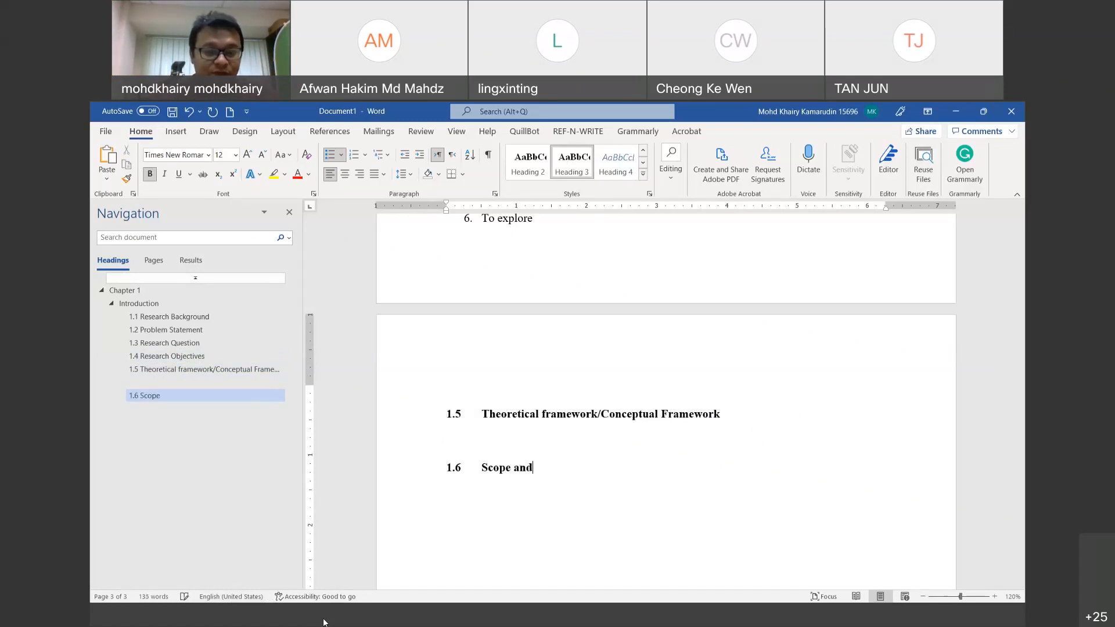
{"action": "type", "text": " Limitation"}
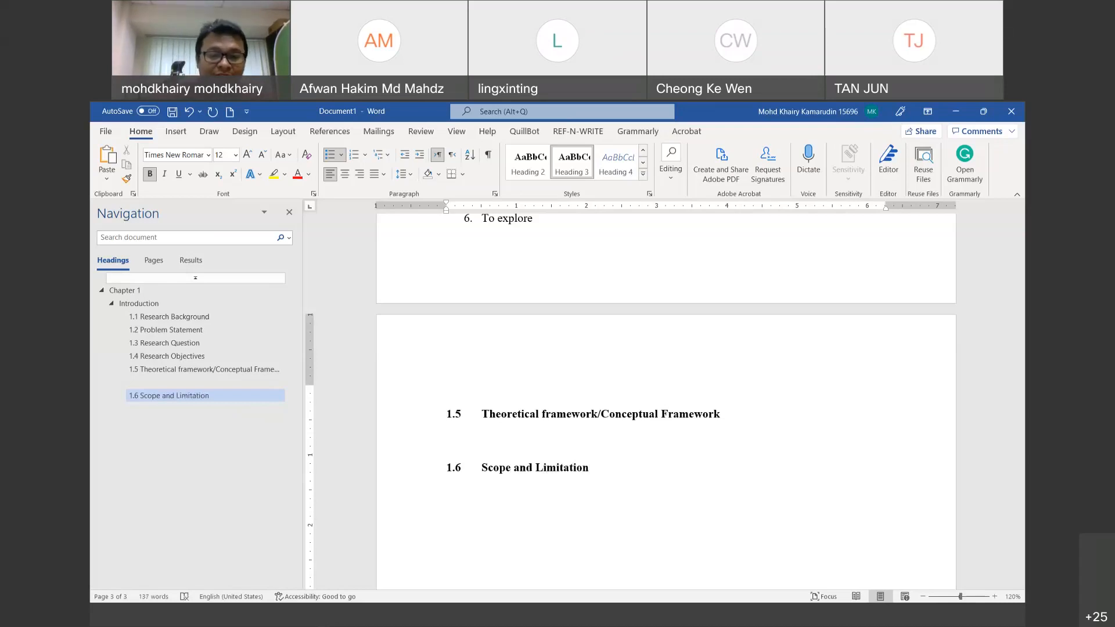
{"action": "key", "text": "Return"}
{"action": "key", "text": "Return"}
{"action": "type", "text": "1.7\t"}
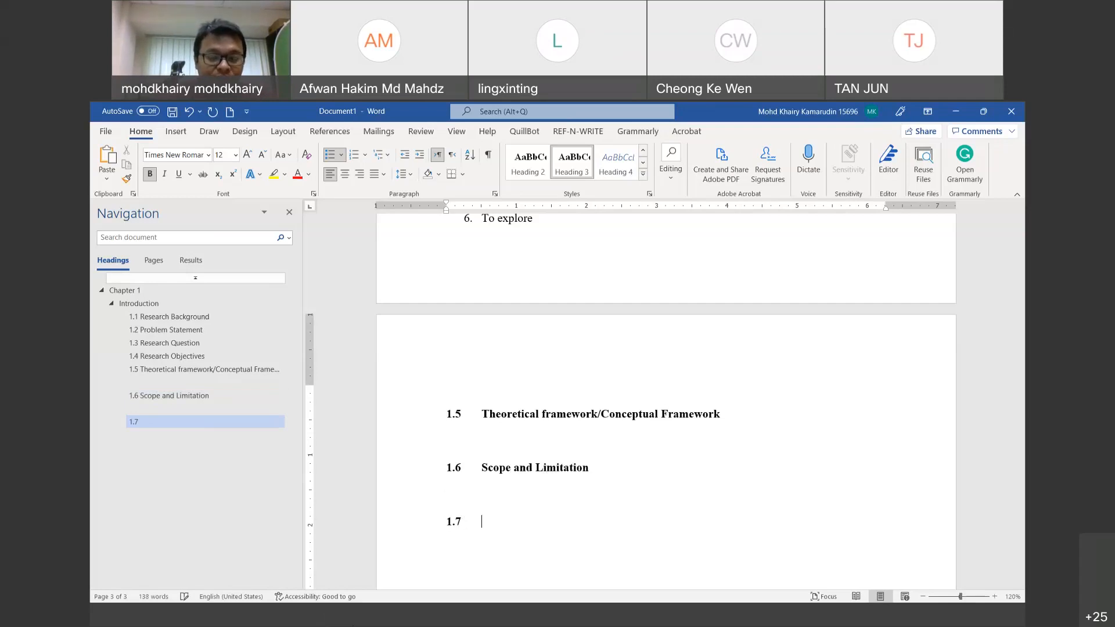
{"action": "type", "text": "Concluc"}
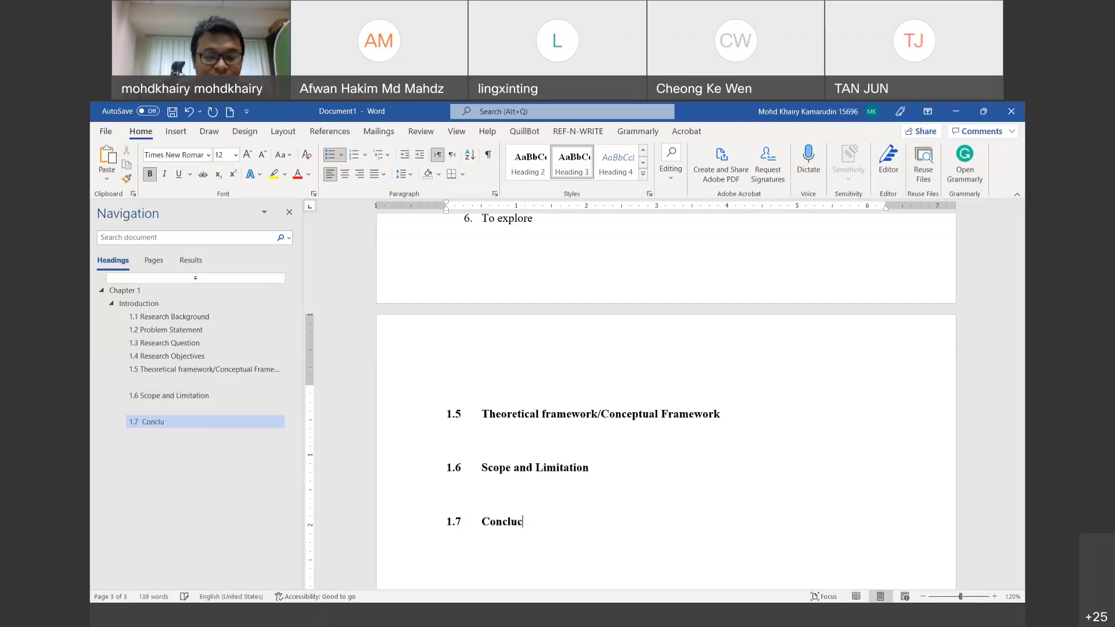
{"action": "key", "text": "BackSpace"}
{"action": "type", "text": "so"}
{"action": "key", "text": "BackSpace"}
{"action": "key", "text": "BackSpace"}
{"action": "type", "text": "cu"}
{"action": "key", "text": "BackSpace"}
{"action": "key", "text": "BackSpace"}
{"action": "type", "text": "sion"}
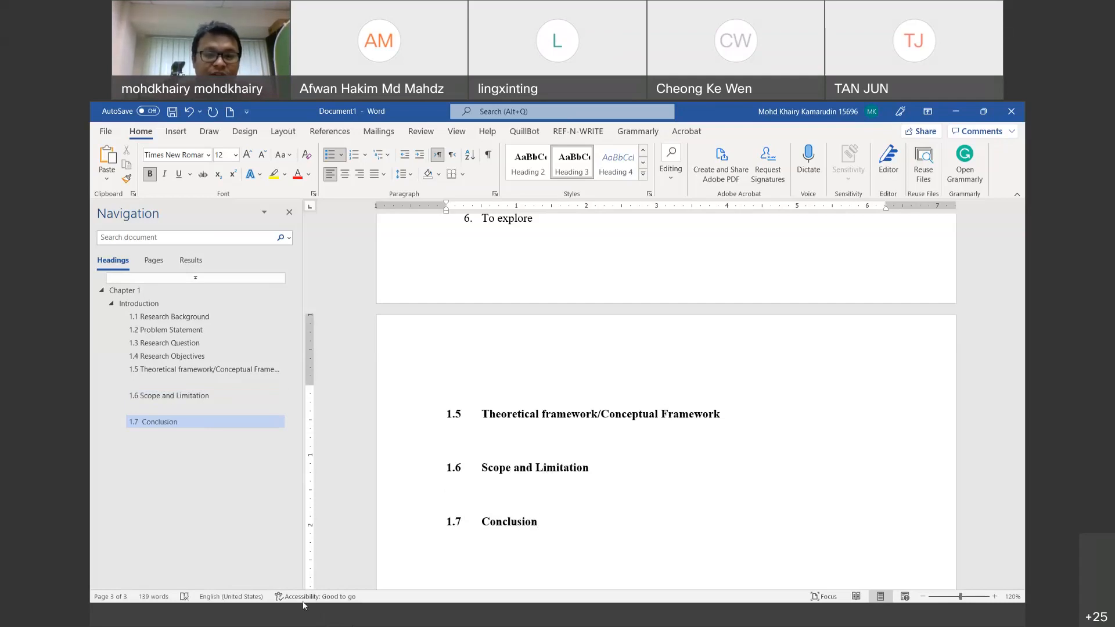
Step: Set the empty line under heading 1.5 to the Normal style
{"action": "left_click", "coordinate": [459, 441]}
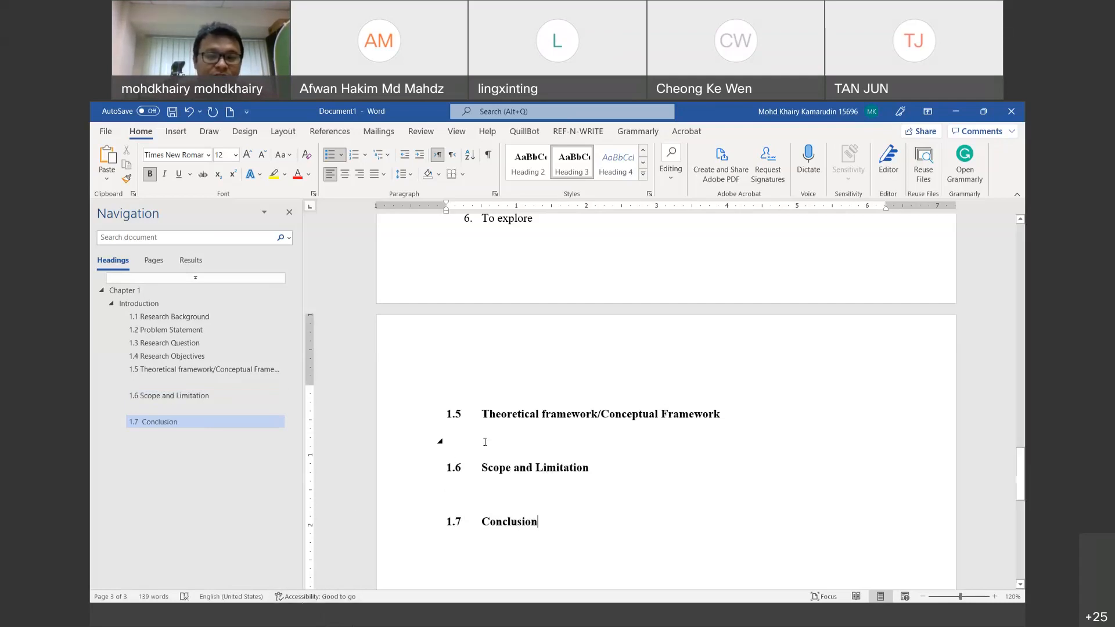
{"action": "left_click", "coordinate": [644, 177]}
{"action": "left_click", "coordinate": [533, 173]}
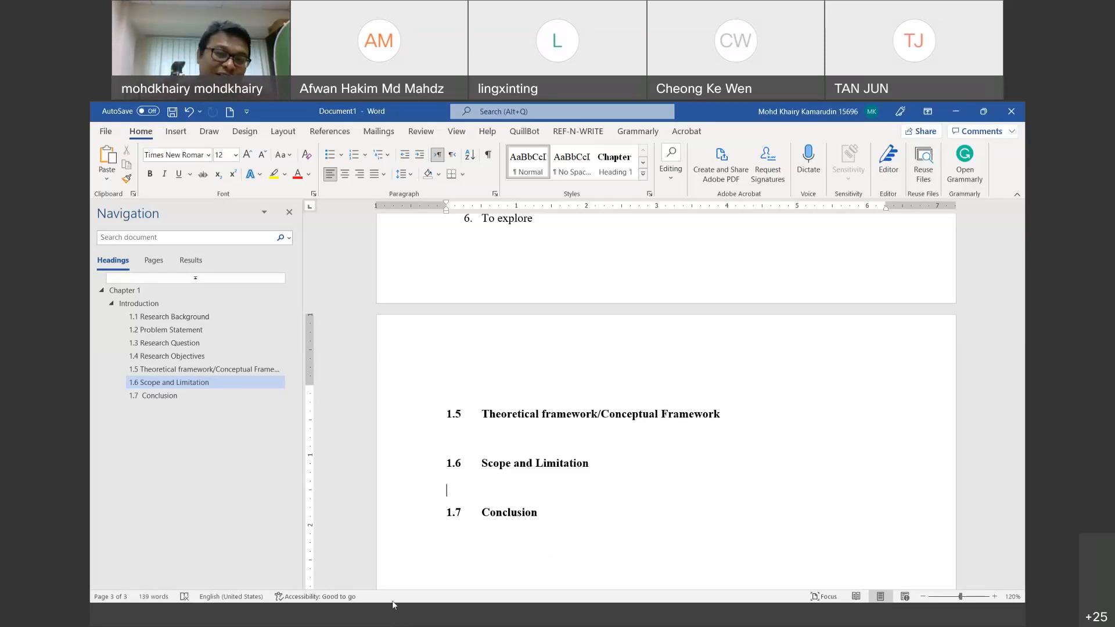
Step: Change 'framework' to 'Framework' in heading 1.5 and add two blank lines below it
{"action": "left_click", "coordinate": [535, 440]}
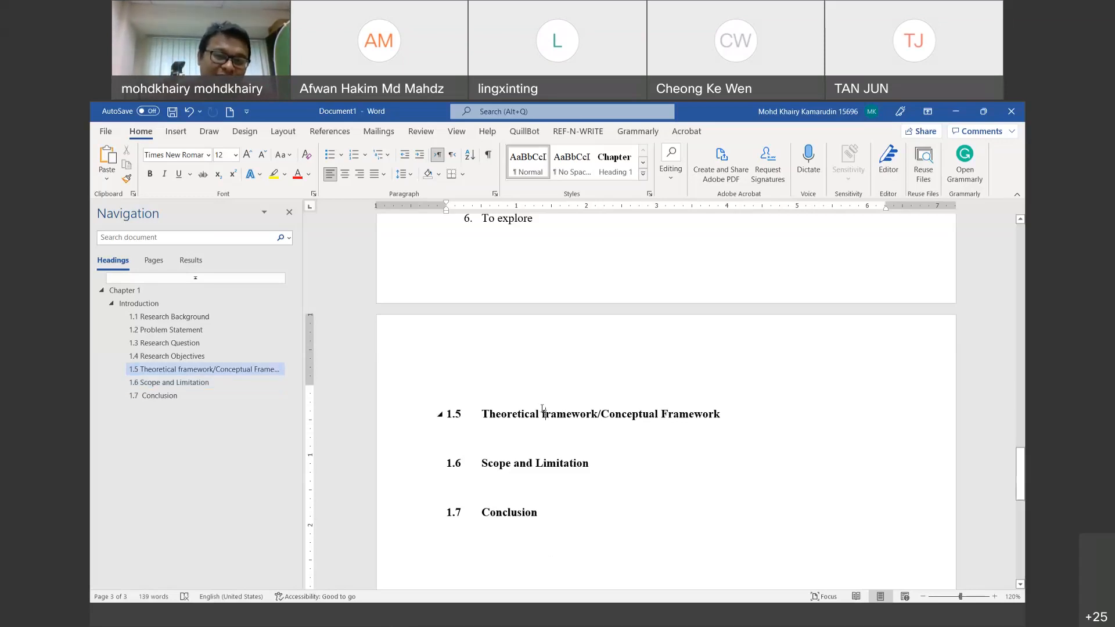
{"action": "key", "text": "BackSpace"}
{"action": "type", "text": "F"}
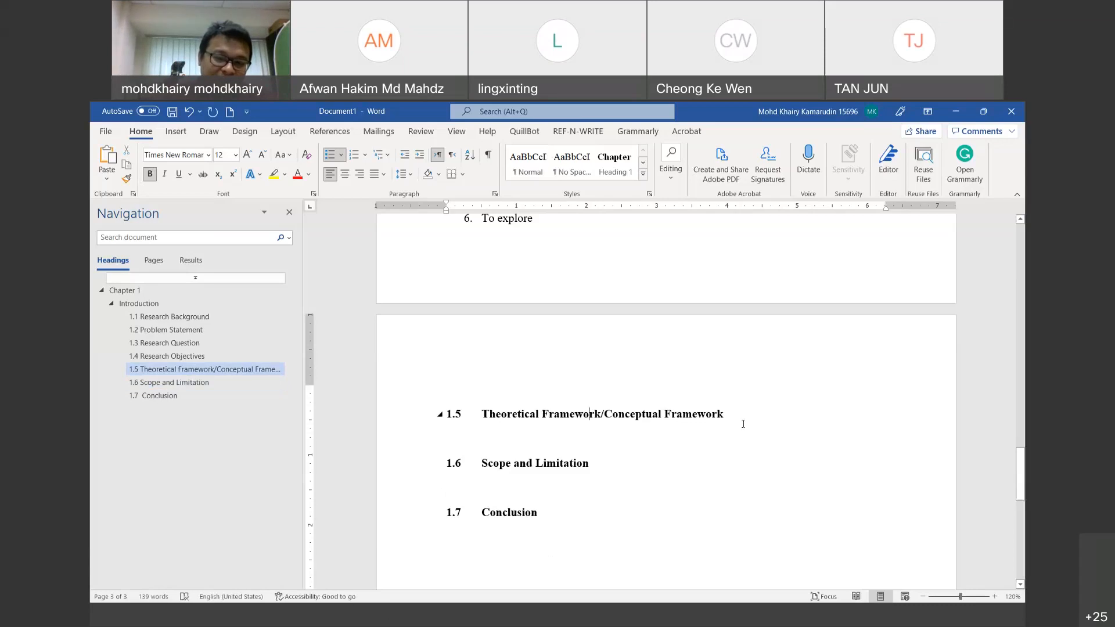
{"action": "key", "text": "Return"}
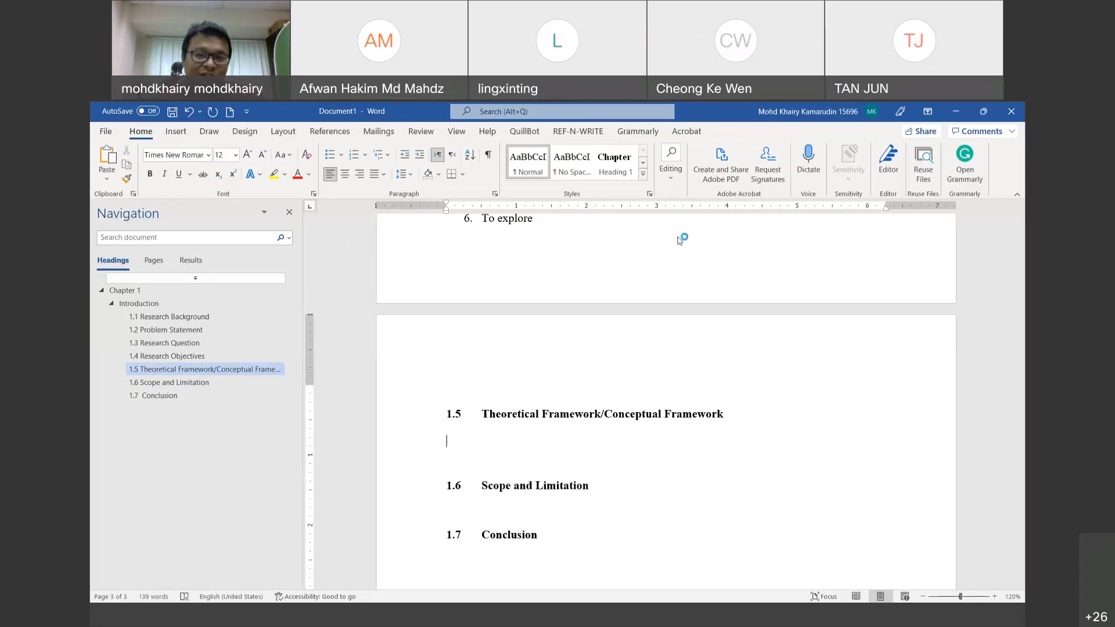
{"action": "mouse_move", "coordinate": [536, 395]}
{"action": "left_mouse_down"}
{"action": "mouse_move", "coordinate": [464, 388]}
{"action": "mouse_move", "coordinate": [504, 424]}
{"action": "mouse_move", "coordinate": [537, 413]}
{"action": "mouse_move", "coordinate": [468, 426]}
{"action": "mouse_move", "coordinate": [523, 390]}
{"action": "mouse_move", "coordinate": [494, 388]}
{"action": "left_mouse_up"}
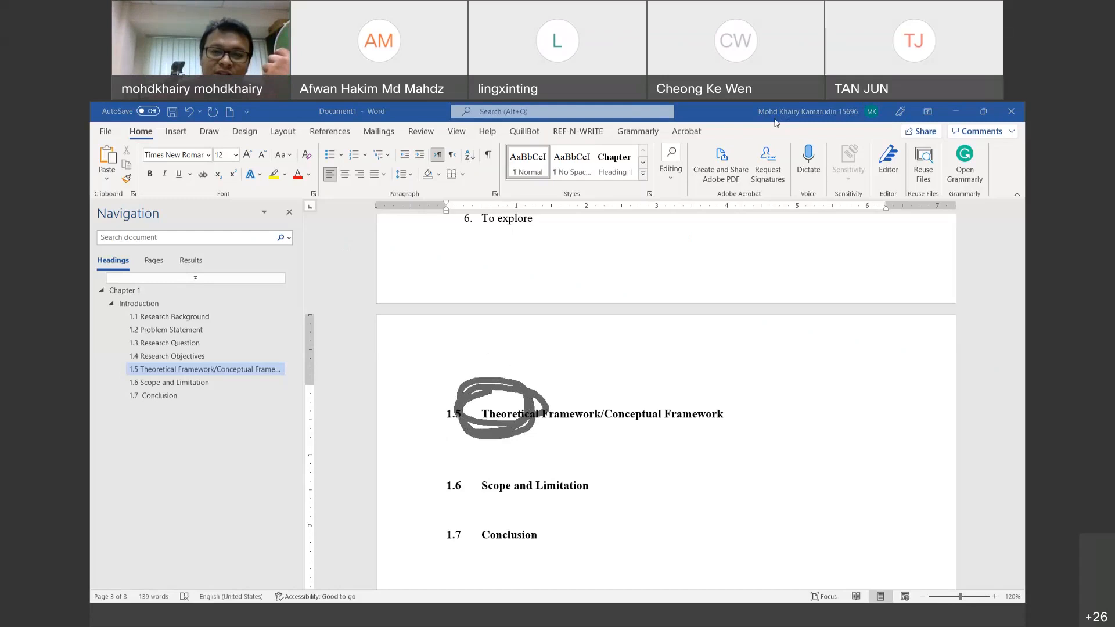
{"action": "left_click", "coordinate": [604, 448]}
{"action": "key", "text": "Return"}
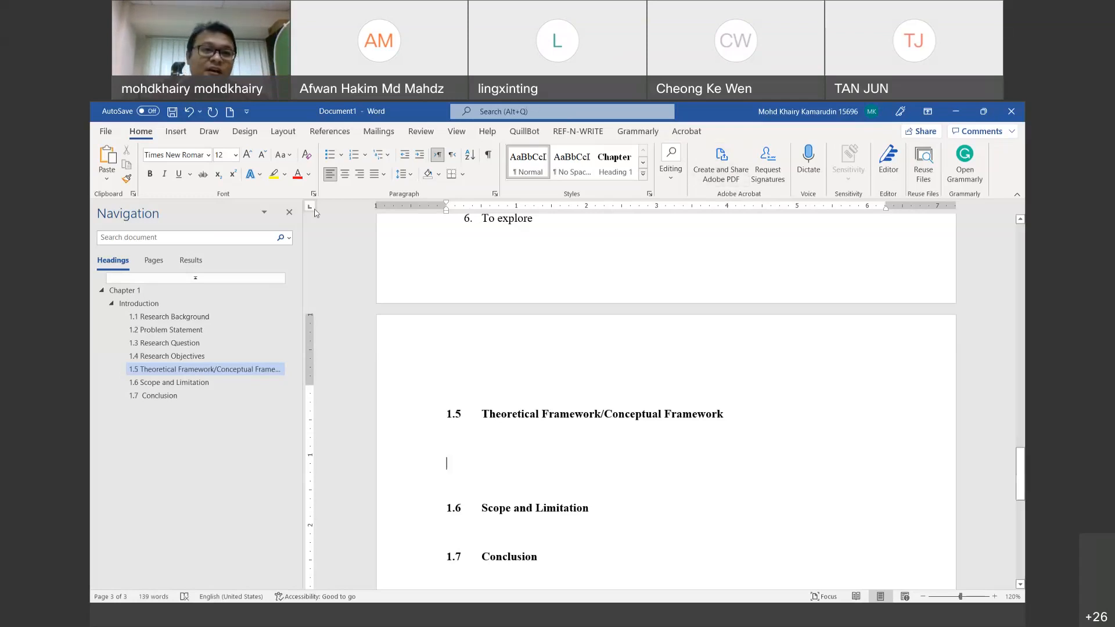
Step: Open SmartArt from the Insert tab and browse the Choose a SmartArt Graphic layouts
{"action": "left_click", "coordinate": [177, 133]}
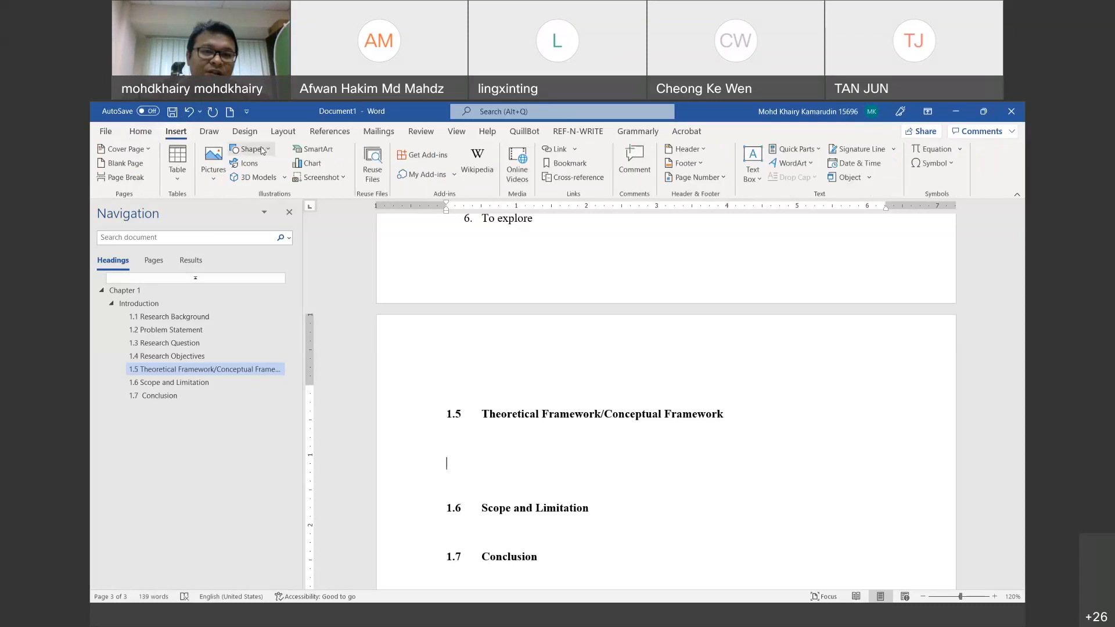
{"action": "left_click", "coordinate": [313, 149]}
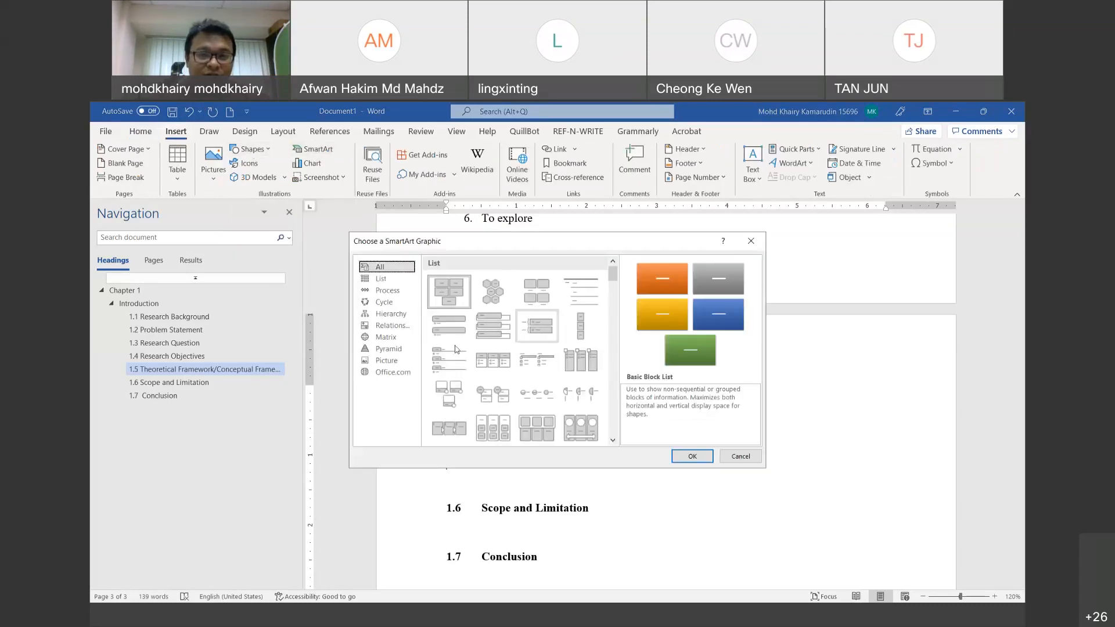
{"action": "scroll", "coordinate": [510, 366], "scroll_direction": "down", "scroll_amount": 2}
{"action": "scroll", "coordinate": [509, 366], "scroll_direction": "down", "scroll_amount": 3}
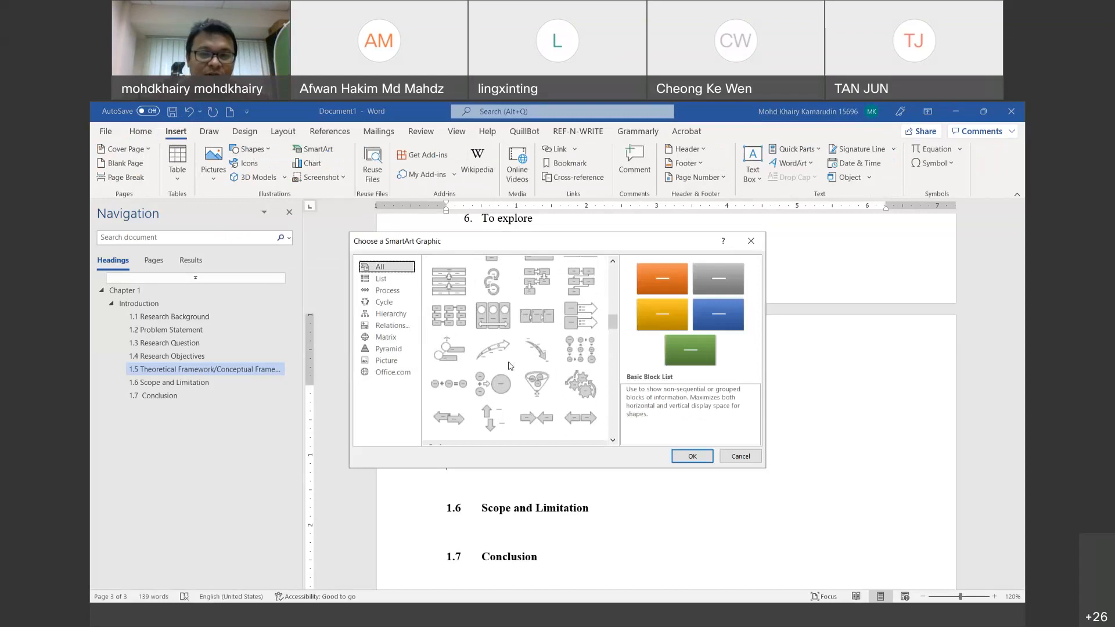
{"action": "scroll", "coordinate": [509, 365], "scroll_direction": "down", "scroll_amount": 3}
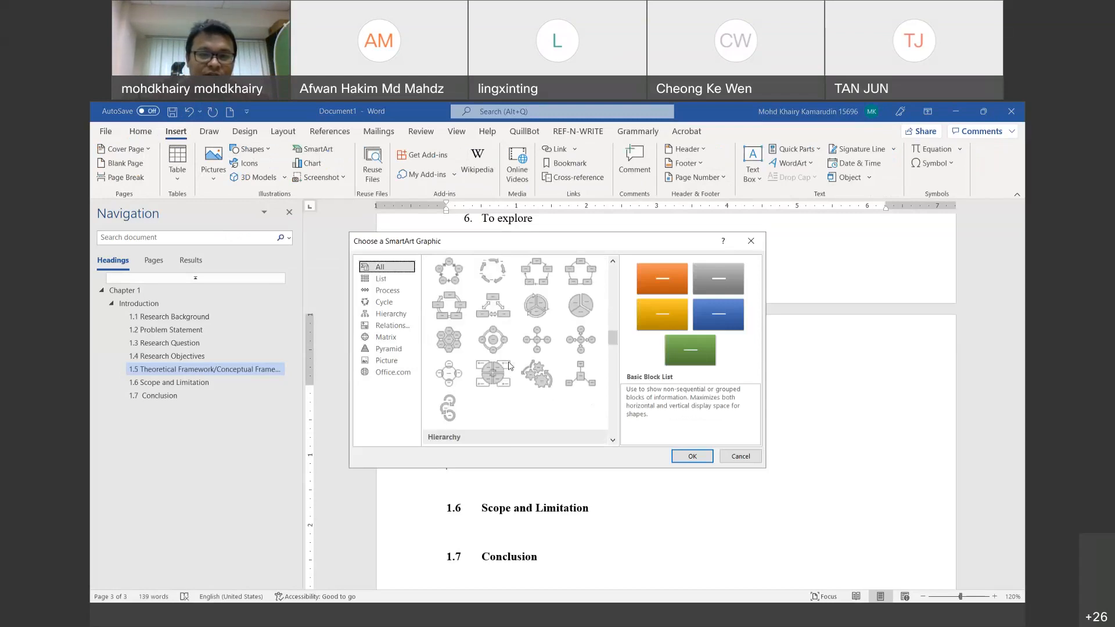
{"action": "scroll", "coordinate": [509, 365], "scroll_direction": "down", "scroll_amount": 6}
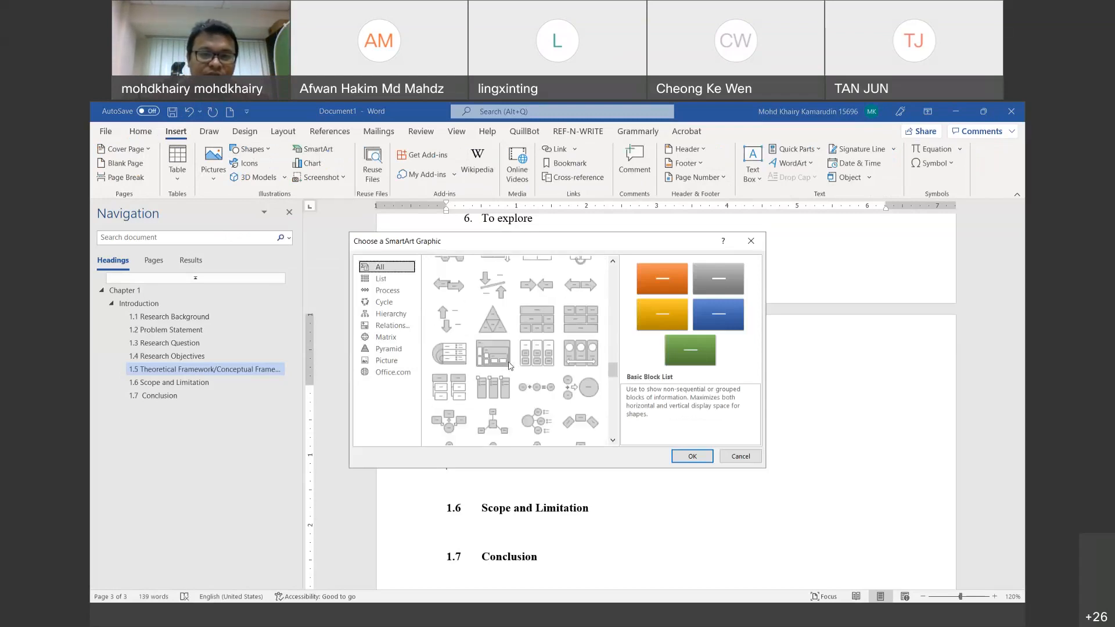
{"action": "scroll", "coordinate": [509, 365], "scroll_direction": "down", "scroll_amount": 3}
{"action": "scroll", "coordinate": [509, 366], "scroll_direction": "down", "scroll_amount": 6}
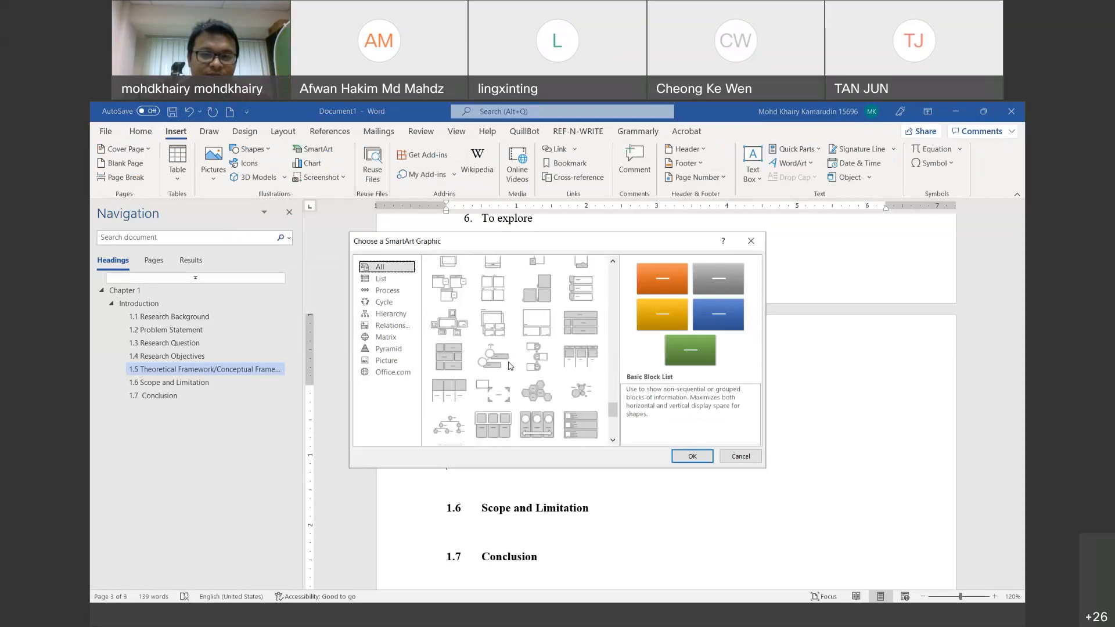
{"action": "scroll", "coordinate": [509, 366], "scroll_direction": "up", "scroll_amount": 15}
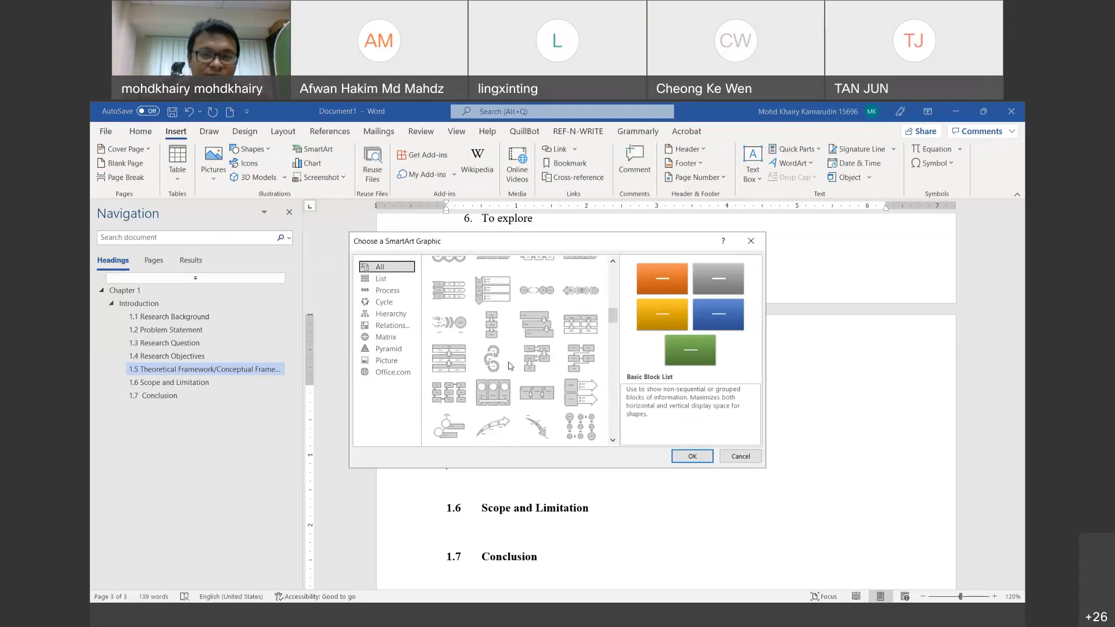
{"action": "scroll", "coordinate": [509, 366], "scroll_direction": "up", "scroll_amount": 1}
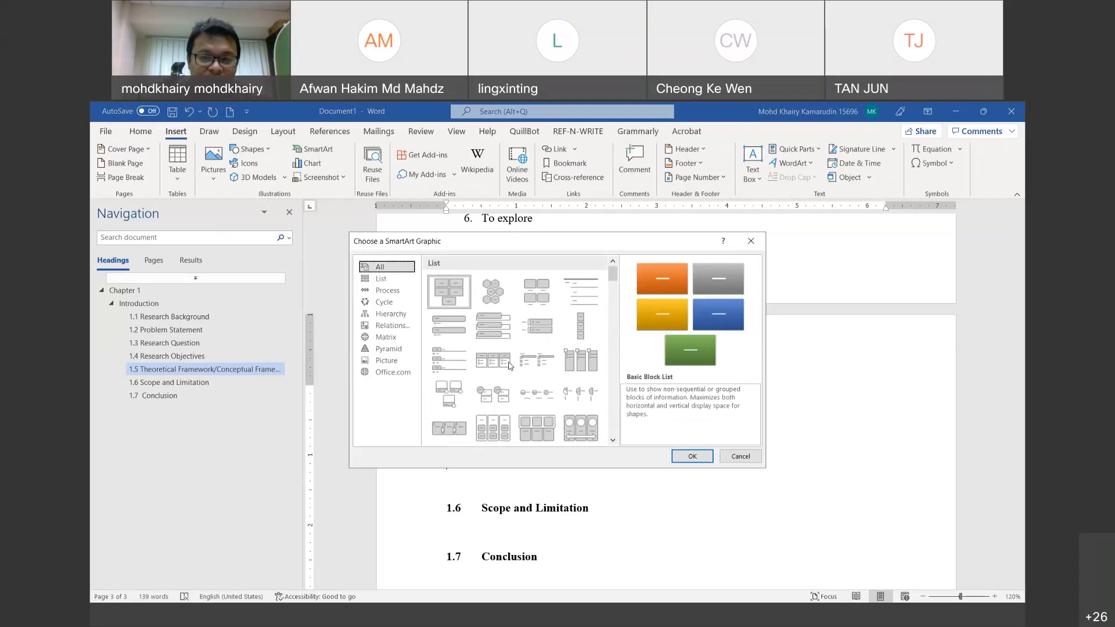
{"action": "scroll", "coordinate": [510, 366], "scroll_direction": "down", "scroll_amount": 4}
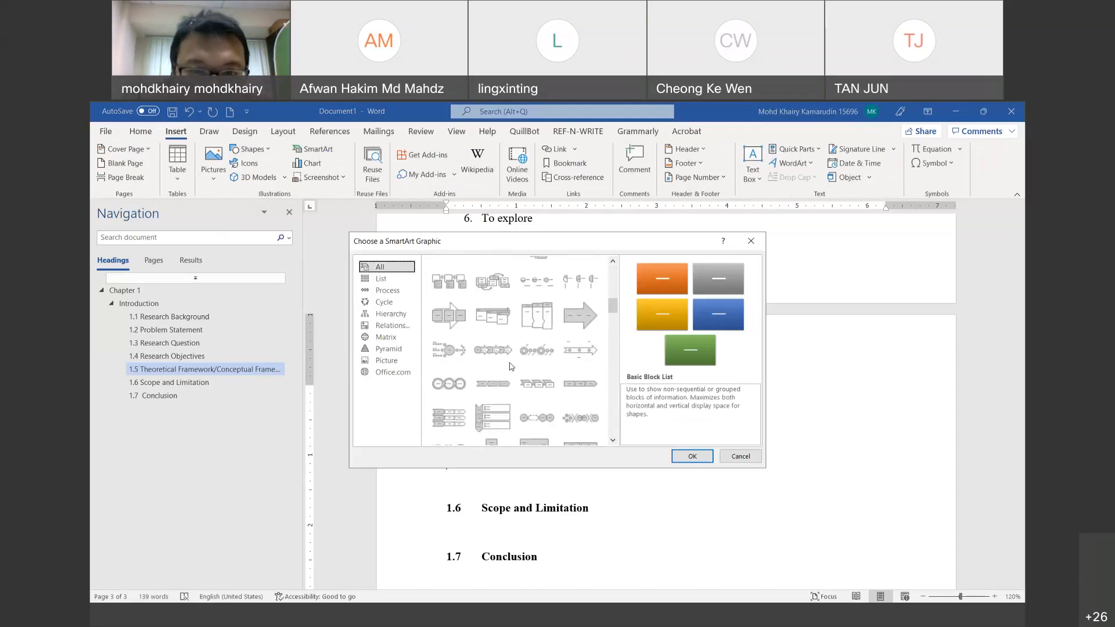
{"action": "scroll", "coordinate": [510, 366], "scroll_direction": "down", "scroll_amount": 5}
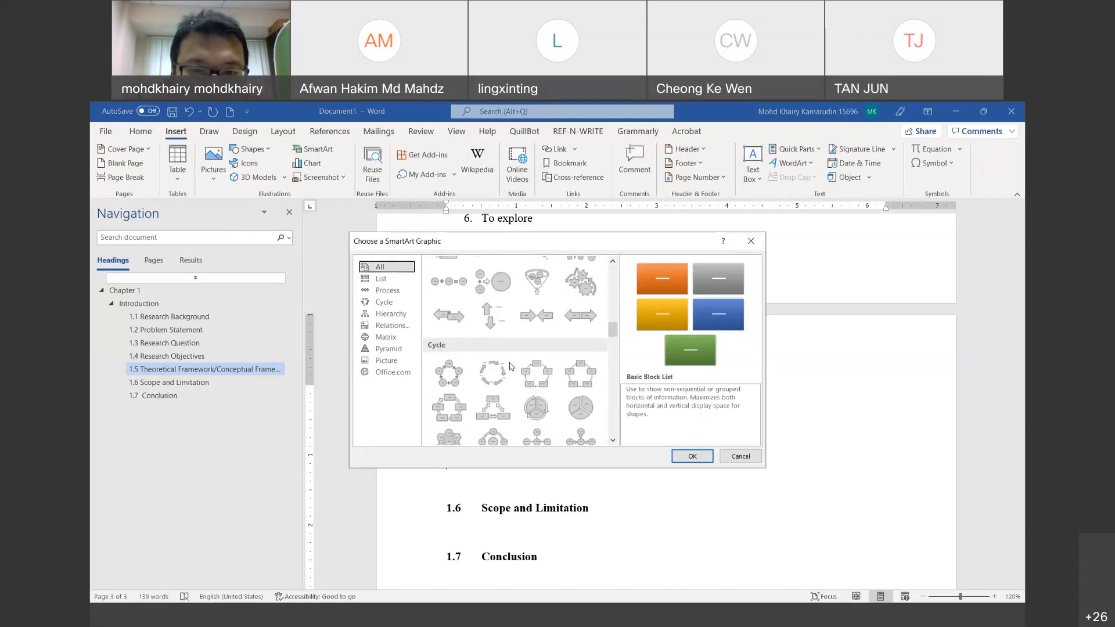
{"action": "scroll", "coordinate": [511, 366], "scroll_direction": "down", "scroll_amount": 6}
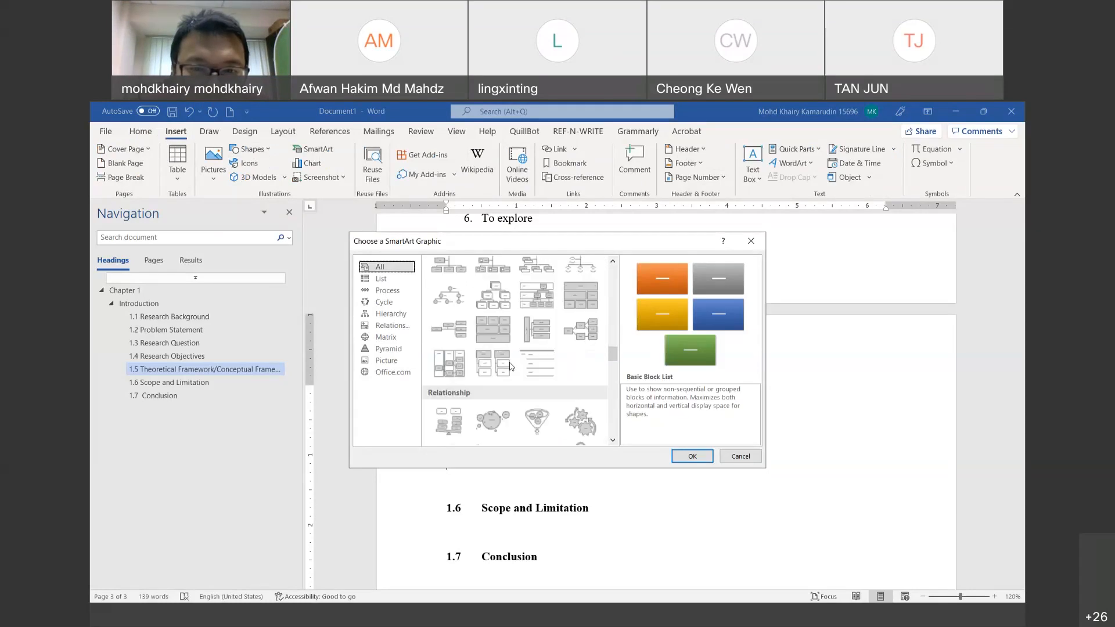
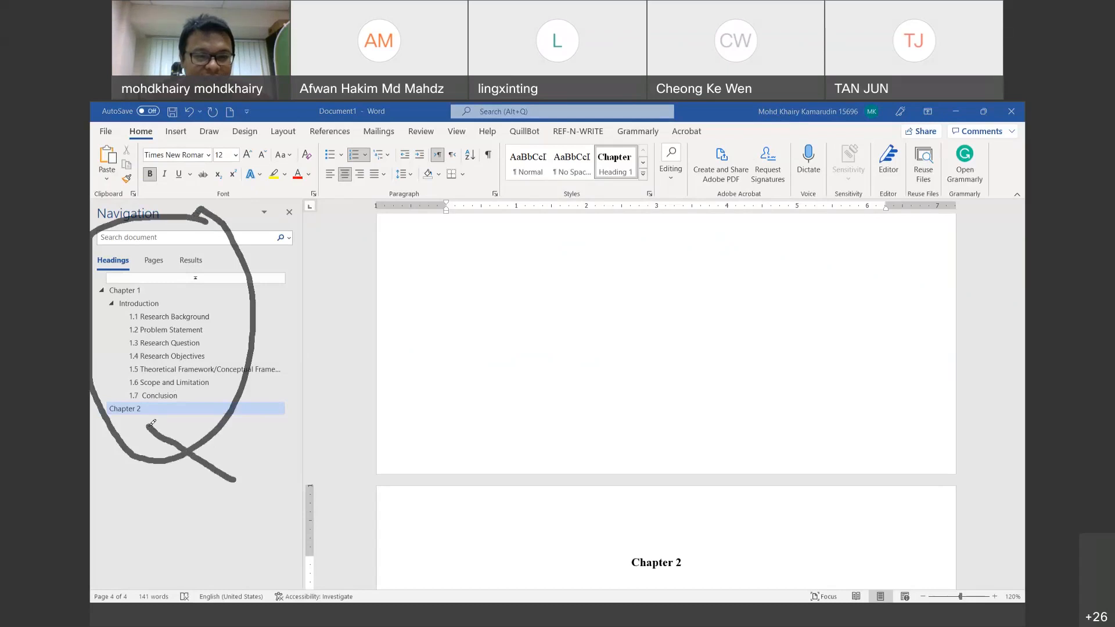
Step: Try deleting the Chapter 2 heading text, then restore it with Undo
{"action": "mouse_move", "coordinate": [672, 532]}
{"action": "left_mouse_down"}
{"action": "mouse_move", "coordinate": [722, 575]}
{"action": "mouse_move", "coordinate": [689, 538]}
{"action": "left_mouse_up"}
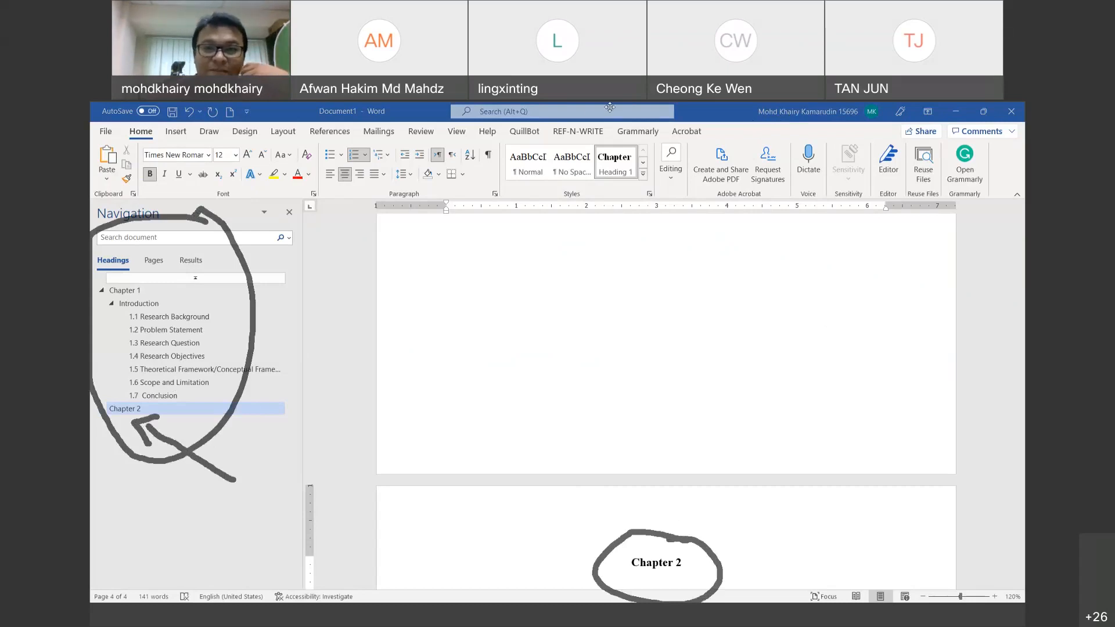
{"action": "left_click", "coordinate": [777, 118]}
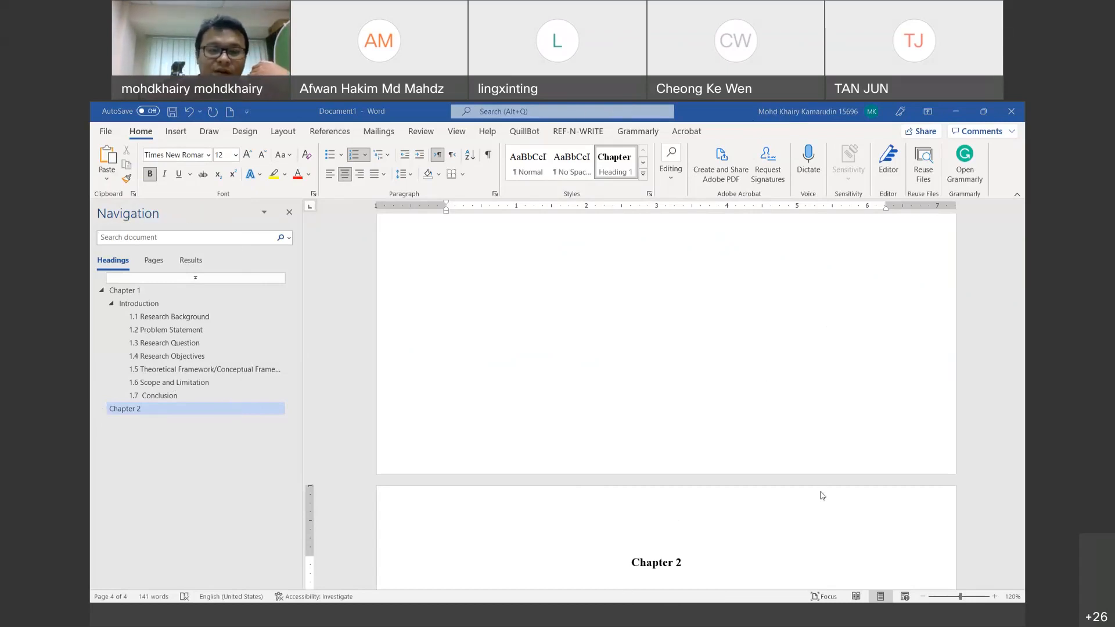
{"action": "left_click", "coordinate": [738, 562]}
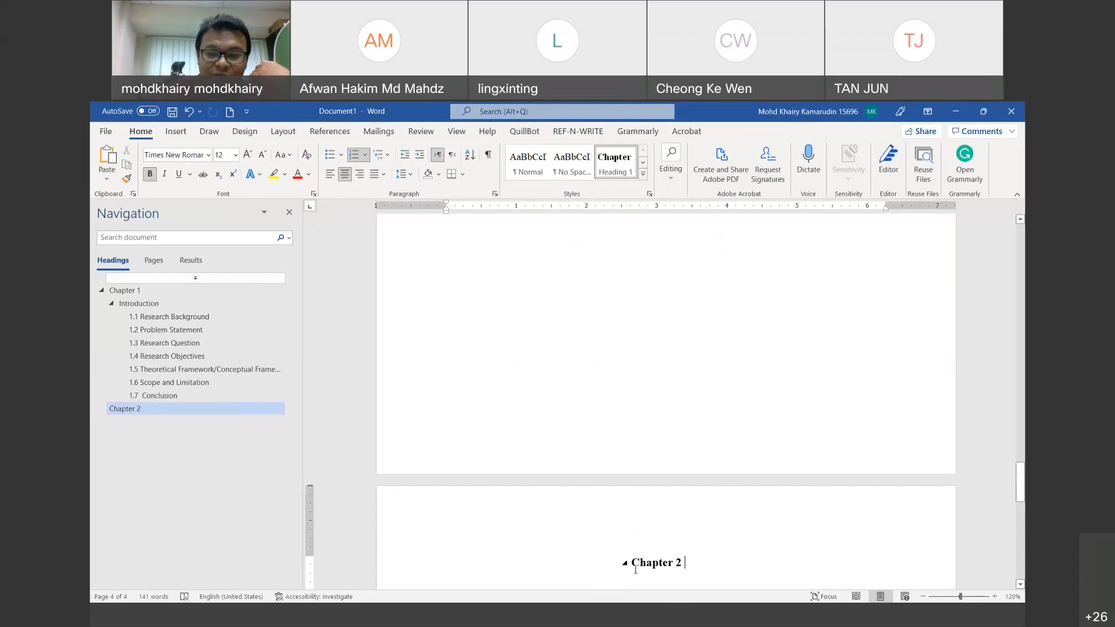
{"action": "key", "text": "BackSpace"}
{"action": "key", "text": "BackSpace"}
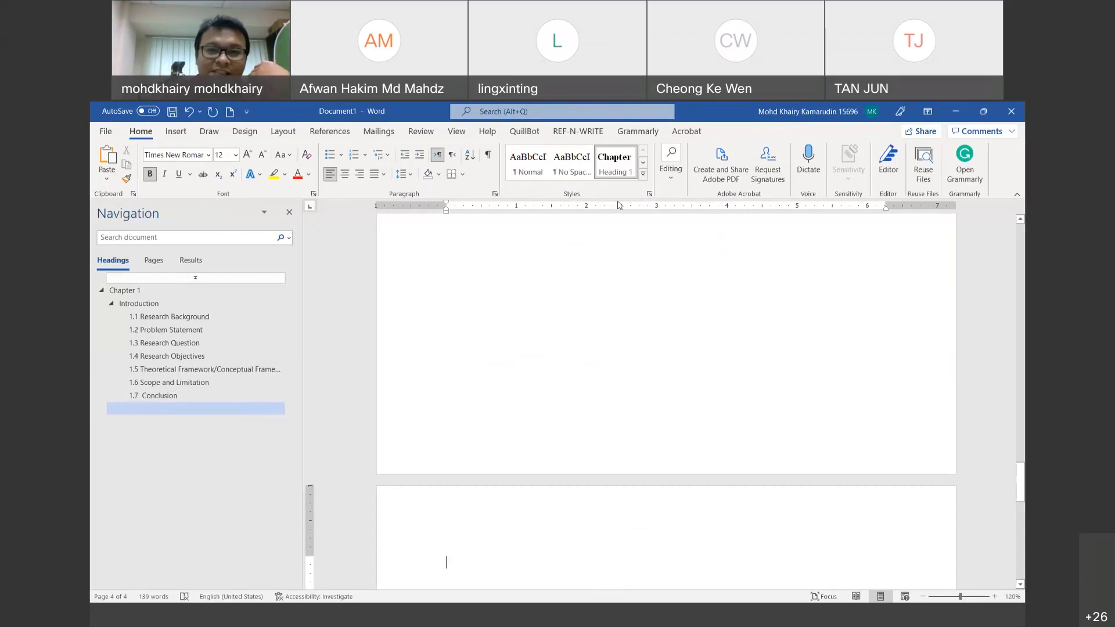
{"action": "left_click", "coordinate": [626, 168]}
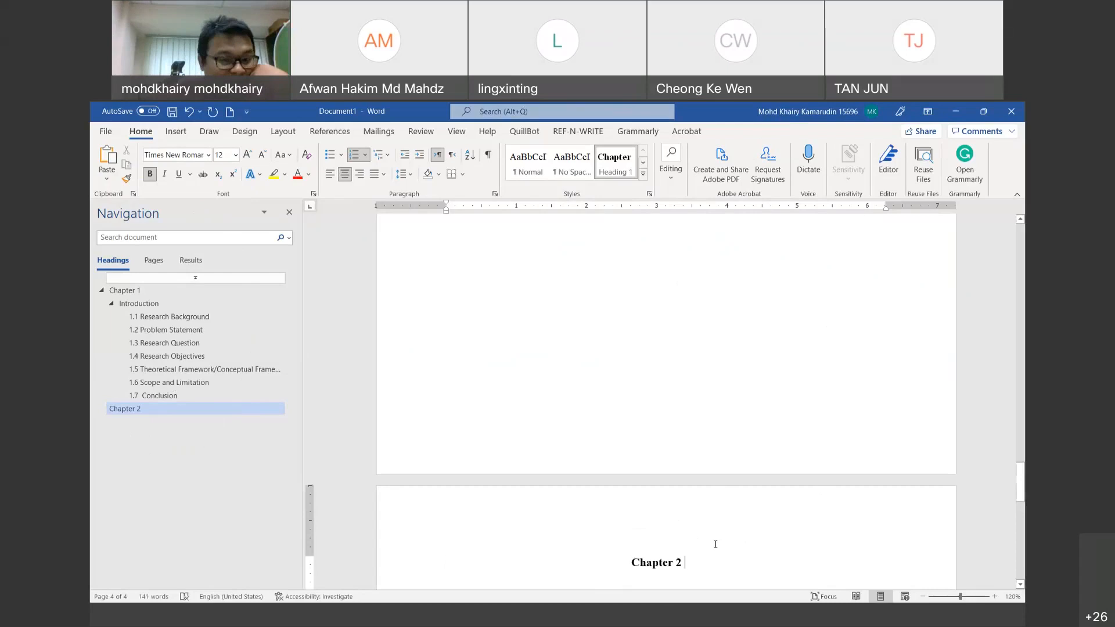
{"action": "key", "text": "BackSpace"}
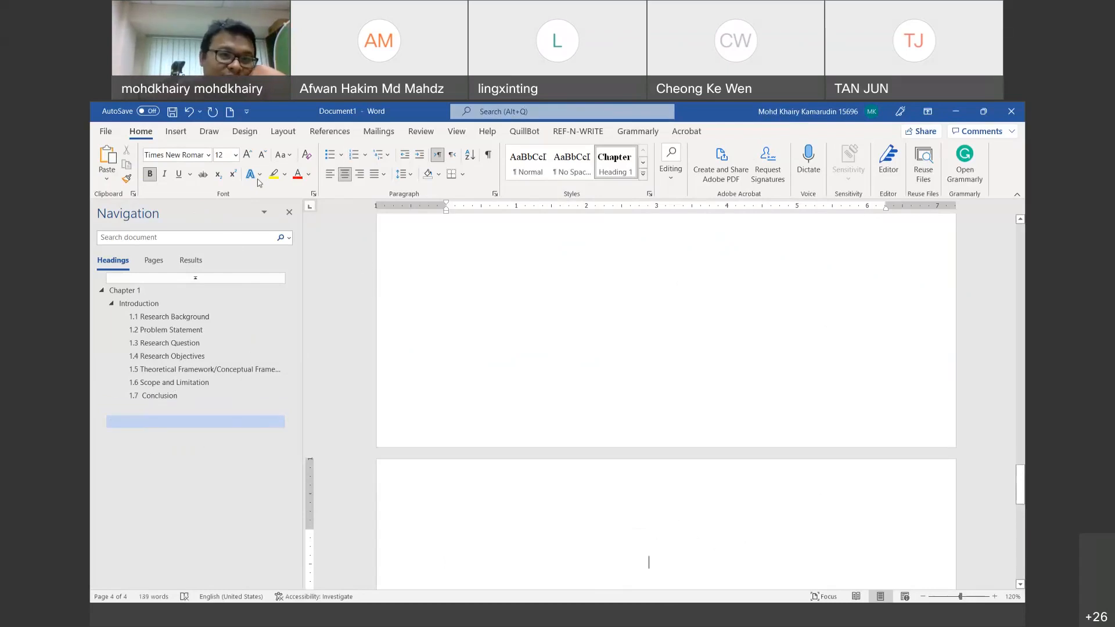
{"action": "left_click", "coordinate": [189, 112]}
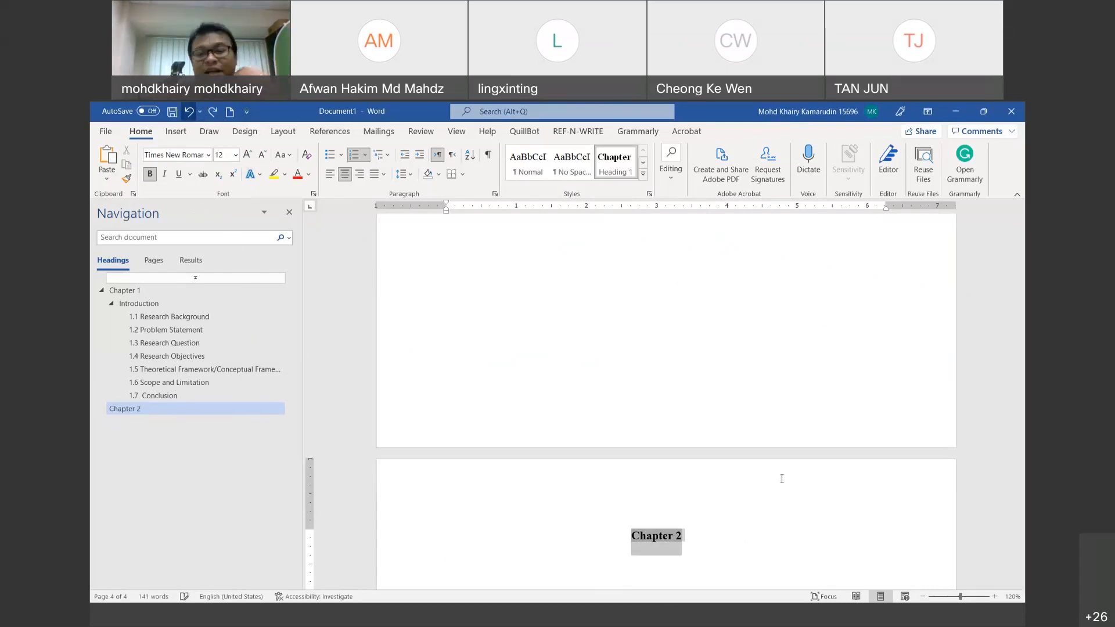
Step: Replace the auto-numbered Chapter 3 line with a plain empty line under Chapter 2
{"action": "left_click", "coordinate": [736, 532]}
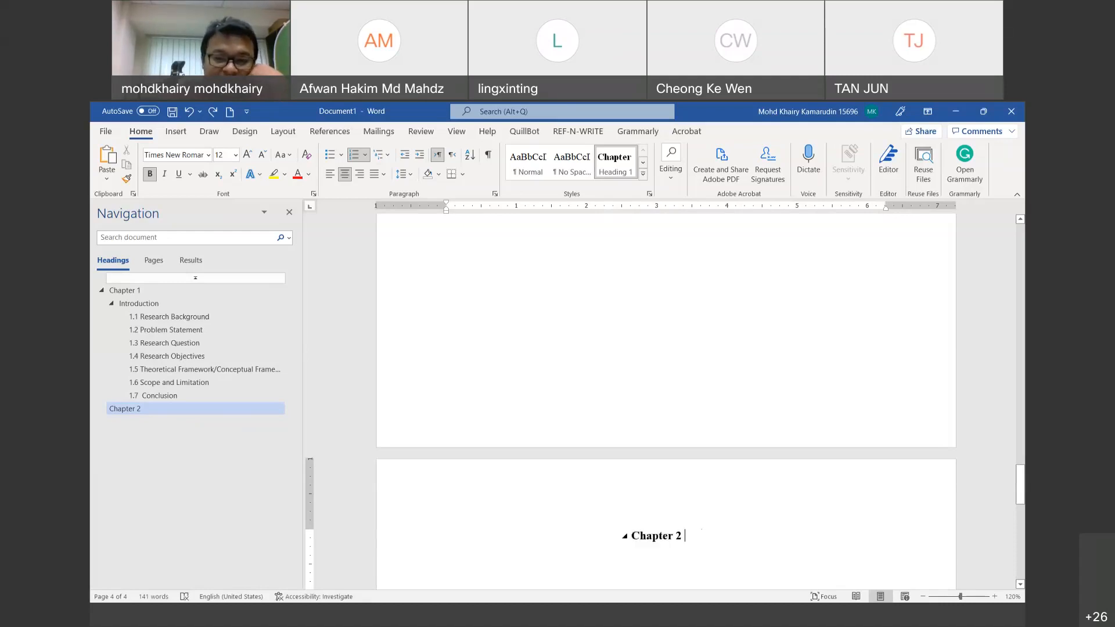
{"action": "key", "text": "Return"}
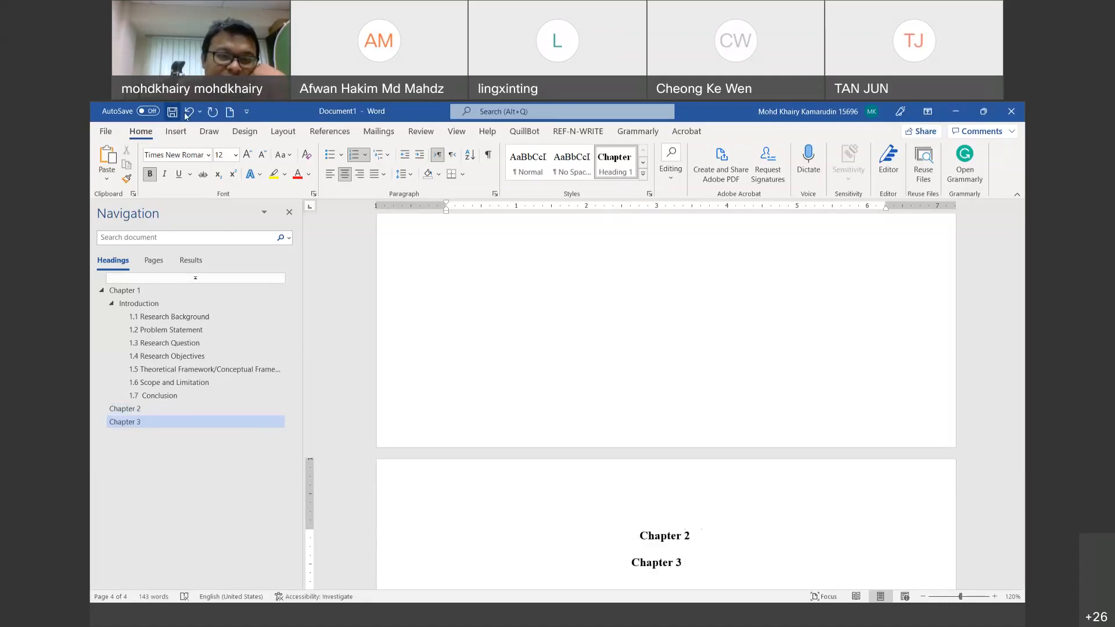
{"action": "left_click", "coordinate": [187, 113]}
{"action": "left_click", "coordinate": [187, 112]}
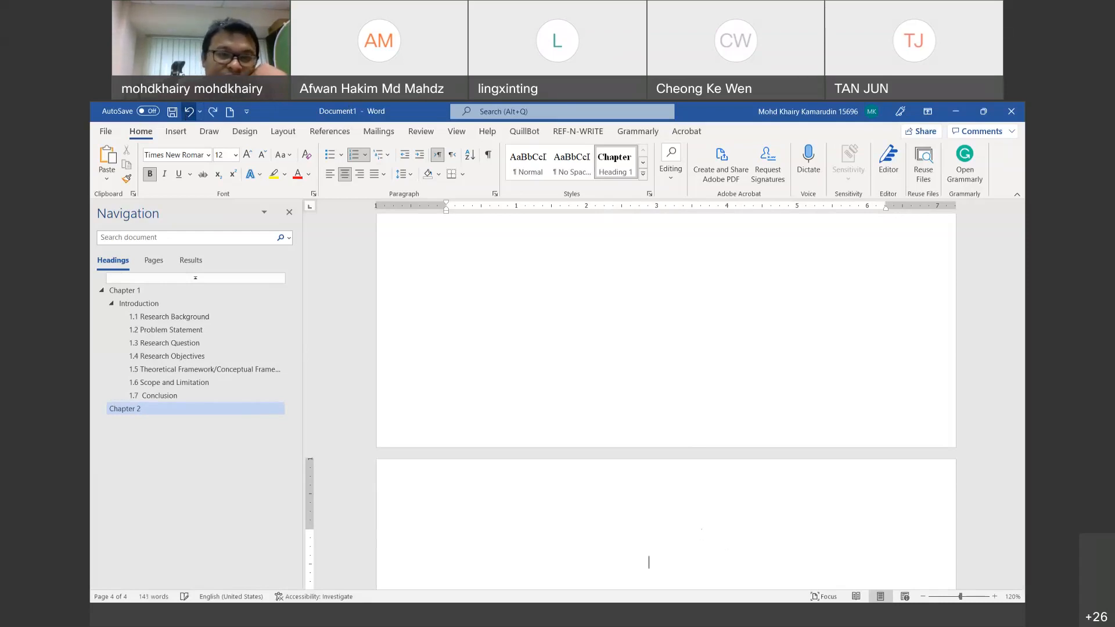
{"action": "left_click", "coordinate": [187, 114]}
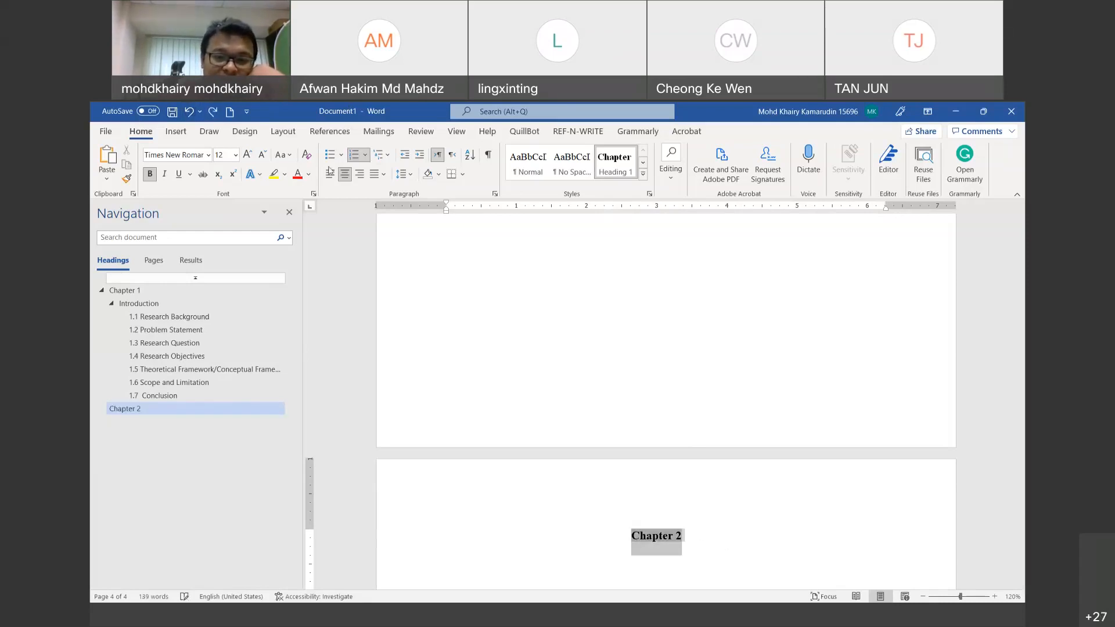
{"action": "key", "text": "ctrl+y"}
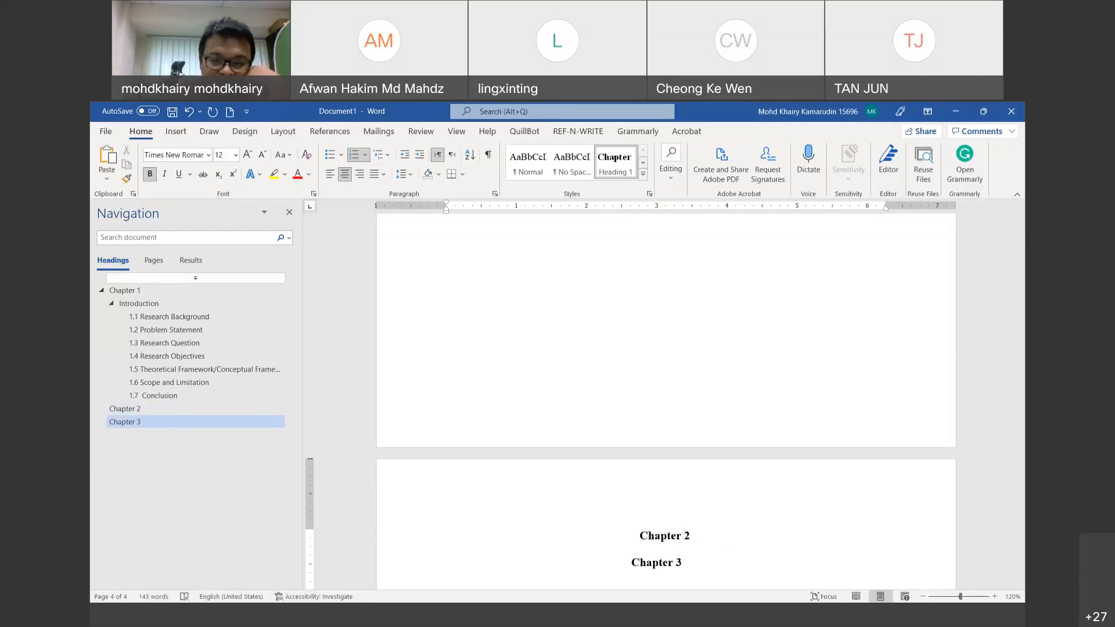
{"action": "key", "text": "ctrl+z"}
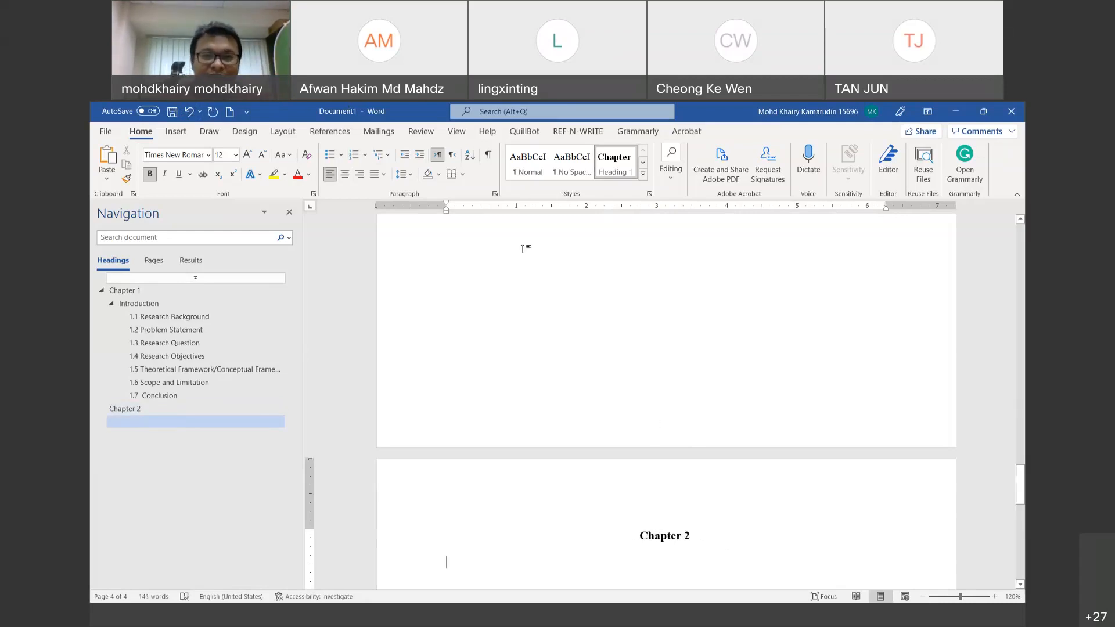
{"action": "key", "text": "Return"}
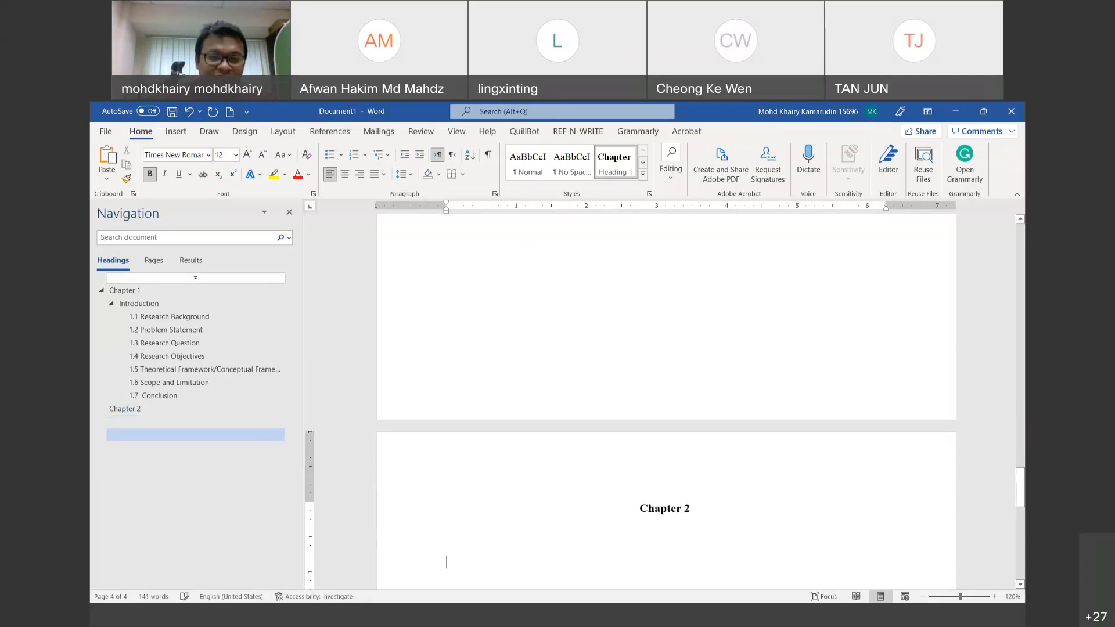
{"action": "key", "text": "BackSpace"}
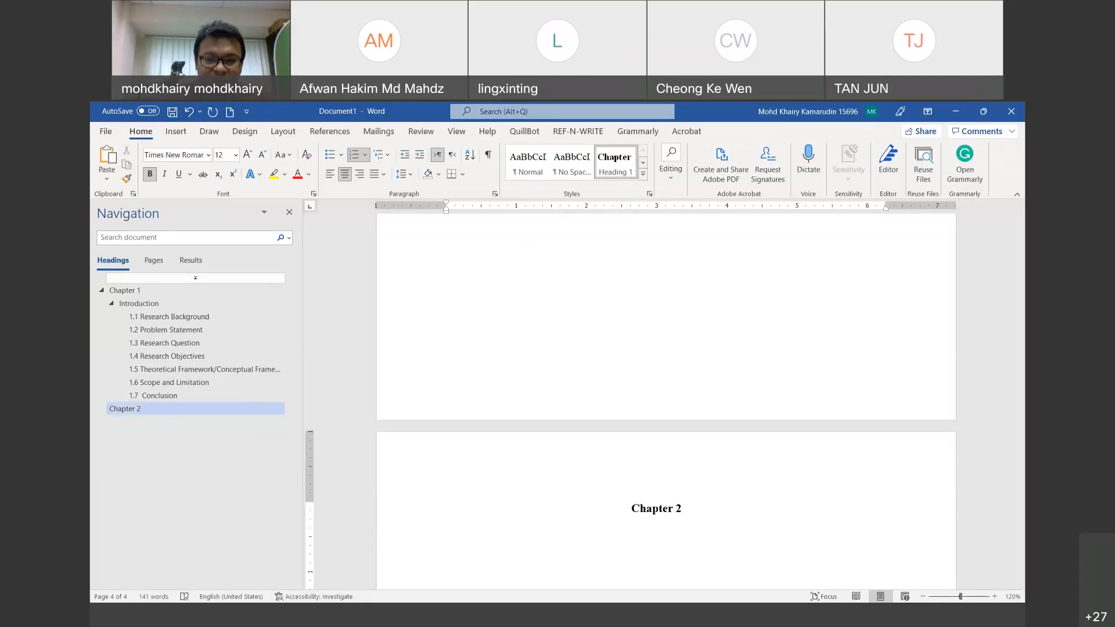
{"action": "key", "text": "shift+Home"}
{"action": "scroll", "coordinate": [666, 401], "scroll_direction": "up", "scroll_amount": 8}
{"action": "scroll", "coordinate": [667, 401], "scroll_direction": "down", "scroll_amount": 7}
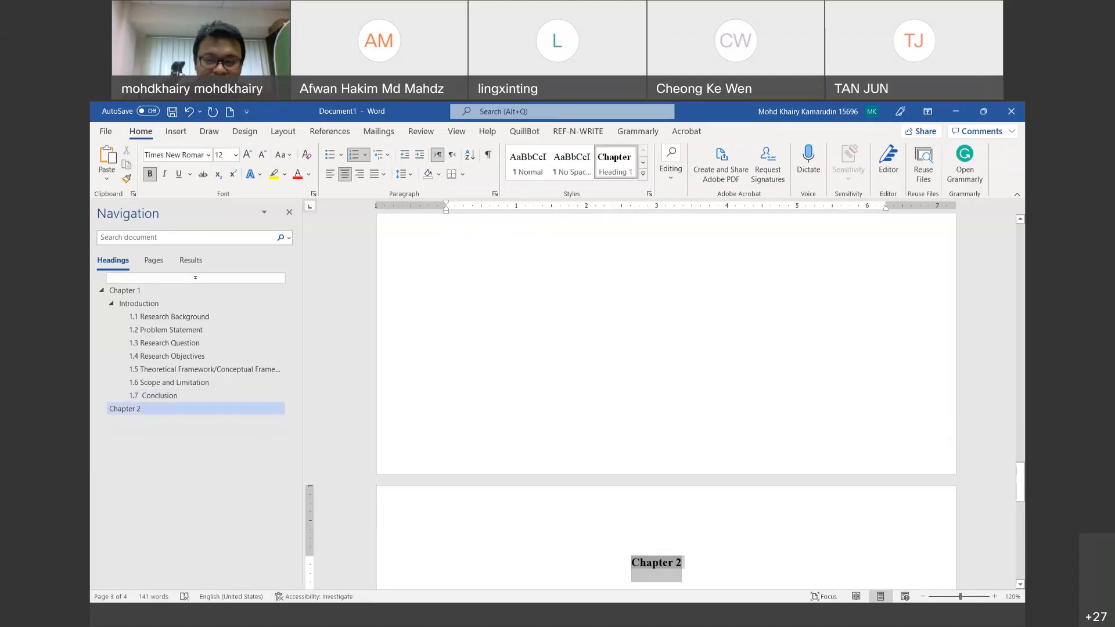
{"action": "scroll", "coordinate": [677, 393], "scroll_direction": "down", "scroll_amount": 3}
{"action": "left_click", "coordinate": [703, 452]}
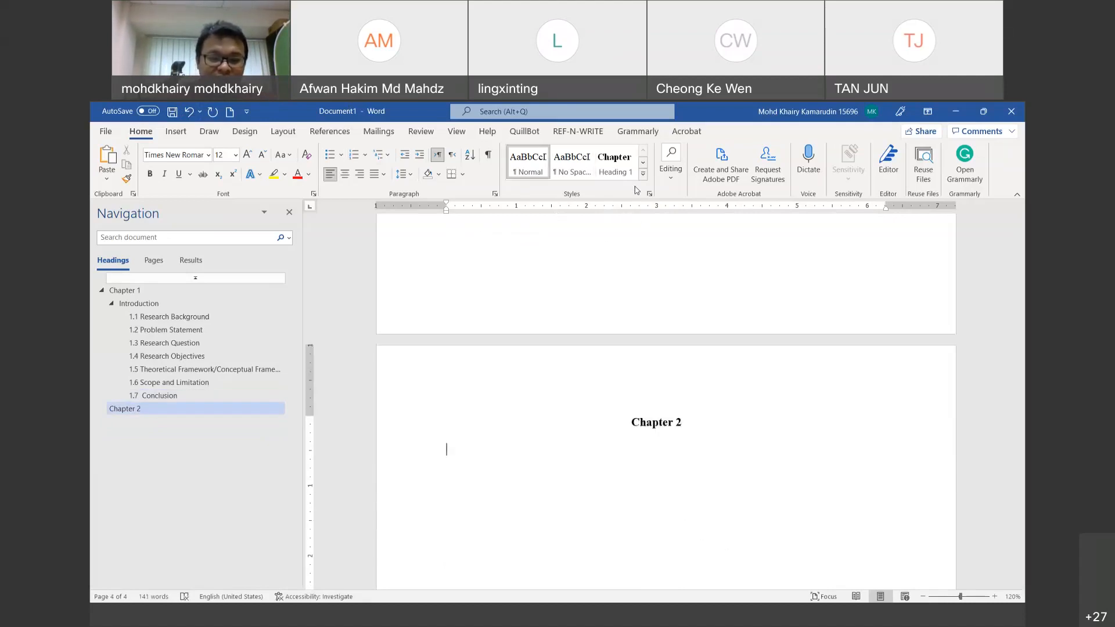
Step: Type 'Literature review' under Chapter 2 and style it Heading 2
{"action": "type", "text": "Lit"}
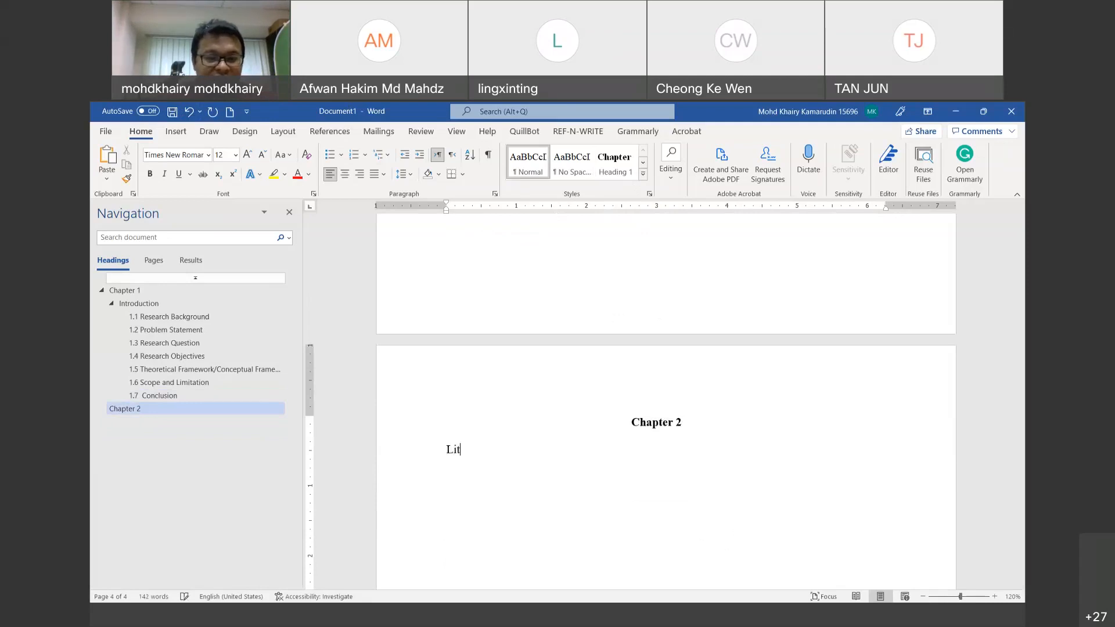
{"action": "type", "text": "erature review"}
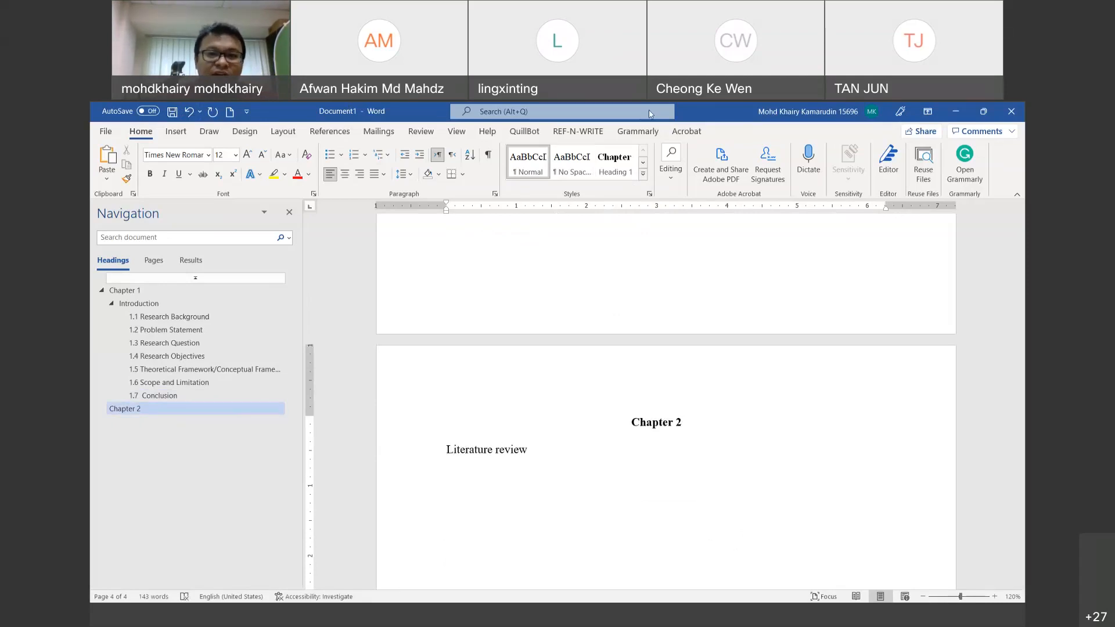
{"action": "left_click", "coordinate": [643, 174]}
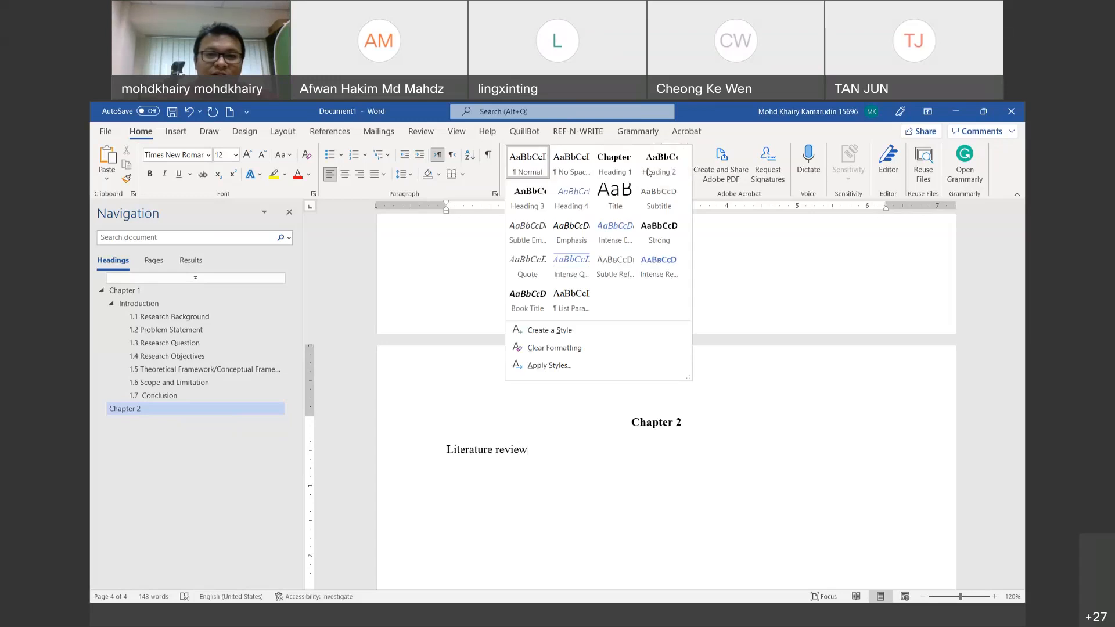
{"action": "left_click", "coordinate": [656, 167]}
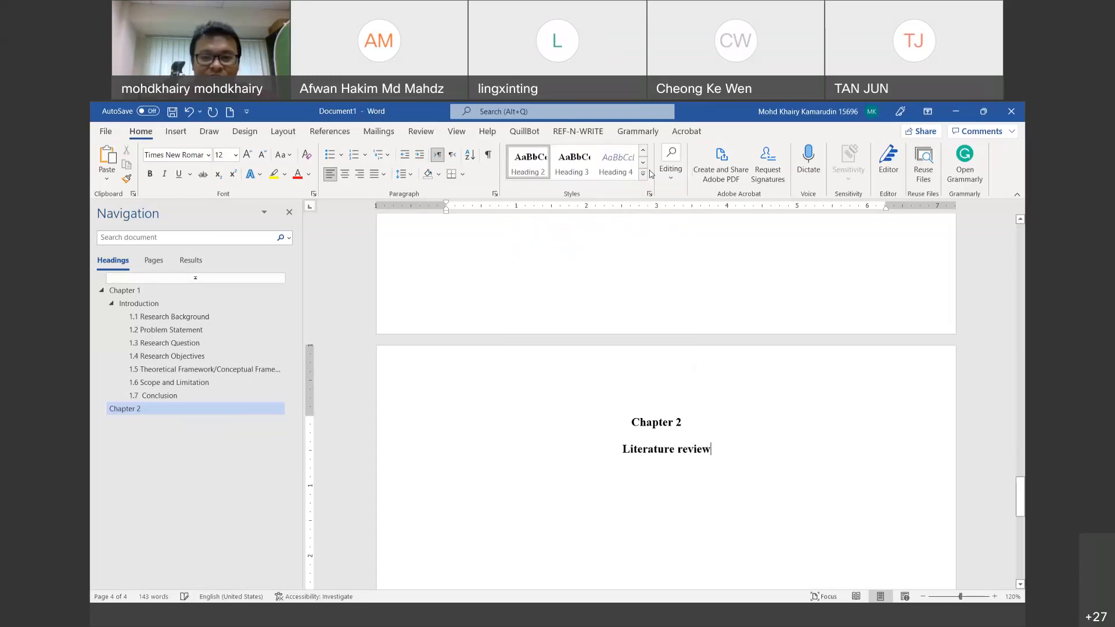
Step: Keep the Chapter 2 line styled as Heading 1 and return to its end
{"action": "triple_click", "coordinate": [651, 416]}
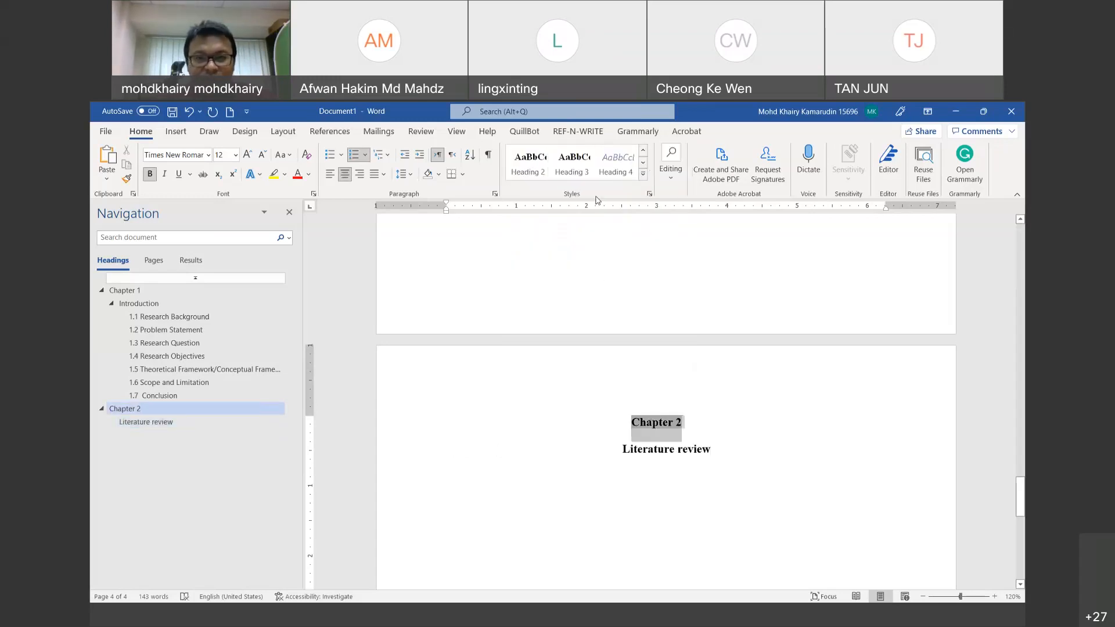
{"action": "left_click", "coordinate": [643, 176]}
{"action": "left_click", "coordinate": [614, 169]}
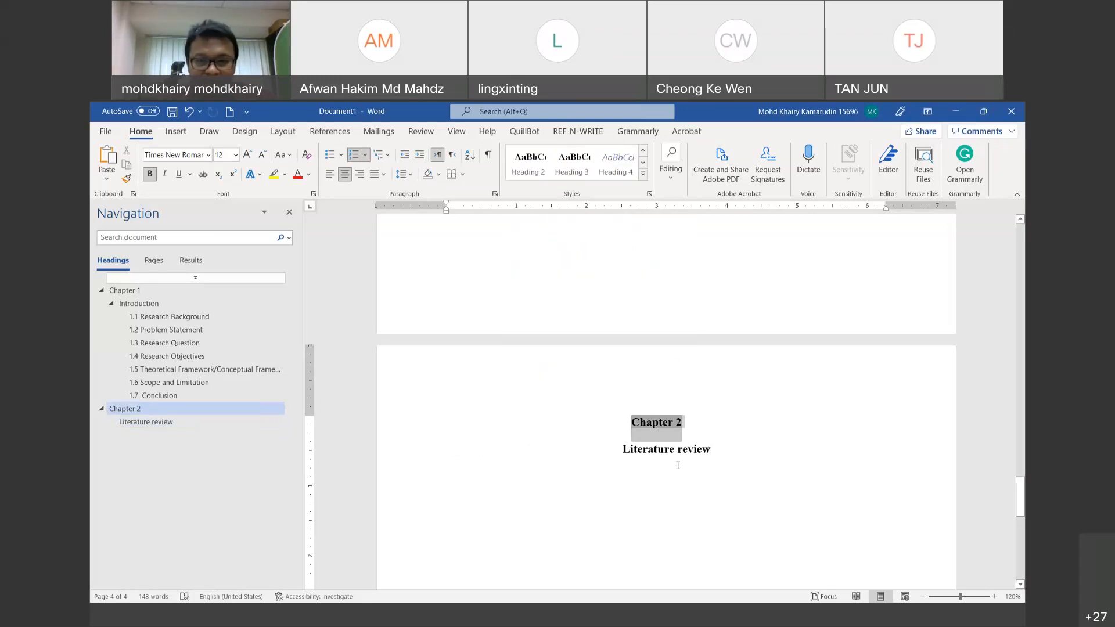
{"action": "left_click", "coordinate": [726, 453]}
{"action": "scroll", "coordinate": [705, 426], "scroll_direction": "up", "scroll_amount": 15}
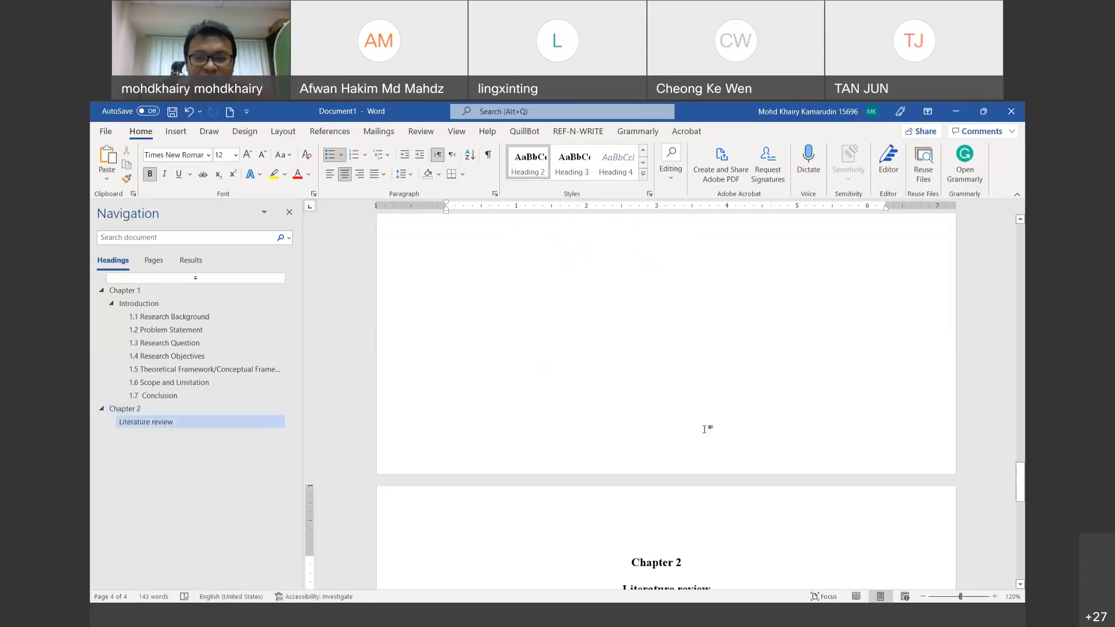
{"action": "scroll", "coordinate": [705, 424], "scroll_direction": "up", "scroll_amount": 15}
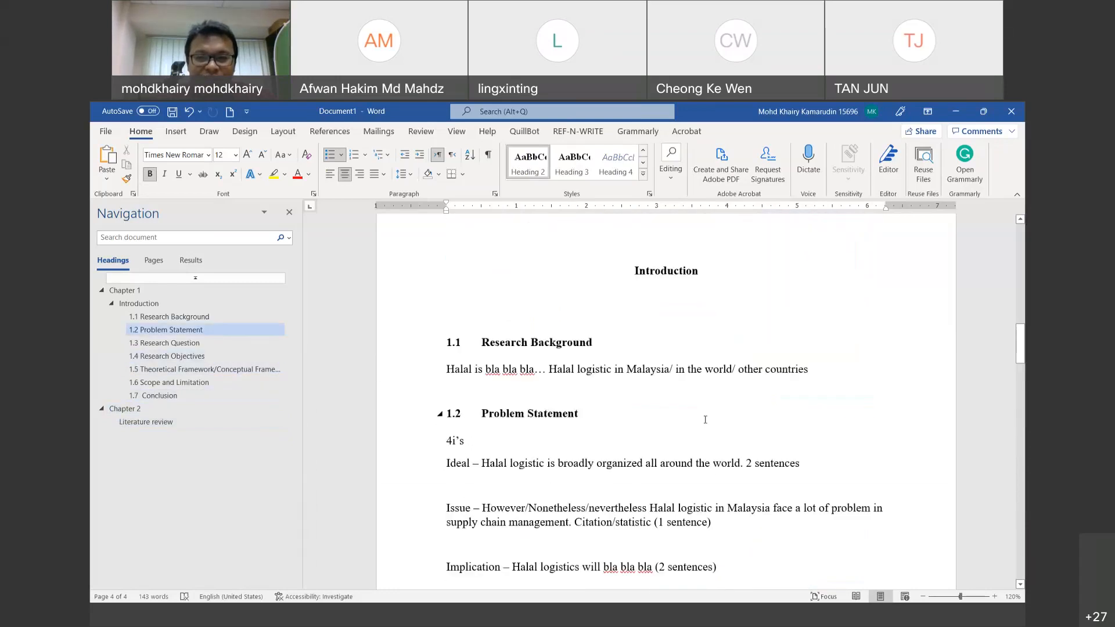
{"action": "scroll", "coordinate": [705, 419], "scroll_direction": "down", "scroll_amount": 20}
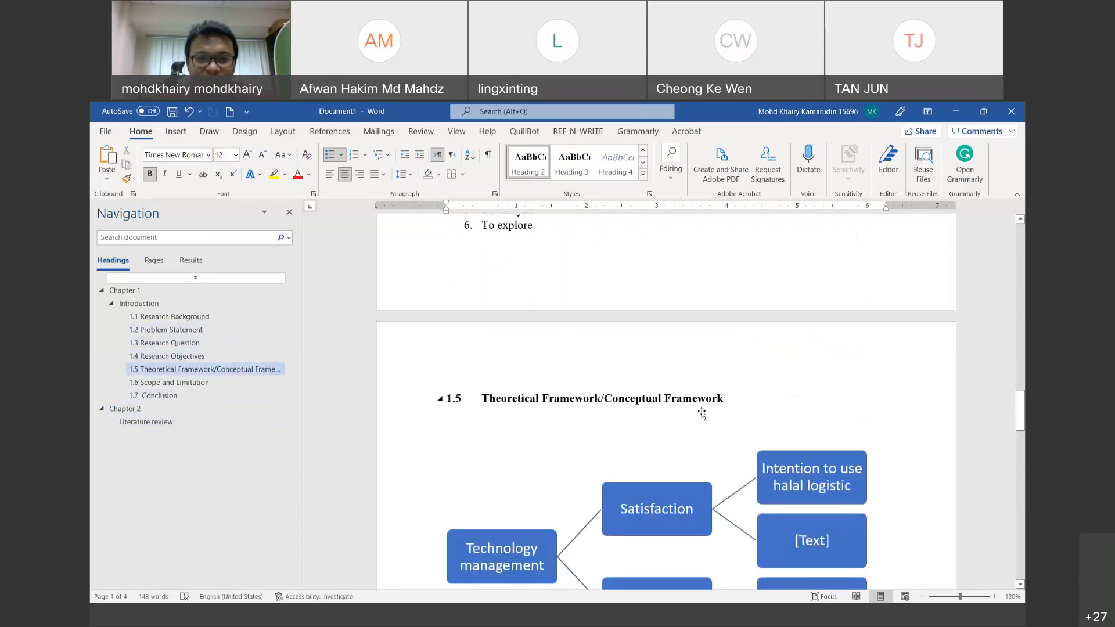
{"action": "scroll", "coordinate": [702, 411], "scroll_direction": "down", "scroll_amount": 10}
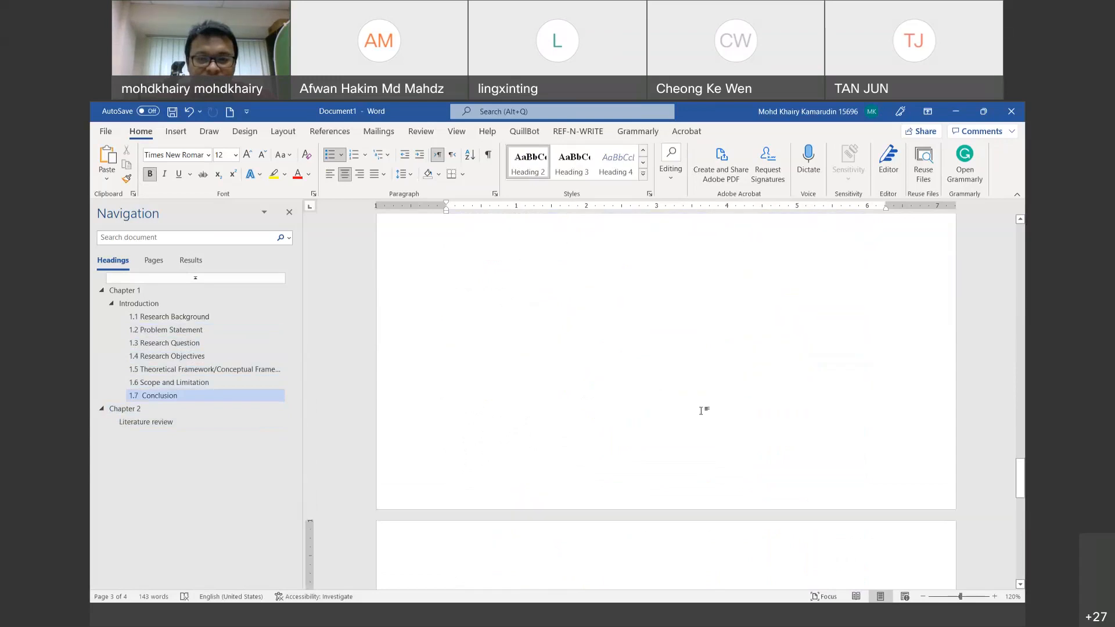
{"action": "triple_click", "coordinate": [663, 402]}
{"action": "left_click", "coordinate": [728, 402]}
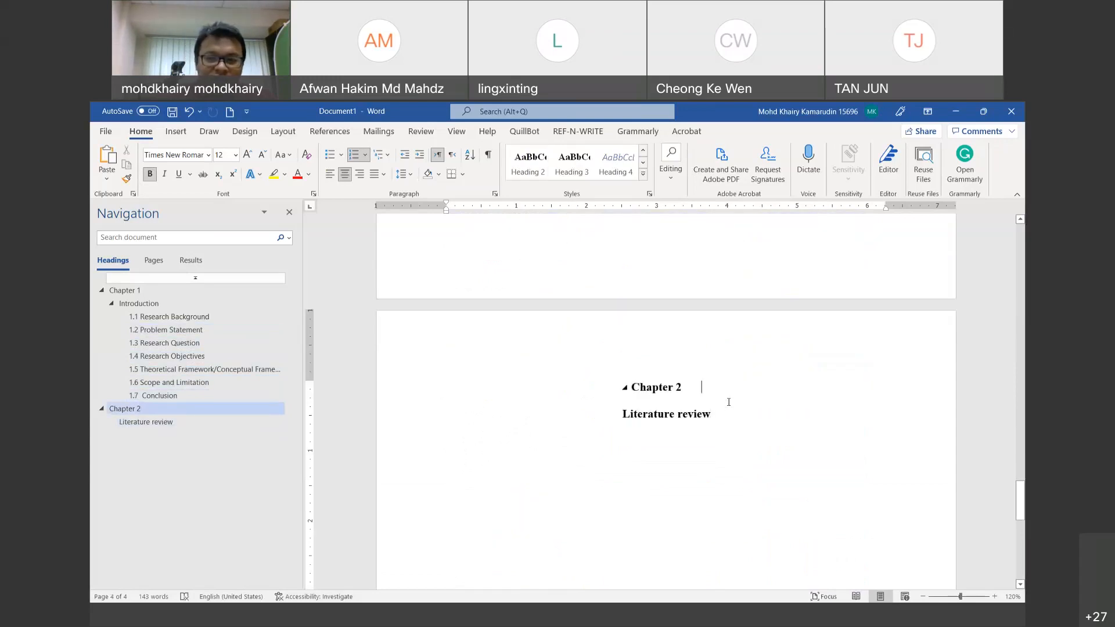
Step: Set the new blank heading line under Chapter 2 to the Normal style
{"action": "key", "text": "Delete"}
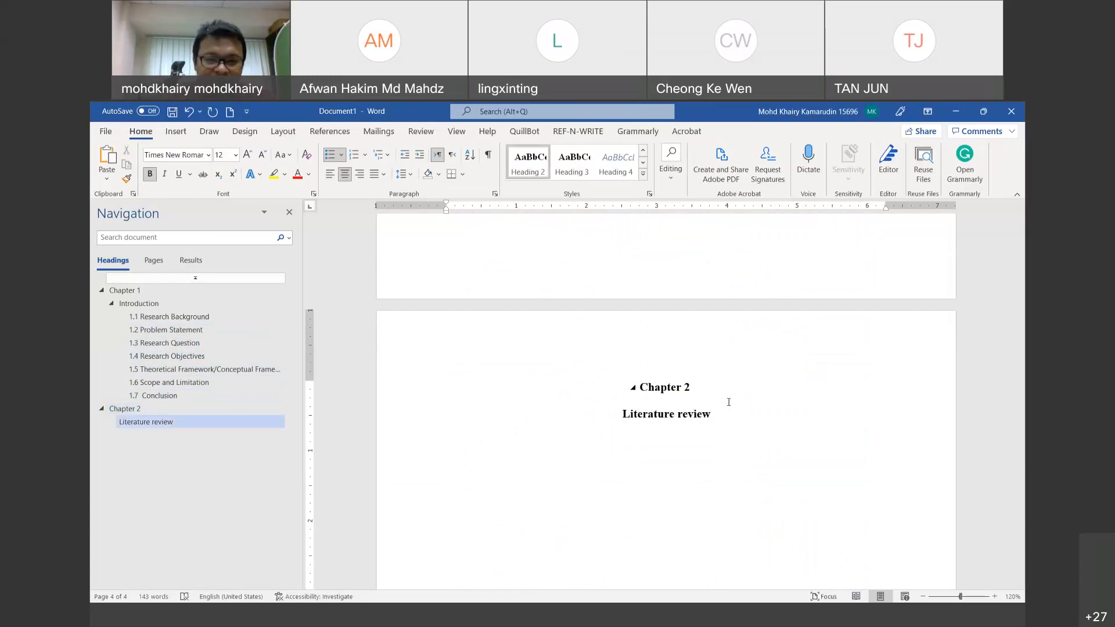
{"action": "key", "text": "Return"}
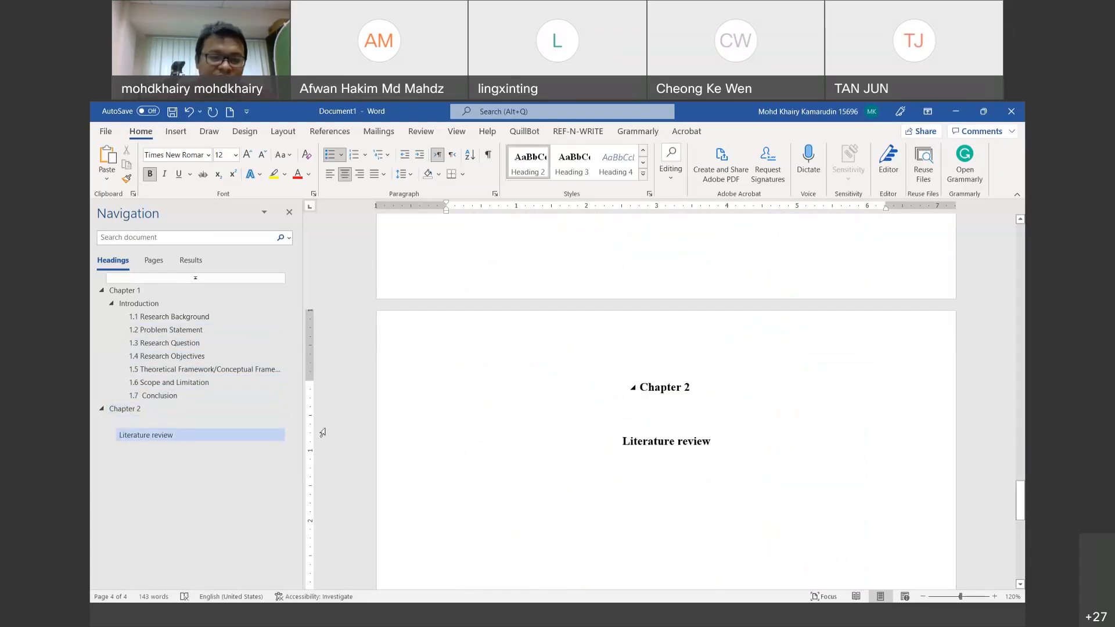
{"action": "left_click", "coordinate": [179, 422]}
{"action": "left_click", "coordinate": [179, 421]}
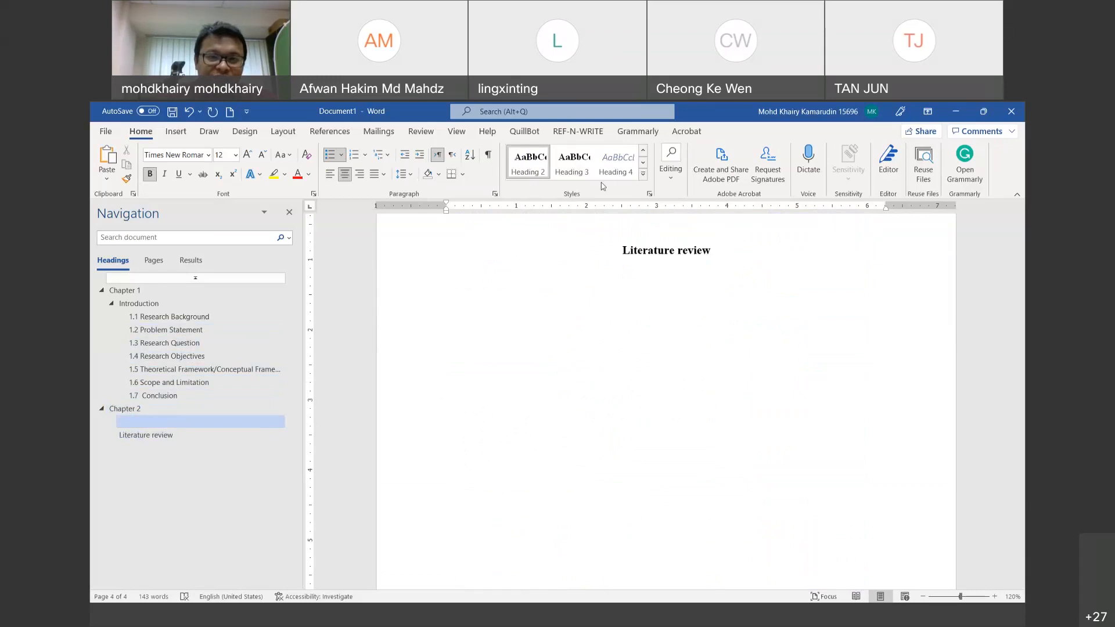
{"action": "left_click", "coordinate": [643, 174]}
{"action": "left_click", "coordinate": [528, 162]}
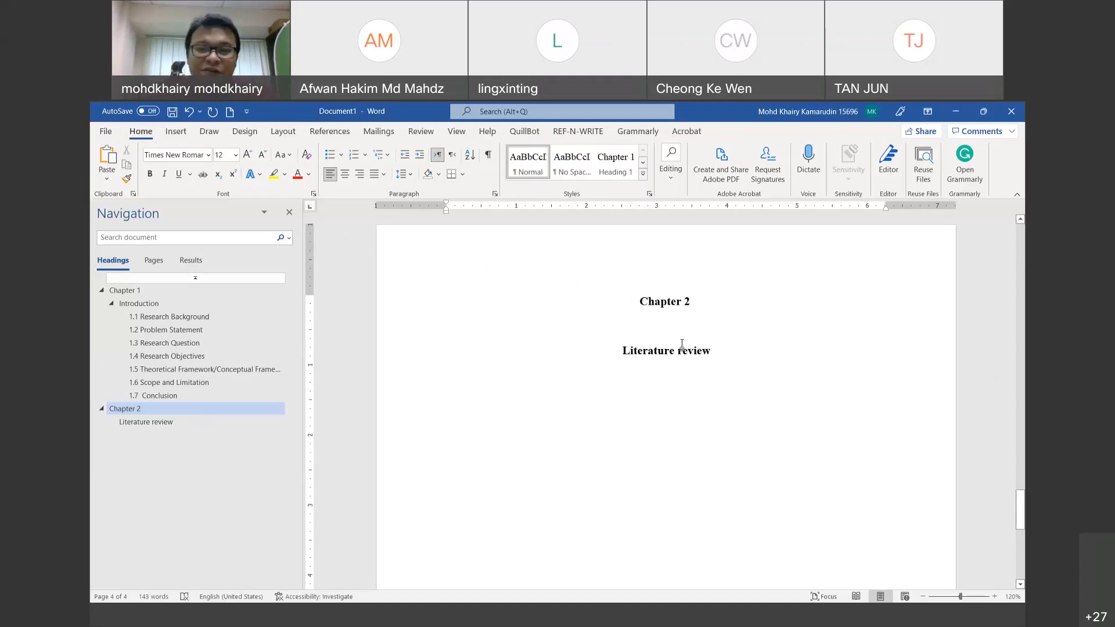
Step: Capitalize the R so the title reads 'Literature Review'
{"action": "left_click", "coordinate": [679, 351]}
{"action": "key", "text": "BackSpace"}
{"action": "type", "text": "R"}
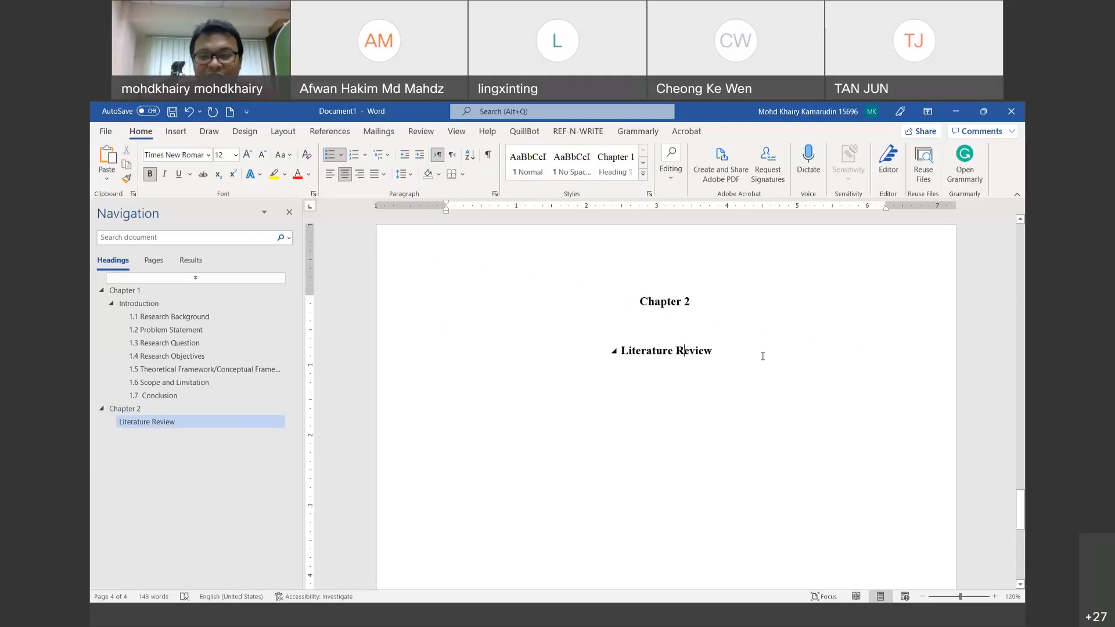
{"action": "left_click", "coordinate": [715, 329]}
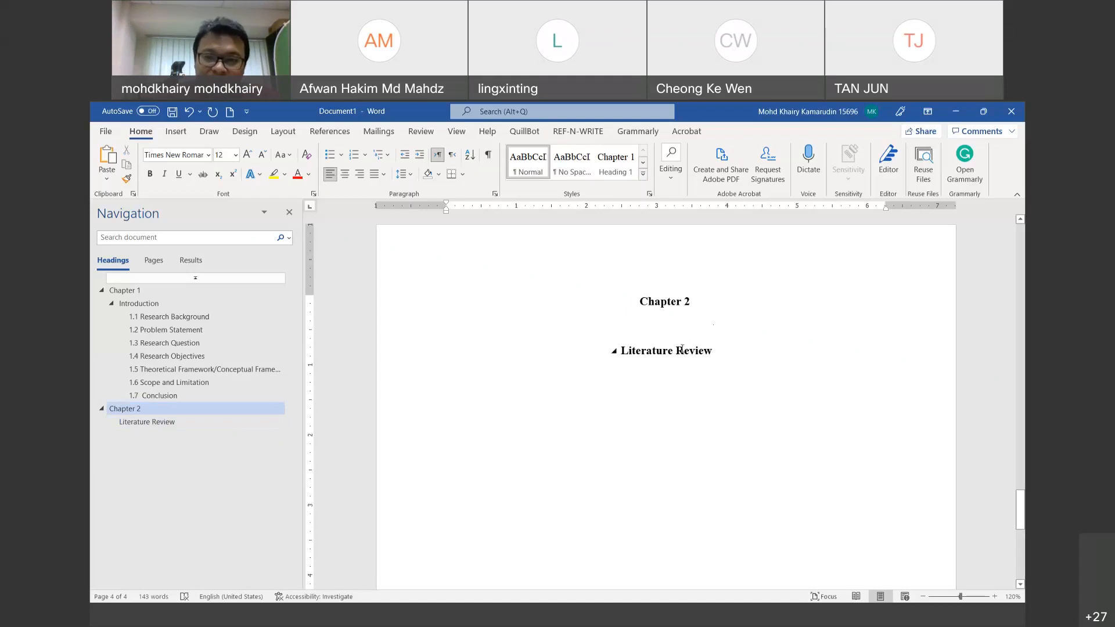
{"action": "left_click_drag", "start_coordinate": [714, 350], "coordinate": [607, 349]}
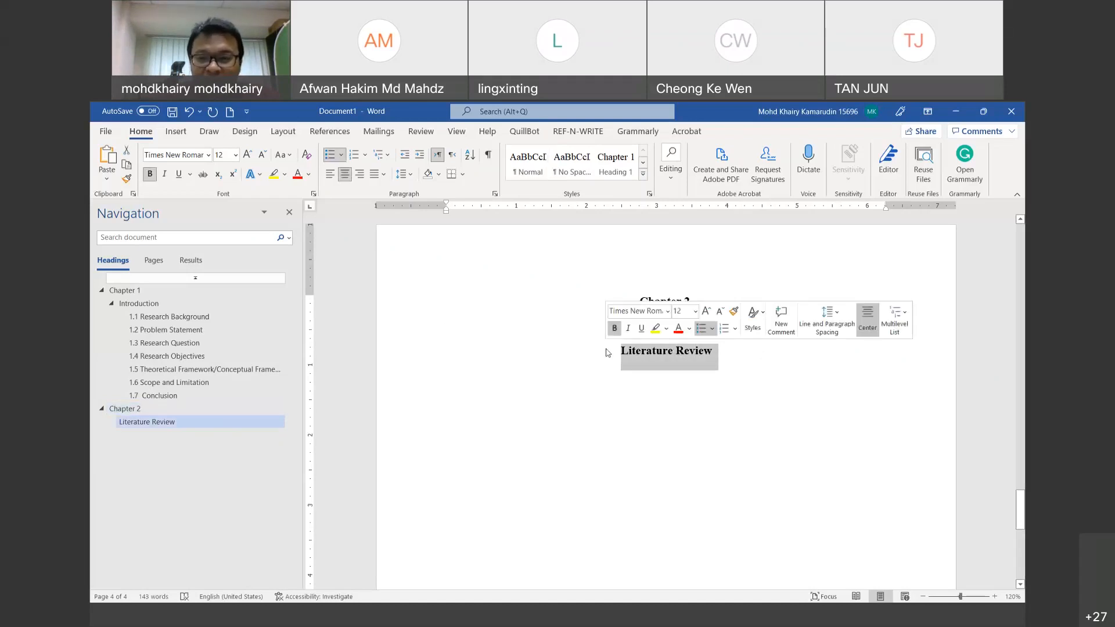
{"action": "left_click", "coordinate": [643, 173]}
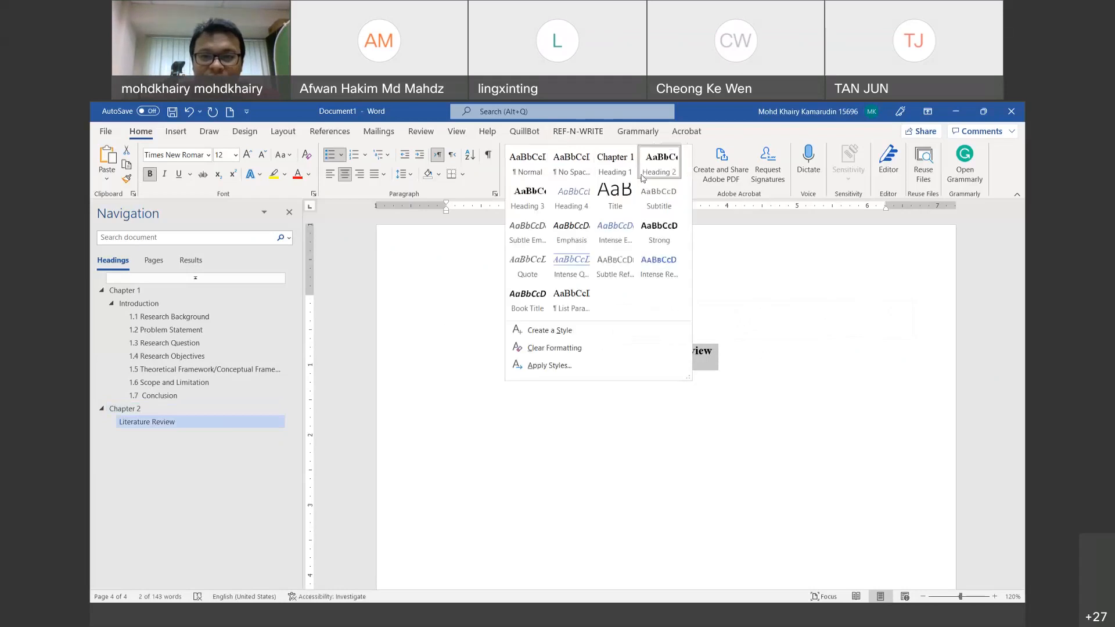
{"action": "left_click", "coordinate": [674, 171]}
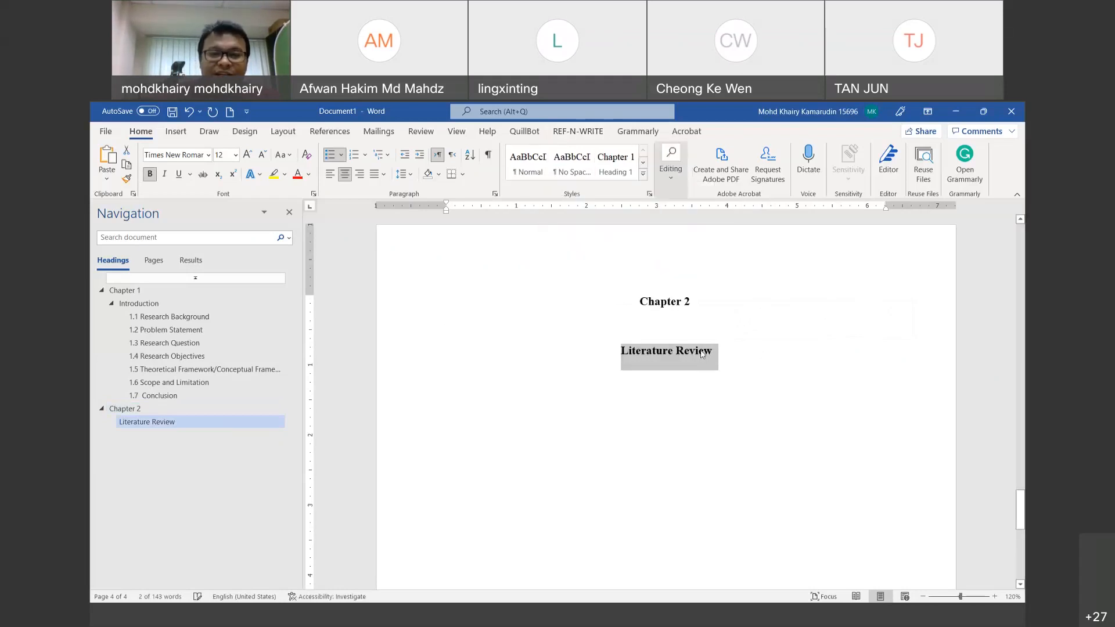
Step: Start a new line below Literature Review and begin typing '2.1 Introduction'
{"action": "left_click", "coordinate": [749, 380]}
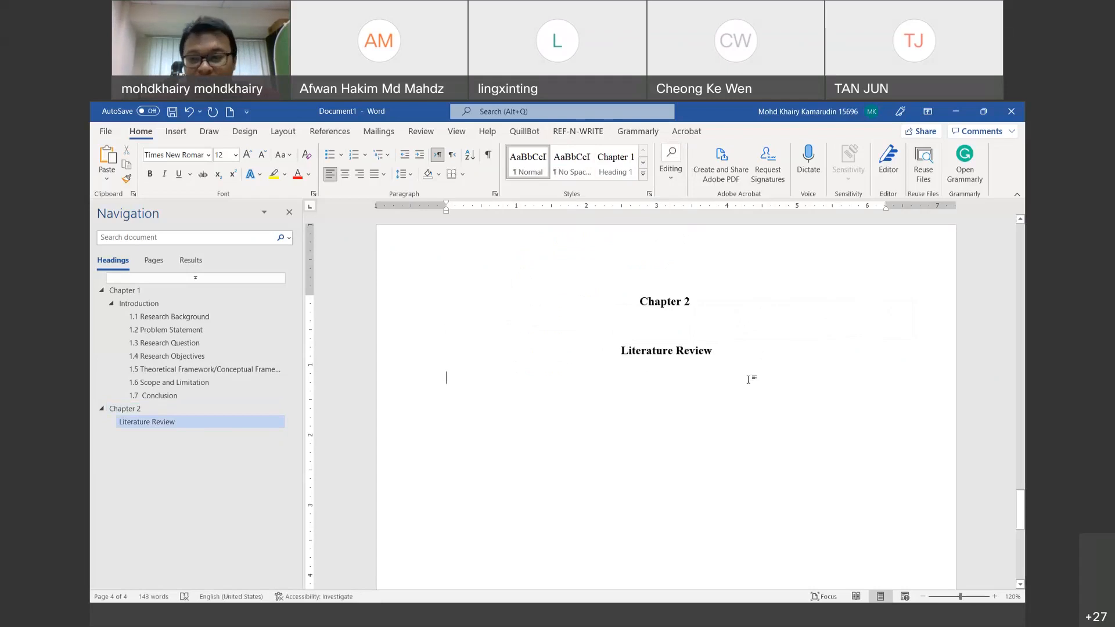
{"action": "key", "text": "Return"}
{"action": "type", "text": "2.1\tIntroduction"}
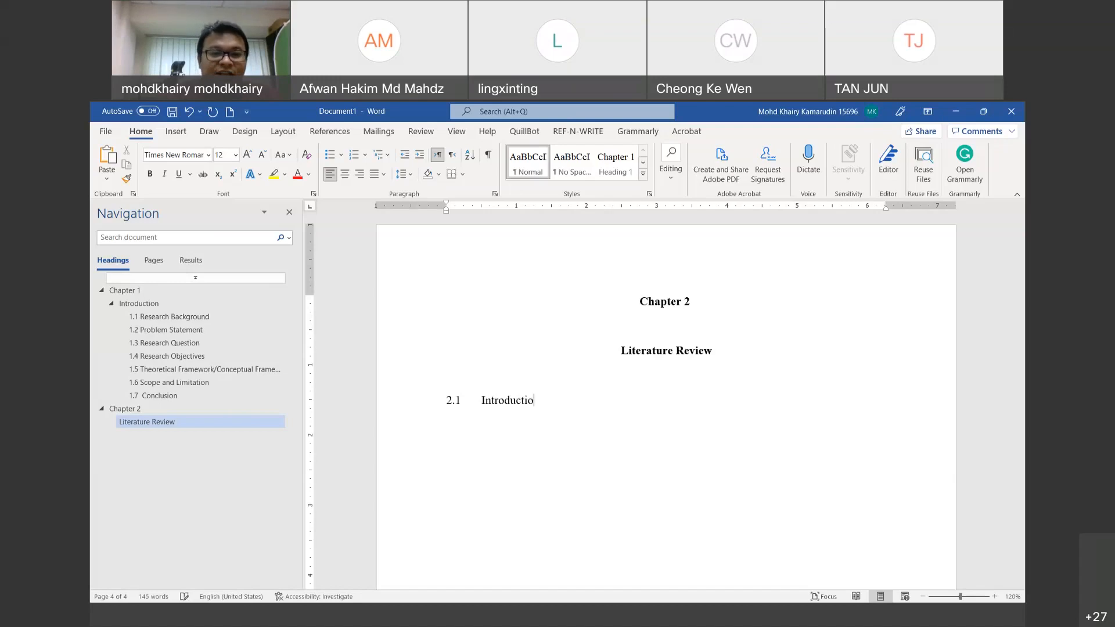
Step: Fix the typo in '2.1 Introduction' and make it a Heading 3
{"action": "left_click_drag", "start_coordinate": [548, 406], "coordinate": [444, 401]}
{"action": "left_click", "coordinate": [643, 174]}
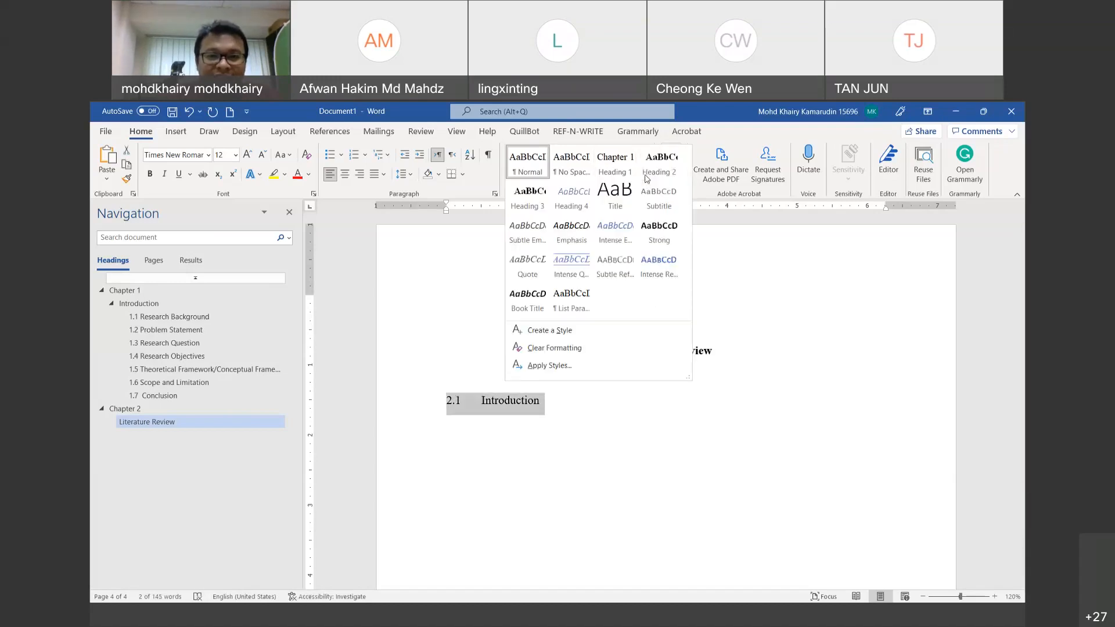
{"action": "left_click", "coordinate": [527, 196]}
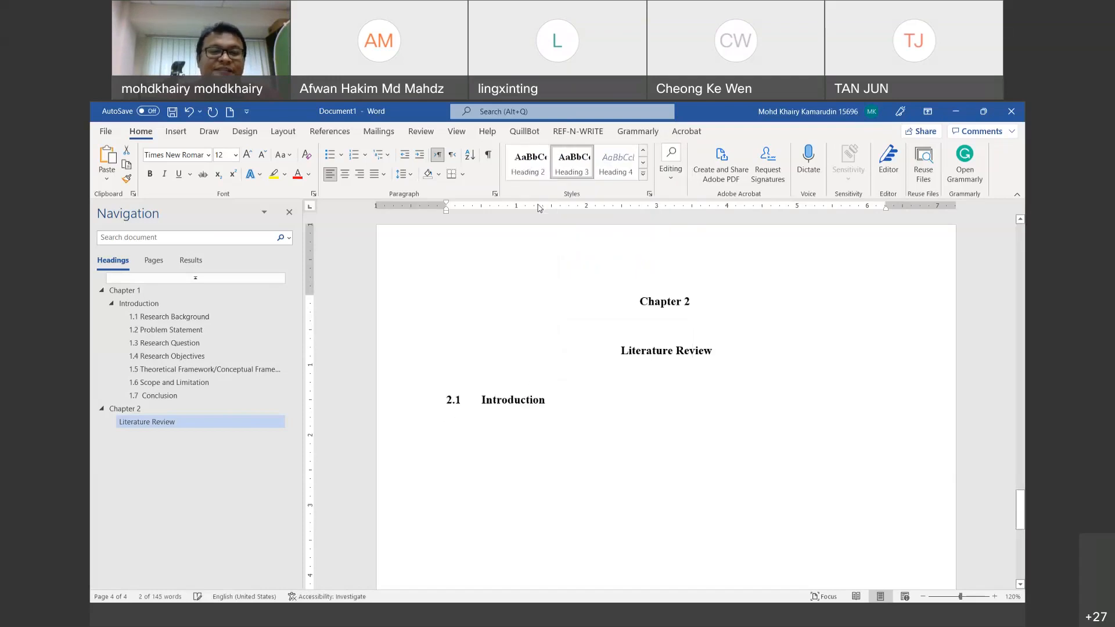
{"action": "left_click", "coordinate": [568, 406]}
{"action": "key", "text": "Return"}
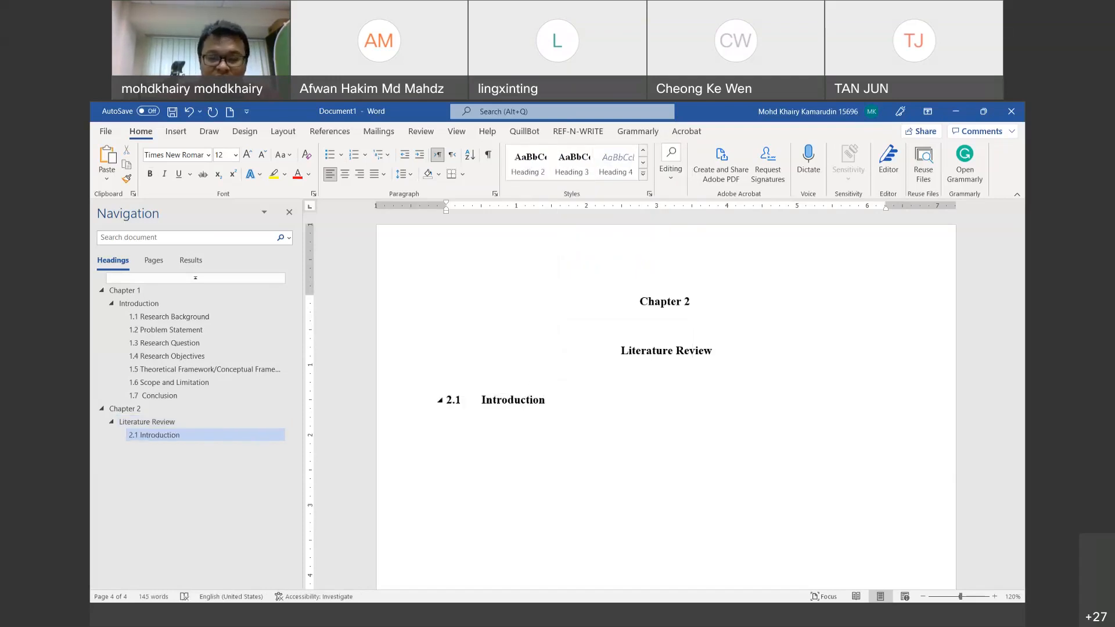
Step: Add '2.2 Definition of Halal' as Heading 3, then type '2.3 Definition of Logistics'
{"action": "type", "text": "2.2\t"}
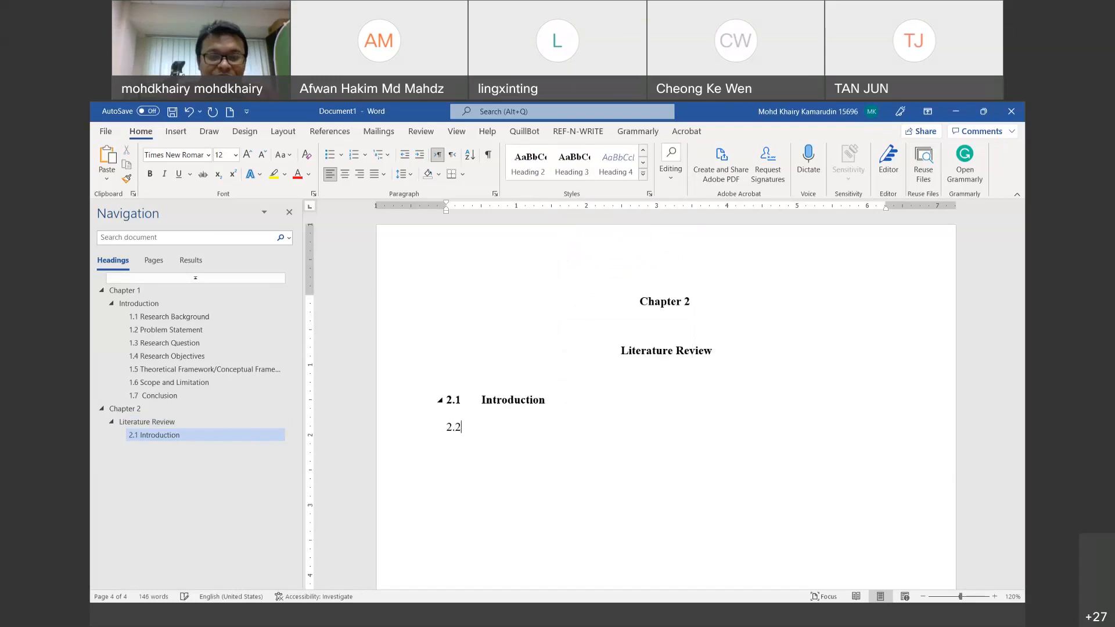
{"action": "type", "text": "Def"}
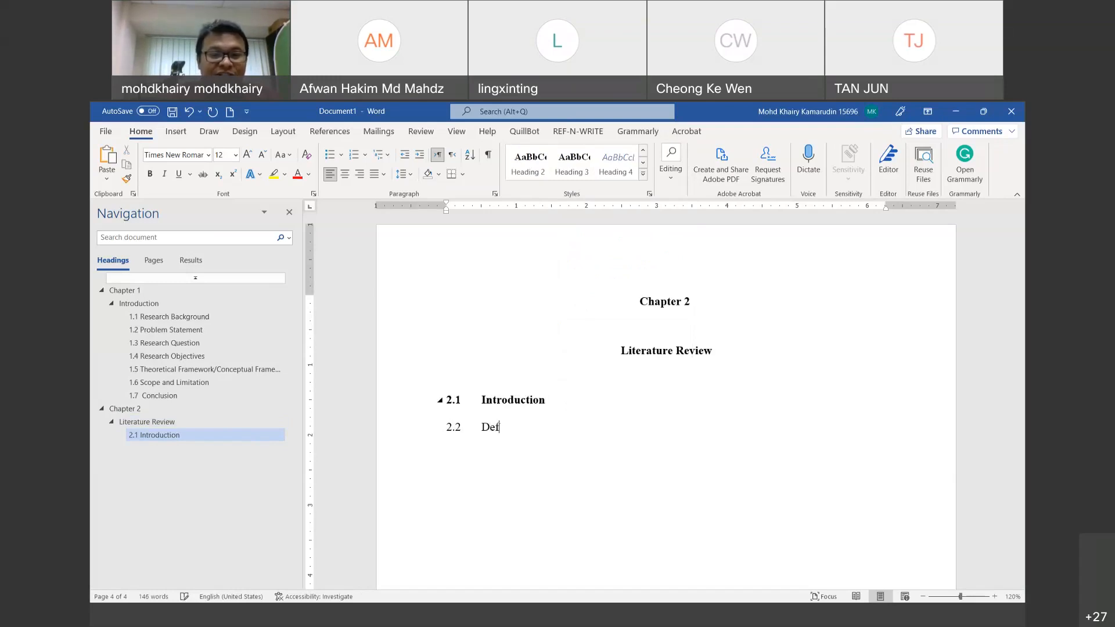
{"action": "type", "text": "inition o"}
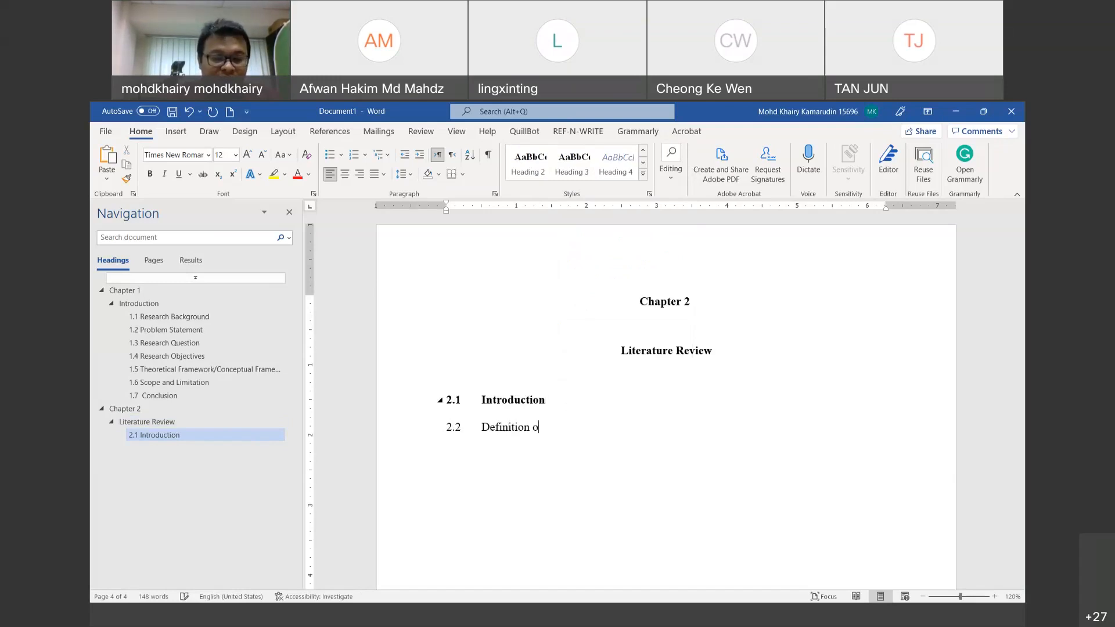
{"action": "type", "text": "f Halal"}
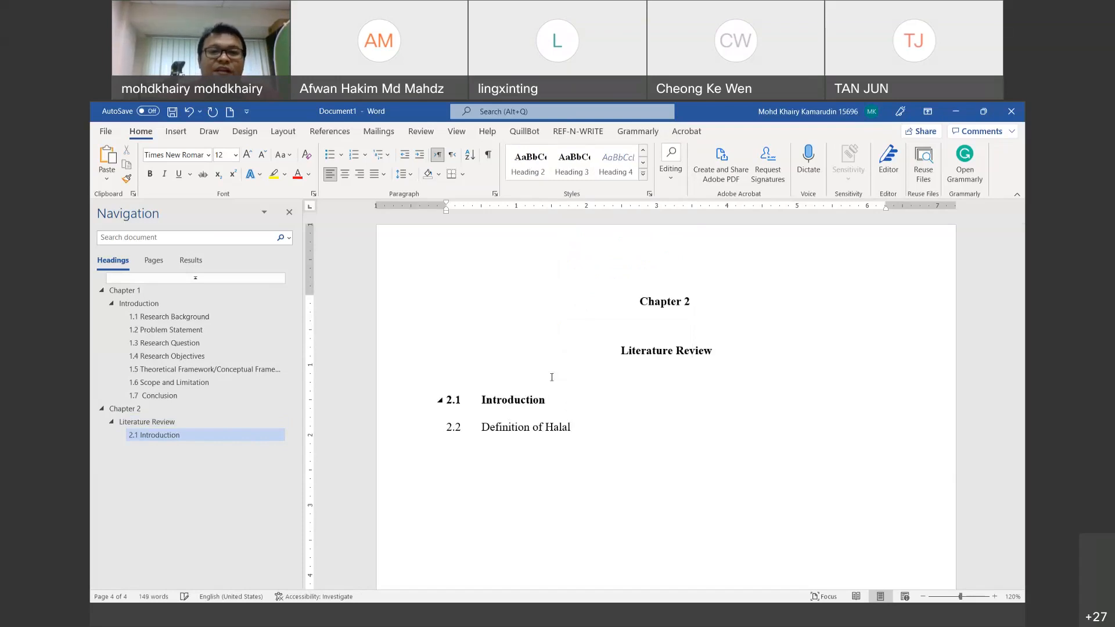
{"action": "left_click", "coordinate": [581, 178]}
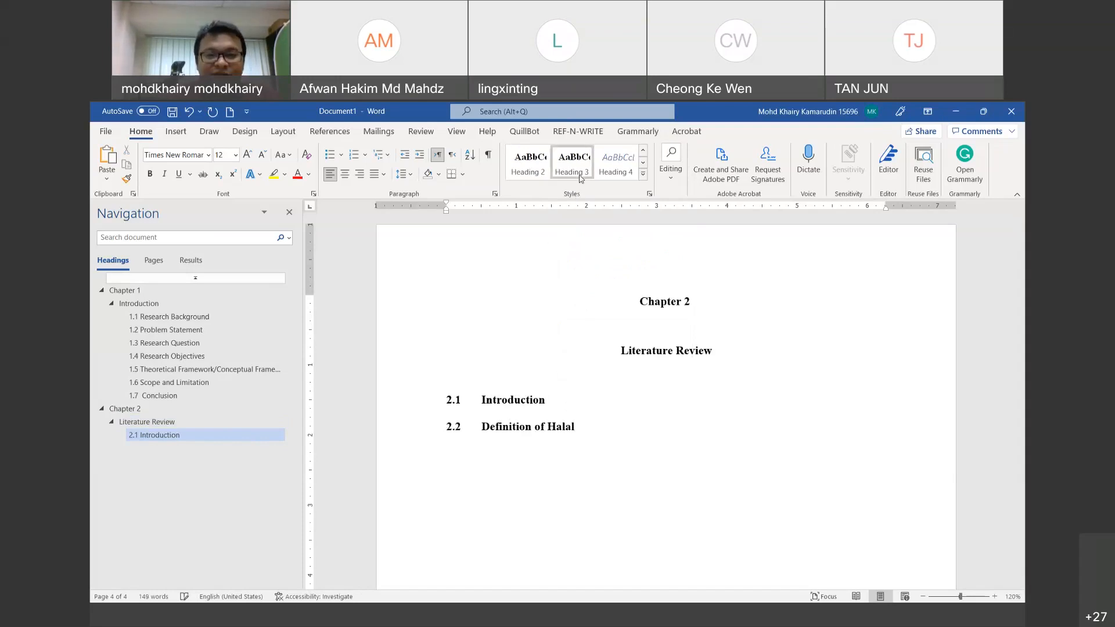
{"action": "key", "text": "Return"}
{"action": "type", "text": "2.3"}
{"action": "key", "text": "Tab"}
{"action": "type", "text": "Definition "}
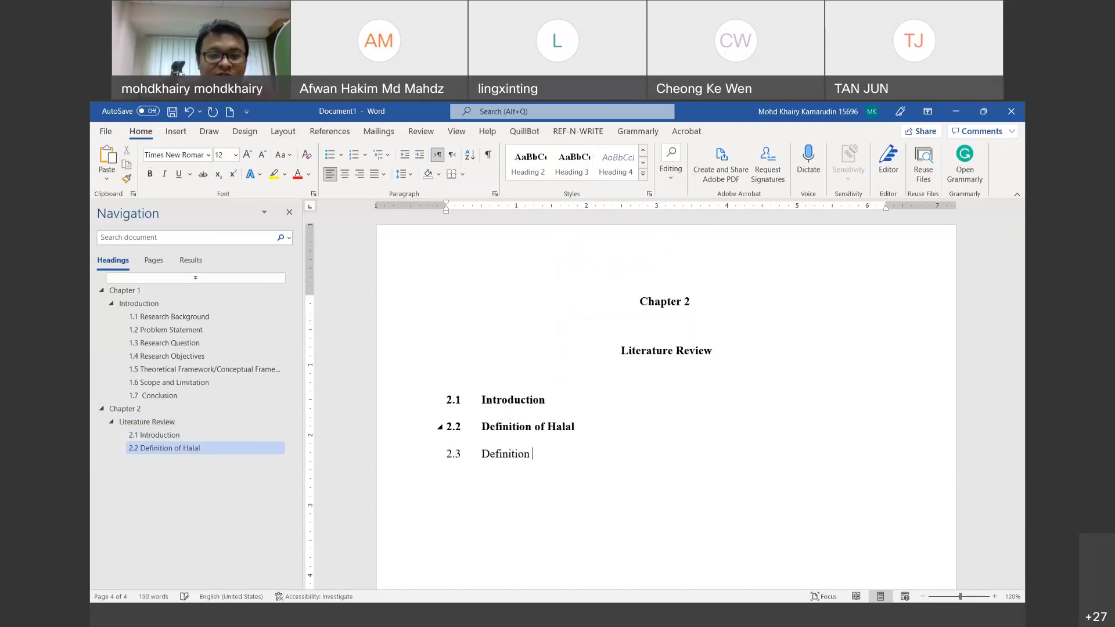
{"action": "type", "text": "of Logistics"}
Step: Undo the automatic numbering and apply Heading 3 to 2.3 Definition of Logistics
{"action": "key", "text": "Return"}
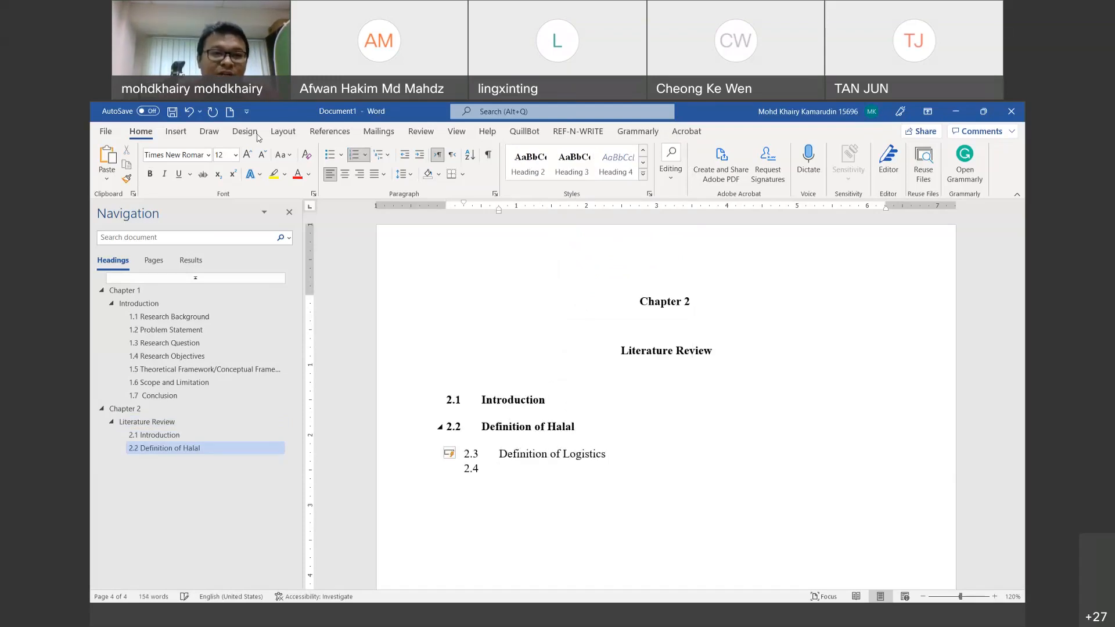
{"action": "left_click", "coordinate": [187, 112]}
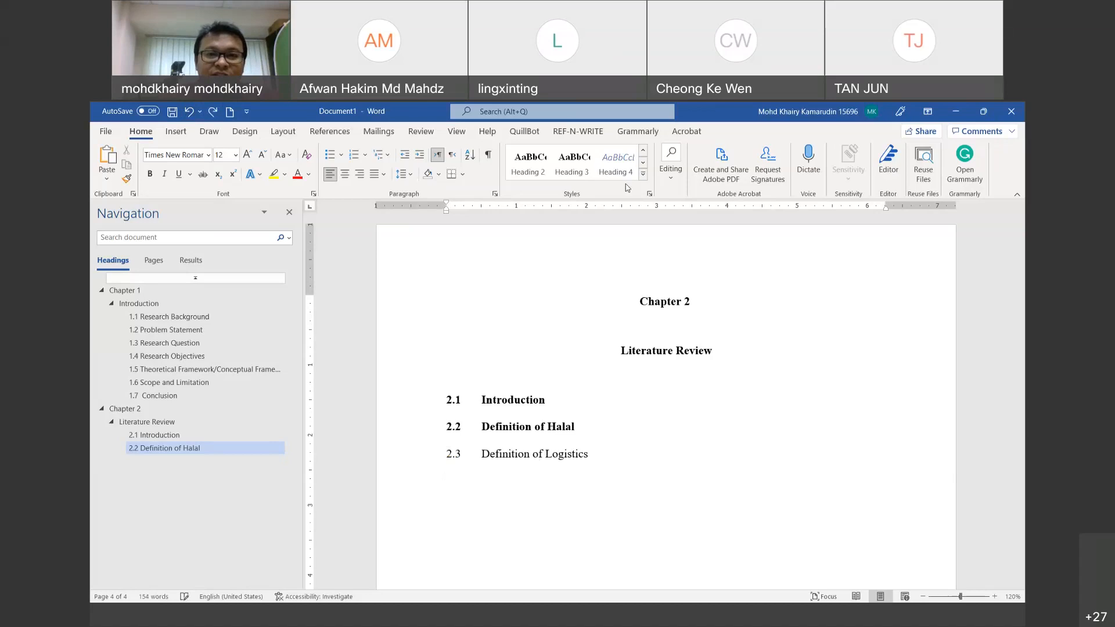
{"action": "left_click", "coordinate": [572, 163]}
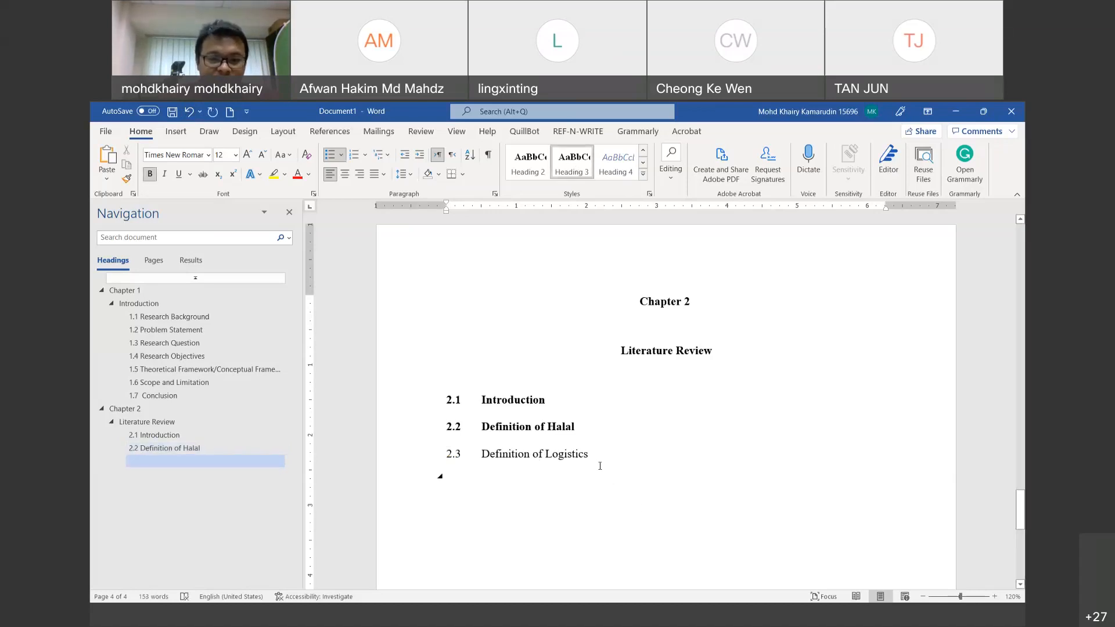
{"action": "left_click_drag", "start_coordinate": [589, 454], "coordinate": [440, 455]}
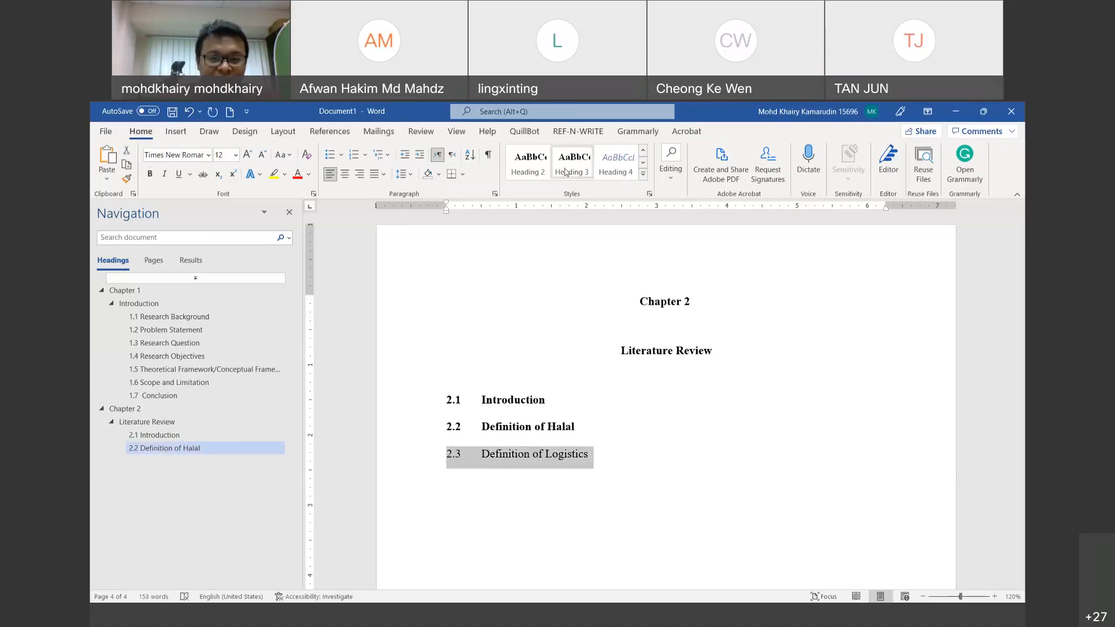
{"action": "left_click", "coordinate": [572, 170]}
{"action": "left_click", "coordinate": [484, 519]}
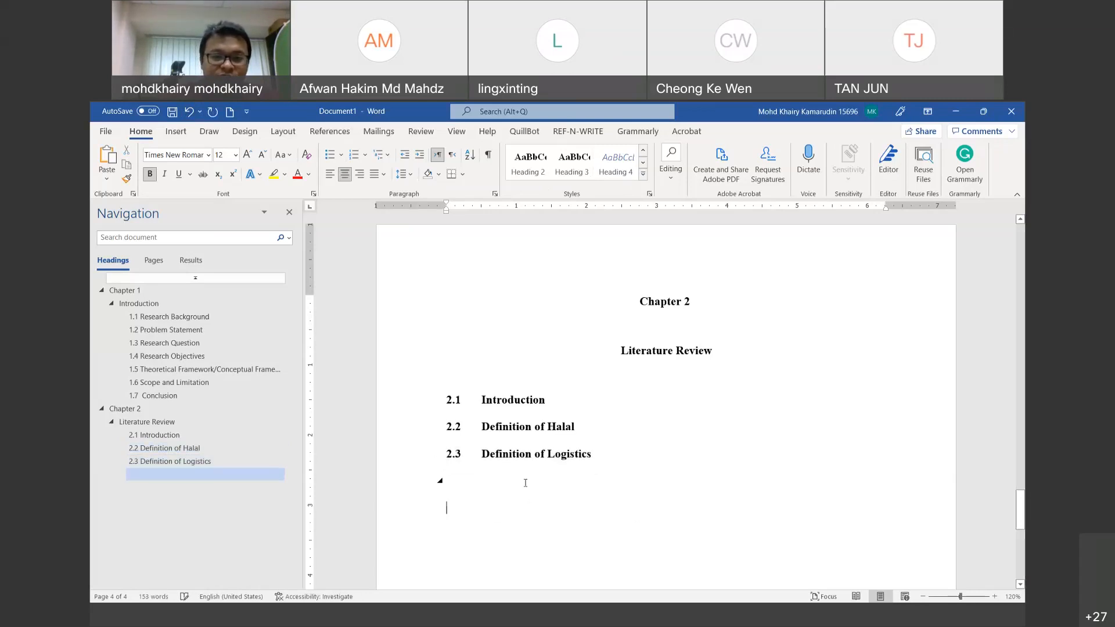
Step: Type '2.4 Theoretical Framework' on the empty Heading 3 line, correcting typos, then start a new line
{"action": "key", "text": "BackSpace"}
{"action": "type", "text": "2.4 "}
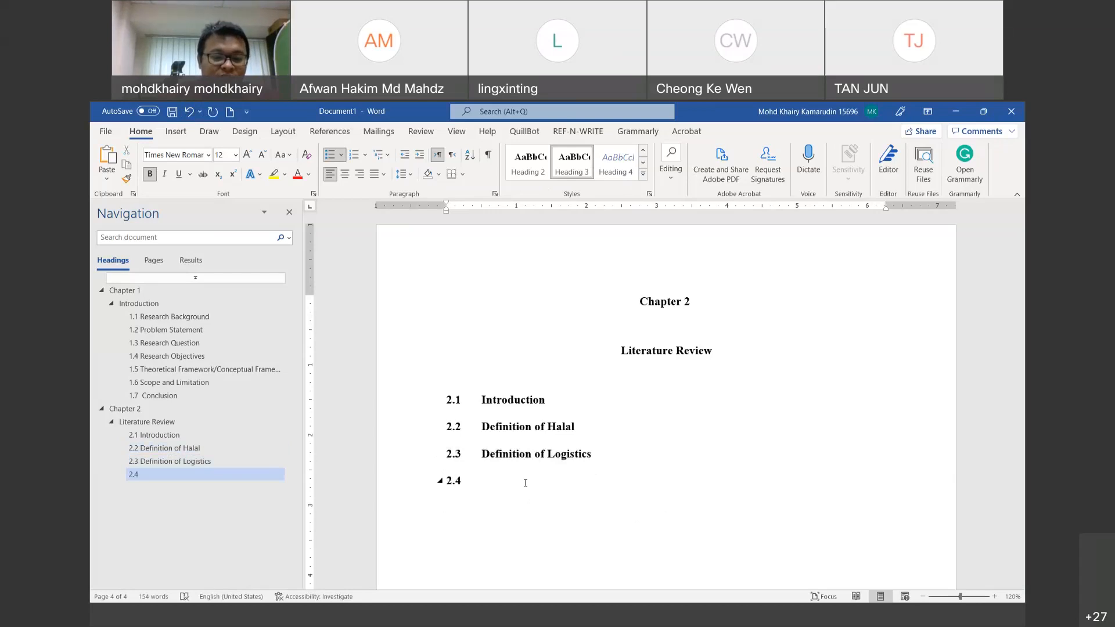
{"action": "type", "text": "Fe"}
{"action": "key", "text": "BackSpace"}
{"action": "key", "text": "BackSpace"}
{"action": "type", "text": "T"}
{"action": "key", "text": "BackSpace"}
{"action": "type", "text": "Tehor"}
{"action": "key", "text": "BackSpace"}
{"action": "key", "text": "BackSpace"}
{"action": "key", "text": "BackSpace"}
{"action": "key", "text": "BackSpace"}
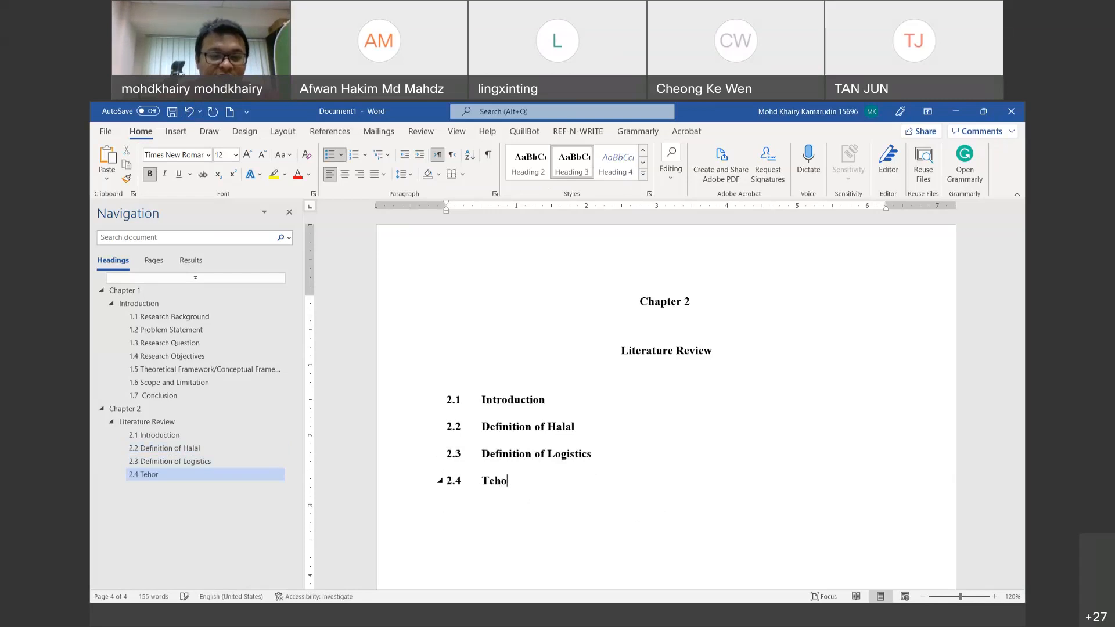
{"action": "type", "text": "heo"}
{"action": "key", "text": "BackSpace"}
{"action": "type", "text": "reor"}
{"action": "key", "text": "BackSpace"}
{"action": "key", "text": "BackSpace"}
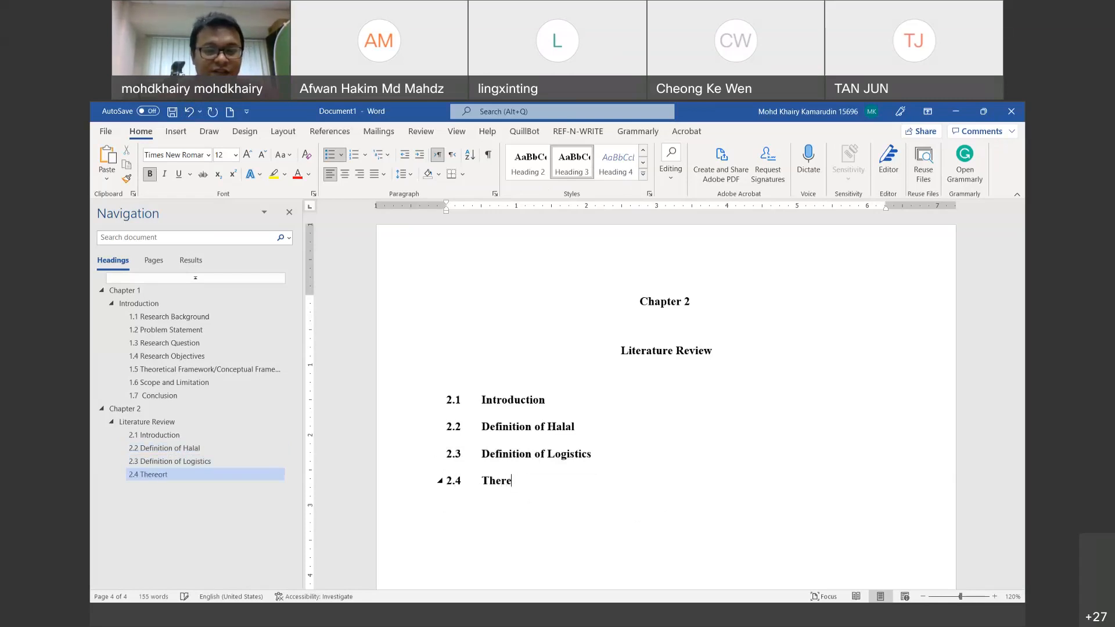
{"action": "key", "text": "BackSpace"}
{"action": "key", "text": "BackSpace"}
{"action": "type", "text": "o"}
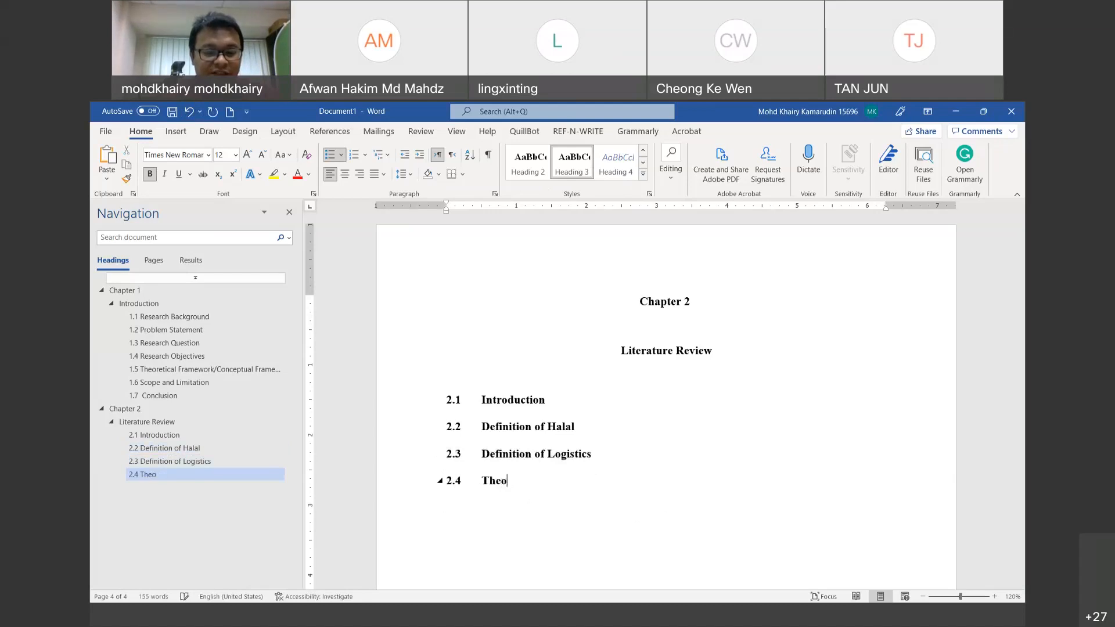
{"action": "type", "text": "recti"}
{"action": "key", "text": "BackSpace"}
{"action": "key", "text": "BackSpace"}
{"action": "type", "text": "tic"}
{"action": "key", "text": "BackSpace"}
{"action": "key", "text": "BackSpace"}
{"action": "type", "text": "ca"}
{"action": "key", "text": "BackSpace"}
{"action": "key", "text": "BackSpace"}
{"action": "type", "text": "ical Framewro"}
{"action": "key", "text": "BackSpace"}
{"action": "key", "text": "BackSpace"}
{"action": "type", "text": "ork"}
{"action": "key", "text": "Return"}
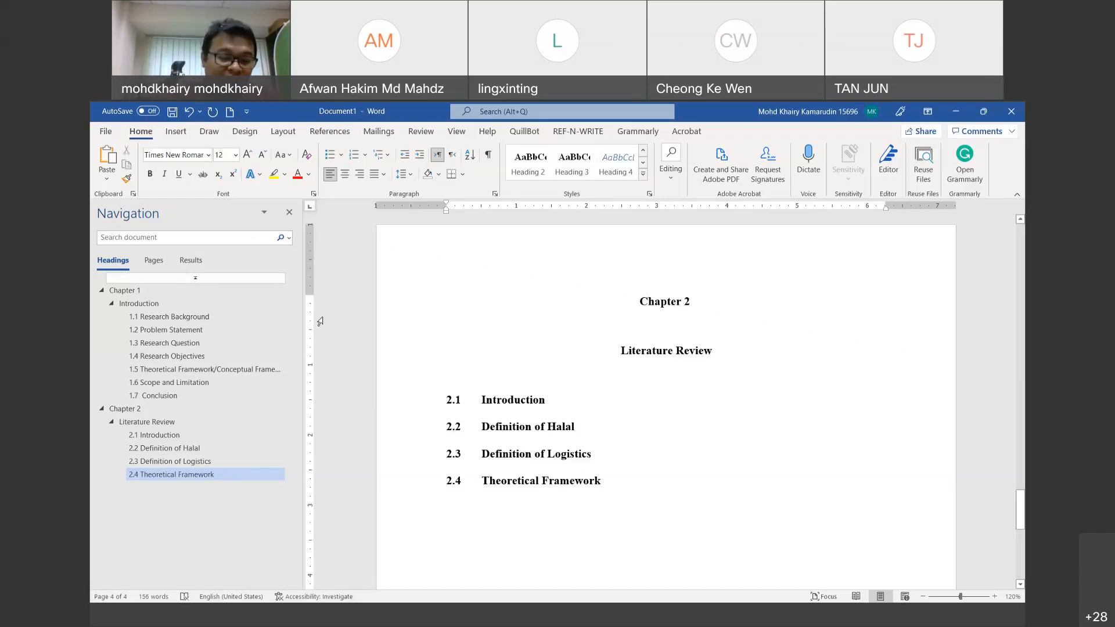
Step: List 'Theory of Reasoning Action' and 'Theory of Planned Behavior' on separate lines
{"action": "type", "text": "TPB"}
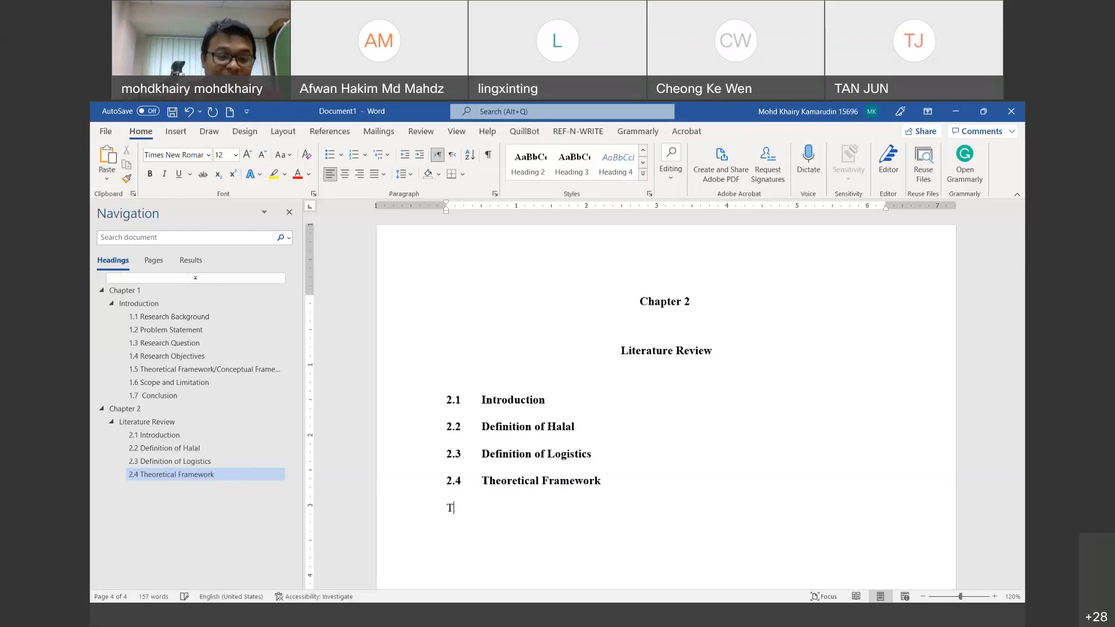
{"action": "key", "text": "BackSpace"}
{"action": "key", "text": "BackSpace"}
{"action": "type", "text": "heory "}
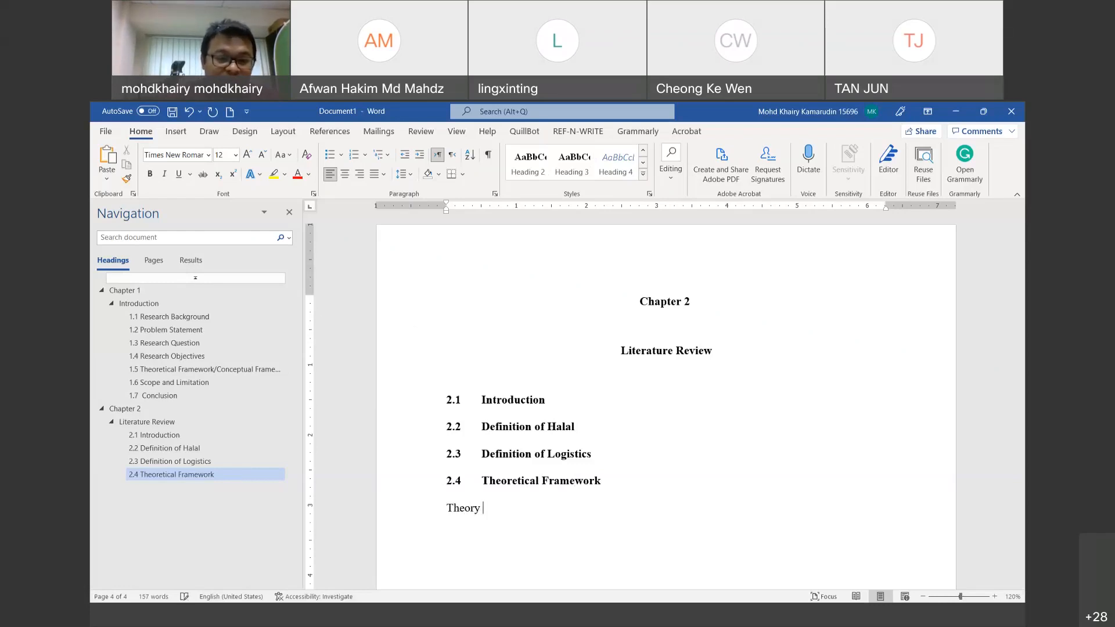
{"action": "type", "text": "of Reasong Ac"}
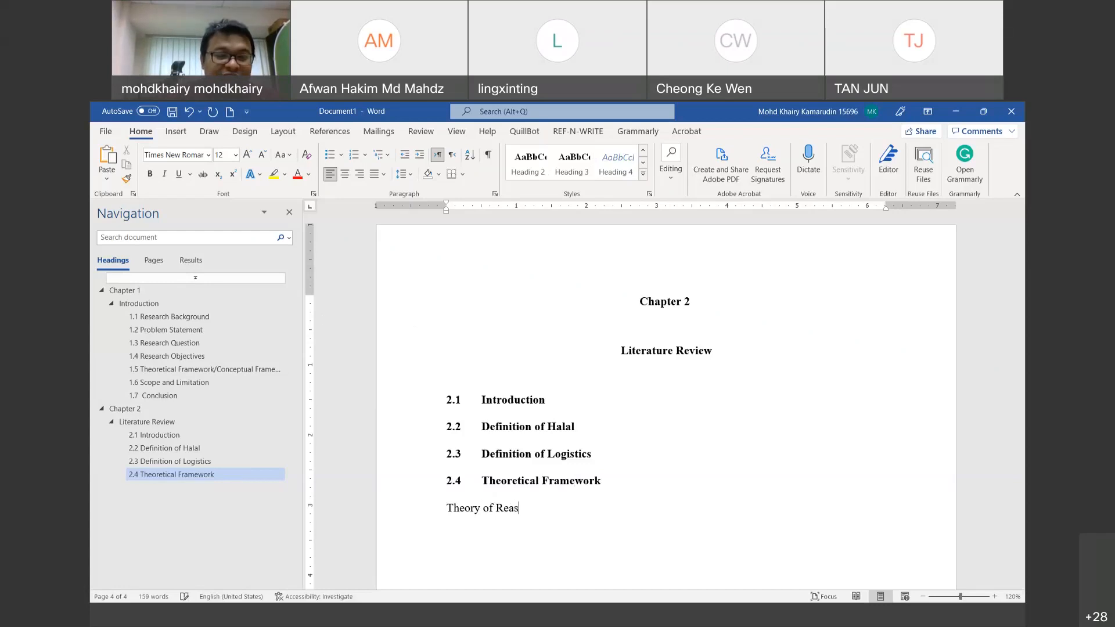
{"action": "key", "text": "BackSpace"}
{"action": "key", "text": "BackSpace"}
{"action": "key", "text": "BackSpace"}
{"action": "key", "text": "BackSpace"}
{"action": "type", "text": "ing Action"}
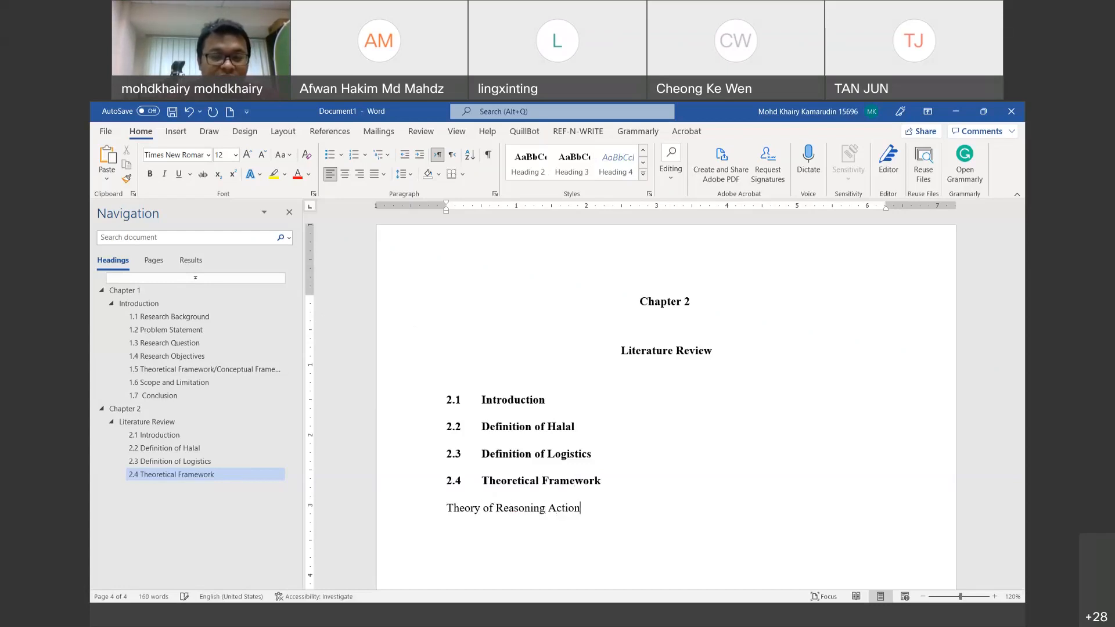
{"action": "key", "text": "Return"}
{"action": "type", "text": "Theory"}
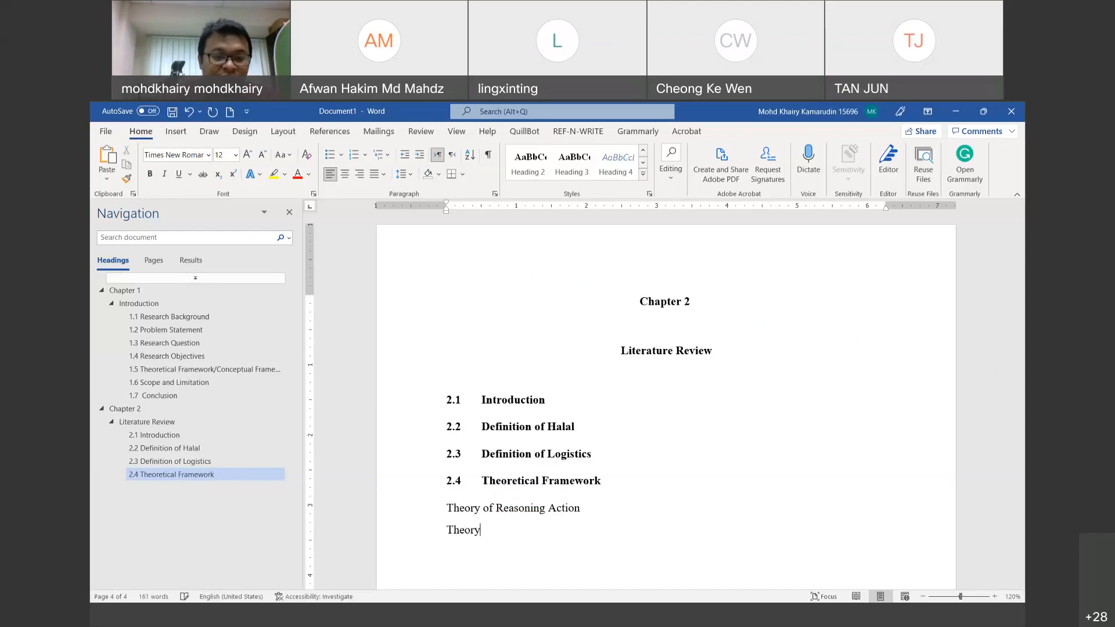
{"action": "type", "text": " of Planned Behav"}
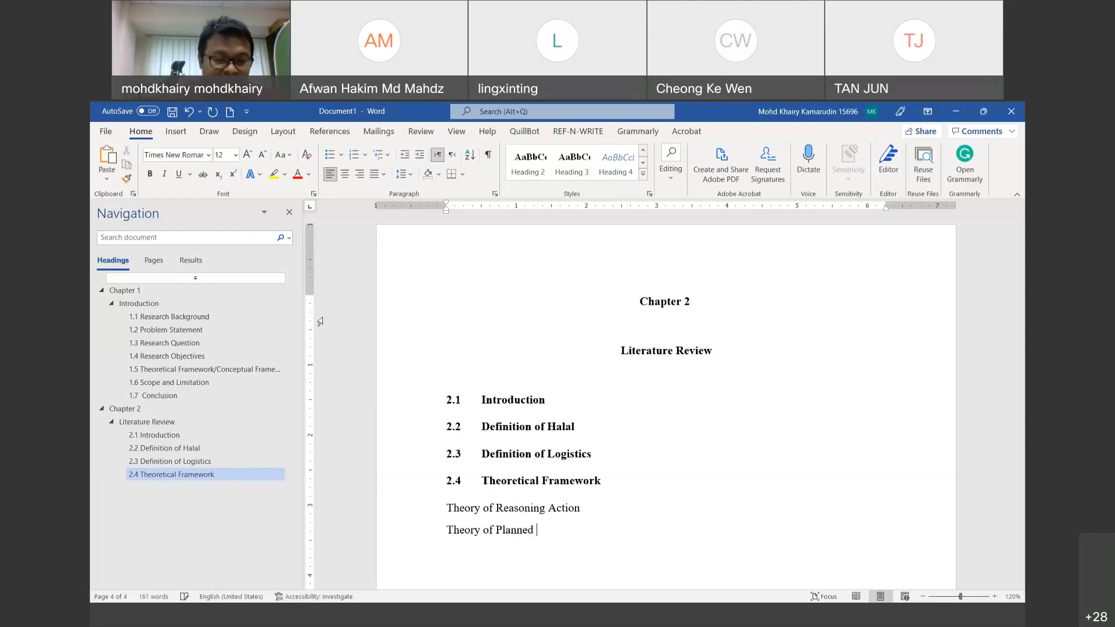
{"action": "type", "text": "r"}
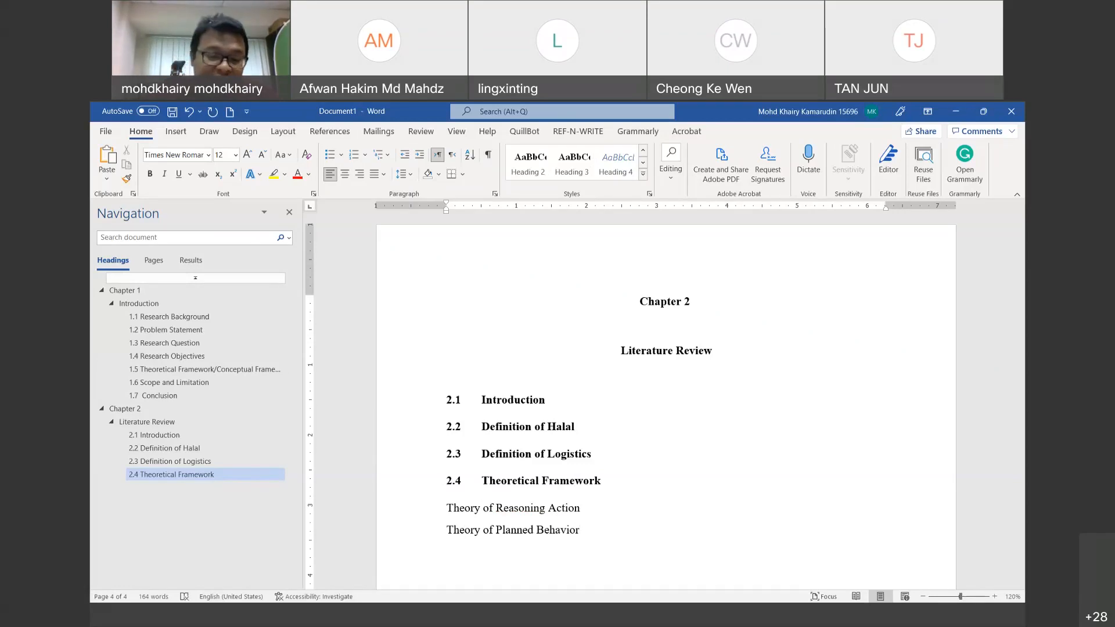
Step: Add 'Technology Acceptance Model' and 'Stimuli-Organism-Response framework' as the third and fourth theories
{"action": "type", "text": "Theory of Acceptance"}
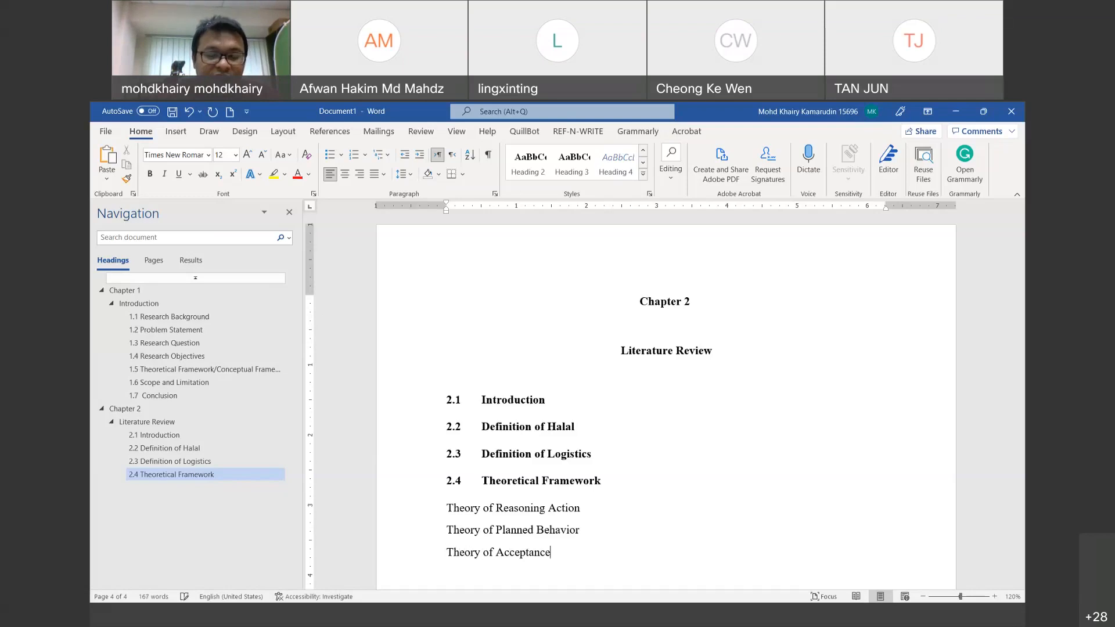
{"action": "key", "text": "BackSpace"}
{"action": "key", "text": "BackSpace"}
{"action": "key", "text": "BackSpace"}
{"action": "key", "text": "BackSpace"}
{"action": "key", "text": "BackSpace"}
{"action": "key", "text": "BackSpace"}
{"action": "key", "text": "BackSpace"}
{"action": "key", "text": "BackSpace"}
{"action": "key", "text": "BackSpace"}
{"action": "key", "text": "BackSpace"}
{"action": "key", "text": "BackSpace"}
{"action": "key", "text": "BackSpace"}
{"action": "key", "text": "BackSpace"}
{"action": "key", "text": "BackSpace"}
{"action": "key", "text": "BackSpace"}
{"action": "key", "text": "BackSpace"}
{"action": "key", "text": "BackSpace"}
{"action": "key", "text": "BackSpace"}
{"action": "key", "text": "BackSpace"}
{"action": "type", "text": "echnology Acceptance Model "}
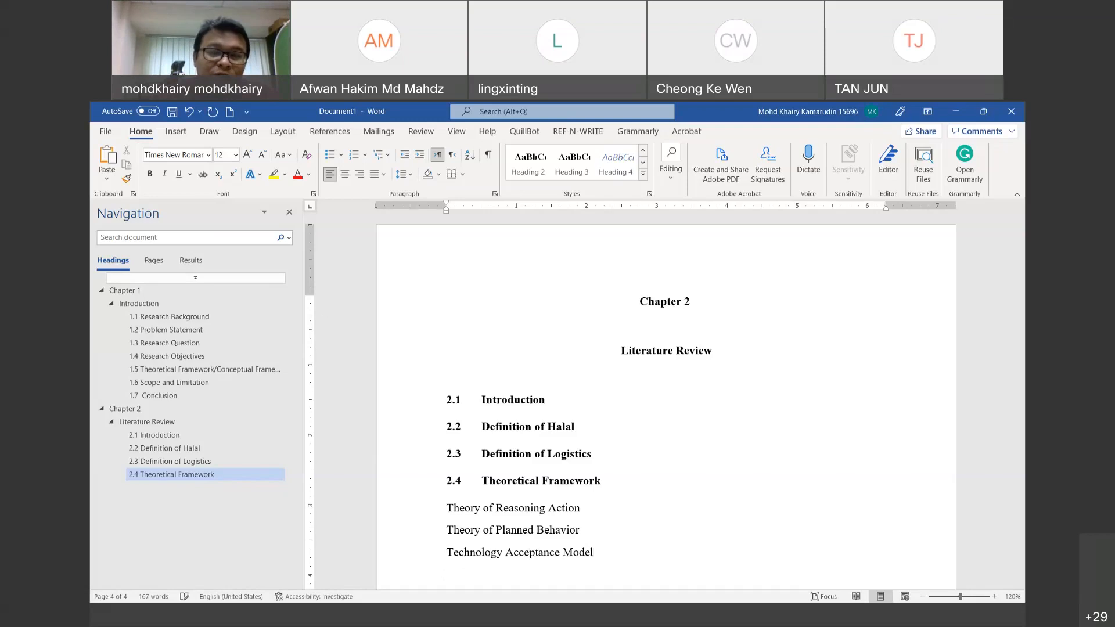
{"action": "type", "text": "Stimuli-"}
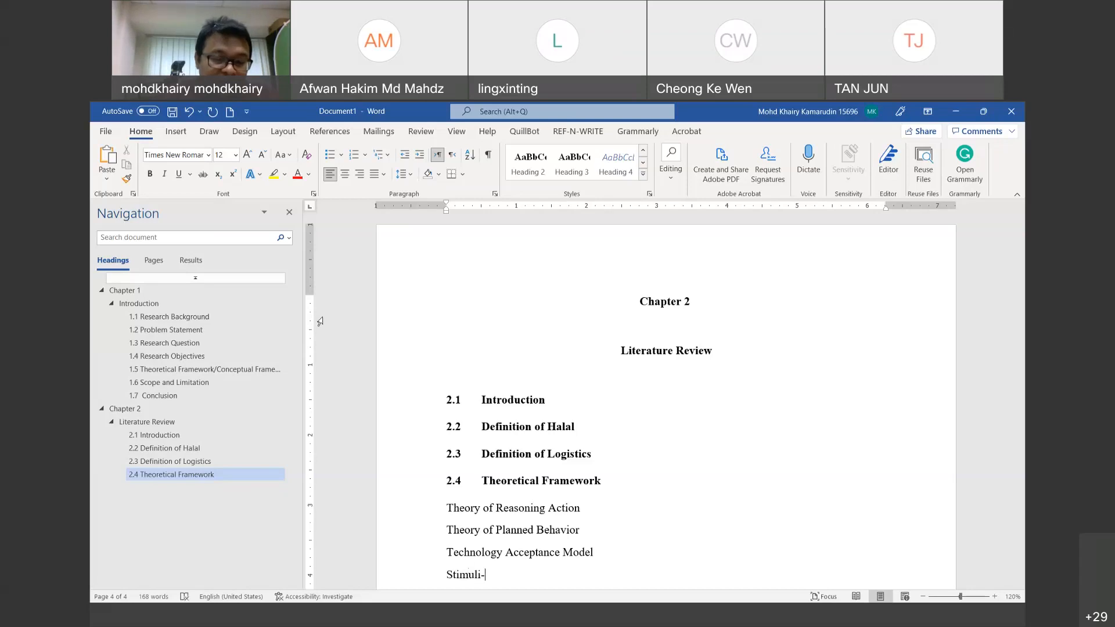
{"action": "type", "text": "Organism -Respond"}
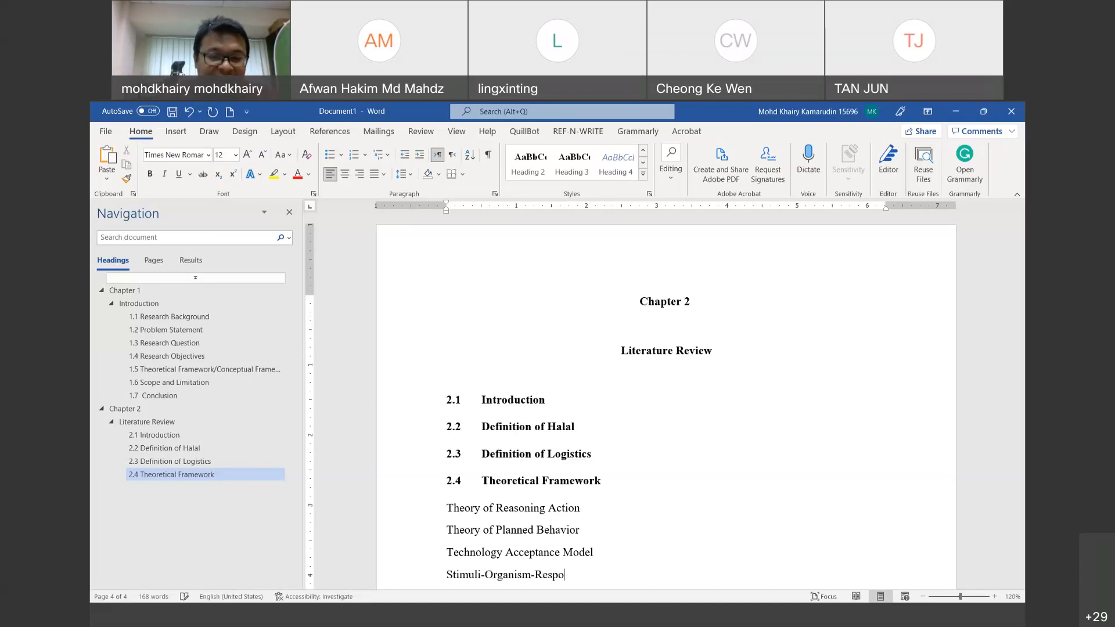
{"action": "key", "text": "BackSpace"}
{"action": "type", "text": "se f"}
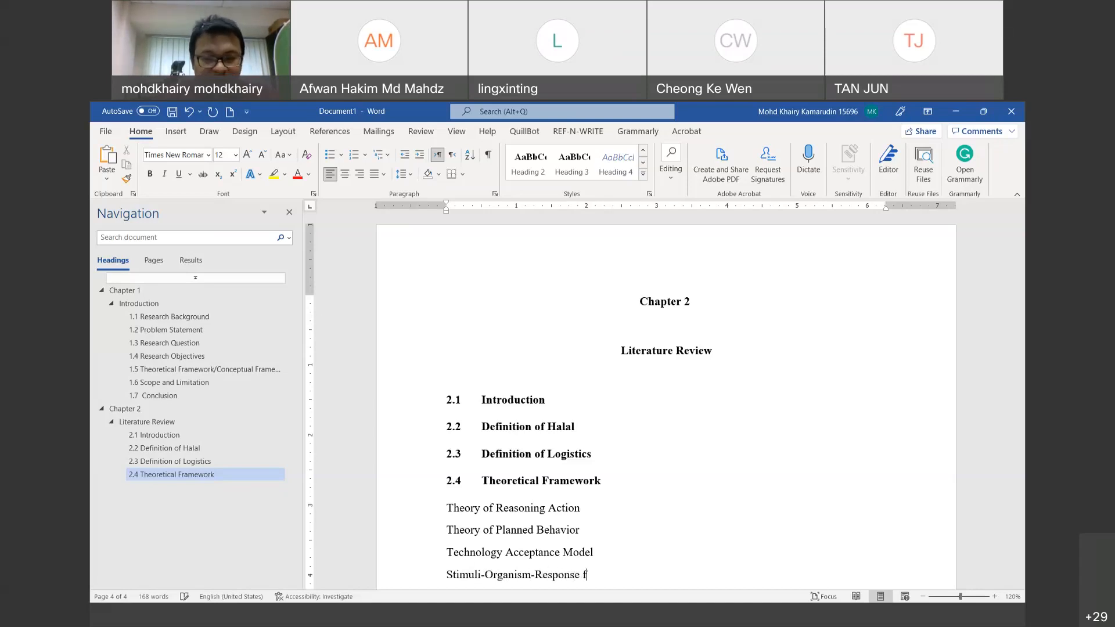
{"action": "type", "text": "ramework"}
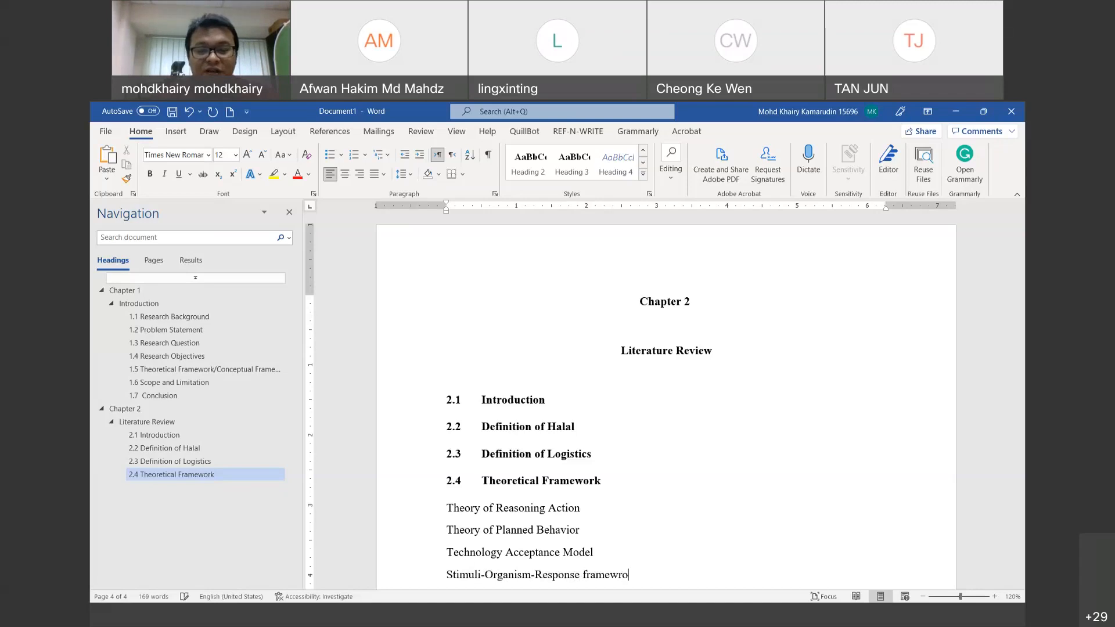
{"action": "key", "text": "BackSpace"}
{"action": "key", "text": "BackSpace"}
{"action": "key", "text": "BackSpace"}
{"action": "type", "text": "ork"}
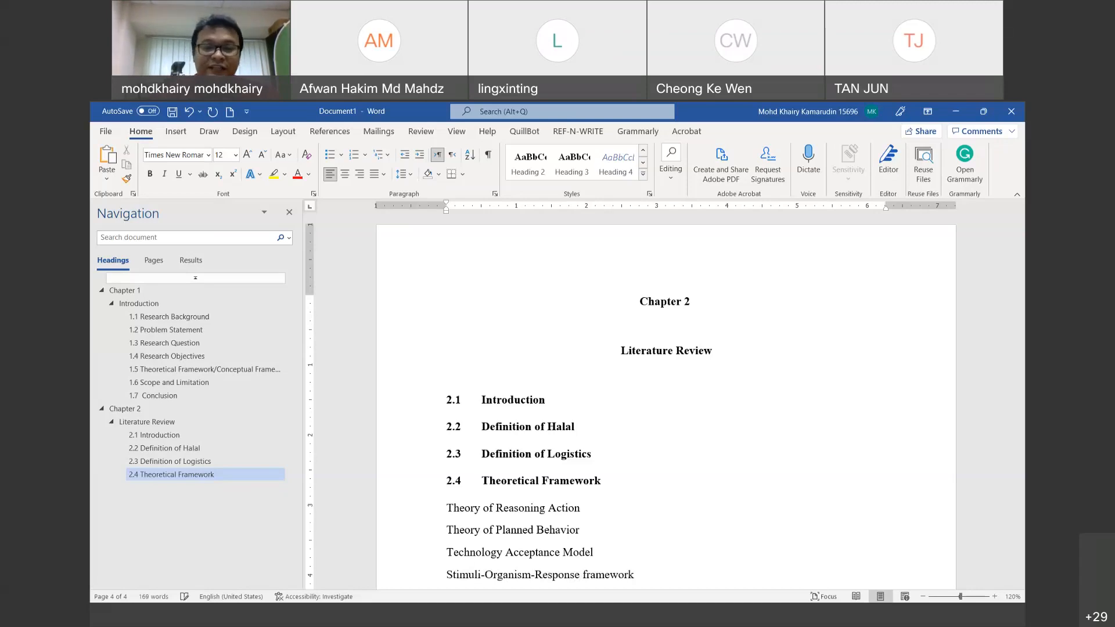
Step: Start a new line after the theory list and begin a 2.5 entry
{"action": "key", "text": "Return"}
{"action": "type", "text": "2.5Con"}
{"action": "key", "text": "BackSpace"}
{"action": "key", "text": "BackSpace"}
{"action": "key", "text": "BackSpace"}
{"action": "key", "text": "BackSpace"}
{"action": "key", "text": "BackSpace"}
{"action": "key", "text": "BackSpace"}
Step: Type '2.5 Conclusion' and apply the Heading 3 style to it
{"action": "type", "text": "2.5 Cobnc"}
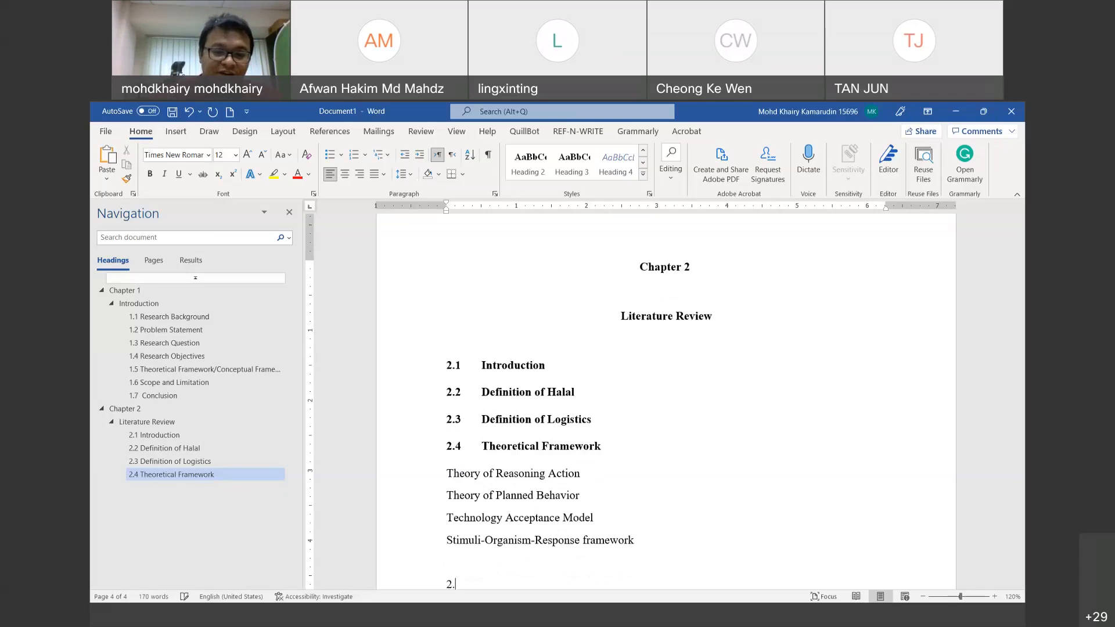
{"action": "key", "text": "BackSpace"}
{"action": "key", "text": "BackSpace"}
{"action": "key", "text": "BackSpace"}
{"action": "key", "text": "BackSpace"}
{"action": "key", "text": "BackSpace"}
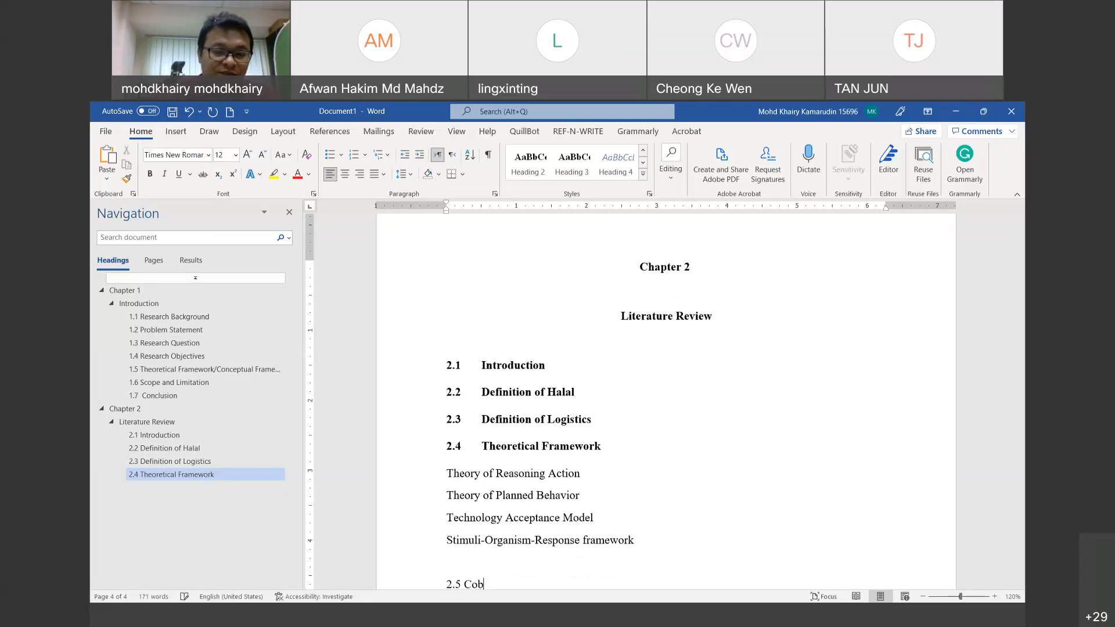
{"action": "type", "text": "Con"}
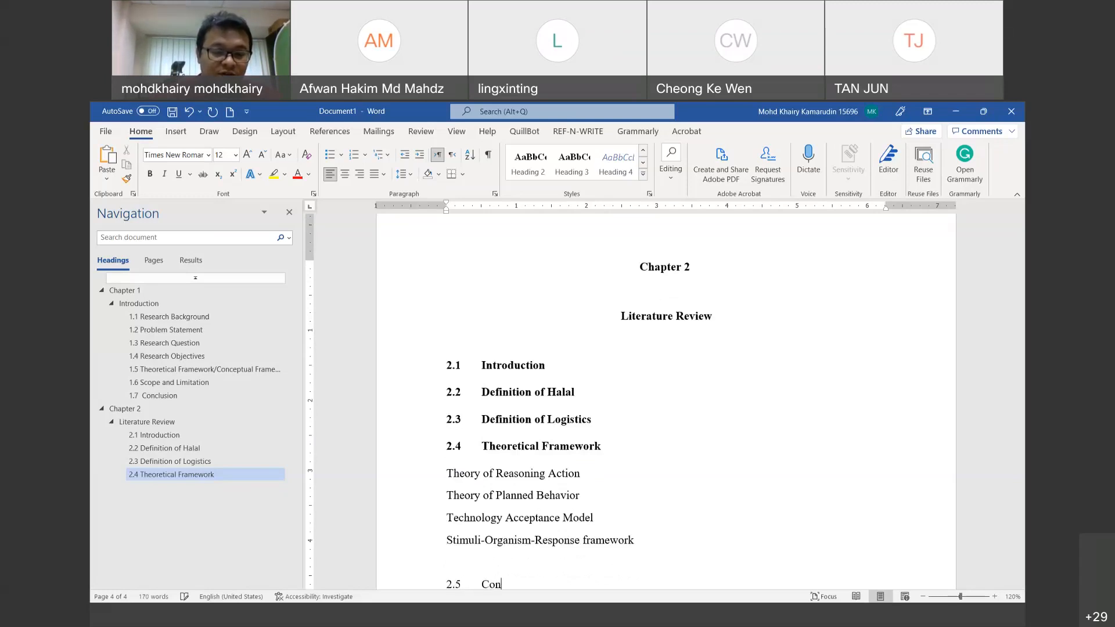
{"action": "type", "text": "clusion"}
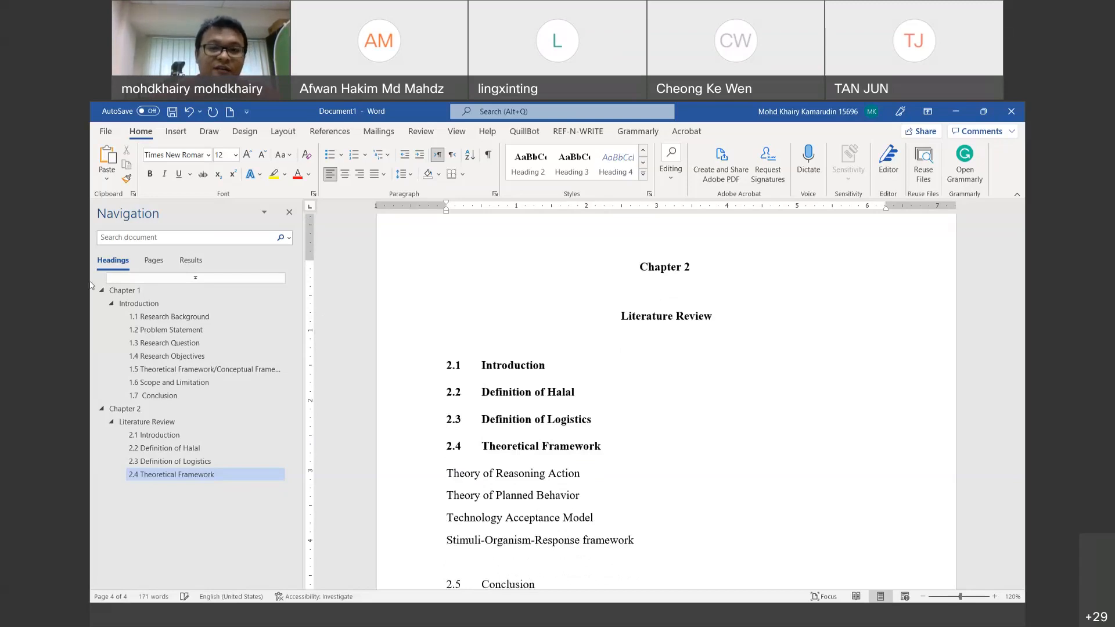
{"action": "left_click", "coordinate": [575, 165]}
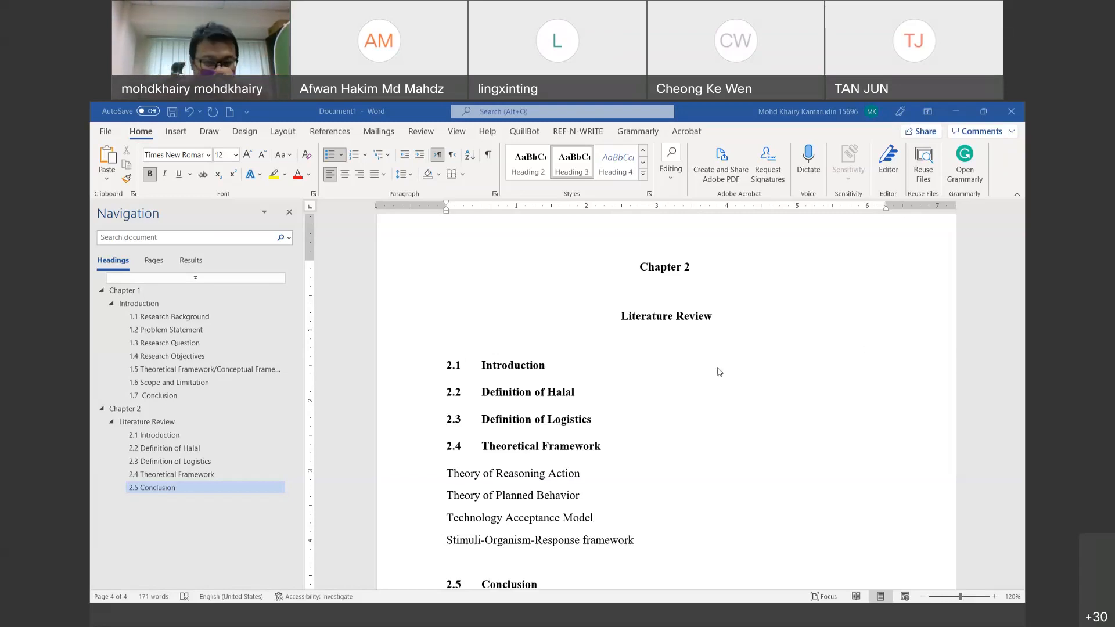
{"action": "scroll", "coordinate": [575, 424], "scroll_direction": "down", "scroll_amount": 3}
Step: Add an empty paragraph below 2.5 Conclusion and check the Layout Breaks list without inserting one
{"action": "left_click", "coordinate": [562, 486]}
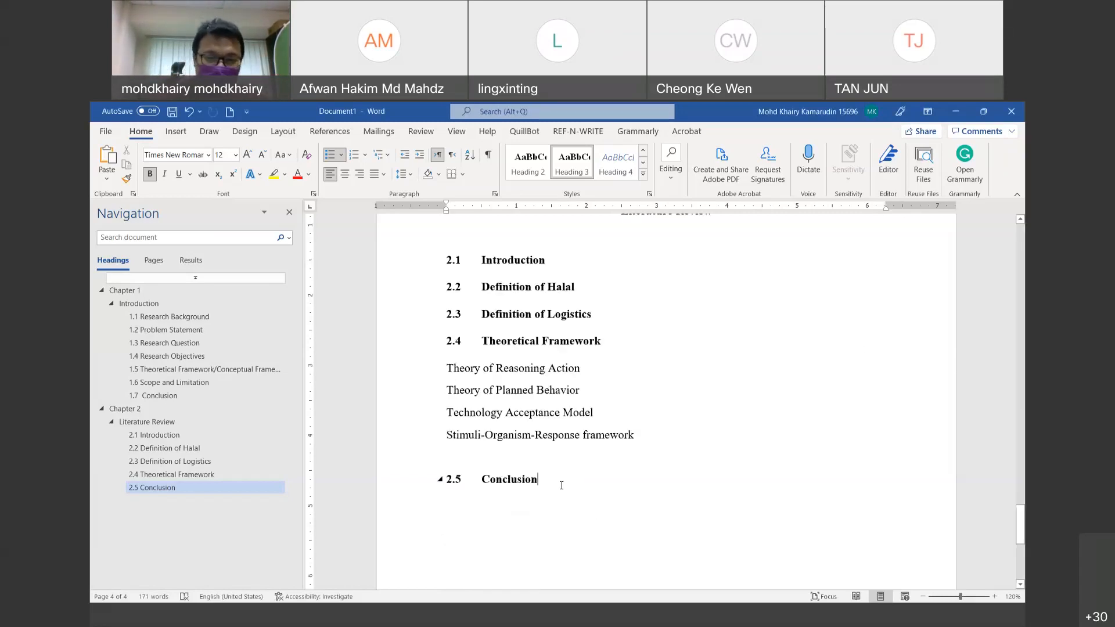
{"action": "key", "text": "Return"}
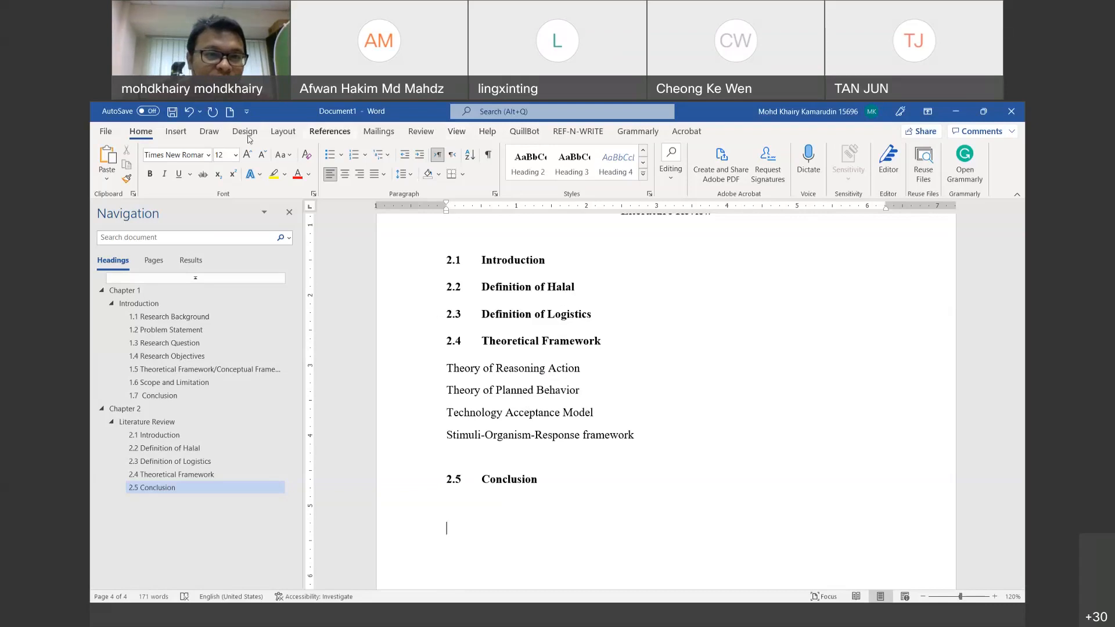
{"action": "left_click", "coordinate": [276, 137]}
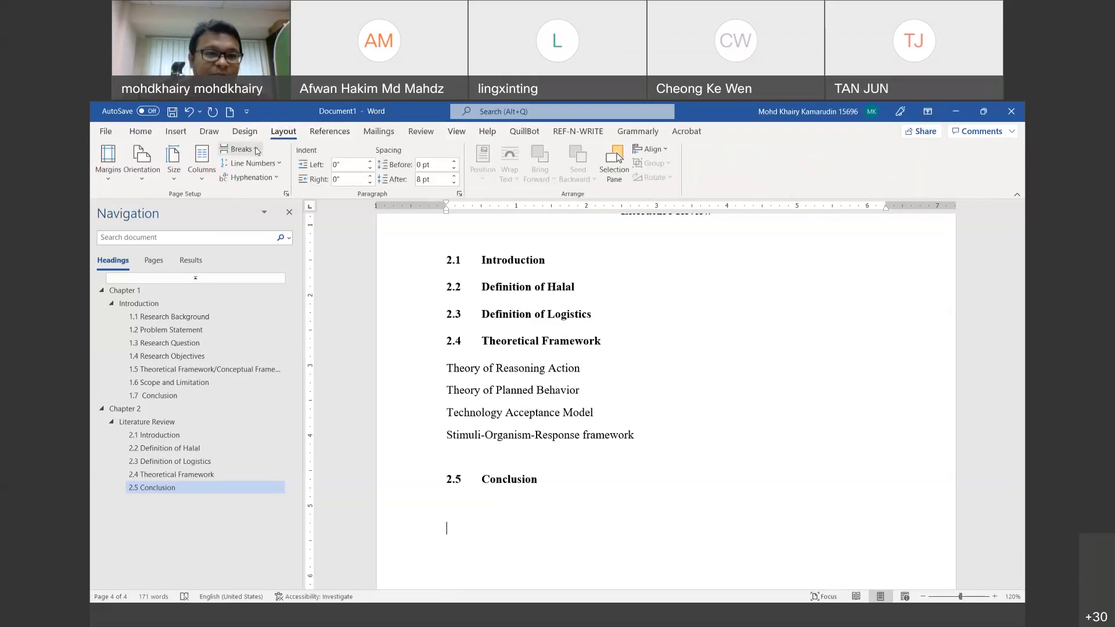
{"action": "left_click", "coordinate": [257, 151]}
{"action": "left_click", "coordinate": [256, 151]}
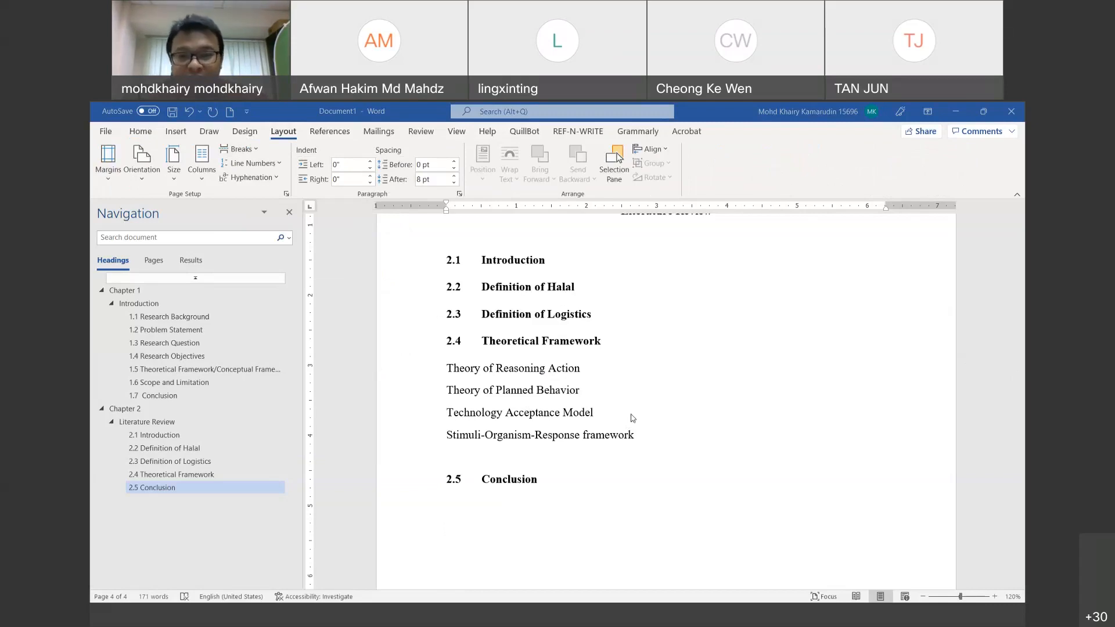
{"action": "left_click", "coordinate": [602, 372]}
Step: Append the placeholder ' -bla bla (citation)' to the Theory of Reasoning Action line
{"action": "type", "text": "-bla"}
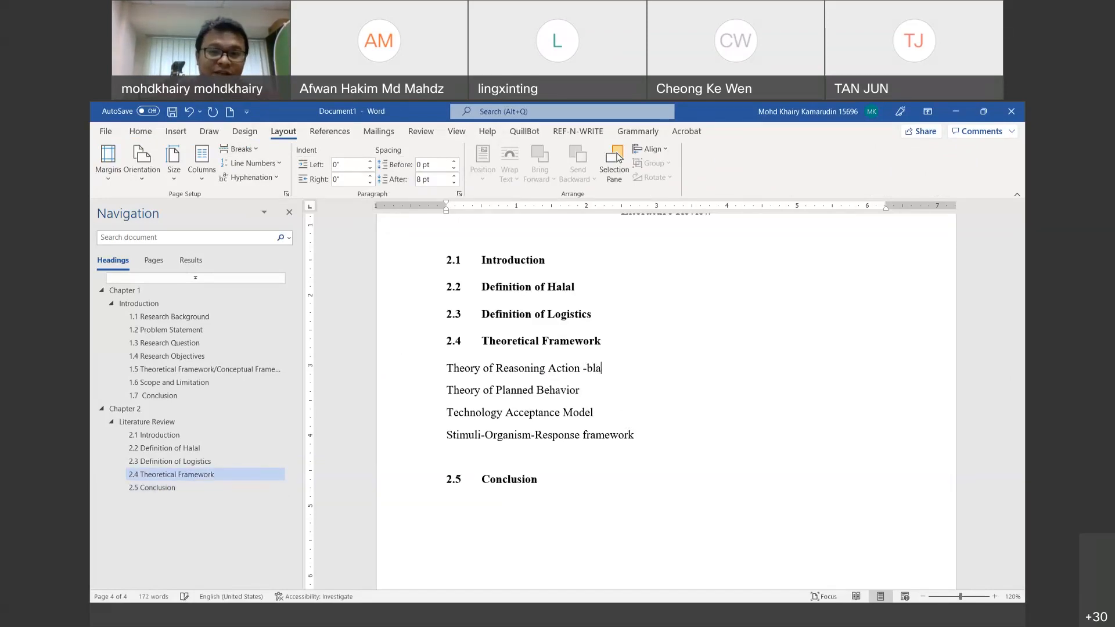
{"action": "type", "text": " bla ("}
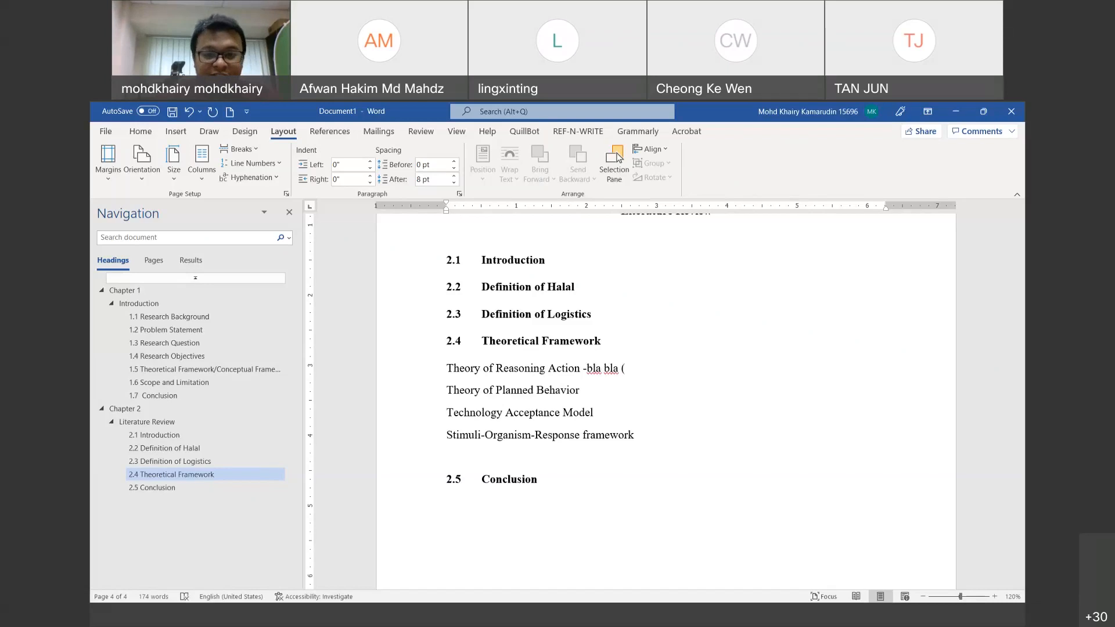
{"action": "type", "text": "citation"}
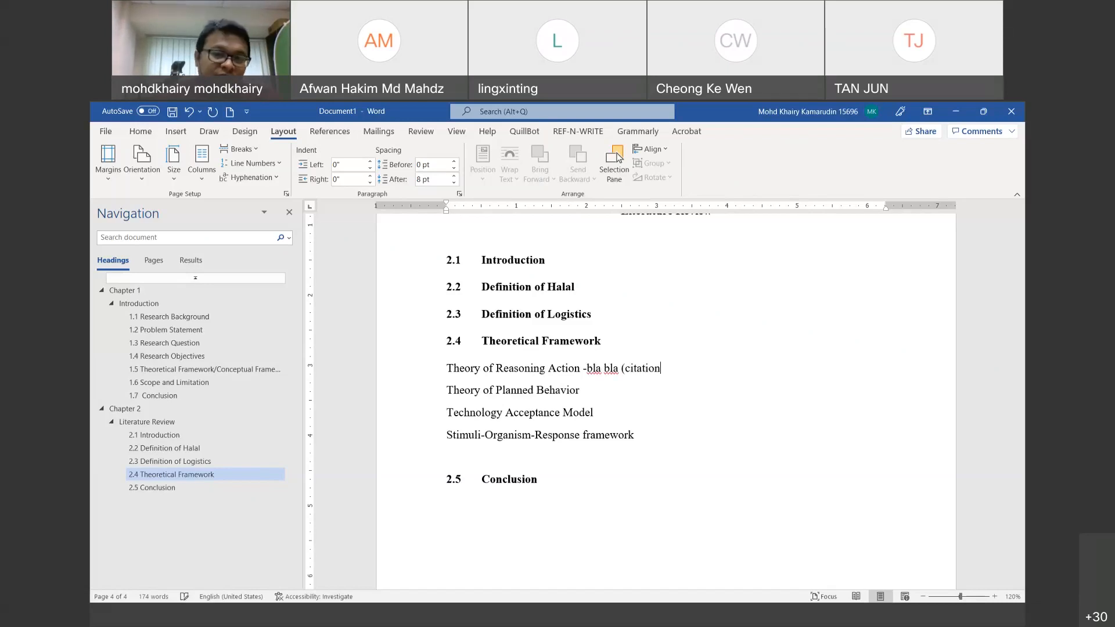
{"action": "key", "text": "Return"}
{"action": "key", "text": "BackSpace"}
{"action": "type", "text": ")"}
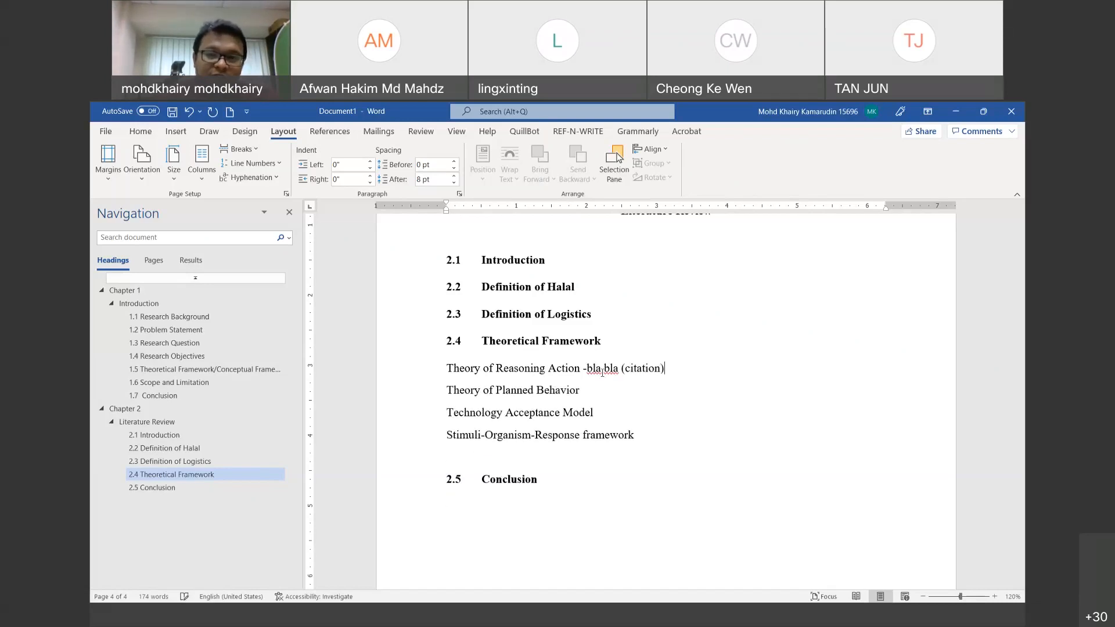
{"action": "scroll", "coordinate": [602, 373], "scroll_direction": "up", "scroll_amount": 3}
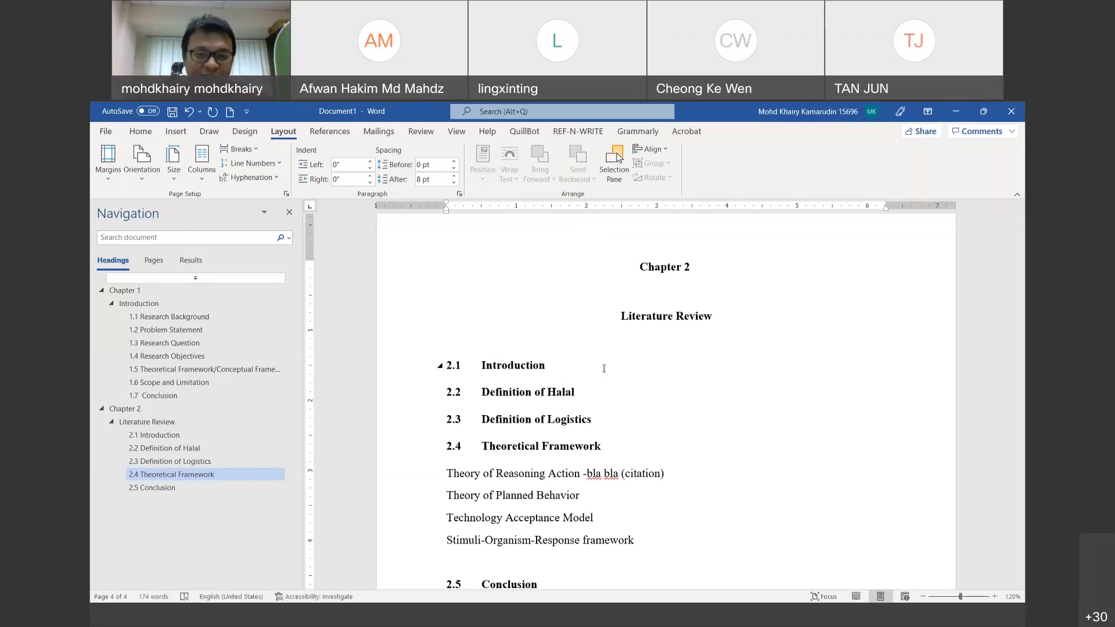
Step: Add an empty line under 2.5 Conclusion and review headings 2.1 through 2.5
{"action": "scroll", "coordinate": [562, 480], "scroll_direction": "down", "scroll_amount": 3}
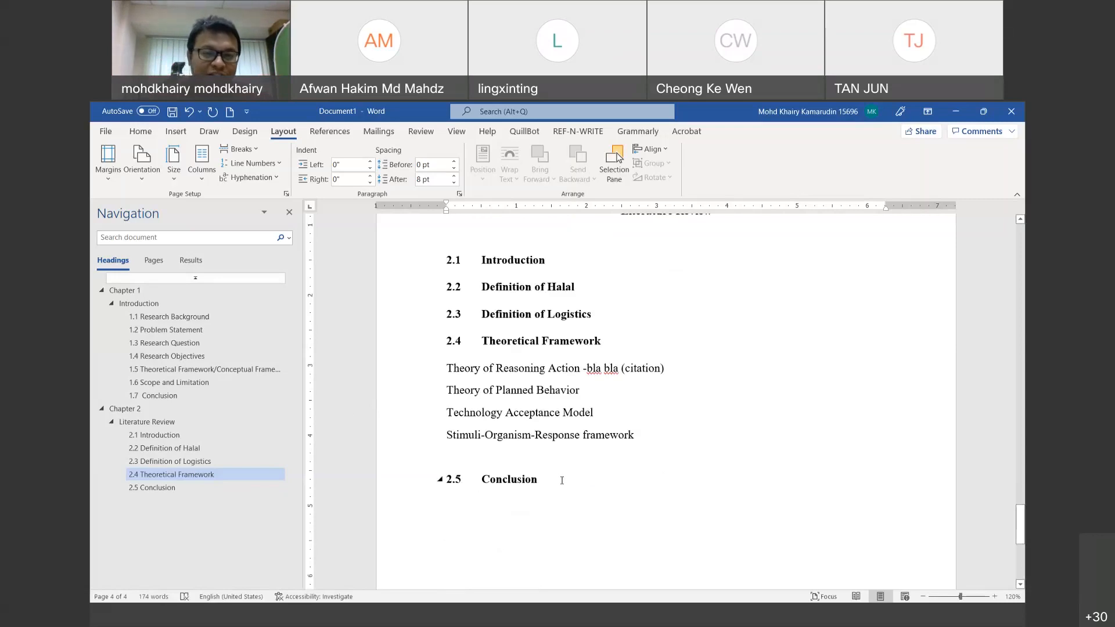
{"action": "left_click", "coordinate": [562, 480]}
{"action": "key", "text": "Return"}
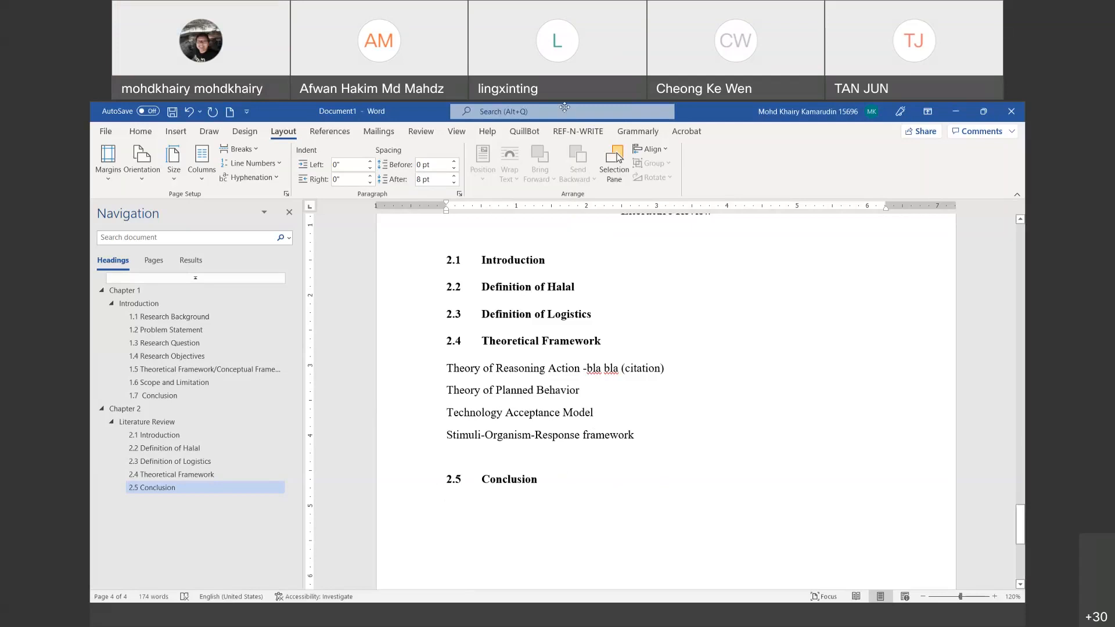
{"action": "scroll", "coordinate": [550, 324], "scroll_direction": "up", "scroll_amount": 6}
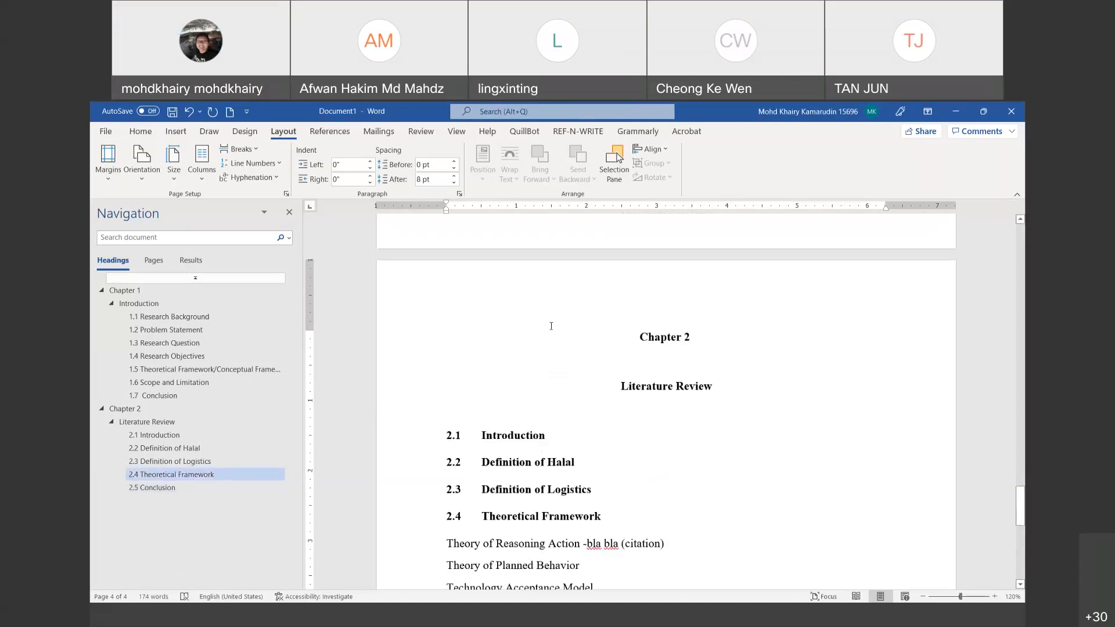
{"action": "scroll", "coordinate": [647, 195], "scroll_direction": "up", "scroll_amount": 4}
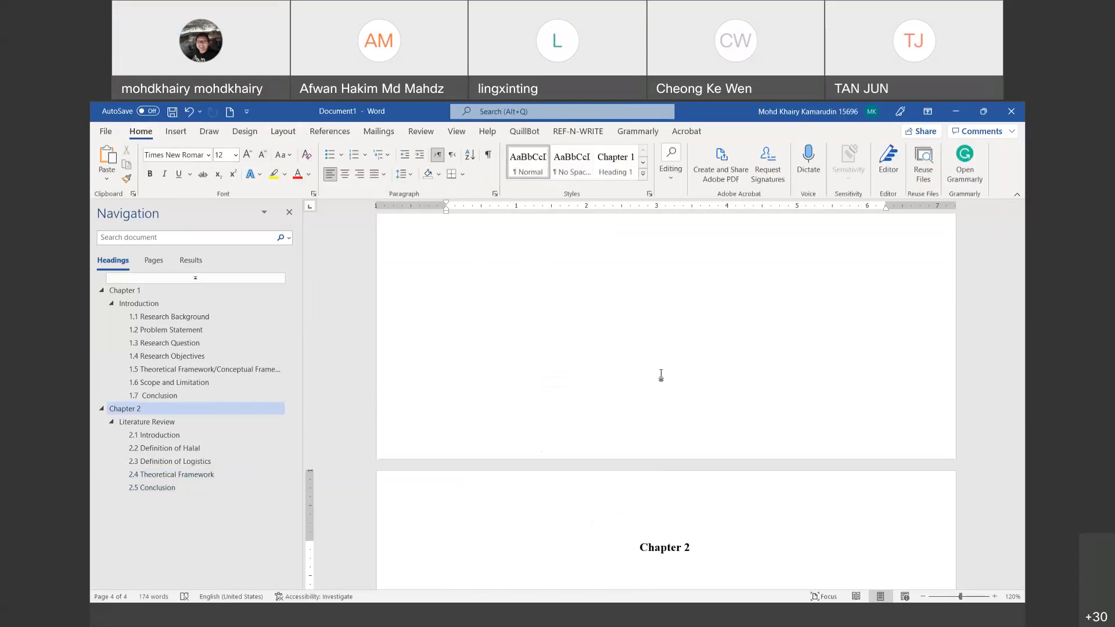
{"action": "scroll", "coordinate": [659, 374], "scroll_direction": "down", "scroll_amount": 5}
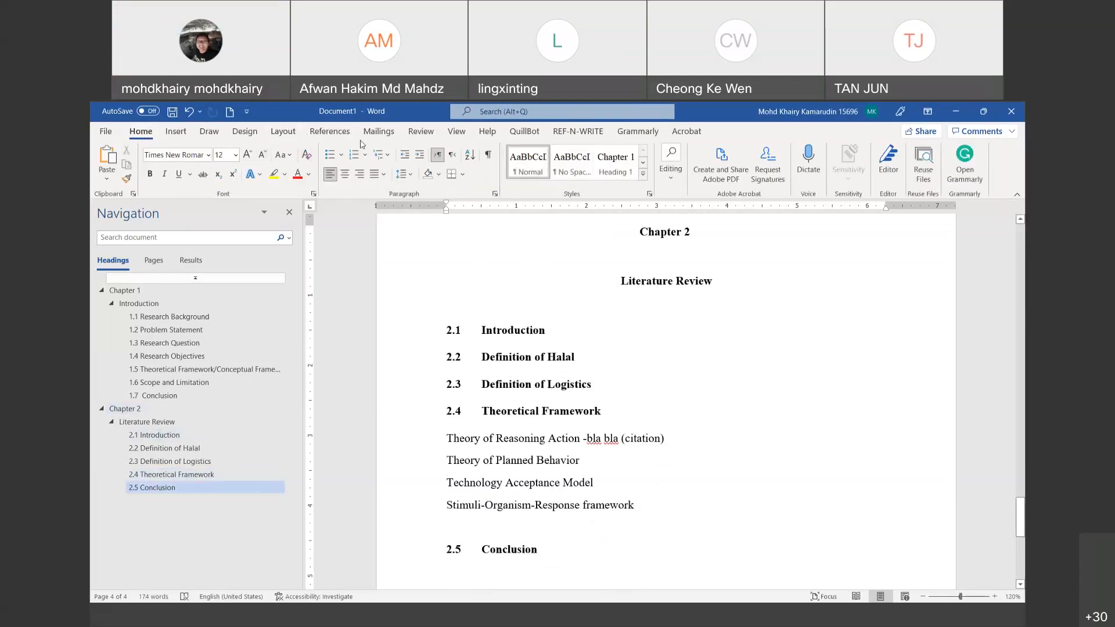
Step: Insert a Next Page section break after Chapter 2
{"action": "left_click", "coordinate": [286, 135]}
{"action": "left_click", "coordinate": [248, 150]}
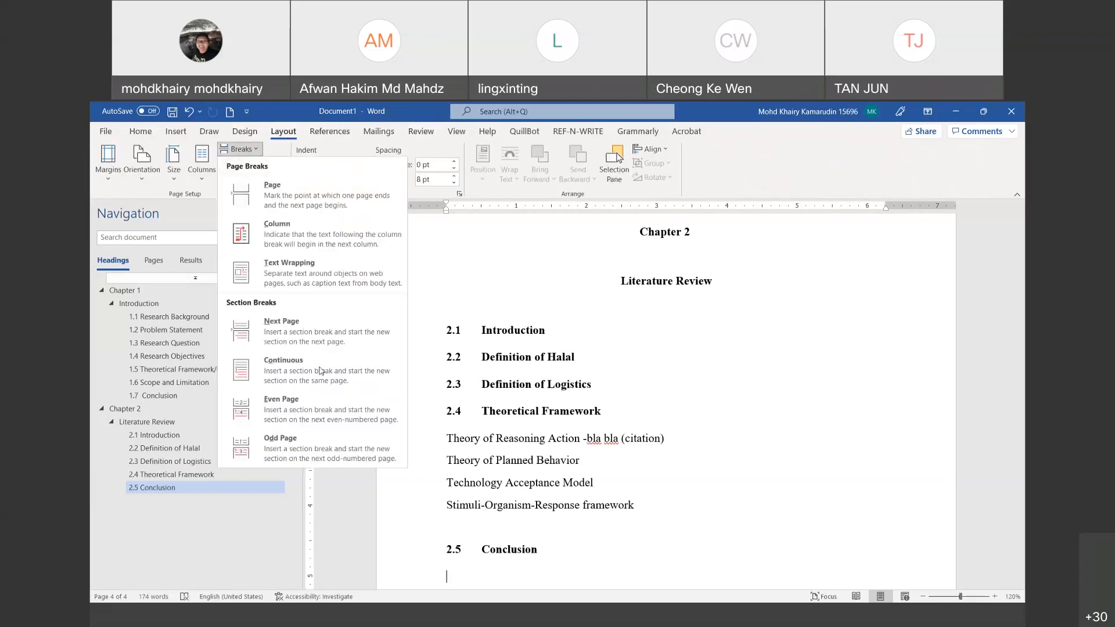
{"action": "left_click", "coordinate": [313, 343]}
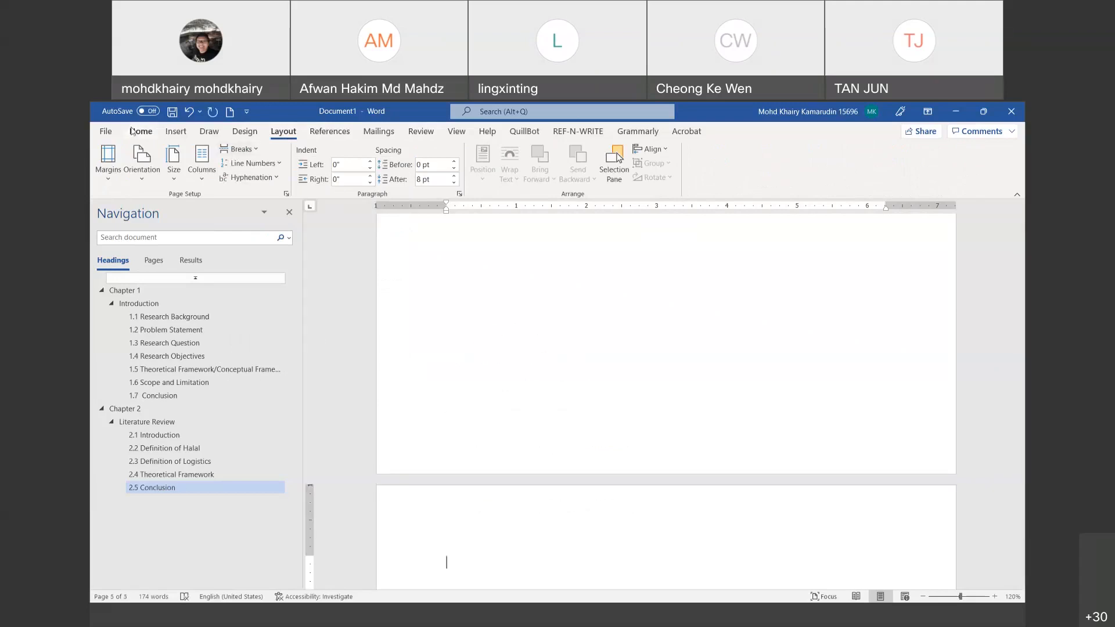
Step: Add a Heading 1 'Chapter 3' title and highlight it on the page and in the outline
{"action": "left_click", "coordinate": [133, 131]}
{"action": "left_click", "coordinate": [619, 171]}
{"action": "type", "text": "Chapter 3"}
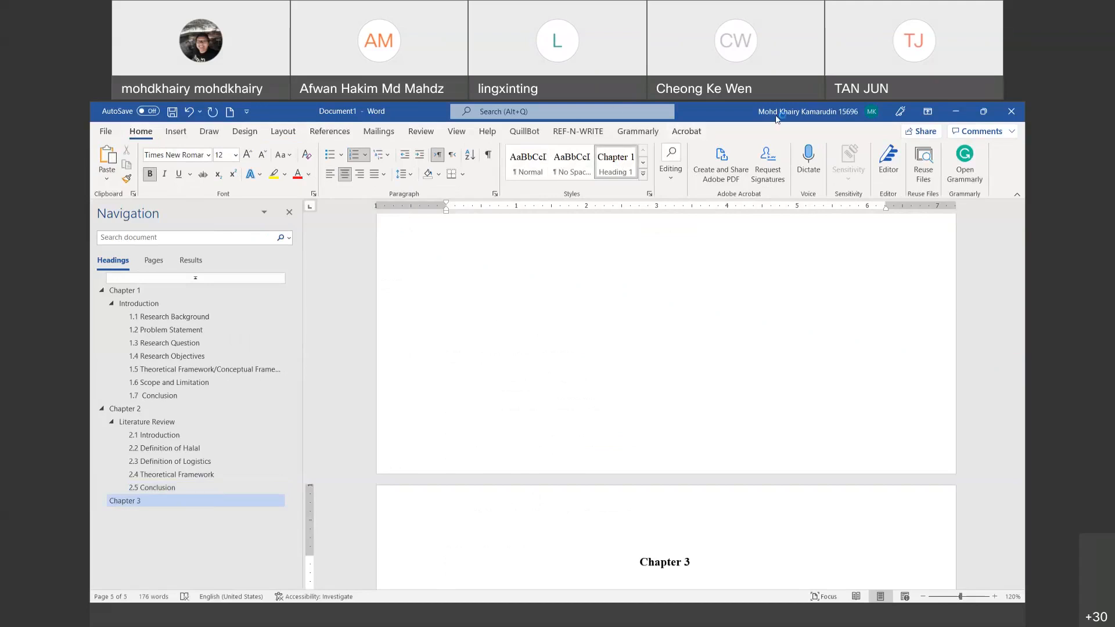
{"action": "mouse_move", "coordinate": [681, 519]}
{"action": "left_mouse_down"}
{"action": "mouse_move", "coordinate": [704, 583]}
{"action": "mouse_move", "coordinate": [675, 529]}
{"action": "left_mouse_up"}
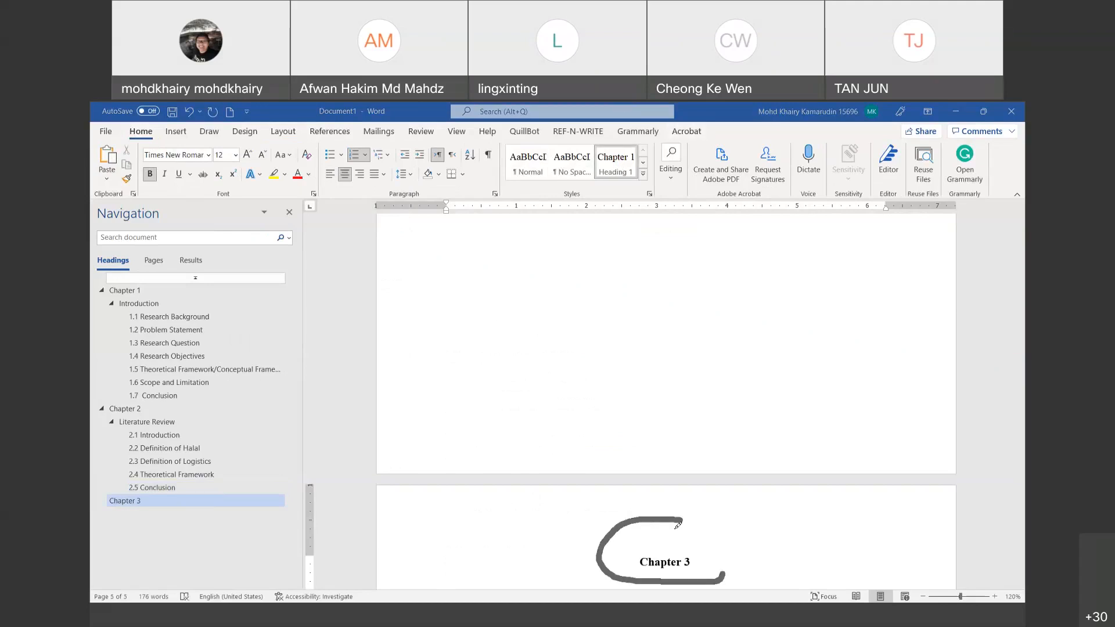
{"action": "mouse_move", "coordinate": [219, 492]}
{"action": "left_mouse_down"}
{"action": "mouse_move", "coordinate": [112, 483]}
{"action": "mouse_move", "coordinate": [157, 528]}
{"action": "mouse_move", "coordinate": [189, 478]}
{"action": "left_mouse_up"}
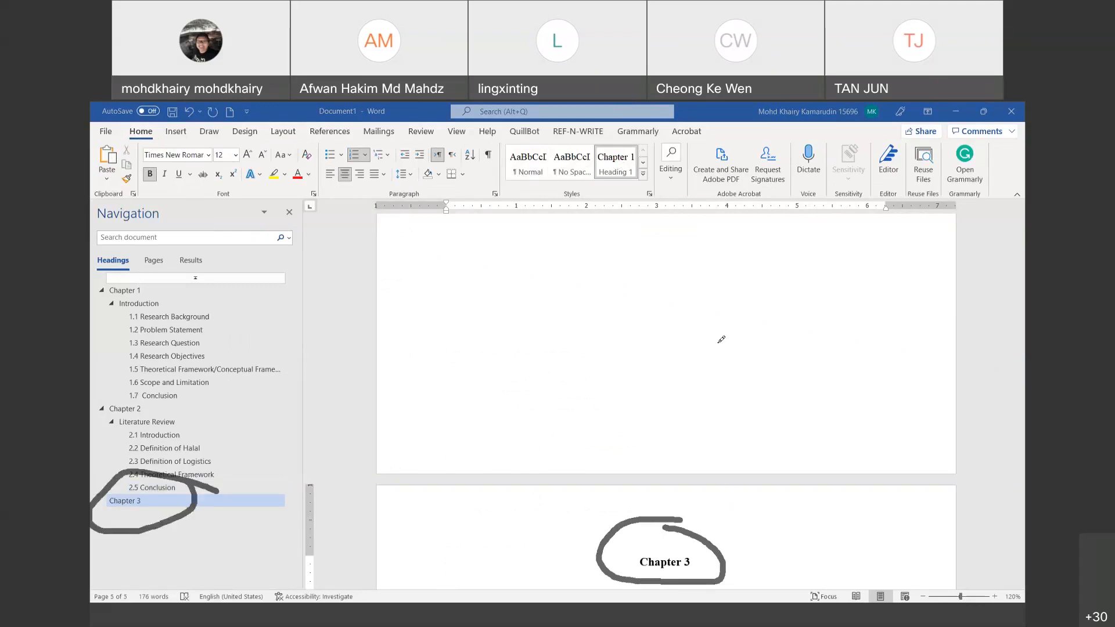
{"action": "left_click", "coordinate": [770, 119]}
Step: Start a new paragraph after the Chapter 3 heading
{"action": "left_click", "coordinate": [693, 562]}
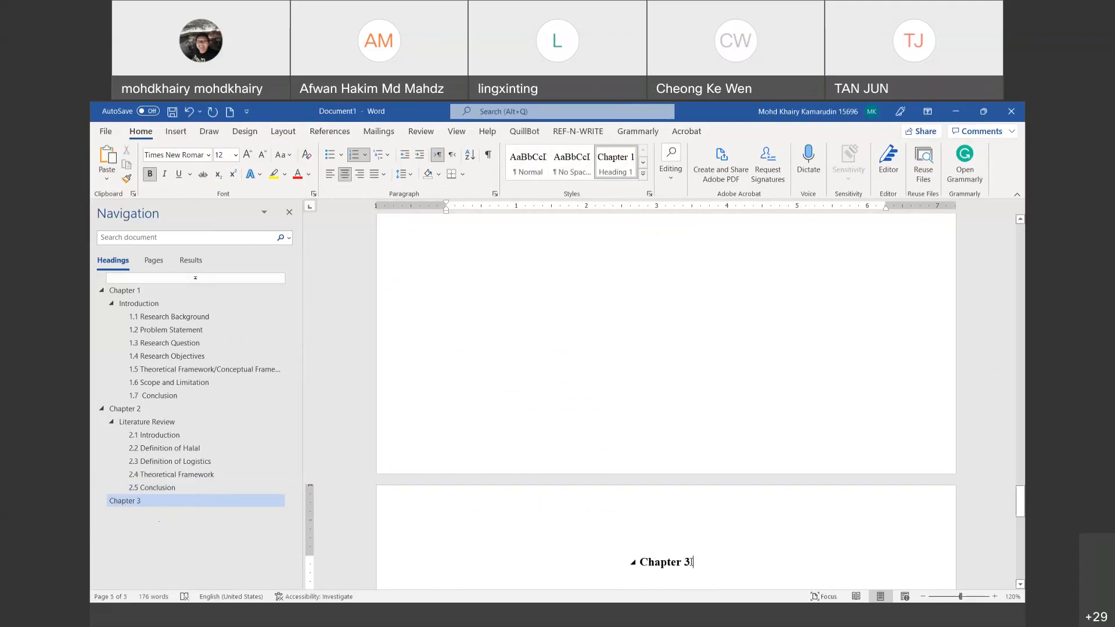
{"action": "triple_click", "coordinate": [693, 562]}
{"action": "key", "text": "End"}
{"action": "key", "text": "Return"}
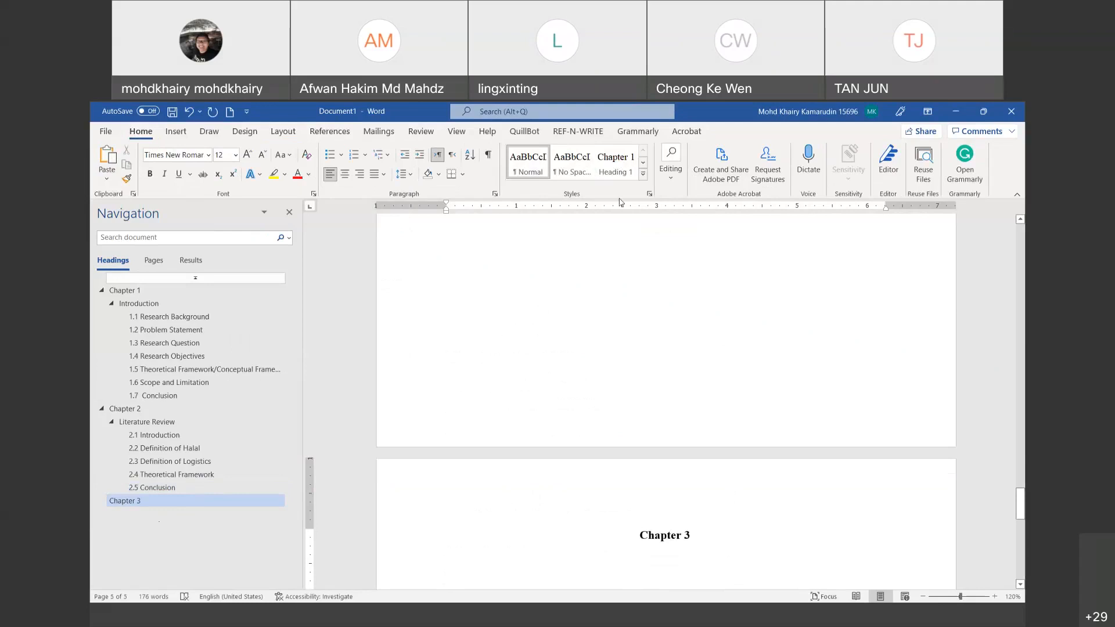
Step: Add 'Research Methodology' below Chapter 3 as a Heading 2 subheading
{"action": "key", "text": "Return"}
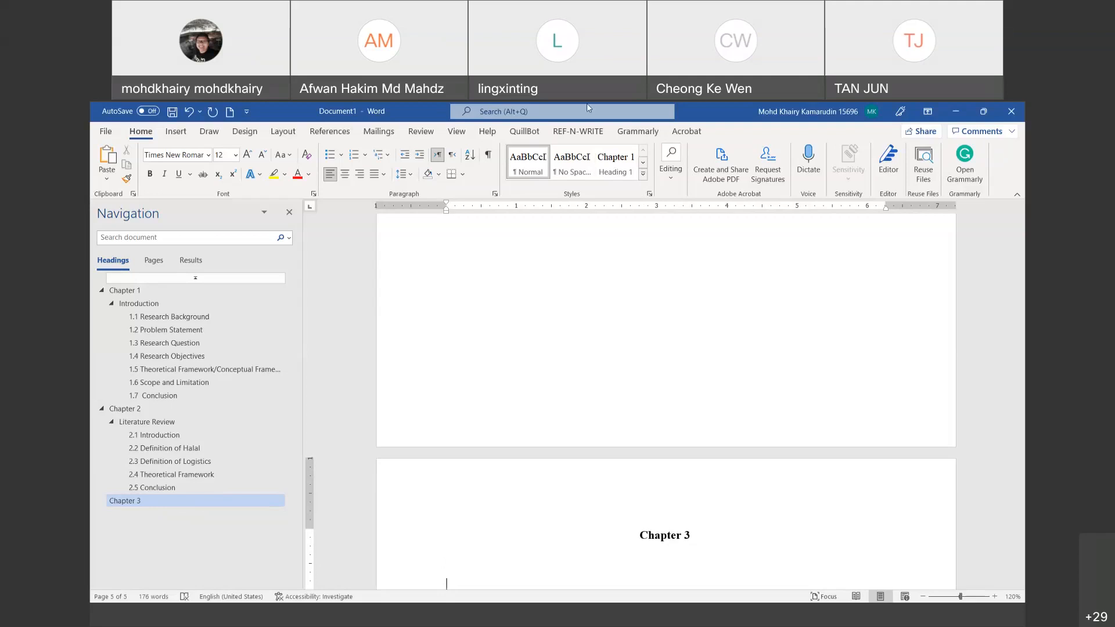
{"action": "type", "text": "Research Methodology"}
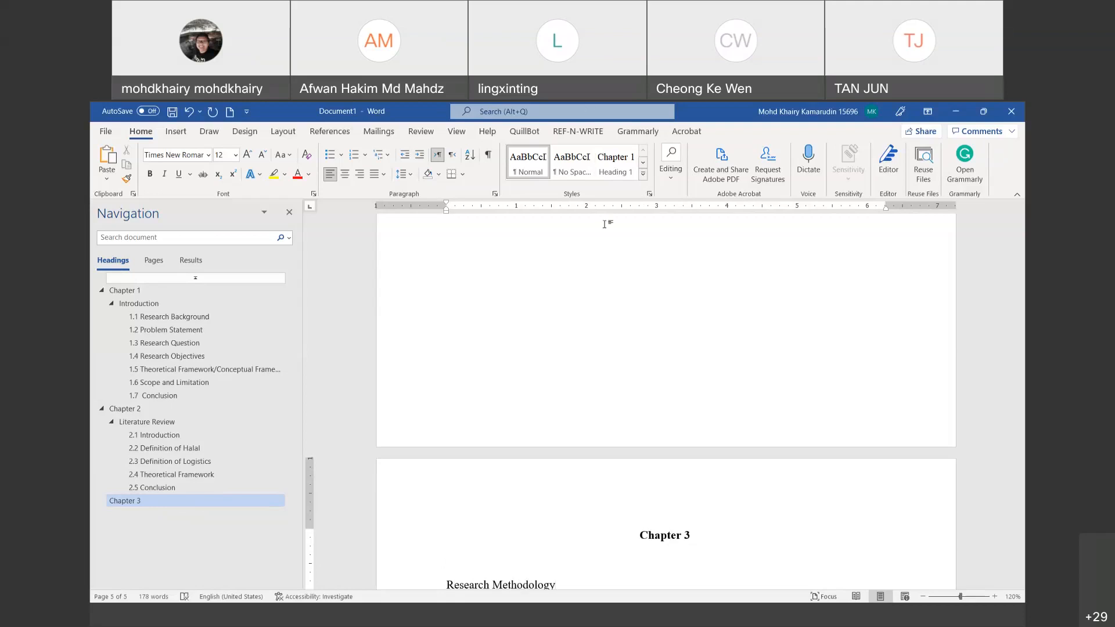
{"action": "left_click", "coordinate": [642, 180]}
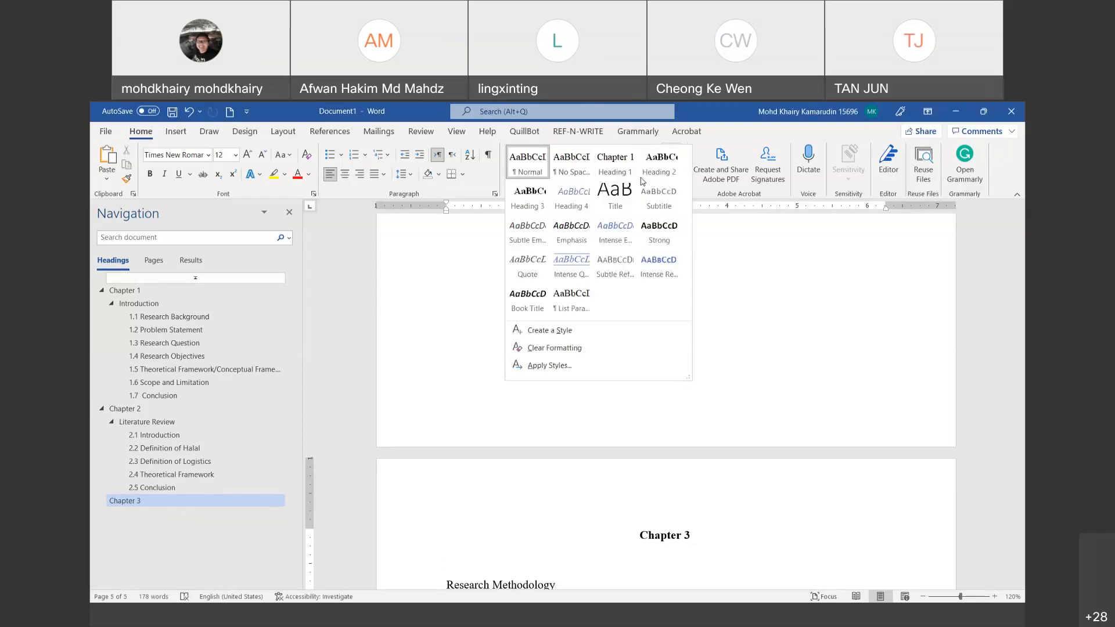
{"action": "left_click", "coordinate": [672, 172]}
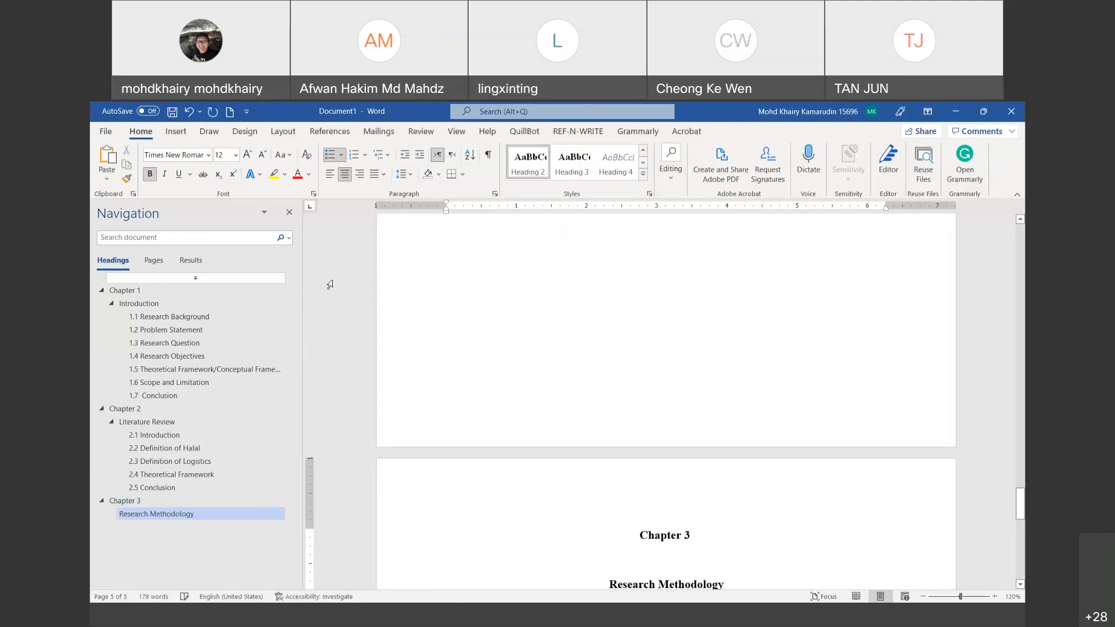
{"action": "mouse_move", "coordinate": [181, 487]}
{"action": "left_mouse_down"}
{"action": "mouse_move", "coordinate": [95, 534]}
{"action": "mouse_move", "coordinate": [199, 489]}
{"action": "left_mouse_up"}
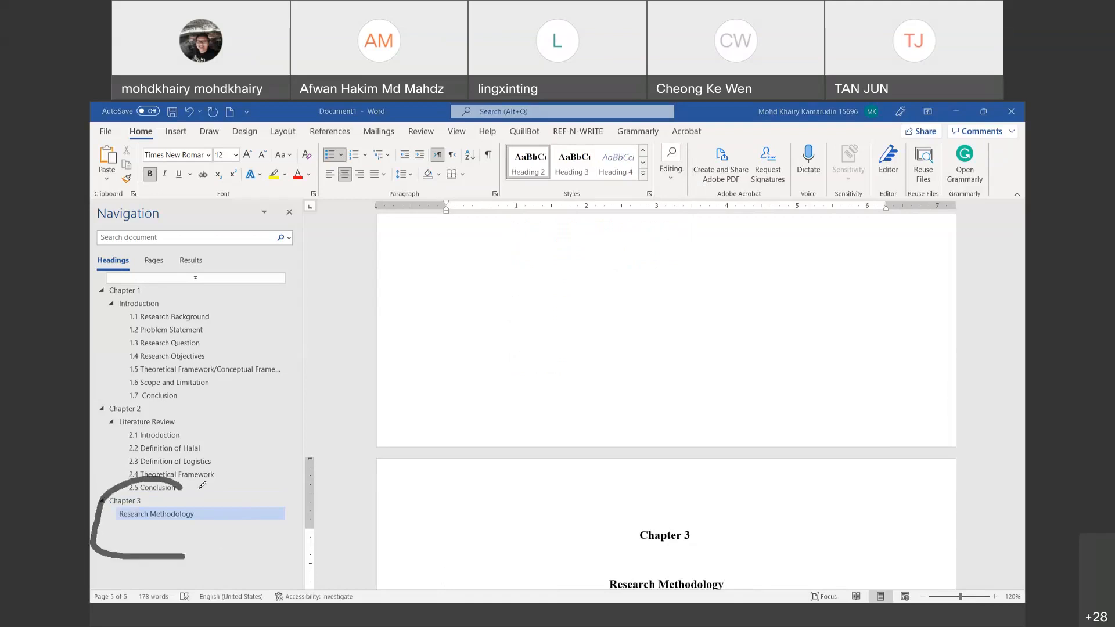
{"action": "mouse_move", "coordinate": [723, 566]}
{"action": "left_mouse_down"}
{"action": "mouse_move", "coordinate": [578, 581]}
{"action": "mouse_move", "coordinate": [726, 574]}
{"action": "mouse_move", "coordinate": [747, 557]}
{"action": "left_mouse_up"}
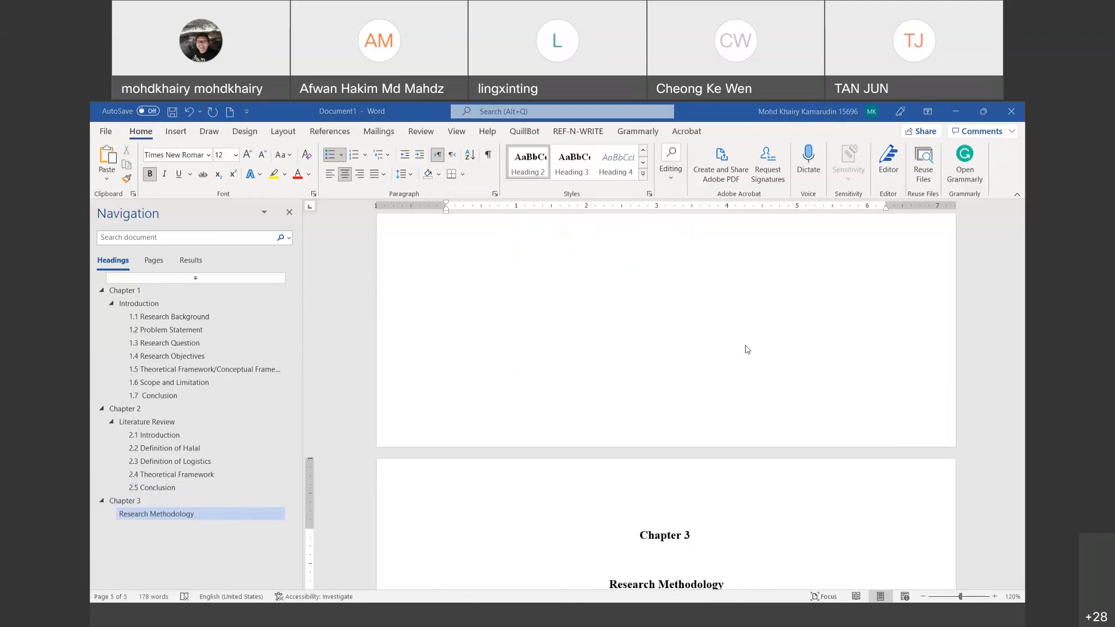
{"action": "scroll", "coordinate": [747, 350], "scroll_direction": "down", "scroll_amount": 3}
{"action": "scroll", "coordinate": [747, 349], "scroll_direction": "down", "scroll_amount": 1}
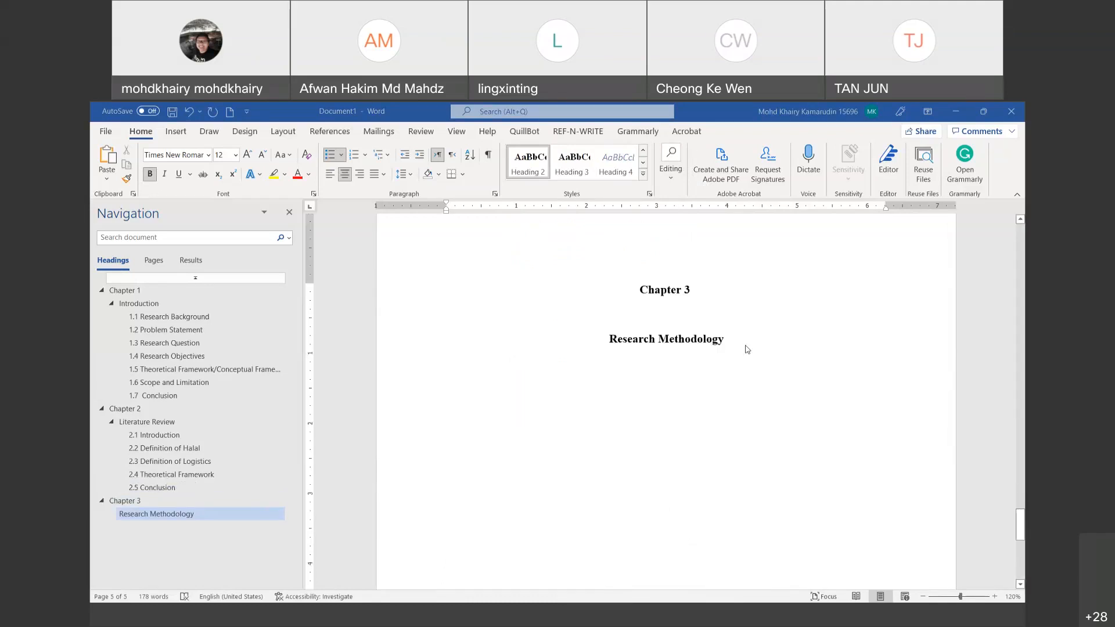
Step: Add a '3.1 Introduction' line, with a tab after the number
{"action": "key", "text": "Return"}
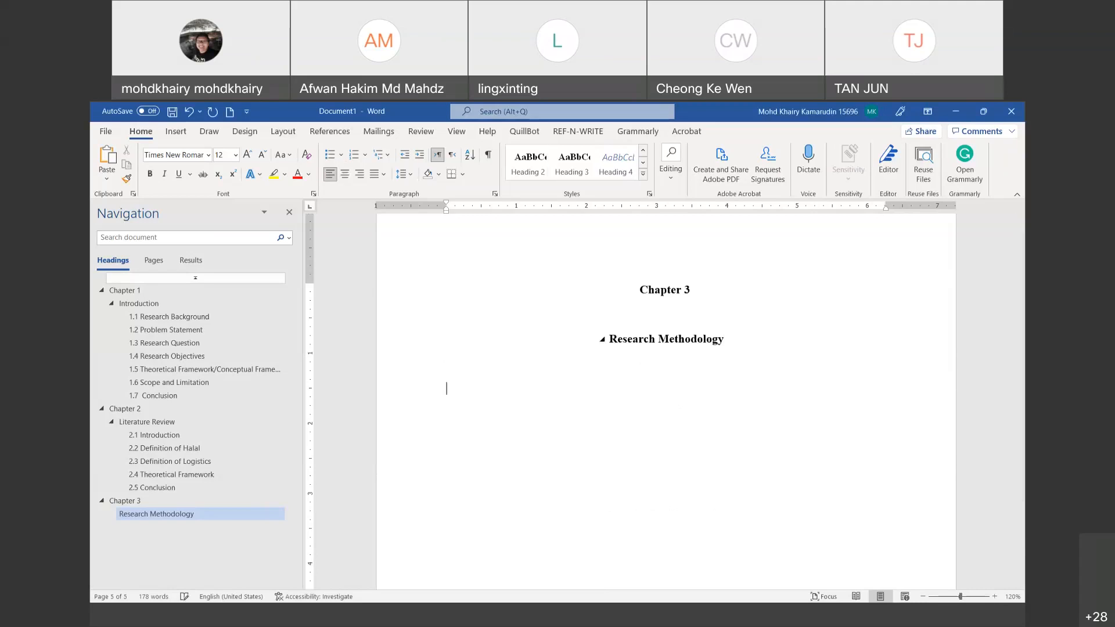
{"action": "type", "text": "3.1"}
{"action": "key", "text": "Tab"}
{"action": "type", "text": "Introduction"}
Step: Make 3.1 Introduction Heading 3 and add 'This chapter will explain how this study collect data.'
{"action": "left_click", "coordinate": [575, 170]}
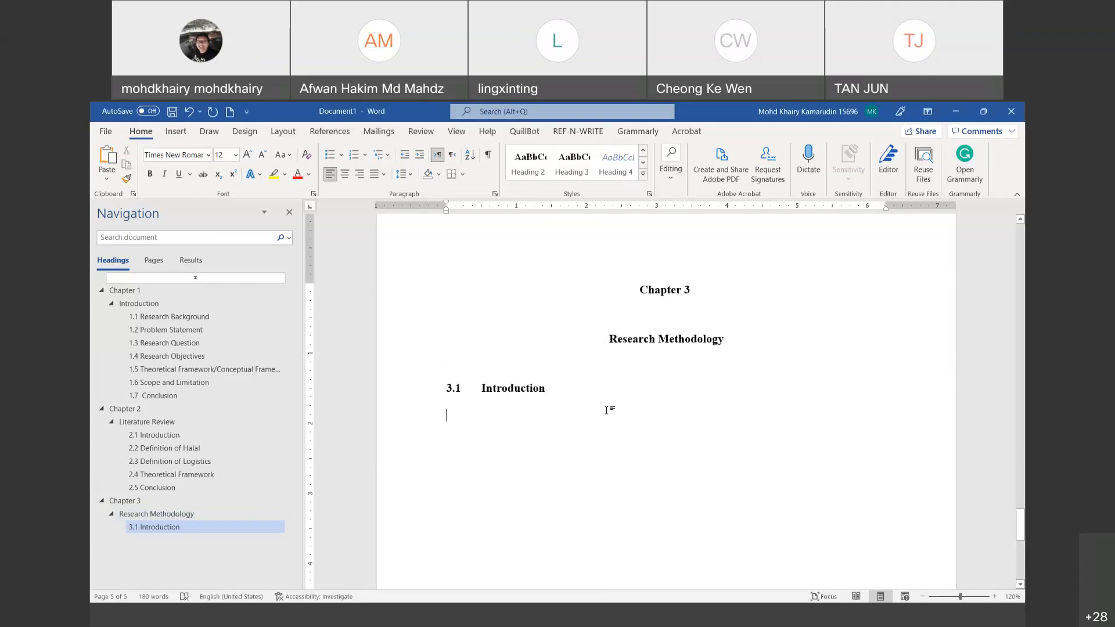
{"action": "type", "text": "This cha"}
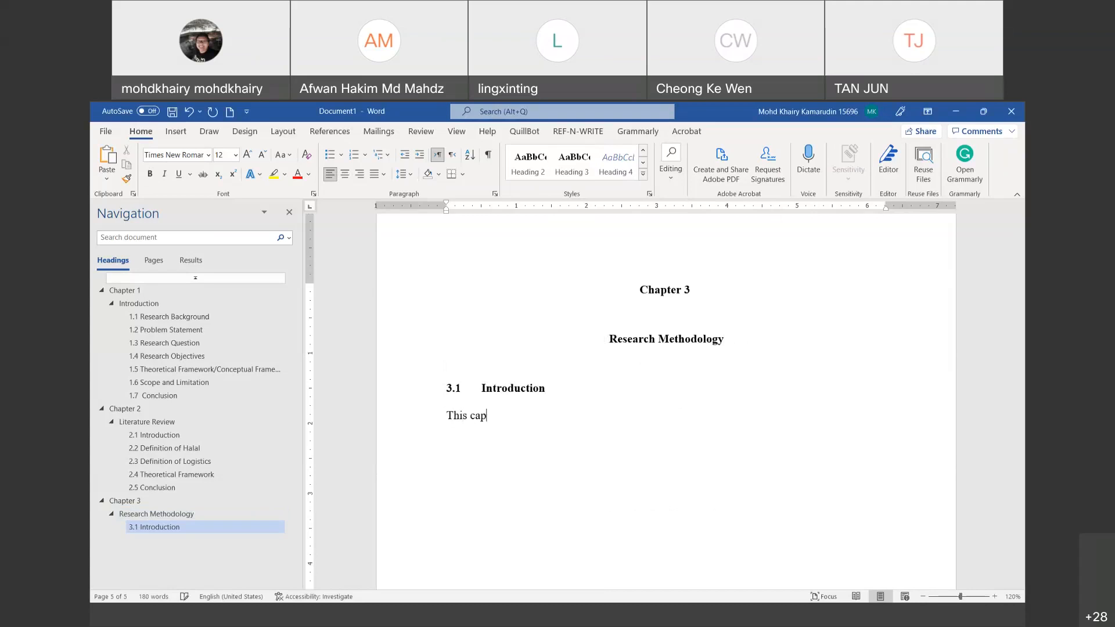
{"action": "type", "text": "pter will exolai"}
{"action": "key", "text": "BackSpace"}
{"action": "key", "text": "BackSpace"}
{"action": "key", "text": "BackSpace"}
{"action": "key", "text": "BackSpace"}
{"action": "type", "text": "plain how"}
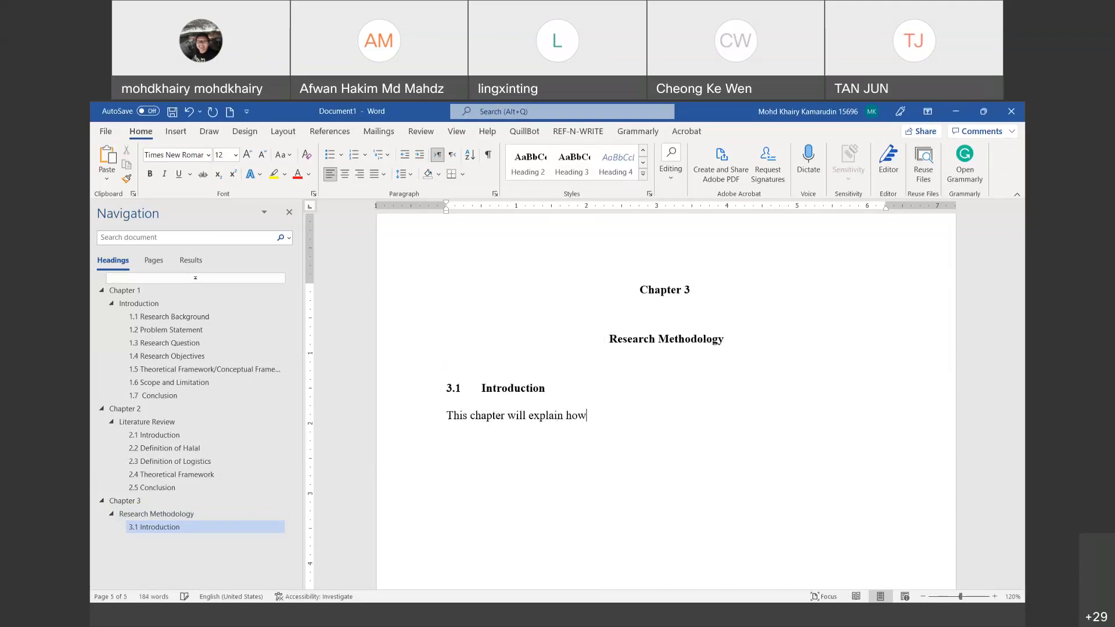
{"action": "type", "text": " this"}
{"action": "type", "text": " study"}
{"action": "type", "text": "'s"}
{"action": "key", "text": "BackSpace"}
{"action": "key", "text": "BackSpace"}
{"action": "key", "text": "BackSpace"}
{"action": "type", "text": "collect data."}
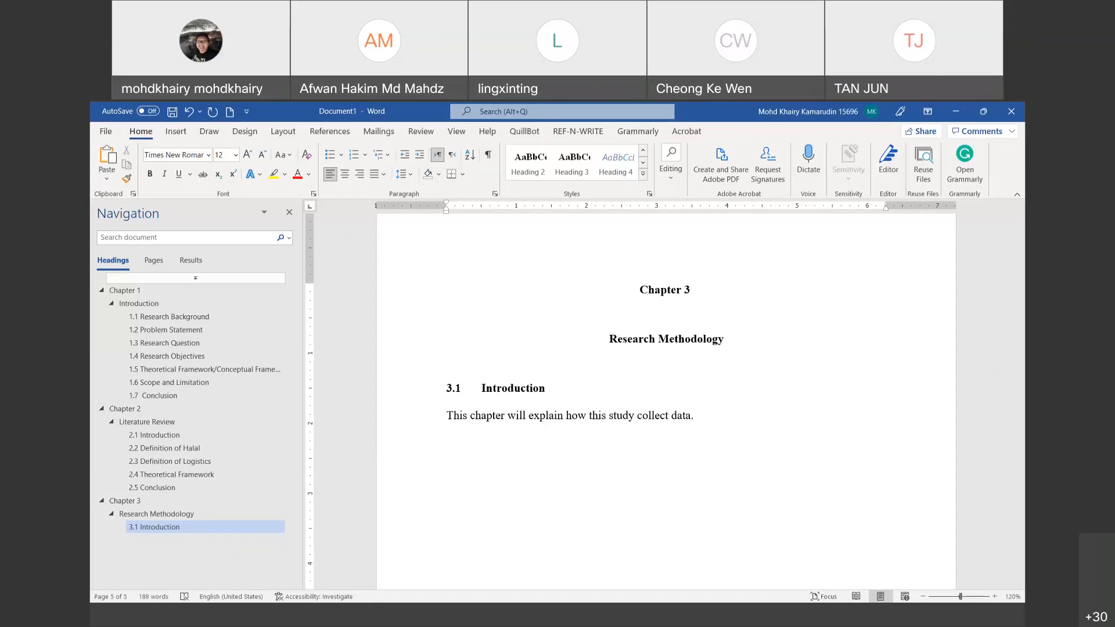
Step: Add a Heading 3 line '3.2 Research Approach'
{"action": "type", "text": "3.2"}
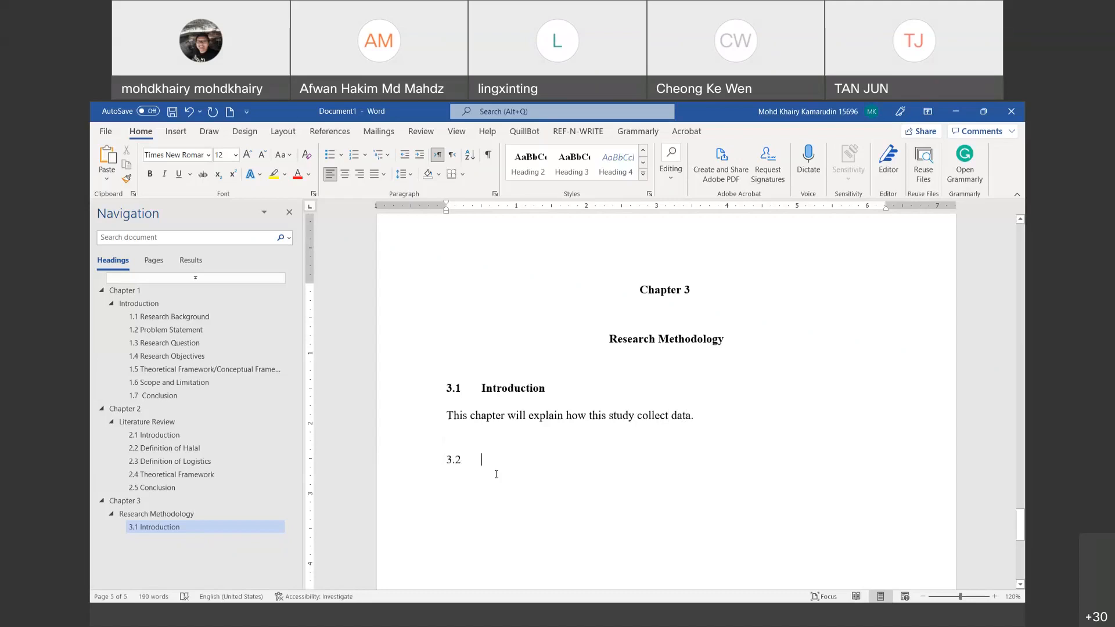
{"action": "left_click", "coordinate": [433, 461]}
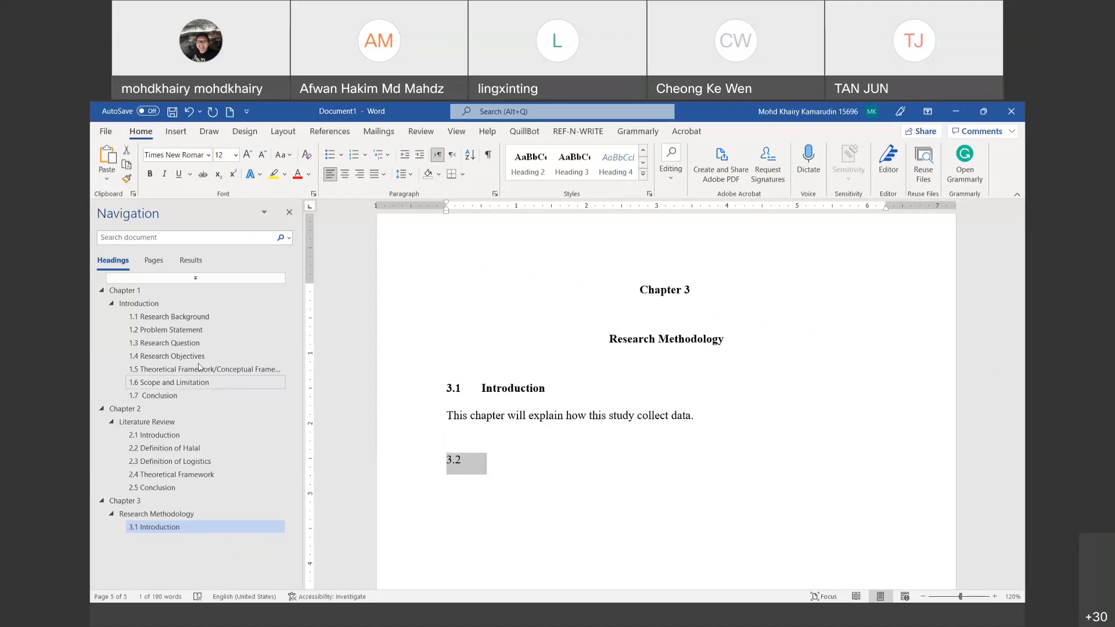
{"action": "left_click", "coordinate": [579, 172]}
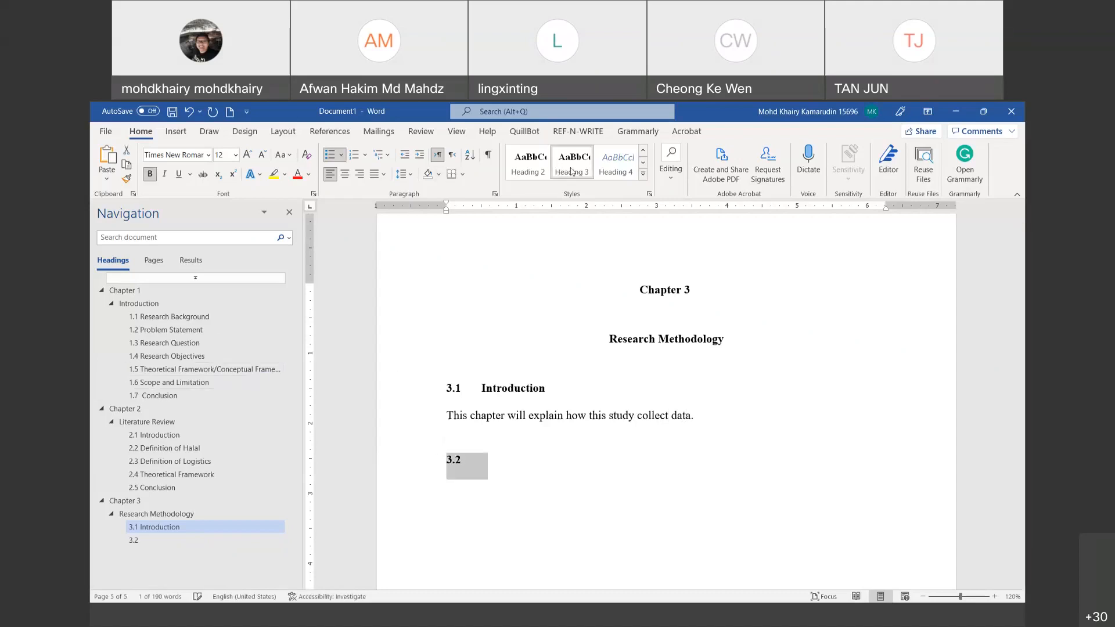
{"action": "left_click", "coordinate": [519, 472]}
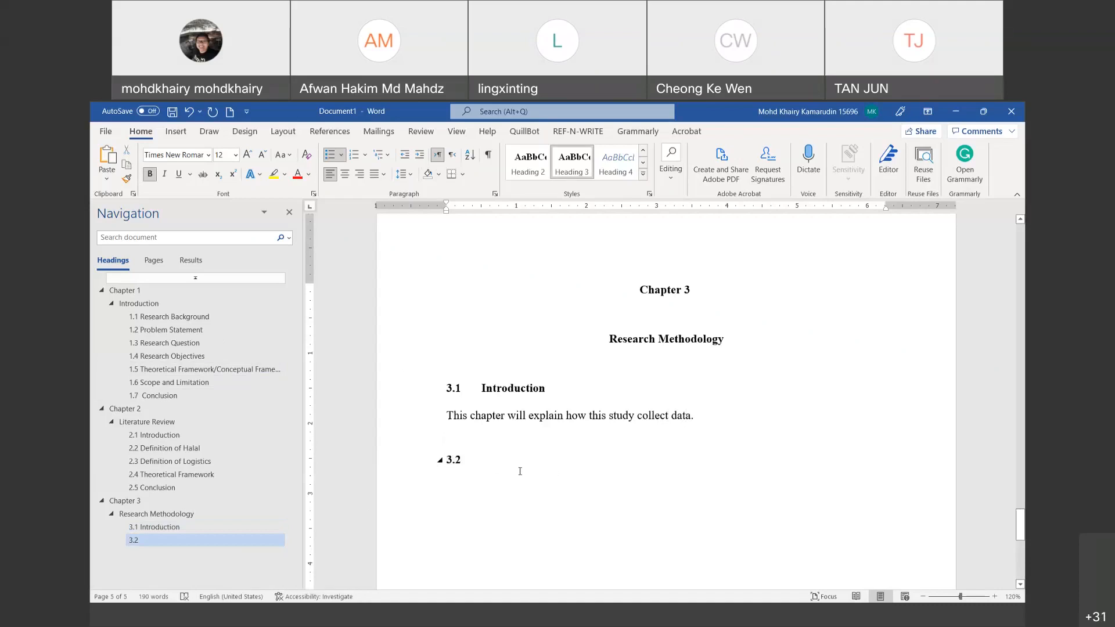
{"action": "key", "text": "Tab"}
{"action": "type", "text": "Resea"}
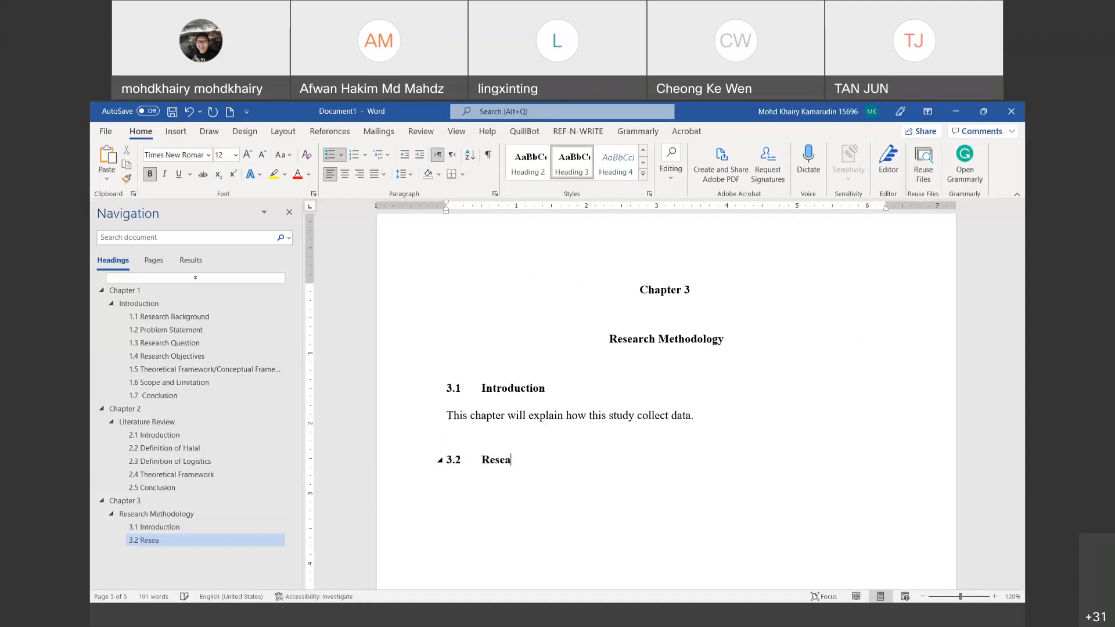
{"action": "type", "text": "rch Approach"}
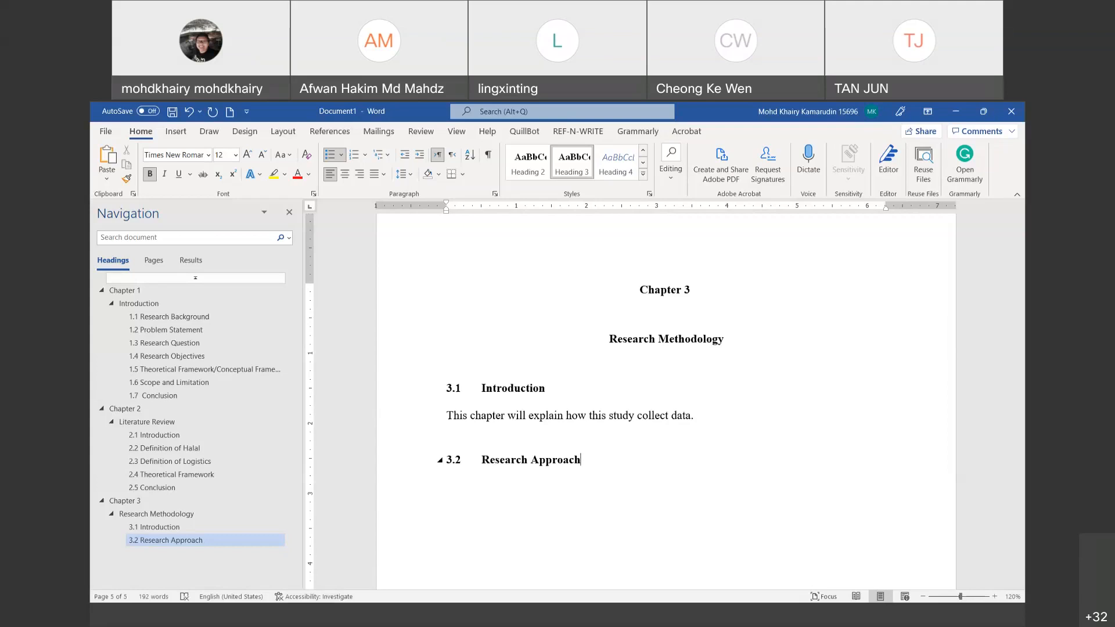
Step: Type 'Quantitative / Qualitative / Mixed Method' under 3.2 Research Approach
{"action": "type", "text": "Quantita"}
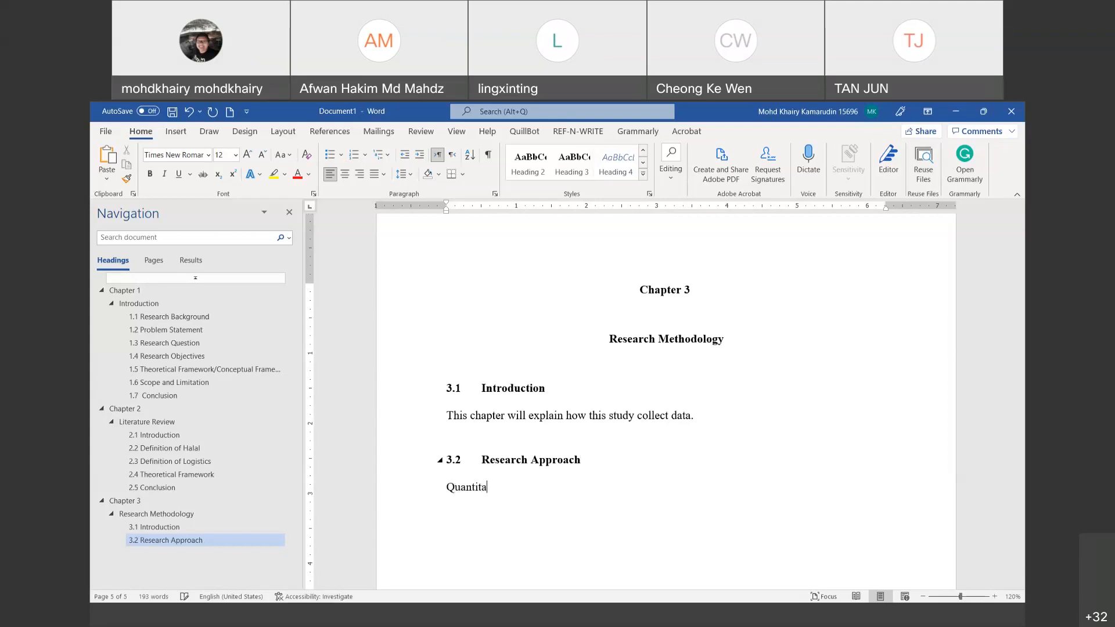
{"action": "type", "text": "tive / Qualitative / Mixed App"}
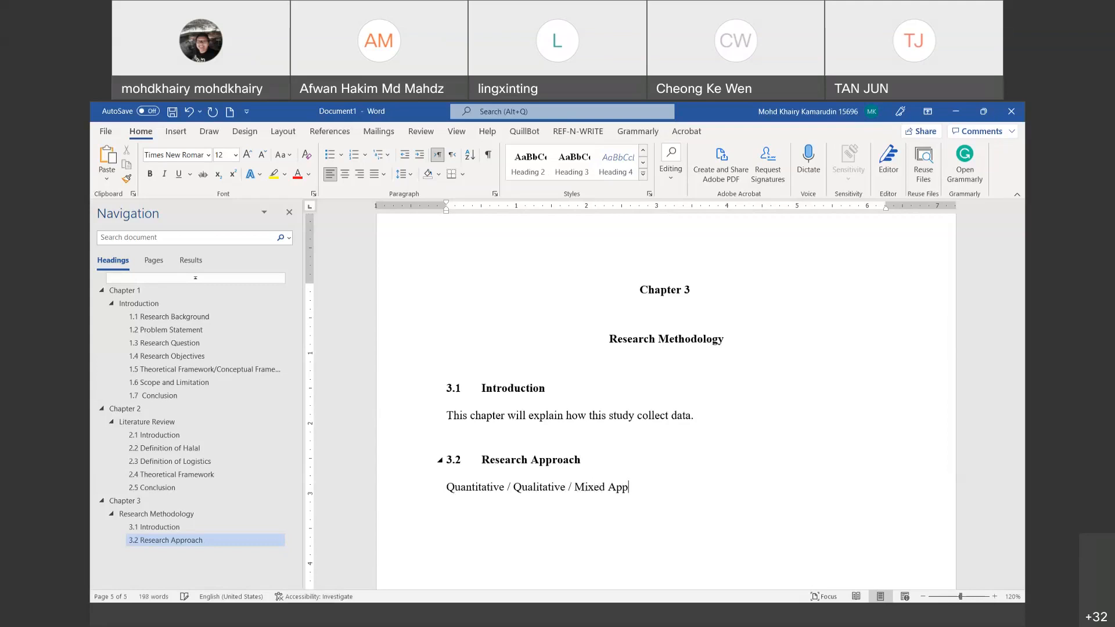
{"action": "type", "text": "raoch"}
{"action": "key", "text": "BackSpace"}
{"action": "key", "text": "BackSpace"}
{"action": "key", "text": "BackSpace"}
{"action": "key", "text": "BackSpace"}
{"action": "key", "text": "BackSpace"}
{"action": "type", "text": "roach"}
{"action": "type", "text": "/ M"}
{"action": "key", "text": "BackSpace"}
{"action": "key", "text": "BackSpace"}
{"action": "key", "text": "BackSpace"}
{"action": "key", "text": "BackSpace"}
{"action": "key", "text": "BackSpace"}
{"action": "key", "text": "BackSpace"}
{"action": "key", "text": "BackSpace"}
{"action": "key", "text": "BackSpace"}
{"action": "key", "text": "BackSpace"}
{"action": "key", "text": "BackSpace"}
{"action": "key", "text": "BackSpace"}
{"action": "type", "text": "Methjod"}
{"action": "key", "text": "BackSpace"}
{"action": "key", "text": "BackSpace"}
{"action": "key", "text": "BackSpace"}
{"action": "type", "text": "iod"}
{"action": "key", "text": "BackSpace"}
{"action": "key", "text": "BackSpace"}
{"action": "key", "text": "BackSpace"}
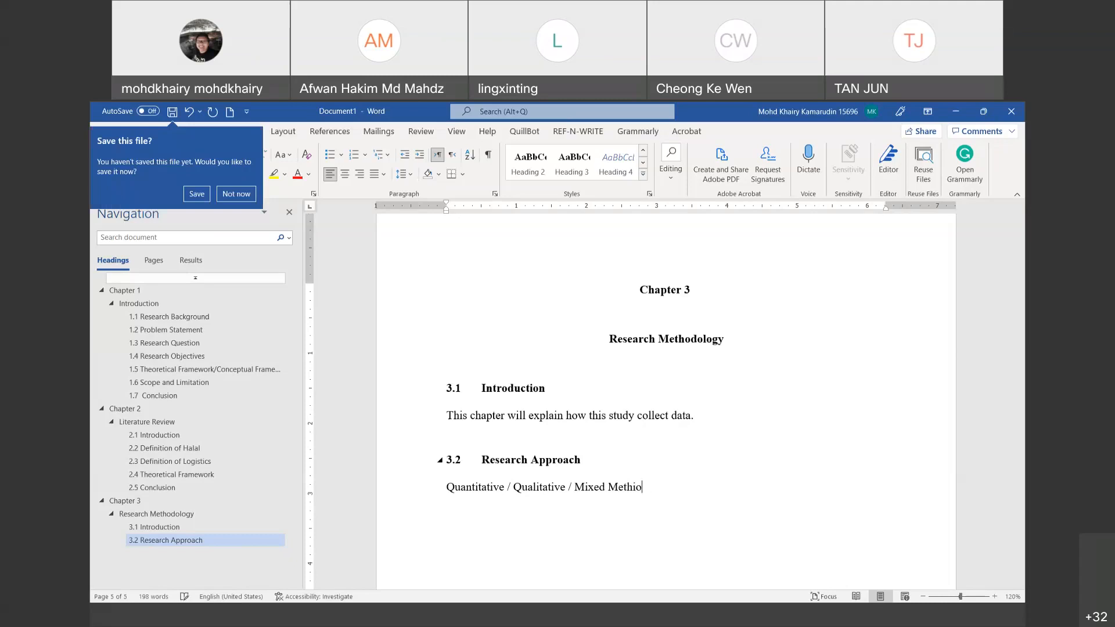
{"action": "type", "text": "od"}
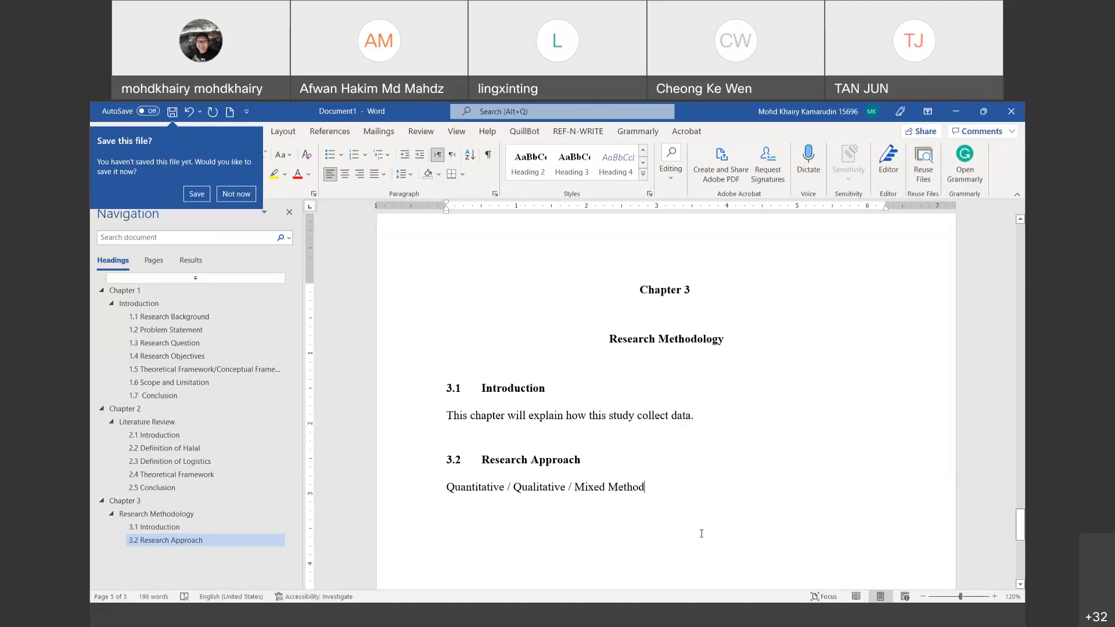
Step: Dismiss the save reminder and add the line 'Why this study choose this approach?'
{"action": "left_click", "coordinate": [655, 492]}
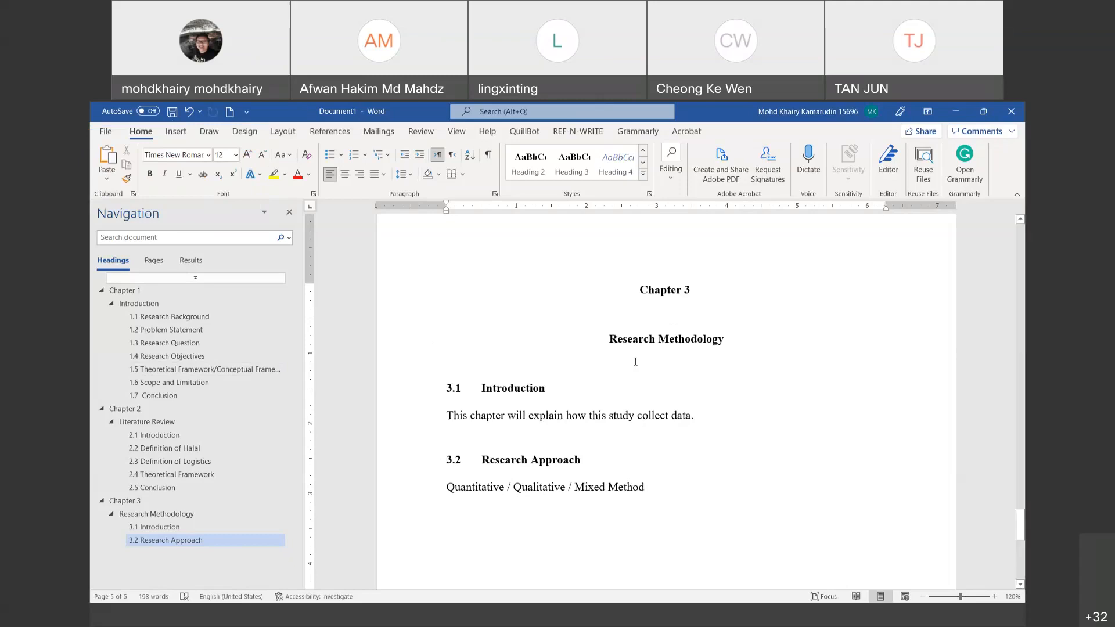
{"action": "key", "text": "Return"}
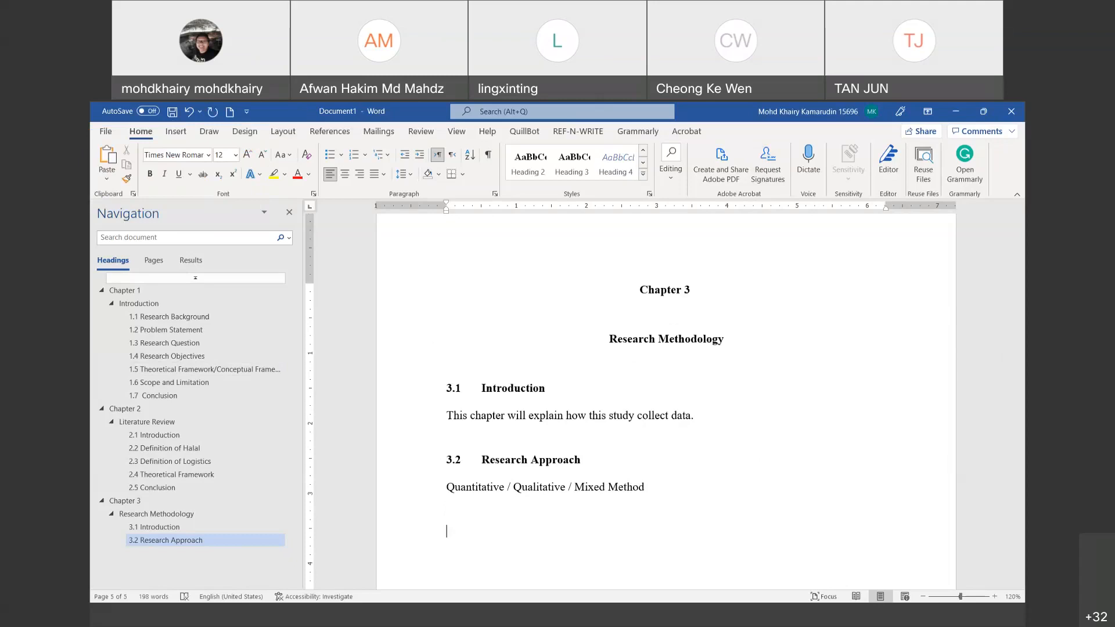
{"action": "key", "text": "Right"}
{"action": "key", "text": "Right"}
{"action": "type", "text": "Why This"}
{"action": "key", "text": "BackSpace"}
{"action": "key", "text": "BackSpace"}
{"action": "key", "text": "BackSpace"}
{"action": "key", "text": "BackSpace"}
{"action": "type", "text": "this study choose the"}
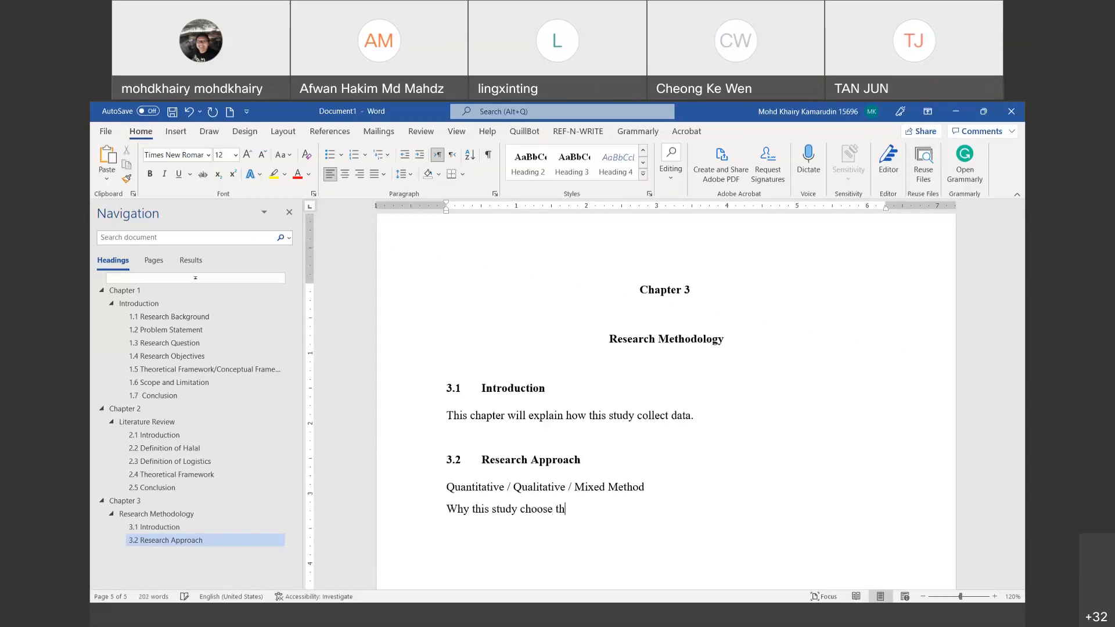
{"action": "key", "text": "BackSpace"}
{"action": "key", "text": "BackSpace"}
{"action": "type", "text": "is app"}
{"action": "type", "text": "o"}
{"action": "key", "text": "BackSpace"}
{"action": "type", "text": "roach"}
{"action": "key", "text": "BackSpace"}
{"action": "key", "text": "BackSpace"}
{"action": "key", "text": "BackSpace"}
{"action": "key", "text": "BackSpace"}
{"action": "type", "text": "oach?"}
Step: Start a new '3.3' line below the question
{"action": "key", "text": "Return"}
{"action": "key", "text": "Return"}
{"action": "type", "text": "3.3"}
Step: Title 3.3 'Data collection' as Heading 3, with a body line 'Quantitative – questionaires /'
{"action": "key", "text": "Tab"}
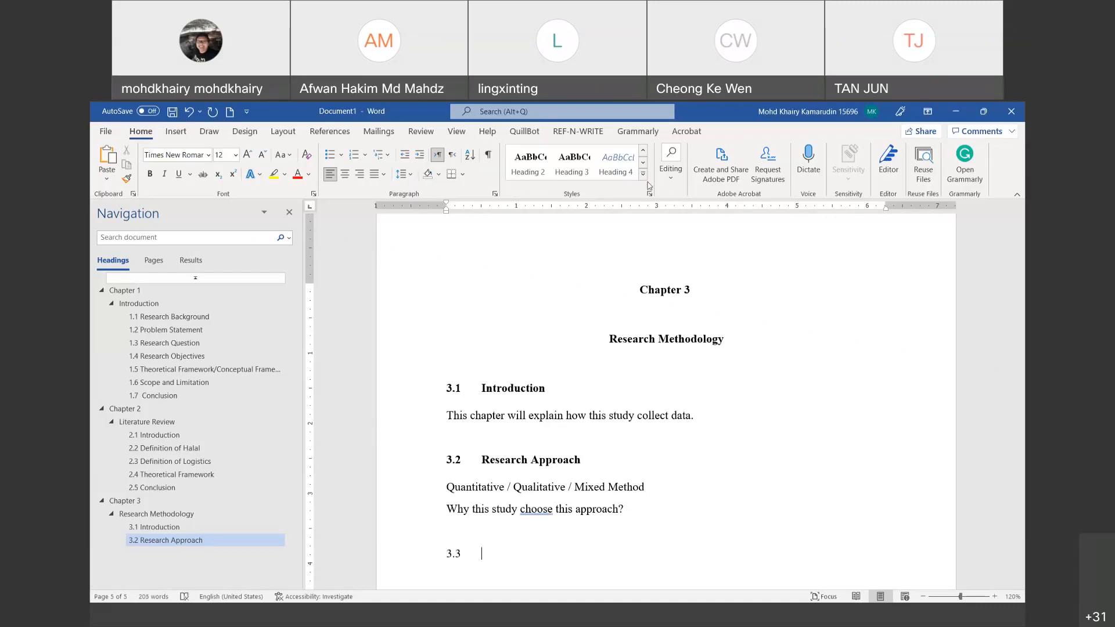
{"action": "left_click", "coordinate": [560, 173]}
{"action": "type", "text": "Data collection"}
{"action": "key", "text": "Return"}
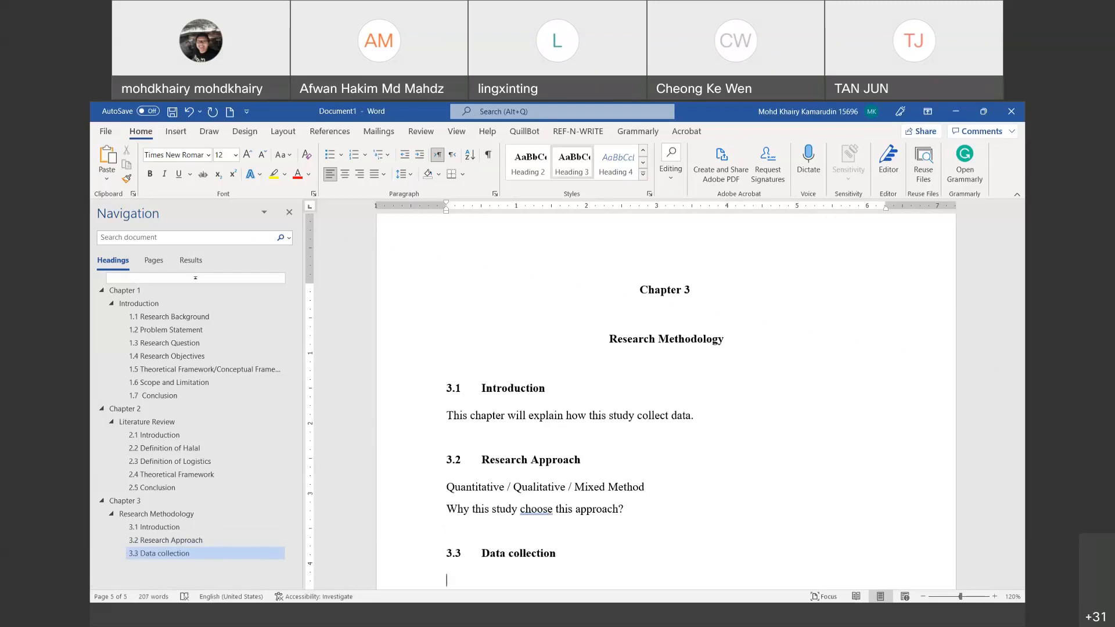
{"action": "type", "text": "Quantitative - questionnna"}
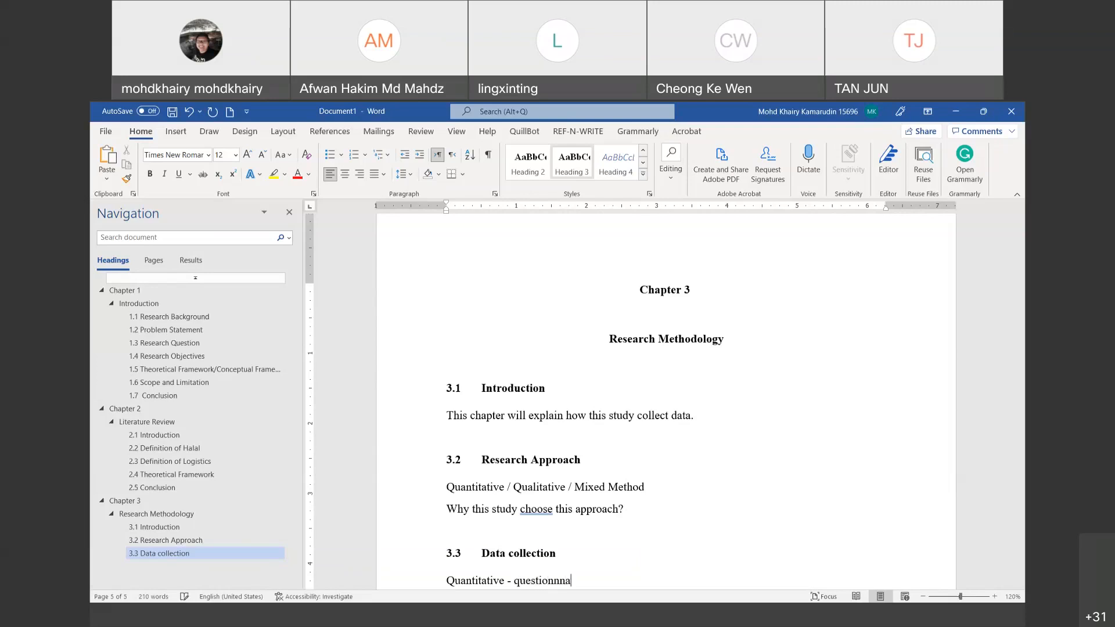
{"action": "type", "text": "ires/"}
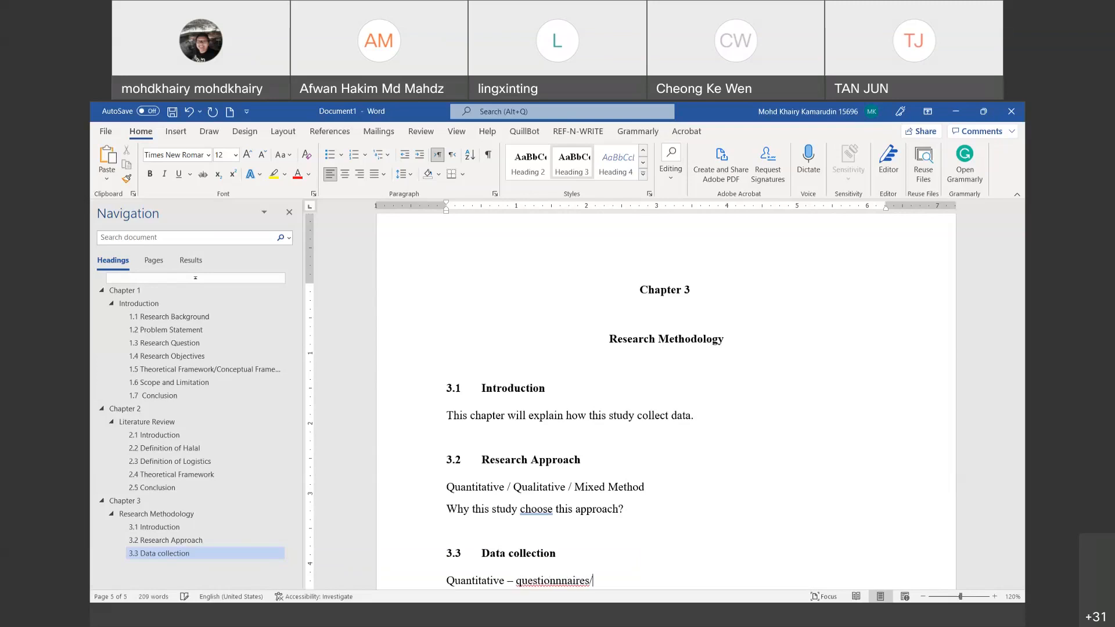
{"action": "key", "text": "BackSpace"}
{"action": "key", "text": "BackSpace"}
{"action": "key", "text": "BackSpace"}
{"action": "key", "text": "BackSpace"}
{"action": "key", "text": "BackSpace"}
{"action": "key", "text": "BackSpace"}
{"action": "key", "text": "BackSpace"}
{"action": "key", "text": "BackSpace"}
{"action": "type", "text": "aires /"}
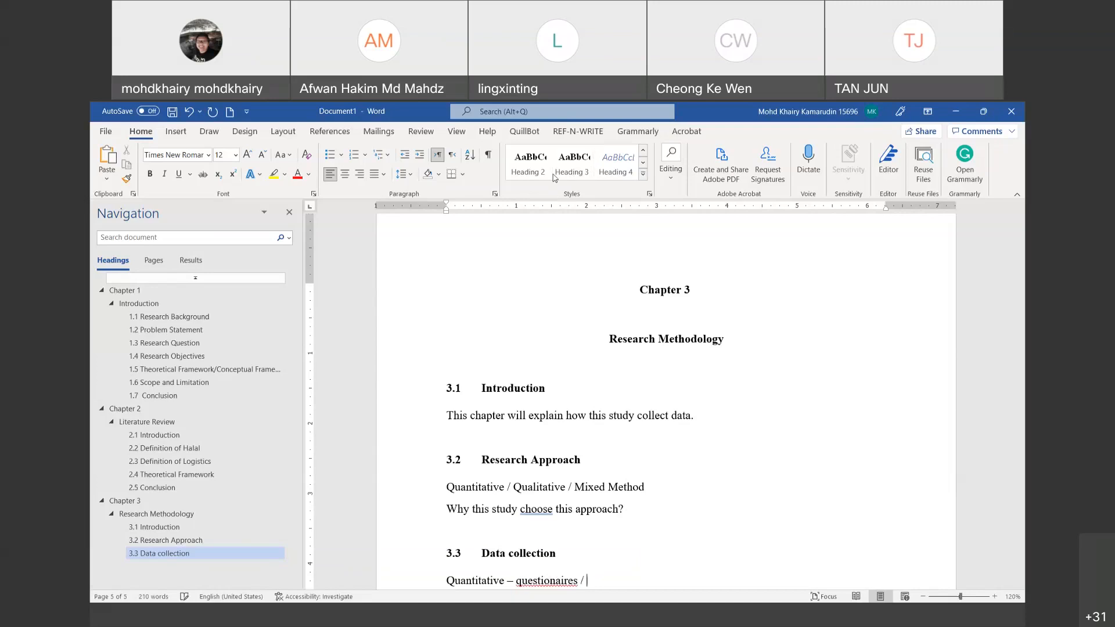
Step: Correct 'questionaires' to 'questionnaires' and append 'secondary data' to the line
{"action": "right_click", "coordinate": [546, 581]}
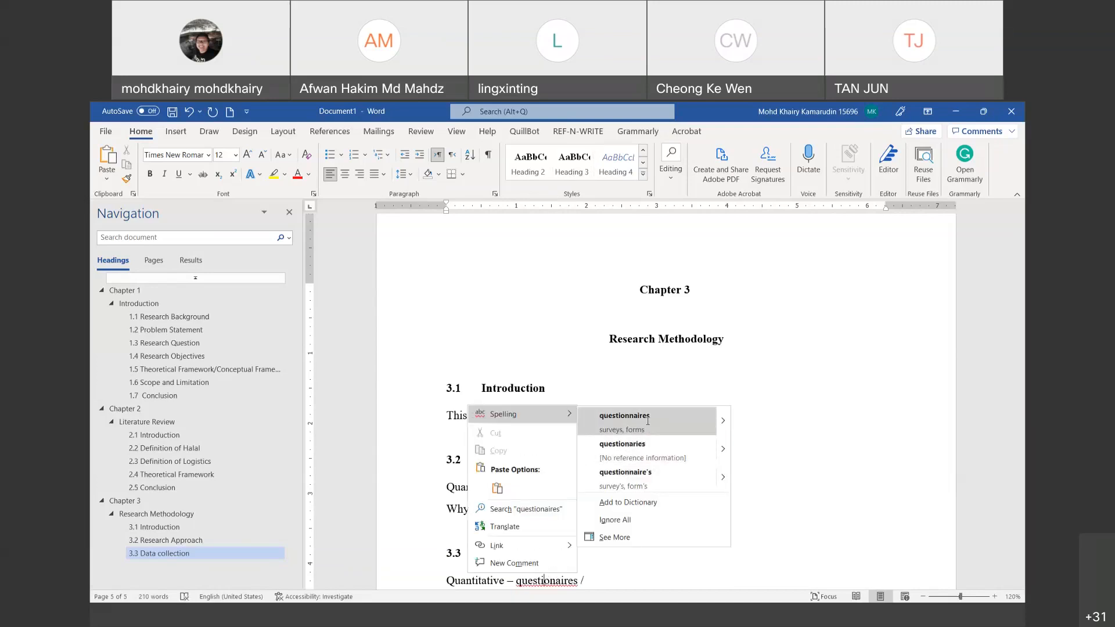
{"action": "left_click", "coordinate": [662, 414]}
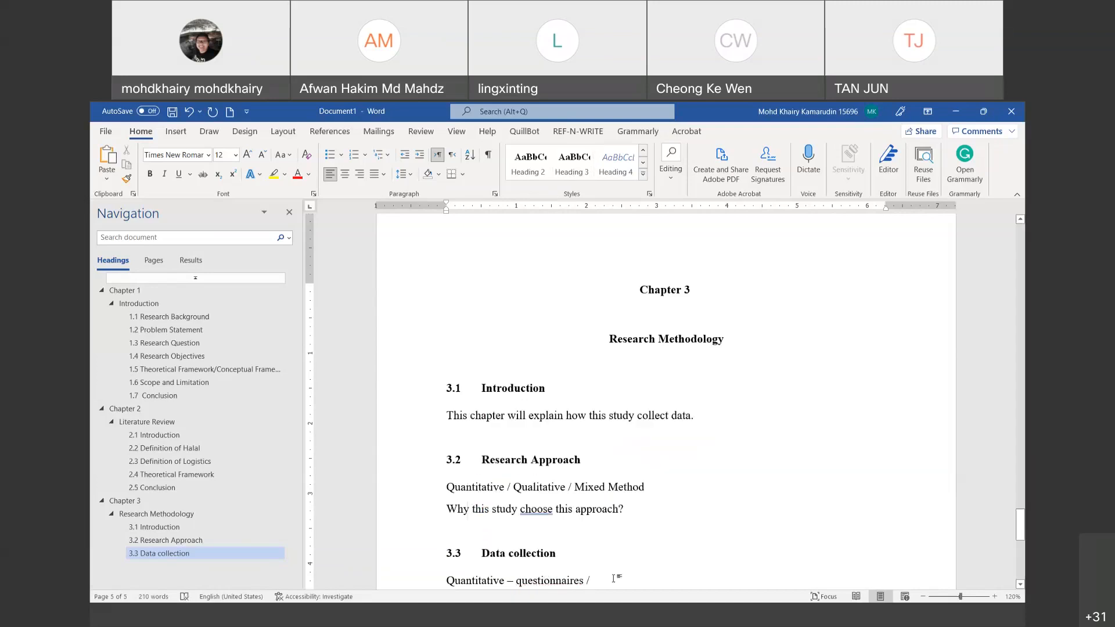
{"action": "type", "text": "sec"}
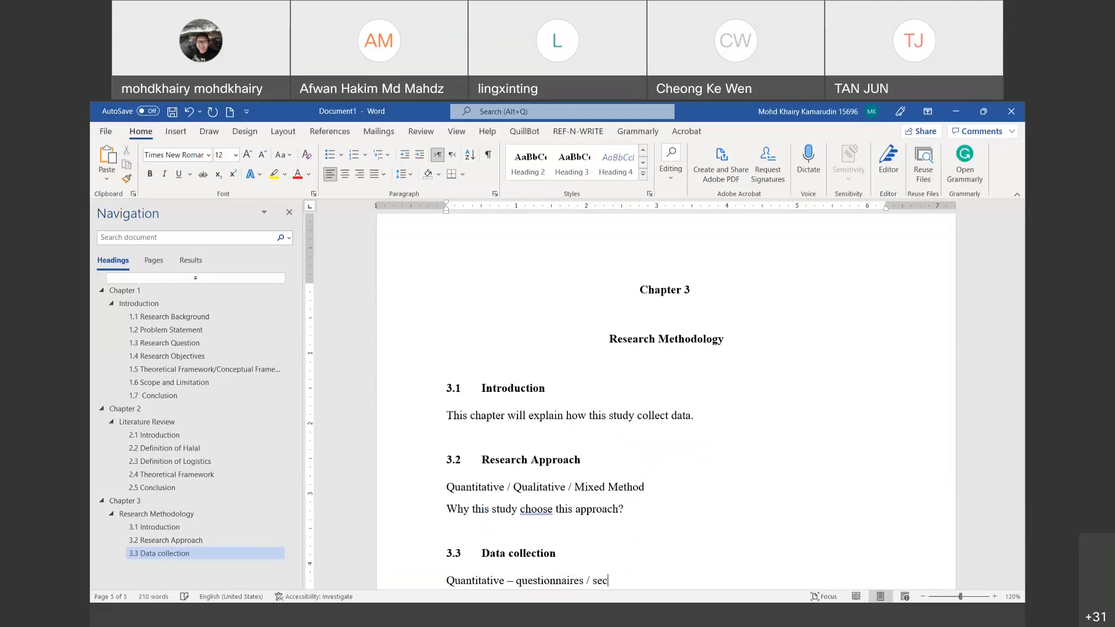
{"action": "type", "text": "ondary data"}
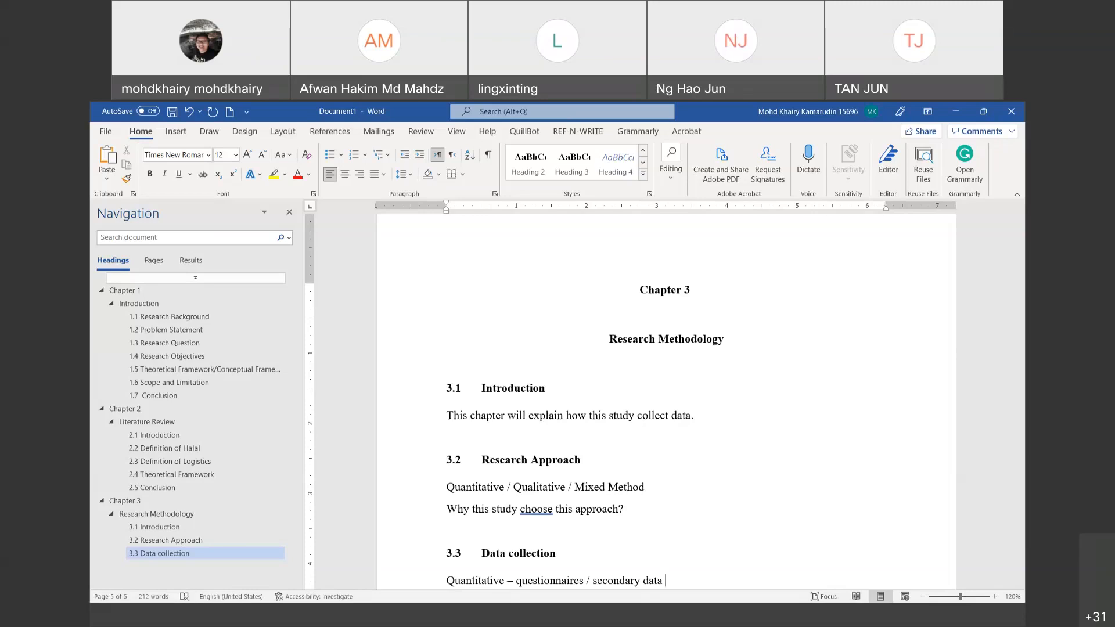
{"action": "scroll", "coordinate": [680, 544], "scroll_direction": "down", "scroll_amount": 1}
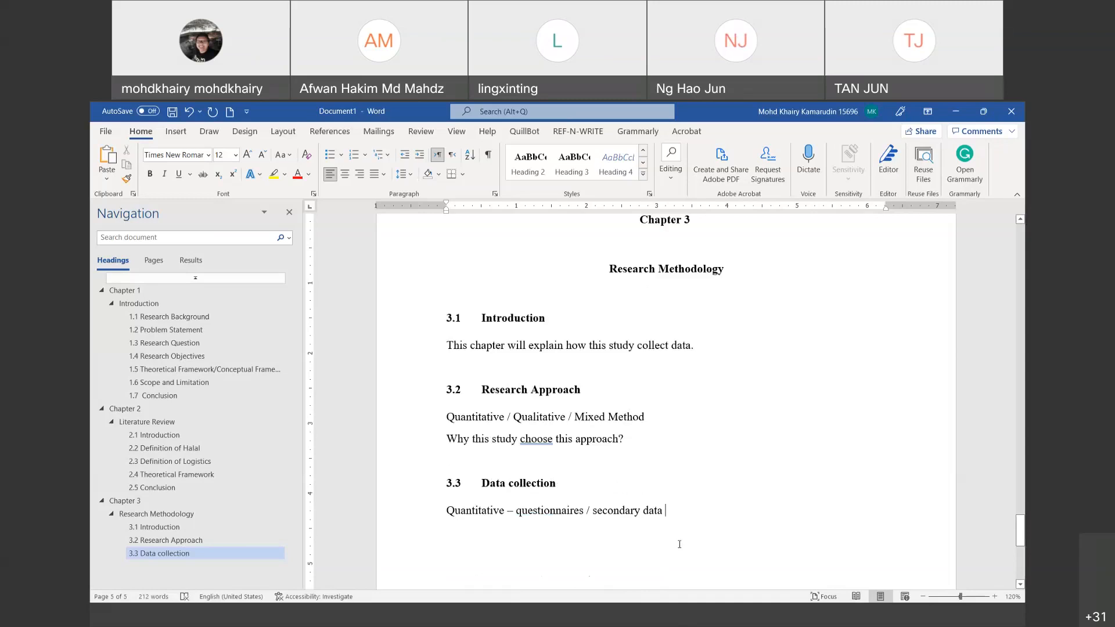
Step: Insert '(primary data)' right after 'questionnaires' on the Quantitative line
{"action": "left_click", "coordinate": [589, 514]}
{"action": "type", "text": "(pr"}
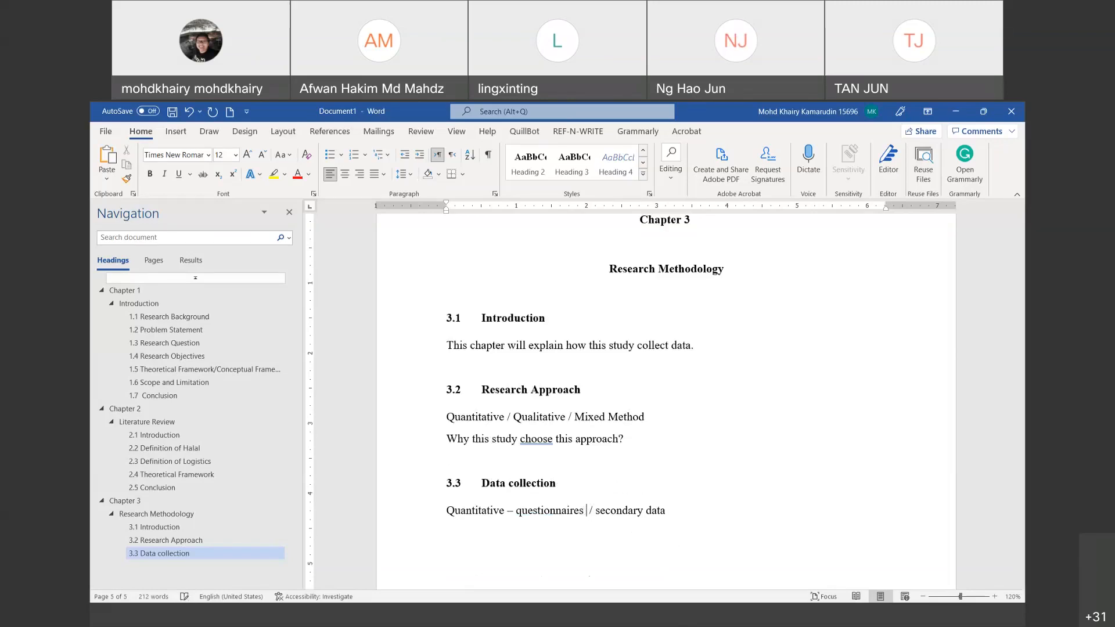
{"action": "type", "text": "imary data"}
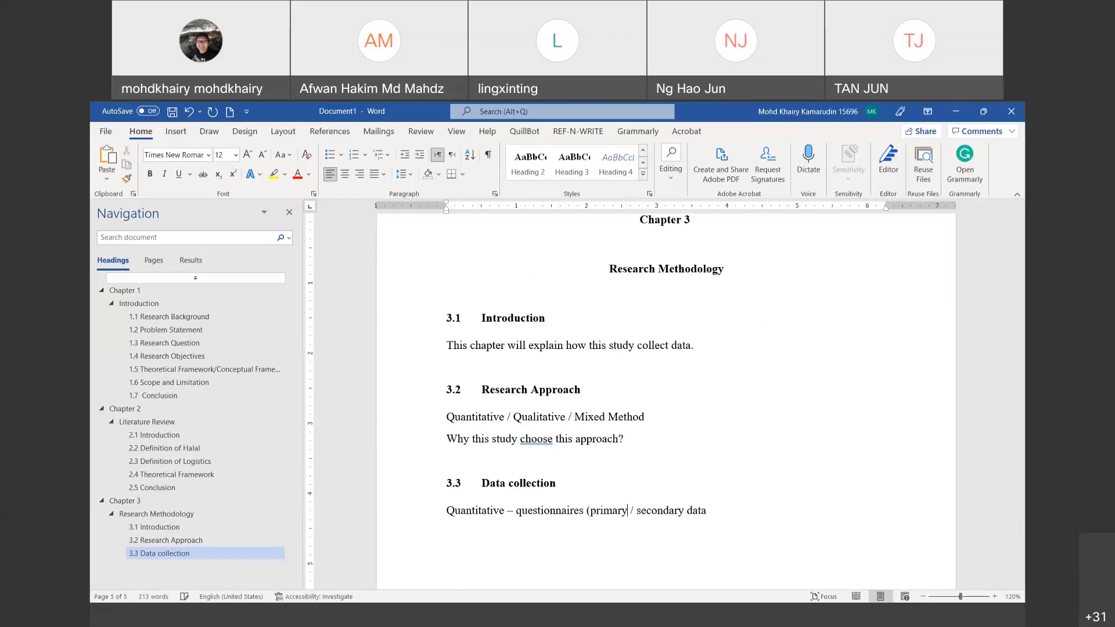
{"action": "type", "text": ")"}
Step: Type 'Qualitative – interview (primary data) / secondary data – transition documents/'
{"action": "type", "text": "Qualitative"}
{"action": "type", "text": " - "}
{"action": "type", "text": "intervie"}
{"action": "type", "text": "w ("}
{"action": "type", "text": "pri"}
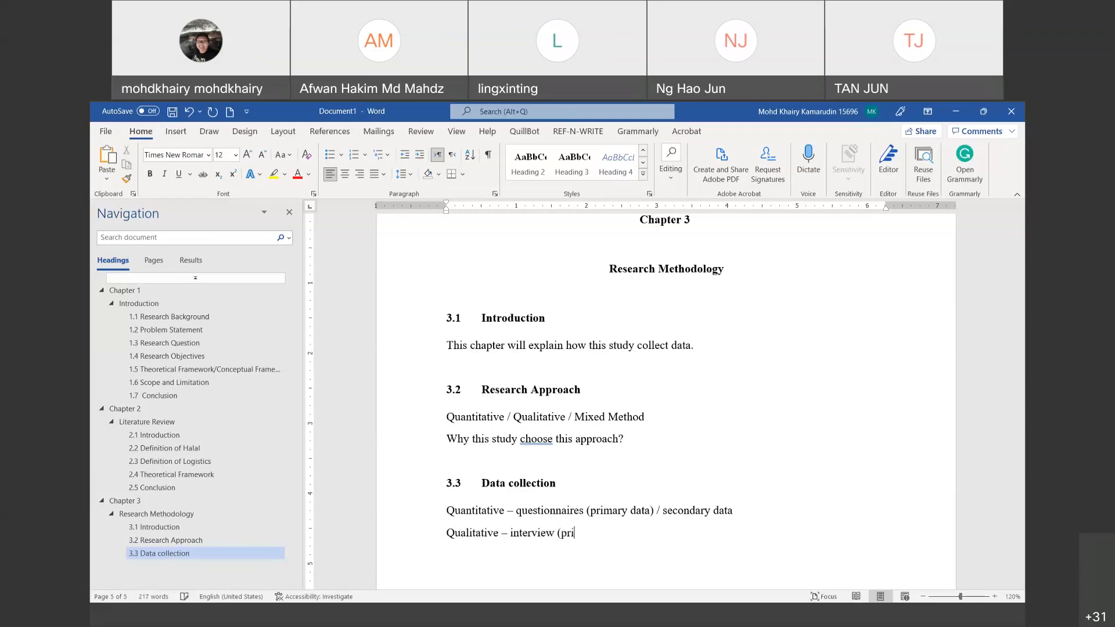
{"action": "type", "text": "mary data) / secondary daya"}
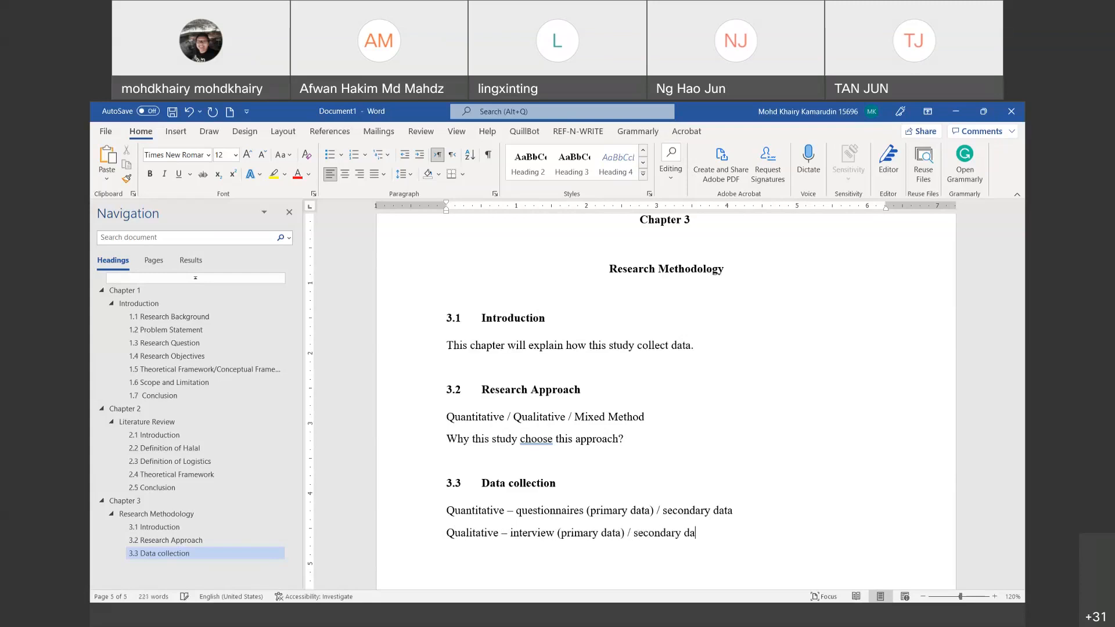
{"action": "key", "text": "BackSpace"}
{"action": "type", "text": "ta "}
{"action": "type", "text": "-"}
{"action": "type", "text": " transit"}
{"action": "type", "text": "ion document"}
{"action": "type", "text": "s/"}
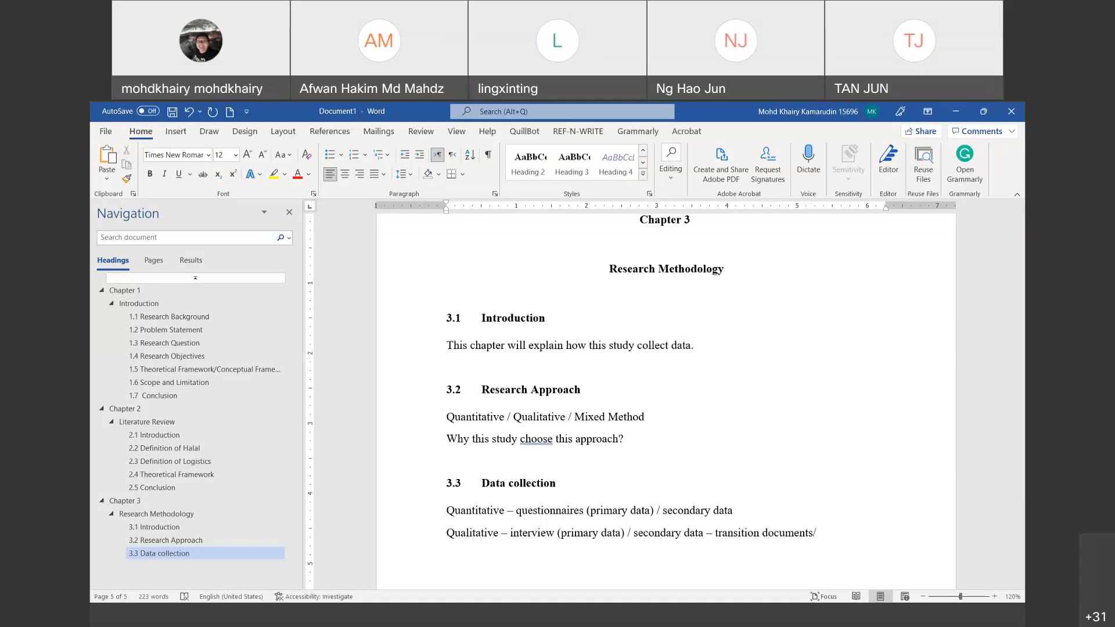
Step: Append 'parliaments/ Speech by Prime Minister', fixing parliaments via spelling suggestion, then start a new line
{"action": "type", "text": "arlimen"}
{"action": "key", "text": "BackSpace"}
{"action": "key", "text": "BackSpace"}
{"action": "key", "text": "BackSpace"}
{"action": "key", "text": "BackSpace"}
{"action": "key", "text": "BackSpace"}
{"action": "key", "text": "BackSpace"}
{"action": "key", "text": "BackSpace"}
{"action": "type", "text": "parliments"}
{"action": "right_click", "coordinate": [839, 533]}
{"action": "left_click", "coordinate": [929, 401]}
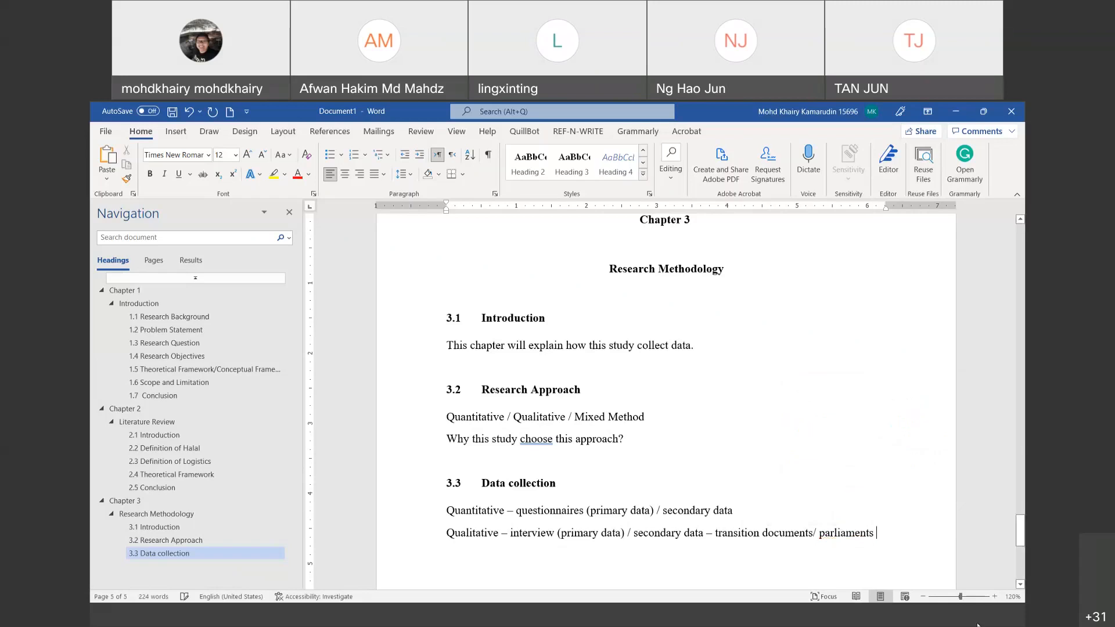
{"action": "type", "text": "/ "}
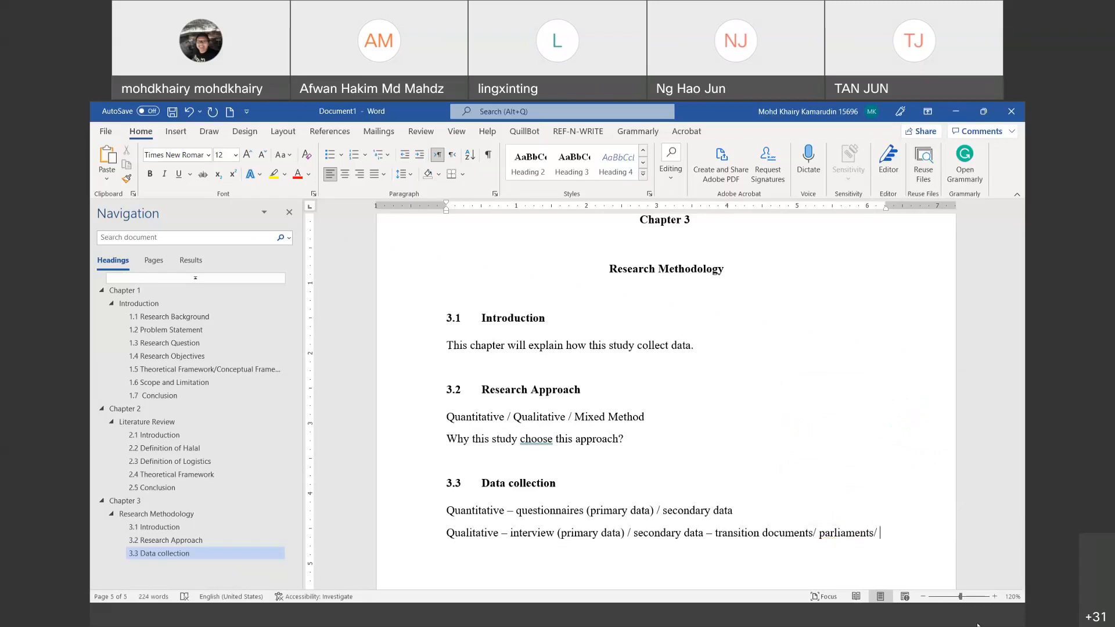
{"action": "type", "text": "po"}
{"action": "key", "text": "BackSpace"}
{"action": "key", "text": "BackSpace"}
{"action": "type", "text": "Speech by Prime Minister"}
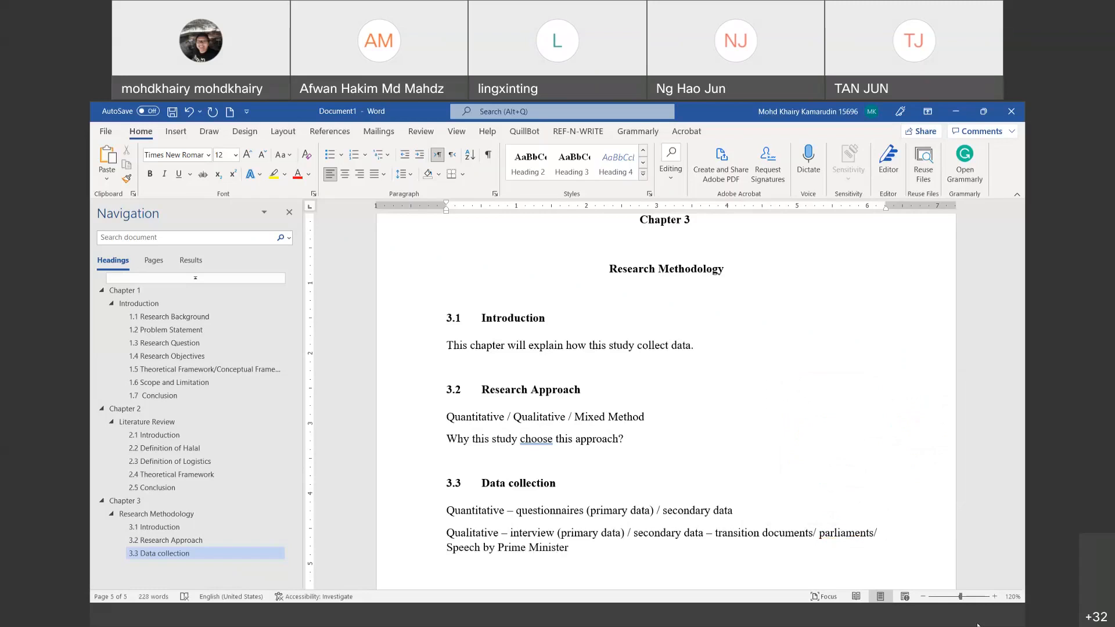
{"action": "scroll", "coordinate": [639, 488], "scroll_direction": "down", "scroll_amount": 2}
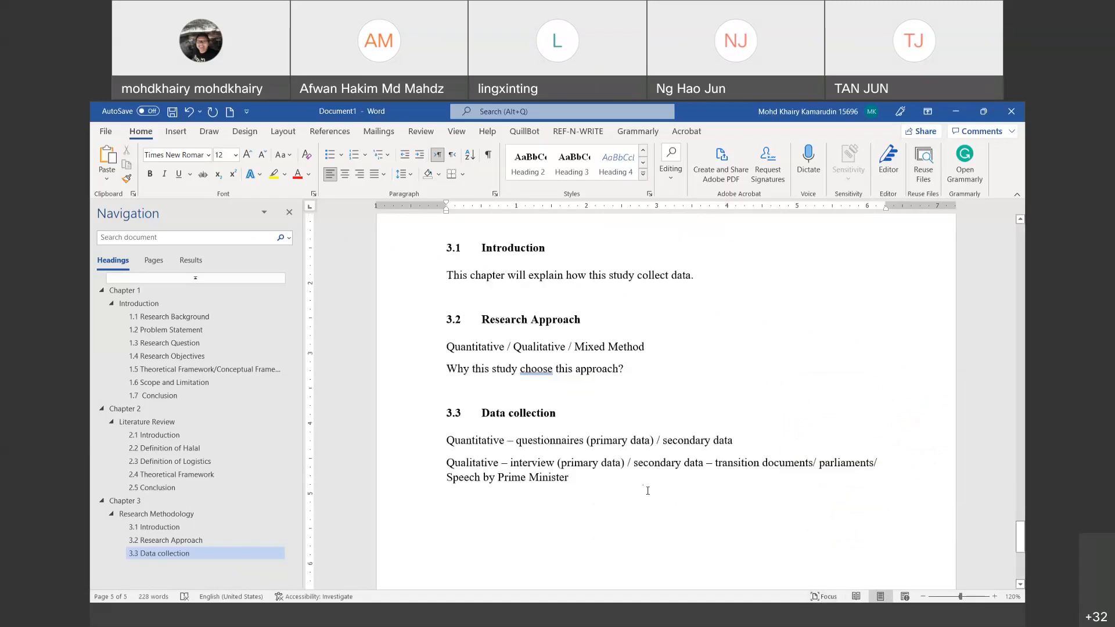
{"action": "key", "text": "Return"}
Step: Add a Heading 4 '3.3.1 Sampling Technique' under Data collection
{"action": "type", "text": "3.3"}
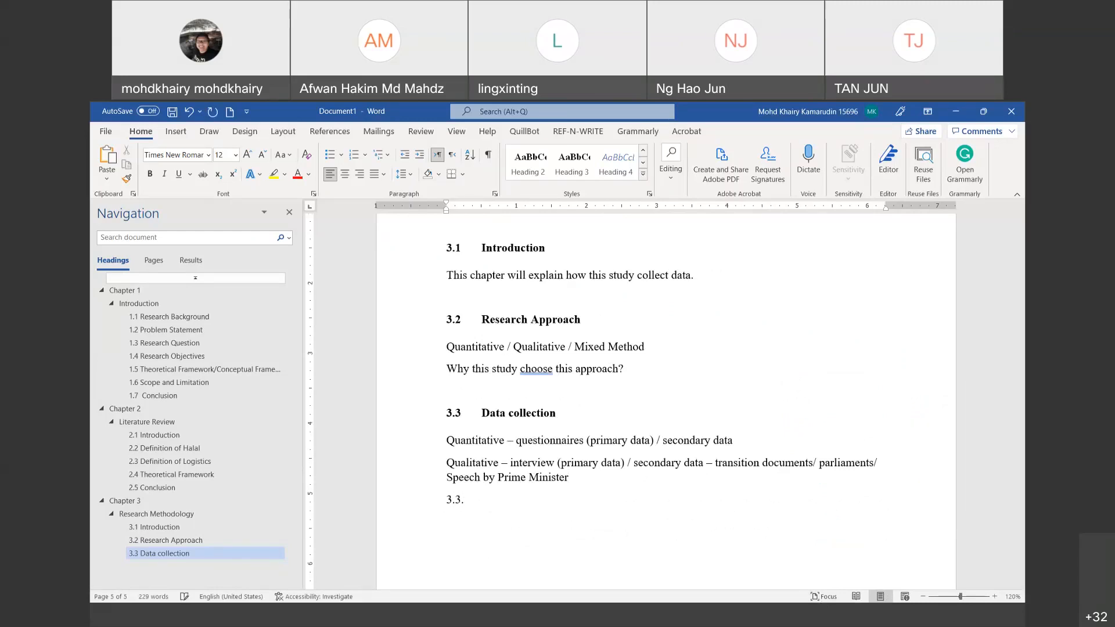
{"action": "type", "text": ".1"}
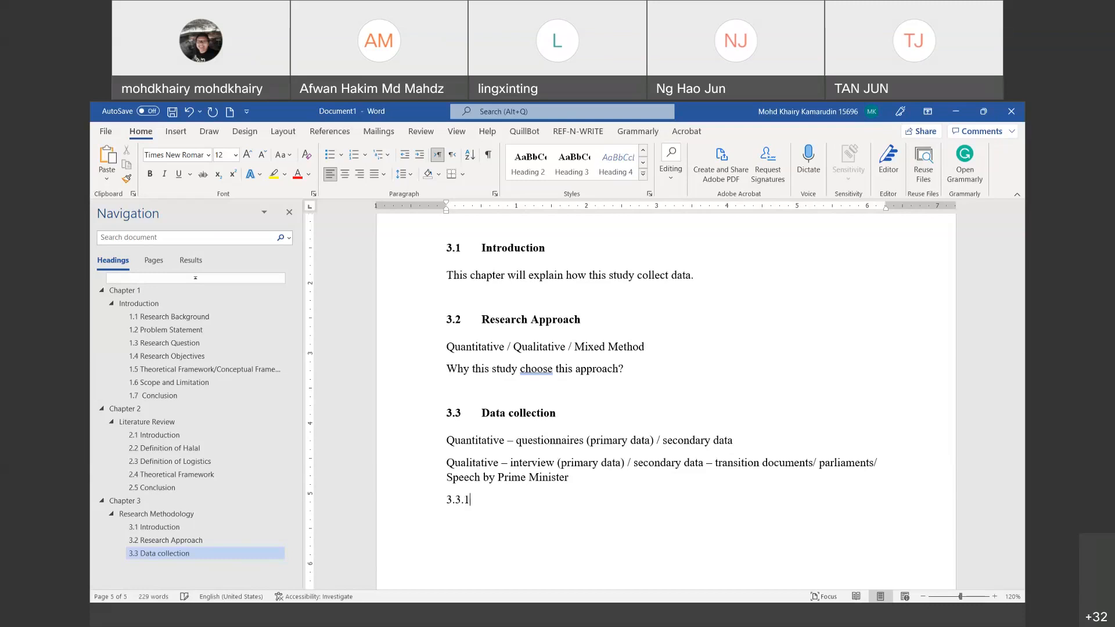
{"action": "left_click", "coordinate": [622, 174]}
{"action": "type", "text": "Sampli"}
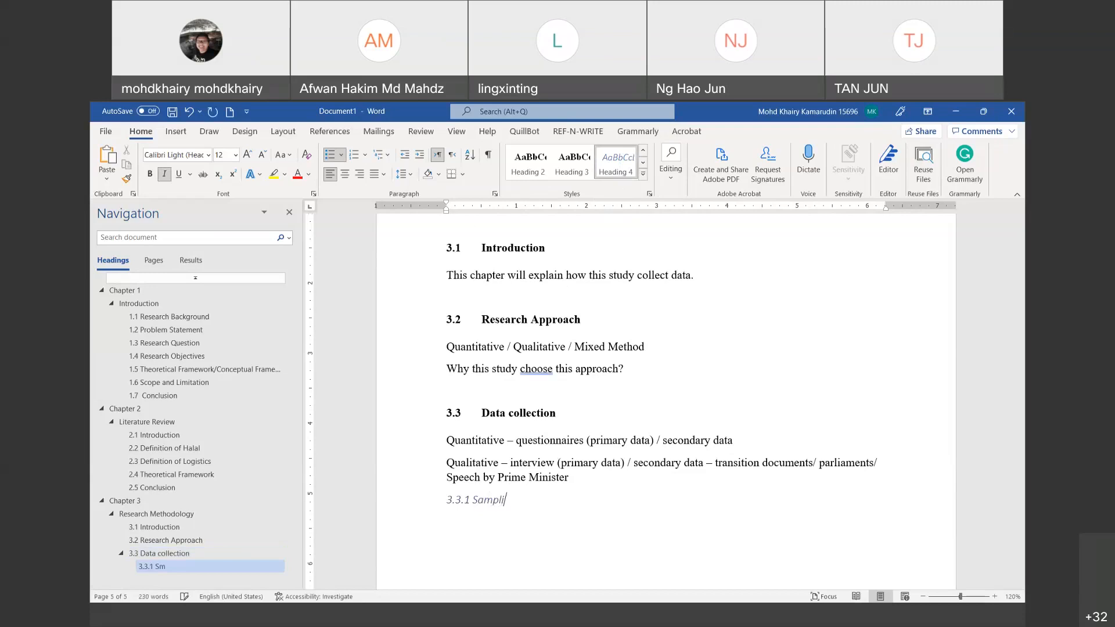
{"action": "type", "text": "ng Technique"}
Step: Modify the Heading 4 style to Times New Roman, bold, not italic
{"action": "right_click", "coordinate": [620, 161]}
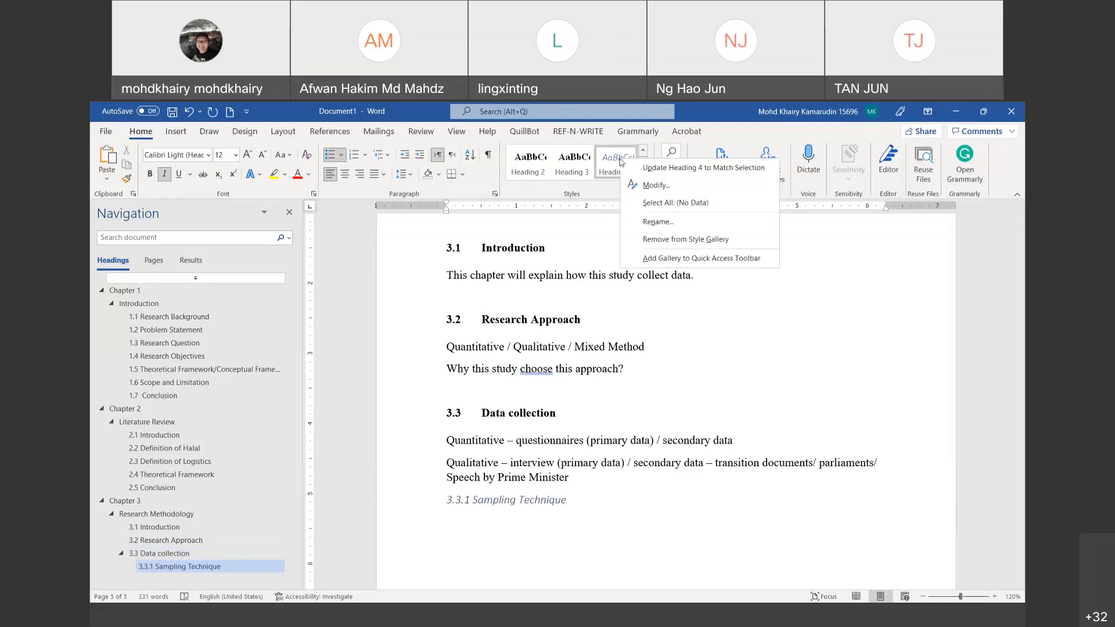
{"action": "left_click", "coordinate": [645, 186]}
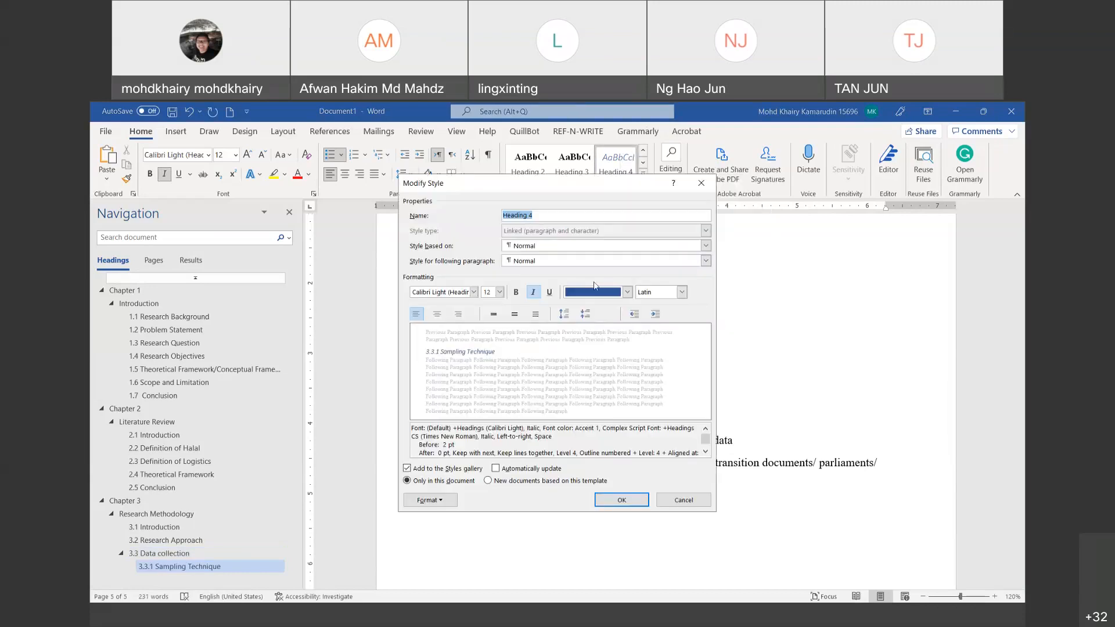
{"action": "left_click", "coordinate": [627, 292]}
{"action": "left_click", "coordinate": [472, 298]}
{"action": "left_click", "coordinate": [473, 295]}
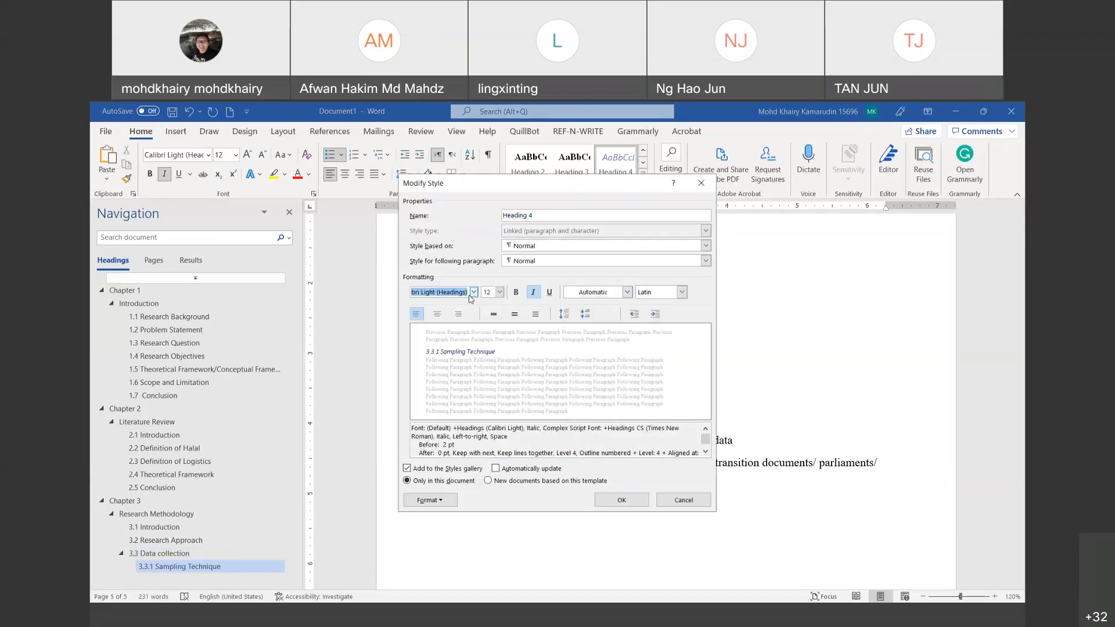
{"action": "left_click", "coordinate": [449, 365]}
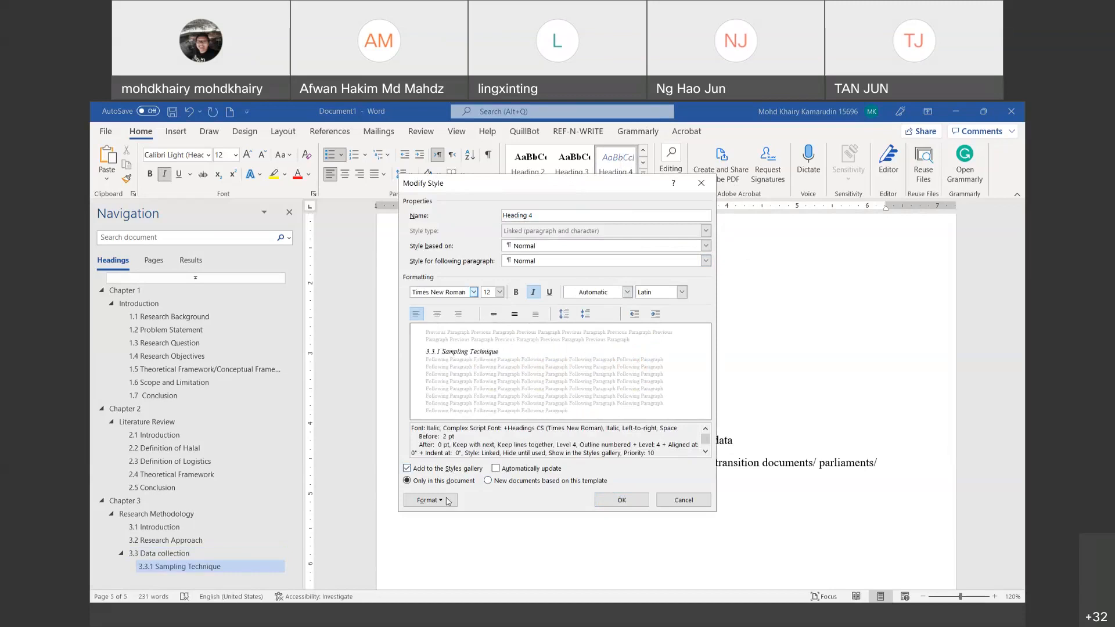
{"action": "left_click", "coordinate": [517, 292]}
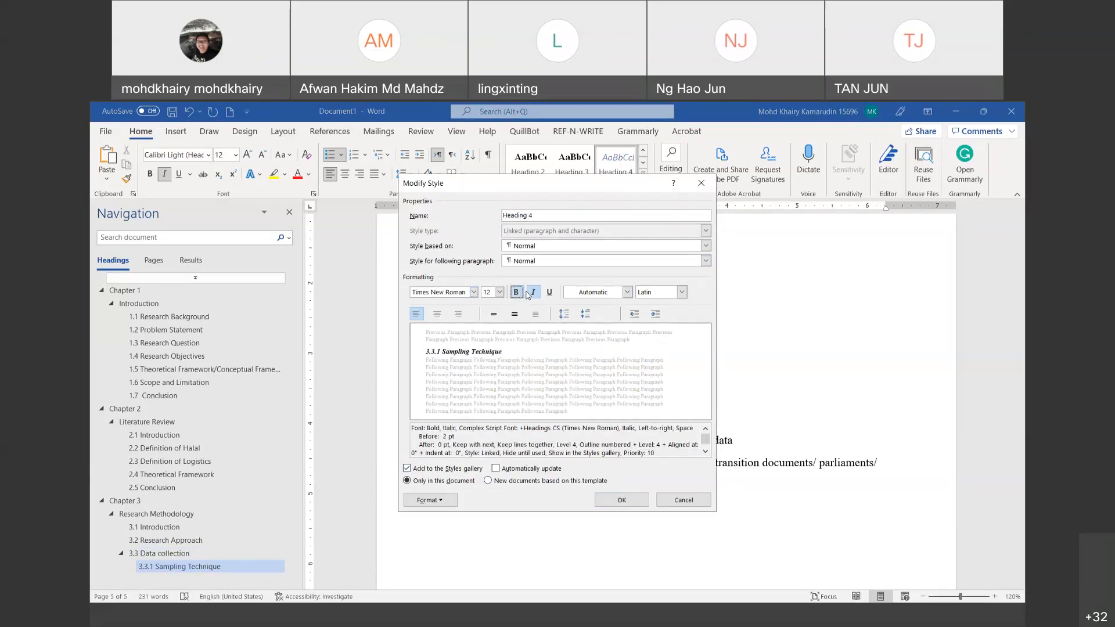
{"action": "left_click", "coordinate": [533, 293]}
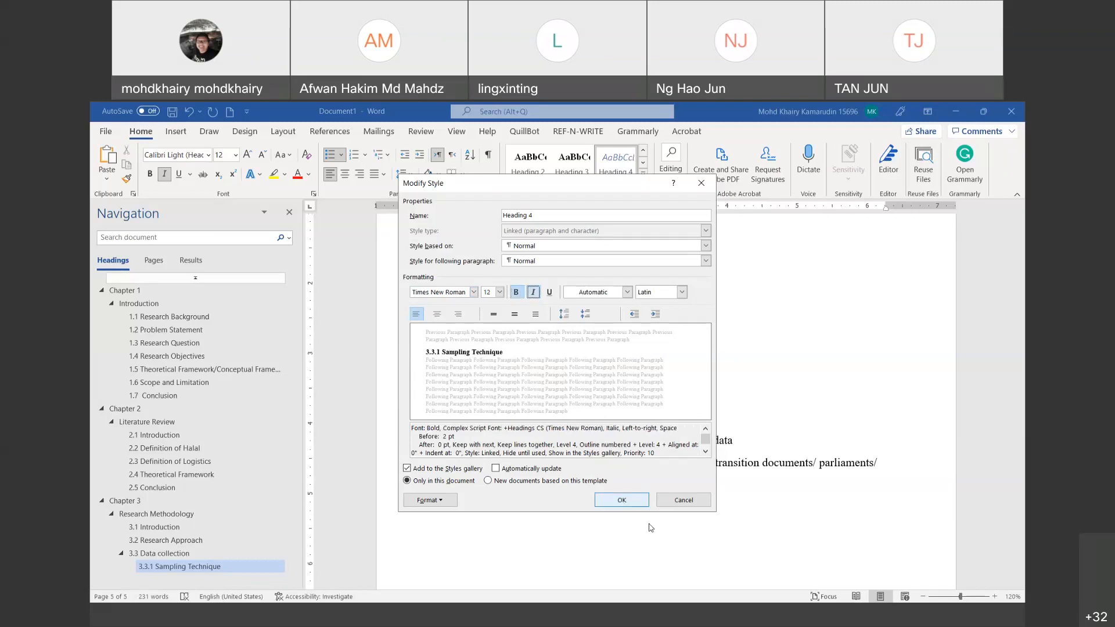
{"action": "left_click", "coordinate": [624, 501]}
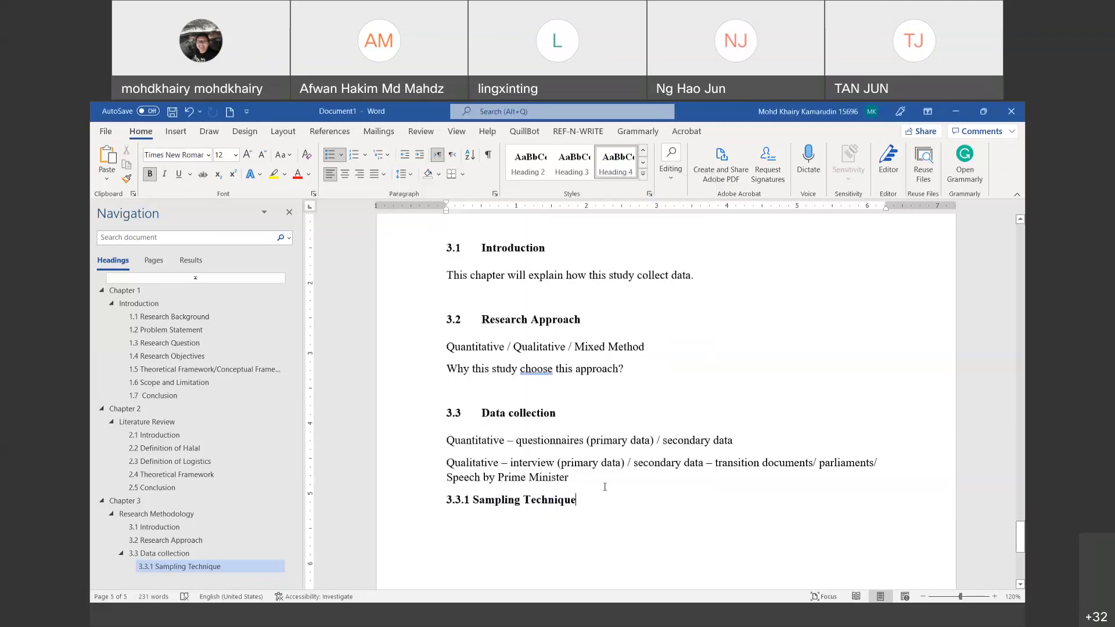
Step: Add a blank line above 3.3.1 and give Heading 4 double line spacing with 0 pt before
{"action": "left_click", "coordinate": [605, 487]}
{"action": "key", "text": "Return"}
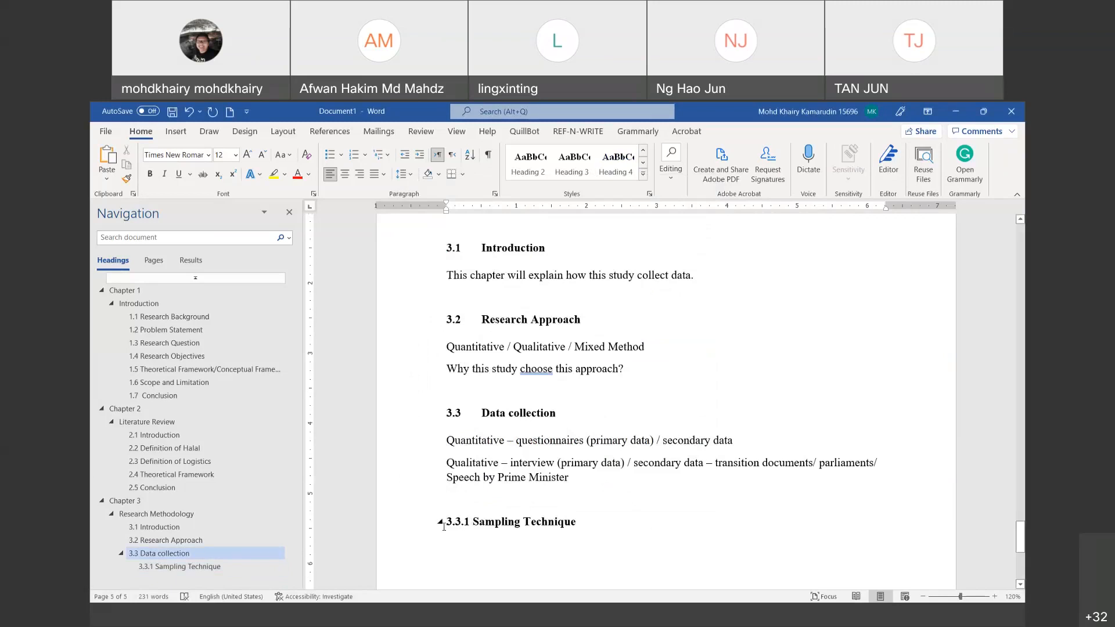
{"action": "left_click_drag", "start_coordinate": [444, 526], "coordinate": [580, 519]}
{"action": "right_click", "coordinate": [611, 165]}
{"action": "left_click", "coordinate": [631, 193]}
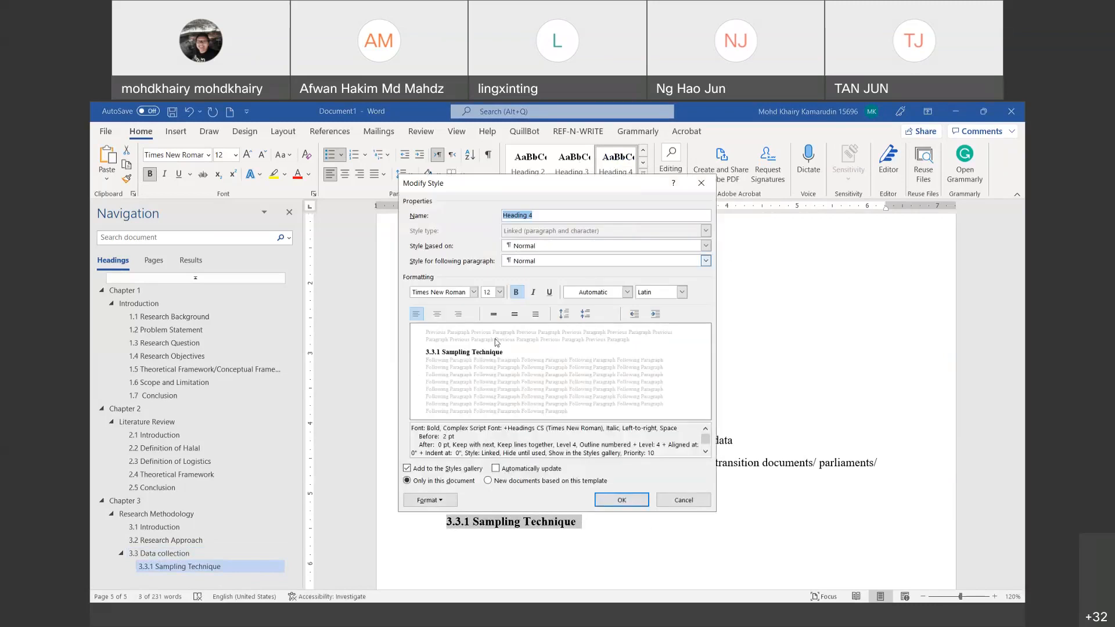
{"action": "left_click", "coordinate": [430, 500]}
{"action": "left_click", "coordinate": [445, 386]}
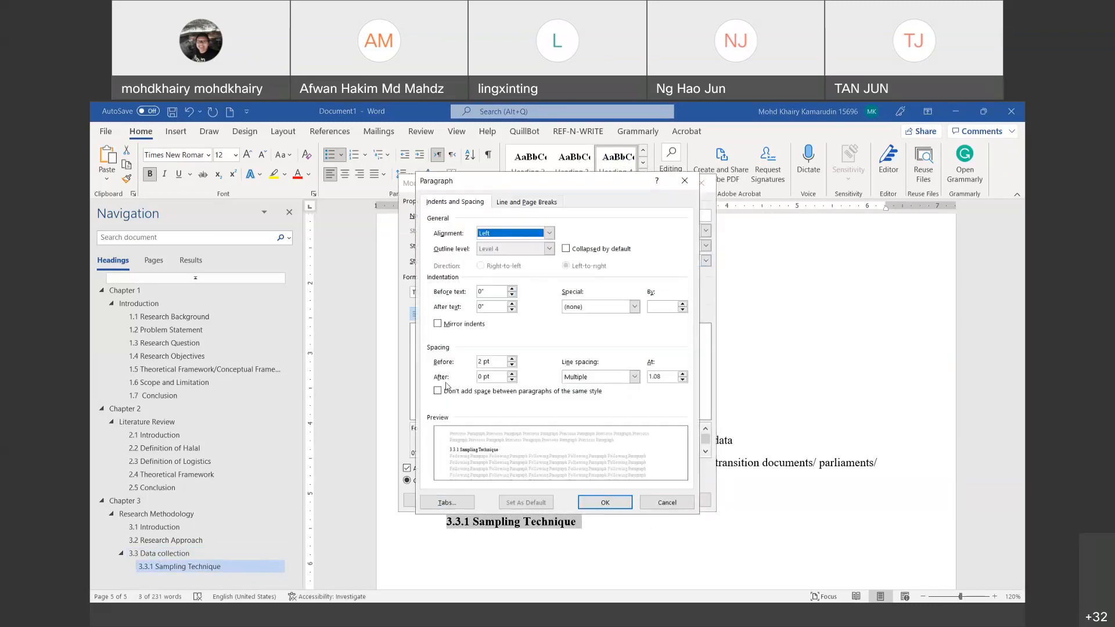
{"action": "left_click", "coordinate": [599, 377]}
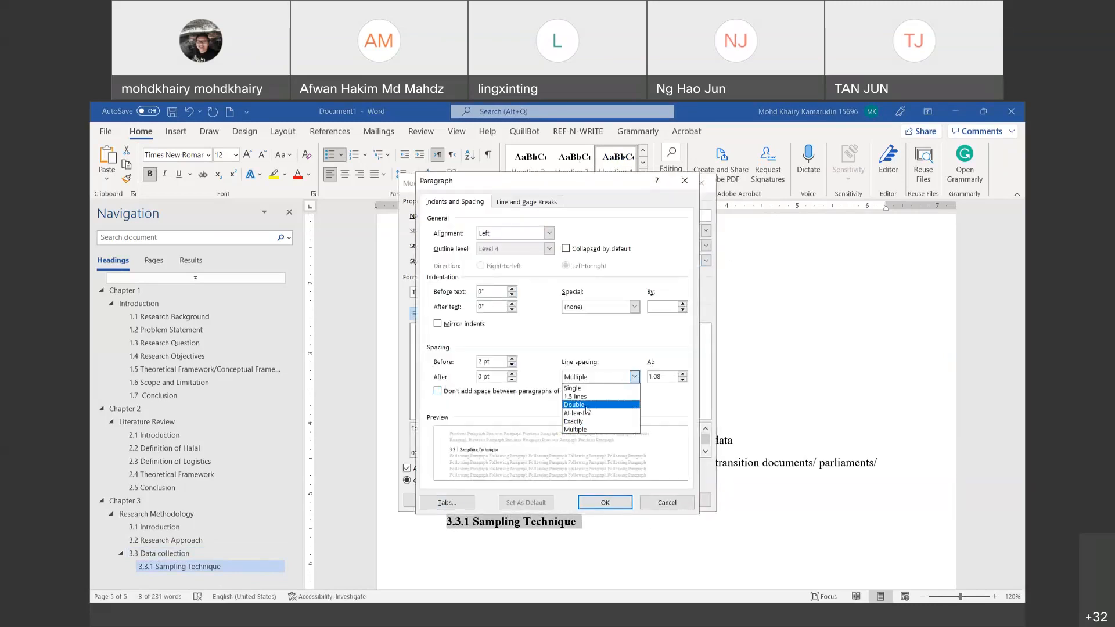
{"action": "left_click", "coordinate": [587, 405]}
{"action": "left_click", "coordinate": [512, 365]}
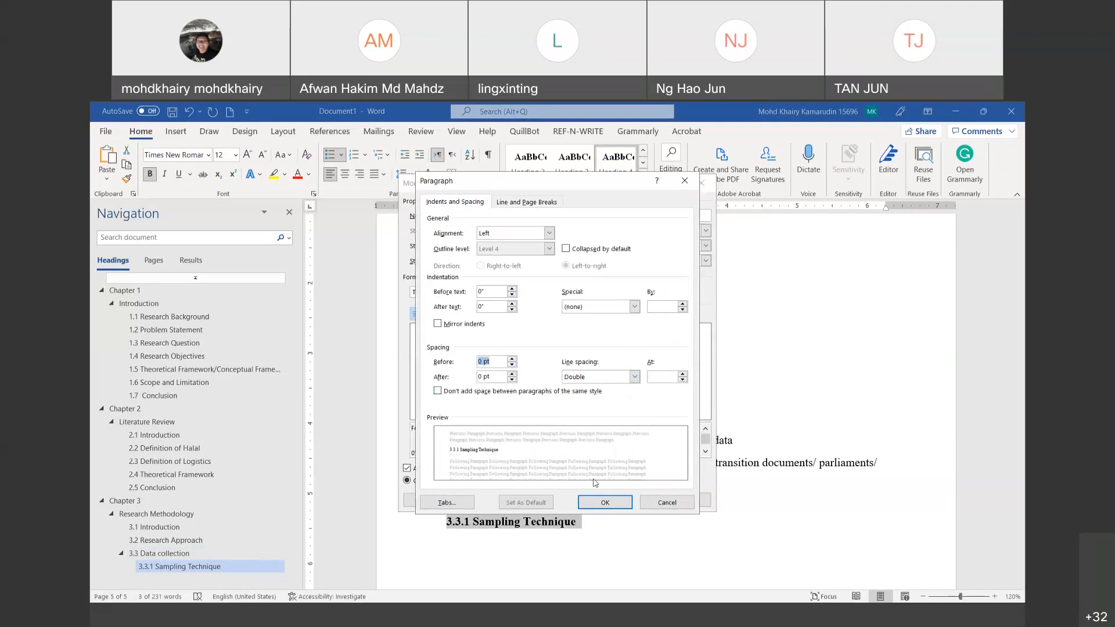
{"action": "left_click", "coordinate": [604, 503]}
{"action": "left_click", "coordinate": [603, 505]}
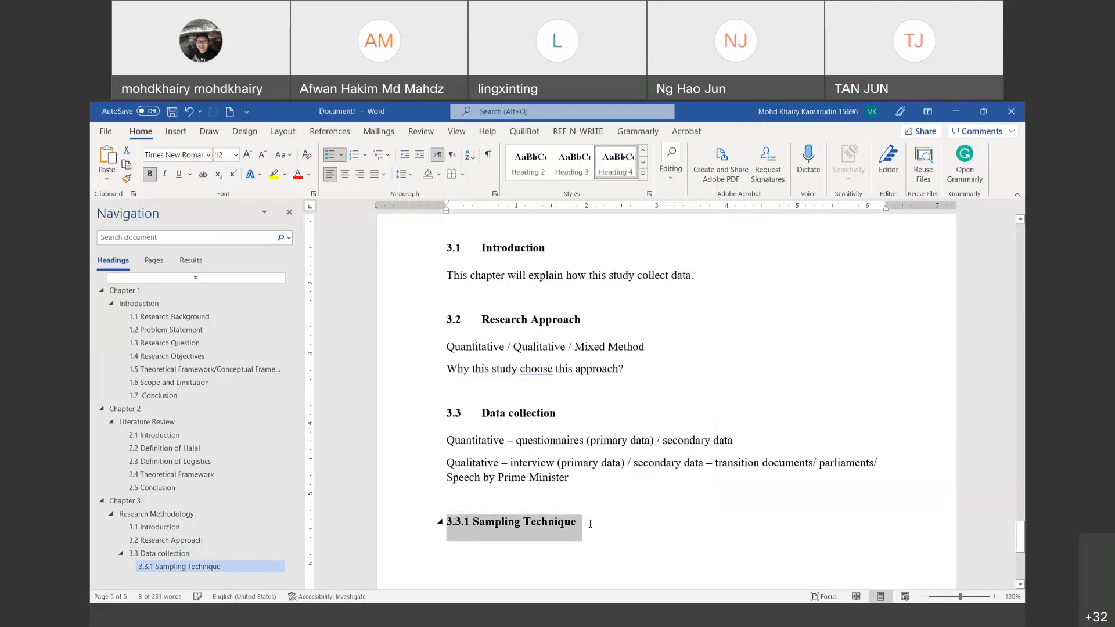
{"action": "left_click", "coordinate": [590, 524]}
Step: Insert a tab gap between 3.3.1 and Sampling Technique
{"action": "left_click", "coordinate": [468, 522]}
{"action": "key", "text": "Tab"}
{"action": "triple_click", "coordinate": [516, 521]}
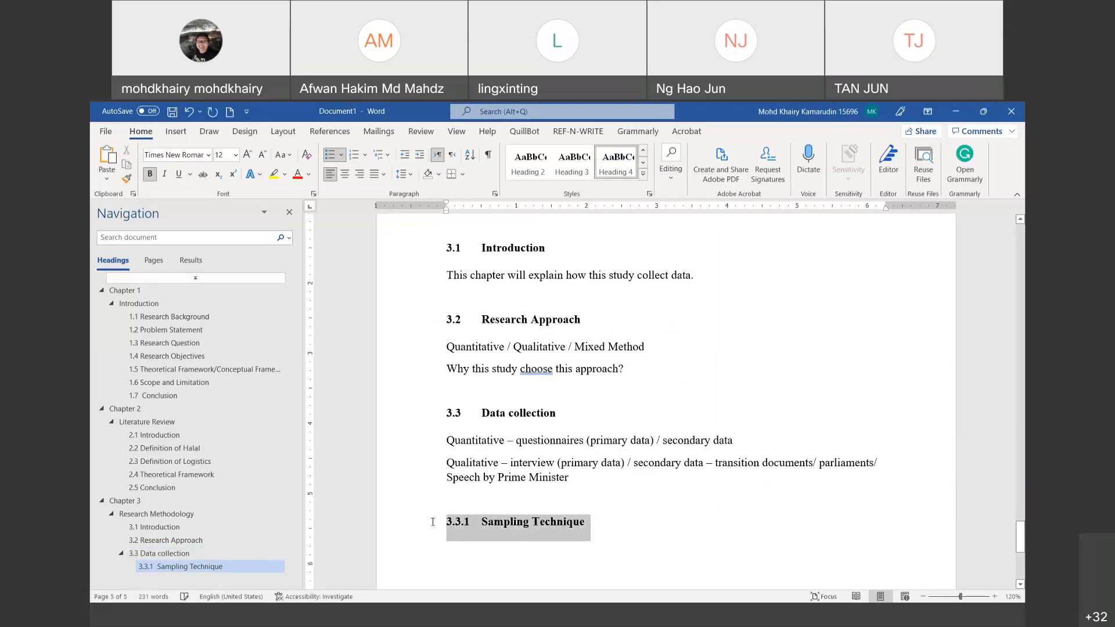
{"action": "left_click", "coordinate": [613, 528]}
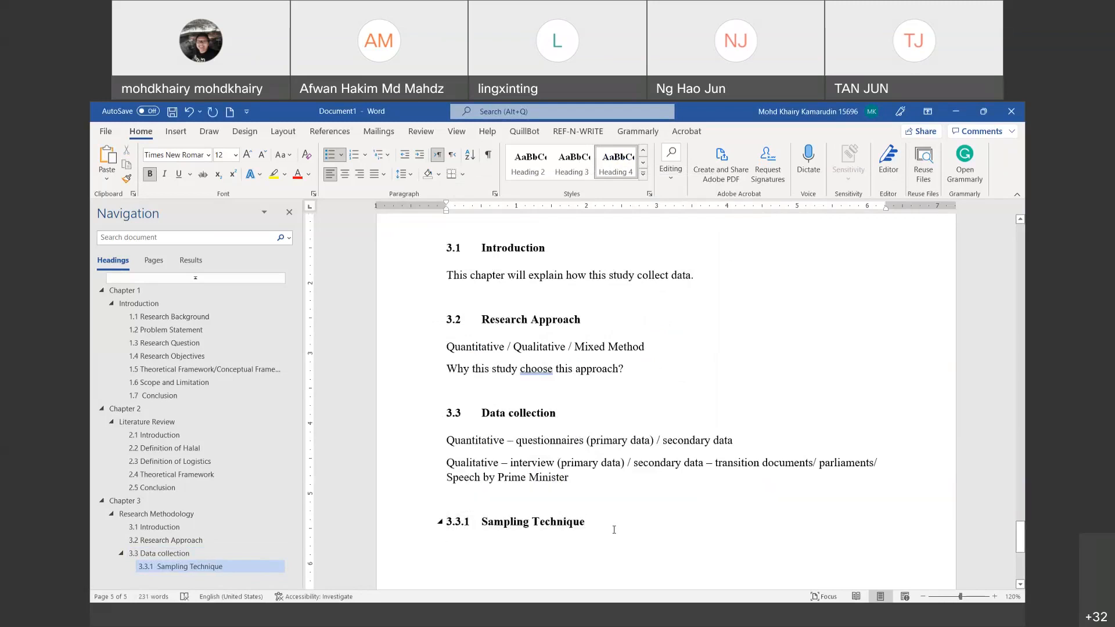
Step: Add the line 'Quantitative – probability sampling' beneath the heading
{"action": "key", "text": "Return"}
{"action": "type", "text": "2"}
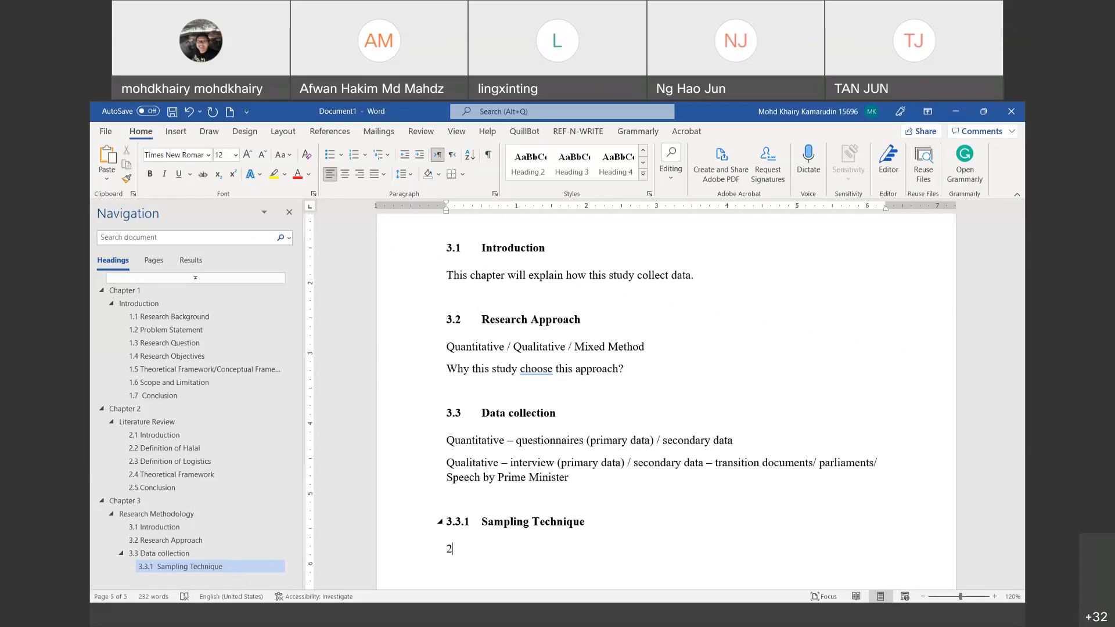
{"action": "key", "text": "BackSpace"}
{"action": "type", "text": "Quantui"}
{"action": "key", "text": "BackSpace"}
{"action": "key", "text": "BackSpace"}
{"action": "type", "text": "itat"}
{"action": "key", "text": "BackSpace"}
{"action": "key", "text": "BackSpace"}
{"action": "type", "text": "a"}
{"action": "type", "text": "tive"}
{"action": "type", "text": "Qu"}
{"action": "key", "text": "BackSpace"}
{"action": "key", "text": "BackSpace"}
{"action": "type", "text": "n"}
{"action": "key", "text": "BackSpace"}
{"action": "type", "text": "probability sampling"}
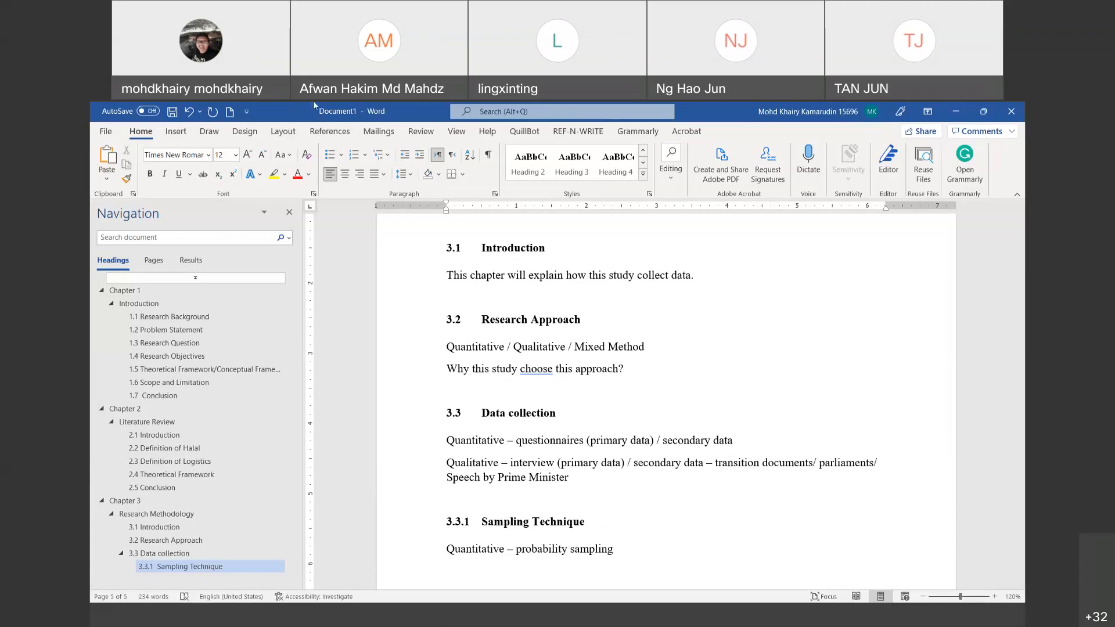
Step: Correct 'choose' to 'chooses' and add the line 'Qualitative – non-probability sampling' below the quantitative line
{"action": "right_click", "coordinate": [543, 372]}
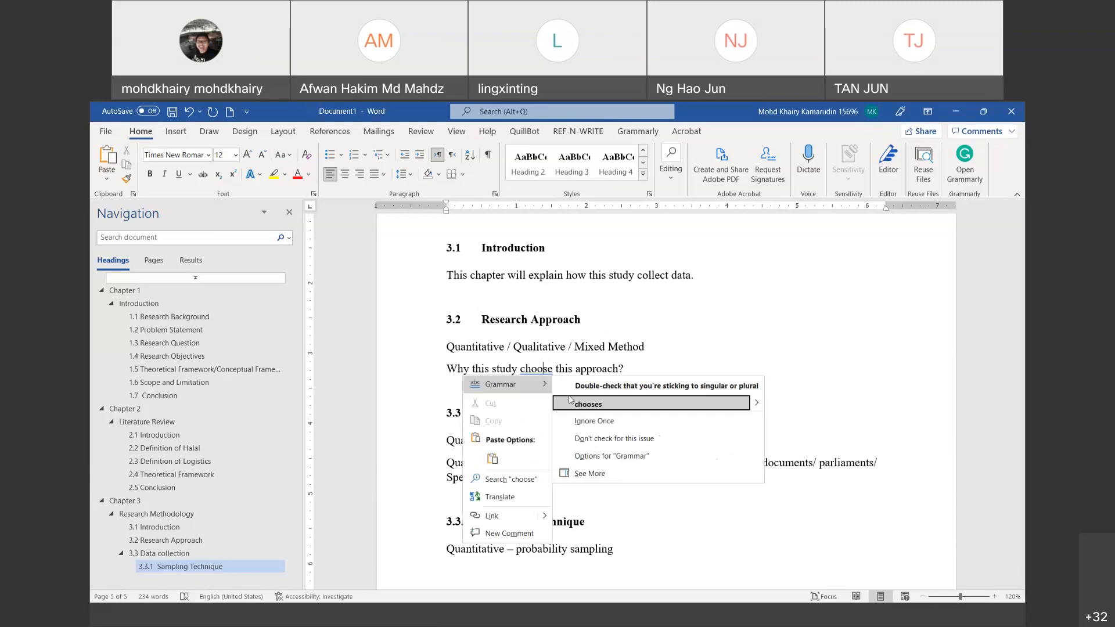
{"action": "left_click", "coordinate": [570, 401]}
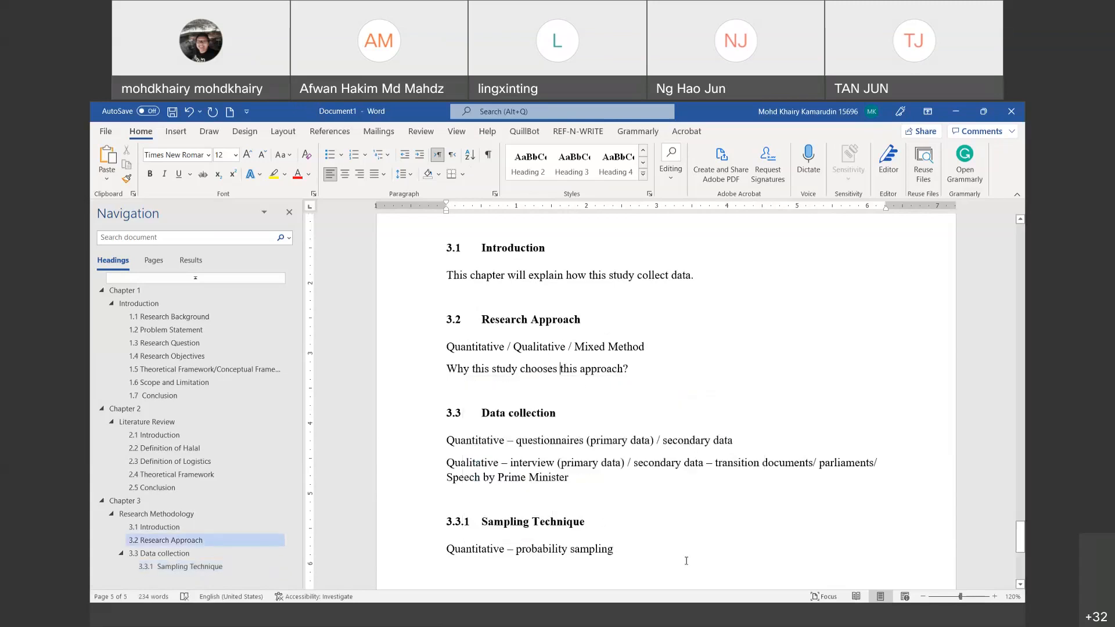
{"action": "left_click", "coordinate": [679, 561]}
{"action": "key", "text": "Return"}
{"action": "type", "text": "Qua"}
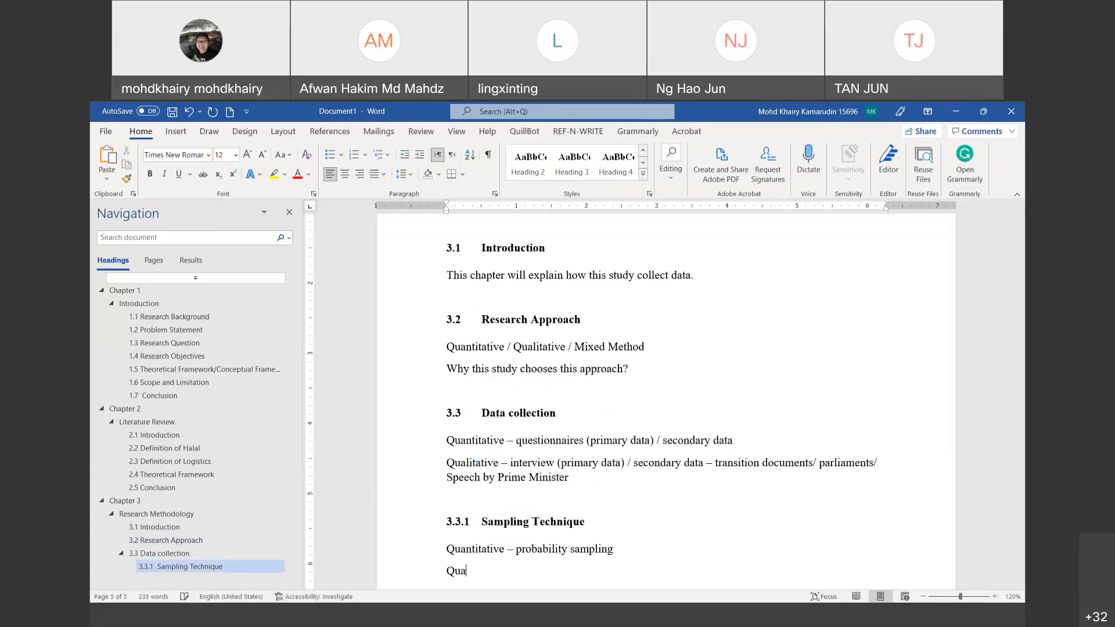
{"action": "type", "text": "litative - non"}
{"action": "key", "text": "BackSpace"}
{"action": "type", "text": "-"}
{"action": "key", "text": "BackSpace"}
{"action": "type", "text": "-probability"}
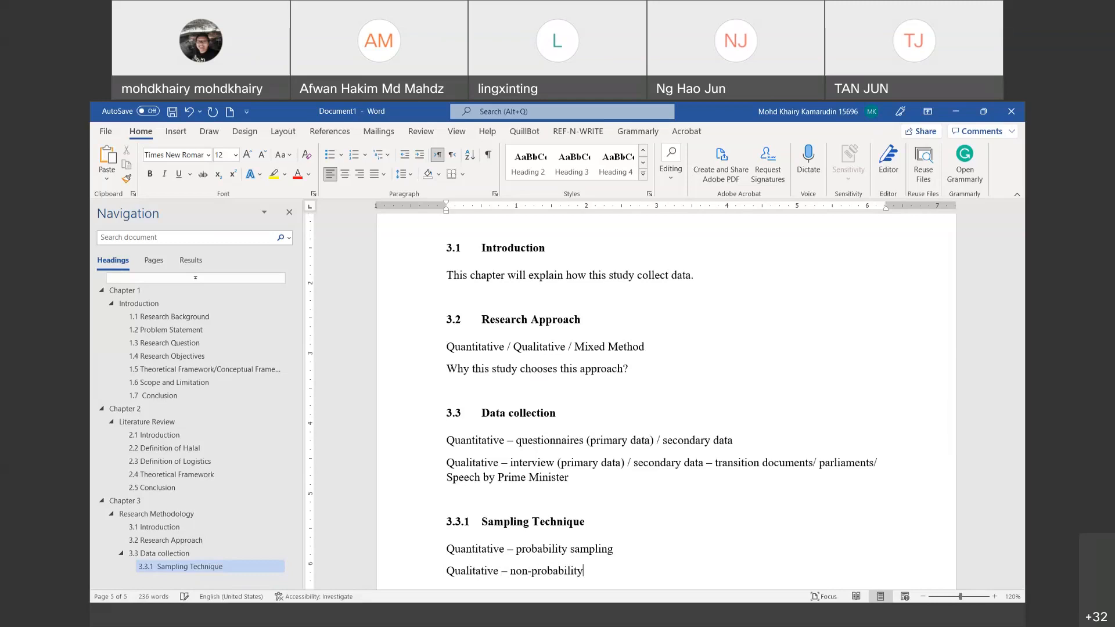
{"action": "type", "text": " sampling."}
{"action": "key", "text": "BackSpace"}
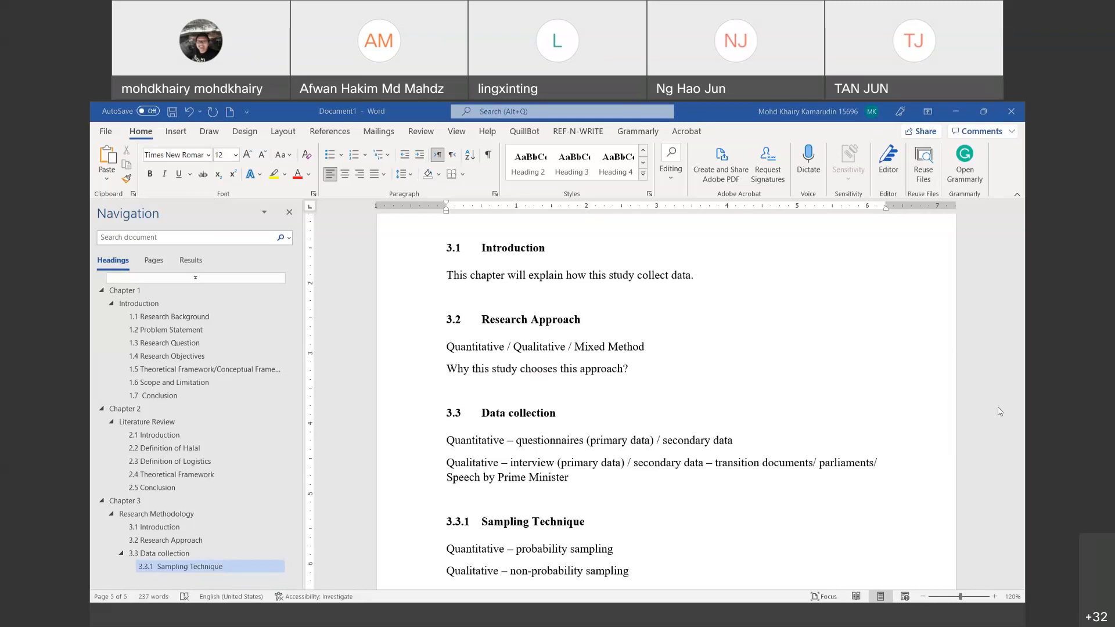
{"action": "scroll", "coordinate": [720, 395], "scroll_direction": "down", "scroll_amount": 2}
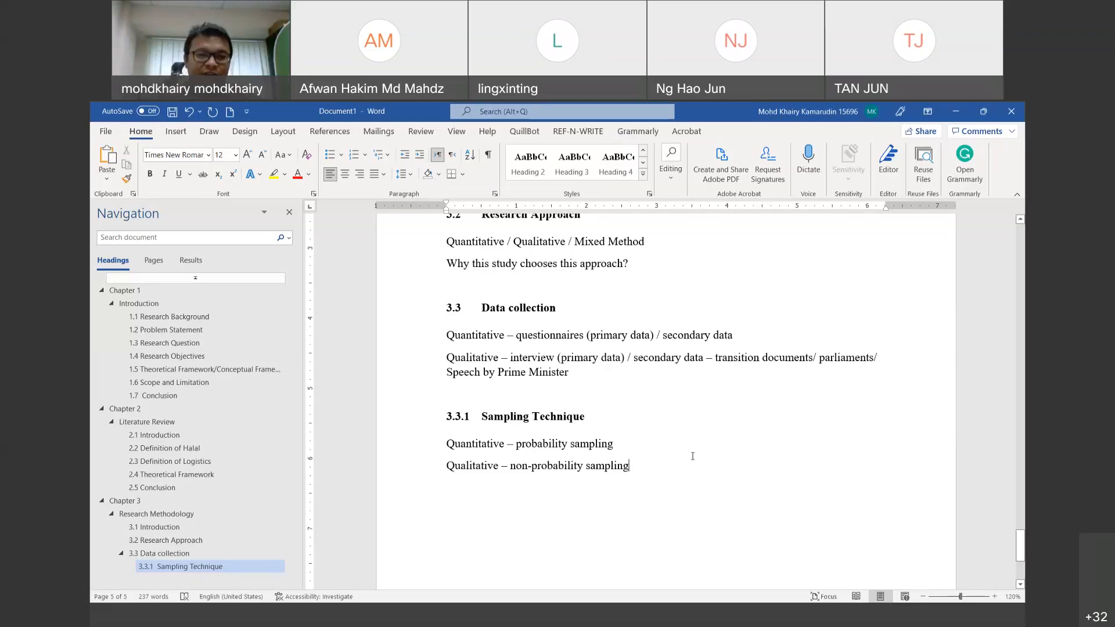
{"action": "scroll", "coordinate": [688, 459], "scroll_direction": "down", "scroll_amount": 2}
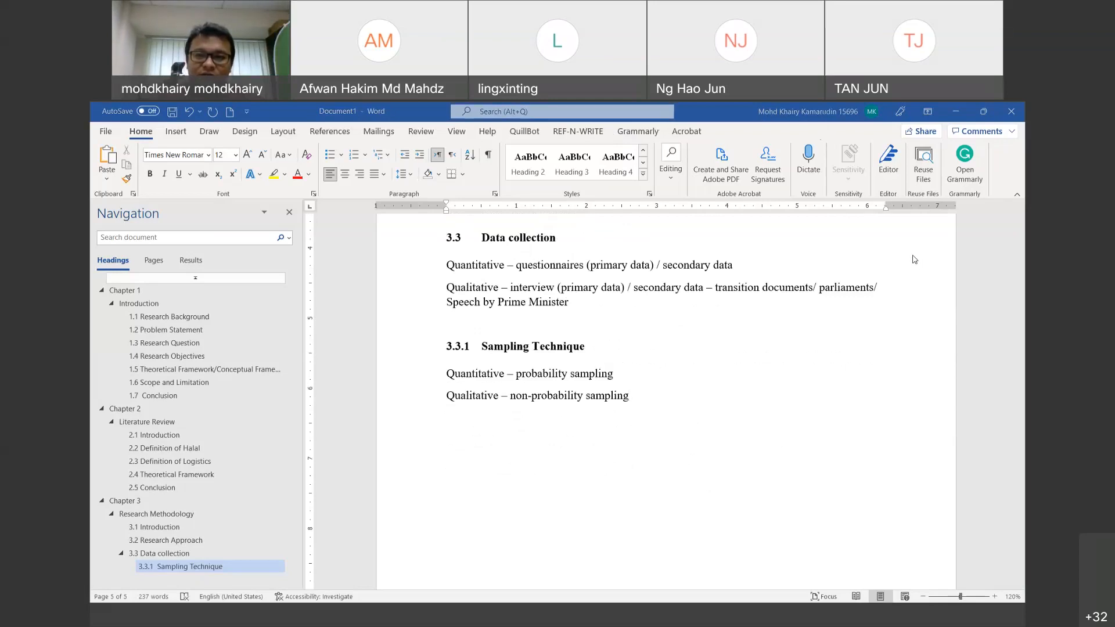
{"action": "scroll", "coordinate": [915, 259], "scroll_direction": "down", "scroll_amount": 3}
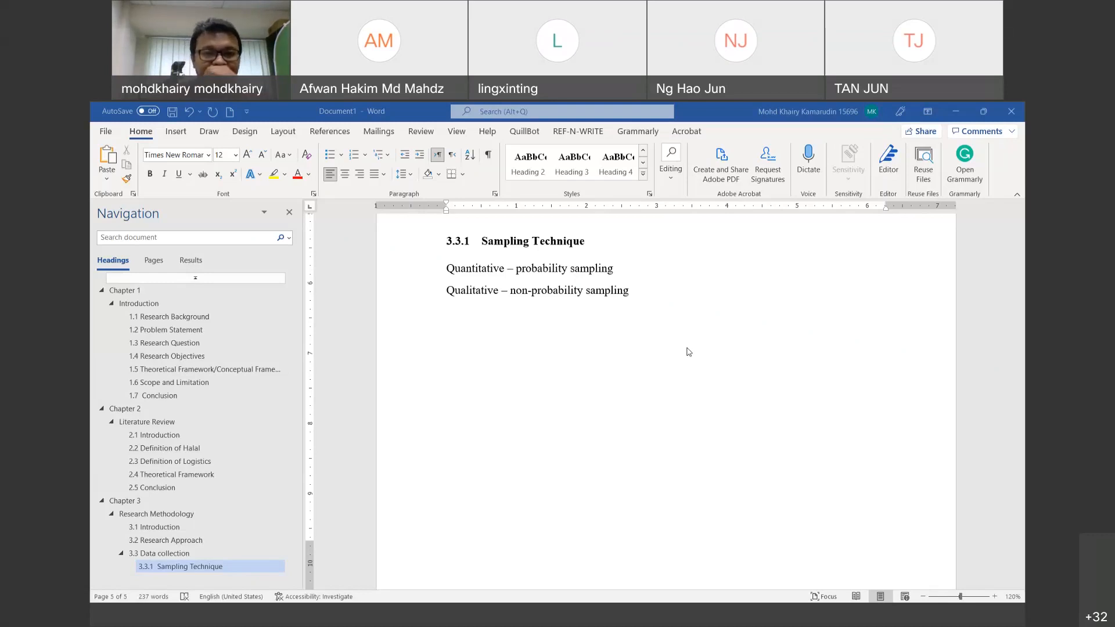
{"action": "scroll", "coordinate": [679, 317], "scroll_direction": "up", "scroll_amount": 1}
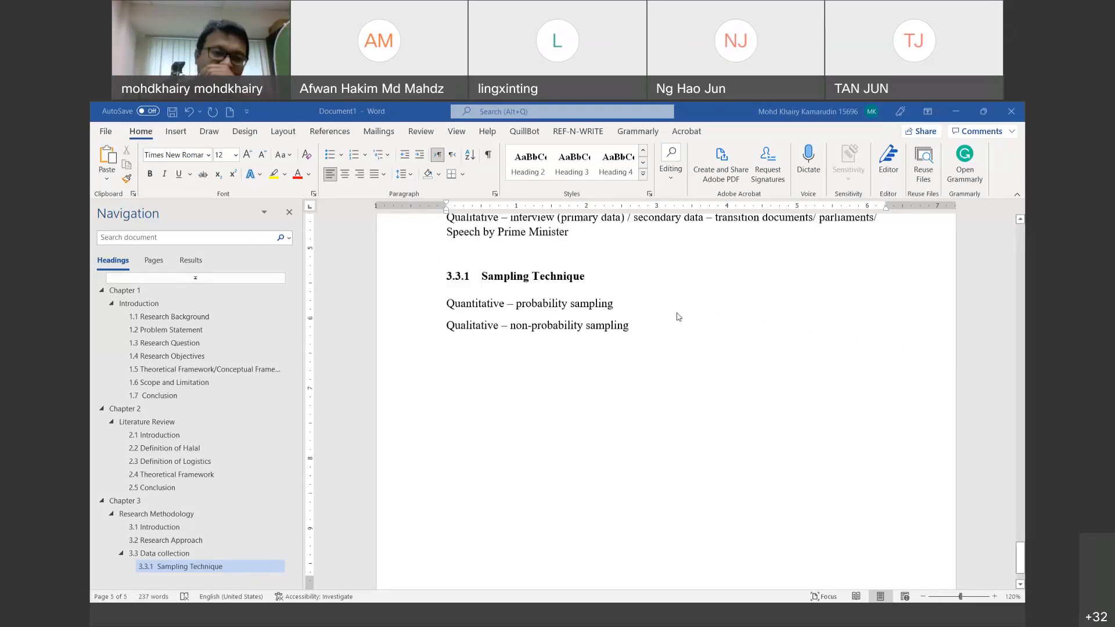
{"action": "scroll", "coordinate": [679, 316], "scroll_direction": "down", "scroll_amount": 2}
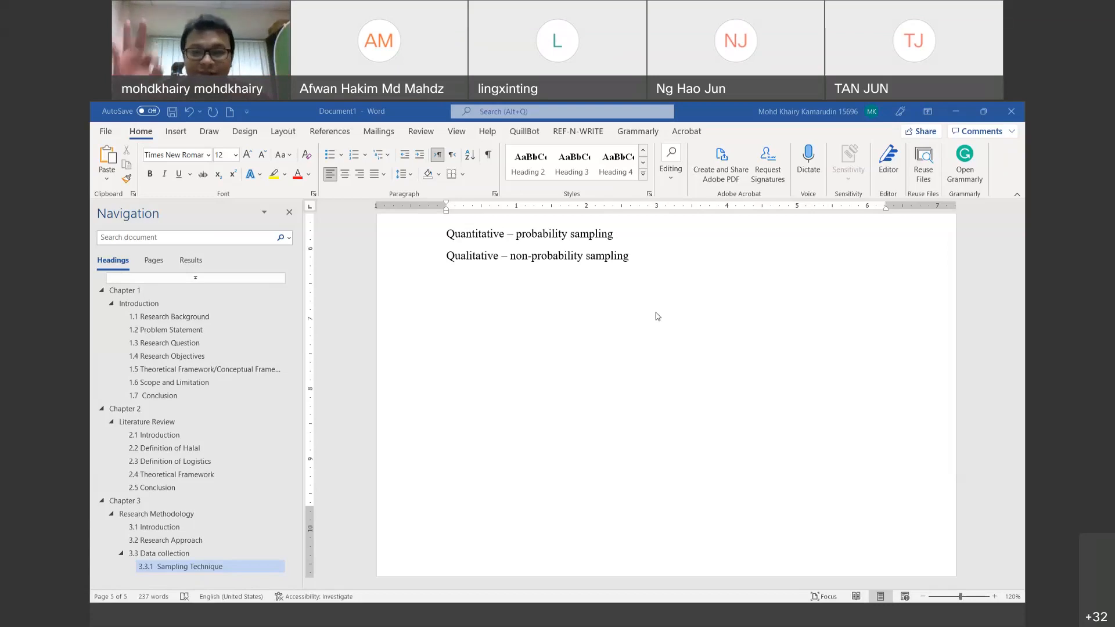
Step: Type a new line '3.3.2 Questionnaires development' with a tab after the number
{"action": "scroll", "coordinate": [642, 352], "scroll_direction": "up", "scroll_amount": 1}
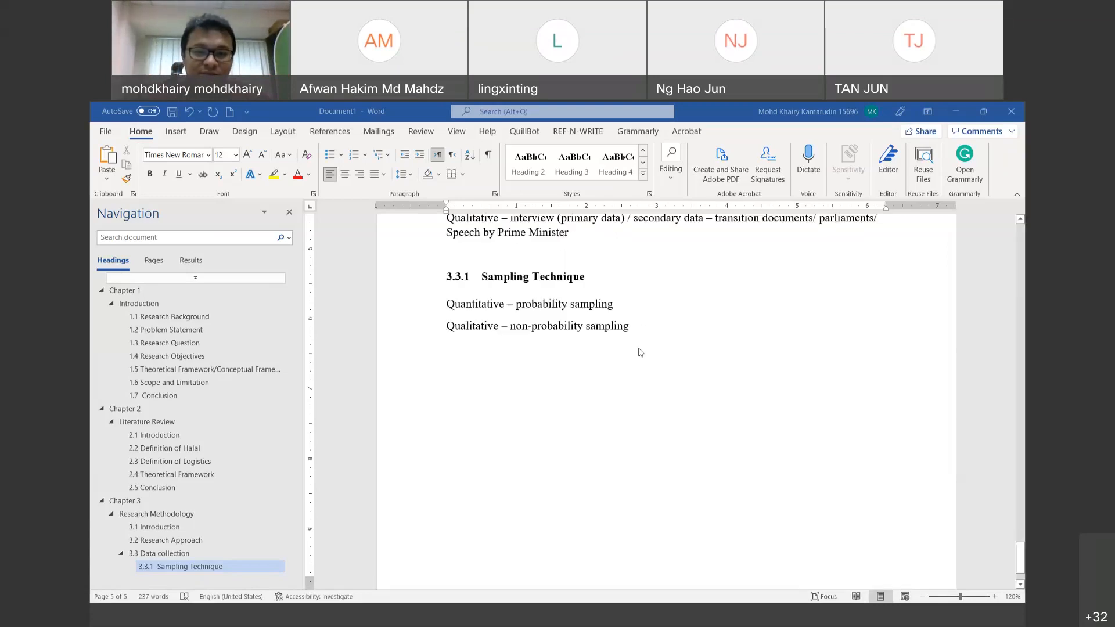
{"action": "key", "text": "Return"}
{"action": "type", "text": "3.3.2"}
{"action": "key", "text": "Tab"}
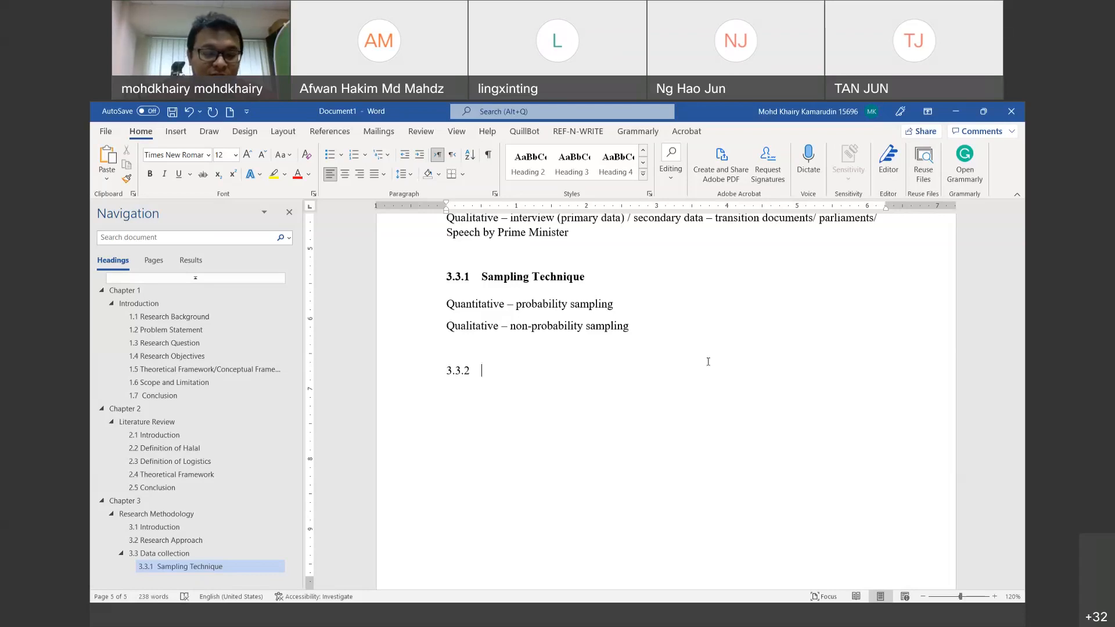
{"action": "type", "text": "Res"}
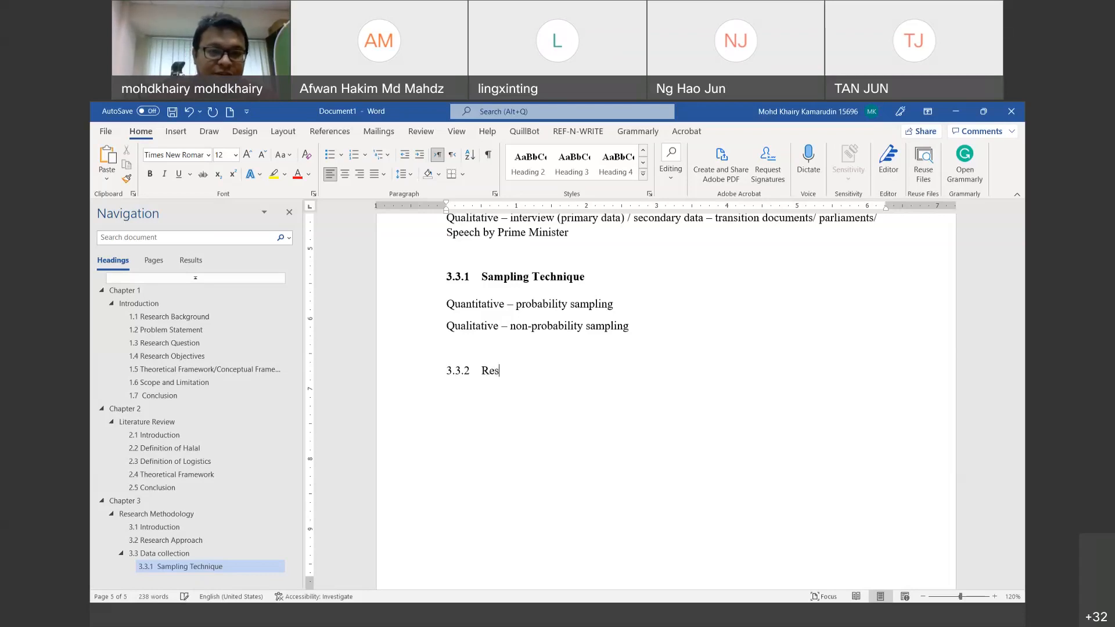
{"action": "type", "text": "earch protoco"}
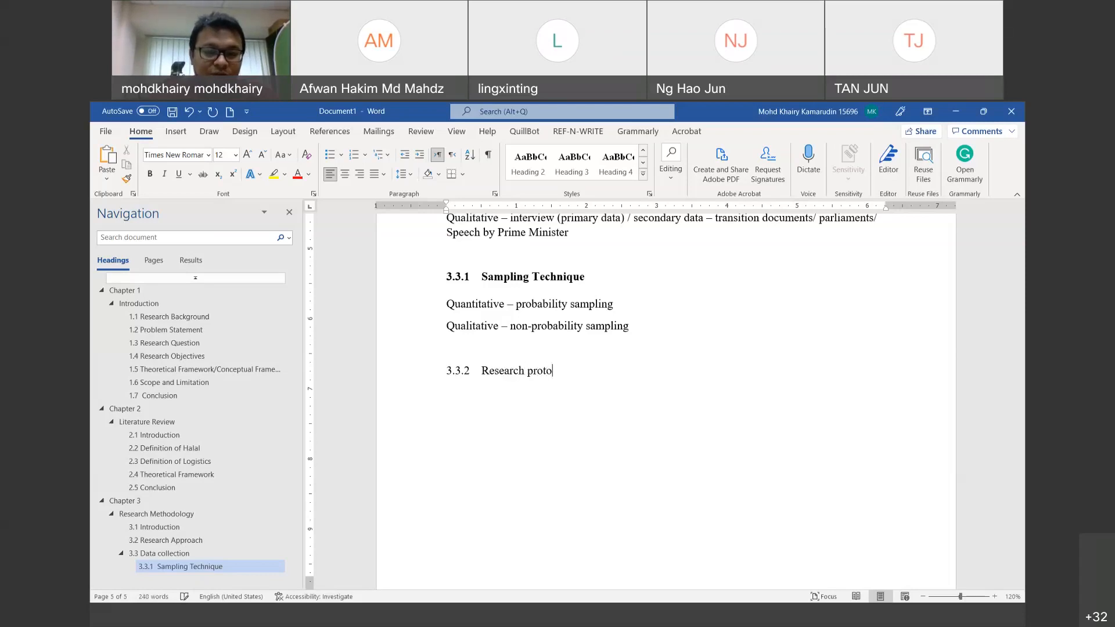
{"action": "key", "text": "BackSpace"}
{"action": "key", "text": "BackSpace"}
{"action": "key", "text": "BackSpace"}
{"action": "key", "text": "BackSpace"}
{"action": "key", "text": "BackSpace"}
{"action": "key", "text": "BackSpace"}
{"action": "key", "text": "BackSpace"}
{"action": "key", "text": "BackSpace"}
{"action": "key", "text": "BackSpace"}
{"action": "key", "text": "BackSpace"}
{"action": "key", "text": "BackSpace"}
{"action": "key", "text": "BackSpace"}
{"action": "key", "text": "BackSpace"}
{"action": "key", "text": "BackSpace"}
{"action": "key", "text": "BackSpace"}
{"action": "key", "text": "BackSpace"}
{"action": "type", "text": "Questionnai"}
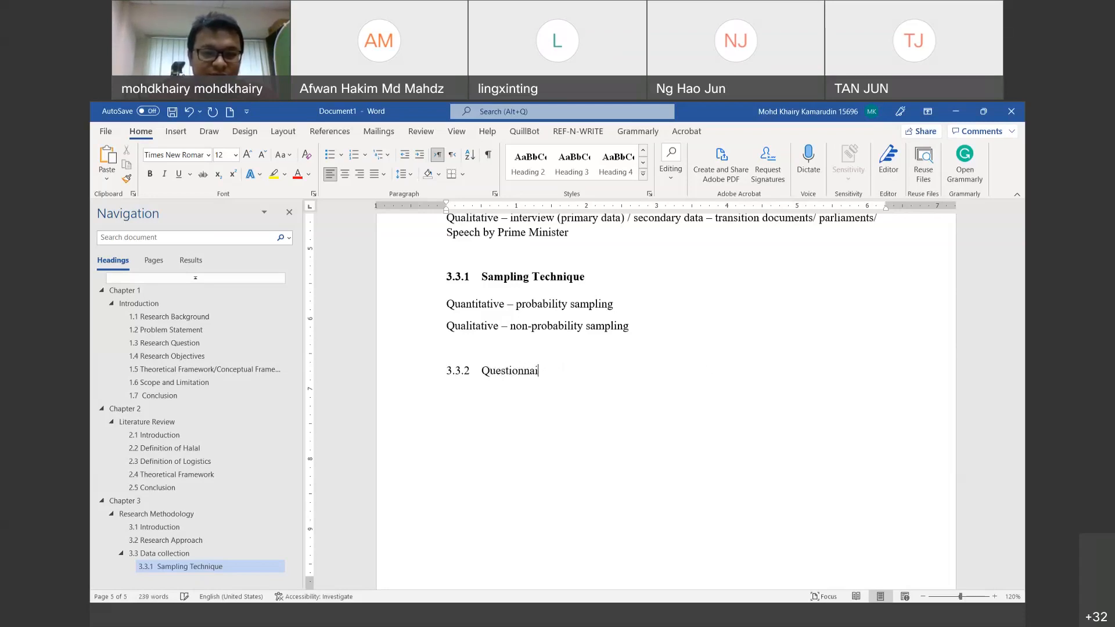
{"action": "type", "text": "res development"}
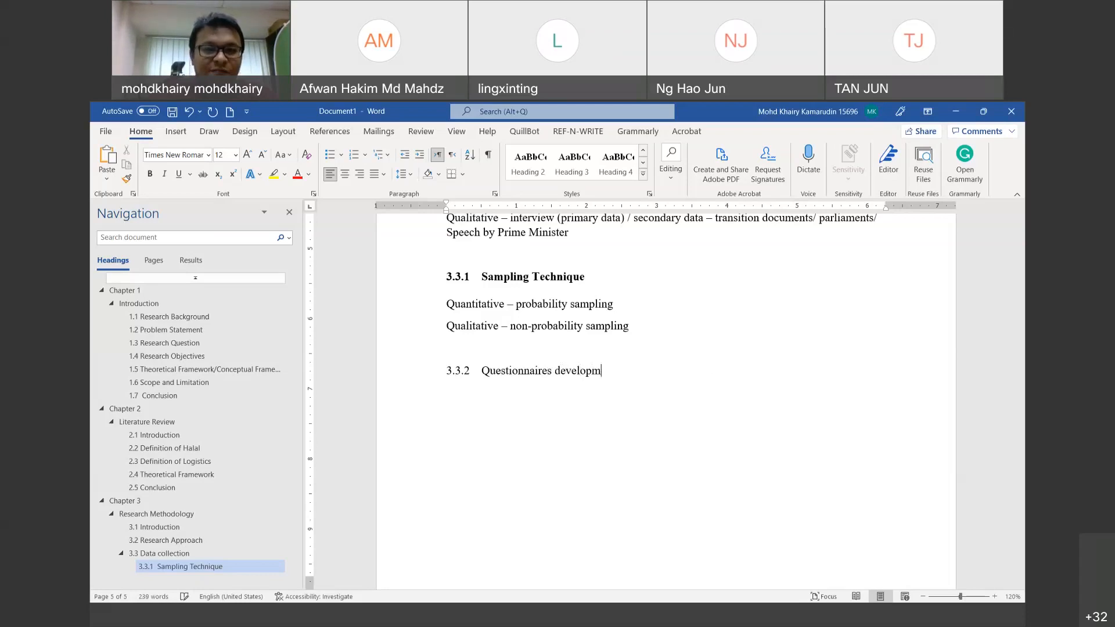
Step: Apply the Heading 4 style to the 3.3.2 line
{"action": "left_click", "coordinate": [434, 380]}
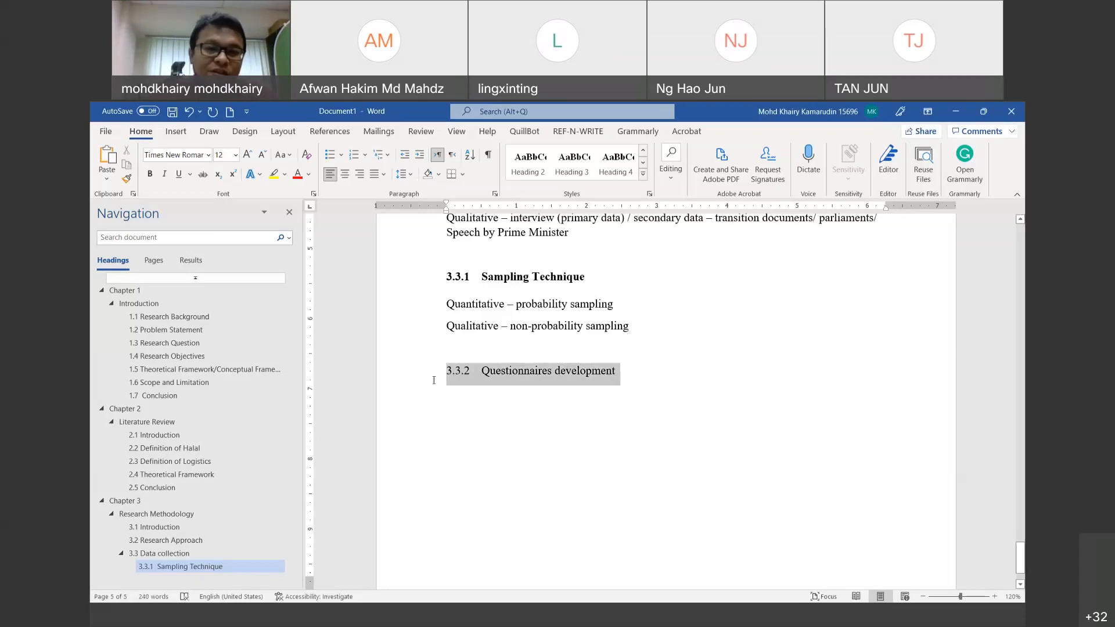
{"action": "left_click", "coordinate": [617, 162]}
{"action": "left_click", "coordinate": [650, 386]}
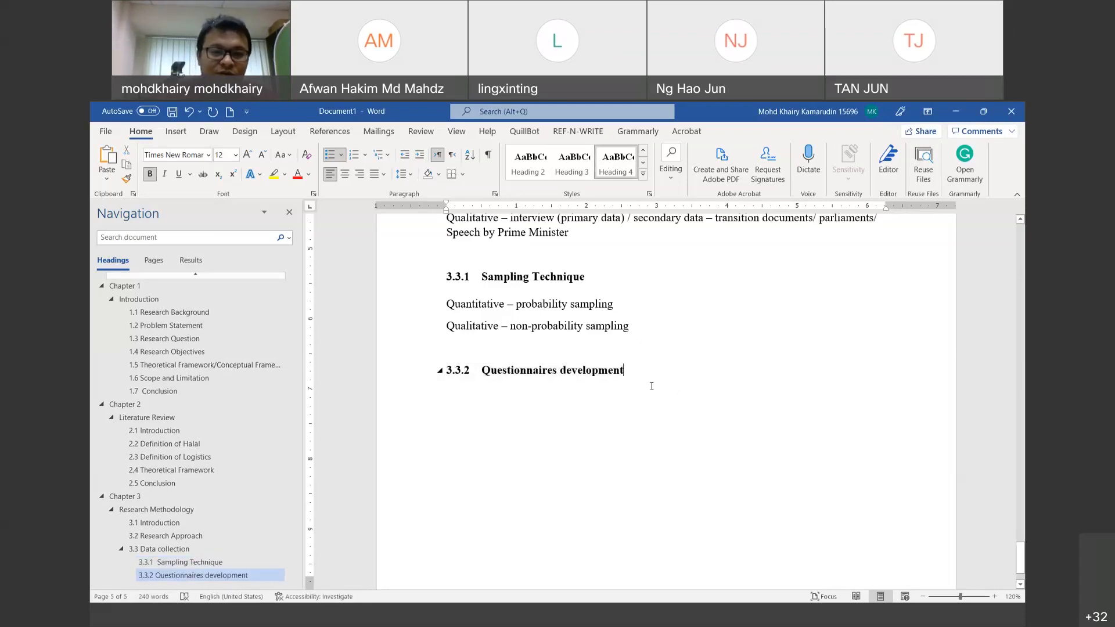
Step: Type 'Refer to previous study / theoretical framework' on a new line under 3.3.2
{"action": "key", "text": "Return"}
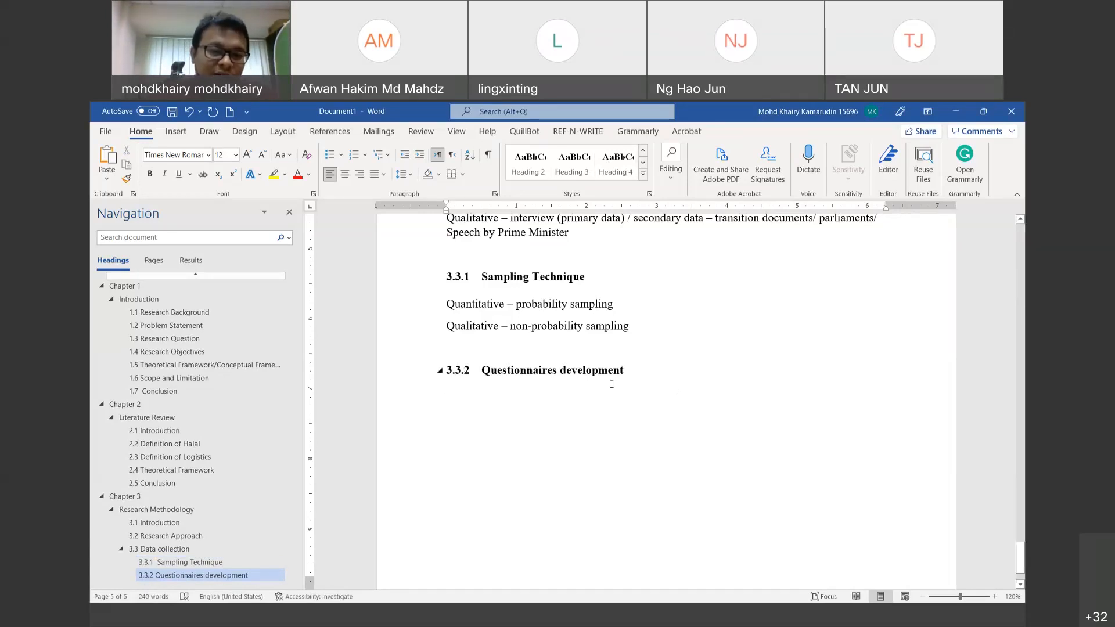
{"action": "type", "text": "Refer "}
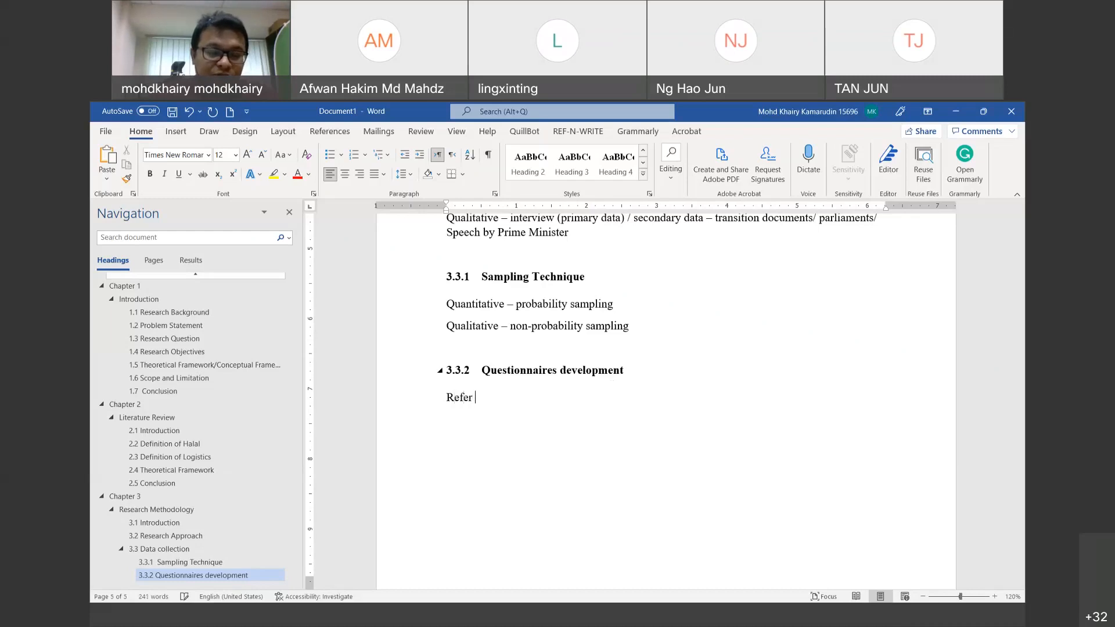
{"action": "type", "text": "to provi"}
{"action": "key", "text": "BackSpace"}
{"action": "key", "text": "BackSpace"}
{"action": "key", "text": "BackSpace"}
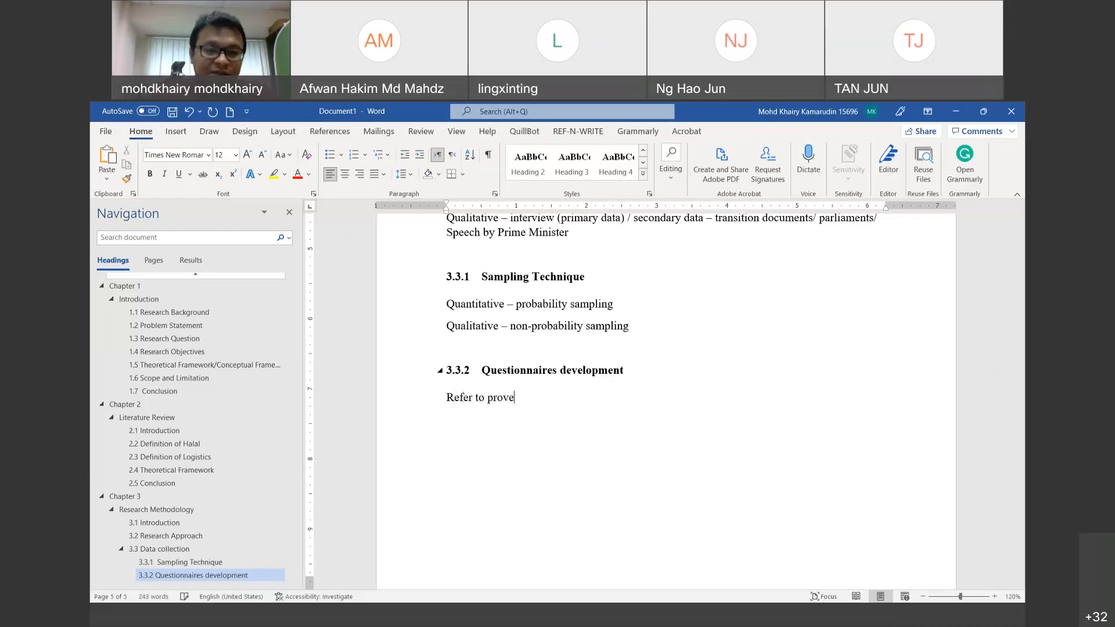
{"action": "type", "text": "rev"}
{"action": "key", "text": "BackSpace"}
{"action": "key", "text": "BackSpace"}
{"action": "key", "text": "BackSpace"}
{"action": "type", "text": "evoous s"}
{"action": "key", "text": "BackSpace"}
{"action": "key", "text": "BackSpace"}
{"action": "key", "text": "BackSpace"}
{"action": "key", "text": "BackSpace"}
{"action": "key", "text": "BackSpace"}
{"action": "key", "text": "BackSpace"}
{"action": "type", "text": "ious study"}
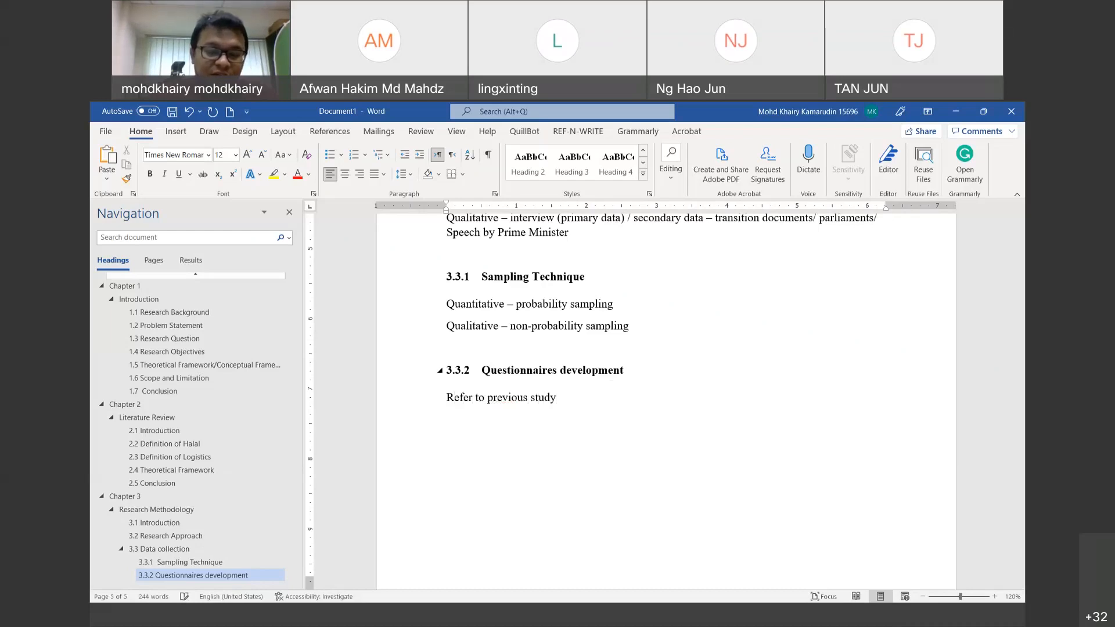
{"action": "type", "text": " / ad"}
{"action": "key", "text": "BackSpace"}
{"action": "key", "text": "BackSpace"}
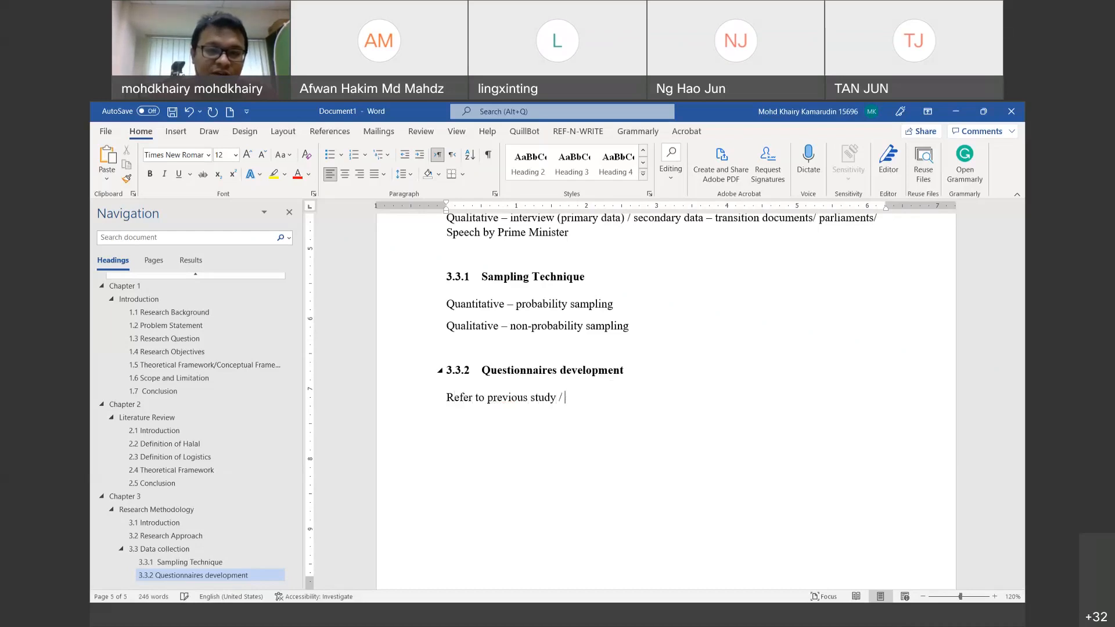
{"action": "key", "text": "BackSpace"}
{"action": "key", "text": "BackSpace"}
{"action": "key", "text": "BackSpace"}
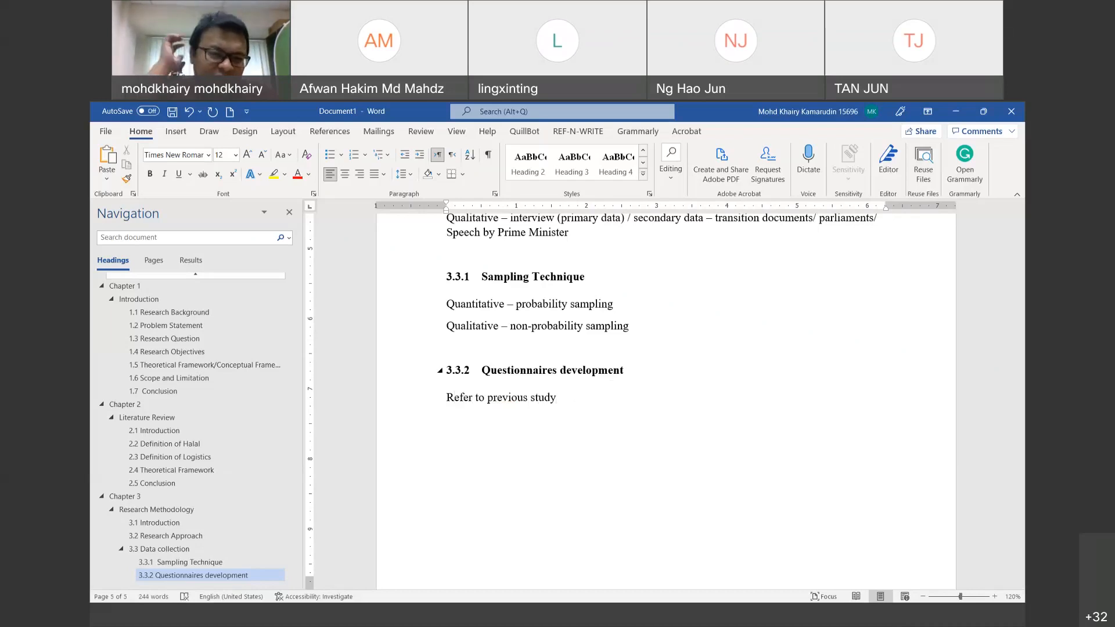
{"action": "type", "text": "/ theor"}
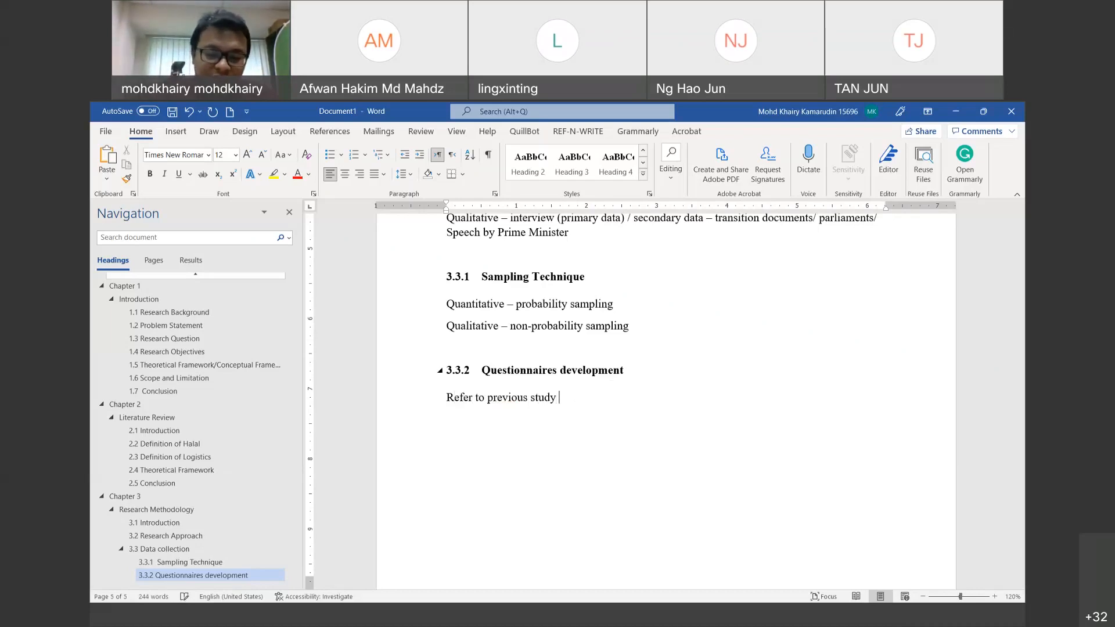
{"action": "type", "text": "ectical"}
{"action": "key", "text": "BackSpace"}
{"action": "key", "text": "BackSpace"}
{"action": "key", "text": "BackSpace"}
{"action": "type", "text": "cal framework"}
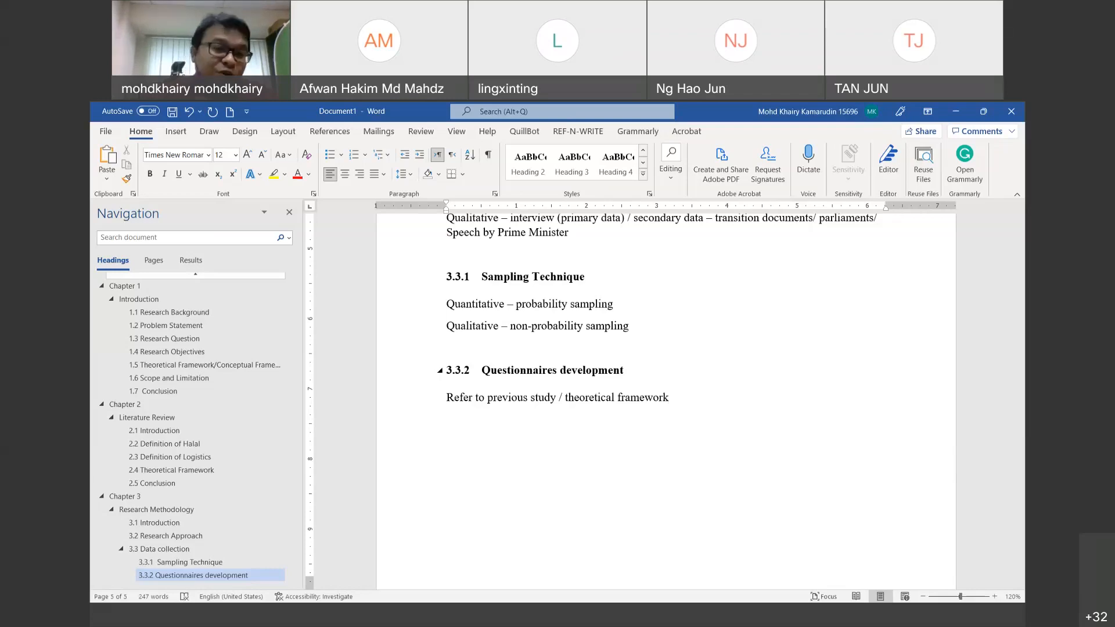
{"action": "scroll", "coordinate": [608, 383], "scroll_direction": "up", "scroll_amount": 15}
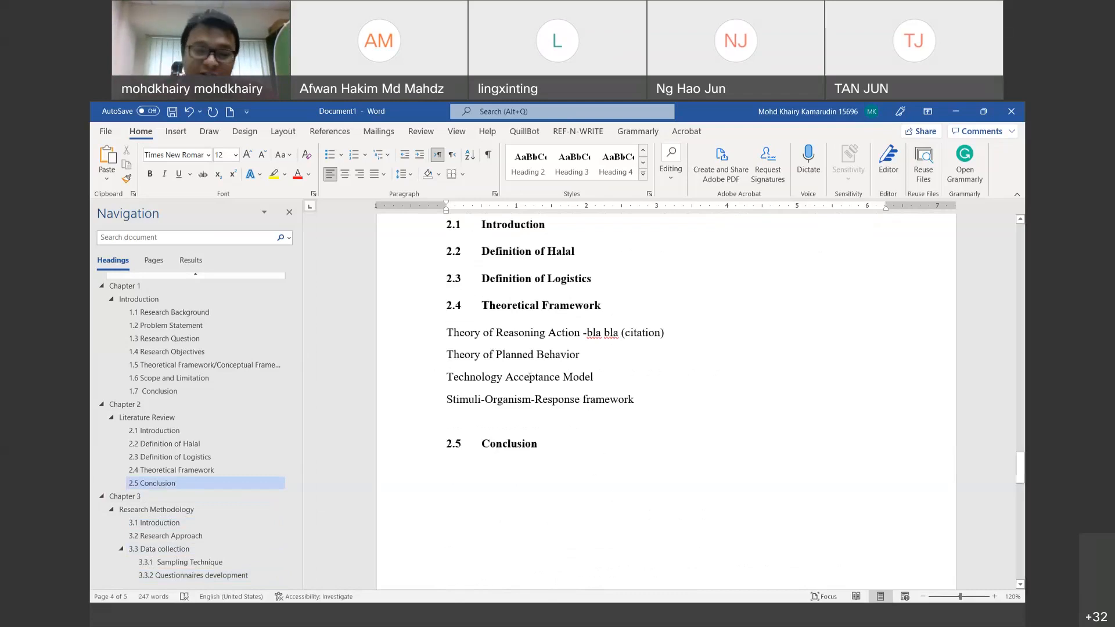
{"action": "scroll", "coordinate": [529, 377], "scroll_direction": "down", "scroll_amount": 10}
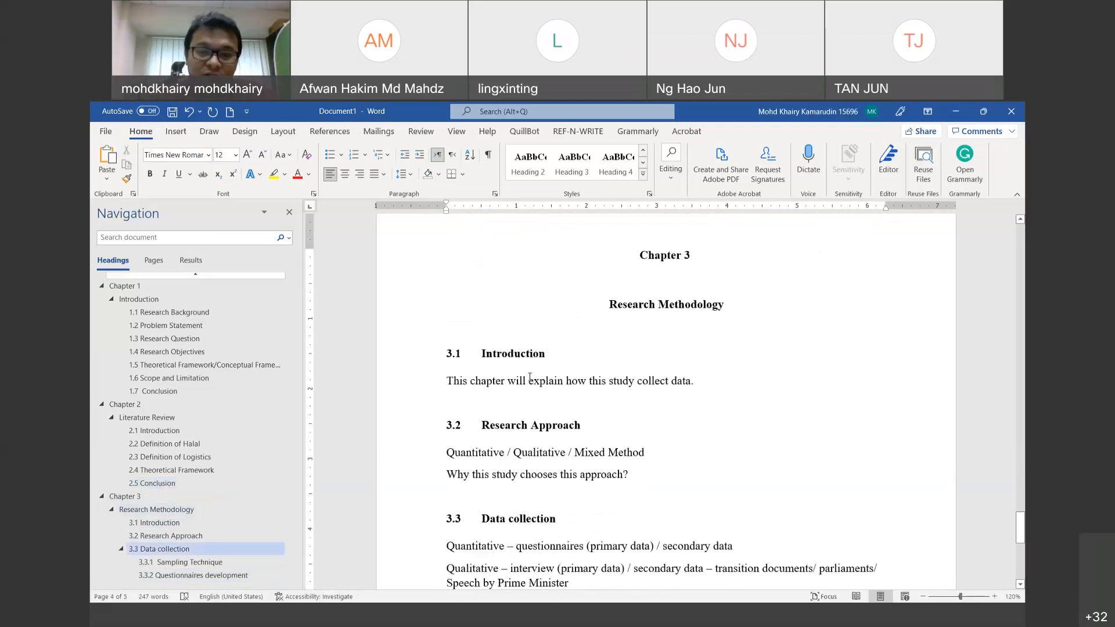
{"action": "scroll", "coordinate": [530, 377], "scroll_direction": "down", "scroll_amount": 6}
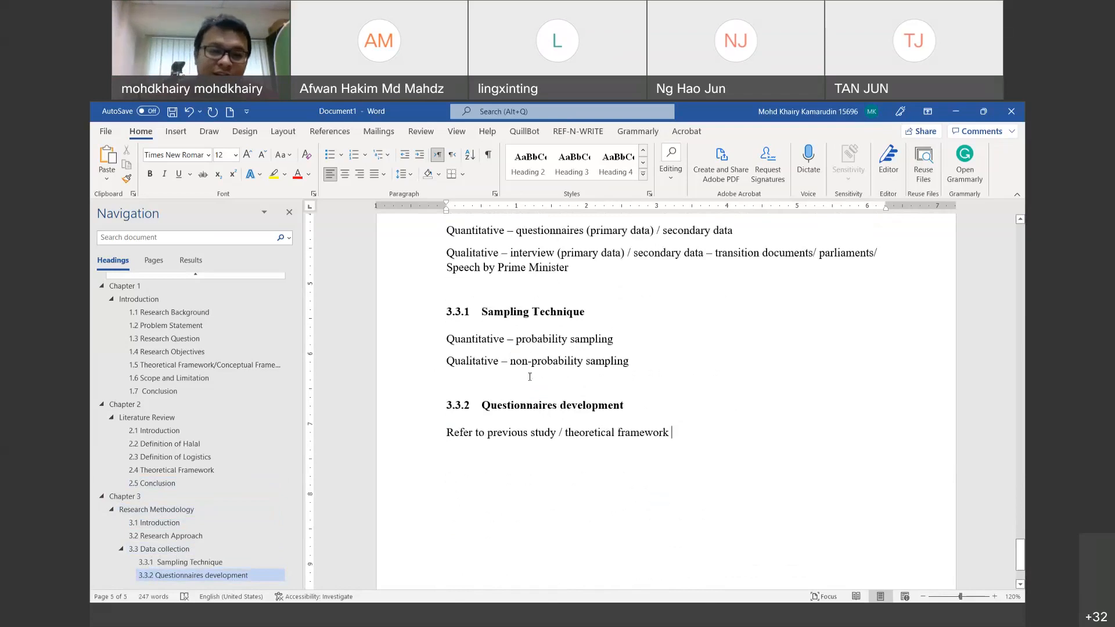
{"action": "key", "text": "BackSpace"}
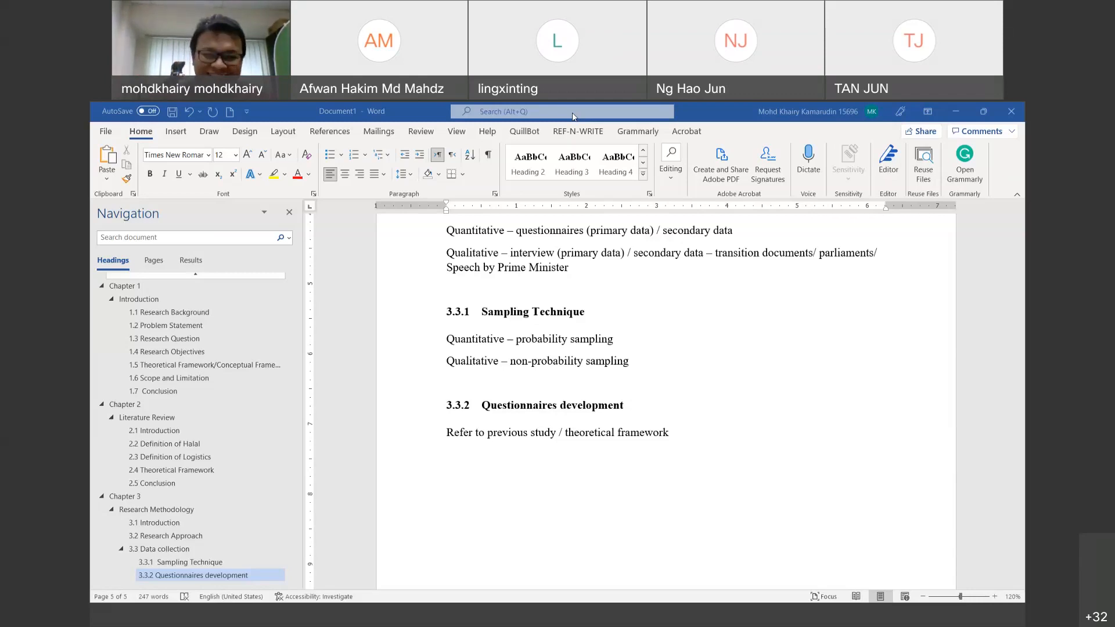
Step: Add a Heading 3 line '3.4 Data analysis', with a tab after the number, below 3.3.2
{"action": "left_click", "coordinate": [712, 439]}
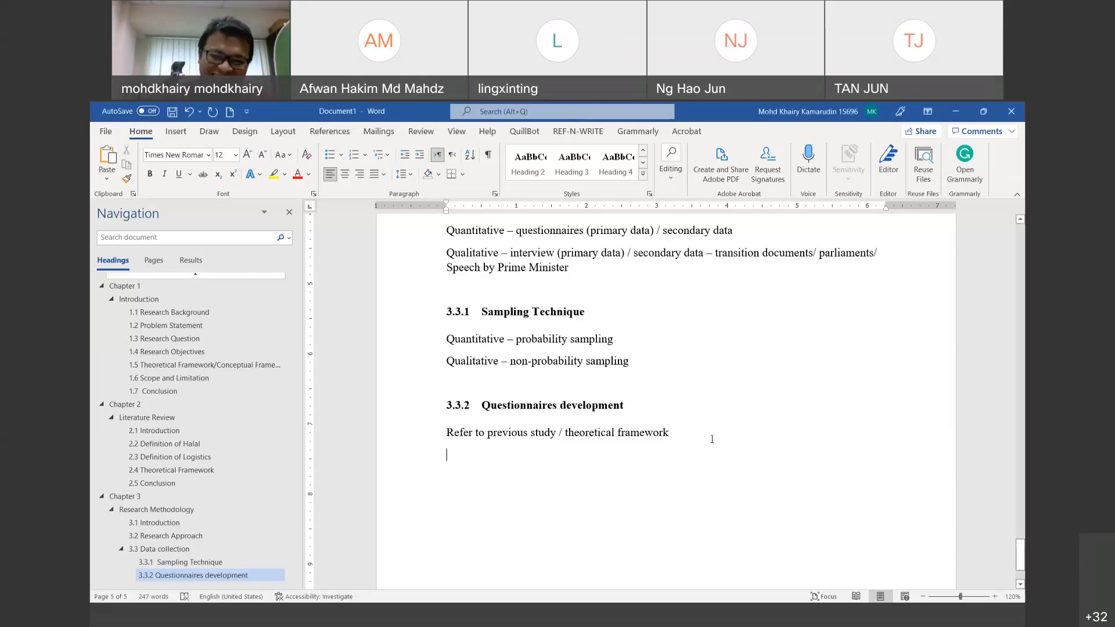
{"action": "key", "text": "Return"}
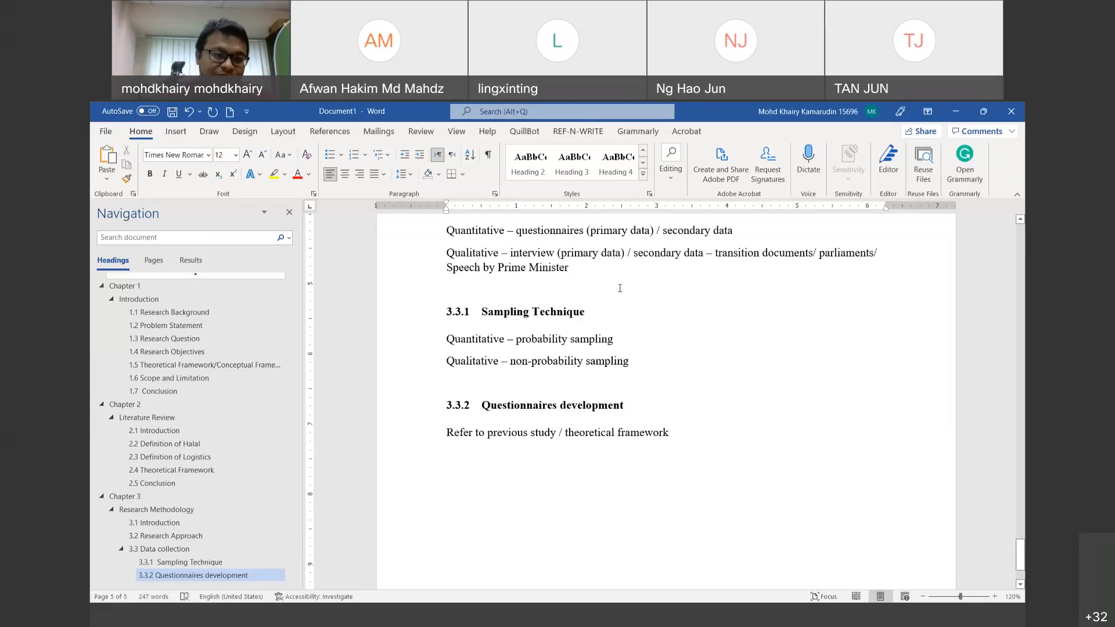
{"action": "type", "text": "3.4"}
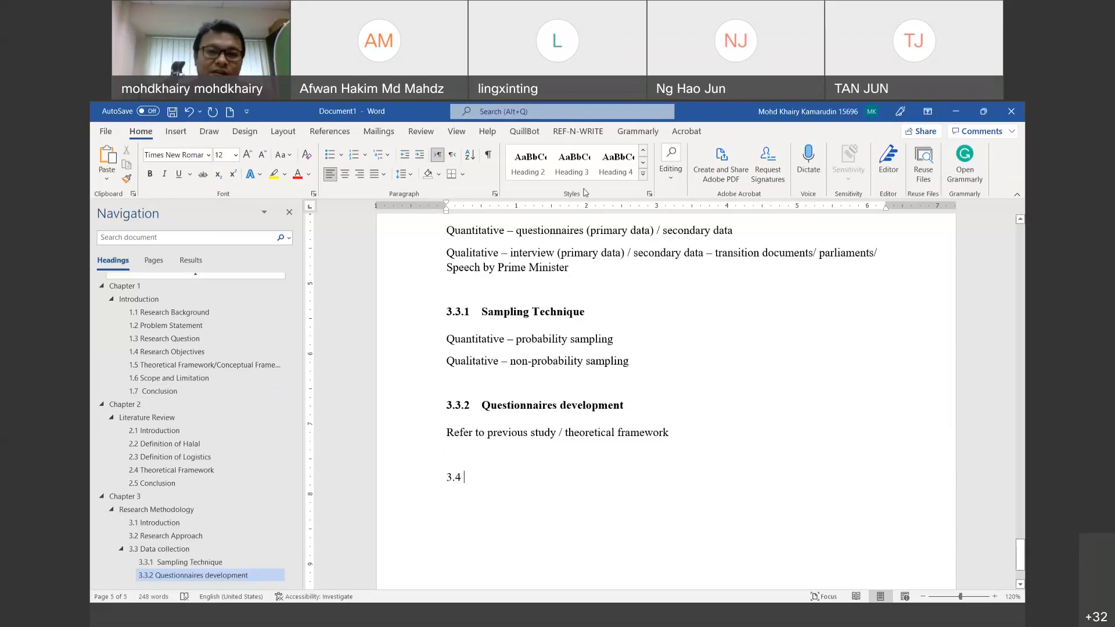
{"action": "left_click", "coordinate": [573, 163]}
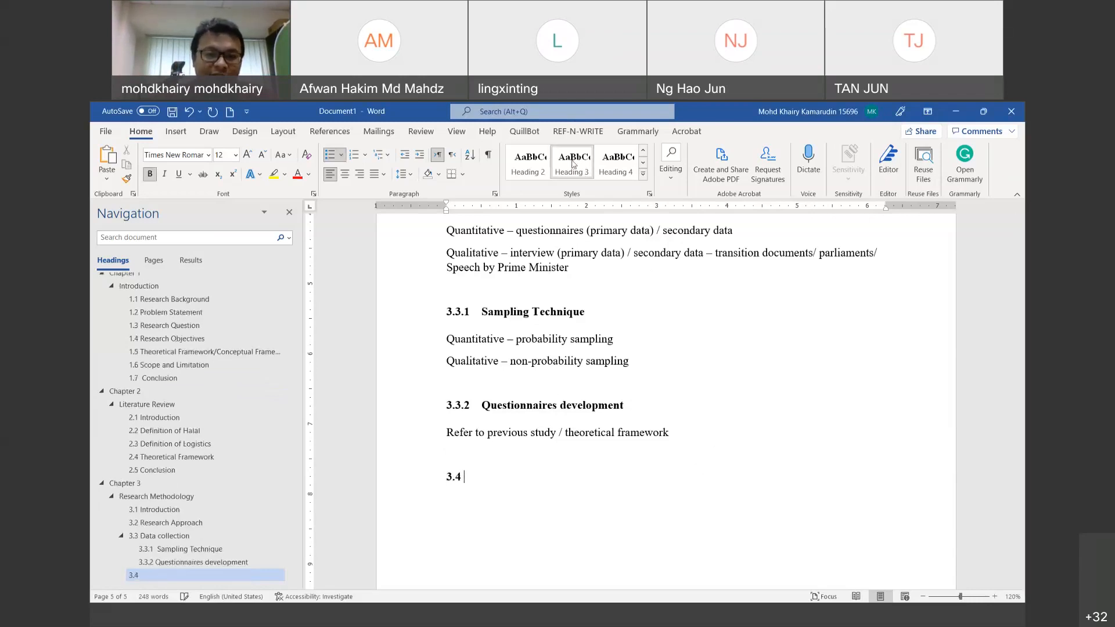
{"action": "key", "text": "BackSpace"}
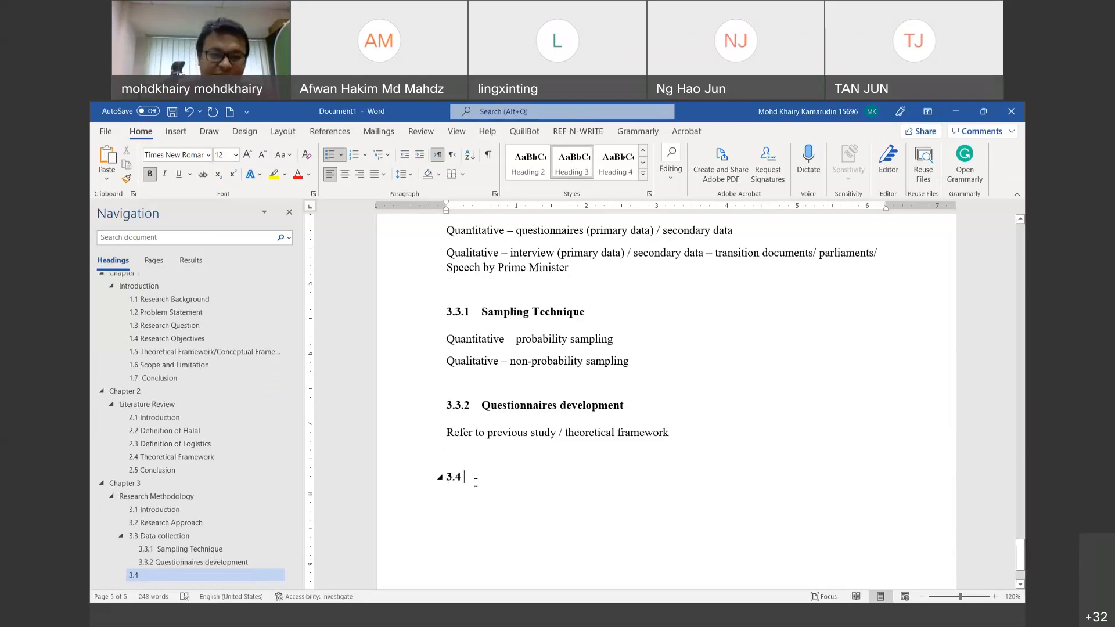
{"action": "key", "text": "Tab"}
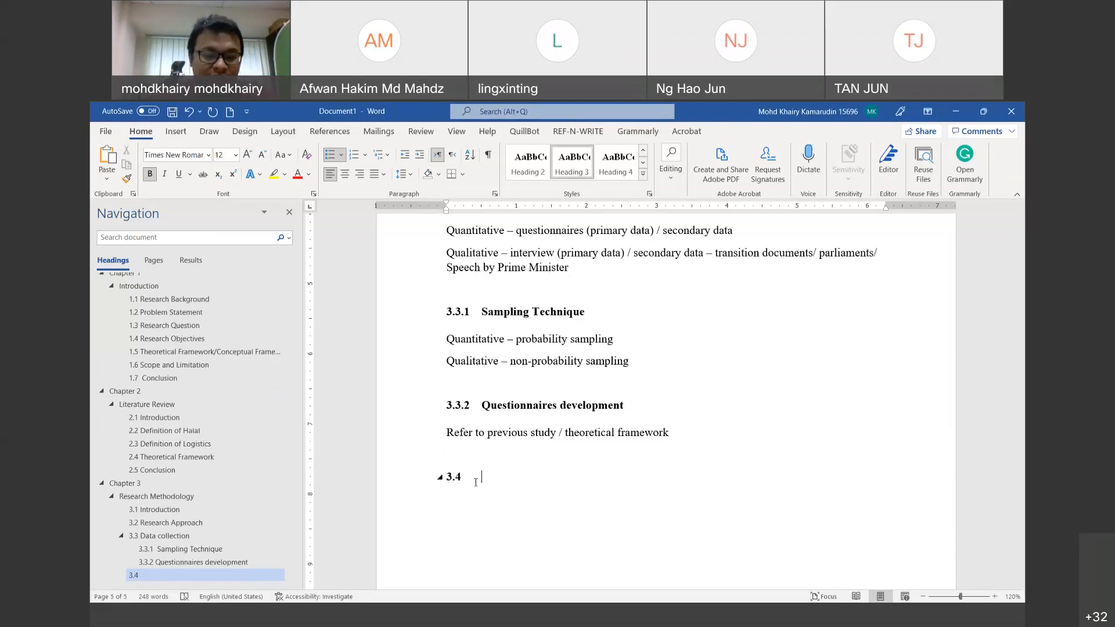
{"action": "type", "text": "Data analysis"}
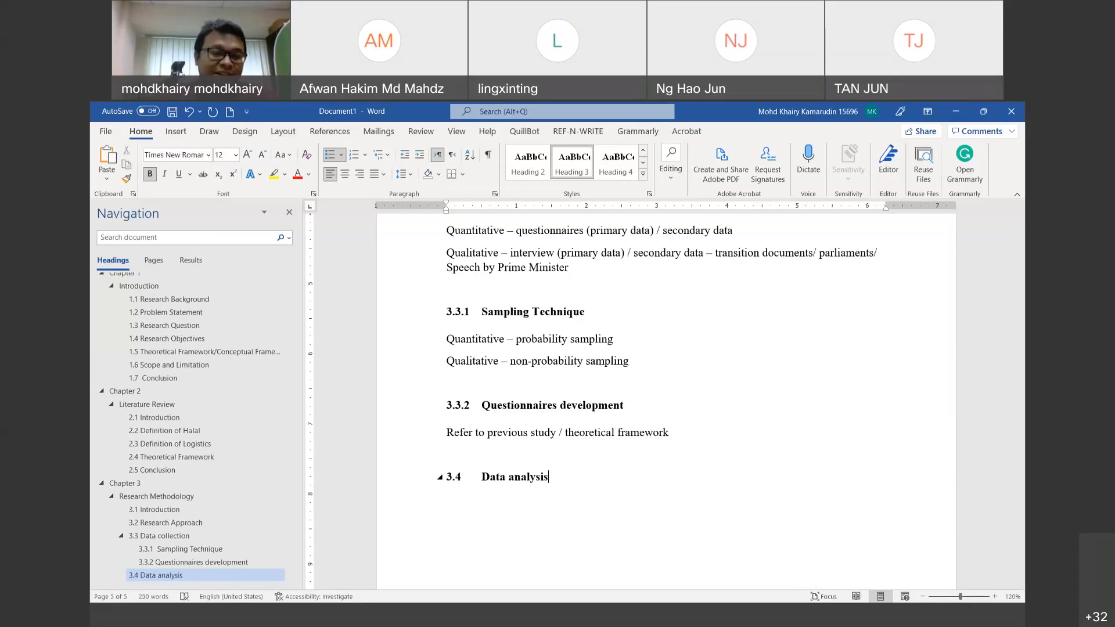
Step: Start an empty Normal-style paragraph beneath the 3.4 heading
{"action": "key", "text": "Return"}
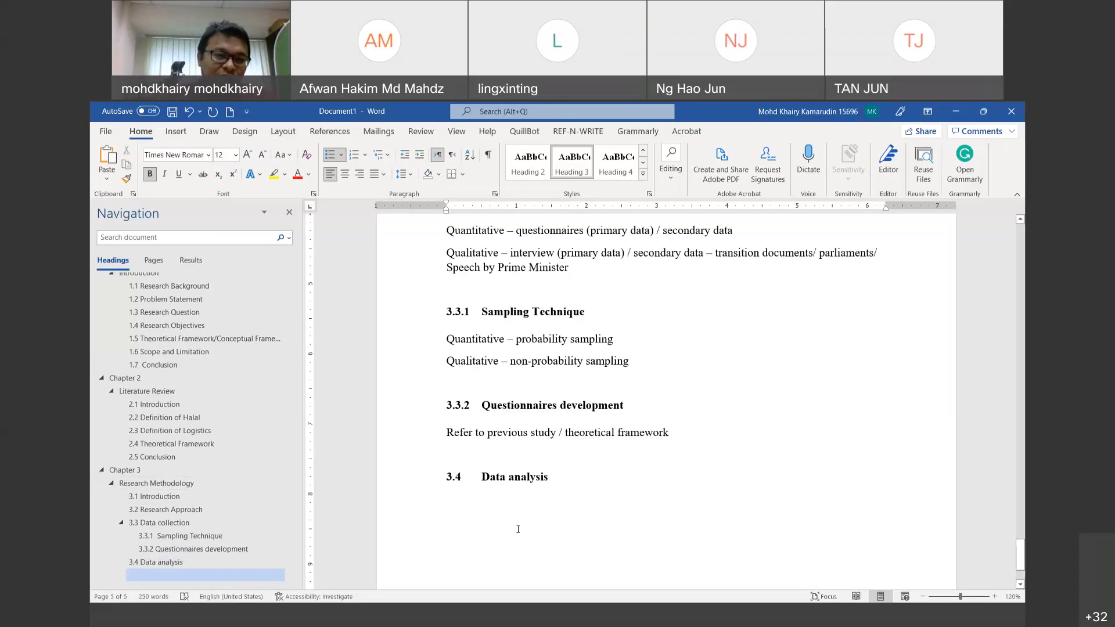
{"action": "left_click", "coordinate": [644, 174]}
{"action": "left_click", "coordinate": [526, 160]}
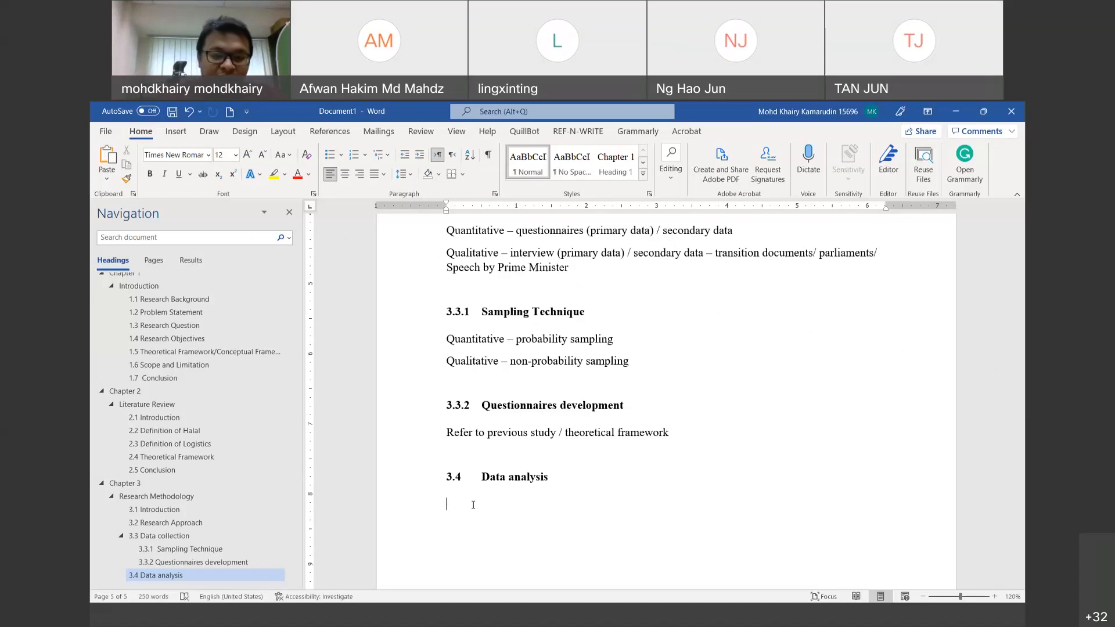
Step: Begin the line 'Quantitative – t-test, ANOVA, MANCOVA, CB-SEM'
{"action": "type", "text": "Quantiti"}
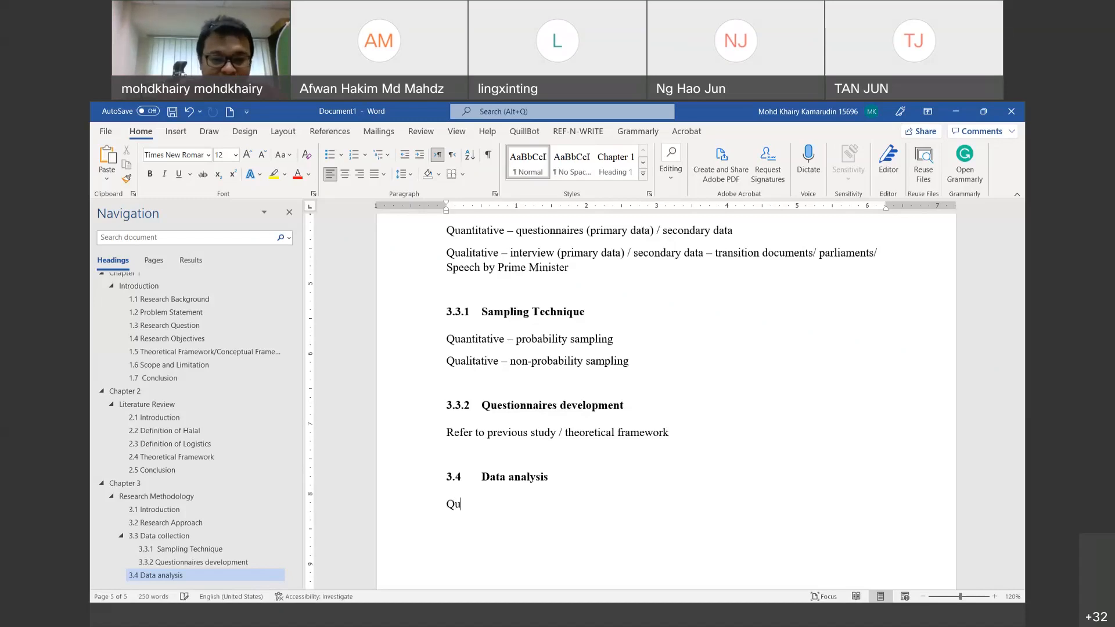
{"action": "key", "text": "BackSpace"}
{"action": "key", "text": "BackSpace"}
{"action": "key", "text": "BackSpace"}
{"action": "type", "text": "itative"}
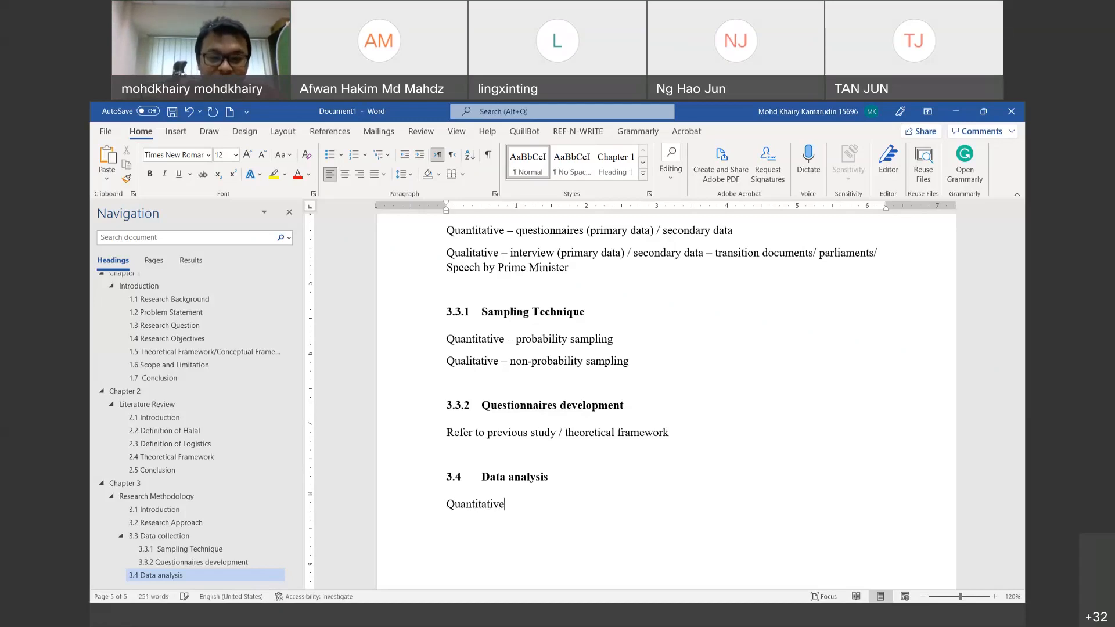
{"action": "type", "text": " - "}
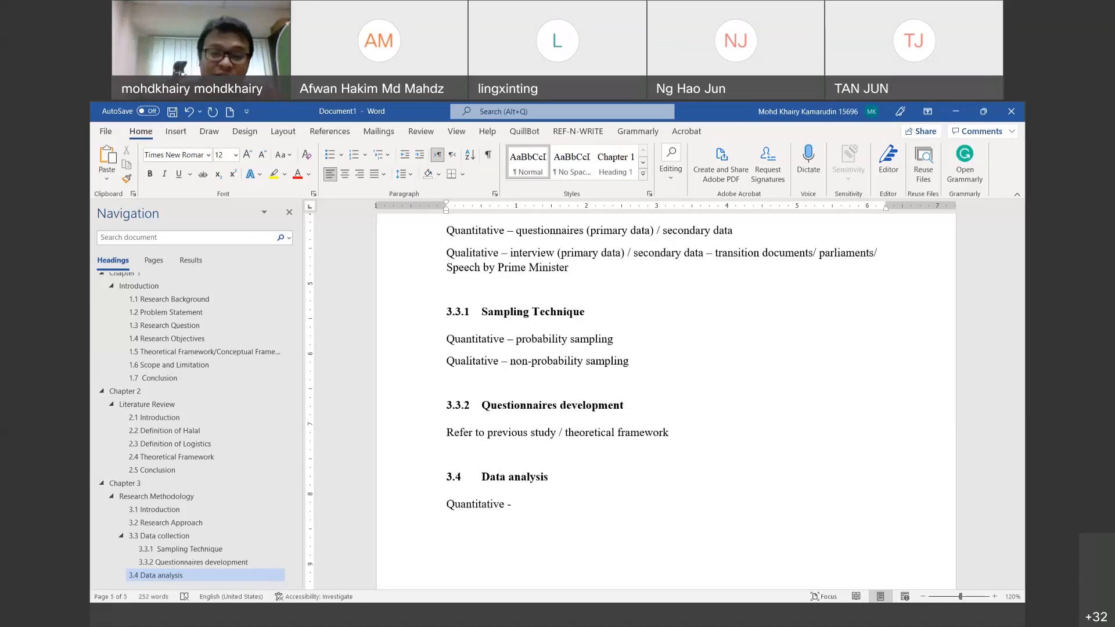
{"action": "type", "text": "t-t"}
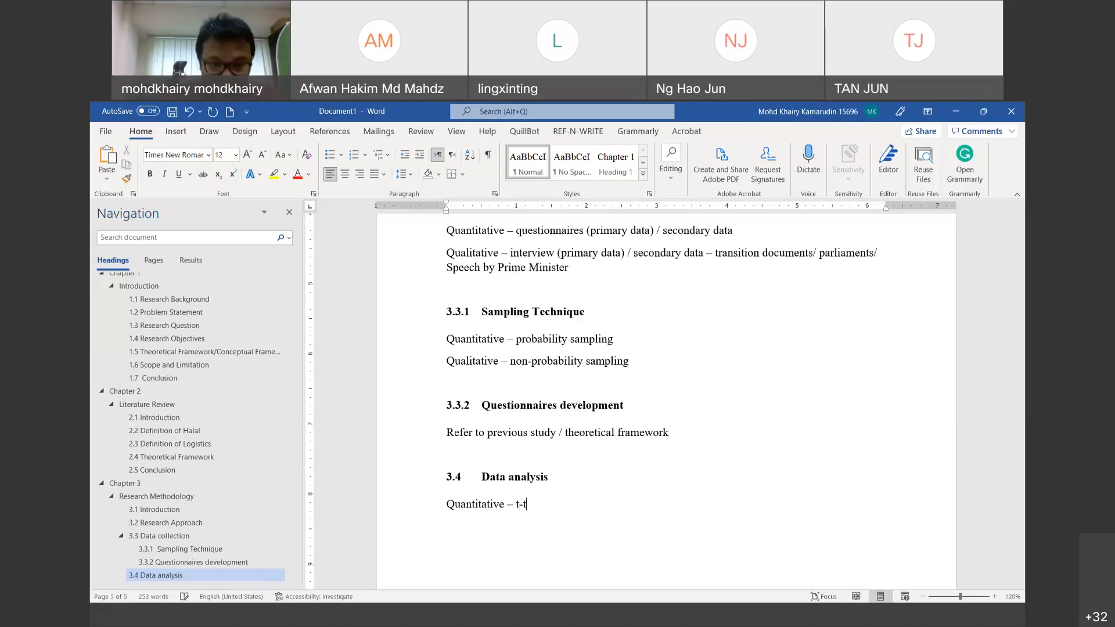
{"action": "type", "text": "est, ANOVA, MAC"}
{"action": "key", "text": "BackSpace"}
{"action": "type", "text": "NCOVA,"}
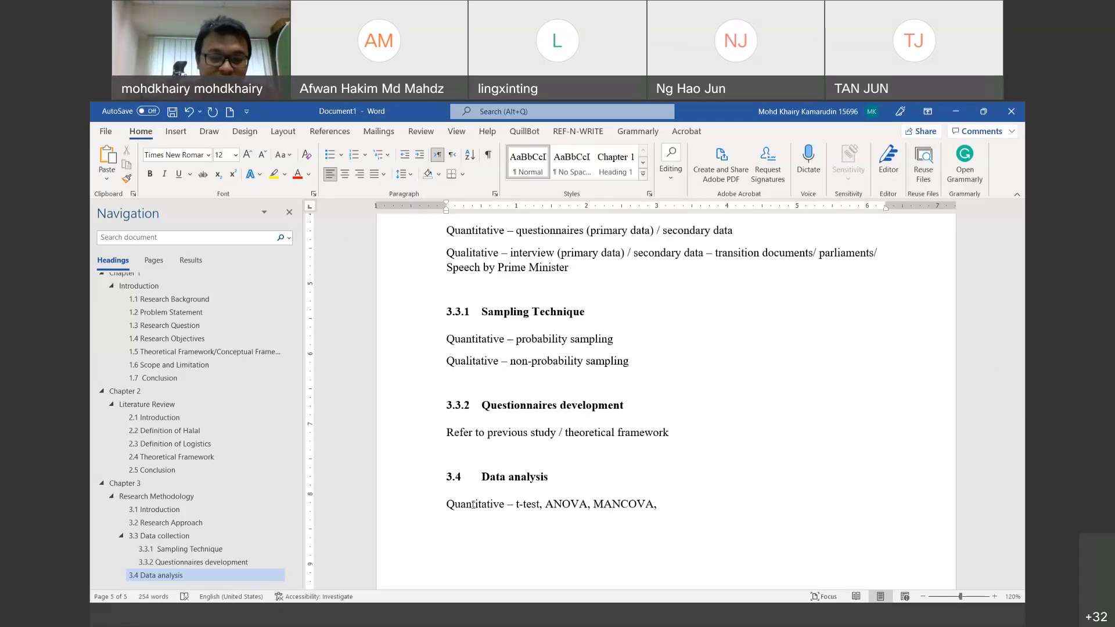
{"action": "type", "text": " CB"}
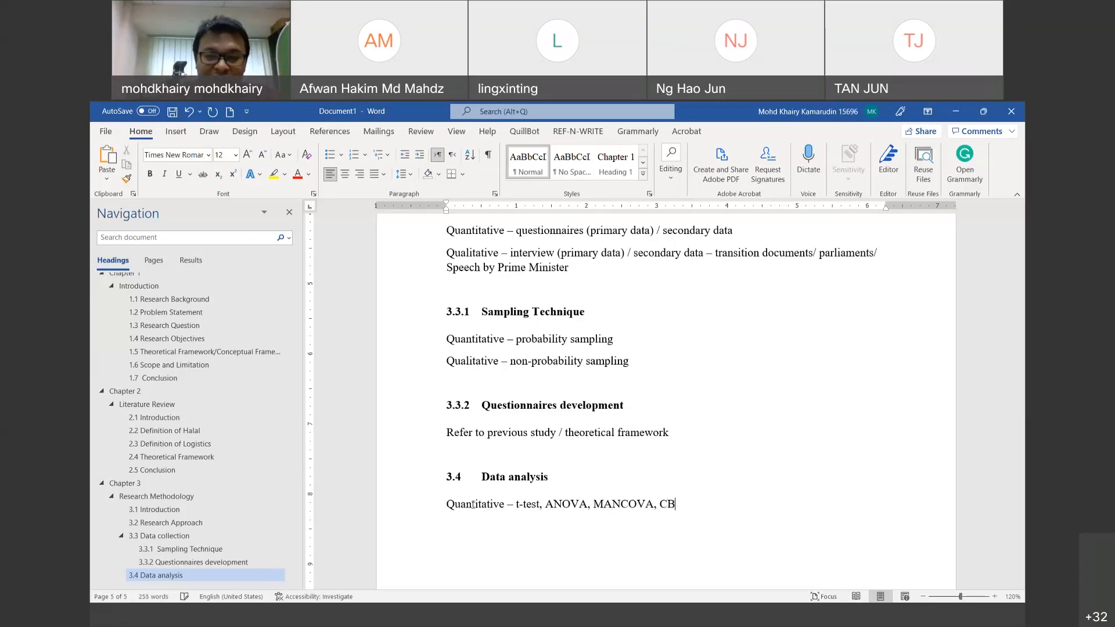
{"action": "type", "text": "-SEM -"}
{"action": "key", "text": "BackSpace"}
{"action": "key", "text": "BackSpace"}
Step: Extend the Quantitative line with PLS SEM, Multivariate Regression and Logistic regression
{"action": "type", "text": ", PLES"}
{"action": "key", "text": "BackSpace"}
{"action": "key", "text": "BackSpace"}
{"action": "key", "text": "BackSpace"}
{"action": "type", "text": "PLES"}
{"action": "key", "text": "BackSpace"}
{"action": "key", "text": "BackSpace"}
{"action": "type", "text": "S SEM,"}
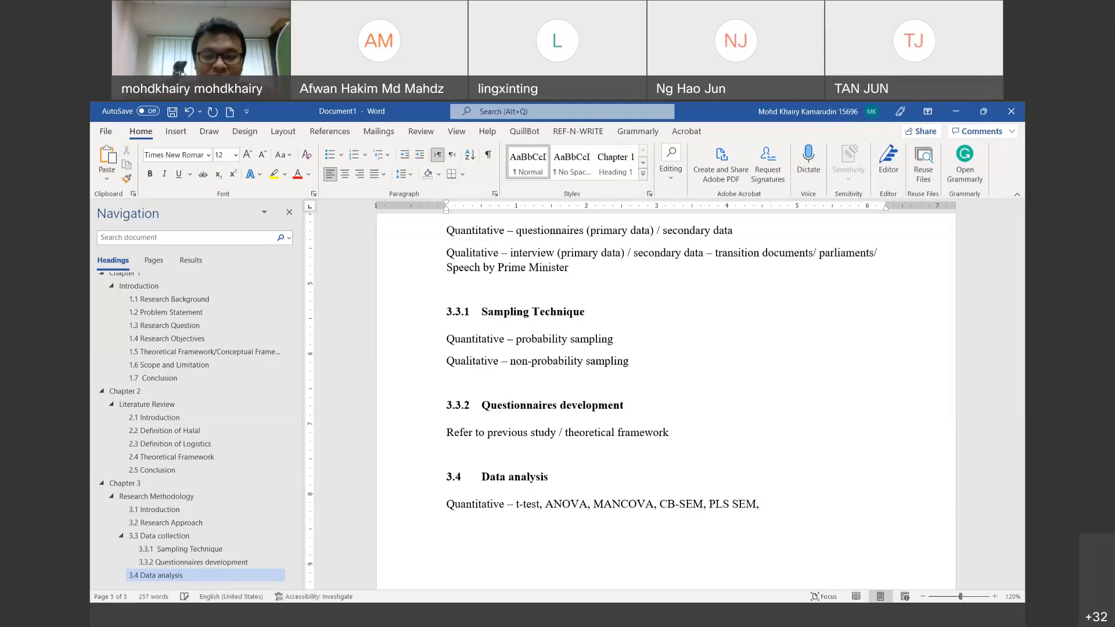
{"action": "type", "text": " Mult"}
{"action": "type", "text": "iva"}
{"action": "type", "text": "raite"}
{"action": "key", "text": "BackSpace"}
{"action": "key", "text": "BackSpace"}
{"action": "key", "text": "BackSpace"}
{"action": "key", "text": "BackSpace"}
{"action": "type", "text": "aite"}
{"action": "key", "text": "BackSpace"}
{"action": "key", "text": "BackSpace"}
{"action": "key", "text": "BackSpace"}
{"action": "key", "text": "BackSpace"}
{"action": "type", "text": "iate"}
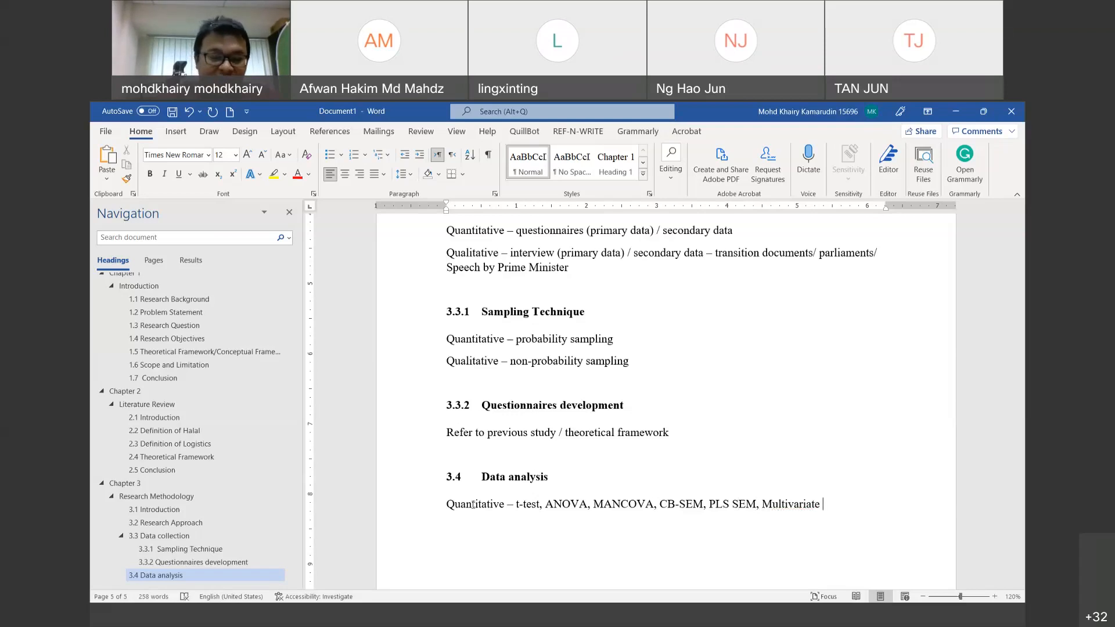
{"action": "type", "text": " Reh"}
{"action": "key", "text": "BackSpace"}
{"action": "type", "text": "gression."}
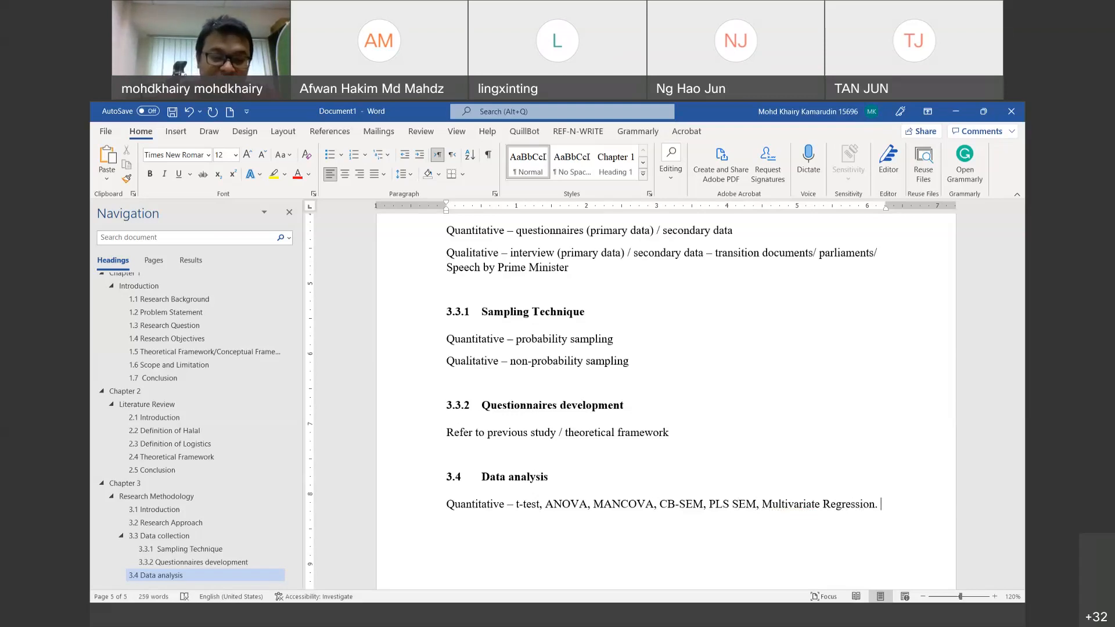
{"action": "type", "text": " Logict"}
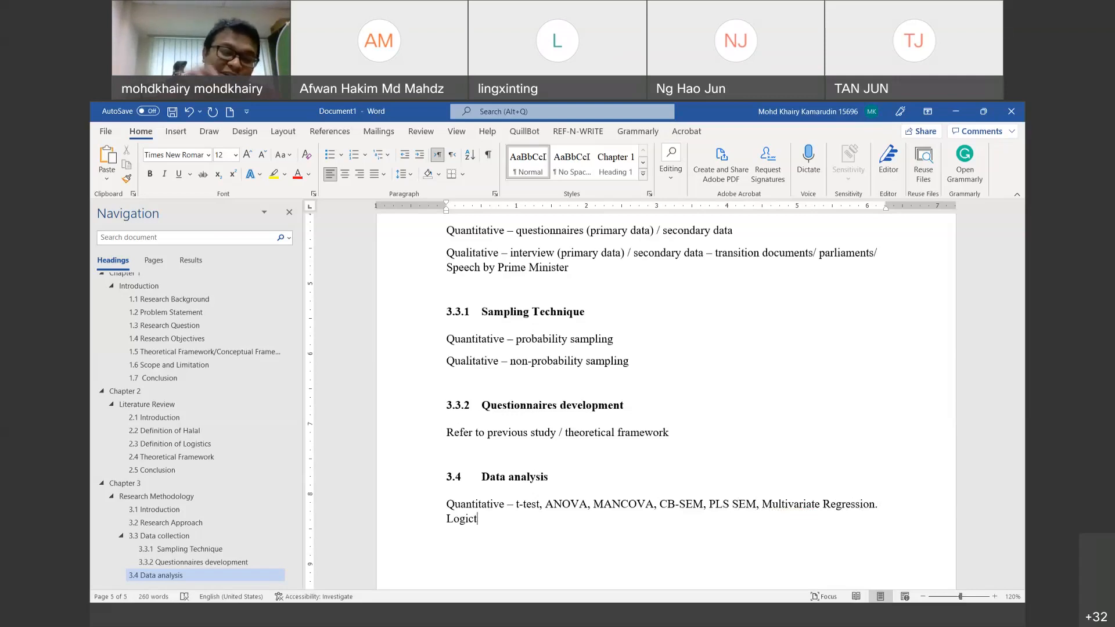
{"action": "key", "text": "BackSpace"}
{"action": "key", "text": "BackSpace"}
{"action": "type", "text": "stic re"}
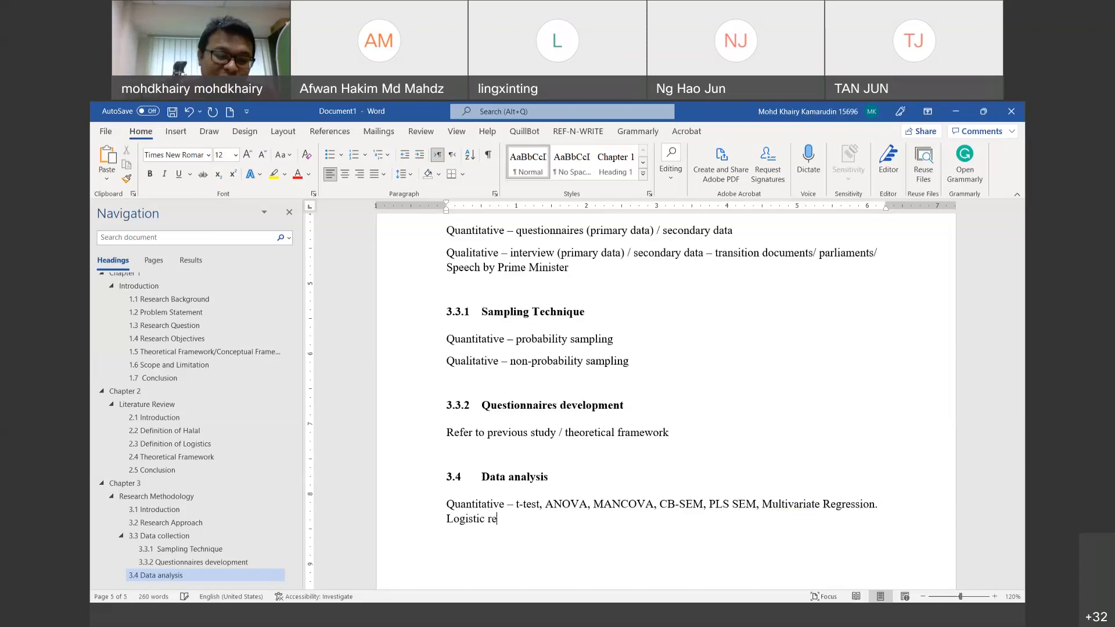
{"action": "type", "text": "gression,"}
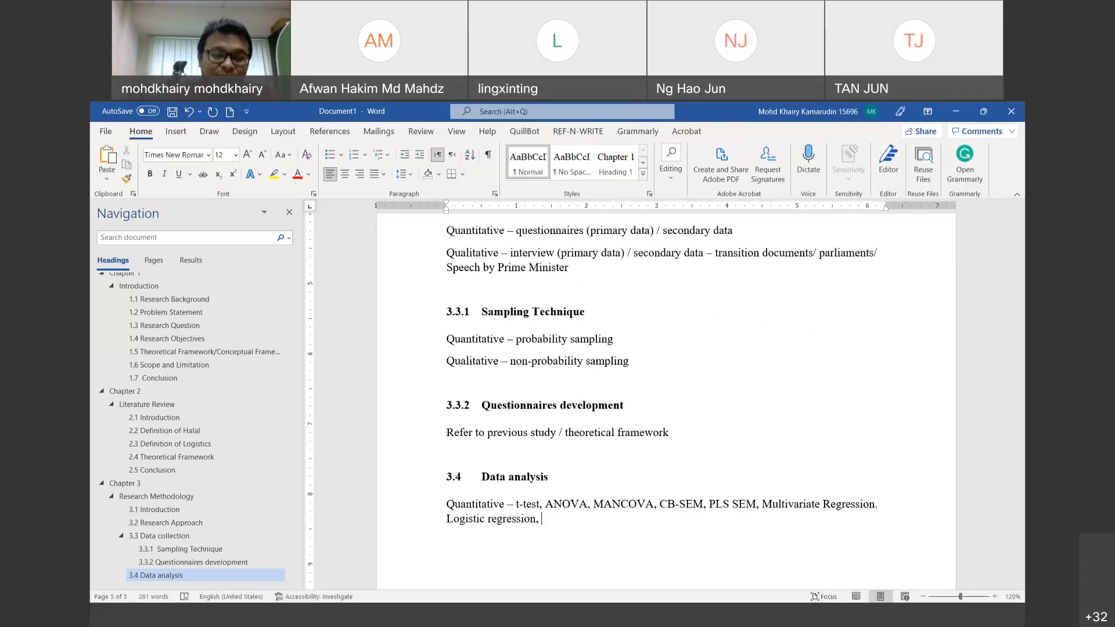
Step: Append 'Multinomial Logit, DEA' to the Quantitative list and begin a 'Qualitative –' line below
{"action": "type", "text": "Mul"}
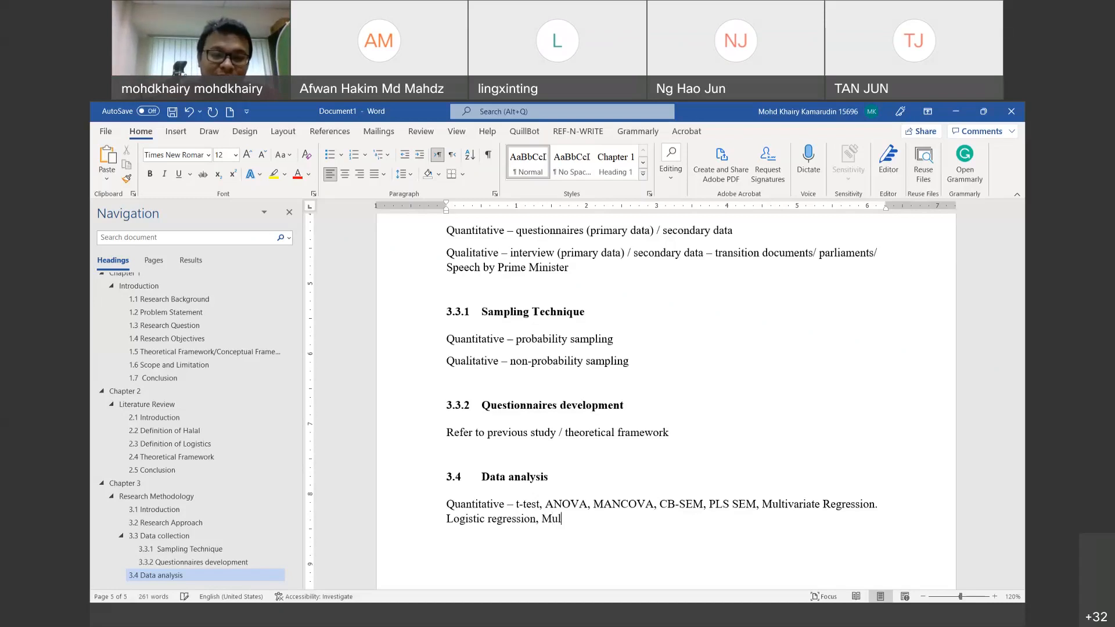
{"action": "type", "text": "t"}
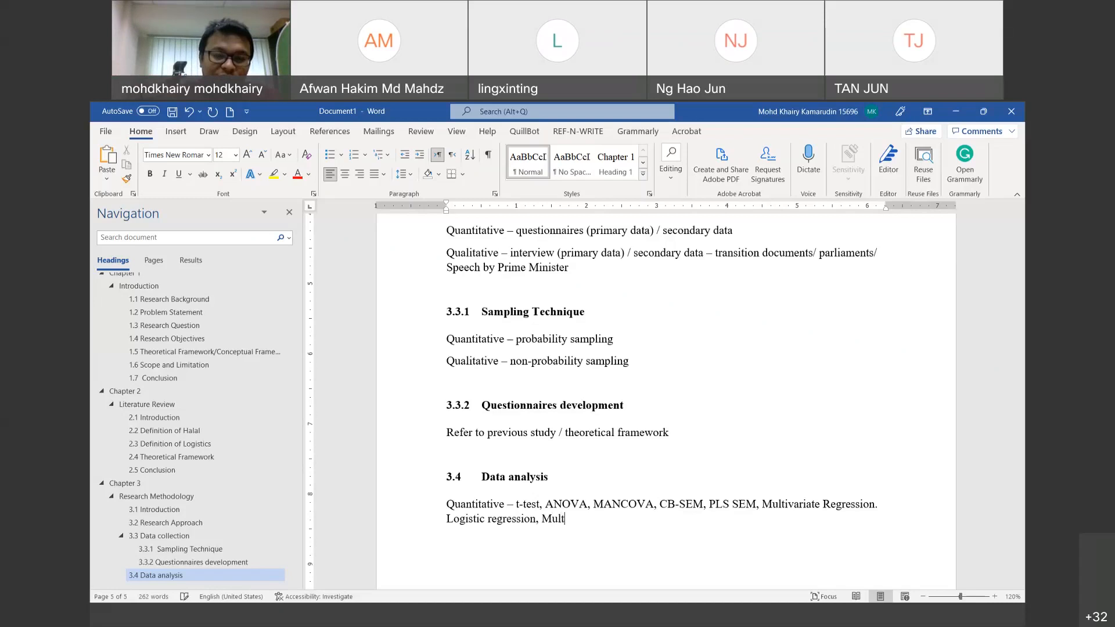
{"action": "type", "text": "inomial Logit, DEA"}
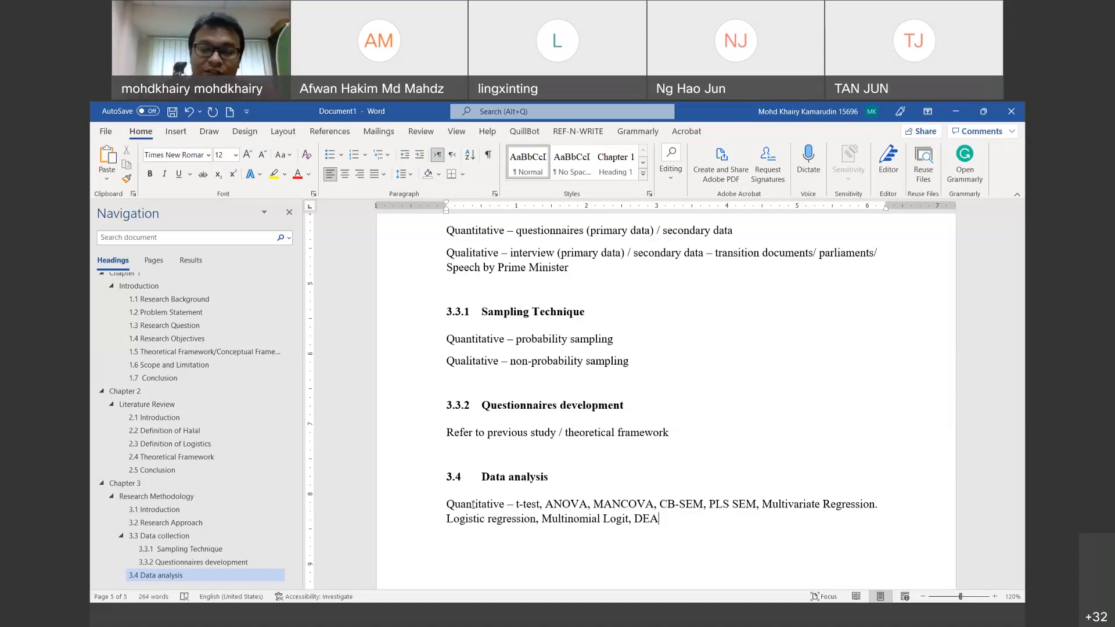
{"action": "type", "text": "Qualt"}
{"action": "key", "text": "BackSpace"}
{"action": "type", "text": "itative -"}
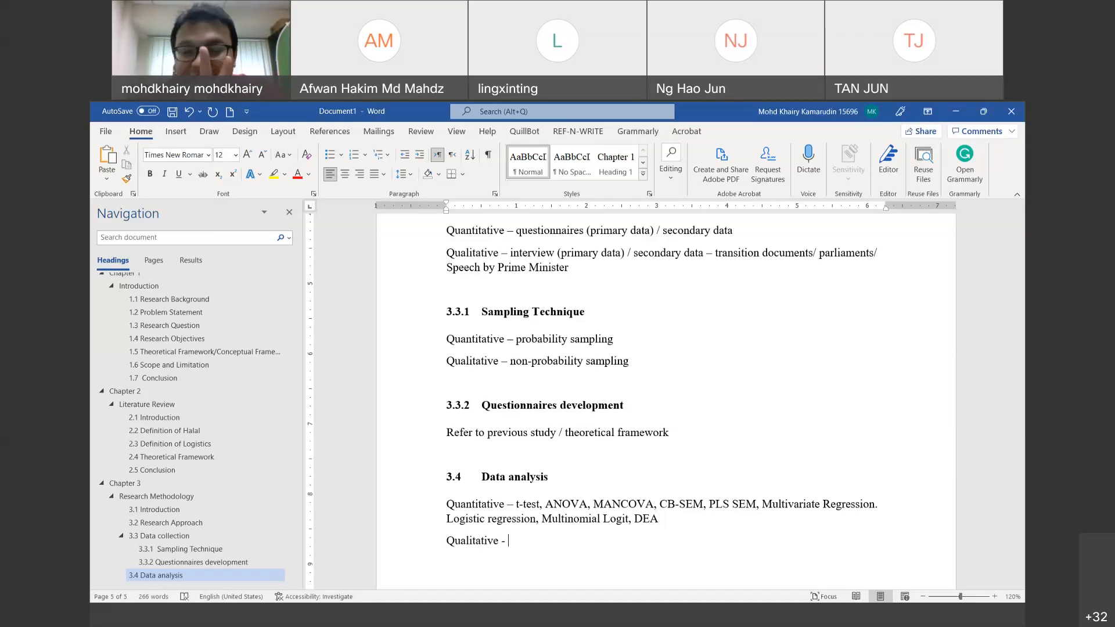
{"action": "type", "text": " Thema"}
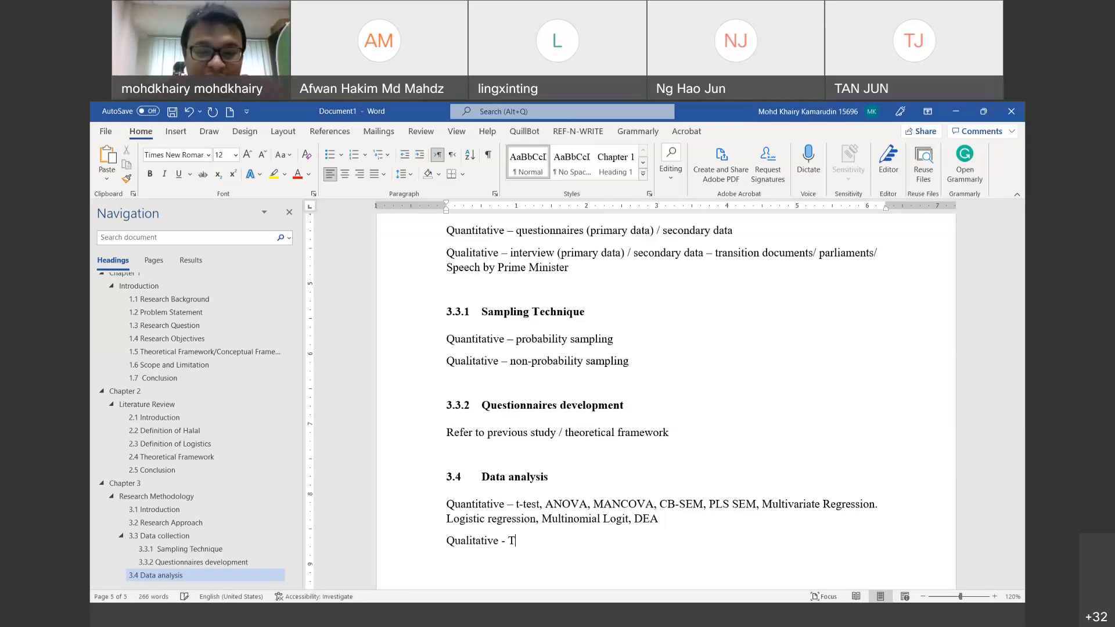
Step: Complete the line as 'Qualitative – Thematic Analysis / Content Analysis'
{"action": "key", "text": "BackSpace"}
{"action": "type", "text": "macti"}
{"action": "key", "text": "BackSpace"}
{"action": "key", "text": "BackSpace"}
{"action": "key", "text": "BackSpace"}
{"action": "type", "text": "tiv"}
{"action": "key", "text": "BackSpace"}
{"action": "type", "text": "c Netn"}
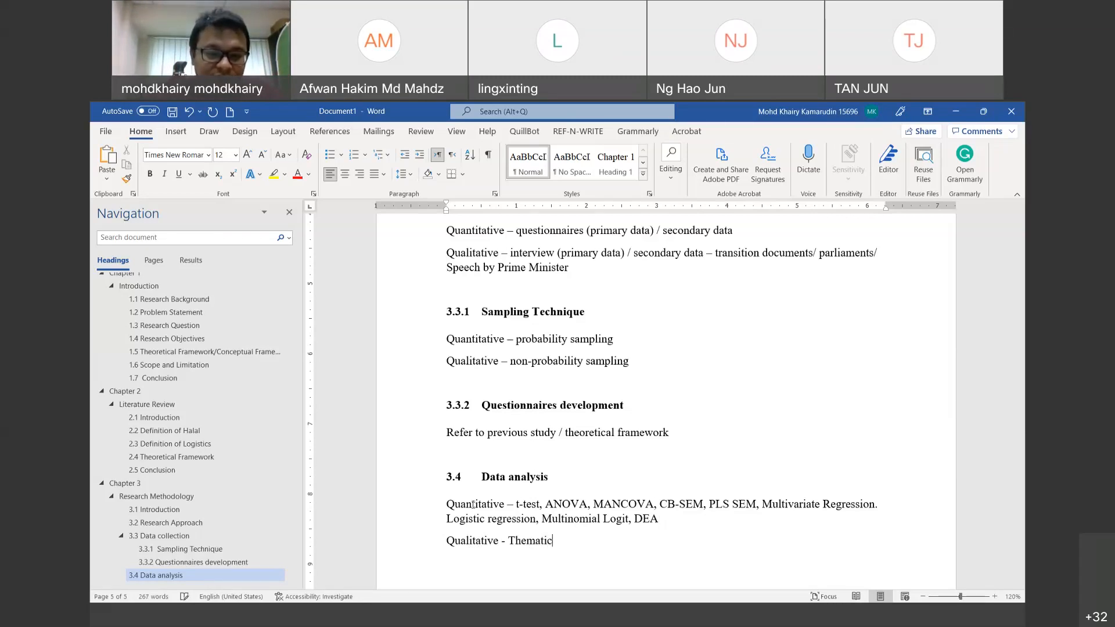
{"action": "key", "text": "BackSpace"}
{"action": "key", "text": "BackSpace"}
{"action": "key", "text": "BackSpace"}
{"action": "key", "text": "BackSpace"}
{"action": "type", "text": "Ana"}
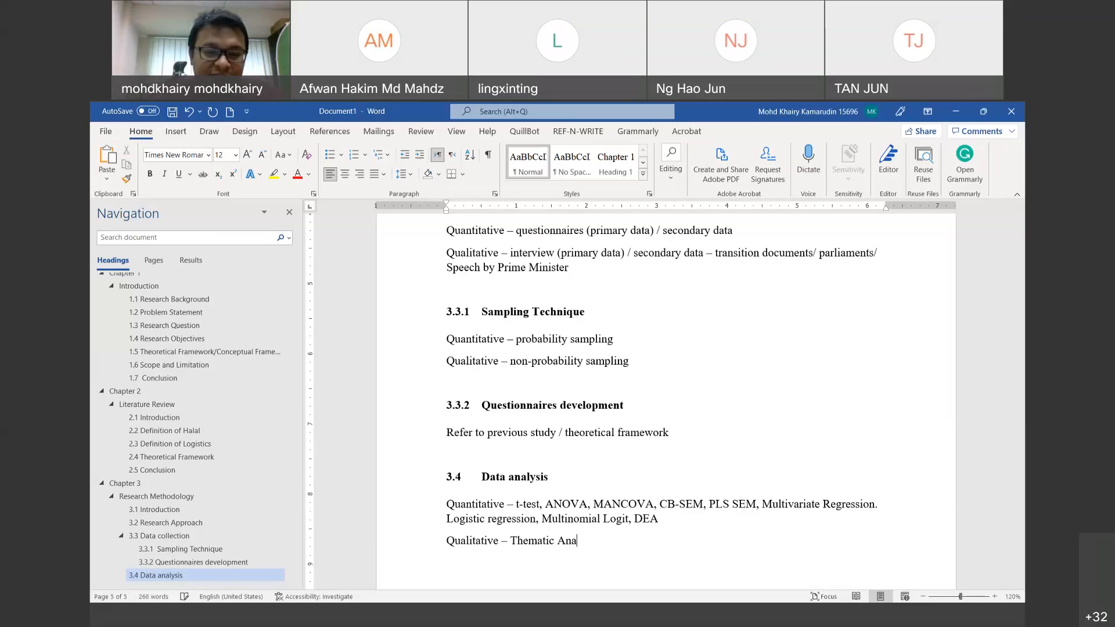
{"action": "type", "text": "lysis pr"}
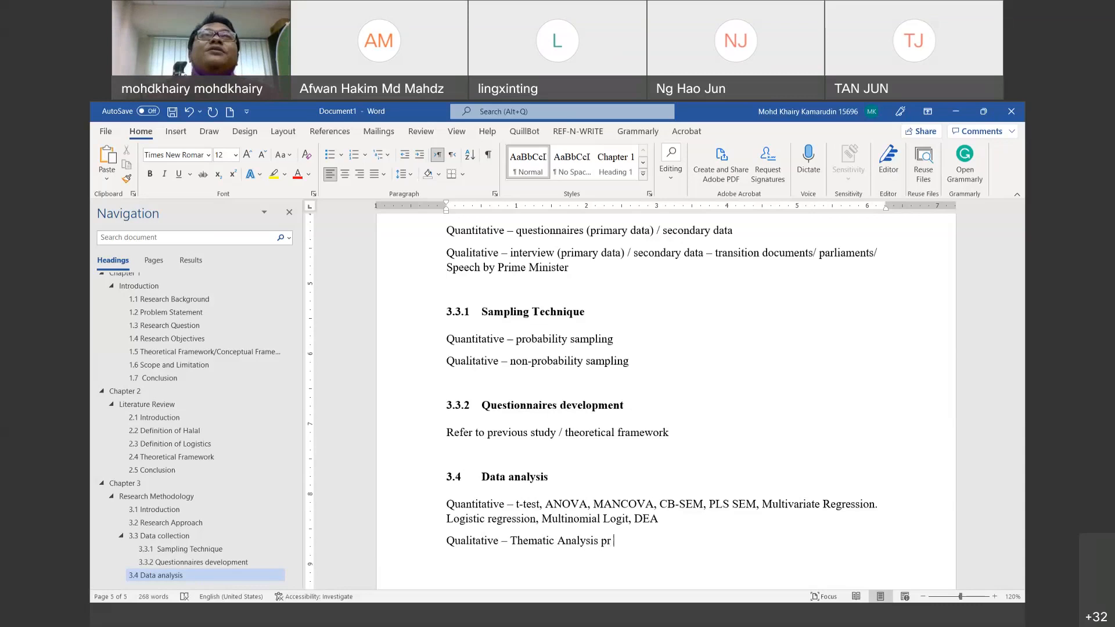
{"action": "type", "text": " Con"}
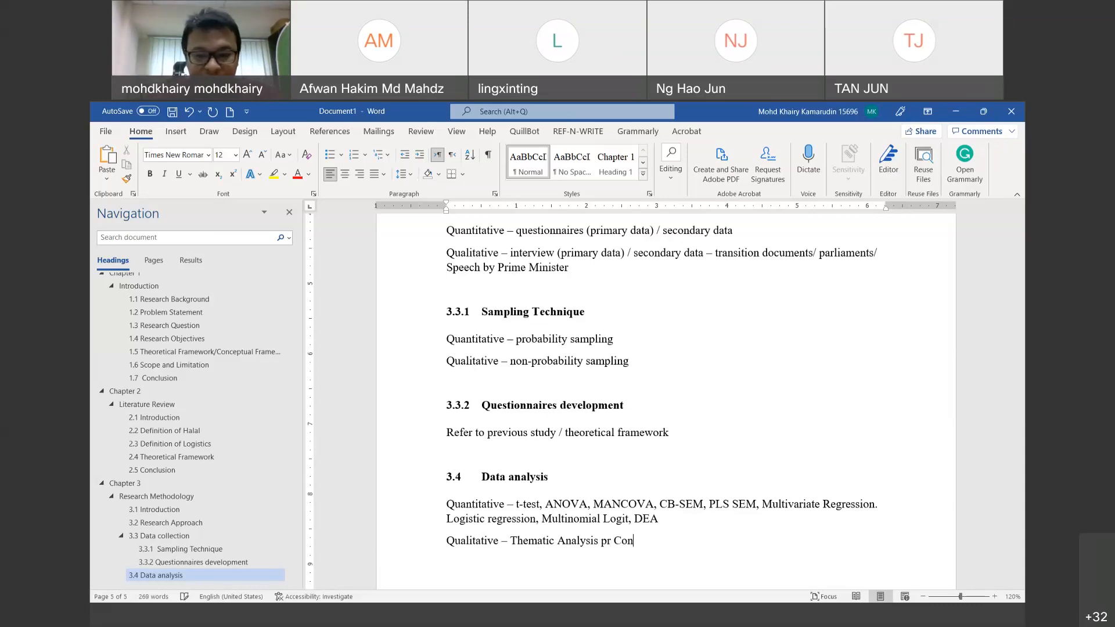
{"action": "key", "text": "BackSpace"}
{"action": "key", "text": "BackSpace"}
{"action": "key", "text": "BackSpace"}
{"action": "key", "text": "BackSpace"}
{"action": "key", "text": "BackSpace"}
{"action": "type", "text": "/"}
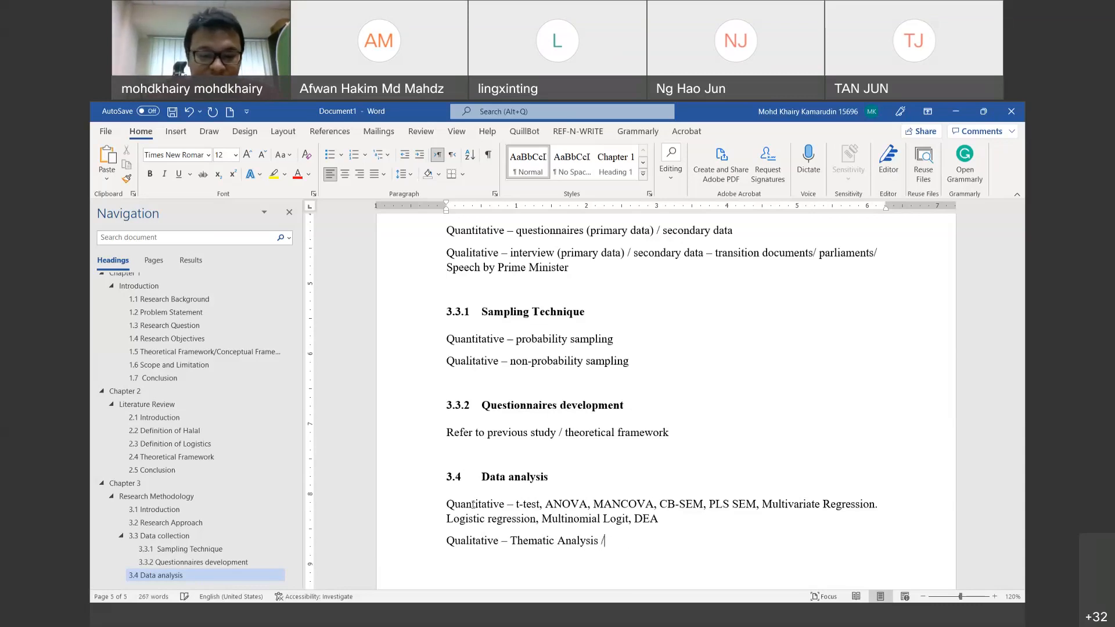
{"action": "type", "text": " Content Analysis"}
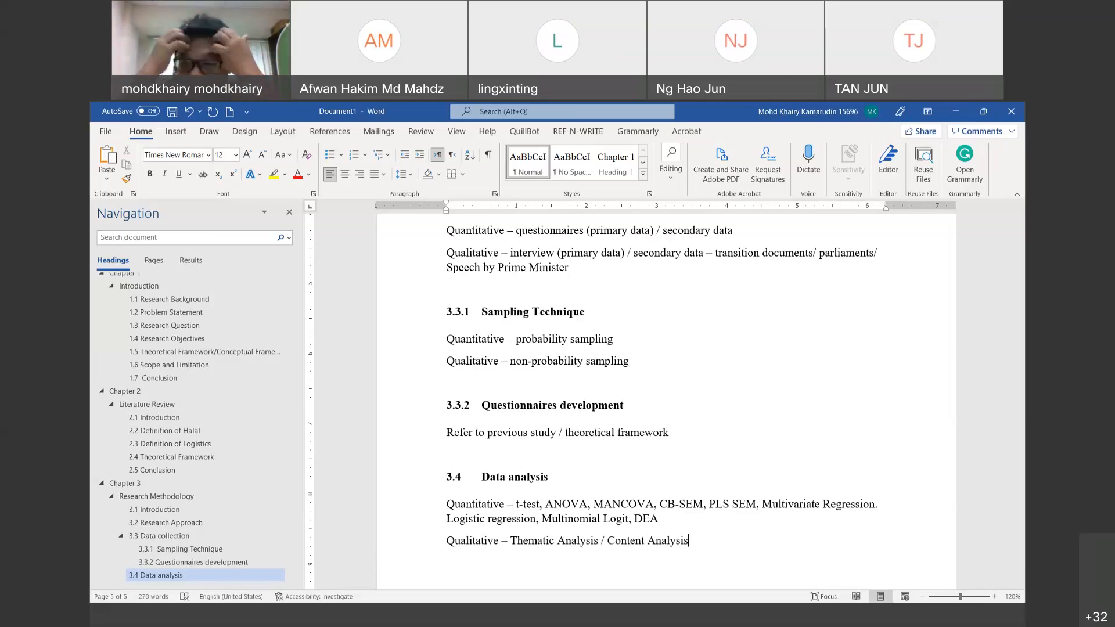
{"action": "right_click", "coordinate": [455, 513]}
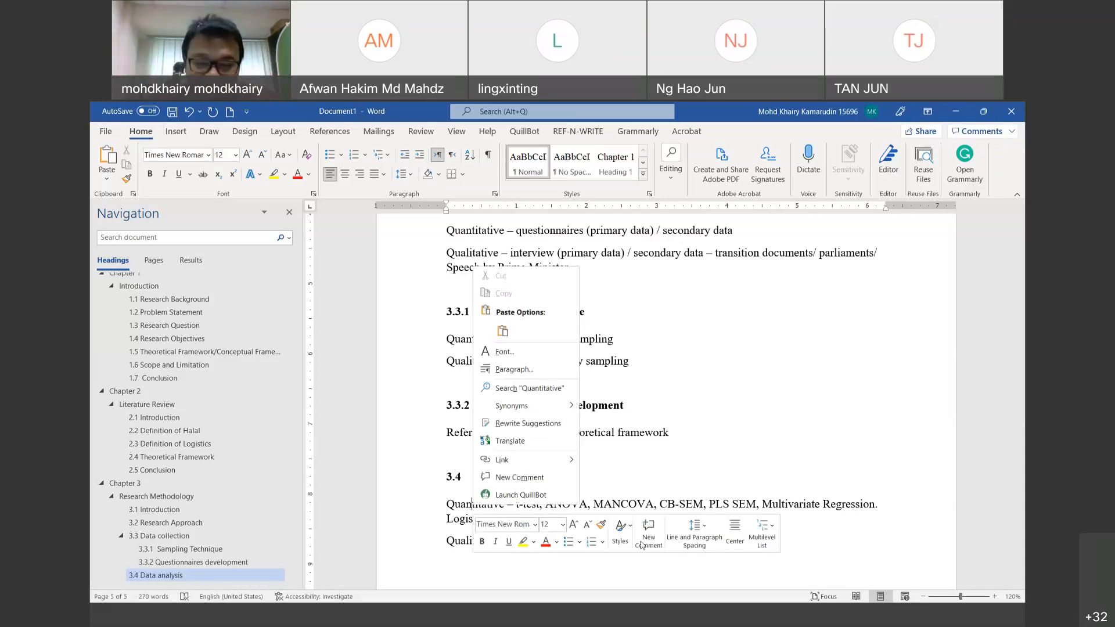
{"action": "key", "text": "Escape"}
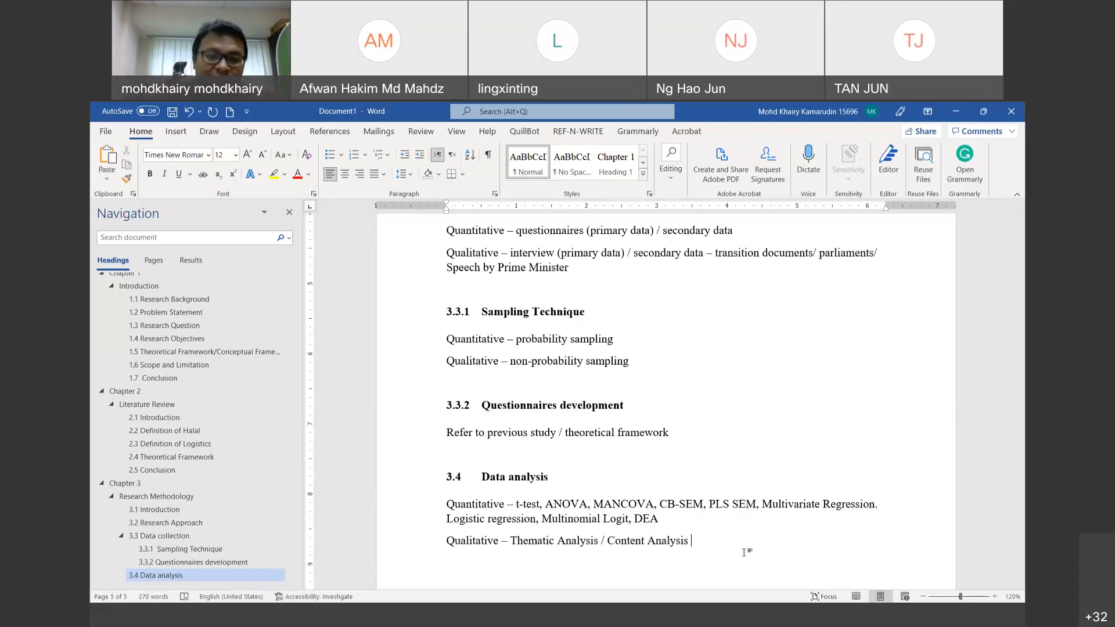
Step: Type the heading line '3.5 Conclusion' below the Data analysis section
{"action": "key", "text": "BackSpace"}
{"action": "type", "text": "3.4"}
{"action": "key", "text": "BackSpace"}
{"action": "type", "text": "5"}
{"action": "key", "text": "Tab"}
{"action": "type", "text": "Concl"}
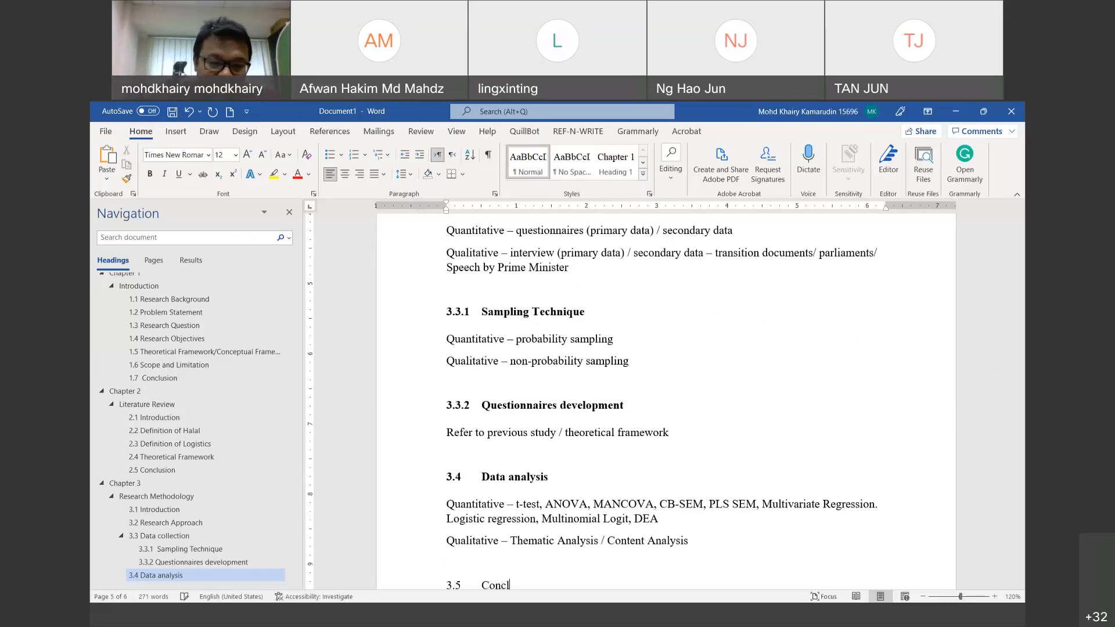
{"action": "type", "text": "usion"}
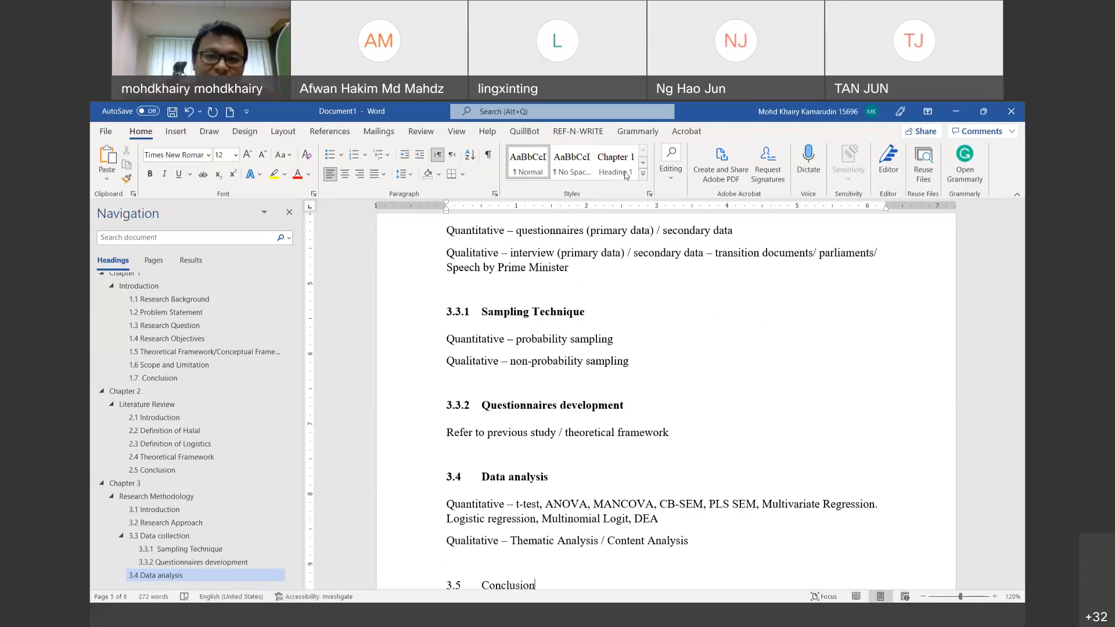
Step: Apply the Heading 3 style to 3.5 Conclusion from the Styles gallery
{"action": "left_click", "coordinate": [643, 173]}
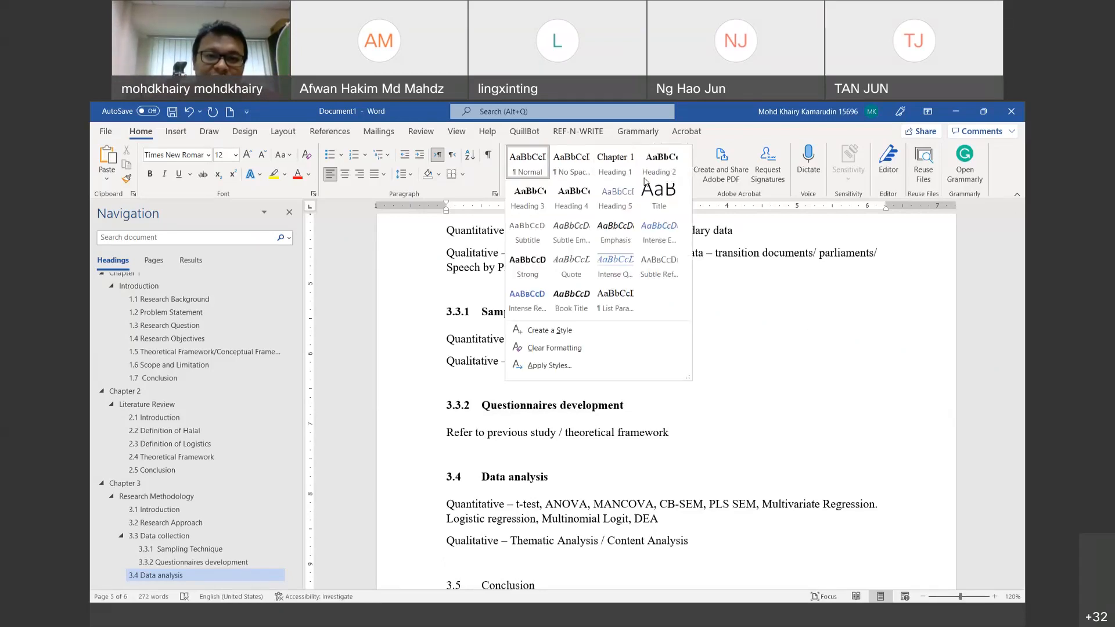
{"action": "left_click", "coordinate": [533, 201]}
{"action": "scroll", "coordinate": [689, 381], "scroll_direction": "down", "scroll_amount": 6}
{"action": "scroll", "coordinate": [689, 382], "scroll_direction": "up", "scroll_amount": 8}
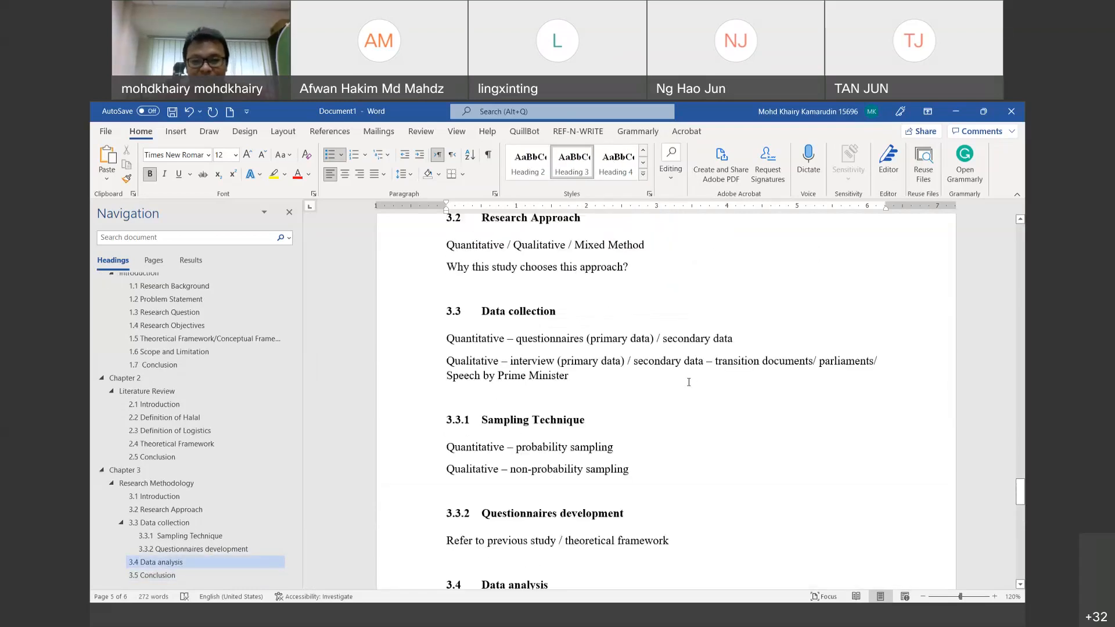
{"action": "scroll", "coordinate": [689, 382], "scroll_direction": "up", "scroll_amount": 3}
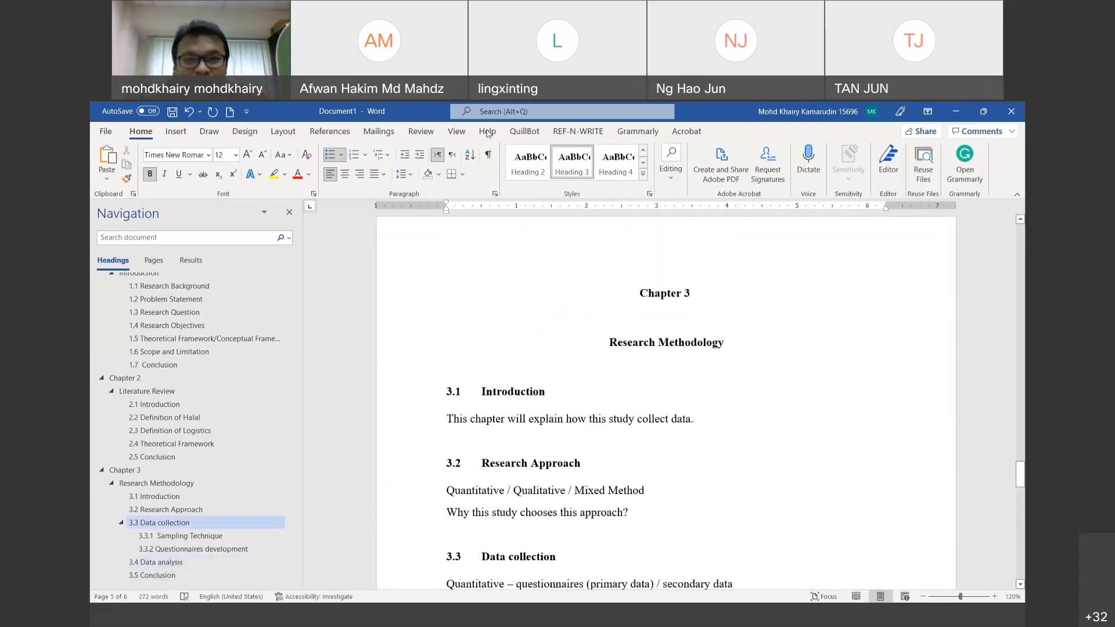
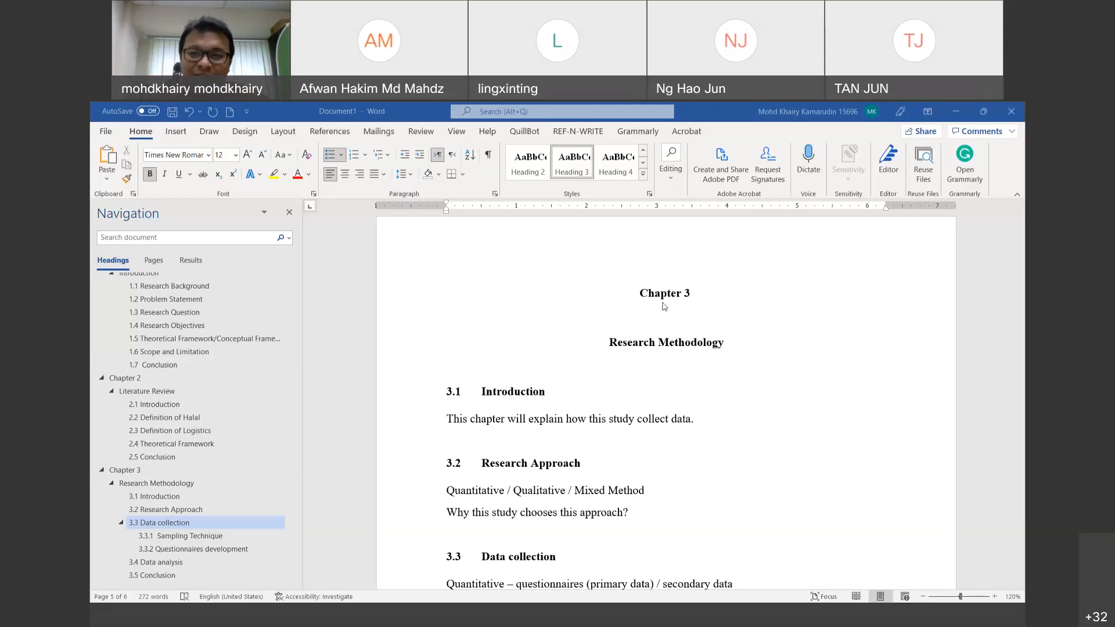
Step: Scroll to 3.5 Conclusion and add an empty line after the heading
{"action": "scroll", "coordinate": [664, 306], "scroll_direction": "down", "scroll_amount": 8}
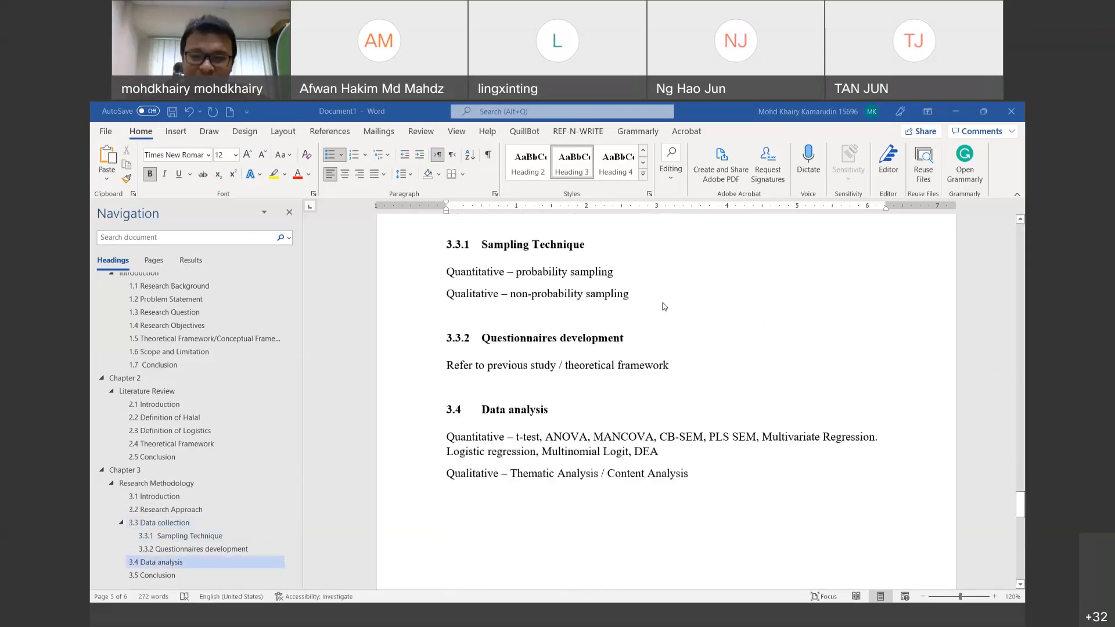
{"action": "scroll", "coordinate": [662, 308], "scroll_direction": "down", "scroll_amount": 6}
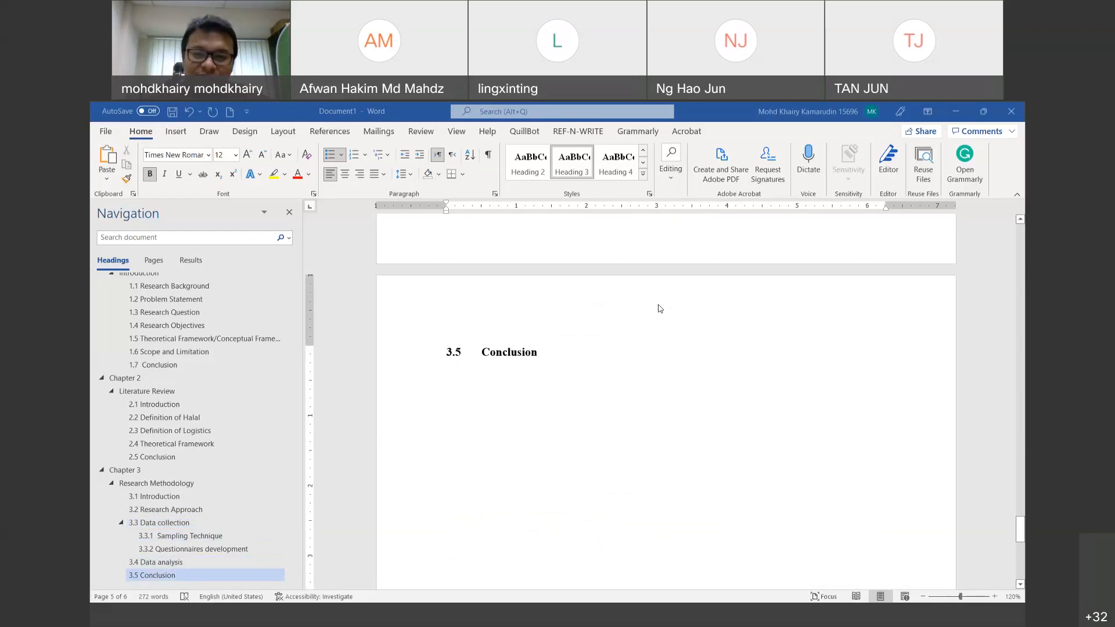
{"action": "scroll", "coordinate": [661, 308], "scroll_direction": "up", "scroll_amount": 6}
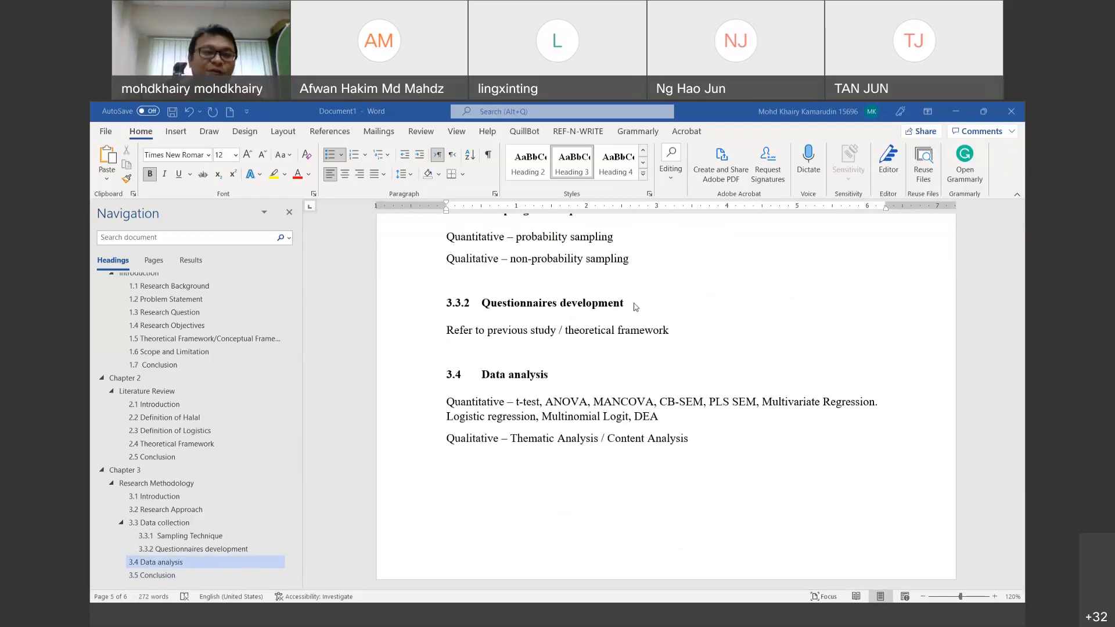
{"action": "scroll", "coordinate": [643, 415], "scroll_direction": "down", "scroll_amount": 3}
{"action": "scroll", "coordinate": [643, 415], "scroll_direction": "down", "scroll_amount": 3}
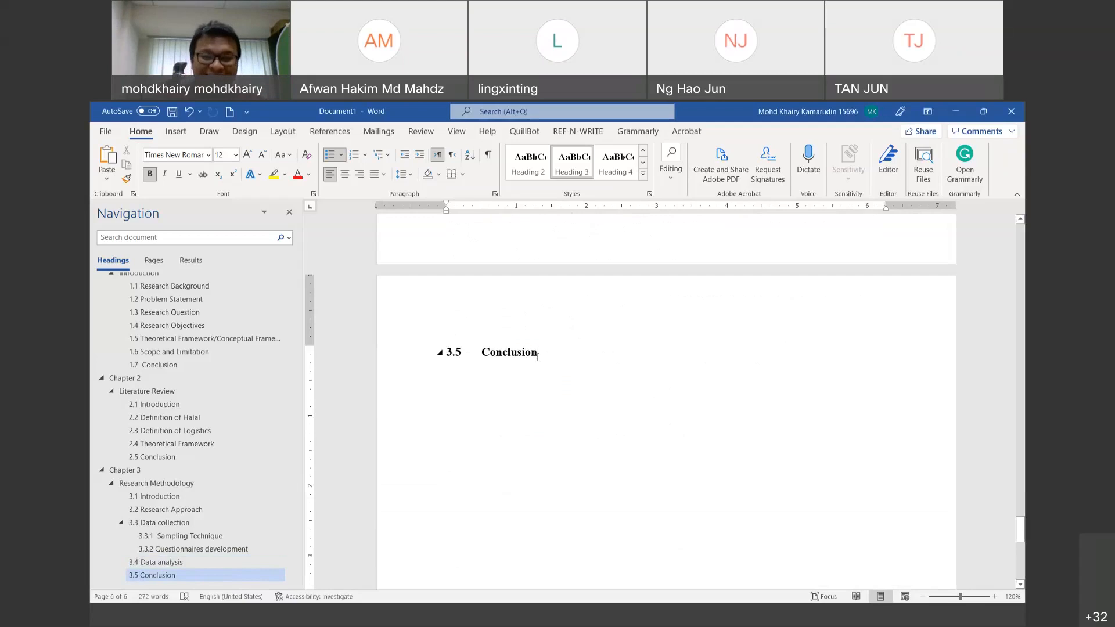
{"action": "left_click", "coordinate": [538, 358]}
{"action": "key", "text": "Return"}
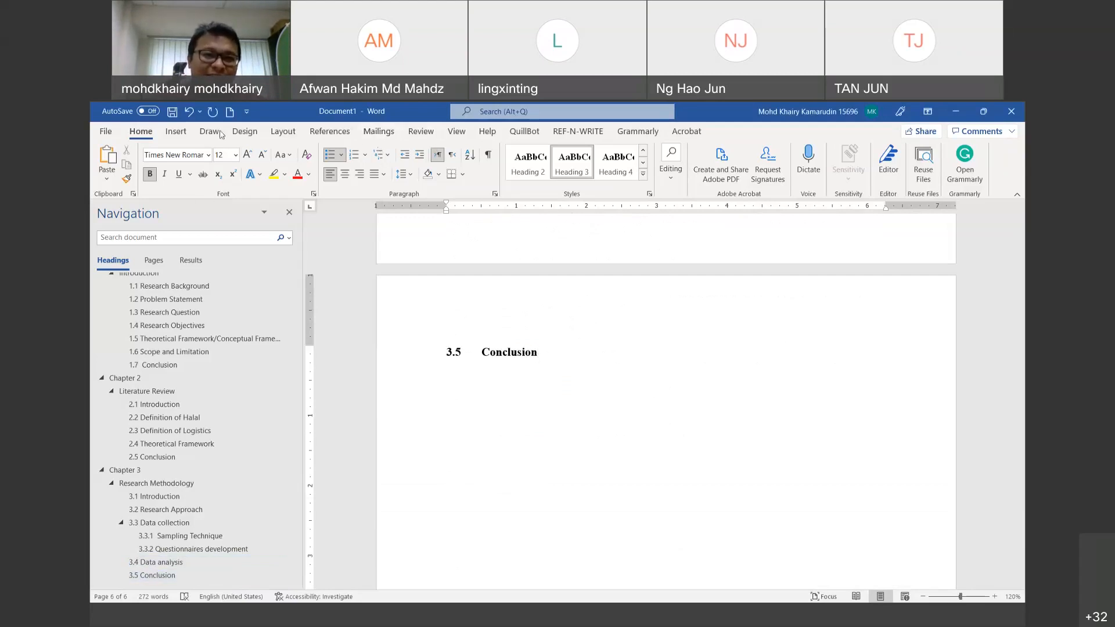
{"action": "left_click", "coordinate": [283, 132]}
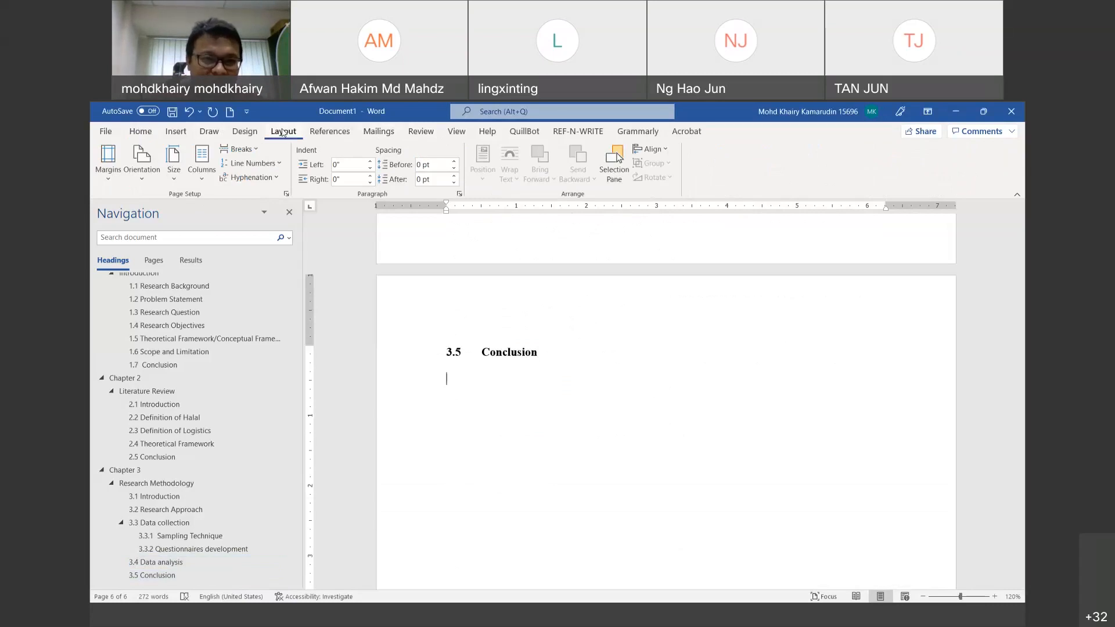
Step: Insert a Next Page section break and apply the chapter heading style to create Chapter 4
{"action": "left_click", "coordinate": [259, 152]}
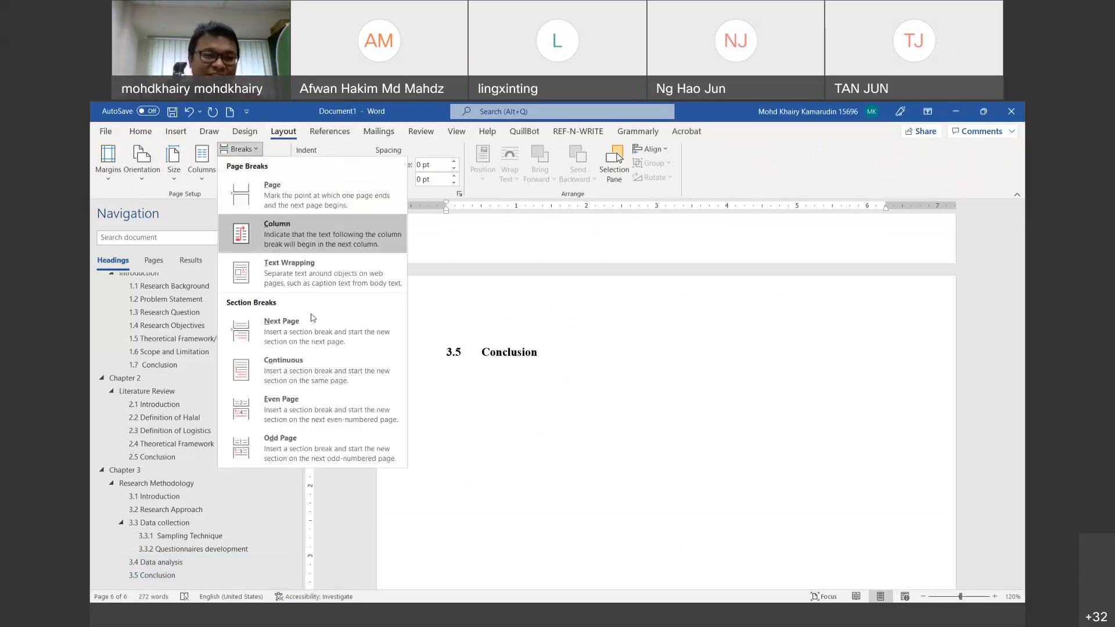
{"action": "left_click", "coordinate": [311, 323]}
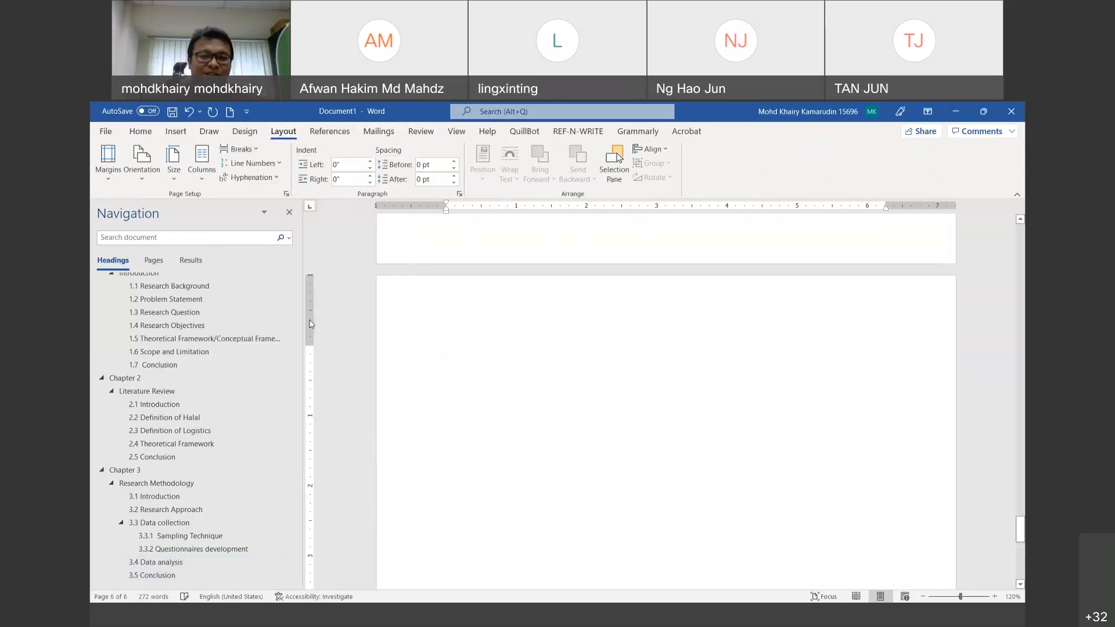
{"action": "left_click", "coordinate": [140, 132]}
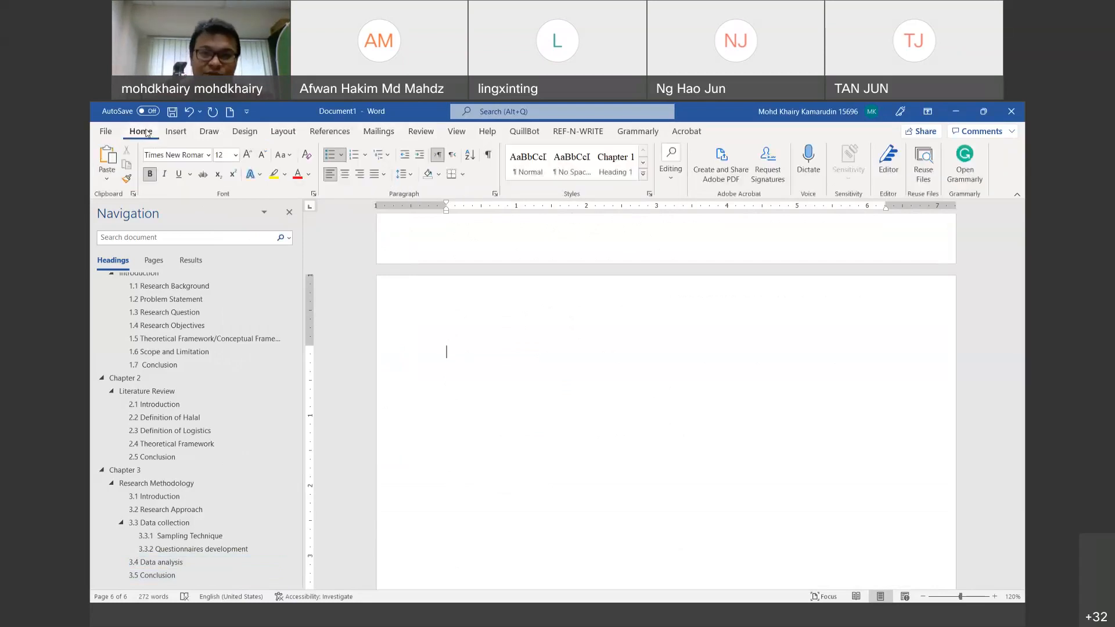
{"action": "left_click", "coordinate": [629, 169]}
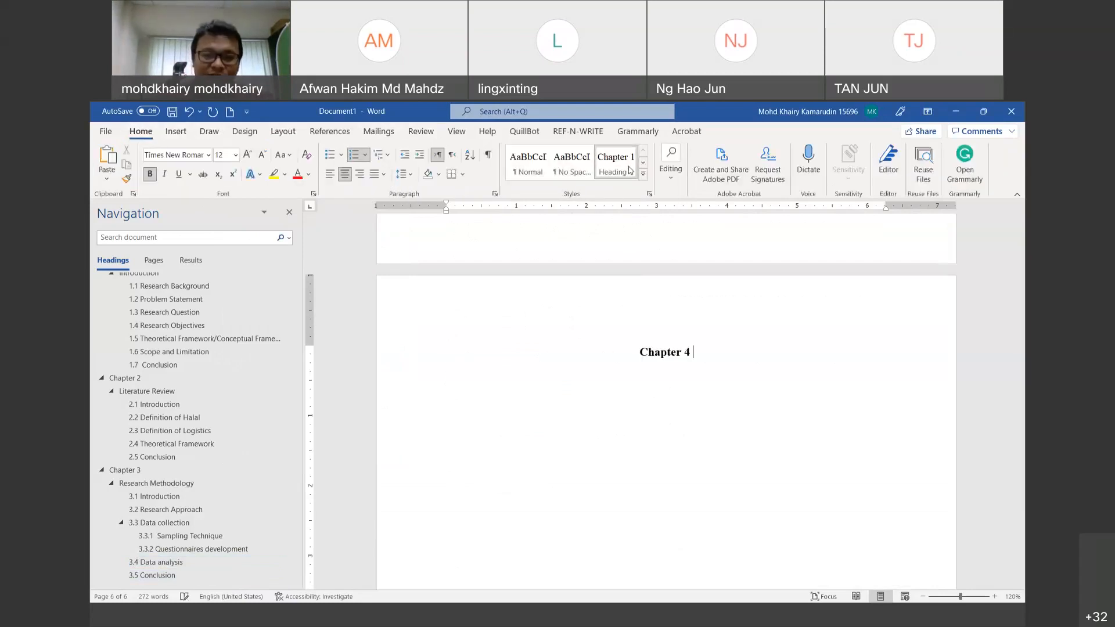
Step: Type 'Result and Discussion' on a plain line below Chapter 4
{"action": "key", "text": "shift+Home"}
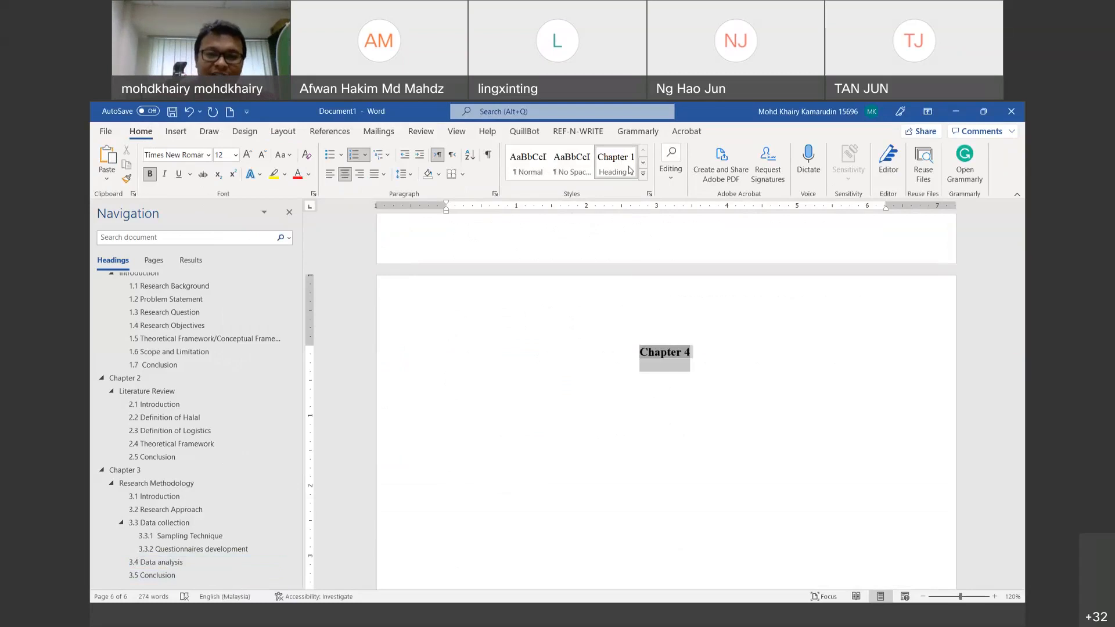
{"action": "key", "text": "End"}
{"action": "key", "text": "Return"}
{"action": "type", "text": "Chapter 5"}
{"action": "key", "text": "BackSpace"}
{"action": "key", "text": "BackSpace"}
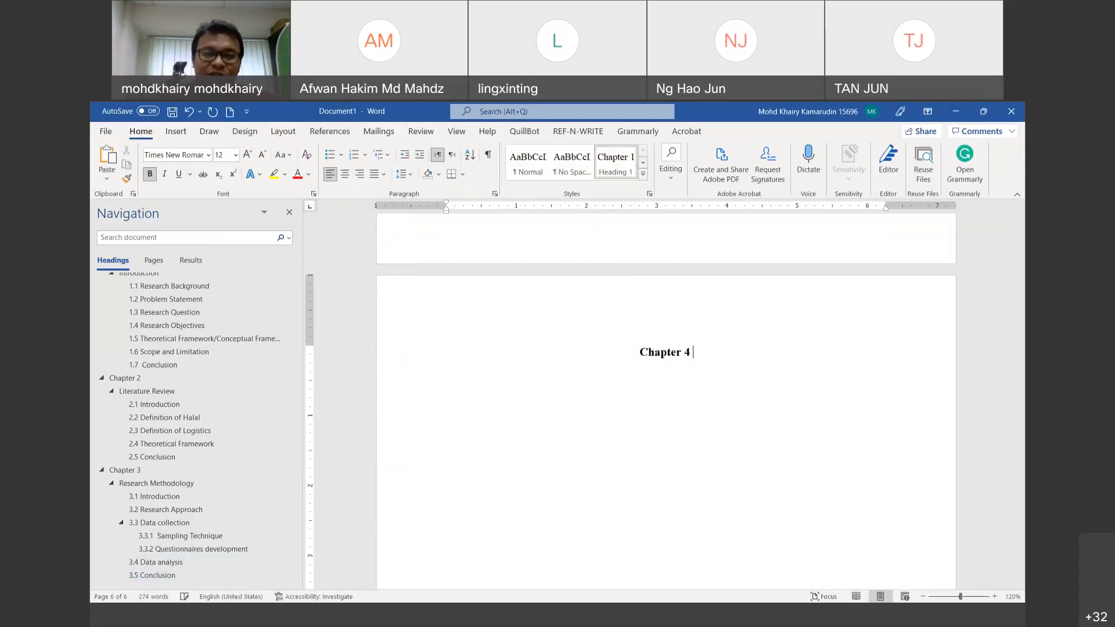
{"action": "key", "text": "Return"}
{"action": "key", "text": "BackSpace"}
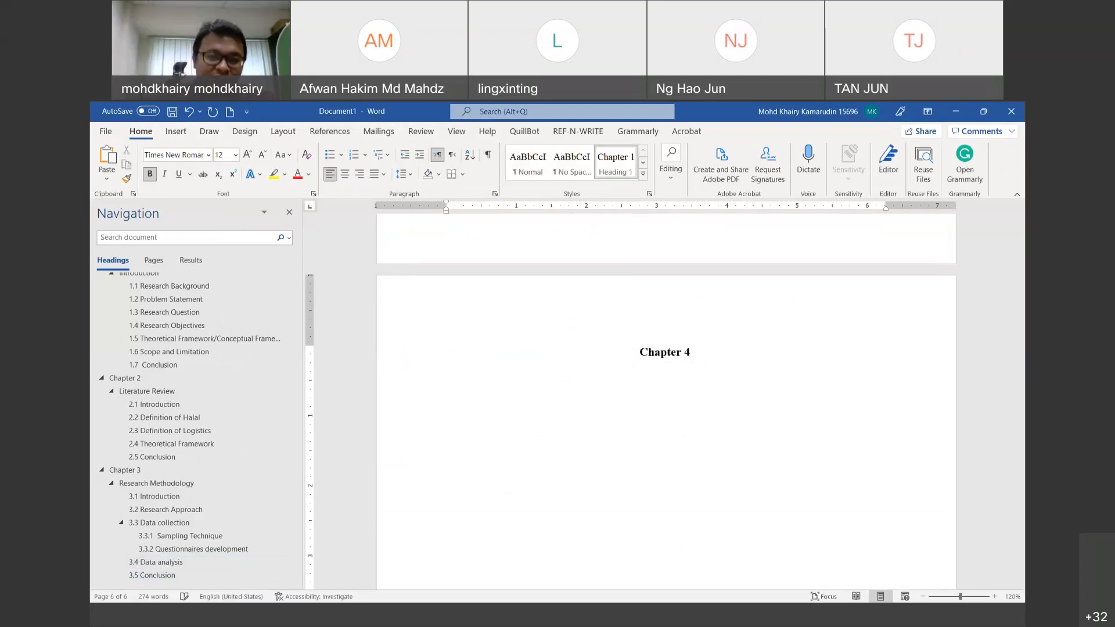
{"action": "type", "text": "Result a"}
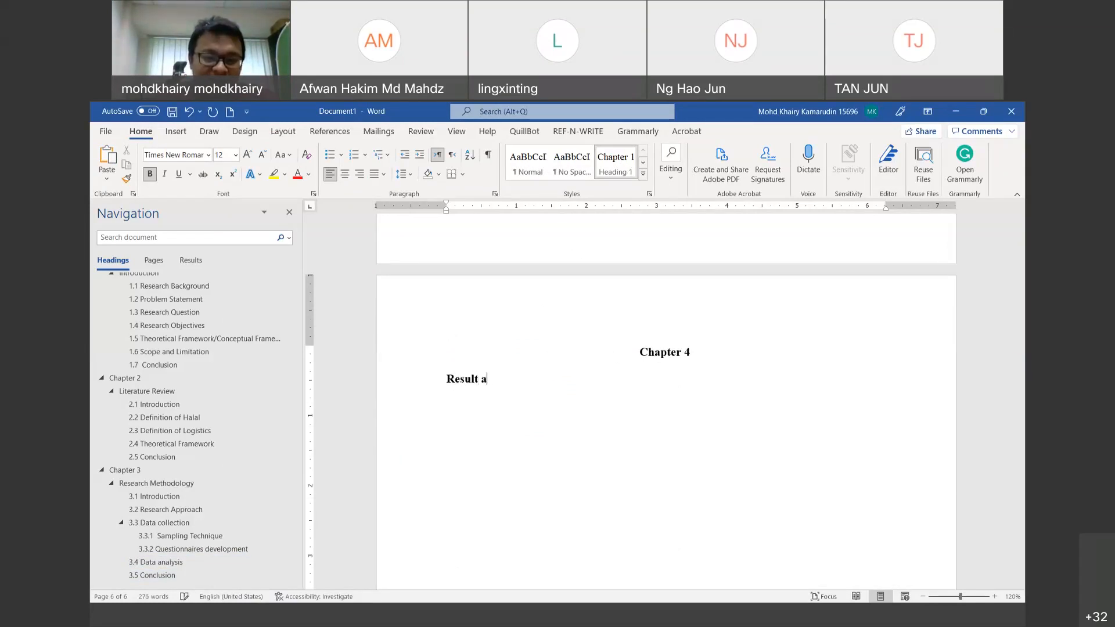
{"action": "type", "text": "nd Discussion"}
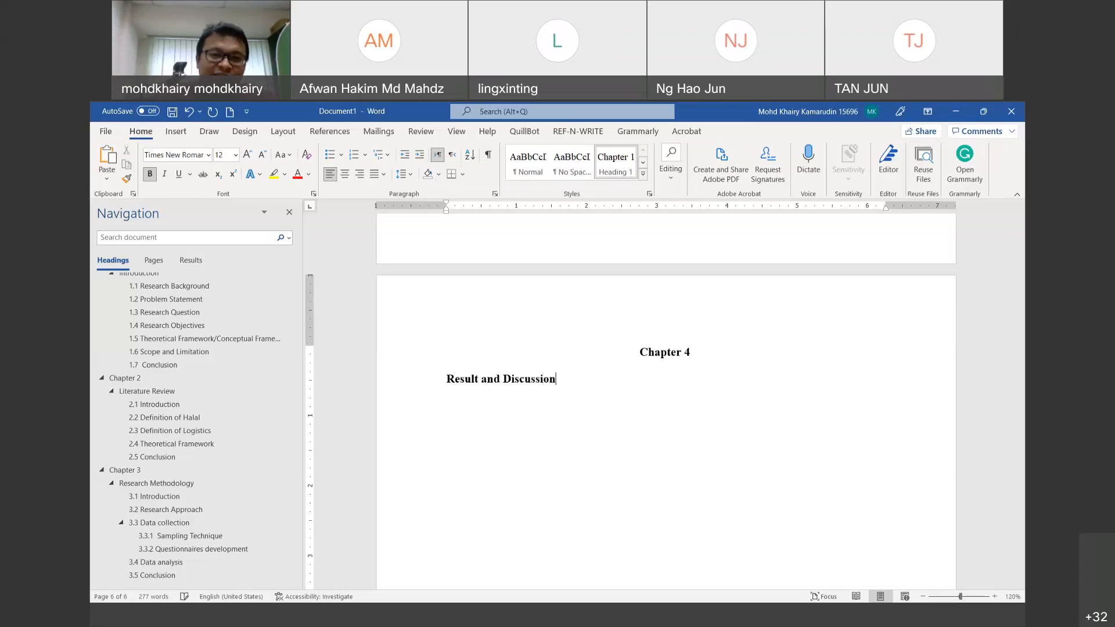
Step: Make 'Result and Discussion' a centred Heading 2 and start a new line below it
{"action": "left_click", "coordinate": [644, 174]}
{"action": "left_click", "coordinate": [646, 174]}
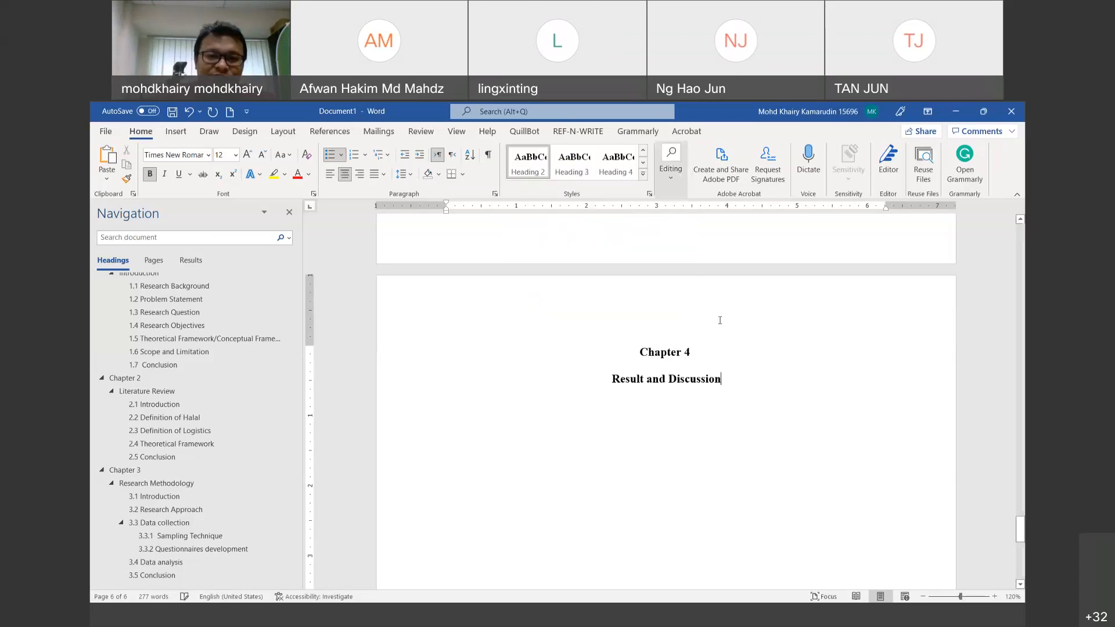
{"action": "key", "text": "shift+Home"}
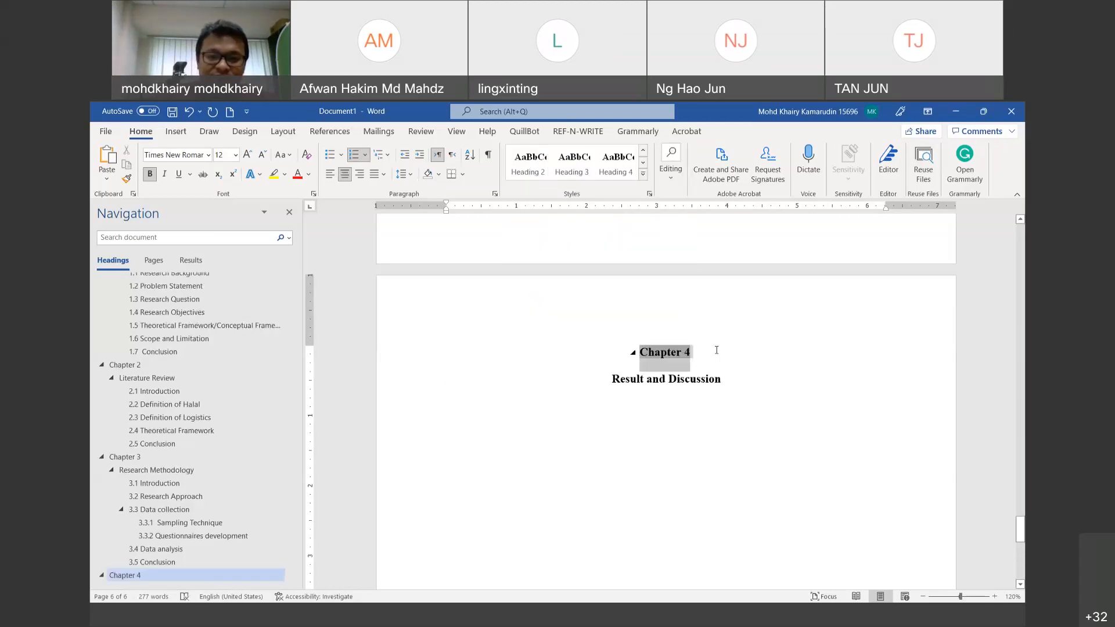
{"action": "key", "text": "End"}
{"action": "key", "text": "Return"}
{"action": "left_click", "coordinate": [736, 414]}
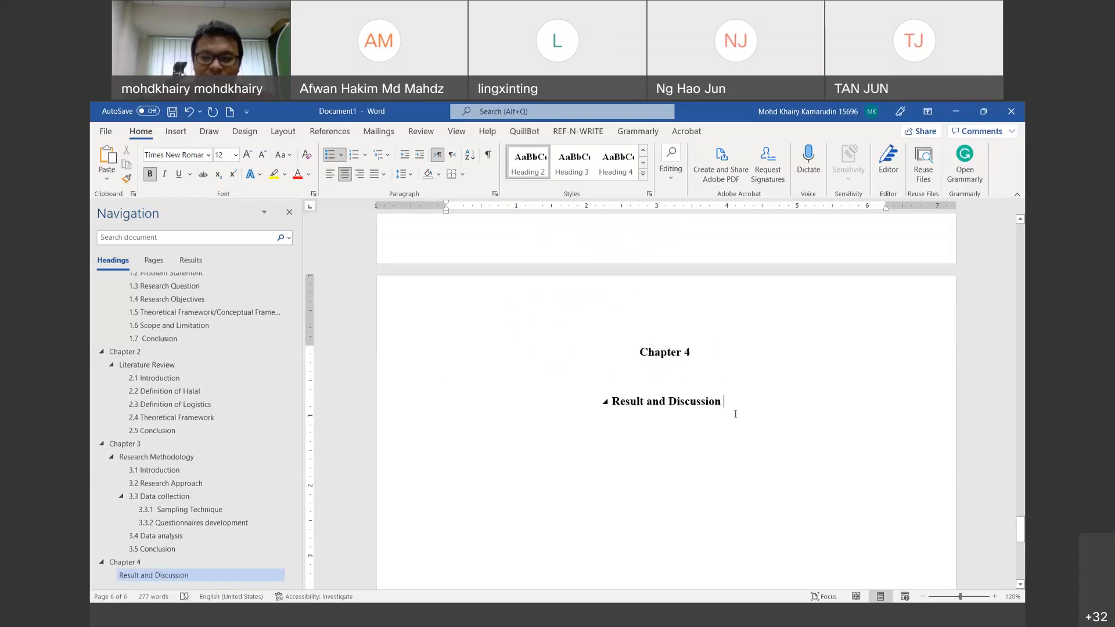
{"action": "key", "text": "Return"}
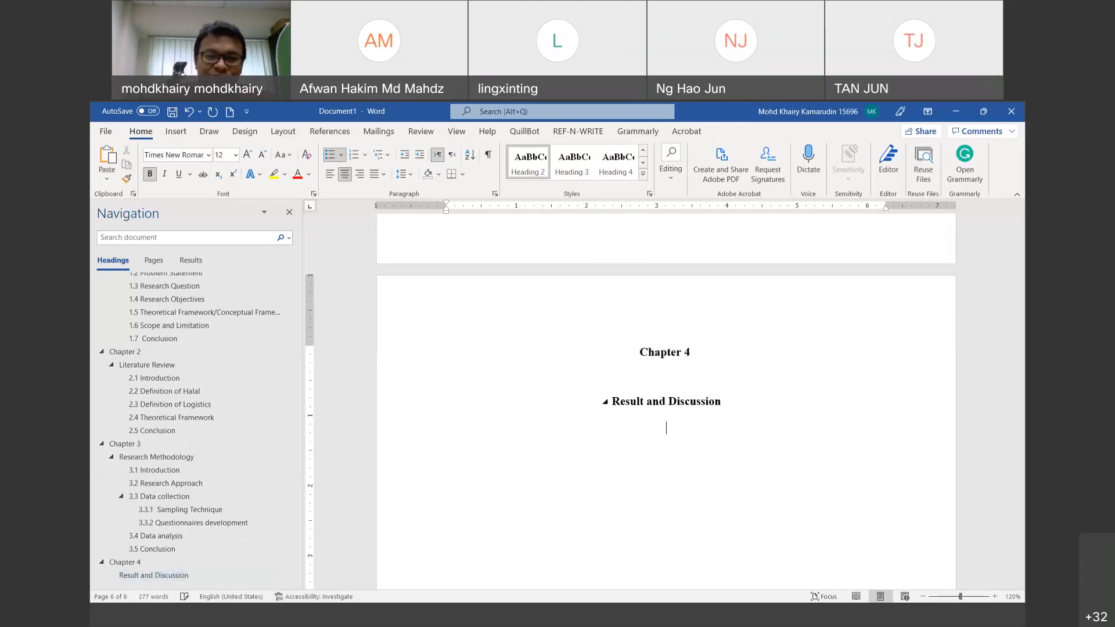
Step: Add the Heading 3 subsection '4.1 Introduction'
{"action": "left_click", "coordinate": [567, 165]}
{"action": "type", "text": "4.1"}
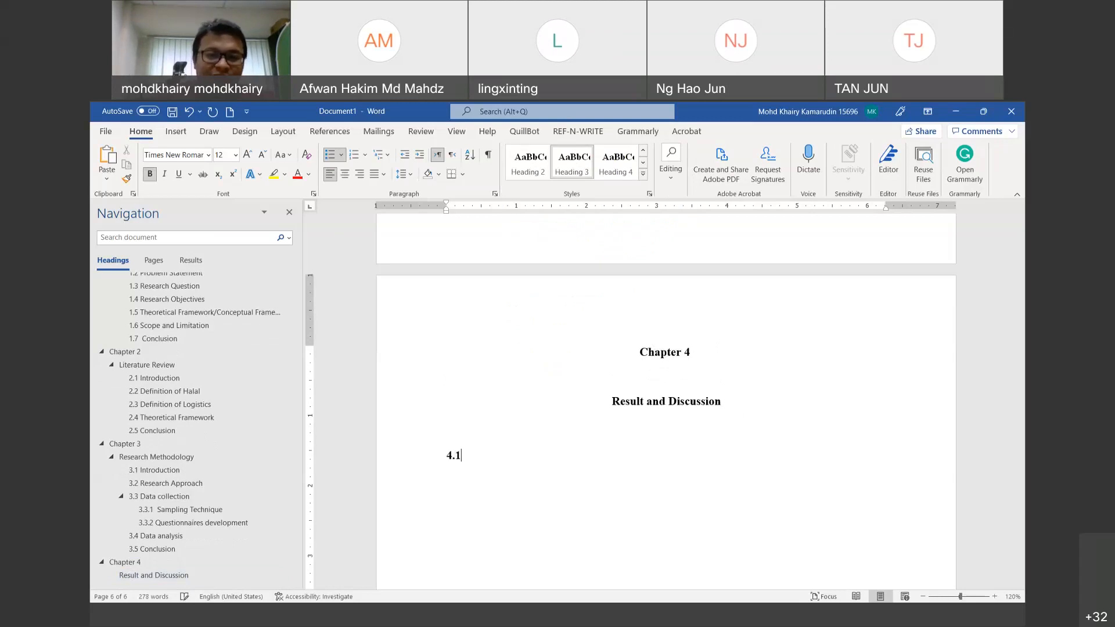
{"action": "key", "text": "Tab"}
{"action": "type", "text": "Intro"}
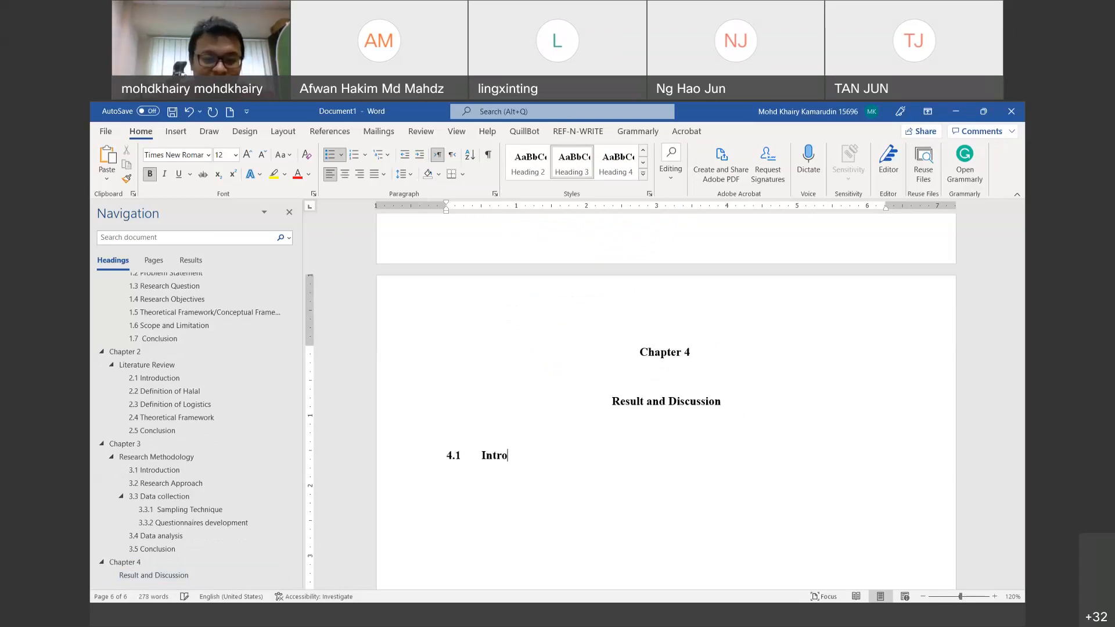
{"action": "type", "text": "du"}
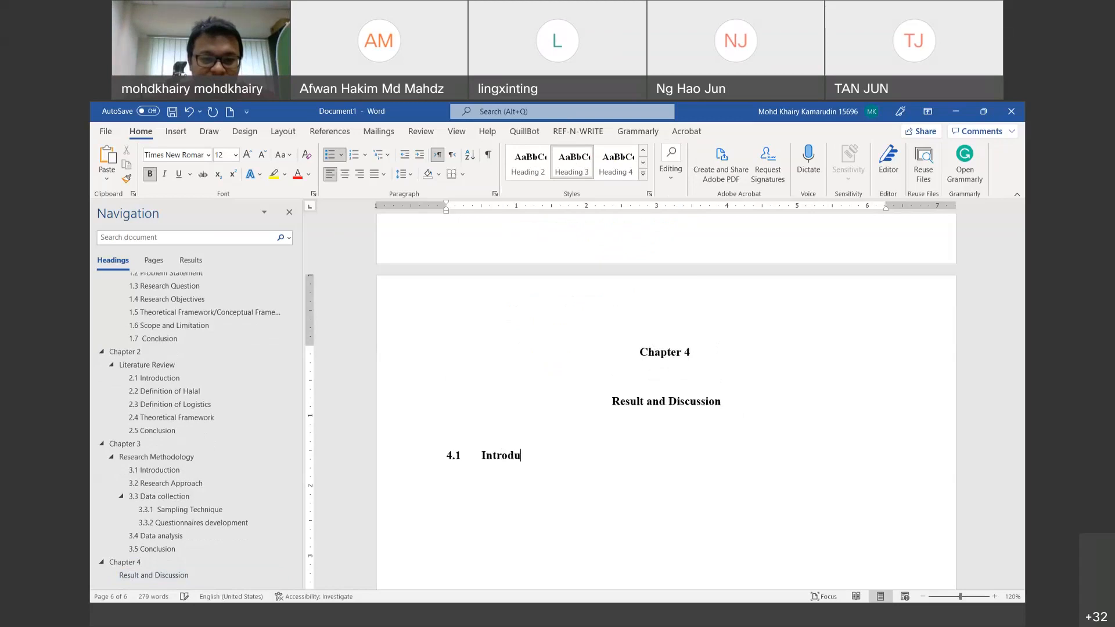
{"action": "type", "text": "ction"}
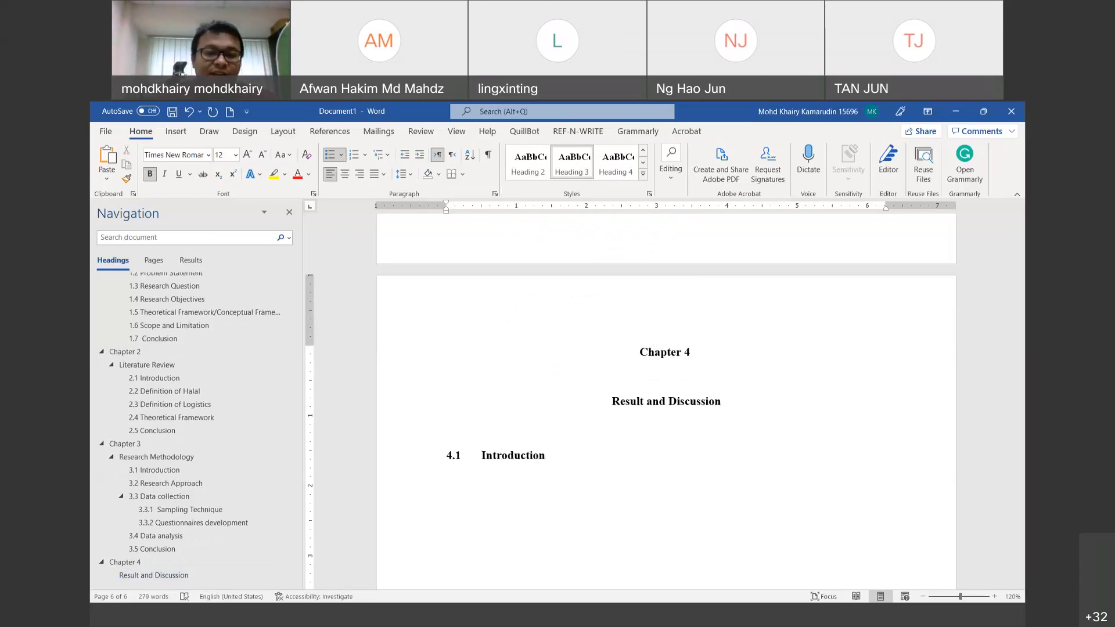
{"action": "key", "text": "Return"}
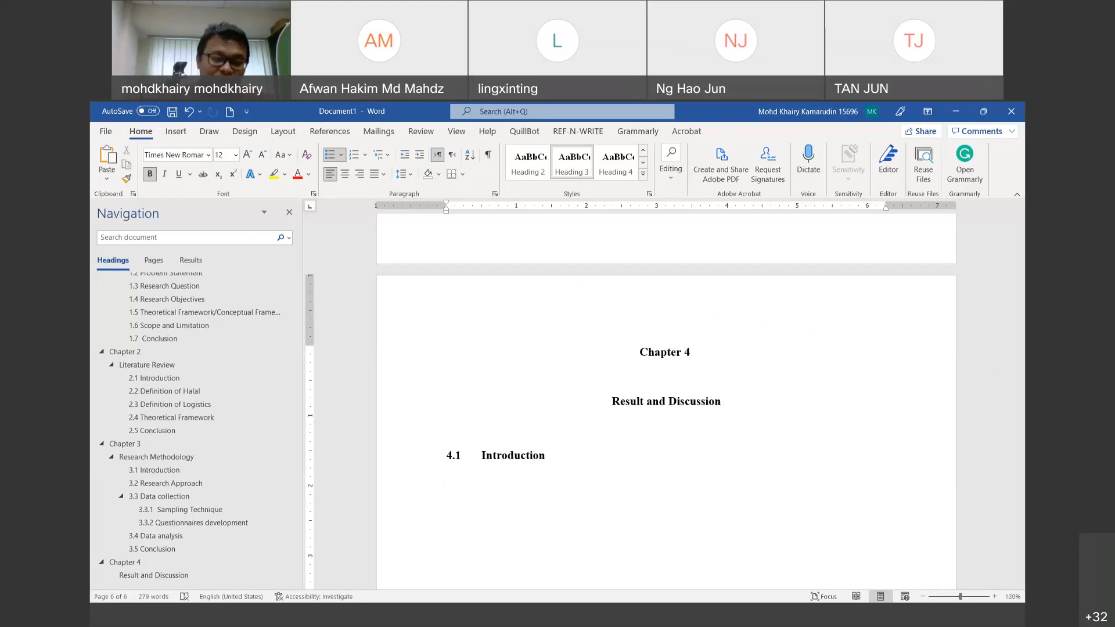
Step: Type the Normal-style sample text 'This chapter bla' under 4.1 Introduction
{"action": "type", "text": "This"}
{"action": "key", "text": "BackSpace"}
{"action": "key", "text": "BackSpace"}
{"action": "key", "text": "BackSpace"}
{"action": "key", "text": "BackSpace"}
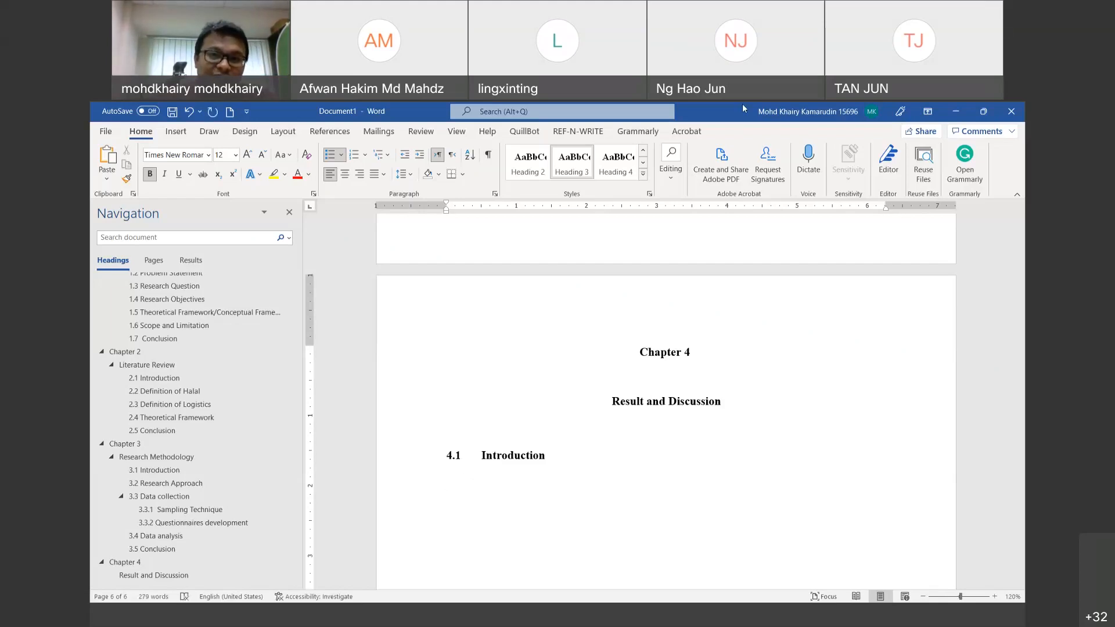
{"action": "left_click", "coordinate": [643, 173]}
{"action": "left_click", "coordinate": [517, 173]}
{"action": "type", "text": "Thsi"}
{"action": "key", "text": "BackSpace"}
{"action": "key", "text": "BackSpace"}
{"action": "type", "text": "i "}
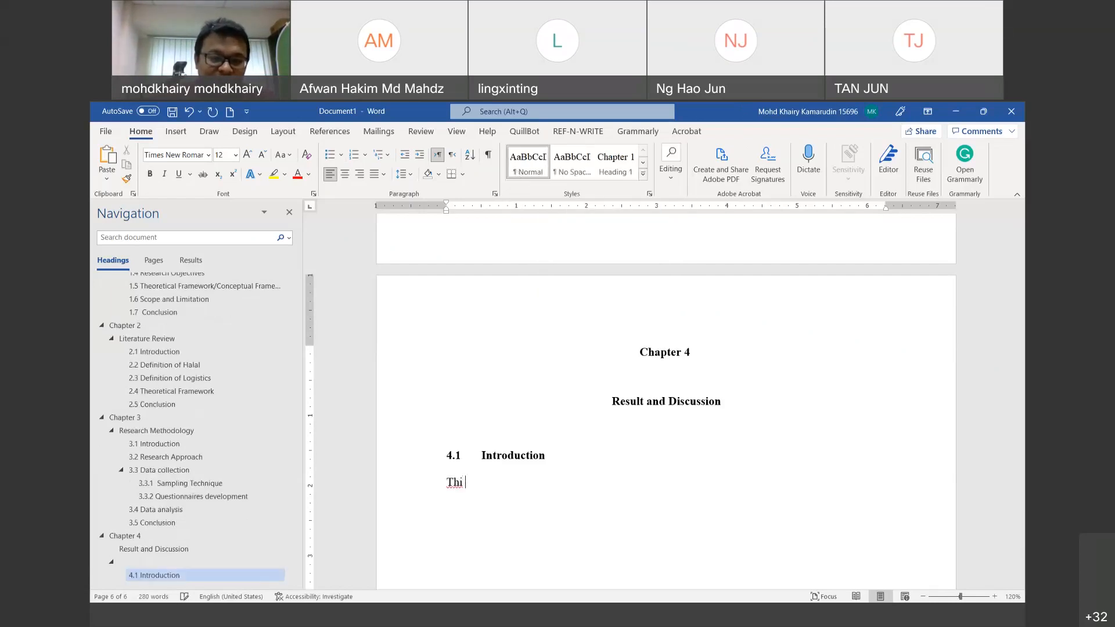
{"action": "type", "text": "s chapr"}
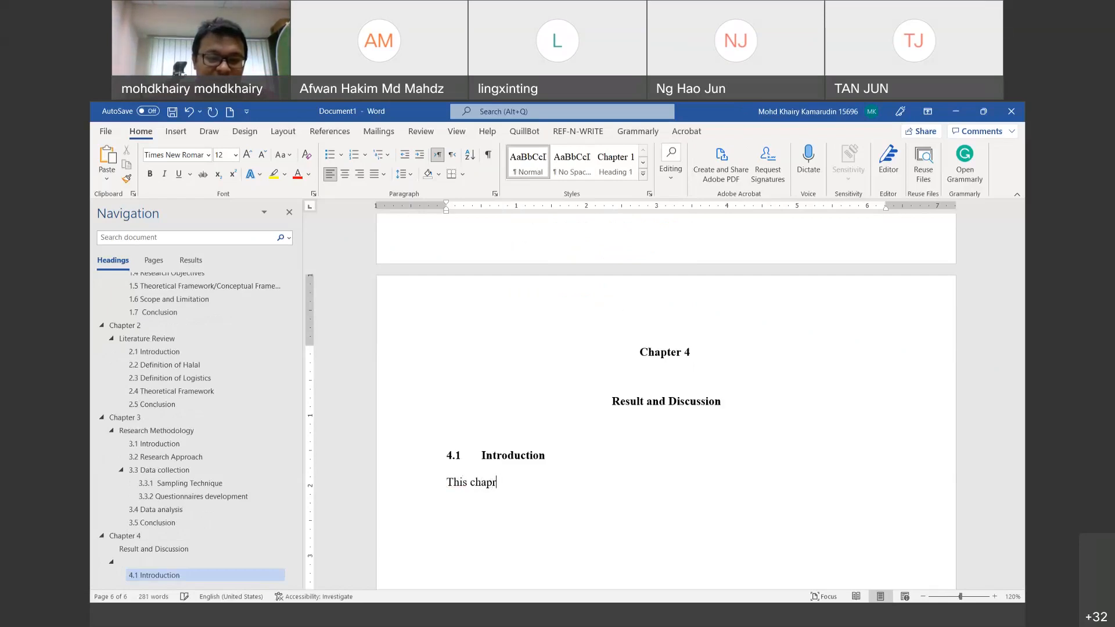
{"action": "key", "text": "BackSpace"}
{"action": "type", "text": "ter blab la b"}
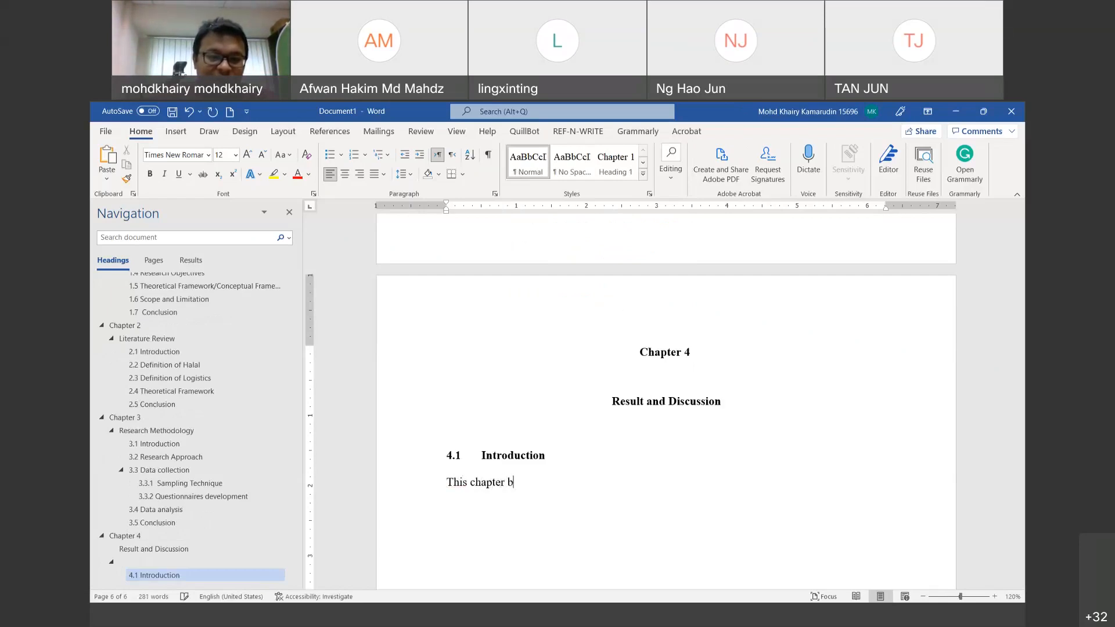
{"action": "key", "text": "BackSpace"}
{"action": "key", "text": "BackSpace"}
{"action": "key", "text": "BackSpace"}
{"action": "key", "text": "BackSpace"}
{"action": "key", "text": "BackSpace"}
{"action": "key", "text": "BackSpace"}
{"action": "key", "text": "BackSpace"}
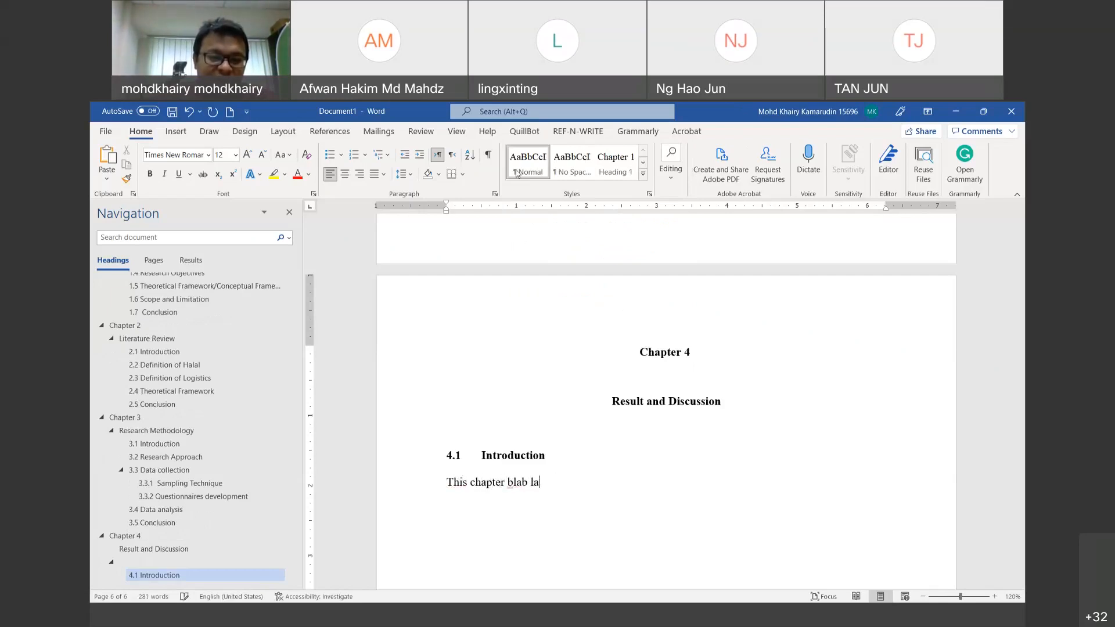
{"action": "type", "text": "a"}
Step: Add a plain body-text line '4.2 Main finding' below the introduction text
{"action": "key", "text": "Return"}
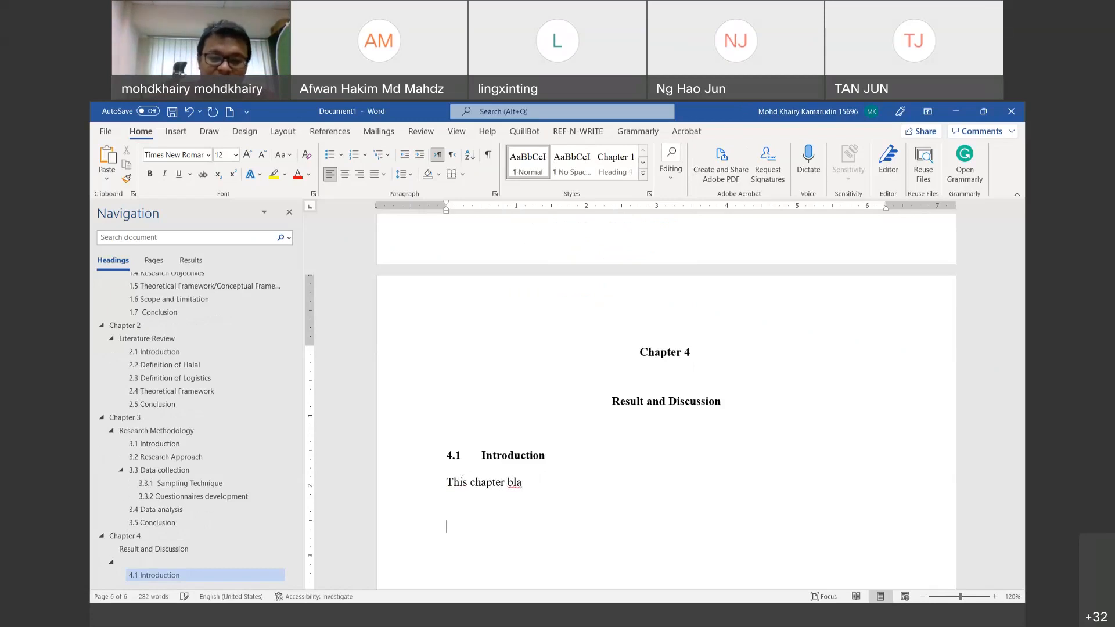
{"action": "type", "text": "4"}
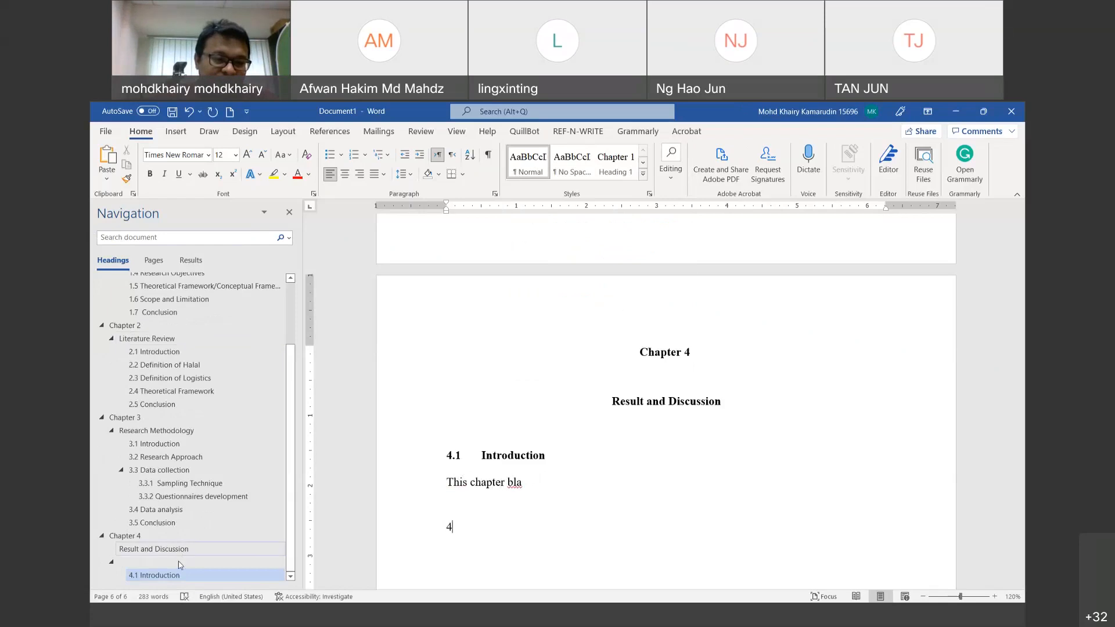
{"action": "left_click", "coordinate": [197, 562]}
{"action": "left_click", "coordinate": [528, 164]}
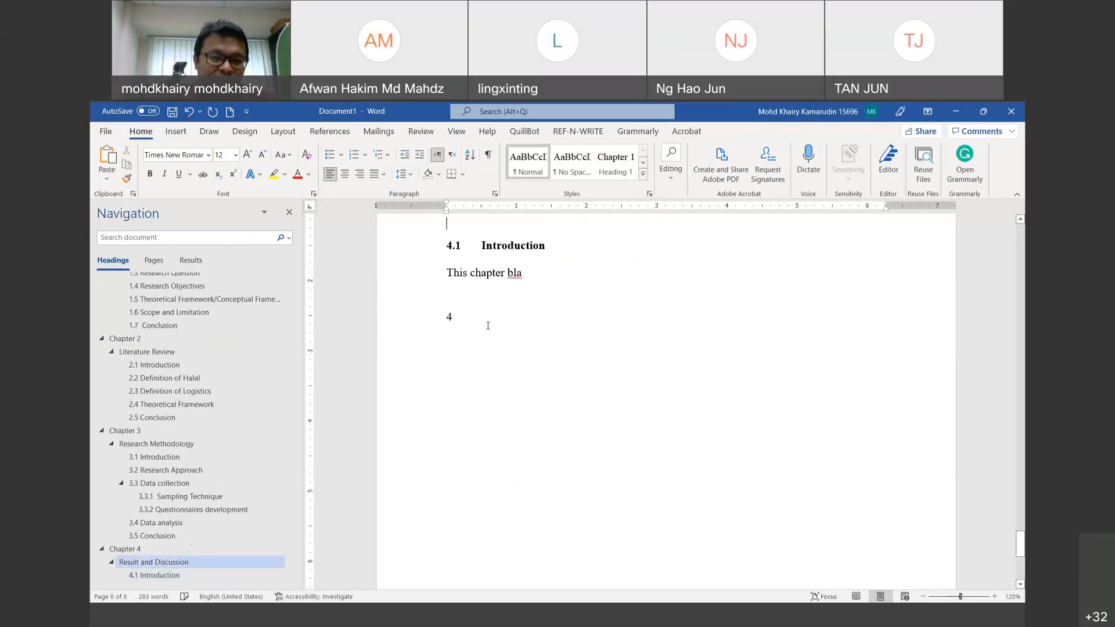
{"action": "key", "text": "BackSpace"}
{"action": "type", "text": ".2"}
{"action": "key", "text": "Tab"}
{"action": "type", "text": "Fin"}
{"action": "key", "text": "BackSpace"}
{"action": "key", "text": "BackSpace"}
{"action": "key", "text": "BackSpace"}
{"action": "type", "text": "Mai"}
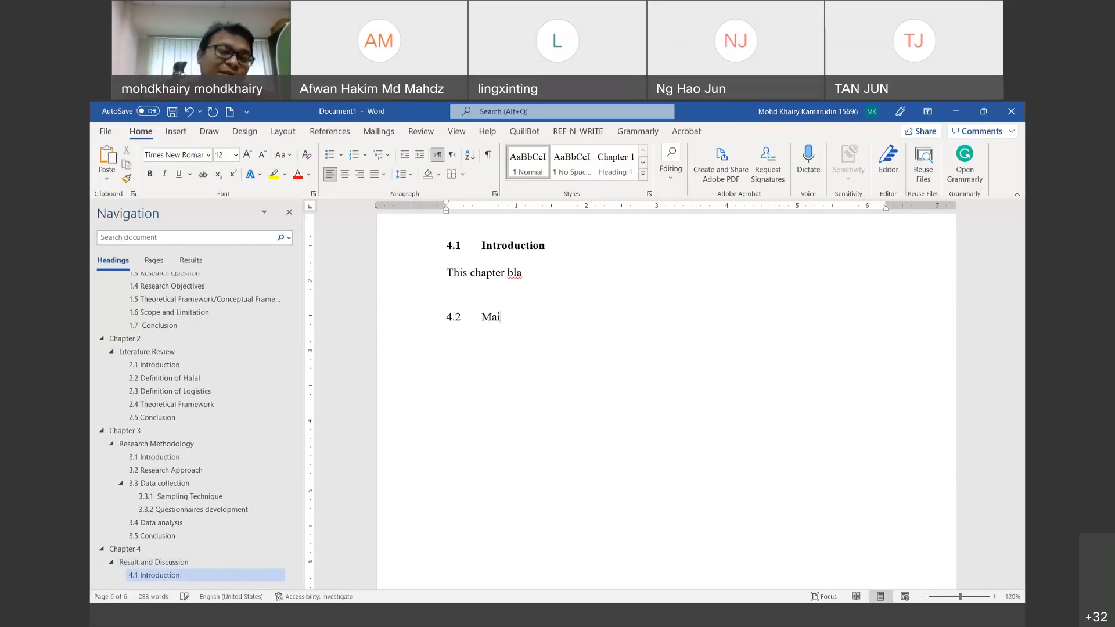
{"action": "type", "text": "n finding"}
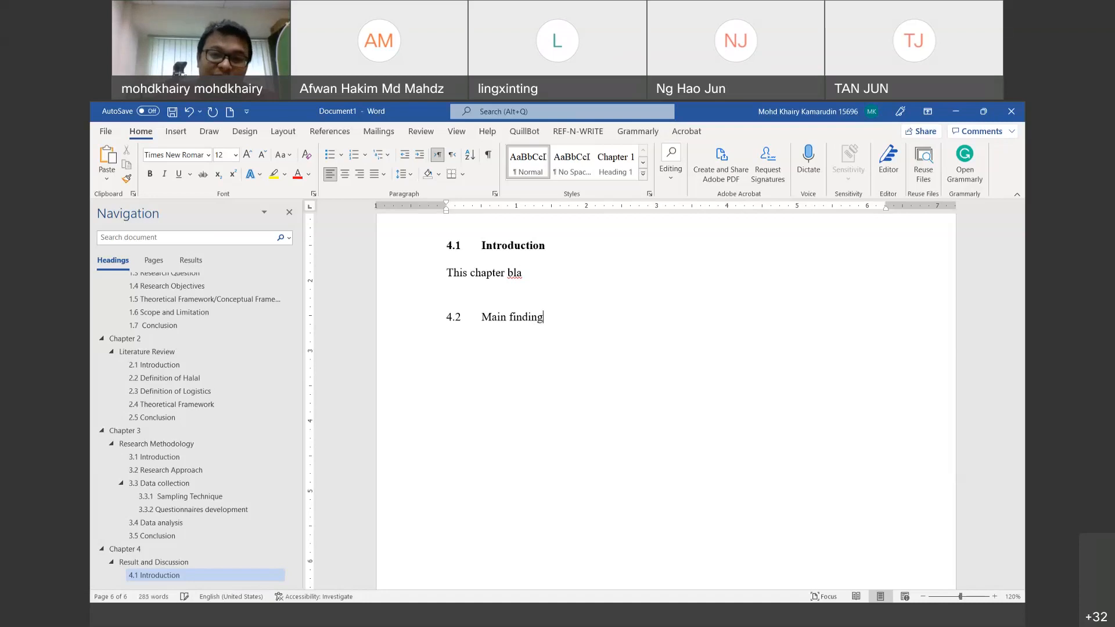
{"action": "left_click_drag", "start_coordinate": [549, 319], "coordinate": [439, 319]}
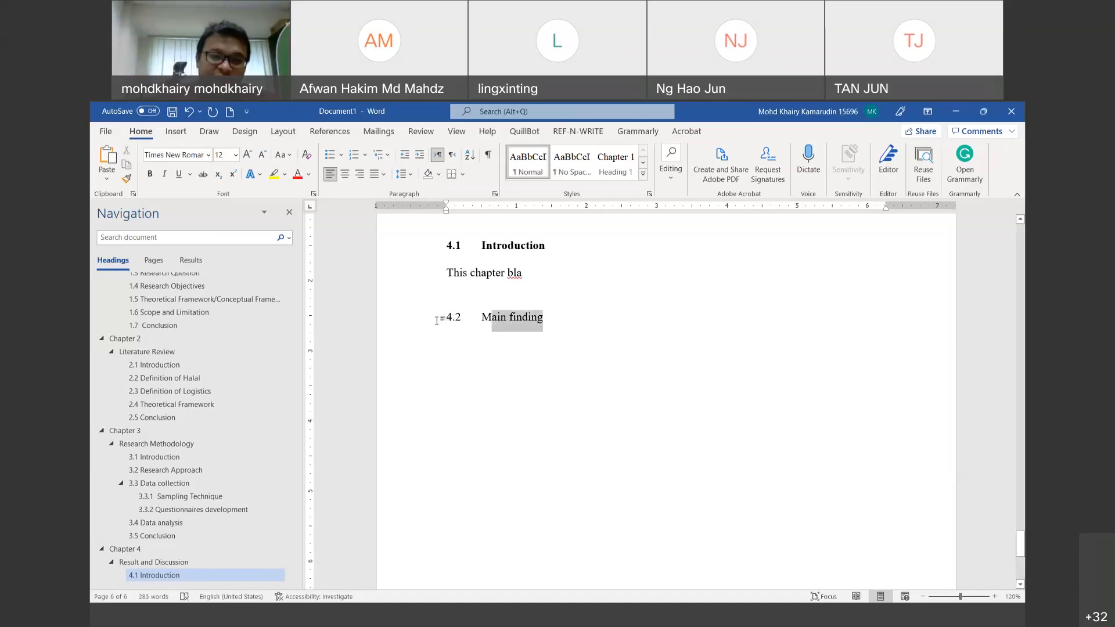
Step: Apply Heading 3 to 4.2 Main finding and start a new line below it
{"action": "left_click", "coordinate": [643, 173]}
{"action": "left_click", "coordinate": [527, 197]}
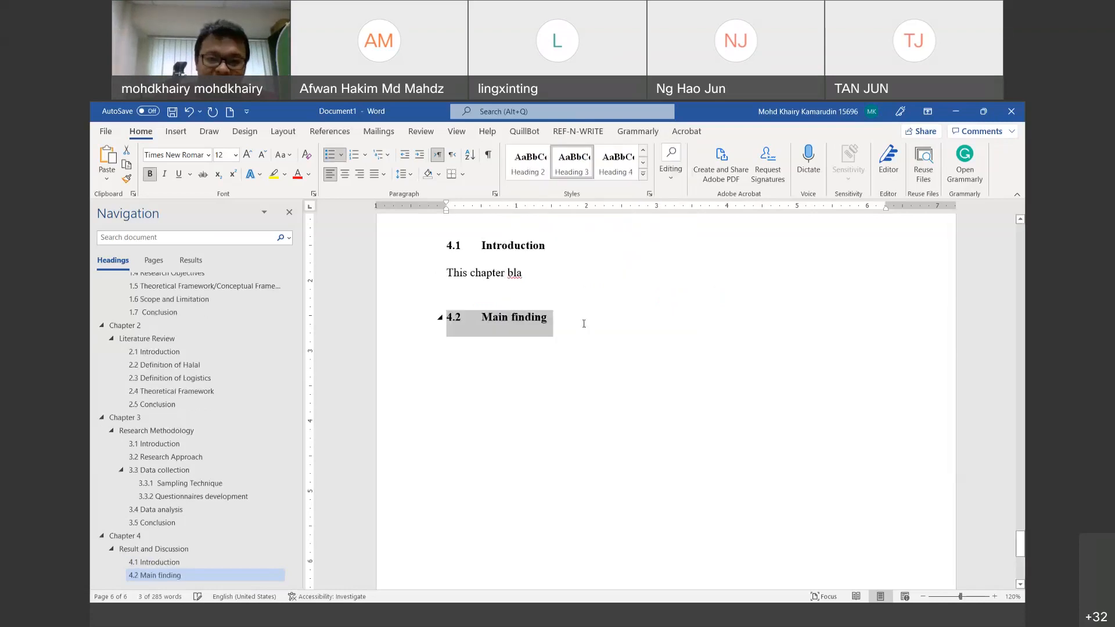
{"action": "left_click", "coordinate": [583, 322]}
{"action": "key", "text": "Return"}
{"action": "key", "text": "Return"}
Step: Add '4.3 Discussion' as a Heading 3 subsection
{"action": "type", "text": "4.3"}
{"action": "left_click", "coordinate": [579, 174]}
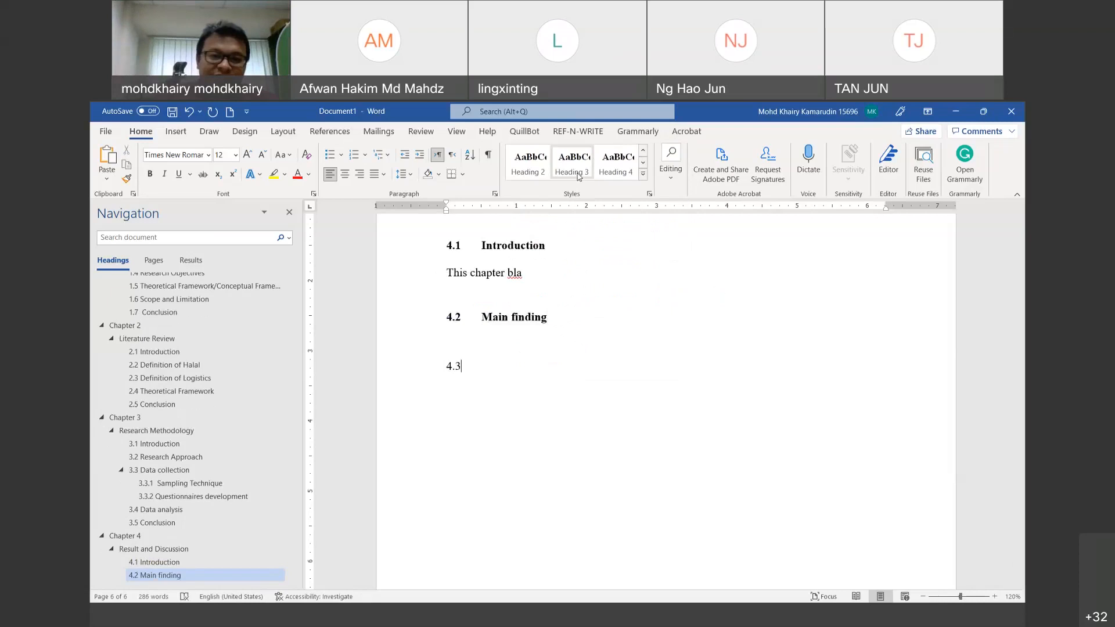
{"action": "key", "text": "Tab"}
{"action": "type", "text": "Disc"}
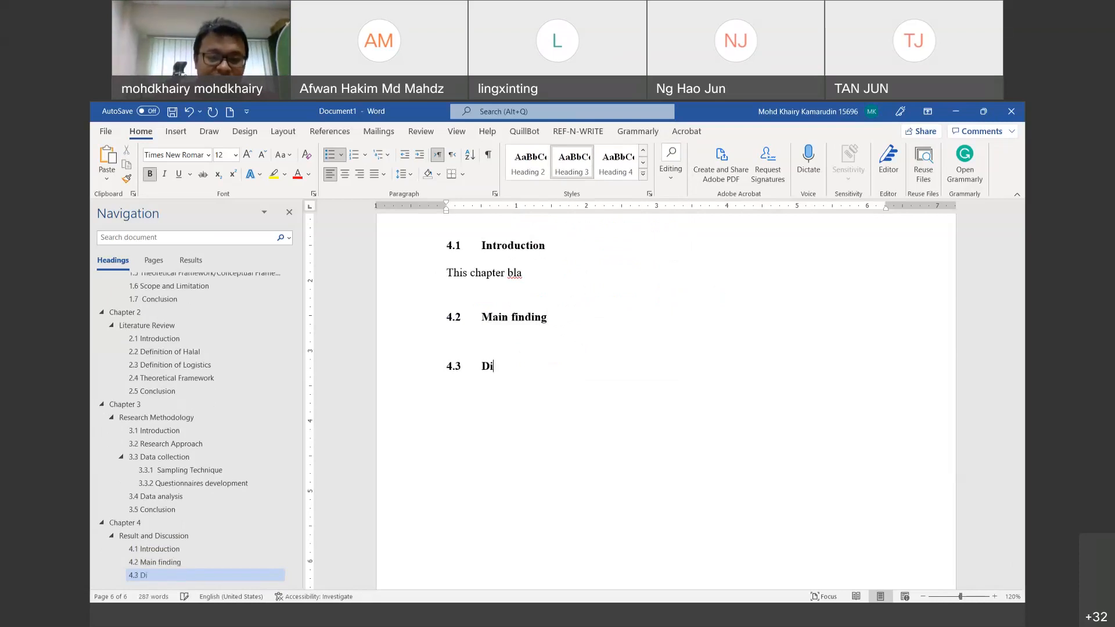
{"action": "type", "text": "sion"}
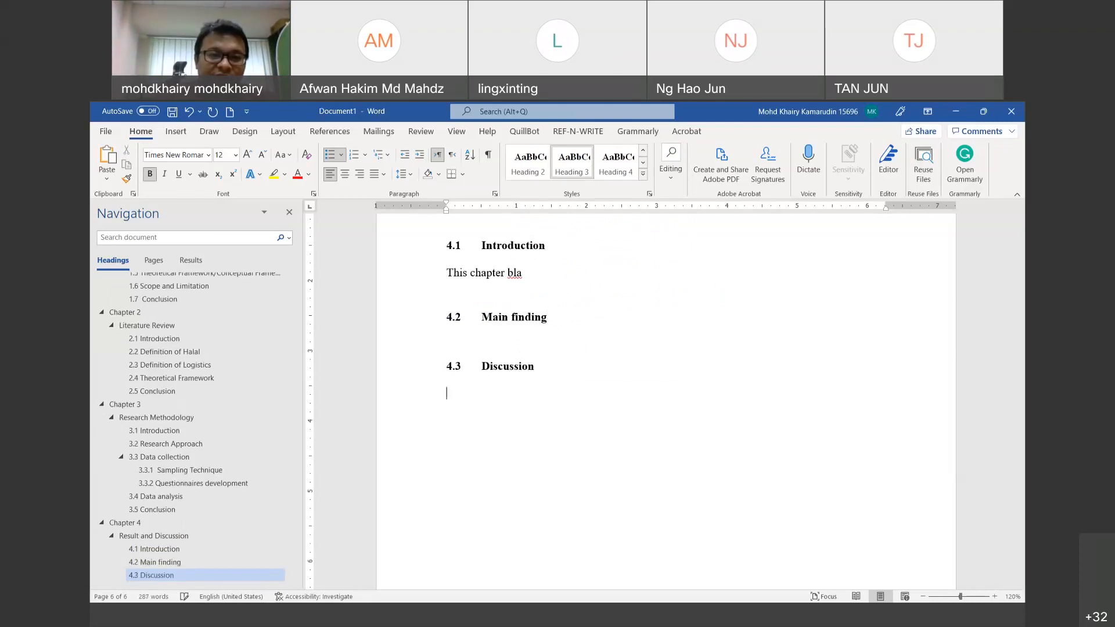
{"action": "key", "text": "Return"}
Step: Type '4.4 Conclusion' and make it a Heading 3
{"action": "type", "text": "4.4"}
{"action": "key", "text": "Tab"}
{"action": "type", "text": "Conlcusio"}
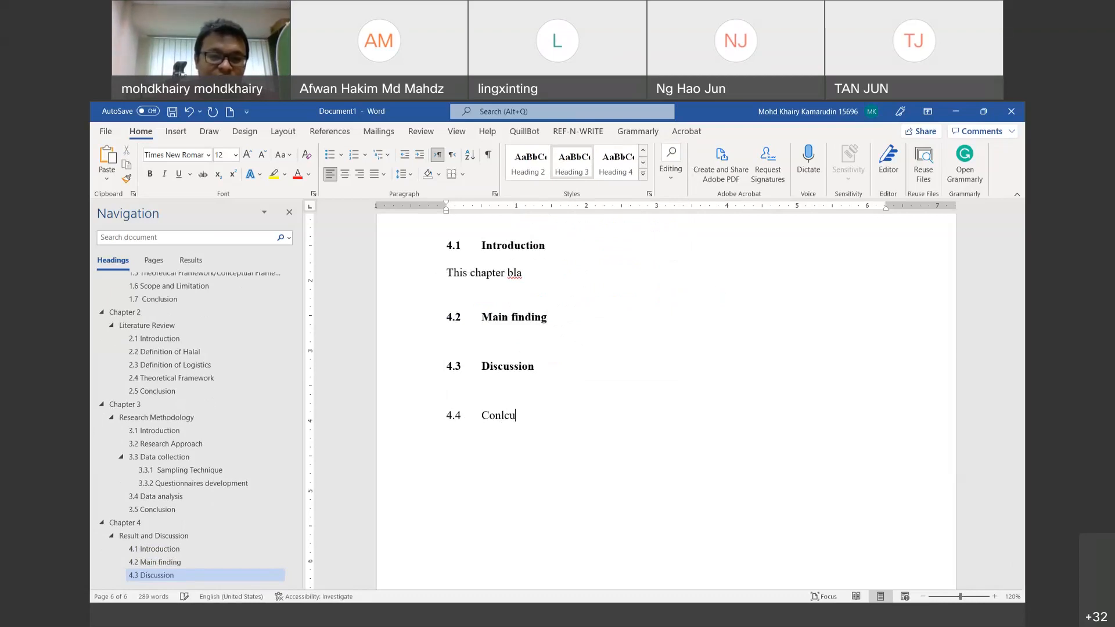
{"action": "key", "text": "BackSpace"}
{"action": "key", "text": "BackSpace"}
{"action": "key", "text": "BackSpace"}
{"action": "key", "text": "BackSpace"}
{"action": "key", "text": "BackSpace"}
{"action": "key", "text": "BackSpace"}
{"action": "type", "text": "clu"}
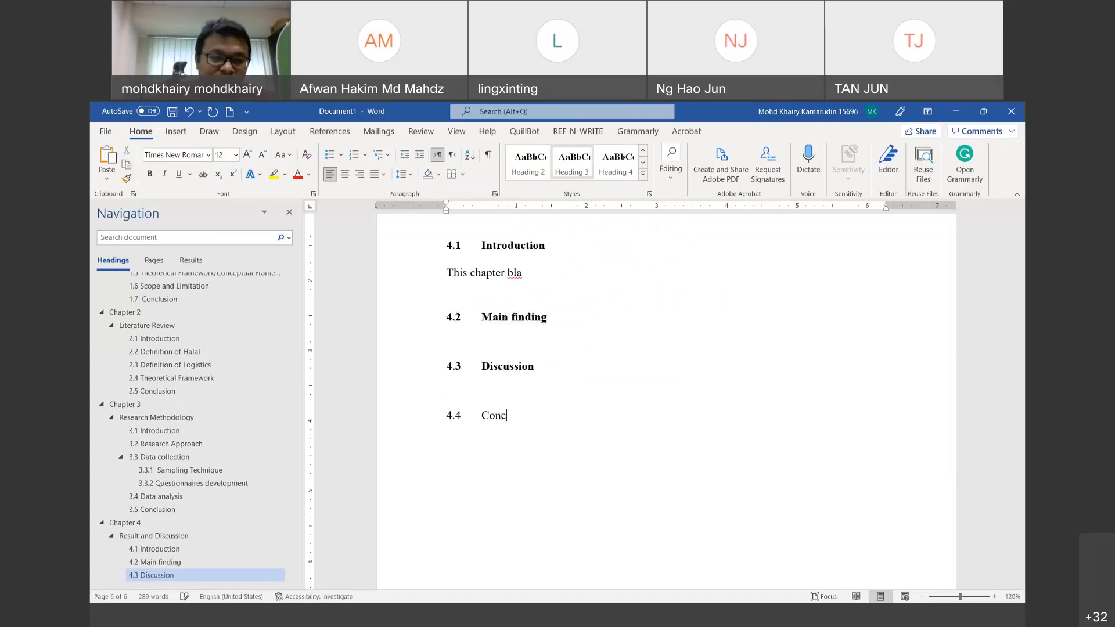
{"action": "key", "text": "BackSpace"}
{"action": "type", "text": "usion"}
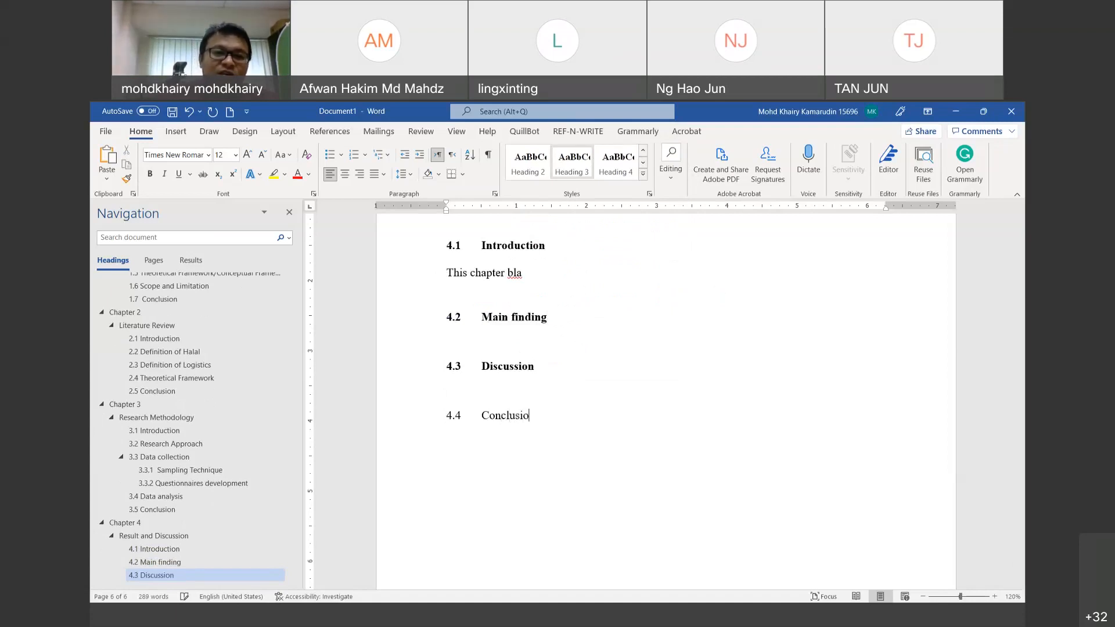
{"action": "left_click", "coordinate": [585, 168]}
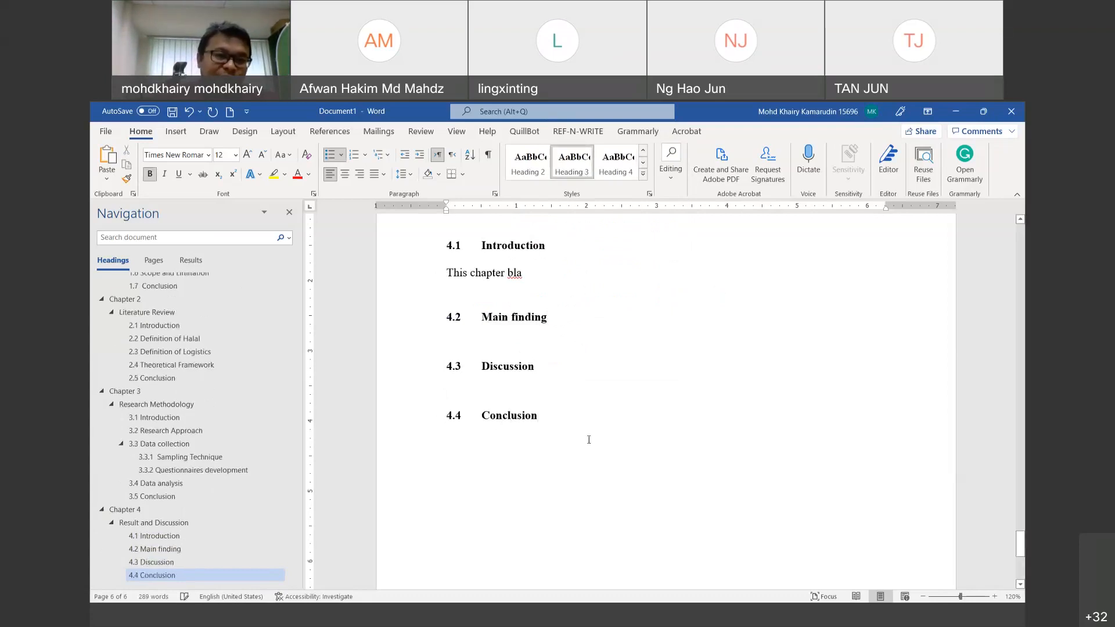
Step: Insert a page break after 4.4 Conclusion to begin a new page
{"action": "left_click", "coordinate": [289, 137]}
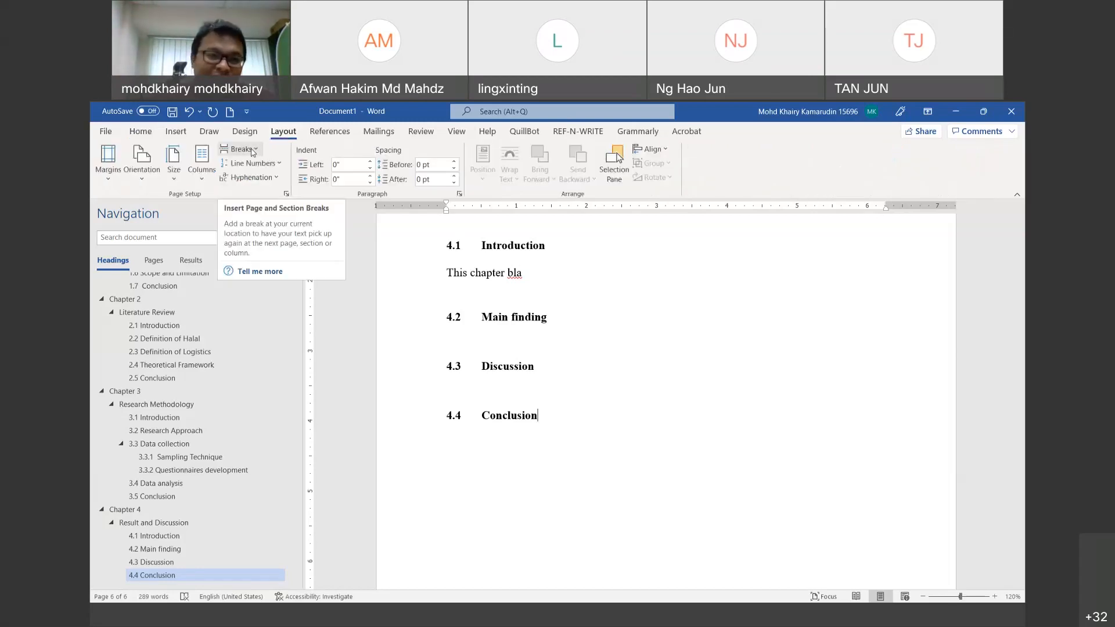
{"action": "left_click", "coordinate": [252, 150]}
{"action": "left_click", "coordinate": [306, 330]}
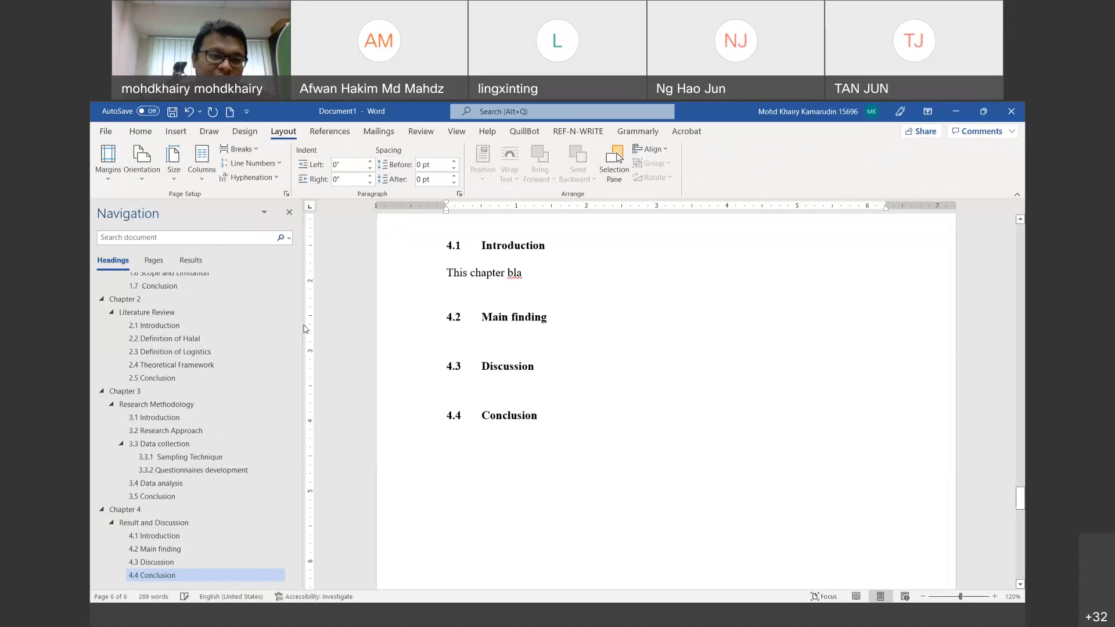
{"action": "key", "text": "ctrl+Return"}
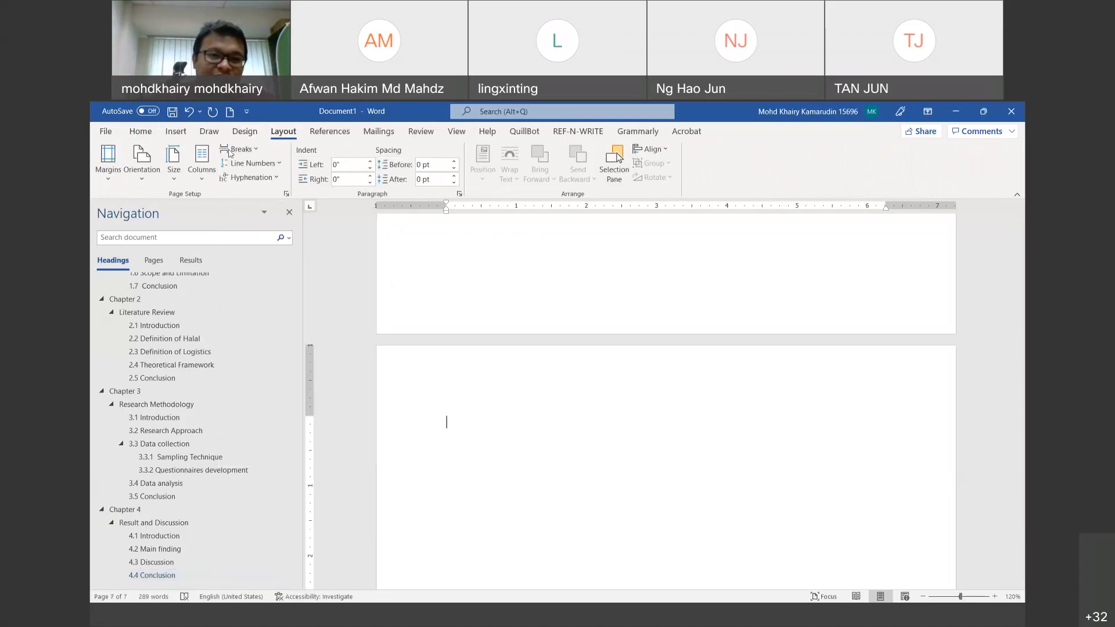
{"action": "left_click", "coordinate": [140, 131]}
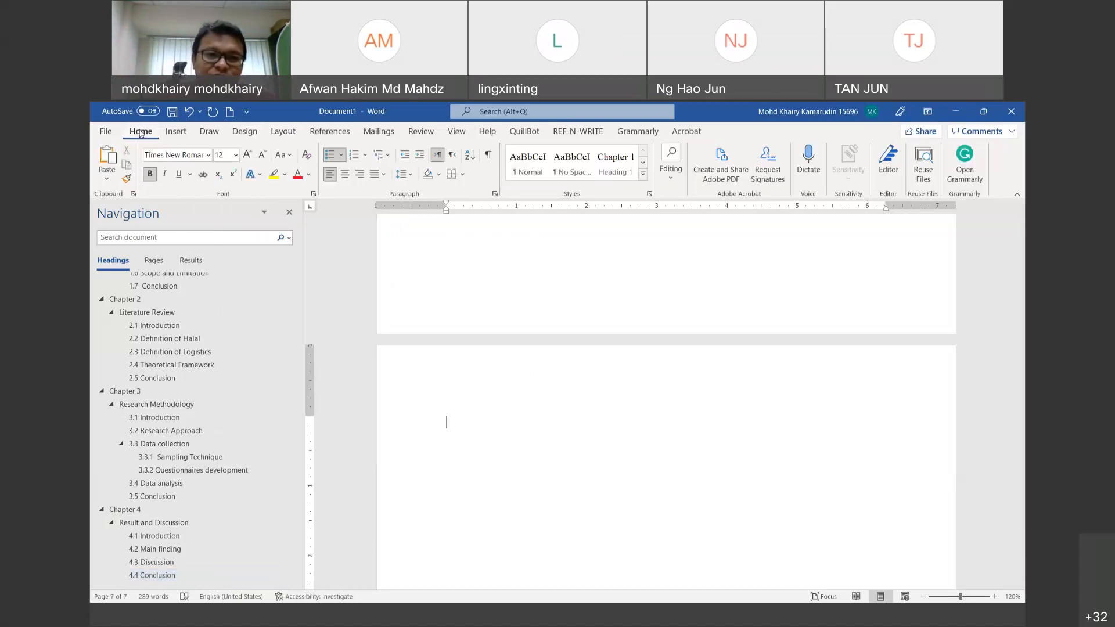
Step: Create the Chapter 5 heading with 'Conclusion' below it as Heading 2
{"action": "left_click", "coordinate": [621, 171]}
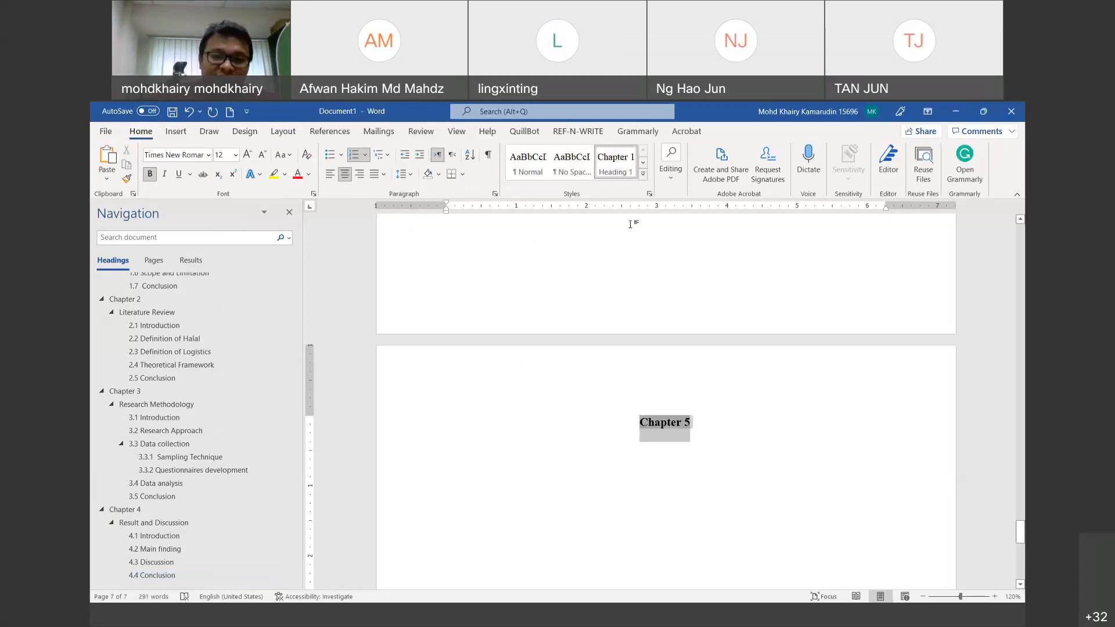
{"action": "key", "text": "Return"}
{"action": "type", "text": "Conclusion"}
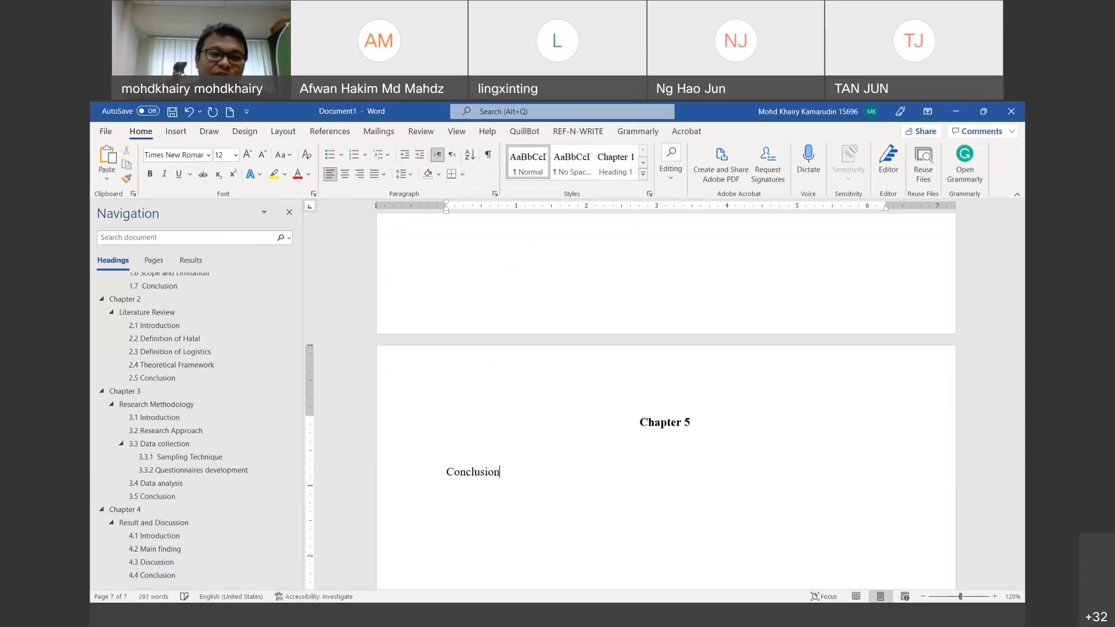
{"action": "left_click", "coordinate": [643, 176]}
{"action": "left_click", "coordinate": [663, 165]}
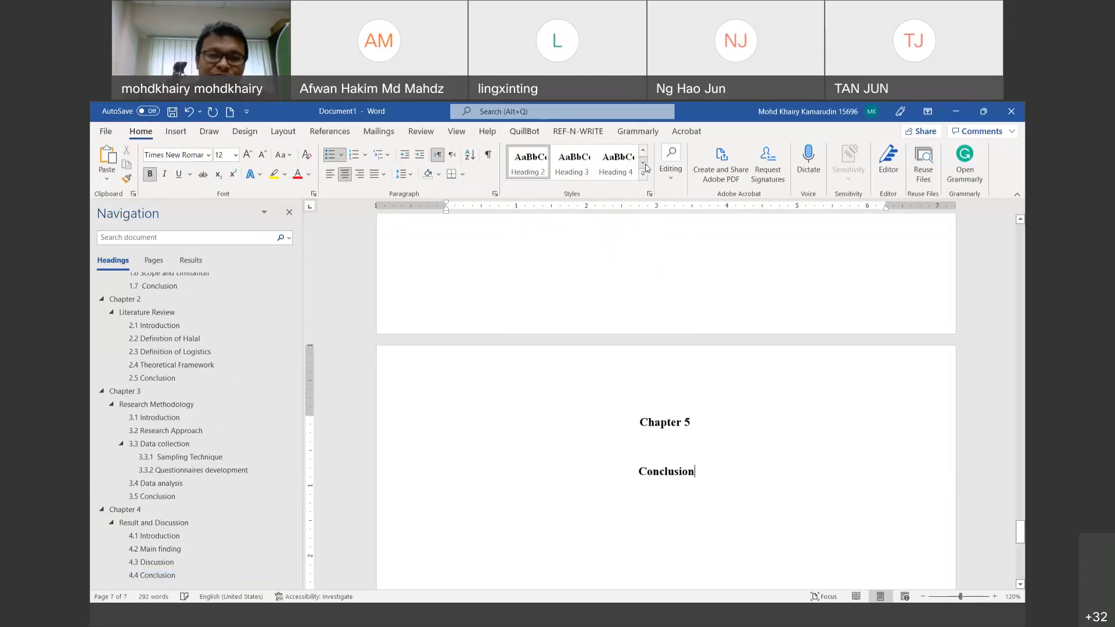
Step: Start typing the '5.1 Introduction' line under the Conclusion title
{"action": "key", "text": "Return"}
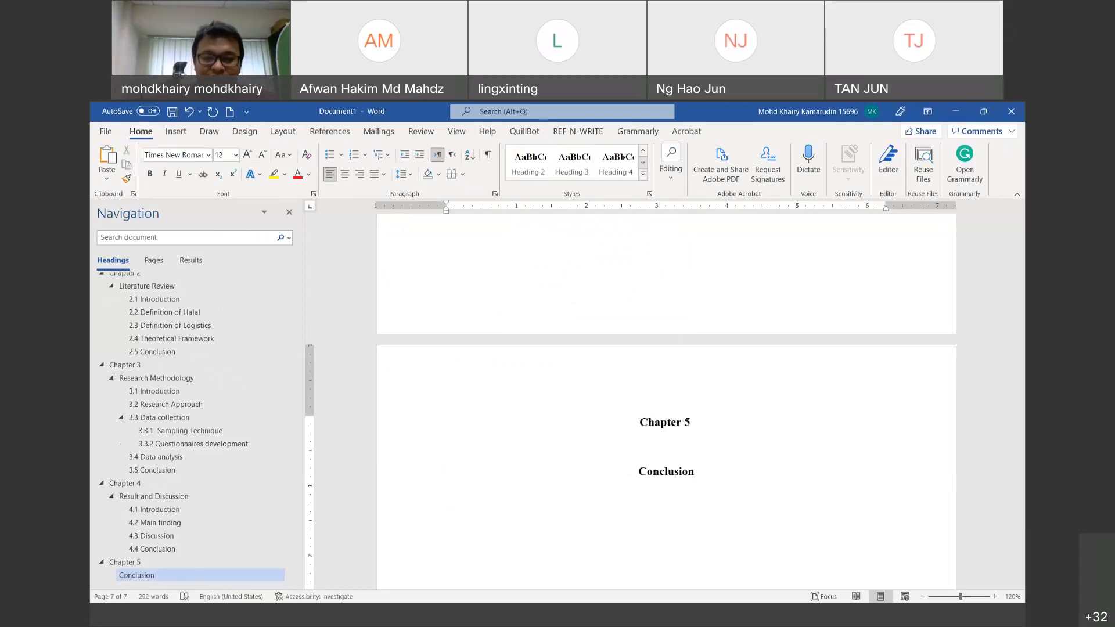
{"action": "type", "text": "5.1"}
{"action": "key", "text": "Tab"}
{"action": "type", "text": "Introdcua"}
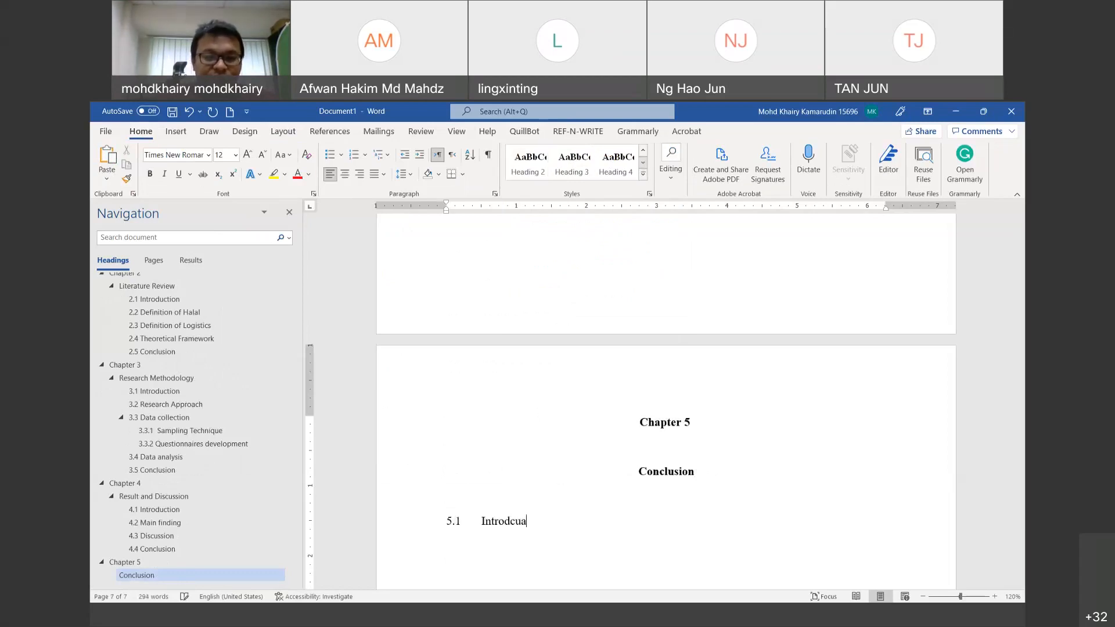
{"action": "key", "text": "BackSpace"}
{"action": "key", "text": "BackSpace"}
{"action": "key", "text": "BackSpace"}
Step: Finish 5.1 Introduction as Heading 3 and type '5.2 Policy recommendation' below it
{"action": "type", "text": "uction"}
{"action": "left_click", "coordinate": [574, 165]}
{"action": "key", "text": "Return"}
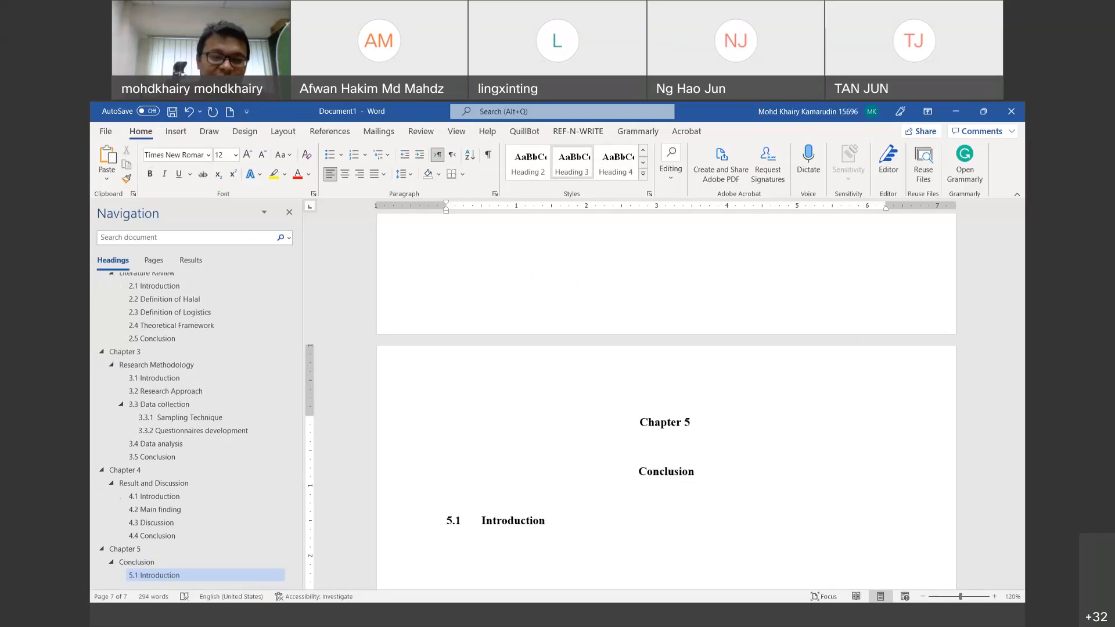
{"action": "type", "text": "5.2\t"}
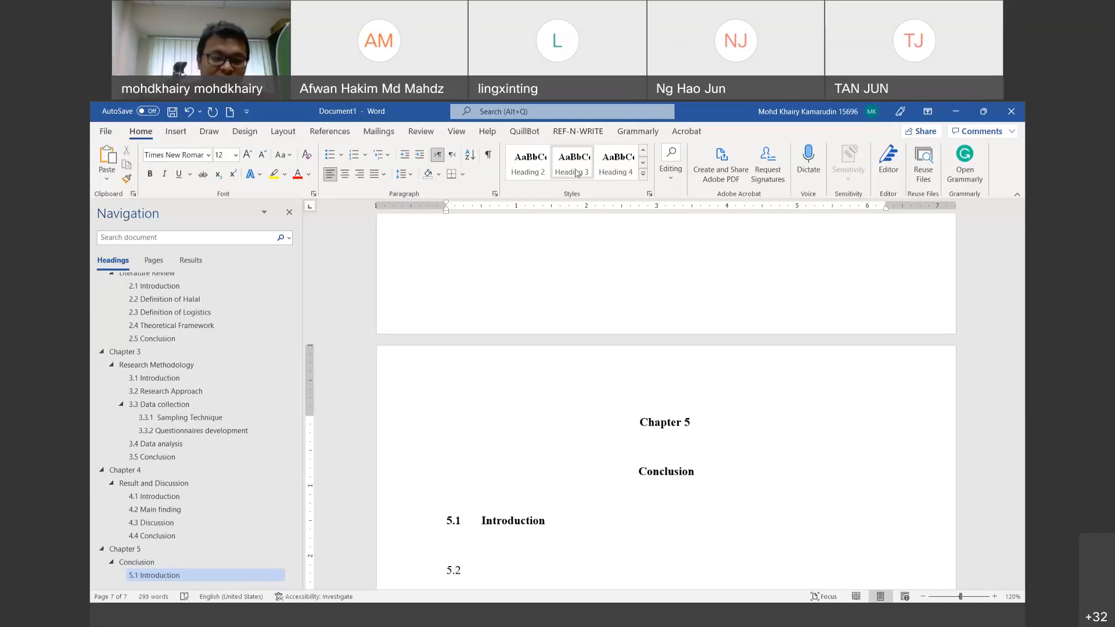
{"action": "type", "text": "Policy"}
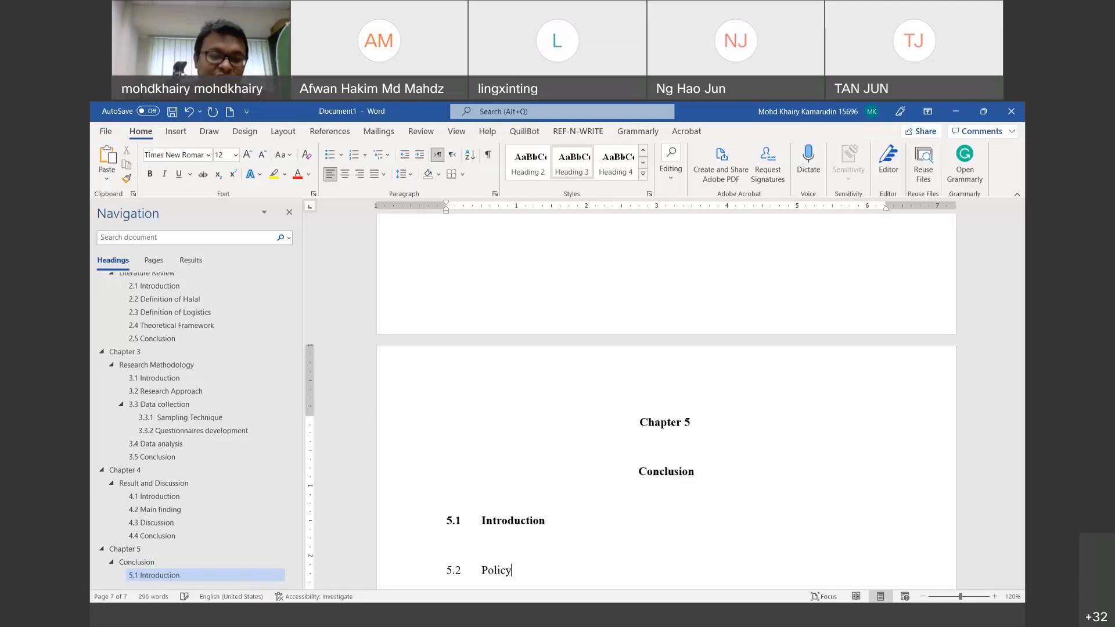
{"action": "type", "text": " reco"}
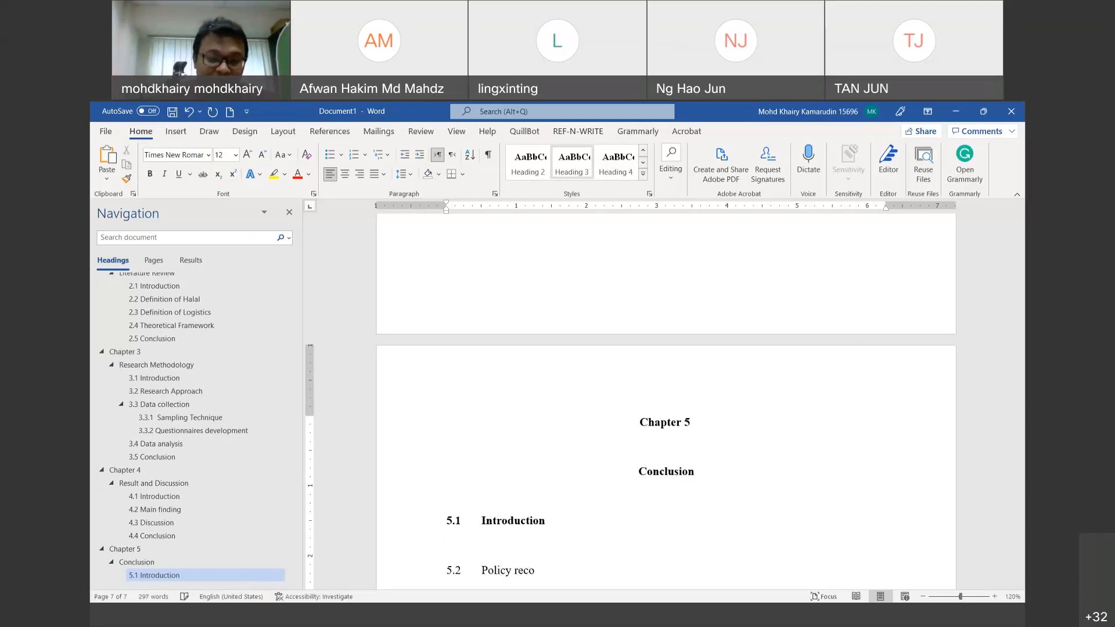
{"action": "type", "text": "mmendation"}
Step: Type the lines '5.3 Research implication' and '5.4 Conclusion' beneath 5.2
{"action": "key", "text": "Return"}
{"action": "key", "text": "Return"}
{"action": "type", "text": "5.3"}
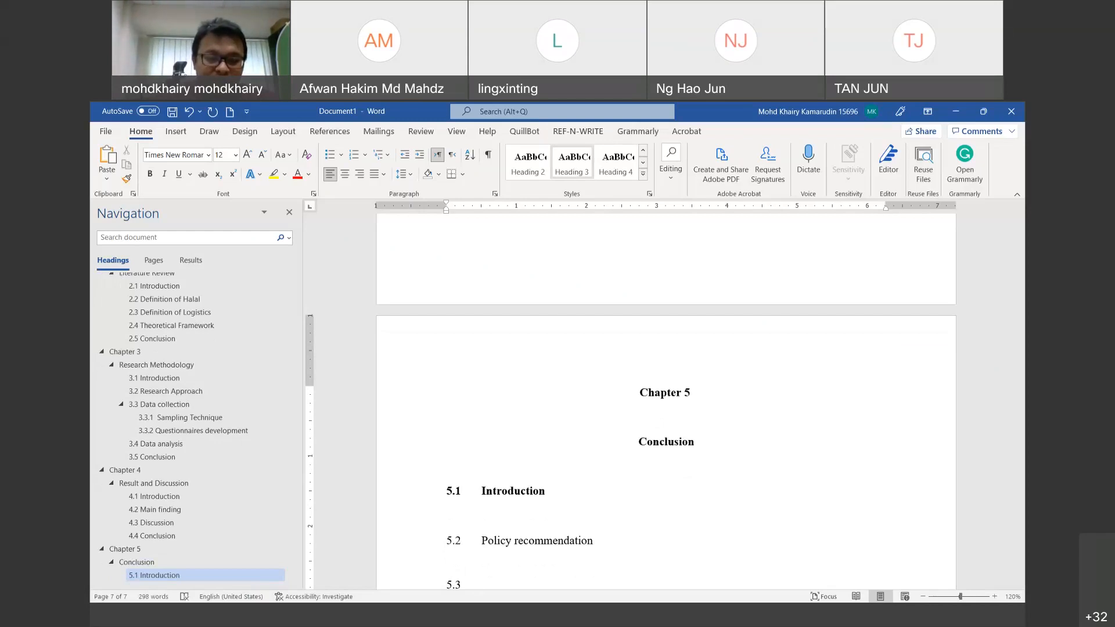
{"action": "type", "text": "Research implicatio"}
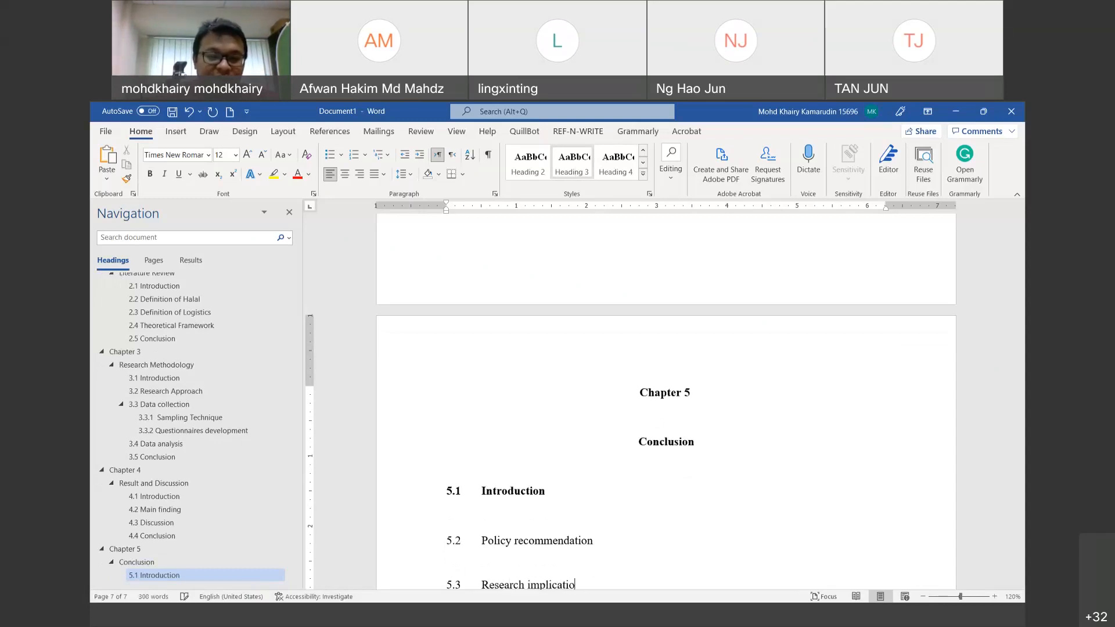
{"action": "type", "text": "n"}
{"action": "key", "text": "Return"}
{"action": "type", "text": "5.4"}
{"action": "key", "text": "Tab"}
{"action": "type", "text": "Conclus"}
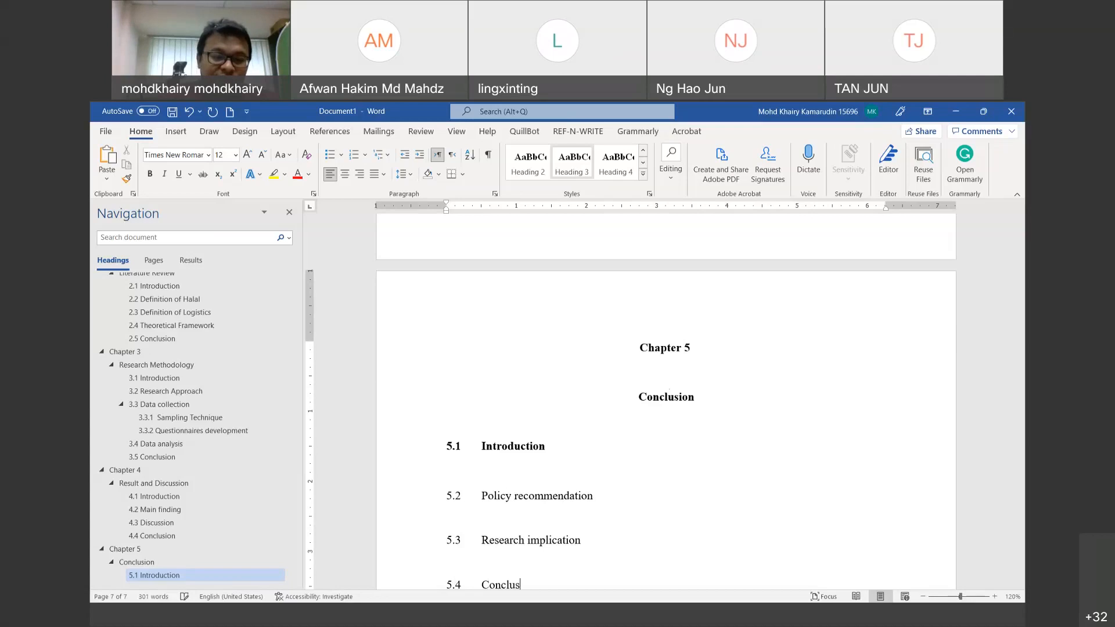
{"action": "type", "text": "ion"}
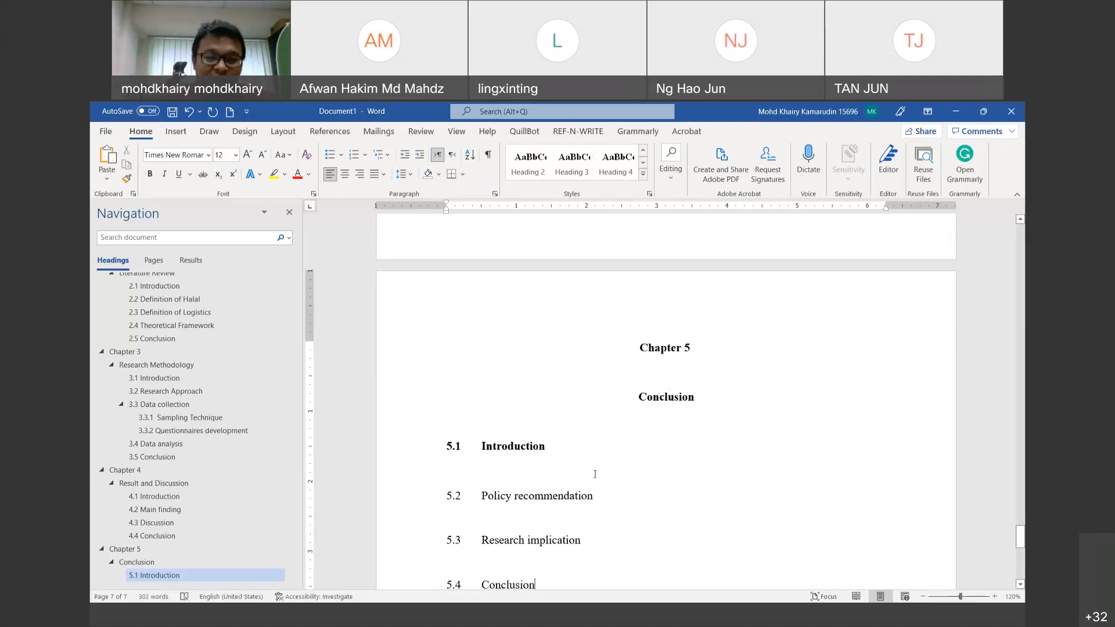
{"action": "left_click_drag", "start_coordinate": [596, 497], "coordinate": [444, 498]}
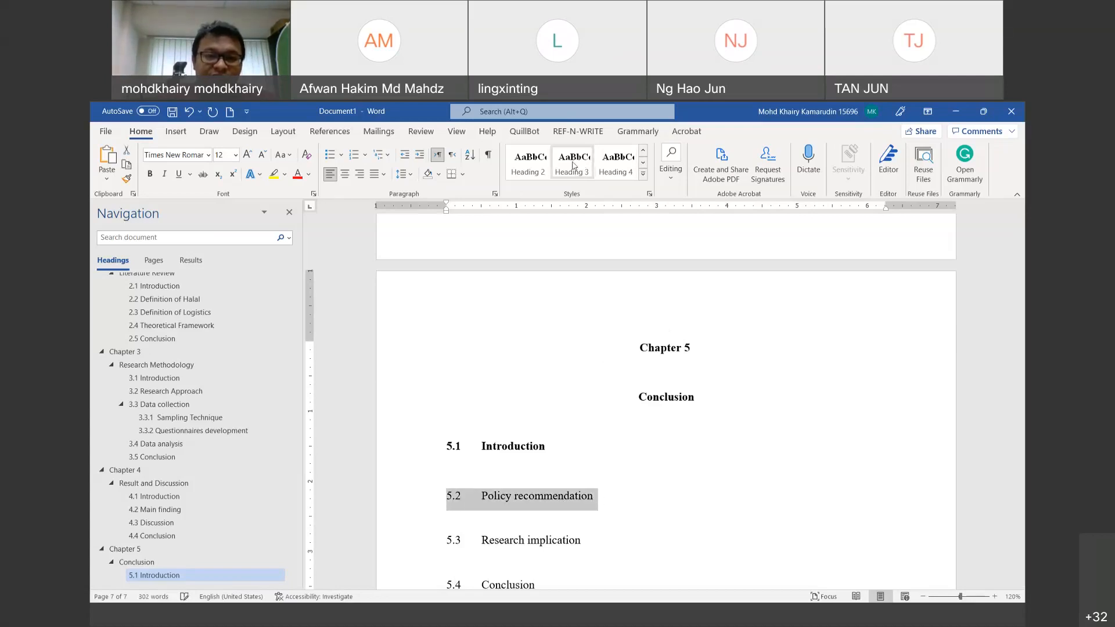
Step: Apply Heading 3 to the 5.2 Policy recommendation, 5.3 Research implication and 5.4 Conclusion lines
{"action": "left_click", "coordinate": [573, 165]}
{"action": "left_click_drag", "start_coordinate": [580, 545], "coordinate": [439, 539]}
{"action": "key", "text": "ctrl+alt+3"}
{"action": "scroll", "coordinate": [533, 471], "scroll_direction": "down", "scroll_amount": 2}
{"action": "triple_click", "coordinate": [447, 453]}
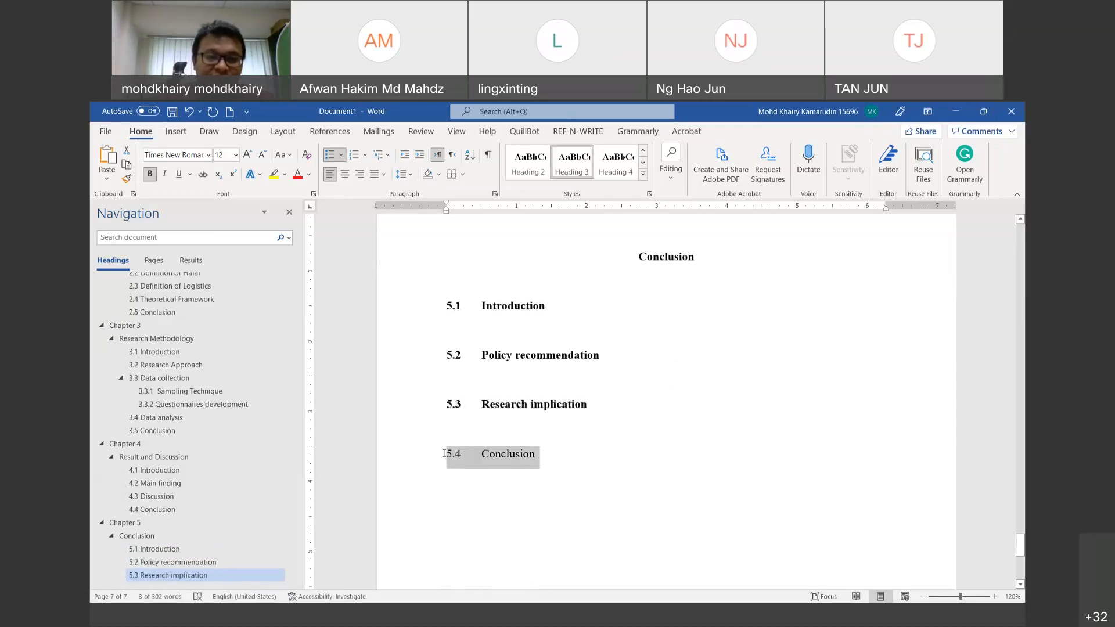
{"action": "left_click", "coordinate": [573, 162]}
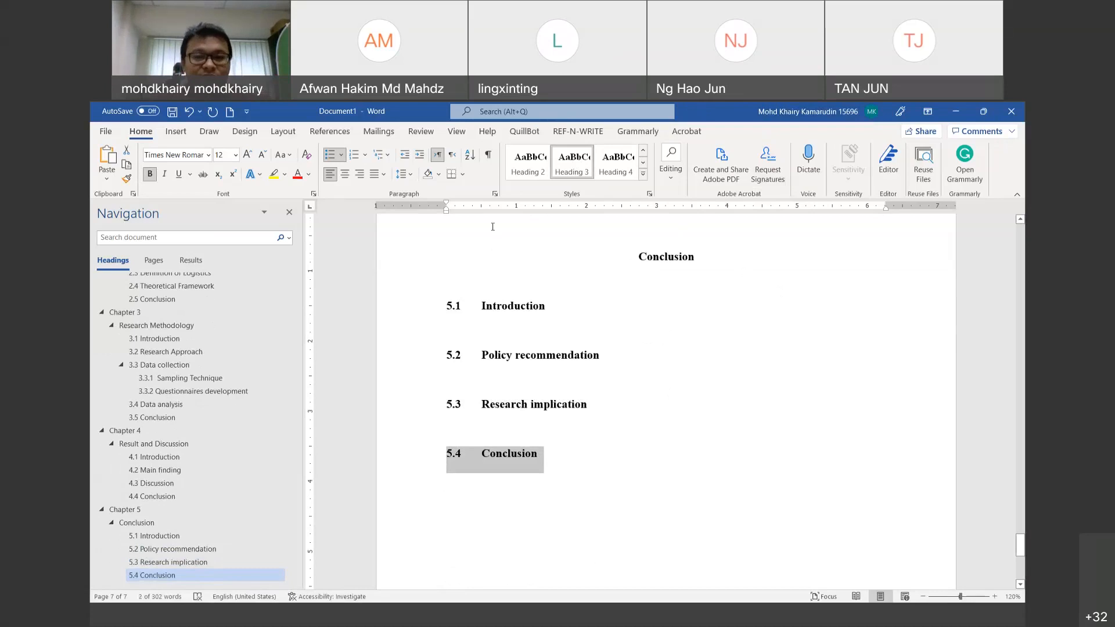
Step: Return to the 4.3 Discussion heading in Chapter 4, then move to the browser's search box
{"action": "scroll", "coordinate": [493, 227], "scroll_direction": "up", "scroll_amount": 5}
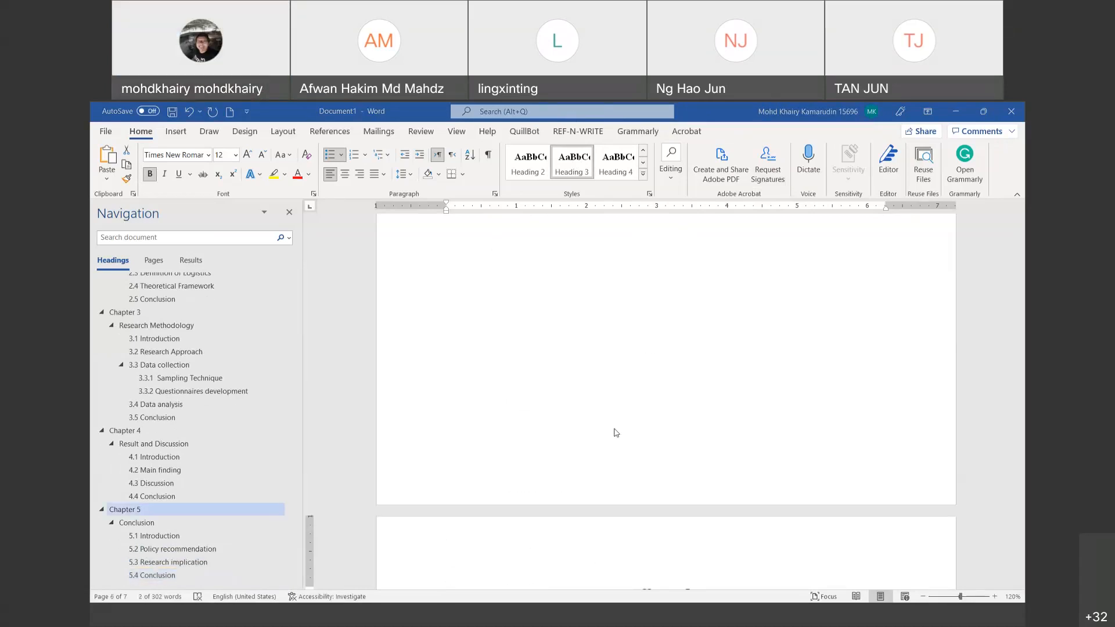
{"action": "scroll", "coordinate": [188, 459], "scroll_direction": "up", "scroll_amount": 1}
{"action": "scroll", "coordinate": [188, 459], "scroll_direction": "down", "scroll_amount": 1}
{"action": "scroll", "coordinate": [449, 454], "scroll_direction": "up", "scroll_amount": 3}
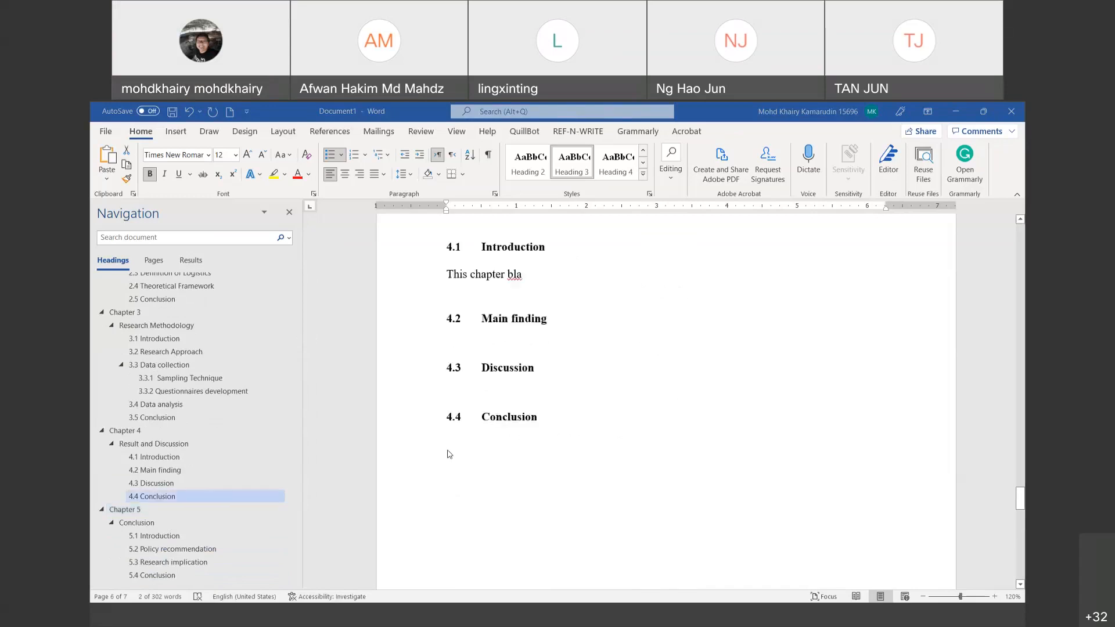
{"action": "scroll", "coordinate": [449, 454], "scroll_direction": "up", "scroll_amount": 1}
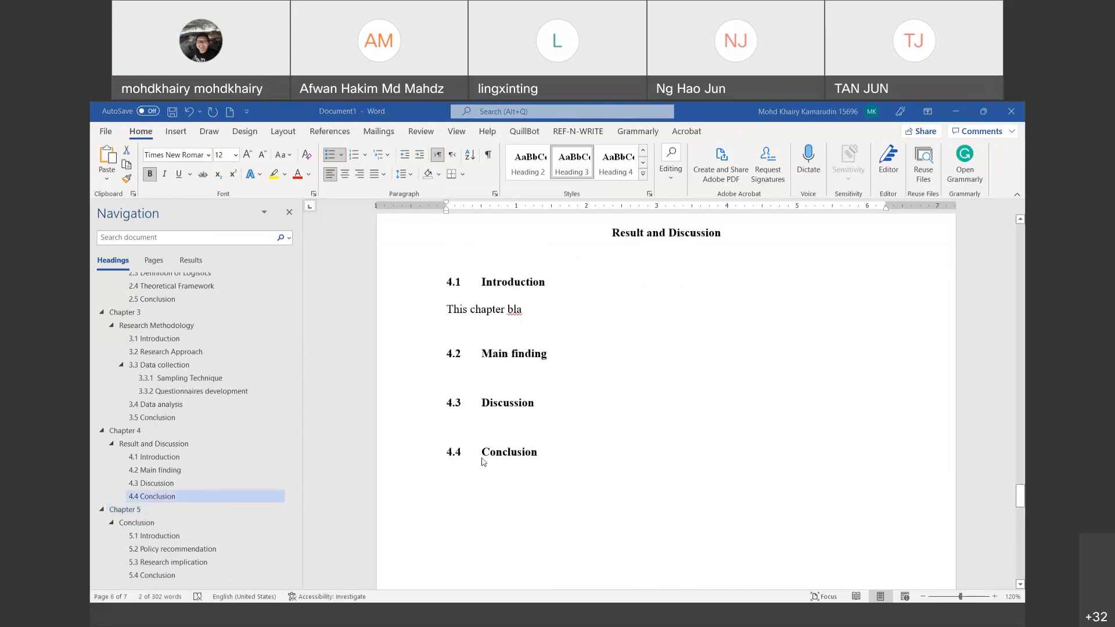
{"action": "left_click", "coordinate": [533, 415]}
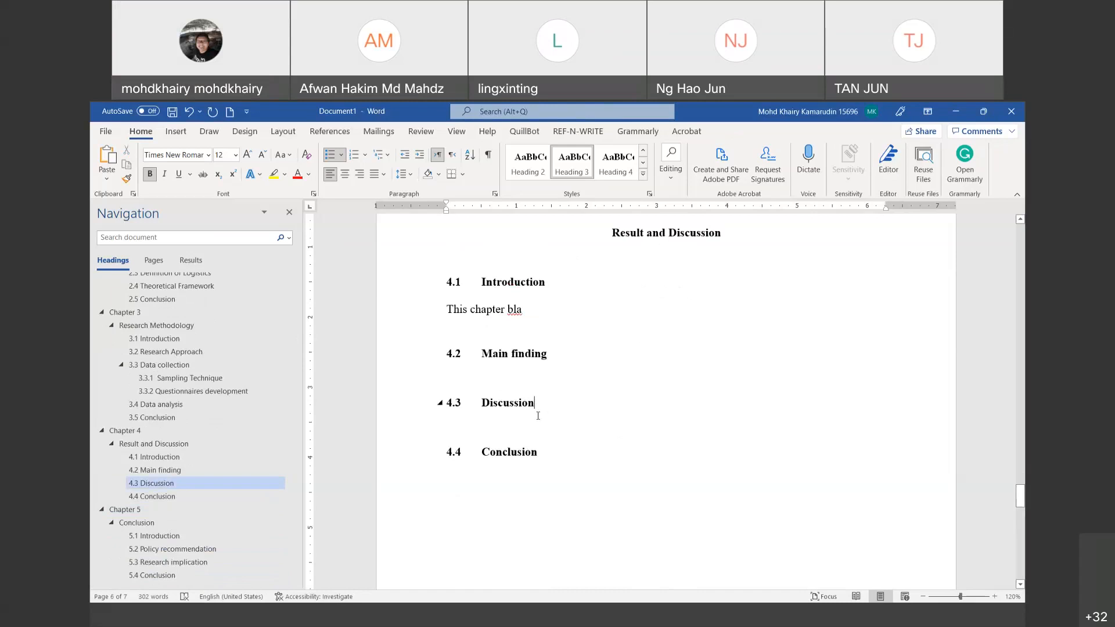
{"action": "scroll", "coordinate": [534, 415], "scroll_direction": "up", "scroll_amount": 2}
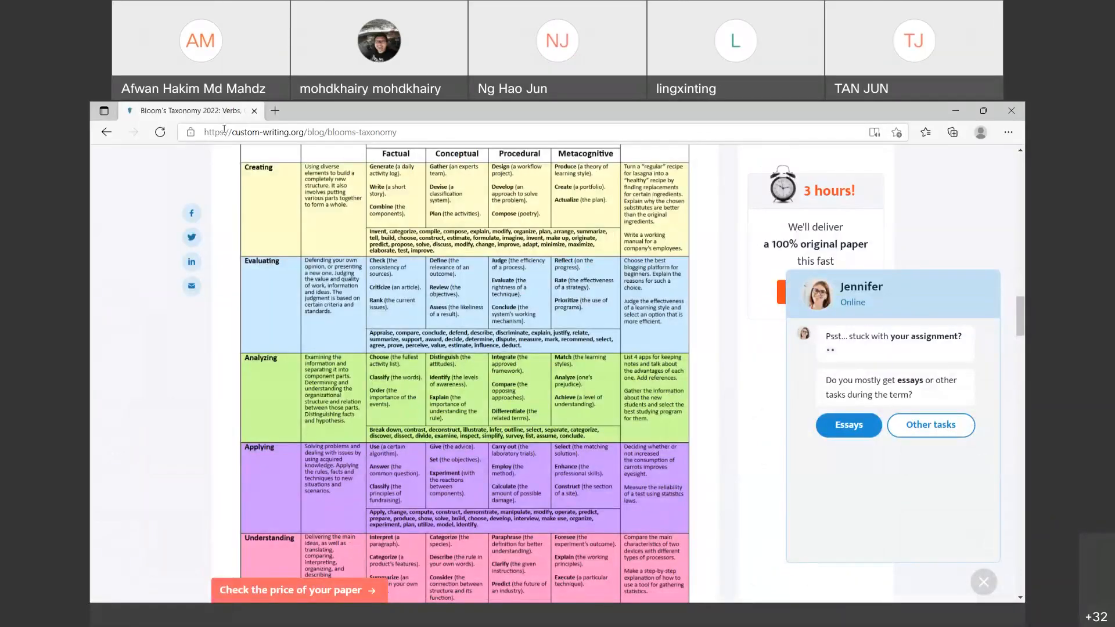
{"action": "left_click", "coordinate": [224, 134]}
Step: Search Bing for 'mendeley desktop' and open the Mendeley Desktop download result
{"action": "key", "text": "BackSpace"}
{"action": "key", "text": "BackSpace"}
{"action": "type", "text": "ndeley desktop"}
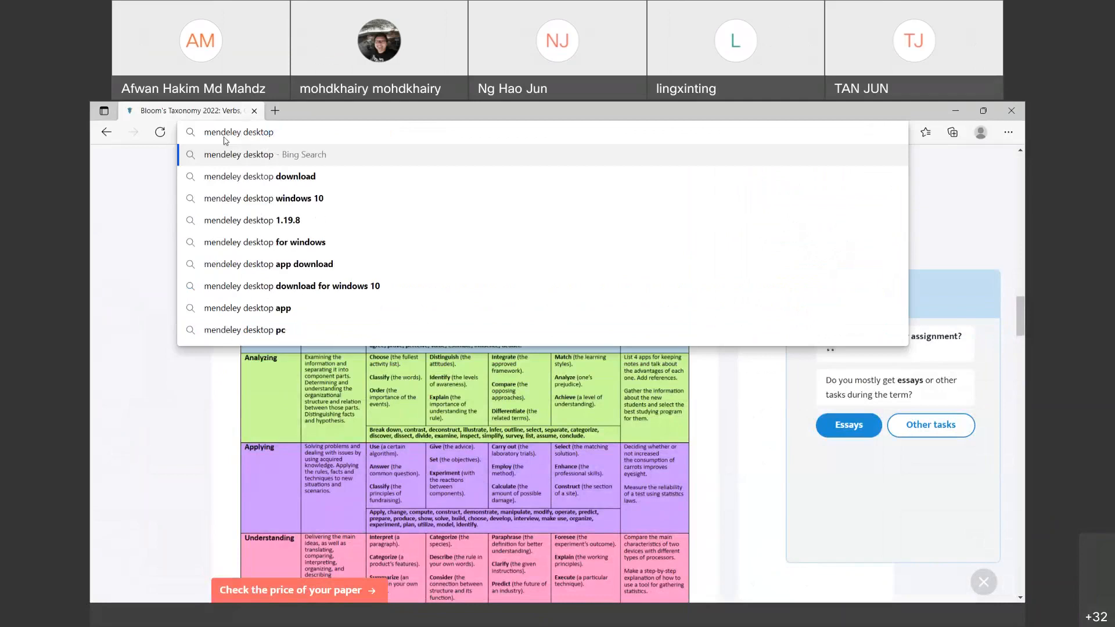
{"action": "key", "text": "Return"}
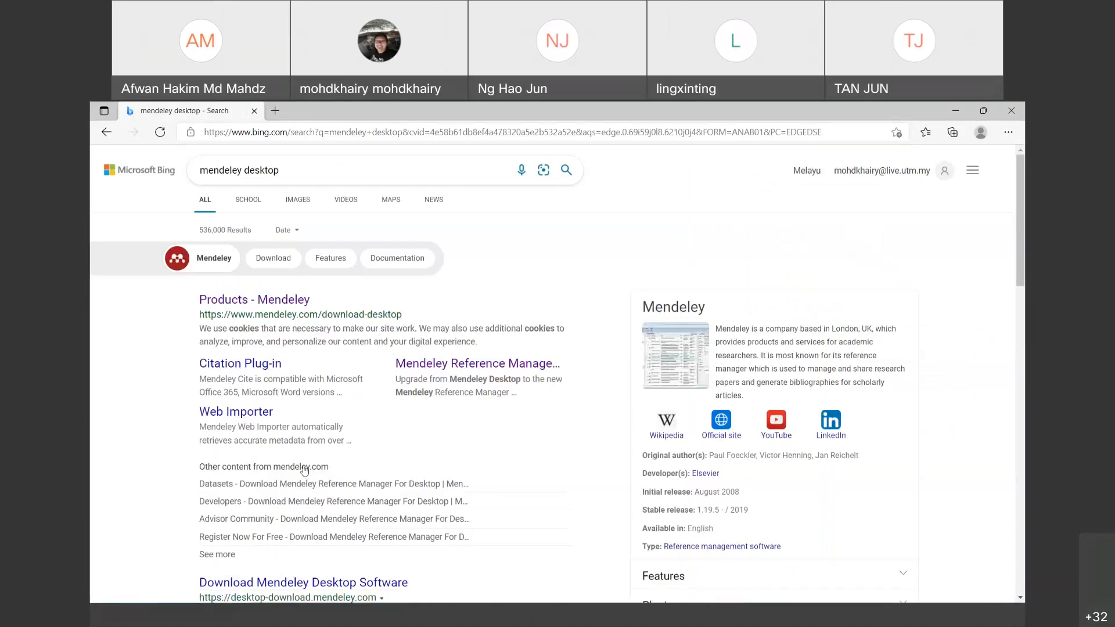
{"action": "scroll", "coordinate": [294, 401], "scroll_direction": "down", "scroll_amount": 5}
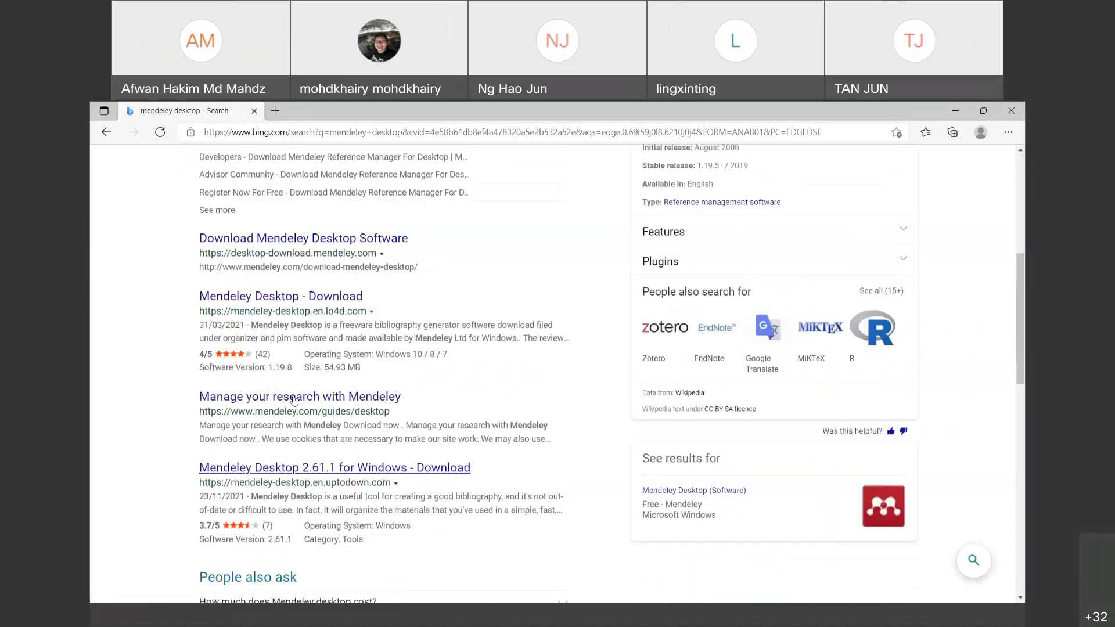
{"action": "left_click", "coordinate": [340, 301]}
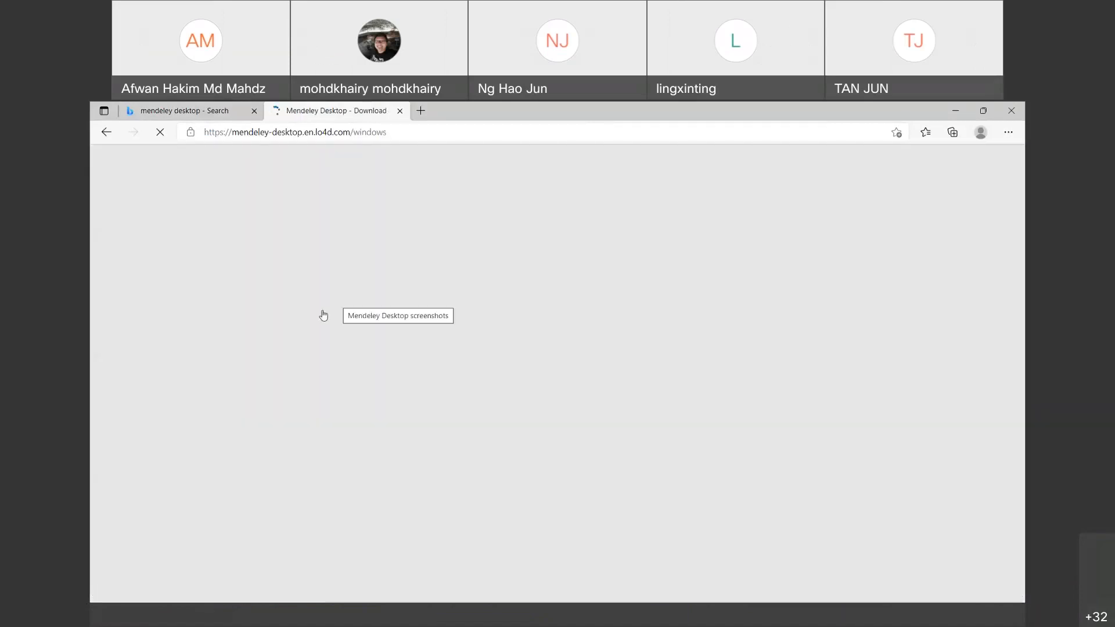
Step: Go back to the results and open the 'Products - Mendeley' result instead
{"action": "scroll", "coordinate": [404, 249], "scroll_direction": "down", "scroll_amount": 5}
{"action": "scroll", "coordinate": [405, 249], "scroll_direction": "up", "scroll_amount": 5}
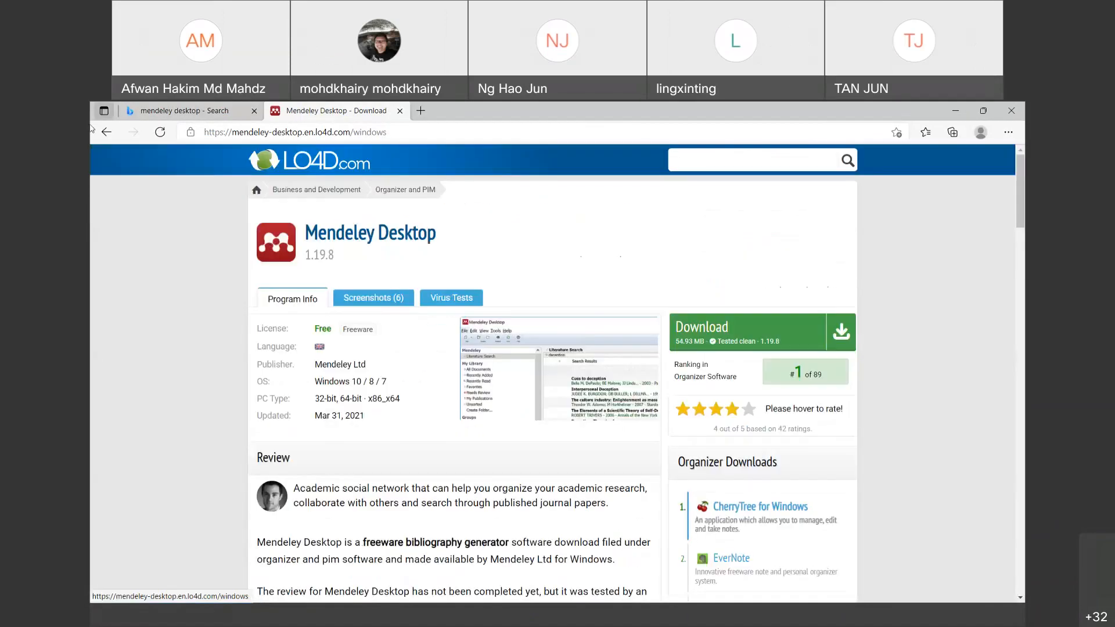
{"action": "left_click", "coordinate": [105, 132]}
{"action": "scroll", "coordinate": [475, 350], "scroll_direction": "down", "scroll_amount": 4}
{"action": "scroll", "coordinate": [475, 350], "scroll_direction": "up", "scroll_amount": 6}
{"action": "scroll", "coordinate": [475, 350], "scroll_direction": "up", "scroll_amount": 3}
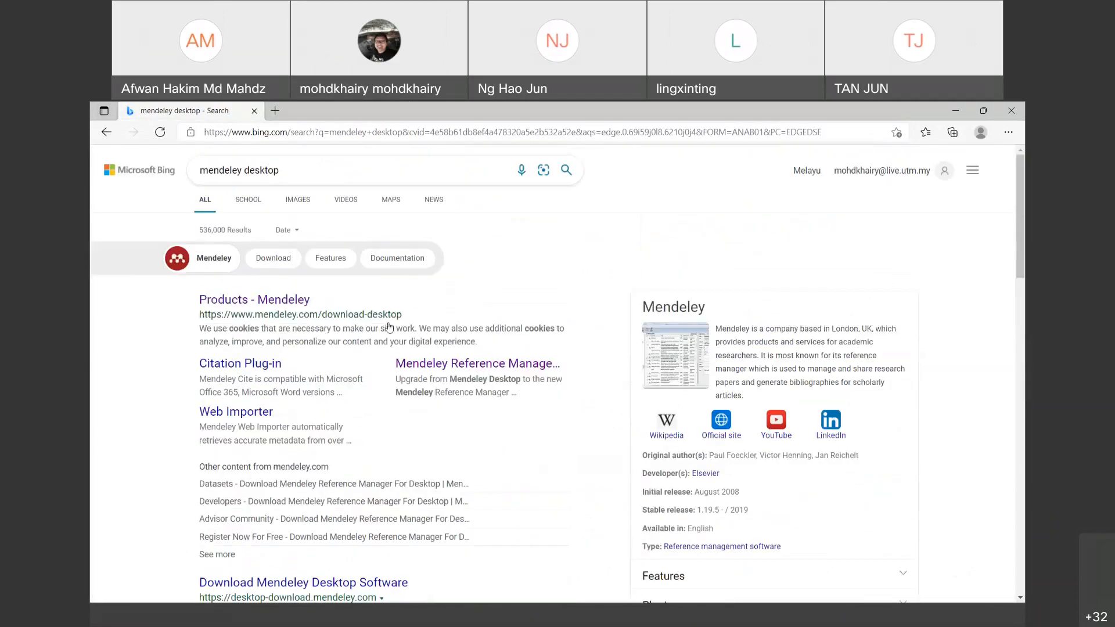
{"action": "left_click", "coordinate": [307, 307]}
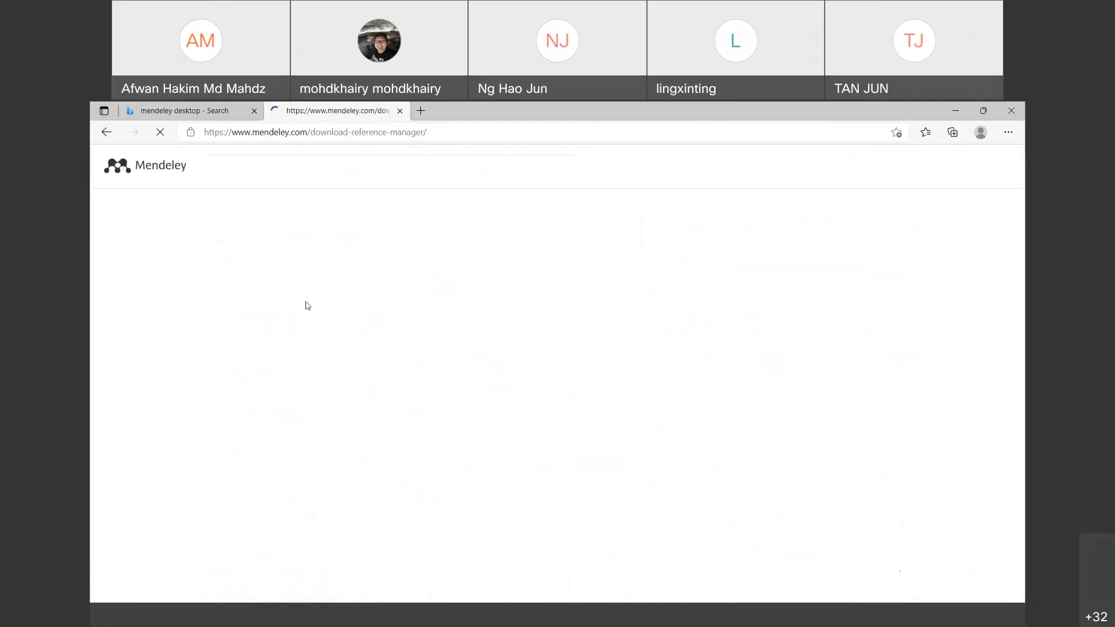
Step: Check the web address of the Mendeley Reference Manager for Windows download page
{"action": "scroll", "coordinate": [595, 385], "scroll_direction": "down", "scroll_amount": 3}
{"action": "scroll", "coordinate": [448, 267], "scroll_direction": "up", "scroll_amount": 3}
{"action": "left_click", "coordinate": [268, 132]}
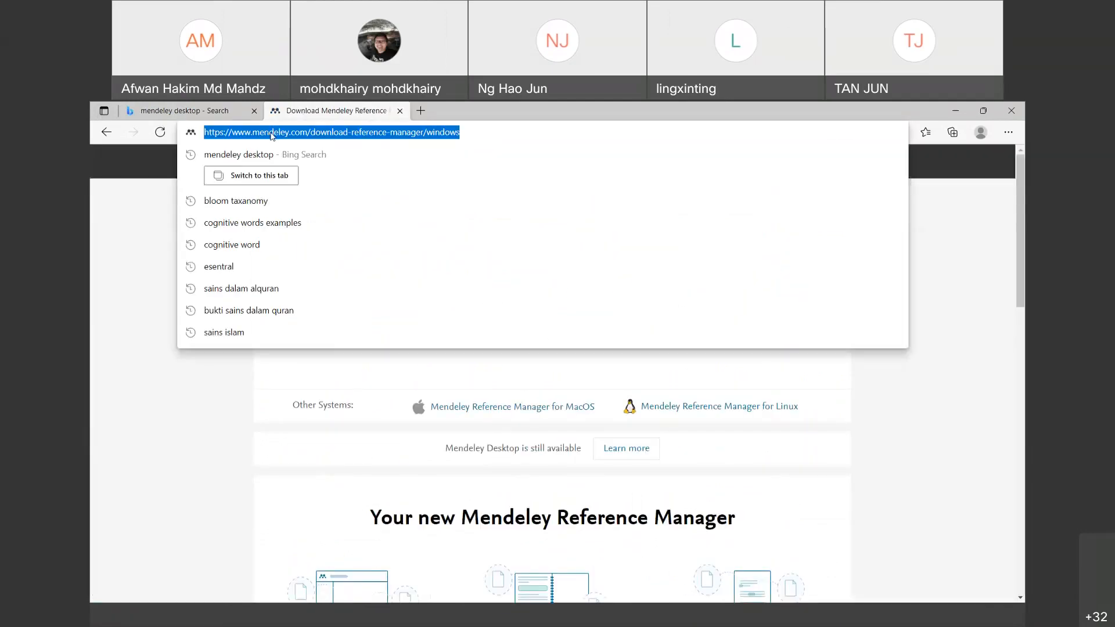
{"action": "left_click", "coordinate": [822, 120]}
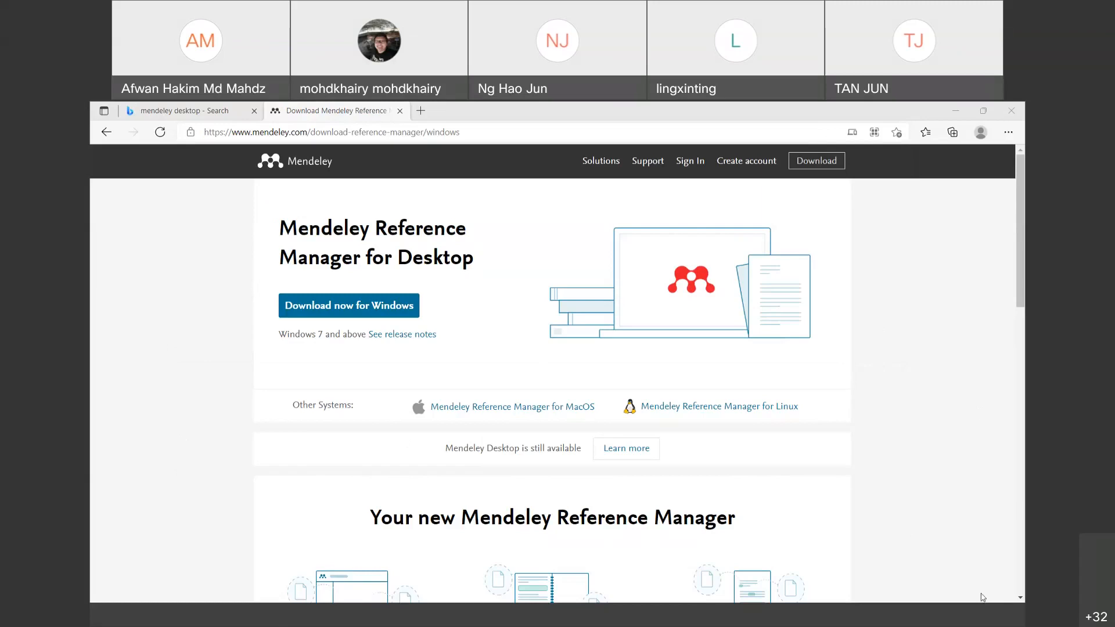
Step: Return to Mendeley's Windows download page in Edge and show the downloads list
{"action": "left_click", "coordinate": [283, 624]}
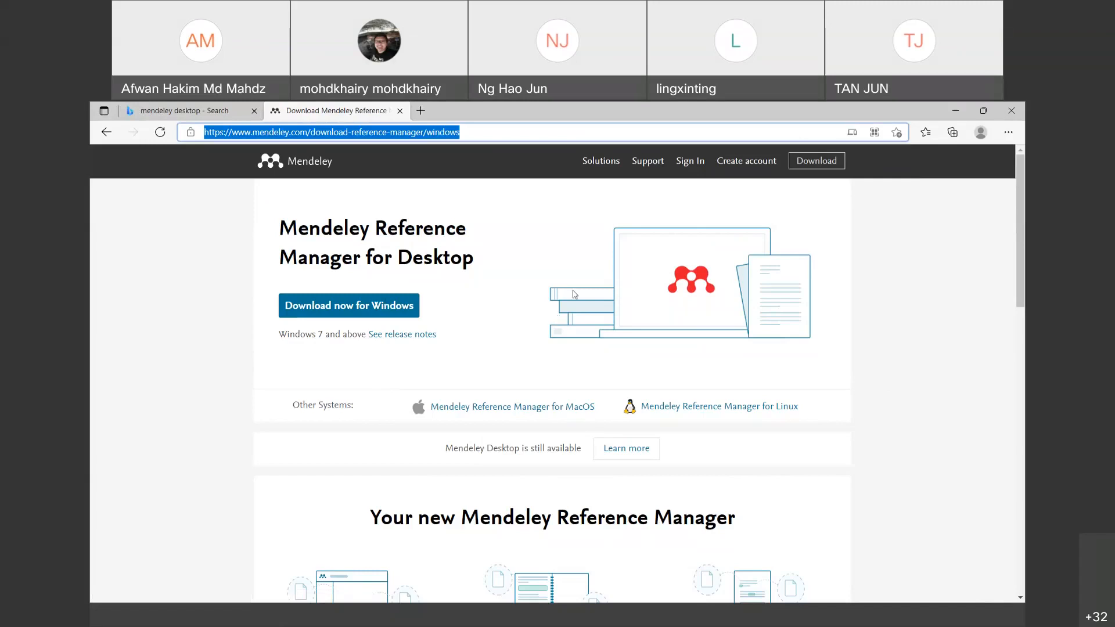
{"action": "scroll", "coordinate": [590, 355], "scroll_direction": "down", "scroll_amount": 4}
{"action": "scroll", "coordinate": [589, 356], "scroll_direction": "up", "scroll_amount": 4}
{"action": "left_click", "coordinate": [381, 314]}
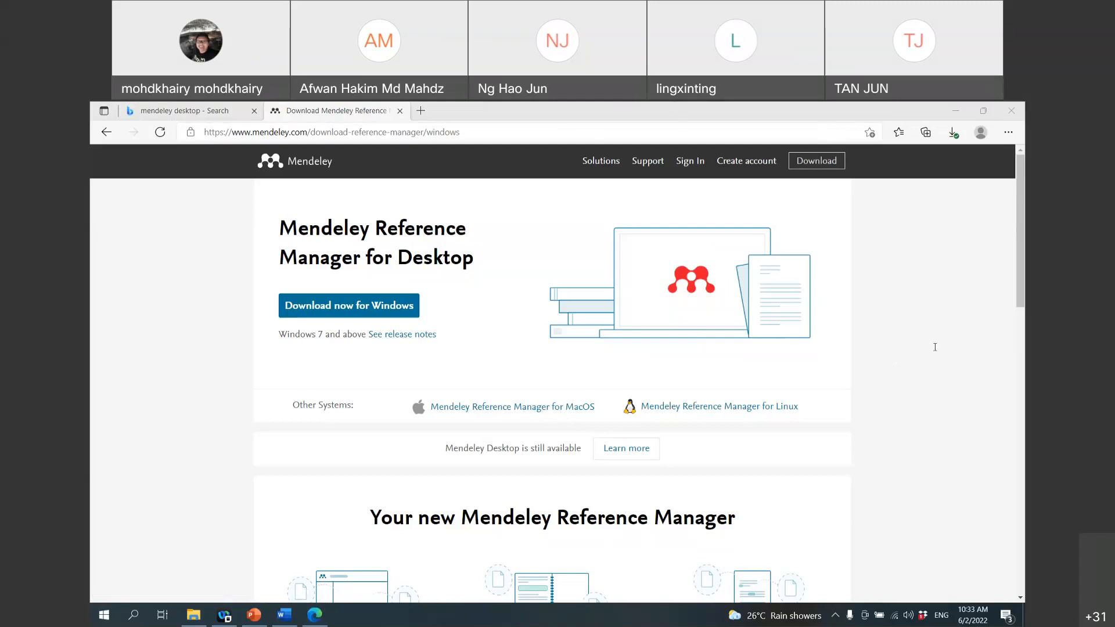
{"action": "left_click", "coordinate": [953, 132]}
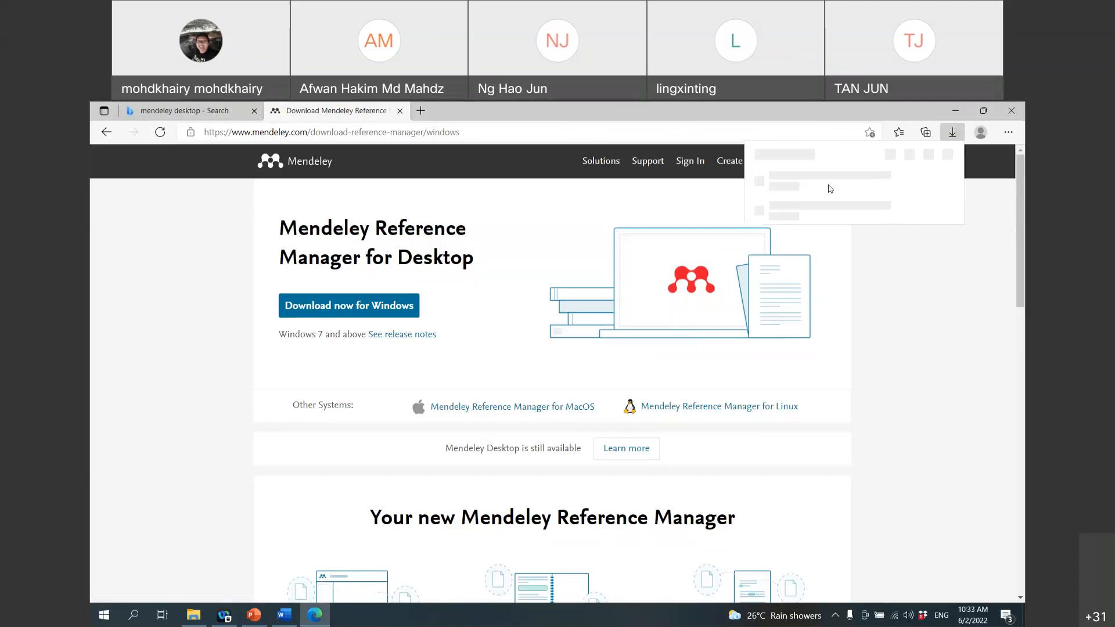
Step: Open the downloaded mendeley-reference-manager-2.65.0.exe installer from Edge's downloads list
{"action": "left_click", "coordinate": [770, 188]}
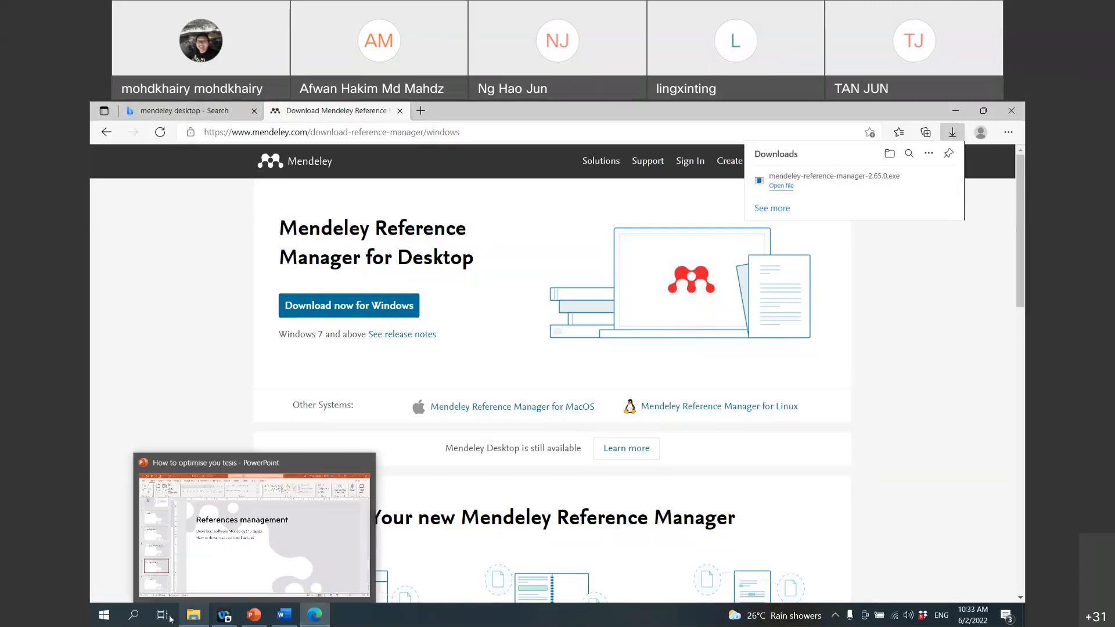
Step: Search Windows for 'mende' and launch Mendeley Desktop from the results
{"action": "left_click", "coordinate": [129, 616]}
{"action": "type", "text": "mende"}
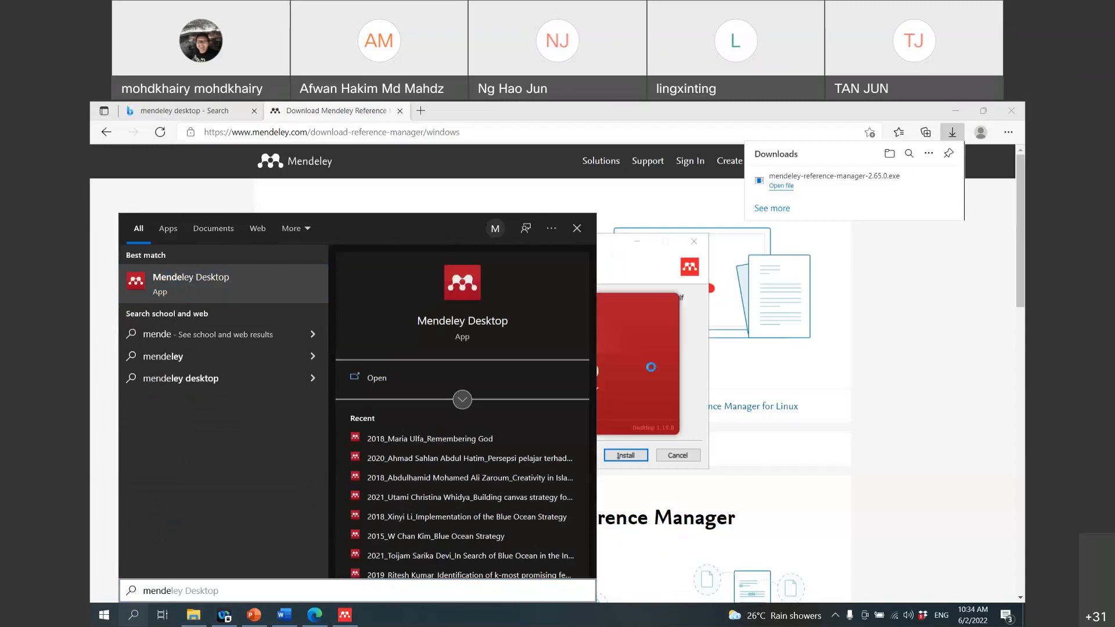
{"action": "left_click", "coordinate": [617, 248]}
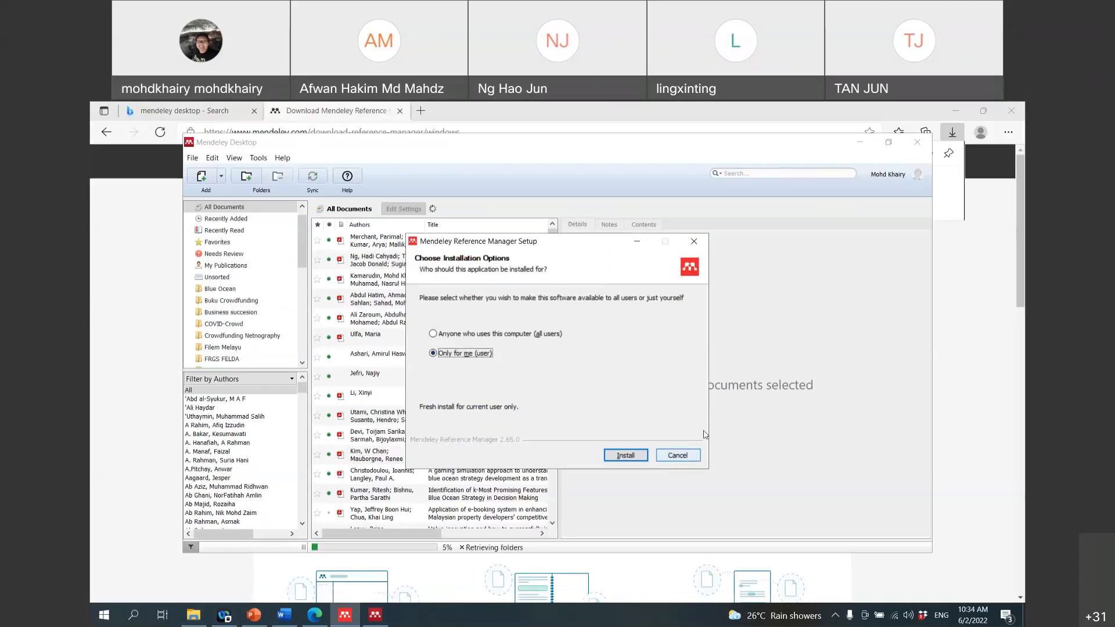
Step: Dismiss the setup dialog, maximize Mendeley Desktop, and bring up the Webex panel, moved down
{"action": "left_click", "coordinate": [677, 456]}
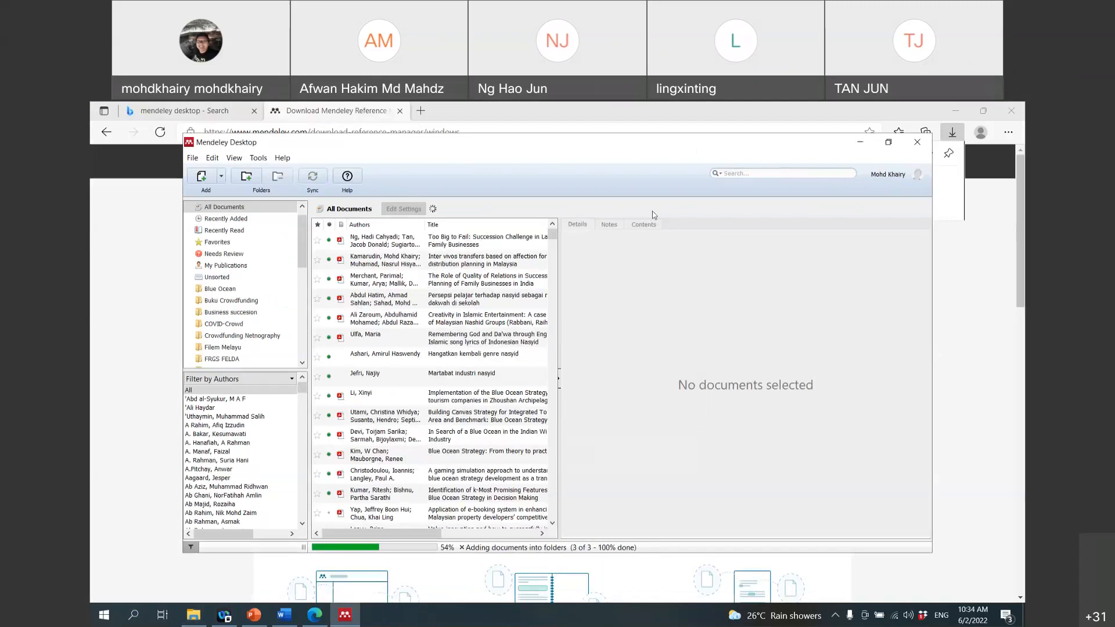
{"action": "left_click", "coordinate": [888, 142]}
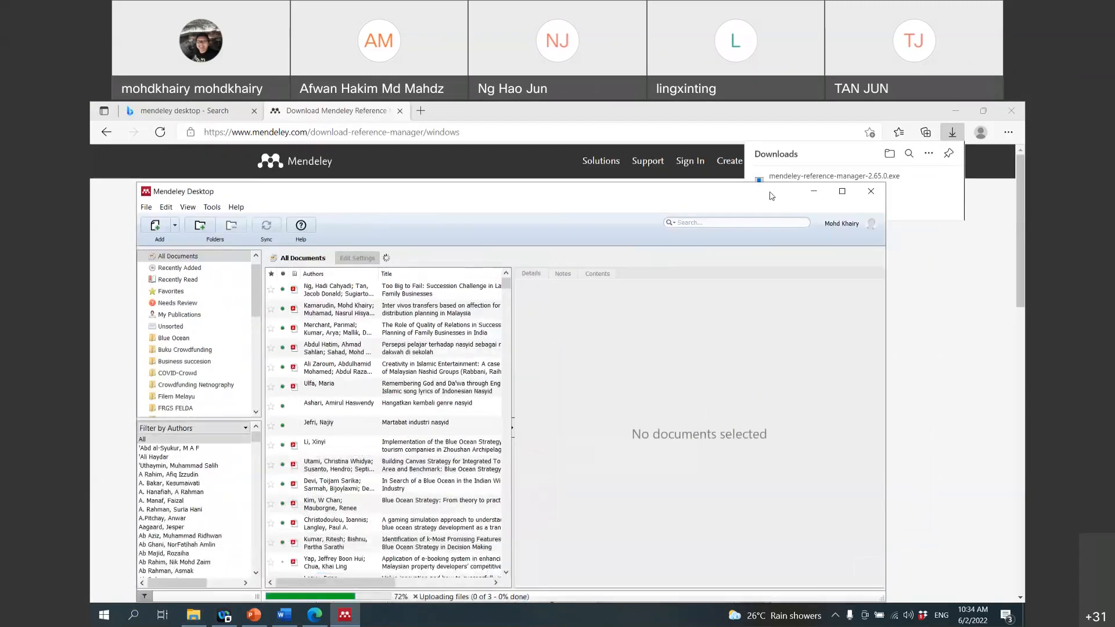
{"action": "left_click", "coordinate": [841, 193]}
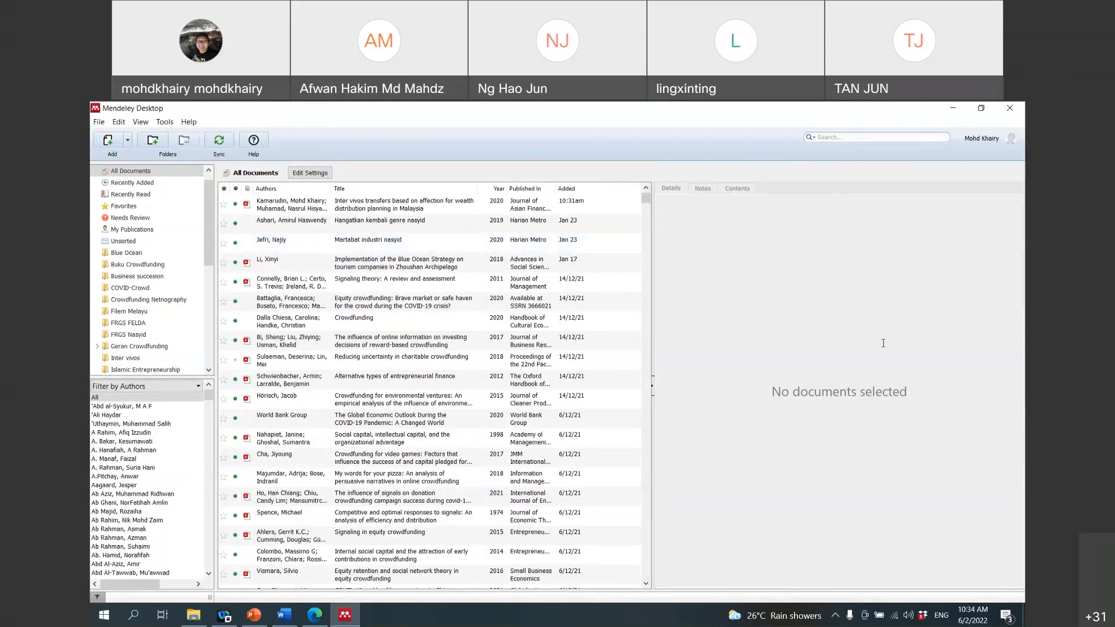
{"action": "left_click", "coordinate": [239, 620]}
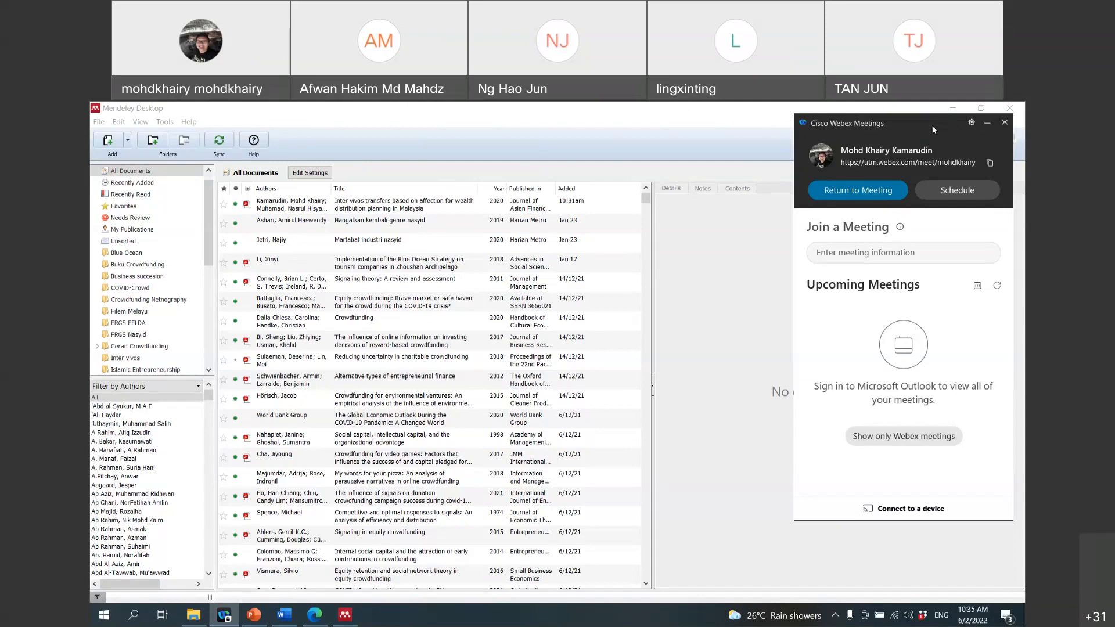
{"action": "left_click_drag", "start_coordinate": [932, 124], "coordinate": [938, 228]}
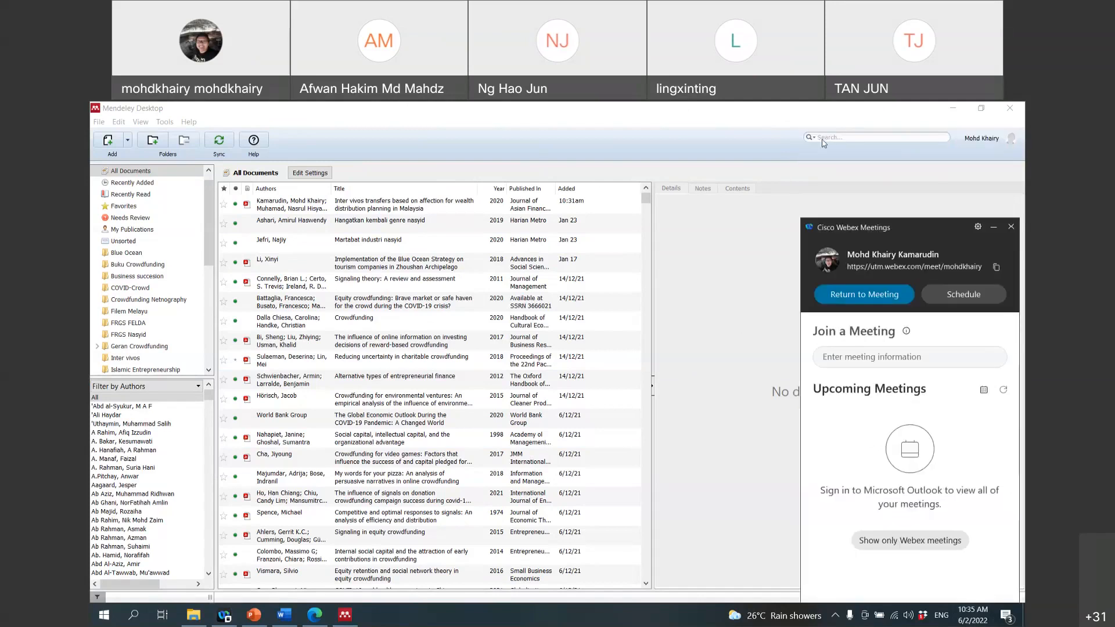
Step: Minimize the Cisco Webex Meetings panel to uncover the Mendeley Desktop library
{"action": "left_click", "coordinate": [993, 227]}
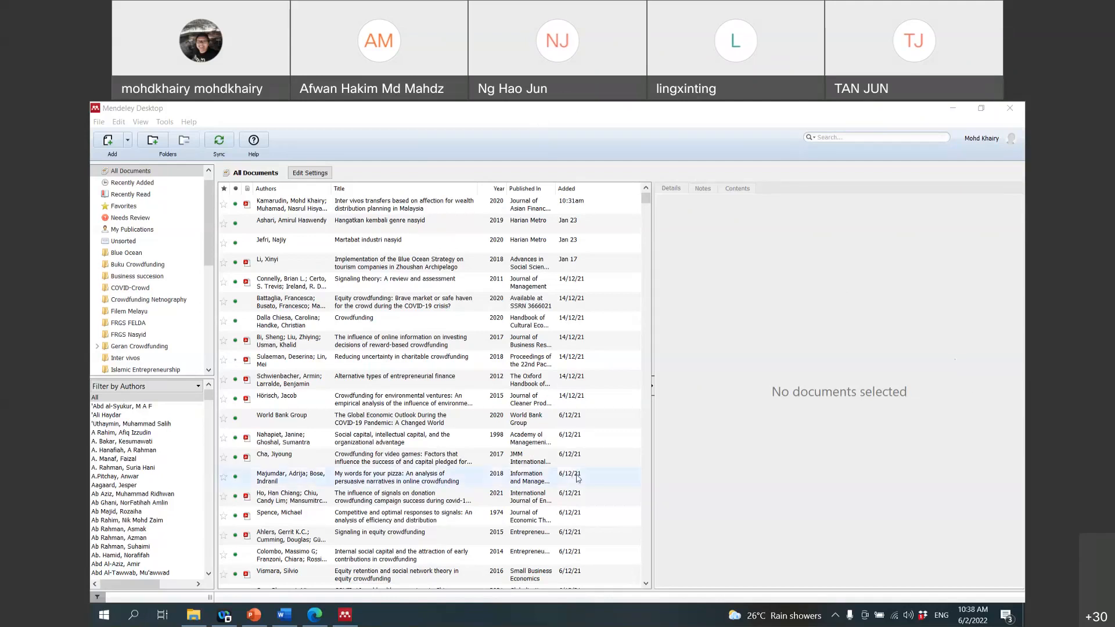
Step: Copy the page title 'Mendeley Reference Manager for Desktop' in Edge, then return to Mendeley Desktop
{"action": "left_click", "coordinate": [309, 620]}
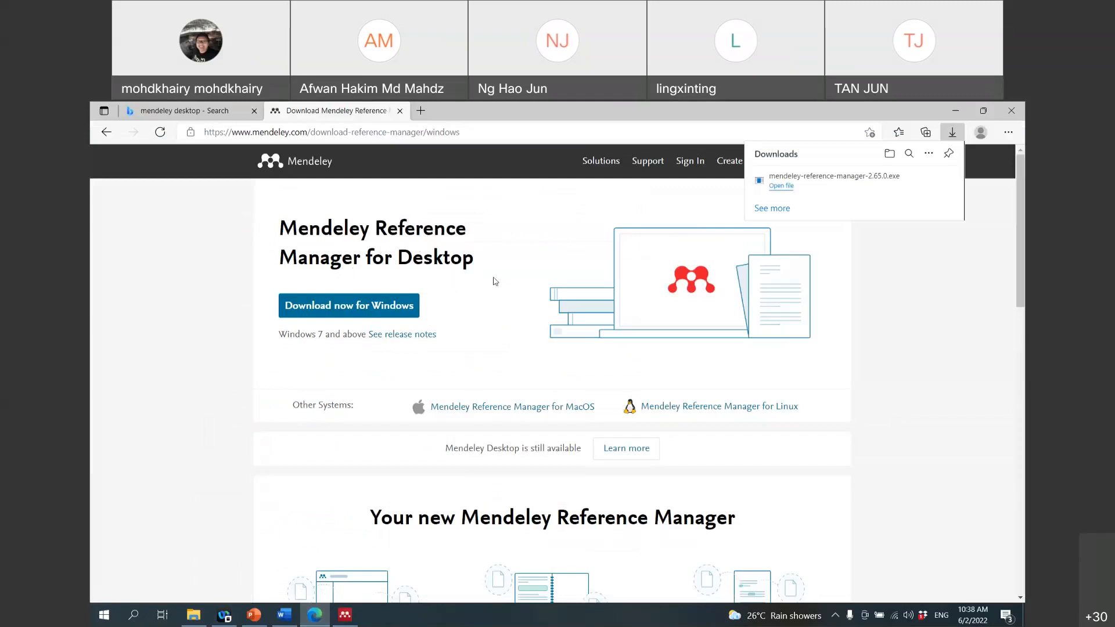
{"action": "scroll", "coordinate": [530, 269], "scroll_direction": "down", "scroll_amount": 2}
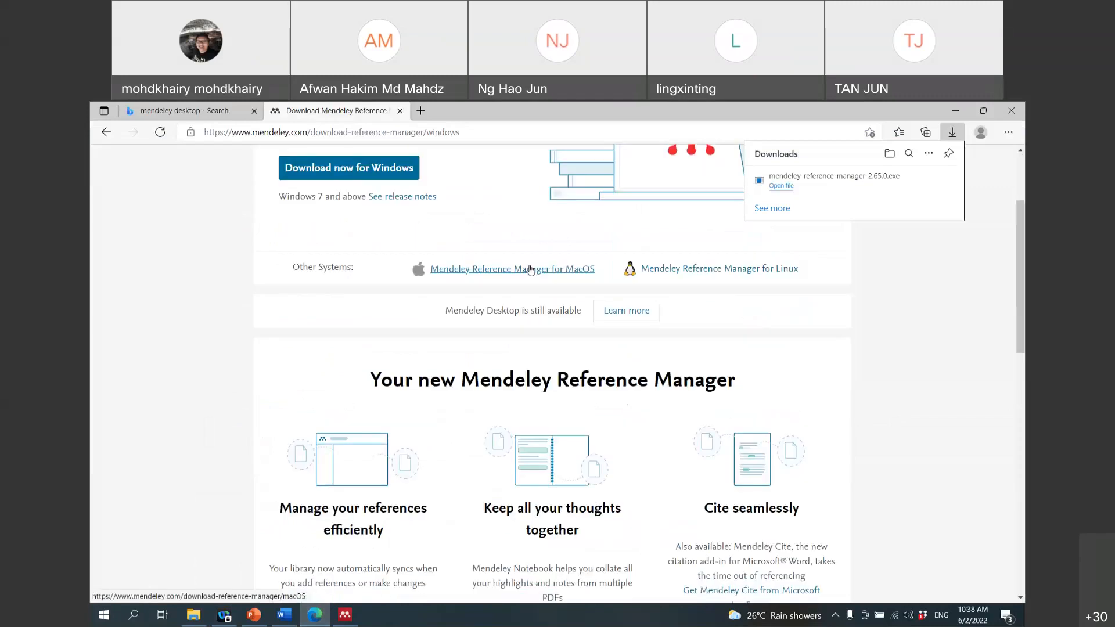
{"action": "scroll", "coordinate": [530, 269], "scroll_direction": "up", "scroll_amount": 2}
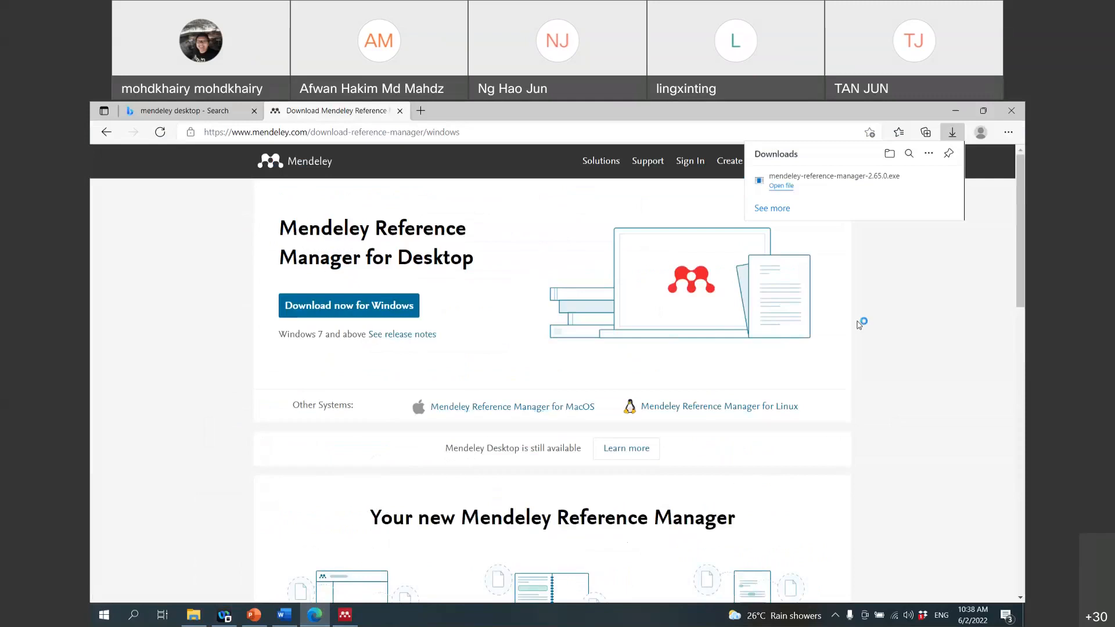
{"action": "scroll", "coordinate": [759, 347], "scroll_direction": "down", "scroll_amount": 1}
{"action": "scroll", "coordinate": [759, 347], "scroll_direction": "up", "scroll_amount": 1}
{"action": "scroll", "coordinate": [578, 308], "scroll_direction": "down", "scroll_amount": 2}
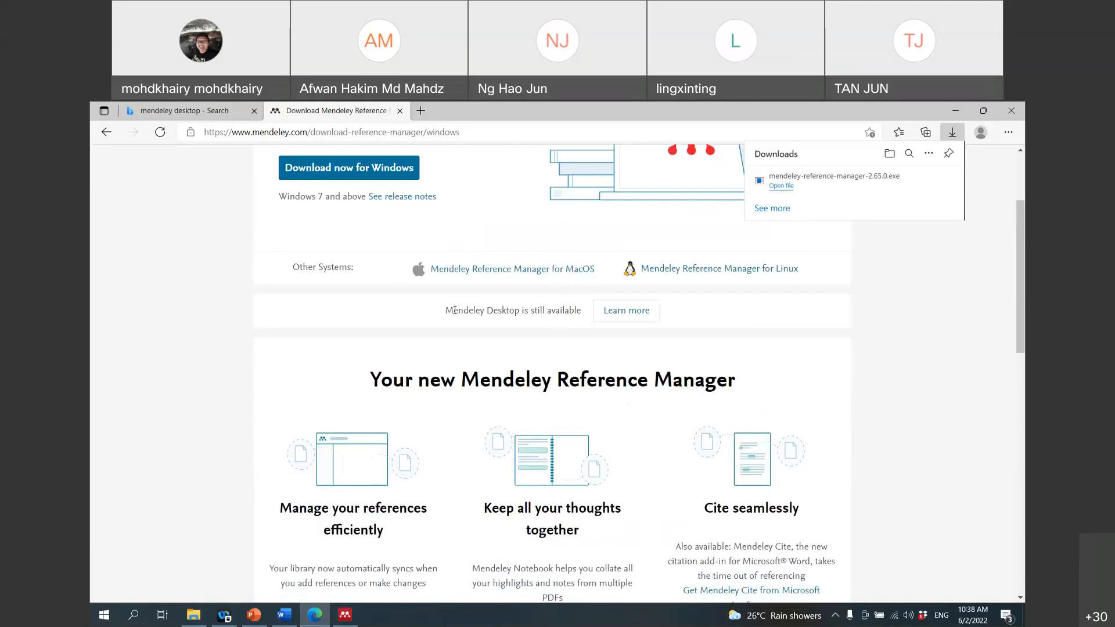
{"action": "scroll", "coordinate": [455, 311], "scroll_direction": "up", "scroll_amount": 2}
{"action": "left_click_drag", "start_coordinate": [282, 227], "coordinate": [481, 266]}
{"action": "right_click", "coordinate": [481, 266]}
{"action": "left_click", "coordinate": [488, 273]}
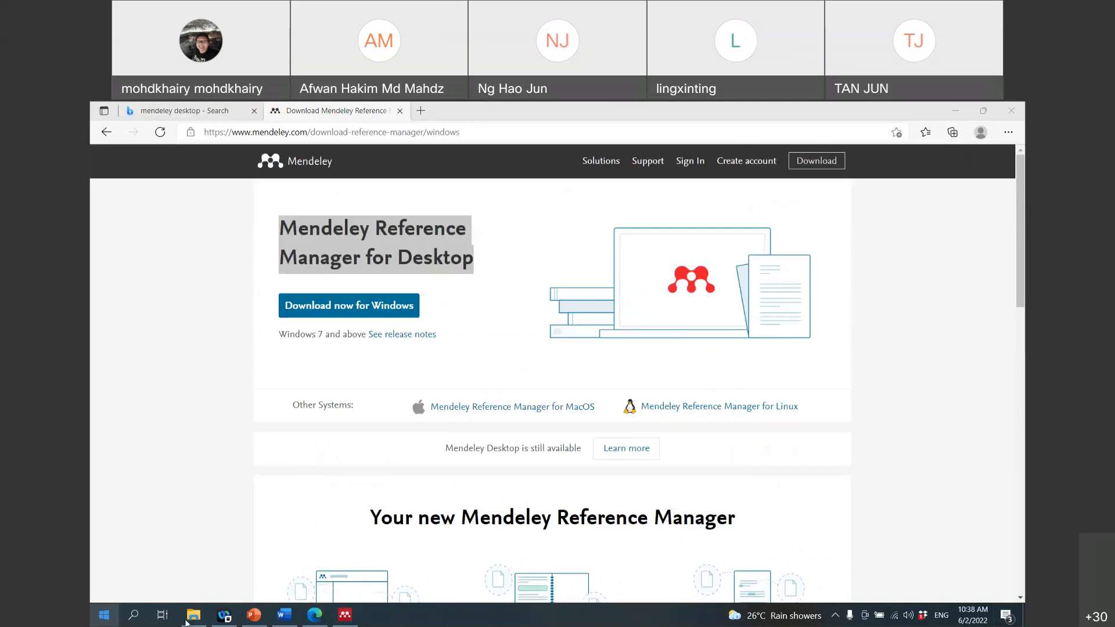
{"action": "left_click", "coordinate": [345, 617]}
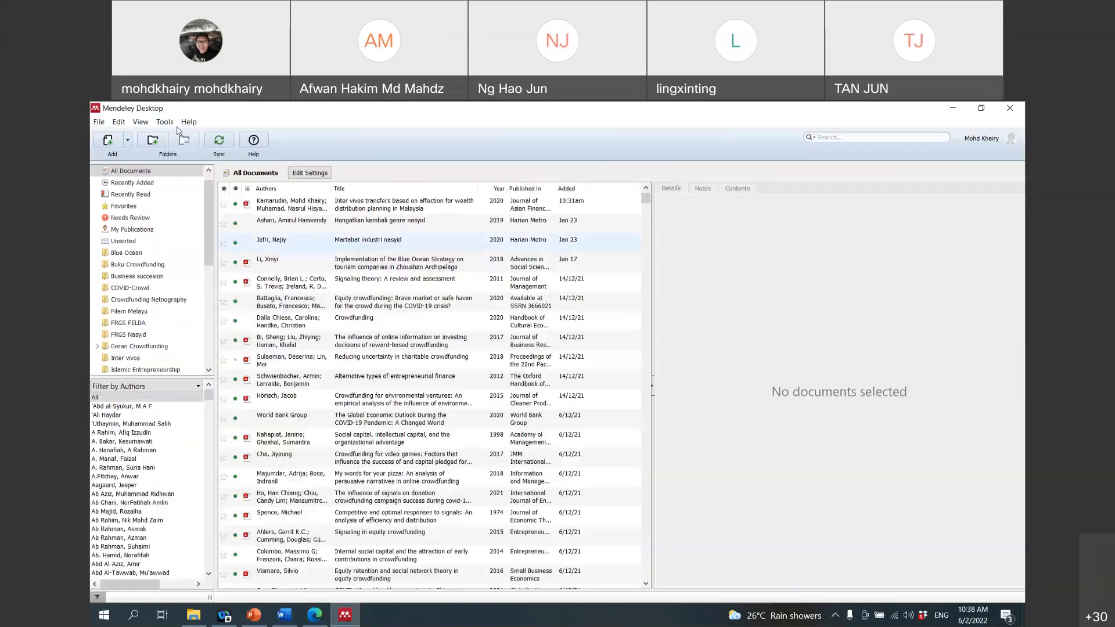
{"action": "left_click", "coordinate": [99, 122]}
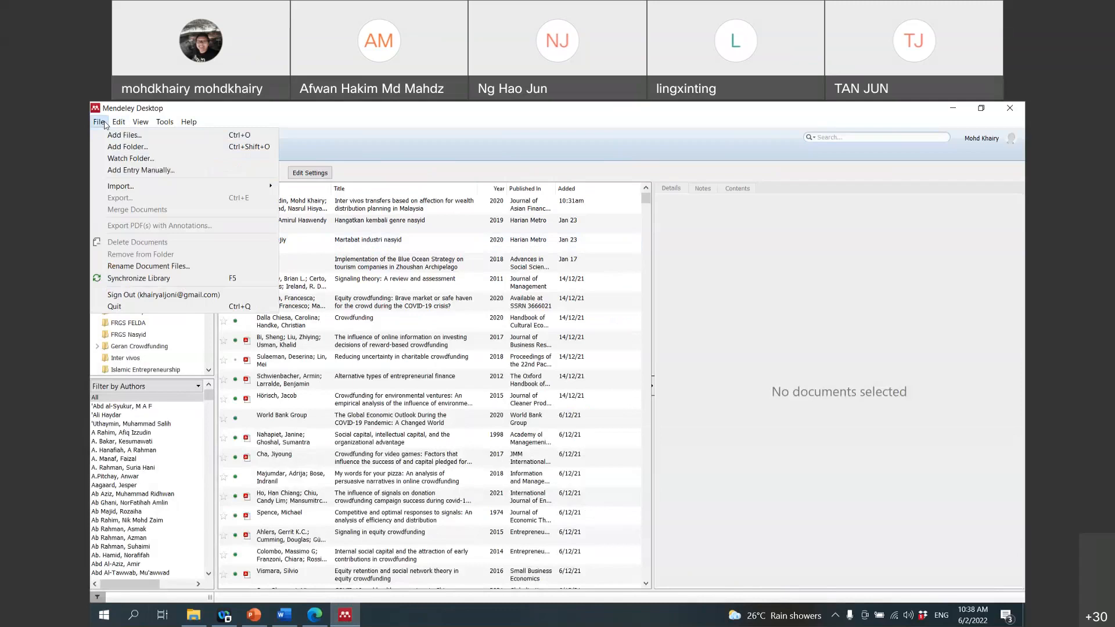
{"action": "mouse_move", "coordinate": [138, 122]}
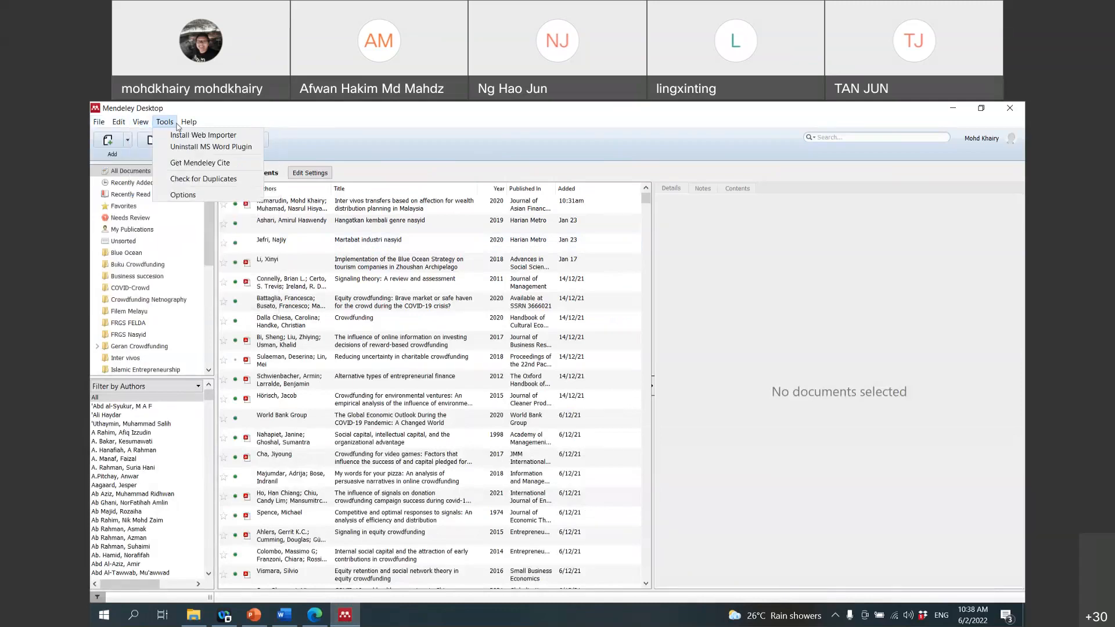
{"action": "mouse_move", "coordinate": [189, 122]}
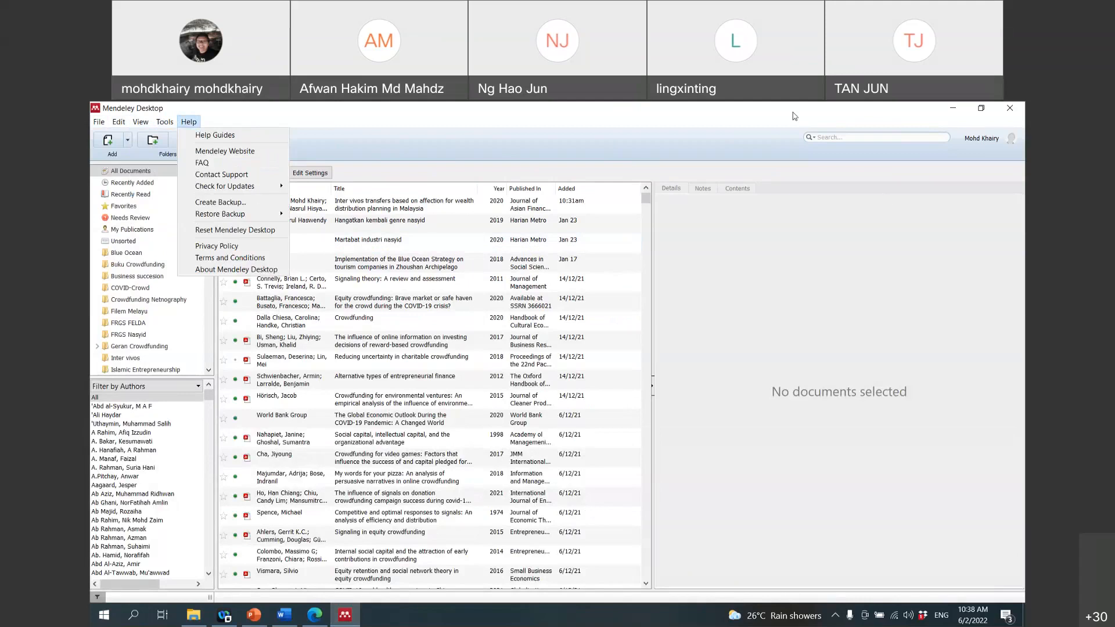
{"action": "left_click", "coordinate": [824, 118]}
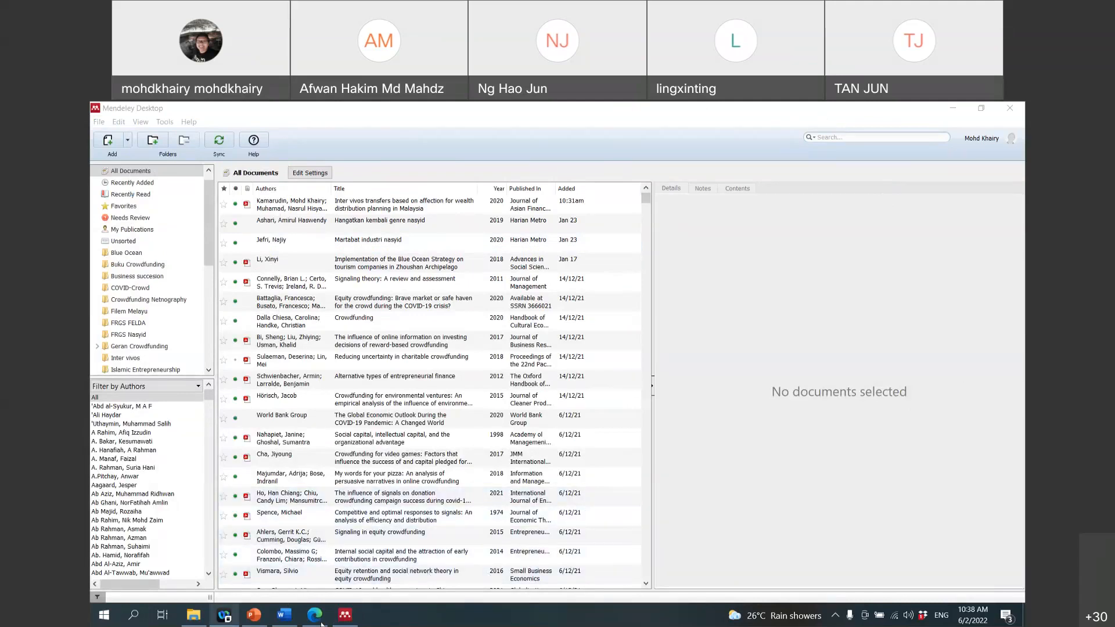
{"action": "mouse_move", "coordinate": [253, 614]}
{"action": "left_click", "coordinate": [290, 564]}
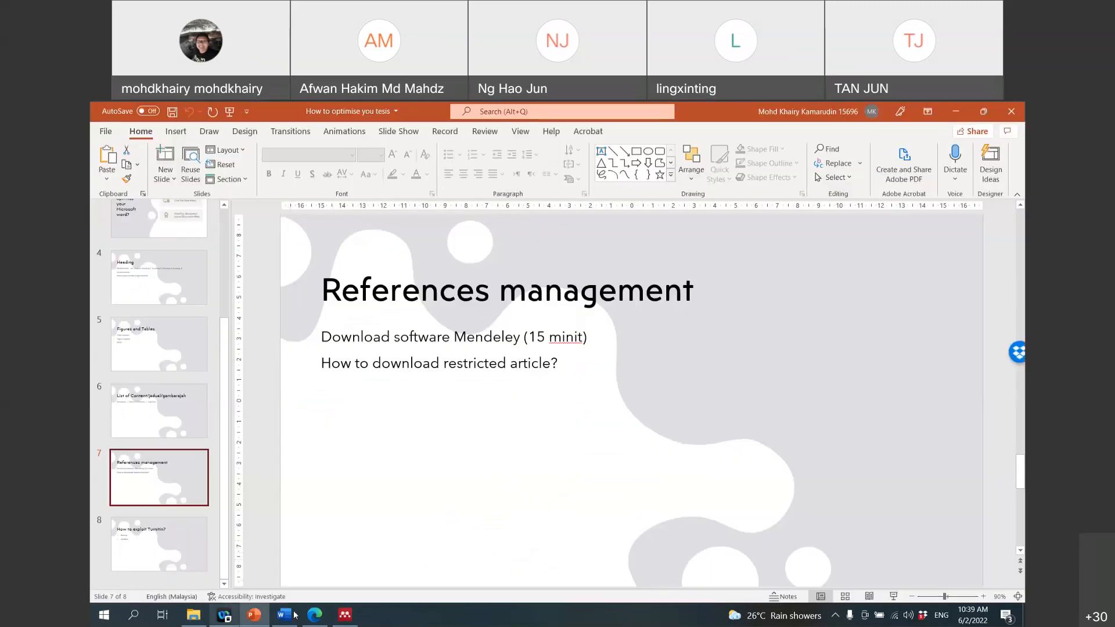
Step: Flip to Mendeley Desktop and back to the thesis presentation, then show the hidden tray icons
{"action": "left_click", "coordinate": [341, 621]}
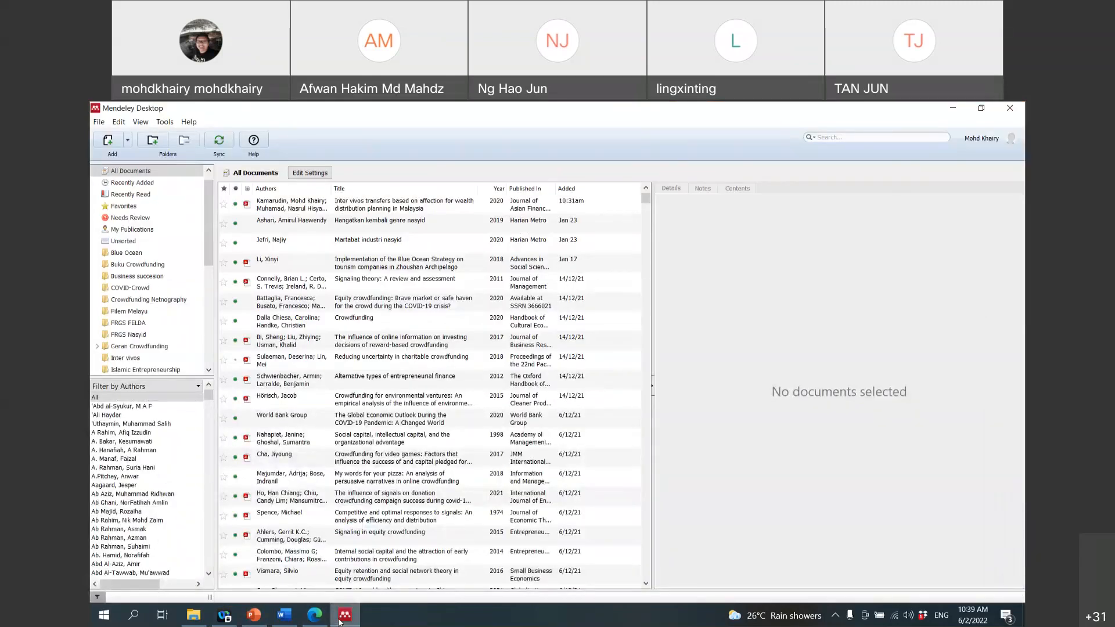
{"action": "left_click", "coordinate": [341, 620]}
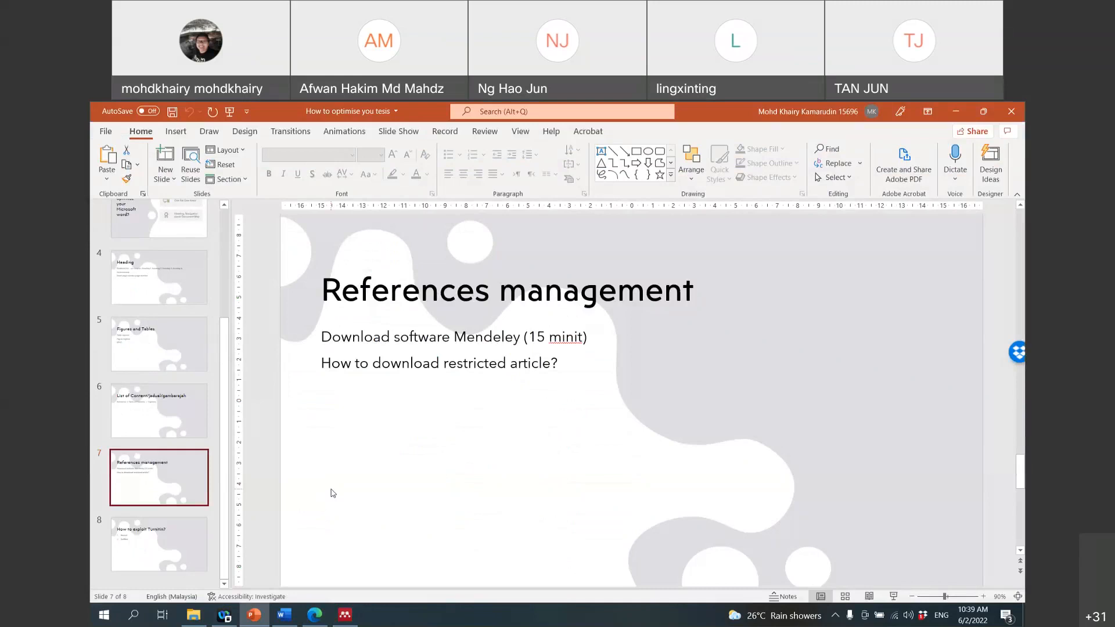
{"action": "mouse_move", "coordinate": [347, 610]}
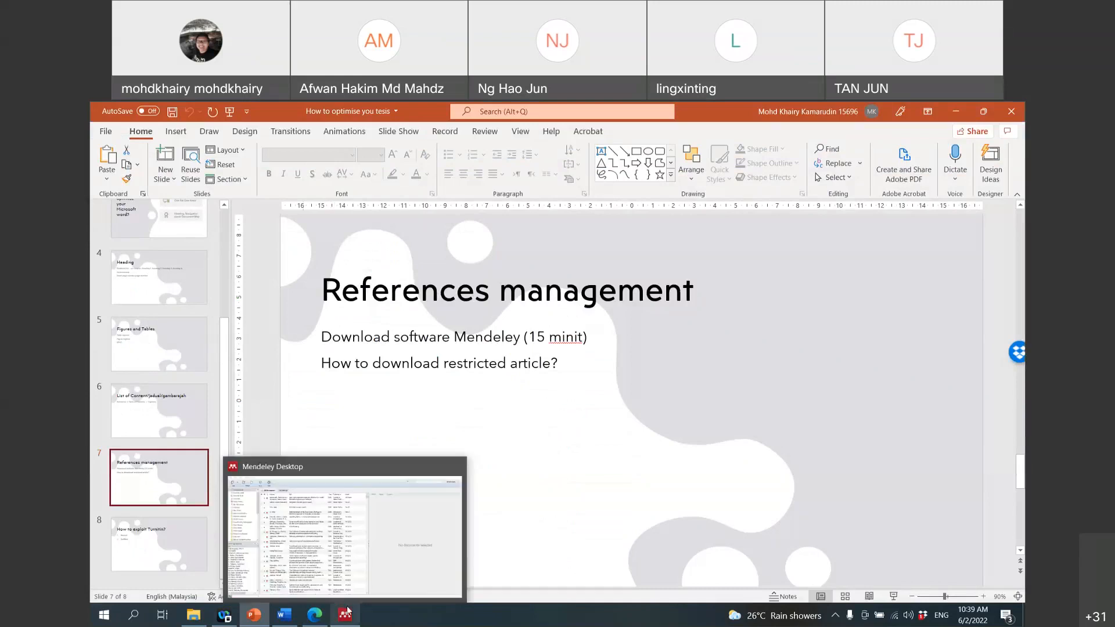
{"action": "left_click", "coordinate": [835, 616]}
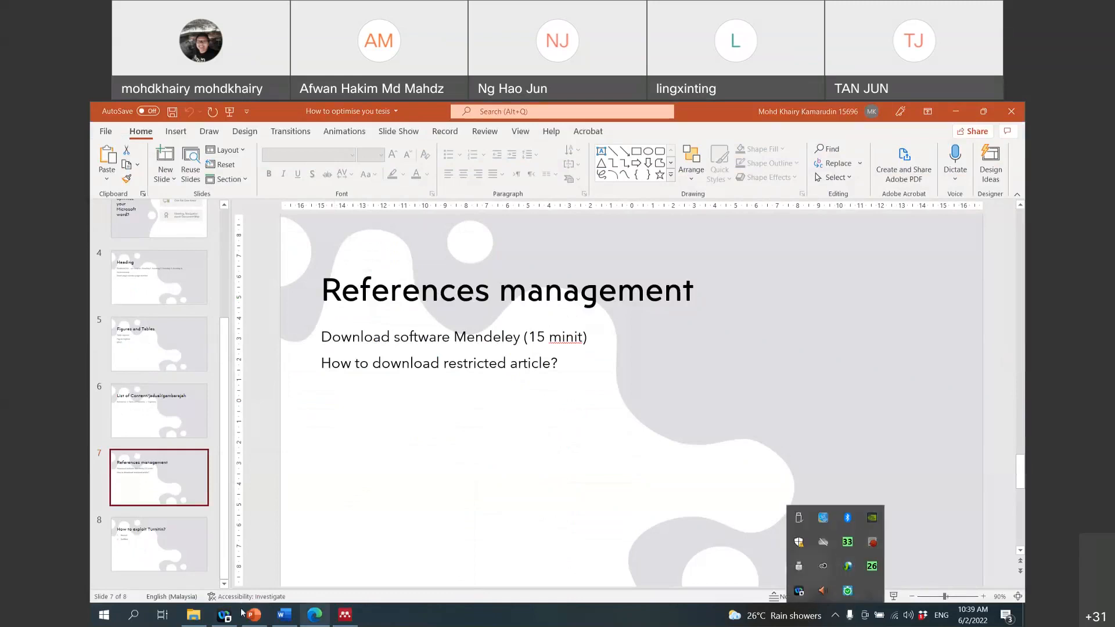
Step: Run the Mendeley Reference Manager 2.65.0 installer and install it only for the current user
{"action": "left_click", "coordinate": [314, 615]}
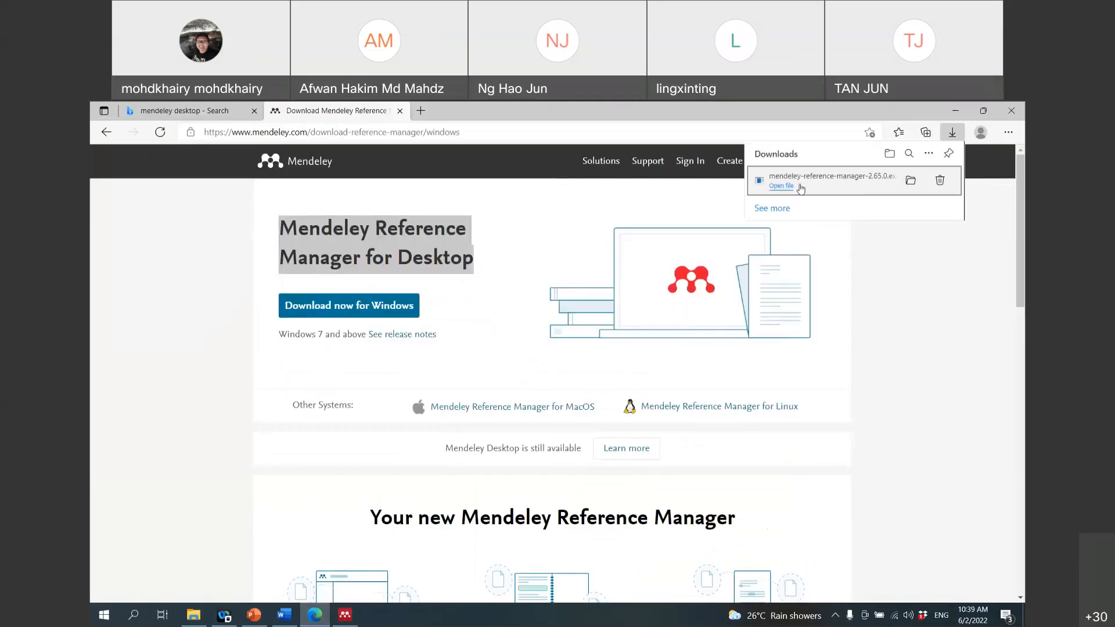
{"action": "left_click", "coordinate": [780, 186]}
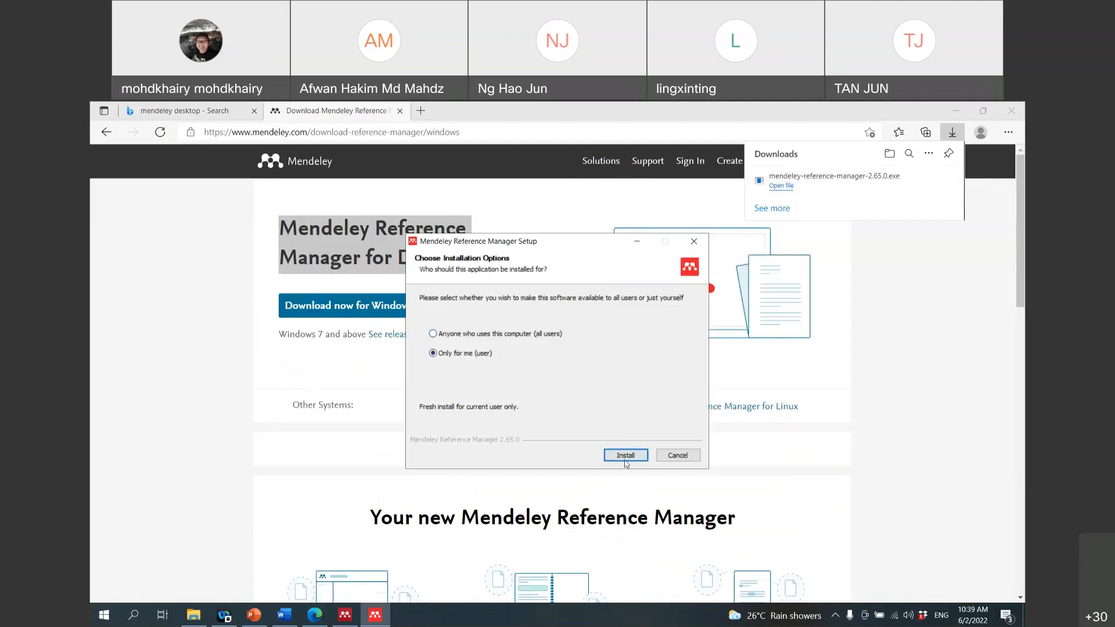
{"action": "left_click", "coordinate": [532, 335]}
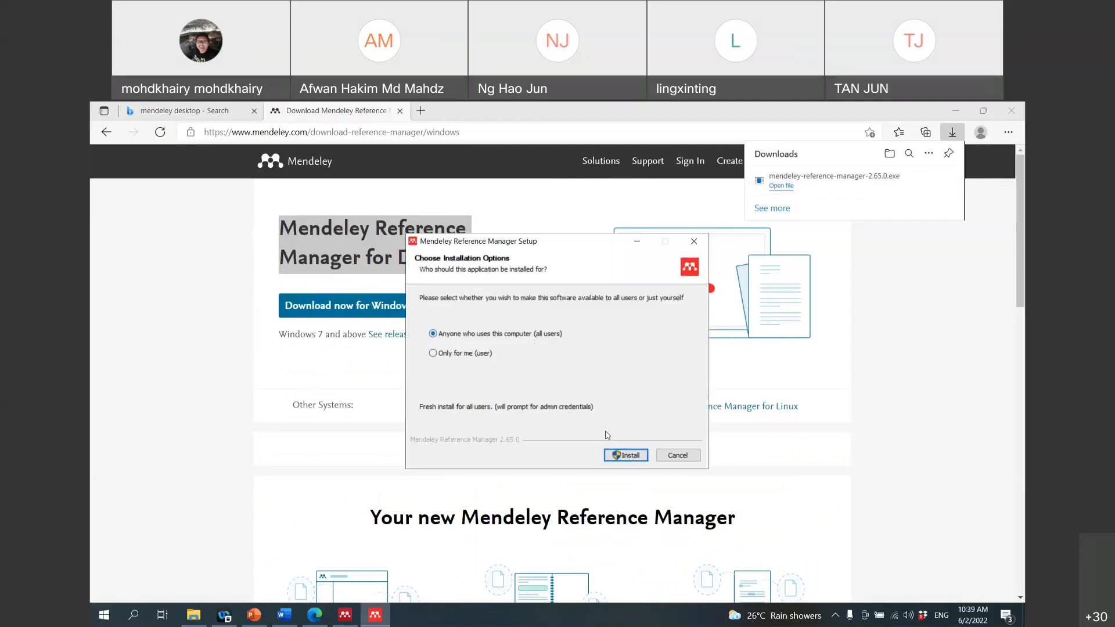
{"action": "left_click", "coordinate": [487, 356]}
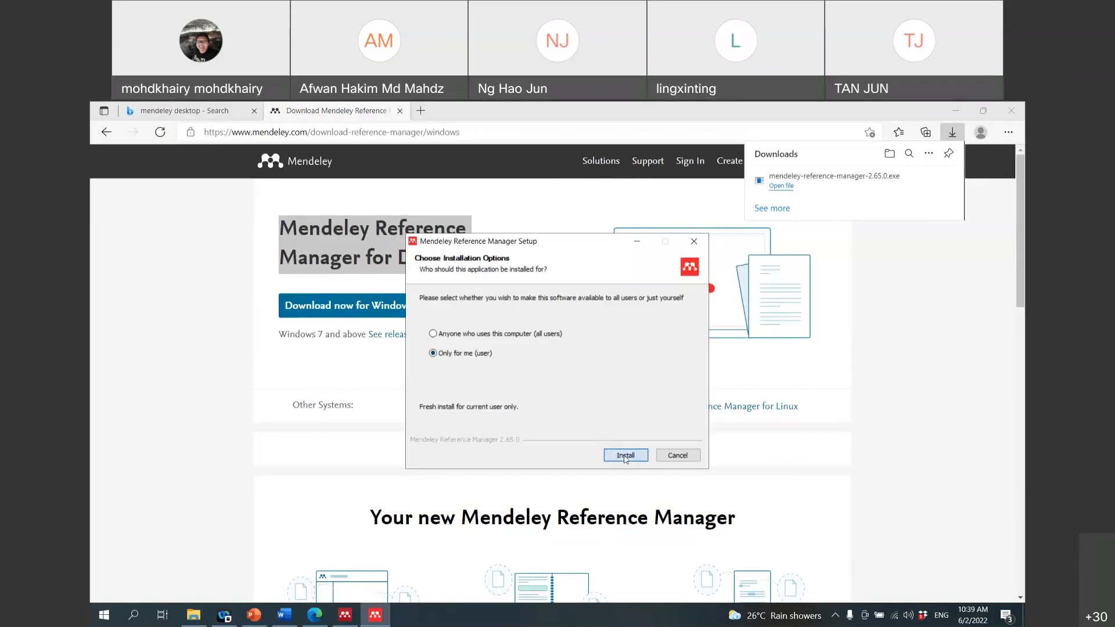
{"action": "left_click", "coordinate": [625, 456]}
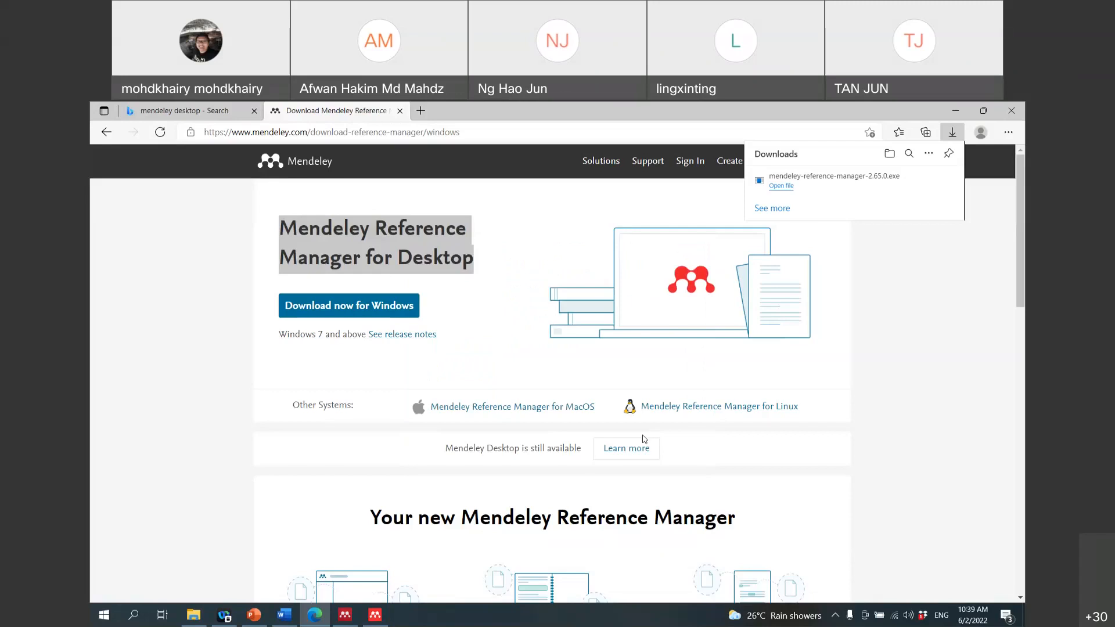
{"action": "left_click", "coordinate": [375, 615]}
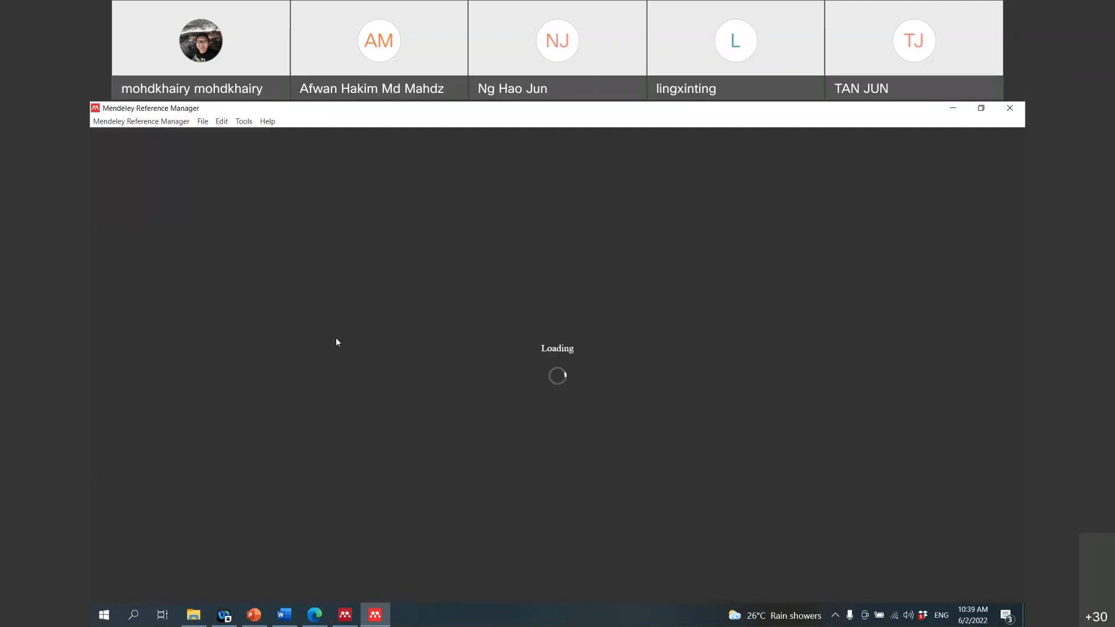
Step: Look through the new Mendeley Reference Manager's File and Tools menus, then close them
{"action": "left_click", "coordinate": [205, 123]}
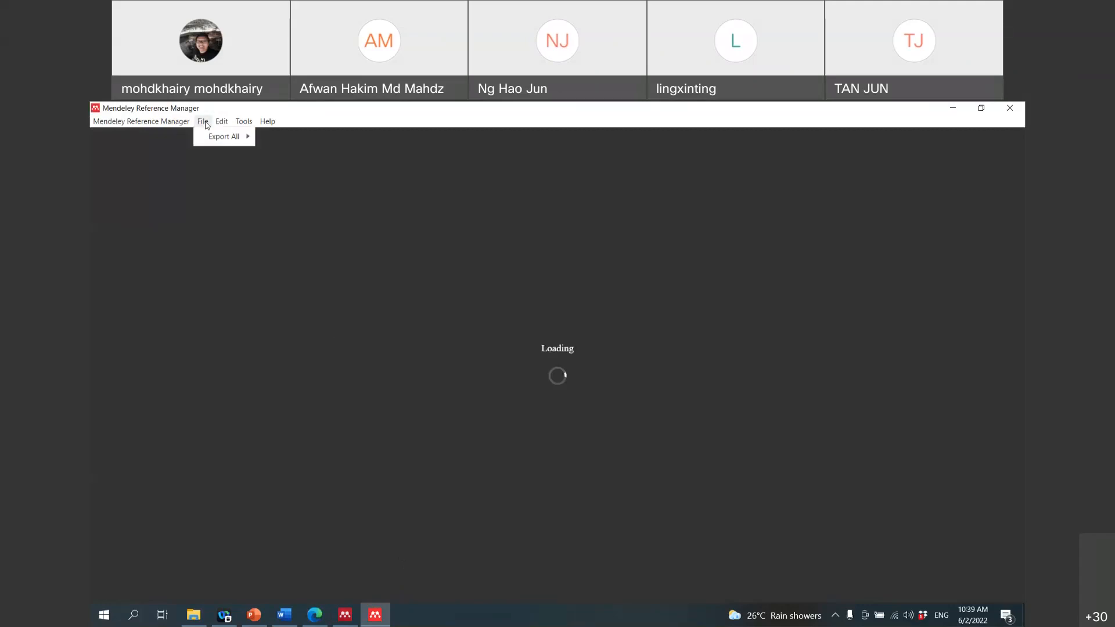
{"action": "mouse_move", "coordinate": [245, 125]}
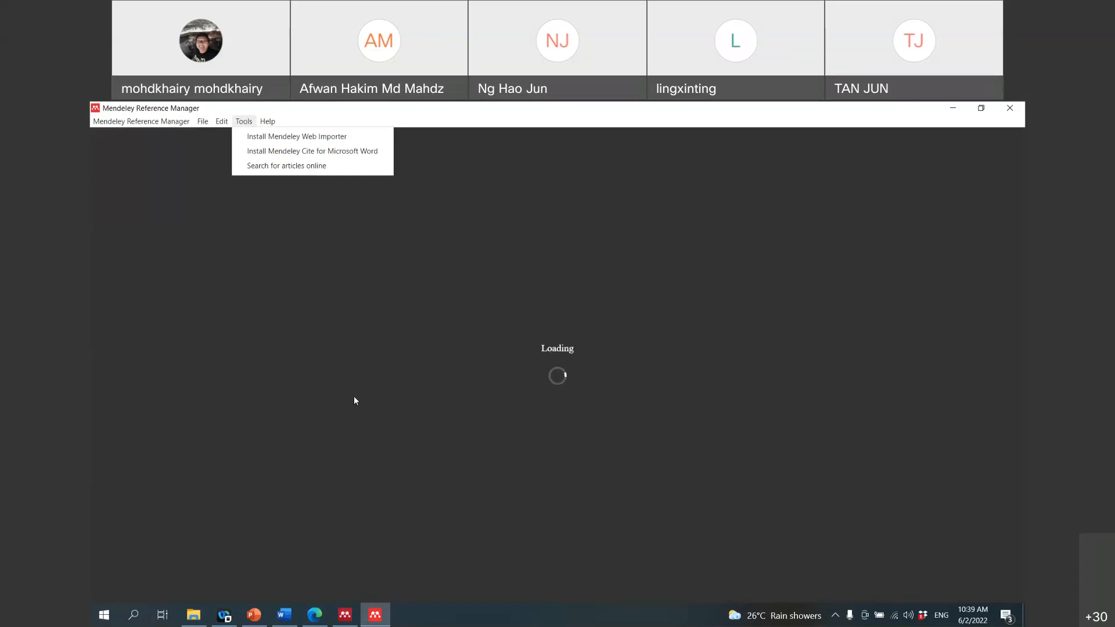
{"action": "mouse_move", "coordinate": [375, 615]}
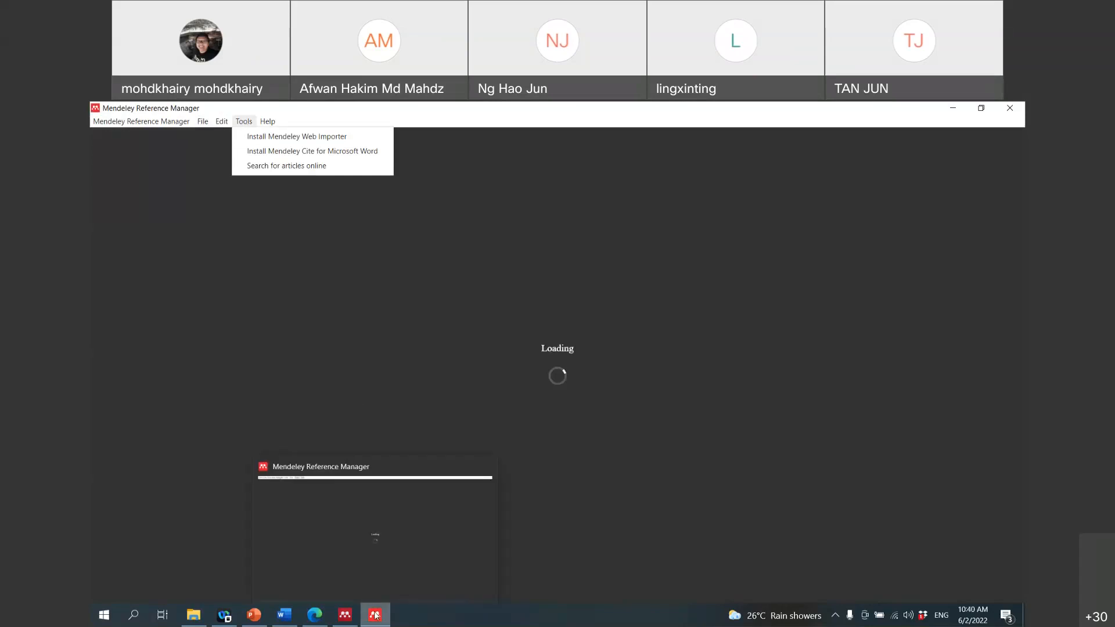
{"action": "left_click", "coordinate": [376, 616]}
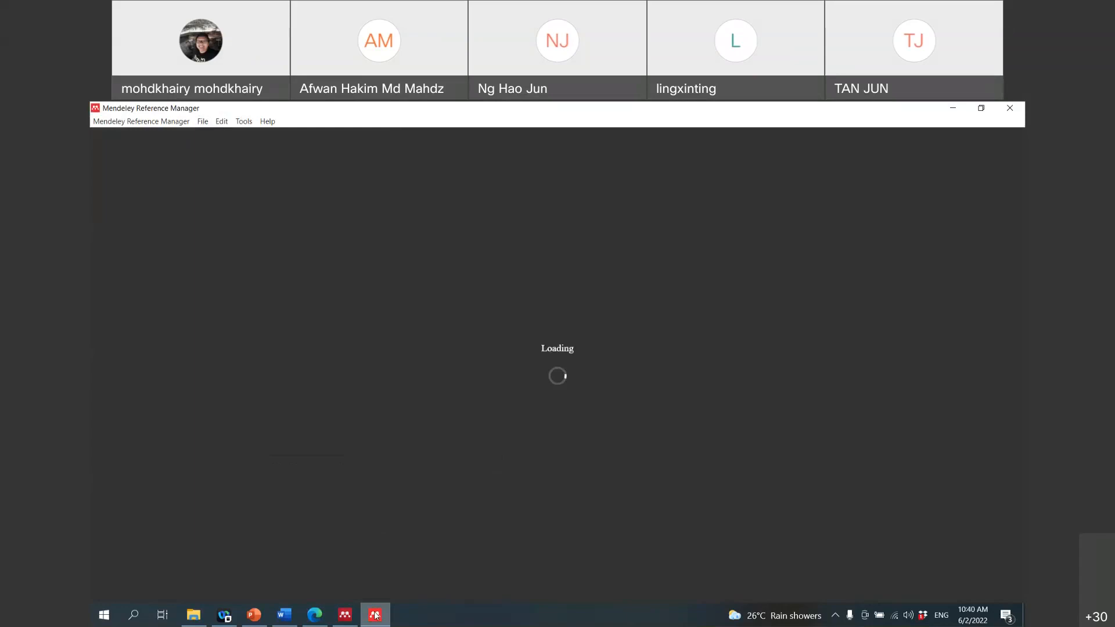
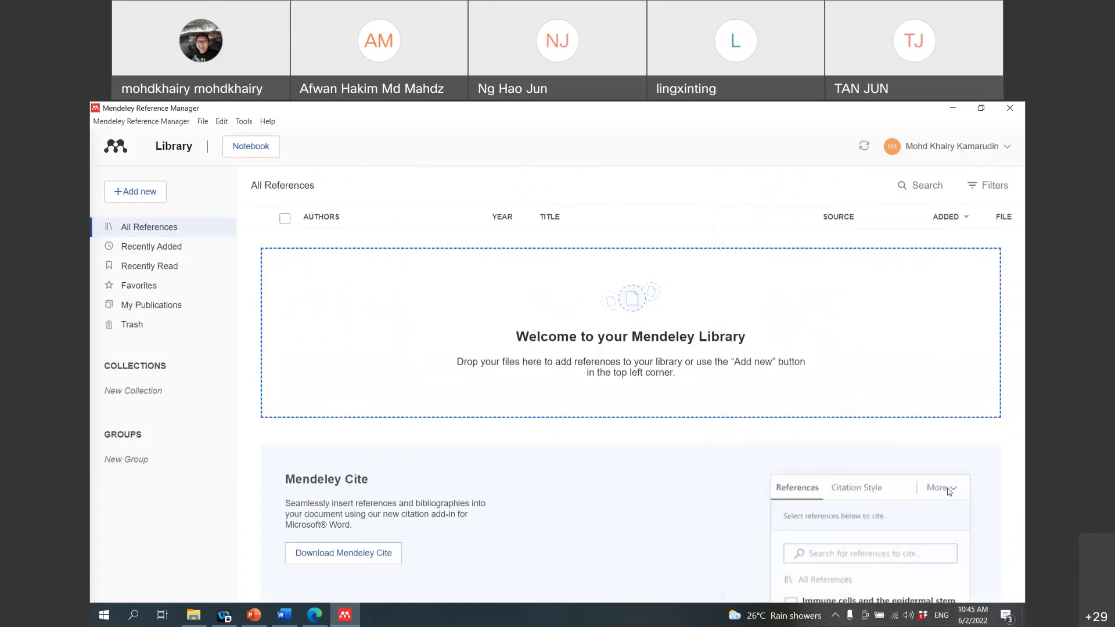
Step: Check the empty Recently Added, Favorites and My Publications views, then return to All References
{"action": "left_click", "coordinate": [211, 123]}
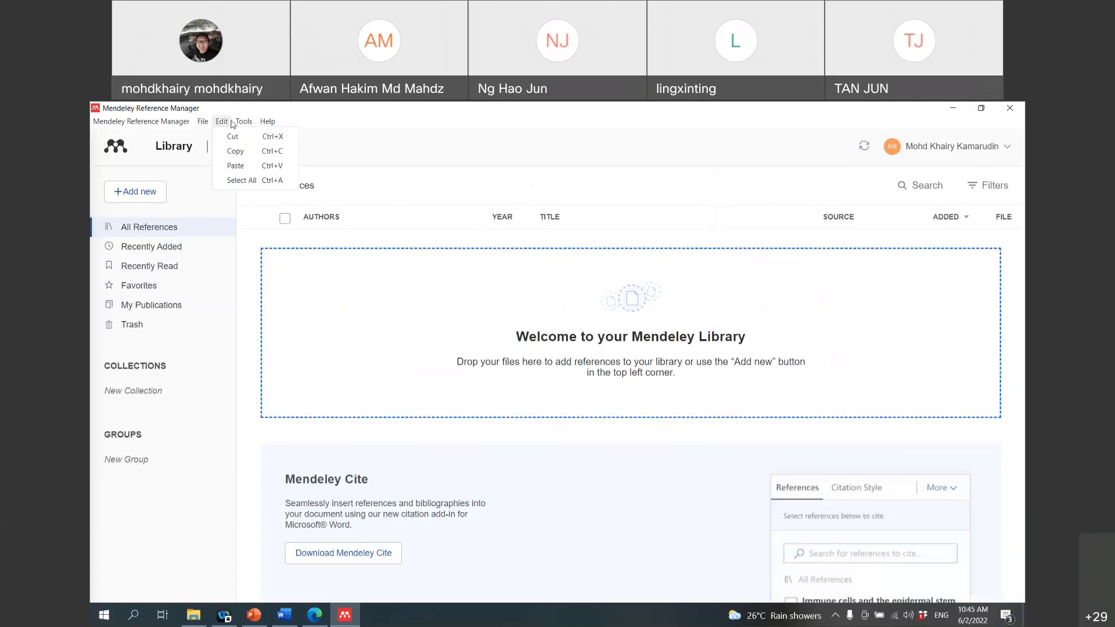
{"action": "left_click", "coordinate": [154, 248]}
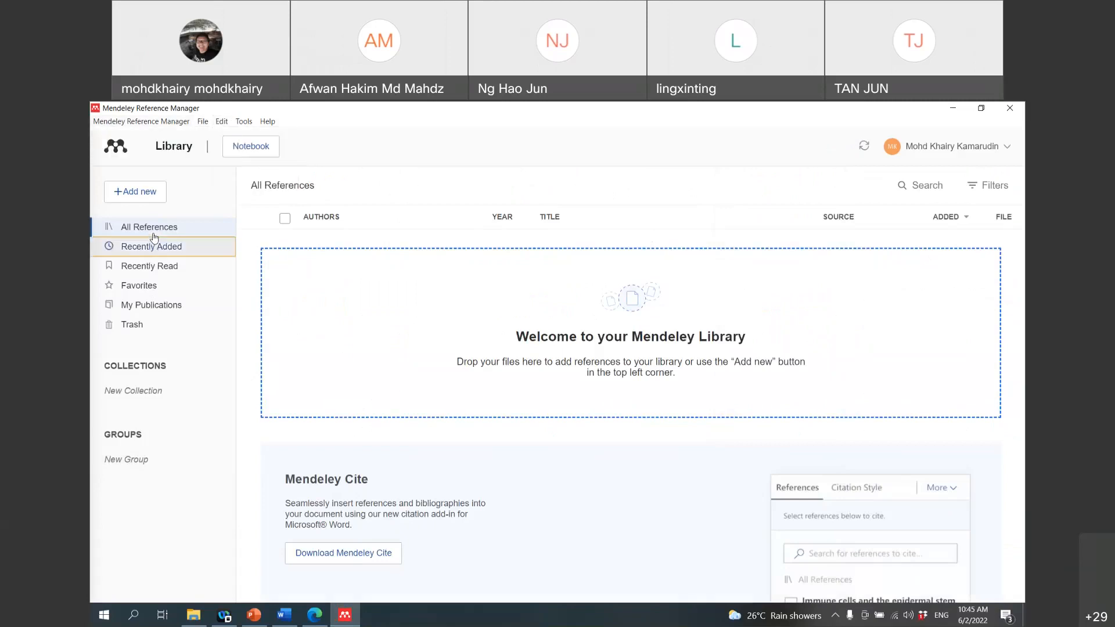
{"action": "left_click", "coordinate": [154, 231]}
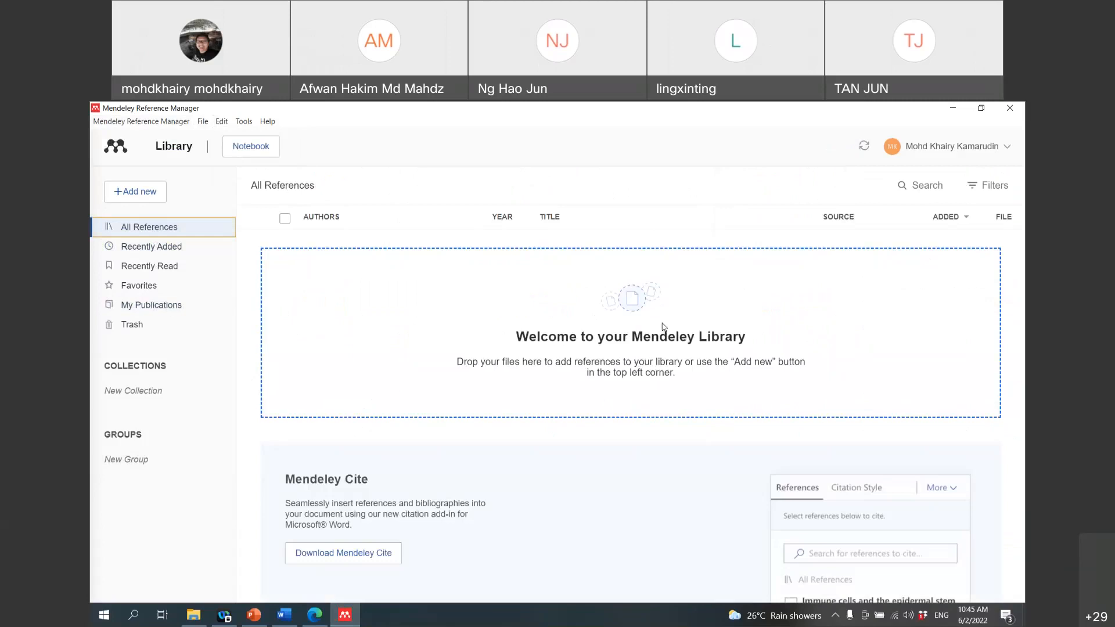
{"action": "left_click", "coordinate": [135, 306]}
{"action": "left_click", "coordinate": [137, 290]}
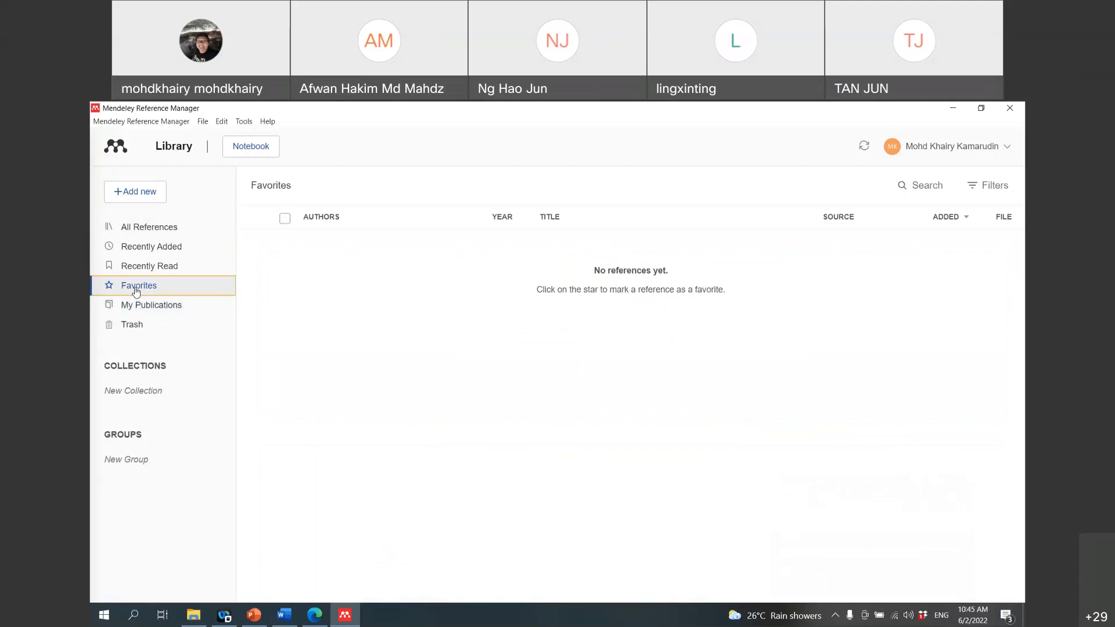
{"action": "left_click", "coordinate": [137, 307]}
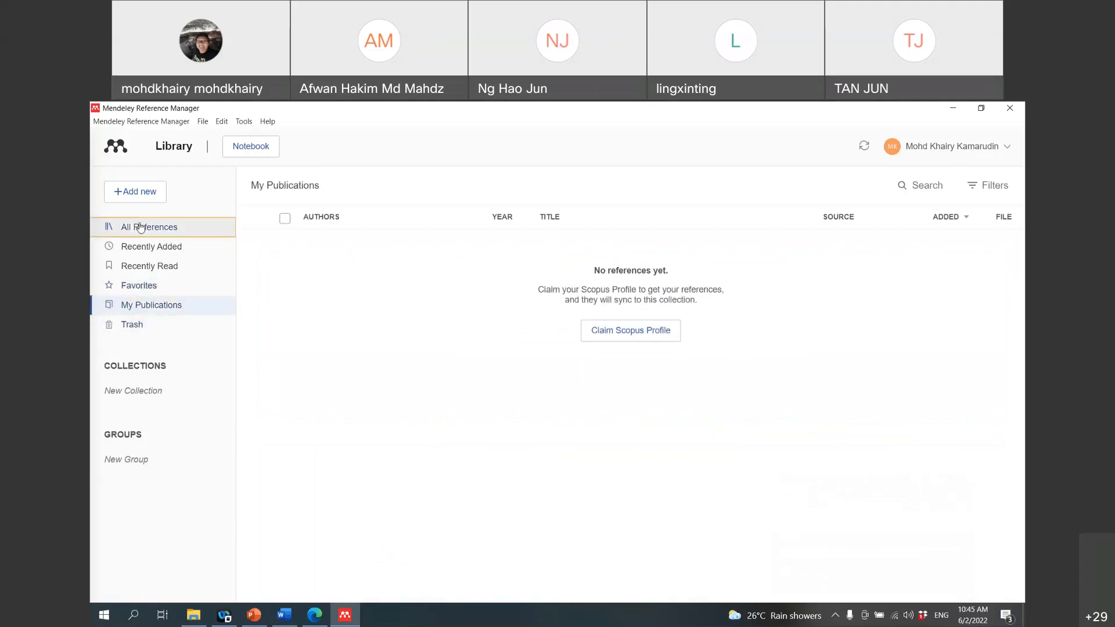
{"action": "left_click", "coordinate": [140, 226]}
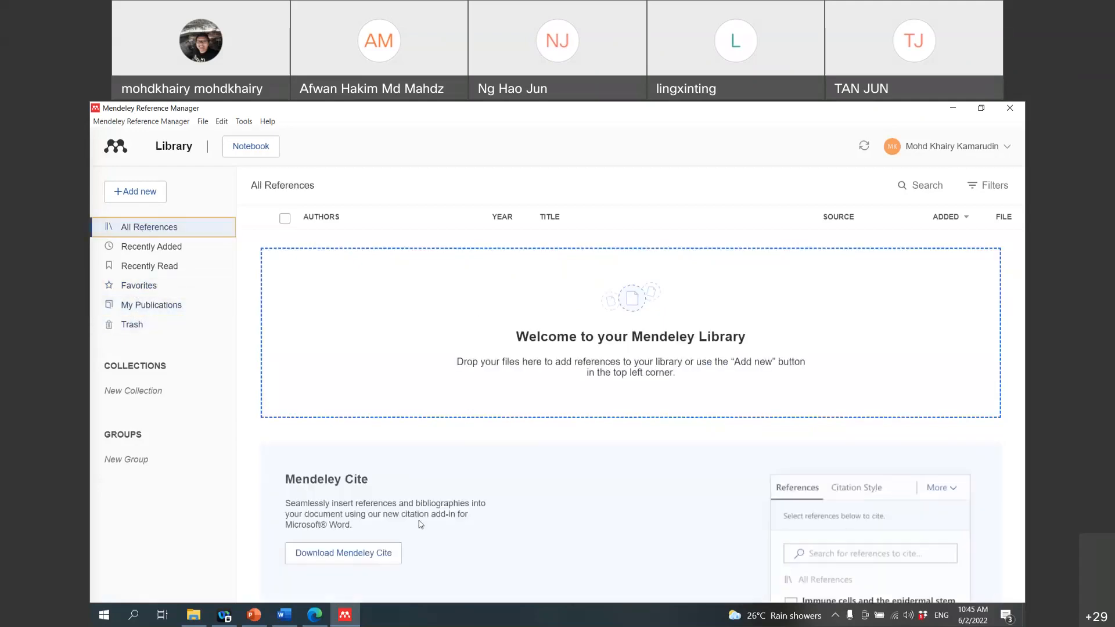
{"action": "left_click", "coordinate": [950, 488]}
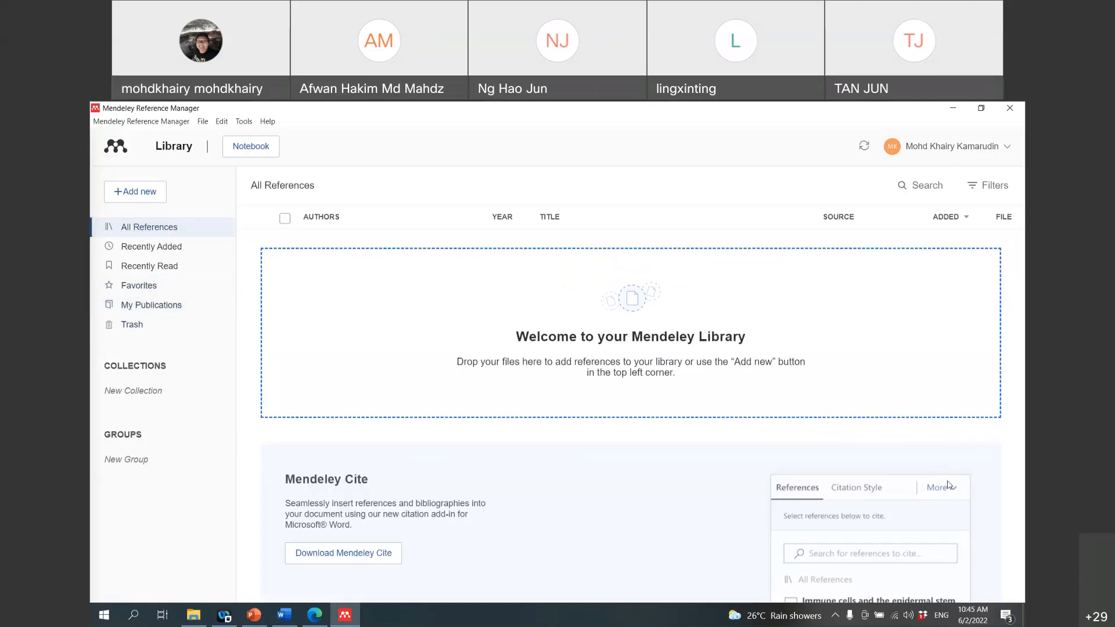
Step: Browse the Tools menu, sync the empty library with the account, and start a new collection
{"action": "left_click", "coordinate": [133, 123]}
{"action": "mouse_move", "coordinate": [210, 124]}
{"action": "mouse_move", "coordinate": [244, 121]}
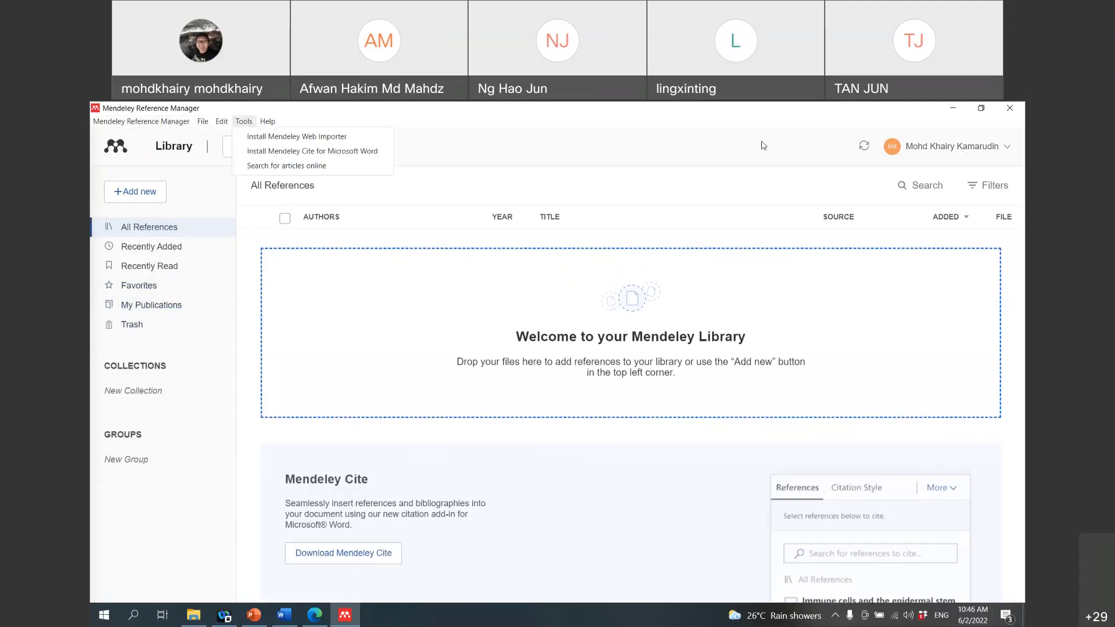
{"action": "left_click", "coordinate": [865, 148]}
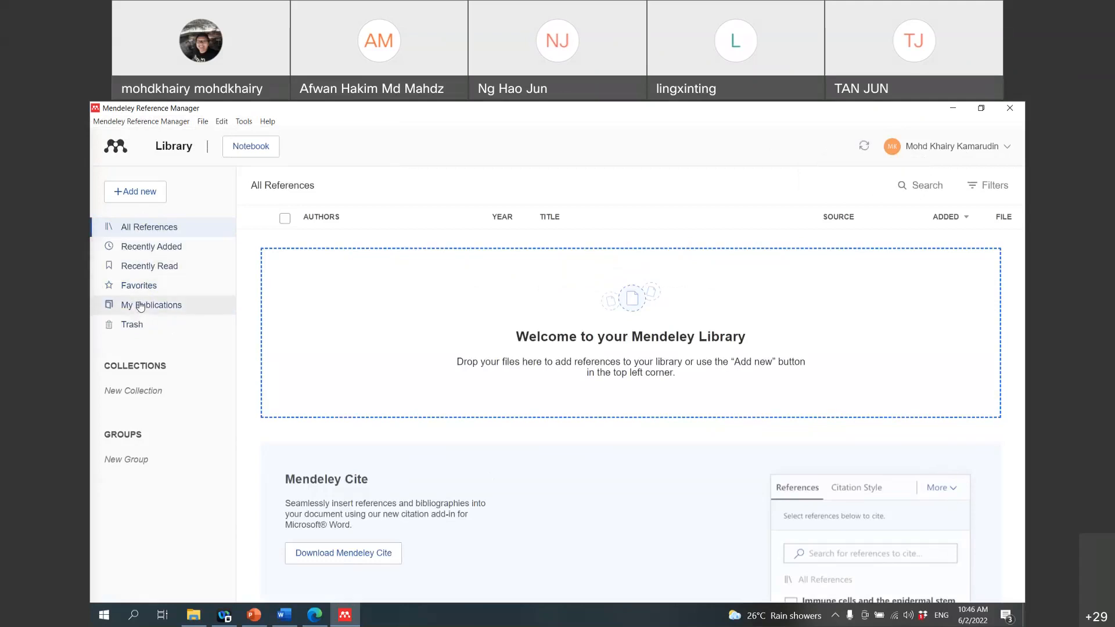
{"action": "left_click", "coordinate": [135, 393]}
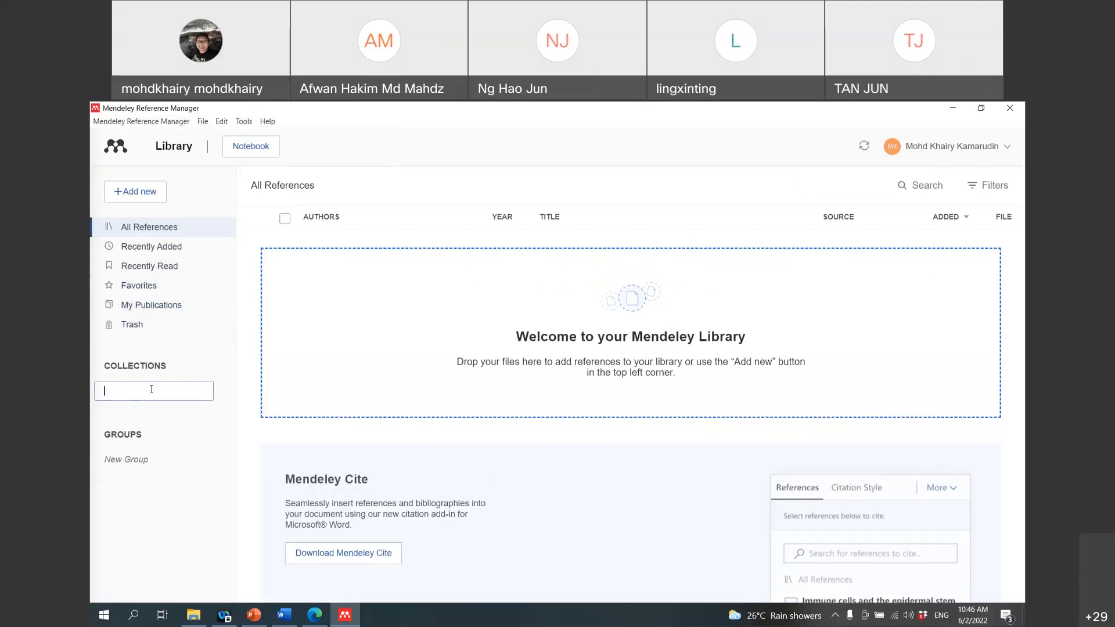
Step: Cancel the new collection, re-sync the library, and review the Tools menu's install options
{"action": "left_click", "coordinate": [506, 147]}
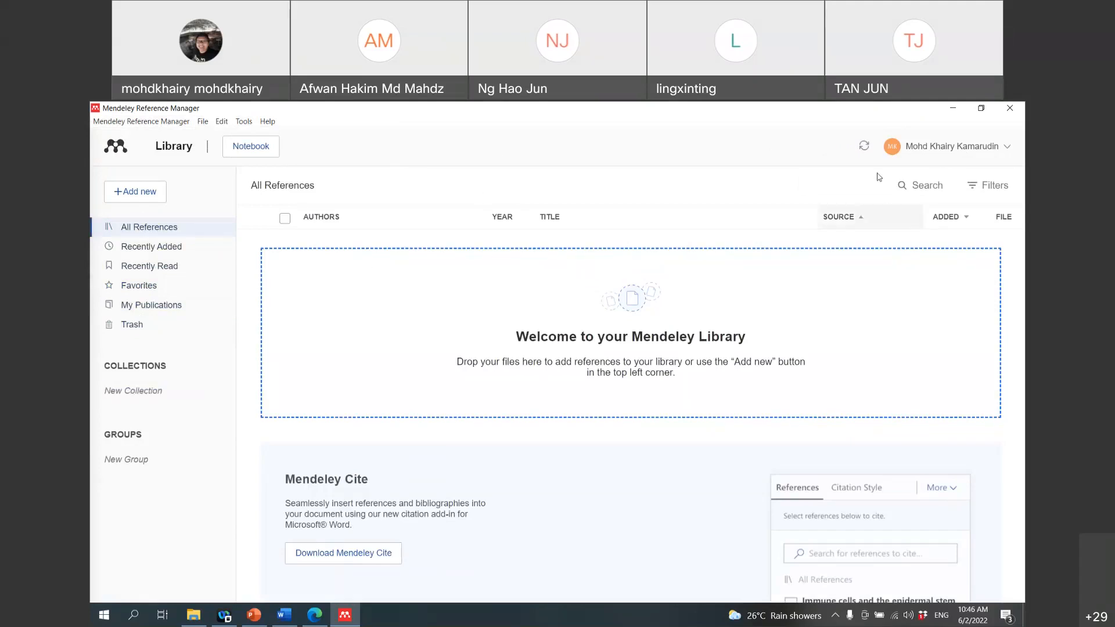
{"action": "double_click", "coordinate": [865, 146]}
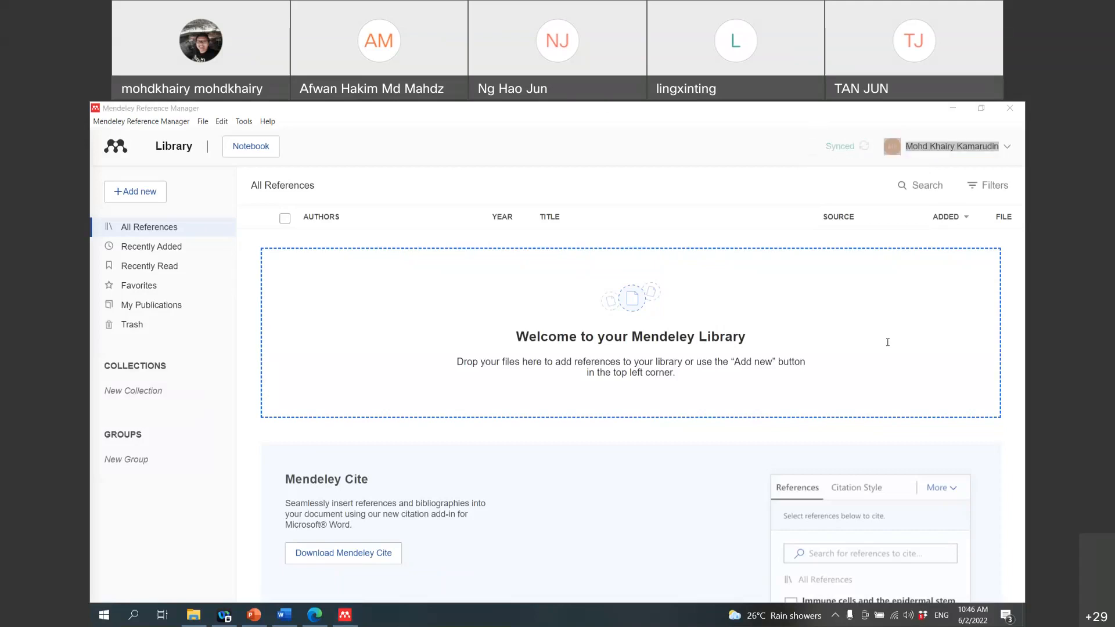
{"action": "mouse_move", "coordinate": [311, 620]}
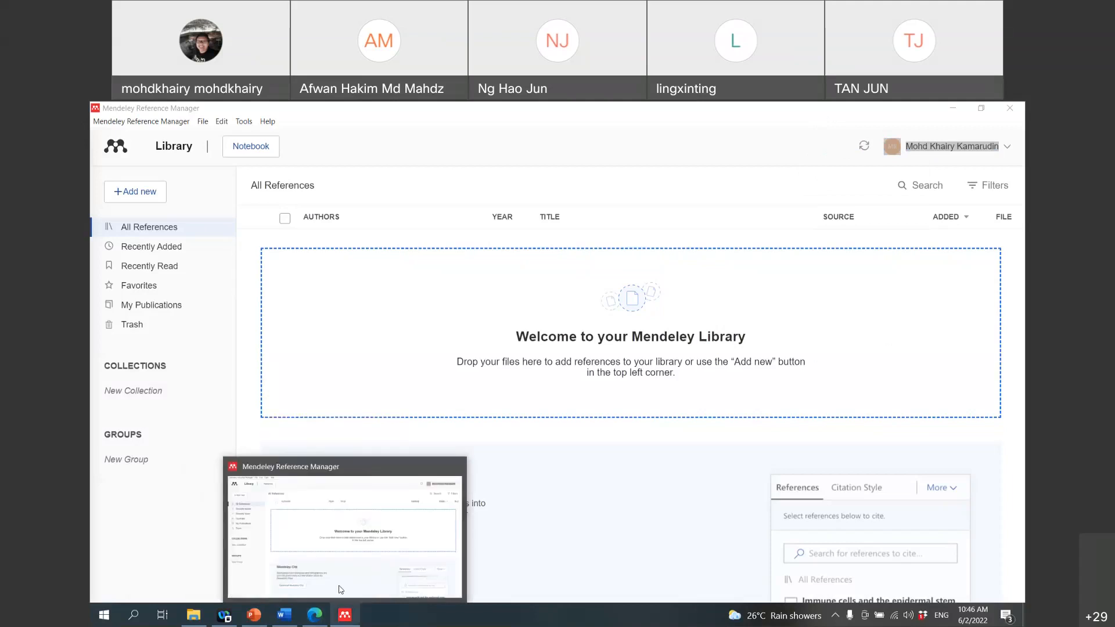
{"action": "left_click", "coordinate": [341, 623]}
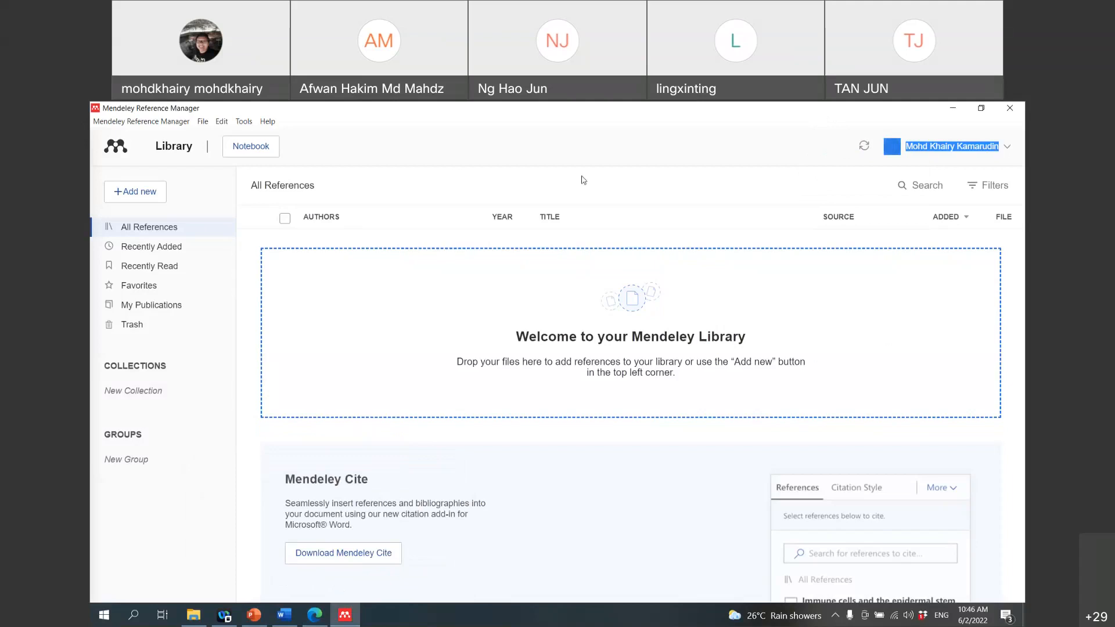
{"action": "left_click", "coordinate": [244, 122]}
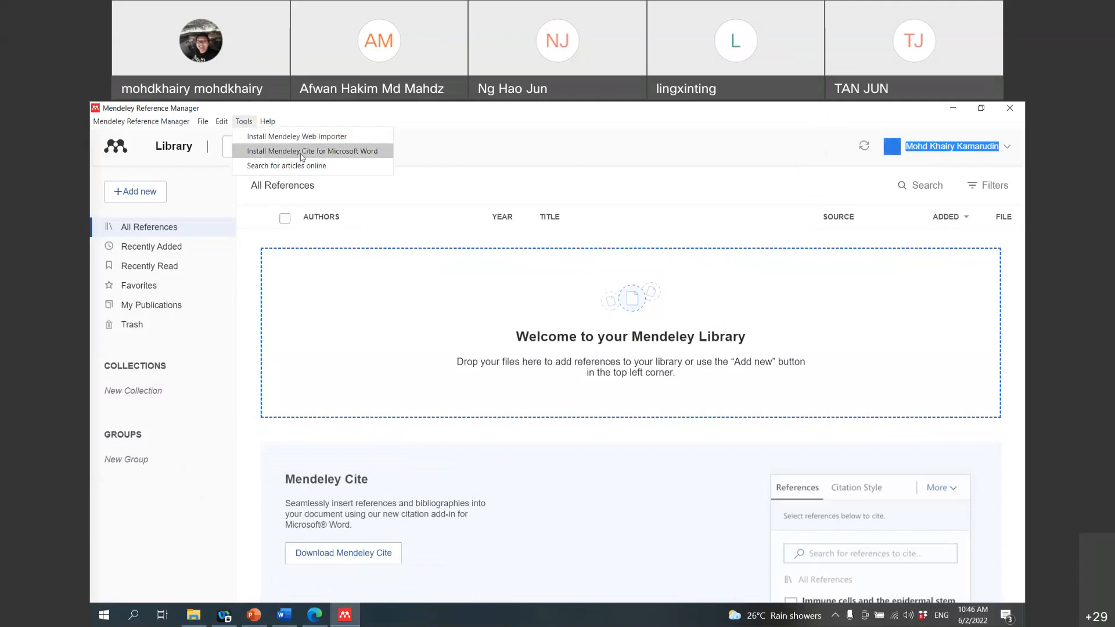
{"action": "left_click", "coordinate": [243, 123]}
Step: Choose Tools > Install Mendeley Cite for Microsoft Word to open its AppSource page
{"action": "left_click", "coordinate": [243, 124]}
{"action": "left_click", "coordinate": [261, 152]}
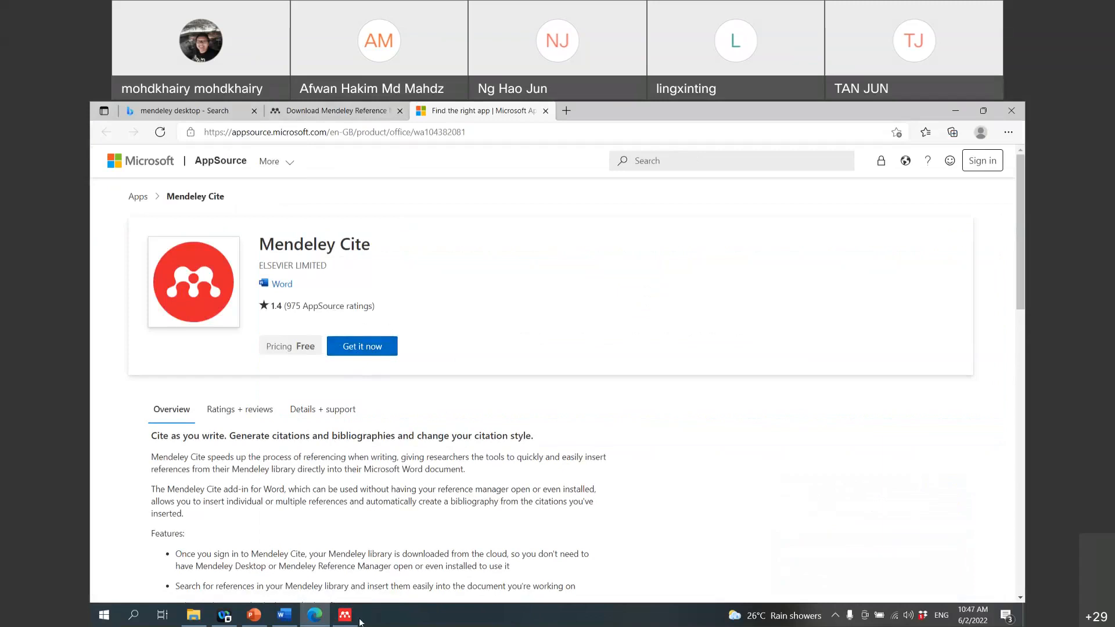
{"action": "left_click", "coordinate": [348, 615]}
{"action": "left_click", "coordinate": [223, 123]}
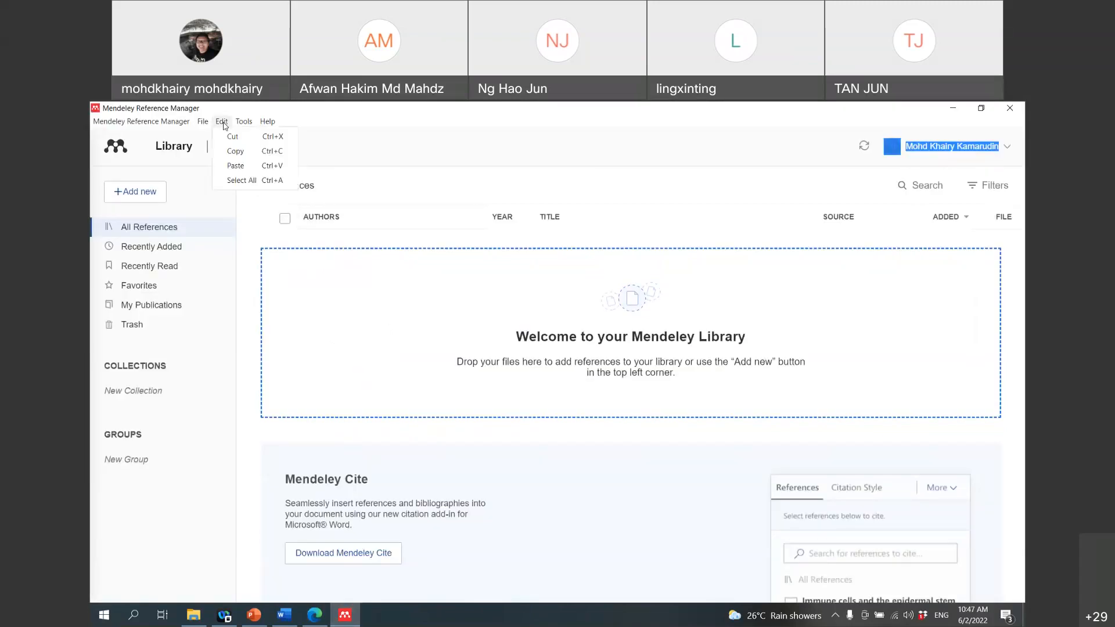
{"action": "left_click", "coordinate": [244, 122]}
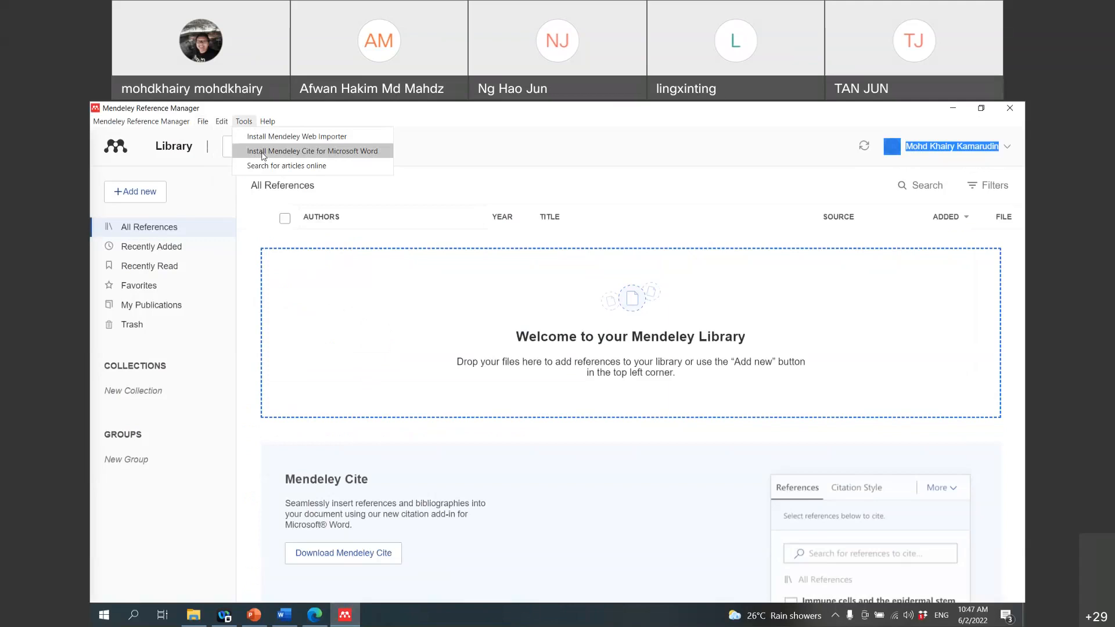
{"action": "left_click", "coordinate": [318, 621]}
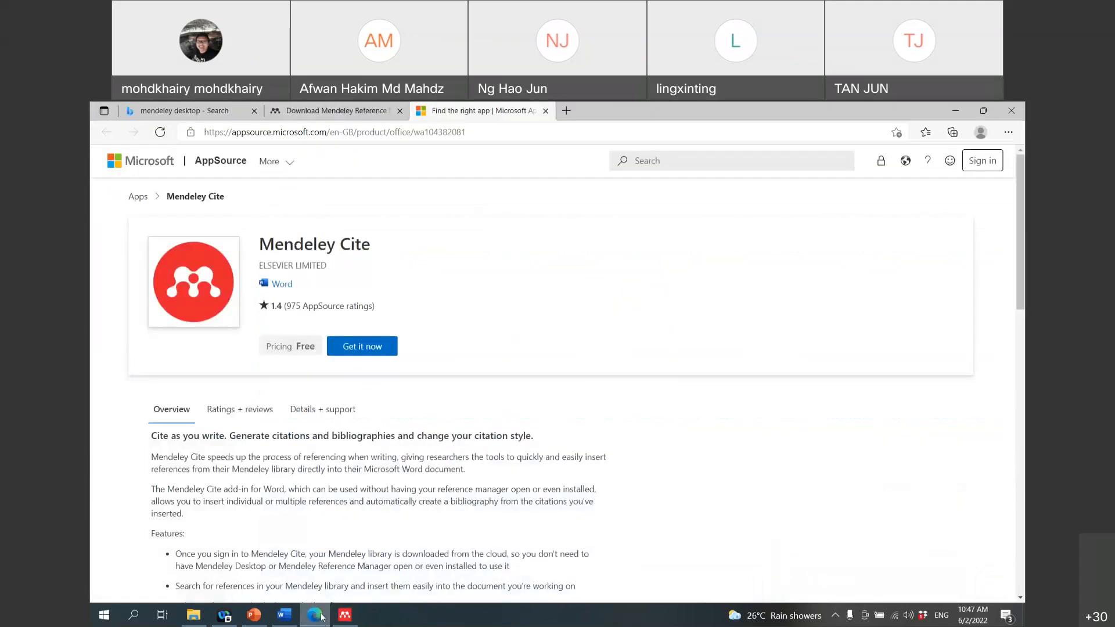
Step: Request the free Mendeley Cite add-in, close the first sign-in attempt and decline the survey
{"action": "left_click", "coordinate": [358, 355]}
{"action": "left_click", "coordinate": [510, 400]}
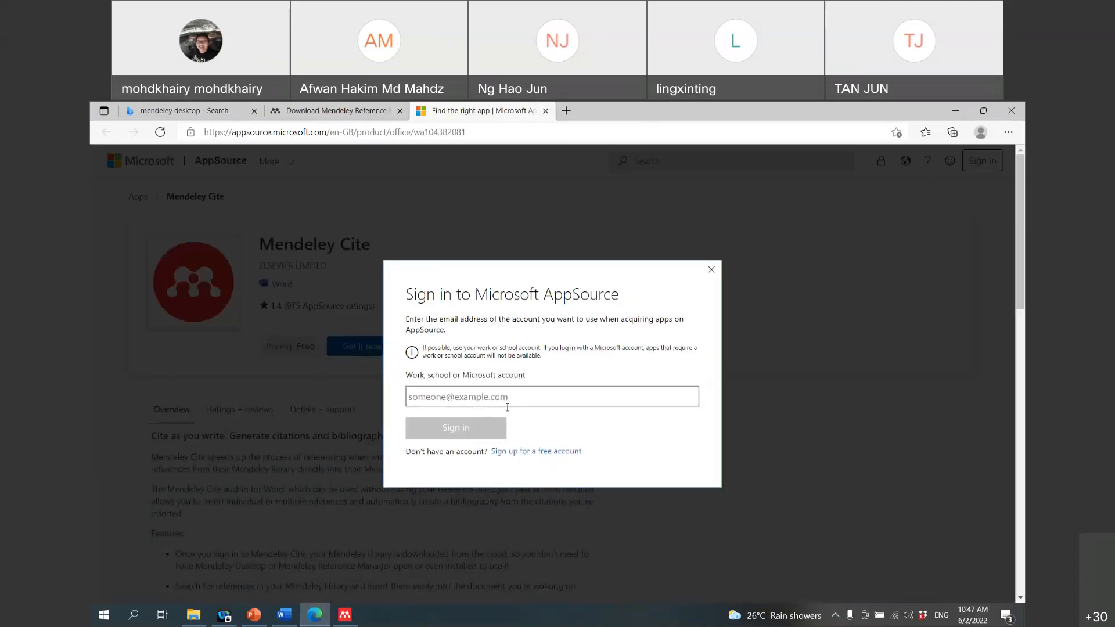
{"action": "left_click", "coordinate": [535, 452]}
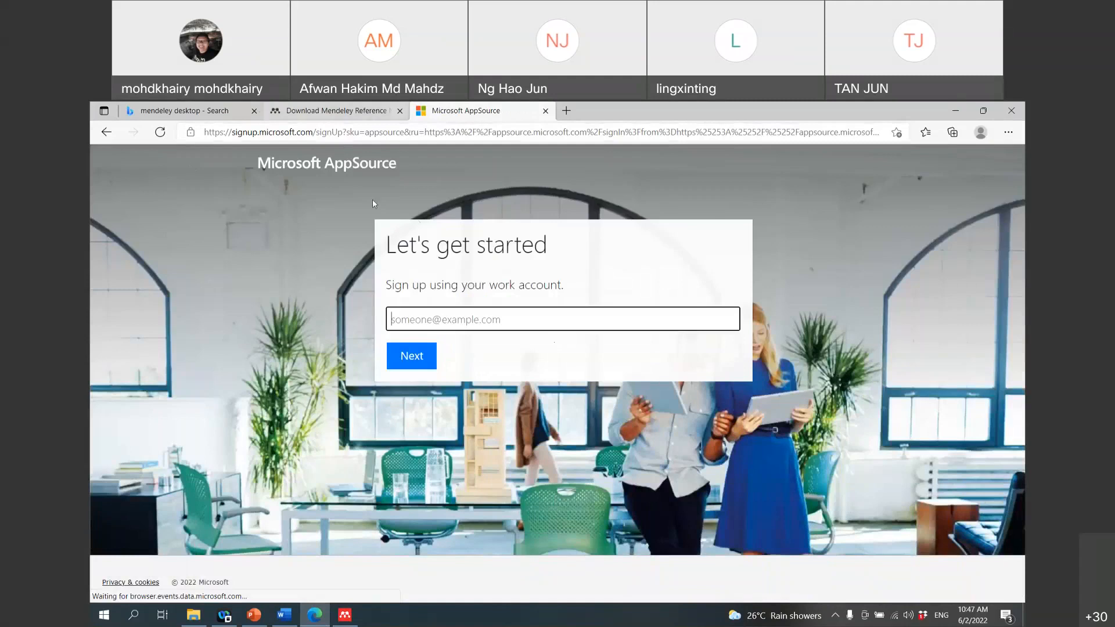
{"action": "left_click", "coordinate": [360, 109]}
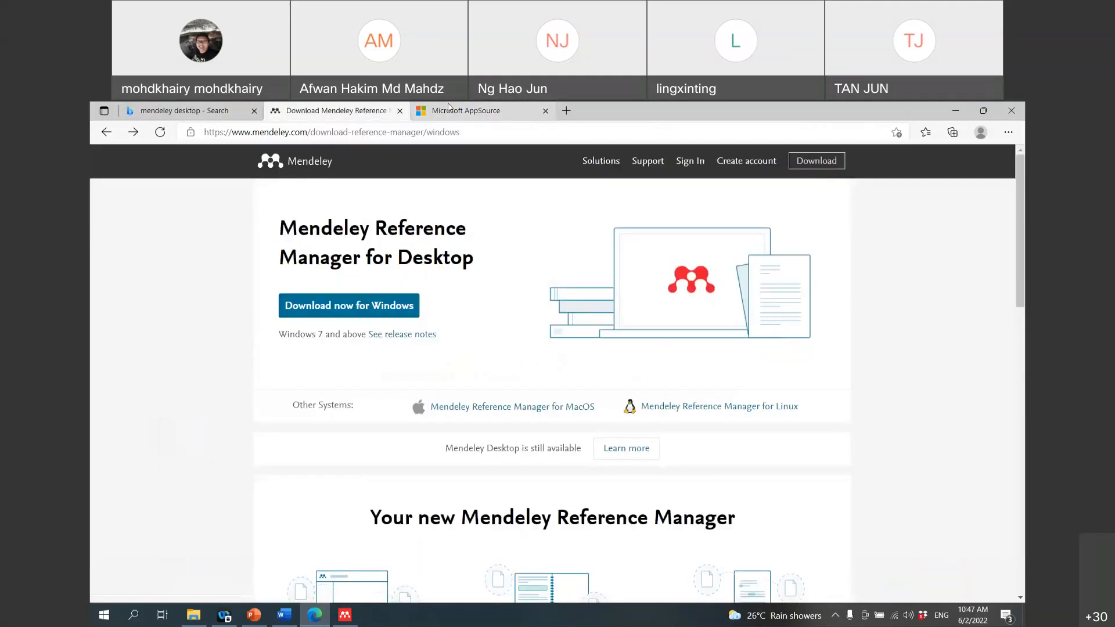
{"action": "left_click", "coordinate": [449, 109]}
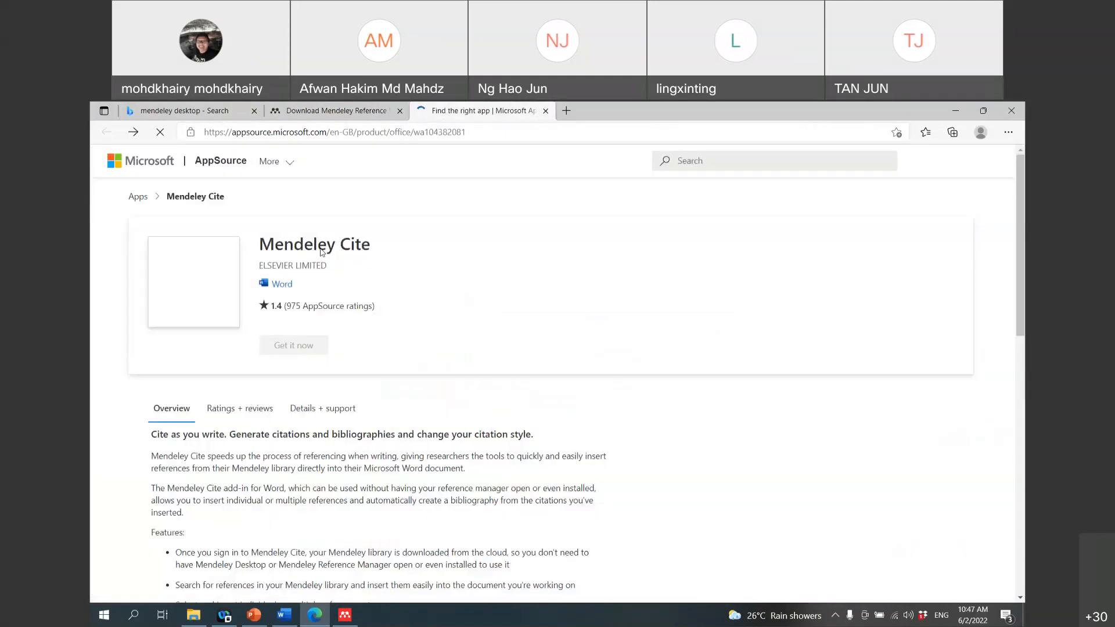
{"action": "left_click", "coordinate": [363, 347]}
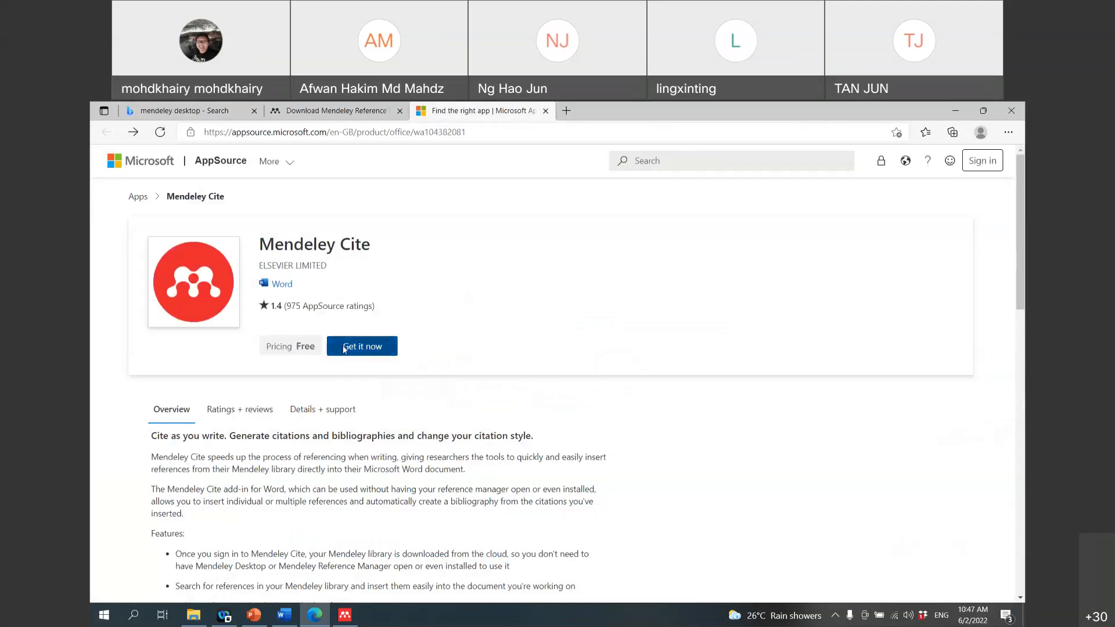
{"action": "left_click", "coordinate": [429, 401]}
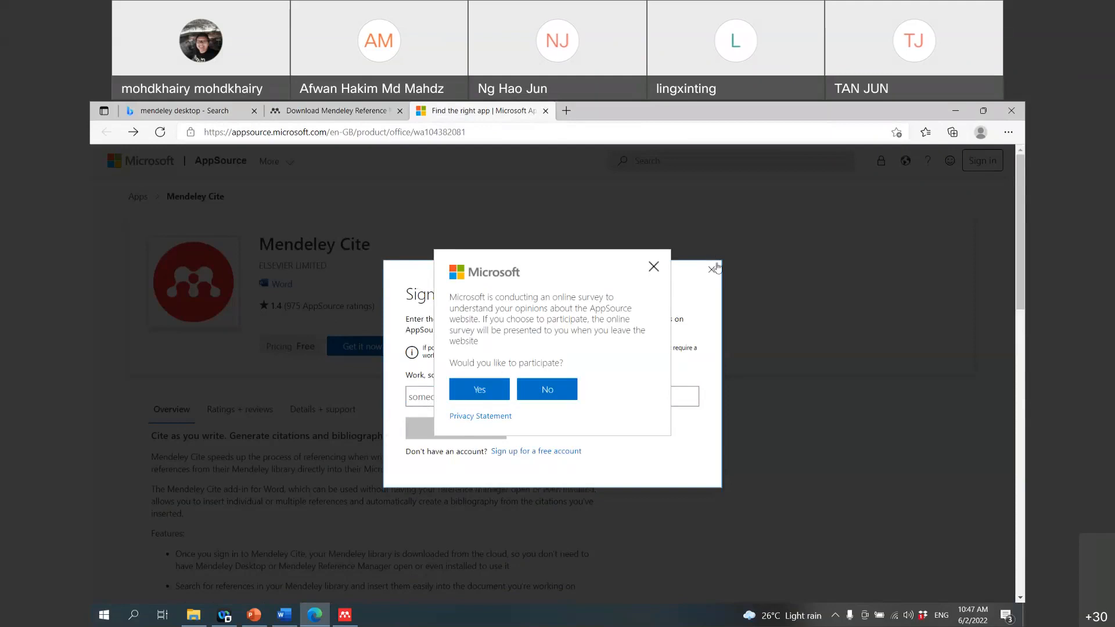
{"action": "left_click", "coordinate": [710, 270]}
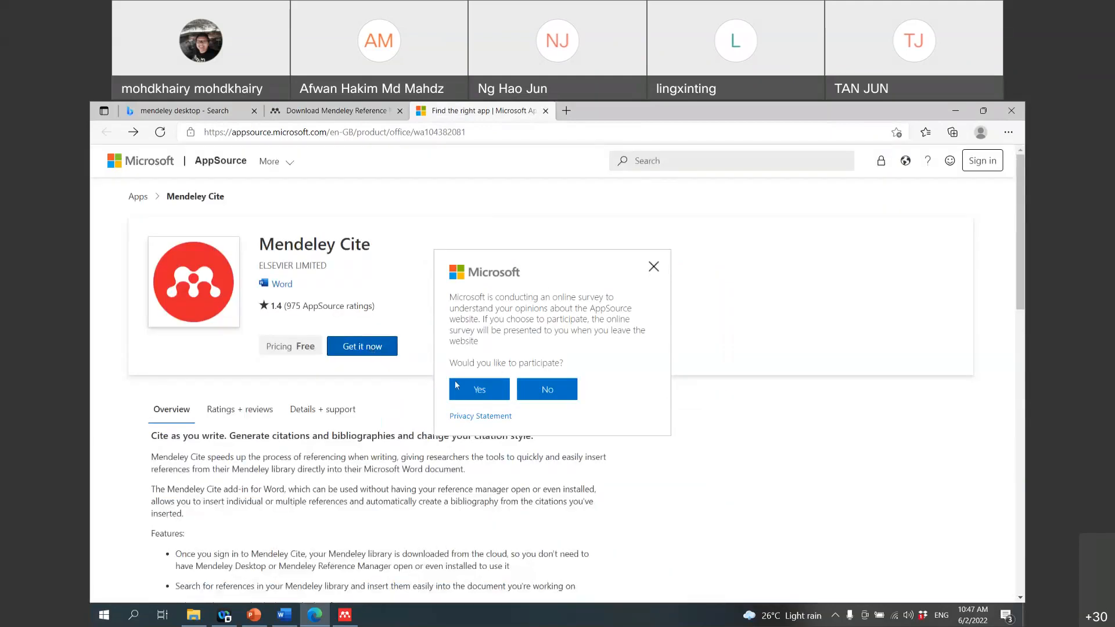
{"action": "left_click", "coordinate": [547, 400]}
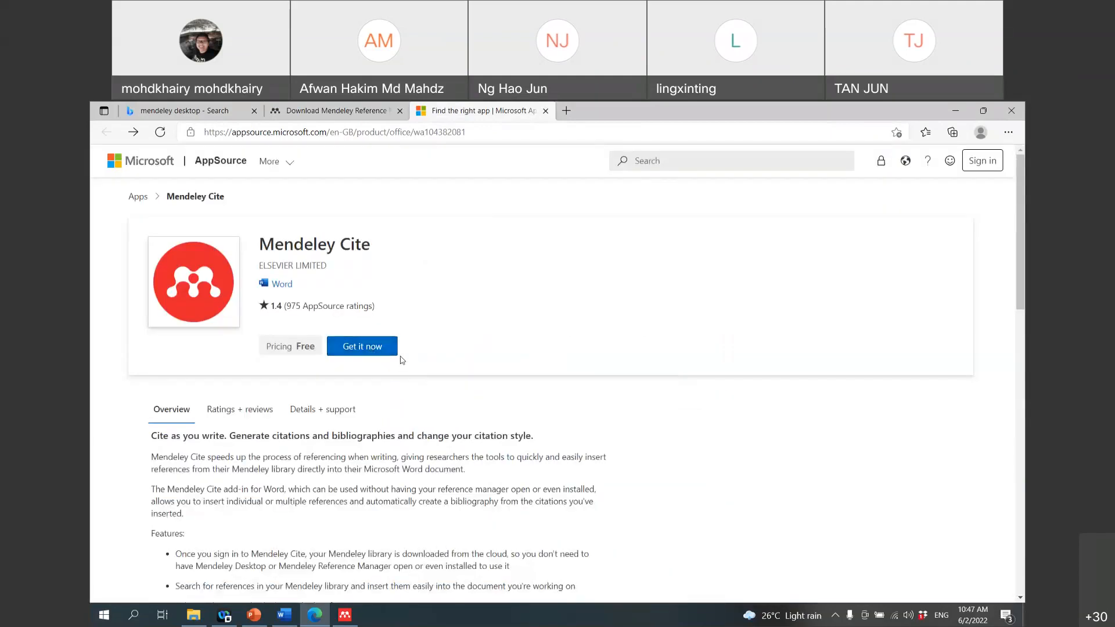
Step: Reopen sign-in for Mendeley Cite and fill in the saved account e-mail address
{"action": "left_click", "coordinate": [374, 349]}
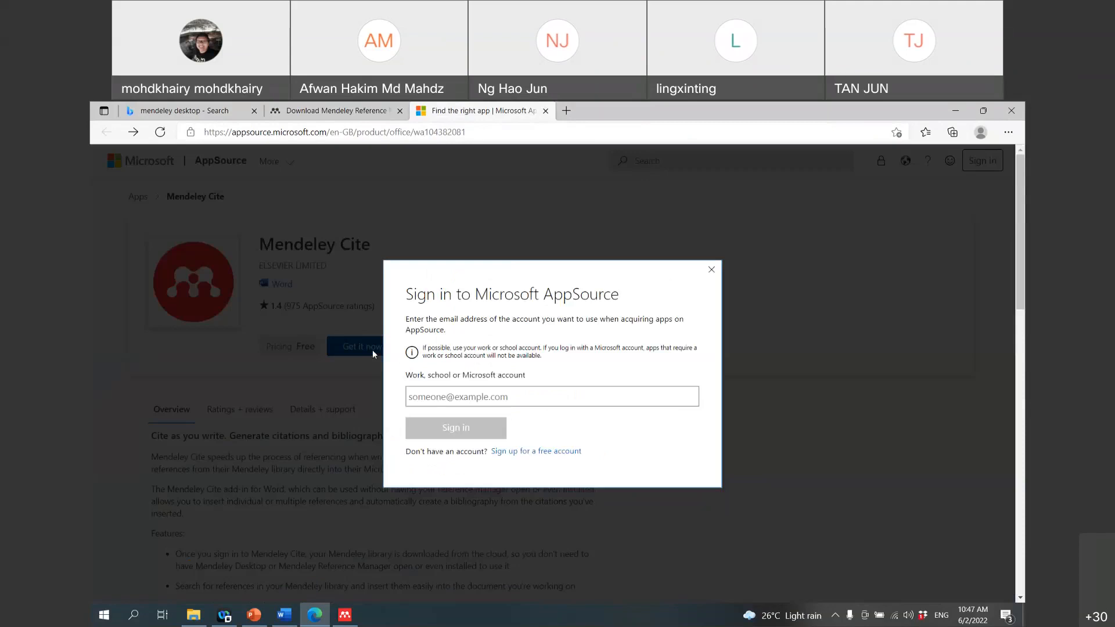
{"action": "left_click", "coordinate": [502, 398]}
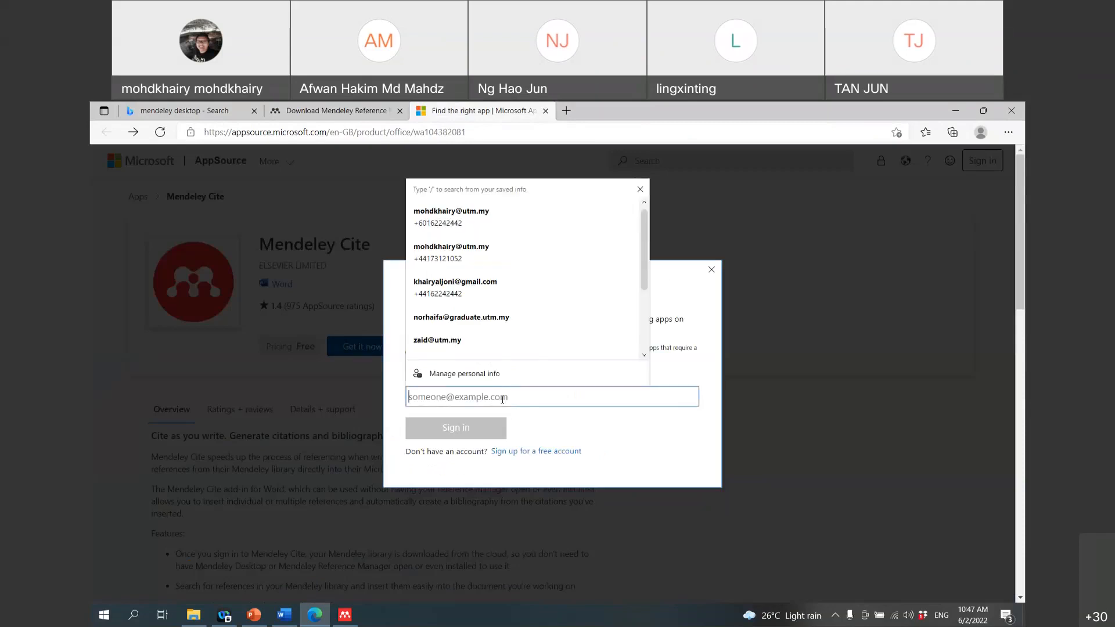
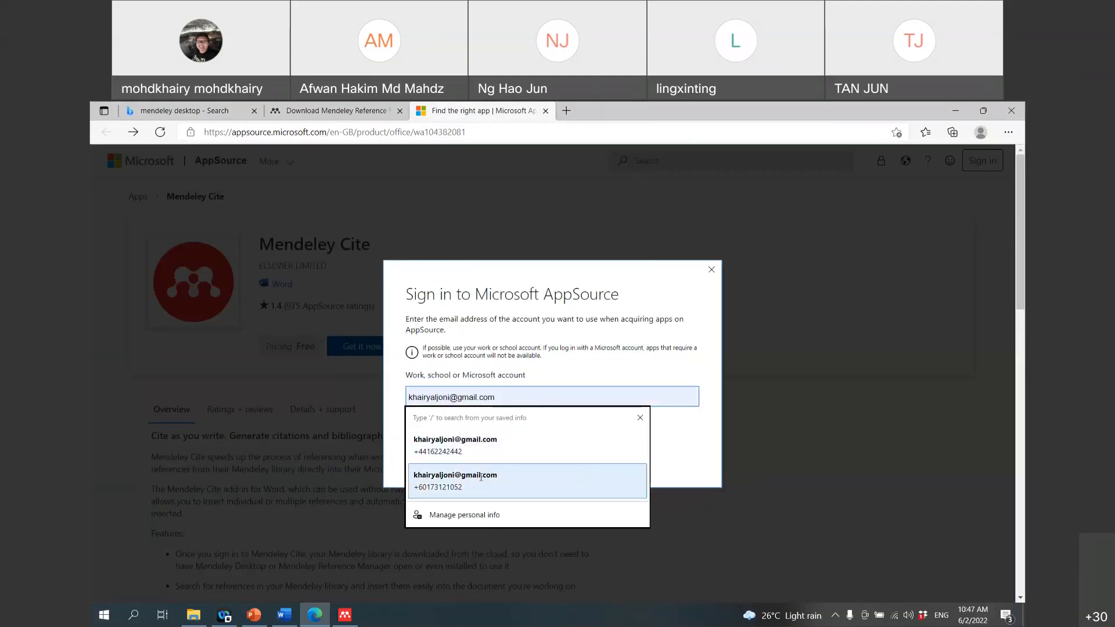
{"action": "left_click", "coordinate": [484, 480]}
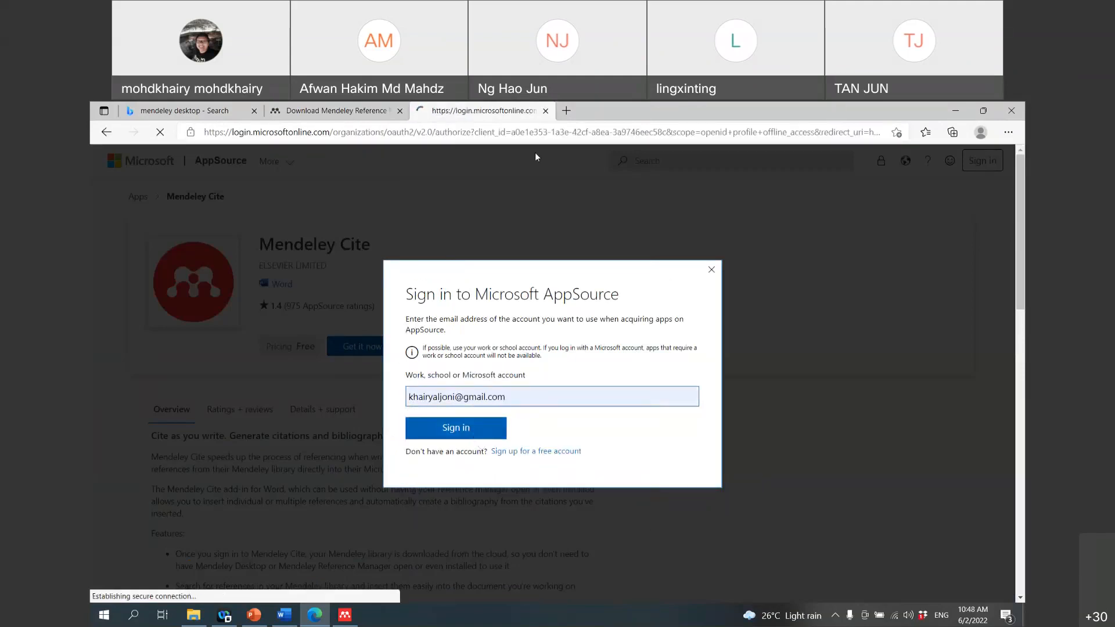
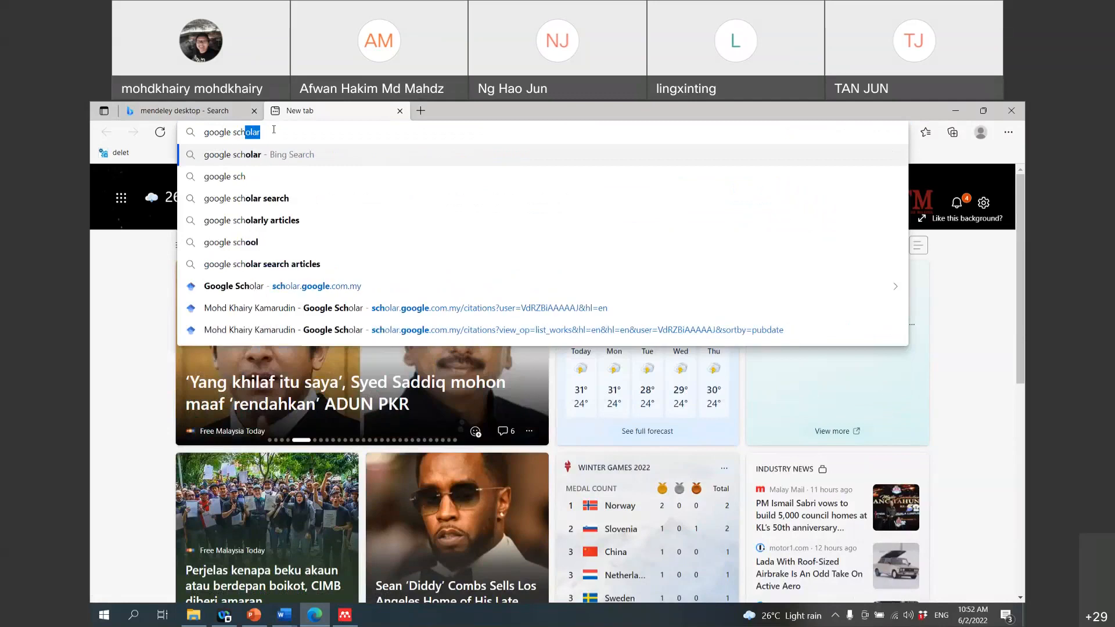
Step: Search the web for 'google scholar', open the Scholar result and close the Bing results tab
{"action": "key", "text": "Return"}
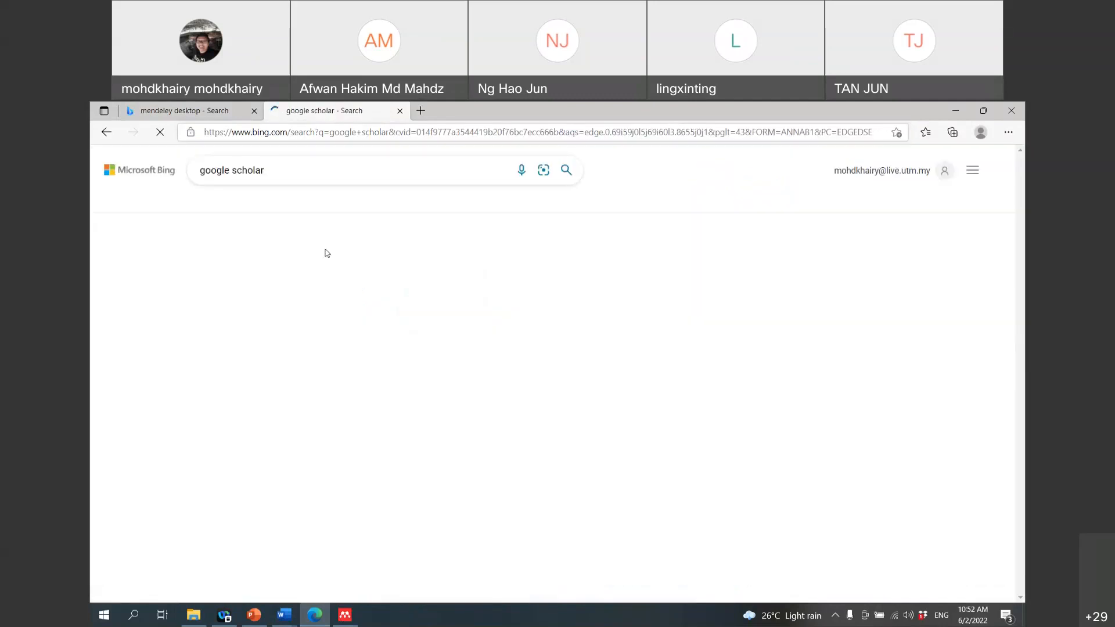
{"action": "left_click", "coordinate": [272, 256]}
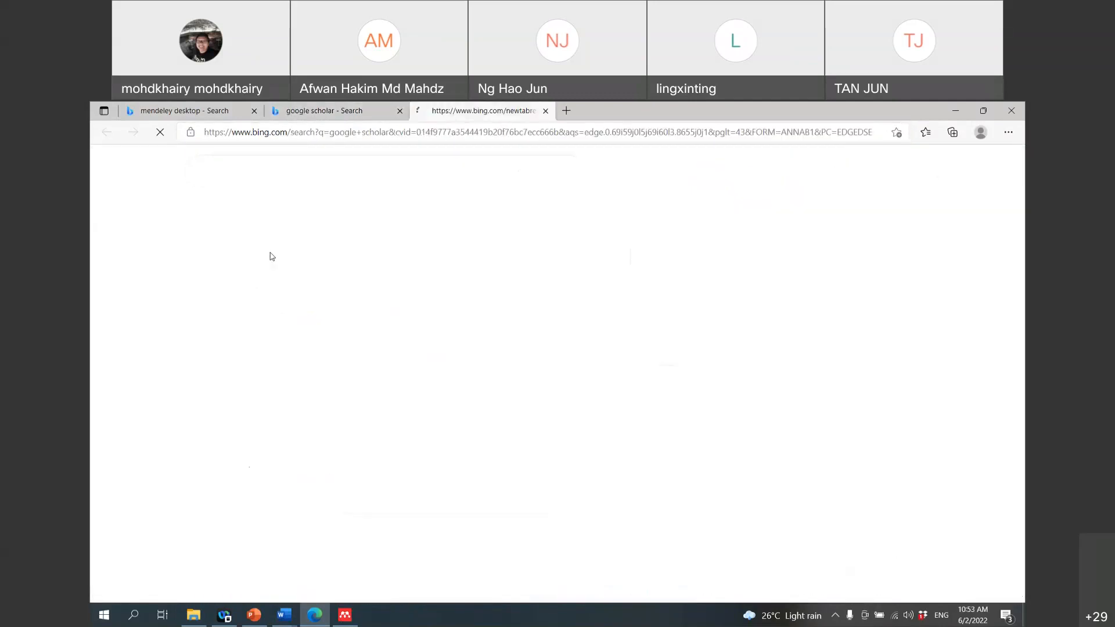
{"action": "left_click", "coordinate": [400, 111]}
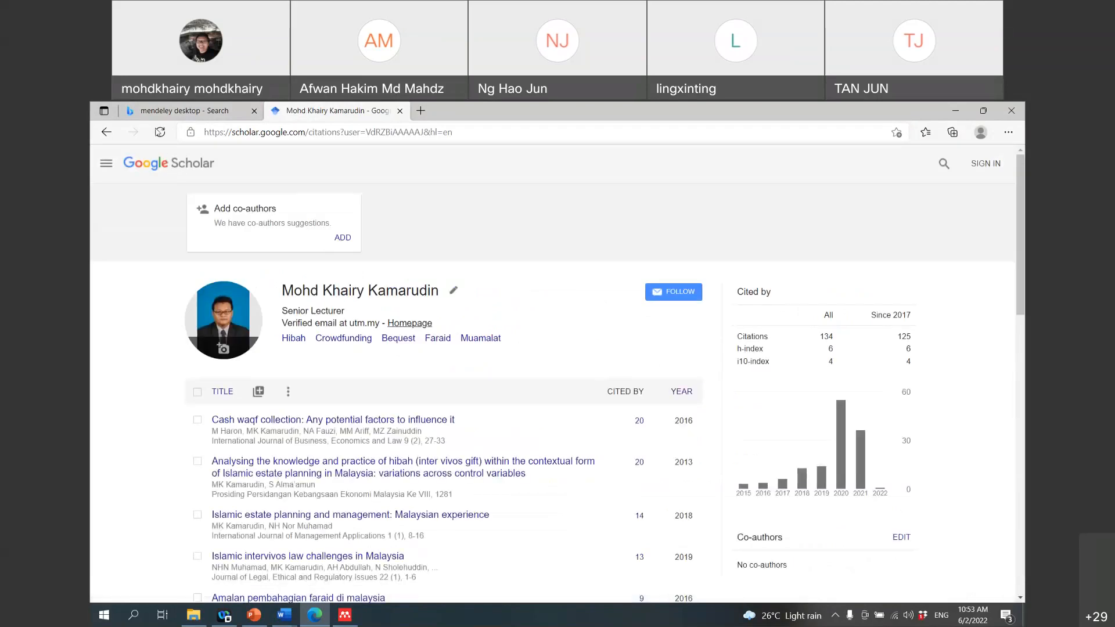
{"action": "left_click", "coordinate": [140, 167]}
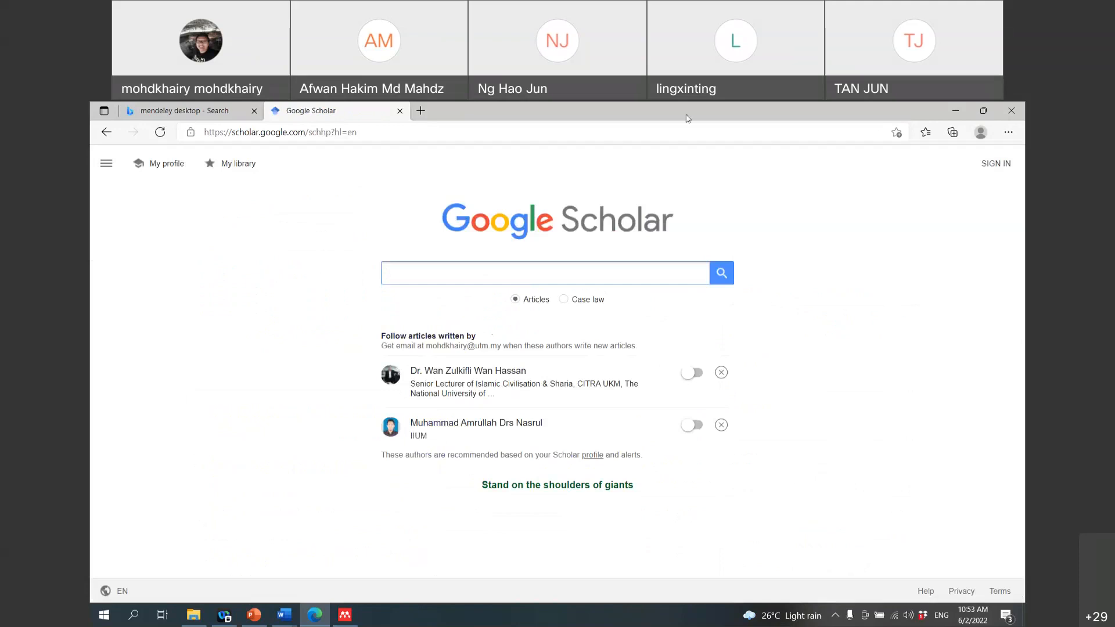
Step: Type 'halal logistic' in Scholar and search the 'halal logistics in malaysia' suggestion
{"action": "left_click", "coordinate": [886, 169]}
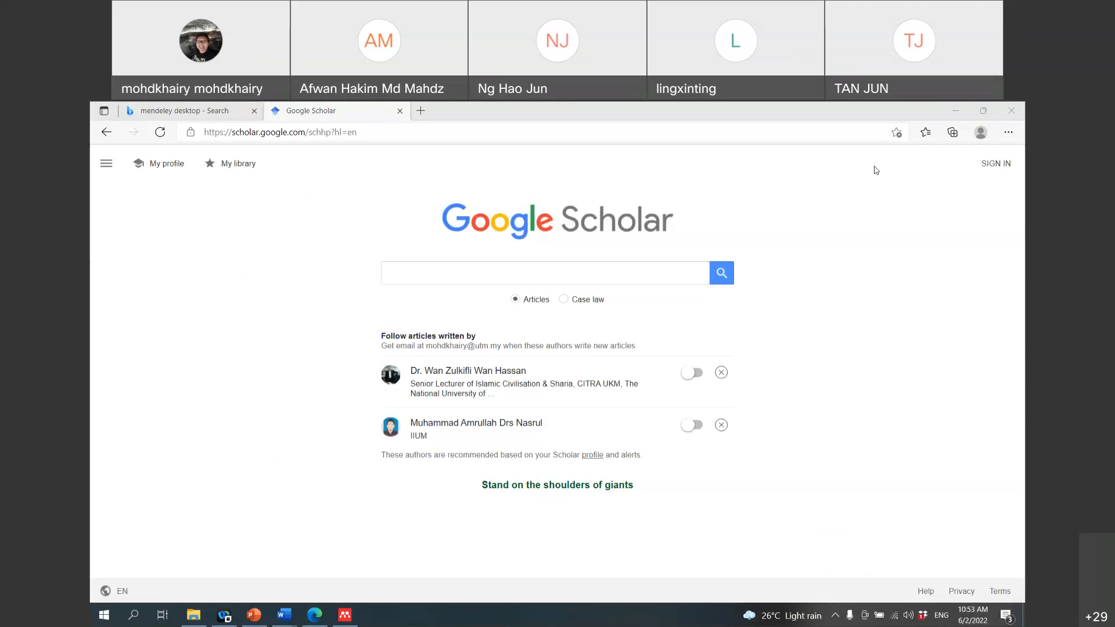
{"action": "left_click", "coordinate": [606, 282]}
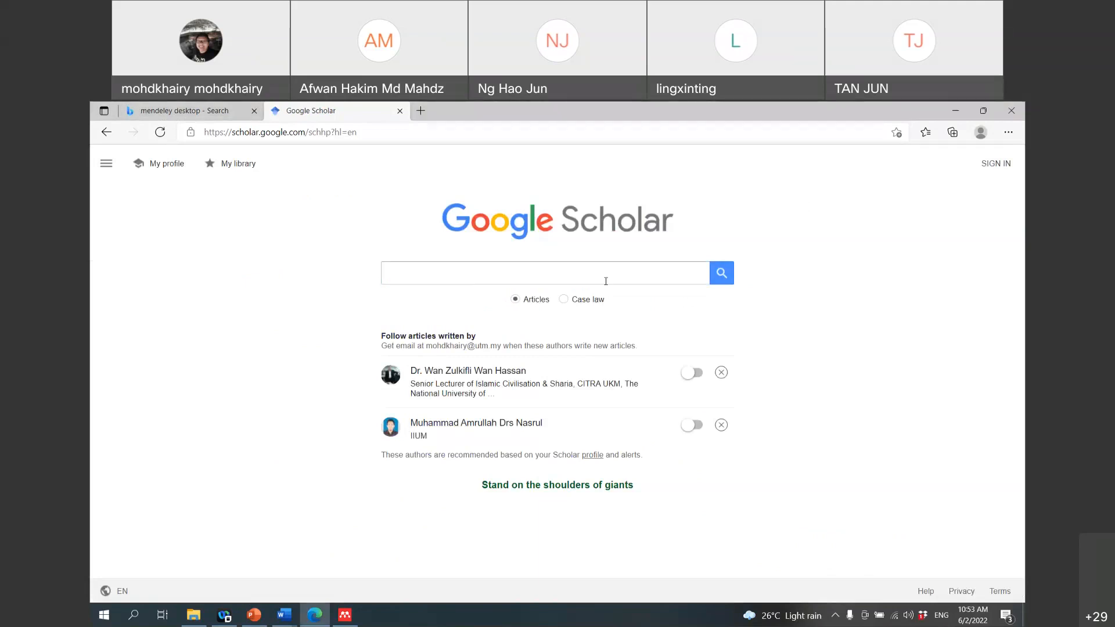
{"action": "left_click", "coordinate": [606, 281]}
{"action": "type", "text": "hah"}
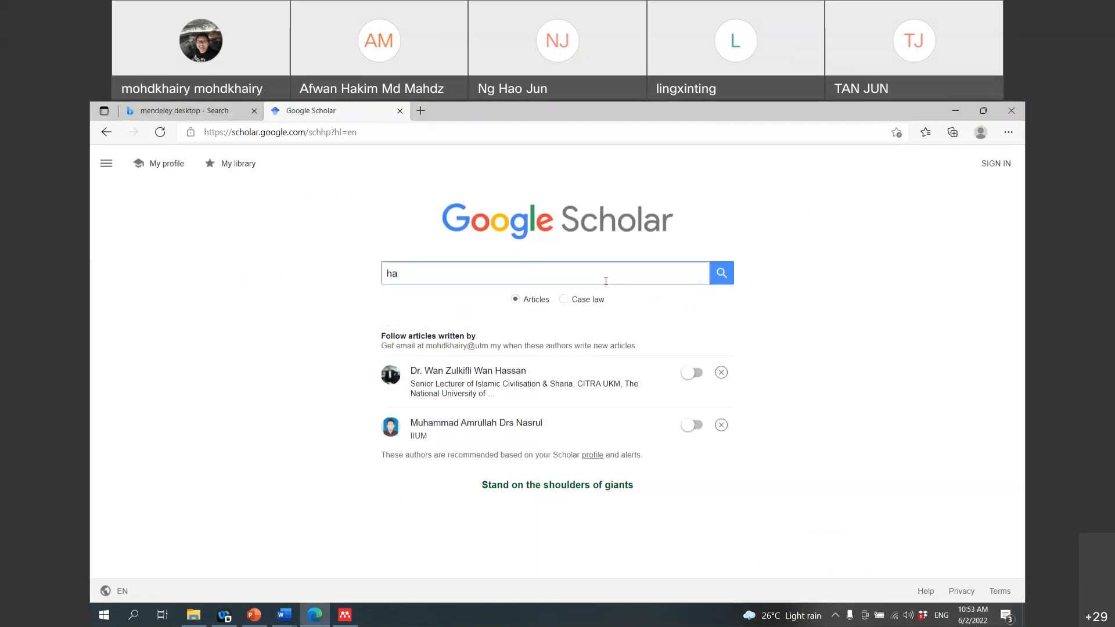
{"action": "key", "text": "BackSpace"}
{"action": "type", "text": "lal logistic"}
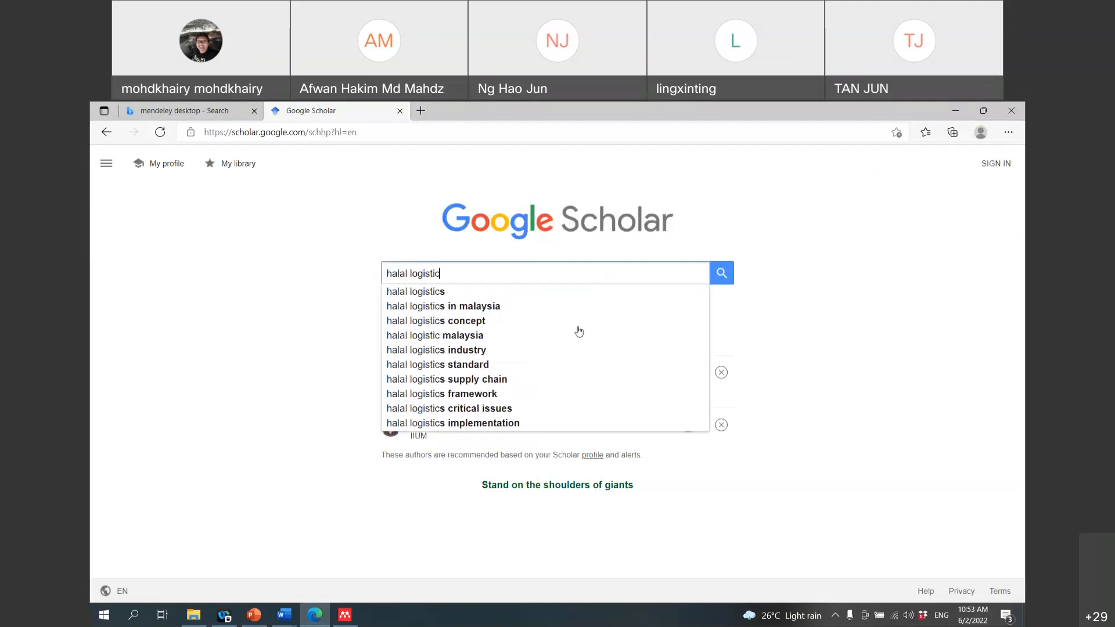
{"action": "left_click", "coordinate": [580, 307]}
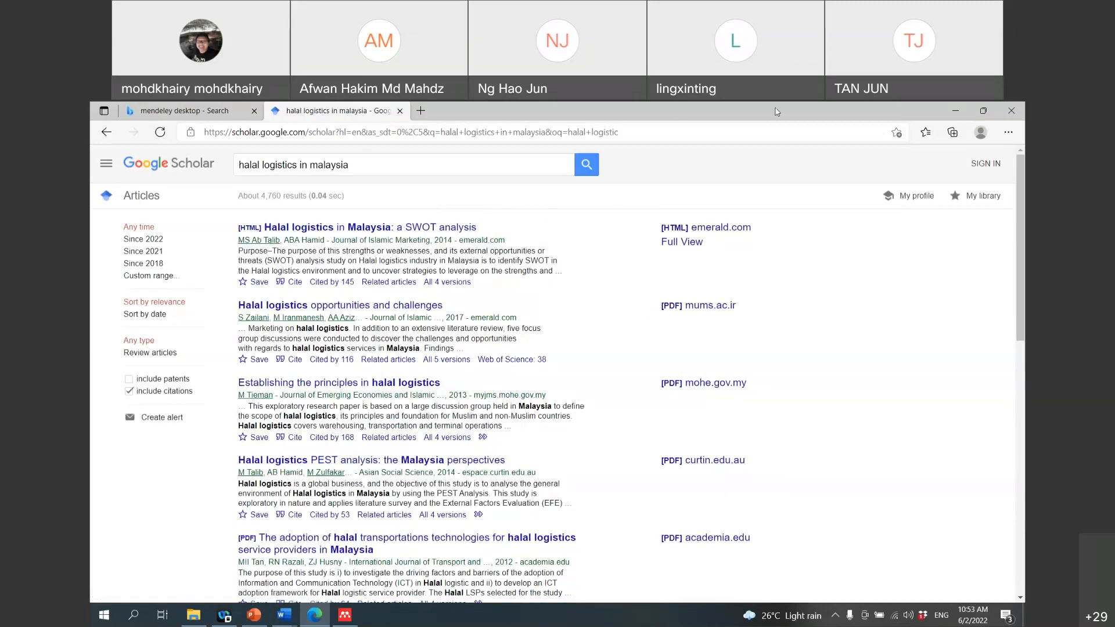
Step: Highlight the date filters, then restrict results to 'Since 2018' (about 2,720 results)
{"action": "key", "text": "super+k"}
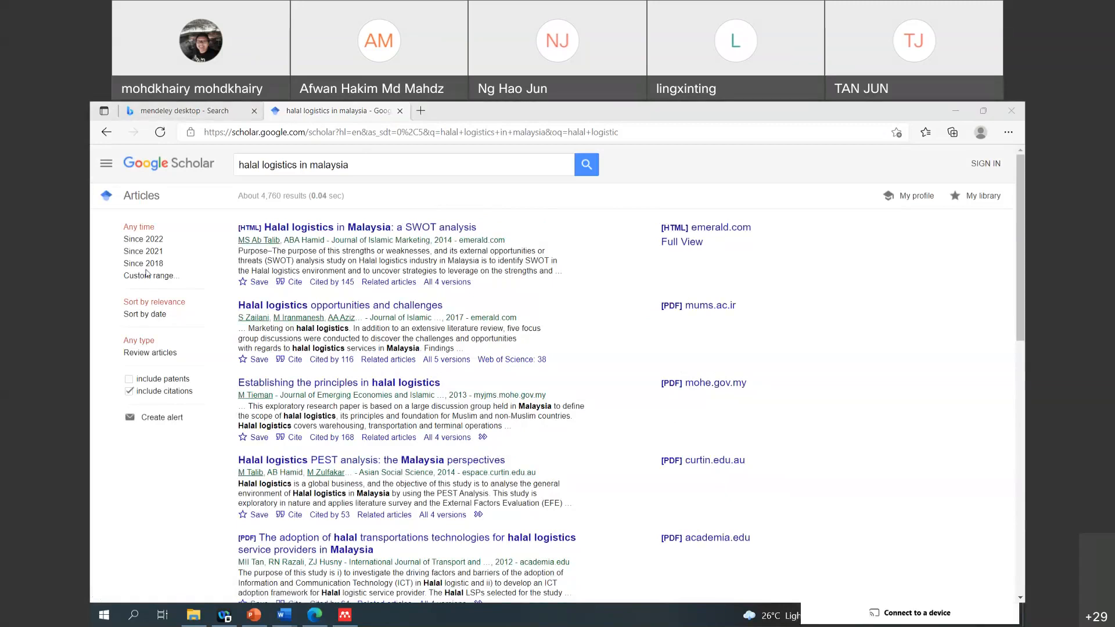
{"action": "mouse_move", "coordinate": [187, 264]}
{"action": "left_mouse_down"}
{"action": "mouse_move", "coordinate": [117, 269]}
{"action": "mouse_move", "coordinate": [110, 238]}
{"action": "mouse_move", "coordinate": [142, 211]}
{"action": "mouse_move", "coordinate": [183, 233]}
{"action": "mouse_move", "coordinate": [186, 263]}
{"action": "left_mouse_up"}
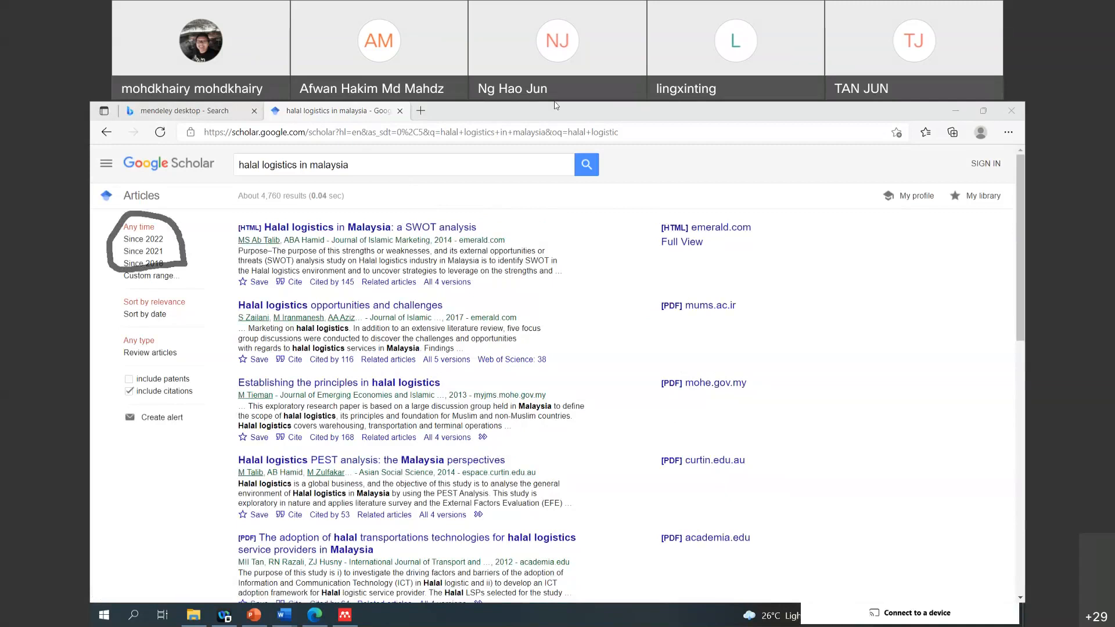
{"action": "left_click", "coordinate": [769, 113]}
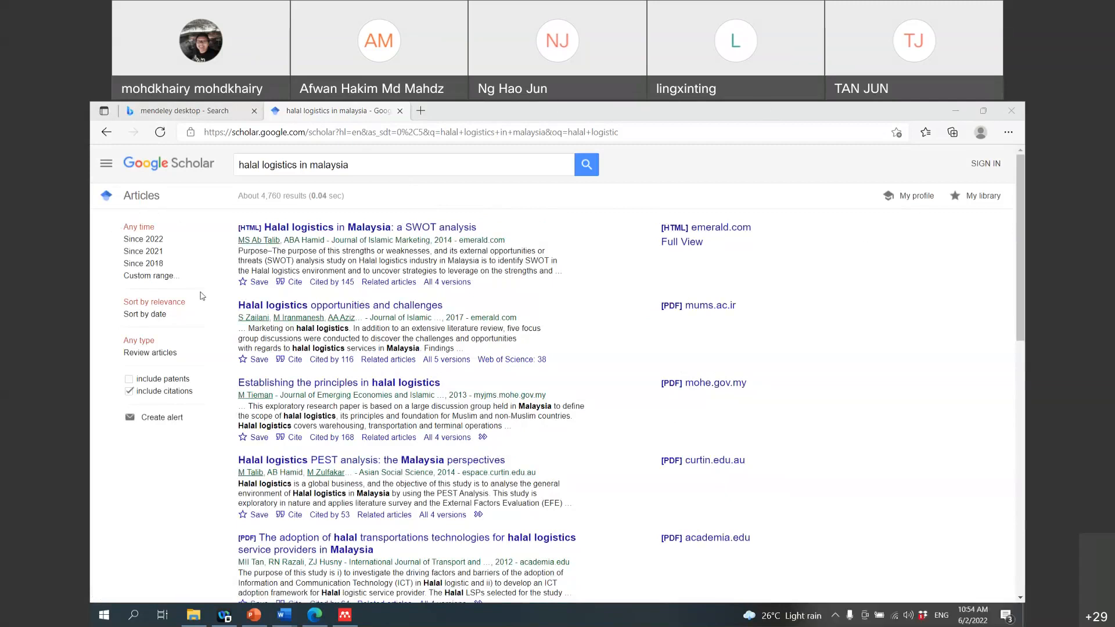
{"action": "left_click", "coordinate": [152, 264]}
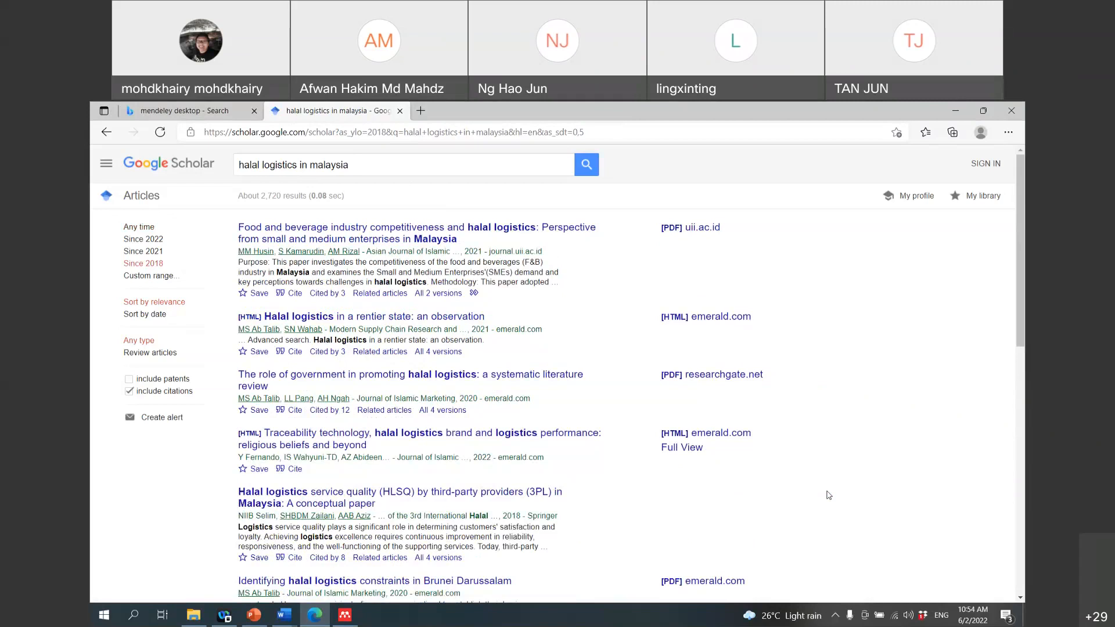
Step: Close the 'mendeley desktop - Search' tab and browse the since-2018 halal logistics results
{"action": "scroll", "coordinate": [829, 495], "scroll_direction": "down", "scroll_amount": 1}
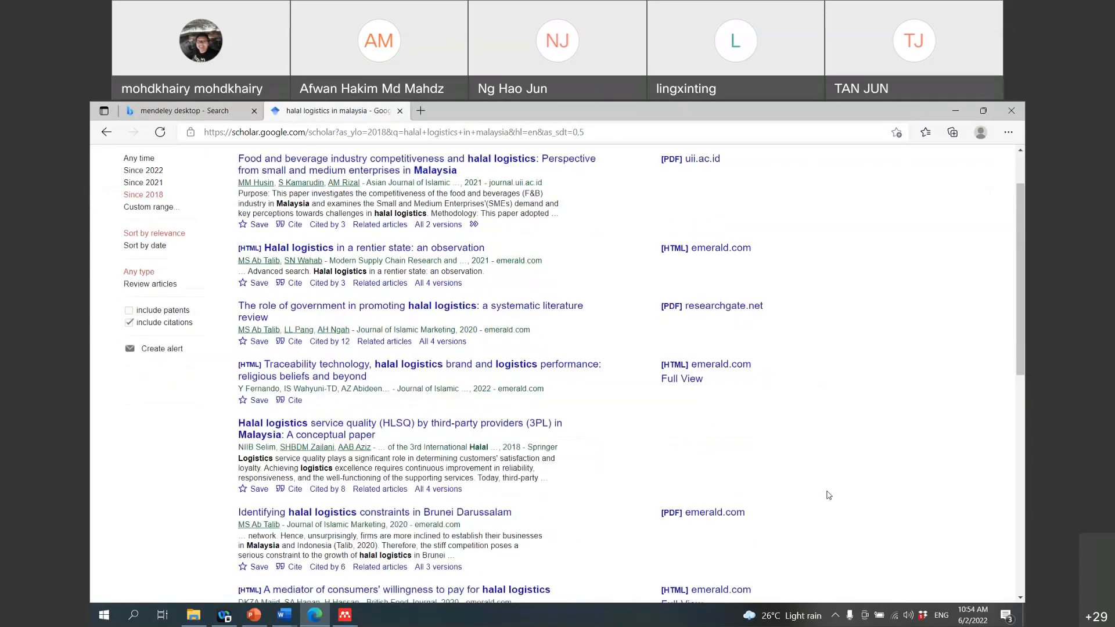
{"action": "scroll", "coordinate": [828, 495], "scroll_direction": "up", "scroll_amount": 1}
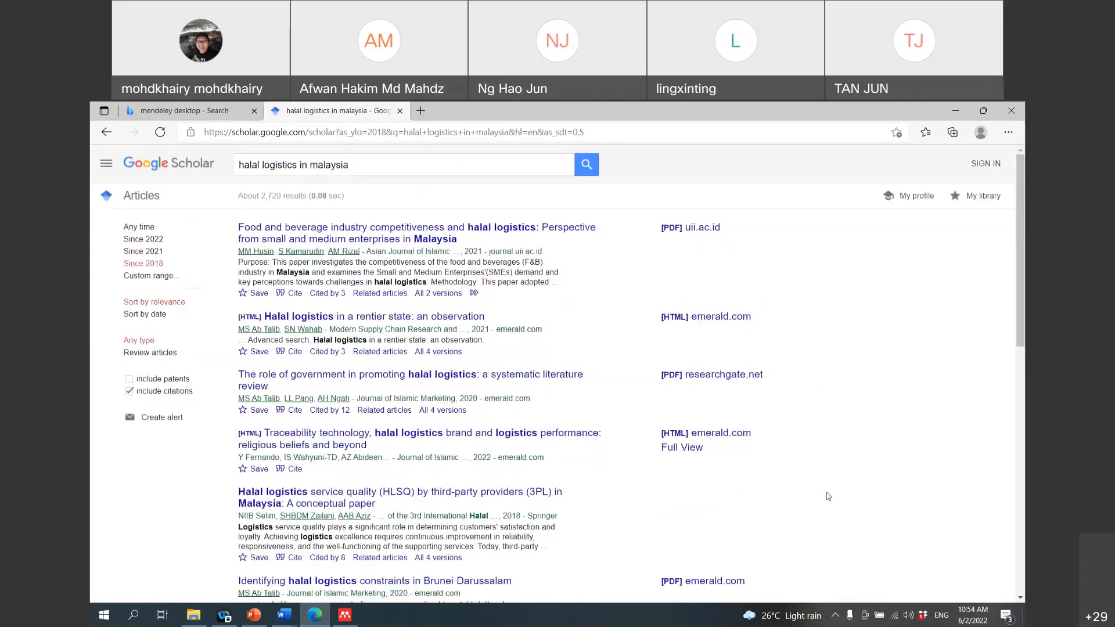
{"action": "scroll", "coordinate": [830, 497], "scroll_direction": "down", "scroll_amount": 1}
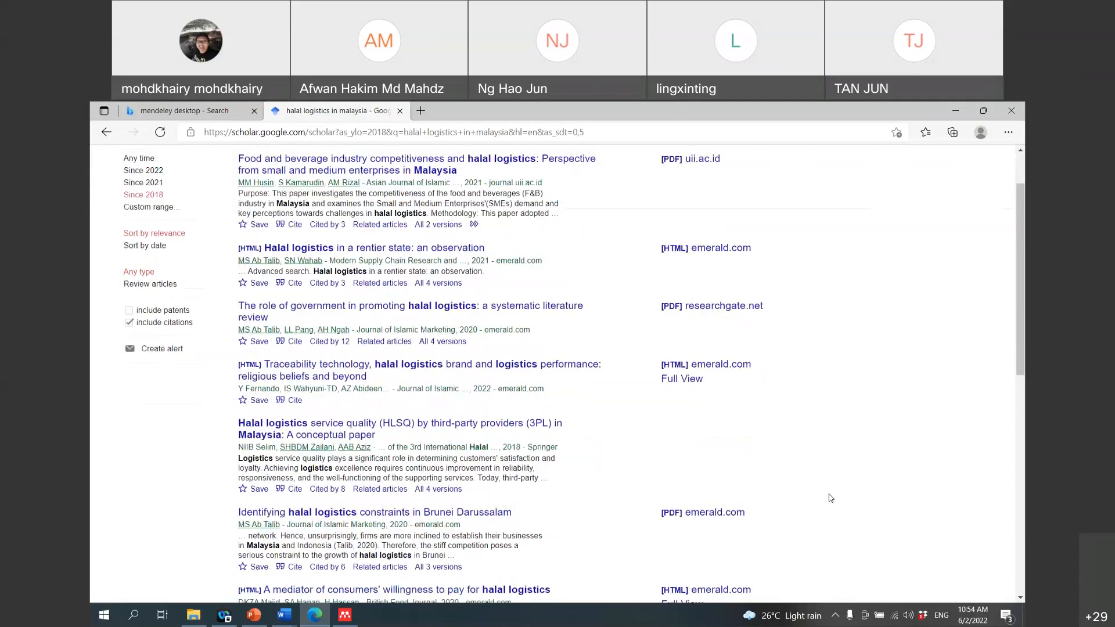
{"action": "scroll", "coordinate": [831, 498], "scroll_direction": "down", "scroll_amount": 3}
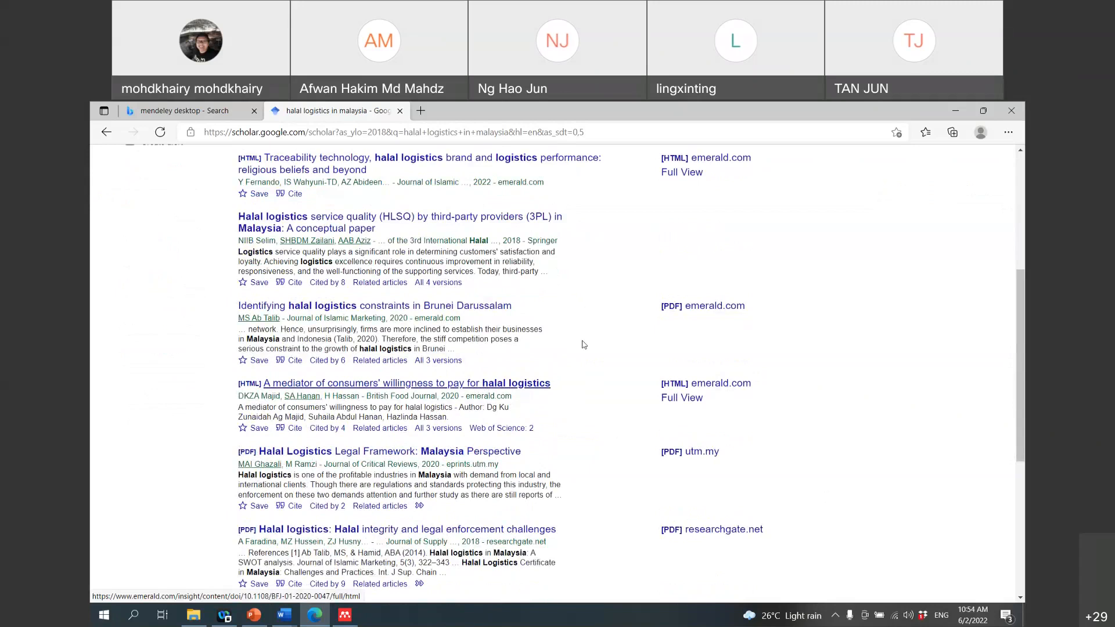
{"action": "scroll", "coordinate": [583, 344], "scroll_direction": "up", "scroll_amount": 5}
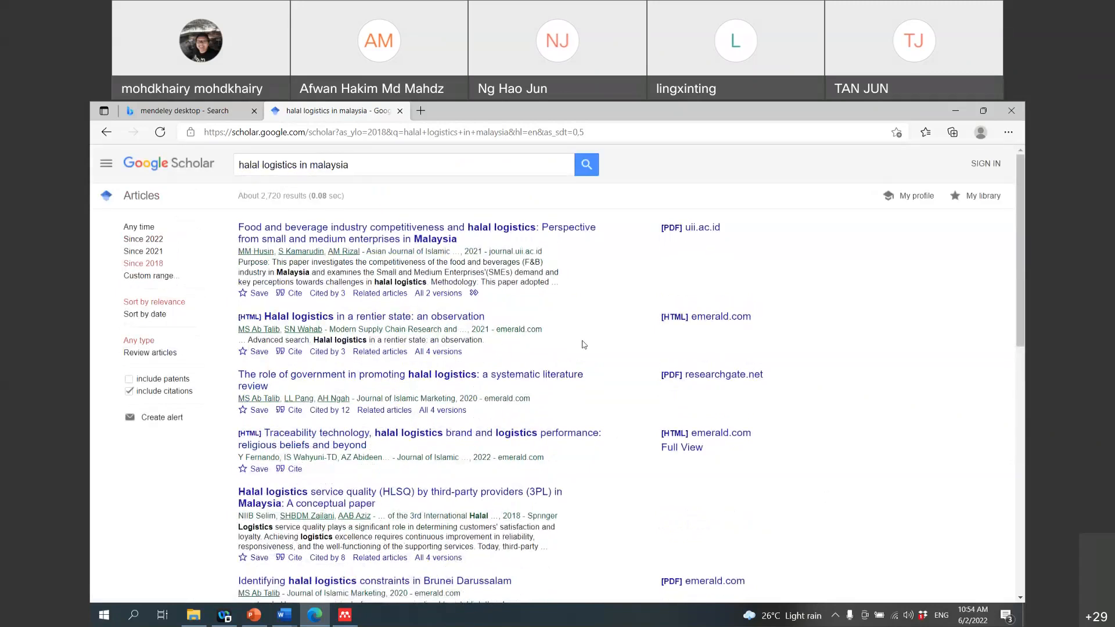
{"action": "left_click", "coordinate": [255, 111]}
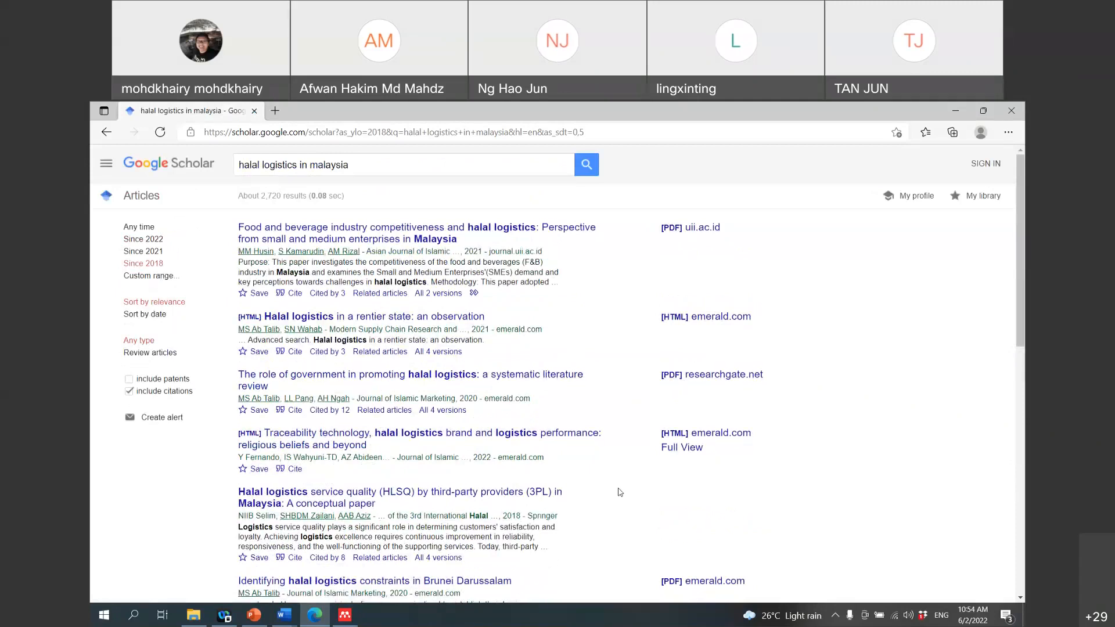
{"action": "scroll", "coordinate": [589, 338], "scroll_direction": "down", "scroll_amount": 5}
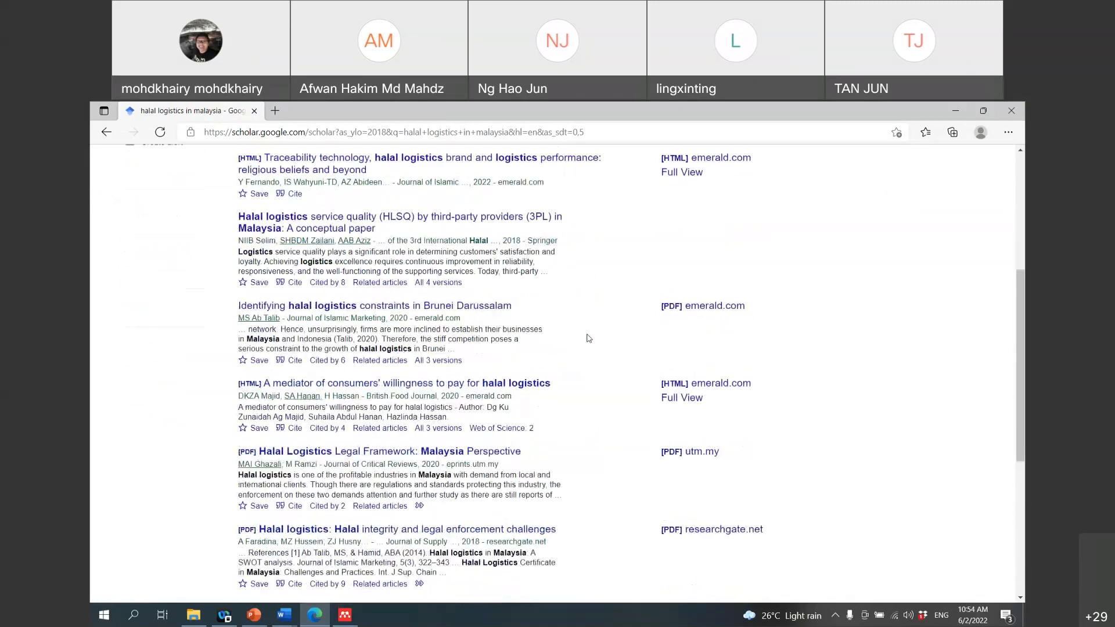
{"action": "scroll", "coordinate": [589, 338], "scroll_direction": "down", "scroll_amount": 4}
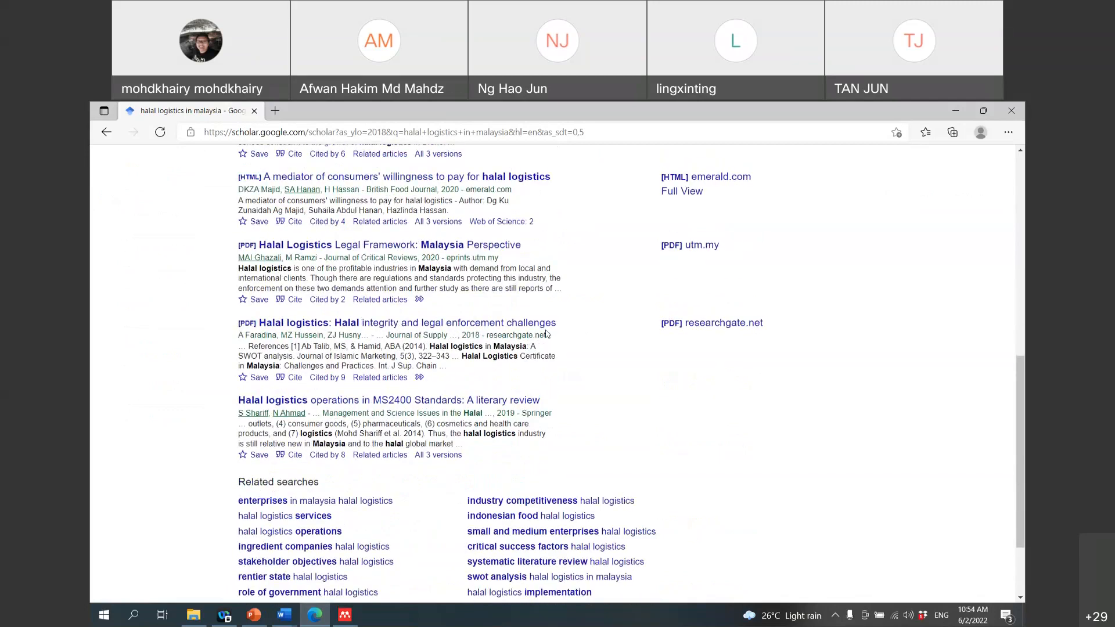
{"action": "scroll", "coordinate": [546, 334], "scroll_direction": "up", "scroll_amount": 9}
{"action": "scroll", "coordinate": [621, 368], "scroll_direction": "down", "scroll_amount": 3}
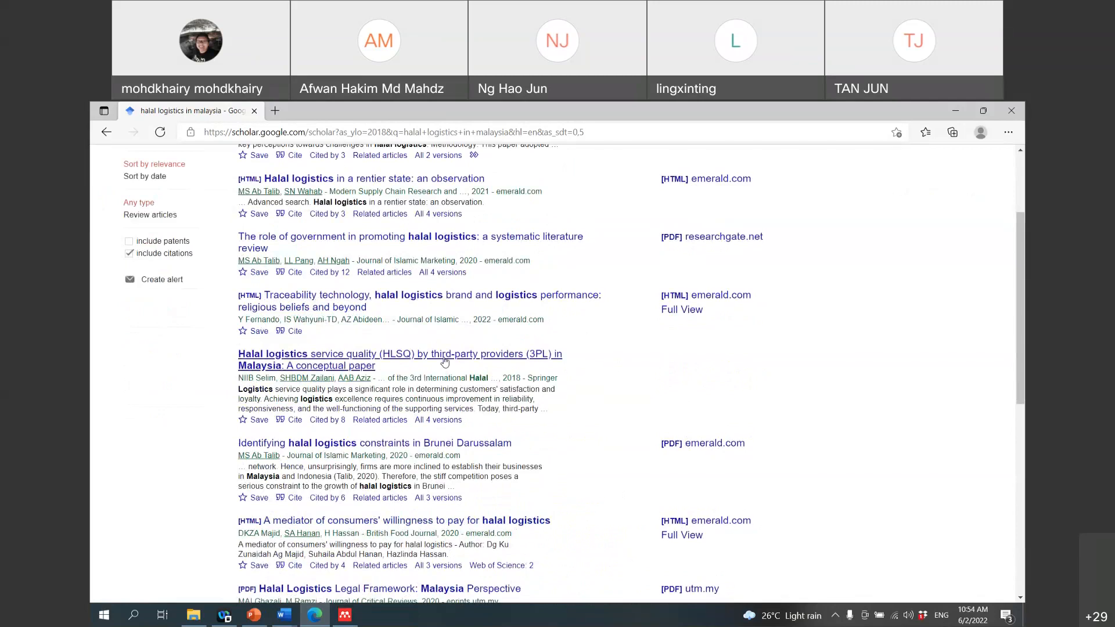
{"action": "scroll", "coordinate": [464, 366], "scroll_direction": "down", "scroll_amount": 2}
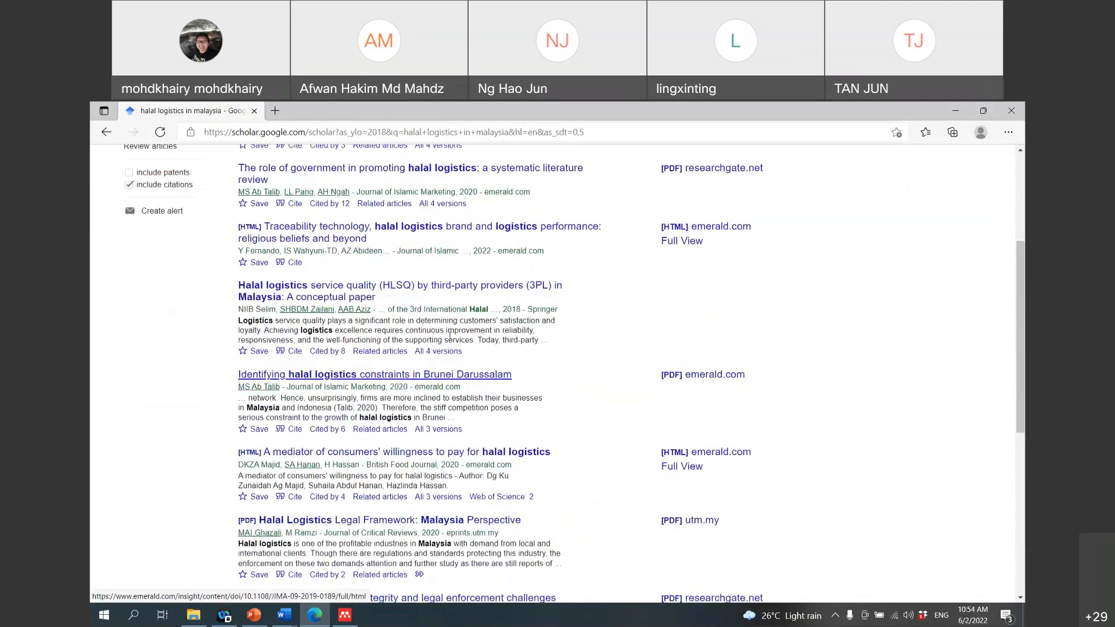
{"action": "scroll", "coordinate": [523, 355], "scroll_direction": "up", "scroll_amount": 4}
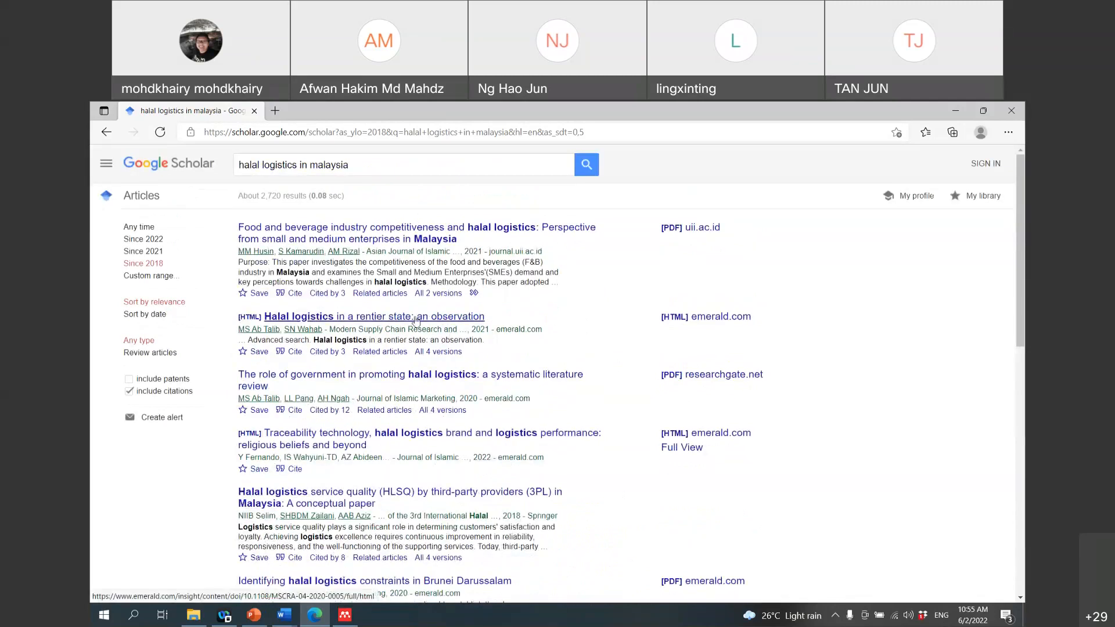
{"action": "scroll", "coordinate": [420, 321], "scroll_direction": "down", "scroll_amount": 1}
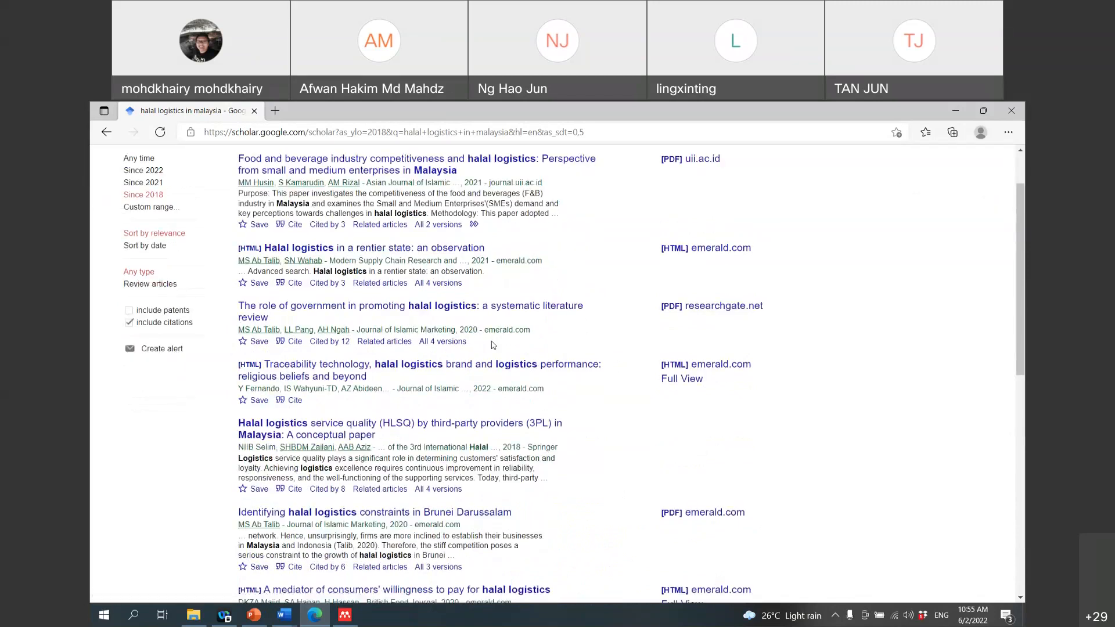
{"action": "scroll", "coordinate": [492, 345], "scroll_direction": "down", "scroll_amount": 2}
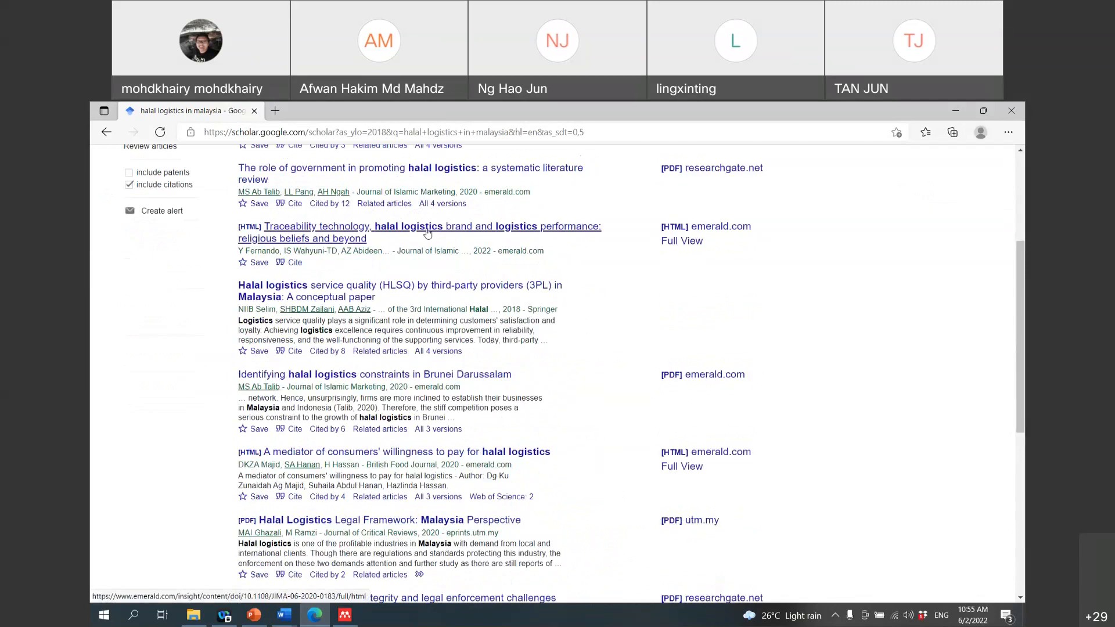
{"action": "scroll", "coordinate": [380, 255], "scroll_direction": "up", "scroll_amount": 1}
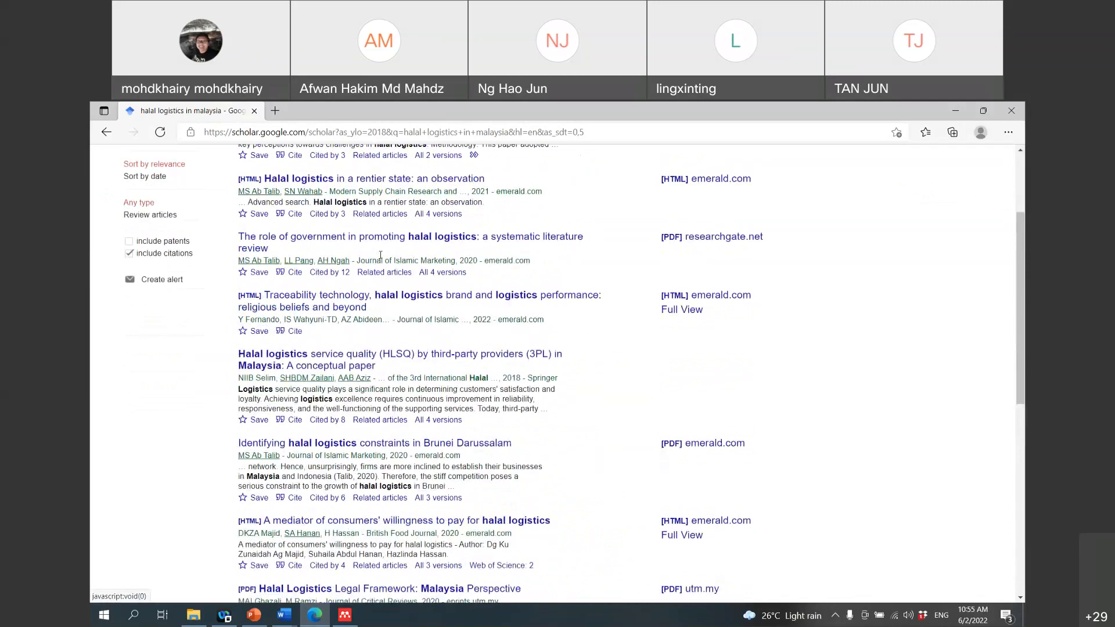
{"action": "scroll", "coordinate": [416, 324], "scroll_direction": "up", "scroll_amount": 2}
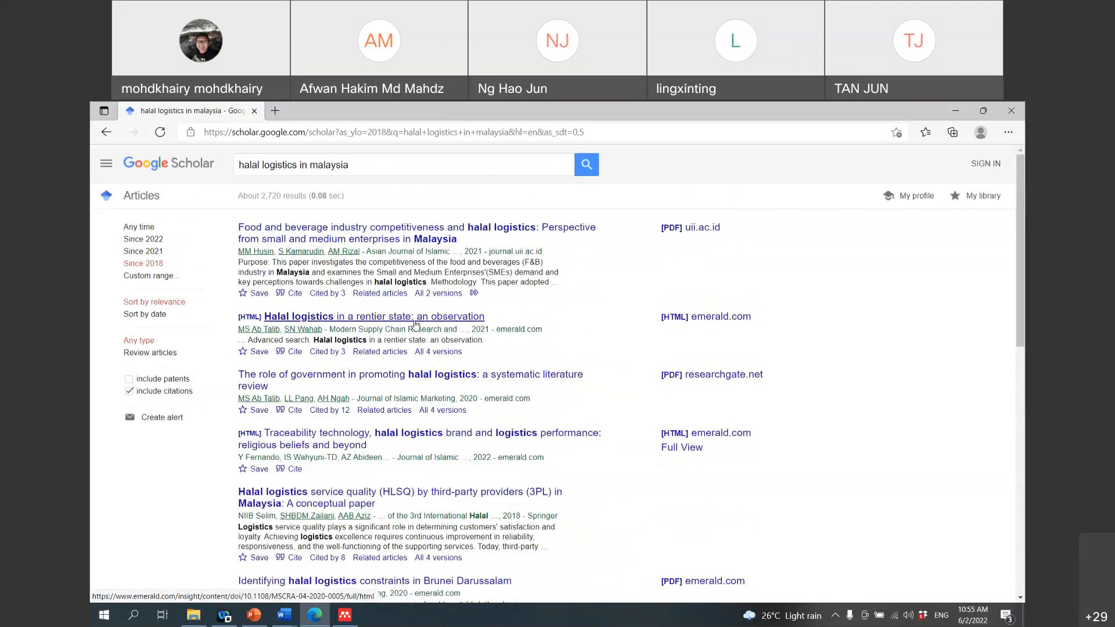
Step: Open the 'Halal logistics in a rentier state' article on Emerald and its PDF (917 KB)
{"action": "left_click", "coordinate": [416, 324]}
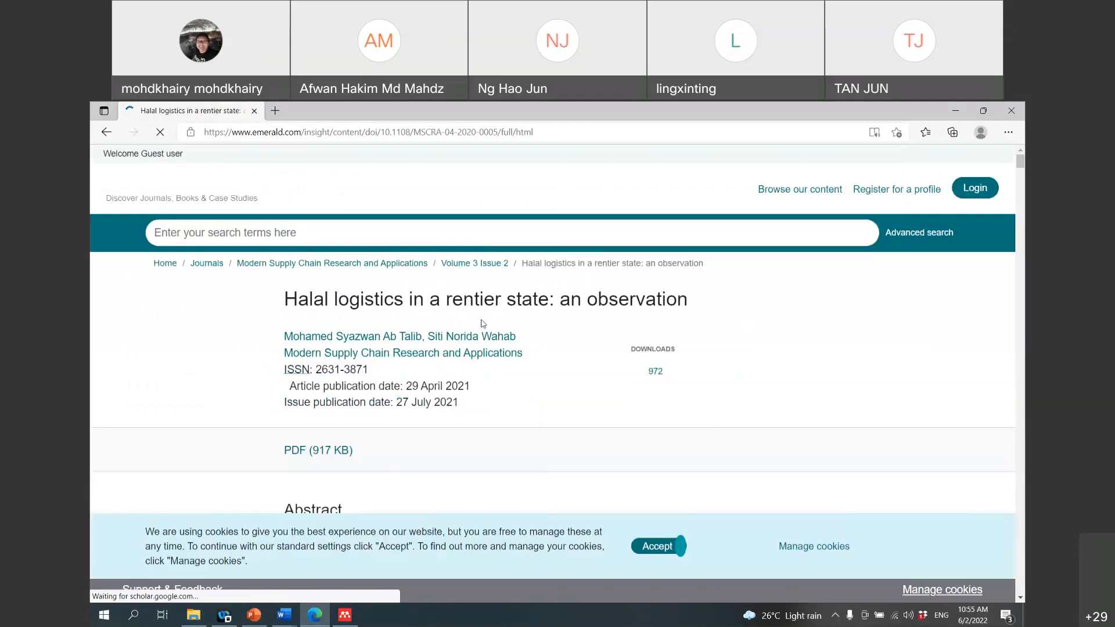
{"action": "scroll", "coordinate": [482, 320], "scroll_direction": "down", "scroll_amount": 2}
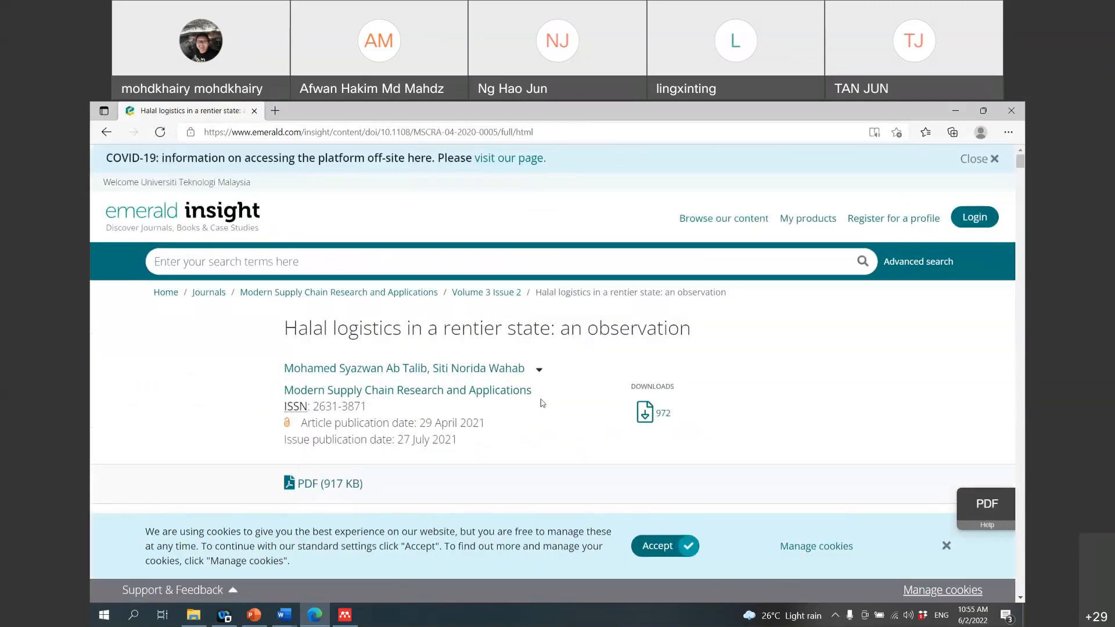
{"action": "left_click", "coordinate": [322, 485]}
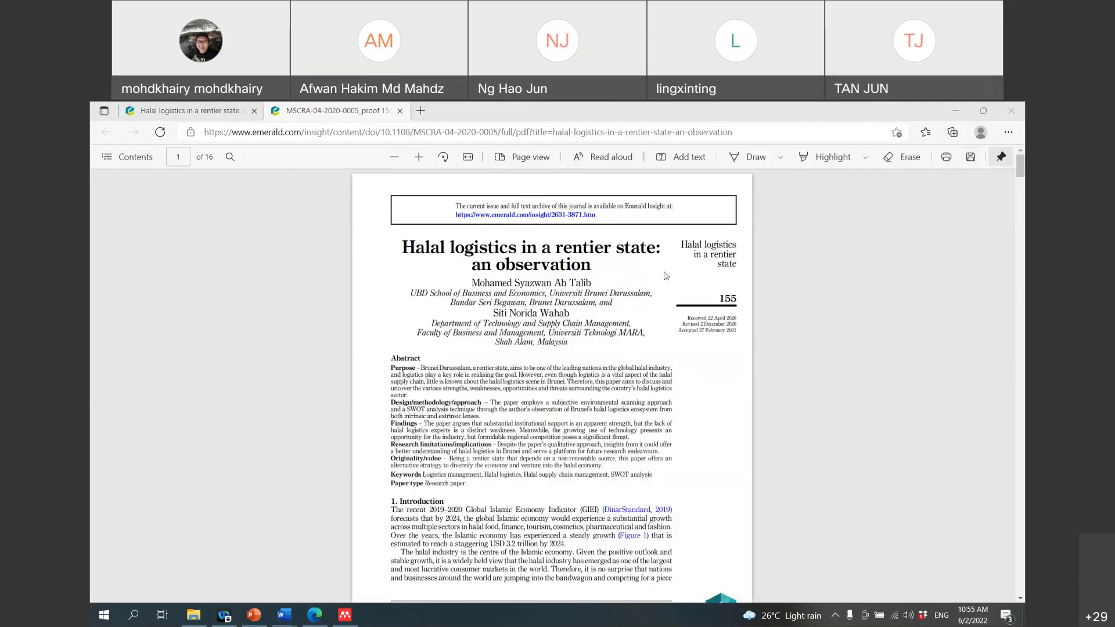
{"action": "scroll", "coordinate": [666, 300], "scroll_direction": "down", "scroll_amount": 3}
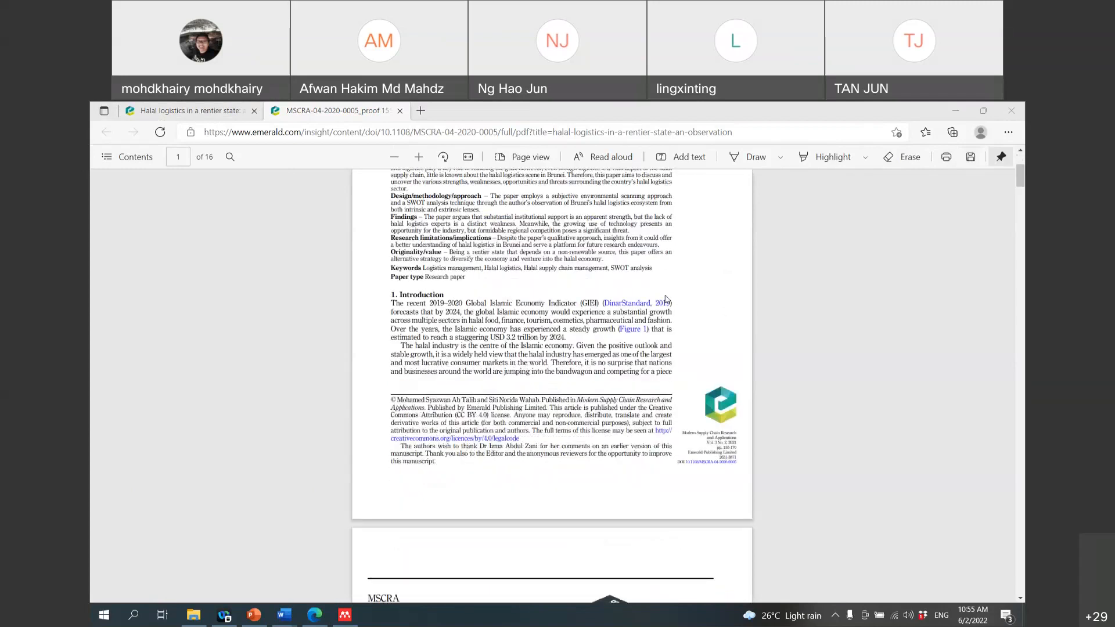
{"action": "scroll", "coordinate": [666, 300], "scroll_direction": "up", "scroll_amount": 3}
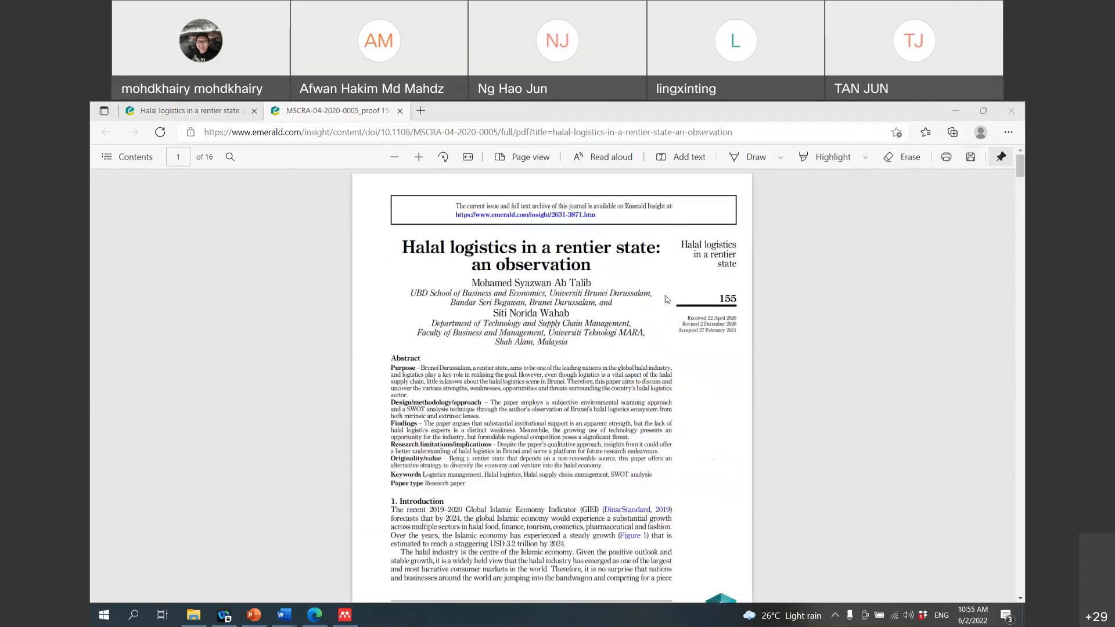
Step: Start saving the PDF, creating and opening a new 'Halal Logistic' folder inside YOSH
{"action": "left_click", "coordinate": [974, 161]}
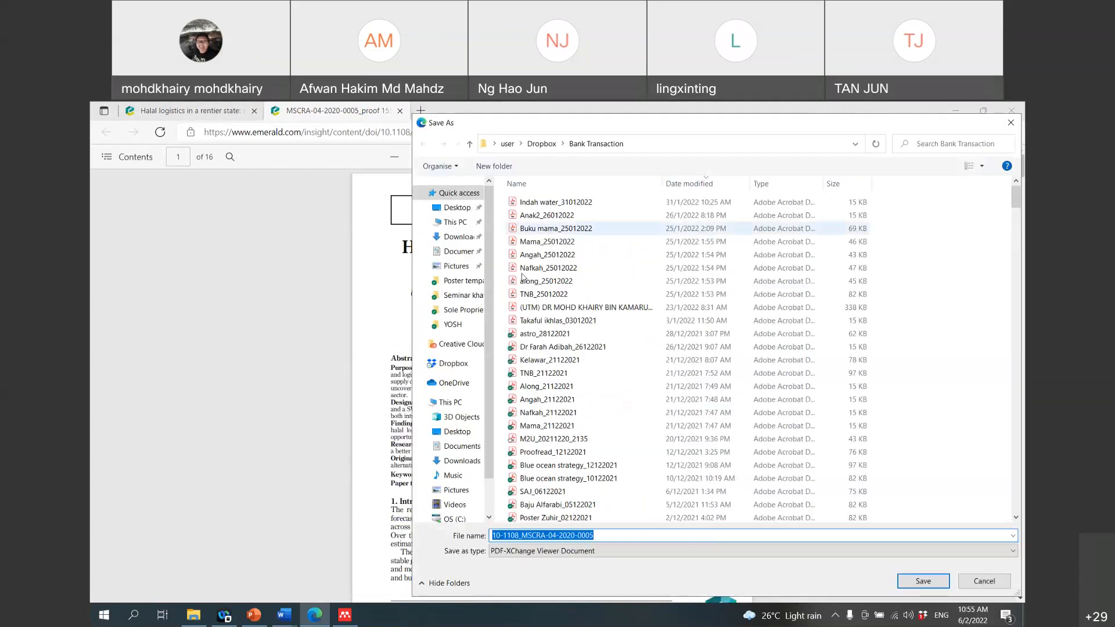
{"action": "left_click", "coordinate": [452, 325]}
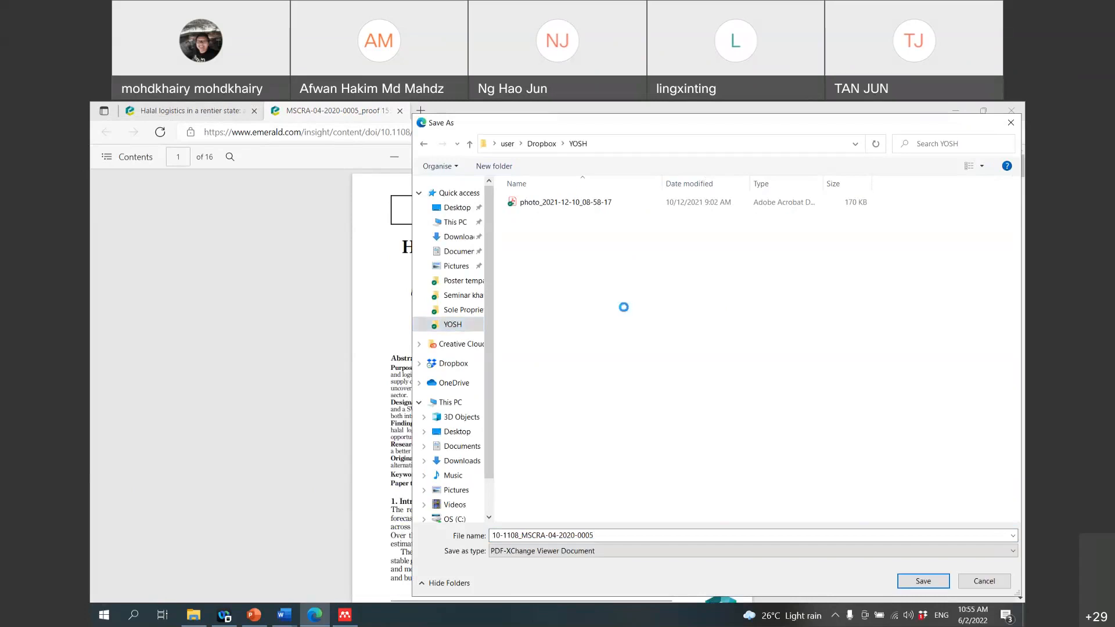
{"action": "right_click", "coordinate": [611, 306]}
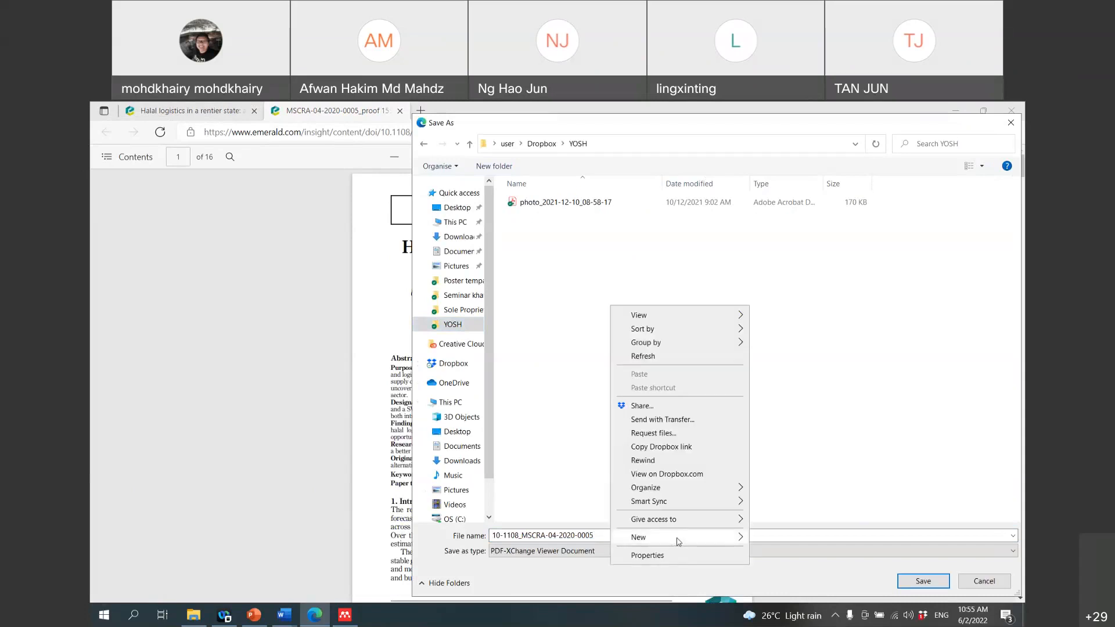
{"action": "mouse_move", "coordinate": [675, 538]}
{"action": "left_click", "coordinate": [777, 373]}
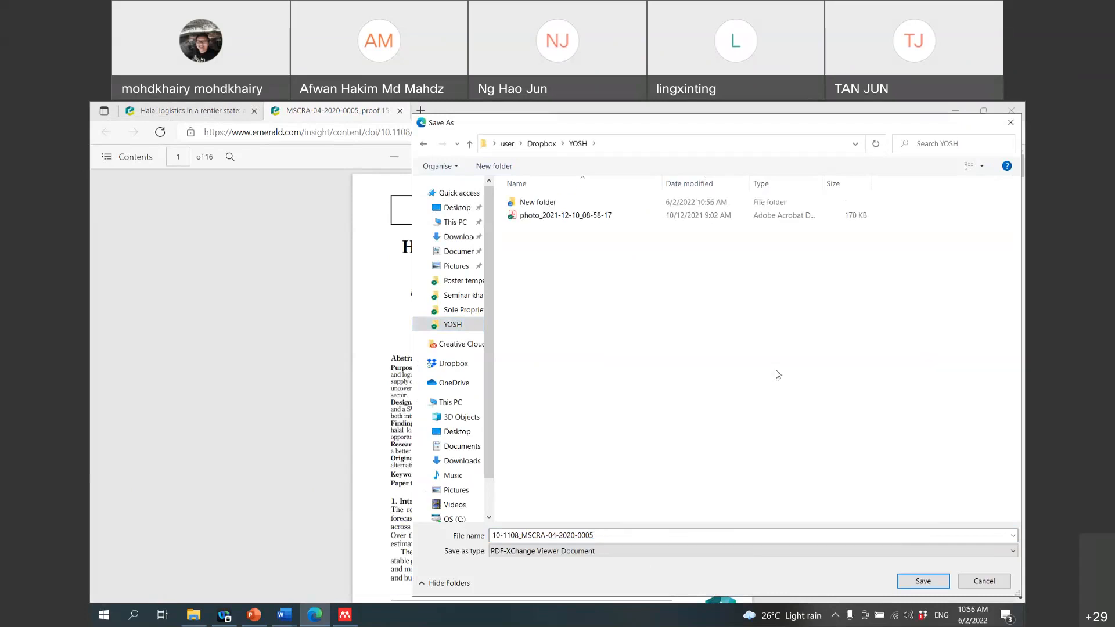
{"action": "right_click", "coordinate": [548, 202]}
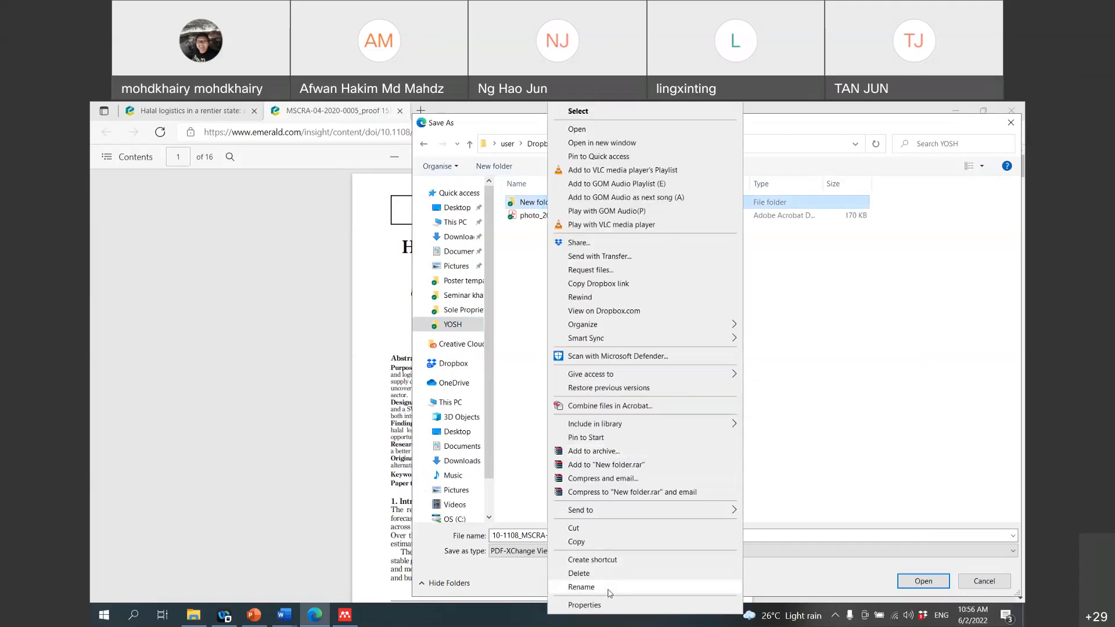
{"action": "left_click", "coordinate": [609, 590]}
{"action": "type", "text": "Halal L"}
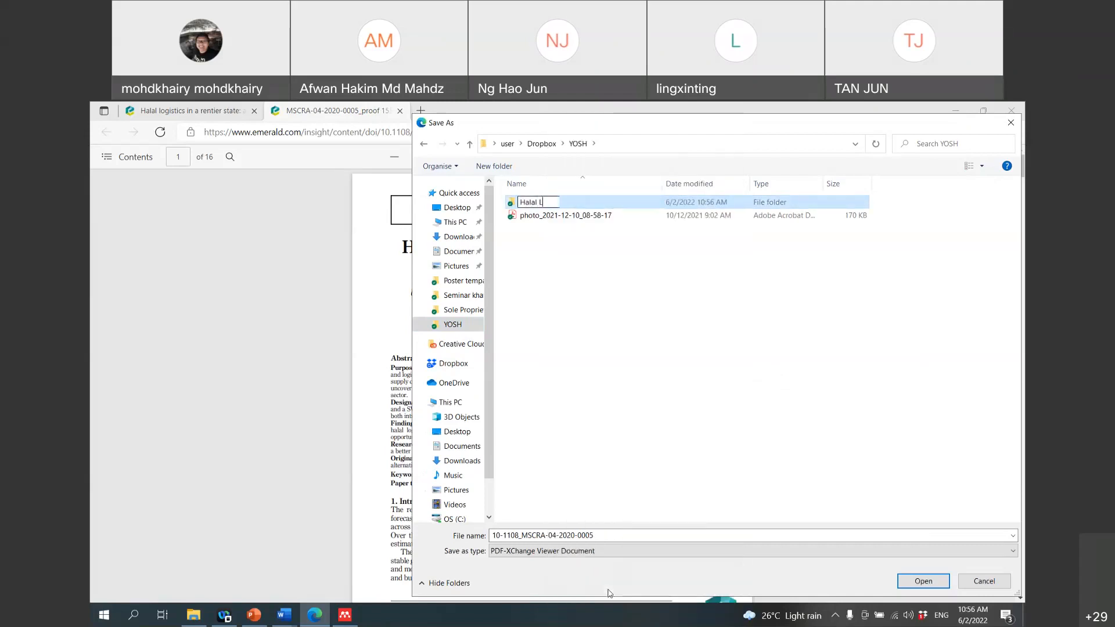
{"action": "type", "text": "ogistic"}
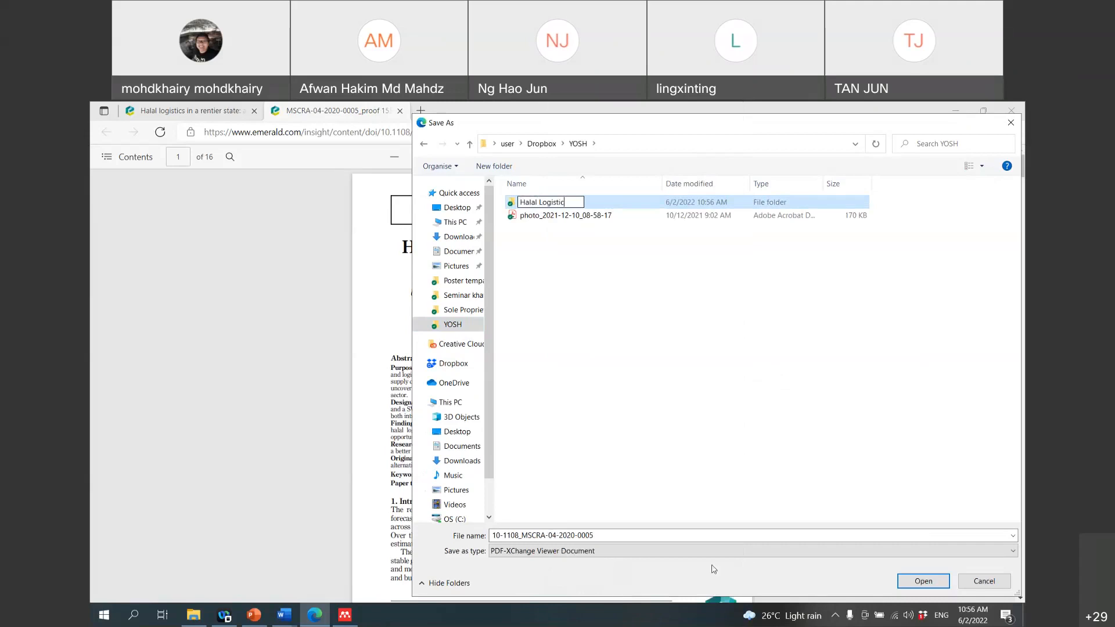
{"action": "left_click", "coordinate": [924, 583]}
{"action": "left_click", "coordinate": [923, 582]}
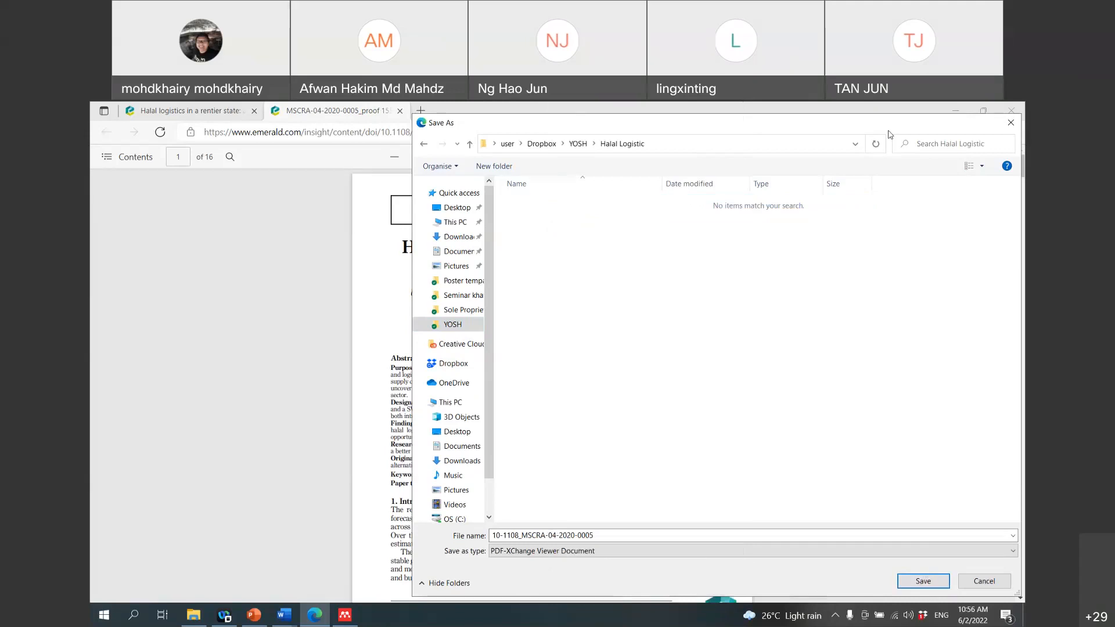
Step: Begin the file name with '2021_' followed by the first author's name
{"action": "left_click_drag", "start_coordinate": [888, 131], "coordinate": [246, 105]}
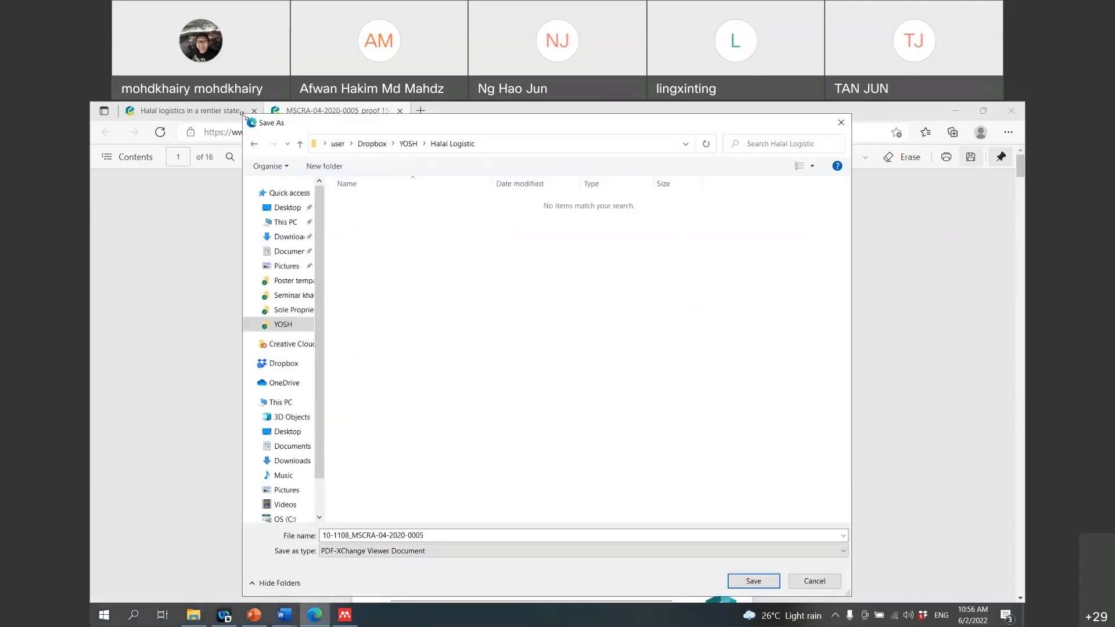
{"action": "left_click_drag", "start_coordinate": [243, 114], "coordinate": [485, 323]}
{"action": "left_click_drag", "start_coordinate": [571, 330], "coordinate": [141, 102]}
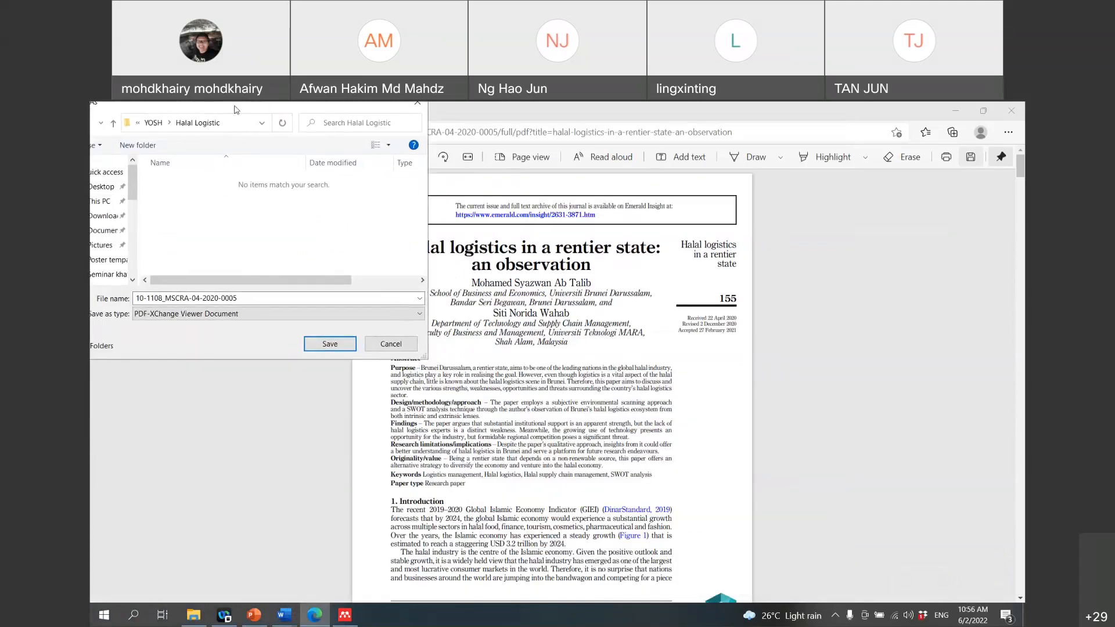
{"action": "left_click_drag", "start_coordinate": [235, 109], "coordinate": [841, 118]}
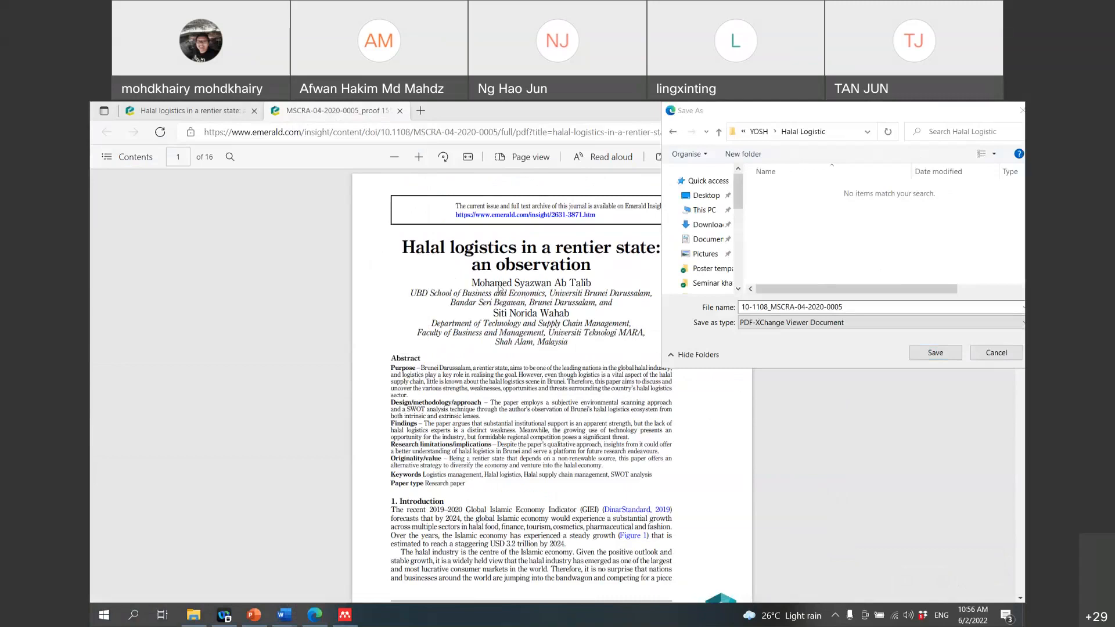
{"action": "scroll", "coordinate": [499, 289], "scroll_direction": "down", "scroll_amount": 5}
{"action": "scroll", "coordinate": [498, 289], "scroll_direction": "up", "scroll_amount": 1}
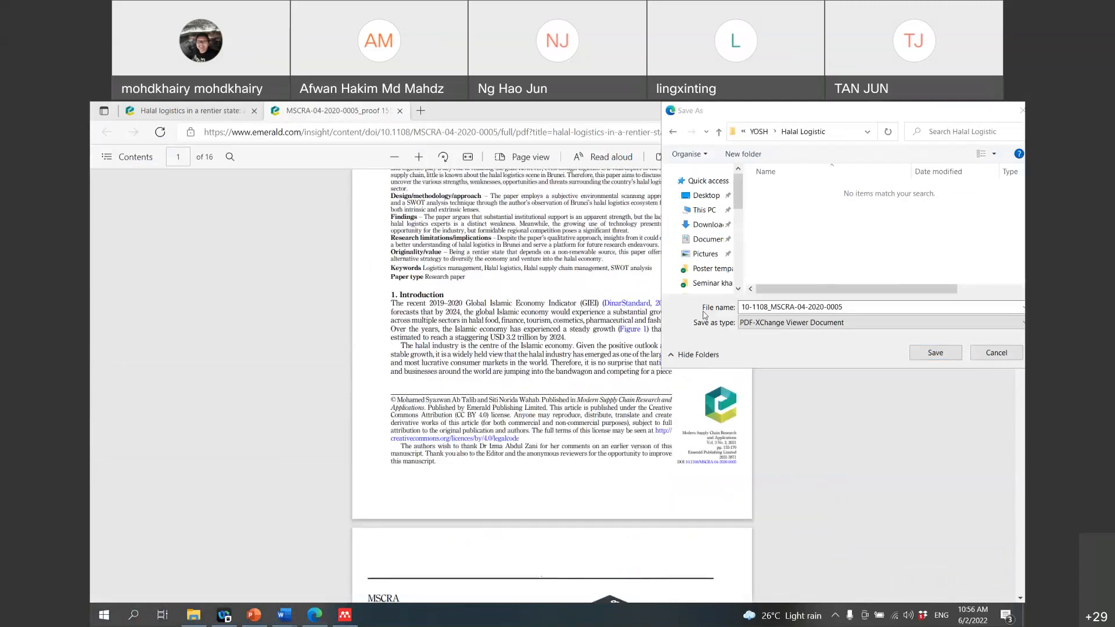
{"action": "left_click", "coordinate": [756, 307]}
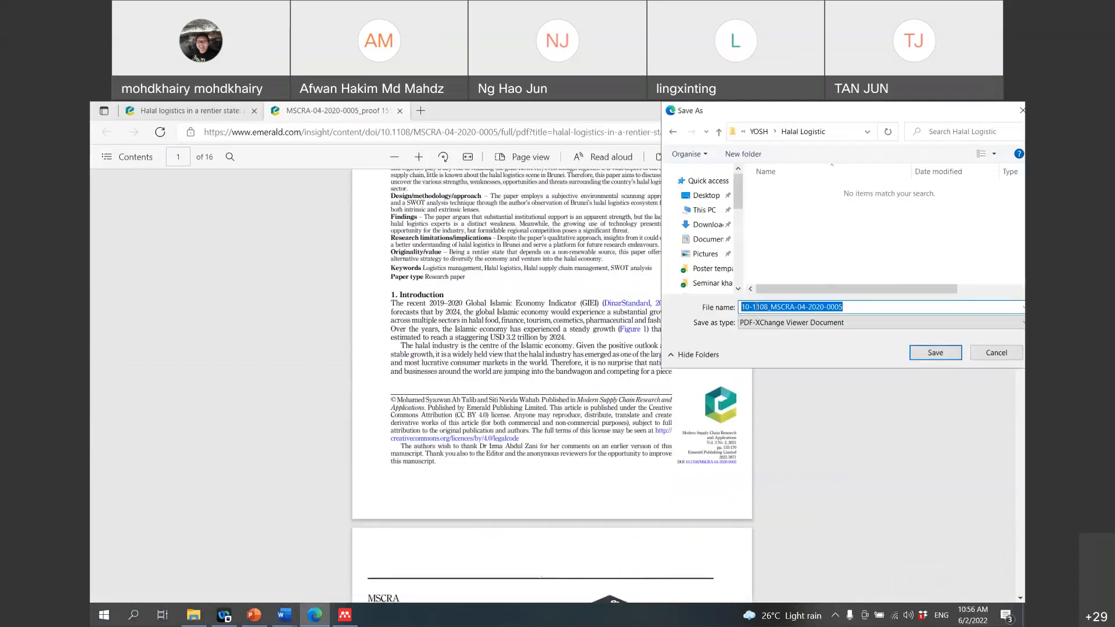
{"action": "type", "text": "2"}
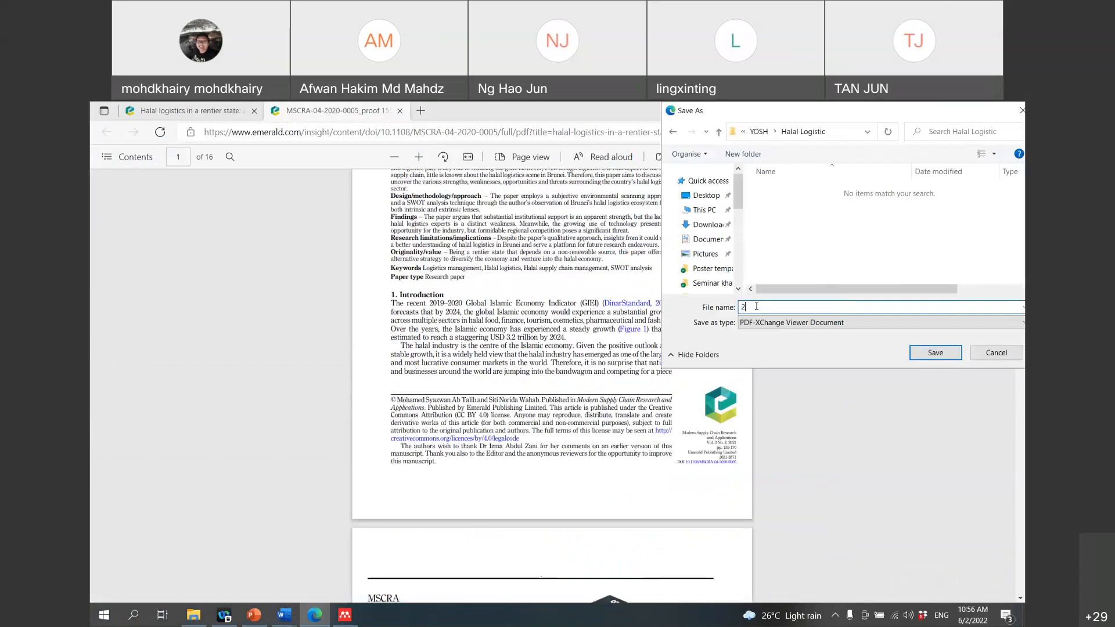
{"action": "type", "text": "021"}
{"action": "scroll", "coordinate": [518, 317], "scroll_direction": "up", "scroll_amount": 3}
{"action": "scroll", "coordinate": [517, 318], "scroll_direction": "down", "scroll_amount": 1}
{"action": "type", "text": "_M"}
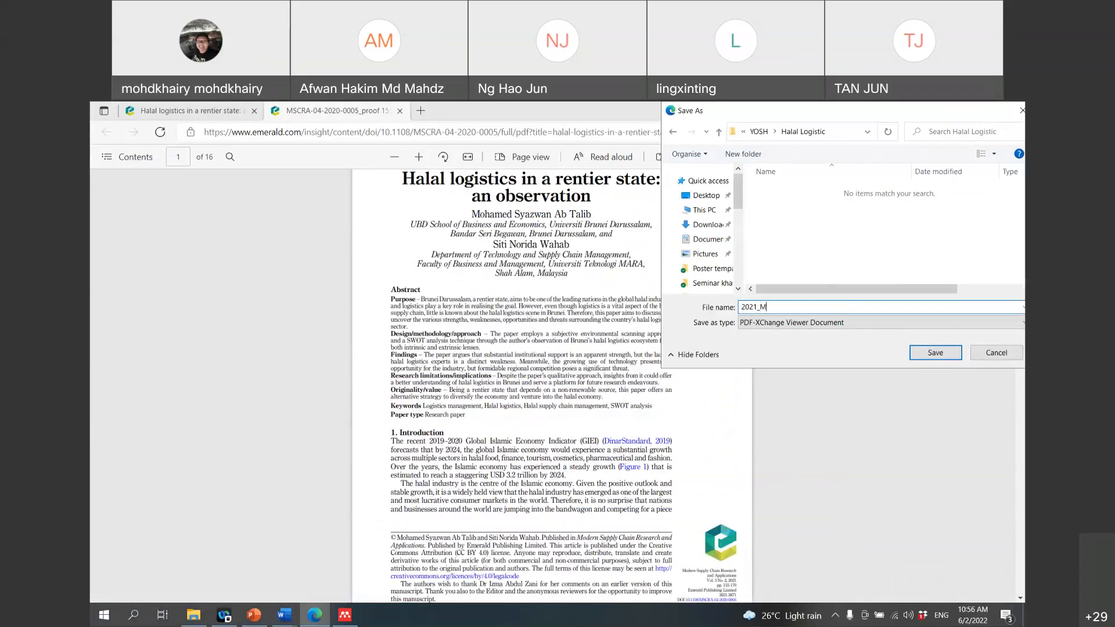
{"action": "type", "text": "ohamed Say"}
{"action": "type", "text": "zwan Ab Talib_"}
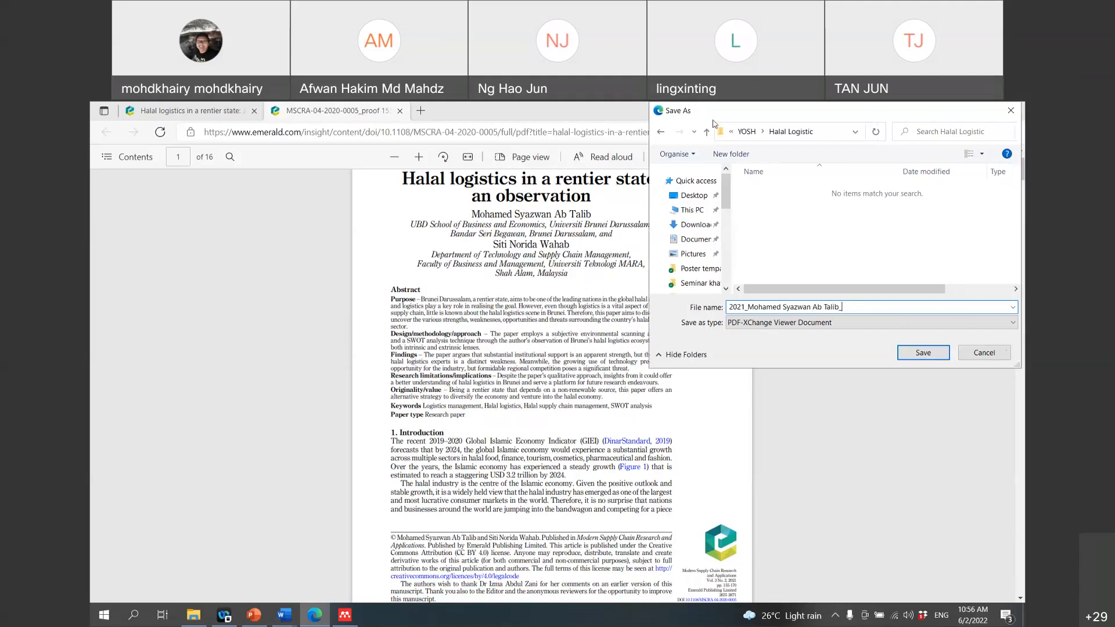
Step: Finish the file name with 'Halal logistics in a rentier' and save the PDF
{"action": "left_click", "coordinate": [685, 355]}
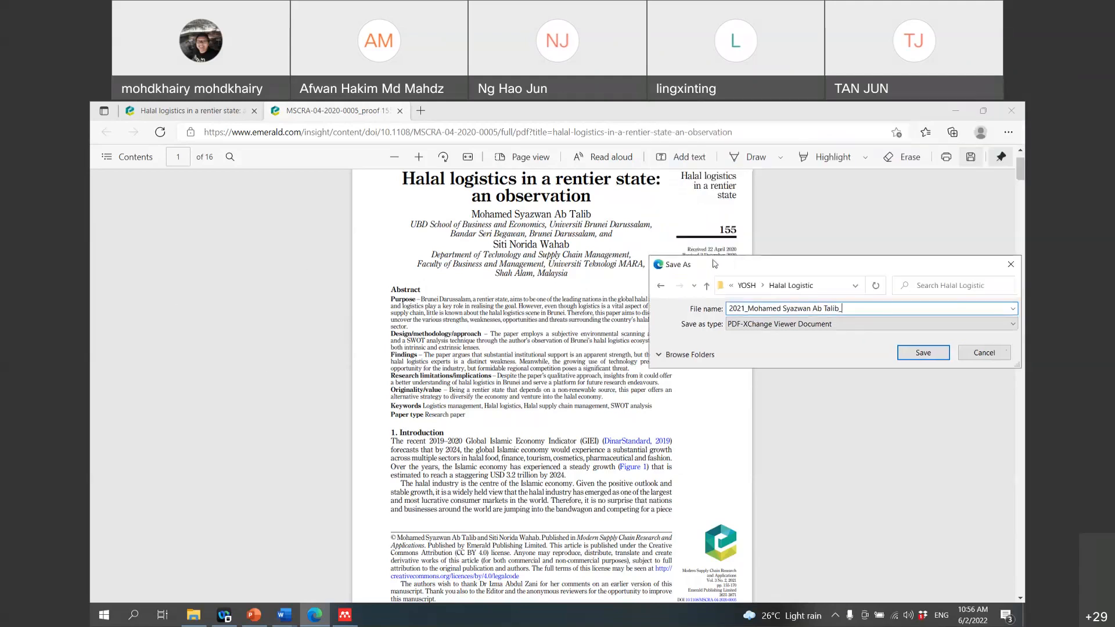
{"action": "left_click_drag", "start_coordinate": [714, 257], "coordinate": [373, 331]}
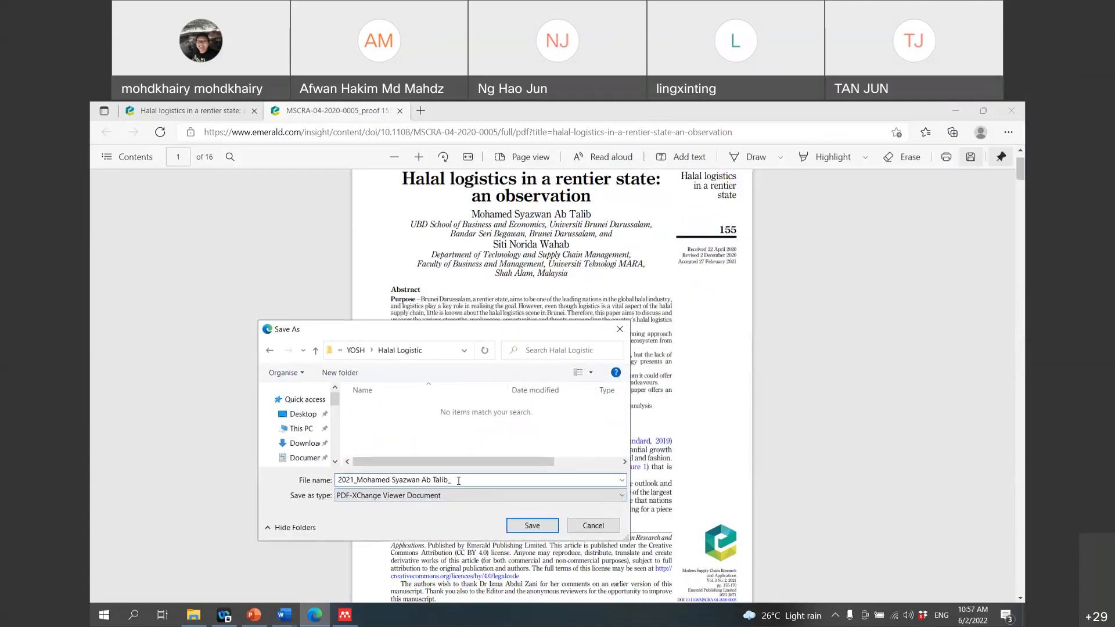
{"action": "type", "text": "Halal logistivs"}
{"action": "key", "text": "BackSpace"}
{"action": "key", "text": "BackSpace"}
{"action": "key", "text": "BackSpace"}
{"action": "key", "text": "BackSpace"}
{"action": "type", "text": "tivs in"}
{"action": "key", "text": "BackSpace"}
{"action": "key", "text": "BackSpace"}
{"action": "key", "text": "BackSpace"}
{"action": "key", "text": "BackSpace"}
{"action": "type", "text": "cs in a rentier"}
{"action": "key", "text": "Return"}
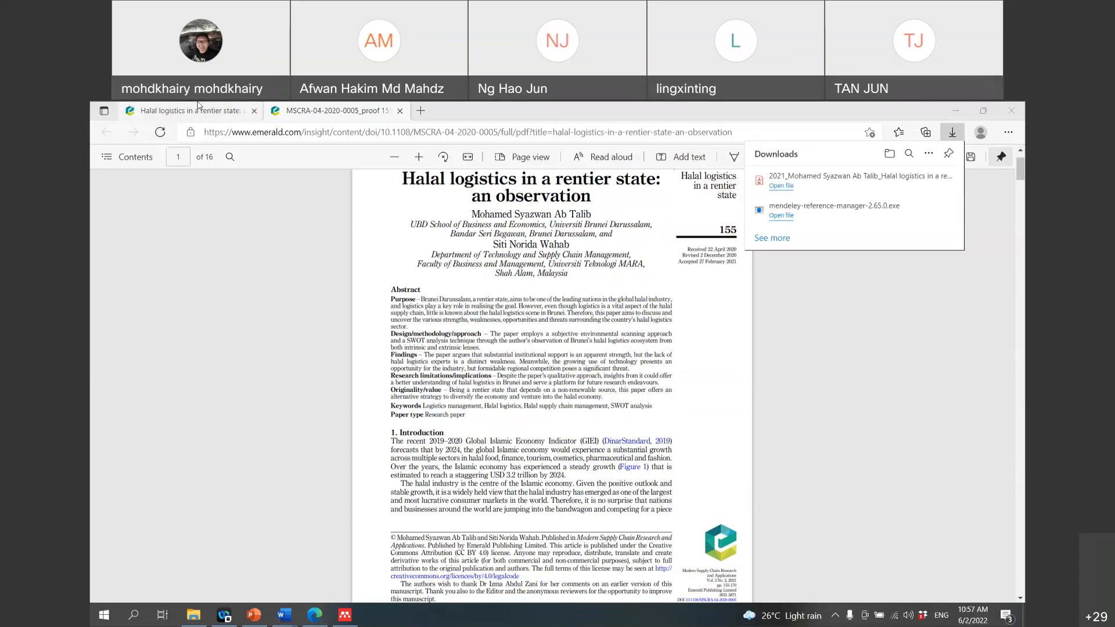
{"action": "key", "text": "alt+Left"}
Step: From Scholar, open the 'Food and beverage industry competitiveness and halal logistics' article PDF
{"action": "left_click", "coordinate": [101, 137]}
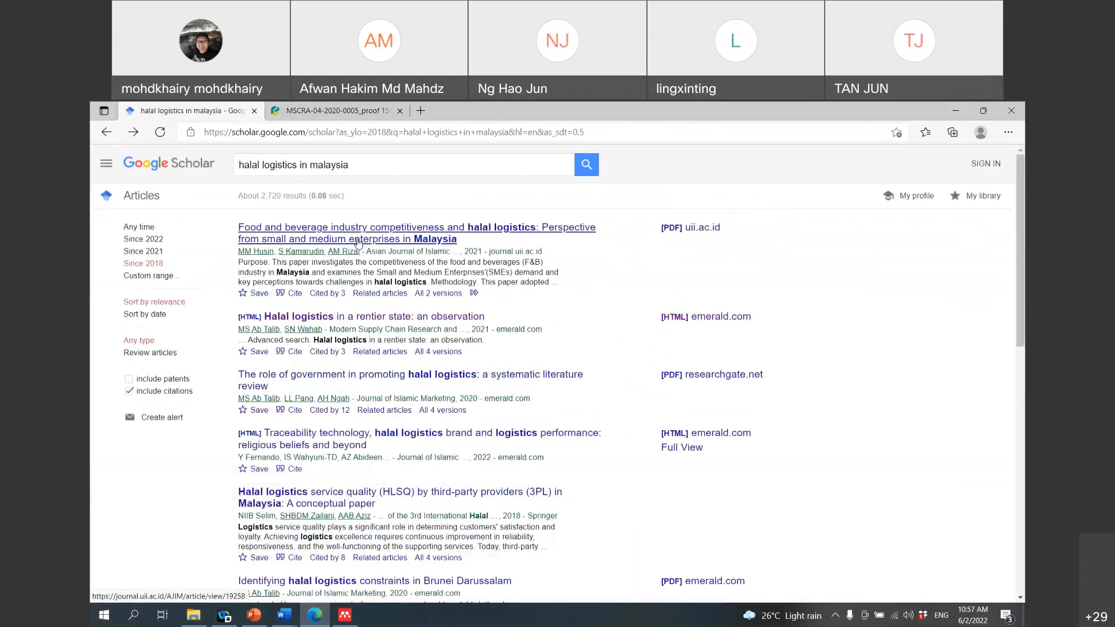
{"action": "left_click", "coordinate": [492, 233]}
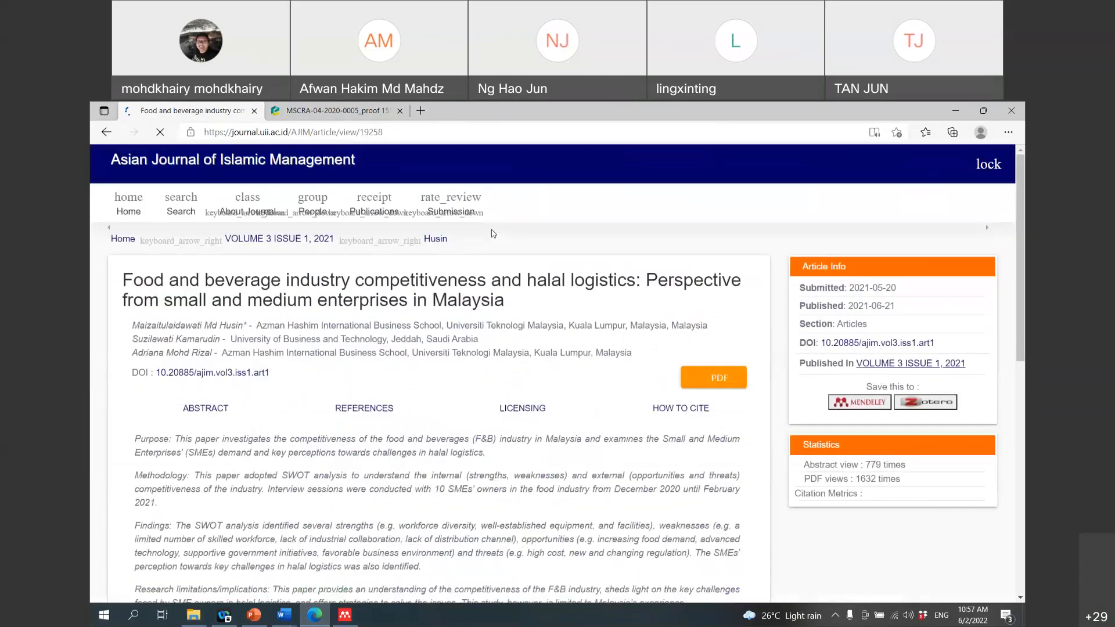
{"action": "scroll", "coordinate": [492, 232], "scroll_direction": "down", "scroll_amount": 3}
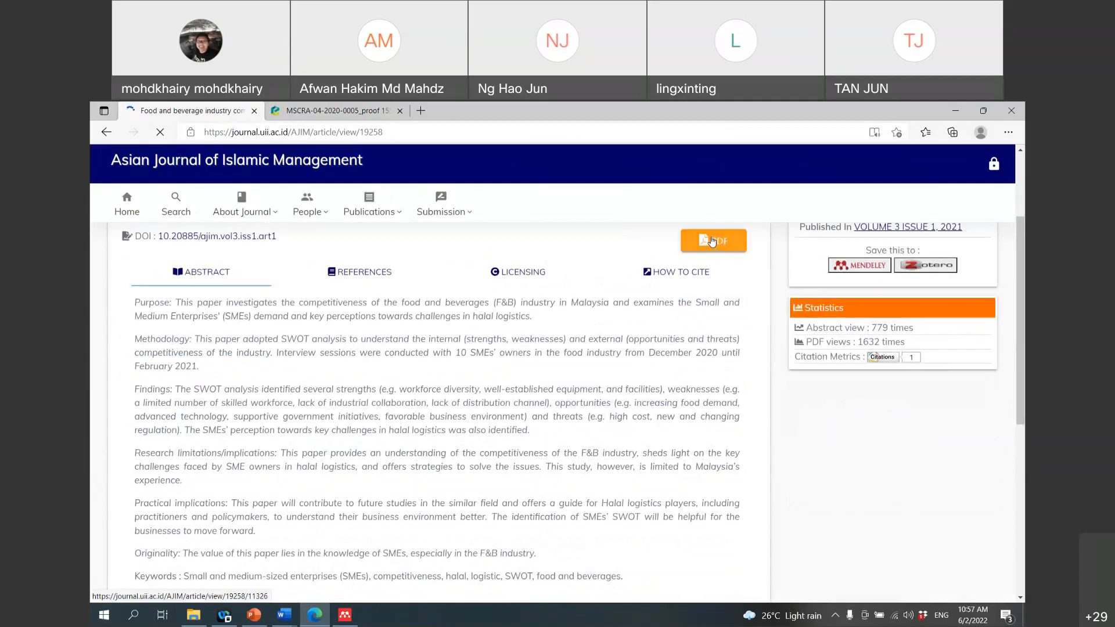
{"action": "scroll", "coordinate": [553, 307], "scroll_direction": "up", "scroll_amount": 1}
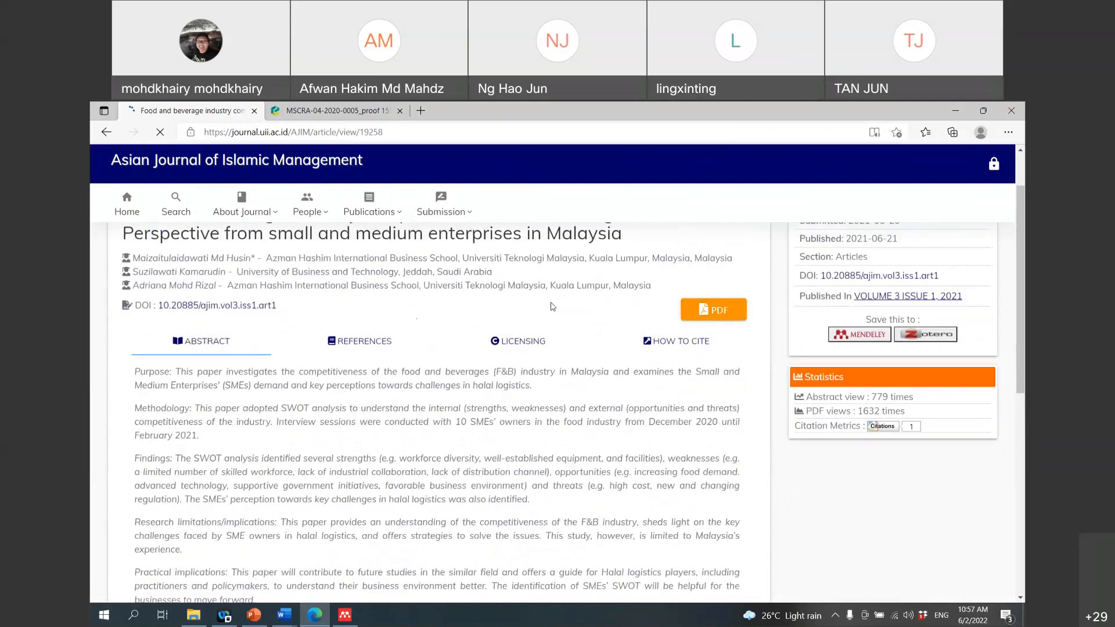
{"action": "scroll", "coordinate": [553, 306], "scroll_direction": "up", "scroll_amount": 1}
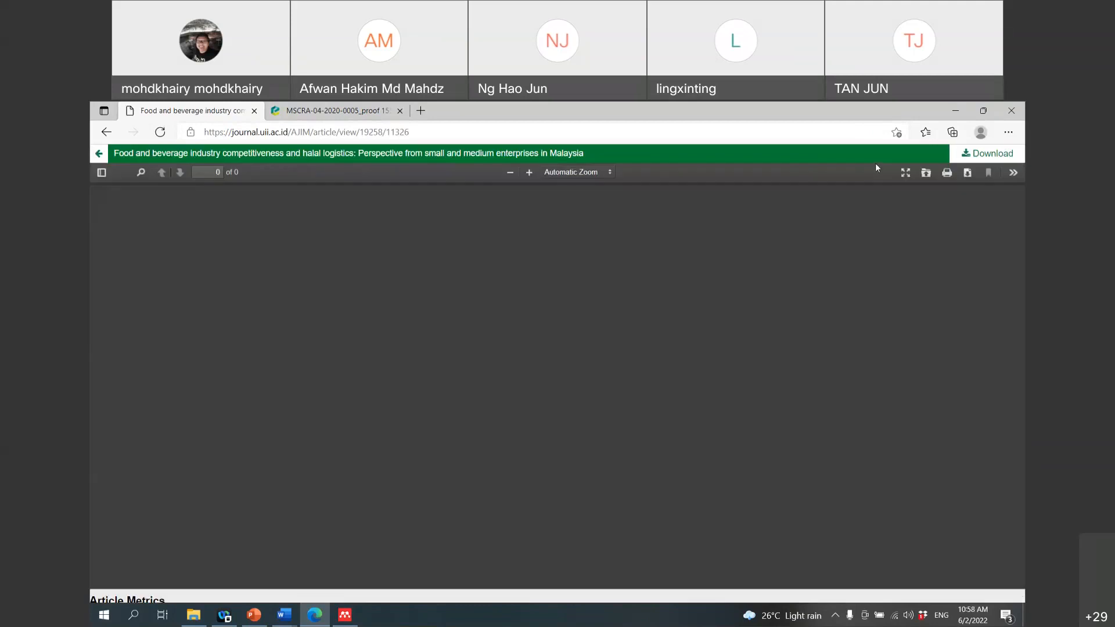
{"action": "left_click", "coordinate": [984, 154]}
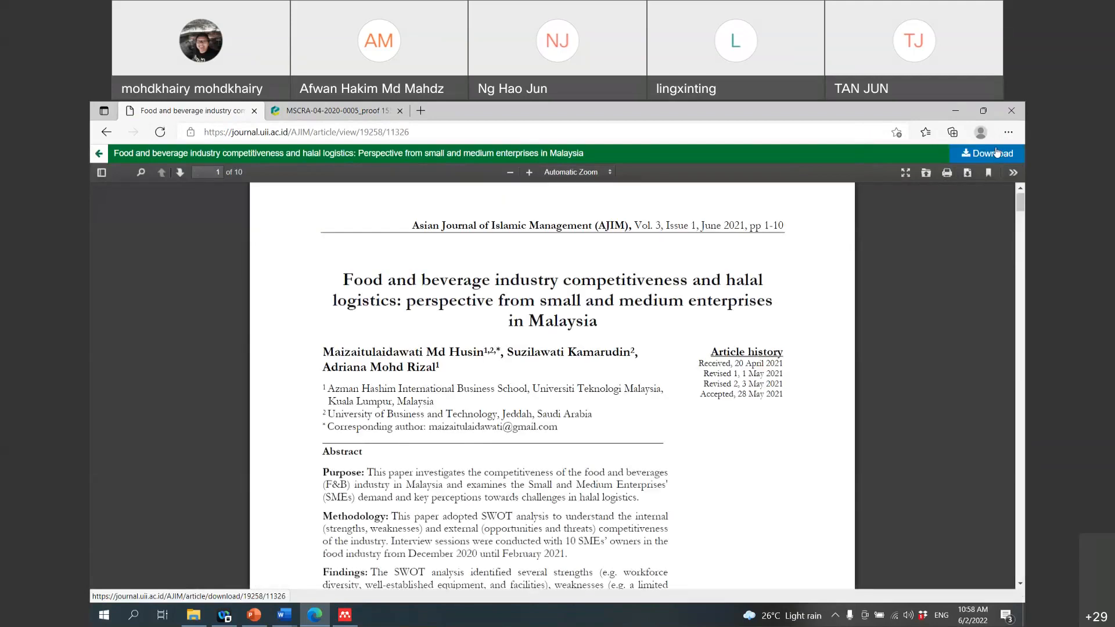
Step: Save the PDF to Halal Logistic as '2021_<first author>_Food and beverage industry'
{"action": "left_click", "coordinate": [996, 152]}
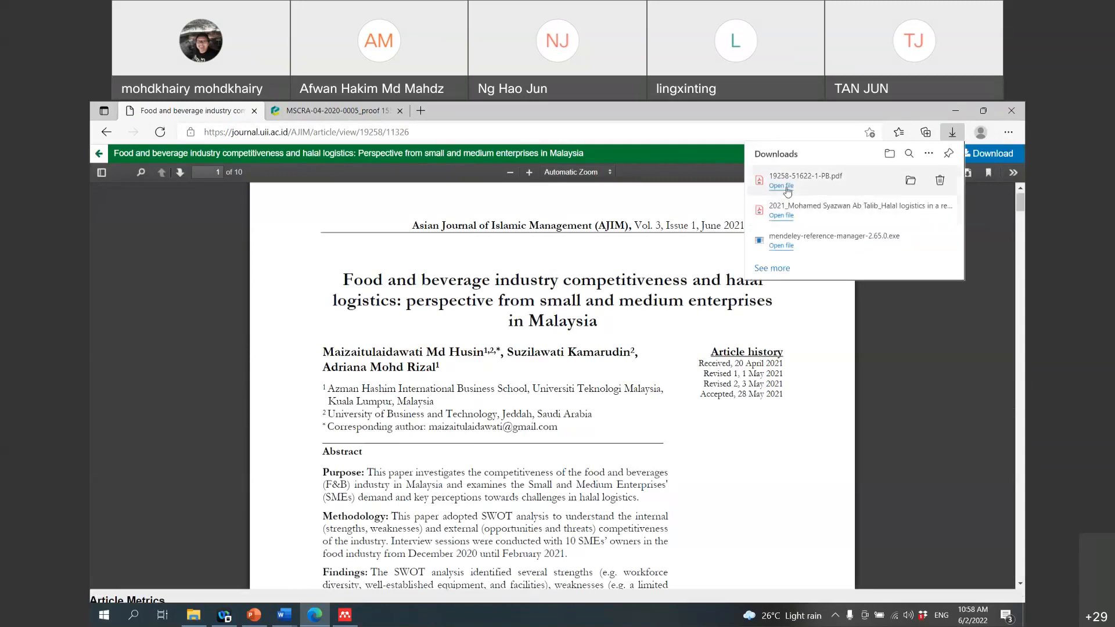
{"action": "left_click", "coordinate": [782, 186]}
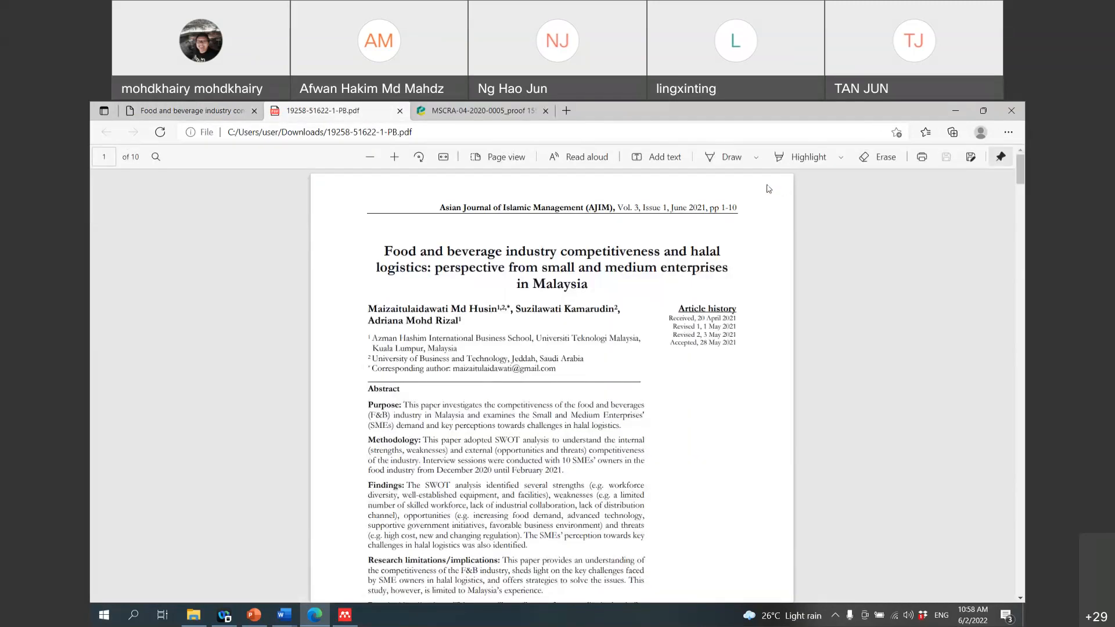
{"action": "left_click", "coordinate": [970, 158]}
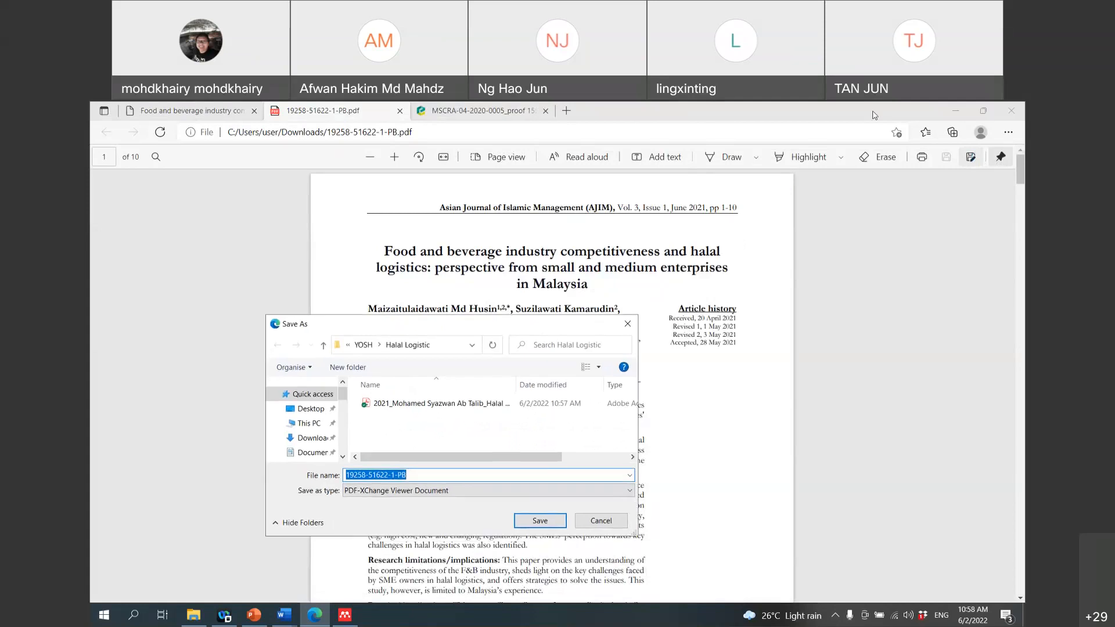
{"action": "left_click_drag", "start_coordinate": [450, 327], "coordinate": [924, 153]}
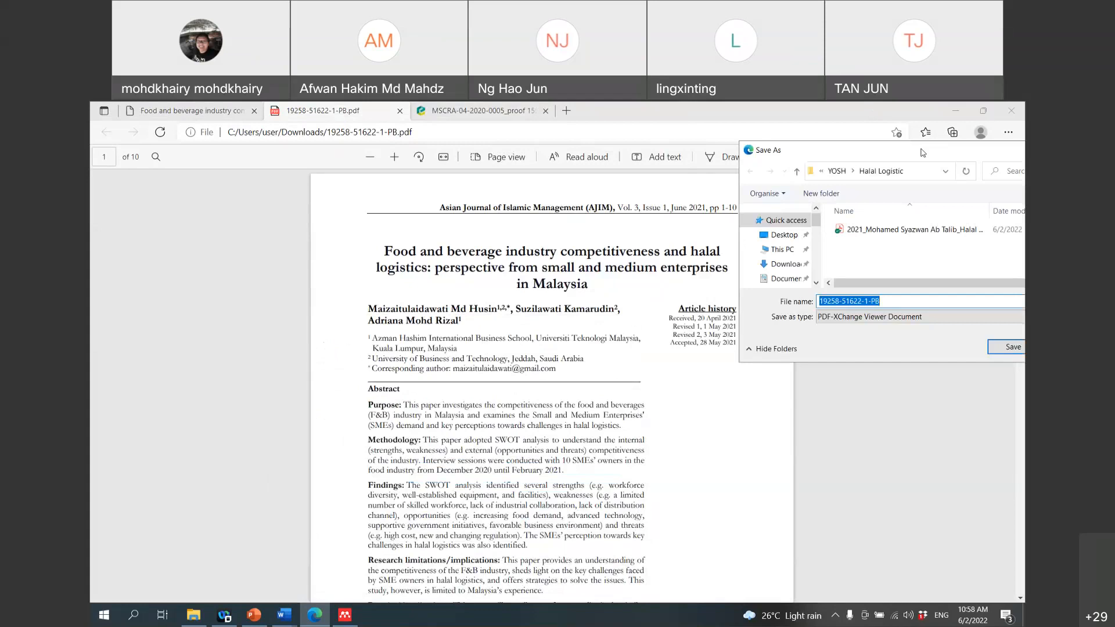
{"action": "type", "text": "2"}
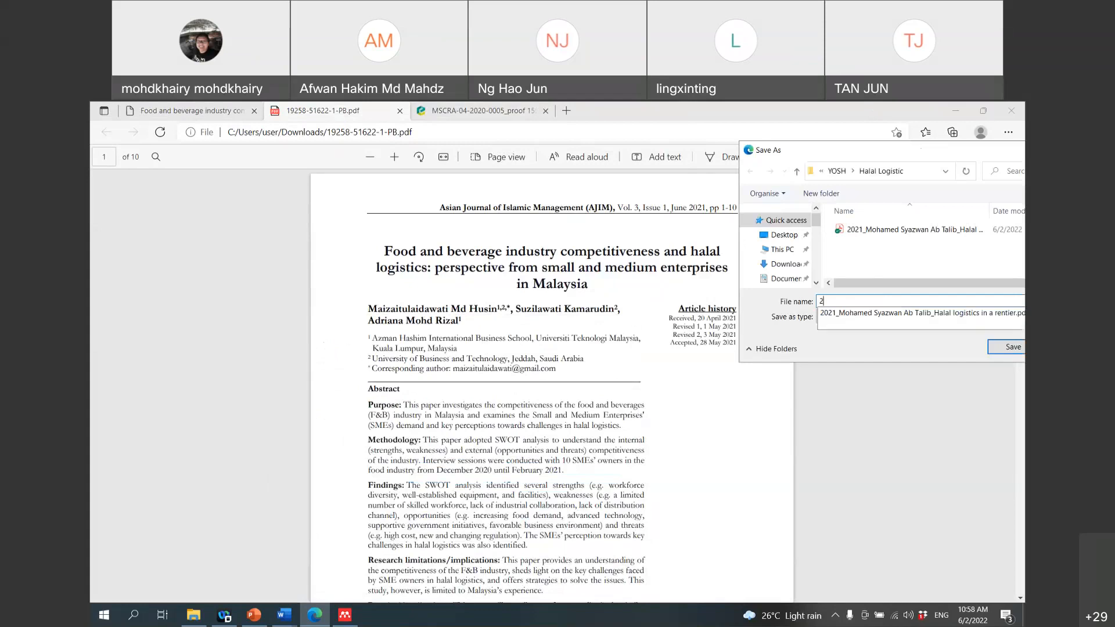
{"action": "type", "text": "021_Ma"}
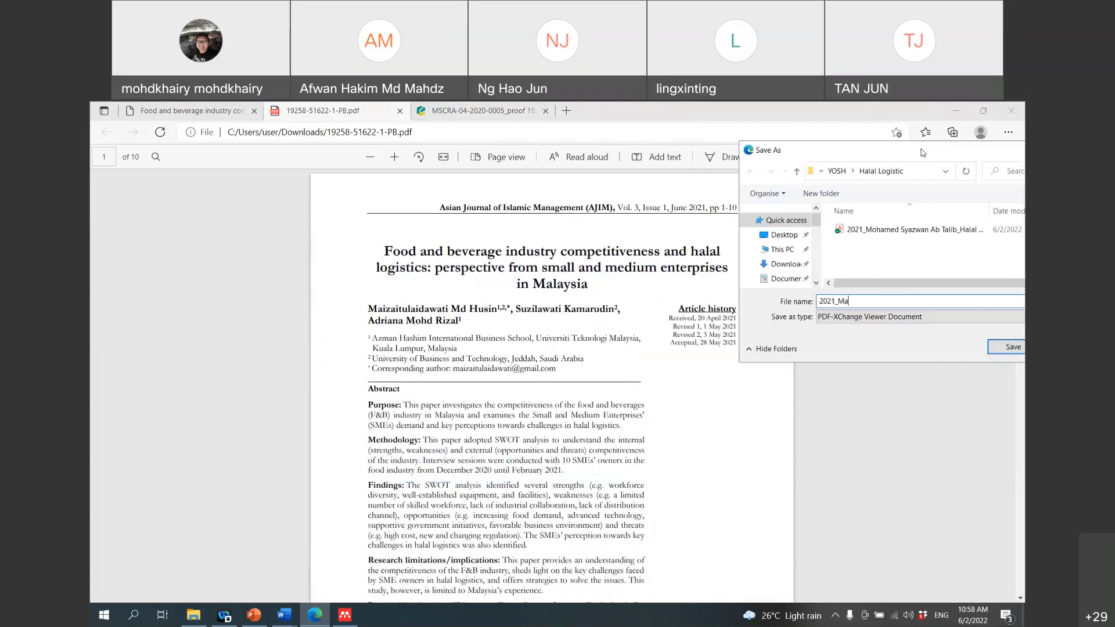
{"action": "type", "text": "izatul"}
{"action": "type", "text": "adiw"}
{"action": "key", "text": "BackSpace"}
{"action": "key", "text": "BackSpace"}
{"action": "key", "text": "BackSpace"}
{"action": "key", "text": "BackSpace"}
{"action": "type", "text": "aidawati Md Husin_Food and beverage"}
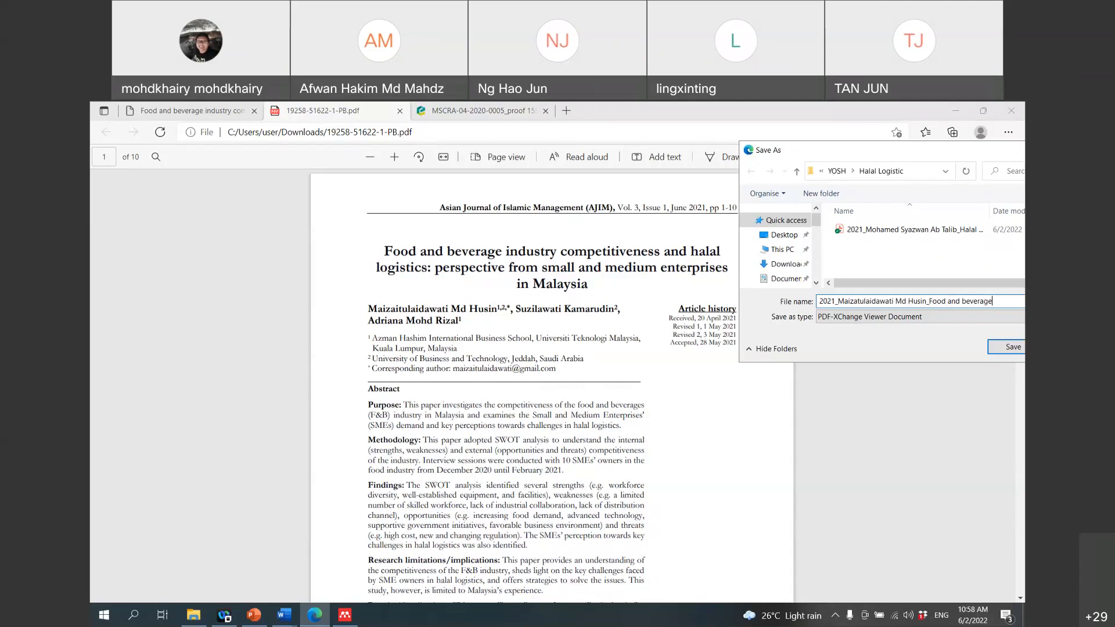
{"action": "type", "text": " industry"}
{"action": "left_click_drag", "start_coordinate": [882, 153], "coordinate": [586, 187]}
{"action": "left_click", "coordinate": [719, 381]}
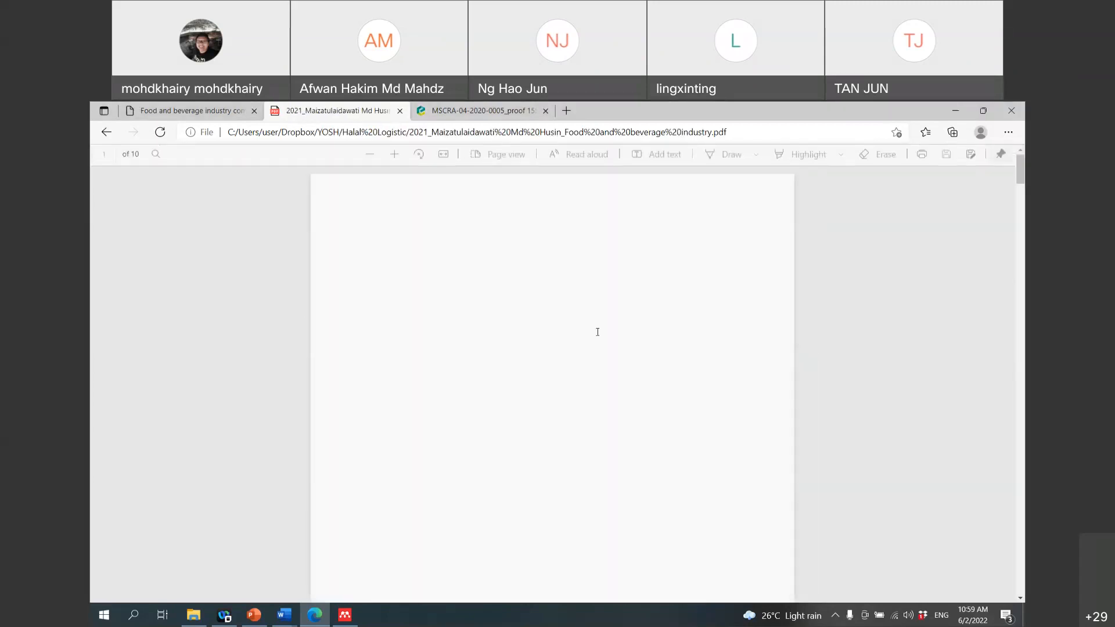
Step: Drag both PDFs from YOSH > Halal Logistic into the Mendeley Reference Manager library
{"action": "left_click", "coordinate": [349, 615]}
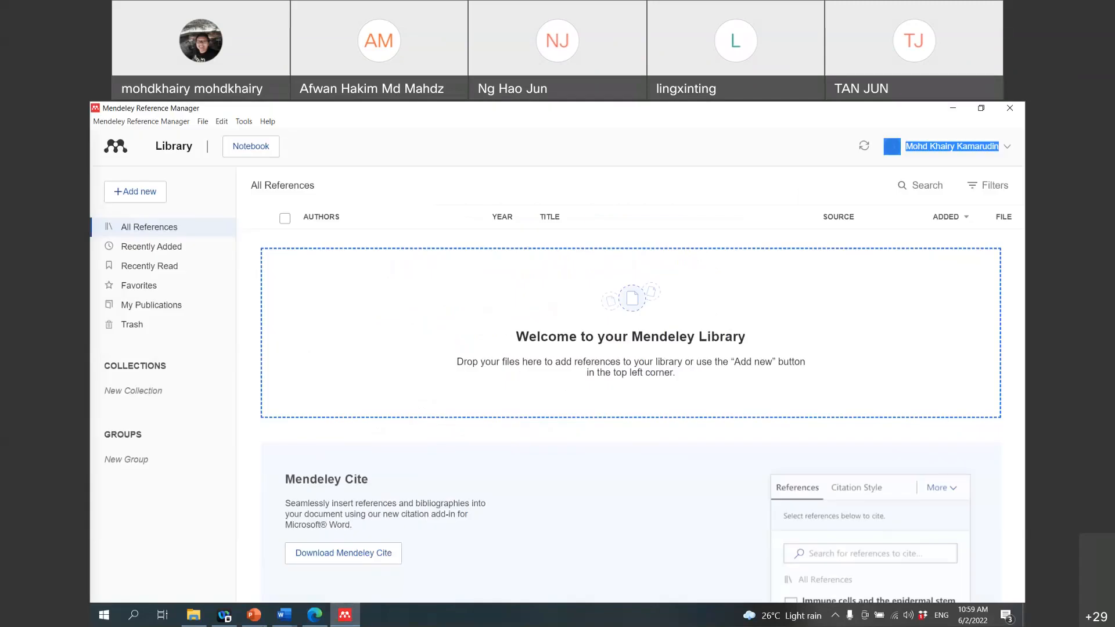
{"action": "mouse_move", "coordinate": [284, 615]}
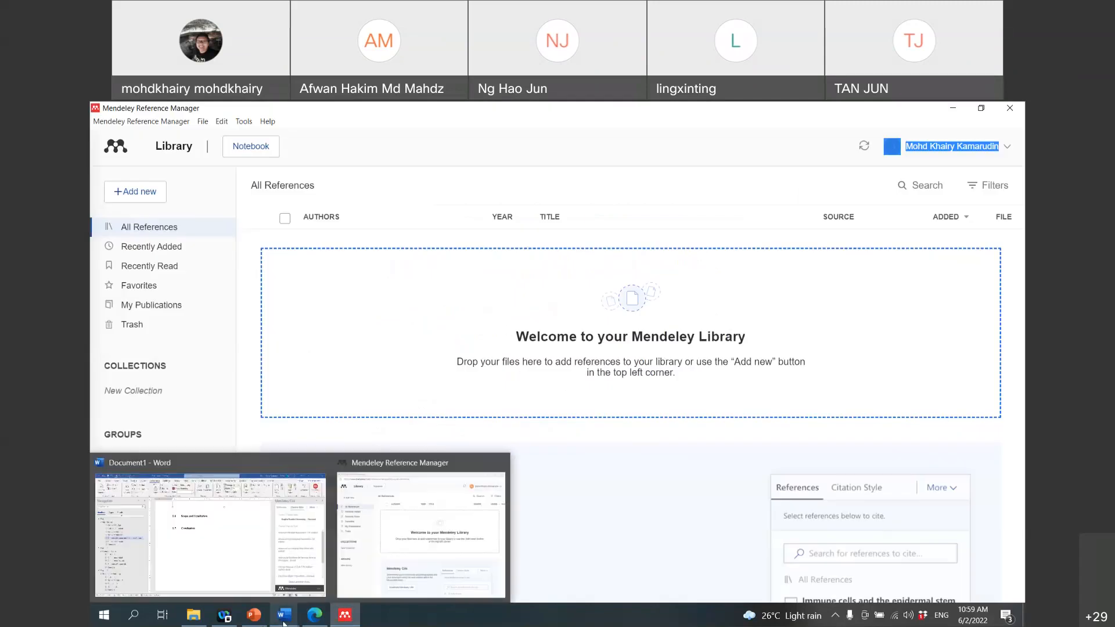
{"action": "left_click", "coordinate": [428, 559]}
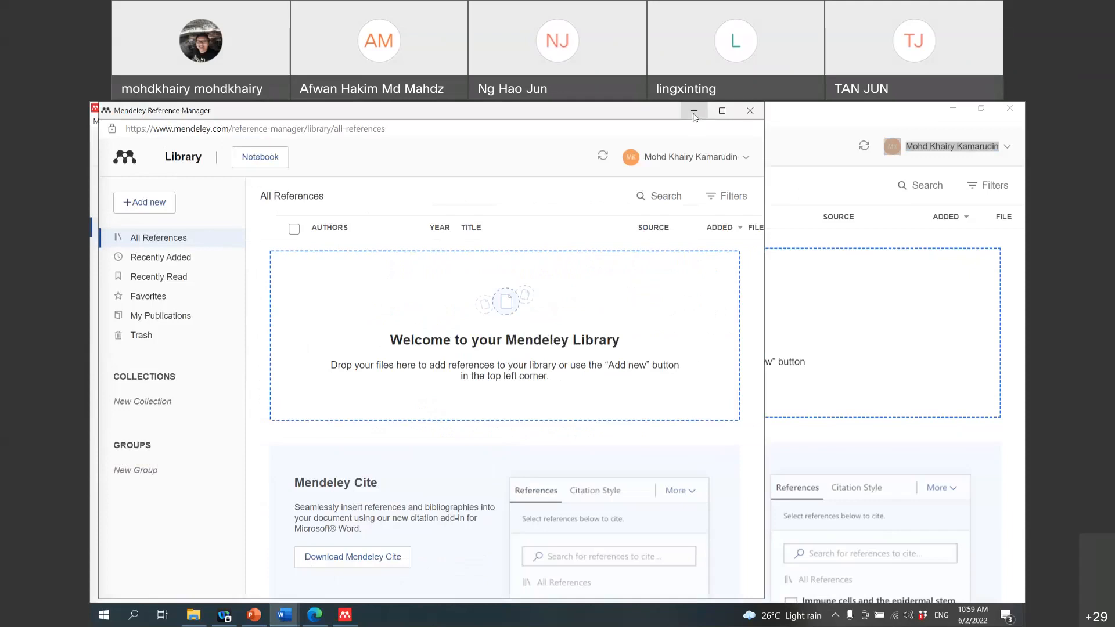
{"action": "left_click", "coordinate": [694, 114]}
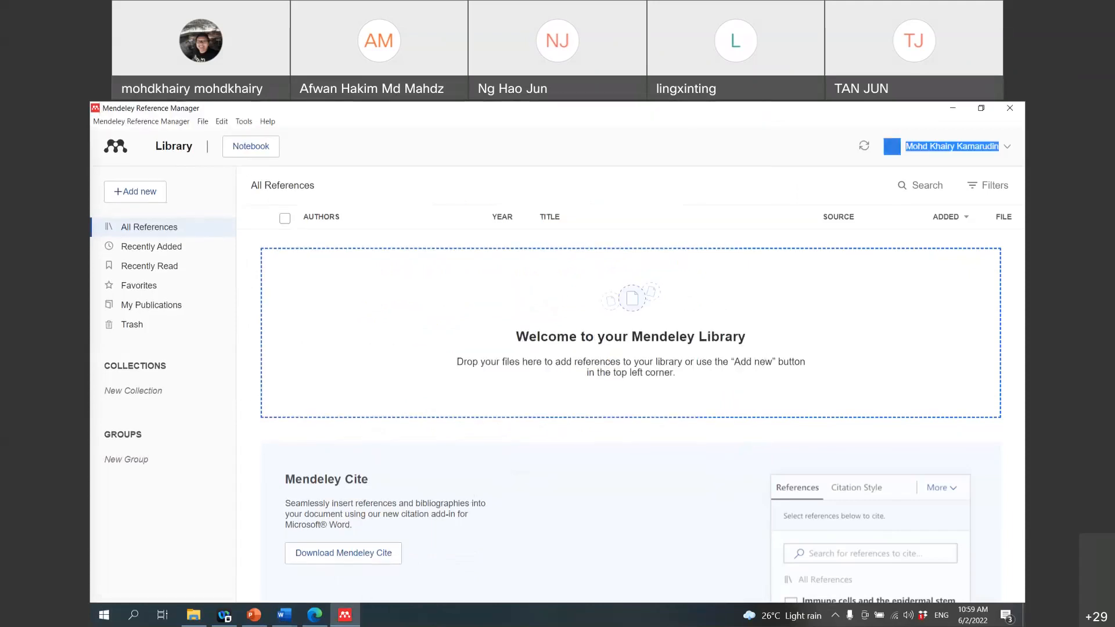
{"action": "left_click", "coordinate": [193, 614]}
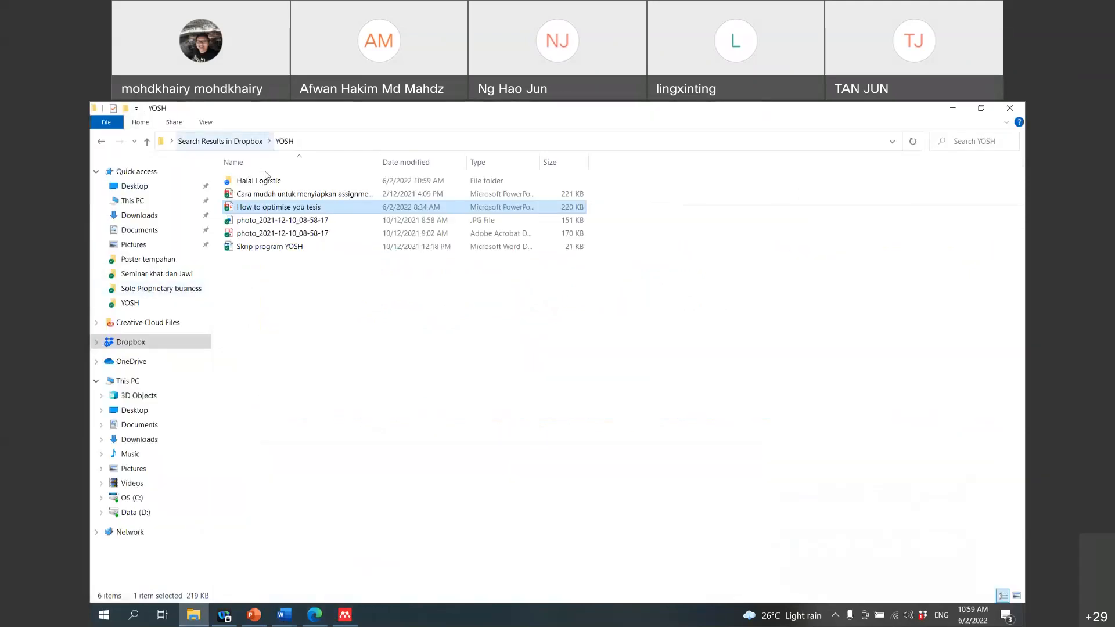
{"action": "double_click", "coordinate": [265, 178]}
{"action": "left_click_drag", "start_coordinate": [638, 247], "coordinate": [241, 178]}
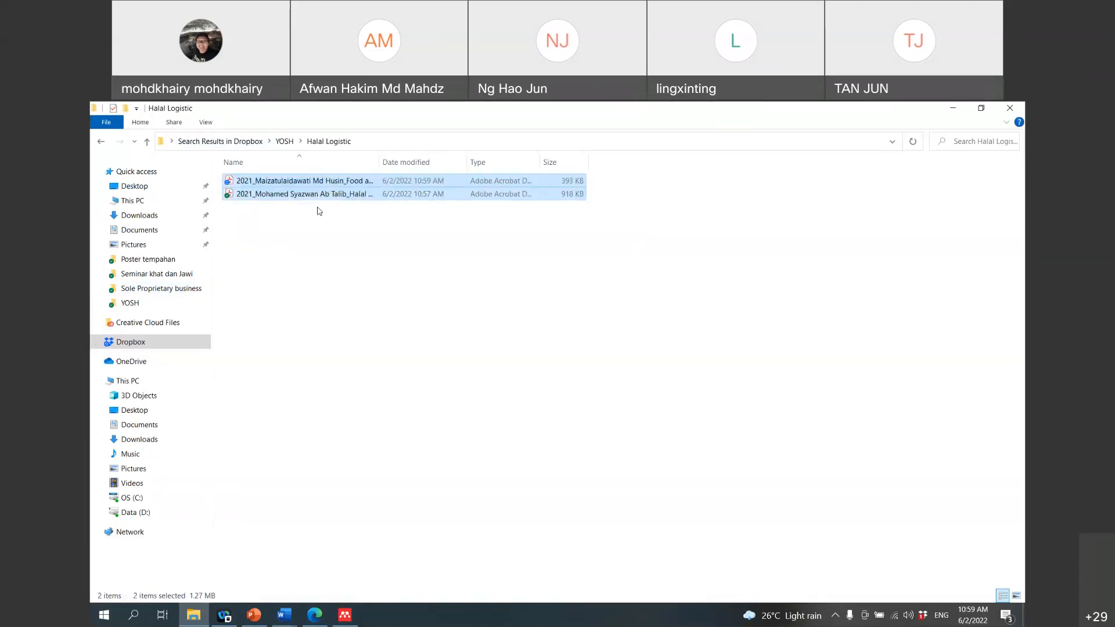
{"action": "left_click_drag", "start_coordinate": [616, 251], "coordinate": [233, 180]}
{"action": "left_click_drag", "start_coordinate": [277, 200], "coordinate": [500, 337]}
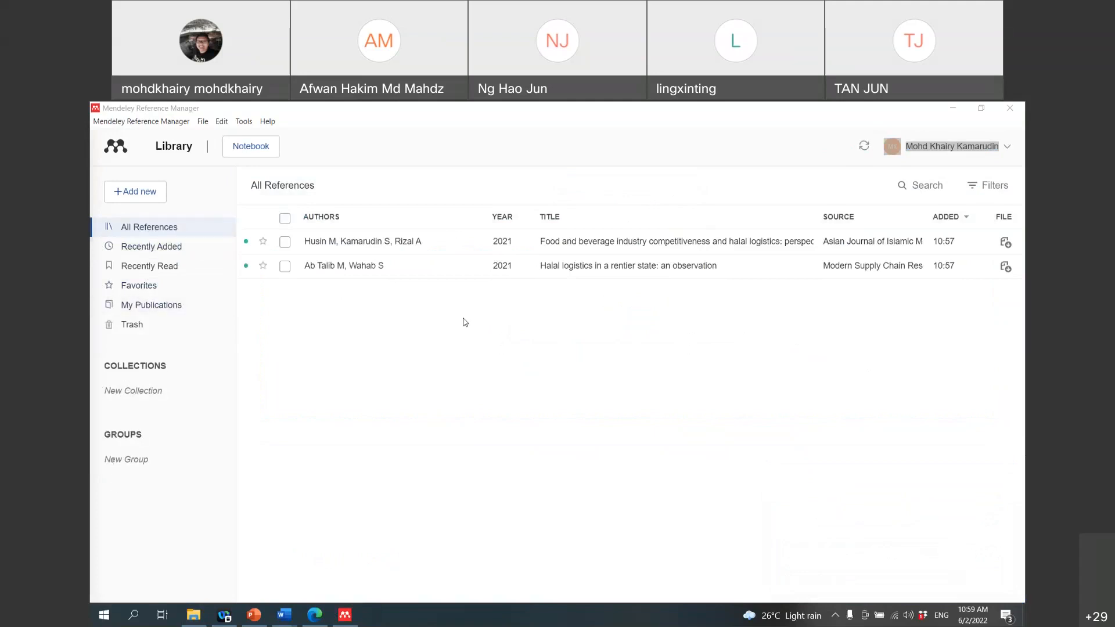
Step: Open the 'Halal logistics in a rentier state' PDF, show its Info panel, and read to page 3
{"action": "double_click", "coordinate": [619, 271]}
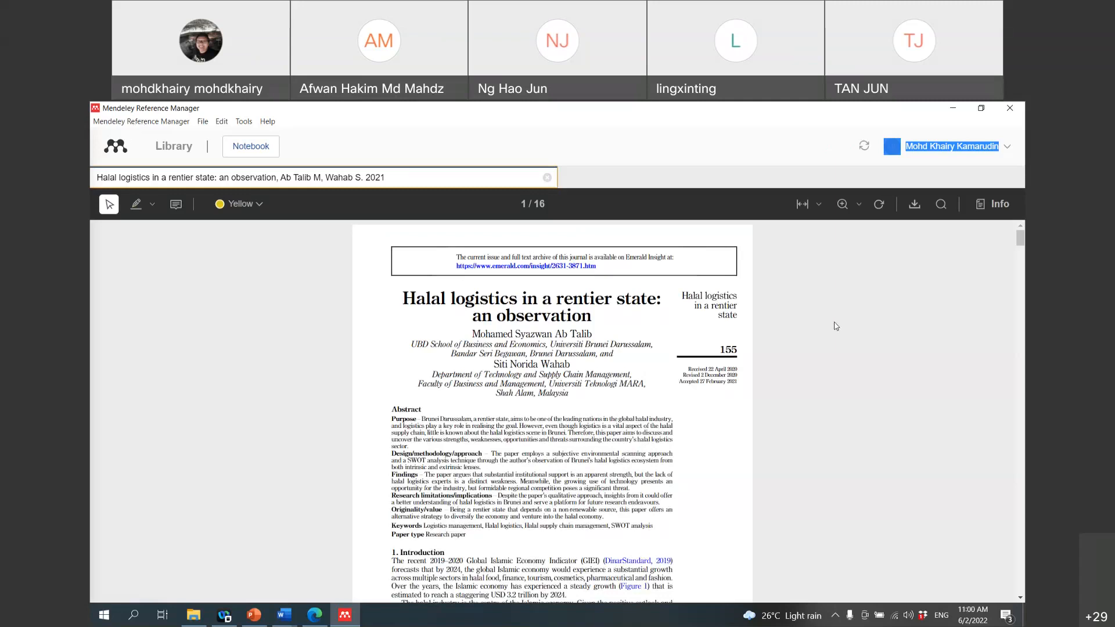
{"action": "scroll", "coordinate": [836, 325], "scroll_direction": "down", "scroll_amount": 7}
{"action": "scroll", "coordinate": [833, 321], "scroll_direction": "up", "scroll_amount": 5}
{"action": "scroll", "coordinate": [833, 320], "scroll_direction": "up", "scroll_amount": 3}
{"action": "left_click", "coordinate": [997, 208]}
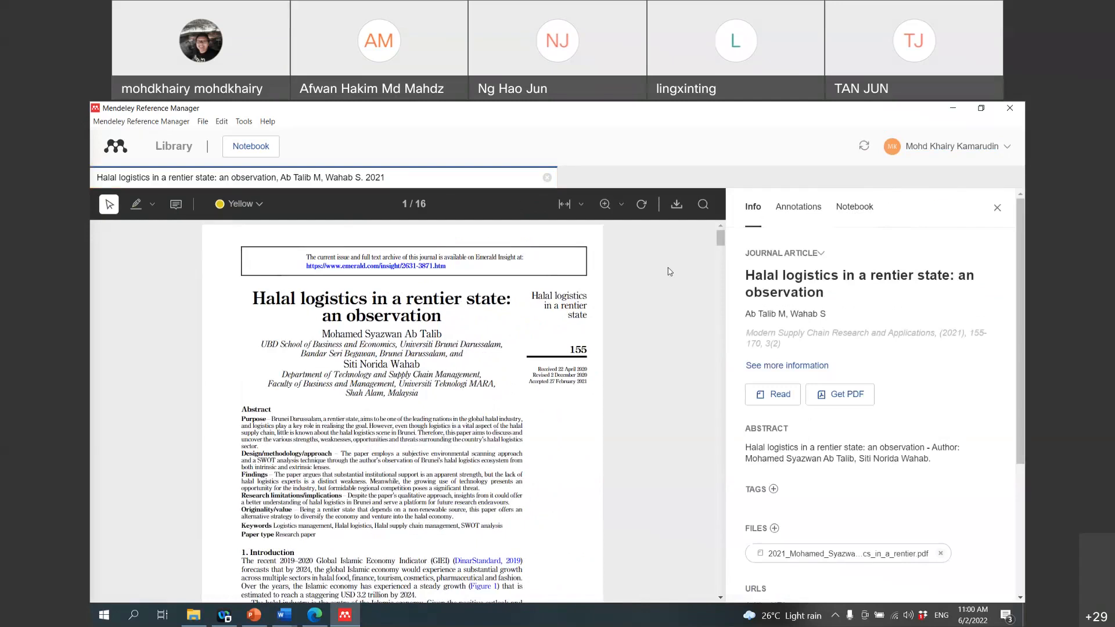
{"action": "scroll", "coordinate": [670, 271], "scroll_direction": "down", "scroll_amount": 4}
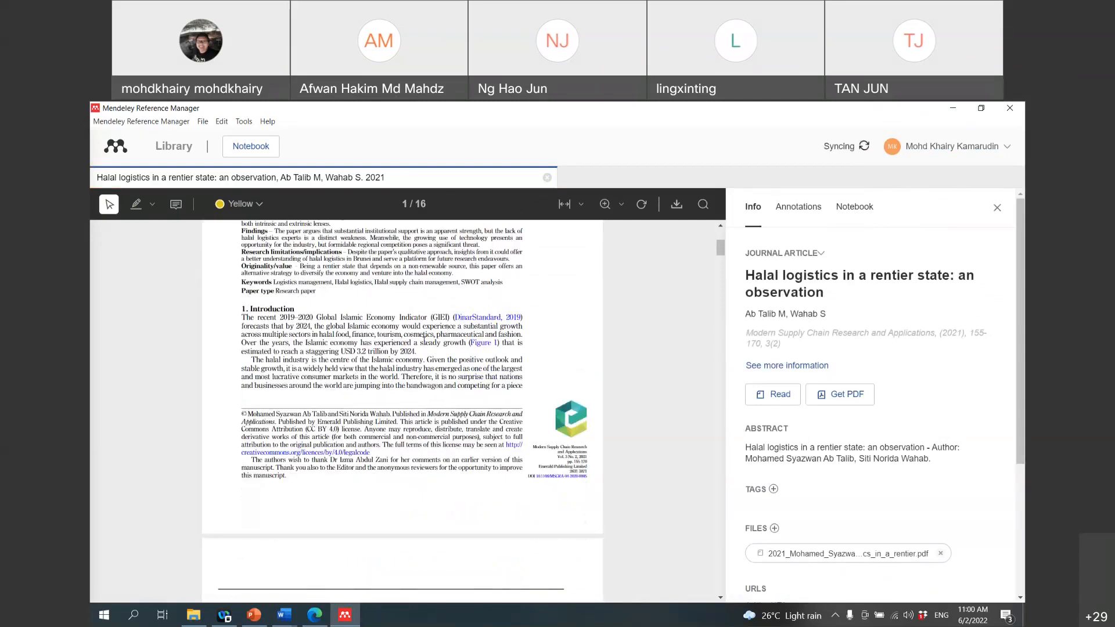
{"action": "scroll", "coordinate": [424, 337], "scroll_direction": "down", "scroll_amount": 5}
{"action": "scroll", "coordinate": [478, 347], "scroll_direction": "down", "scroll_amount": 6}
{"action": "scroll", "coordinate": [478, 347], "scroll_direction": "up", "scroll_amount": 12}
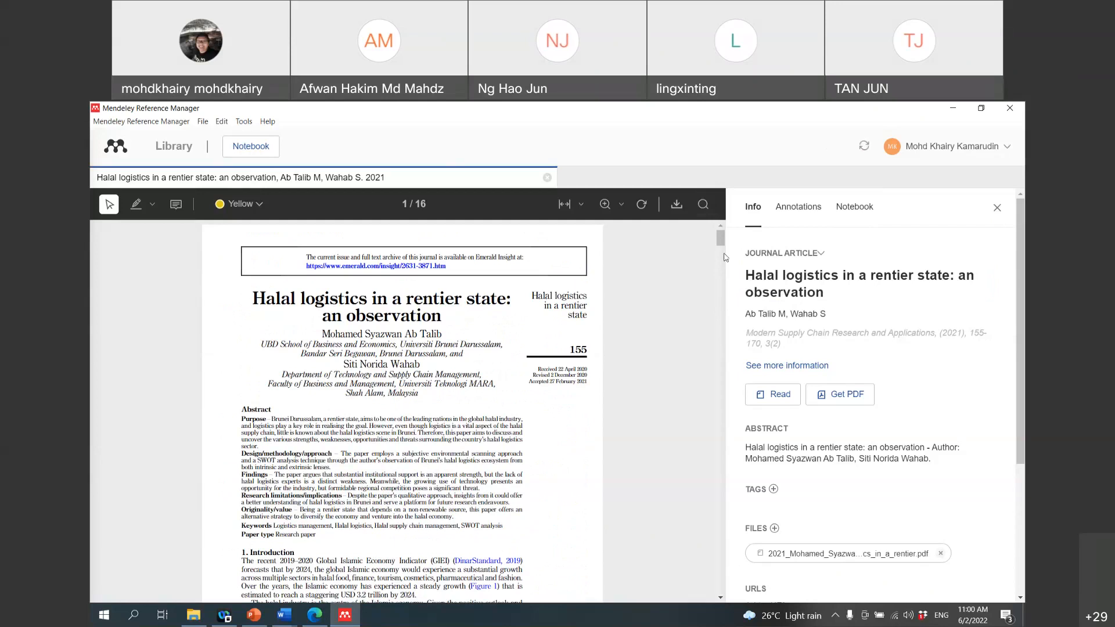
{"action": "scroll", "coordinate": [725, 257], "scroll_direction": "down", "scroll_amount": 2}
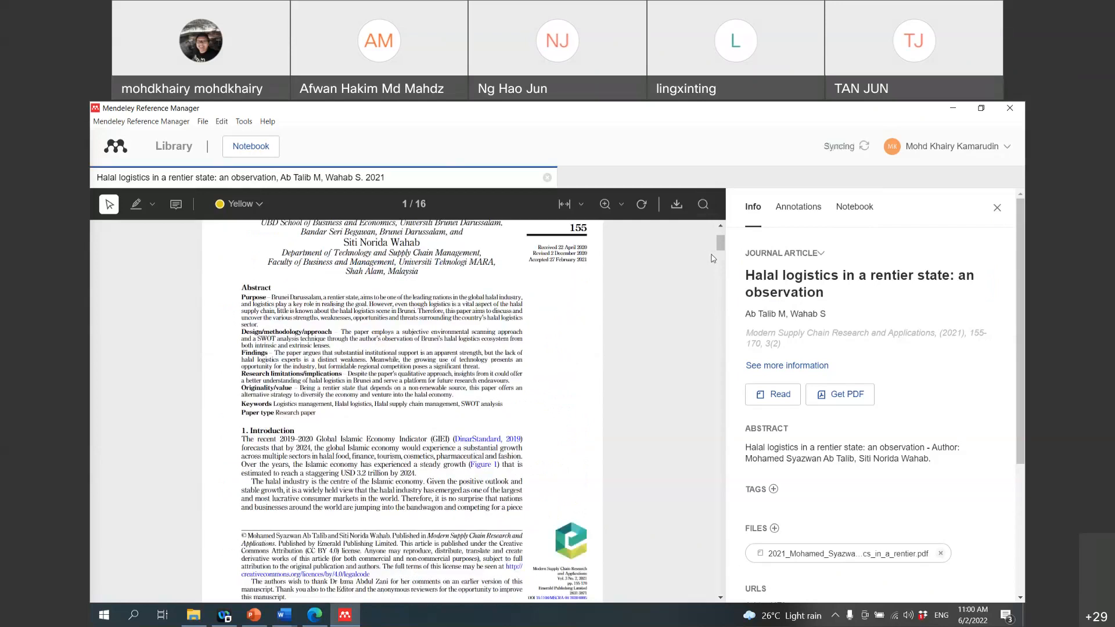
{"action": "scroll", "coordinate": [713, 257], "scroll_direction": "down", "scroll_amount": 1}
{"action": "scroll", "coordinate": [713, 258], "scroll_direction": "down", "scroll_amount": 3}
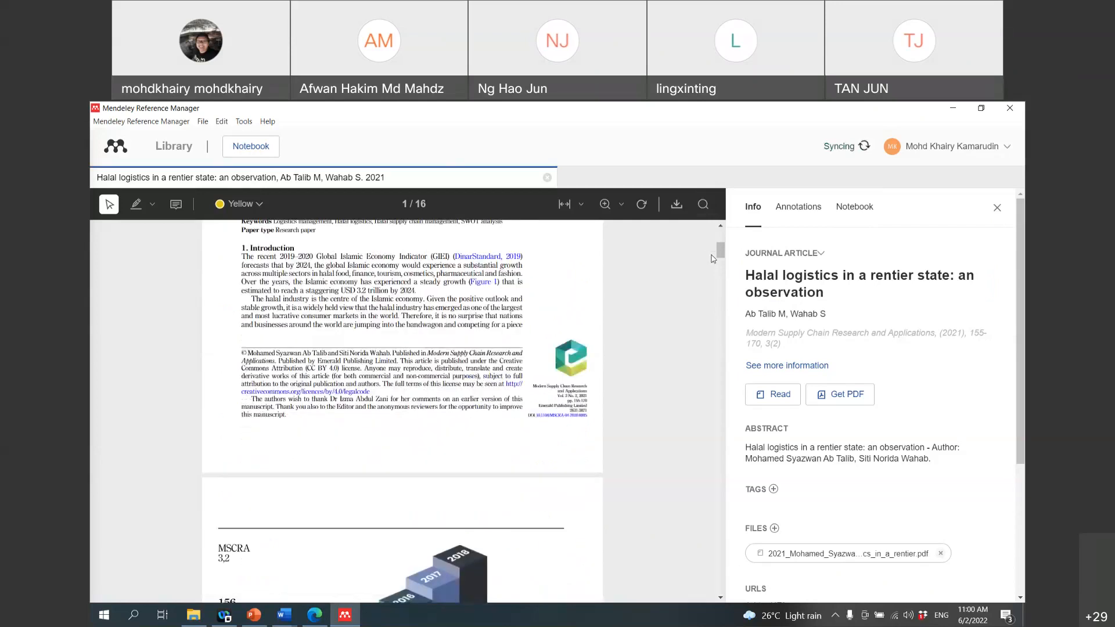
{"action": "scroll", "coordinate": [713, 258], "scroll_direction": "down", "scroll_amount": 4}
{"action": "scroll", "coordinate": [713, 258], "scroll_direction": "down", "scroll_amount": 7}
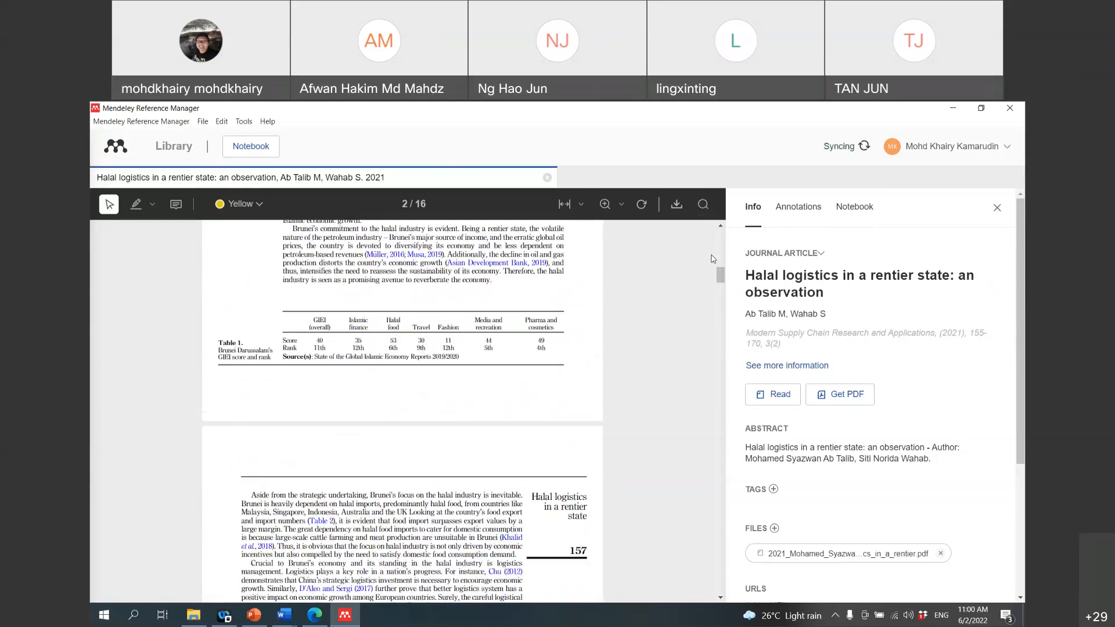
{"action": "scroll", "coordinate": [713, 258], "scroll_direction": "up", "scroll_amount": 5}
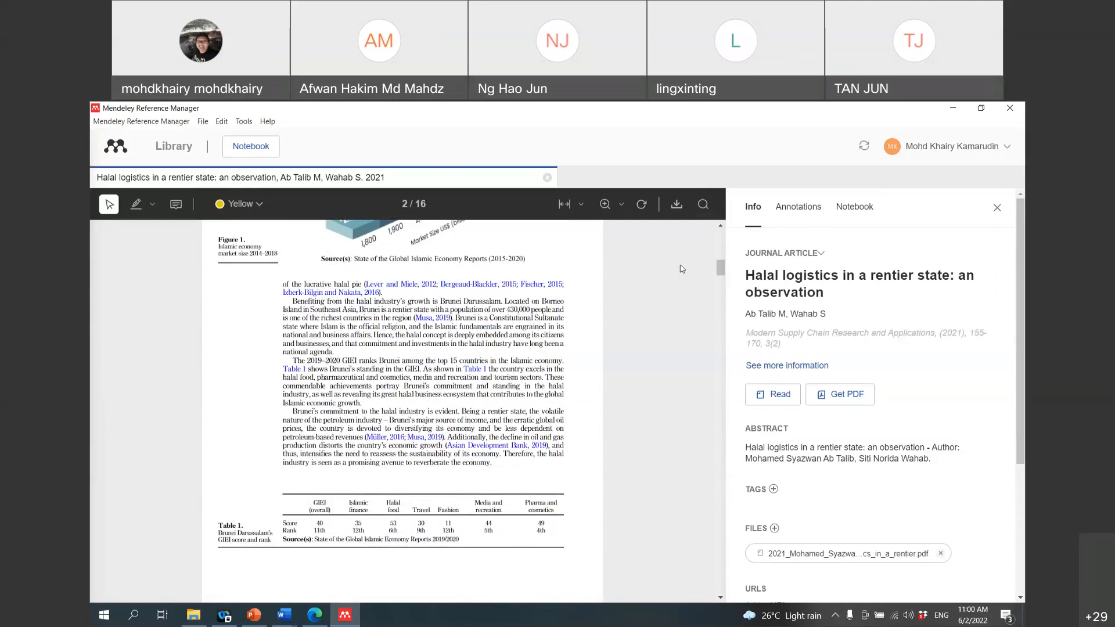
{"action": "scroll", "coordinate": [676, 277], "scroll_direction": "down", "scroll_amount": 10}
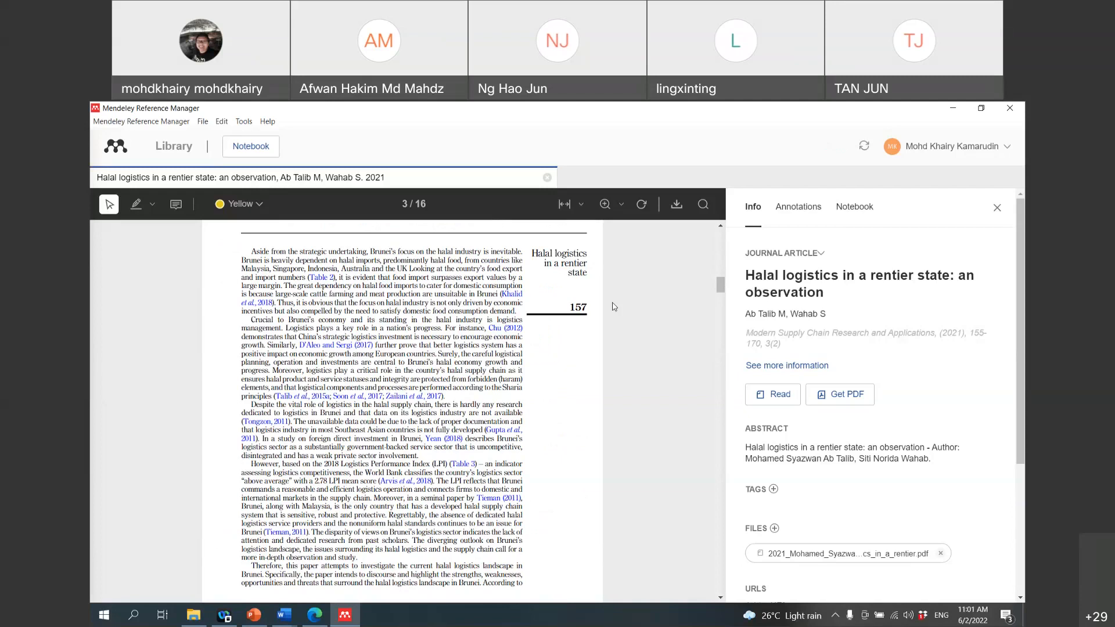
{"action": "scroll", "coordinate": [495, 513], "scroll_direction": "down", "scroll_amount": 5}
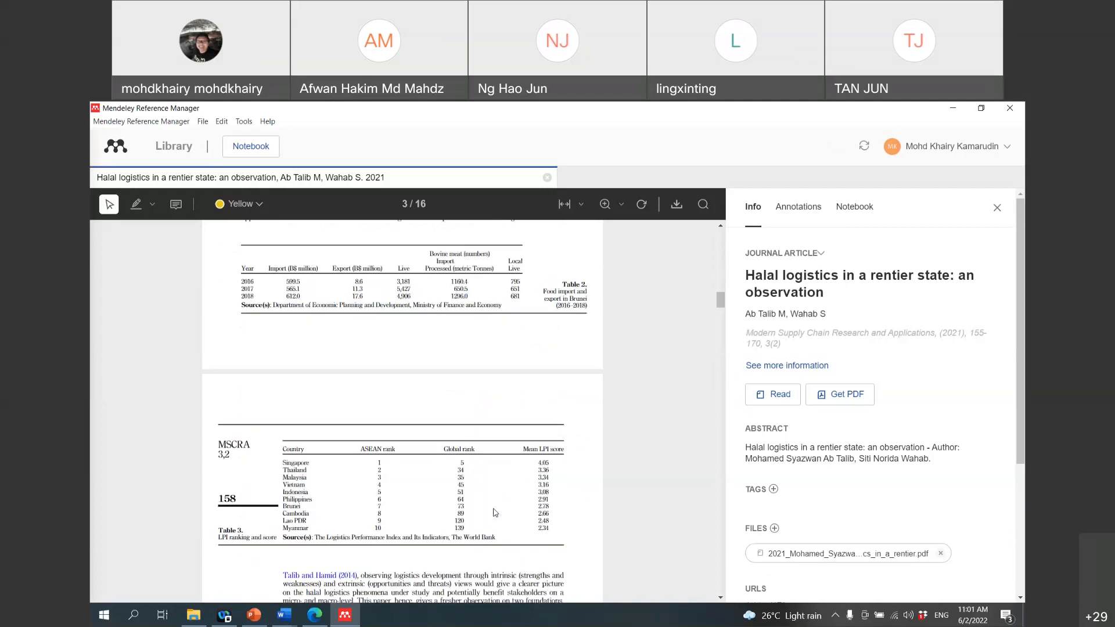
{"action": "scroll", "coordinate": [495, 513], "scroll_direction": "up", "scroll_amount": 4}
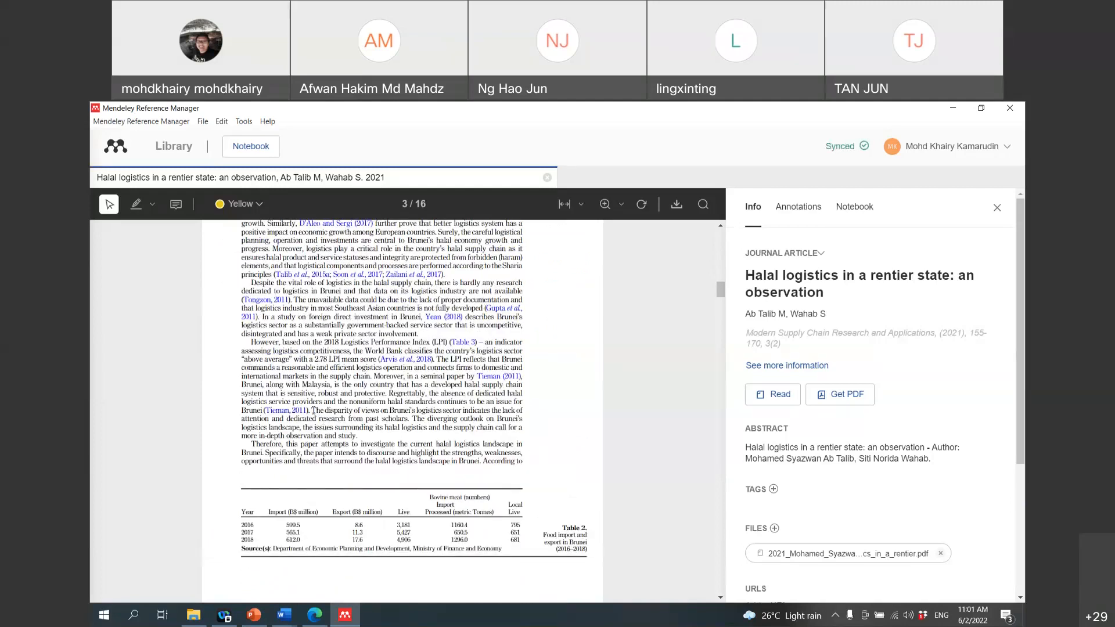
Step: Select the PDF passage from 'The disparity of views' to 'observation and study'
{"action": "left_click_drag", "start_coordinate": [312, 410], "coordinate": [431, 428]}
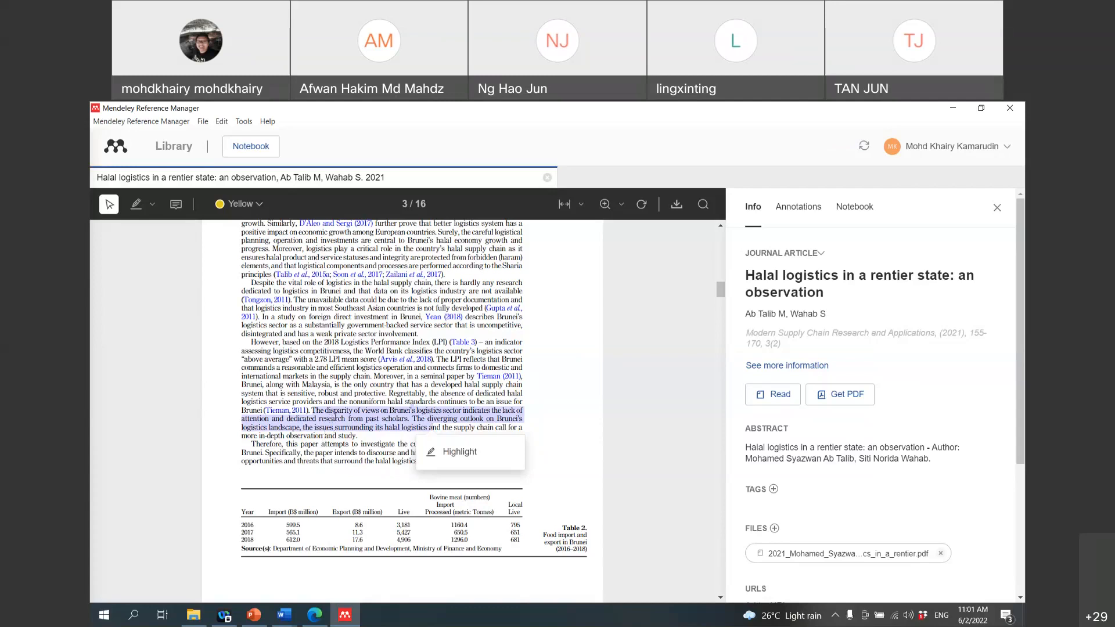
{"action": "left_click", "coordinate": [439, 422]}
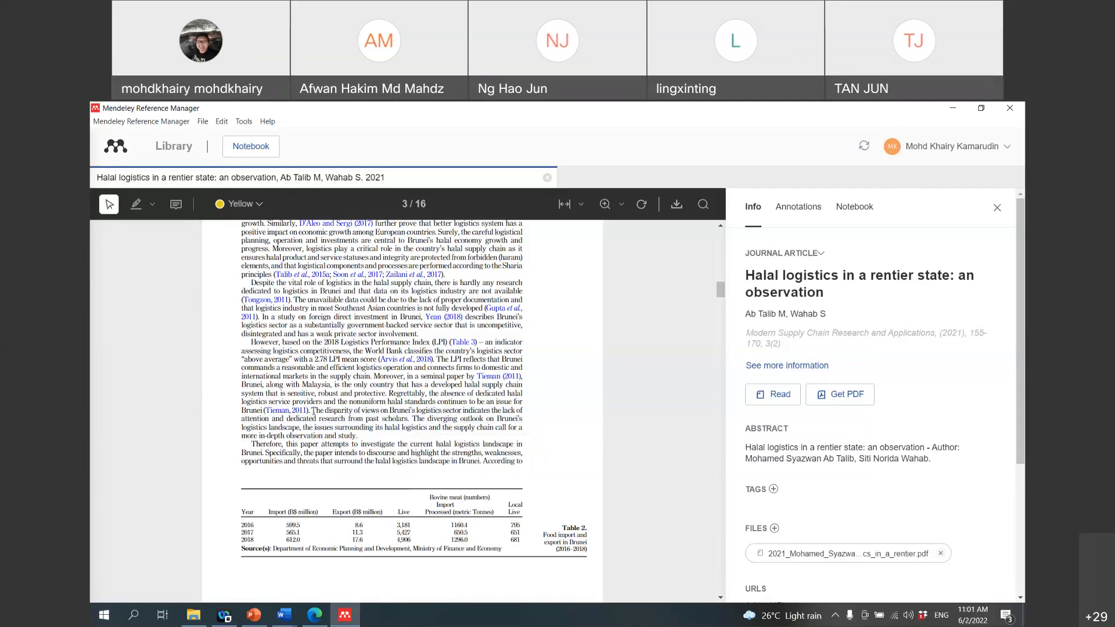
{"action": "left_click_drag", "start_coordinate": [314, 411], "coordinate": [356, 436]}
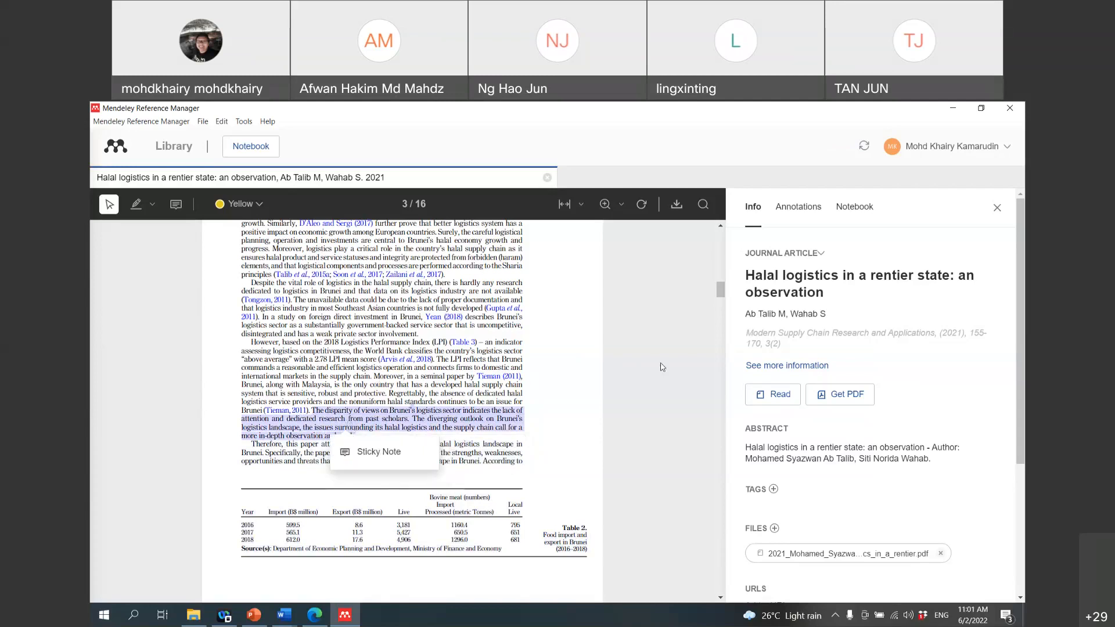
{"action": "left_click", "coordinate": [623, 376]}
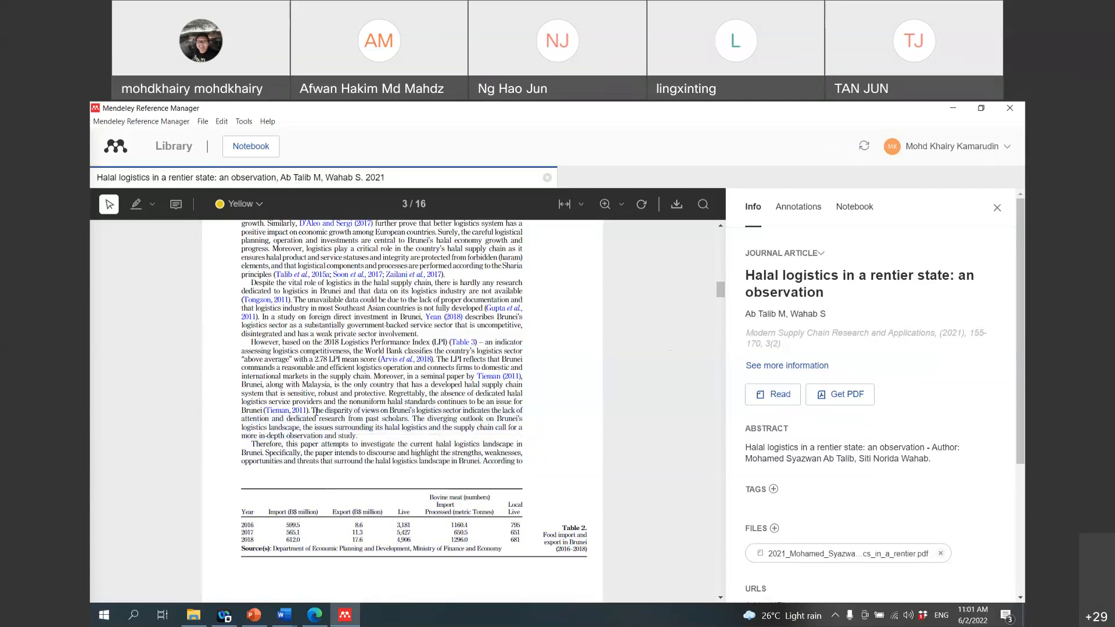
{"action": "left_click_drag", "start_coordinate": [313, 410], "coordinate": [358, 434]}
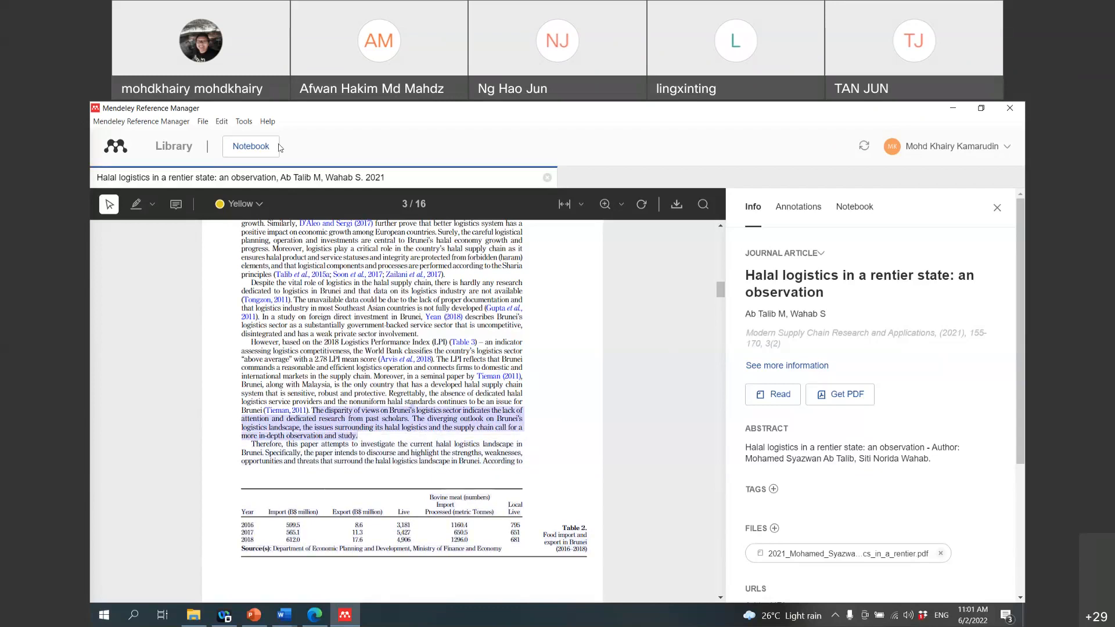
Step: Copy the selected passage and bring the Word thesis draft back to the front
{"action": "left_click", "coordinate": [223, 122]}
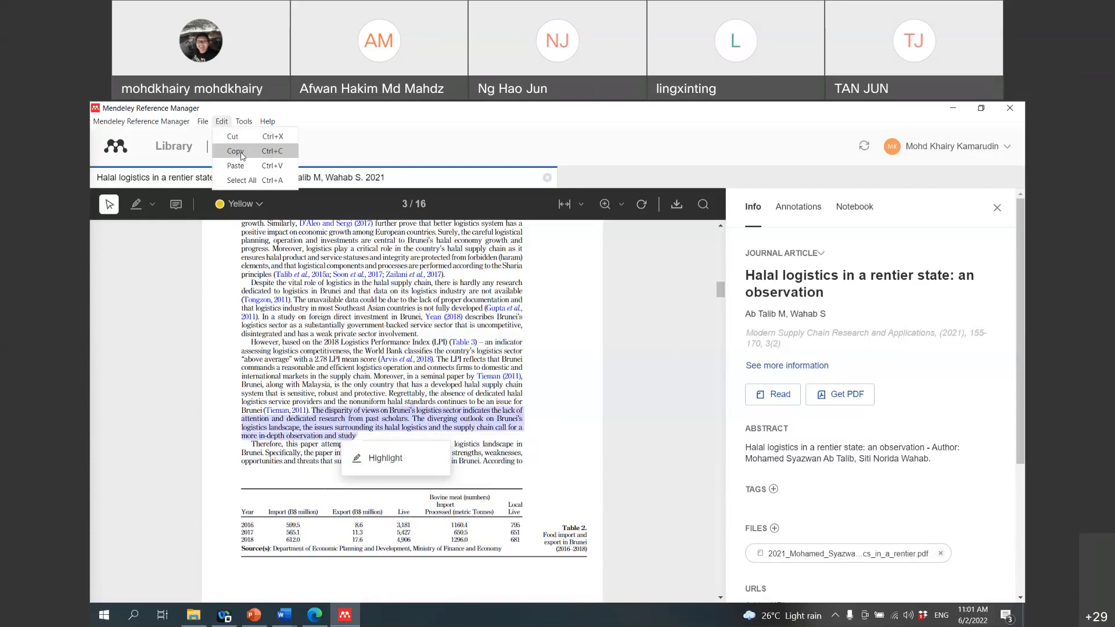
{"action": "left_click", "coordinate": [236, 152]}
{"action": "mouse_move", "coordinate": [284, 613]}
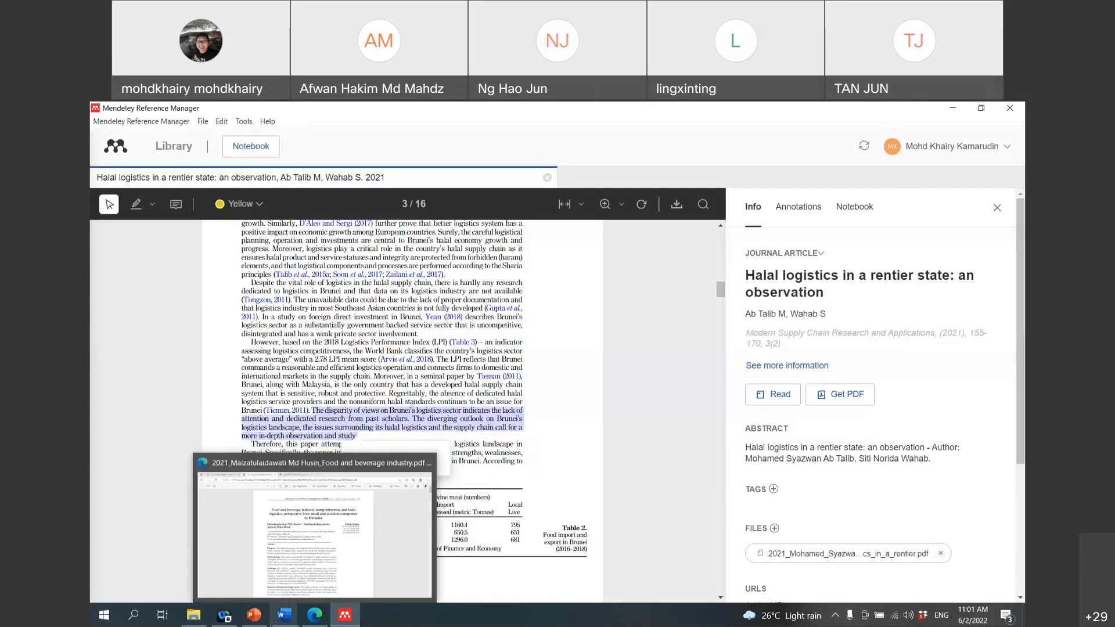
{"action": "left_click", "coordinate": [254, 548]}
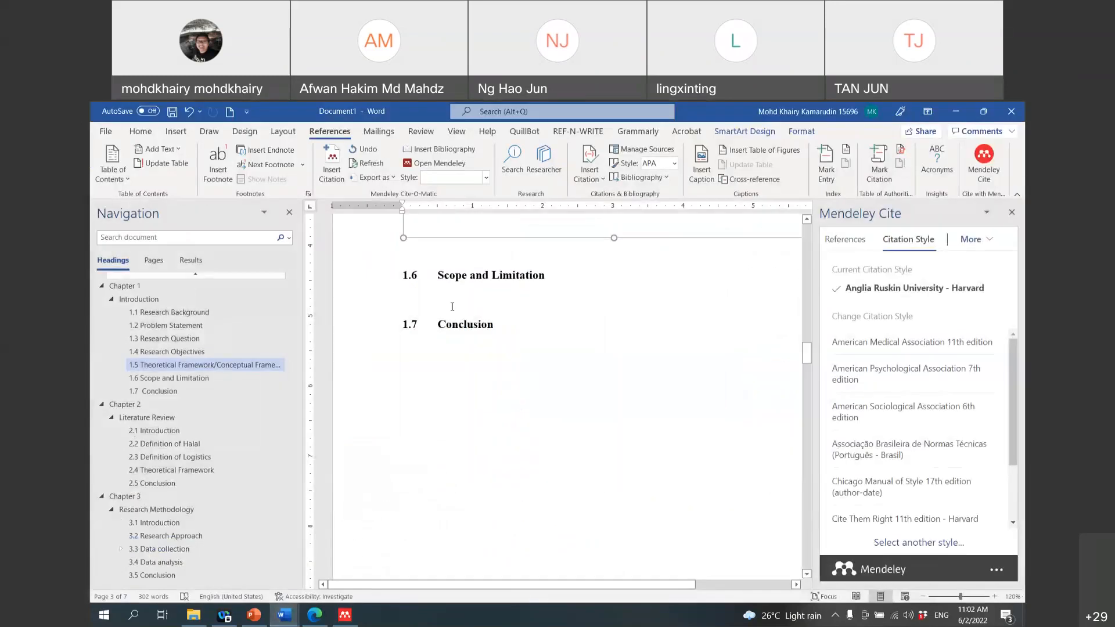
Step: Paste the copied Brunei logistics passage as a new paragraph under the 2.2 heading
{"action": "left_click", "coordinate": [166, 445]}
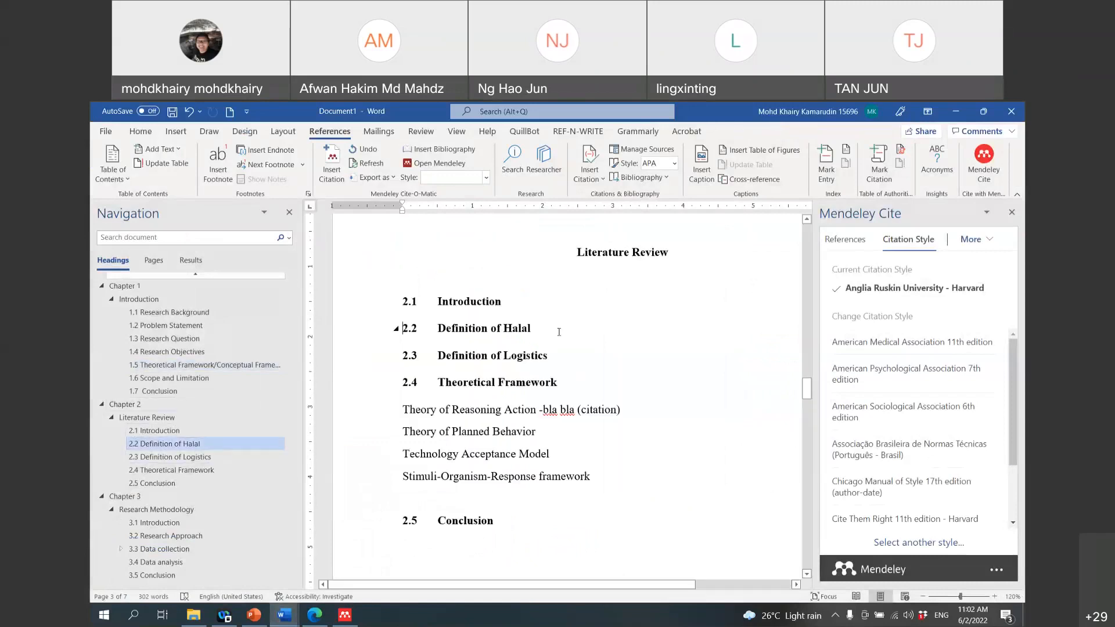
{"action": "left_click", "coordinate": [559, 332]}
{"action": "key", "text": "Return"}
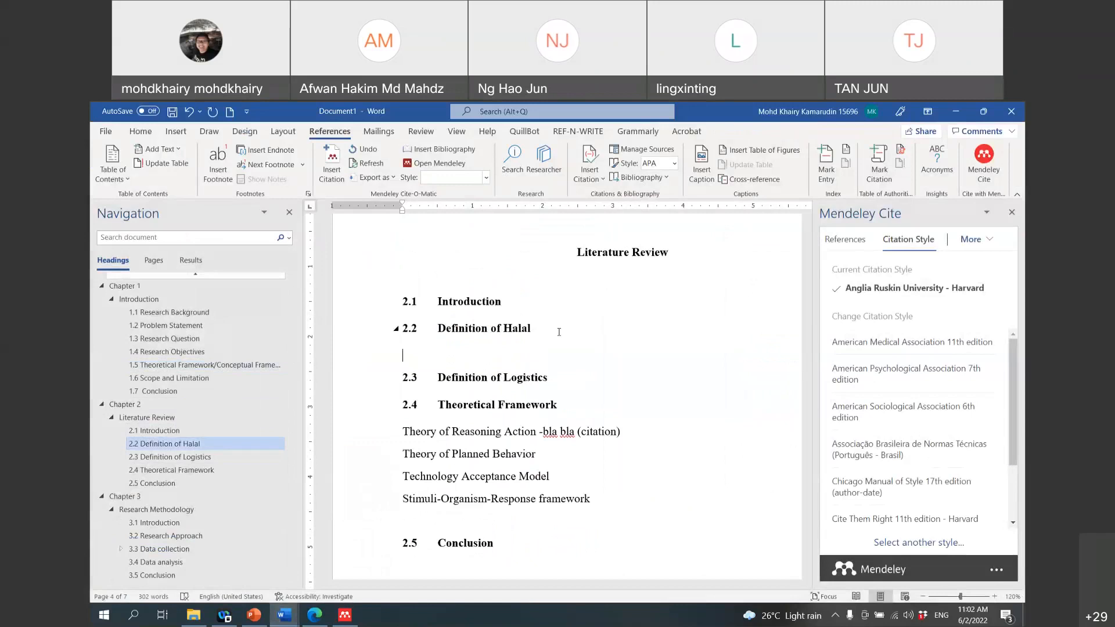
{"action": "key", "text": "ctrl+v"}
Step: Fix the merged words so they read Brunei's logistics, a more, and of attention
{"action": "left_click", "coordinate": [568, 366]}
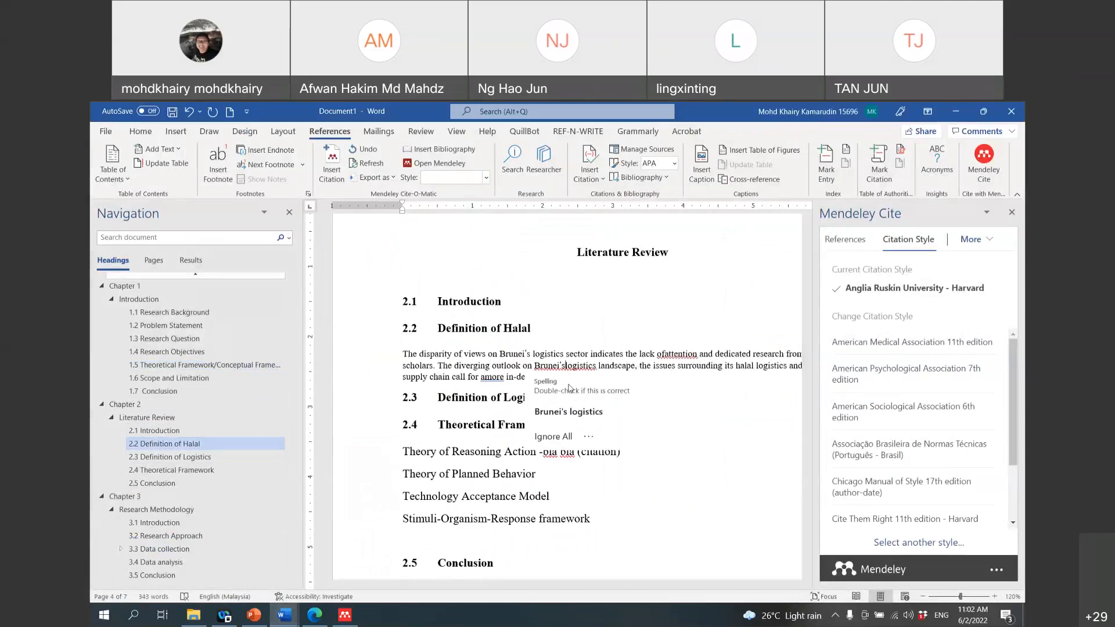
{"action": "left_click", "coordinate": [569, 412]}
{"action": "left_click", "coordinate": [484, 377]}
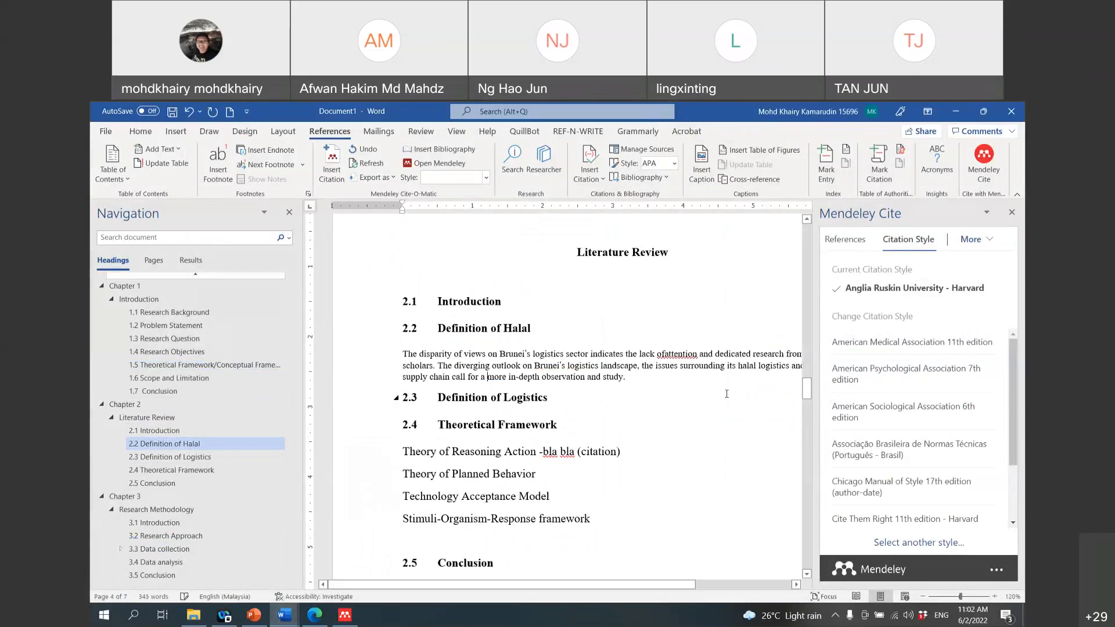
{"action": "left_click", "coordinate": [663, 354]}
{"action": "key", "text": "BackSpace"}
{"action": "key", "text": "Right"}
Step: Give the pasted paragraph the Normal 12 pt style and justify it
{"action": "left_click_drag", "start_coordinate": [376, 379], "coordinate": [375, 355]}
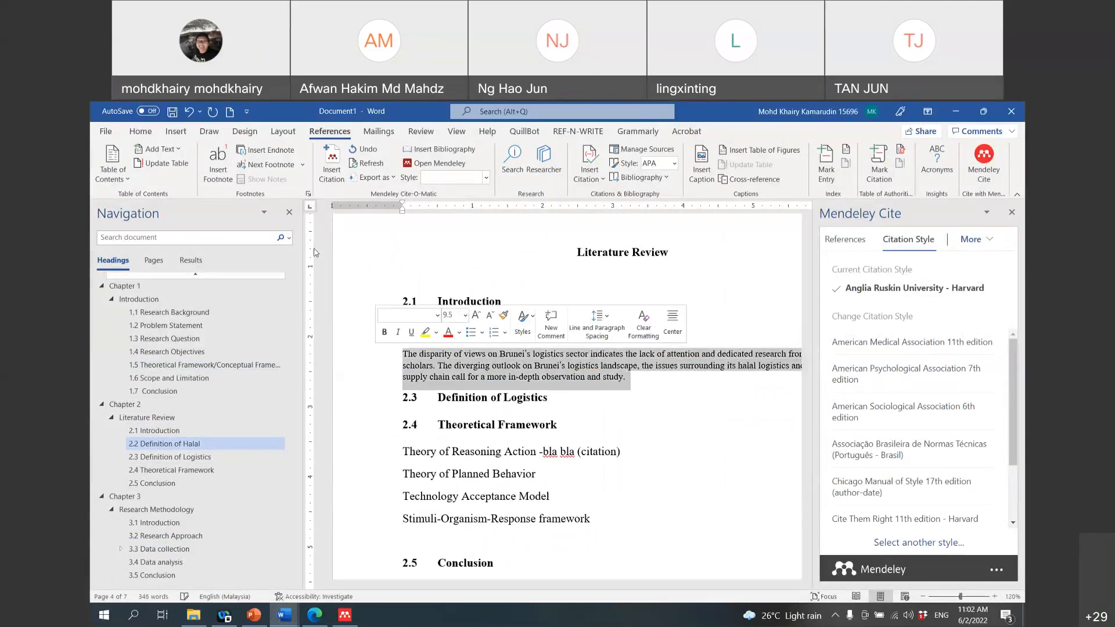
{"action": "left_click", "coordinate": [140, 132]}
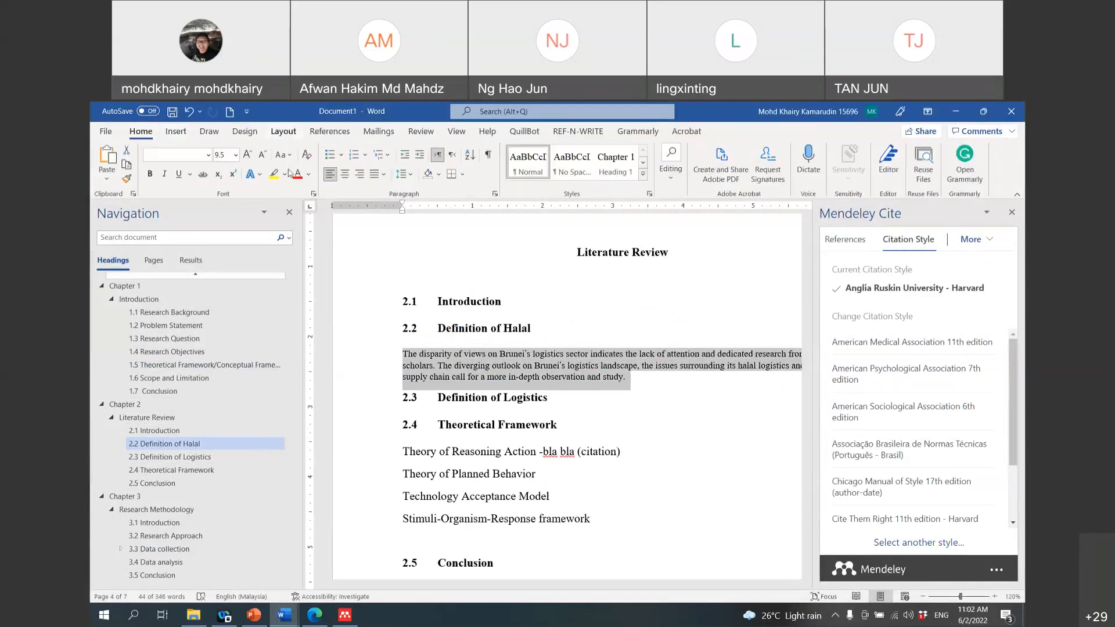
{"action": "left_click", "coordinate": [530, 172]}
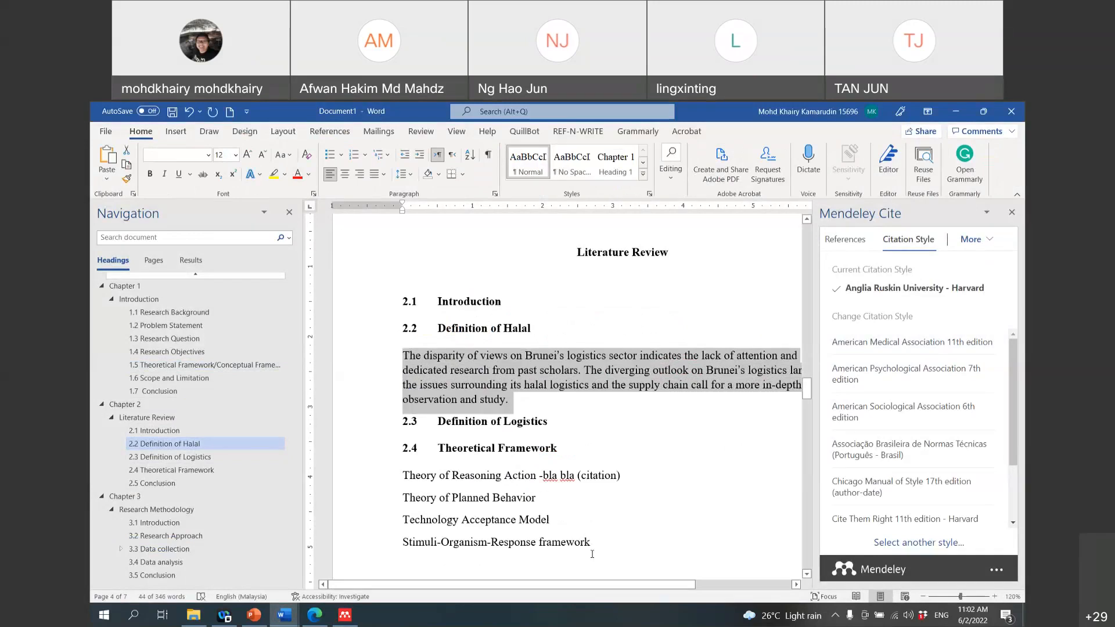
{"action": "left_click_drag", "start_coordinate": [612, 587], "coordinate": [653, 588]}
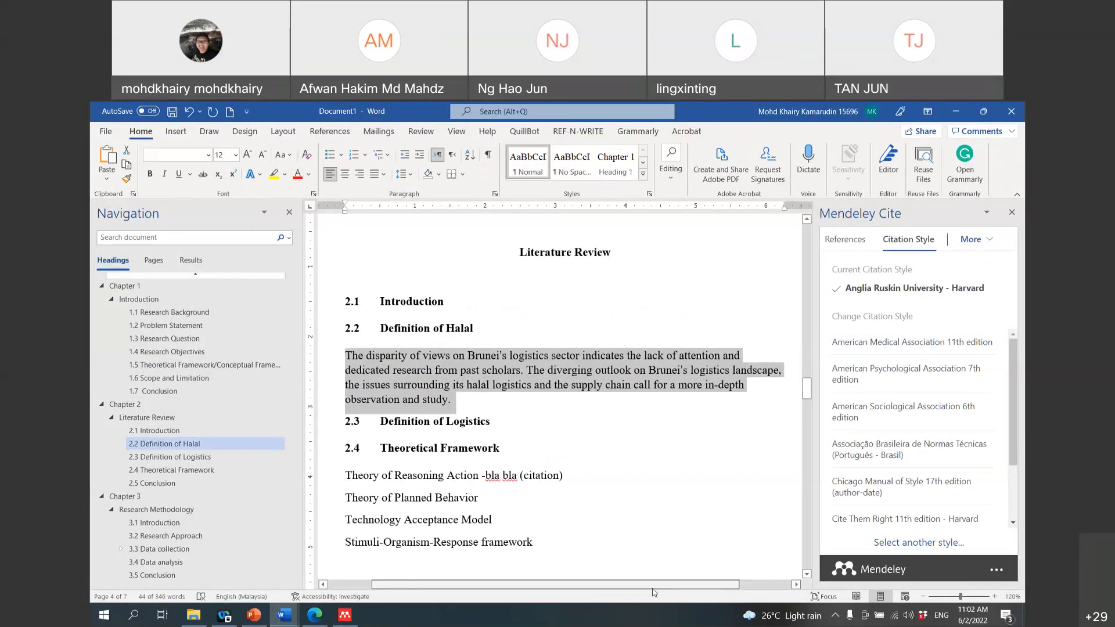
{"action": "left_click", "coordinate": [383, 174]}
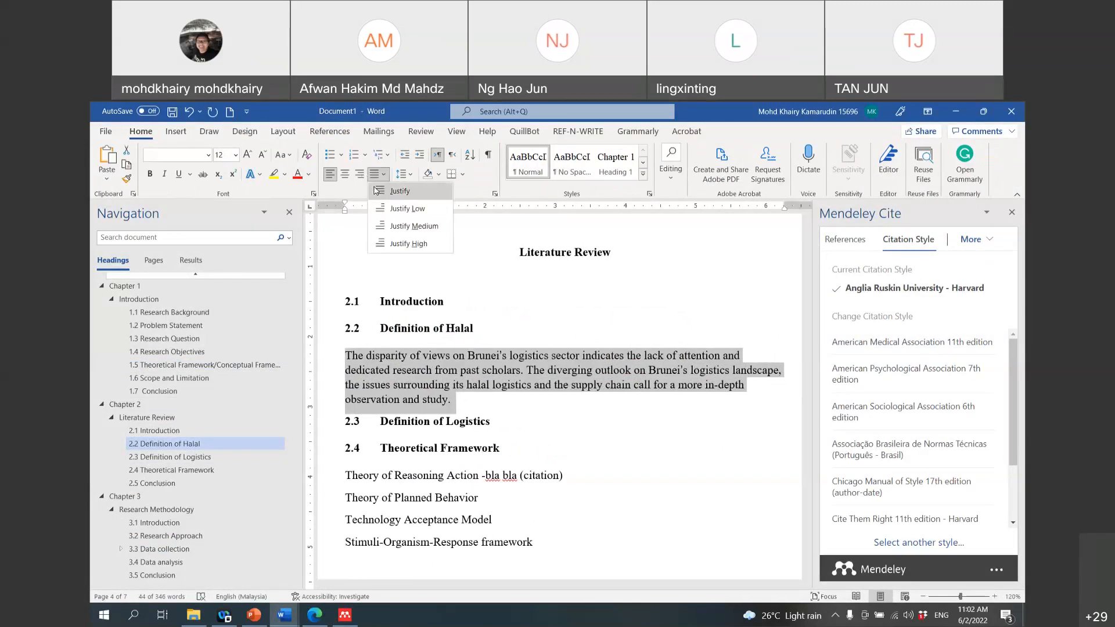
{"action": "left_click", "coordinate": [376, 191]}
{"action": "left_click", "coordinate": [408, 401]}
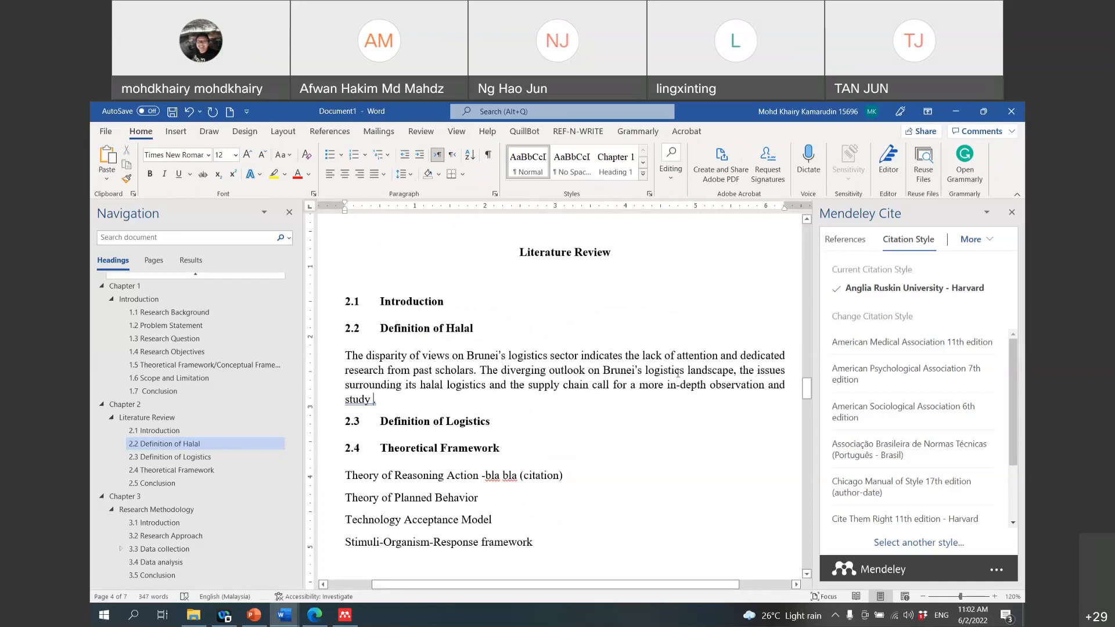
Step: Switch the Mendeley Cite reference list to the All References collection
{"action": "left_click", "coordinate": [847, 244]}
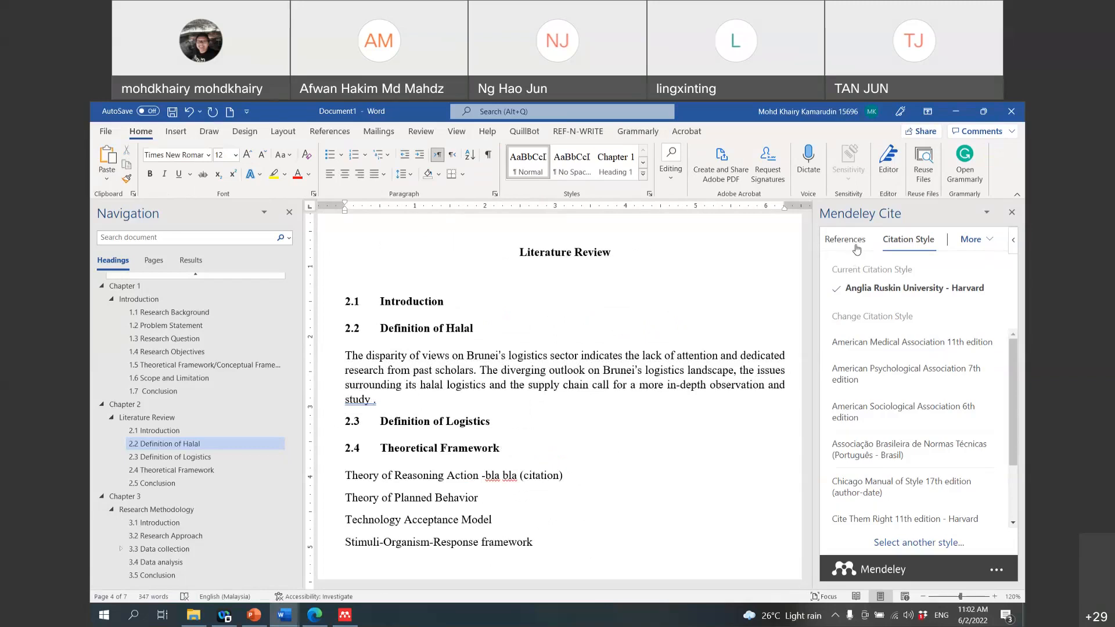
{"action": "left_click", "coordinate": [888, 309]}
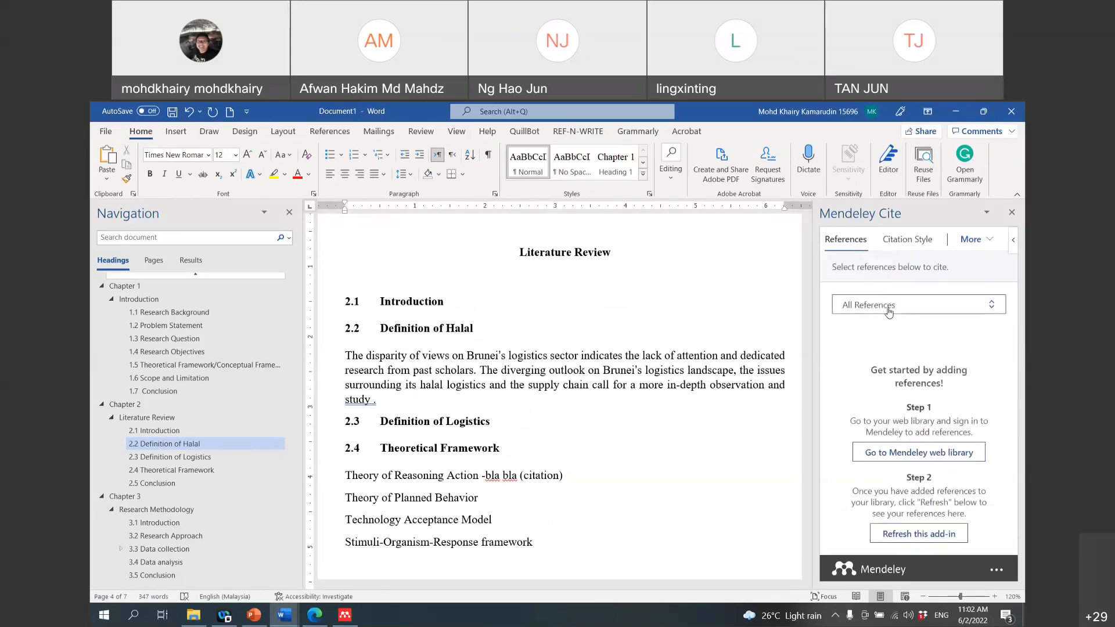
{"action": "left_click", "coordinate": [878, 282]}
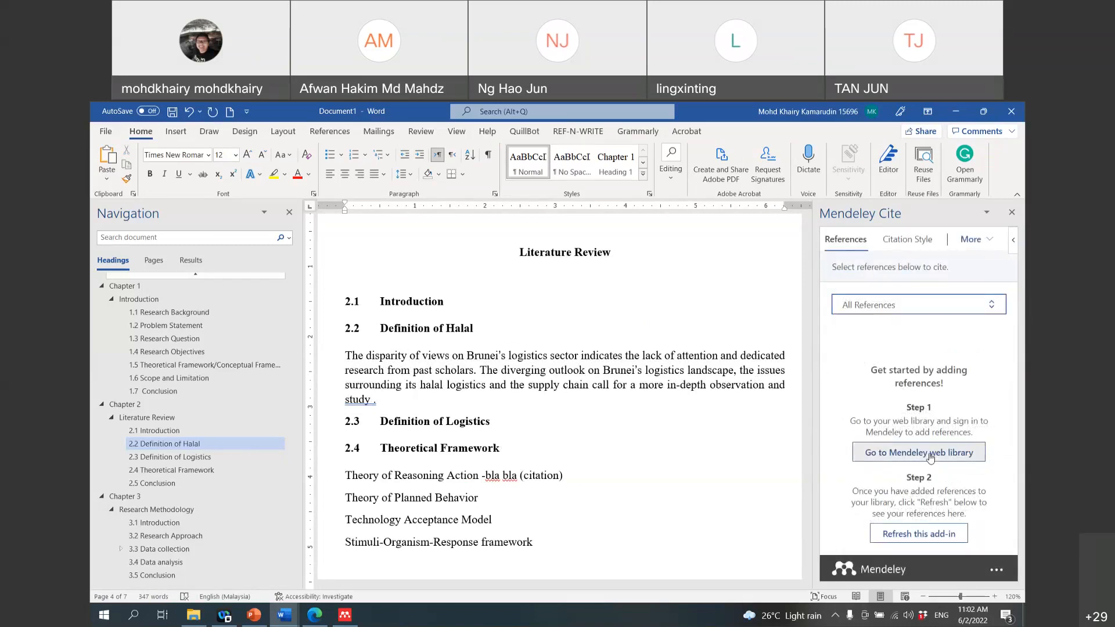
Step: Open the Mendeley web library, minimise it, and select the word 'disparity'
{"action": "left_click", "coordinate": [932, 457]}
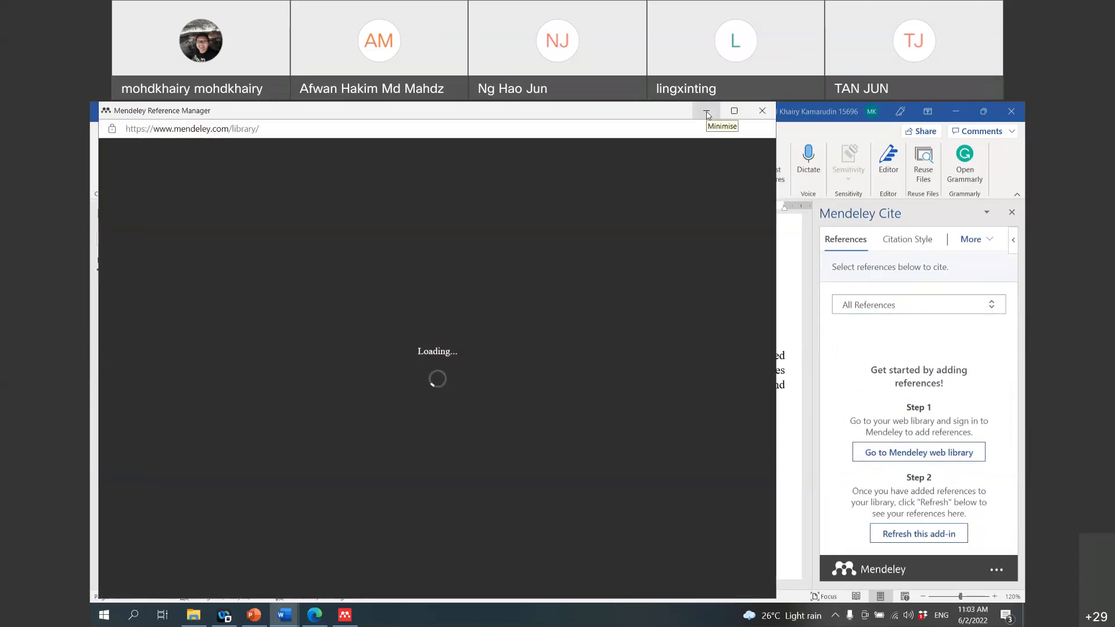
{"action": "left_click", "coordinate": [706, 111]}
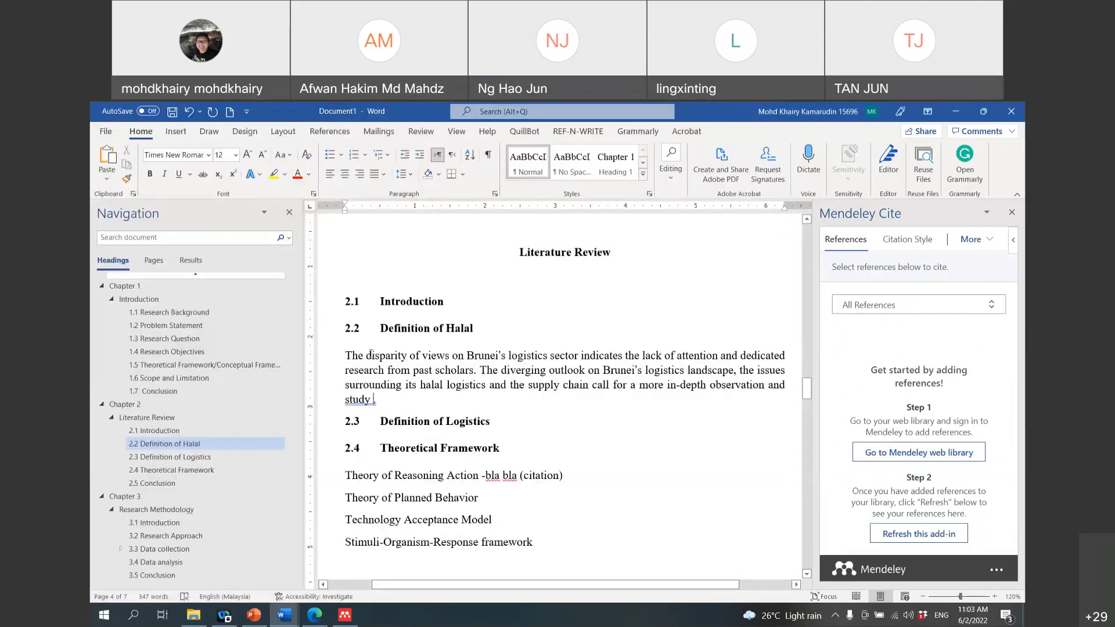
{"action": "left_click_drag", "start_coordinate": [367, 356], "coordinate": [407, 358]}
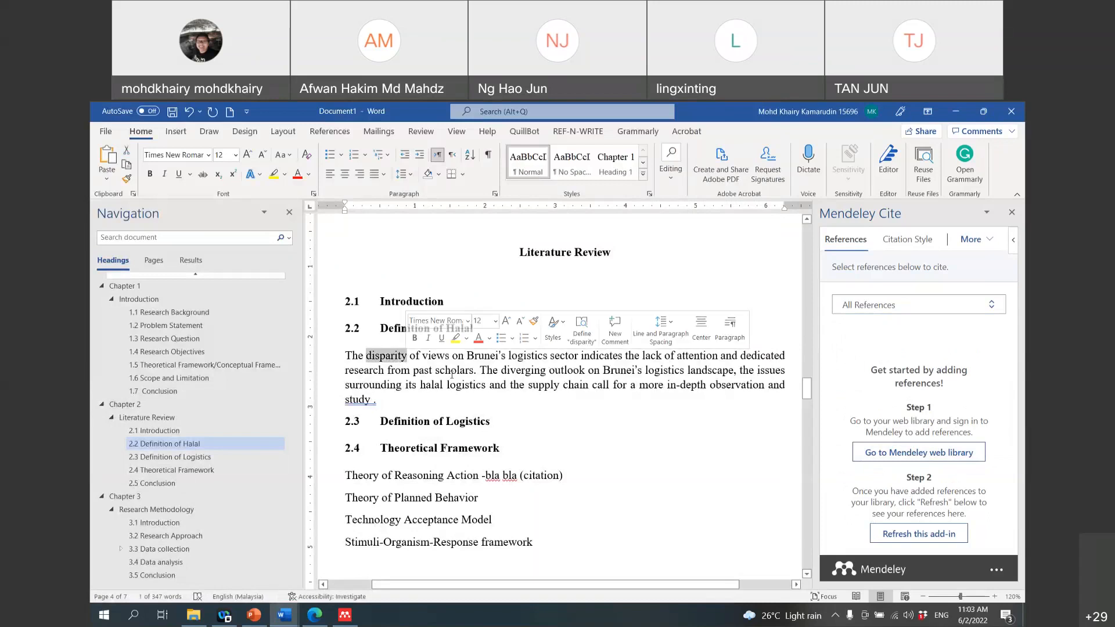
{"action": "right_click", "coordinate": [391, 360]}
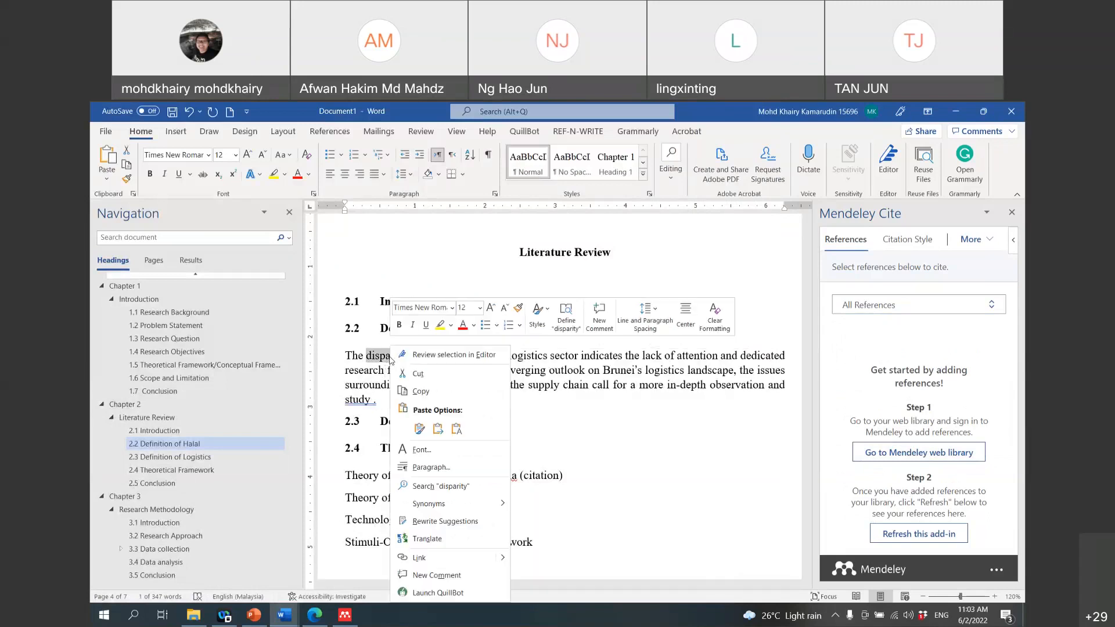
{"action": "mouse_move", "coordinate": [458, 509]}
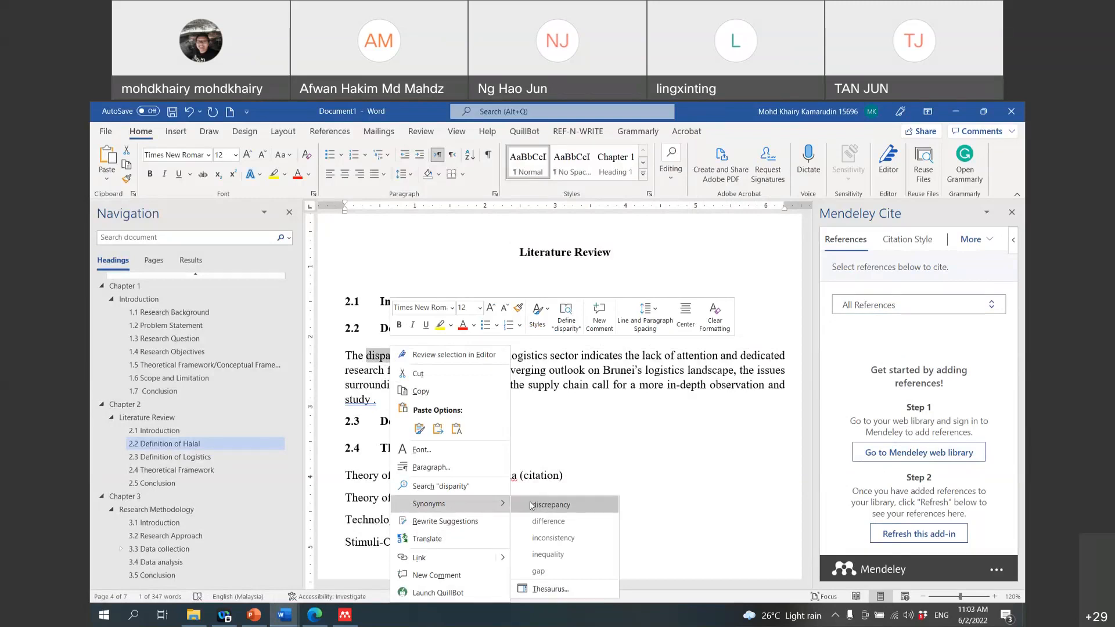
{"action": "left_click", "coordinate": [548, 522]}
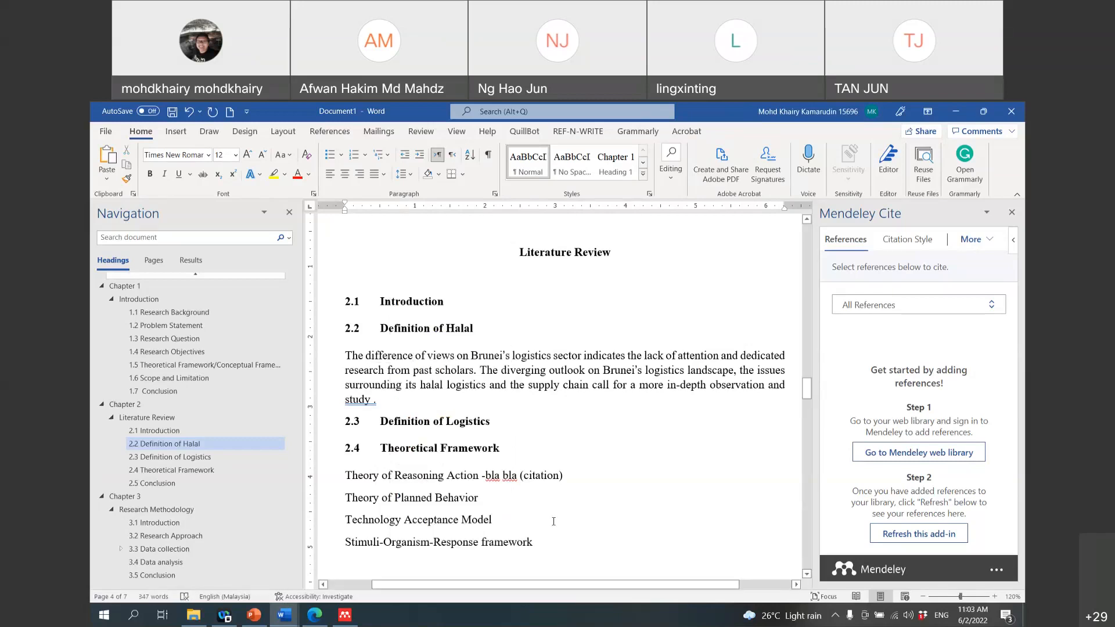
{"action": "right_click", "coordinate": [443, 356]}
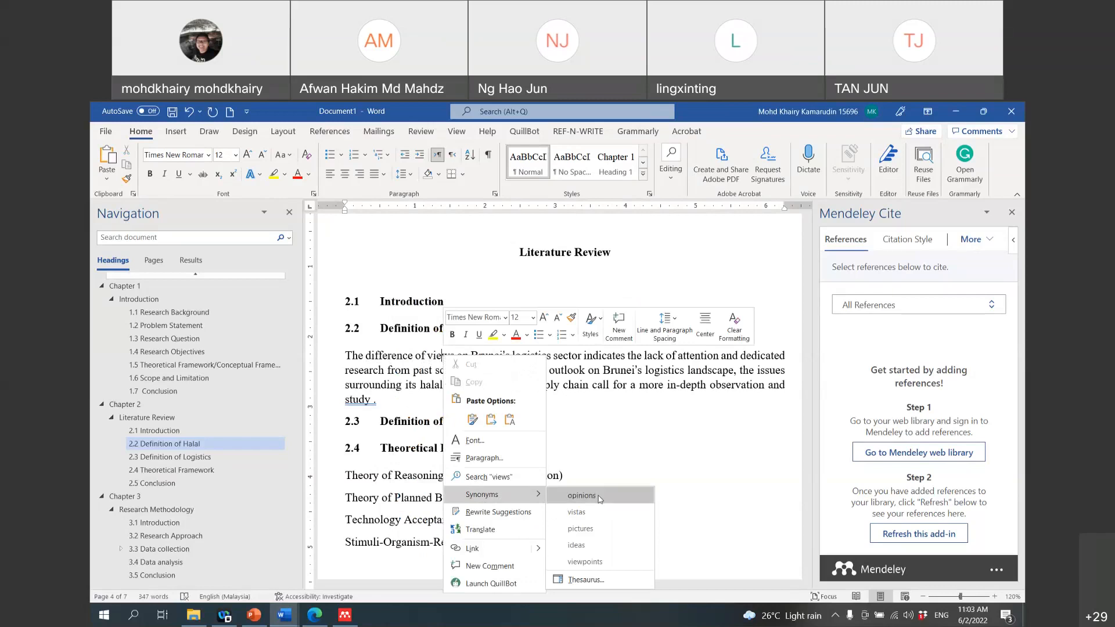
{"action": "left_click", "coordinate": [581, 496]}
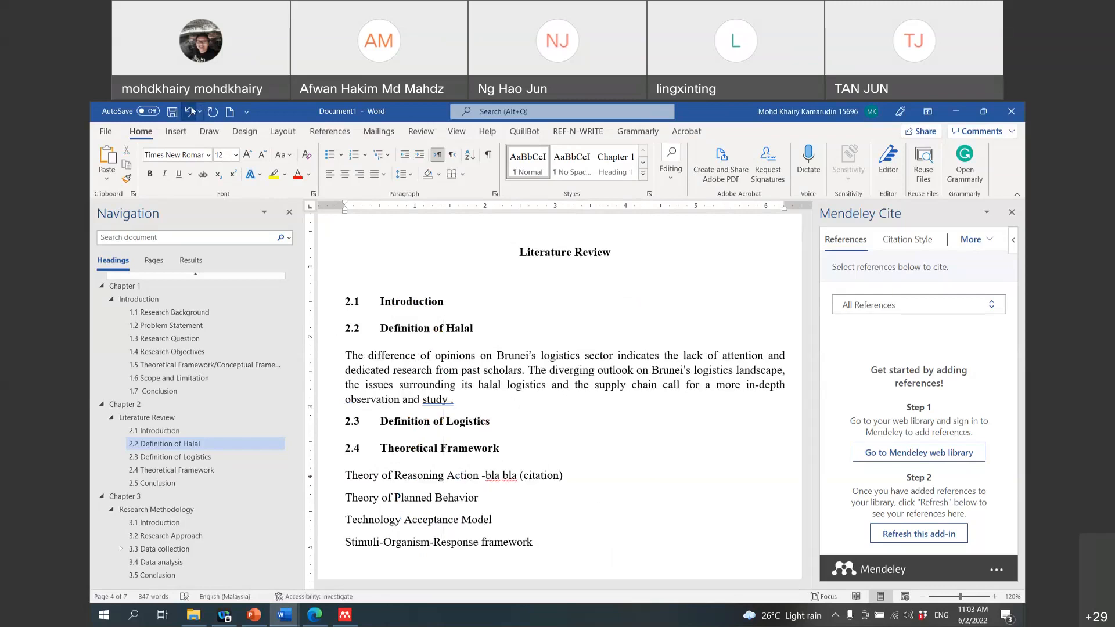
{"action": "key", "text": "ctrl+z"}
{"action": "right_click", "coordinate": [442, 356]}
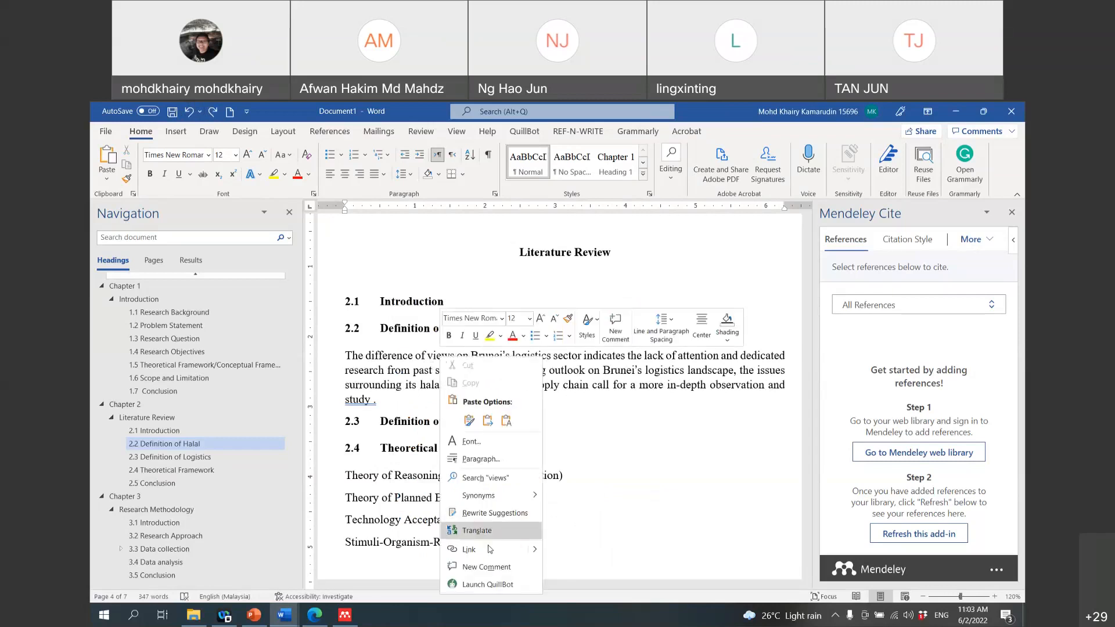
{"action": "mouse_move", "coordinate": [500, 496]}
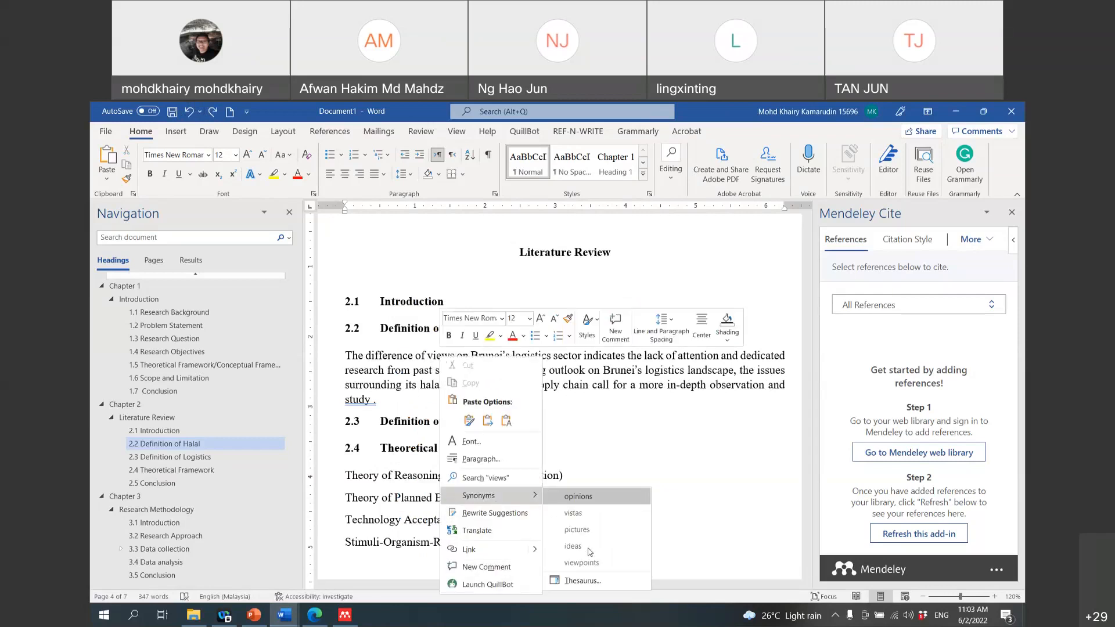
{"action": "left_click", "coordinate": [589, 547]}
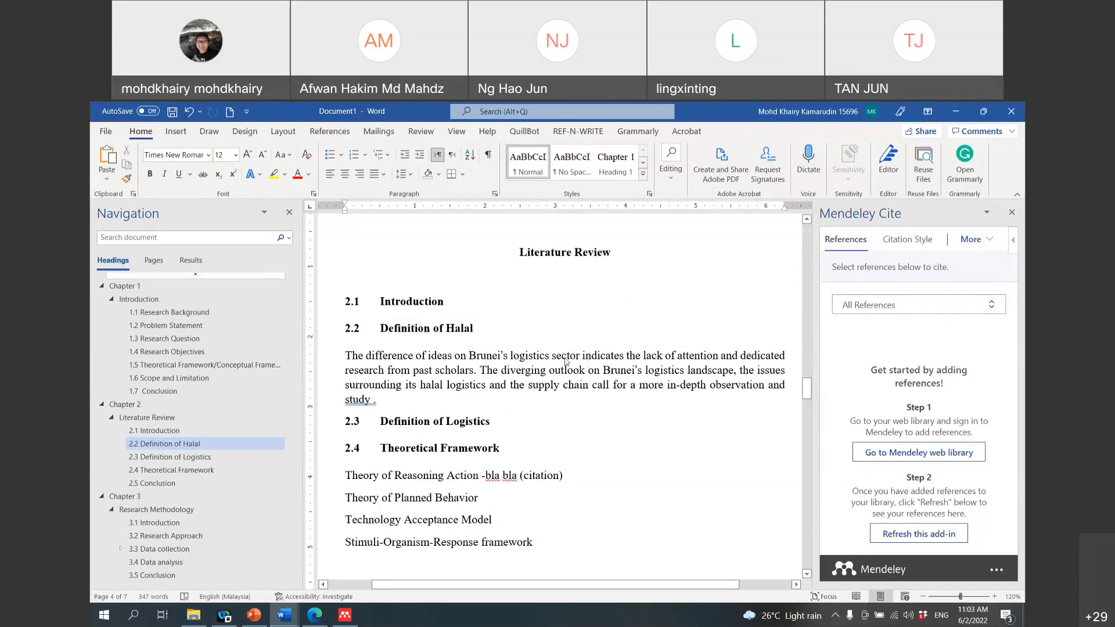
{"action": "right_click", "coordinate": [565, 358]}
{"action": "mouse_move", "coordinate": [617, 503]}
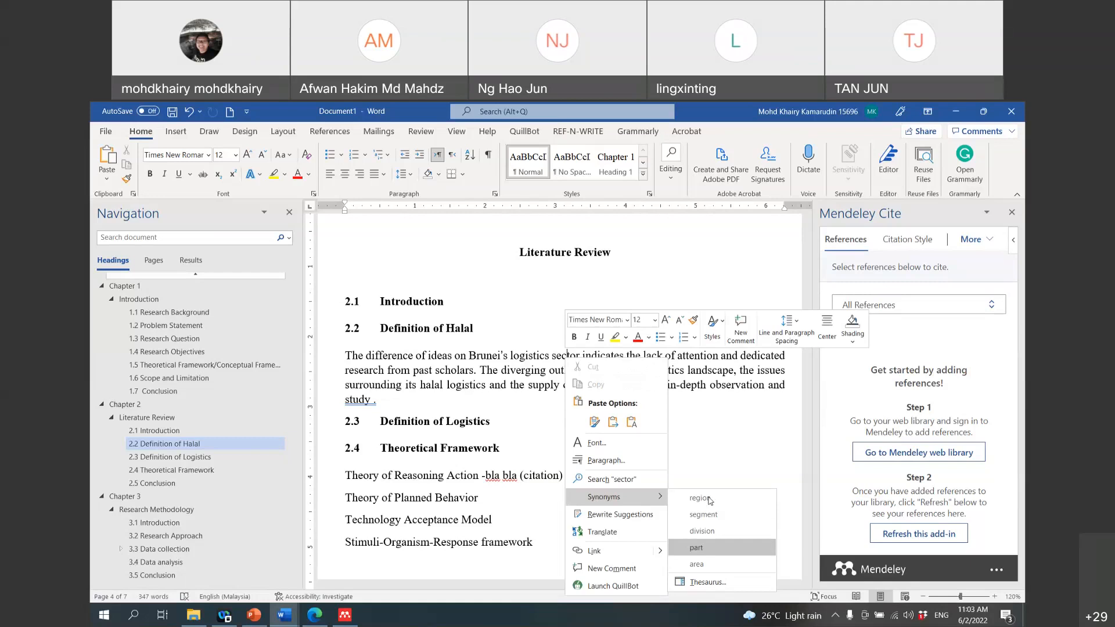
{"action": "left_click", "coordinate": [527, 422]}
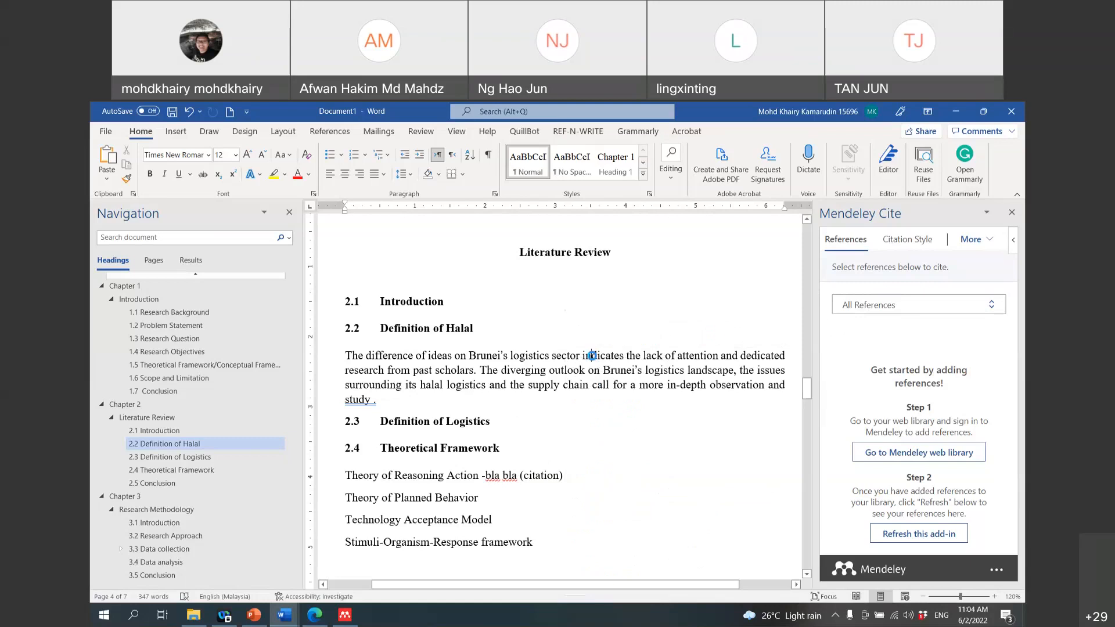
Step: Replace indicates, lack, attention and dedicated with implies, absence, interest and enthusiastic
{"action": "right_click", "coordinate": [591, 356]}
{"action": "mouse_move", "coordinate": [669, 499]}
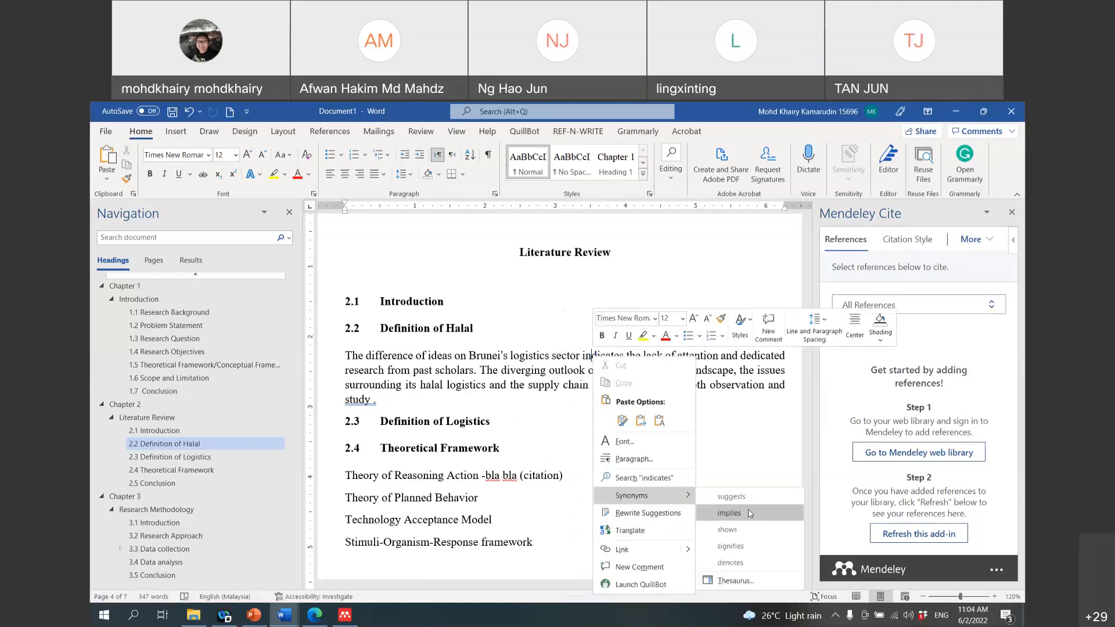
{"action": "left_click", "coordinate": [729, 513]}
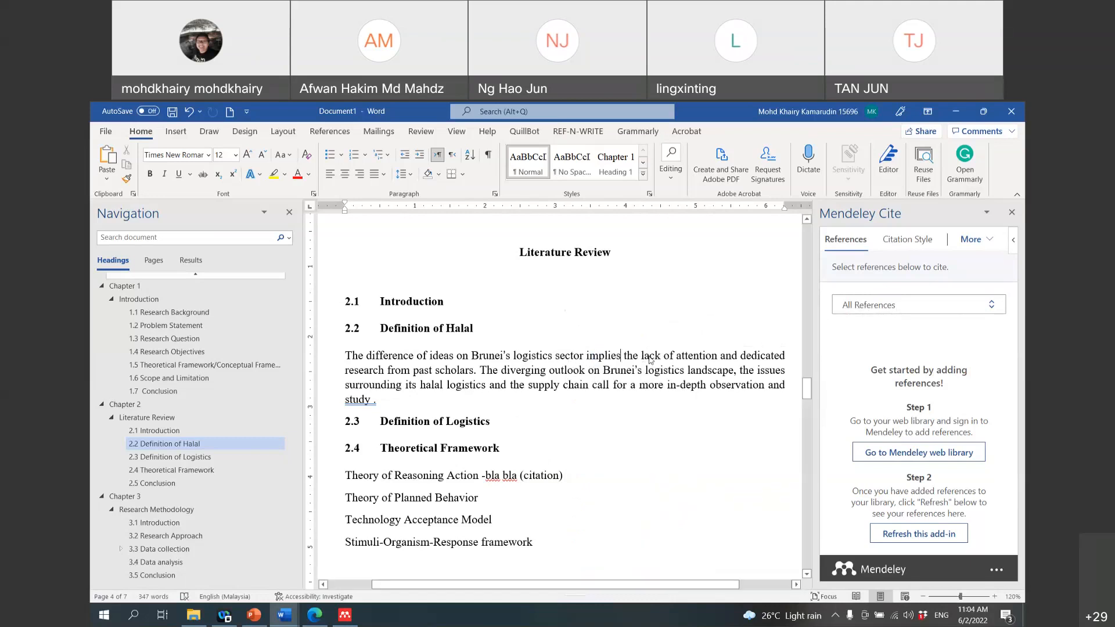
{"action": "right_click", "coordinate": [650, 355]}
{"action": "mouse_move", "coordinate": [714, 503]}
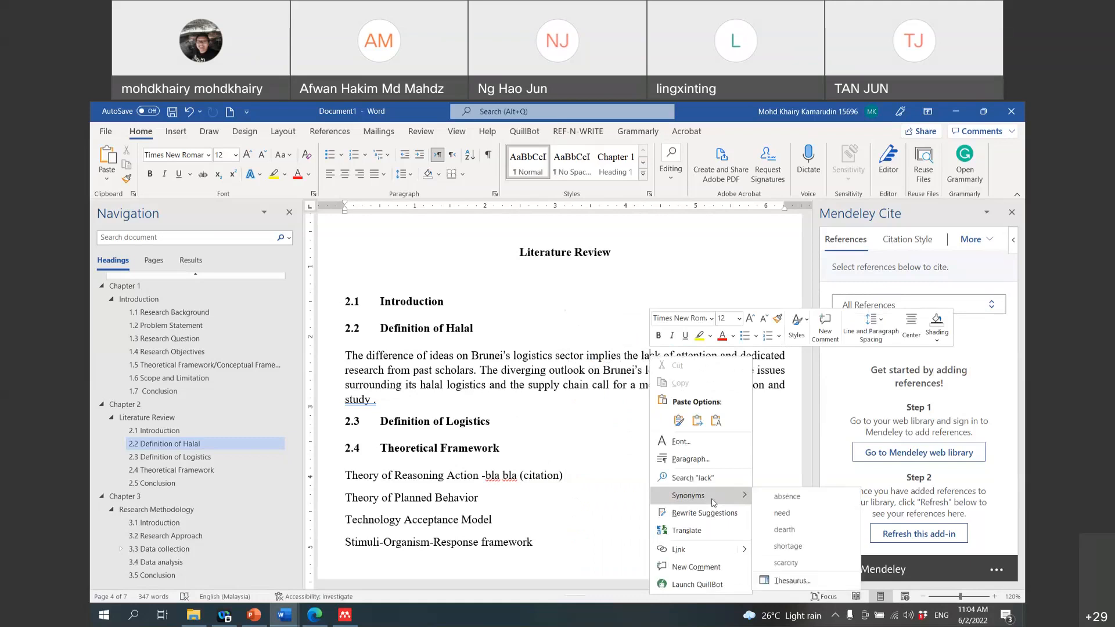
{"action": "left_click", "coordinate": [774, 498]}
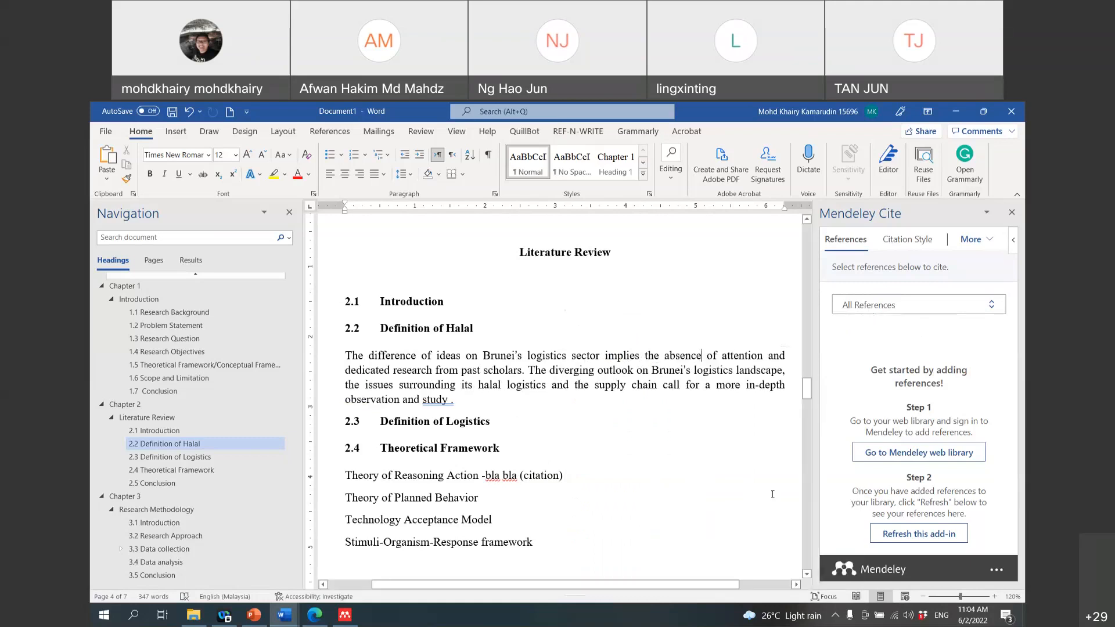
{"action": "right_click", "coordinate": [740, 355]}
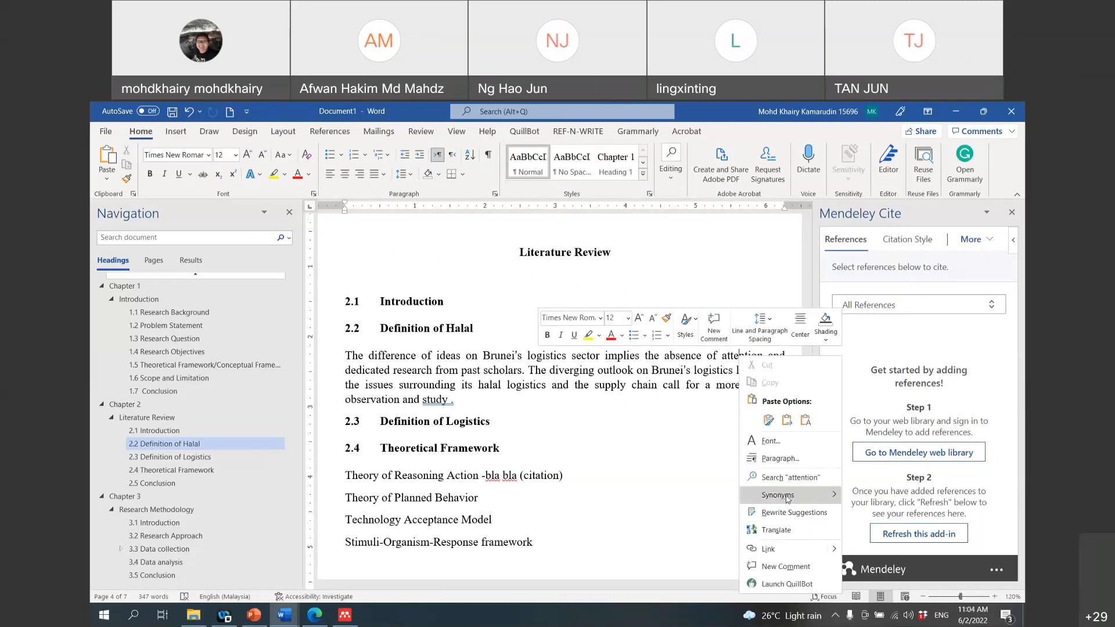
{"action": "mouse_move", "coordinate": [788, 499]}
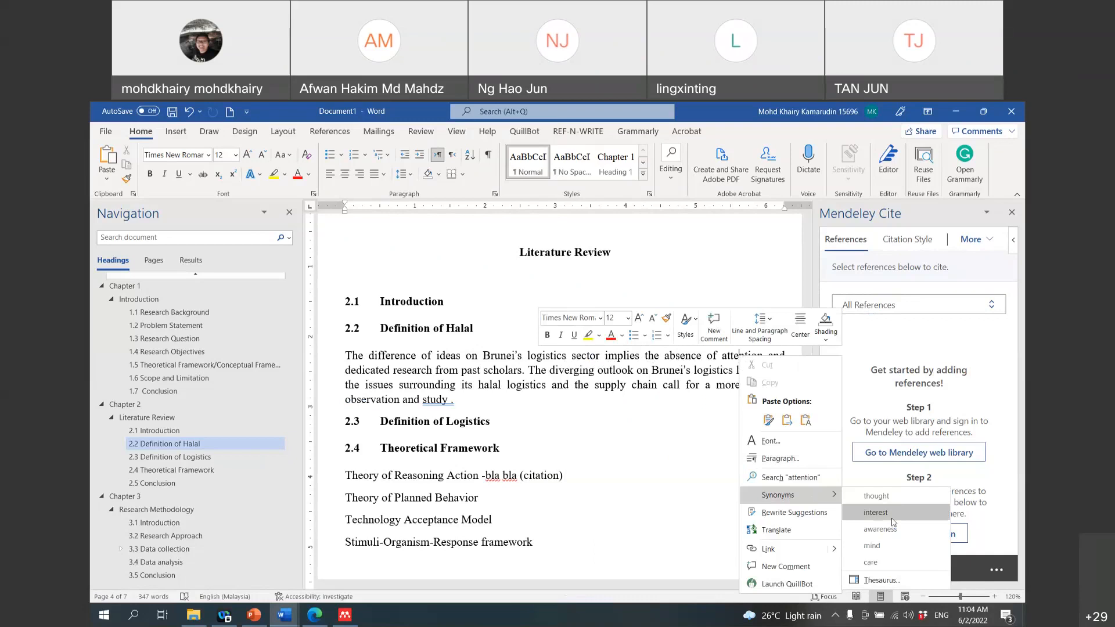
{"action": "left_click", "coordinate": [876, 512]}
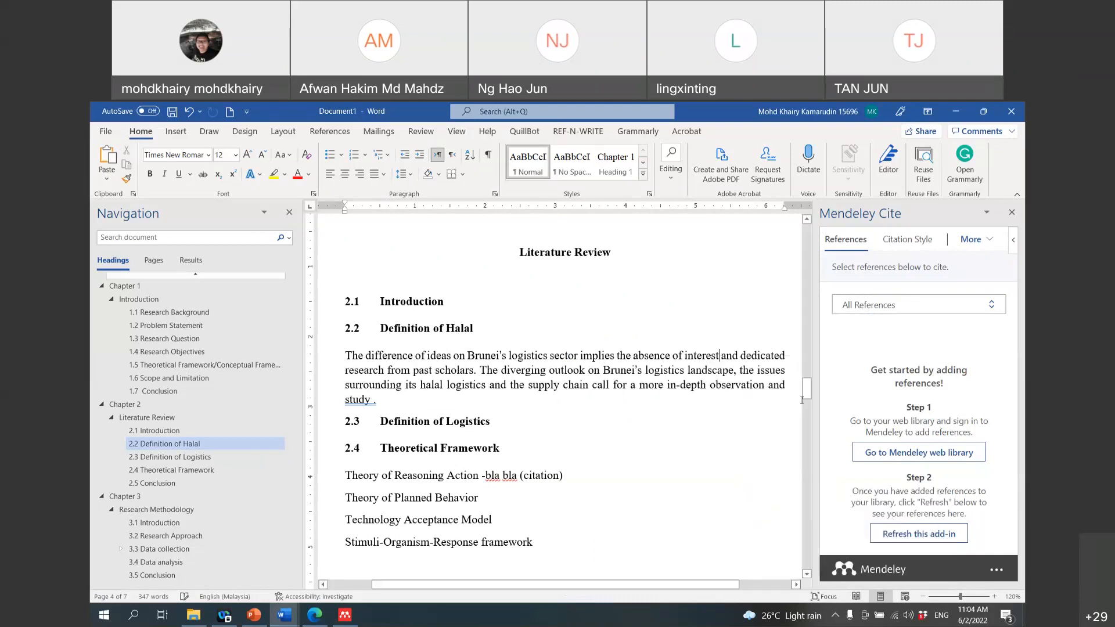
{"action": "right_click", "coordinate": [769, 358]}
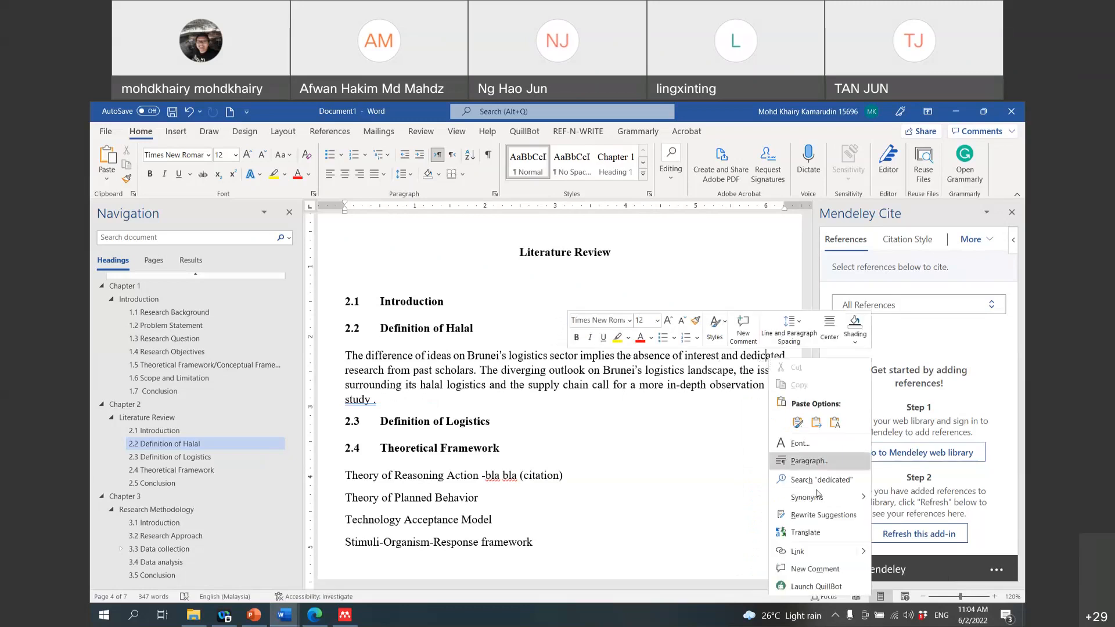
{"action": "mouse_move", "coordinate": [820, 499]}
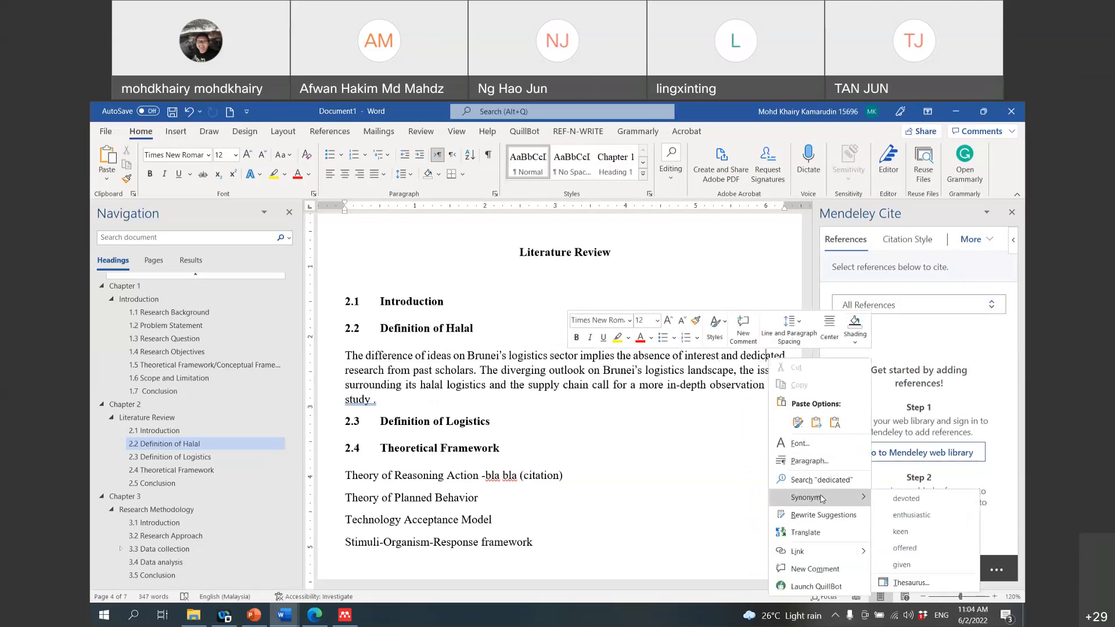
{"action": "left_click", "coordinate": [898, 515]}
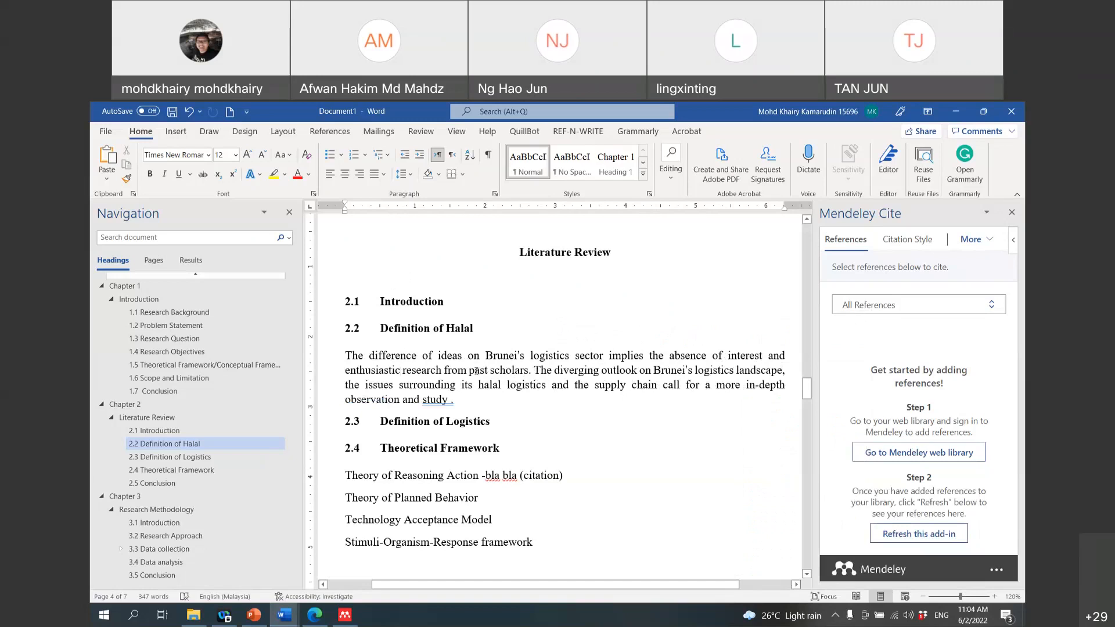
Step: Replace scholars with researchers and past with previous, and remove the stray space before the full stop
{"action": "right_click", "coordinate": [503, 374]}
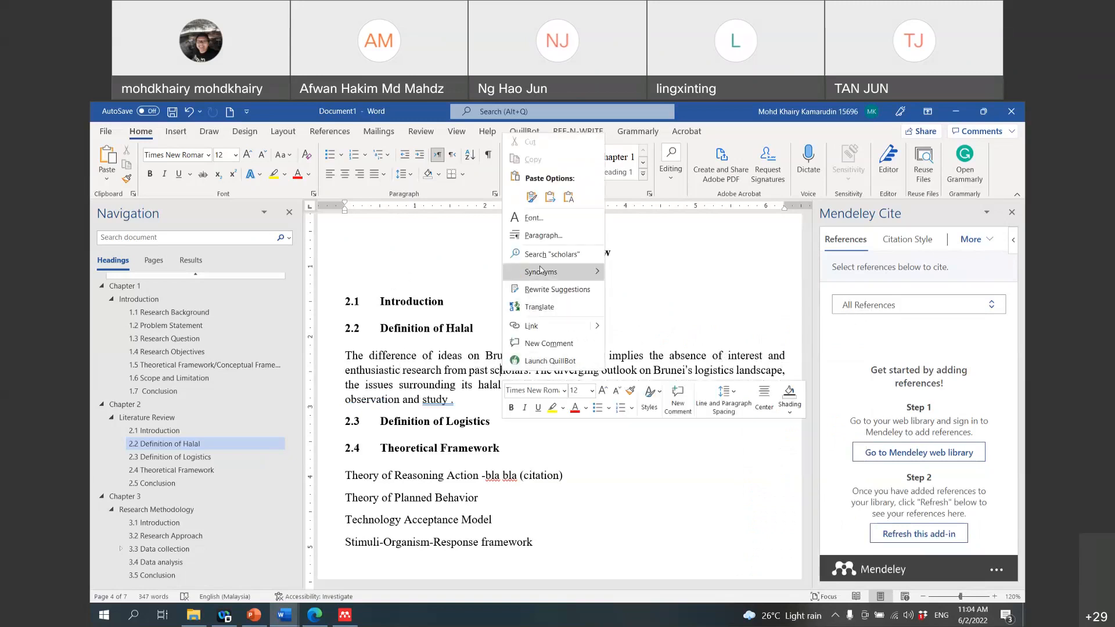
{"action": "mouse_move", "coordinate": [540, 270]}
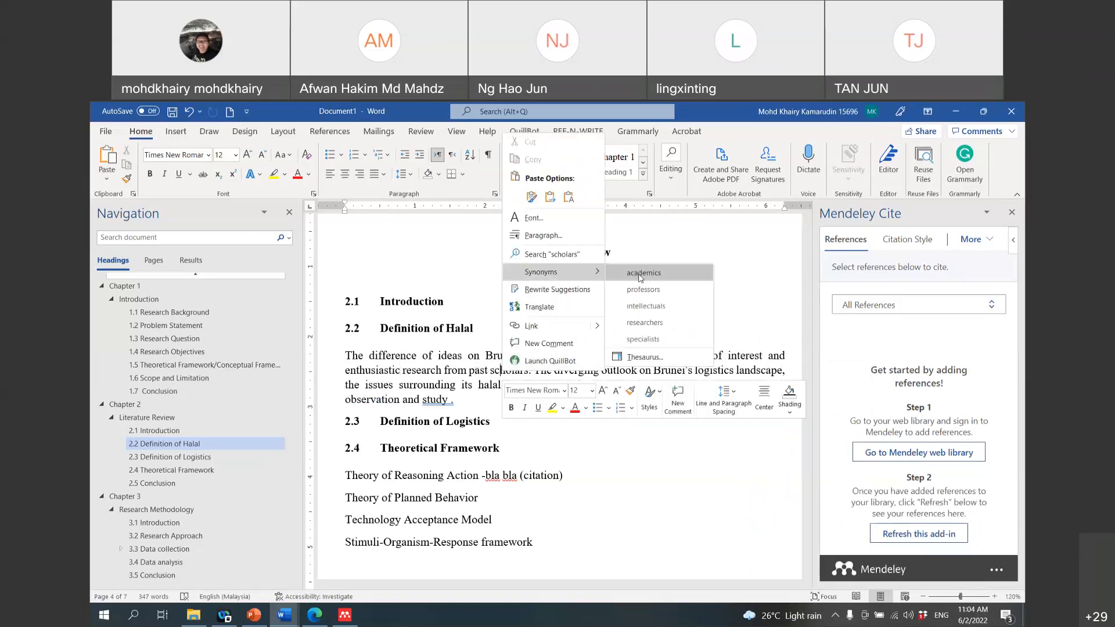
{"action": "left_click", "coordinate": [644, 323]}
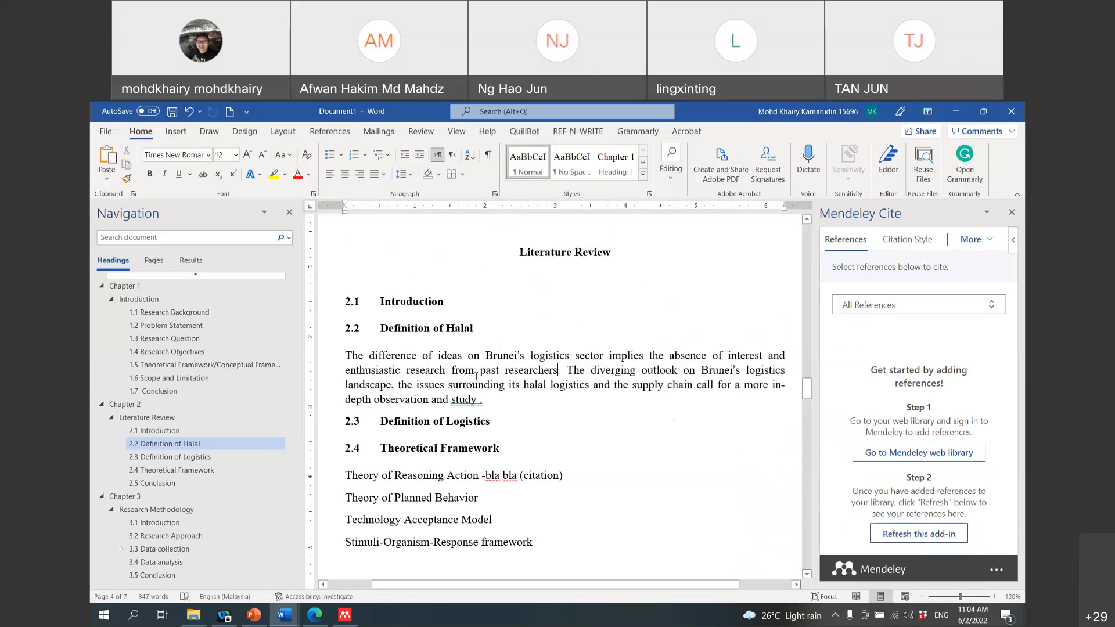
{"action": "right_click", "coordinate": [487, 373]}
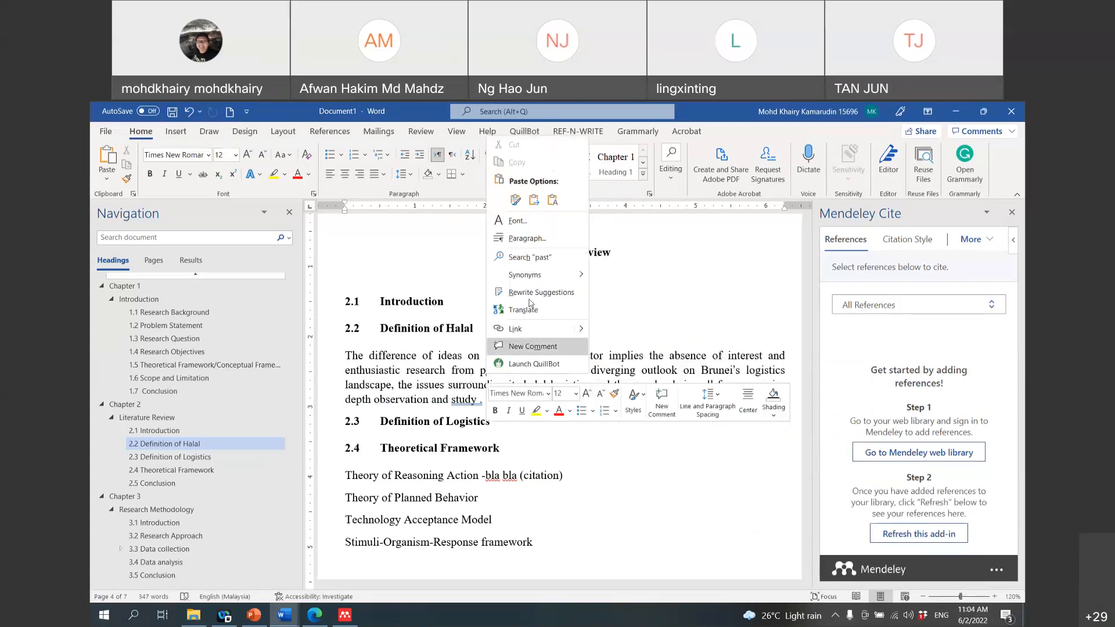
{"action": "mouse_move", "coordinate": [531, 283]}
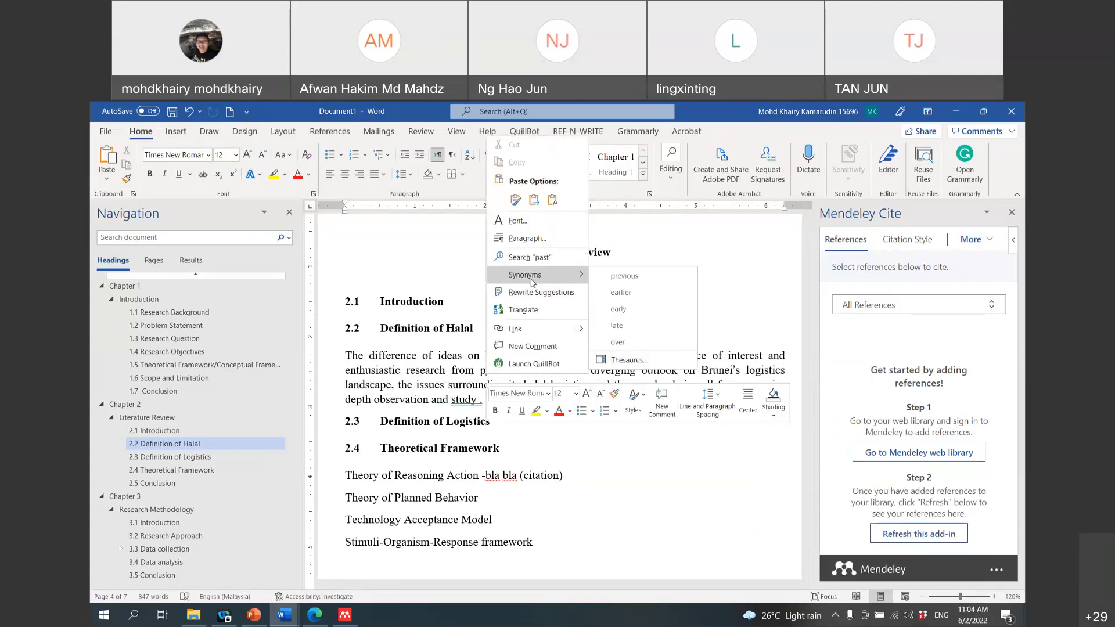
{"action": "left_click", "coordinate": [621, 277]}
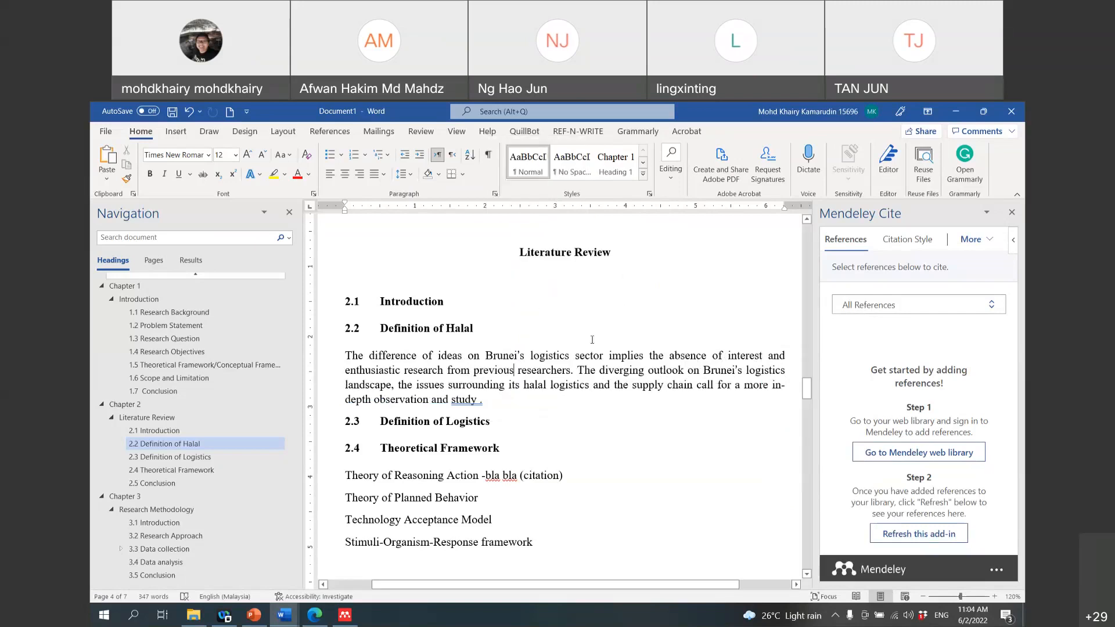
{"action": "left_click_drag", "start_coordinate": [345, 354], "coordinate": [575, 375]}
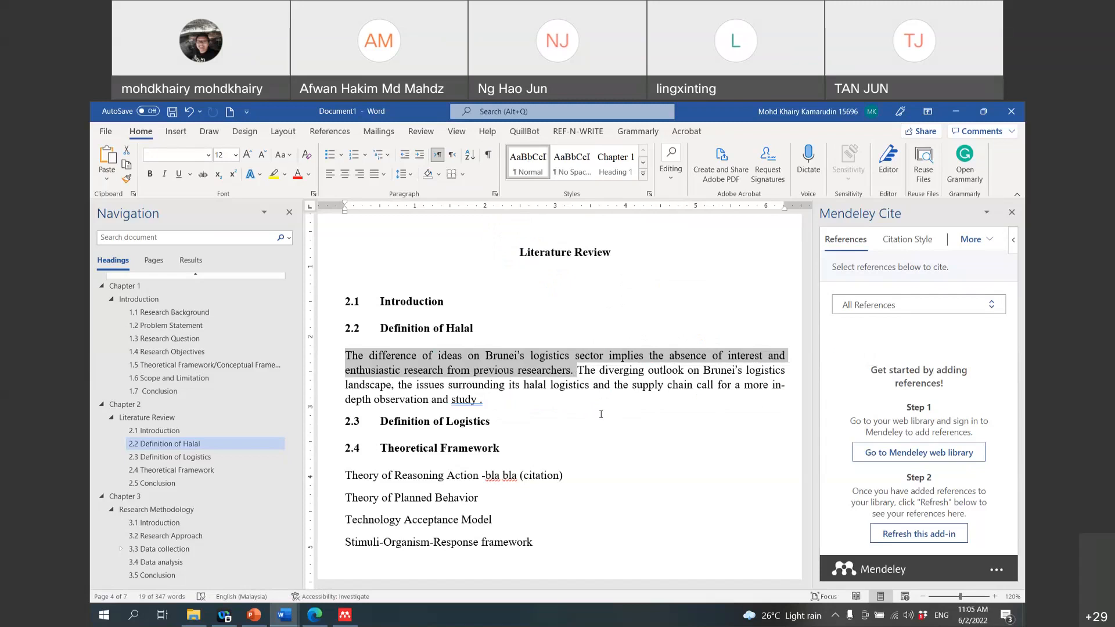
{"action": "left_click", "coordinate": [572, 373]}
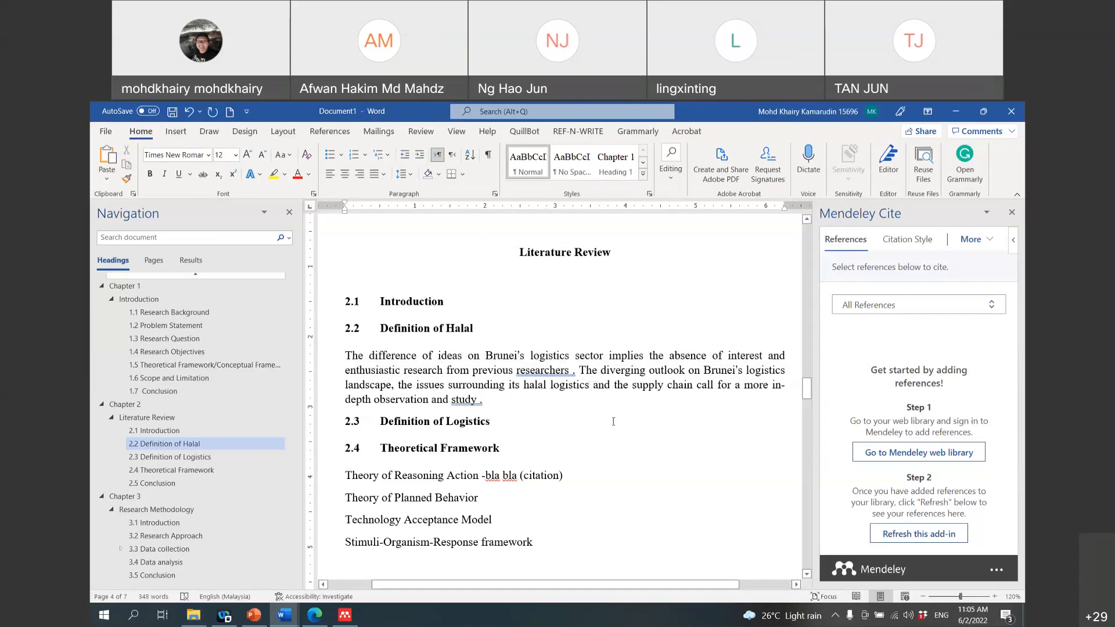
{"action": "key", "text": "BackSpace"}
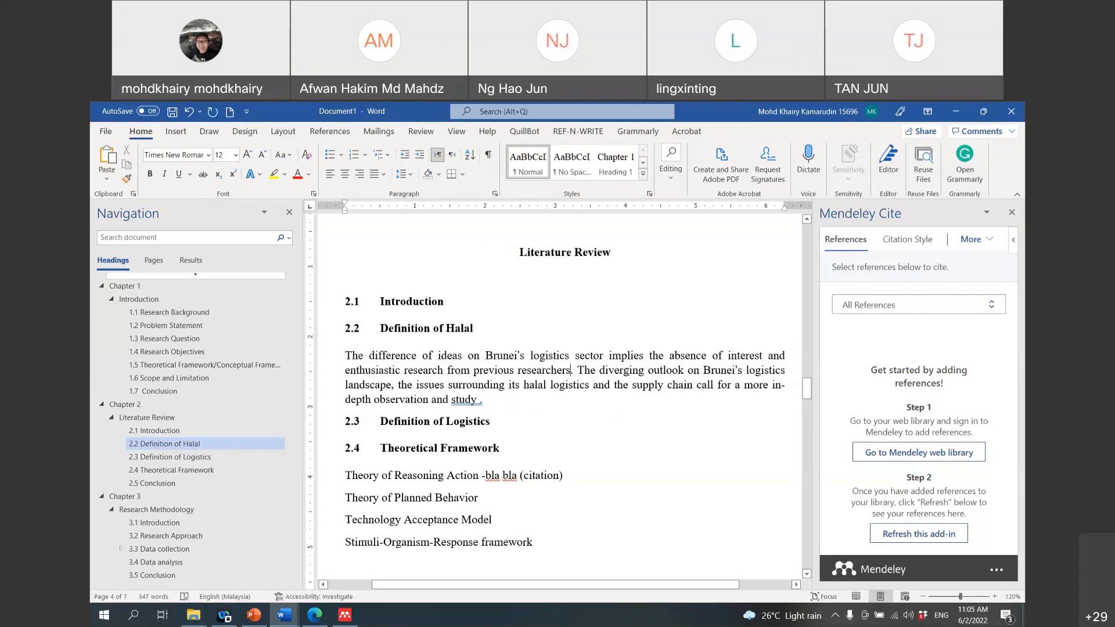
Step: Replace diverging, outlook, landscape and surrounding with conflicting, viewpoint, environment and encompassing
{"action": "right_click", "coordinate": [626, 372]}
{"action": "mouse_move", "coordinate": [723, 272]}
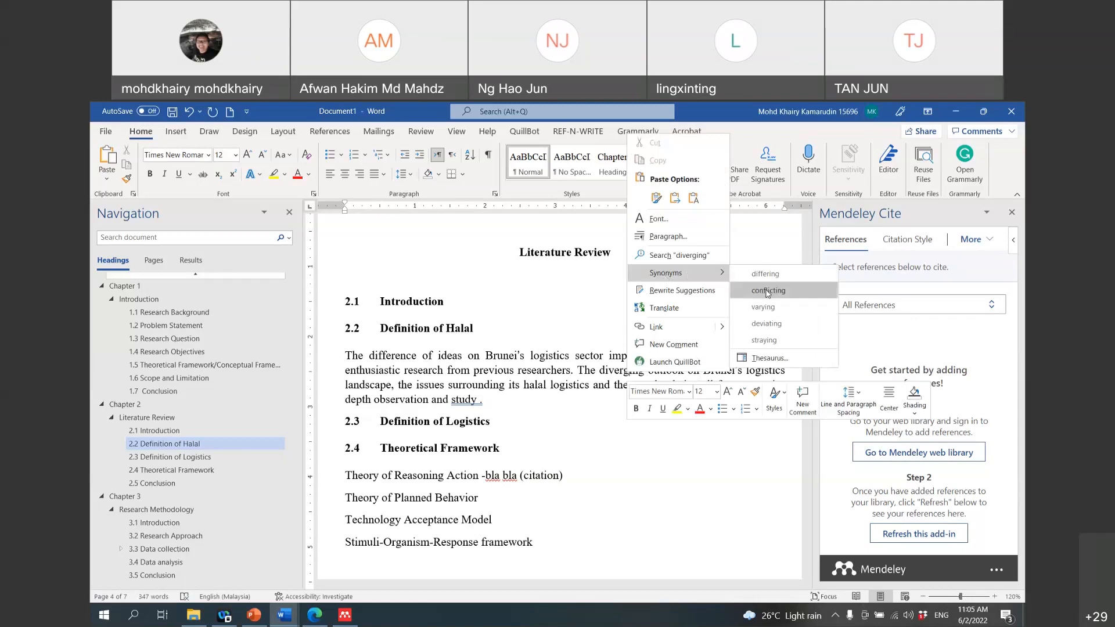
{"action": "left_click", "coordinate": [768, 292]}
{"action": "right_click", "coordinate": [669, 371]}
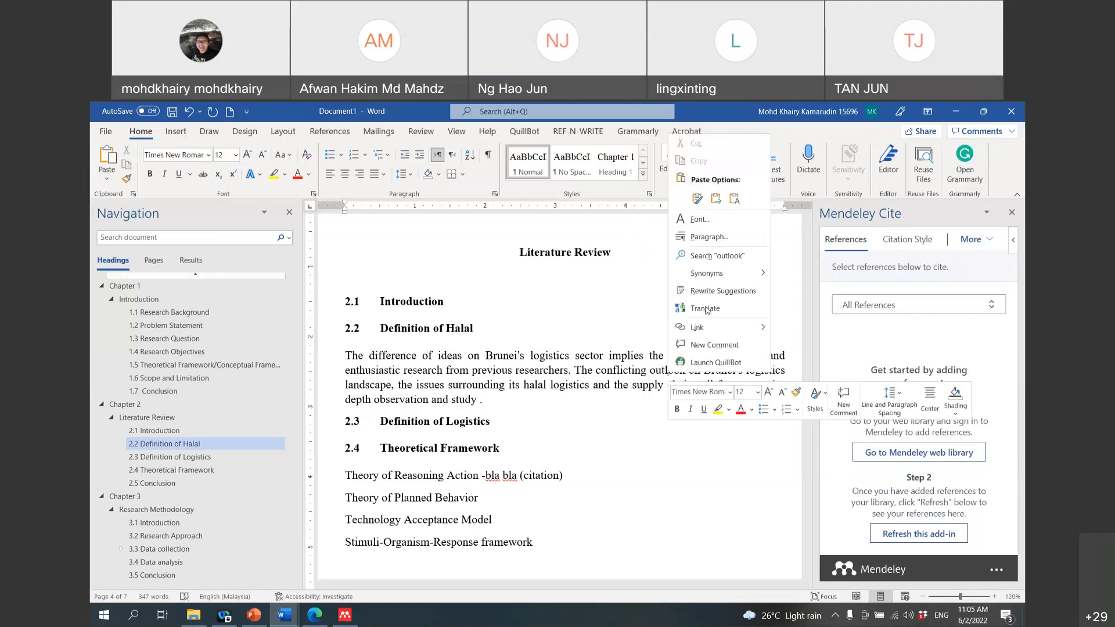
{"action": "mouse_move", "coordinate": [713, 280]}
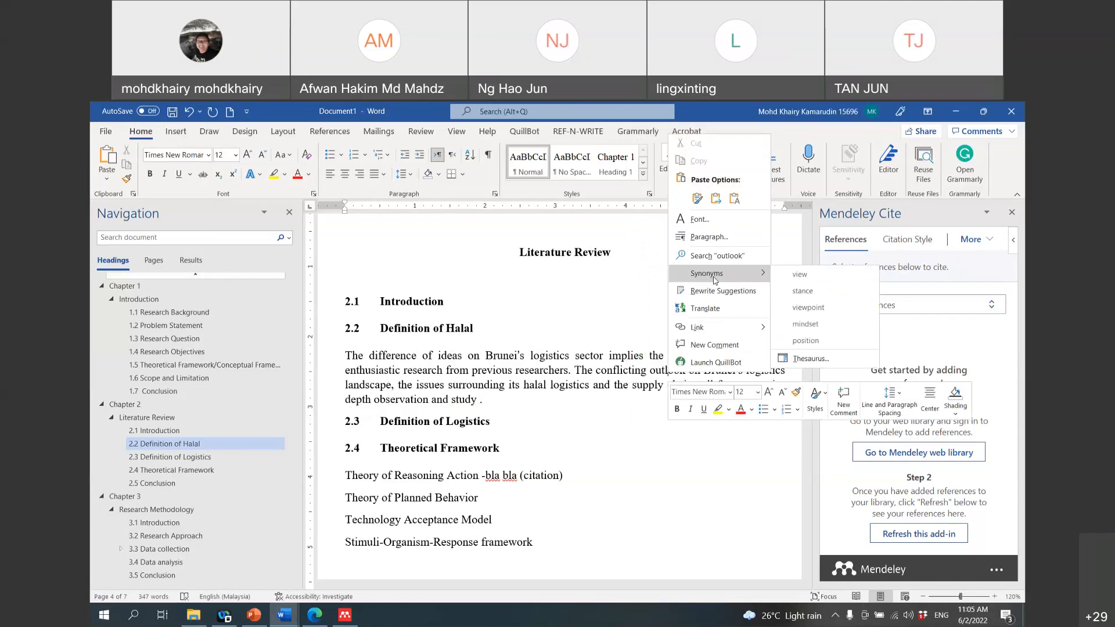
{"action": "left_click", "coordinate": [812, 312]}
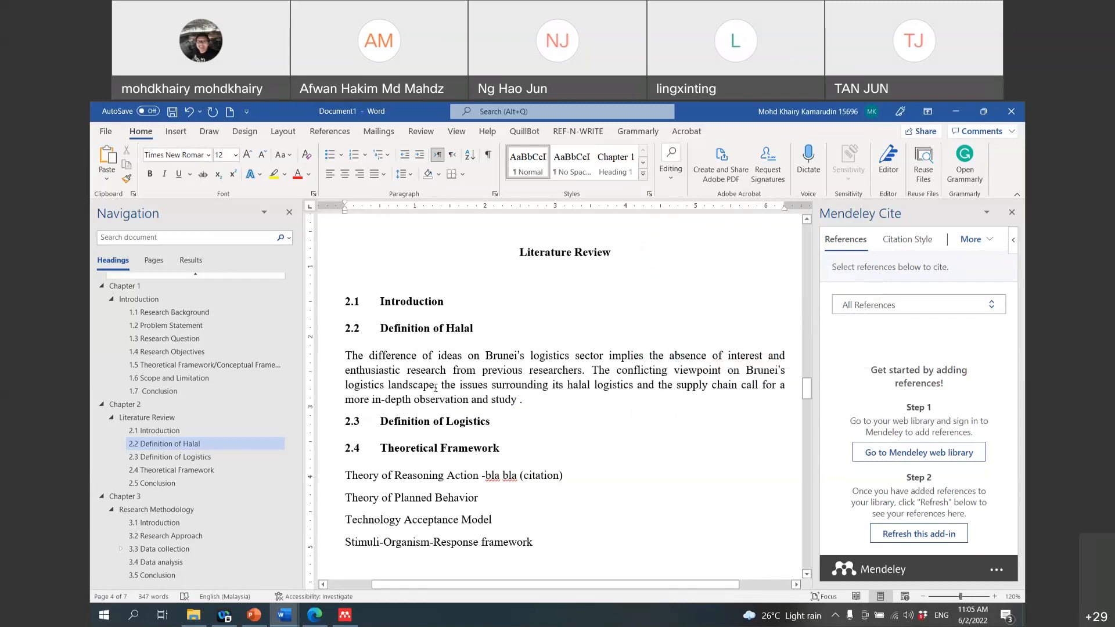
{"action": "right_click", "coordinate": [406, 388]}
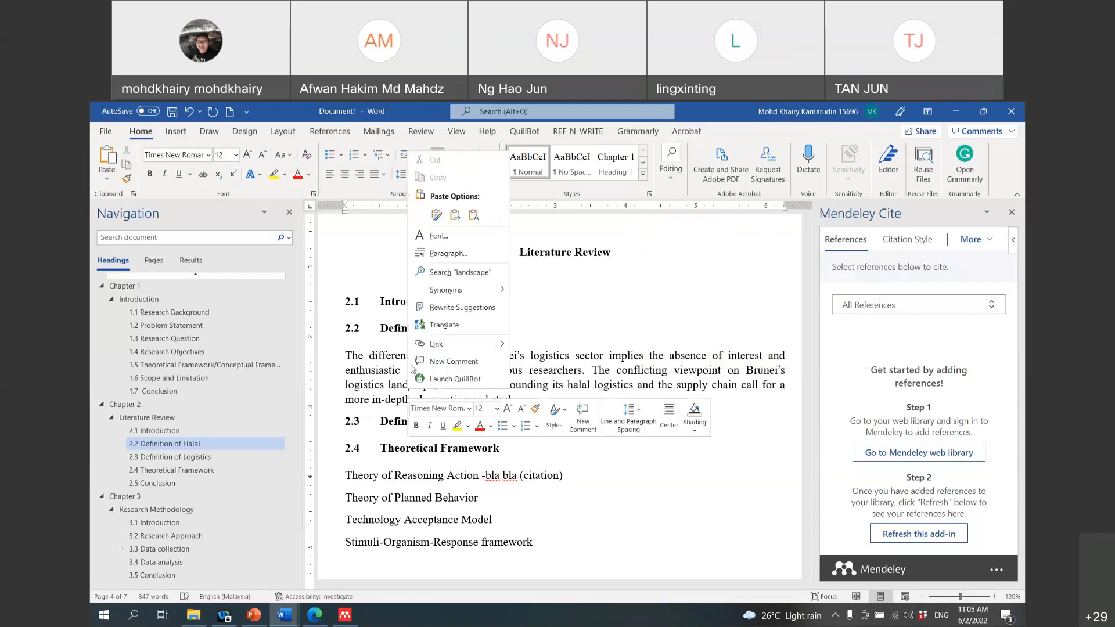
{"action": "mouse_move", "coordinate": [445, 291]}
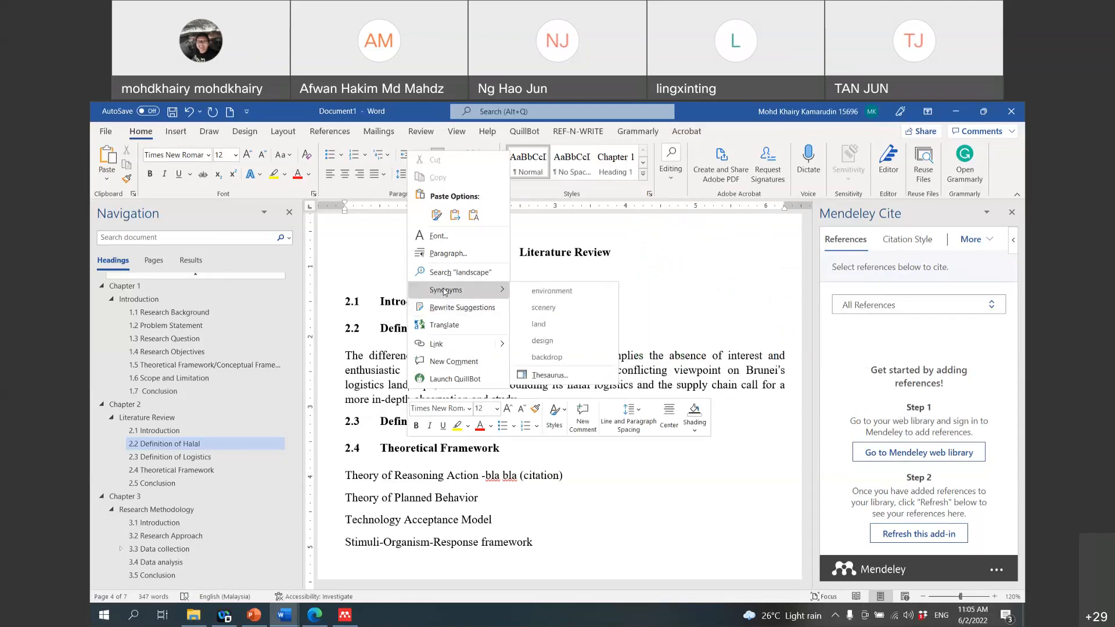
{"action": "left_click", "coordinate": [549, 291]}
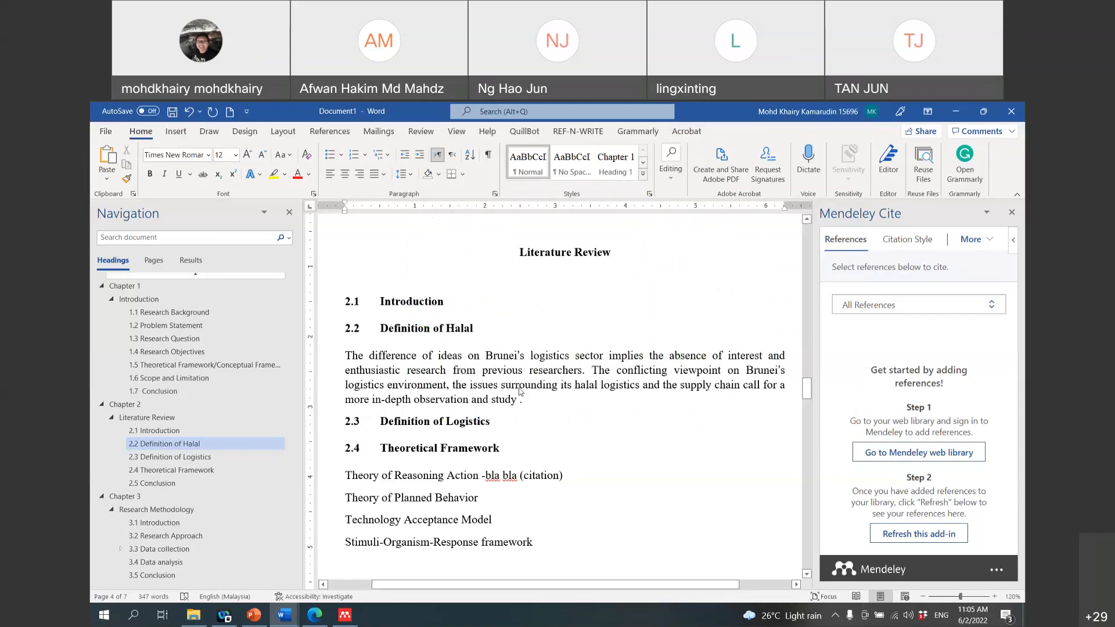
{"action": "right_click", "coordinate": [519, 388]}
{"action": "mouse_move", "coordinate": [555, 298]}
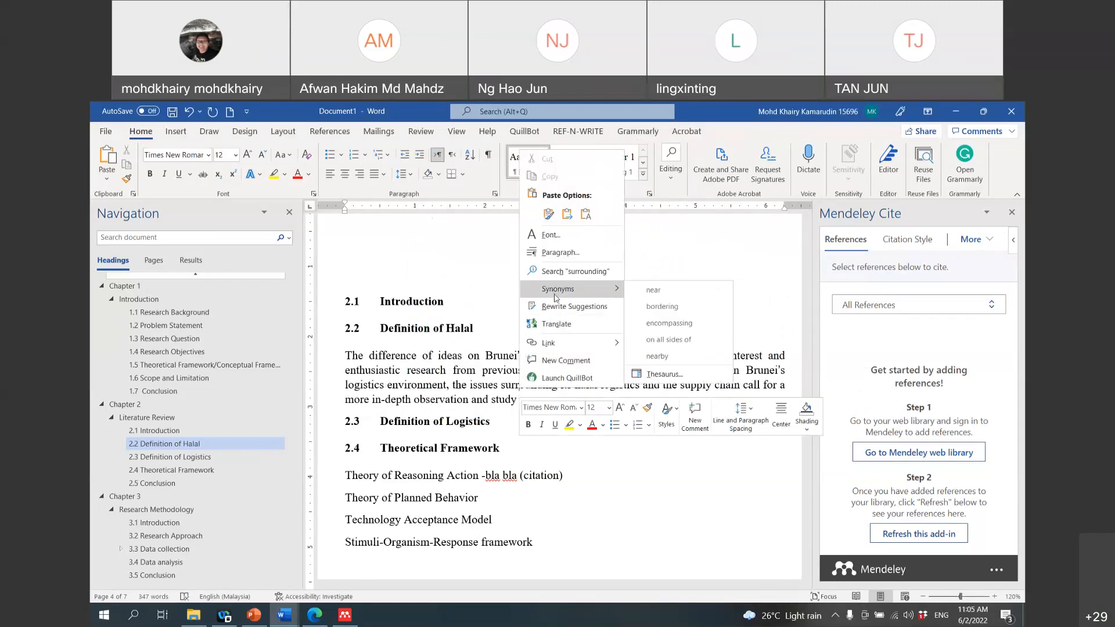
{"action": "left_click", "coordinate": [668, 323]}
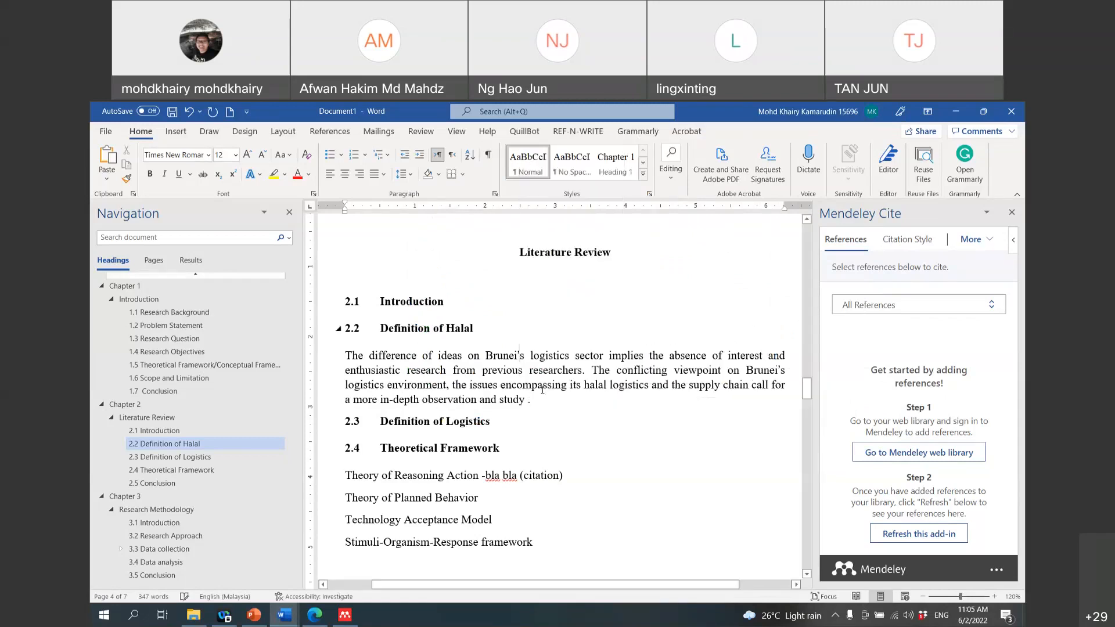
Step: Replace issues with problems and observation with study, then delete the repeated 'and study'
{"action": "right_click", "coordinate": [481, 387]}
{"action": "mouse_move", "coordinate": [531, 284]}
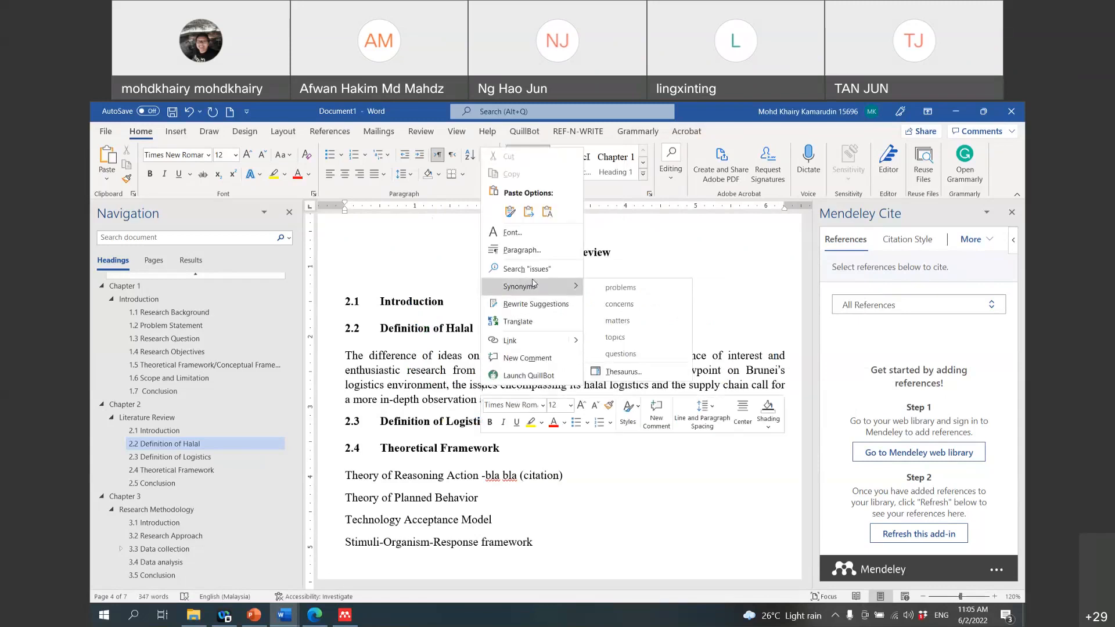
{"action": "left_click", "coordinate": [613, 289]}
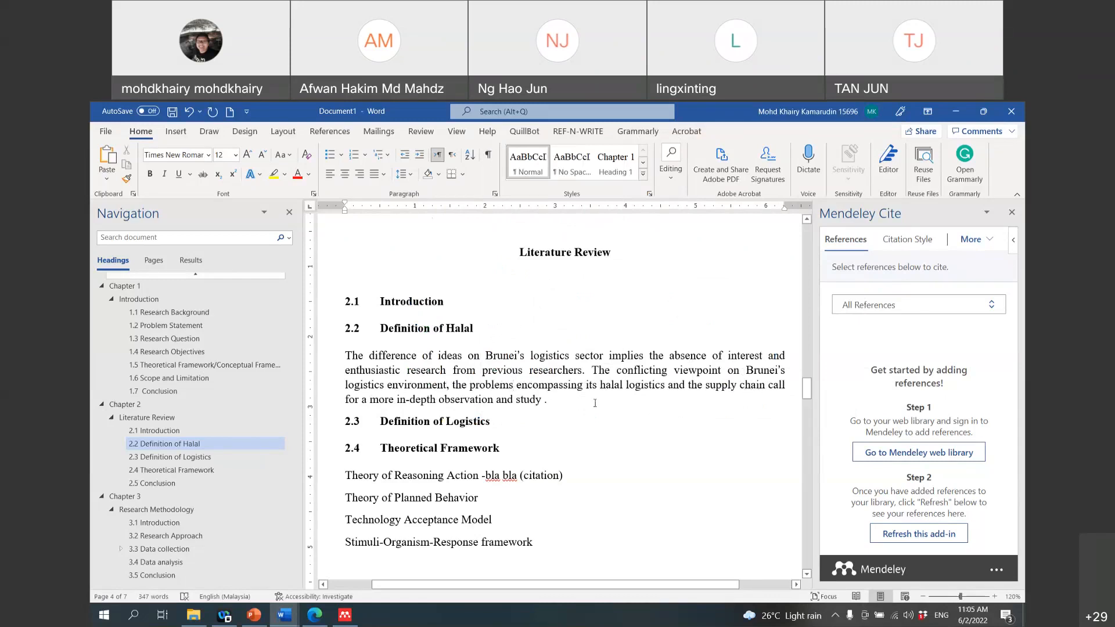
{"action": "right_click", "coordinate": [462, 400]}
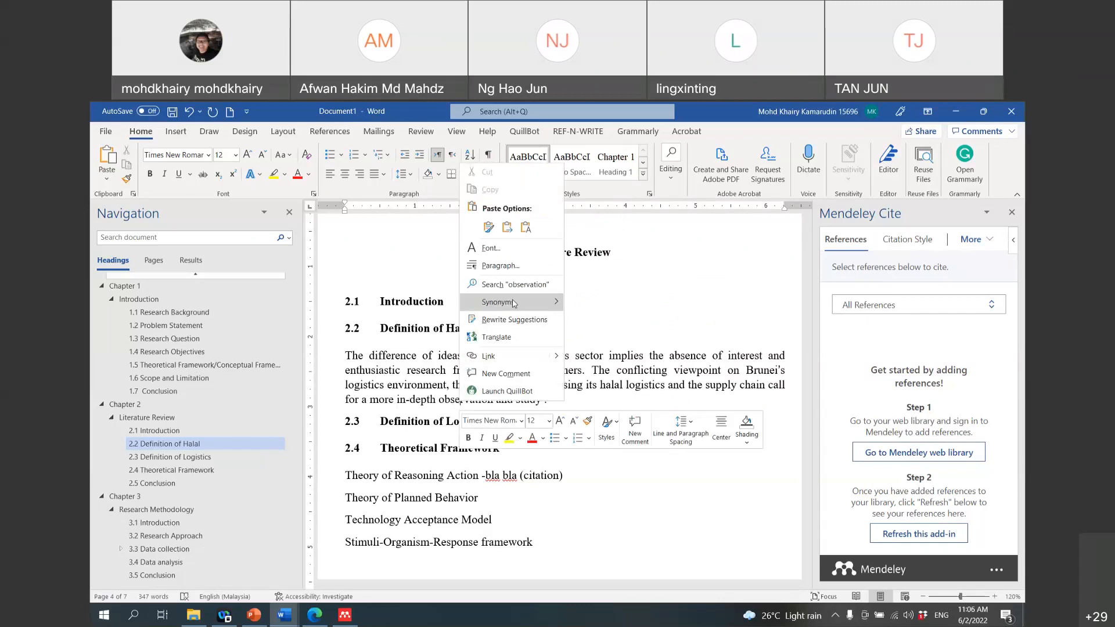
{"action": "mouse_move", "coordinate": [520, 303]}
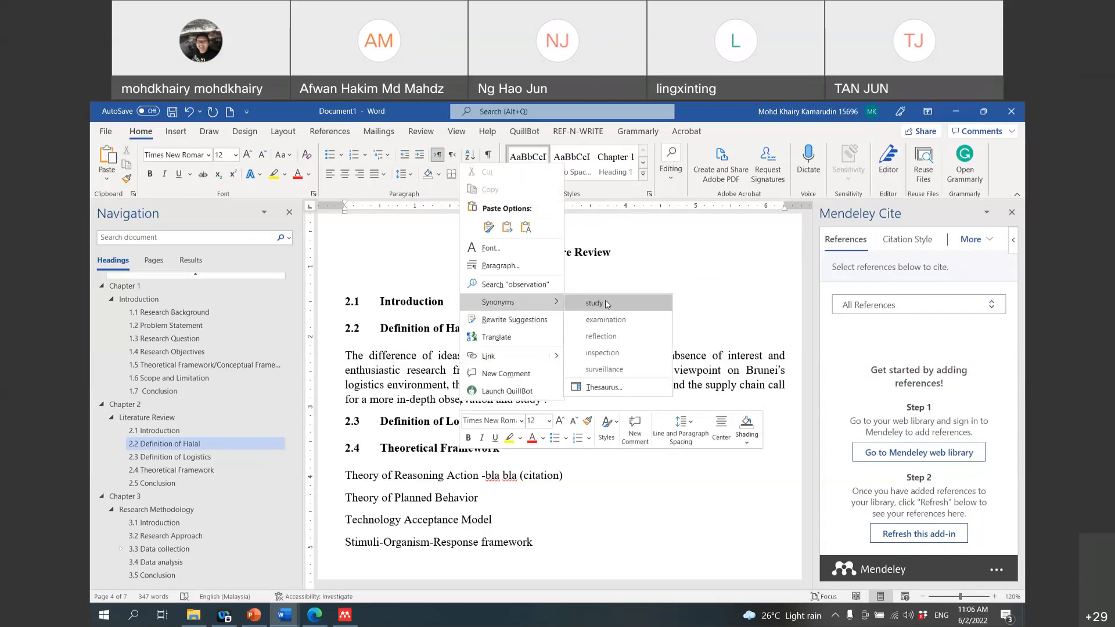
{"action": "left_click", "coordinate": [592, 304]}
{"action": "left_click_drag", "start_coordinate": [519, 400], "coordinate": [468, 399]}
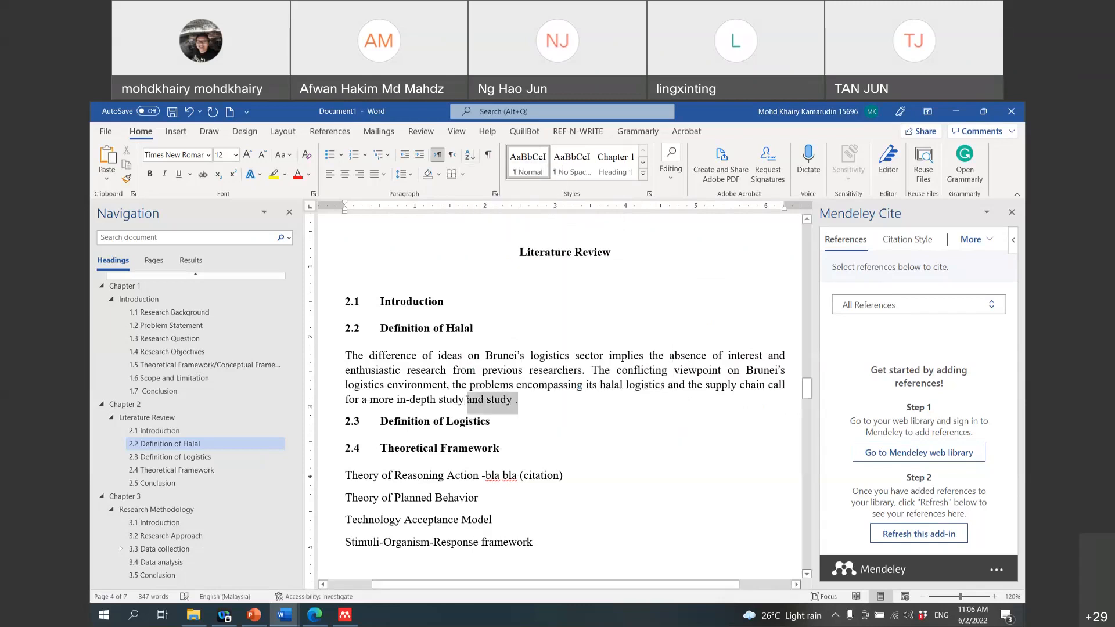
{"action": "key", "text": "Delete"}
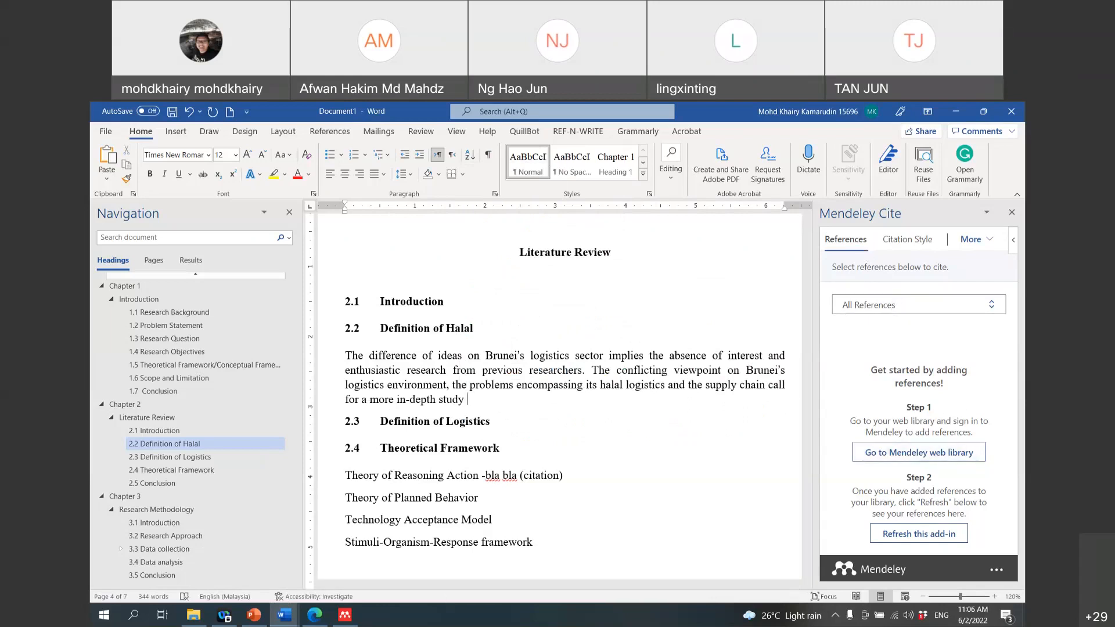
Step: Reload the Mendeley Cite add-in so it shows the reference library
{"action": "left_click", "coordinate": [936, 533]}
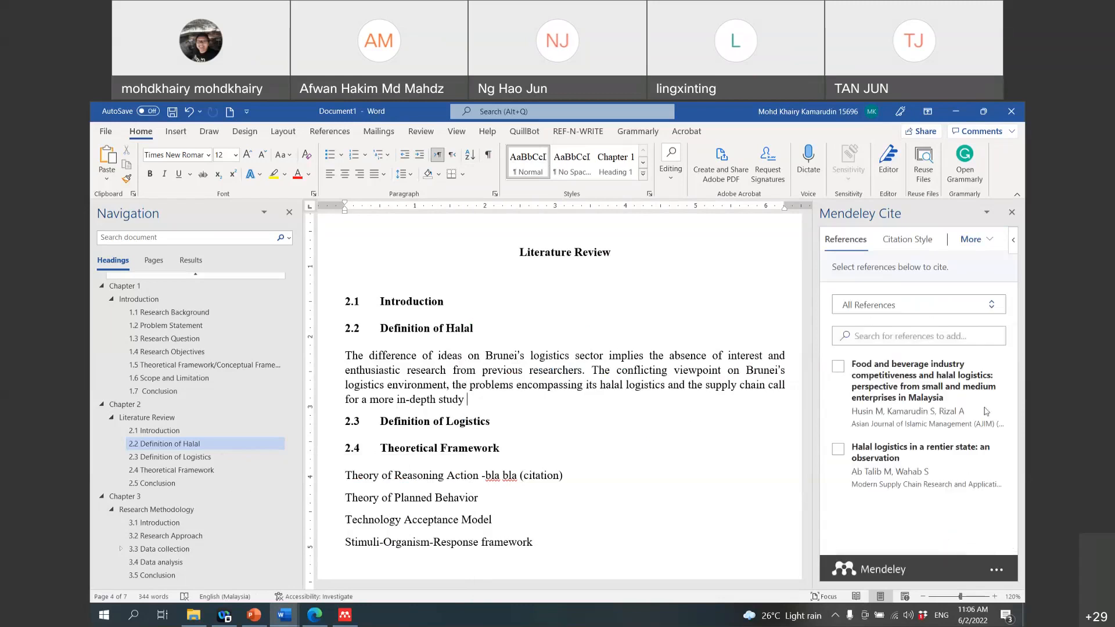
{"action": "left_click", "coordinate": [344, 618]}
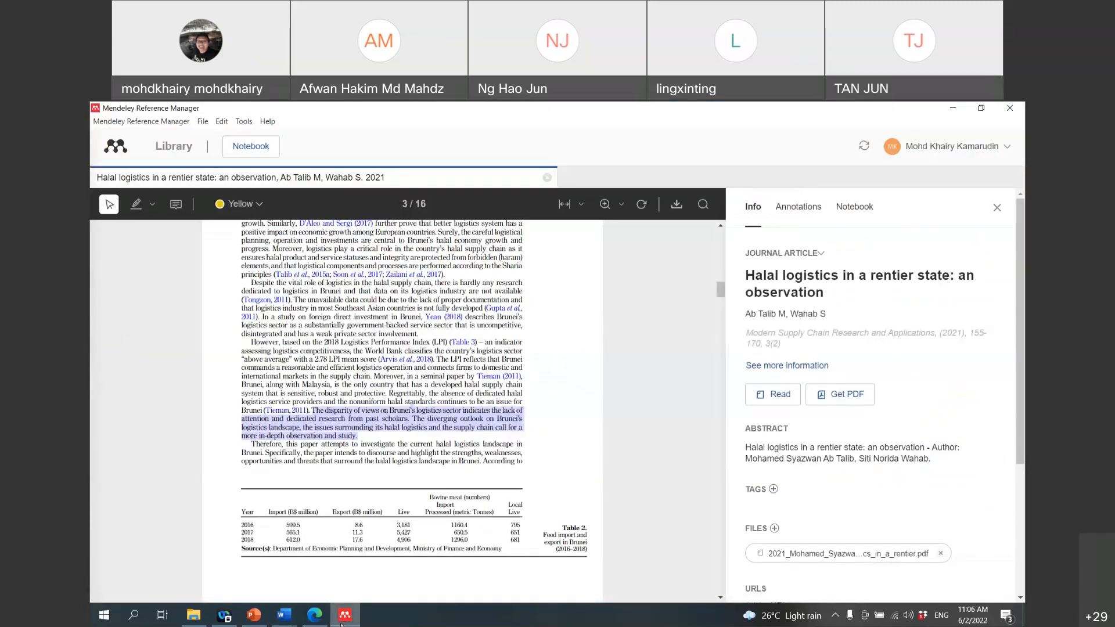
{"action": "left_click", "coordinate": [342, 621]}
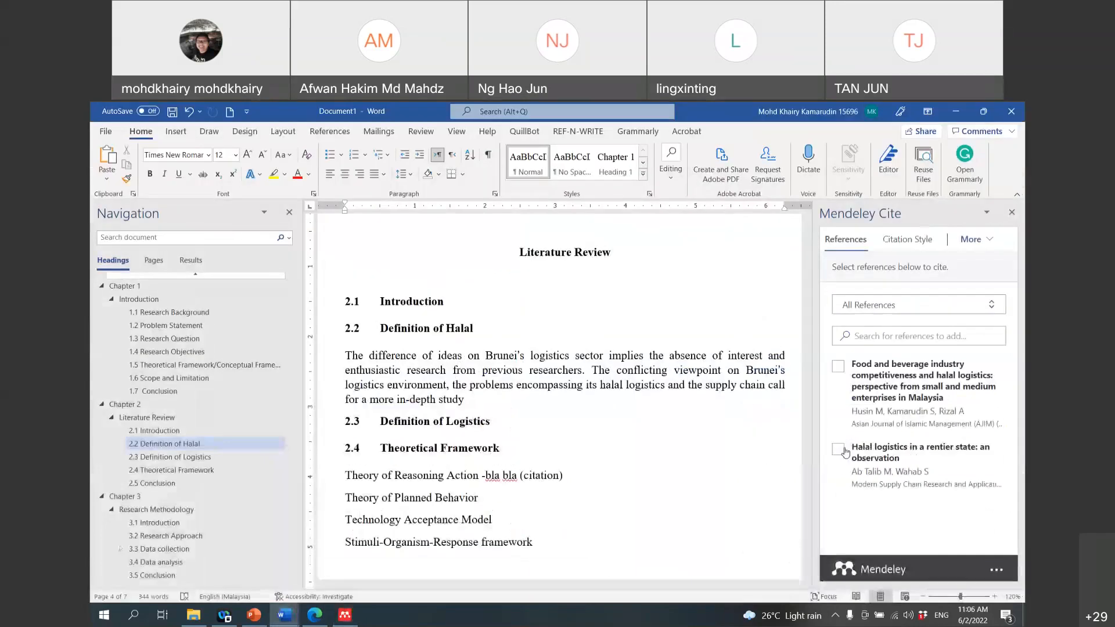
Step: Insert the (Ab Talib and Wahab, 2021) 'Halal logistics in a rentier state' citation, then add a full stop
{"action": "left_click", "coordinate": [838, 455]}
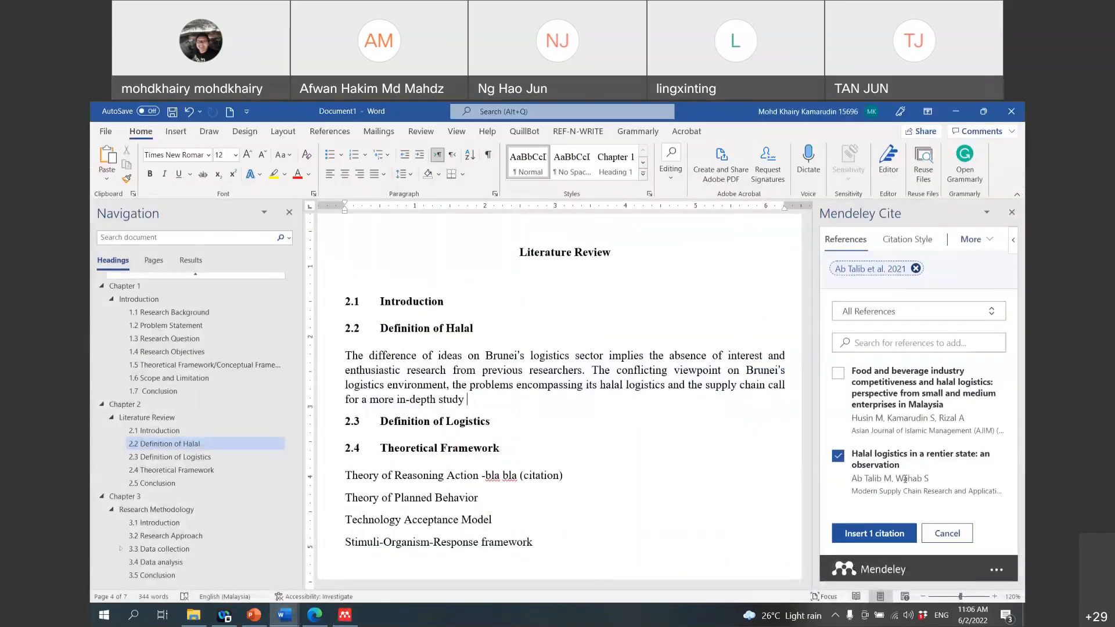
{"action": "left_click", "coordinate": [888, 533]}
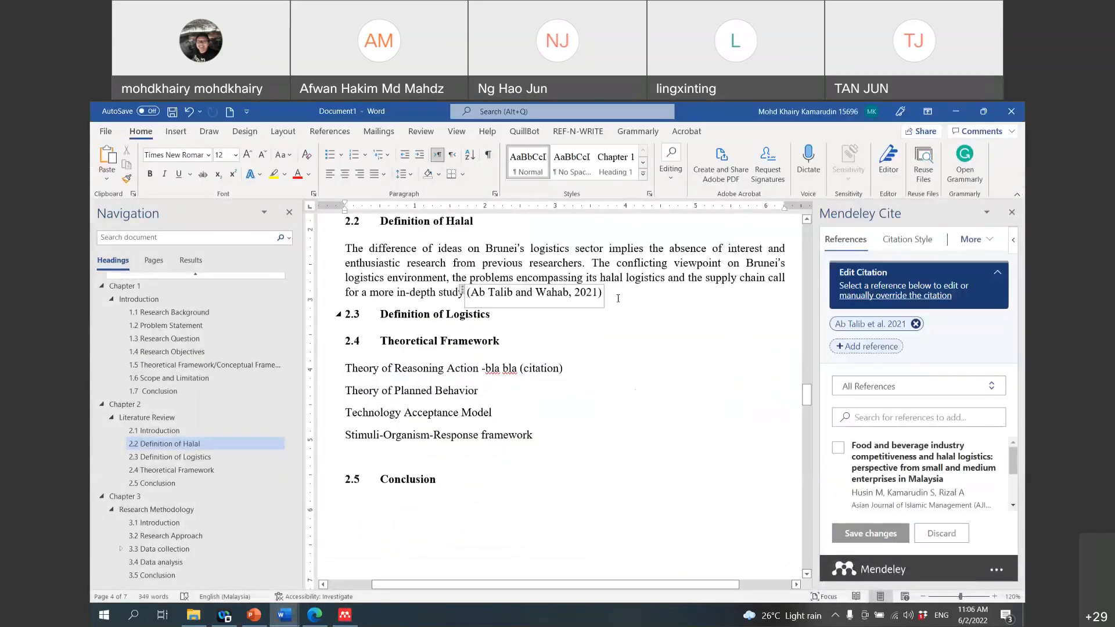
{"action": "type", "text": "."}
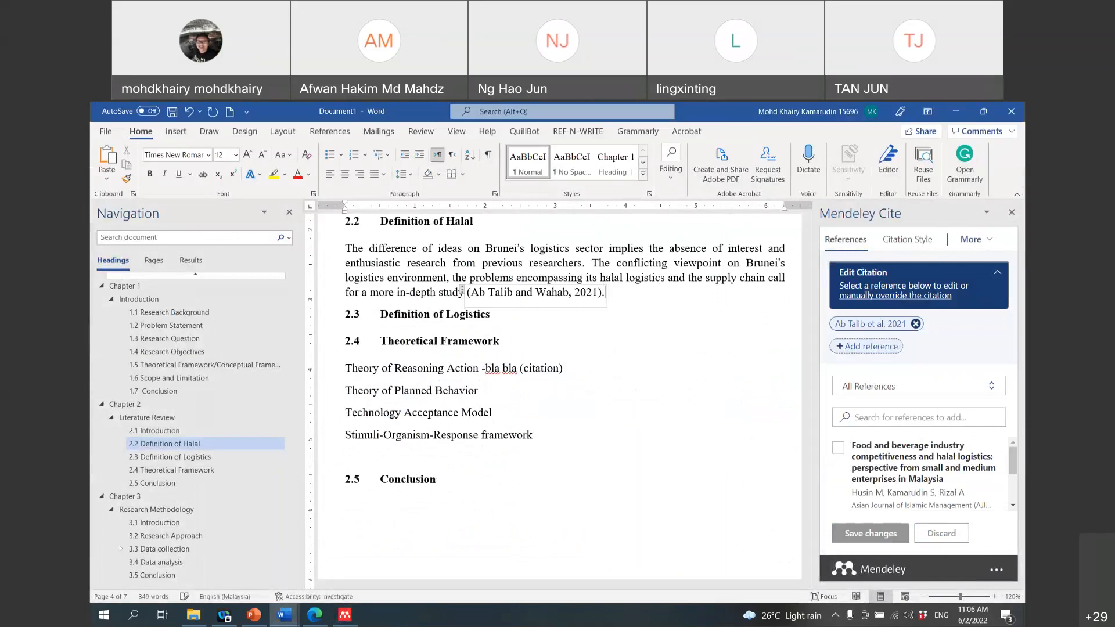
{"action": "scroll", "coordinate": [691, 333], "scroll_direction": "down", "scroll_amount": 1}
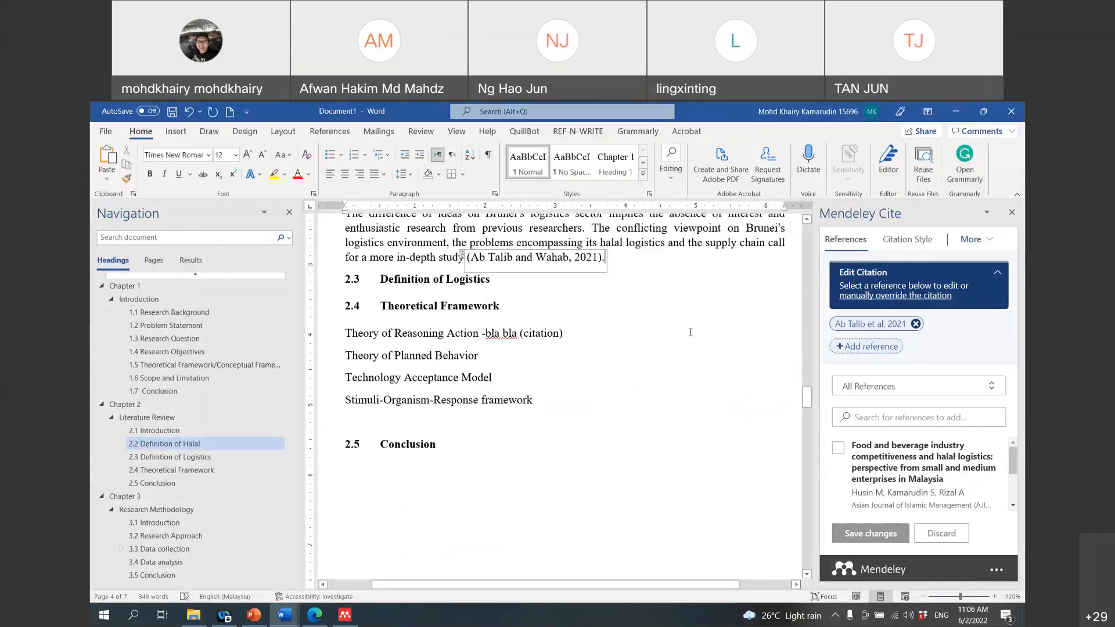
{"action": "left_click", "coordinate": [685, 333]}
{"action": "scroll", "coordinate": [630, 322], "scroll_direction": "up", "scroll_amount": 2}
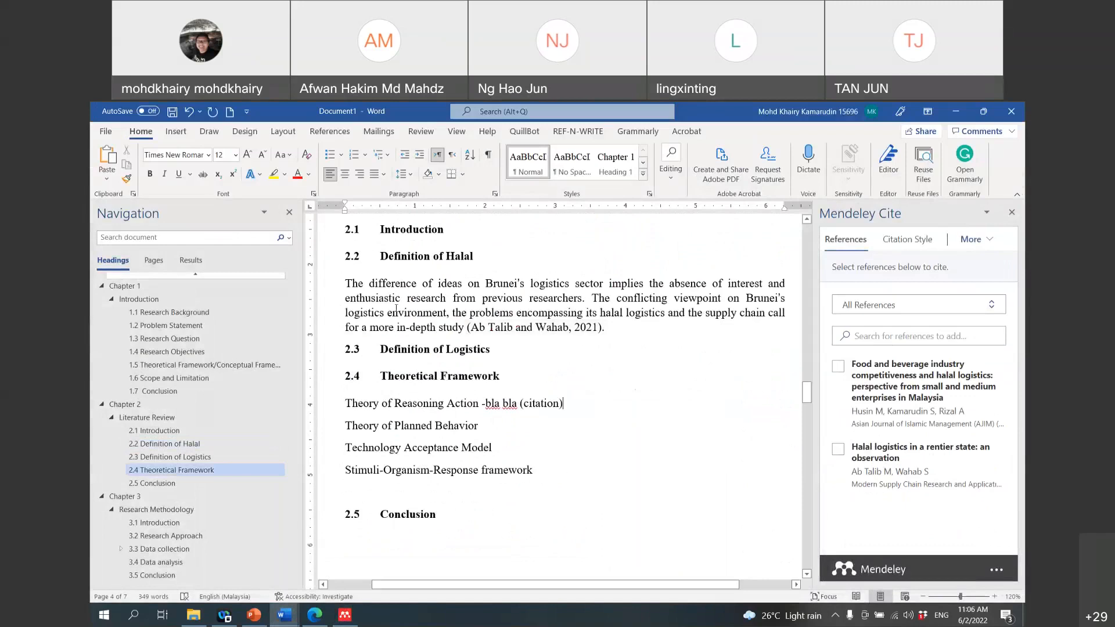
Step: Select the whole Definition of Halal paragraph
{"action": "left_click_drag", "start_coordinate": [396, 312], "coordinate": [603, 337]}
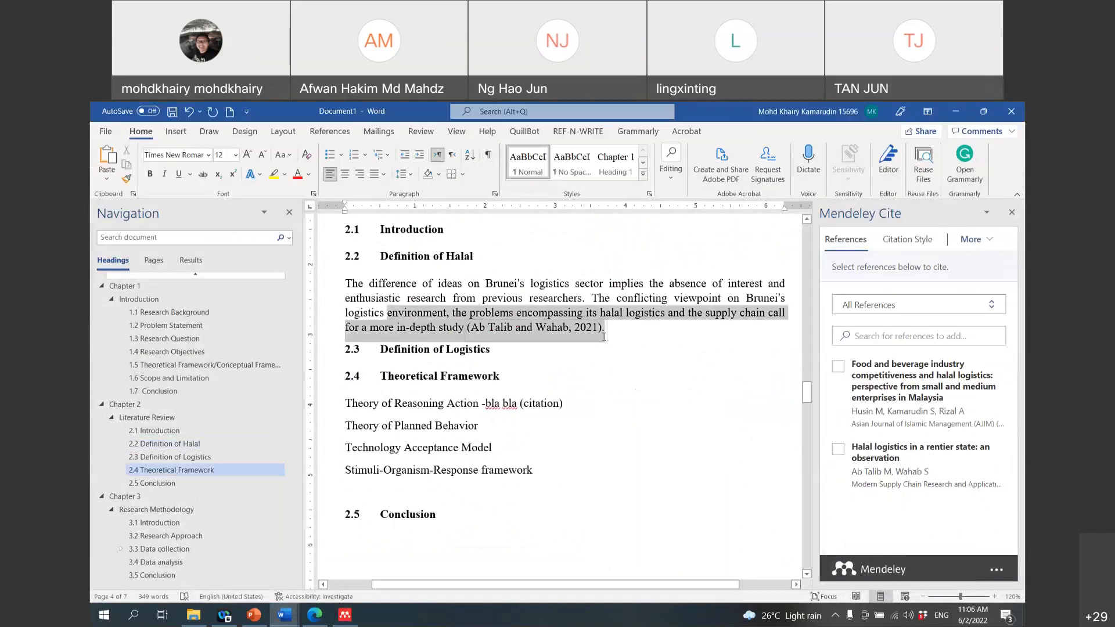
{"action": "left_click", "coordinate": [606, 334]}
{"action": "triple_click", "coordinate": [606, 332]}
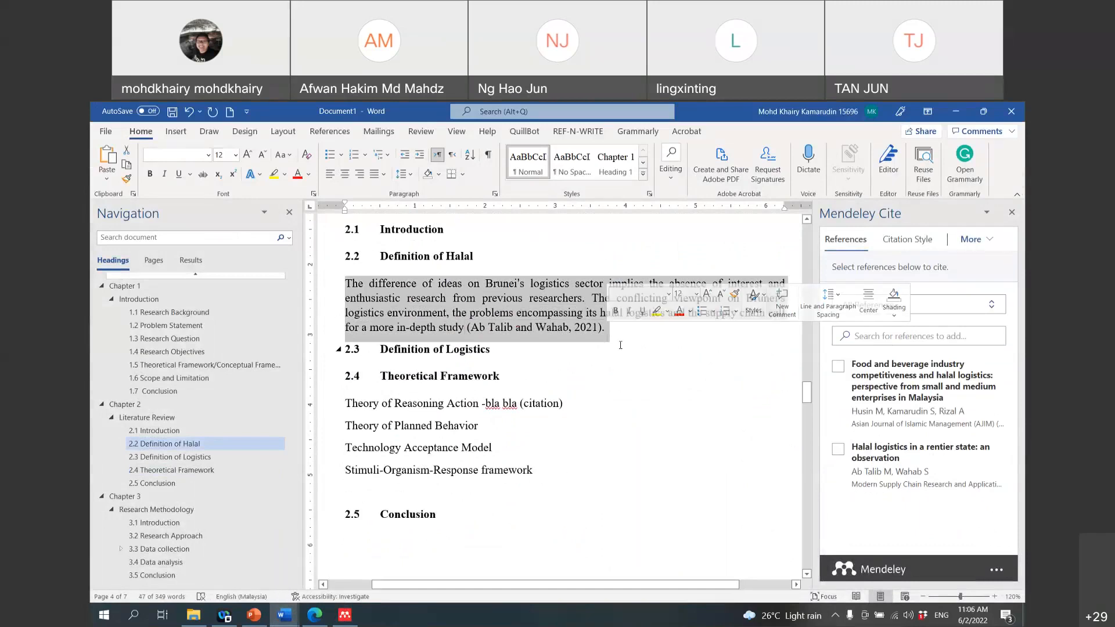
{"action": "scroll", "coordinate": [620, 345], "scroll_direction": "down", "scroll_amount": 8}
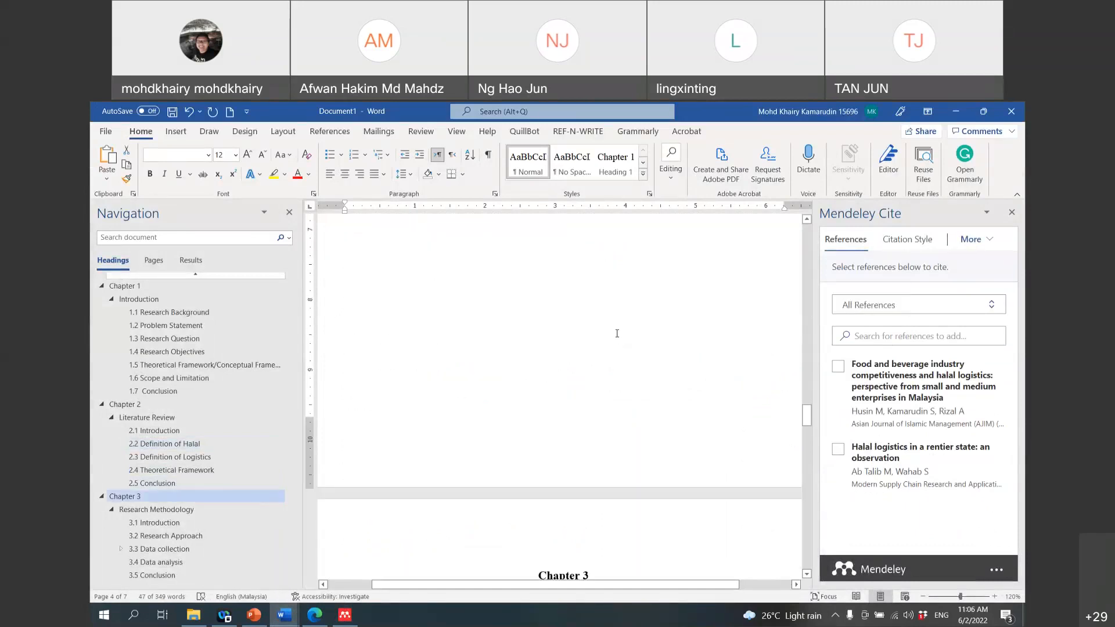
{"action": "scroll", "coordinate": [210, 579], "scroll_direction": "down", "scroll_amount": 5}
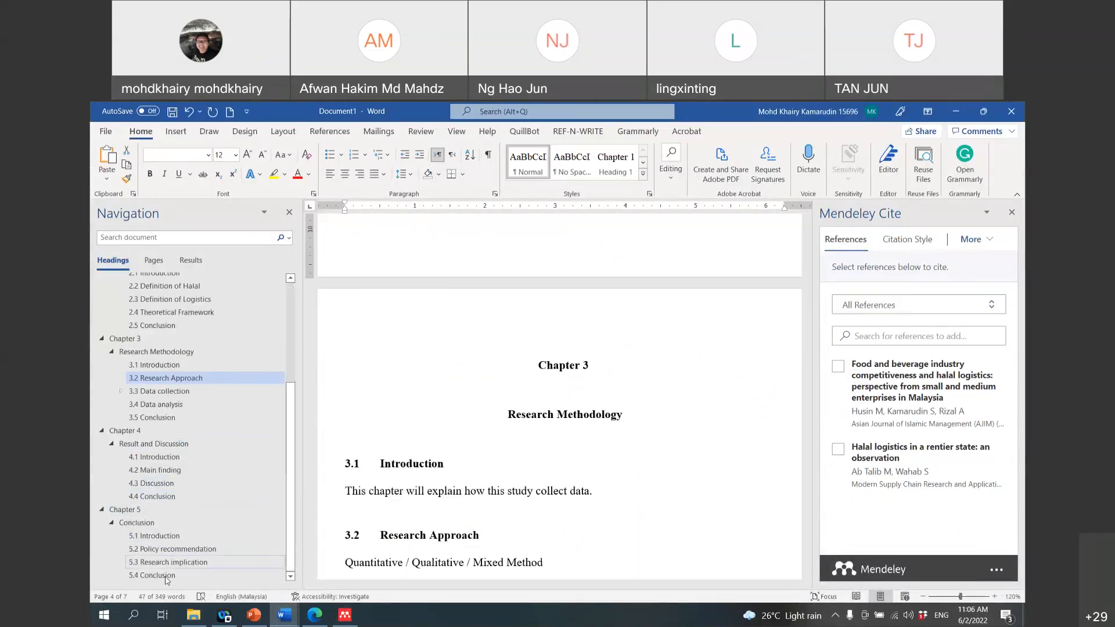
Step: After 5.4 Conclusion, start a new section on a fresh page and type 'Reference'
{"action": "left_click", "coordinate": [166, 576]}
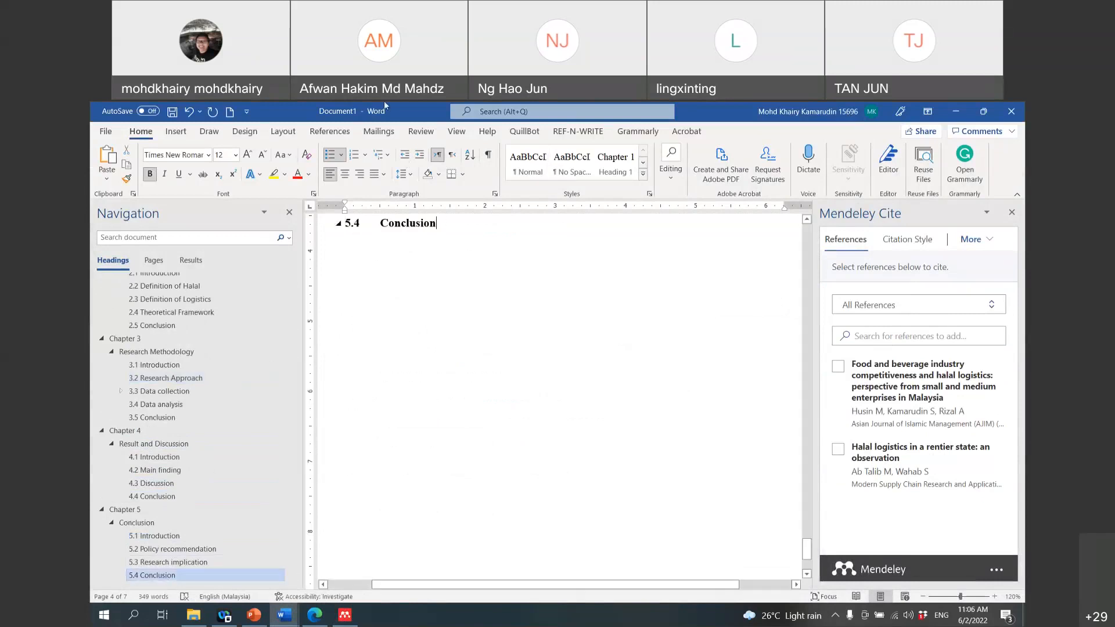
{"action": "left_click", "coordinate": [330, 131]}
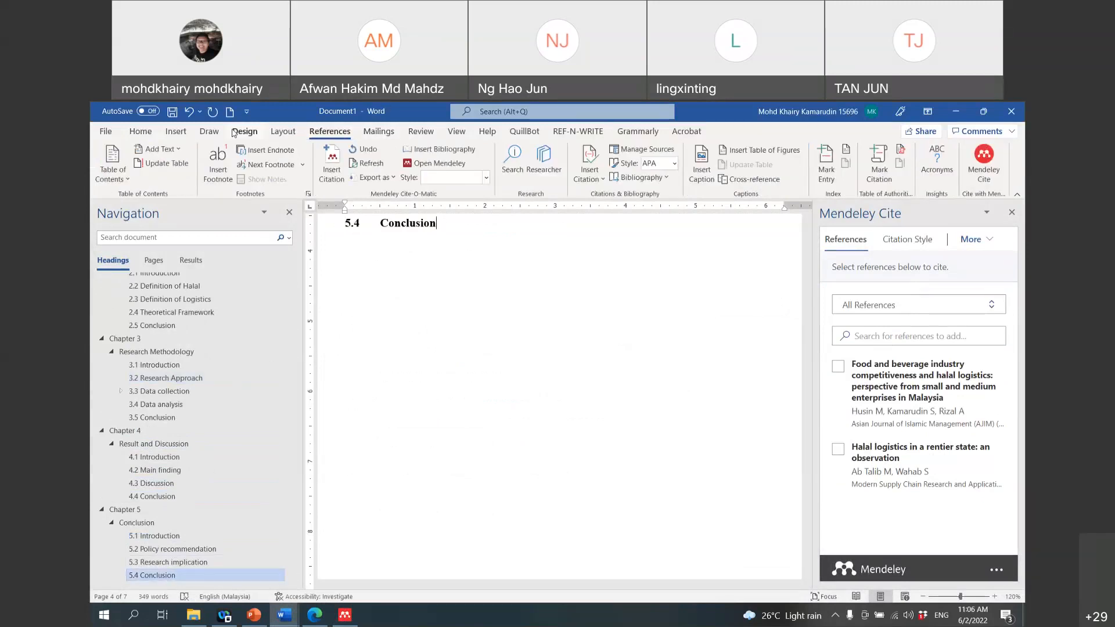
{"action": "left_click", "coordinate": [283, 132]}
{"action": "left_click", "coordinate": [240, 149]}
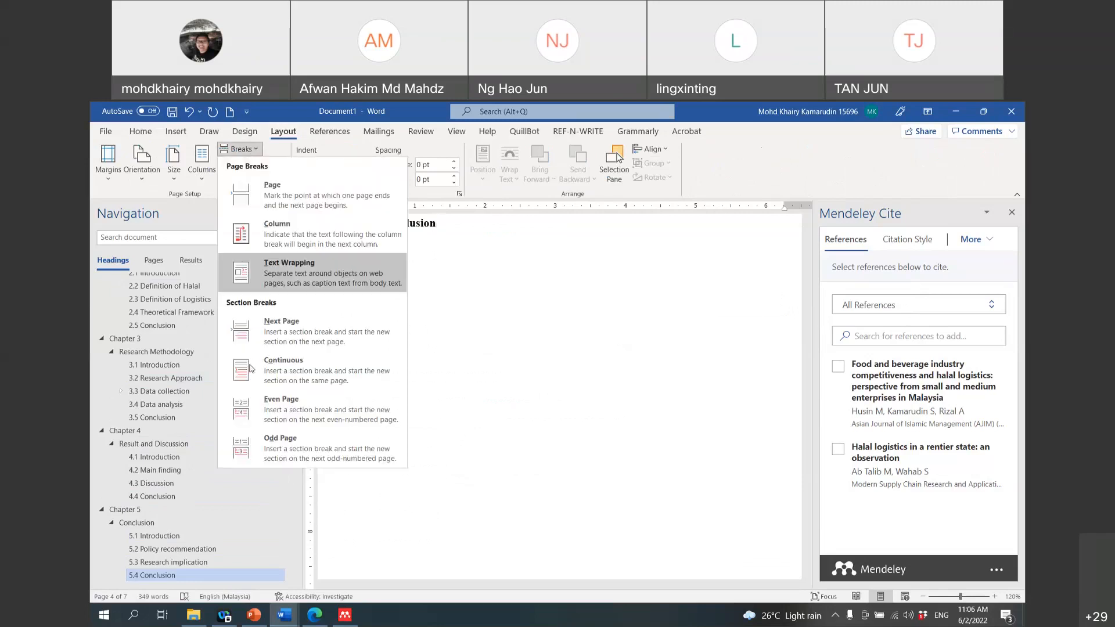
{"action": "left_click", "coordinate": [250, 332]}
{"action": "type", "text": "References"}
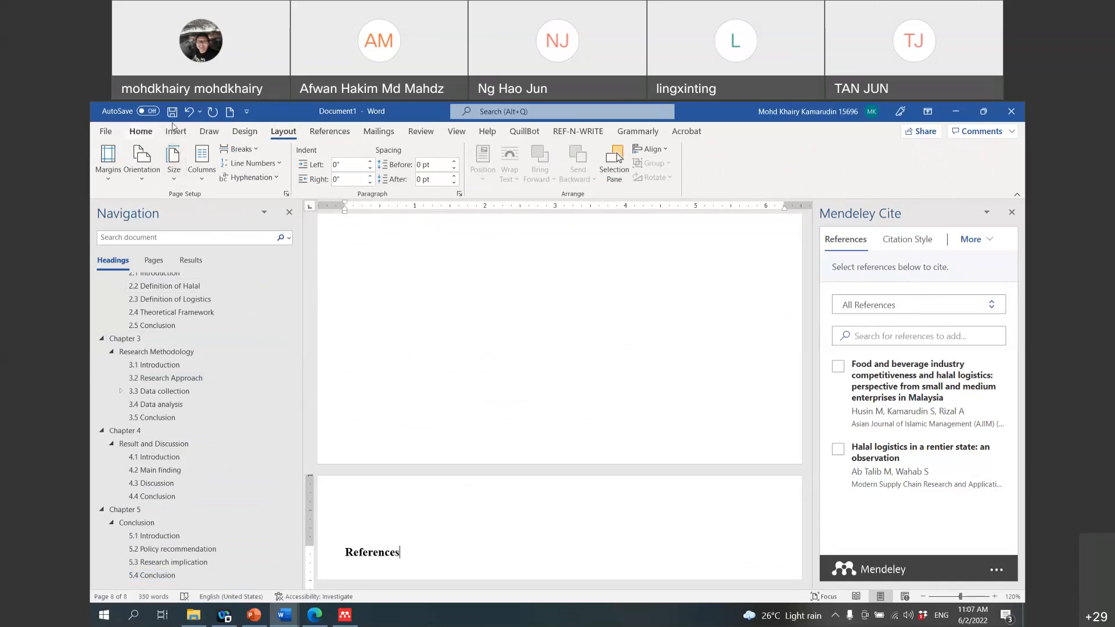
Step: Style the Reference title as Heading 3 and hide the outline pane
{"action": "left_click", "coordinate": [140, 131]}
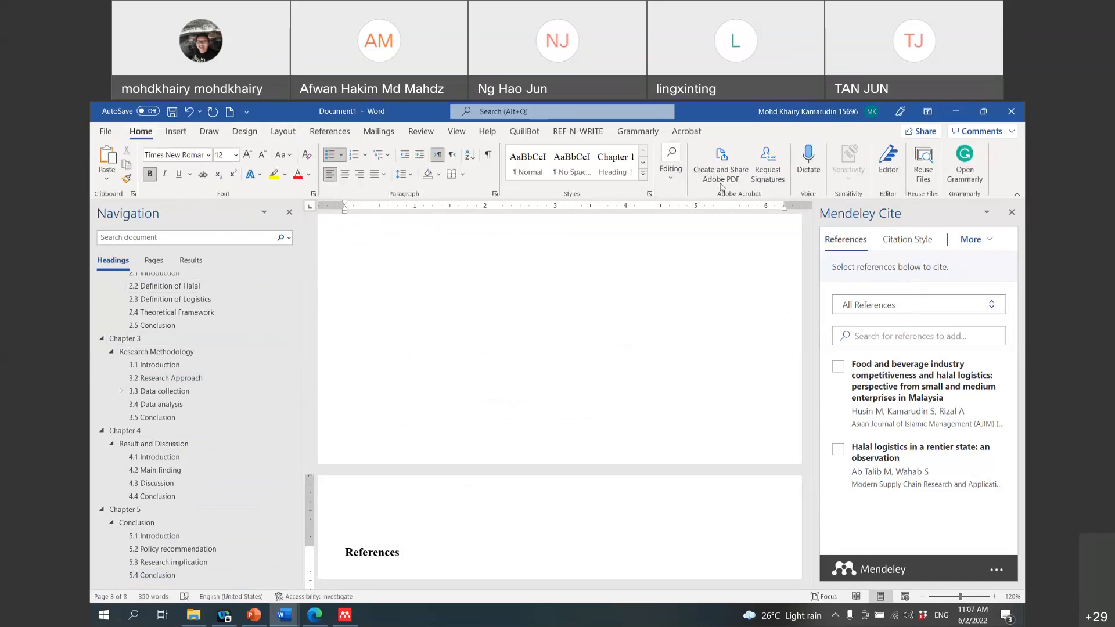
{"action": "left_click", "coordinate": [643, 174]}
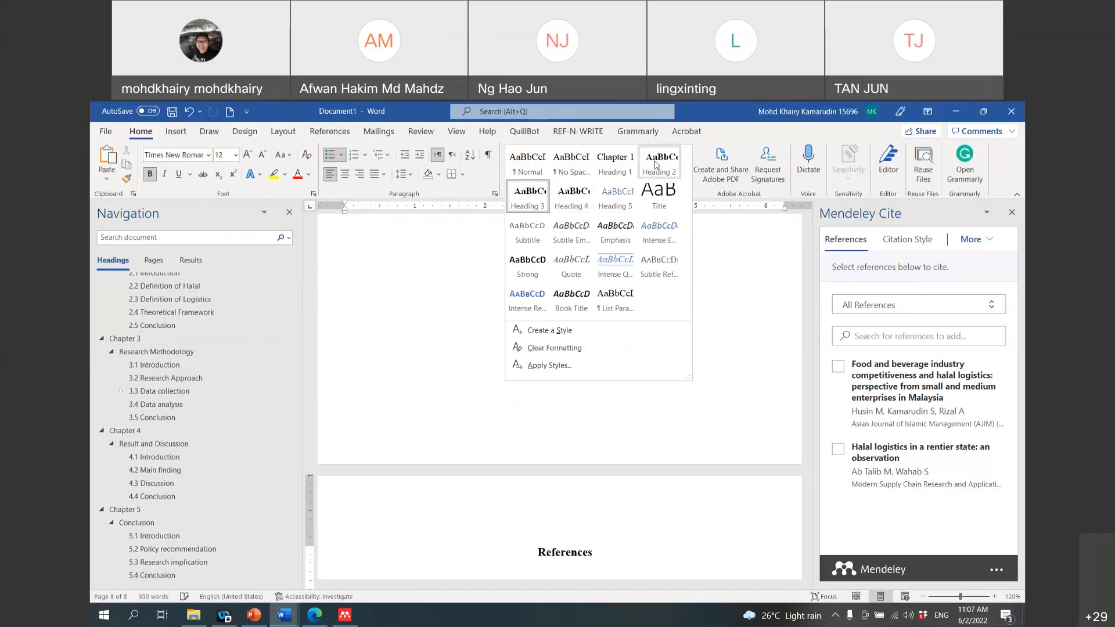
{"action": "left_click", "coordinate": [656, 165]}
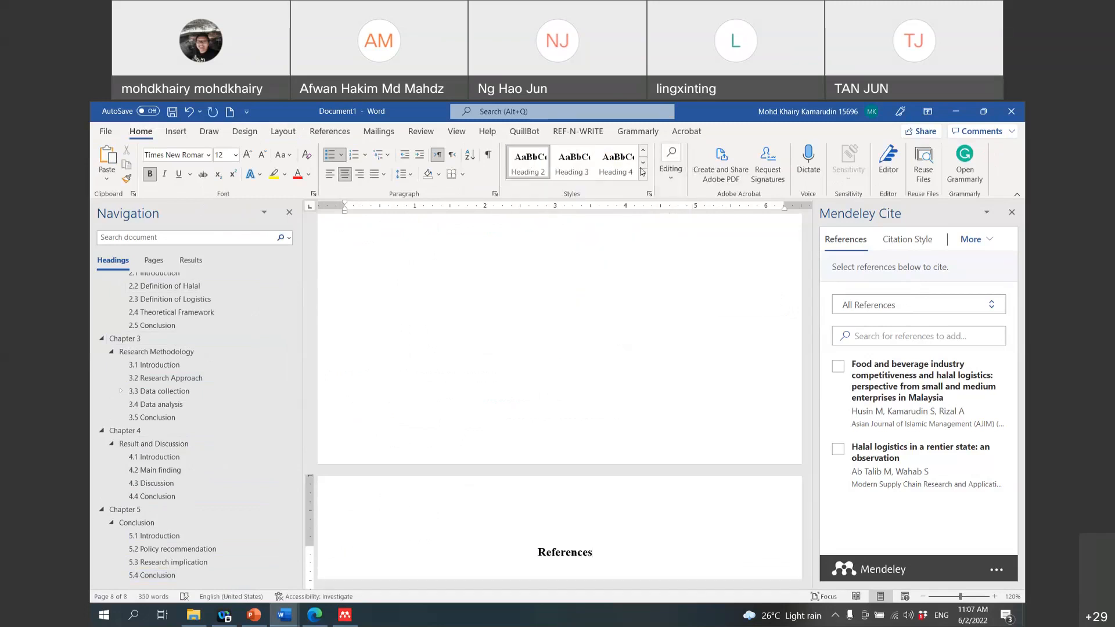
{"action": "left_click", "coordinate": [572, 163]}
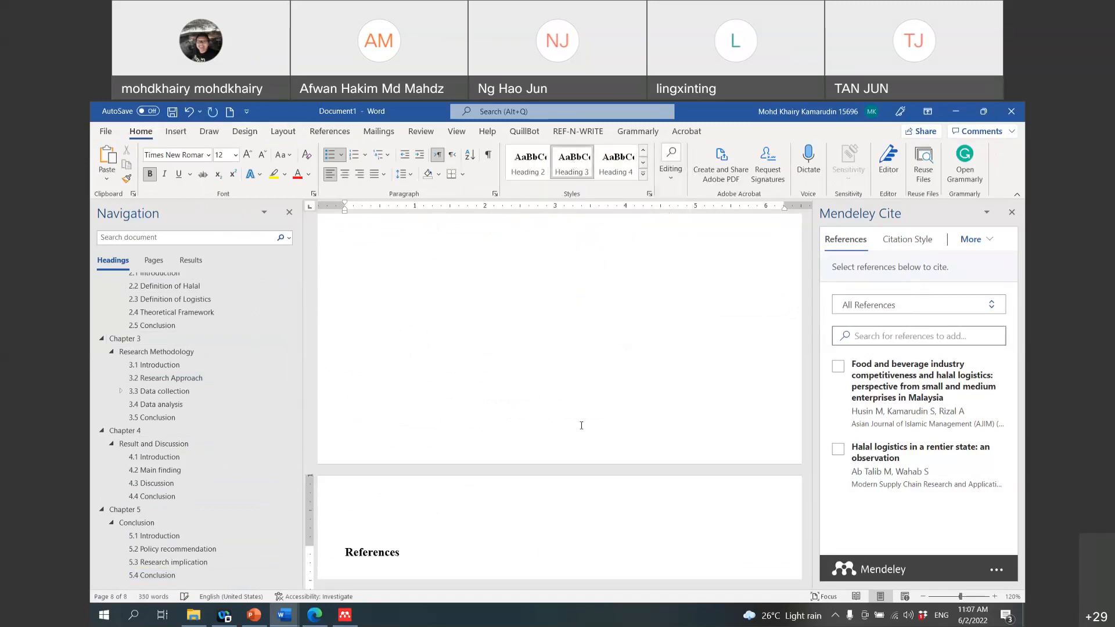
{"action": "left_click", "coordinate": [289, 212]}
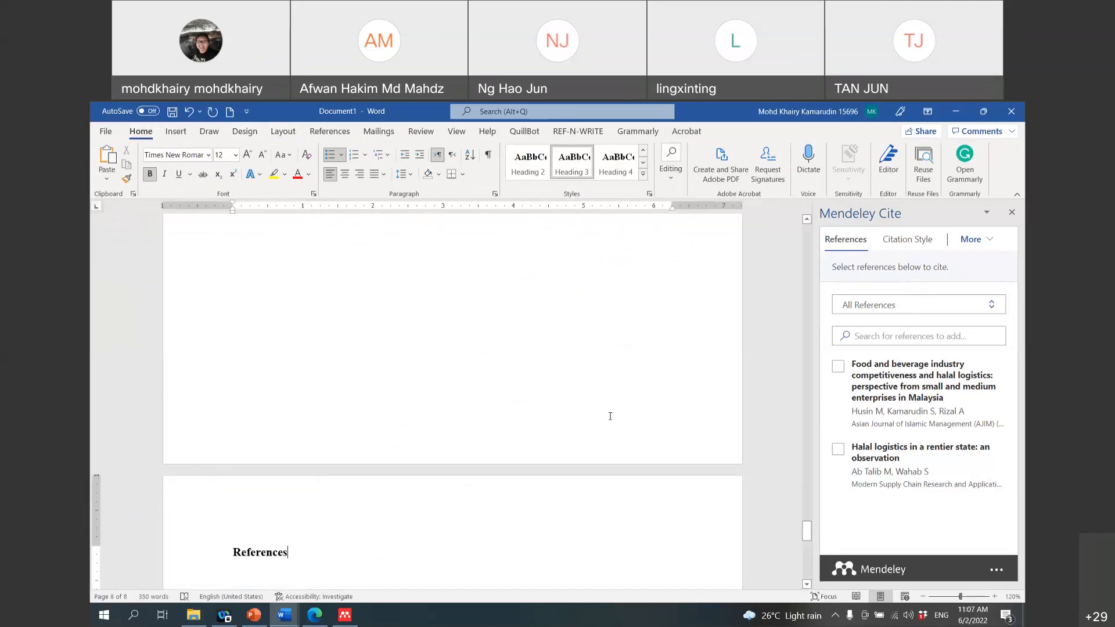
Step: Turn the Navigation Pane headings outline back on from View
{"action": "scroll", "coordinate": [448, 453], "scroll_direction": "down", "scroll_amount": 5}
{"action": "scroll", "coordinate": [448, 453], "scroll_direction": "up", "scroll_amount": 10}
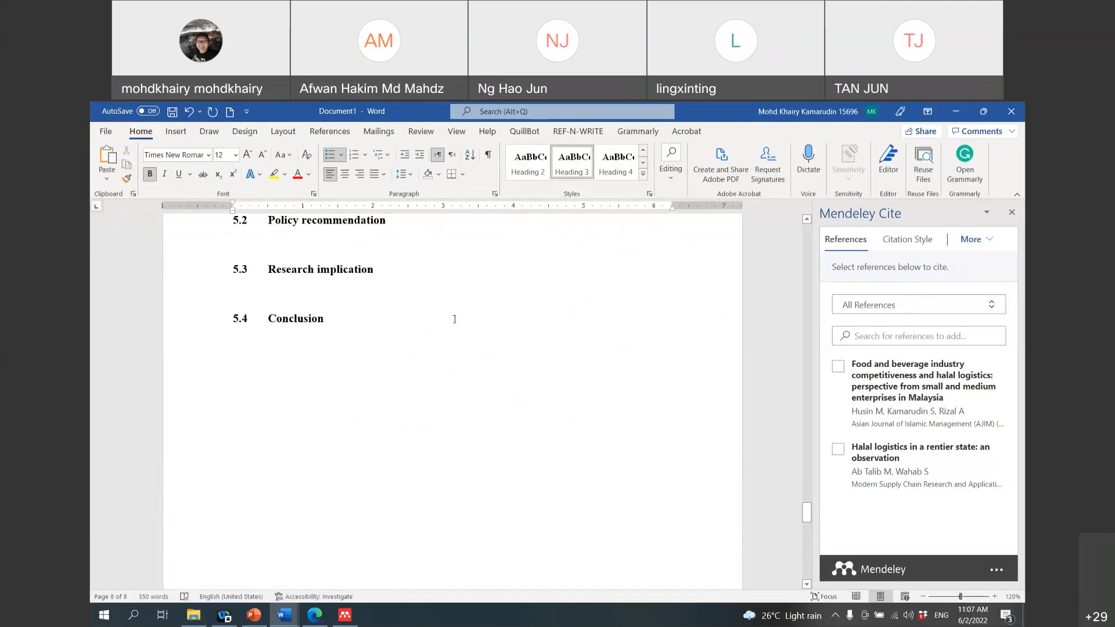
{"action": "left_click", "coordinate": [456, 132]}
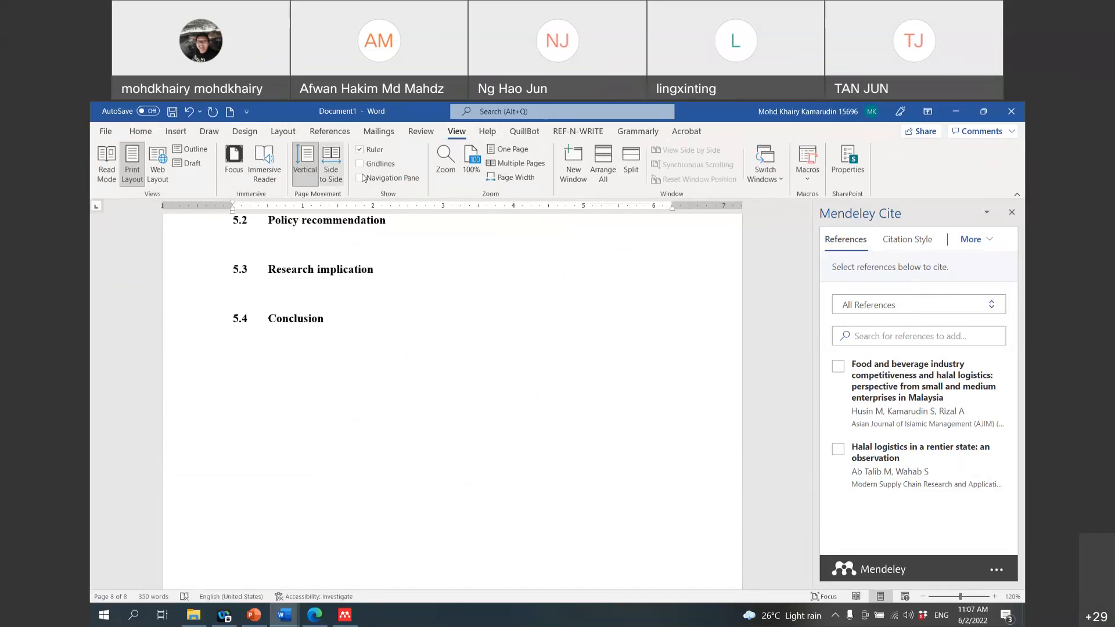
{"action": "left_click", "coordinate": [359, 178]}
Step: Narrow the headings outline pane to give the page more room
{"action": "scroll", "coordinate": [181, 424], "scroll_direction": "up", "scroll_amount": 5}
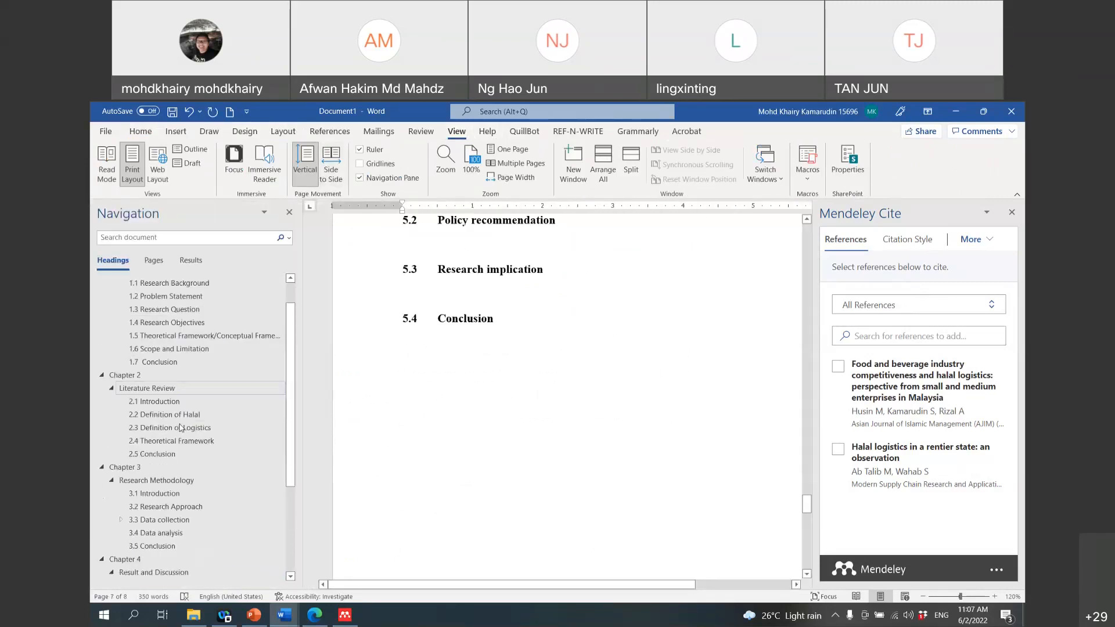
{"action": "left_click", "coordinate": [179, 416]}
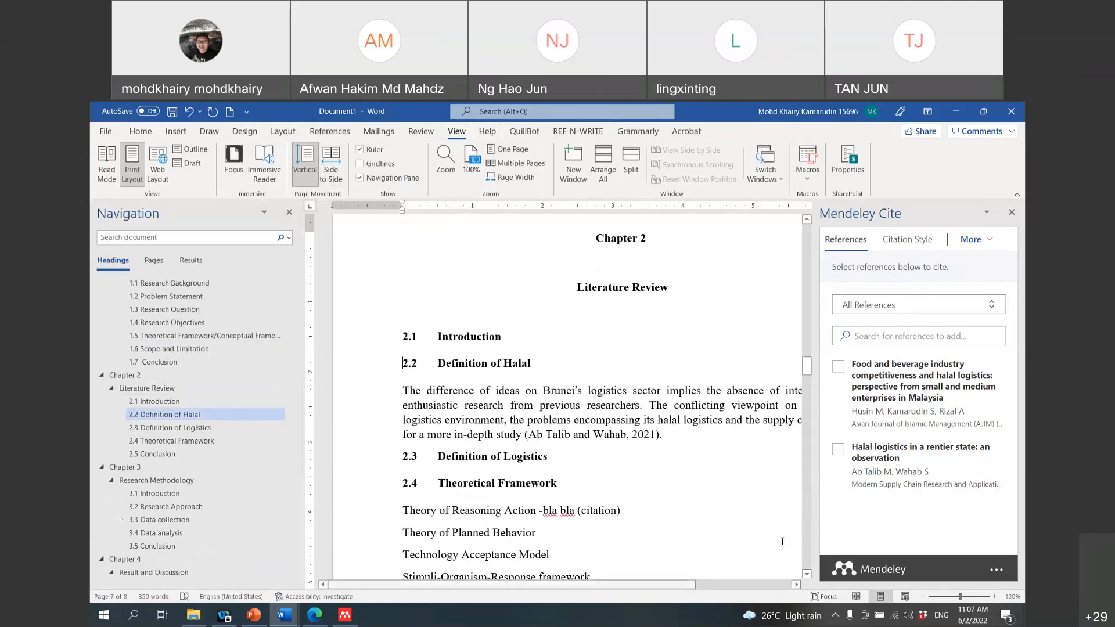
{"action": "left_click_drag", "start_coordinate": [699, 586], "coordinate": [728, 588]}
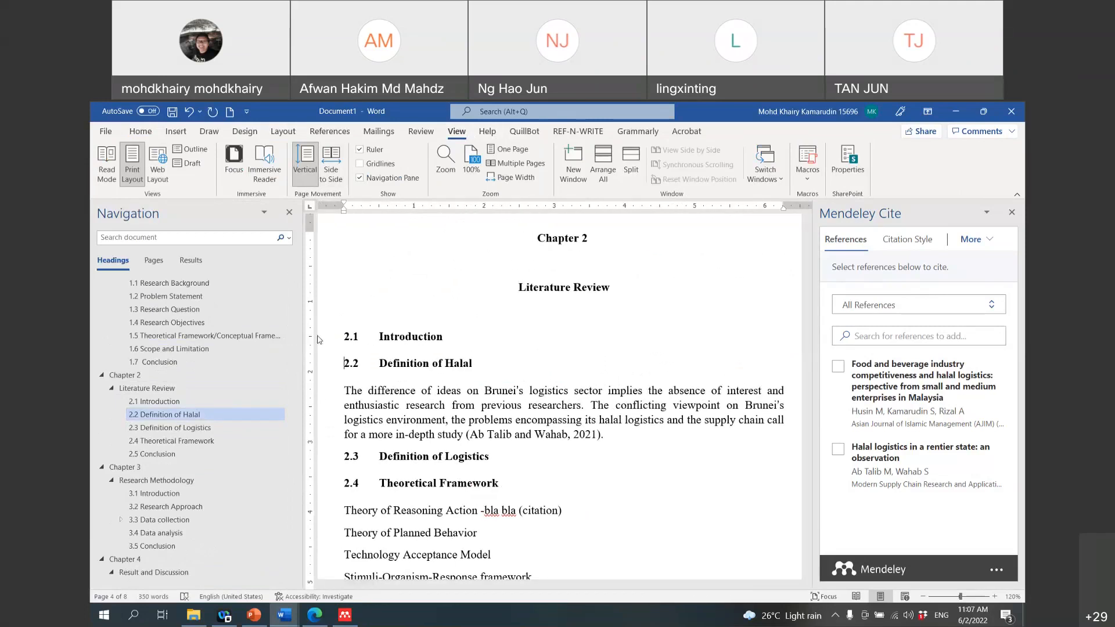
{"action": "left_click_drag", "start_coordinate": [301, 334], "coordinate": [238, 335]}
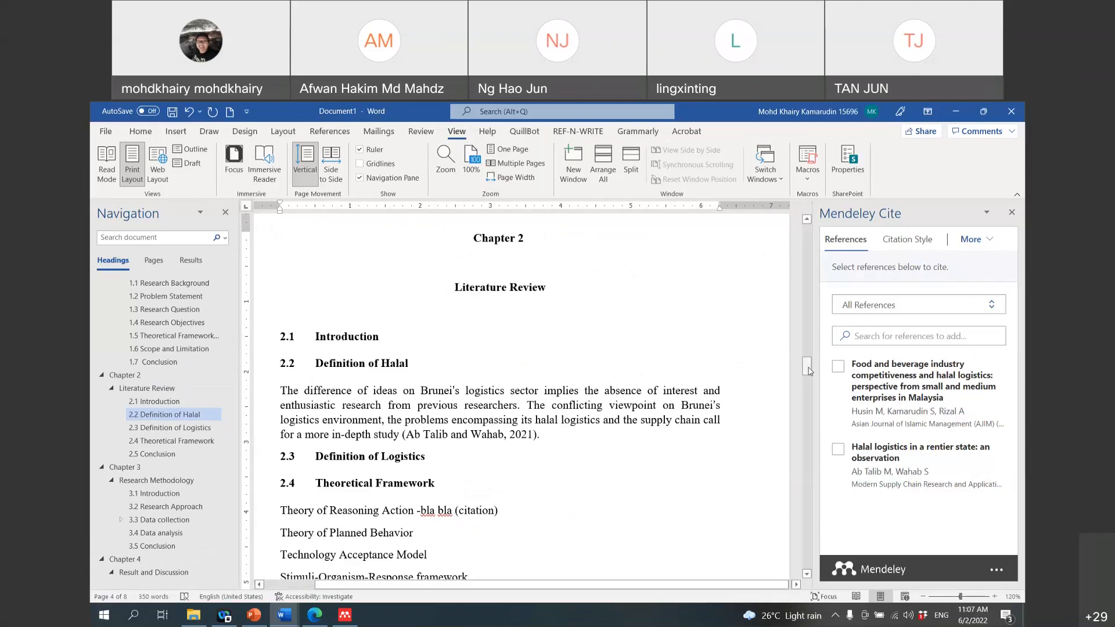
{"action": "left_click_drag", "start_coordinate": [811, 371], "coordinate": [802, 521]}
Step: Insert a Mendeley bibliography directly below the References heading
{"action": "left_click", "coordinate": [359, 468]}
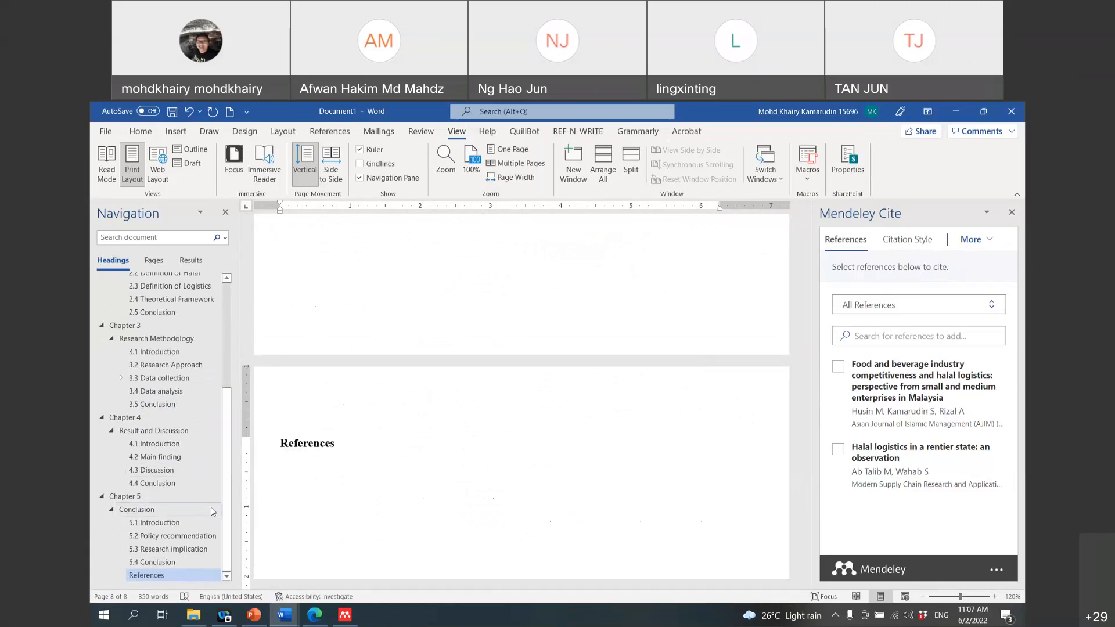
{"action": "left_click", "coordinate": [982, 240]}
{"action": "left_click", "coordinate": [981, 263]}
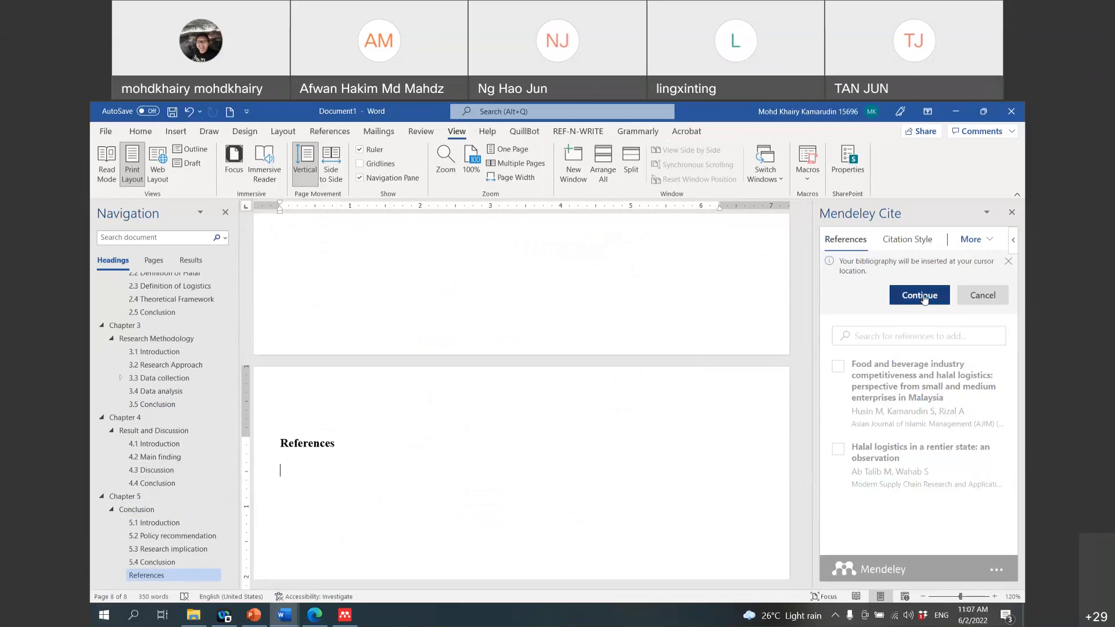
{"action": "left_click", "coordinate": [926, 298]}
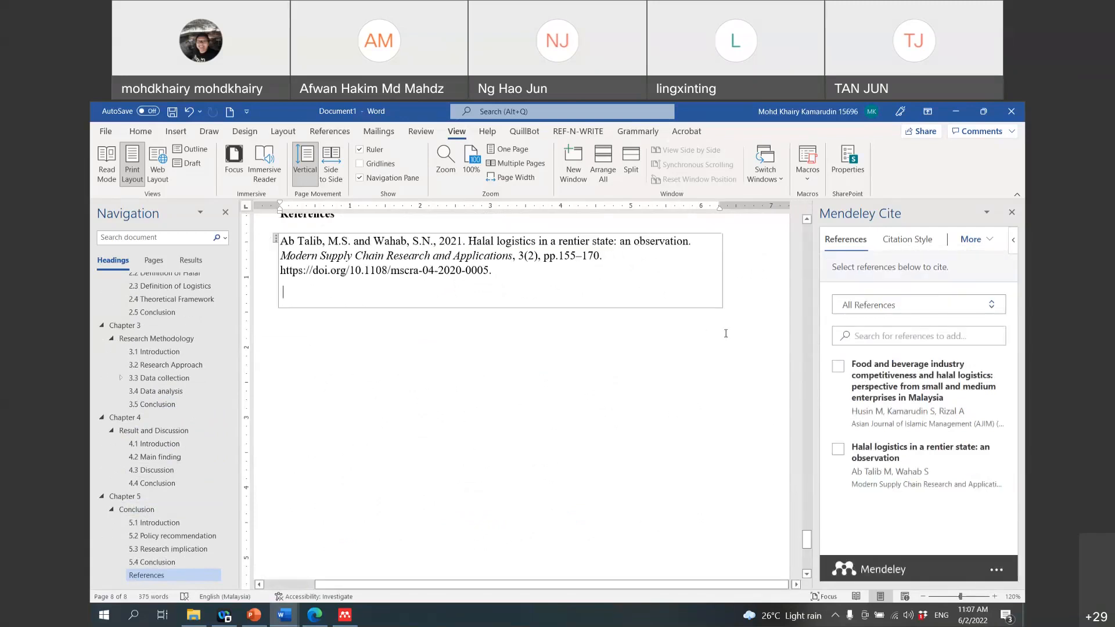
{"action": "scroll", "coordinate": [748, 336], "scroll_direction": "up", "scroll_amount": 3}
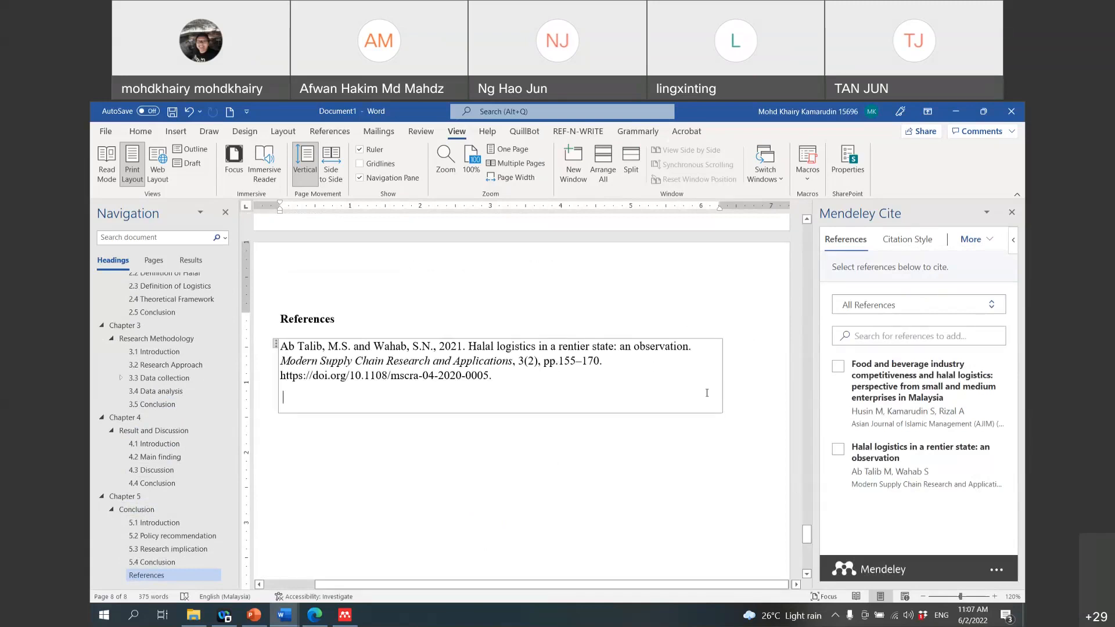
{"action": "scroll", "coordinate": [707, 393], "scroll_direction": "up", "scroll_amount": 15}
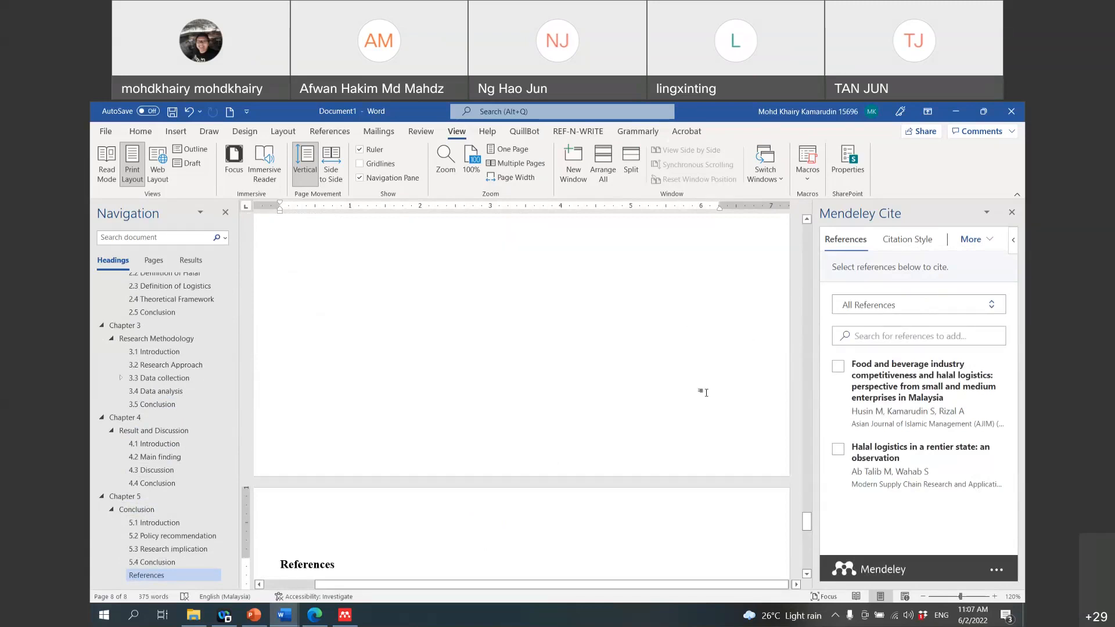
Step: Delete the (Ab Talib and Wahab, 2021) citation and its empty placeholder from the 2.2 paragraph
{"action": "scroll", "coordinate": [139, 337], "scroll_direction": "up", "scroll_amount": 5}
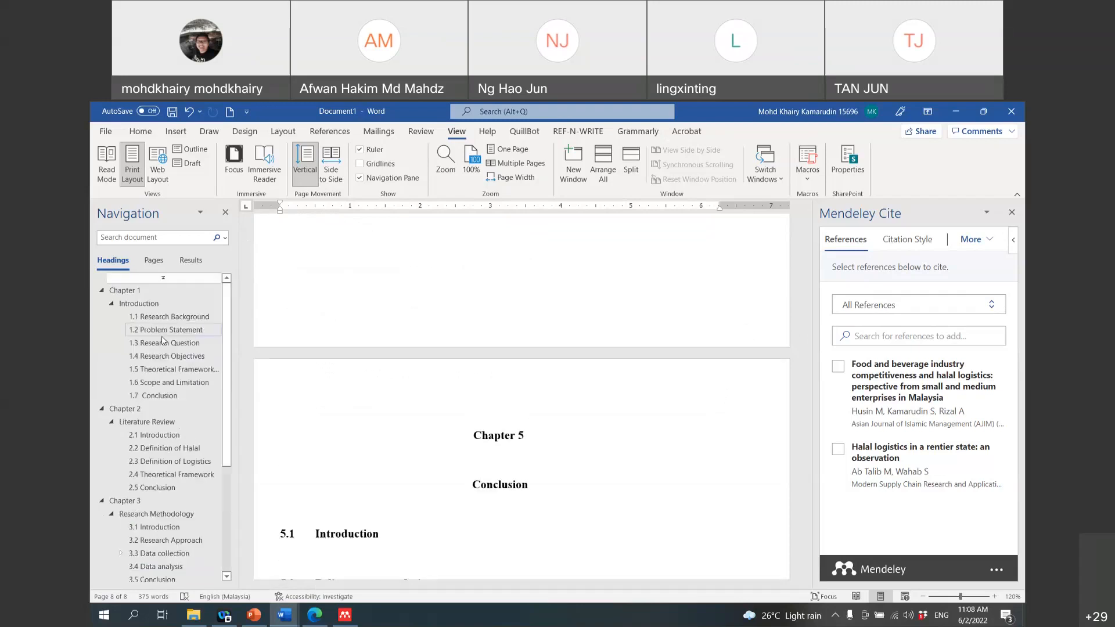
{"action": "left_click", "coordinate": [154, 449]}
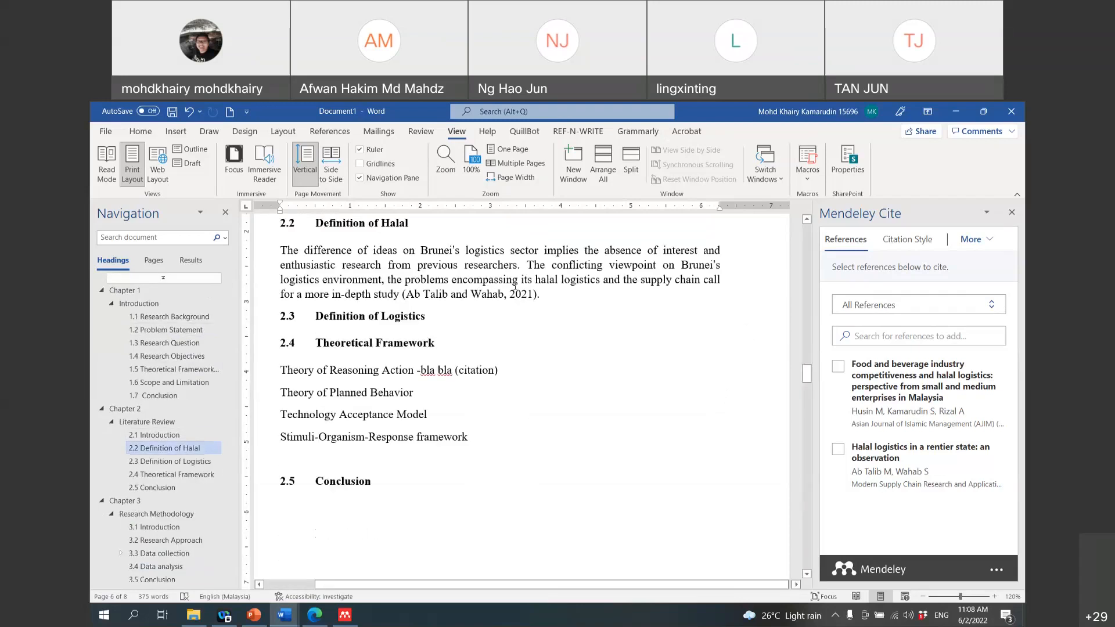
{"action": "left_click_drag", "start_coordinate": [550, 294], "coordinate": [403, 294]}
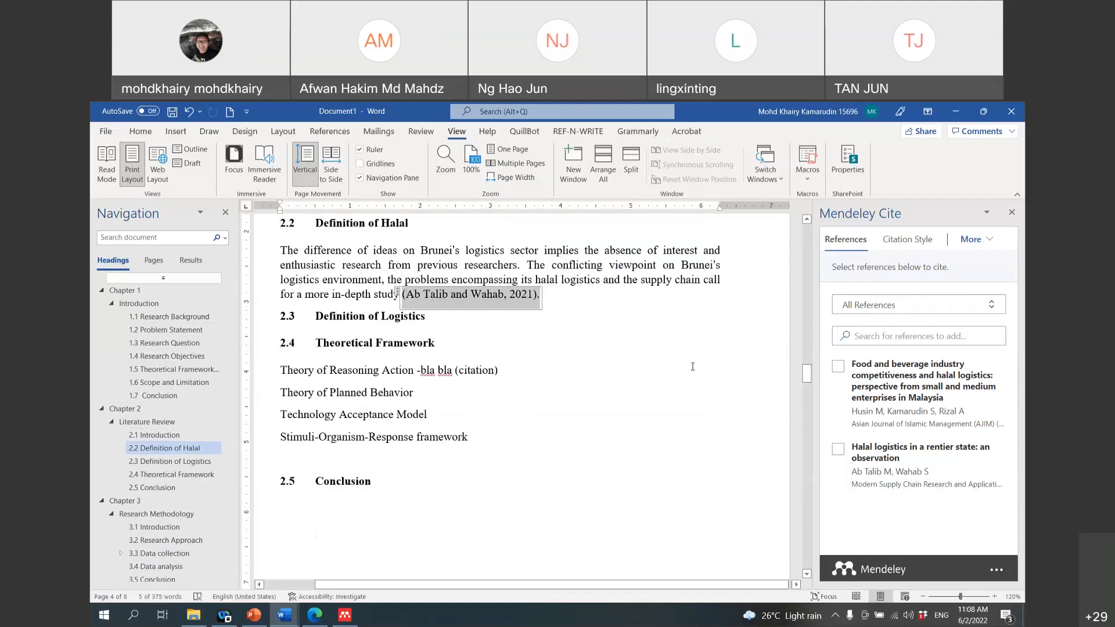
{"action": "key", "text": "Delete"}
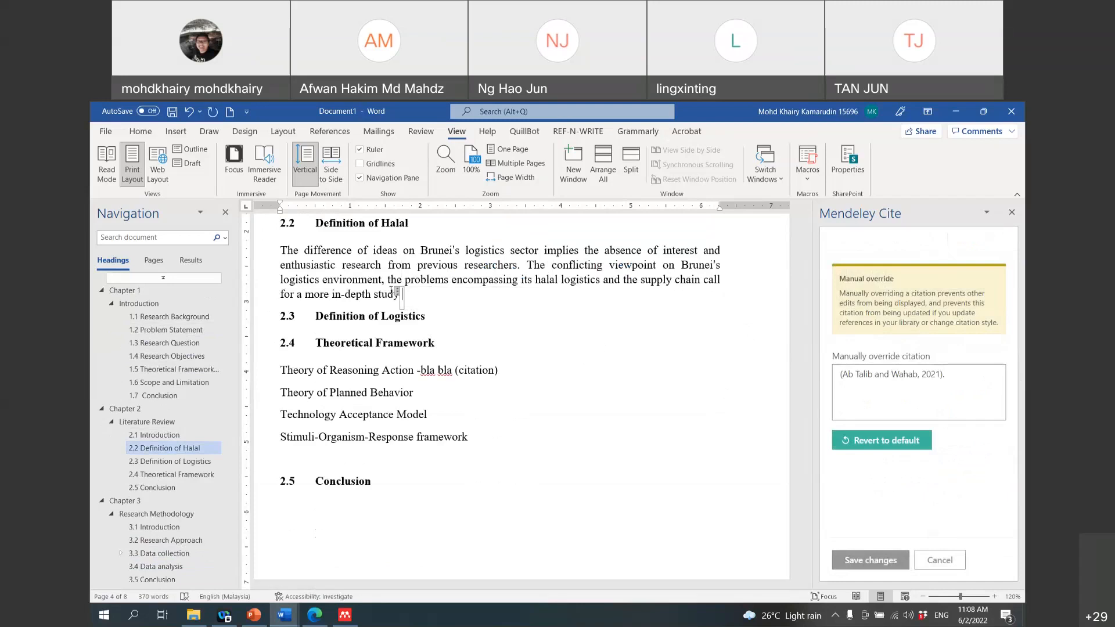
{"action": "left_click", "coordinate": [400, 294]}
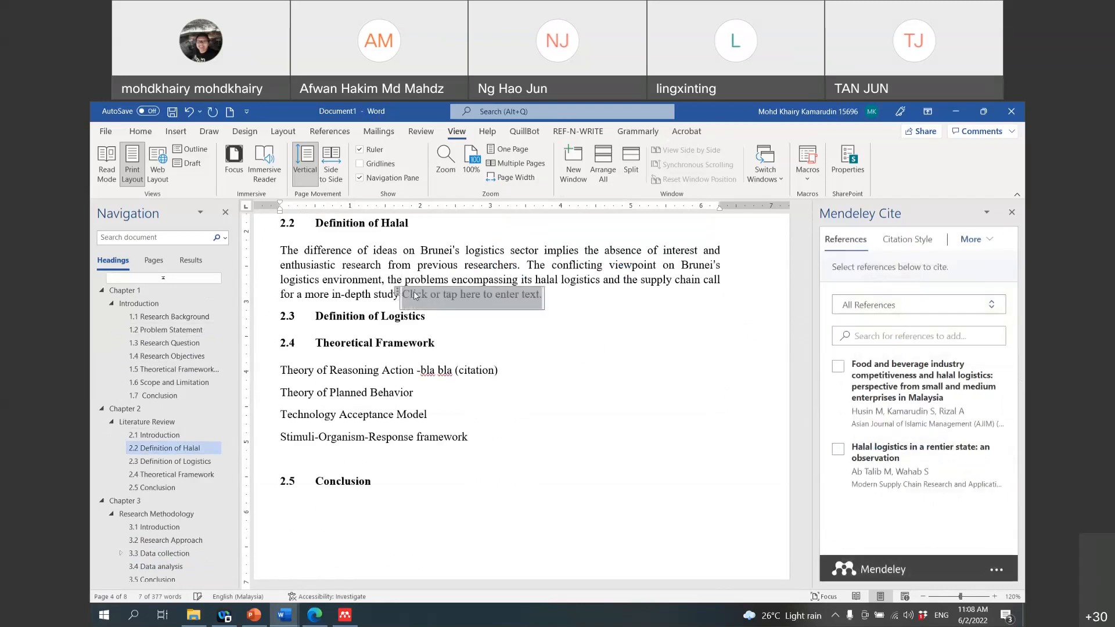
{"action": "key", "text": "Delete"}
Step: Check the reference entry, then return to the end of the 2.2 halal paragraph
{"action": "left_click_drag", "start_coordinate": [808, 375], "coordinate": [792, 529]}
{"action": "left_click", "coordinate": [648, 555]}
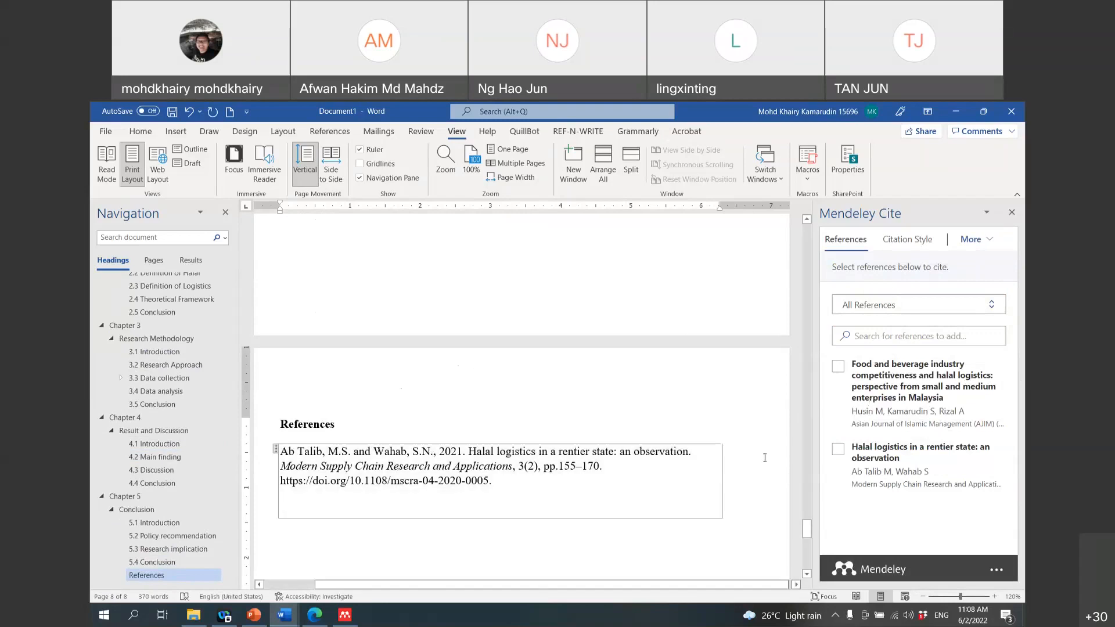
{"action": "left_click_drag", "start_coordinate": [806, 528], "coordinate": [803, 282]}
{"action": "left_click", "coordinate": [147, 449]}
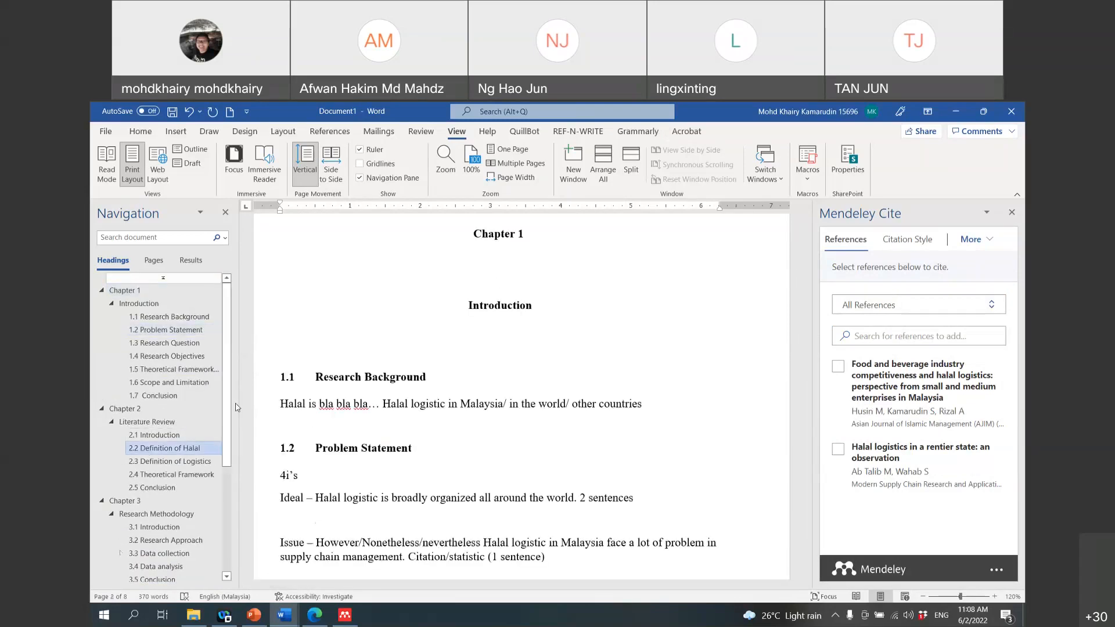
{"action": "left_click", "coordinate": [407, 296]}
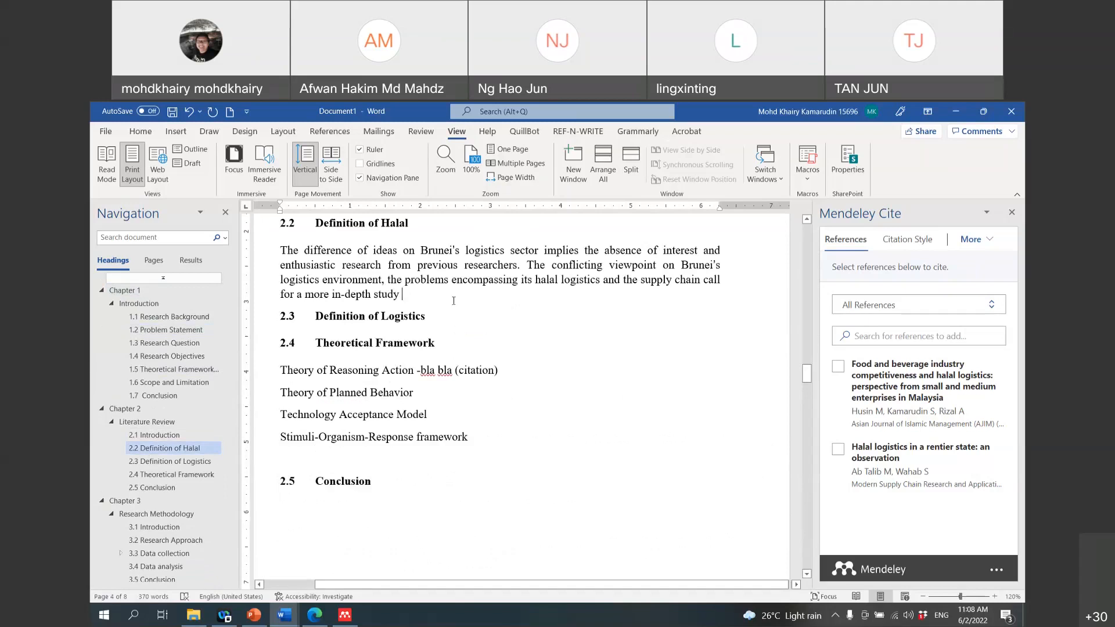
Step: Put 2.3 Definition of Logistics back on its own line and update the bibliography from the library
{"action": "key", "text": "Delete"}
{"action": "key", "text": "Return"}
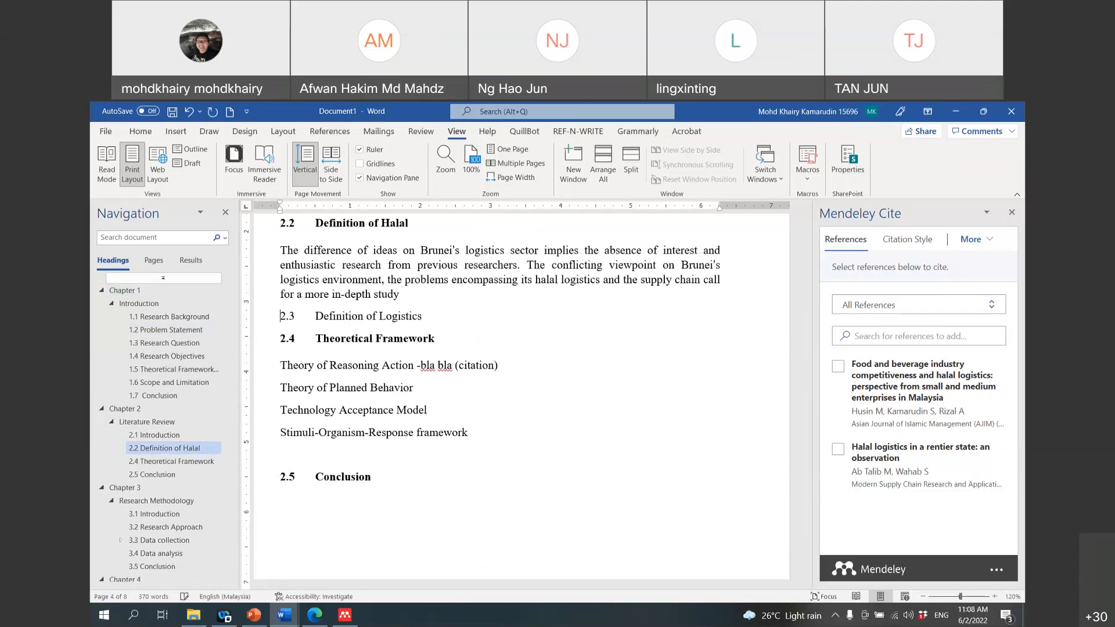
{"action": "left_click_drag", "start_coordinate": [806, 375], "coordinate": [819, 534]}
{"action": "left_click", "coordinate": [558, 397]}
{"action": "left_click", "coordinate": [960, 251]}
{"action": "left_click", "coordinate": [957, 278]}
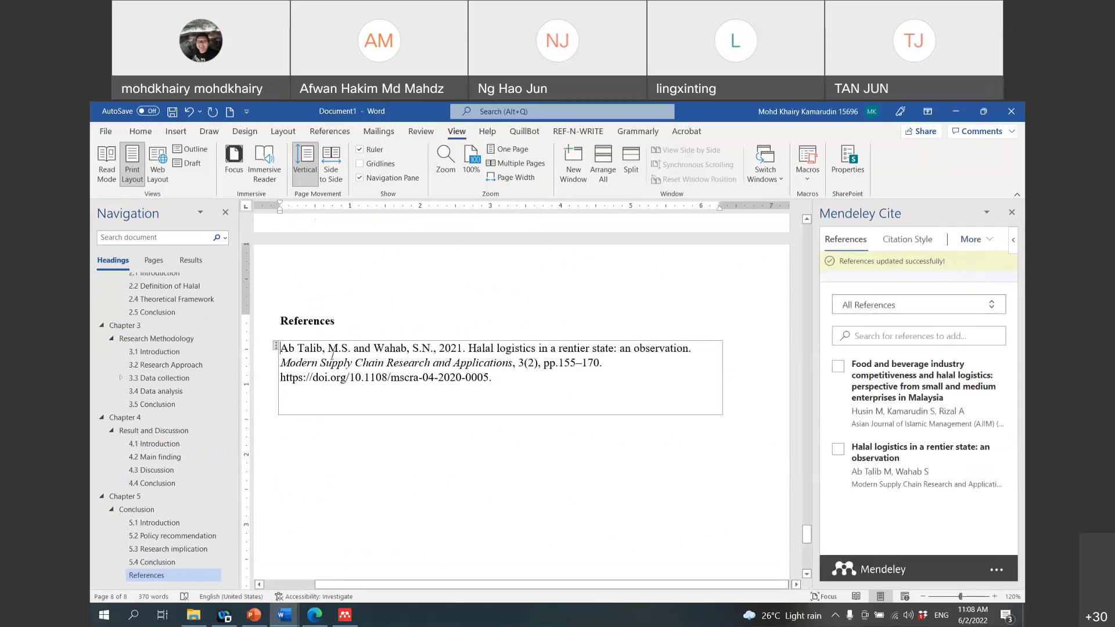
Step: Select the bibliography entry, then return to the end of the halal paragraph
{"action": "left_click", "coordinate": [276, 348]}
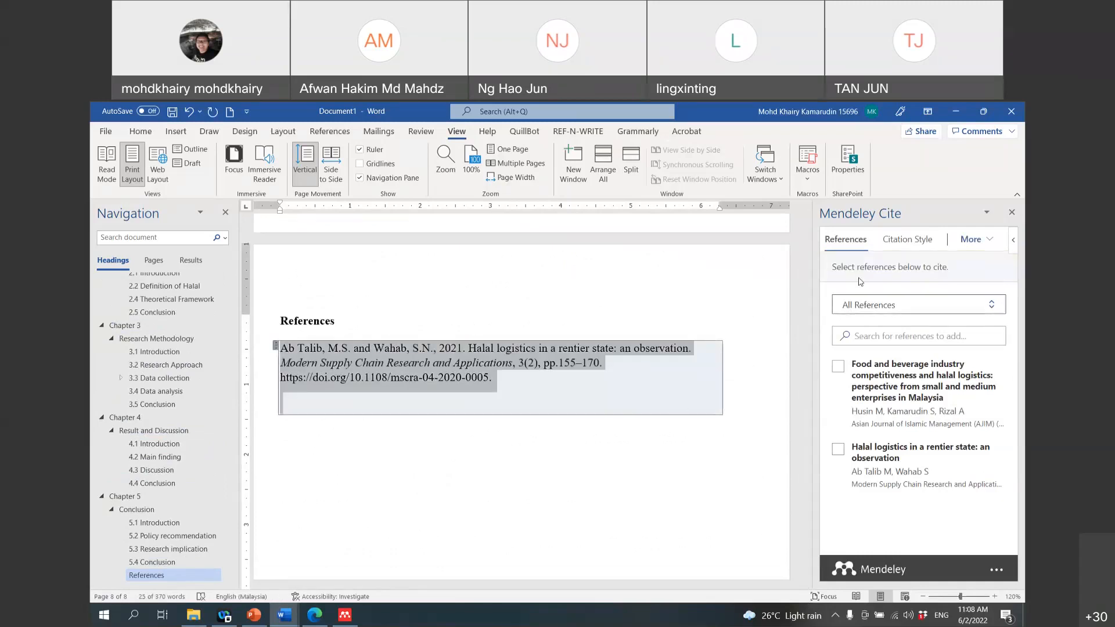
{"action": "scroll", "coordinate": [747, 316], "scroll_direction": "up", "scroll_amount": 3}
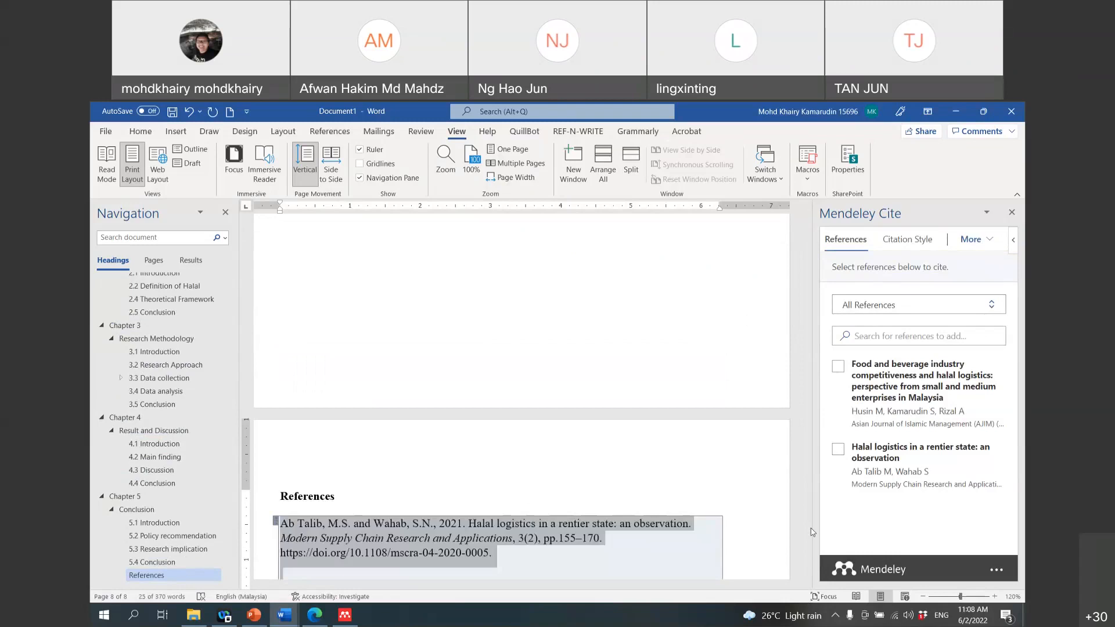
{"action": "left_click_drag", "start_coordinate": [807, 530], "coordinate": [806, 381]}
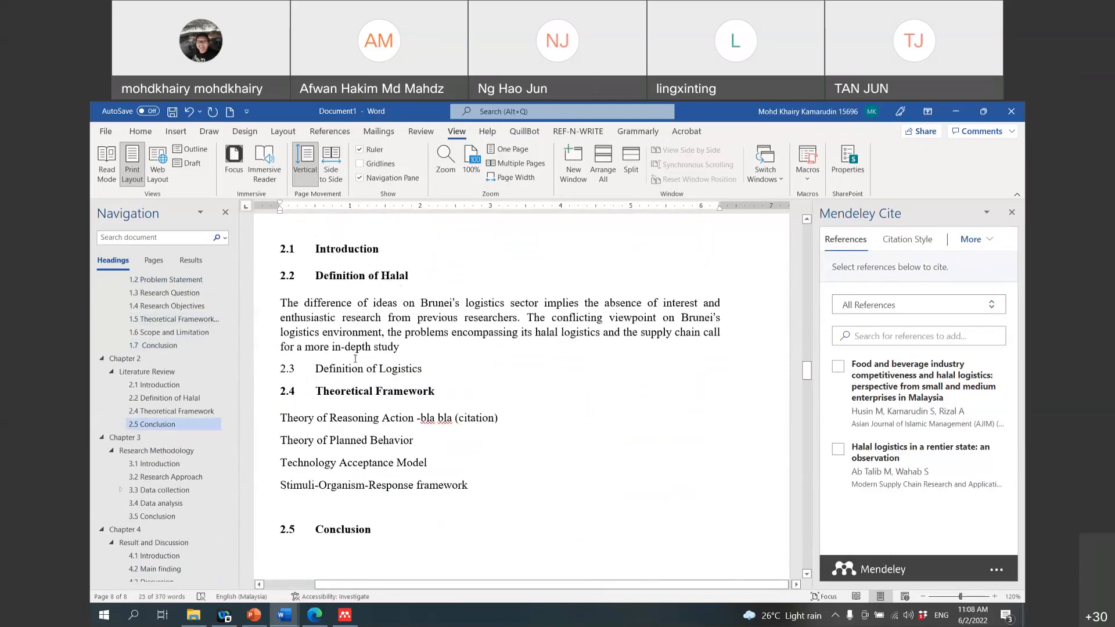
{"action": "left_click", "coordinate": [422, 354]}
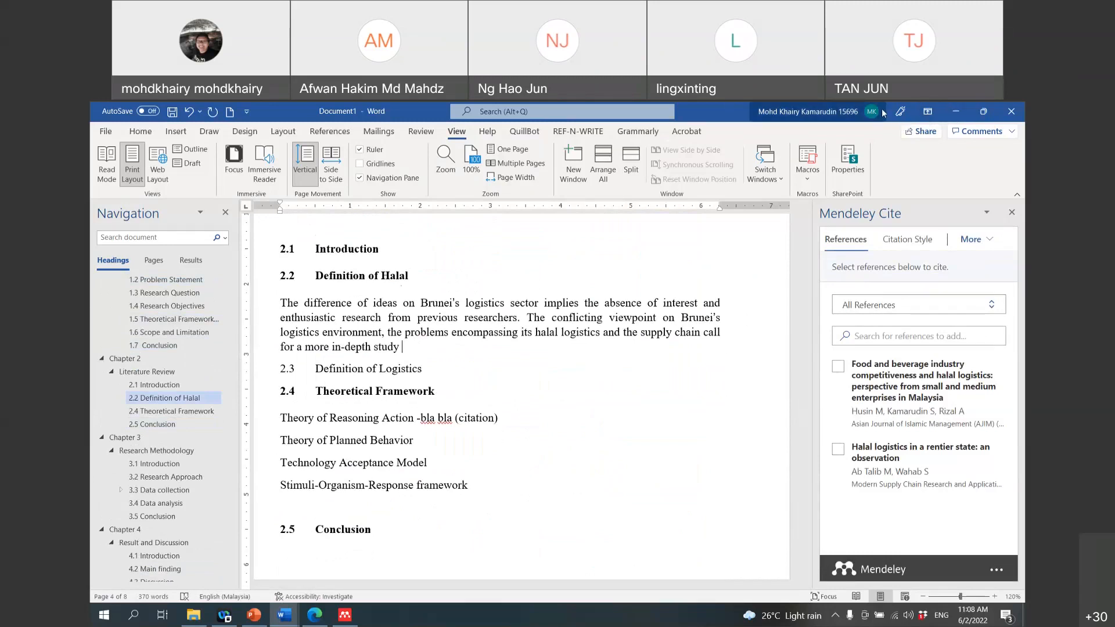
Step: Cite the Ab Talib and Wahab (2021) article after 'study' via Mendeley Cite, abandoning the manual override
{"action": "left_click", "coordinate": [900, 112]}
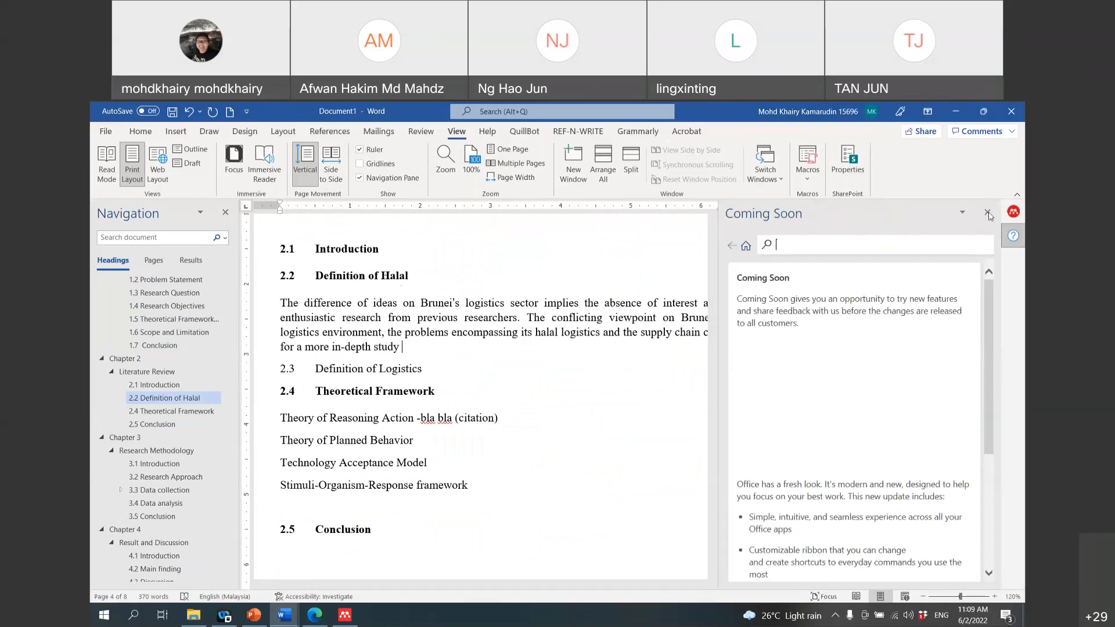
{"action": "left_click", "coordinate": [988, 213]}
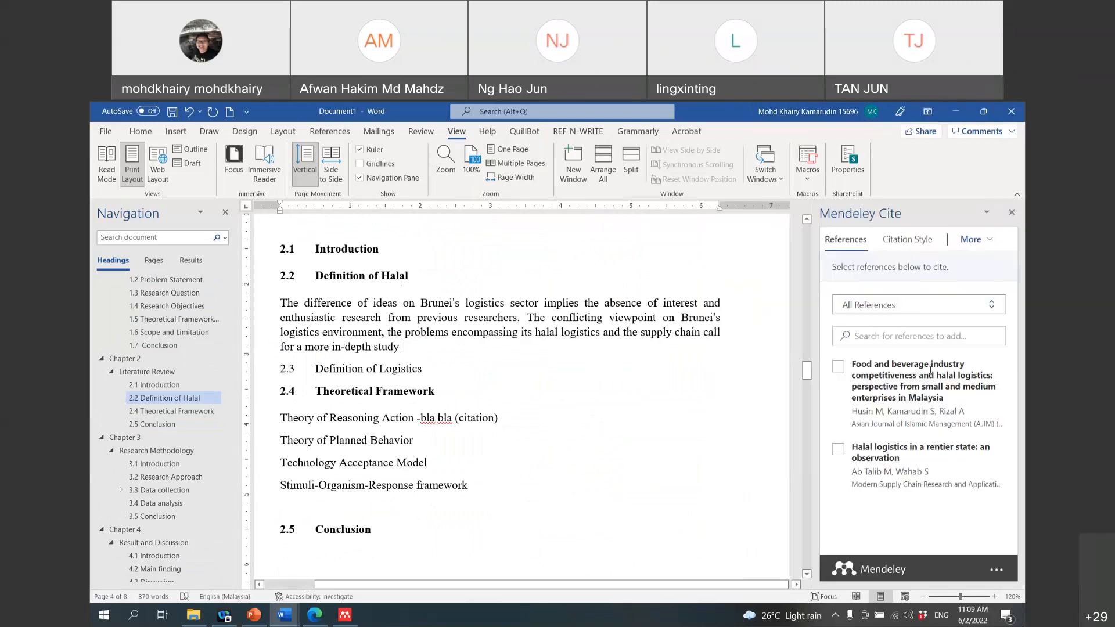
{"action": "left_click", "coordinate": [838, 449]}
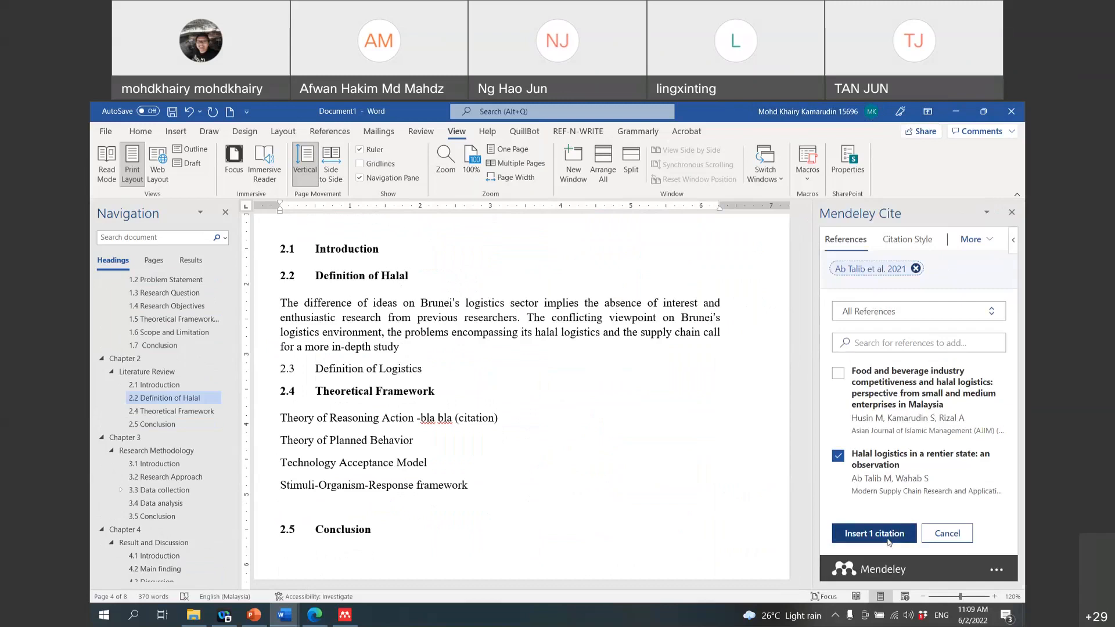
{"action": "left_click", "coordinate": [887, 541]}
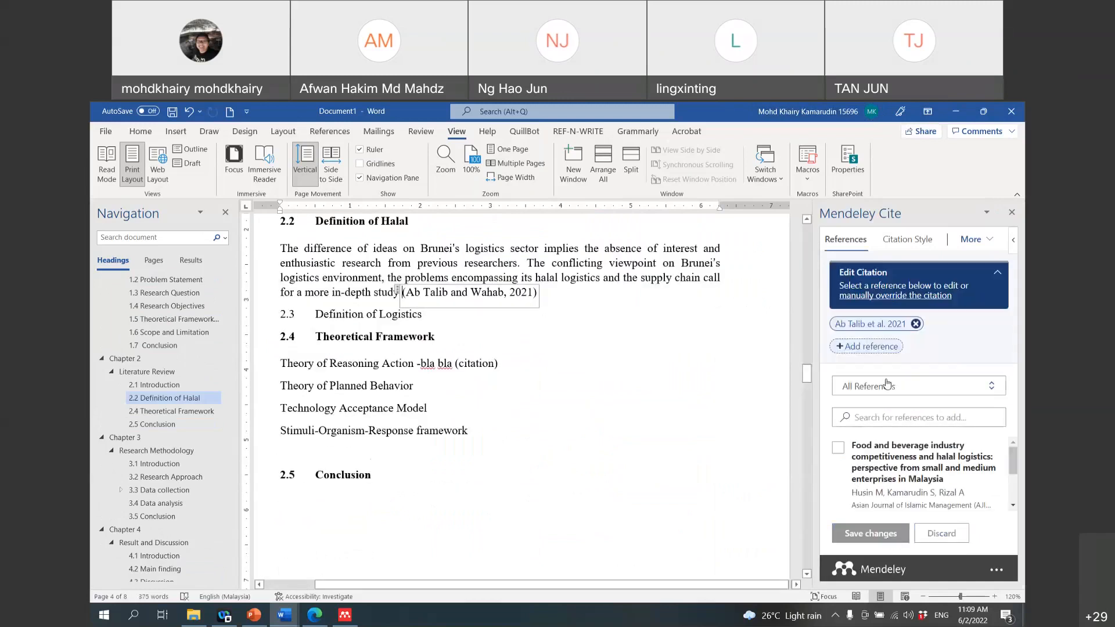
{"action": "left_click", "coordinate": [875, 297]}
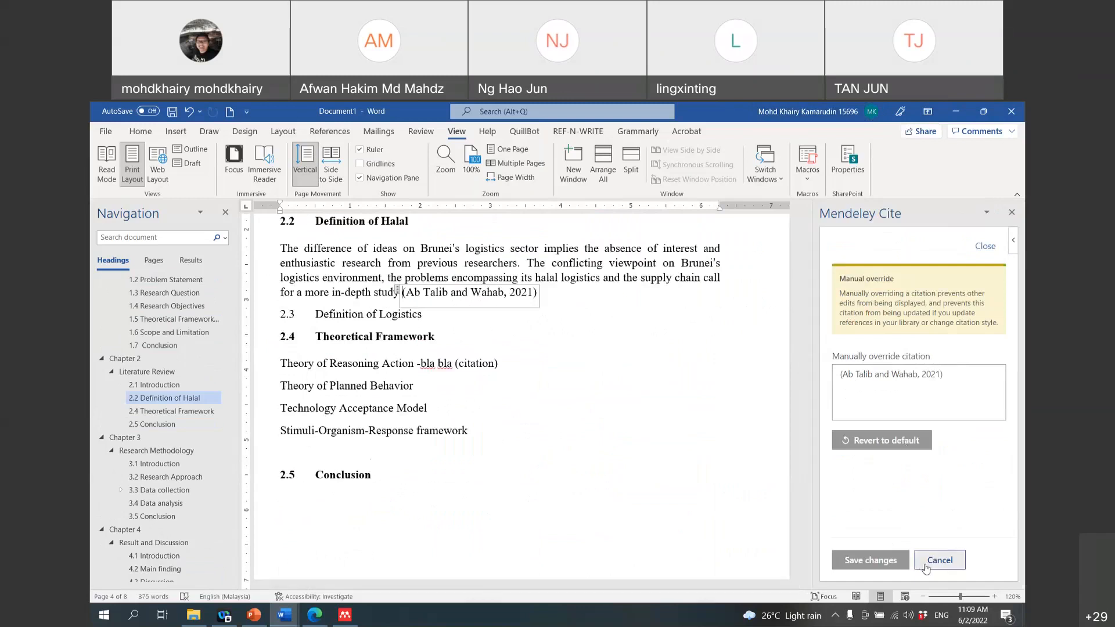
{"action": "left_click", "coordinate": [939, 560]}
Step: Add a full stop after the citation and select the 2.3 Definition of Logistics line
{"action": "scroll", "coordinate": [546, 419], "scroll_direction": "up", "scroll_amount": 2}
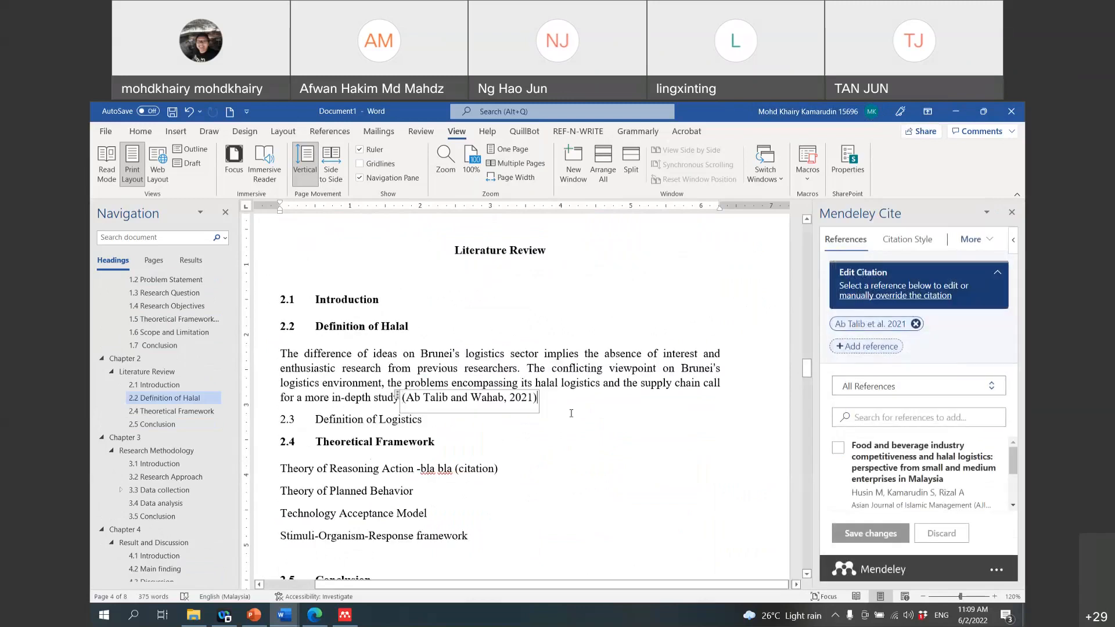
{"action": "scroll", "coordinate": [590, 405], "scroll_direction": "down", "scroll_amount": 4}
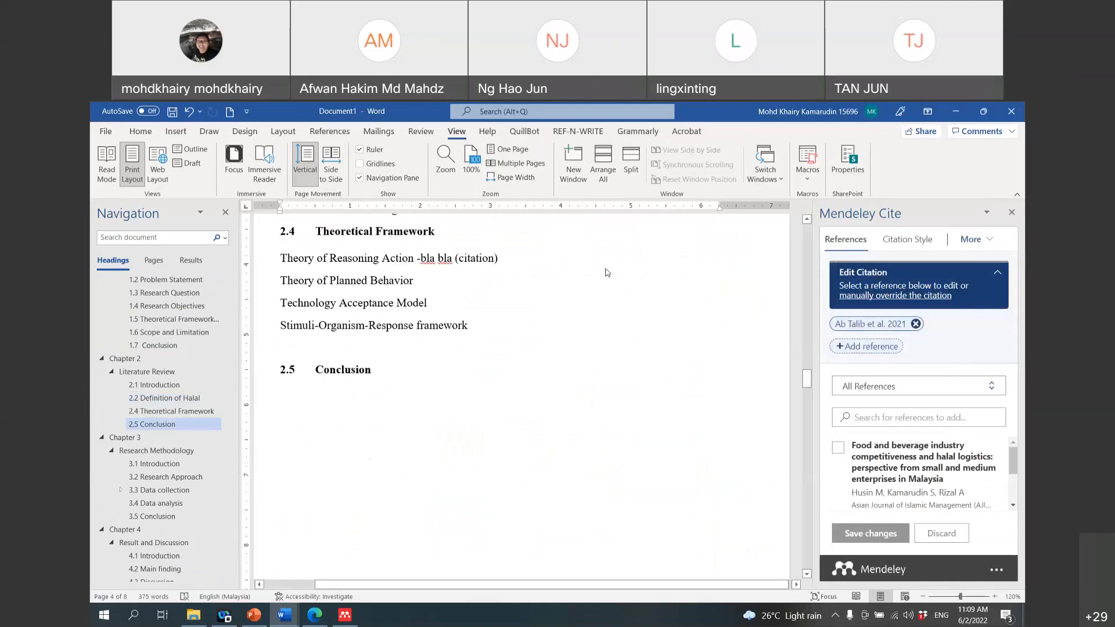
{"action": "scroll", "coordinate": [590, 336], "scroll_direction": "up", "scroll_amount": 4}
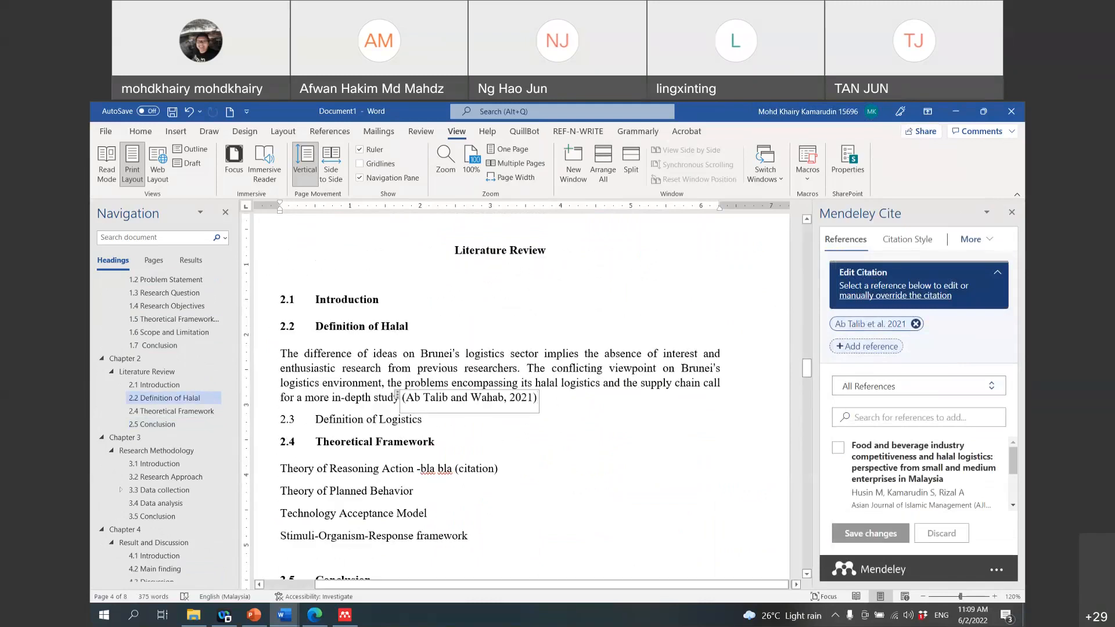
{"action": "type", "text": "."}
{"action": "left_click", "coordinate": [258, 421]}
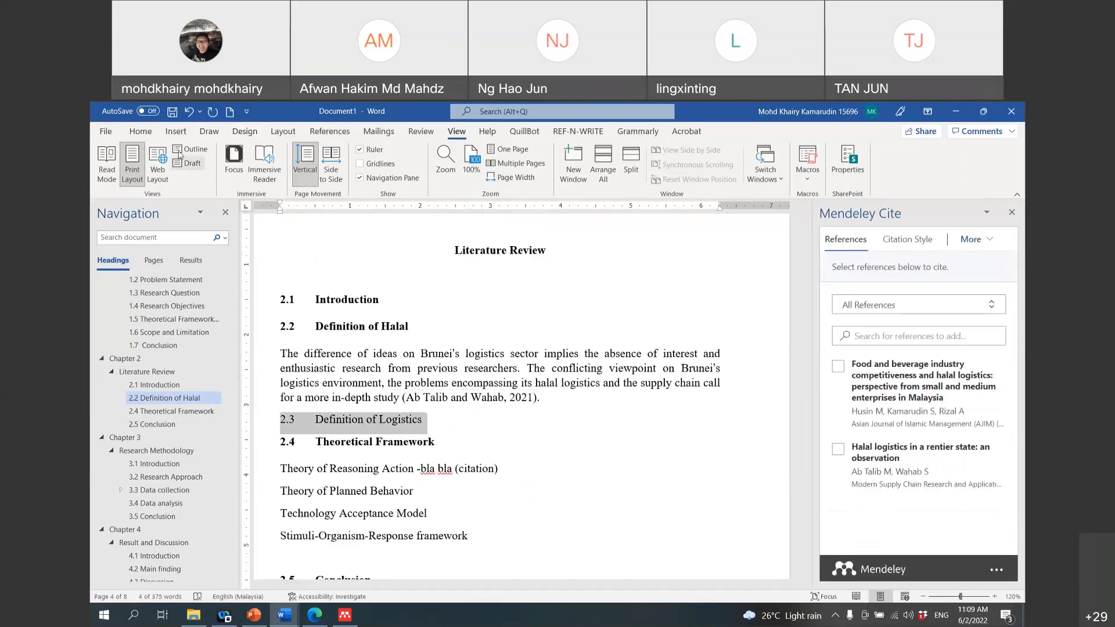
Step: Format 2.3 Definition of Logistics with the Heading 3 style
{"action": "left_click", "coordinate": [148, 132]}
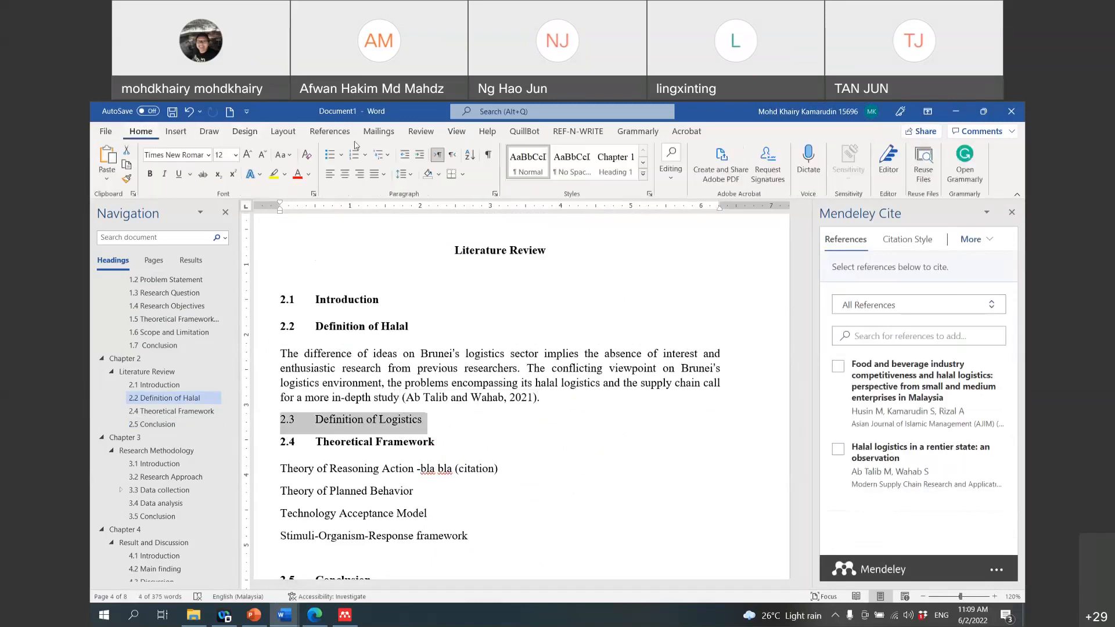
{"action": "left_click", "coordinate": [643, 178]}
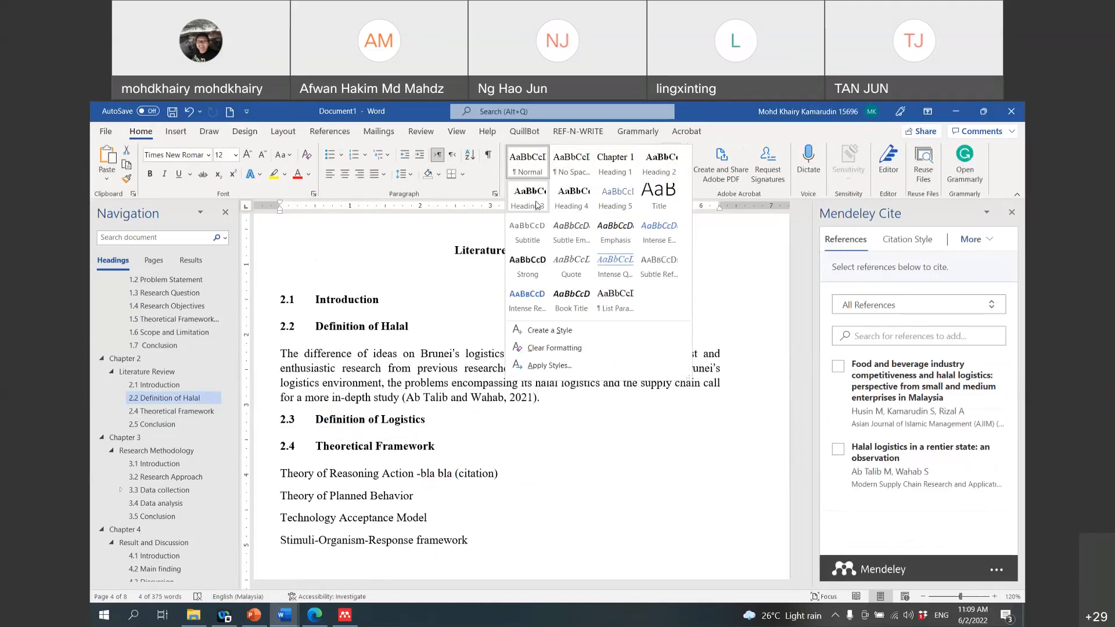
{"action": "left_click", "coordinate": [536, 204]}
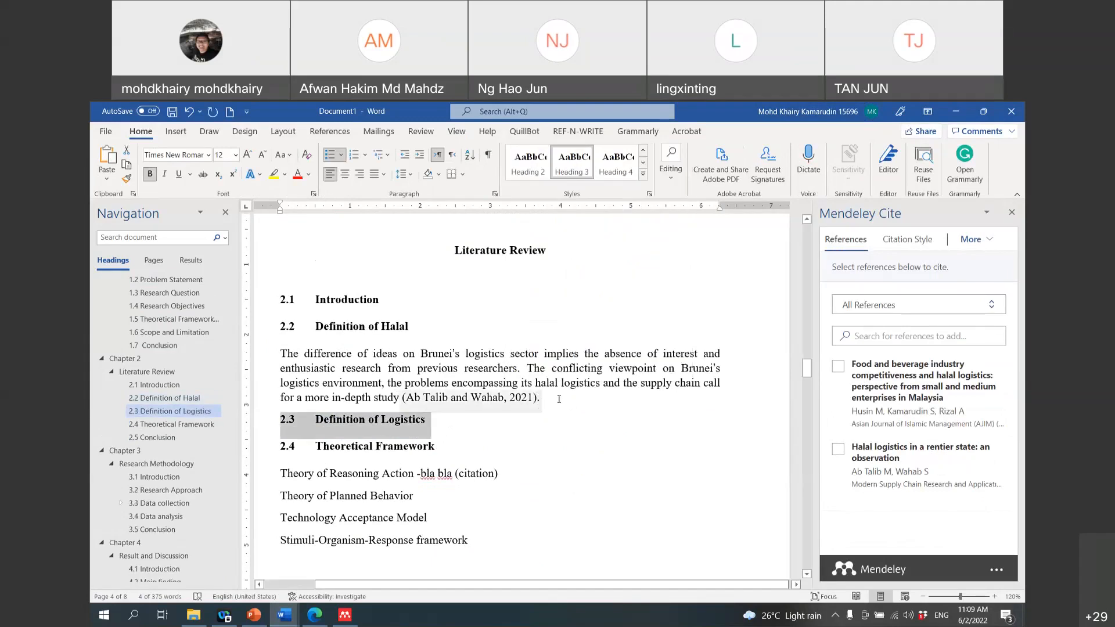
Step: Start a new empty paragraph right after the Halal paragraph's citation
{"action": "left_click", "coordinate": [559, 399]}
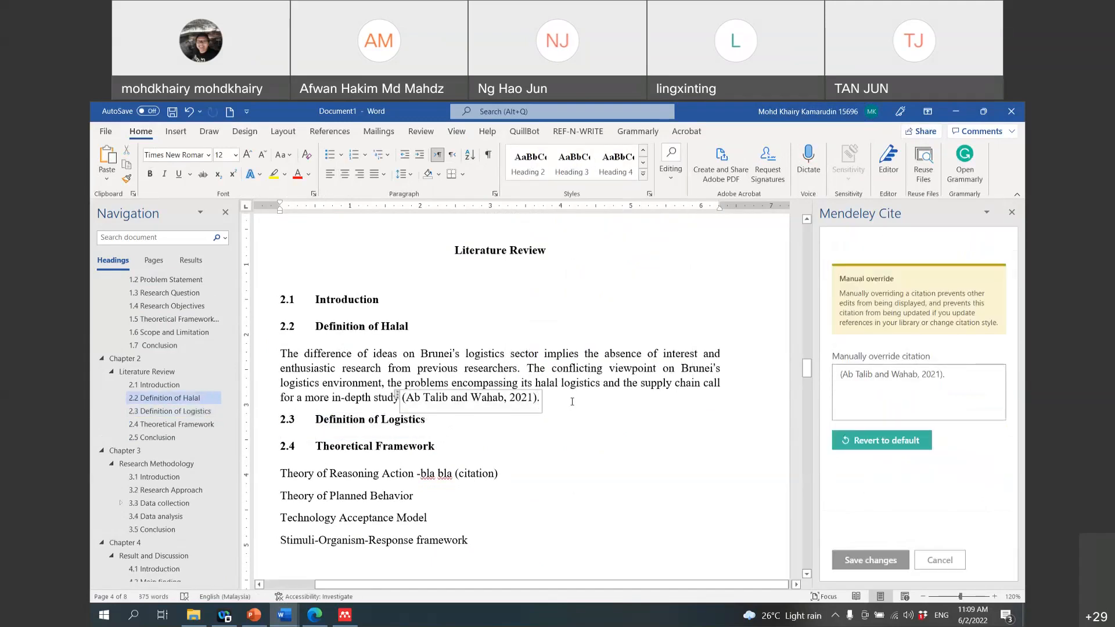
{"action": "key", "text": "Right"}
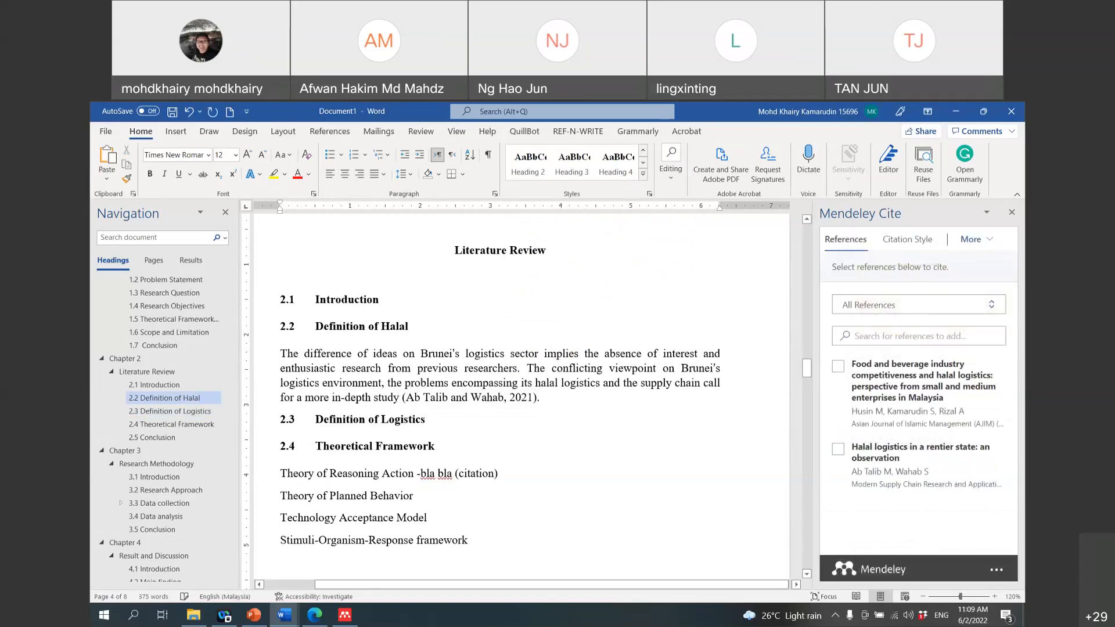
{"action": "key", "text": "Return"}
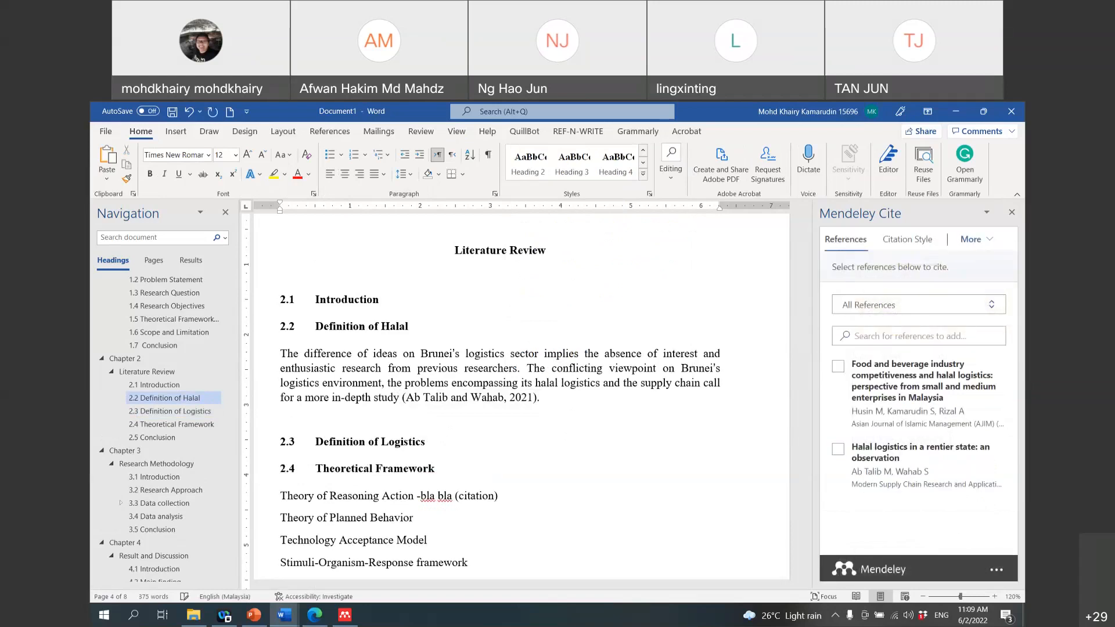
Step: Open the Food and beverage industry PDF from the Mendeley Library and scroll to page 3
{"action": "left_click", "coordinate": [337, 617]}
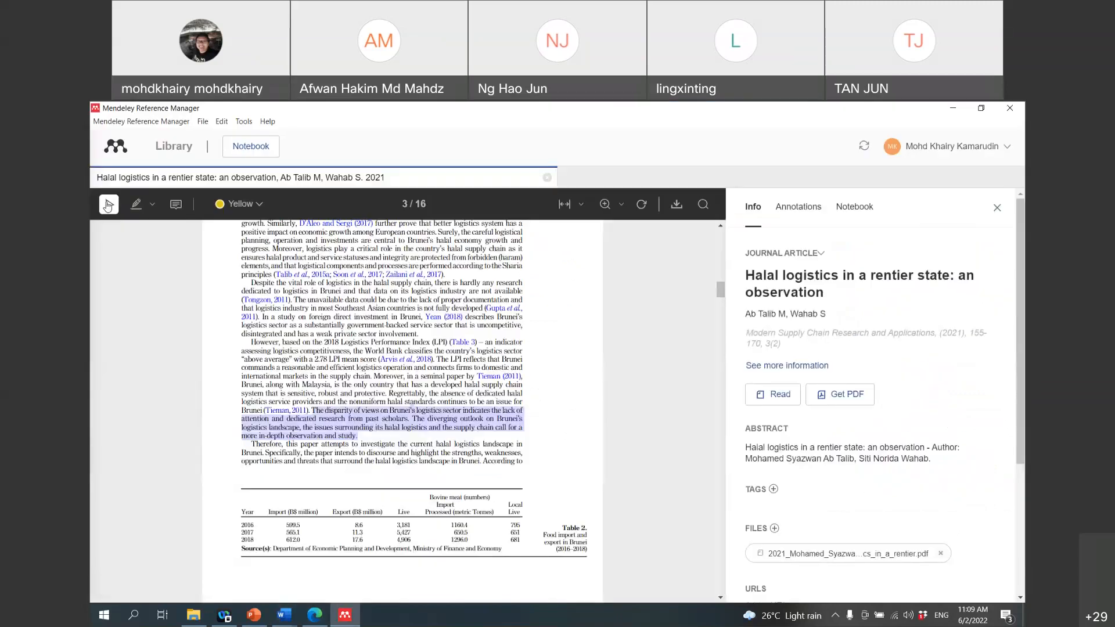
{"action": "left_click", "coordinate": [167, 149]}
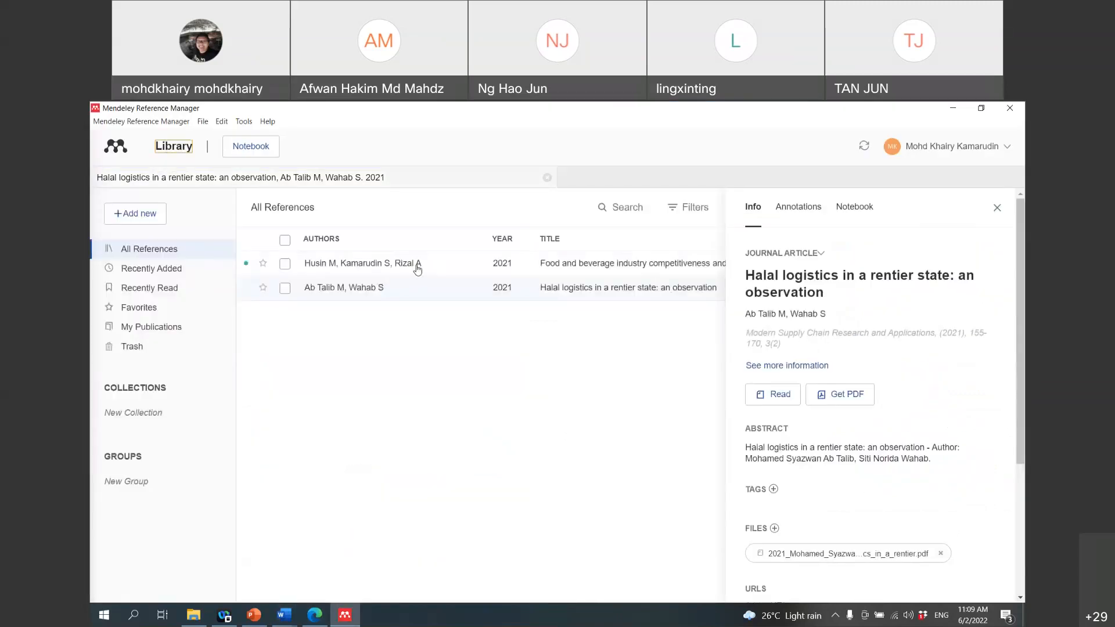
{"action": "double_click", "coordinate": [417, 269]}
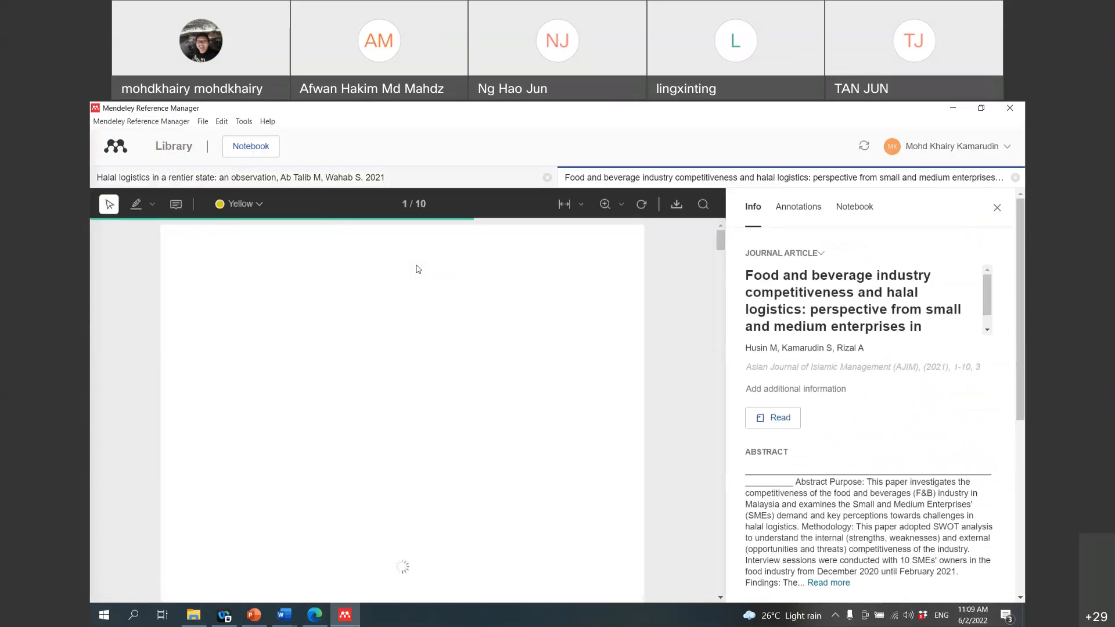
{"action": "scroll", "coordinate": [417, 269], "scroll_direction": "down", "scroll_amount": 5}
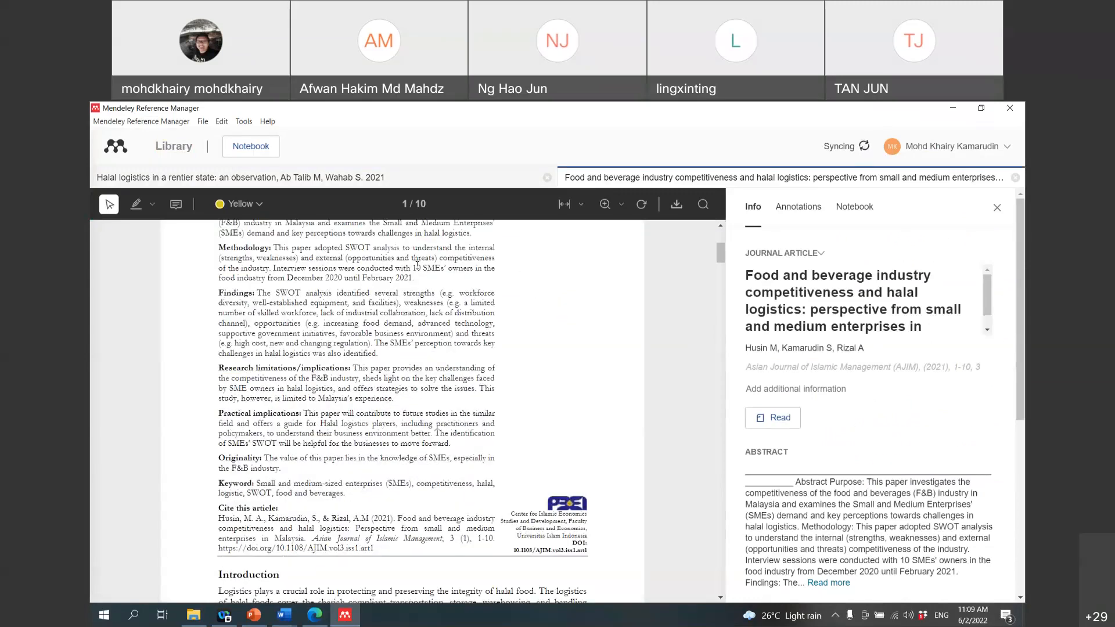
{"action": "scroll", "coordinate": [417, 266], "scroll_direction": "down", "scroll_amount": 15}
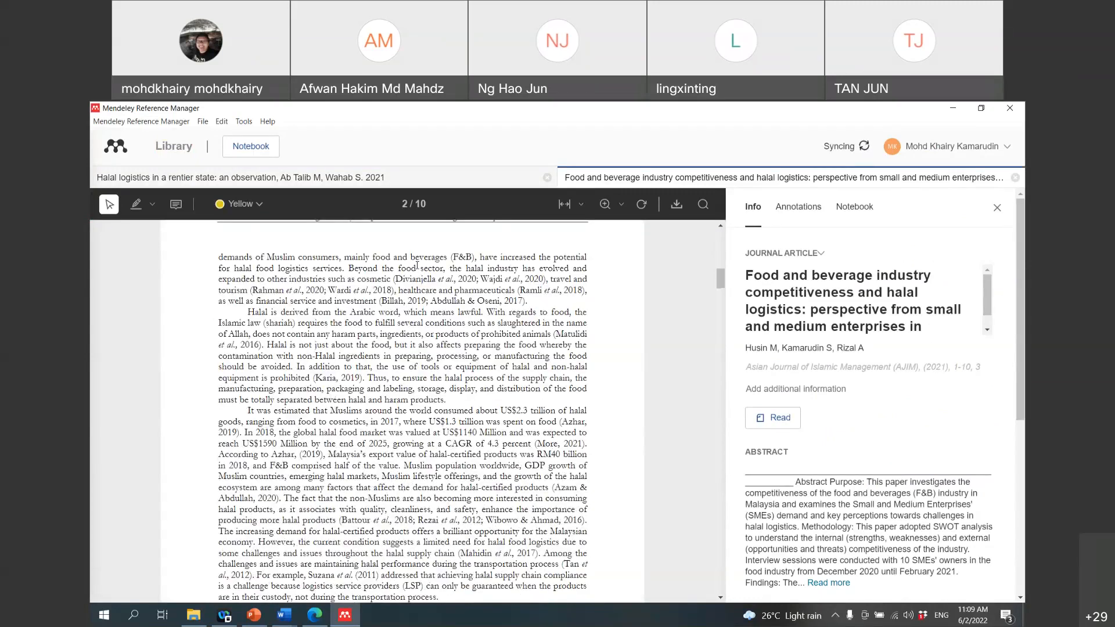
{"action": "scroll", "coordinate": [417, 265], "scroll_direction": "down", "scroll_amount": 10}
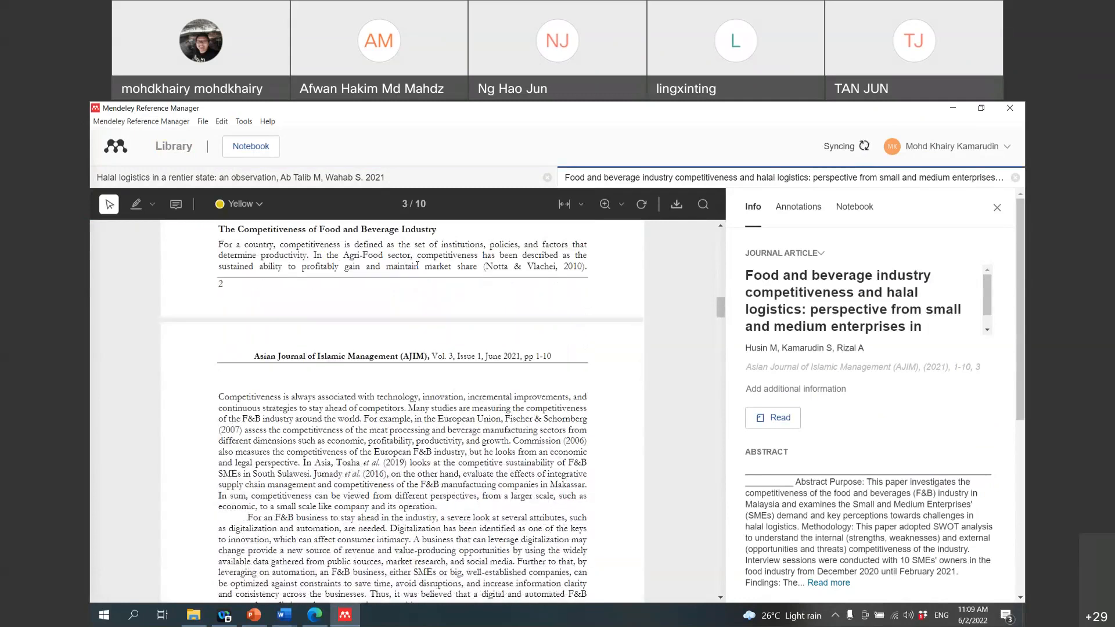
Step: Copy the page-3 paragraph beginning 'The increasing food delivery apps…' from the PDF
{"action": "scroll", "coordinate": [417, 266], "scroll_direction": "down", "scroll_amount": 9}
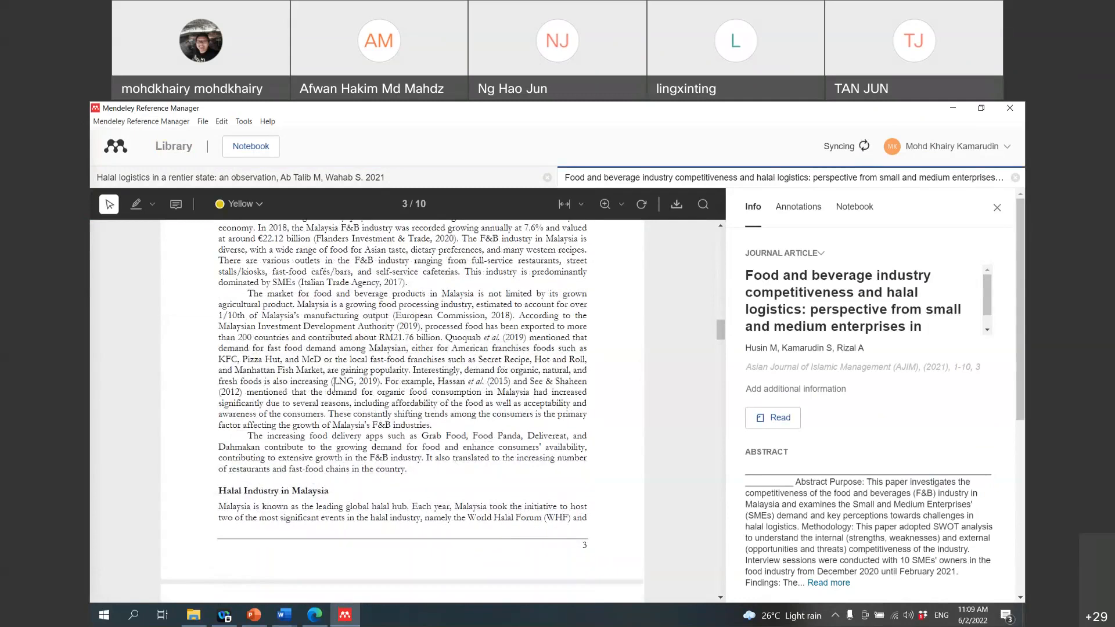
{"action": "left_click_drag", "start_coordinate": [252, 437], "coordinate": [405, 468]}
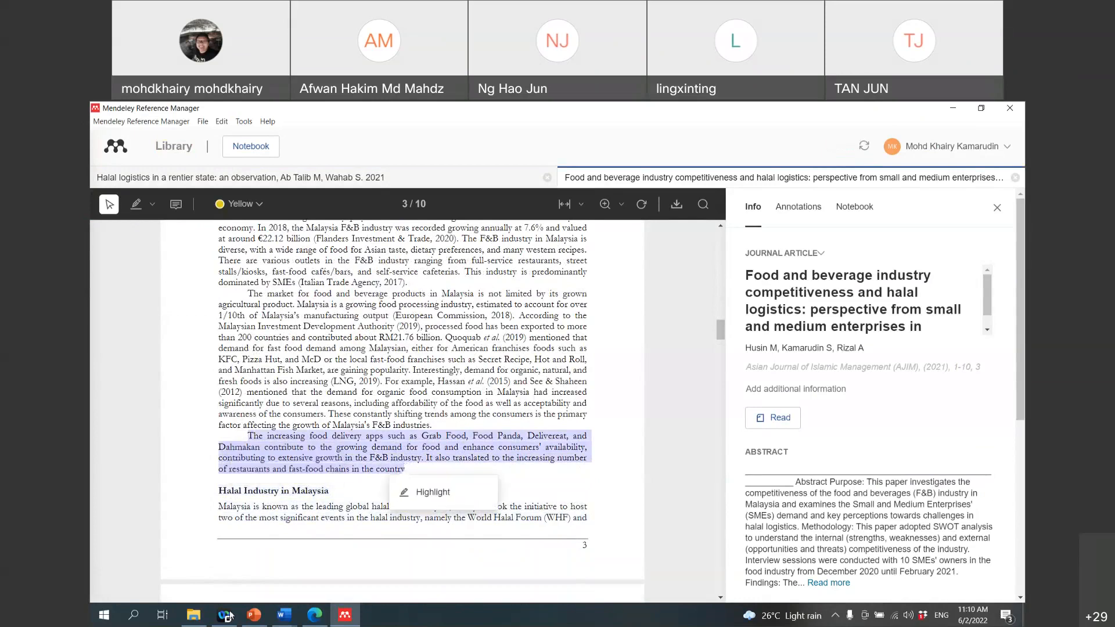
{"action": "left_click", "coordinate": [284, 615]}
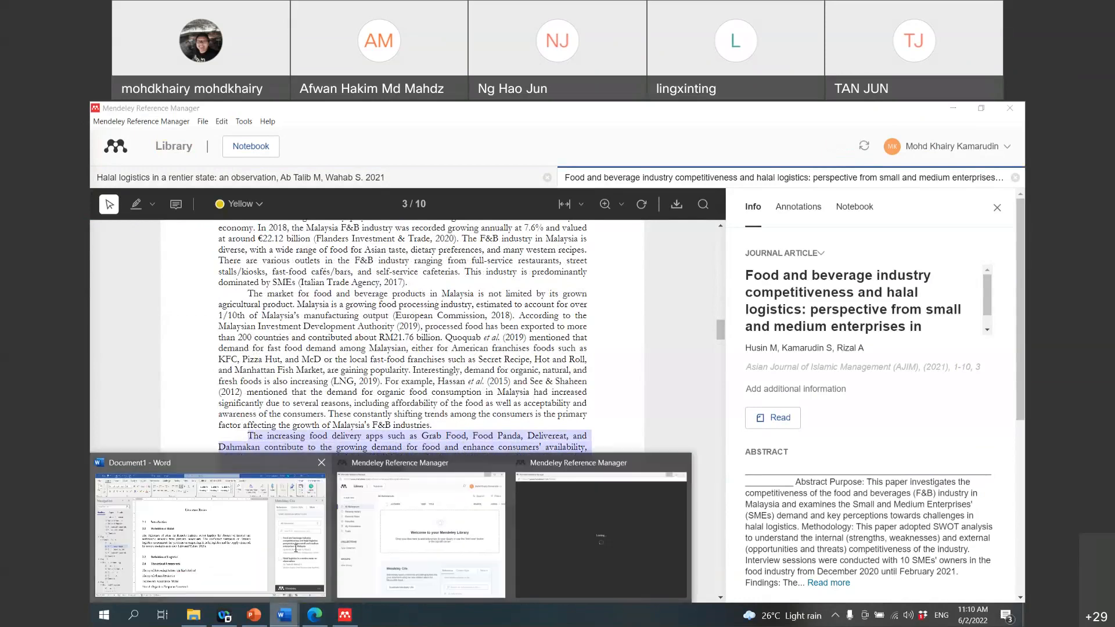
Step: Paste the food delivery apps paragraph under 2.2 and apply the Normal style
{"action": "left_click", "coordinate": [296, 548]}
{"action": "type", "text": "The increasing food delivery apps such as Grab Food, Food Panda, Delivereat, and Dahmakan contribute to the growing demand for food and enhance consumers' availability, contributing to extensive growth in the F&B industry. It also translated to the increasing number of restaurants and fast-food chains in the country"}
{"action": "left_click_drag", "start_coordinate": [721, 465], "coordinate": [280, 419]}
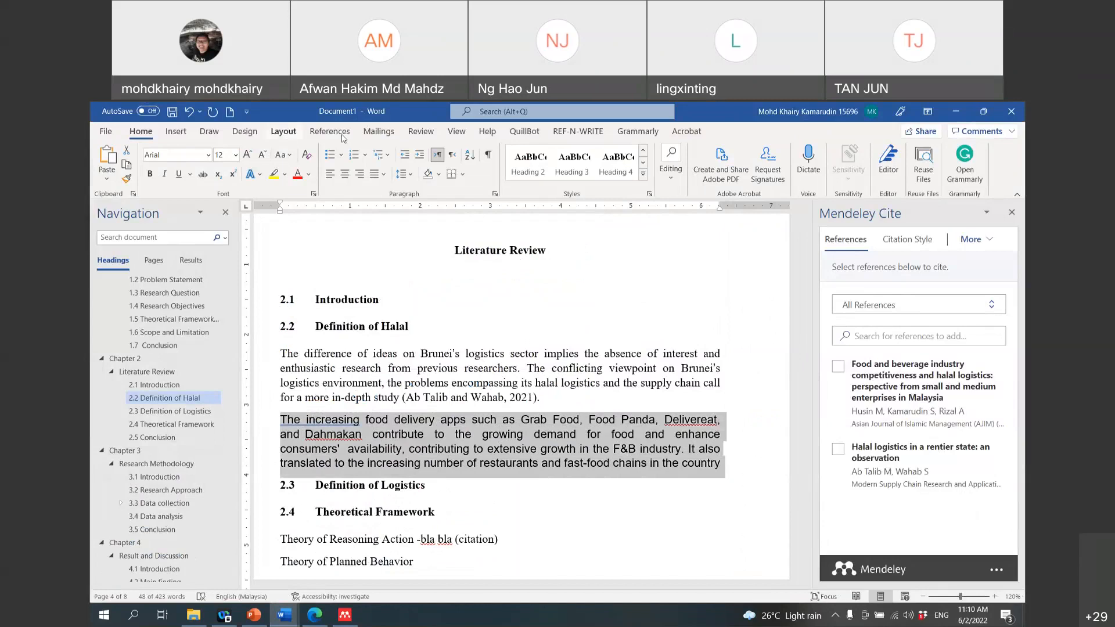
{"action": "left_click", "coordinate": [643, 173]}
{"action": "left_click", "coordinate": [537, 173]}
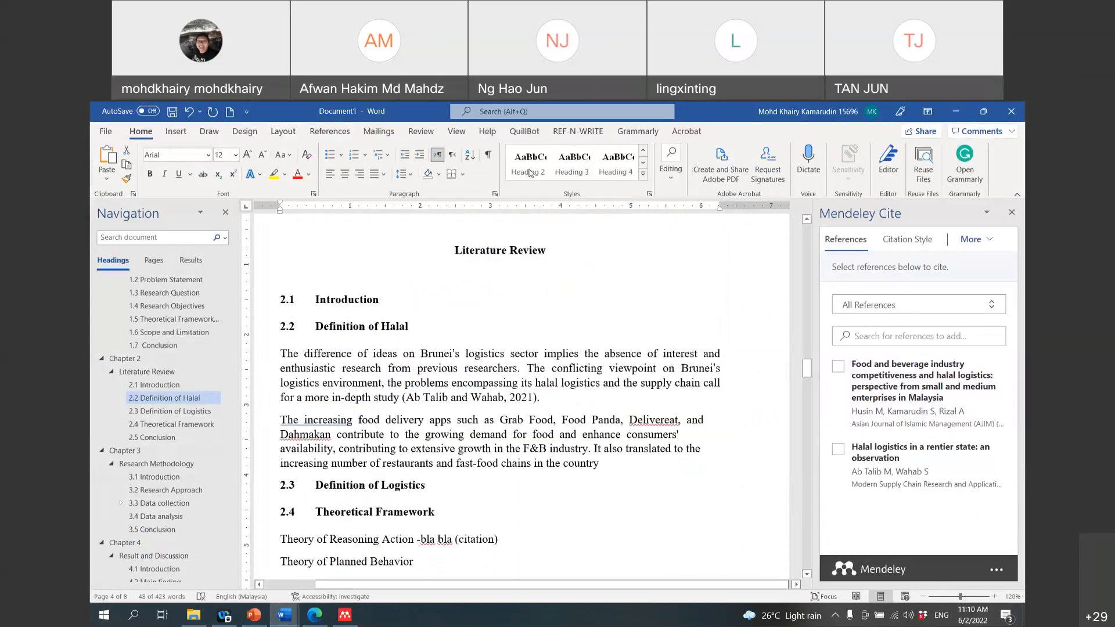
Step: End the paragraph with a full stop after 'country' and remove extra spaces in 'The increasing food'
{"action": "left_click", "coordinate": [611, 468]}
{"action": "type", "text": "."}
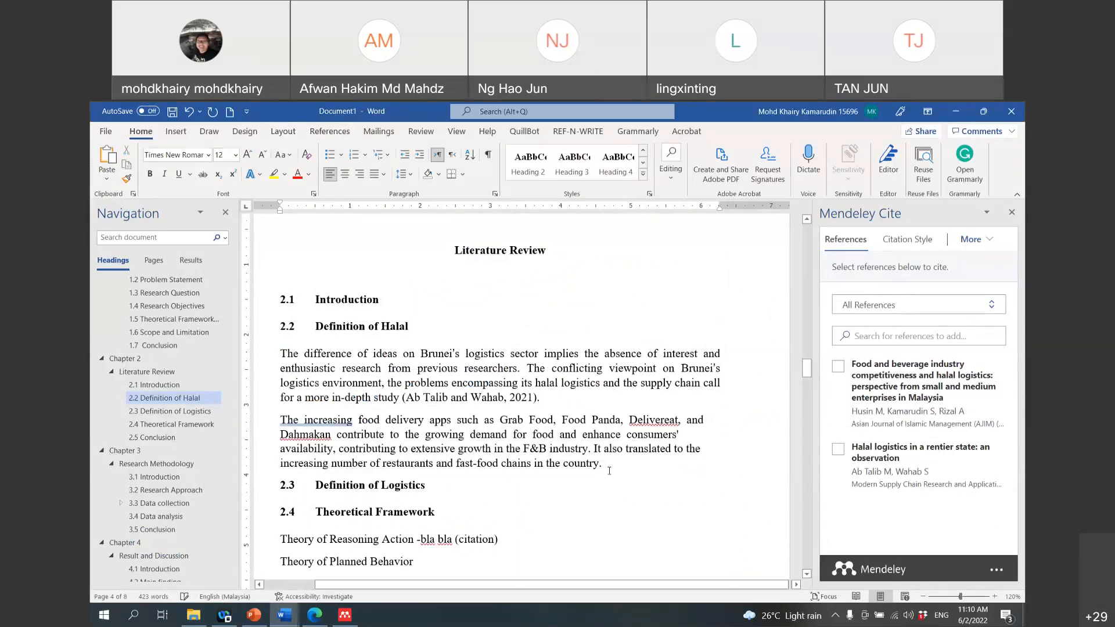
{"action": "key", "text": "Left"}
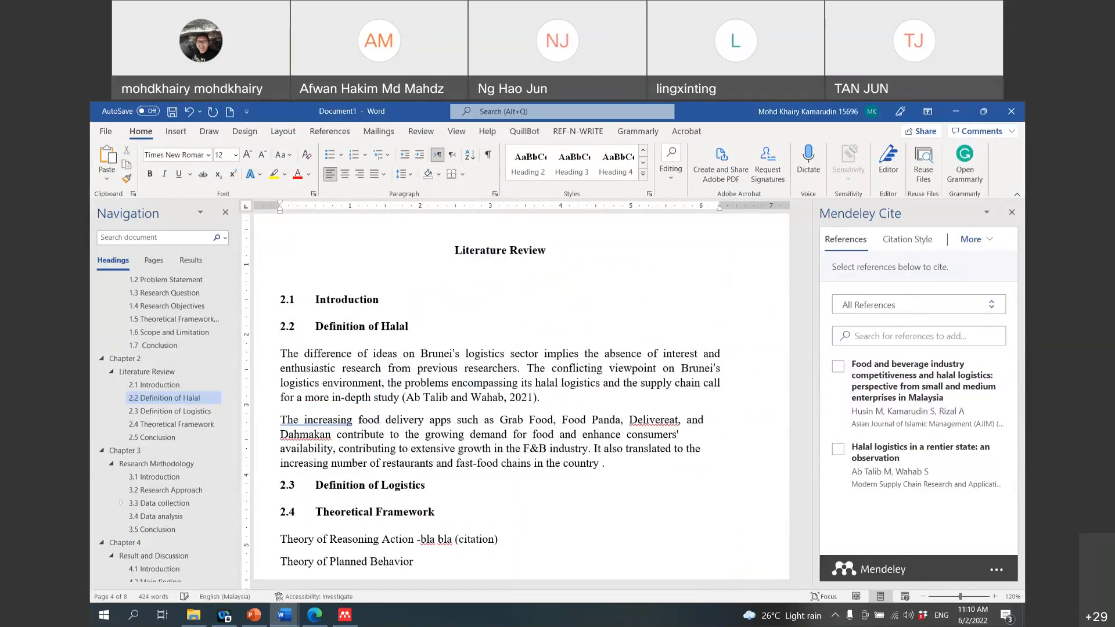
{"action": "left_click", "coordinate": [301, 421]}
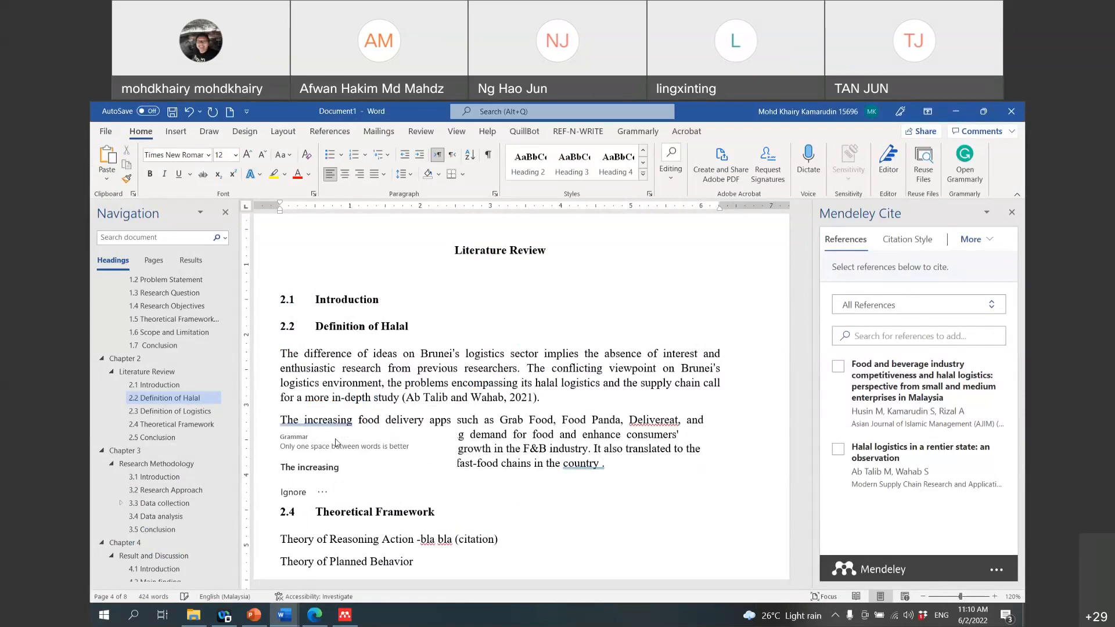
{"action": "left_click", "coordinate": [309, 468]}
{"action": "left_click", "coordinate": [353, 422]}
{"action": "left_click", "coordinate": [333, 467]}
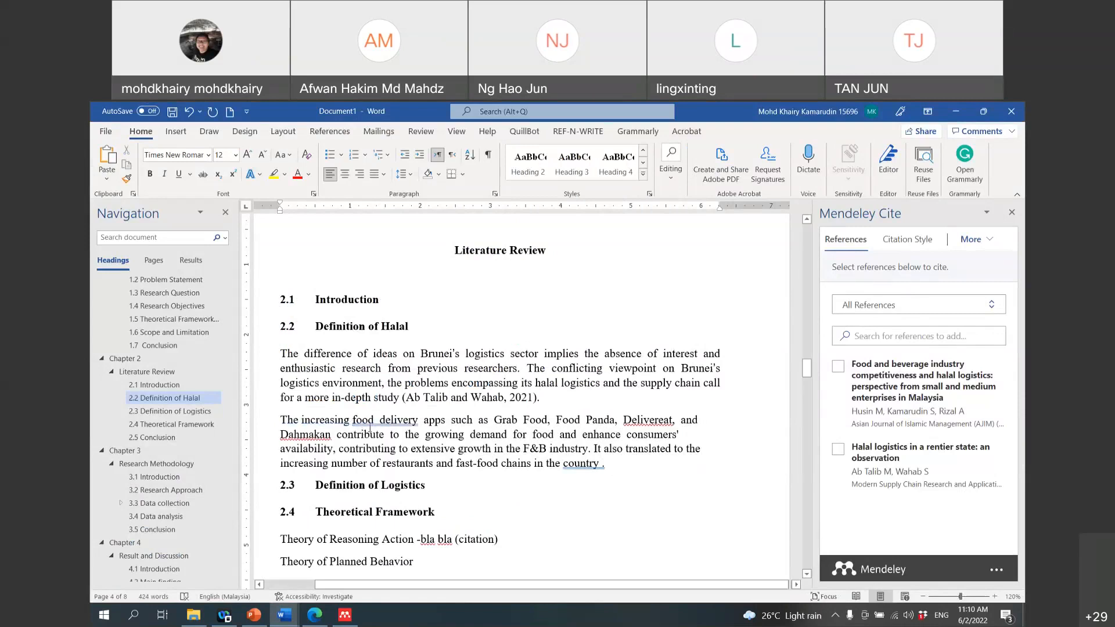
Step: Delete the extra spaces around 'delivery' and review the space-before-full-stop warning
{"action": "left_click", "coordinate": [377, 420]}
{"action": "key", "text": "Delete"}
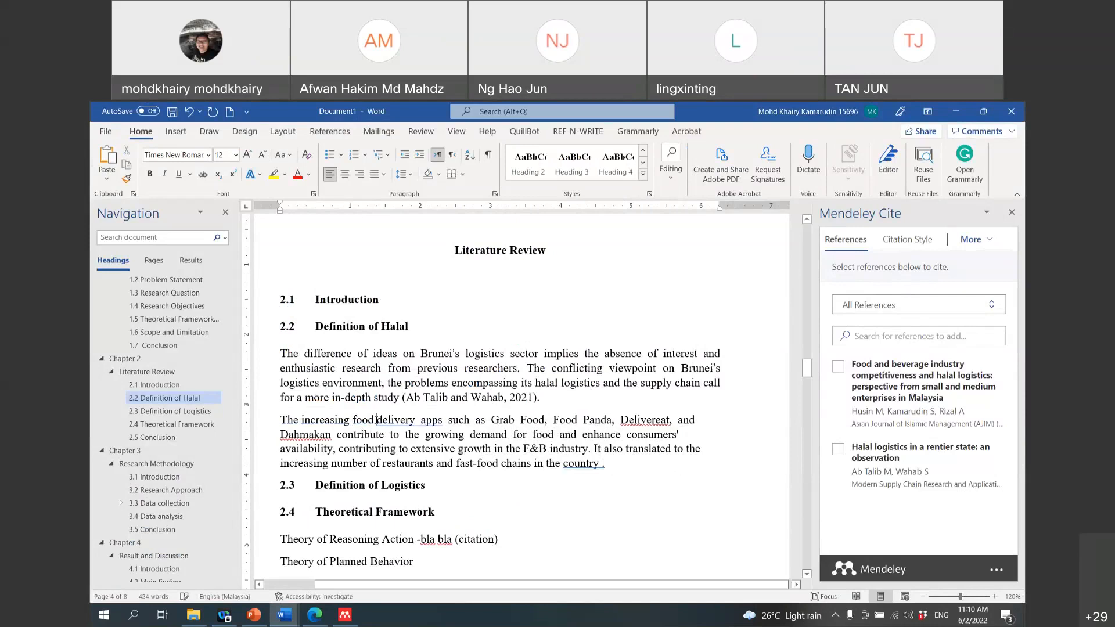
{"action": "left_click", "coordinate": [418, 418]}
{"action": "key", "text": "BackSpace"}
{"action": "scroll", "coordinate": [524, 330], "scroll_direction": "down", "scroll_amount": 3}
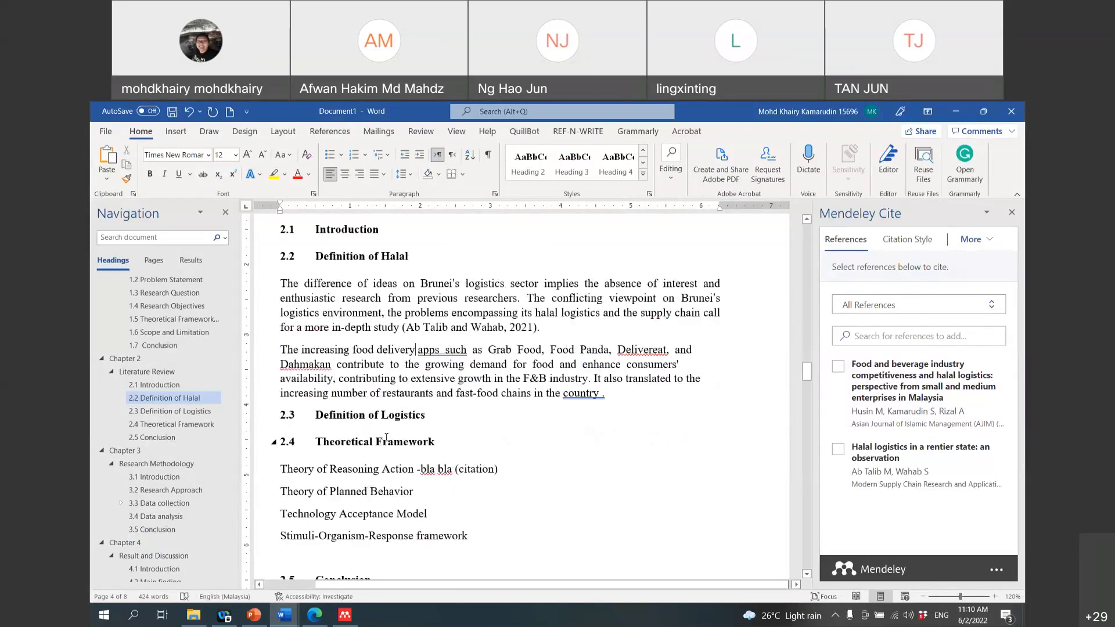
{"action": "left_click", "coordinate": [602, 358]}
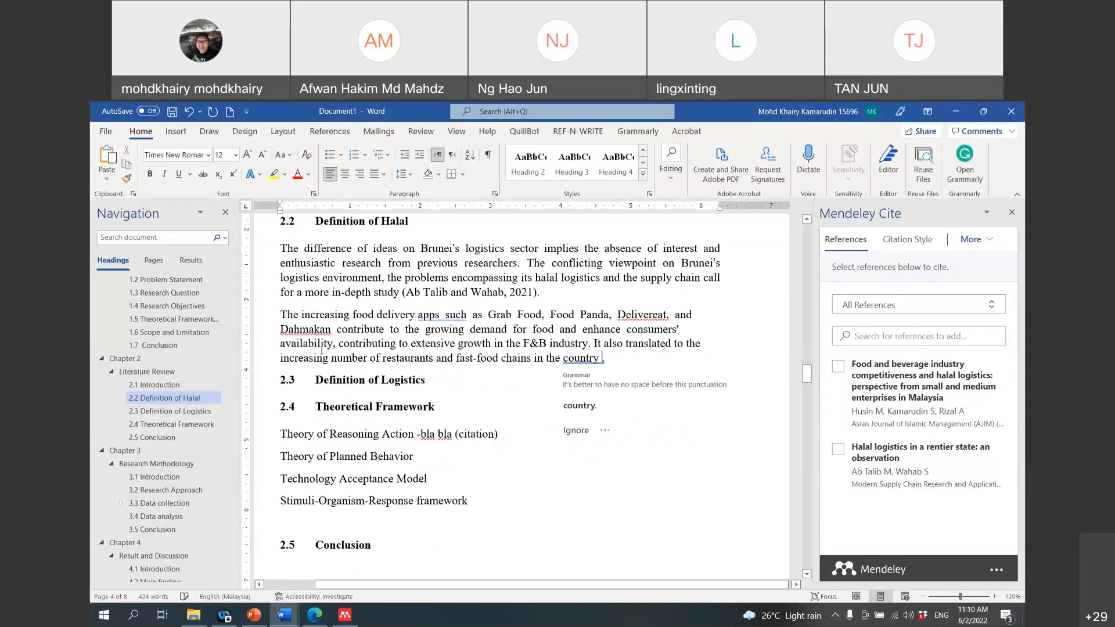
Step: Use Synonyms to change 'increasing' to 'growing', 'contribute' to 'provide', and 'growing' to 'rising'
{"action": "right_click", "coordinate": [320, 319]}
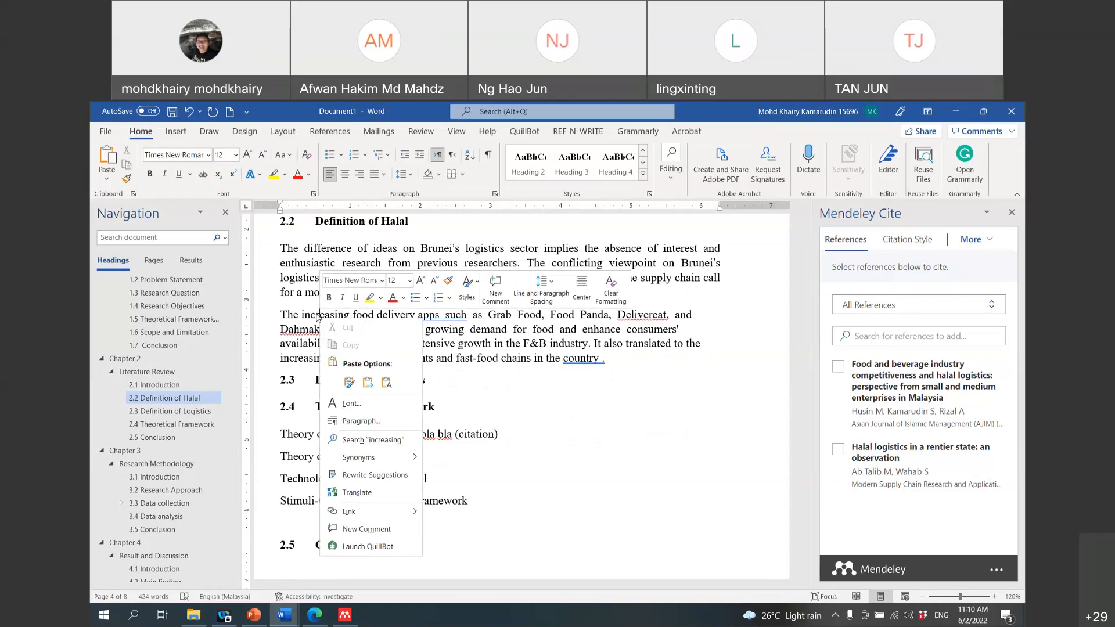
{"action": "mouse_move", "coordinate": [405, 459]}
{"action": "left_click", "coordinate": [474, 463]}
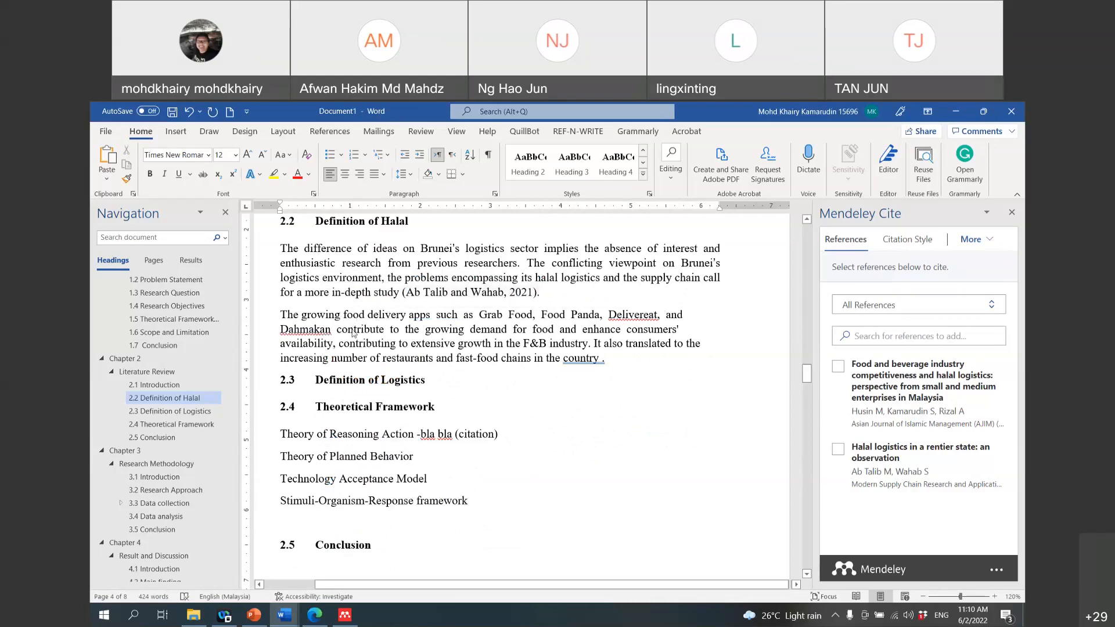
{"action": "right_click", "coordinate": [353, 330]}
{"action": "mouse_move", "coordinate": [423, 472]}
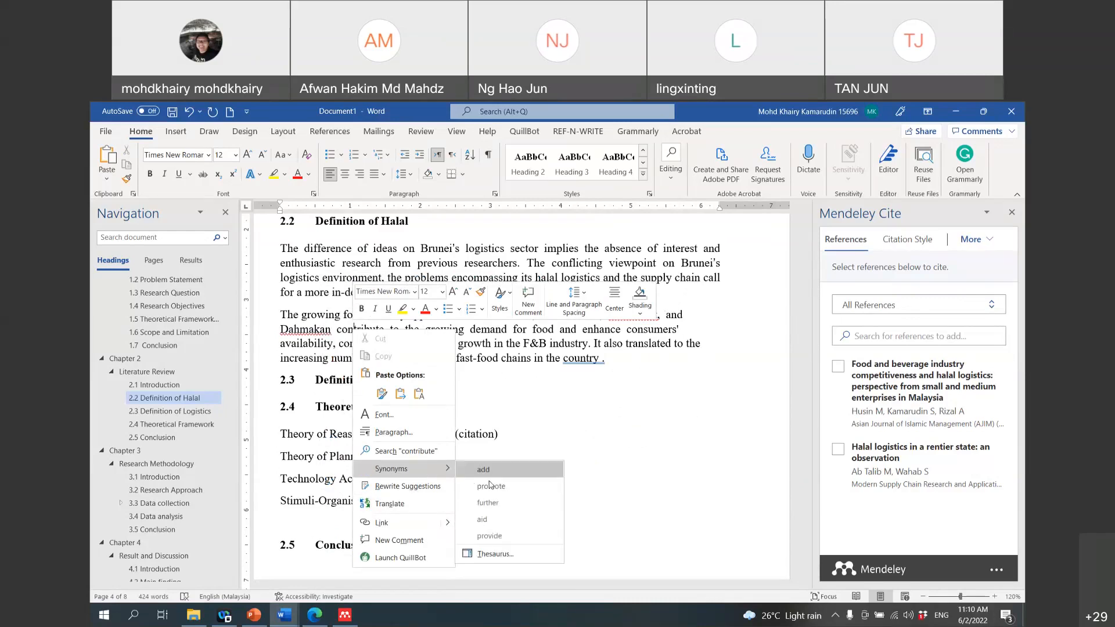
{"action": "left_click", "coordinate": [489, 536]}
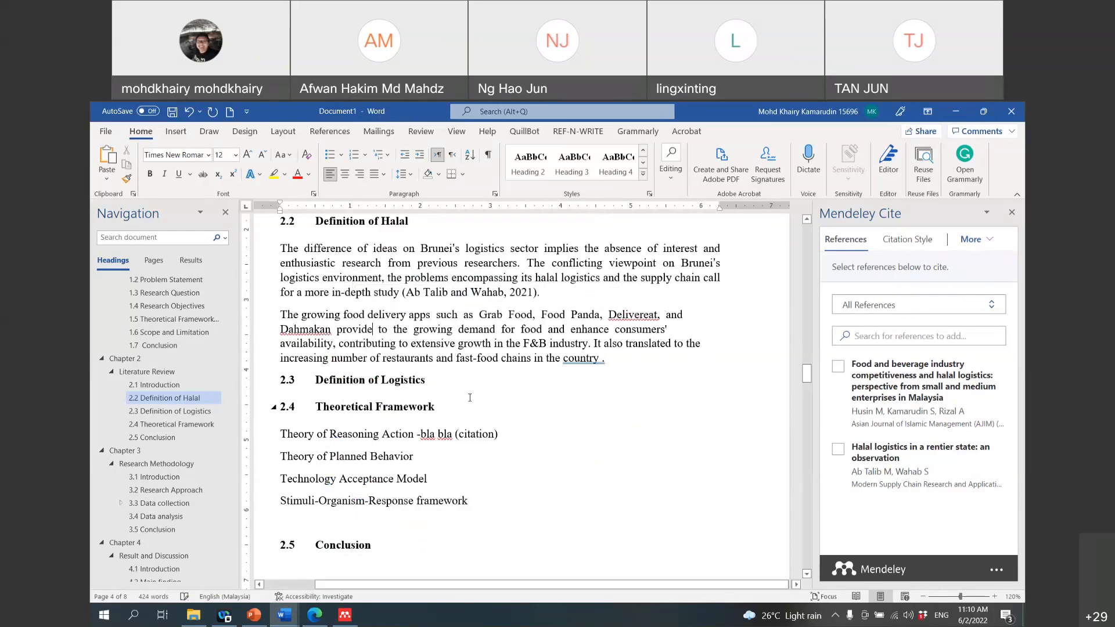
{"action": "right_click", "coordinate": [436, 330]}
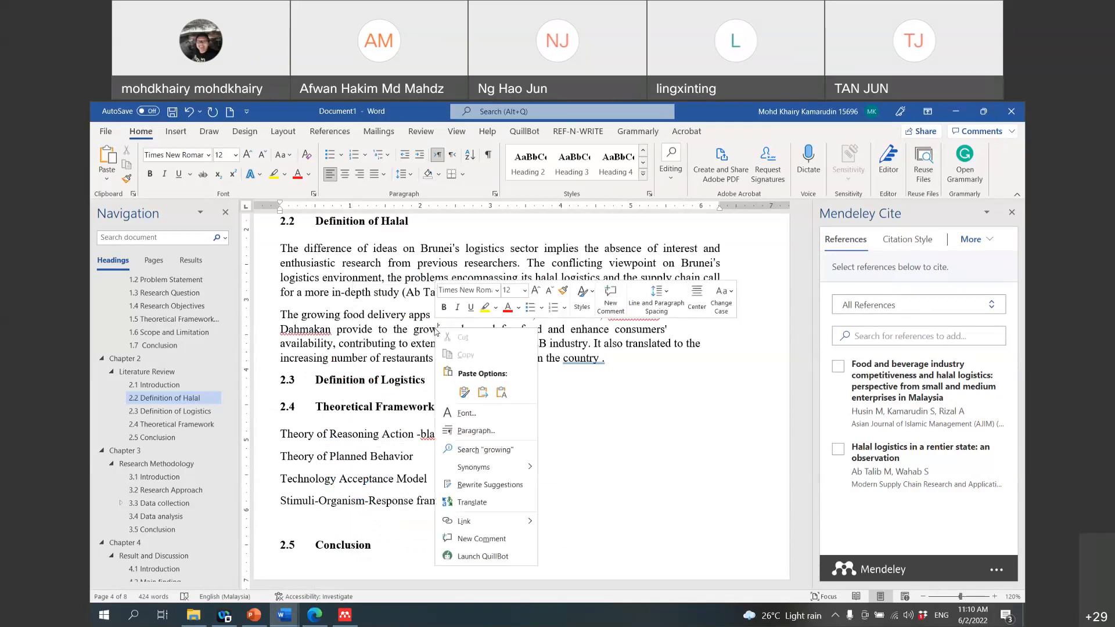
{"action": "mouse_move", "coordinate": [474, 467]}
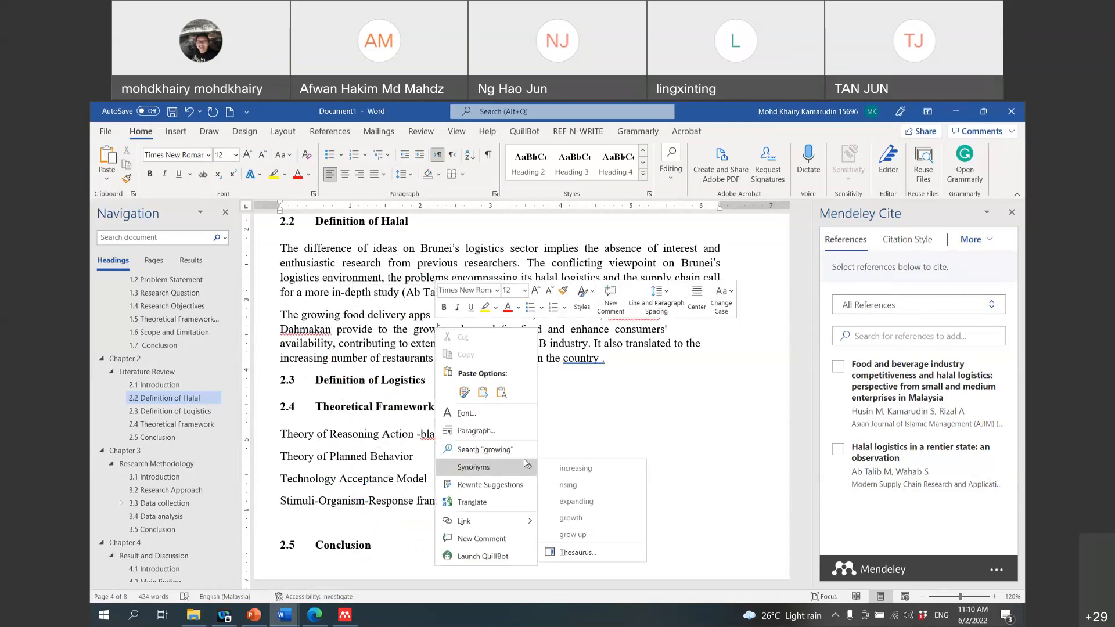
{"action": "left_click", "coordinate": [572, 487]}
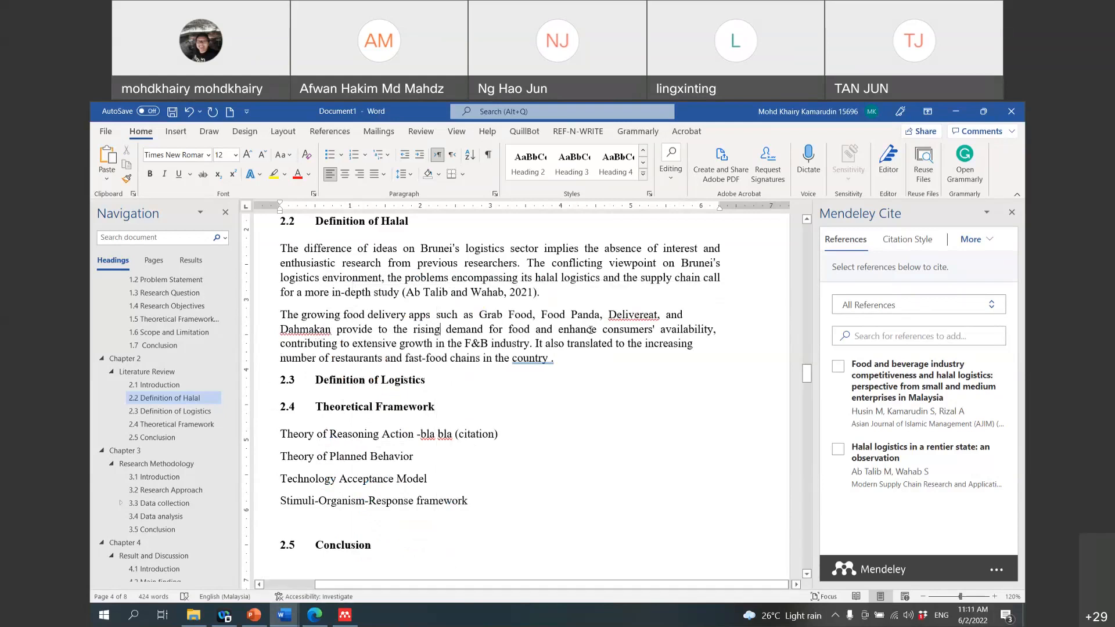
Step: Use Synonyms to change 'enhance' to 'improve', 'availability' to 'convenience', and 'consumers'' to 'customers''
{"action": "right_click", "coordinate": [590, 330]}
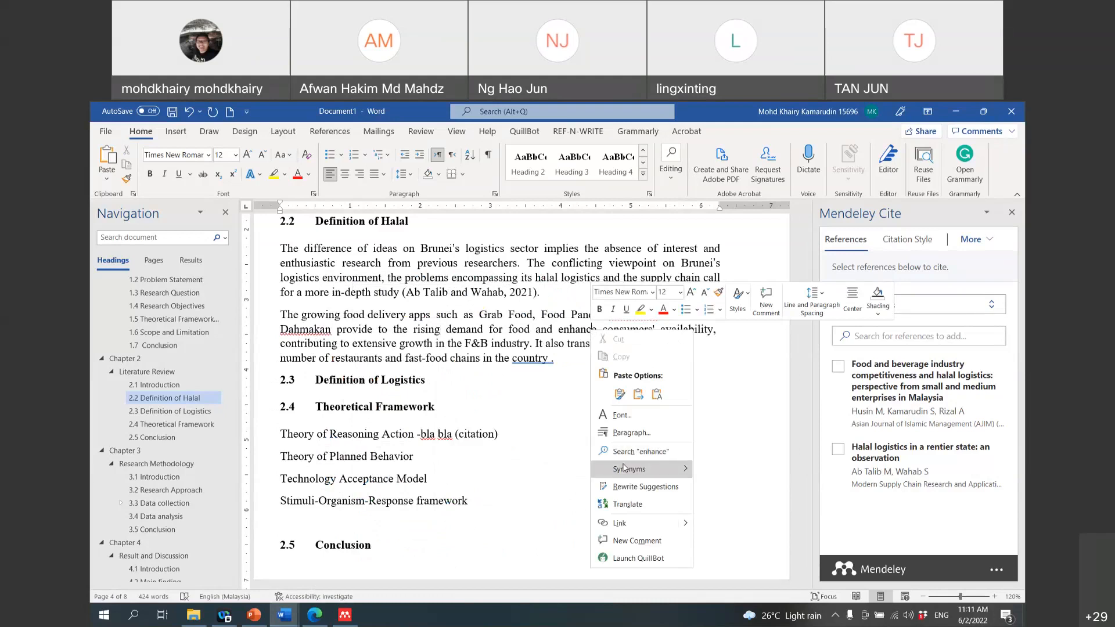
{"action": "mouse_move", "coordinate": [627, 469]}
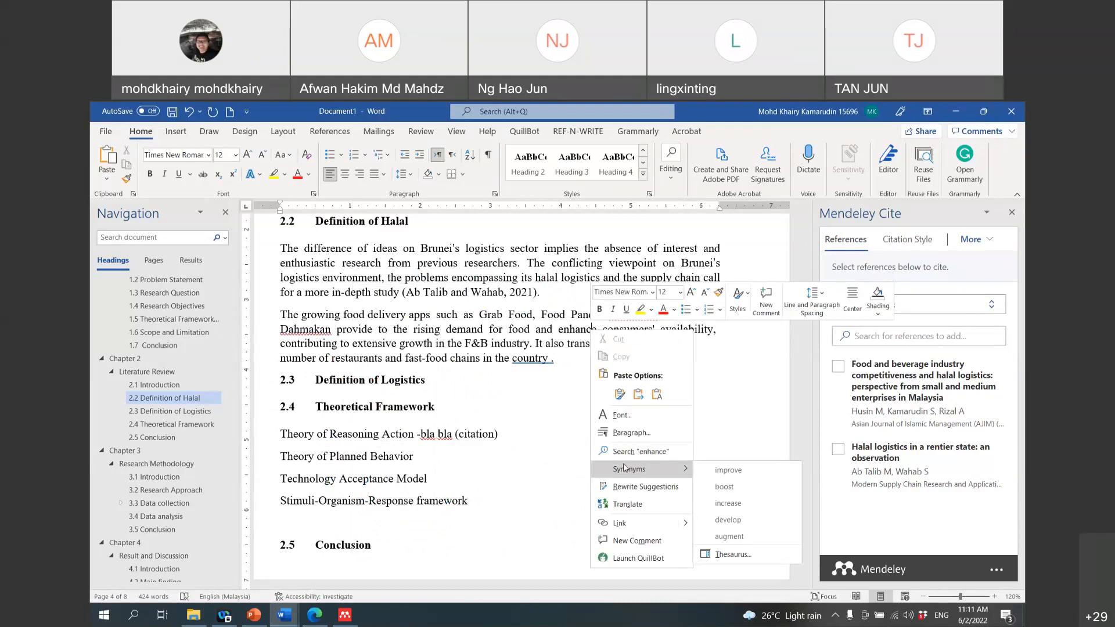
{"action": "left_click", "coordinate": [721, 471]}
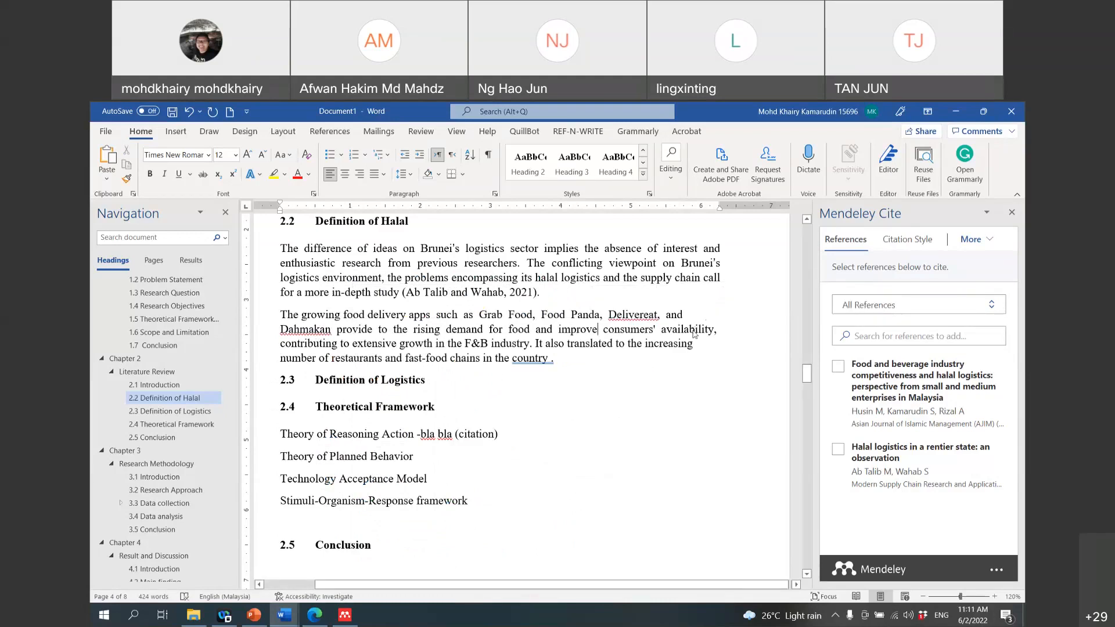
{"action": "right_click", "coordinate": [693, 330]}
{"action": "mouse_move", "coordinate": [747, 481]}
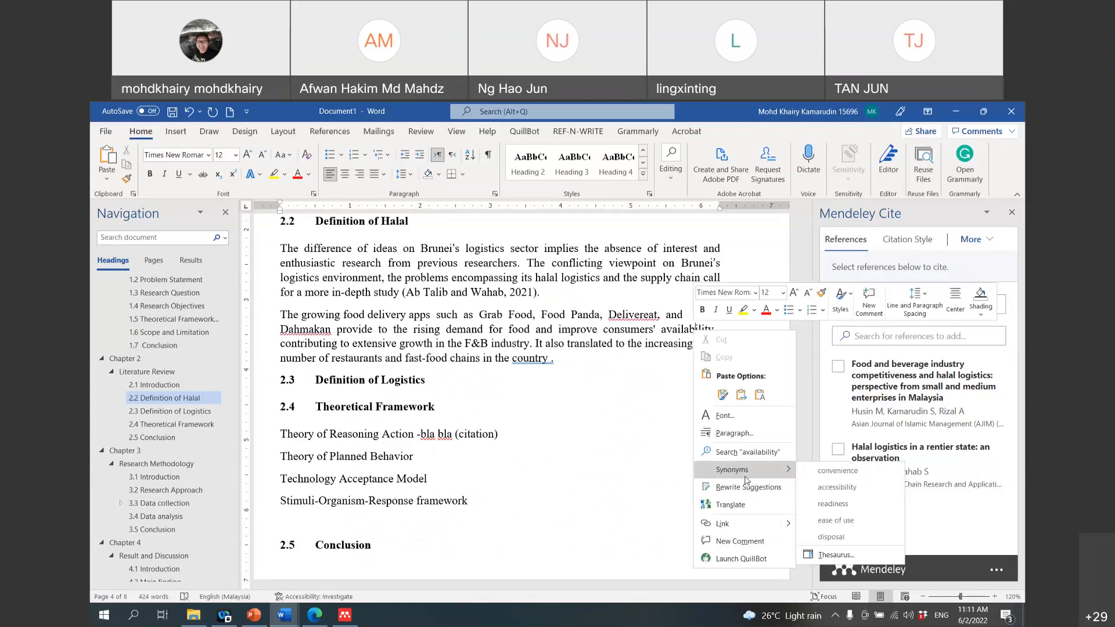
{"action": "left_click", "coordinate": [837, 471]}
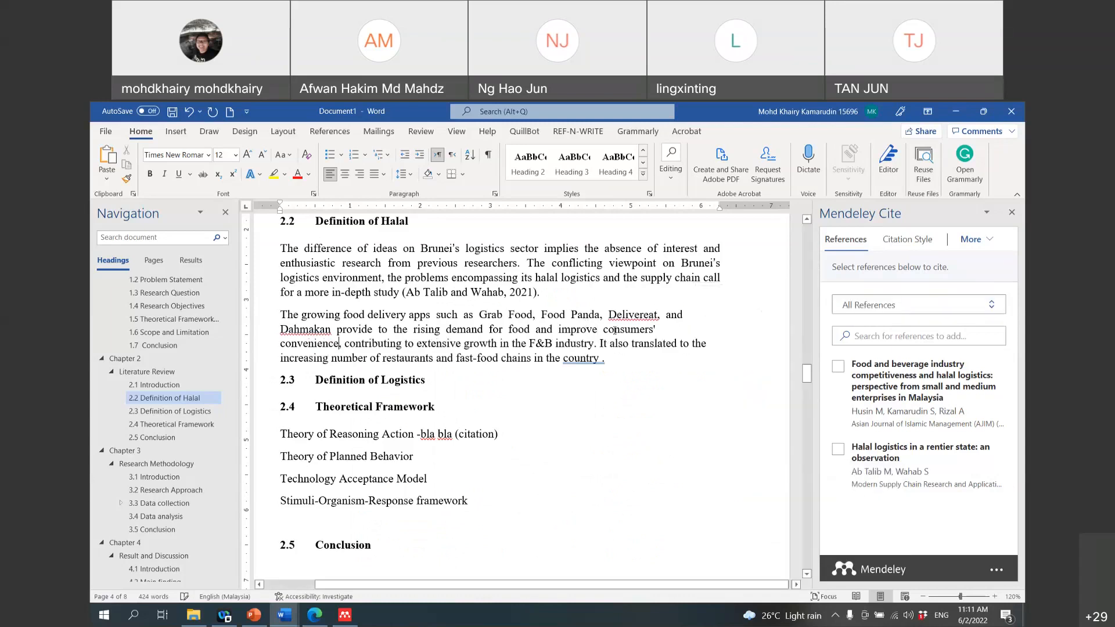
{"action": "right_click", "coordinate": [615, 330]}
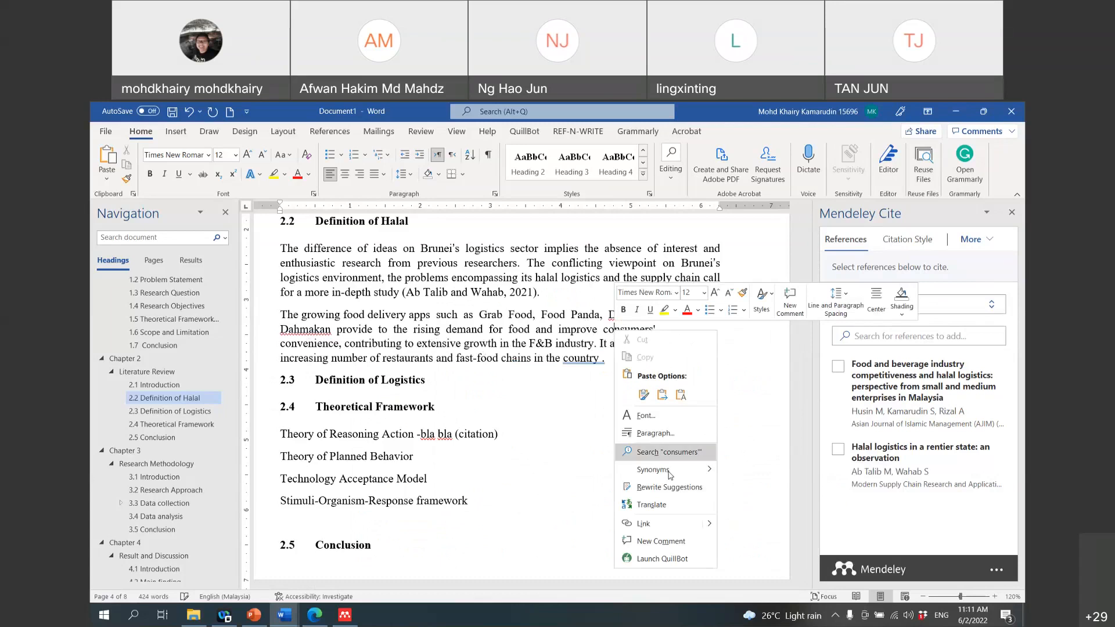
{"action": "mouse_move", "coordinate": [670, 475]}
{"action": "left_click", "coordinate": [756, 471]}
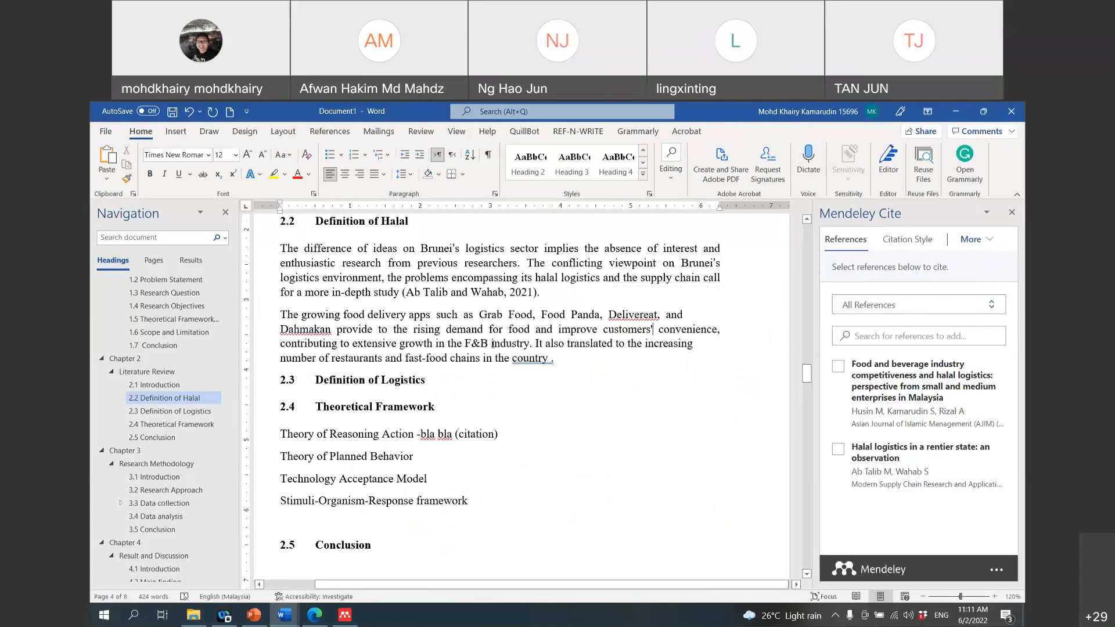
{"action": "left_click", "coordinate": [579, 362]}
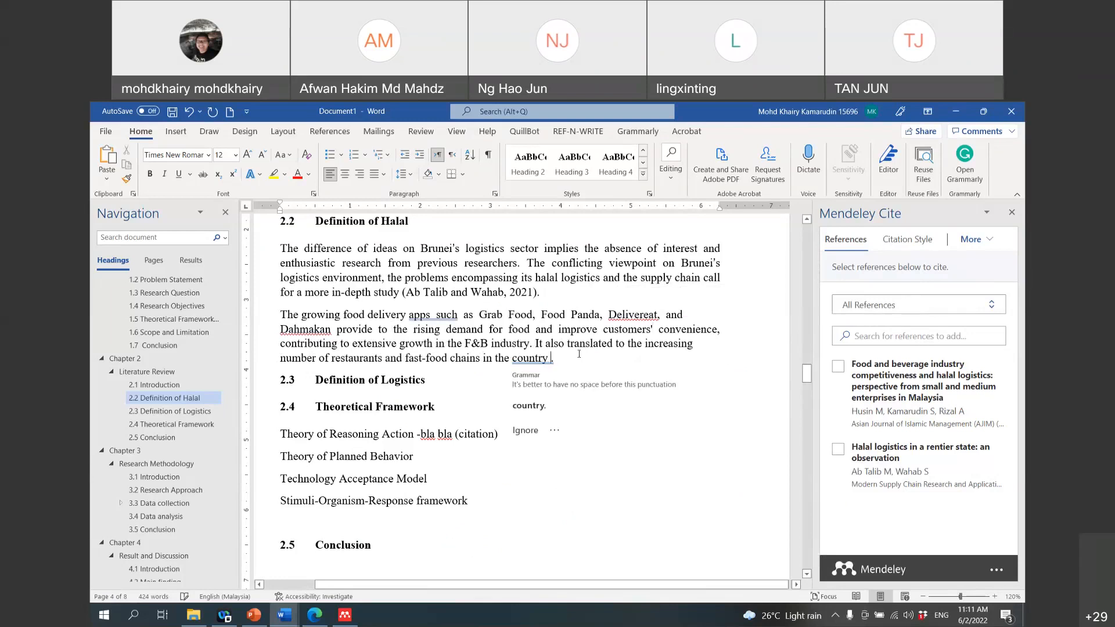
Step: Cite Husin, Kamarudin and Rizal (2021) at the paragraph's end and check the References page
{"action": "left_click", "coordinate": [838, 366]}
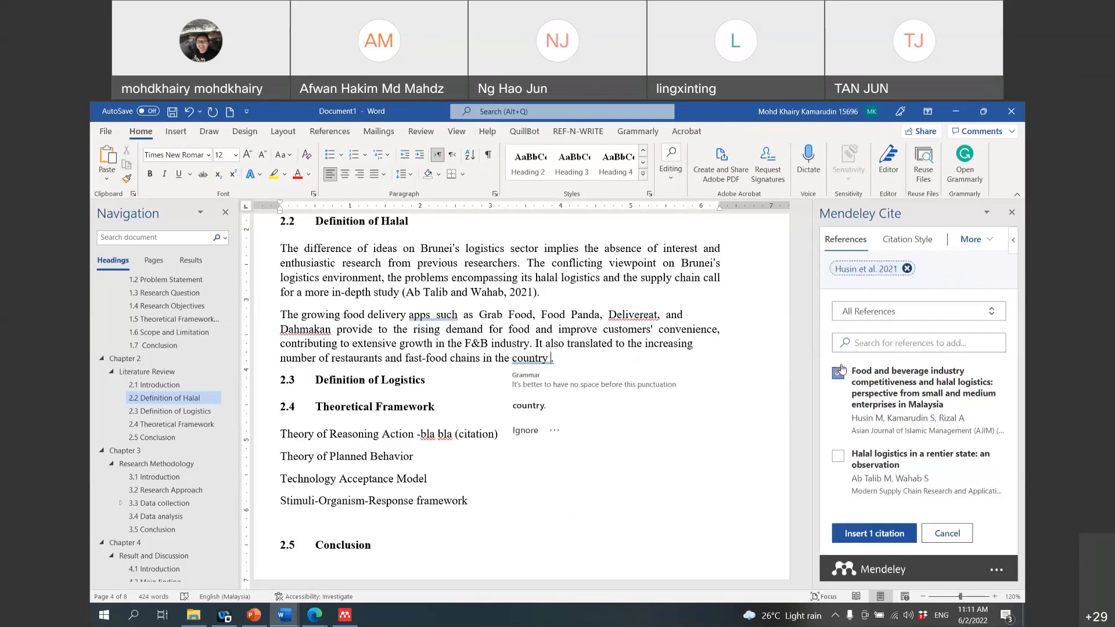
{"action": "left_click", "coordinate": [882, 533]}
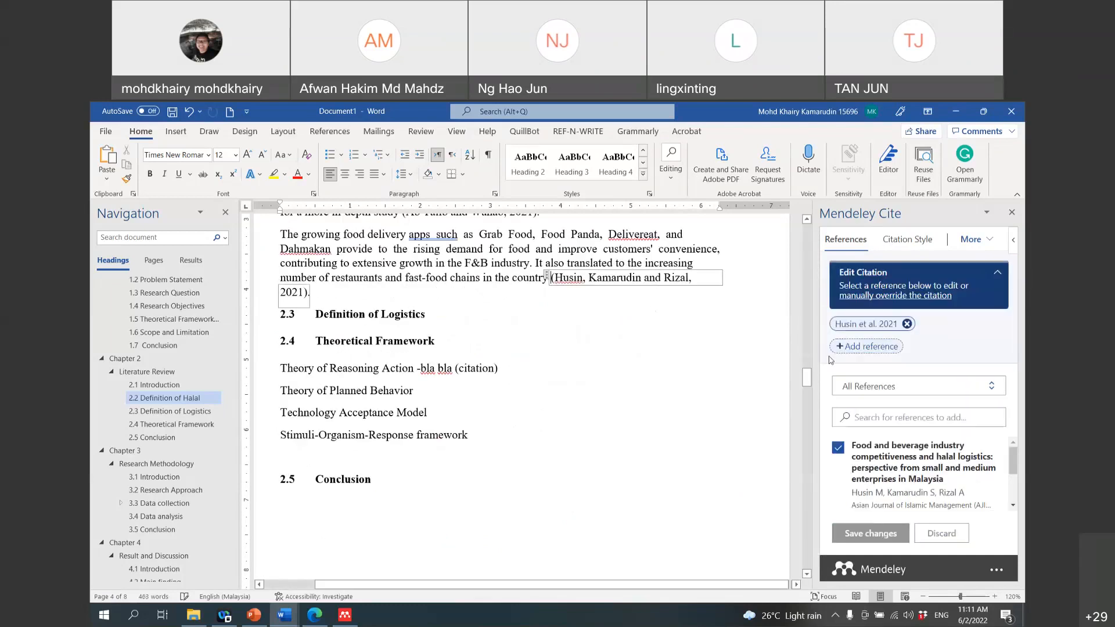
{"action": "left_click_drag", "start_coordinate": [807, 378], "coordinate": [806, 537]}
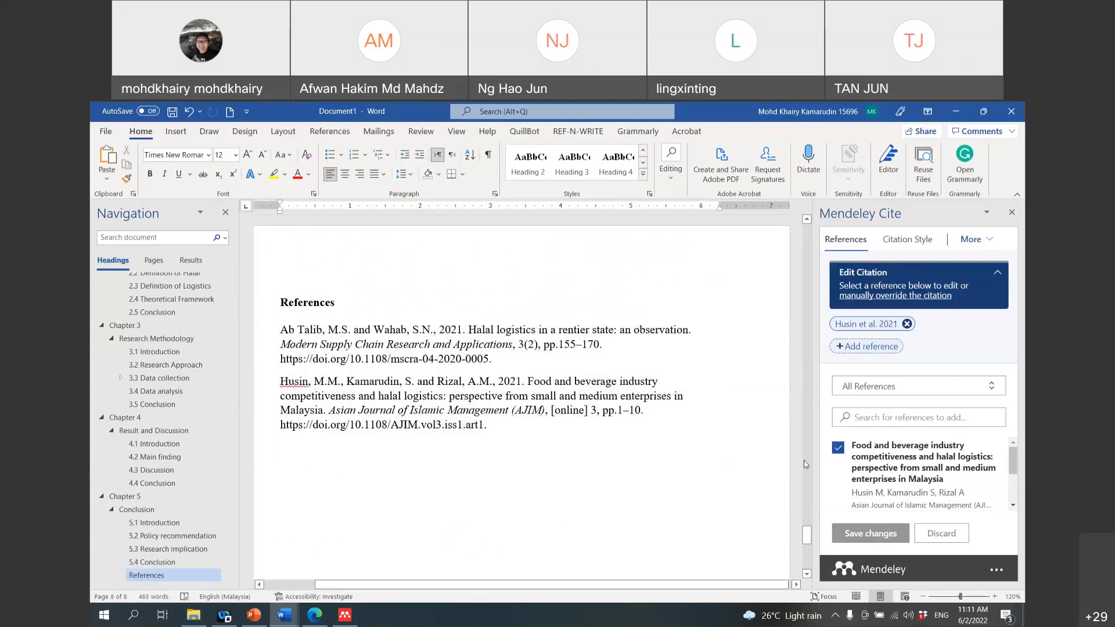
{"action": "left_click_drag", "start_coordinate": [811, 539], "coordinate": [822, 393]}
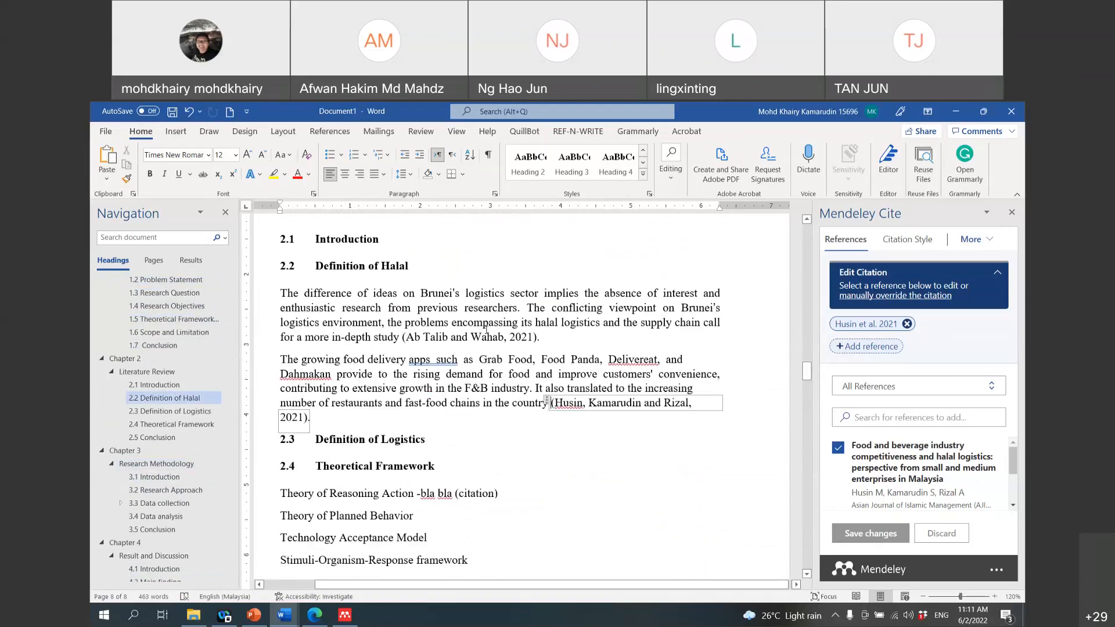
Step: Revert the Ab Talib and Wahab citation's manual override to default and save the change
{"action": "left_click", "coordinate": [453, 338]}
{"action": "triple_click", "coordinate": [453, 338]}
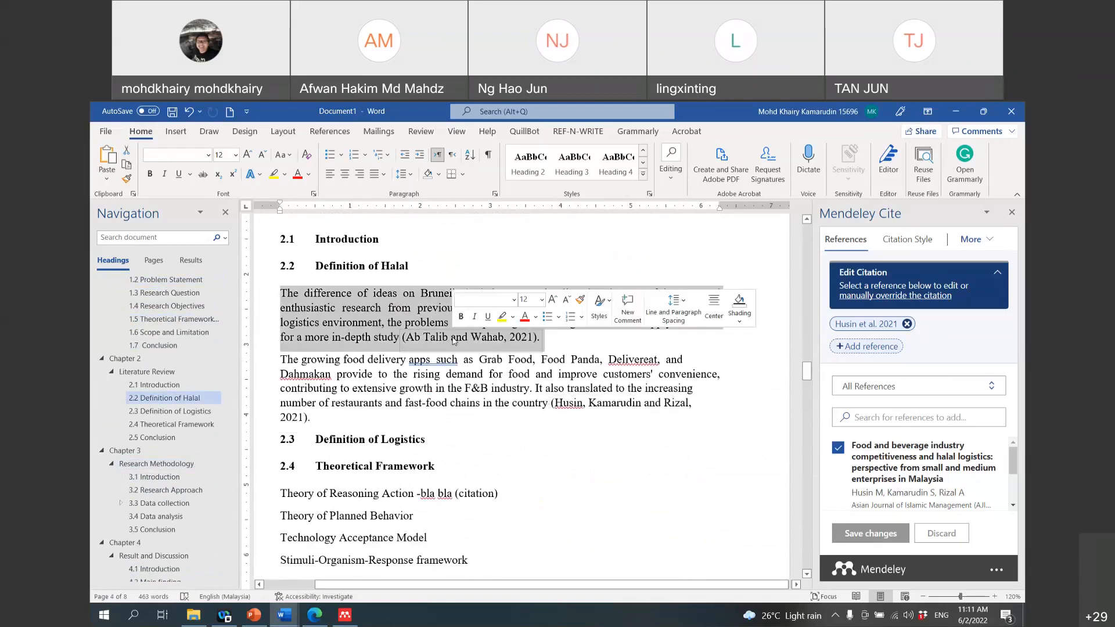
{"action": "left_click", "coordinate": [554, 340]}
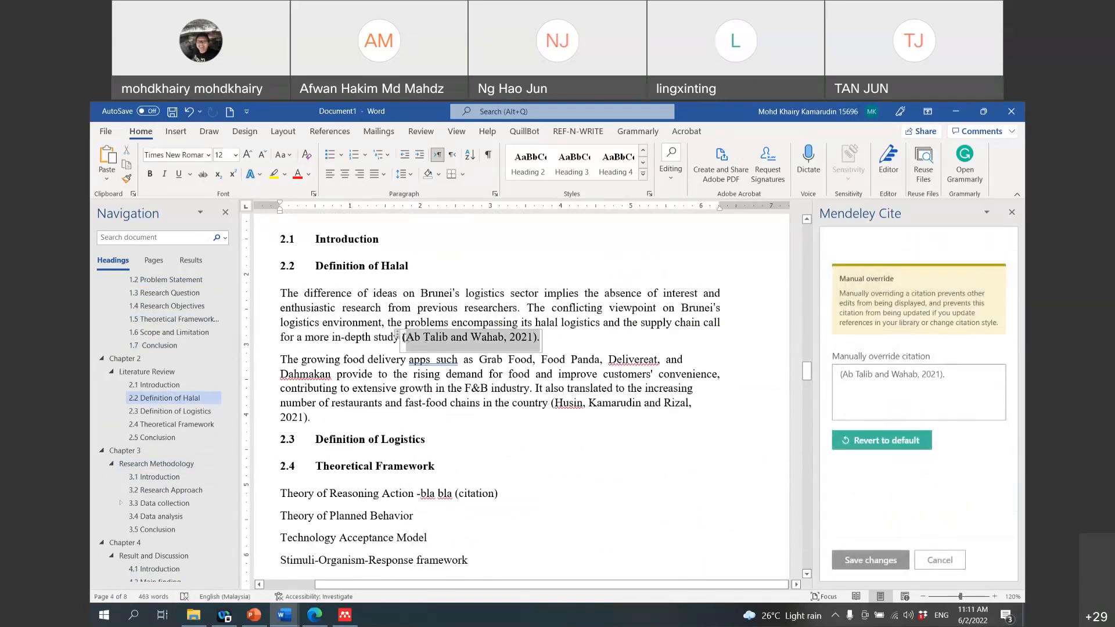
{"action": "left_click", "coordinate": [899, 444]}
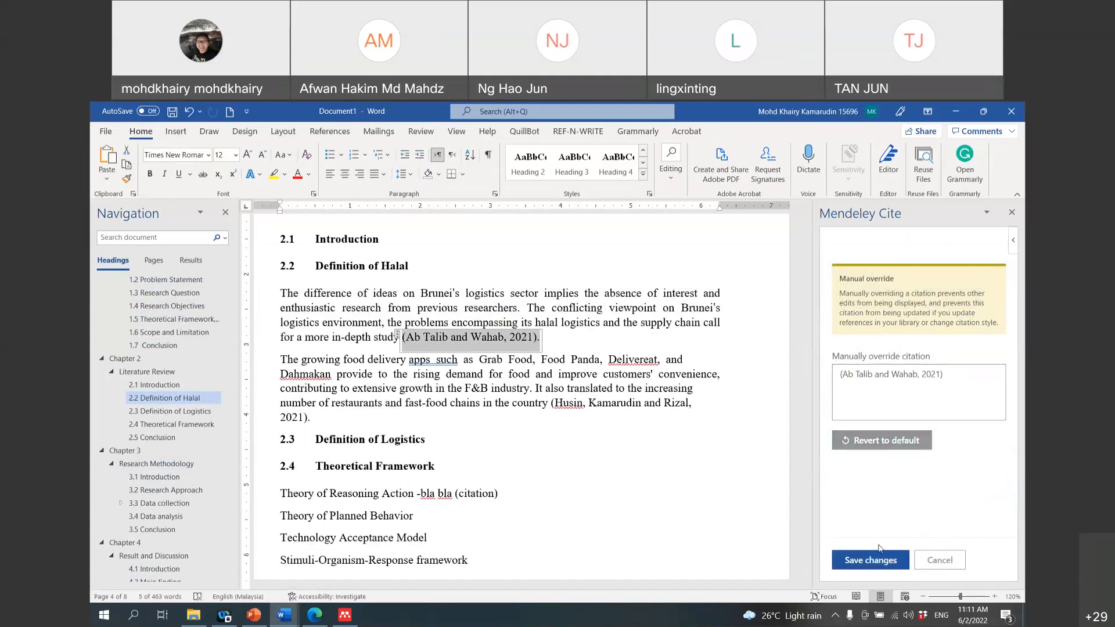
{"action": "left_click", "coordinate": [872, 561]}
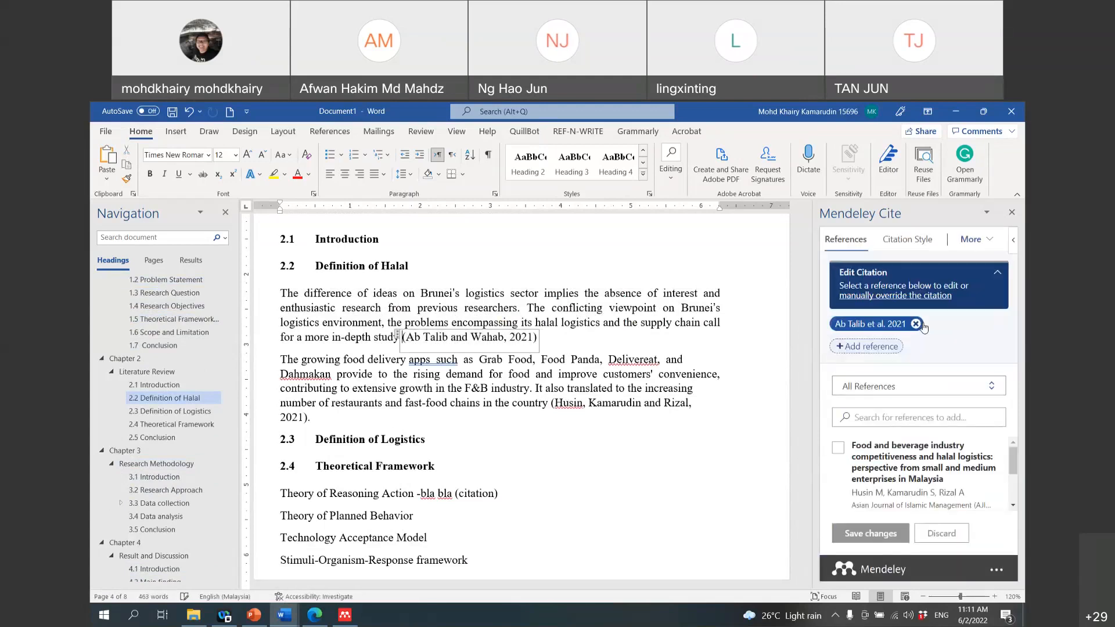
Step: Reselect the Ab Talib and Wahab citation text and reopen it for editing in Mendeley Cite
{"action": "left_click_drag", "start_coordinate": [537, 339], "coordinate": [402, 339]}
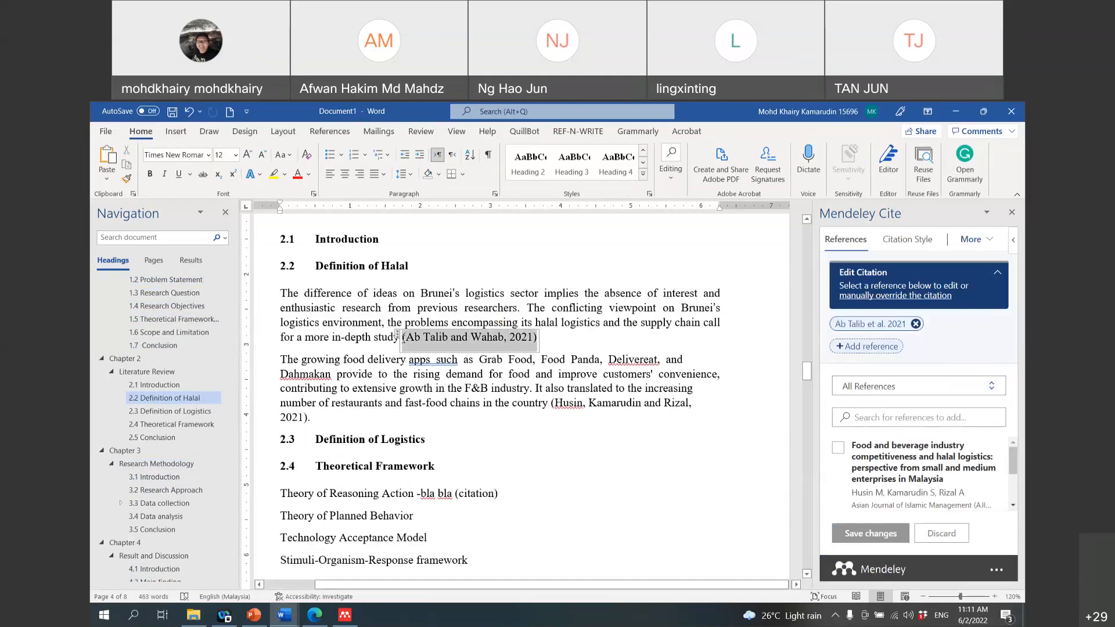
{"action": "left_click", "coordinate": [916, 324]}
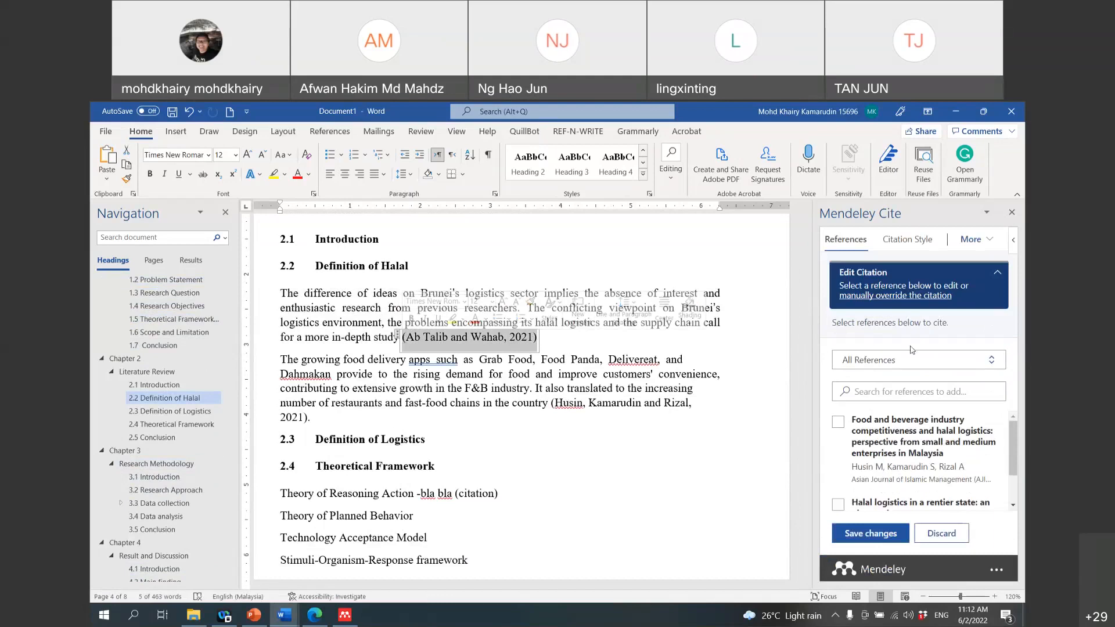
{"action": "scroll", "coordinate": [657, 369], "scroll_direction": "down", "scroll_amount": 2}
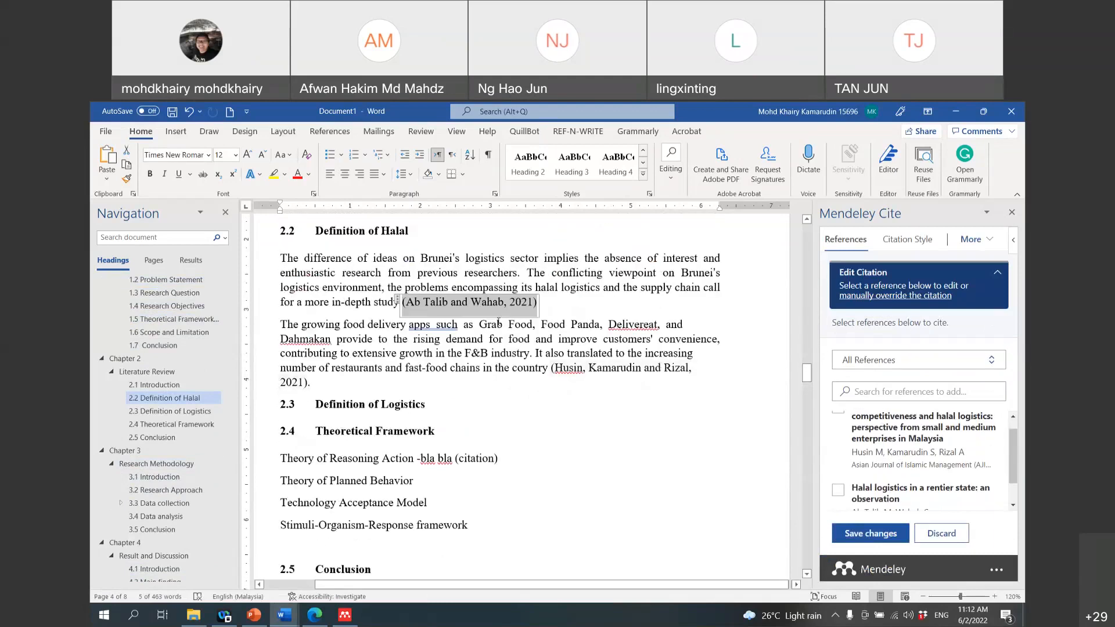
{"action": "left_click", "coordinate": [398, 302]}
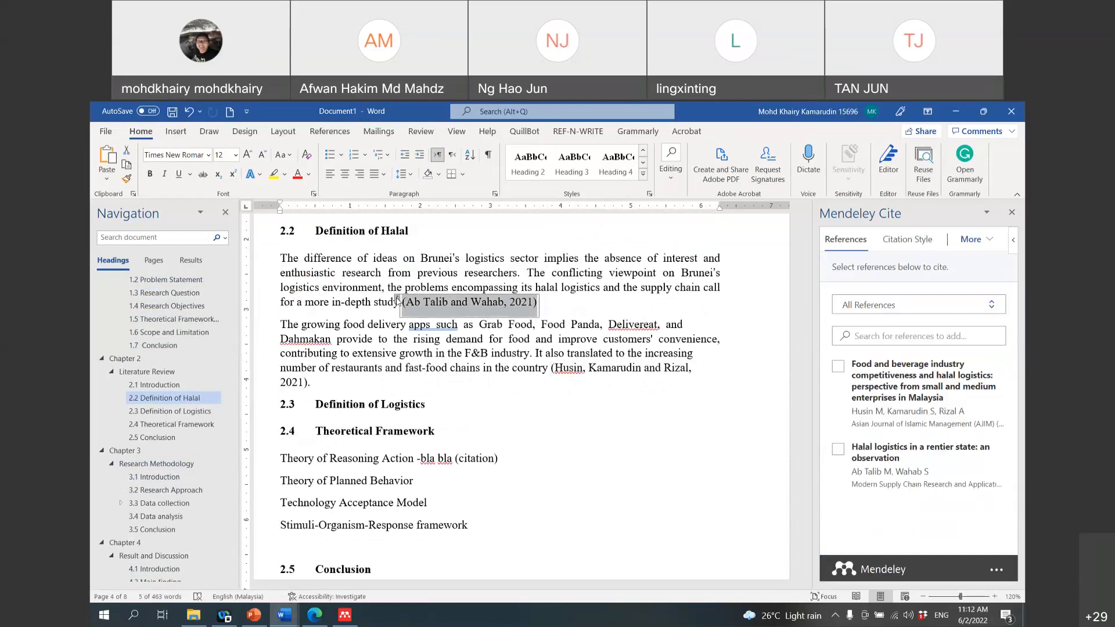
{"action": "left_click", "coordinate": [454, 303]}
{"action": "left_click_drag", "start_coordinate": [454, 303], "coordinate": [407, 302]}
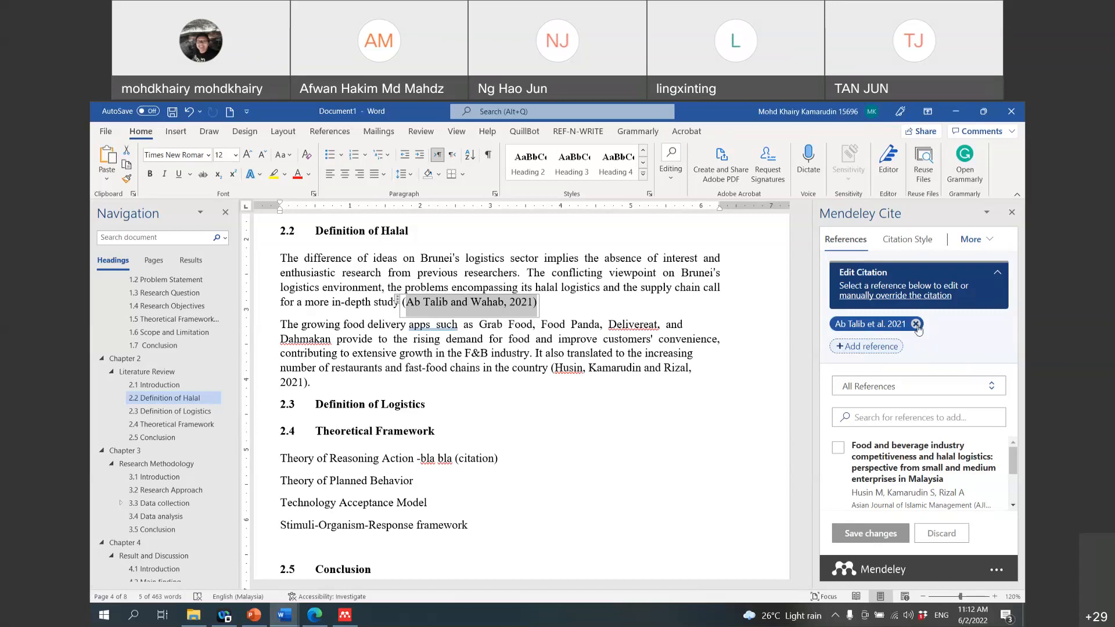
Step: Discard the pending citation edit and delete 'study' along with its Ab Talib citation
{"action": "left_click", "coordinate": [916, 324]}
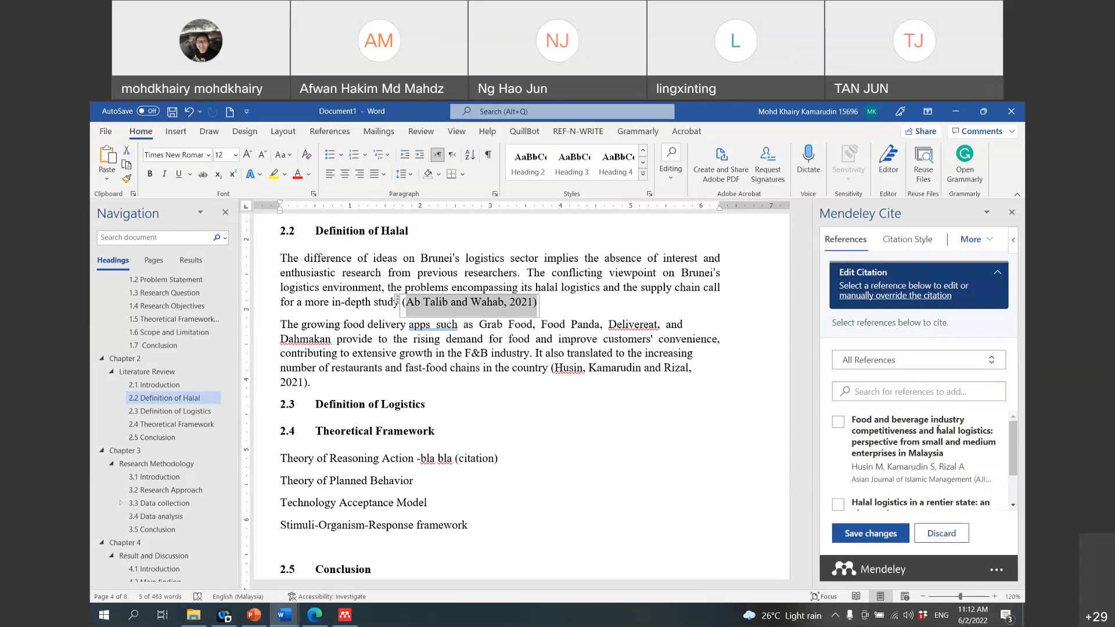
{"action": "scroll", "coordinate": [941, 441], "scroll_direction": "down", "scroll_amount": 1}
{"action": "left_click", "coordinate": [942, 533]}
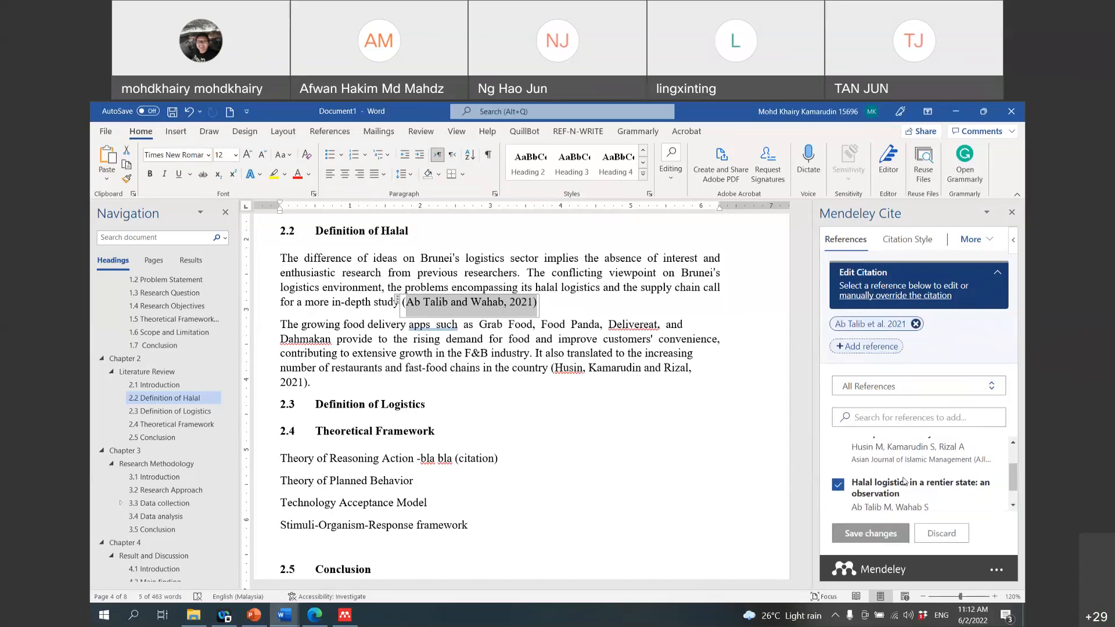
{"action": "left_click", "coordinate": [562, 301]}
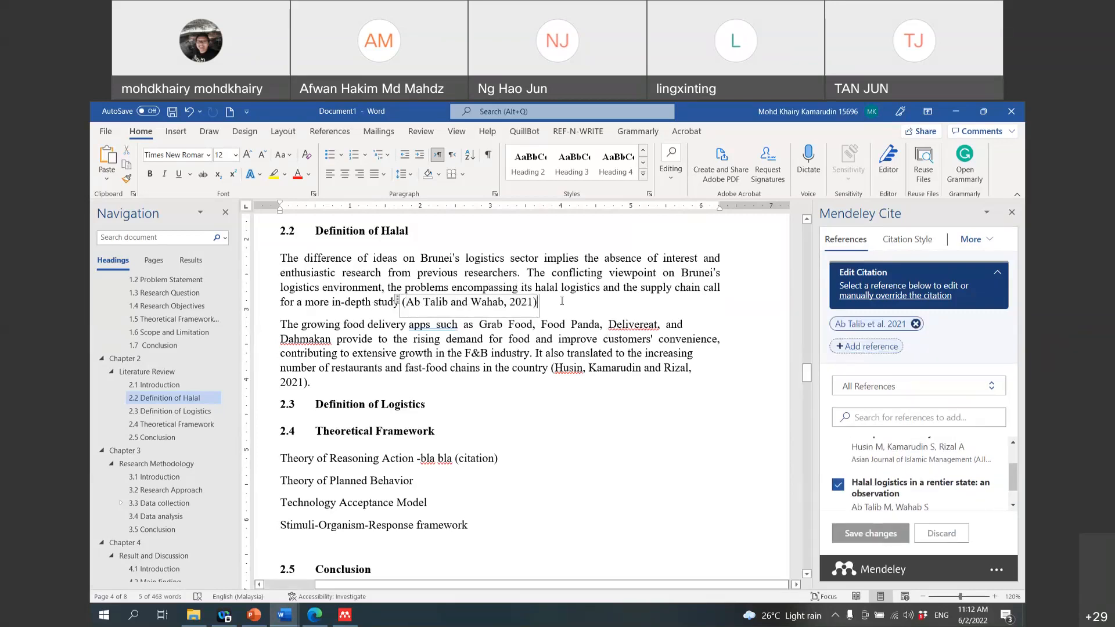
{"action": "left_click_drag", "start_coordinate": [562, 301], "coordinate": [388, 300]}
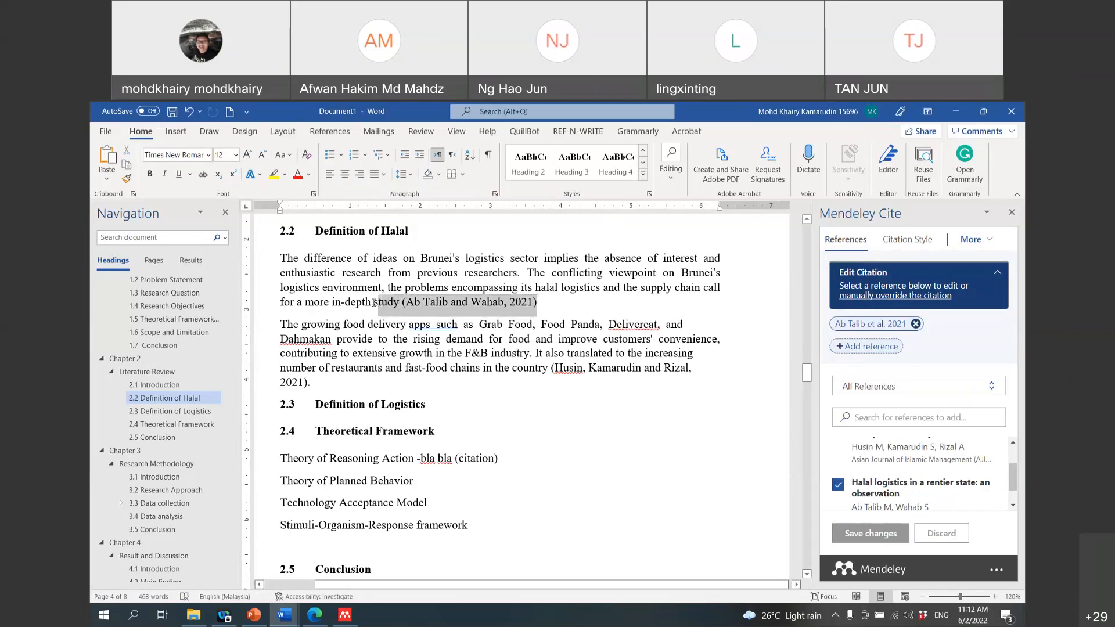
{"action": "key", "text": "BackSpace"}
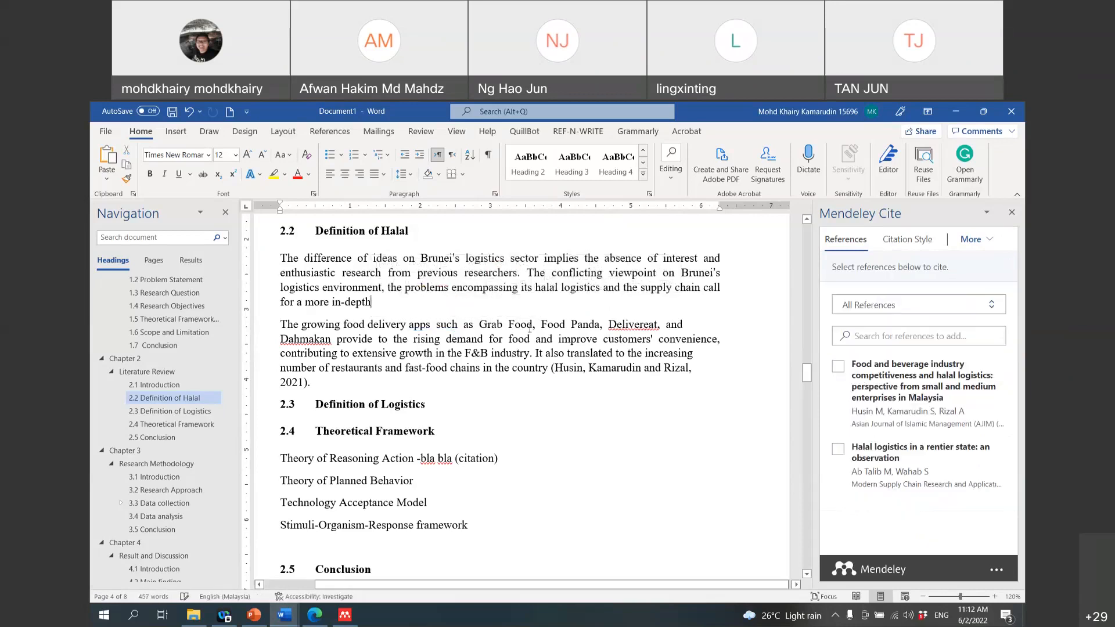
Step: Re-insert the (Ab Talib and Wahab, 2021) citation right after 'in-depth'
{"action": "scroll", "coordinate": [813, 402], "scroll_direction": "down", "scroll_amount": 2}
{"action": "left_click_drag", "start_coordinate": [812, 399], "coordinate": [816, 354]}
{"action": "left_click_drag", "start_coordinate": [824, 380], "coordinate": [822, 376]}
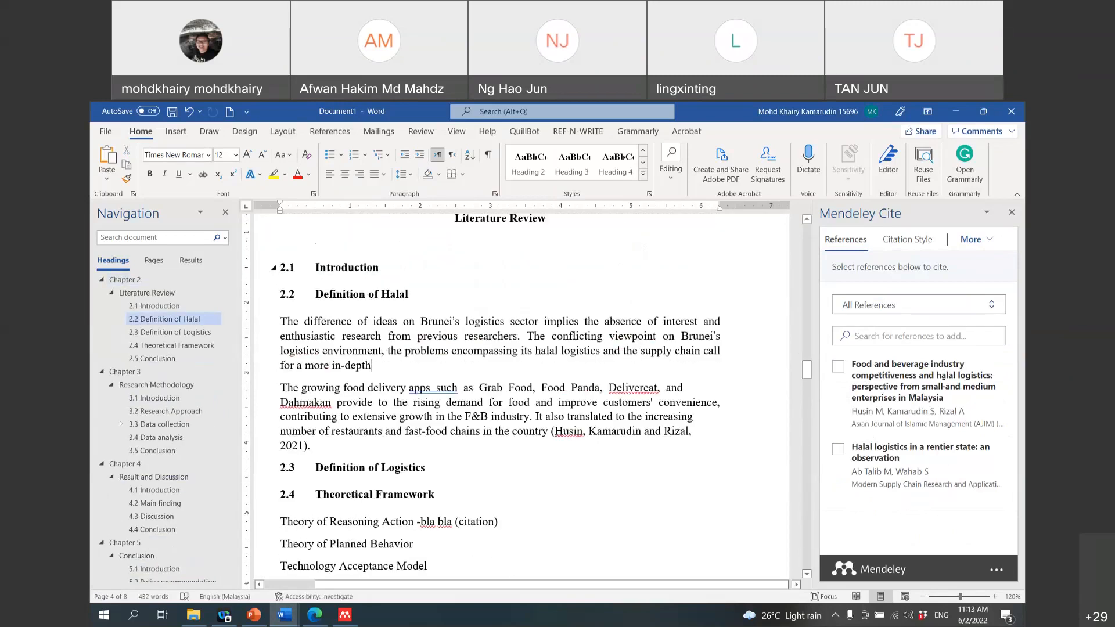
{"action": "left_click", "coordinate": [838, 449]}
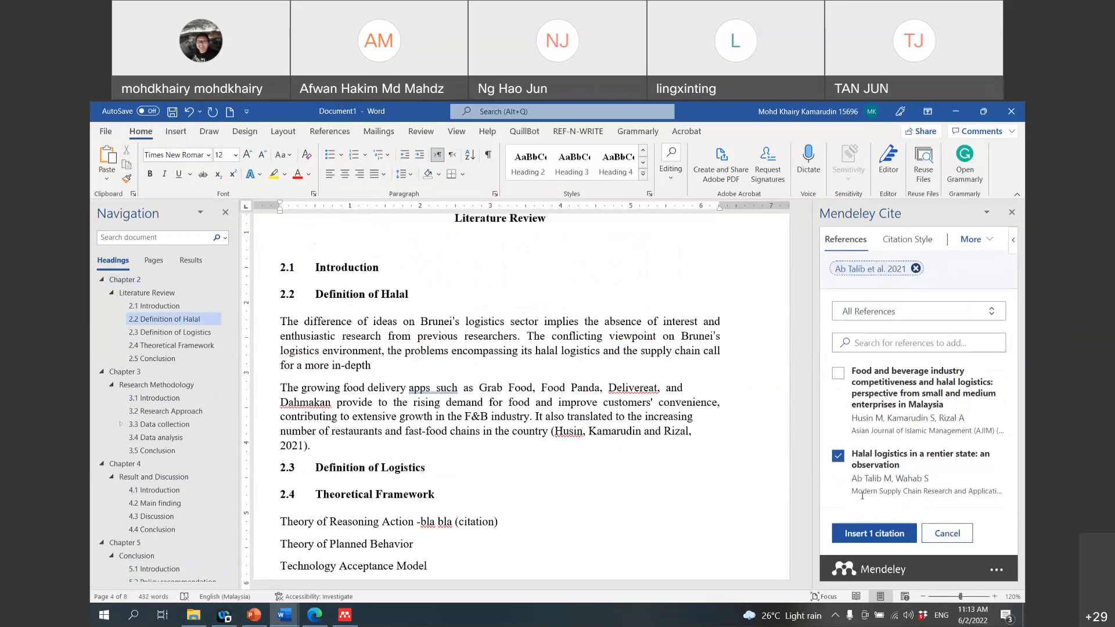
{"action": "left_click", "coordinate": [875, 533]}
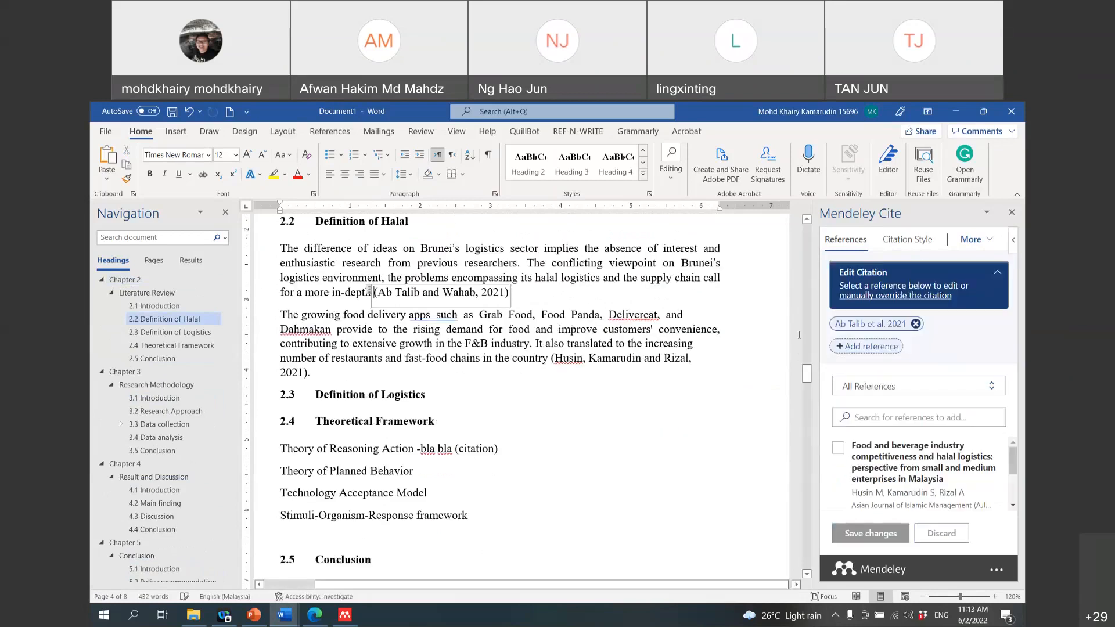
{"action": "left_click_drag", "start_coordinate": [807, 380], "coordinate": [813, 543]}
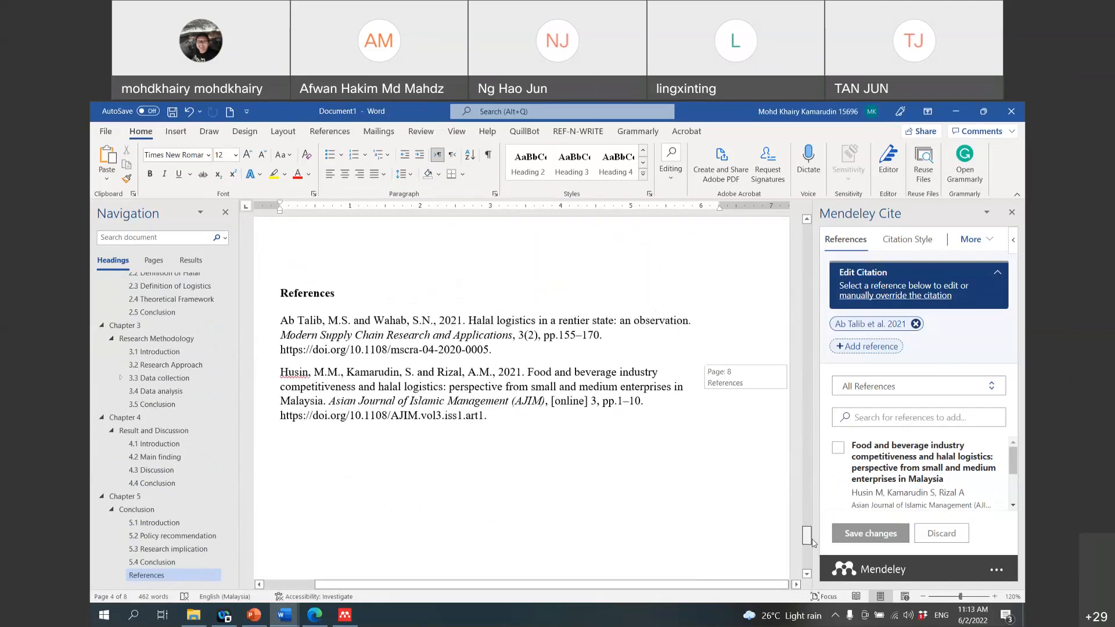
Step: Delete 'depth' with its citation, undo it, and dismiss the Visual Basic error
{"action": "left_click_drag", "start_coordinate": [813, 543], "coordinate": [811, 378]}
{"action": "left_click_drag", "start_coordinate": [511, 414], "coordinate": [371, 419]}
{"action": "key", "text": "BackSpace"}
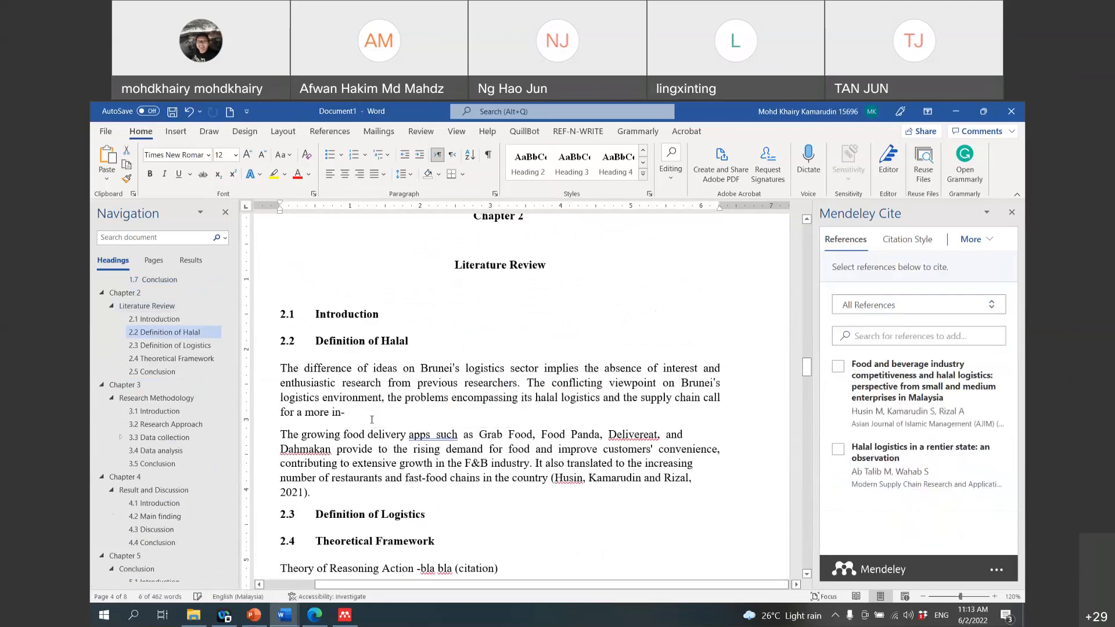
{"action": "left_click_drag", "start_coordinate": [811, 369], "coordinate": [791, 362]}
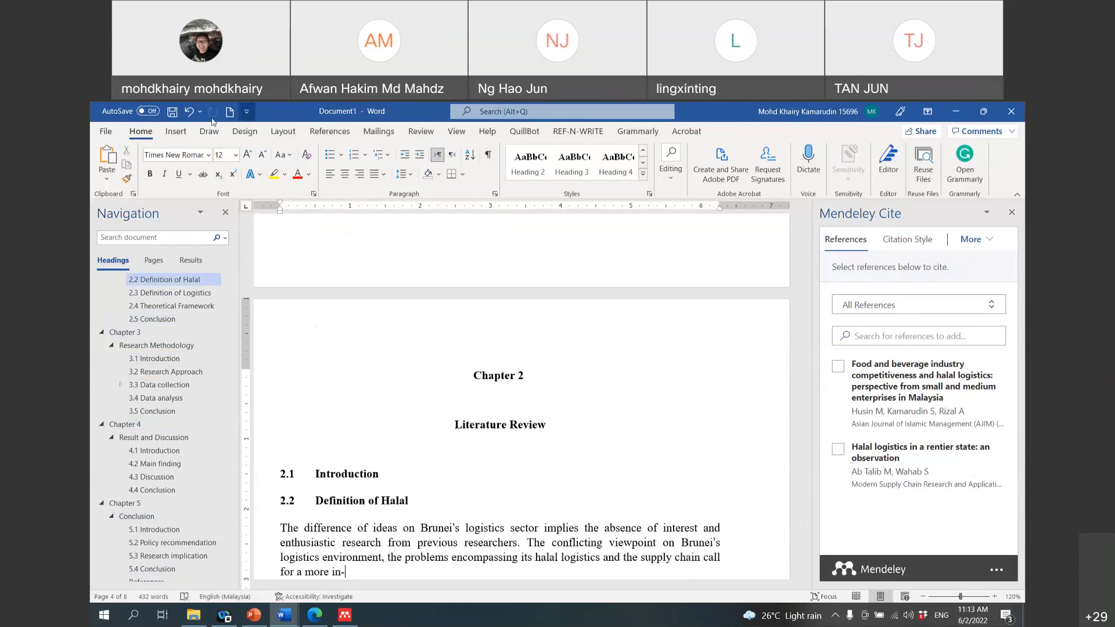
{"action": "left_click", "coordinate": [190, 114]}
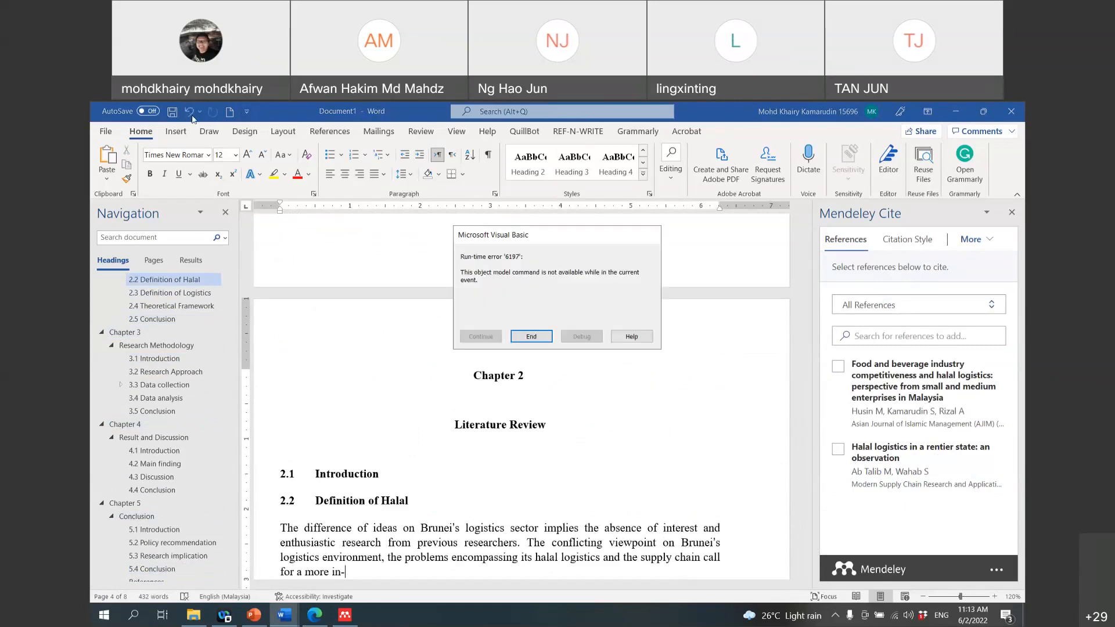
{"action": "left_click", "coordinate": [531, 337]}
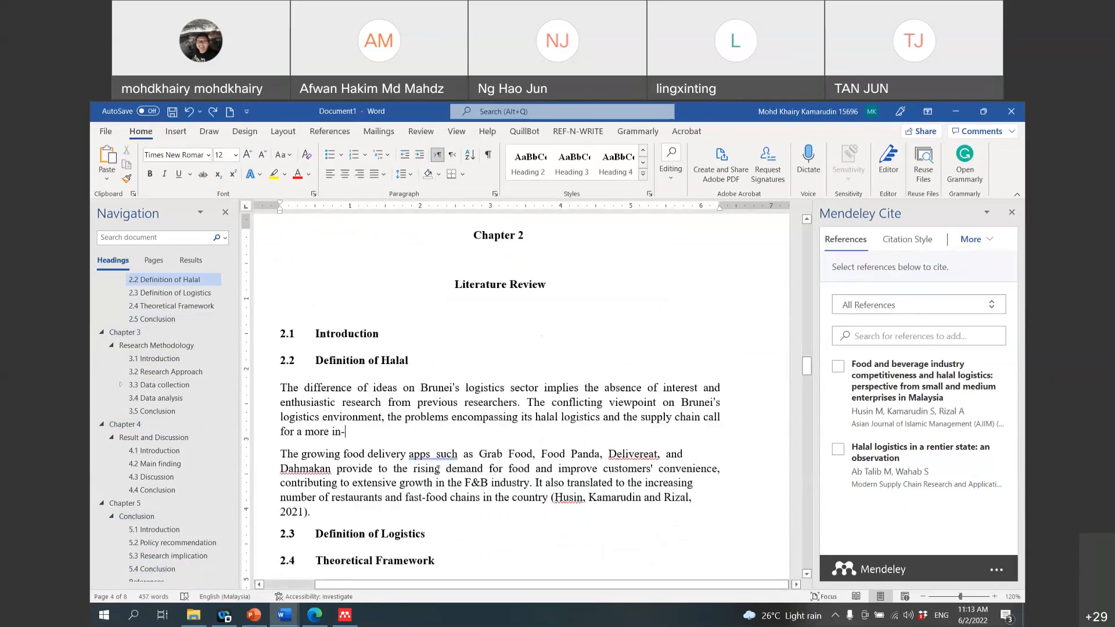
Step: Retype 'depth', cite (Ab Talib and Wahab, 2021) after it, and add a full stop
{"action": "type", "text": "depth"}
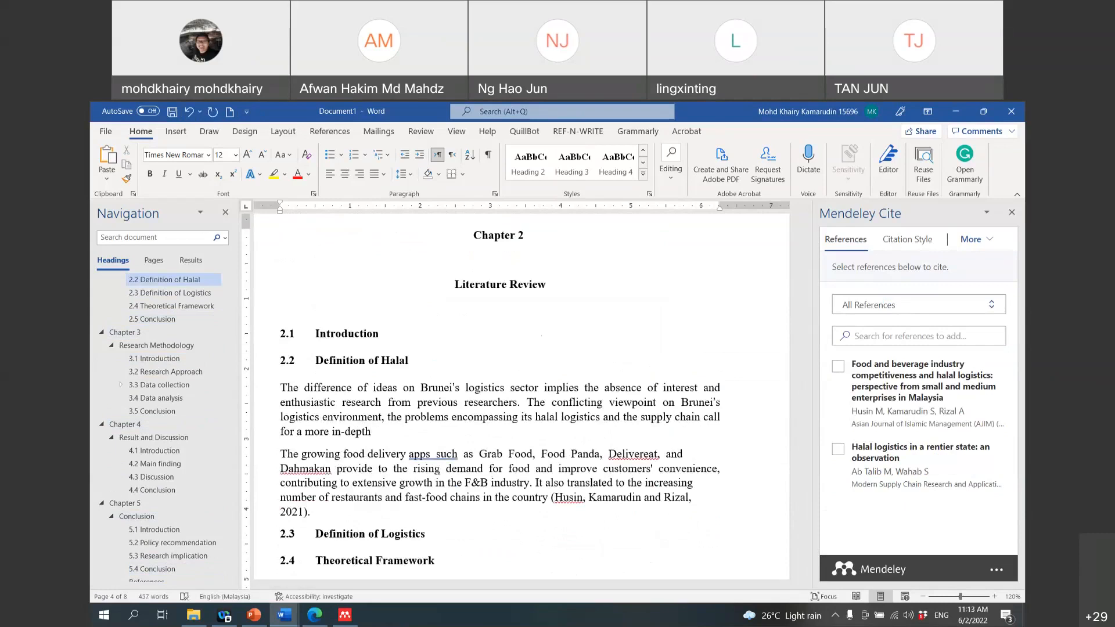
{"action": "left_click", "coordinate": [843, 452]}
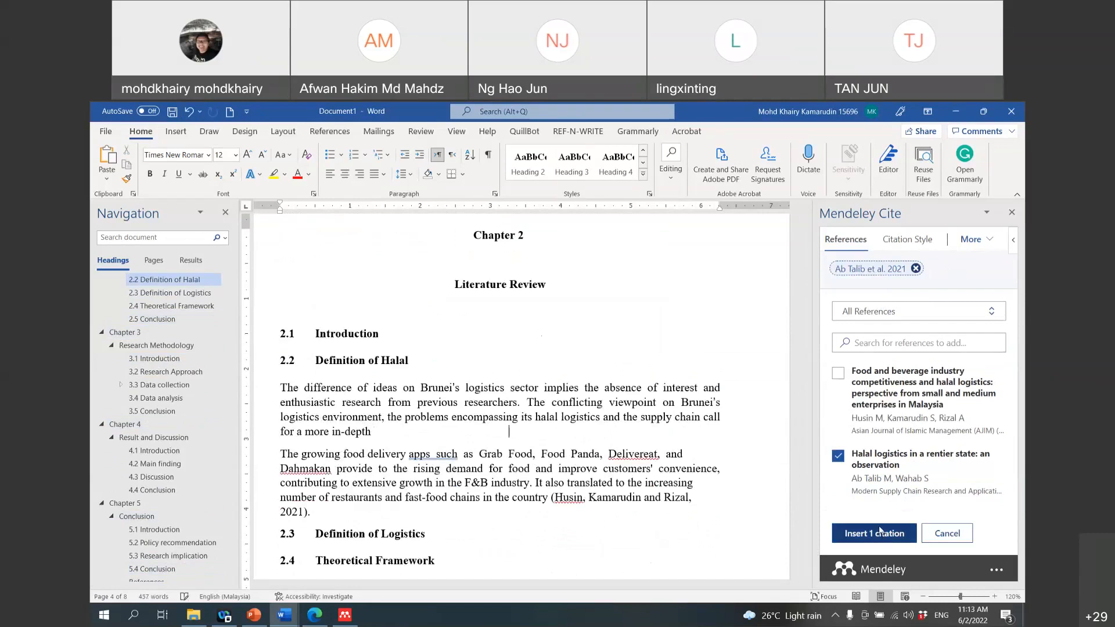
{"action": "left_click", "coordinate": [874, 532]}
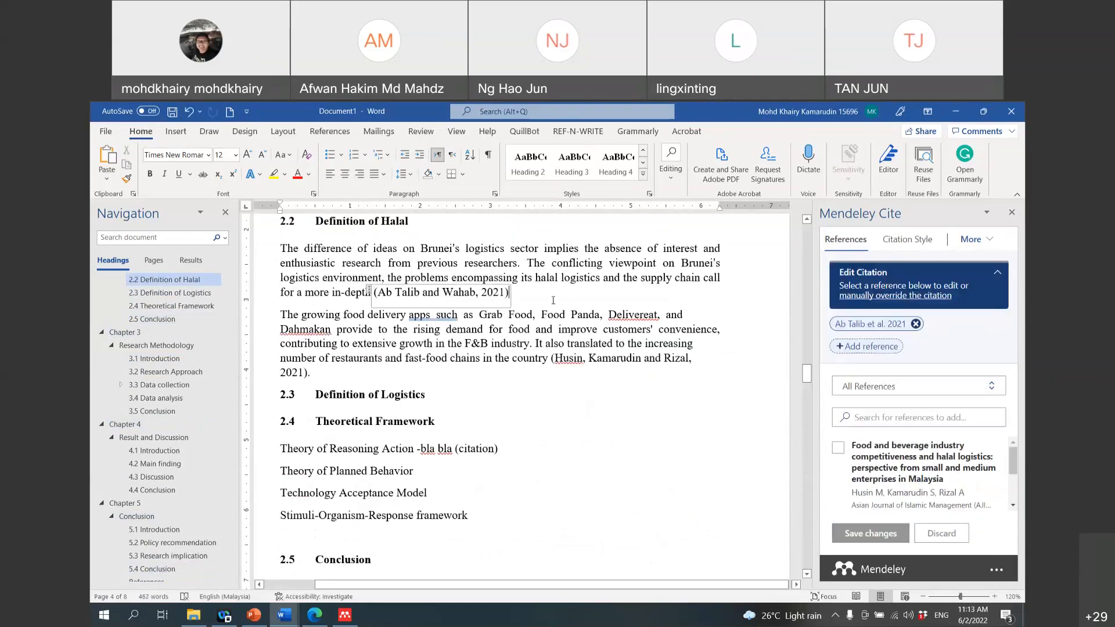
{"action": "type", "text": "."}
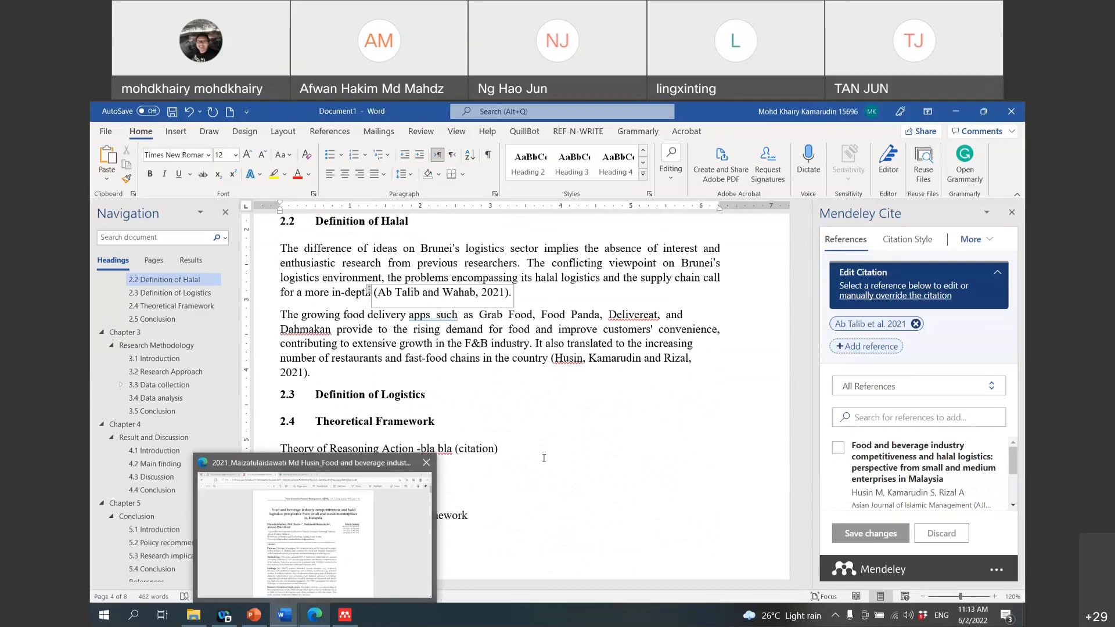
Step: Open the article's author list in Mendeley Reference Manager, then check the browser PDF and Word
{"action": "scroll", "coordinate": [544, 458], "scroll_direction": "down", "scroll_amount": 2}
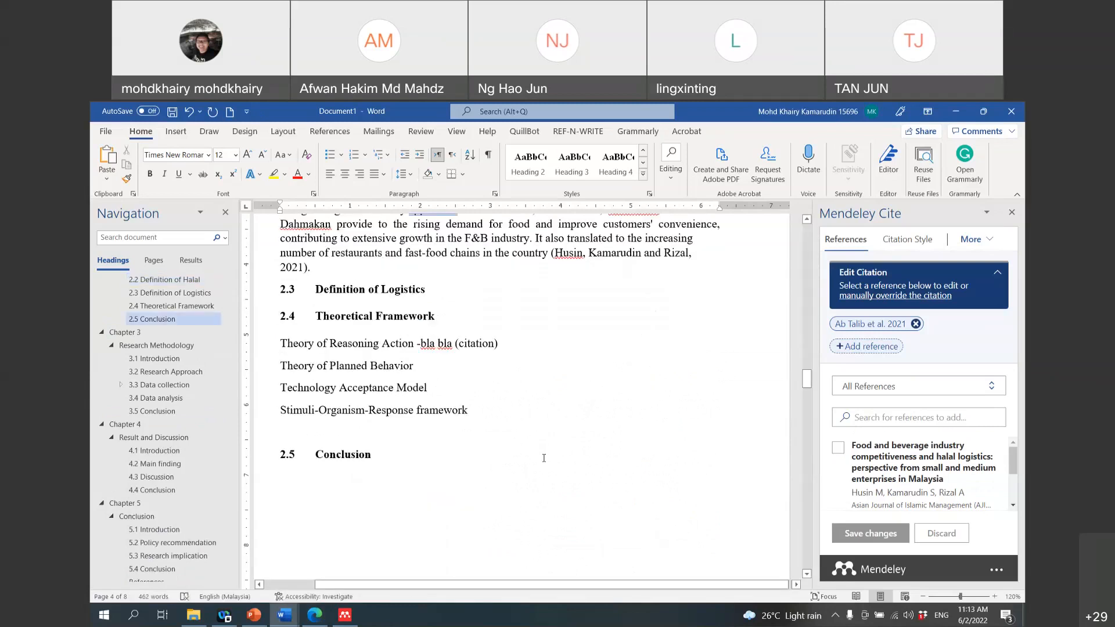
{"action": "left_click", "coordinate": [345, 617]}
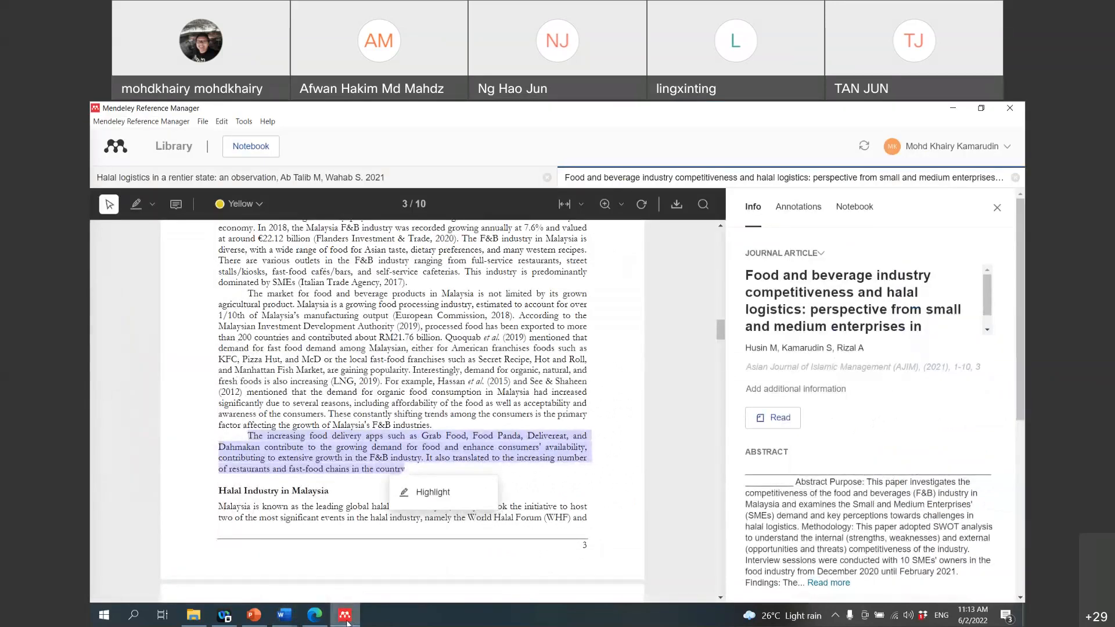
{"action": "left_click", "coordinate": [836, 352]}
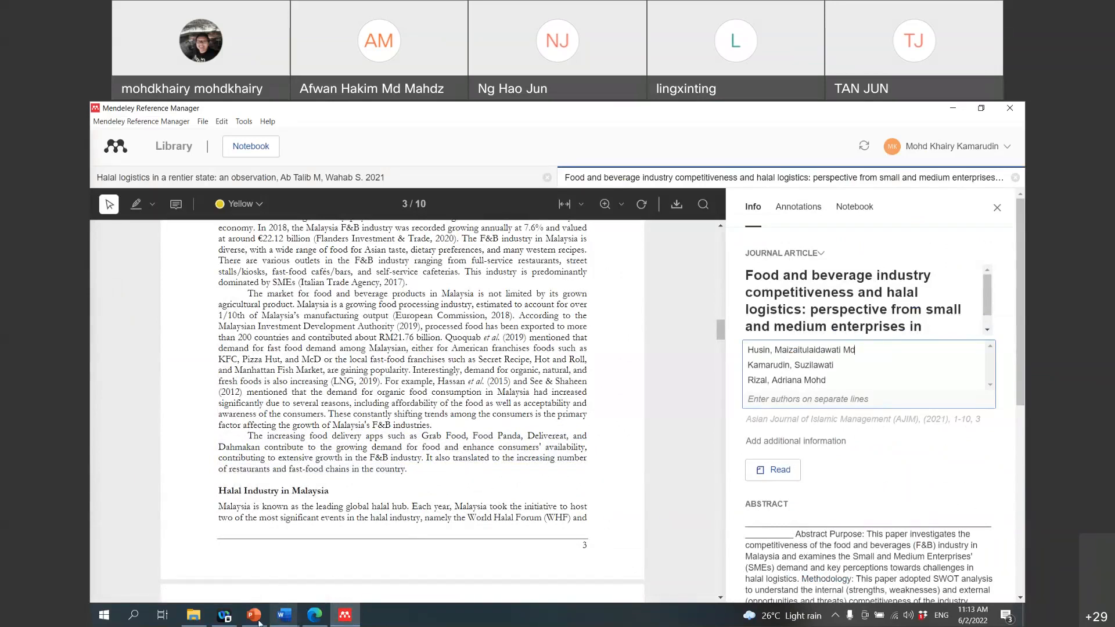
{"action": "left_click", "coordinate": [225, 616]}
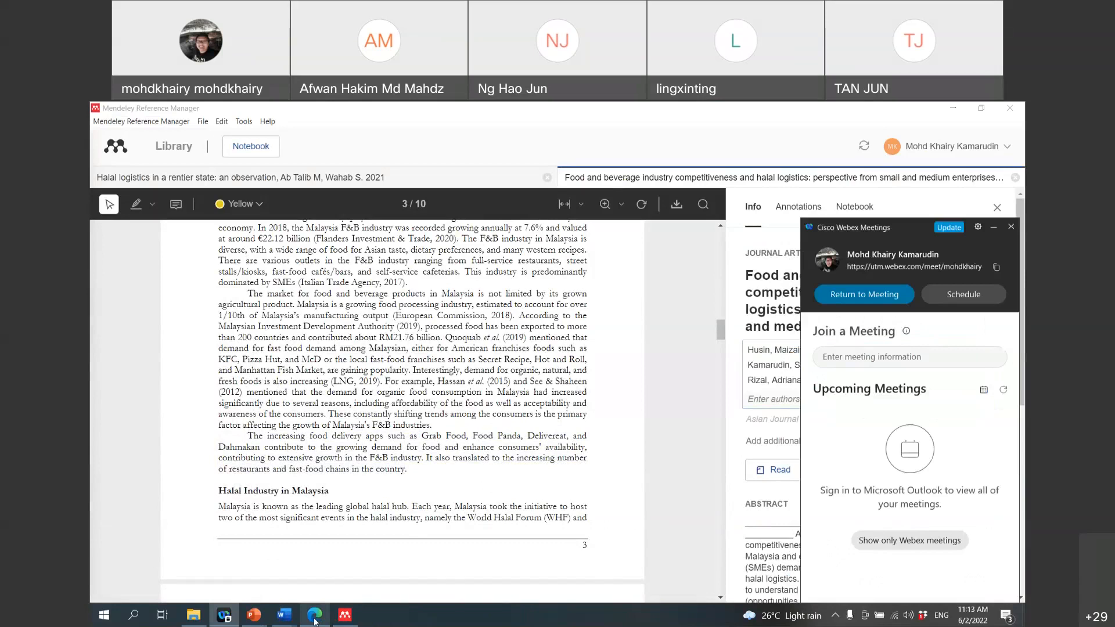
{"action": "left_click", "coordinate": [314, 614]}
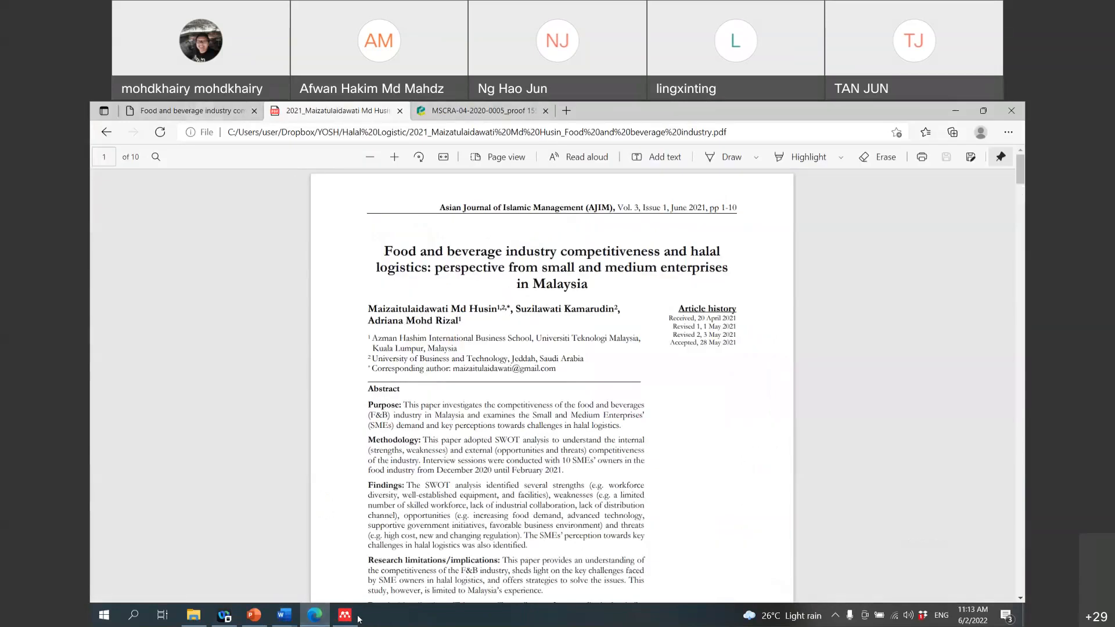
{"action": "left_click", "coordinate": [284, 615]}
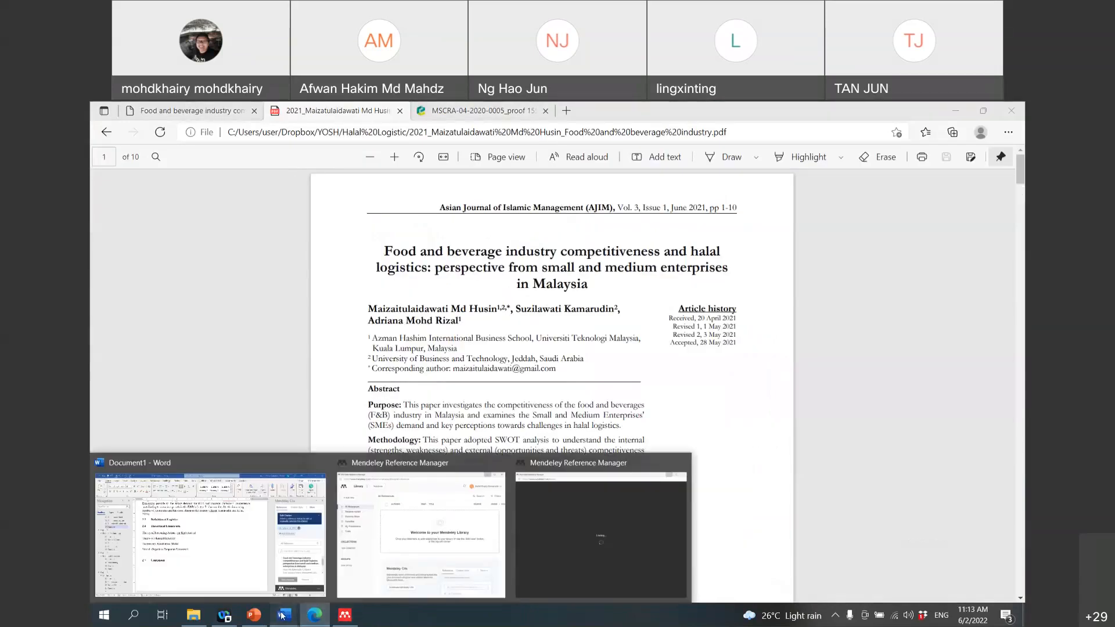
{"action": "left_click", "coordinate": [270, 574]}
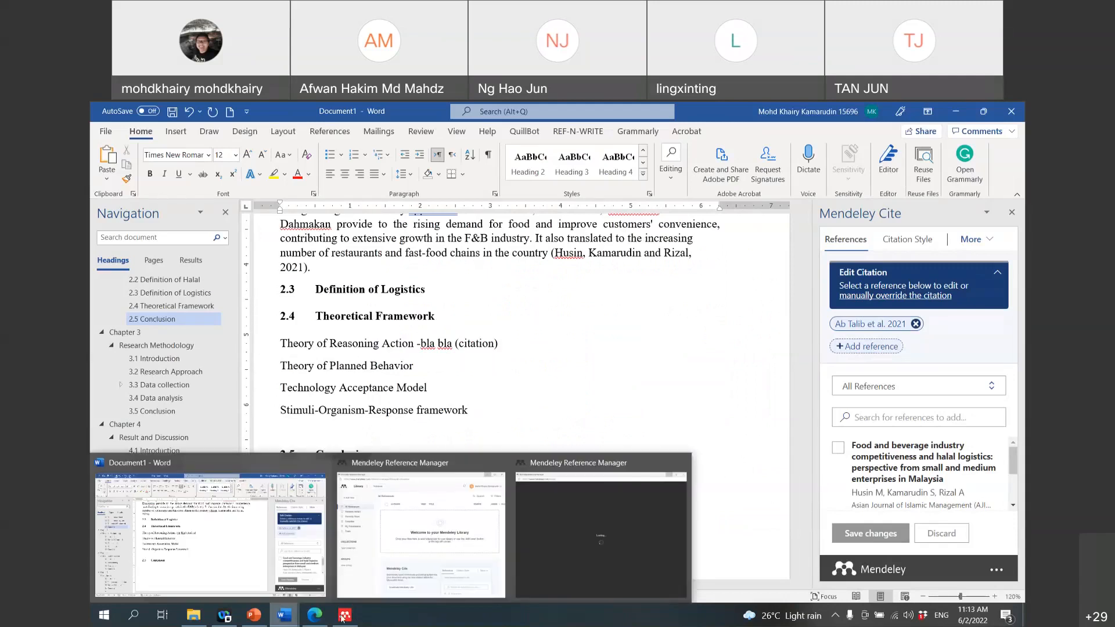
Step: Close the Mendeley web library window and go back to Mendeley Reference Manager
{"action": "left_click", "coordinate": [342, 616]}
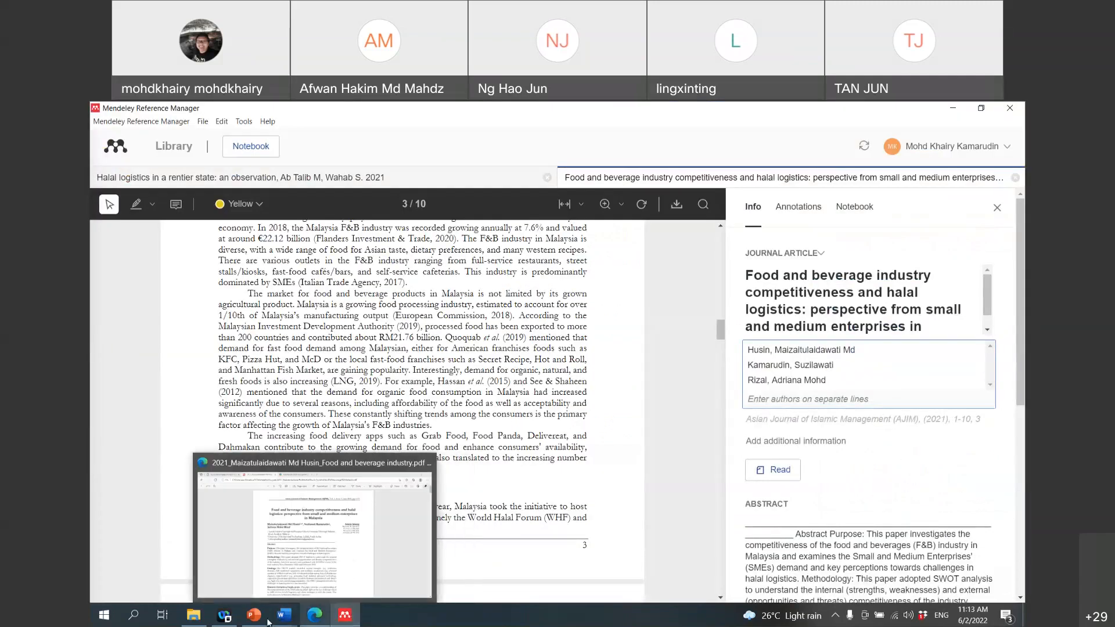
{"action": "left_click", "coordinate": [316, 616]}
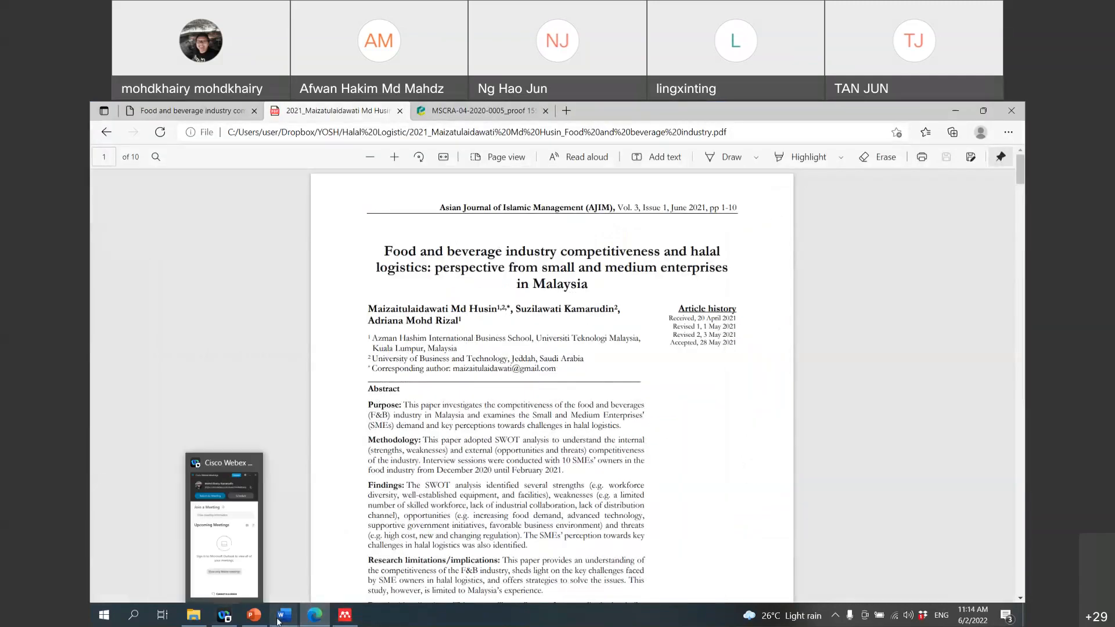
{"action": "mouse_move", "coordinate": [277, 620]}
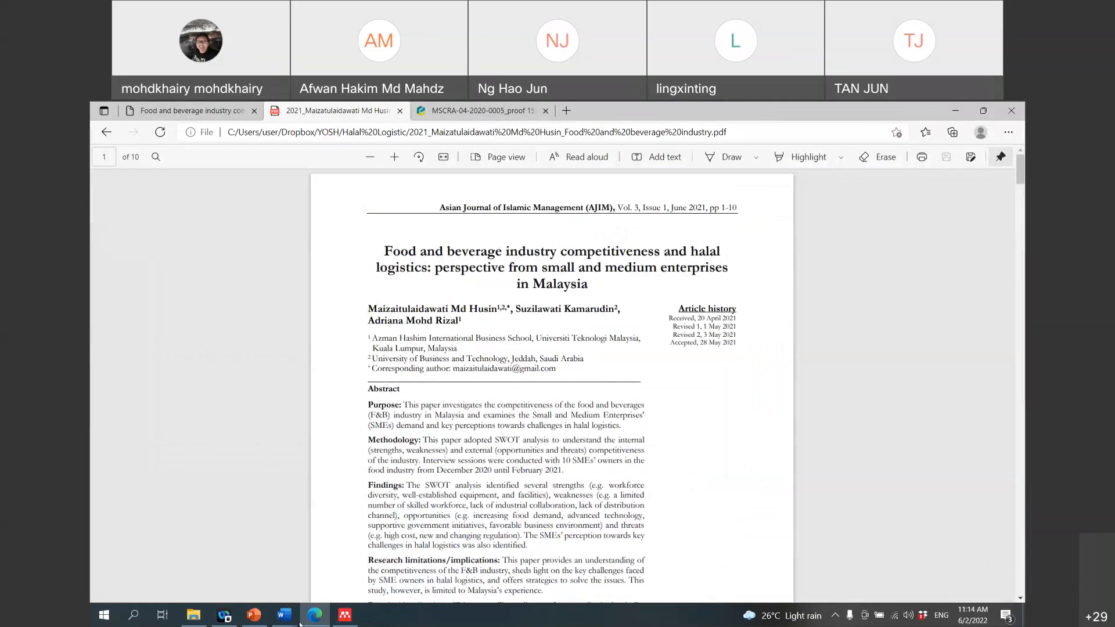
{"action": "mouse_move", "coordinate": [399, 552]}
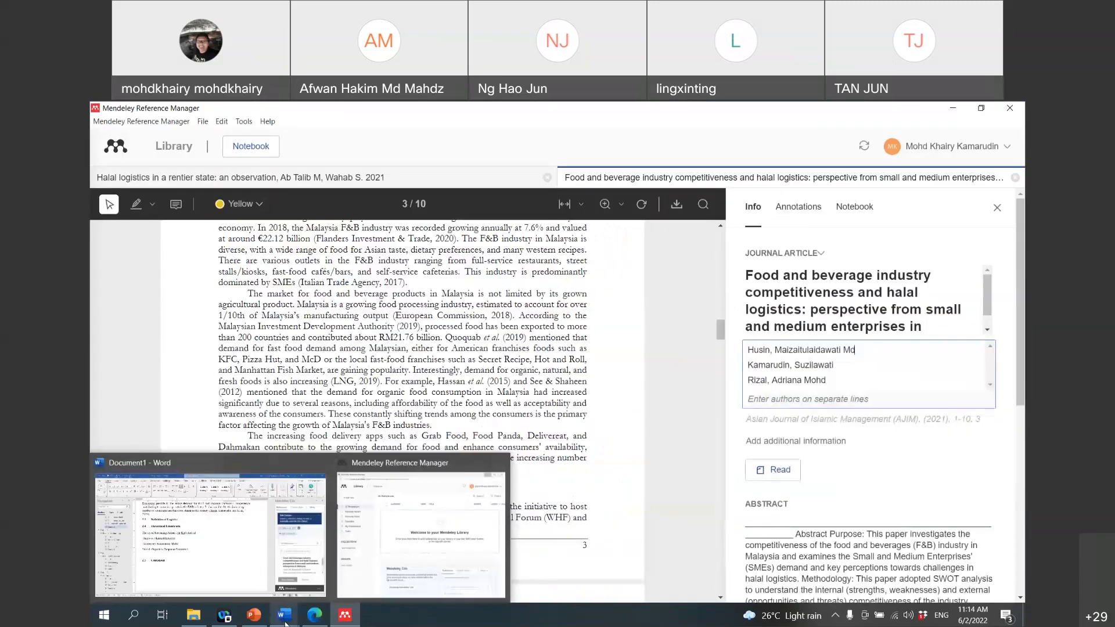
{"action": "left_click", "coordinate": [400, 552]}
{"action": "left_click", "coordinate": [750, 111]}
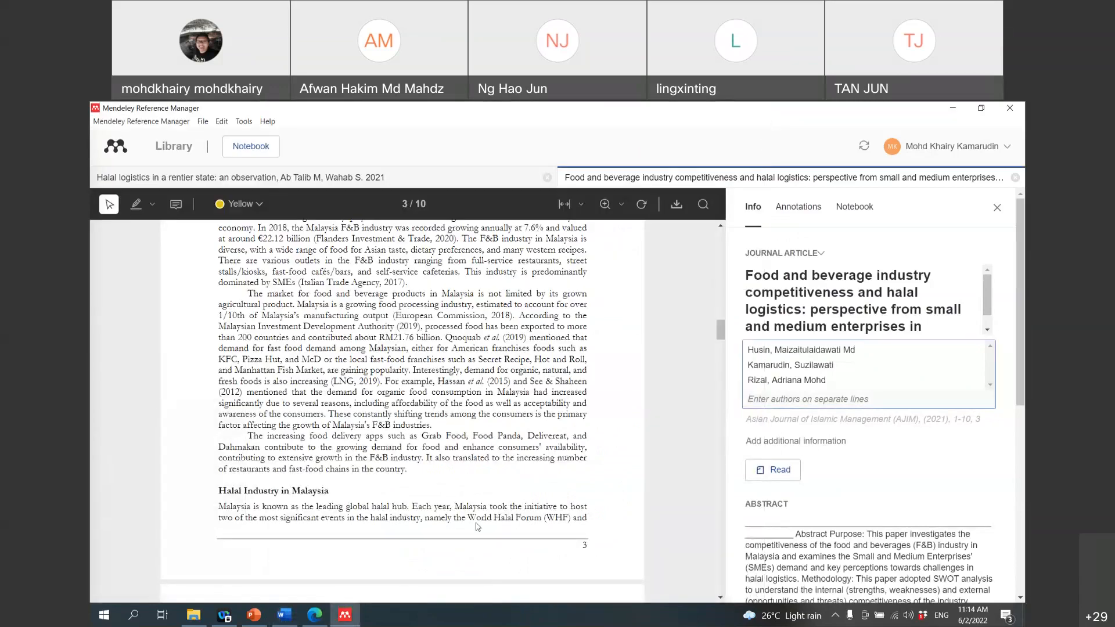
{"action": "left_click", "coordinate": [281, 622]}
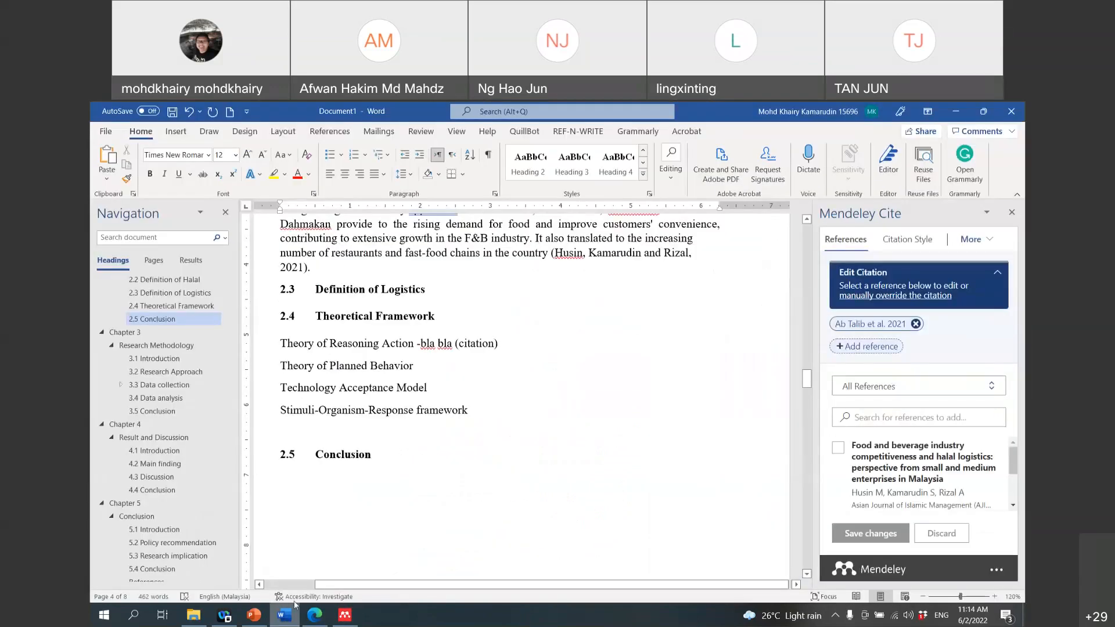
{"action": "scroll", "coordinate": [929, 471], "scroll_direction": "down", "scroll_amount": 5}
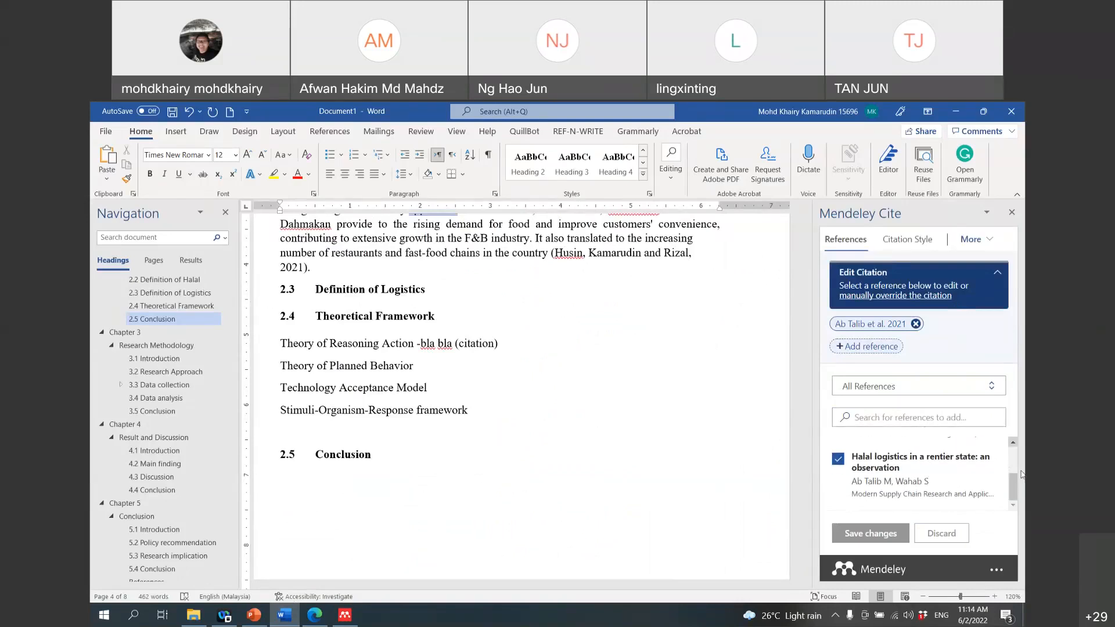
{"action": "left_click", "coordinate": [344, 619]}
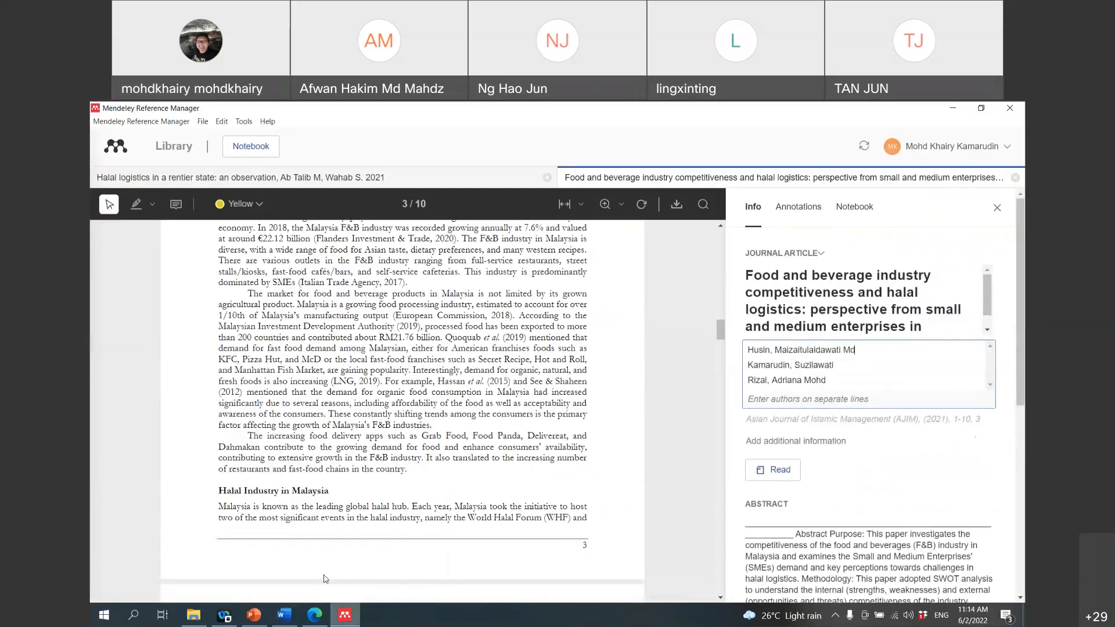
Step: Show all references in Mendeley and sync the library
{"action": "left_click", "coordinate": [174, 147]}
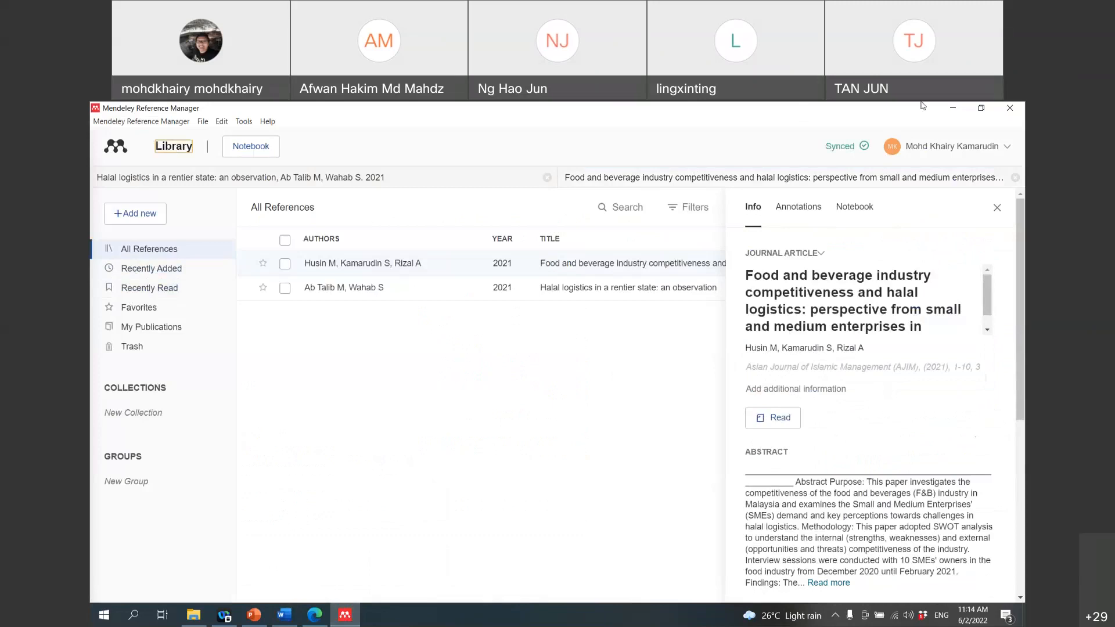
{"action": "left_click", "coordinate": [863, 148]}
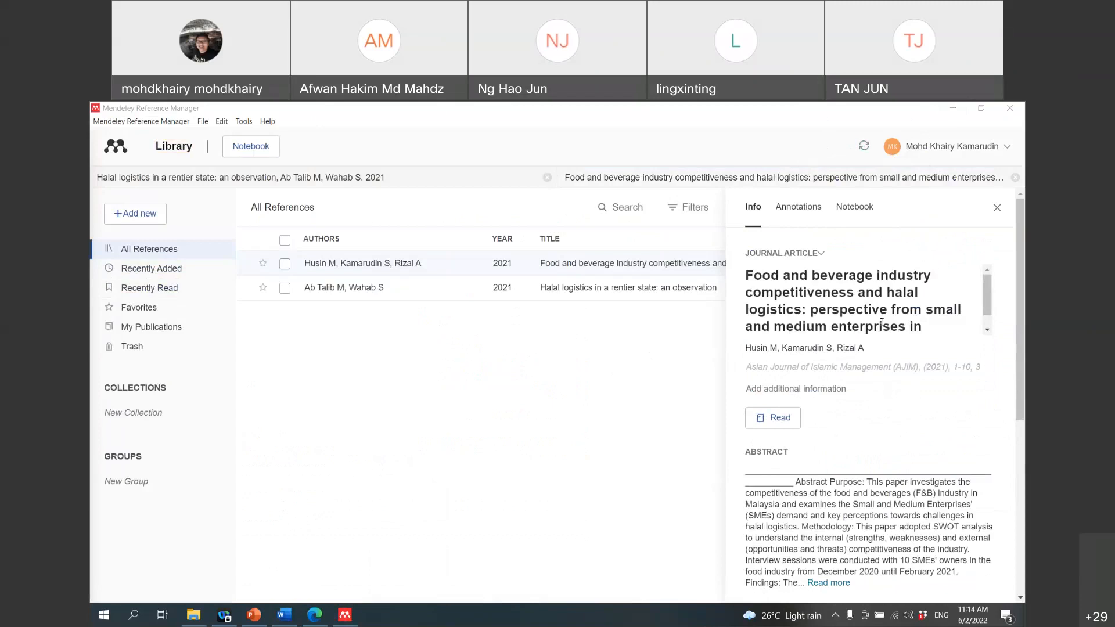
{"action": "left_click", "coordinate": [288, 620]}
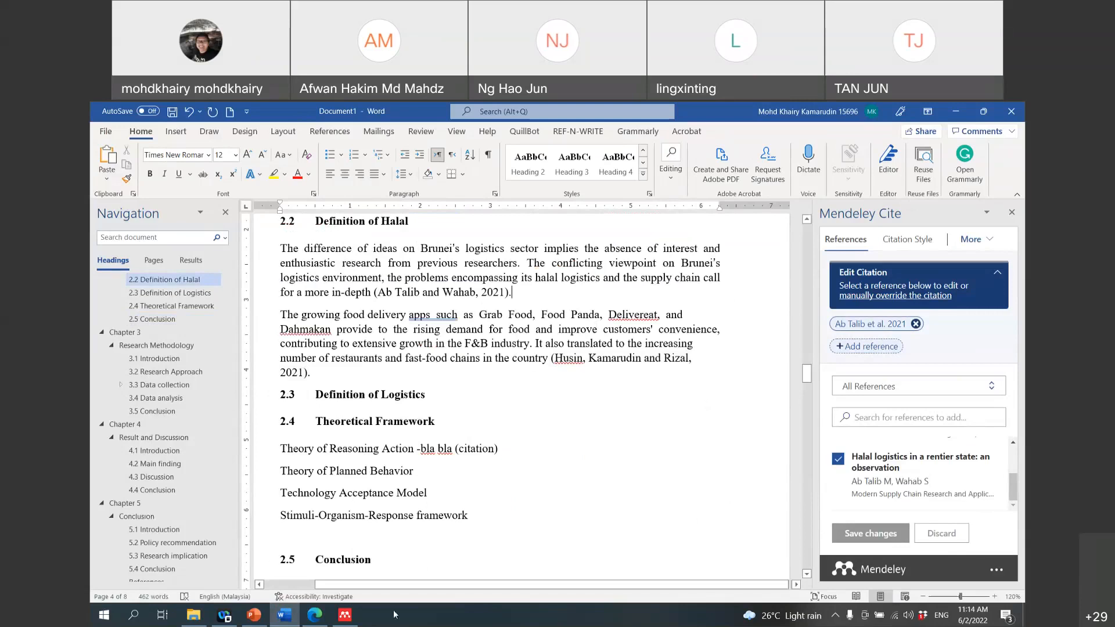
{"action": "left_click", "coordinate": [345, 614]}
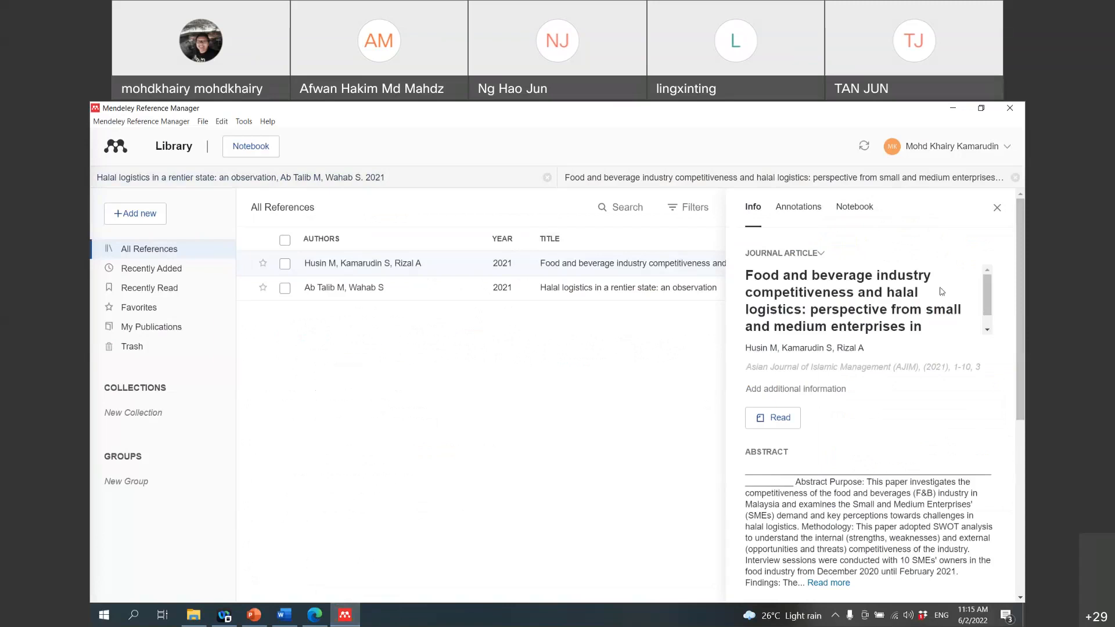
Step: Close the details panel and both the food-and-beverage and Halal logistics paper tabs
{"action": "left_click", "coordinate": [997, 209]}
{"action": "left_click", "coordinate": [1015, 178]}
{"action": "left_click", "coordinate": [1015, 152]}
{"action": "left_click", "coordinate": [953, 147]}
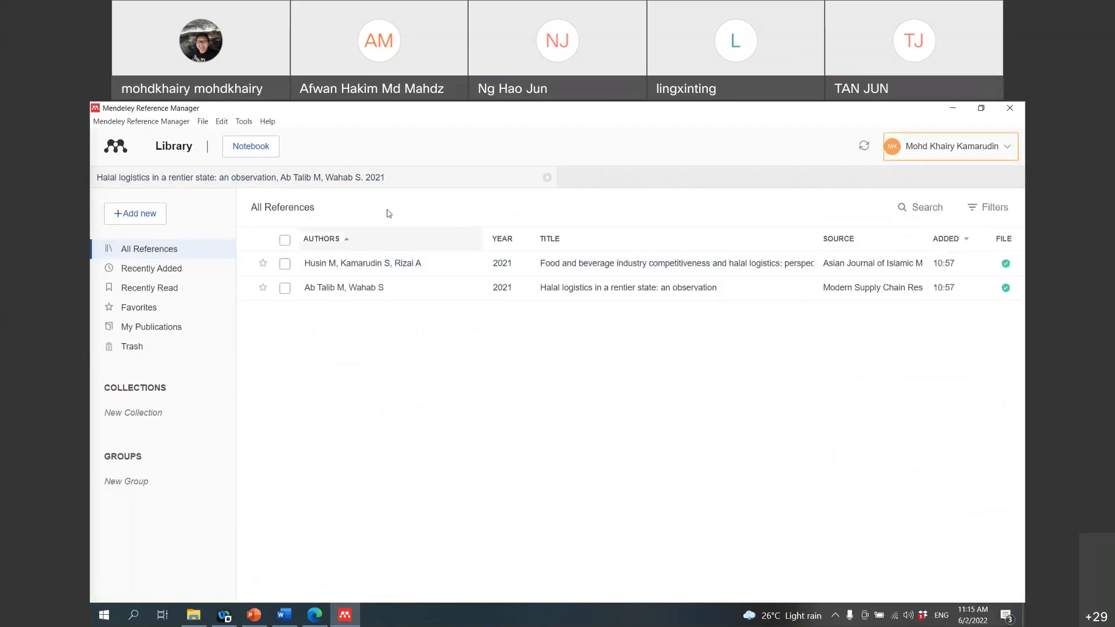
{"action": "left_click", "coordinate": [546, 182]}
{"action": "left_click", "coordinate": [894, 187]}
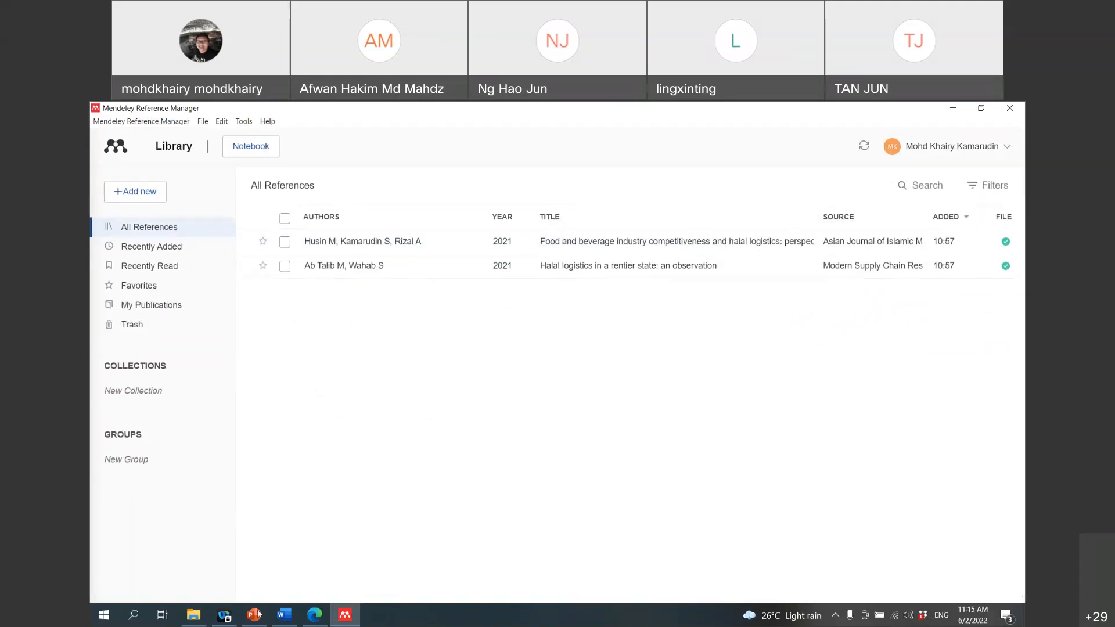
{"action": "left_click", "coordinate": [284, 622]}
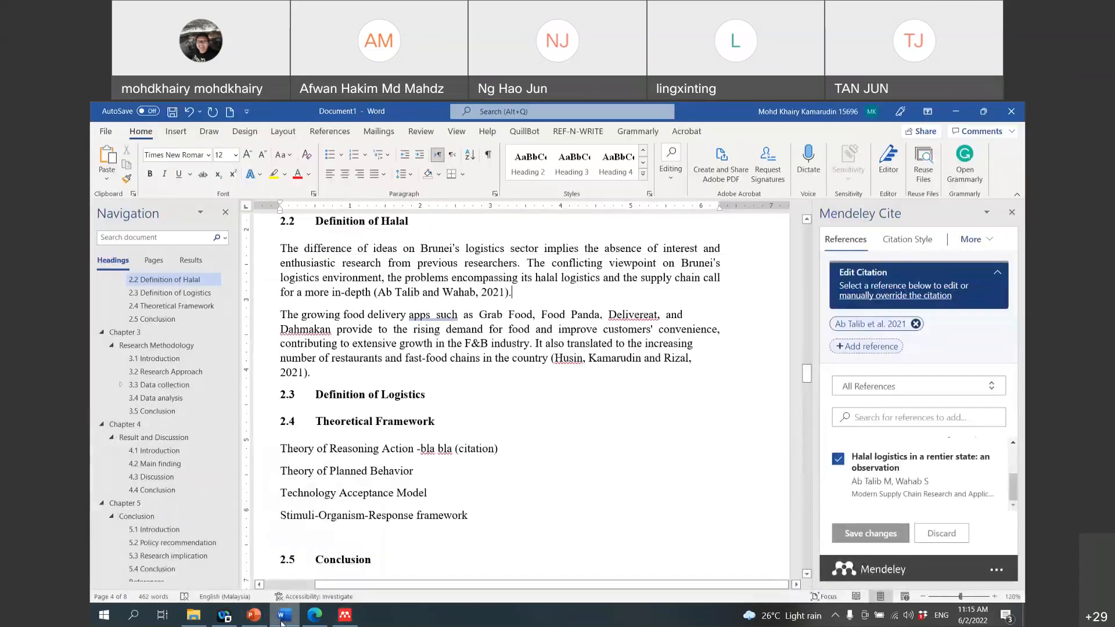
Step: Add an empty paragraph after section 2.2's second paragraph and skim the food and beverage PDF
{"action": "left_click_drag", "start_coordinate": [312, 372], "coordinate": [280, 248]}
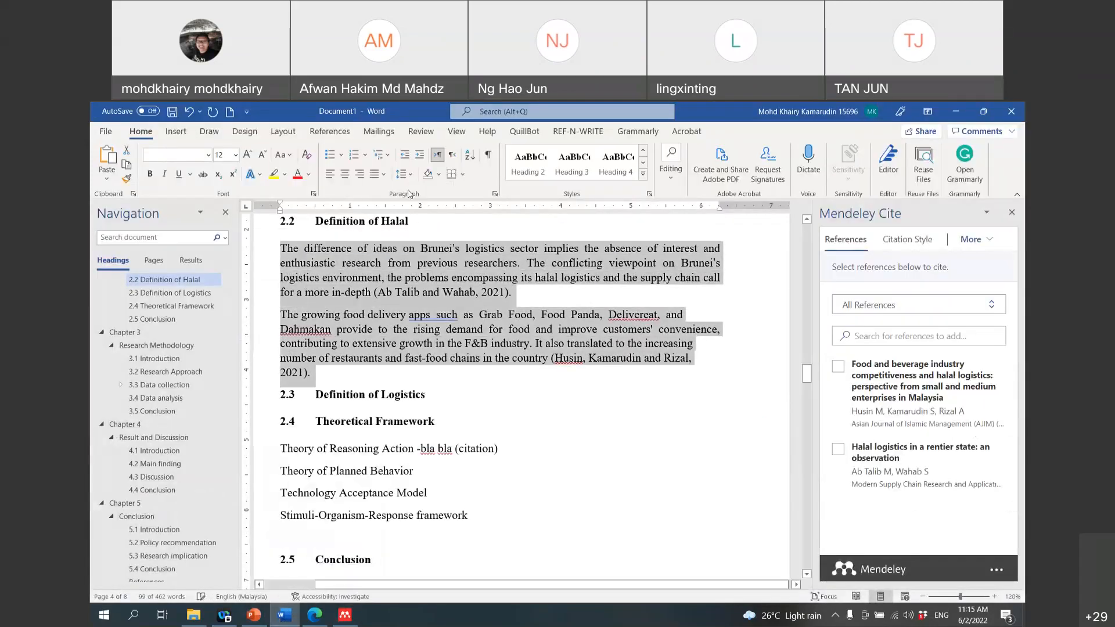
{"action": "left_click", "coordinate": [734, 368]}
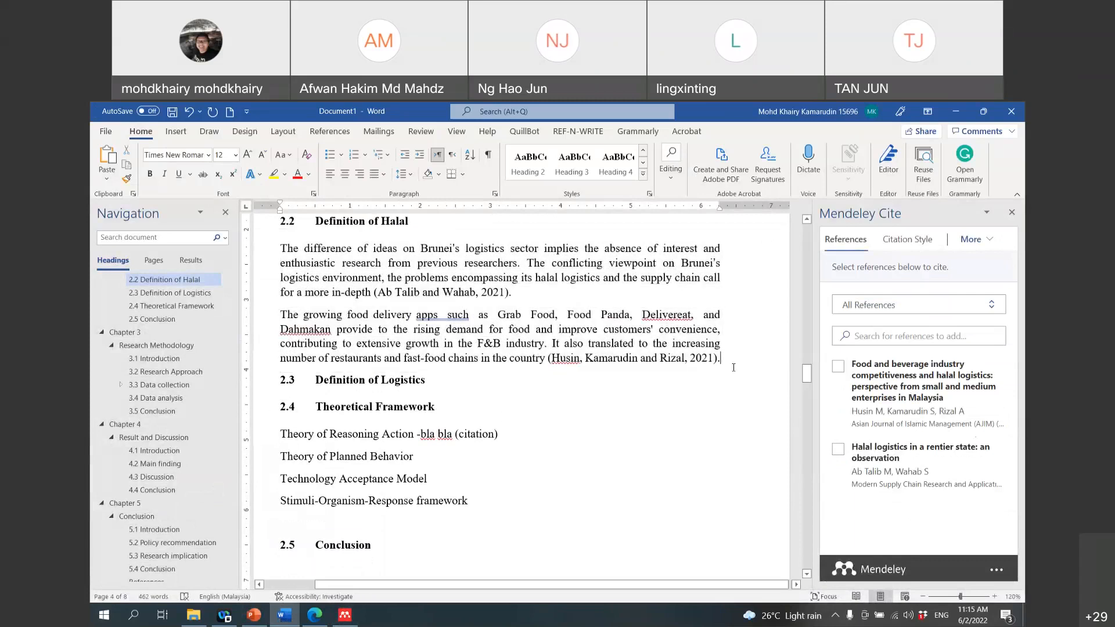
{"action": "key", "text": "Return"}
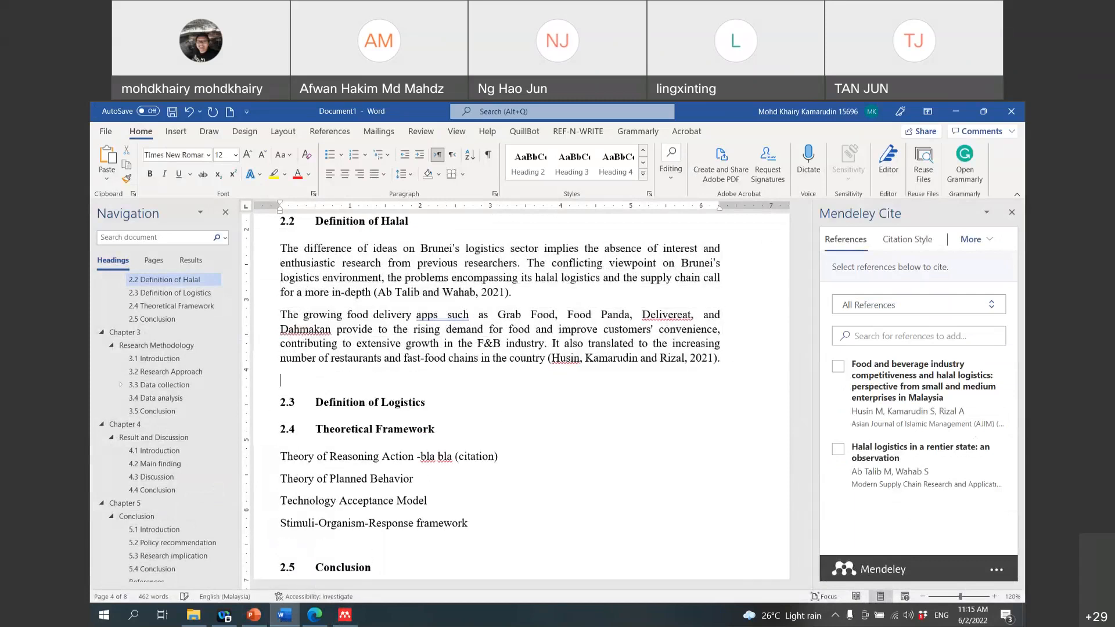
{"action": "left_click", "coordinate": [313, 617]}
{"action": "scroll", "coordinate": [620, 401], "scroll_direction": "down", "scroll_amount": 4}
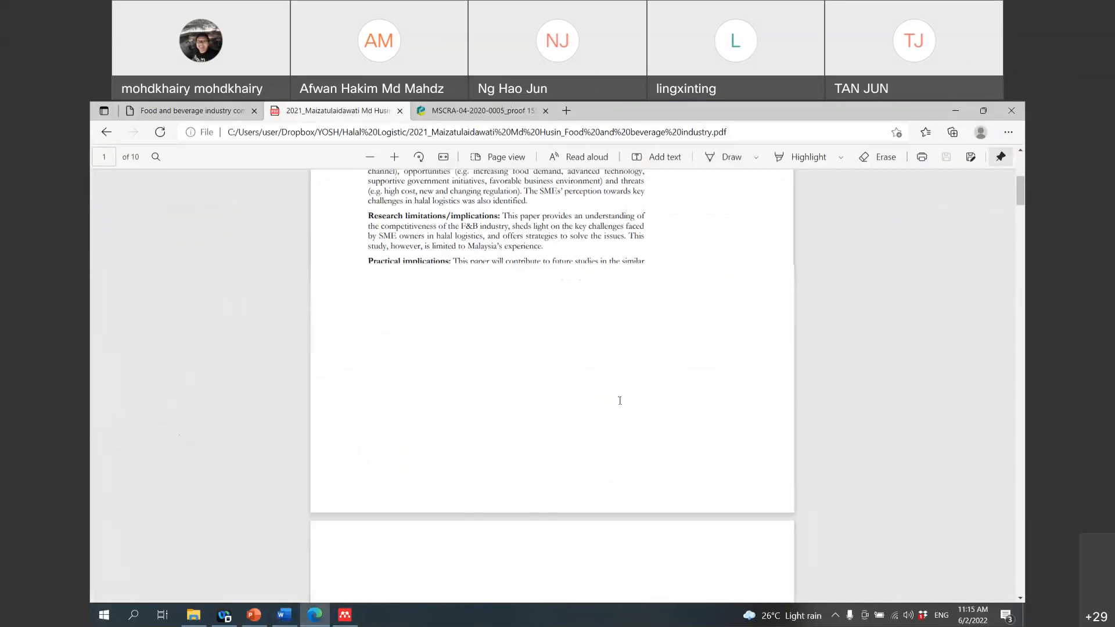
{"action": "scroll", "coordinate": [620, 400], "scroll_direction": "down", "scroll_amount": 3}
{"action": "scroll", "coordinate": [620, 402], "scroll_direction": "down", "scroll_amount": 10}
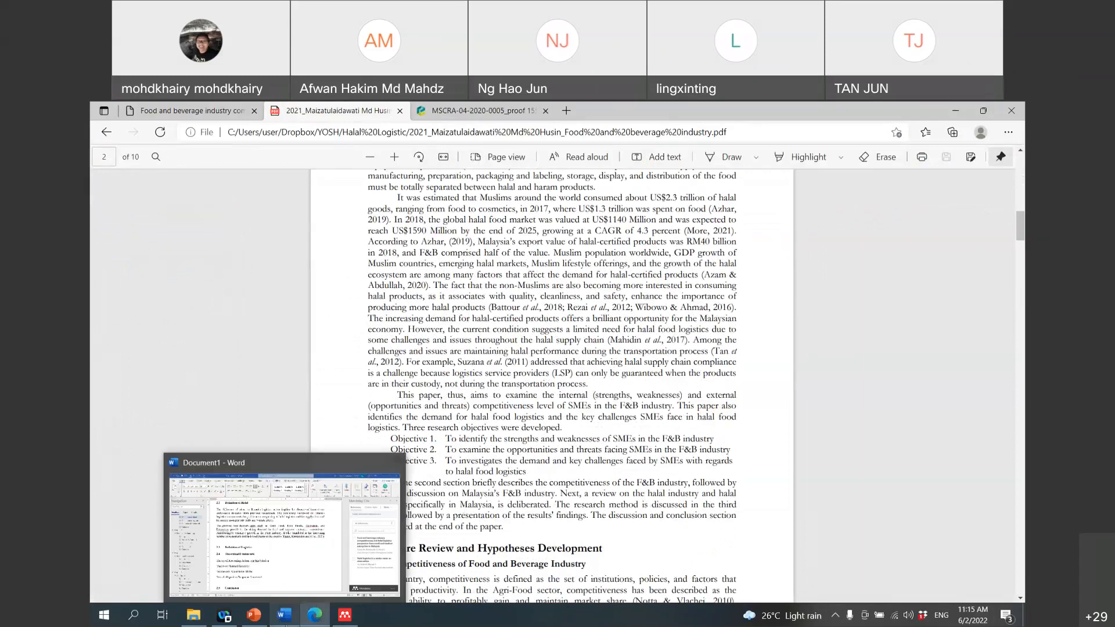
{"action": "left_click", "coordinate": [284, 617]}
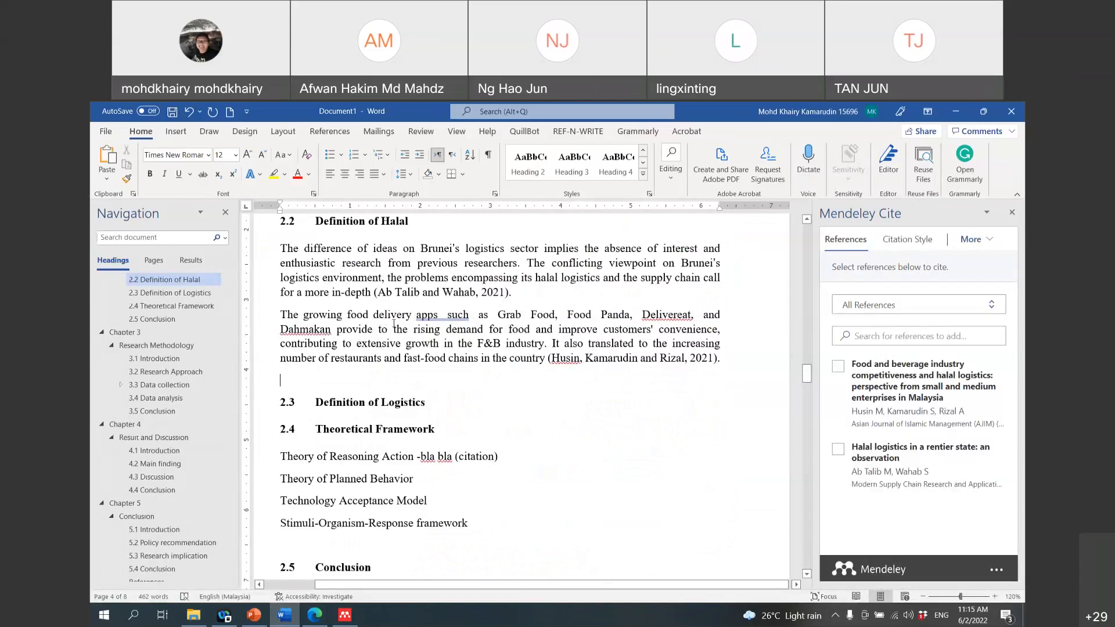
Step: Add a full stop after the Ab Talib citation, then close and reopen the Mendeley Cite pane
{"action": "left_click", "coordinate": [509, 292]}
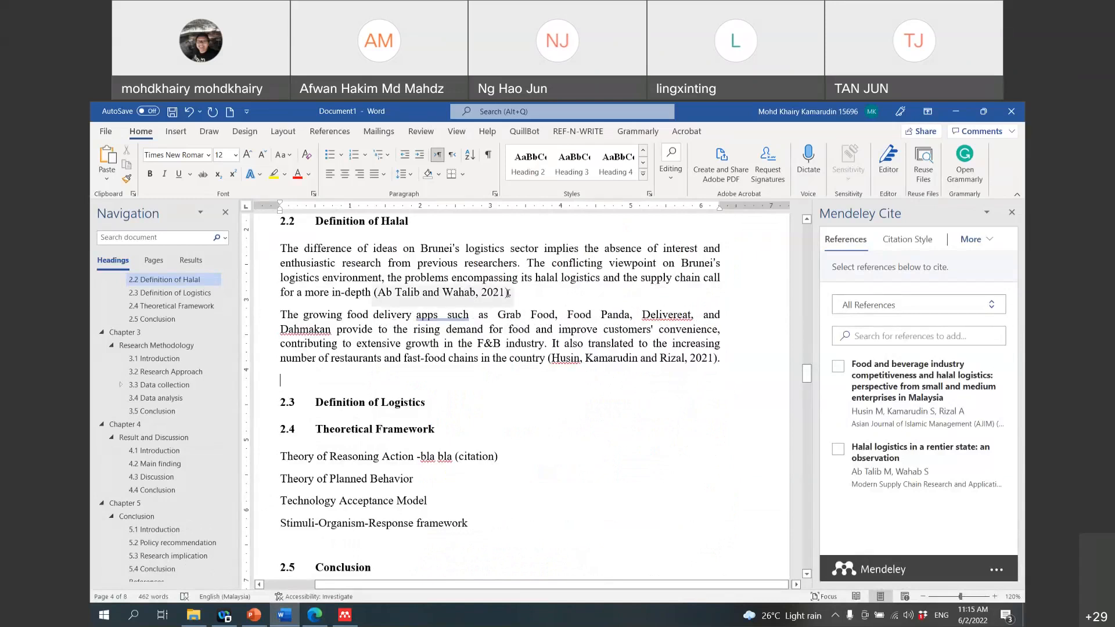
{"action": "type", "text": "."}
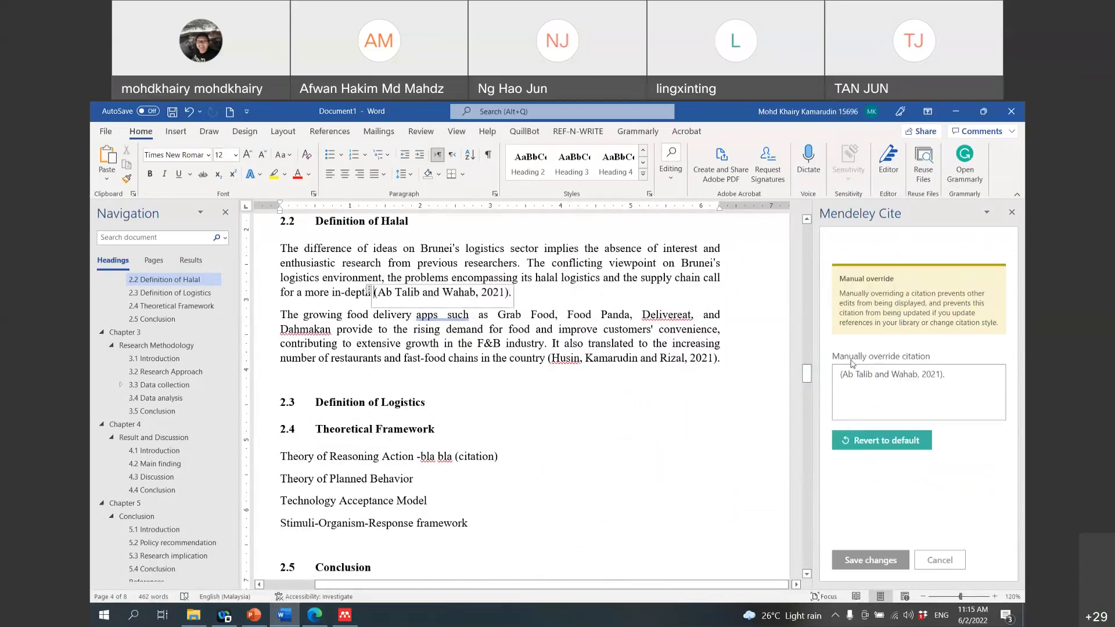
{"action": "left_click", "coordinate": [1014, 241]}
{"action": "left_click", "coordinate": [1015, 243]}
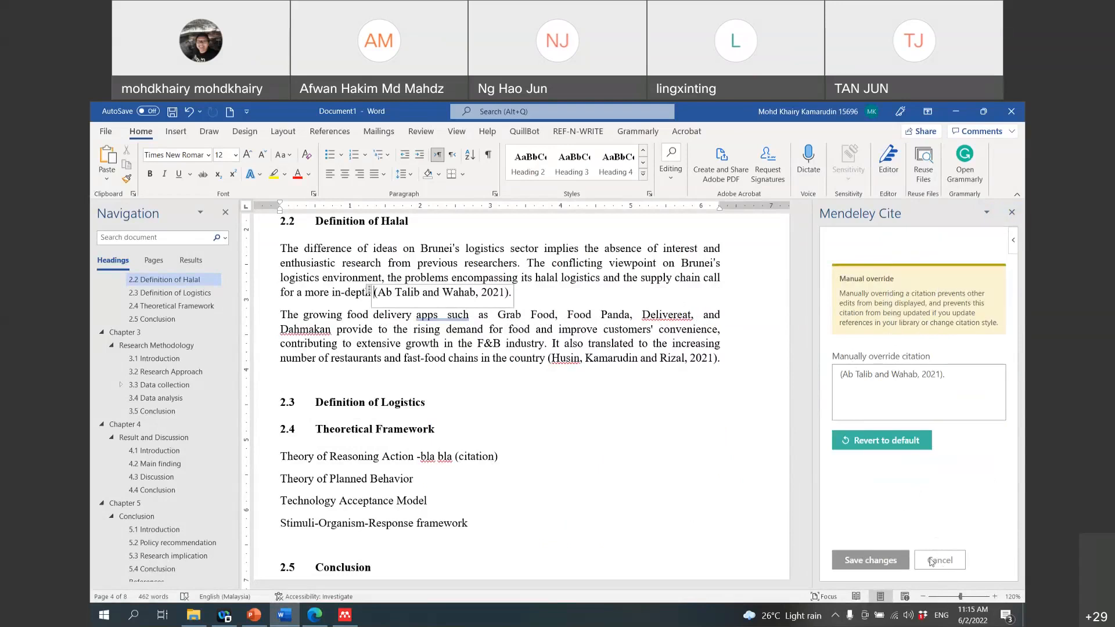
{"action": "left_click", "coordinate": [1012, 213]}
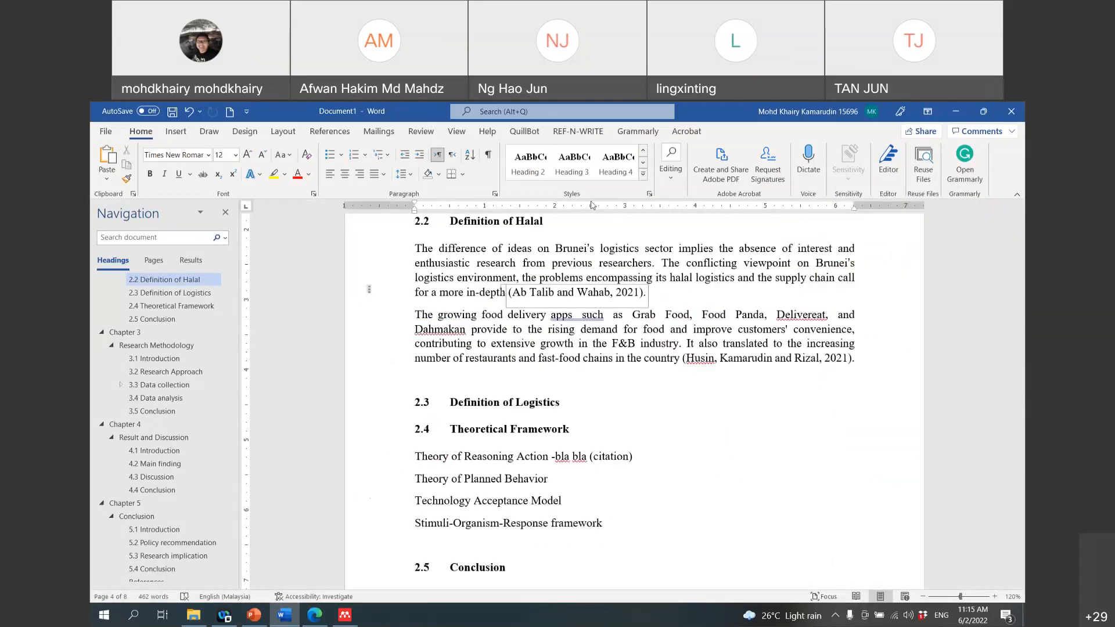
{"action": "left_click", "coordinate": [328, 134]}
{"action": "left_click", "coordinate": [991, 166]}
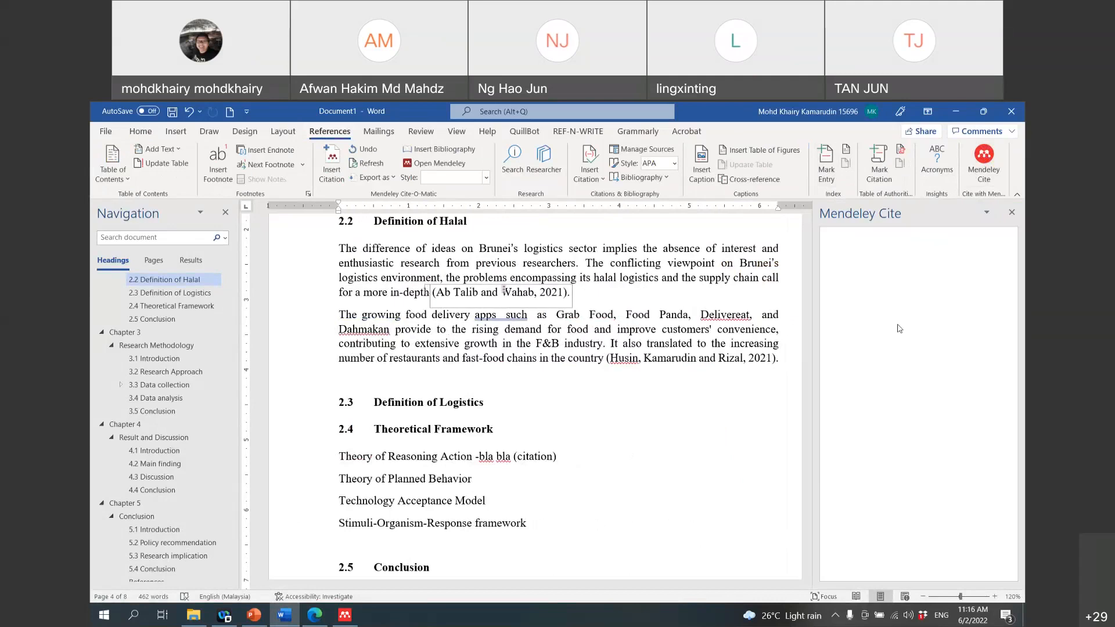
{"action": "left_click", "coordinate": [988, 214]}
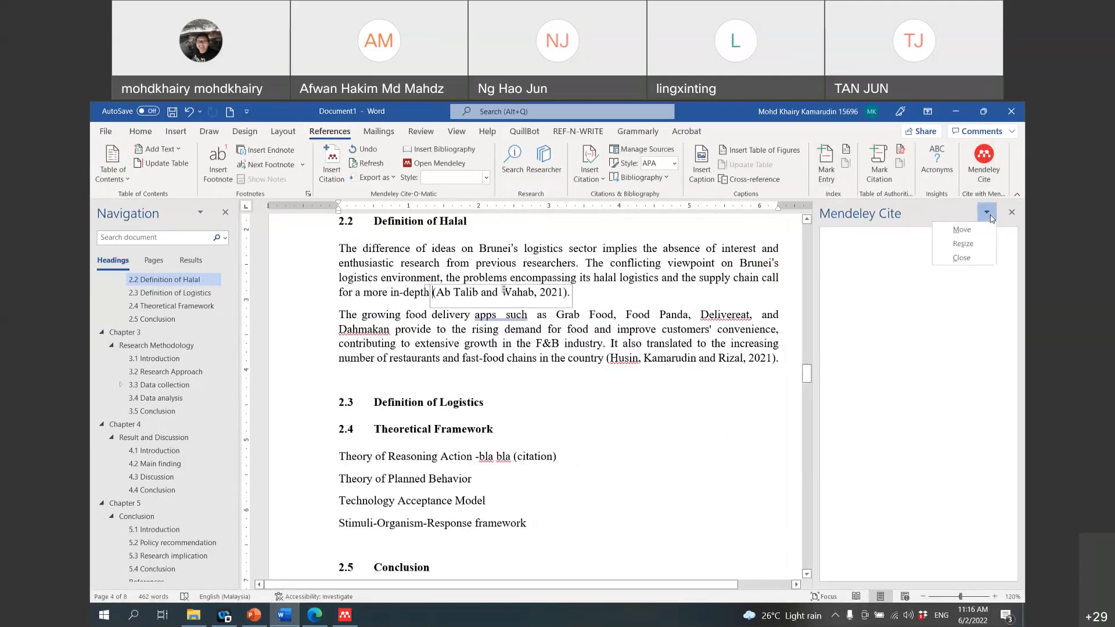
{"action": "left_click", "coordinate": [989, 214]}
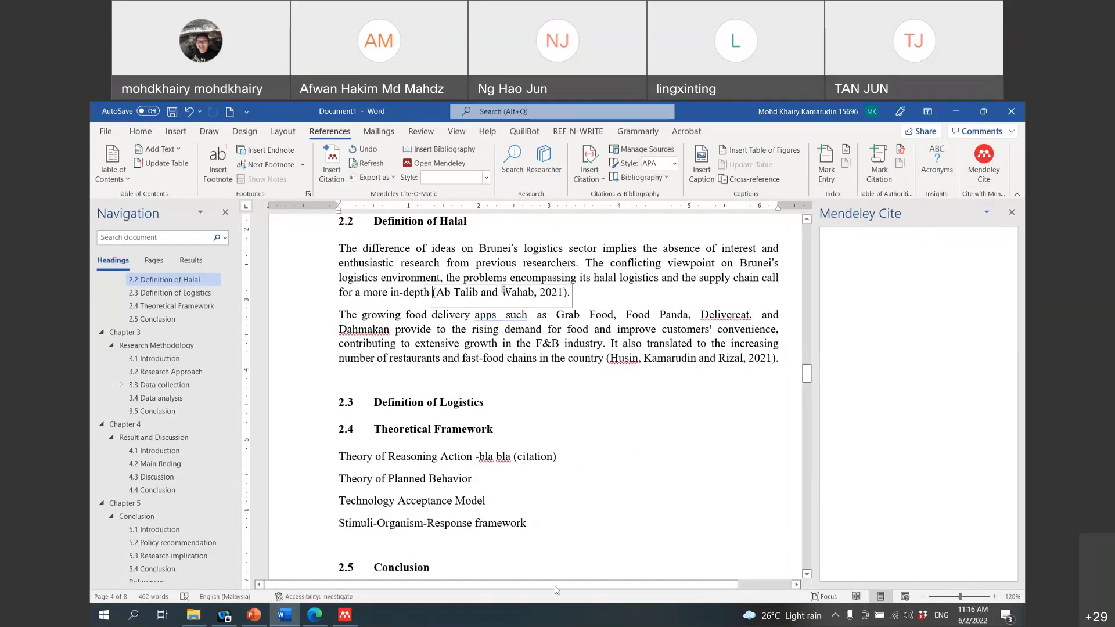
Step: Put the cursor on the new empty line below the second paragraph
{"action": "left_click", "coordinate": [454, 374]}
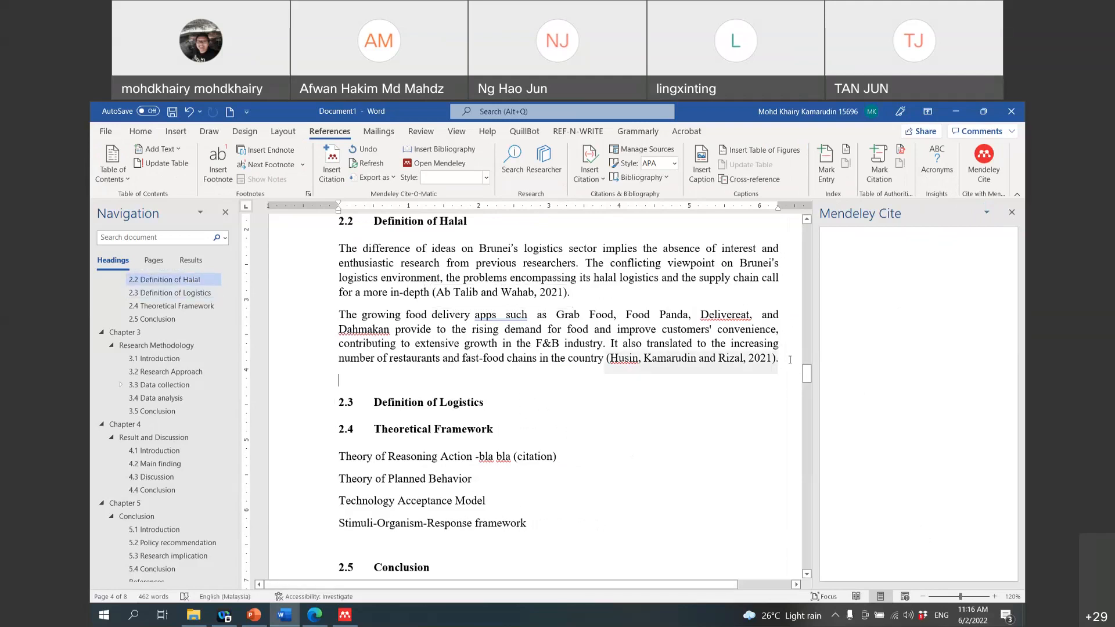
{"action": "scroll", "coordinate": [493, 432], "scroll_direction": "down", "scroll_amount": 2}
{"action": "scroll", "coordinate": [493, 433], "scroll_direction": "up", "scroll_amount": 5}
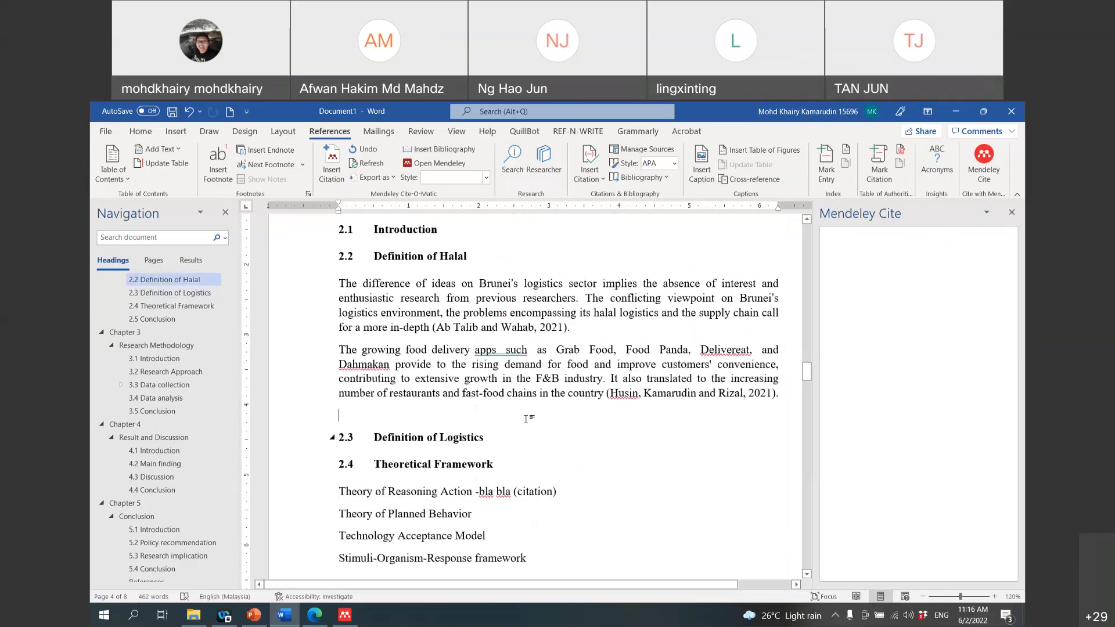
{"action": "mouse_move", "coordinate": [265, 625]}
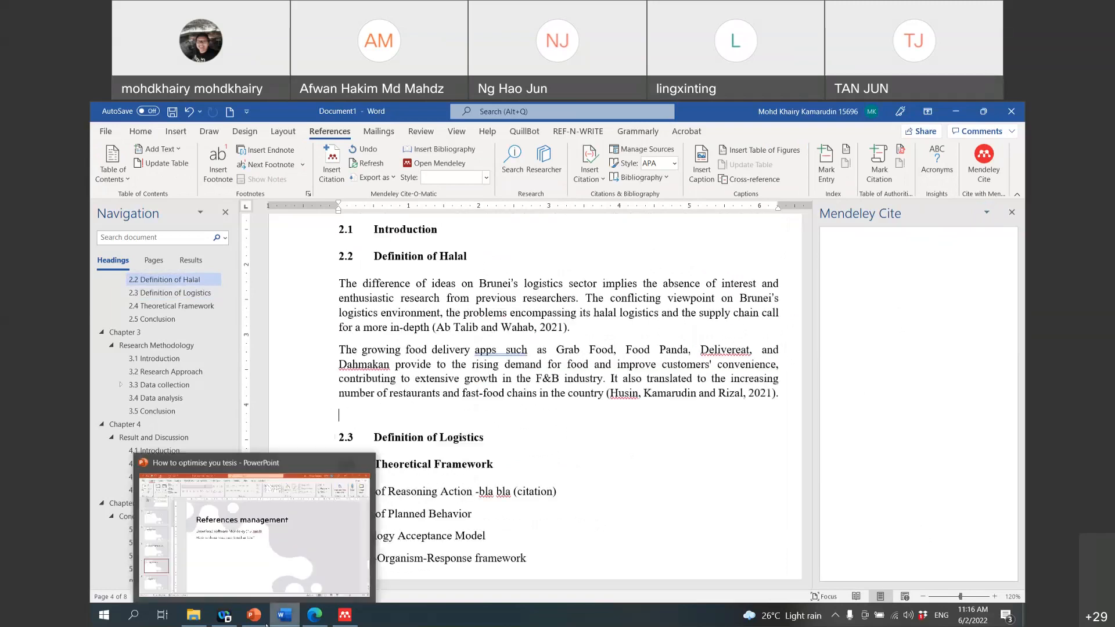
{"action": "left_click", "coordinate": [309, 621]}
{"action": "left_click", "coordinate": [186, 111]}
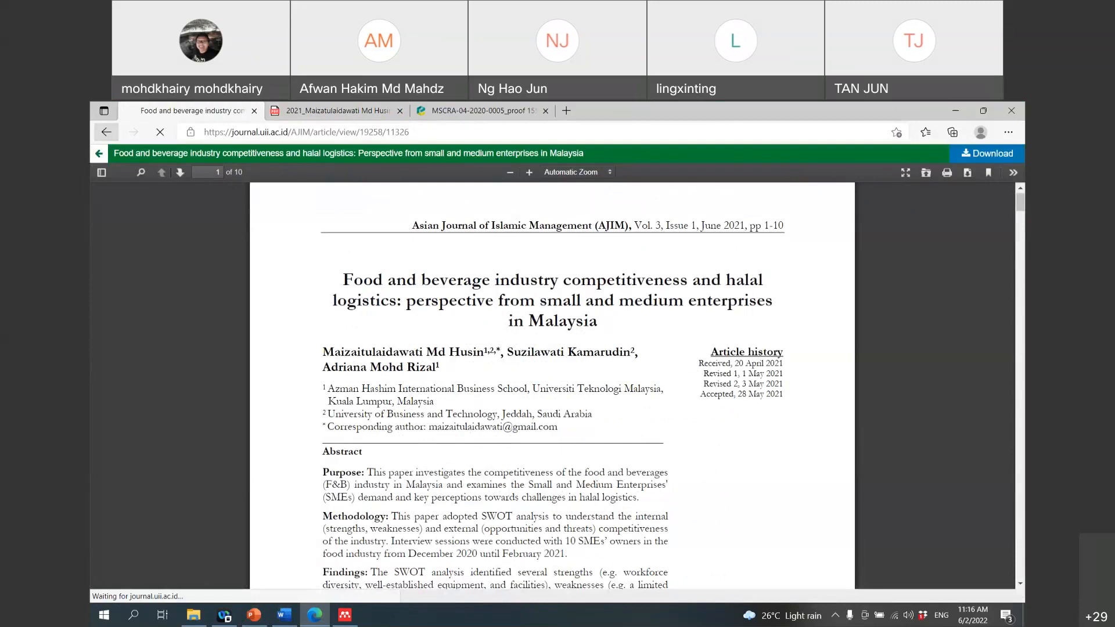
{"action": "key", "text": "alt+Tab"}
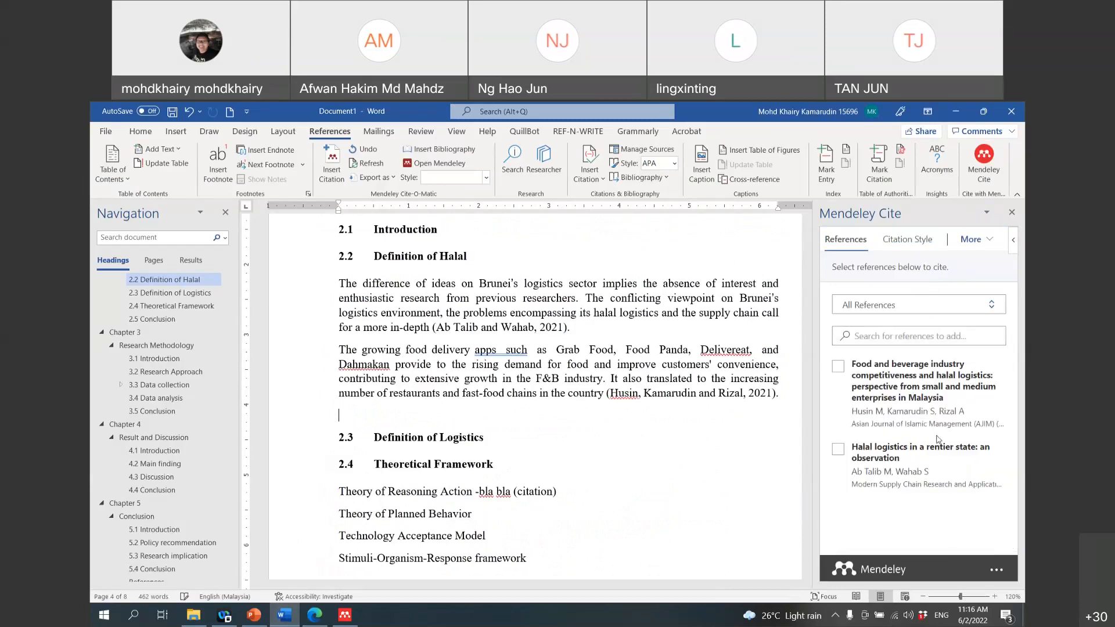
Step: Restore the first paragraph's citation to default, add the Husin 2021 paper, and add a full stop
{"action": "left_click", "coordinate": [572, 328]}
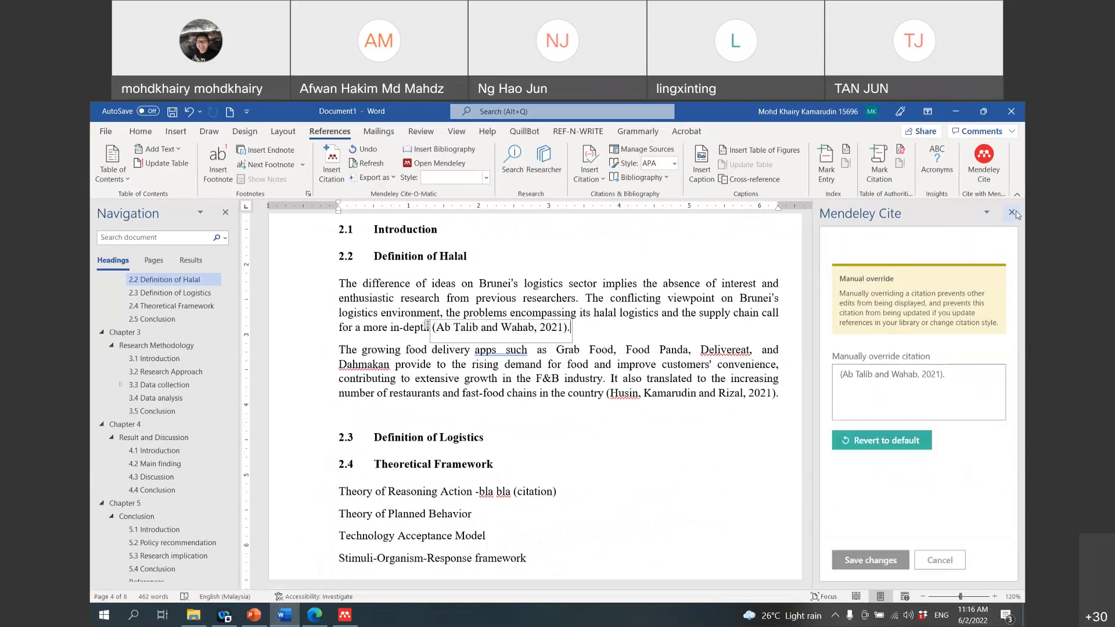
{"action": "left_click", "coordinate": [880, 442]}
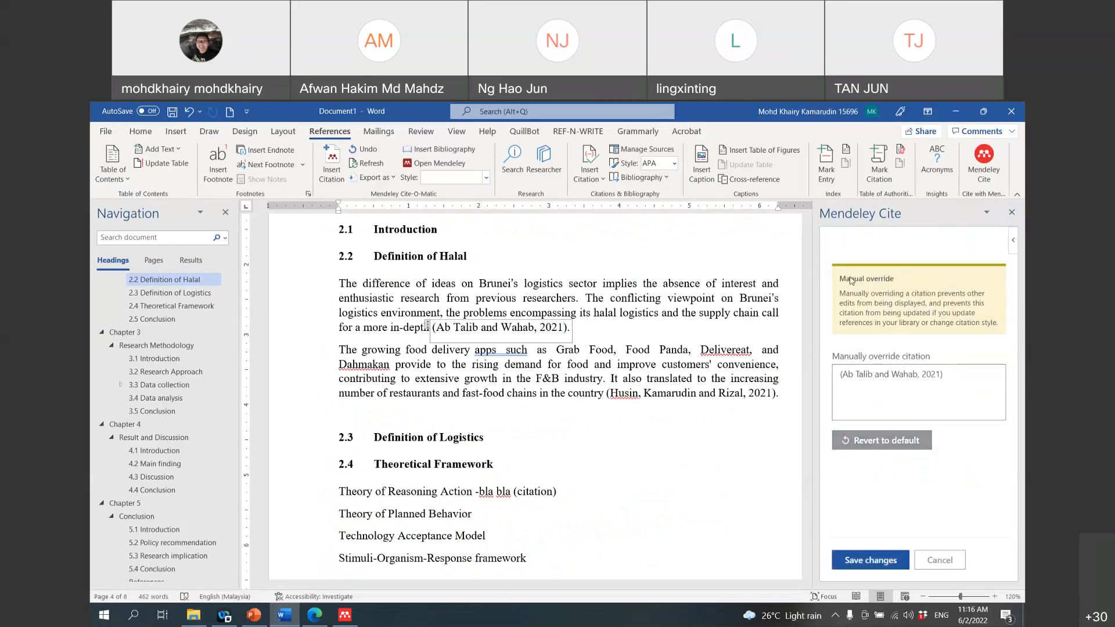
{"action": "left_click", "coordinate": [986, 213]}
{"action": "left_click", "coordinate": [883, 558]}
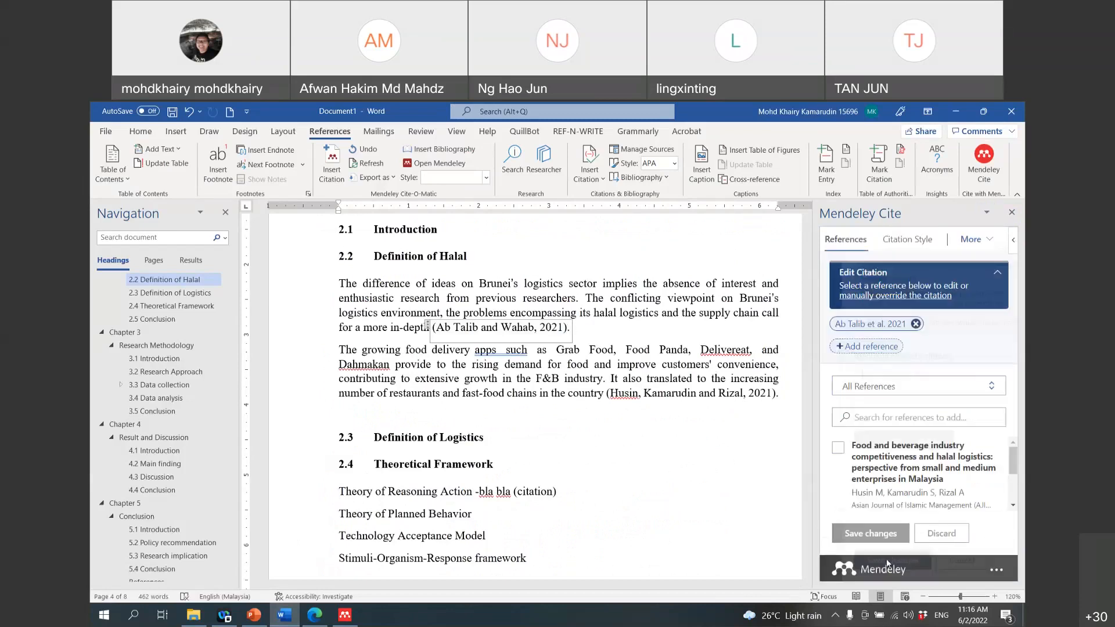
{"action": "left_click", "coordinate": [852, 347]}
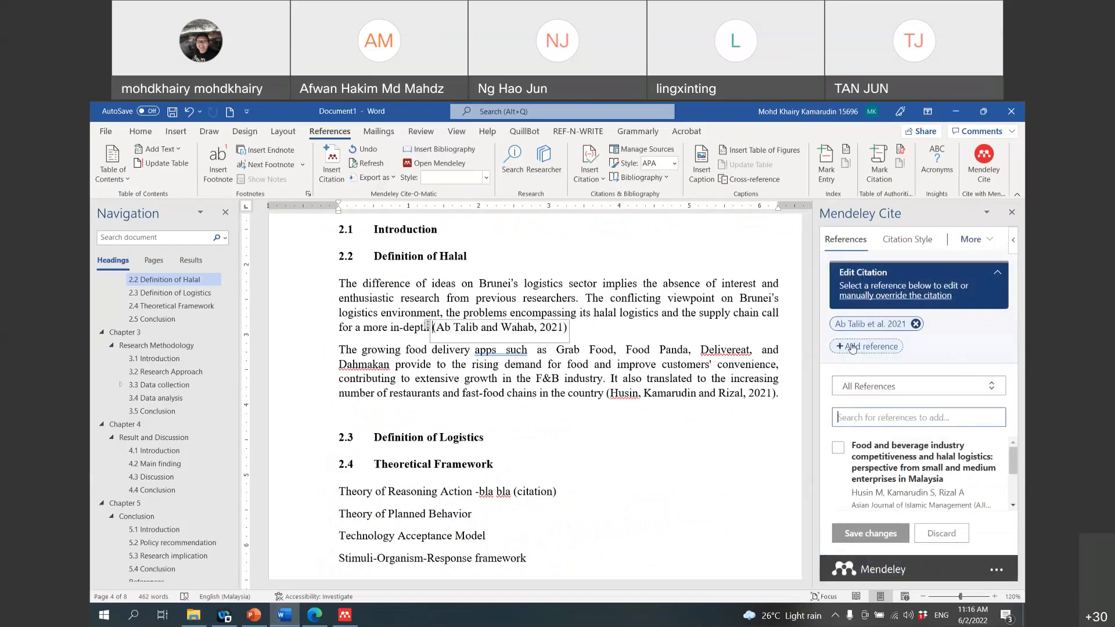
{"action": "left_click", "coordinate": [840, 452]}
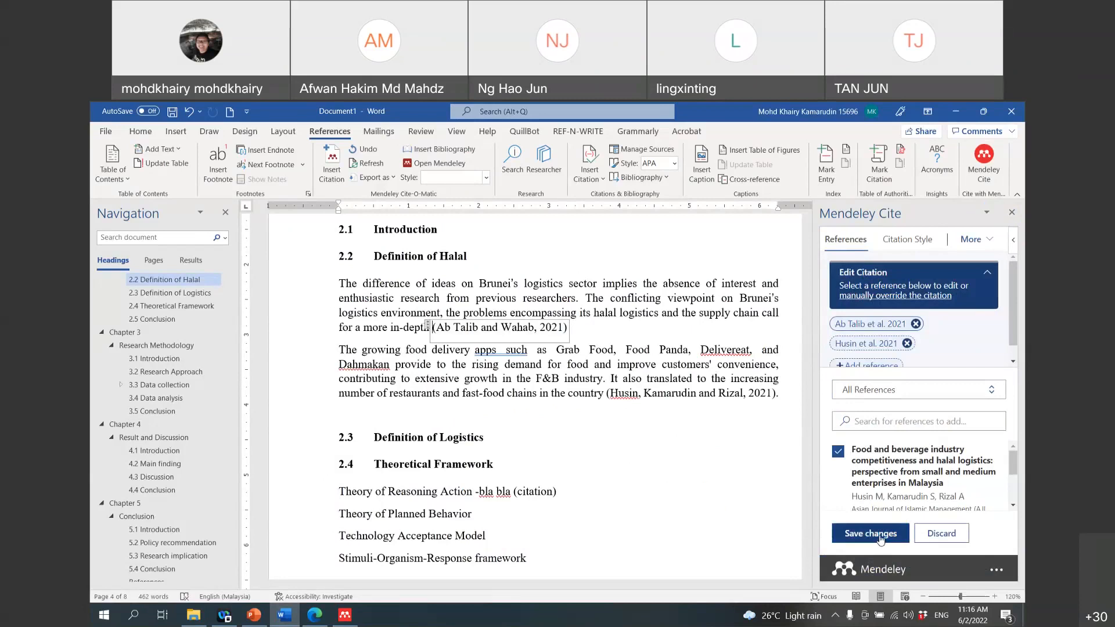
{"action": "left_click", "coordinate": [881, 539]}
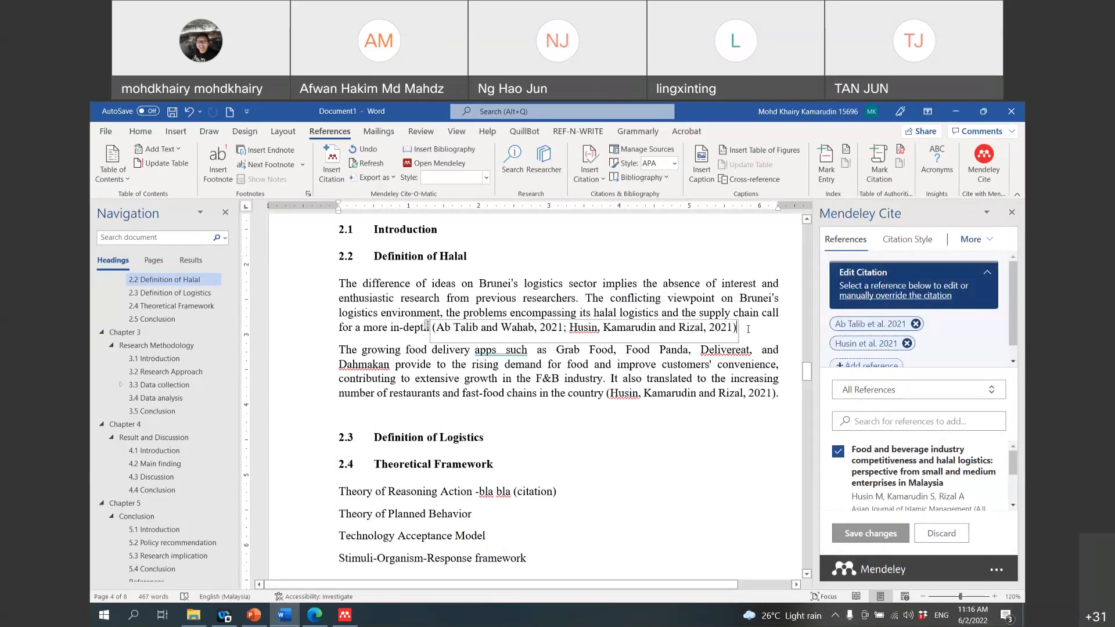
{"action": "type", "text": "."}
Step: Add the Ab Talib and Wahab Halal logistics paper to the second paragraph's citation
{"action": "left_click", "coordinate": [773, 393]}
{"action": "left_click", "coordinate": [859, 348]}
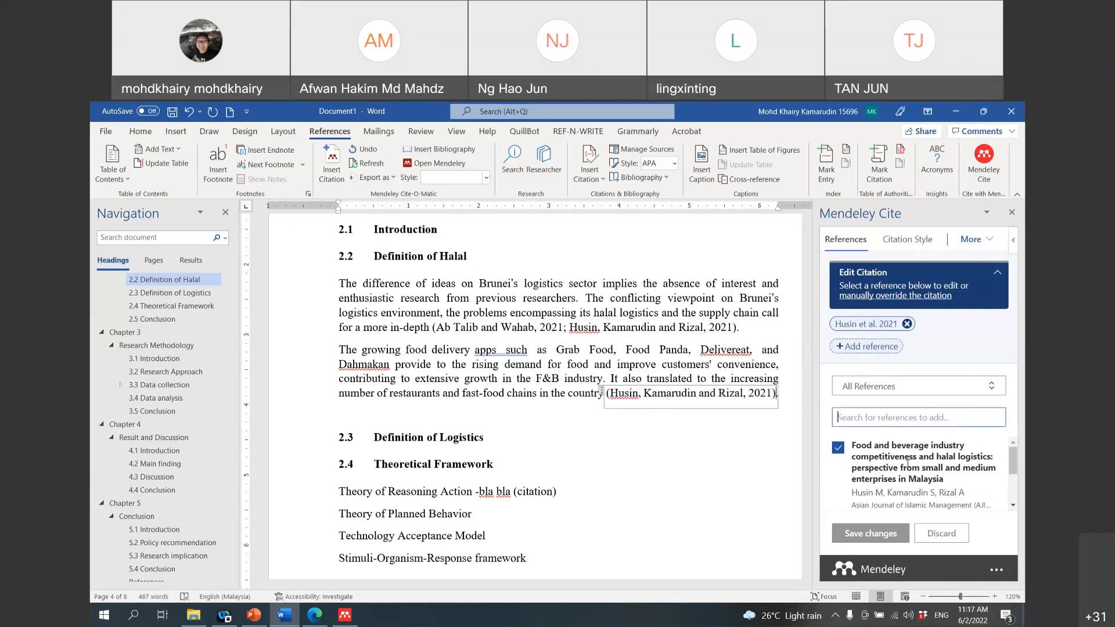
{"action": "scroll", "coordinate": [908, 463], "scroll_direction": "down", "scroll_amount": 1}
{"action": "left_click", "coordinate": [838, 488]}
{"action": "left_click", "coordinate": [883, 532]}
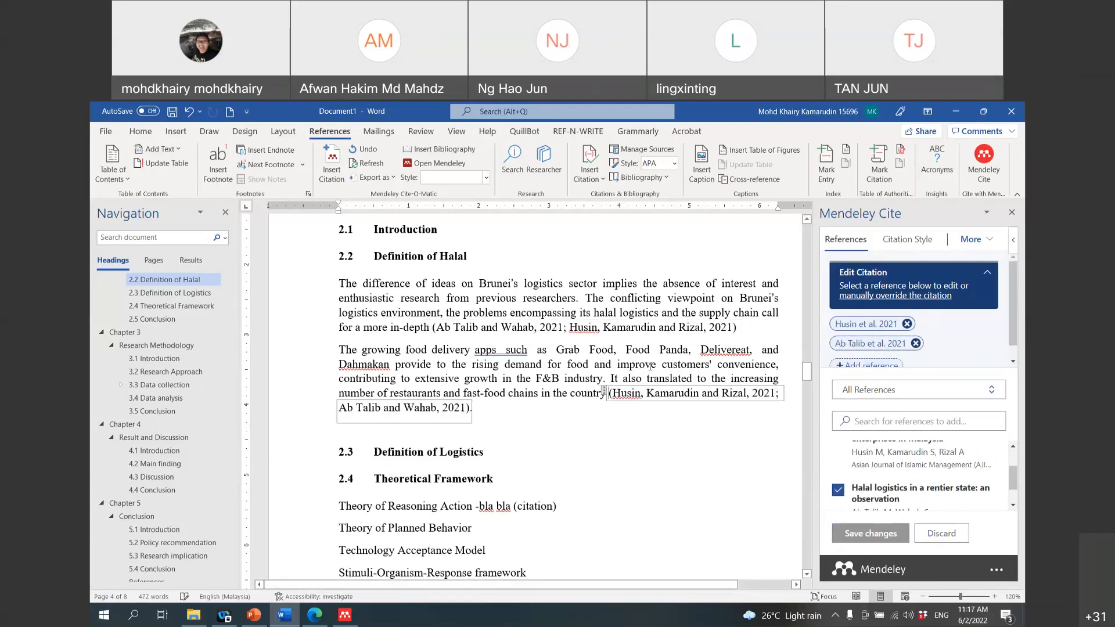
{"action": "scroll", "coordinate": [651, 366], "scroll_direction": "down", "scroll_amount": 3}
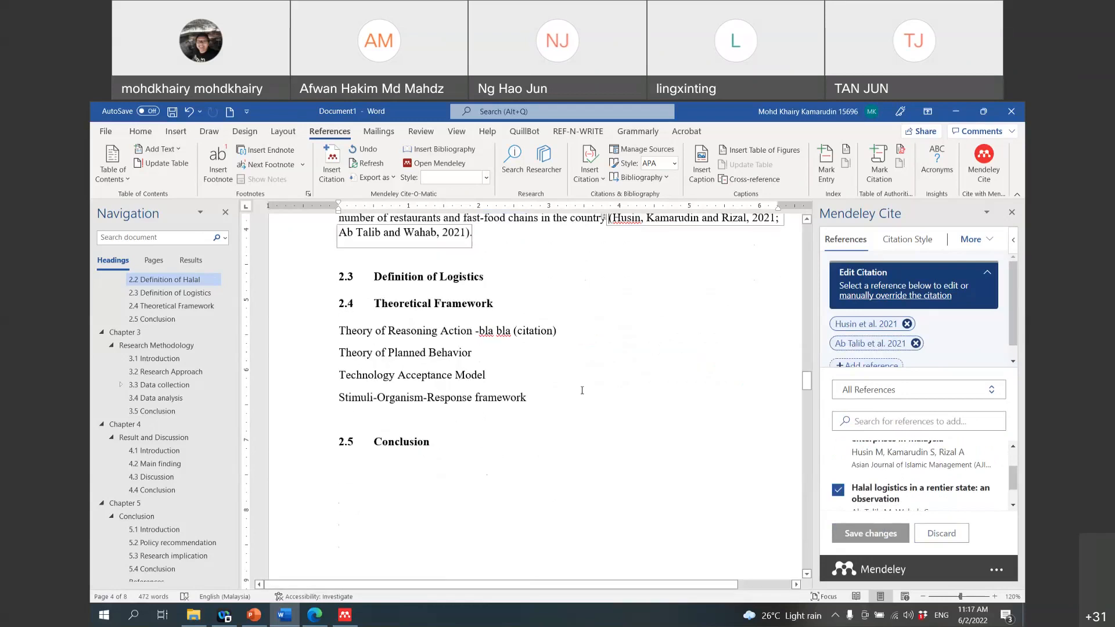
Step: Open the government-role review from Google Scholar via ResearchGate, then return to the results
{"action": "left_click", "coordinate": [316, 616]}
{"action": "scroll", "coordinate": [327, 554], "scroll_direction": "down", "scroll_amount": 2}
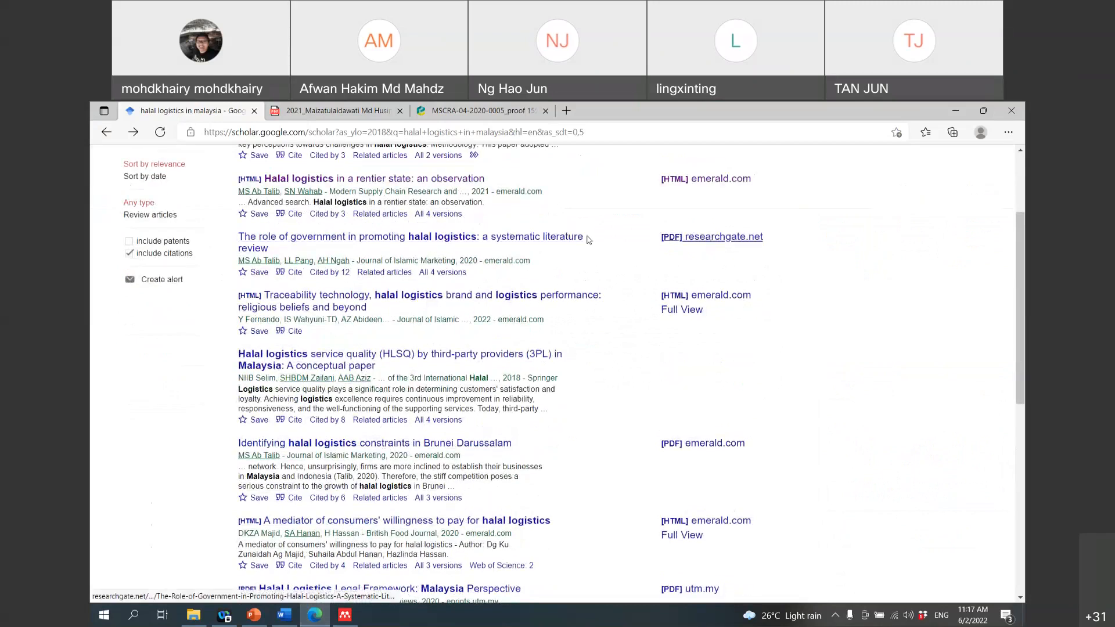
{"action": "left_click", "coordinate": [676, 237]}
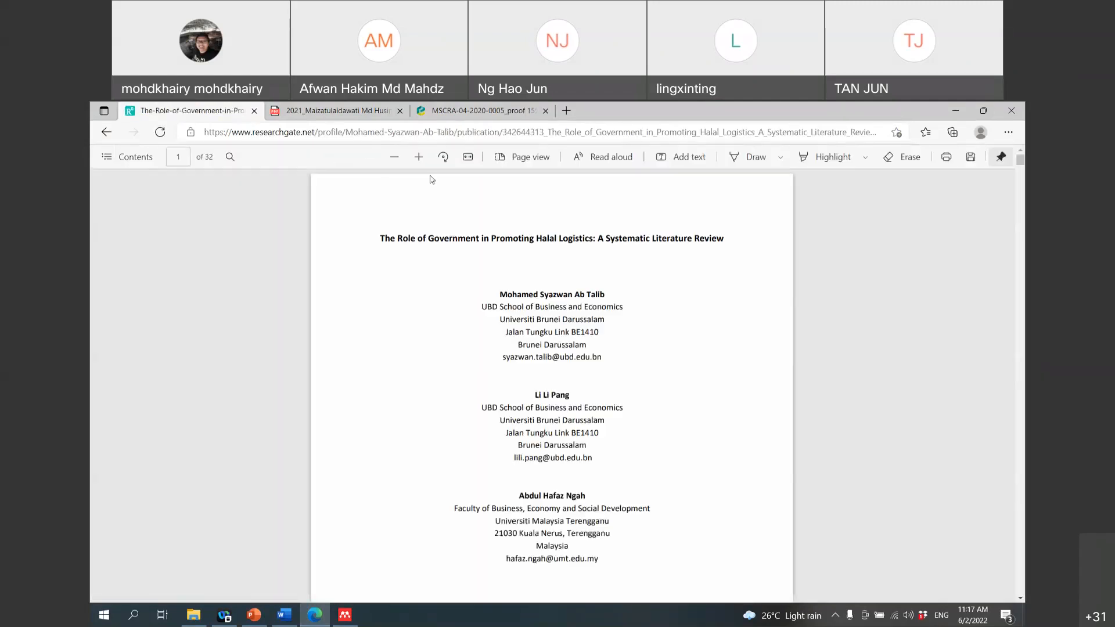
{"action": "left_click", "coordinate": [106, 132]}
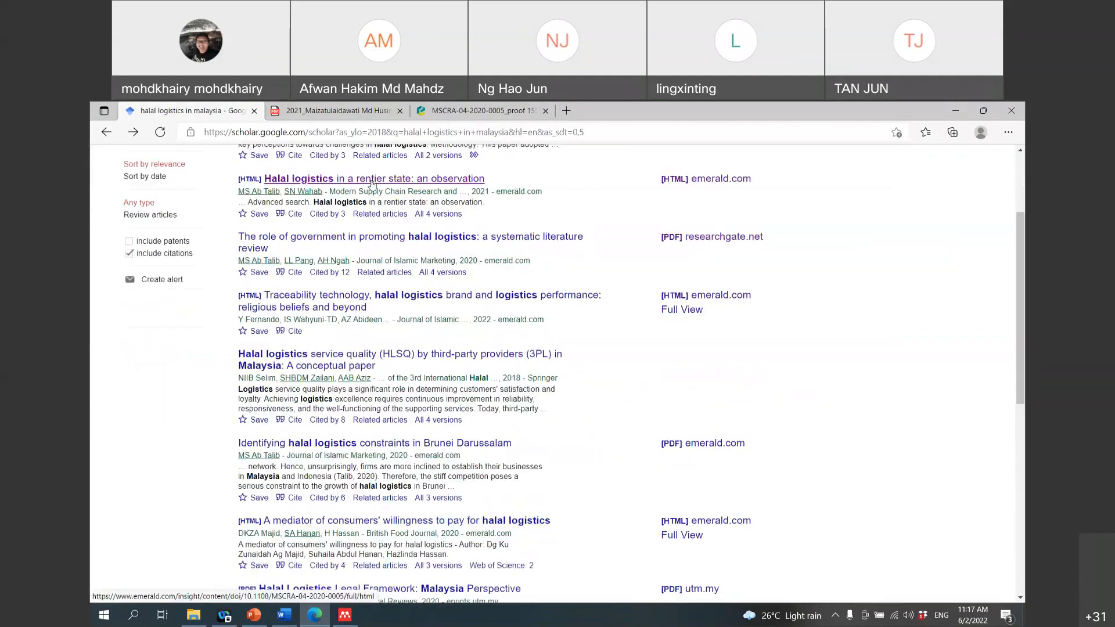
Step: Open the review's full PDF on the Emerald publisher page and start saving it
{"action": "left_click", "coordinate": [352, 242]}
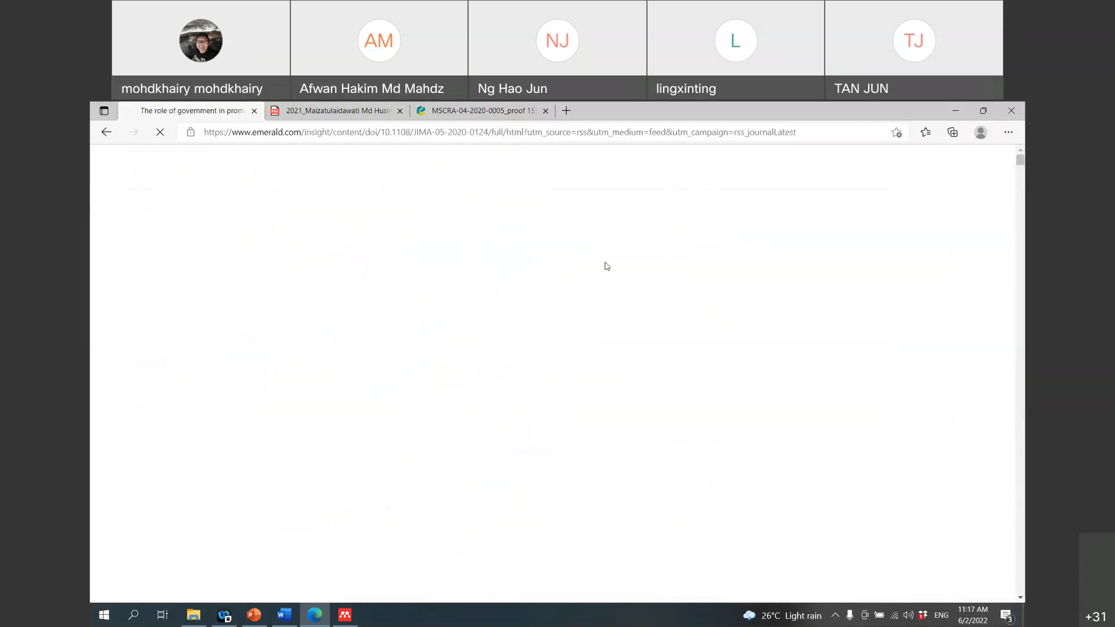
{"action": "scroll", "coordinate": [438, 306], "scroll_direction": "down", "scroll_amount": 4}
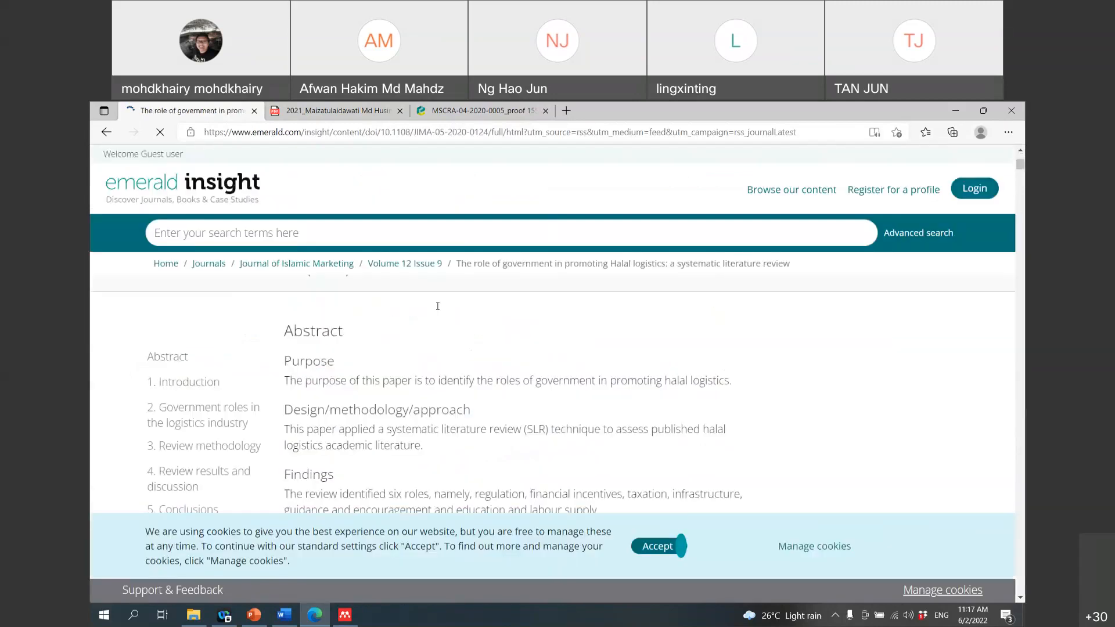
{"action": "scroll", "coordinate": [438, 306], "scroll_direction": "up", "scroll_amount": 2}
{"action": "left_click", "coordinate": [337, 414]}
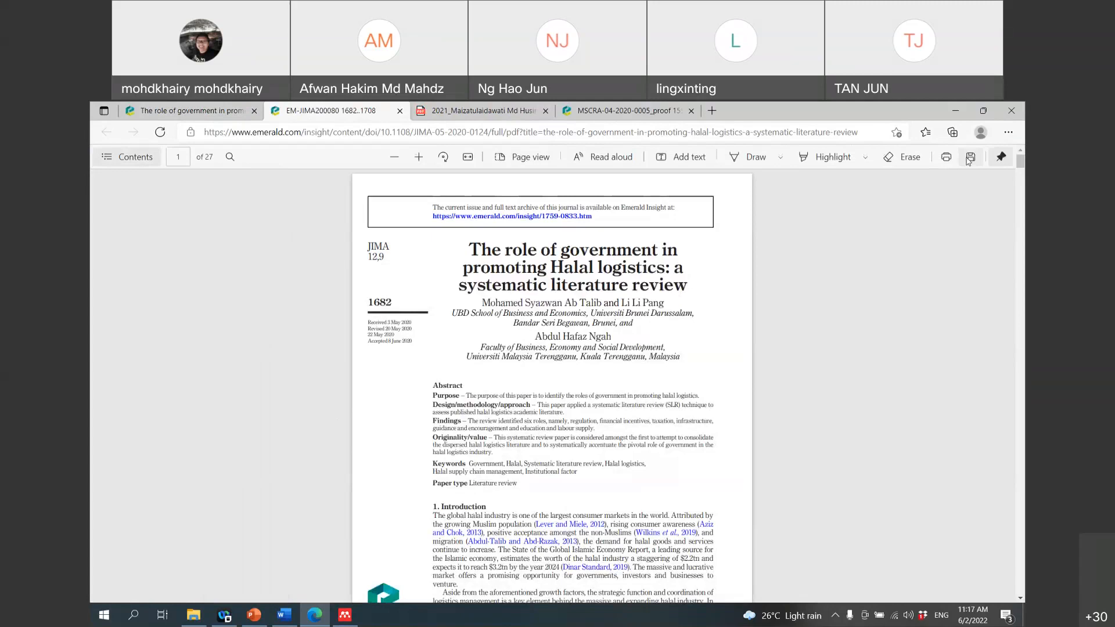
{"action": "left_click", "coordinate": [970, 158]}
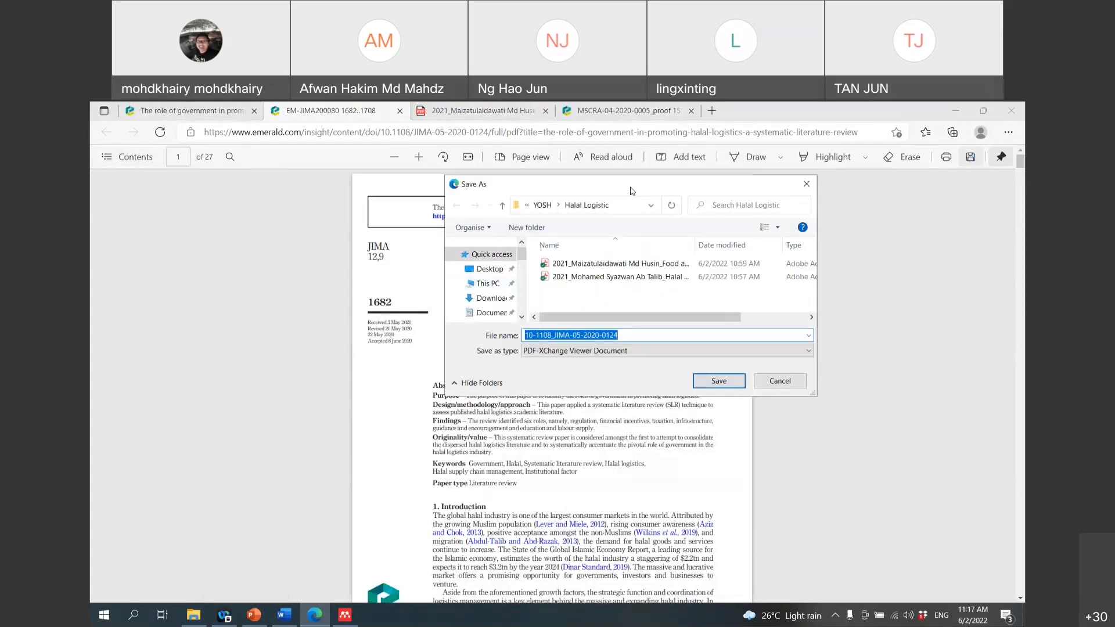
Step: Save the PDF in Halal Logistic as '2021_', the author's name, then 'The role of government' title
{"action": "left_click_drag", "start_coordinate": [632, 191], "coordinate": [921, 223]}
{"action": "scroll", "coordinate": [581, 349], "scroll_direction": "down", "scroll_amount": 5}
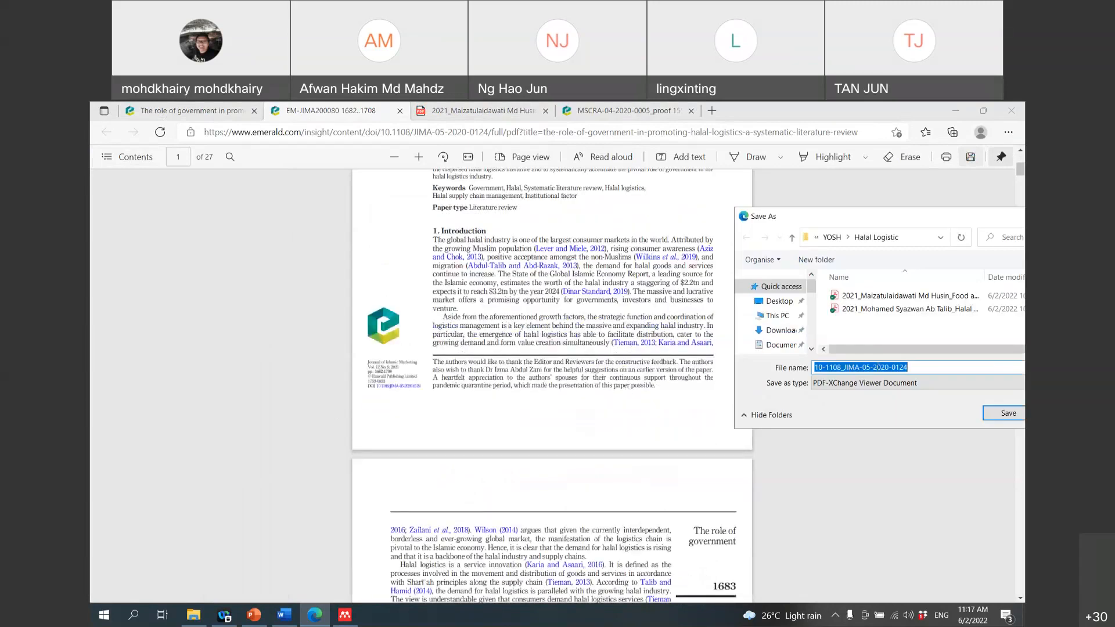
{"action": "type", "text": "2021_"}
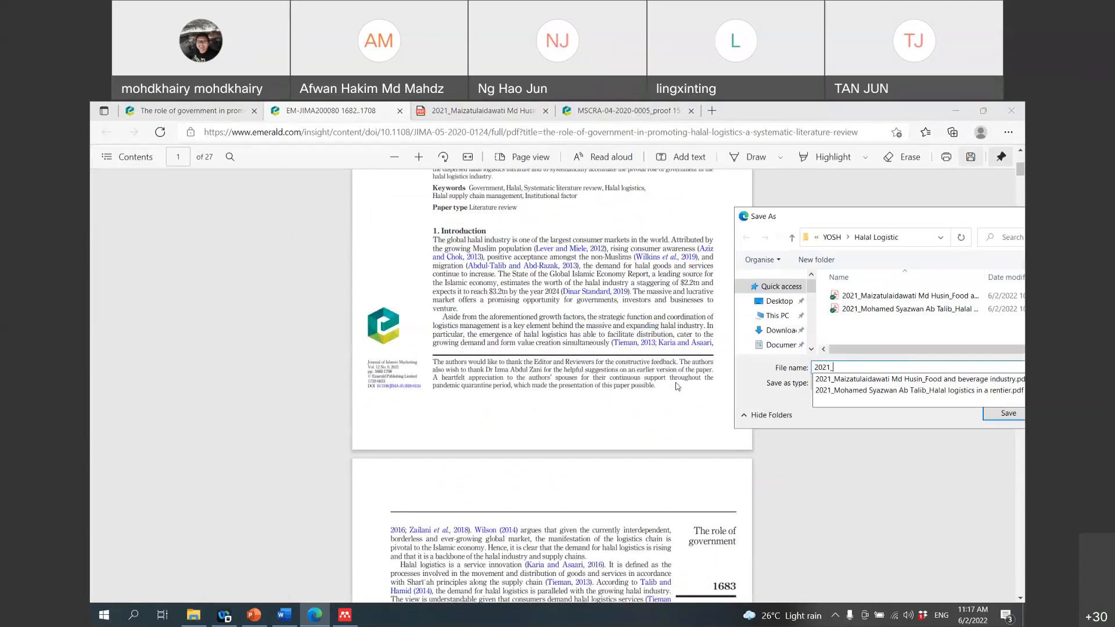
{"action": "key", "text": "Down"}
{"action": "scroll", "coordinate": [590, 351], "scroll_direction": "up", "scroll_amount": 5}
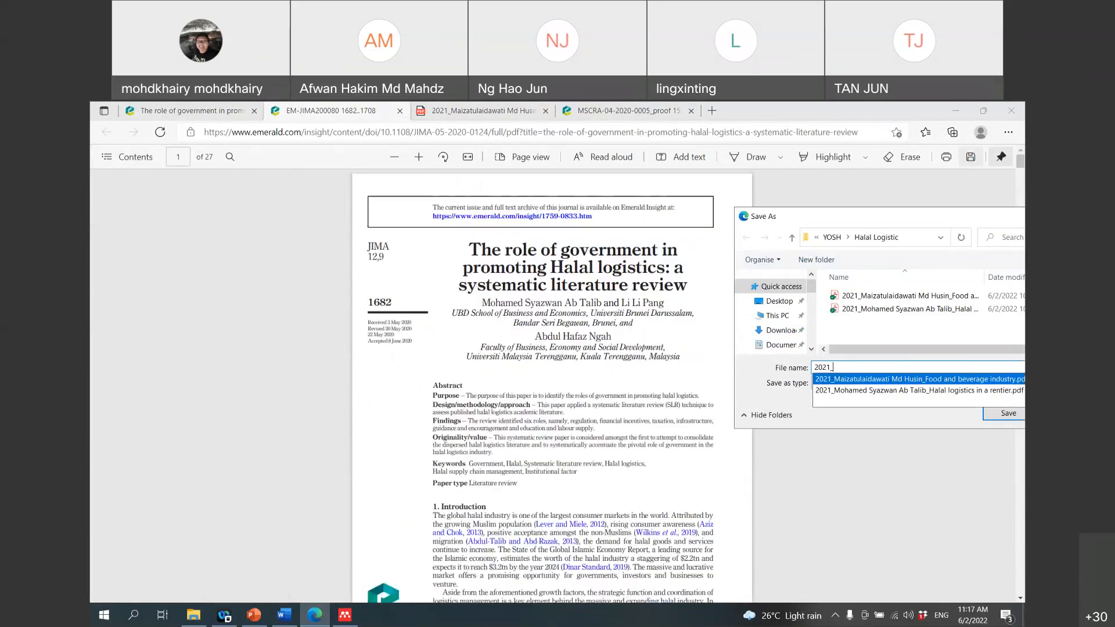
{"action": "type", "text": "Mohamed "}
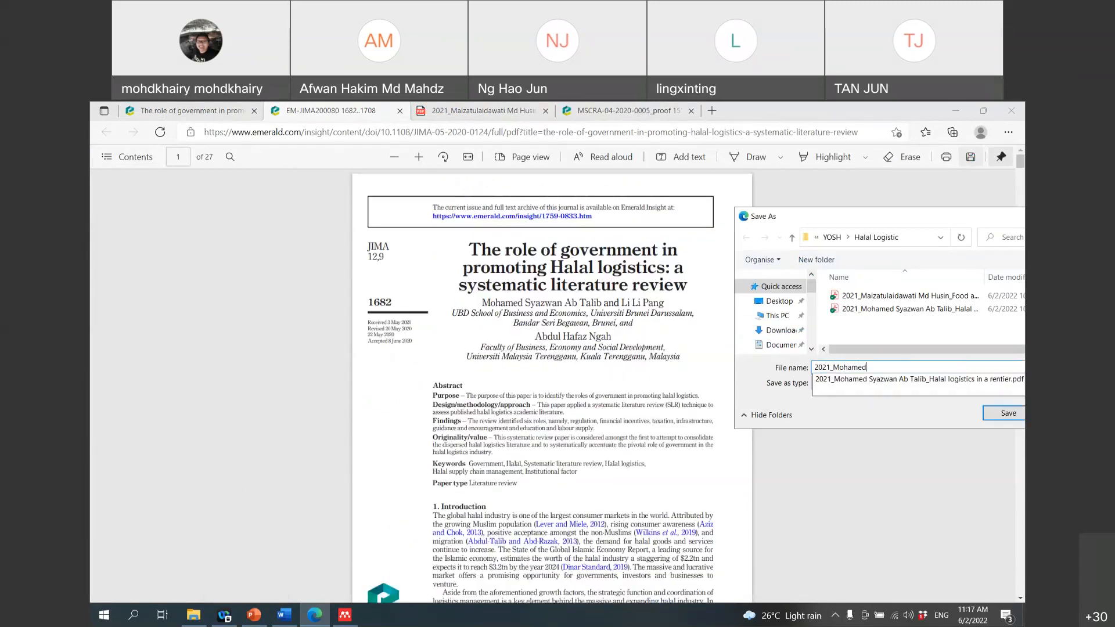
{"action": "type", "text": "Sa"}
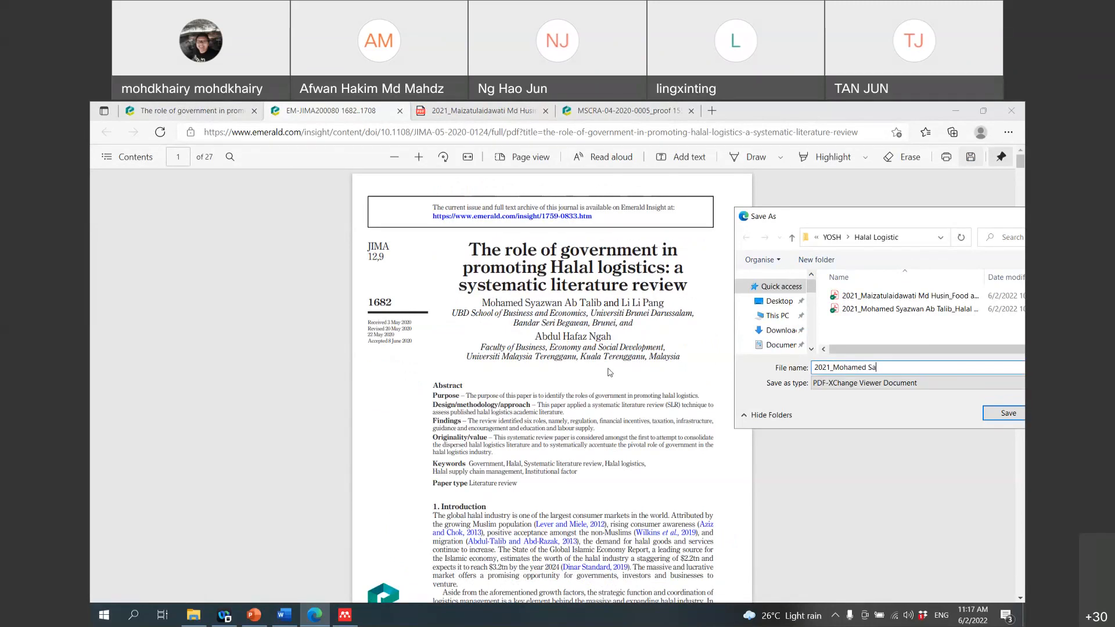
{"action": "key", "text": "BackSpace"}
{"action": "type", "text": "yazwan Ab Talib"}
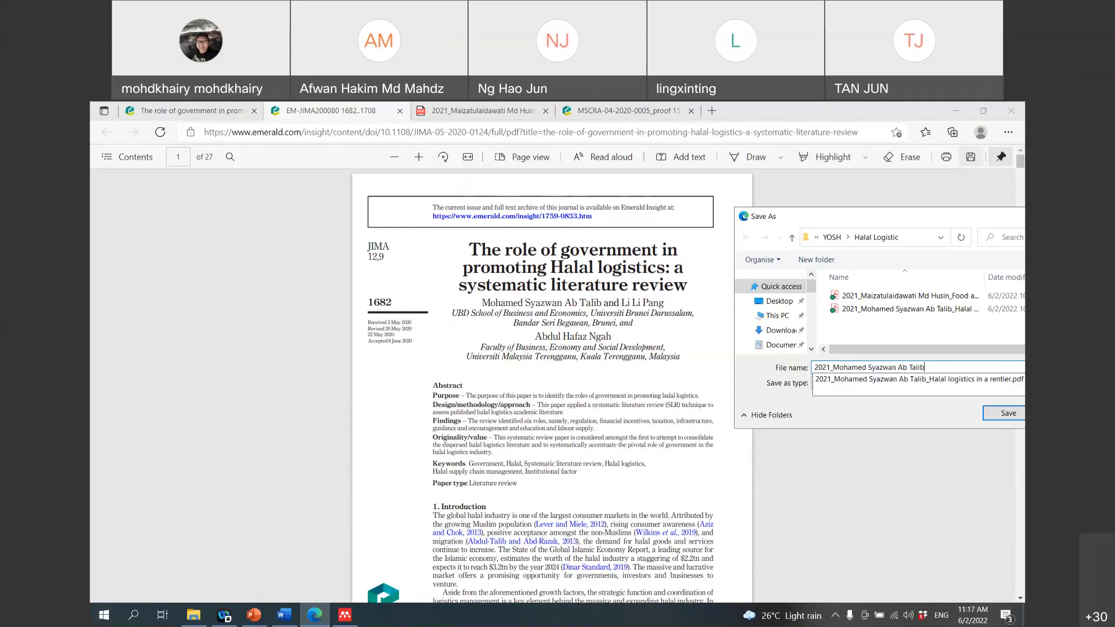
{"action": "type", "text": "_The role of governmen"}
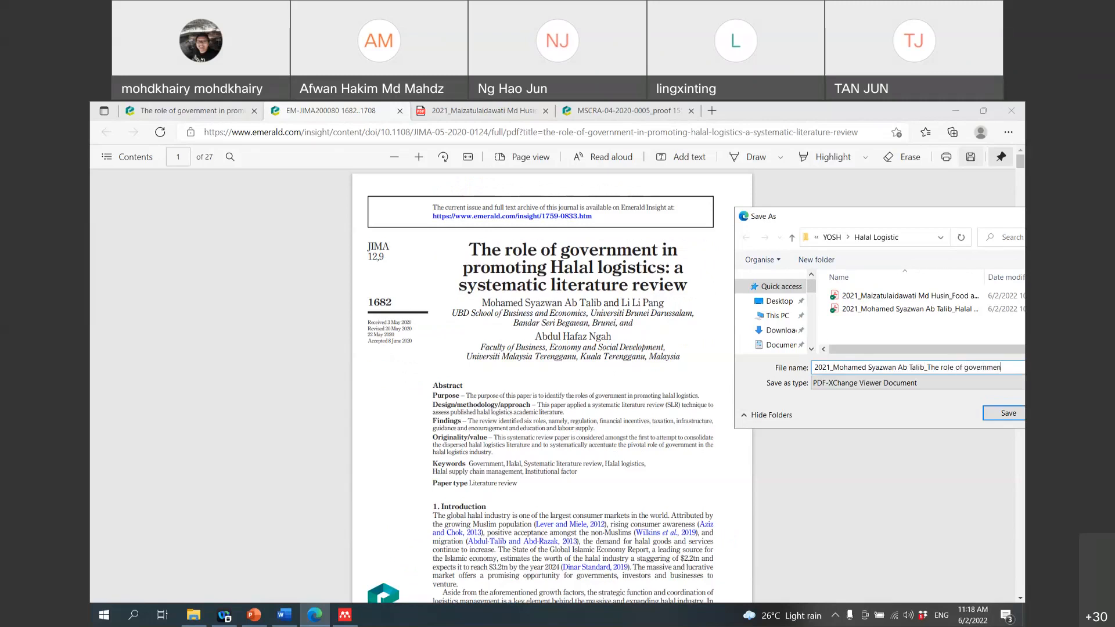
{"action": "key", "text": "Return"}
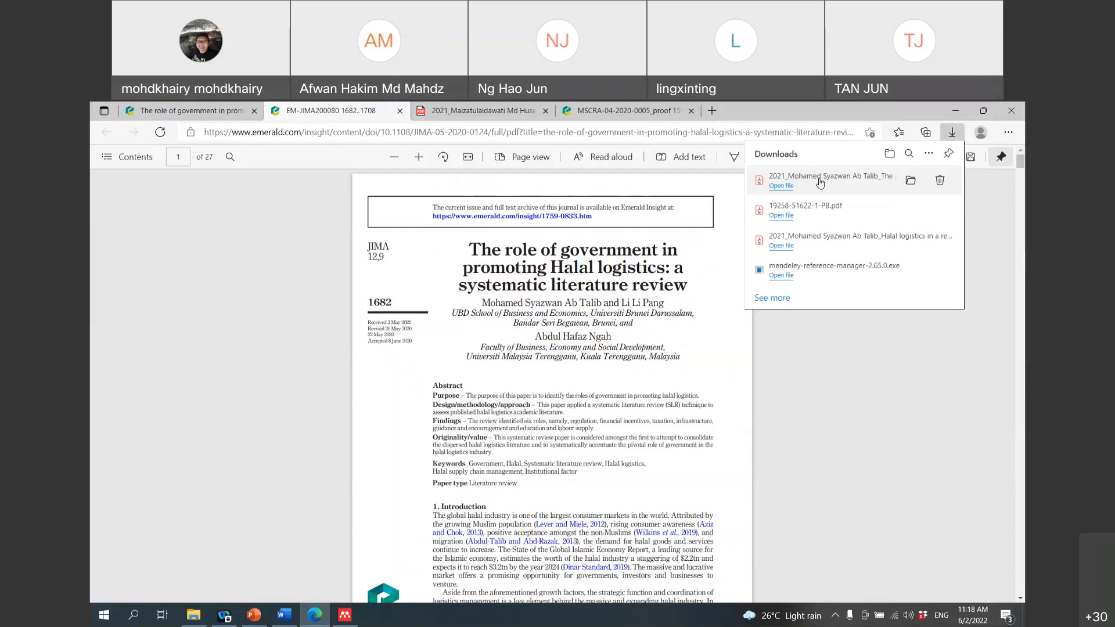
Step: Add the downloaded PDF to Mendeley, open the 2020 Ab Talib, Pang and Ngah paper, then return to Word
{"action": "left_click_drag", "start_coordinate": [820, 182], "coordinate": [458, 416]}
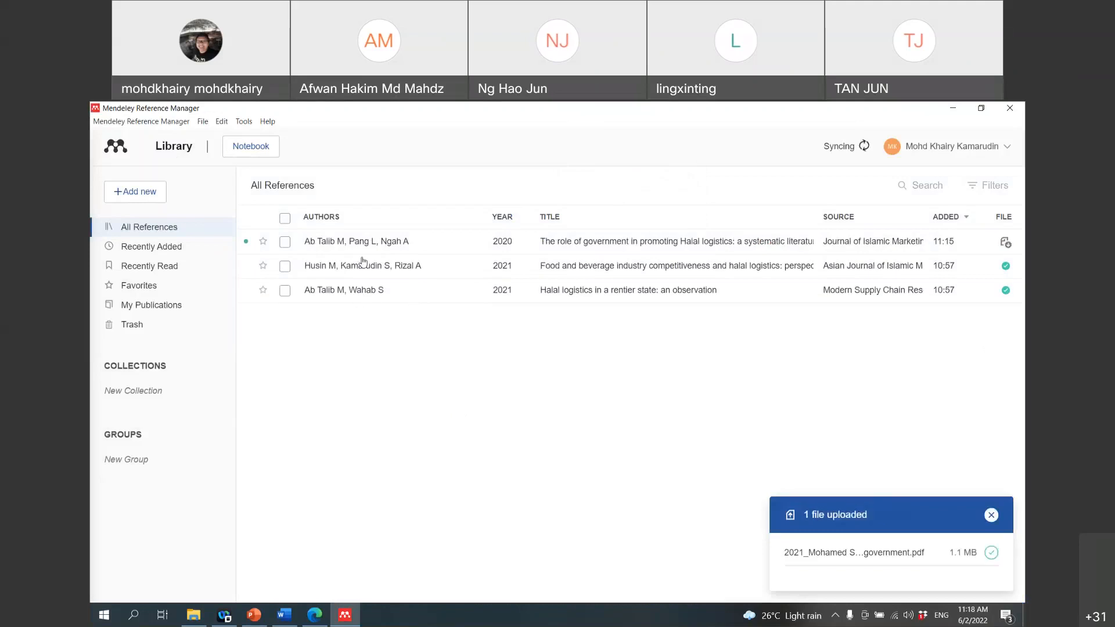
{"action": "double_click", "coordinate": [752, 249]}
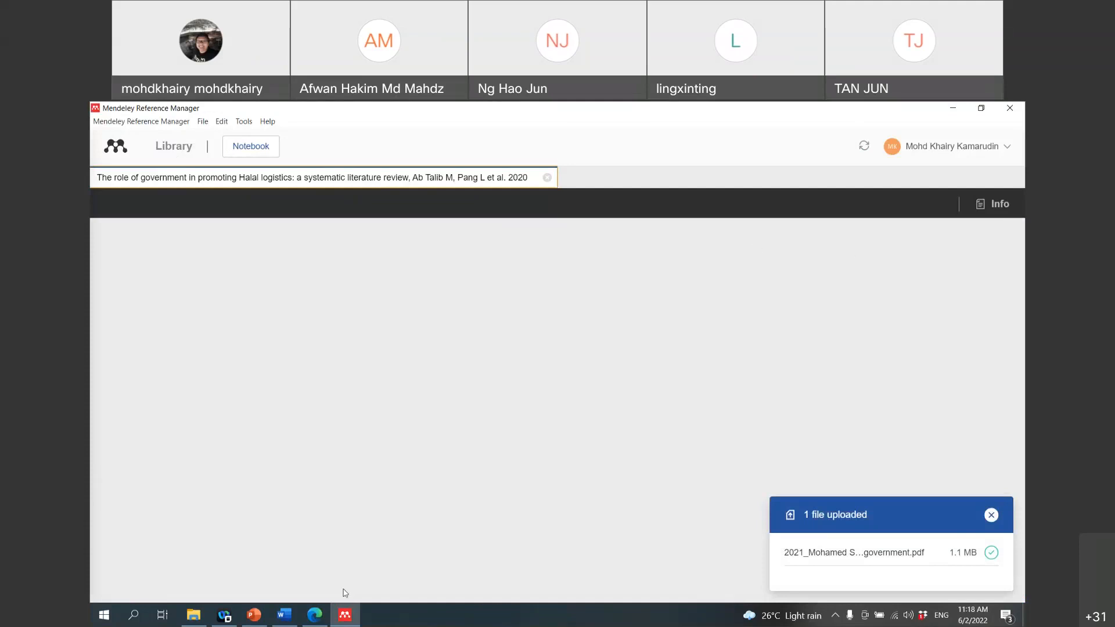
{"action": "left_click", "coordinate": [291, 625]}
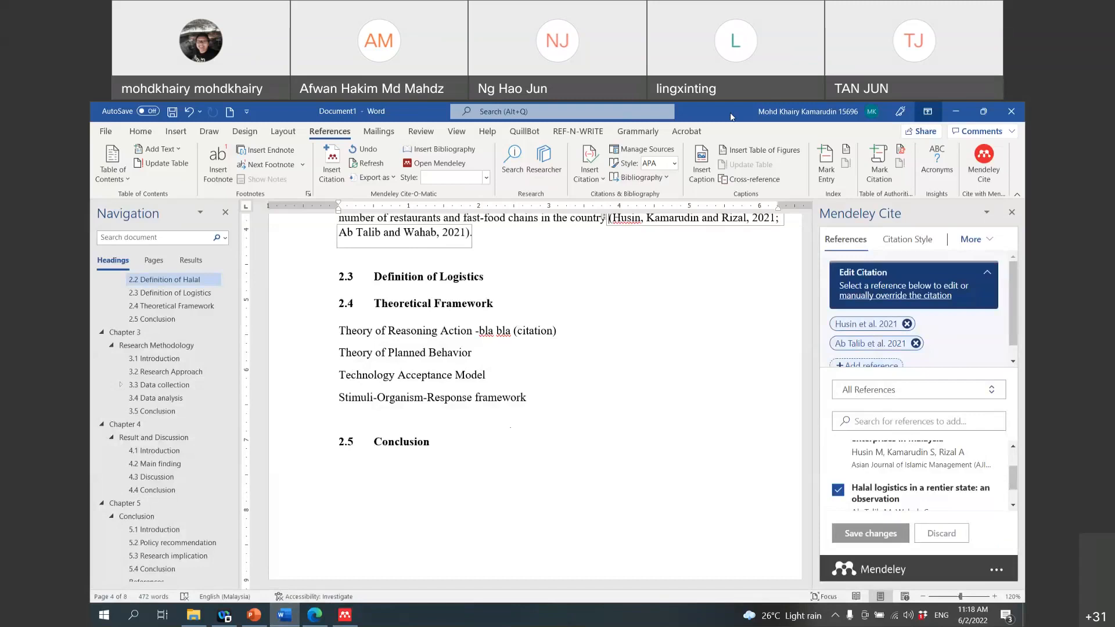
Step: Copy the 'Aside from the aforementioned growth factors' paragraph from the PDF and paste it under section 2.2
{"action": "left_click_drag", "start_coordinate": [731, 117], "coordinate": [708, 123]}
{"action": "scroll", "coordinate": [504, 412], "scroll_direction": "down", "scroll_amount": 4}
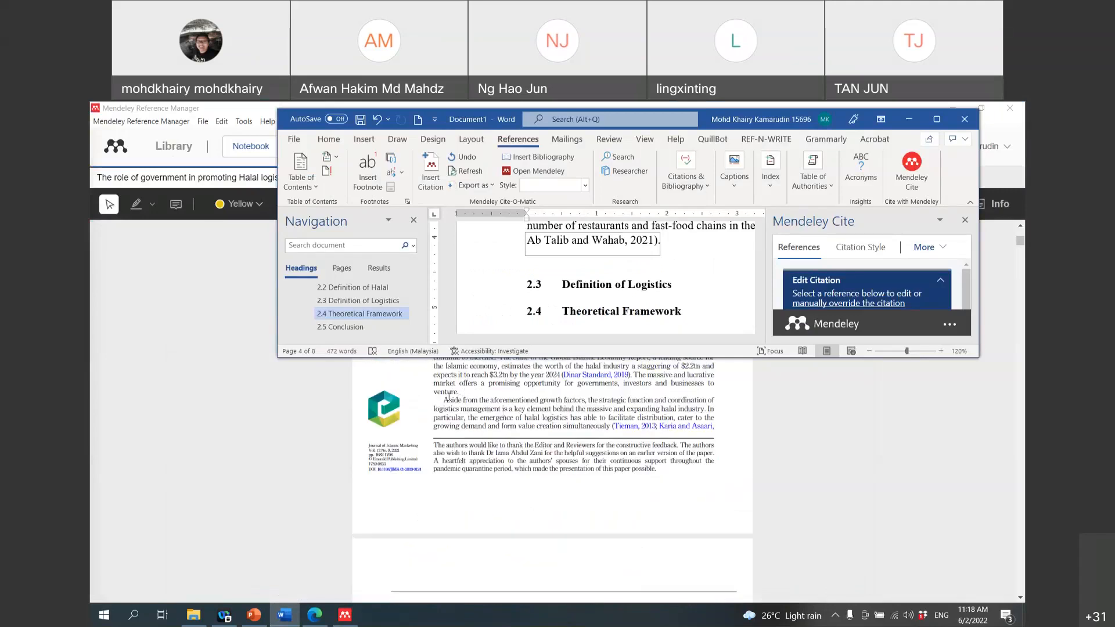
{"action": "left_click_drag", "start_coordinate": [447, 400], "coordinate": [643, 447]}
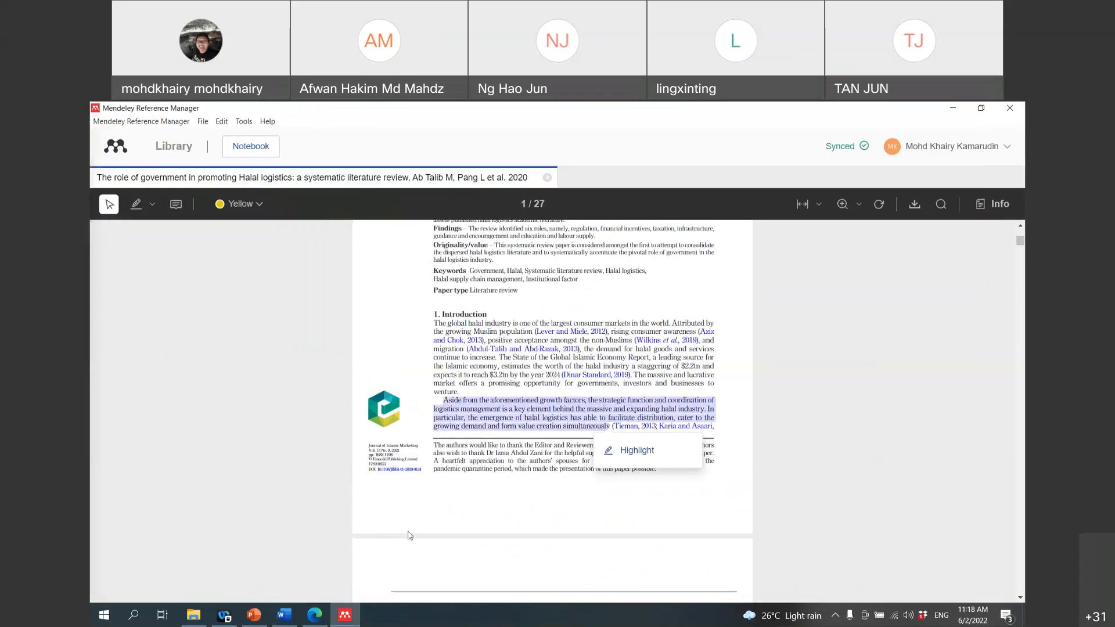
{"action": "left_click", "coordinate": [284, 617]}
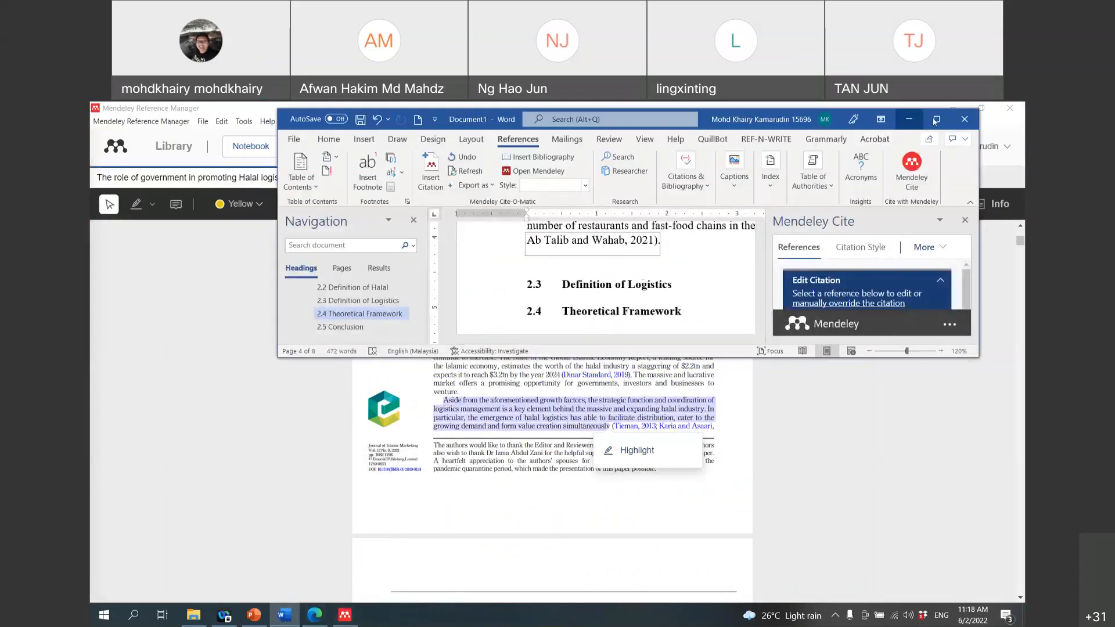
{"action": "left_click", "coordinate": [936, 119]}
{"action": "type", "text": "Aside from the aforementioned growth factors, the strategic function and coordination oflogistics management is a key element behind the massive and expanding halal industry. Inparticular, the emergence of halal logistics has able to facilitate distribution, cater to thegrowing demand and form value creation simultaneously"}
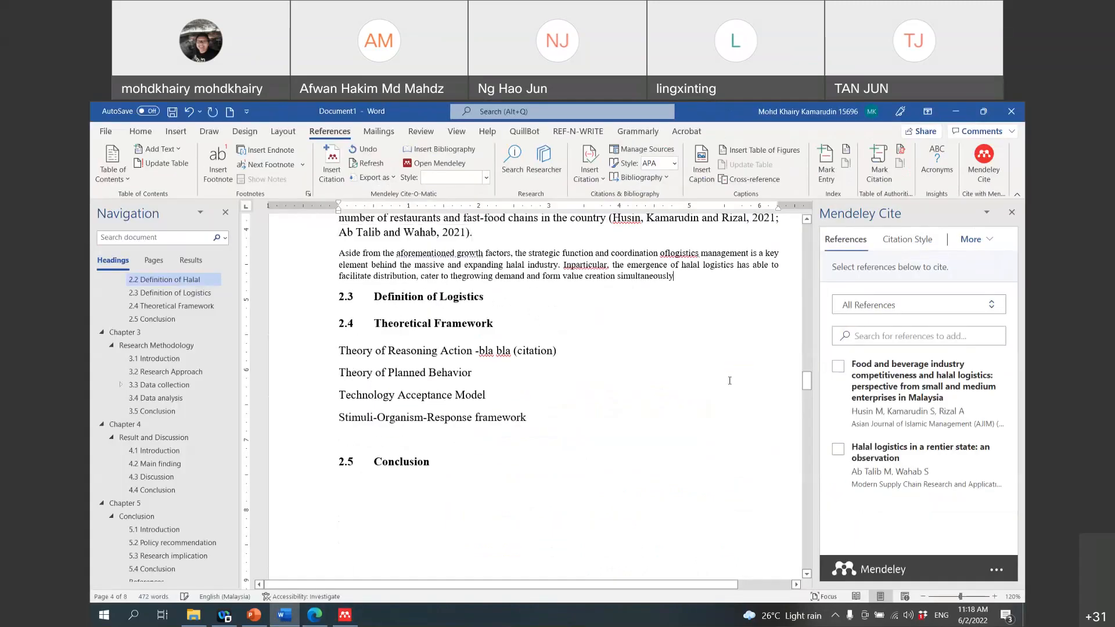
{"action": "left_click", "coordinate": [996, 573]}
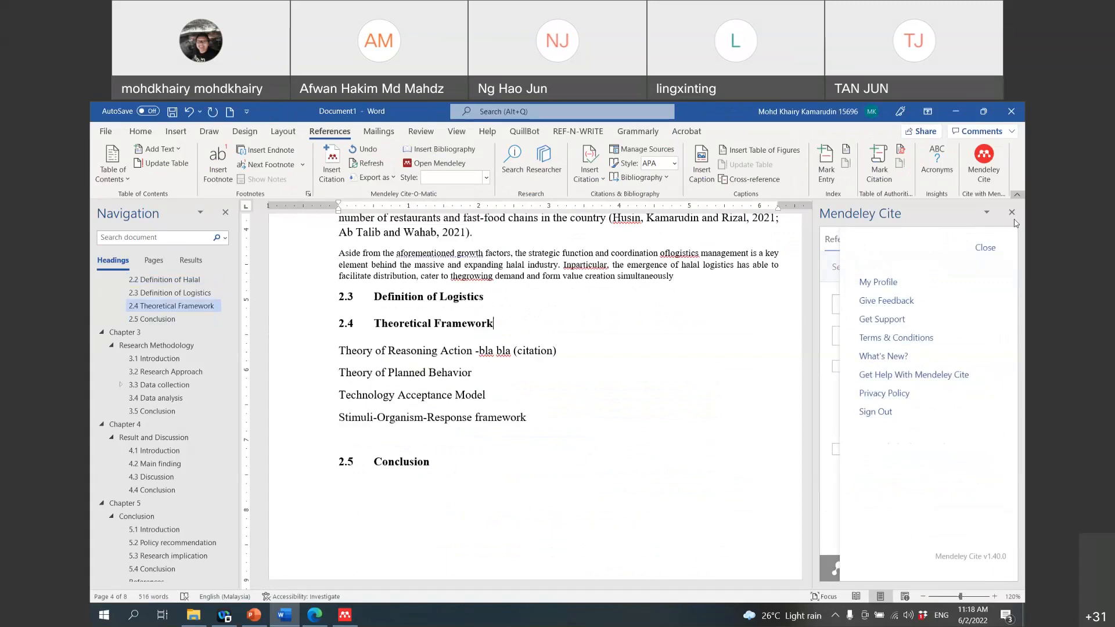
Step: Refresh the Mendeley Cite references with More > Update From Library
{"action": "left_click", "coordinate": [986, 248]}
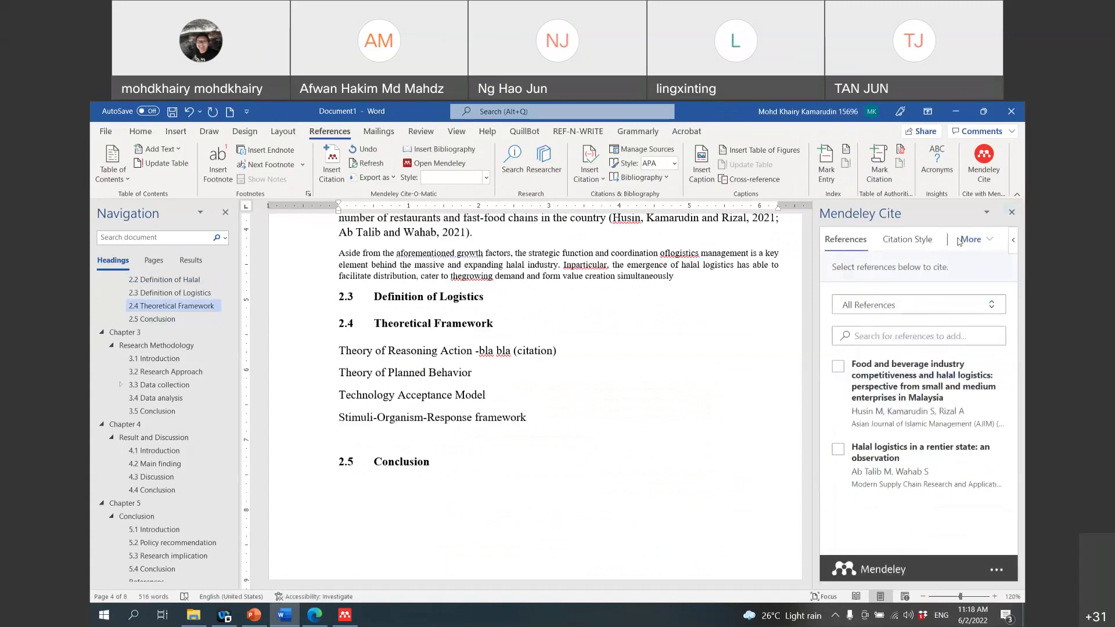
{"action": "left_click", "coordinate": [958, 242]}
{"action": "left_click", "coordinate": [960, 243]}
{"action": "left_click", "coordinate": [965, 243]}
{"action": "left_click", "coordinate": [963, 279]}
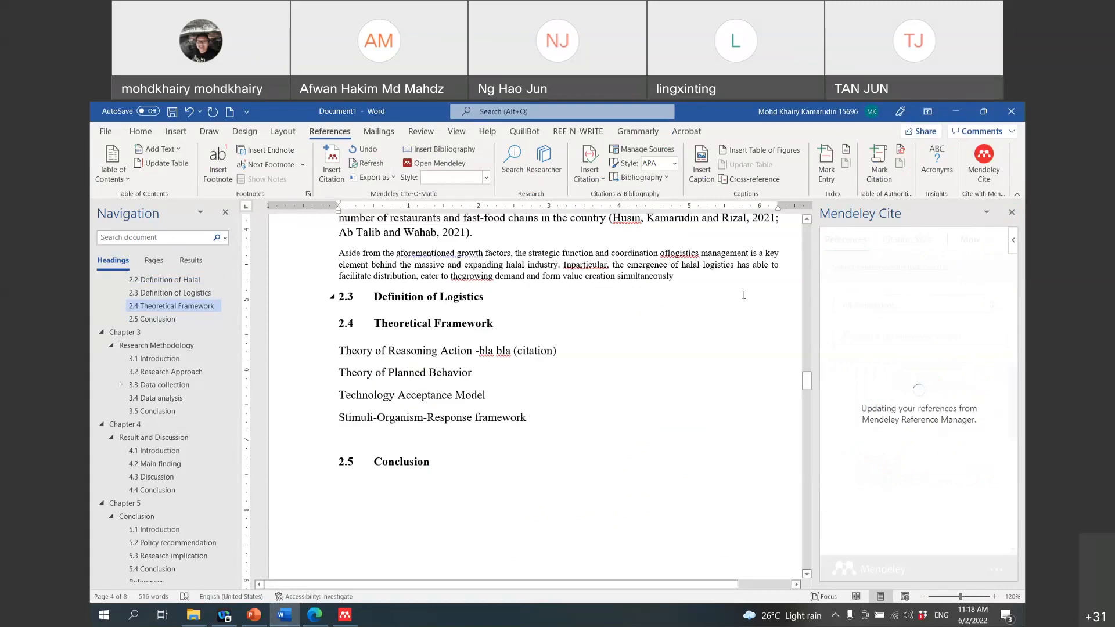
Step: Add an empty line after the new paragraph and fix 'the growing' by inserting the missing space
{"action": "left_click", "coordinate": [678, 281]}
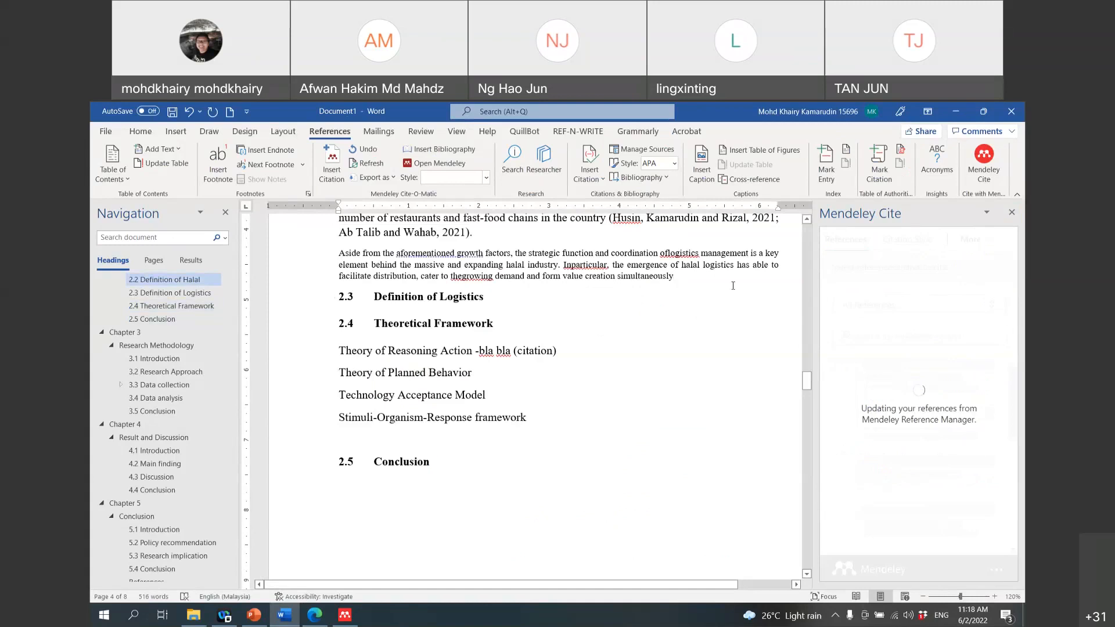
{"action": "key", "text": "Return"}
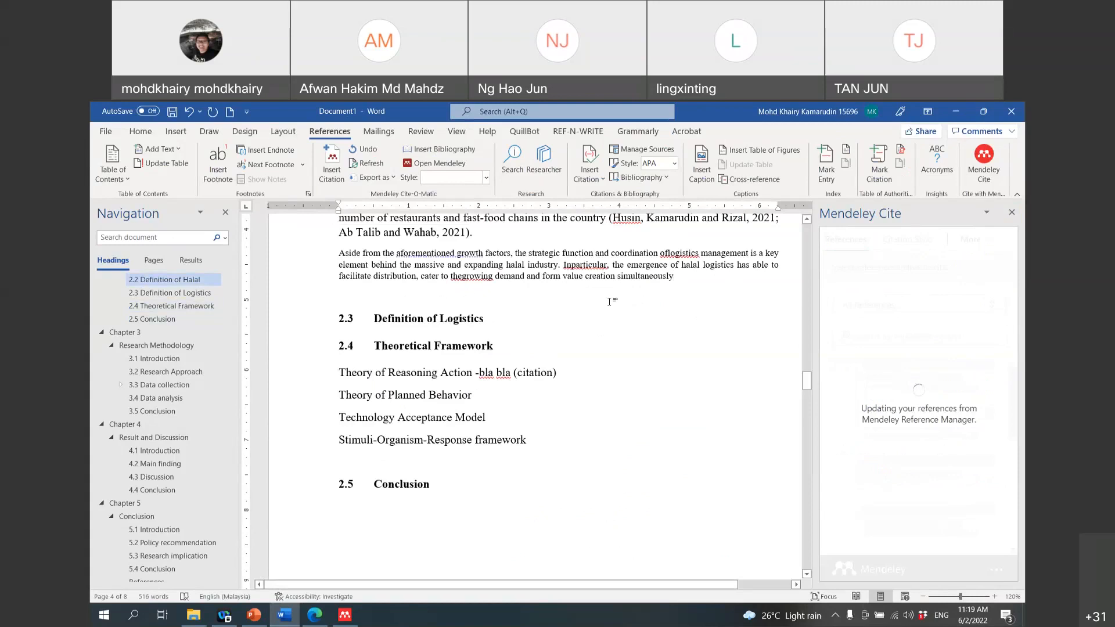
{"action": "left_click", "coordinate": [463, 276]}
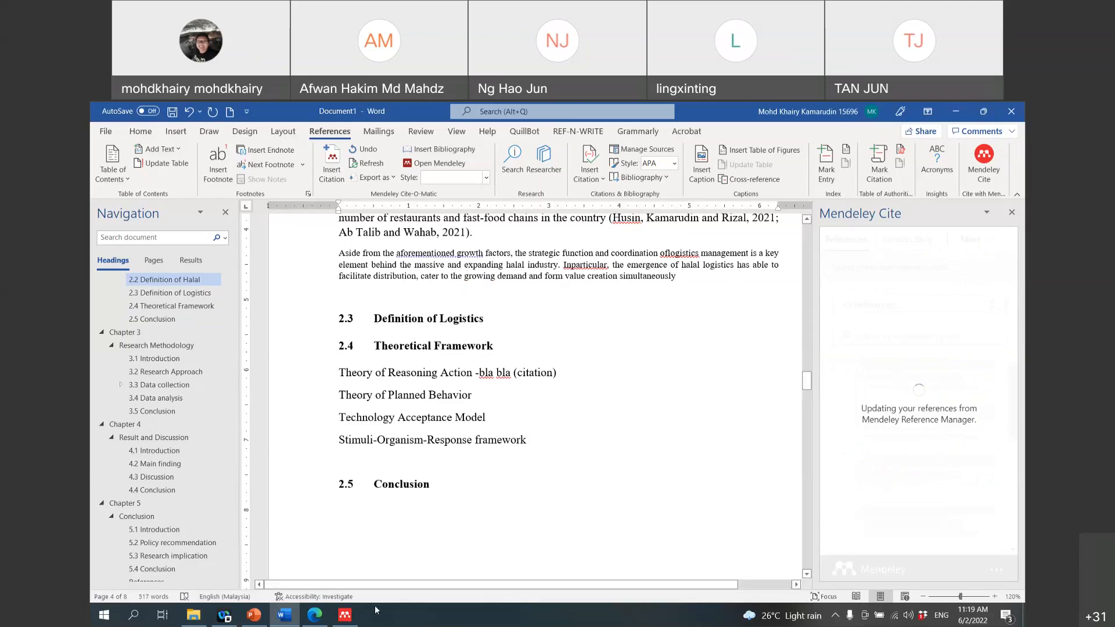
{"action": "left_click", "coordinate": [345, 616]}
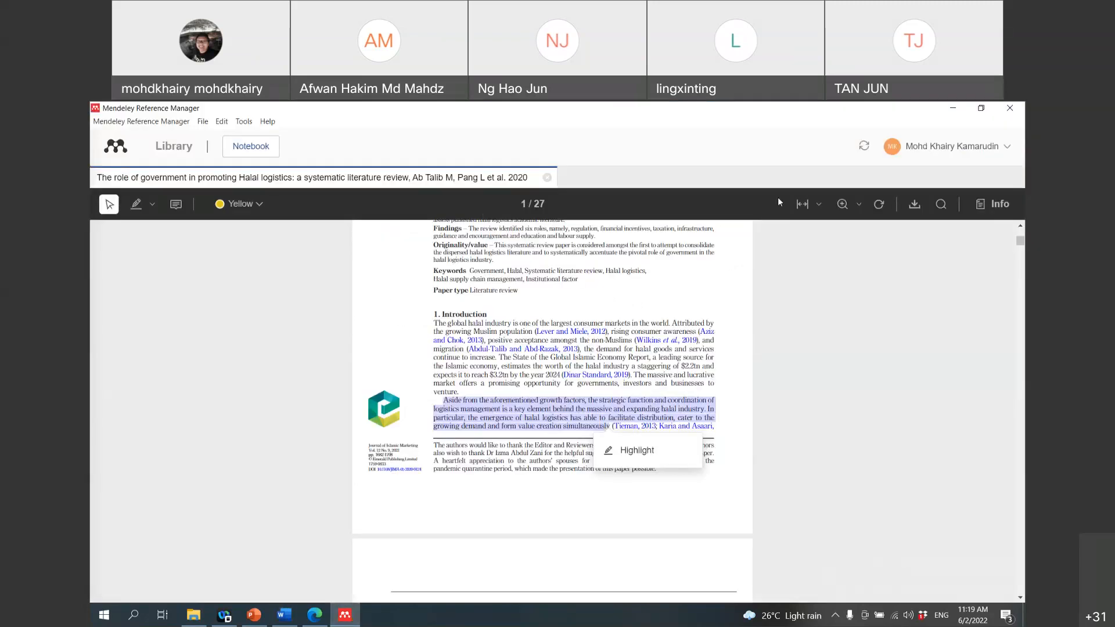
Step: Close the government-role review PDF, check the 2020 Halal logistics reference's details, and return to Word
{"action": "left_click", "coordinate": [546, 178]}
{"action": "left_click", "coordinate": [297, 246]}
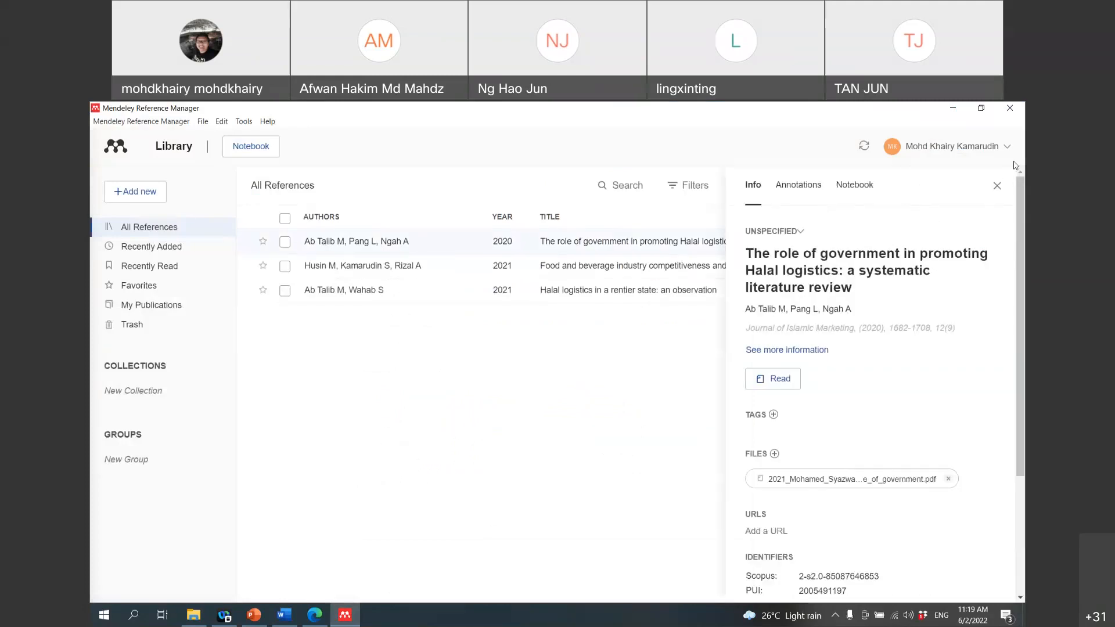
{"action": "left_click", "coordinate": [1003, 188]}
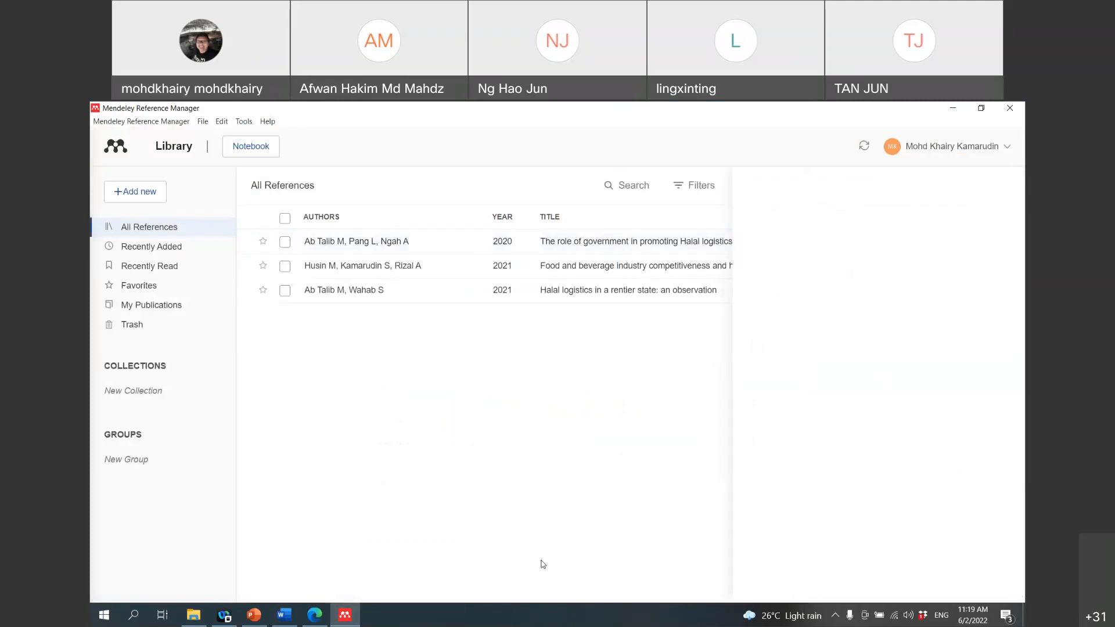
{"action": "left_click", "coordinate": [296, 619]}
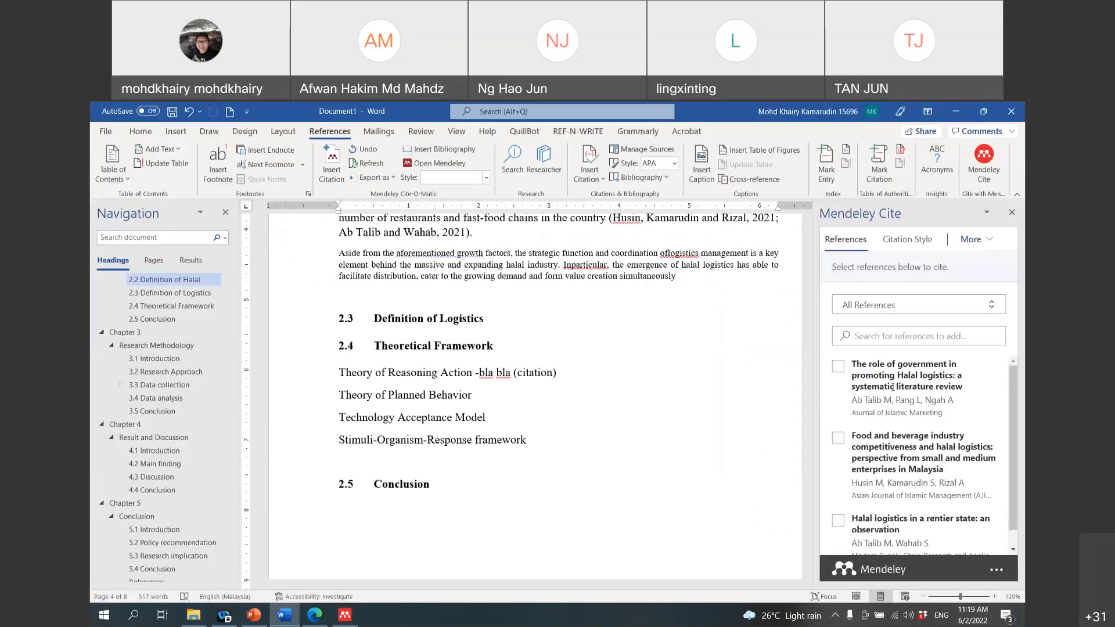
Step: Cite the 2020 Halal logistics paper (Ab Talib, Pang and Ngah, 2020) after 'simultaneously' at the paragraph's end
{"action": "left_click", "coordinate": [838, 367]}
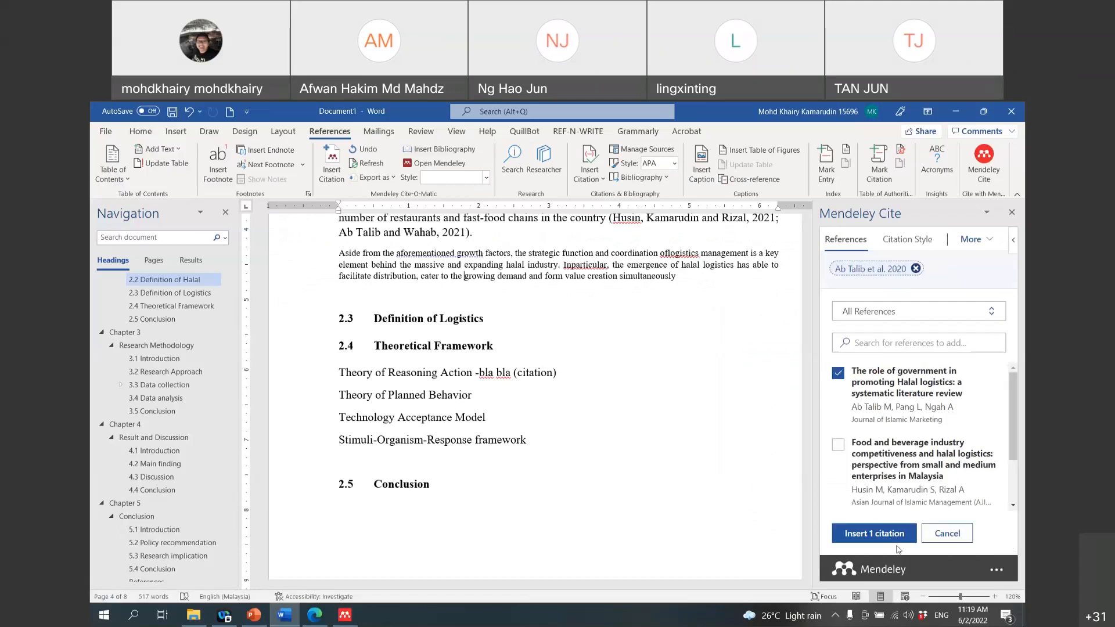
{"action": "left_click", "coordinate": [895, 534]}
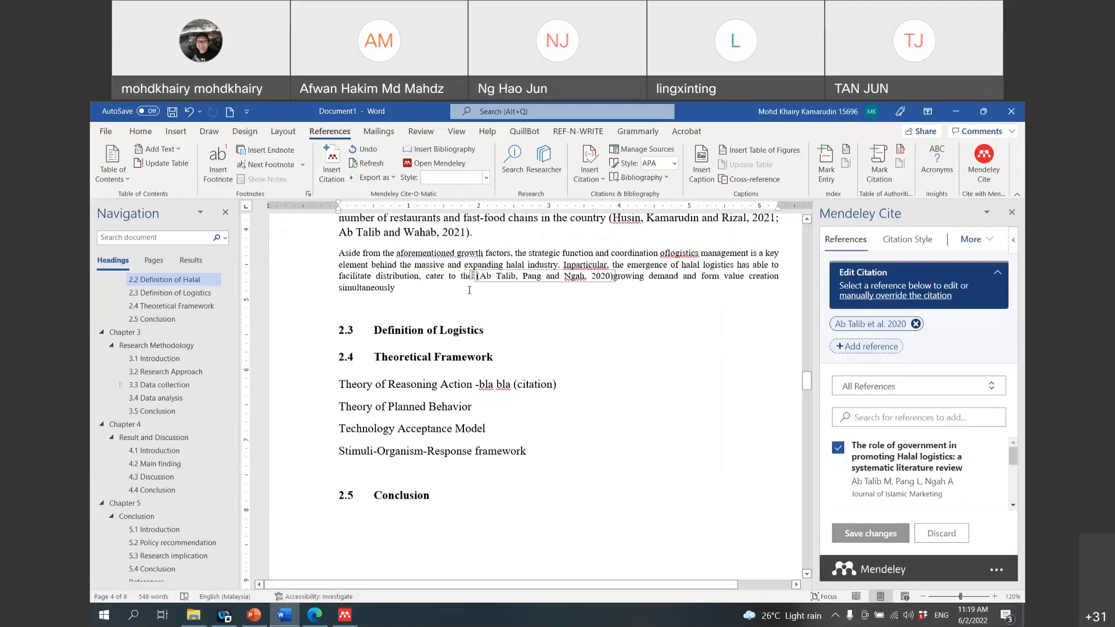
{"action": "left_click_drag", "start_coordinate": [614, 277], "coordinate": [474, 278]}
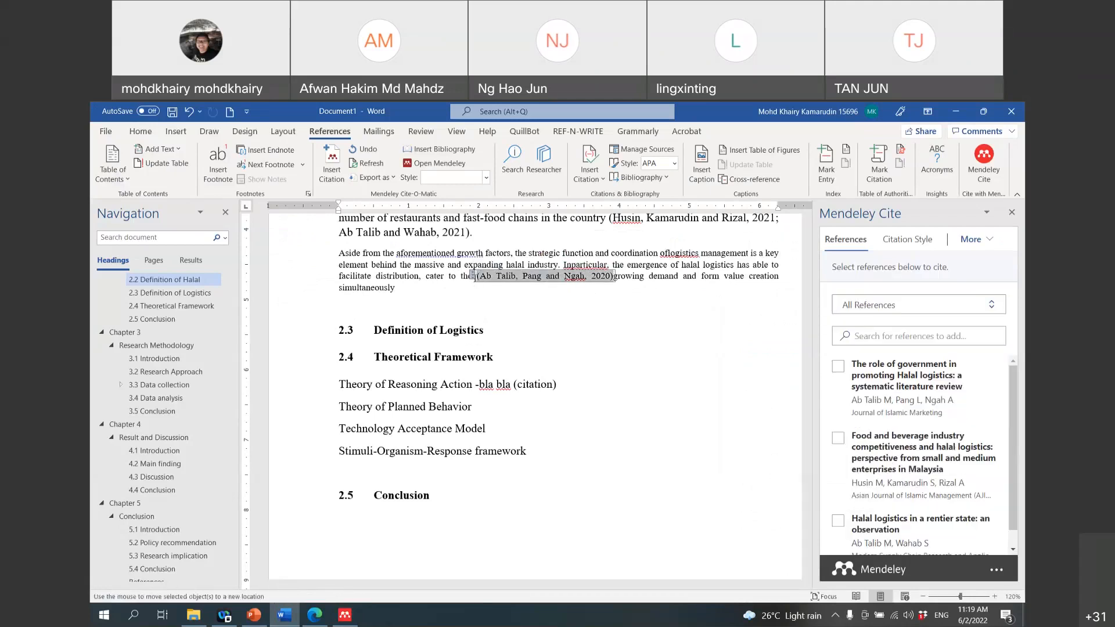
{"action": "left_click", "coordinate": [540, 292]}
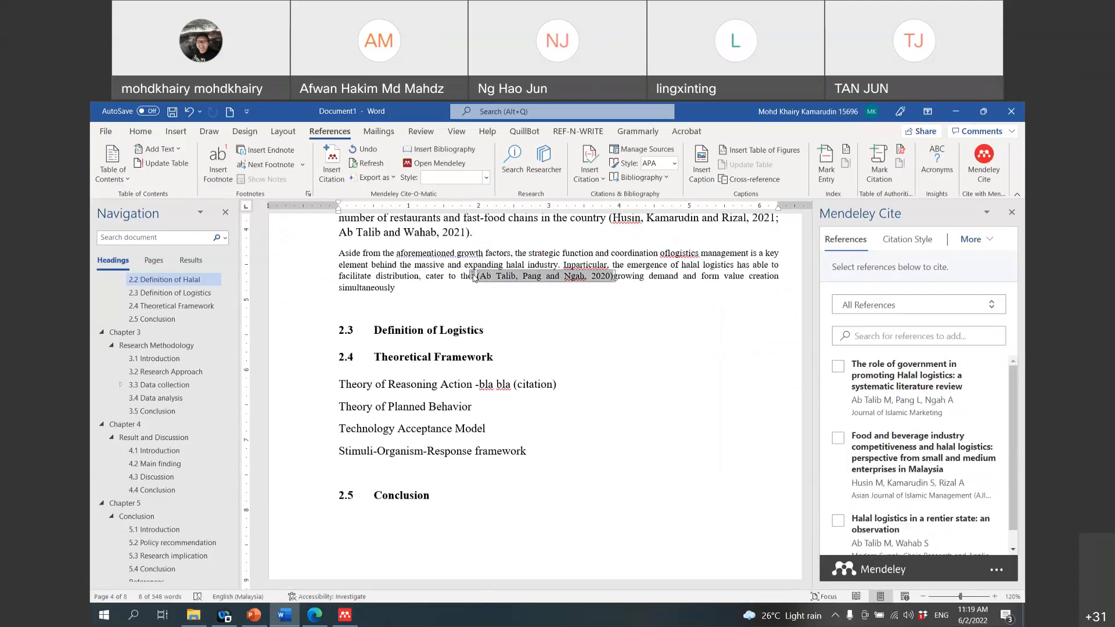
{"action": "left_click", "coordinate": [483, 292]}
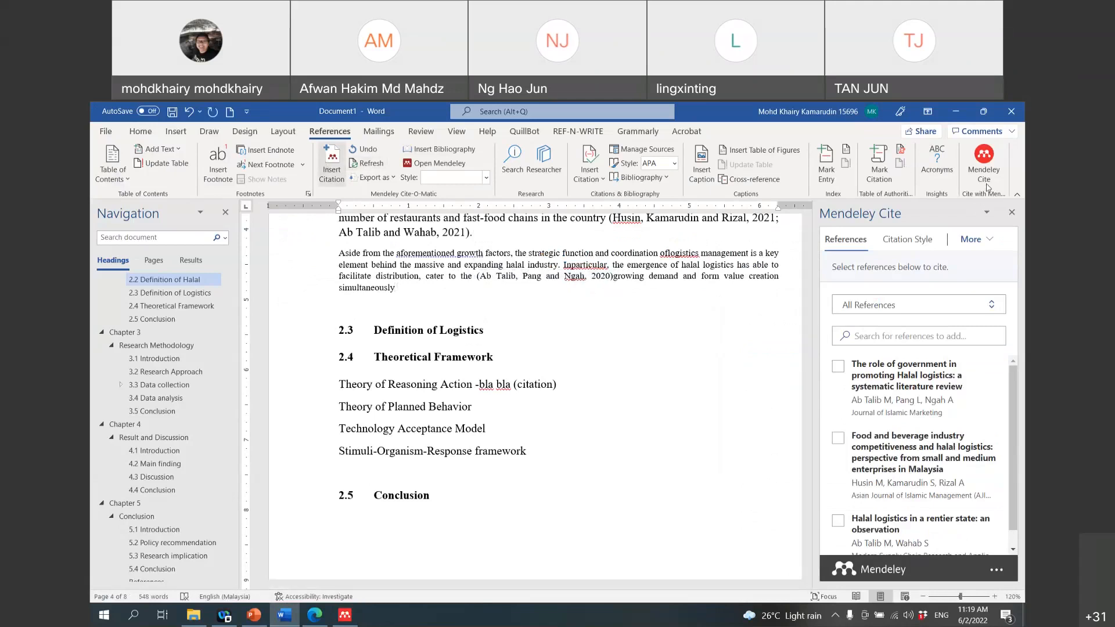
{"action": "left_click", "coordinate": [840, 368]}
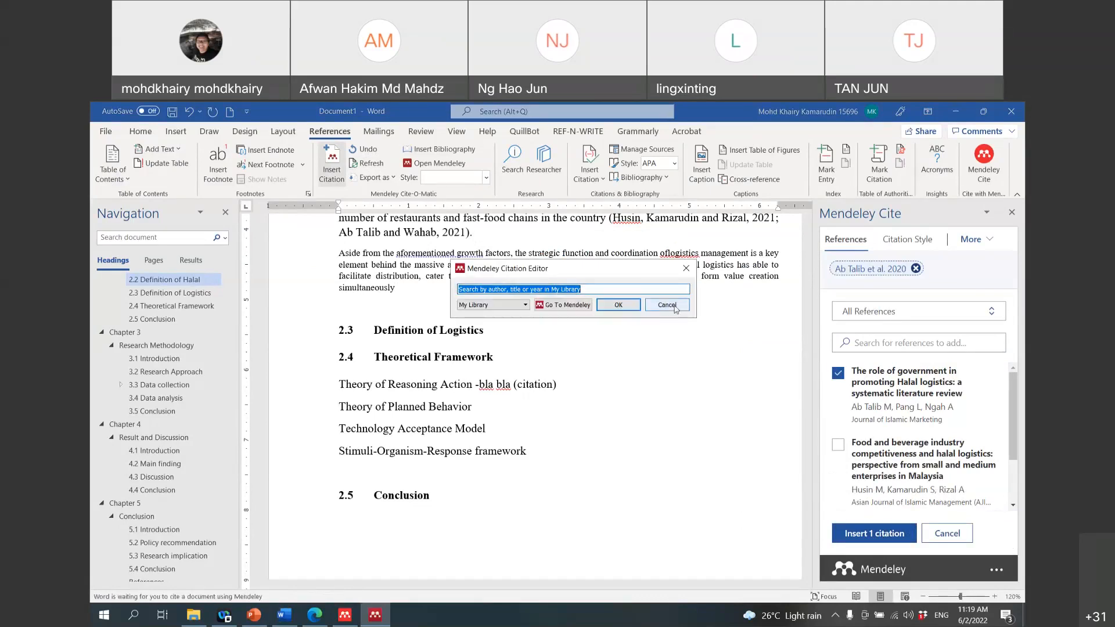
{"action": "left_click", "coordinate": [667, 305]}
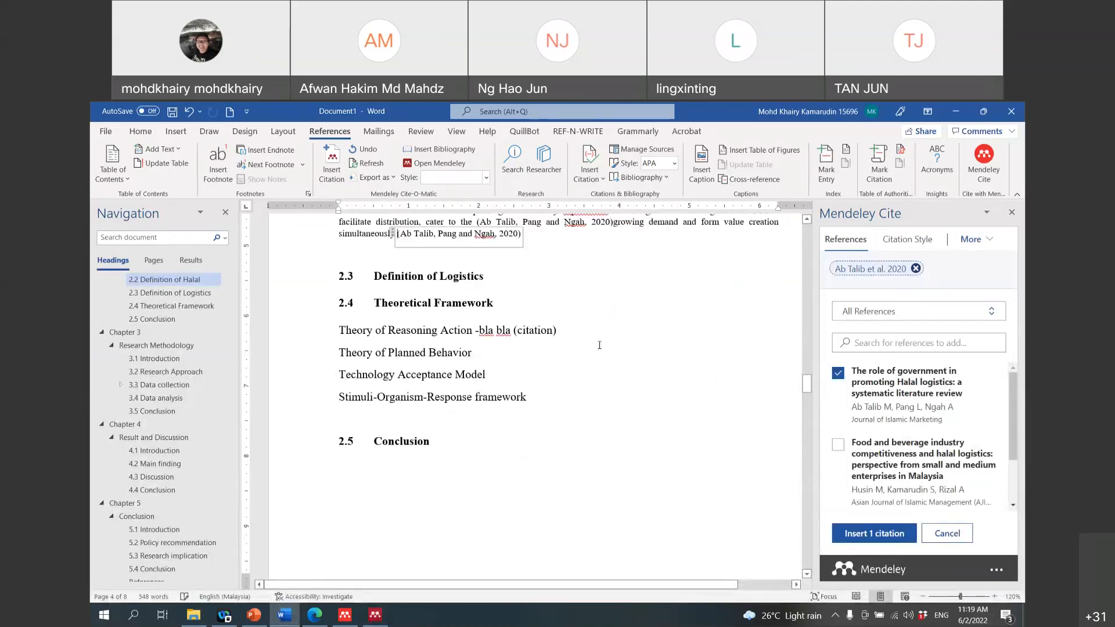
Step: Locate the stray citation and review the spelling suggestions for 'Inparticular'
{"action": "mouse_move", "coordinate": [803, 474]}
{"action": "left_mouse_down"}
{"action": "mouse_move", "coordinate": [784, 558]}
{"action": "mouse_move", "coordinate": [786, 539]}
{"action": "left_mouse_up"}
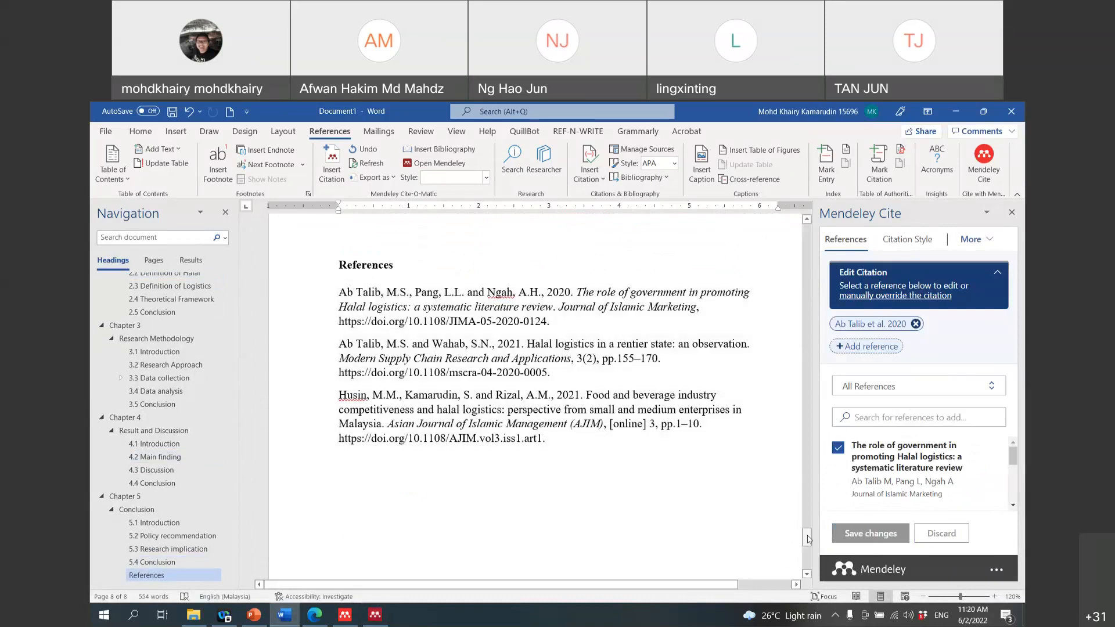
{"action": "left_click_drag", "start_coordinate": [808, 539], "coordinate": [806, 372]}
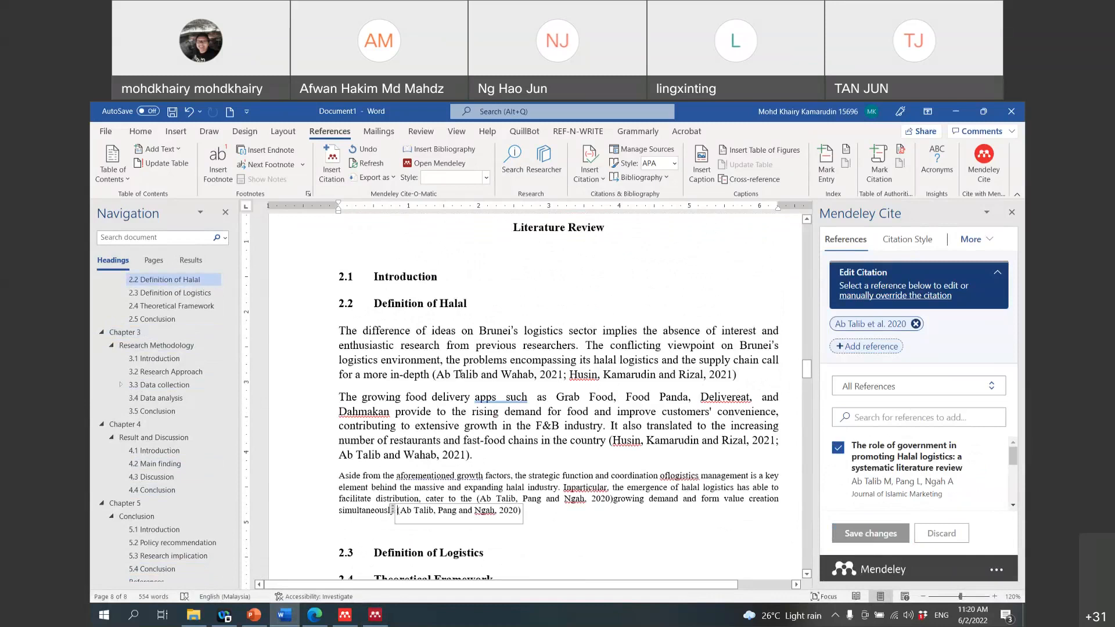
{"action": "left_click", "coordinate": [403, 475]}
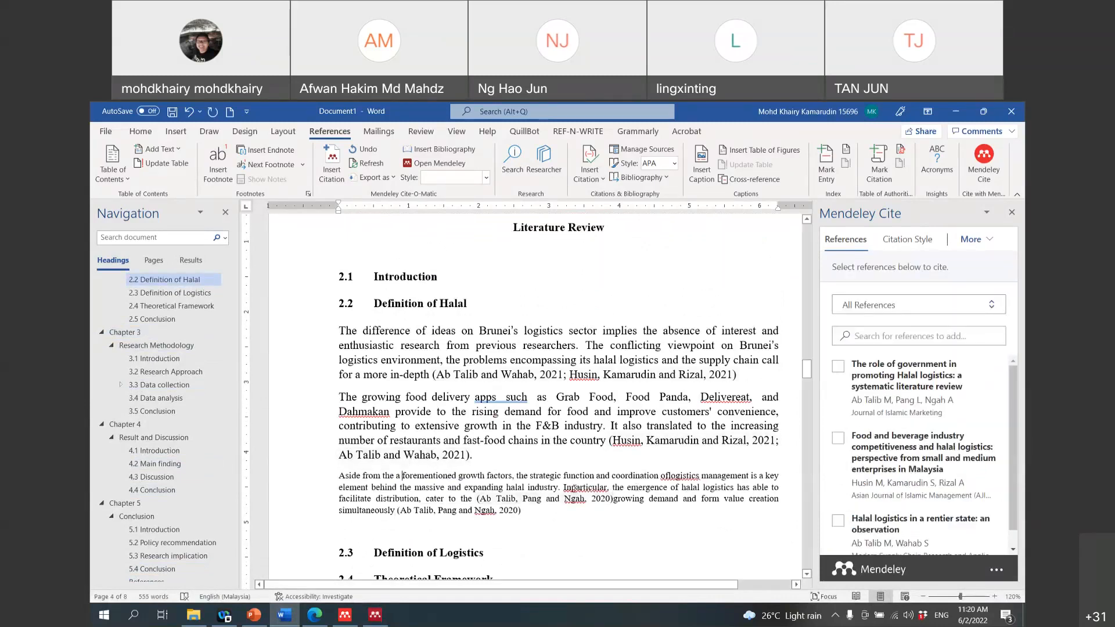
{"action": "right_click", "coordinate": [571, 488]}
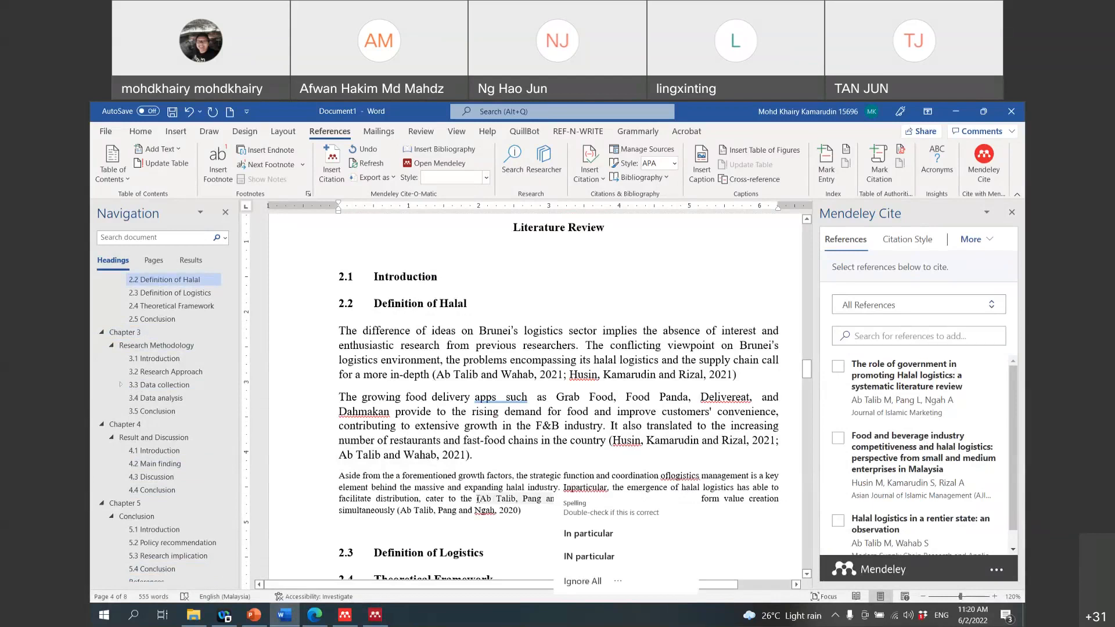
{"action": "left_click", "coordinate": [477, 499]}
Step: Delete the duplicate mid-sentence citation and its leftover empty placeholder before 'growing'
{"action": "double_click", "coordinate": [604, 498]}
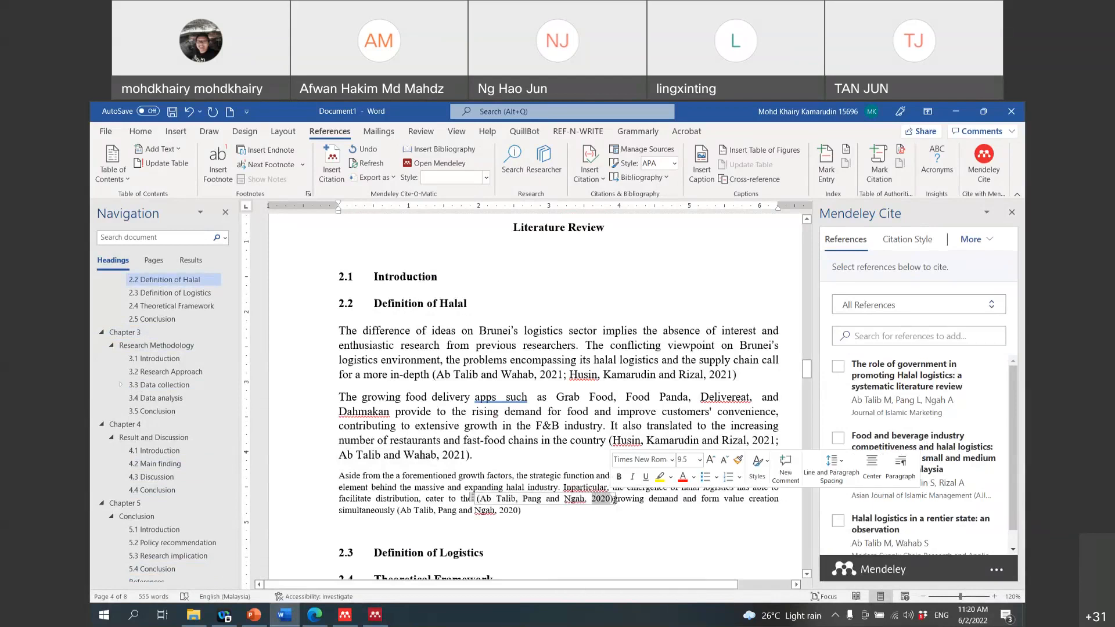
{"action": "left_click_drag", "start_coordinate": [614, 499], "coordinate": [477, 500]}
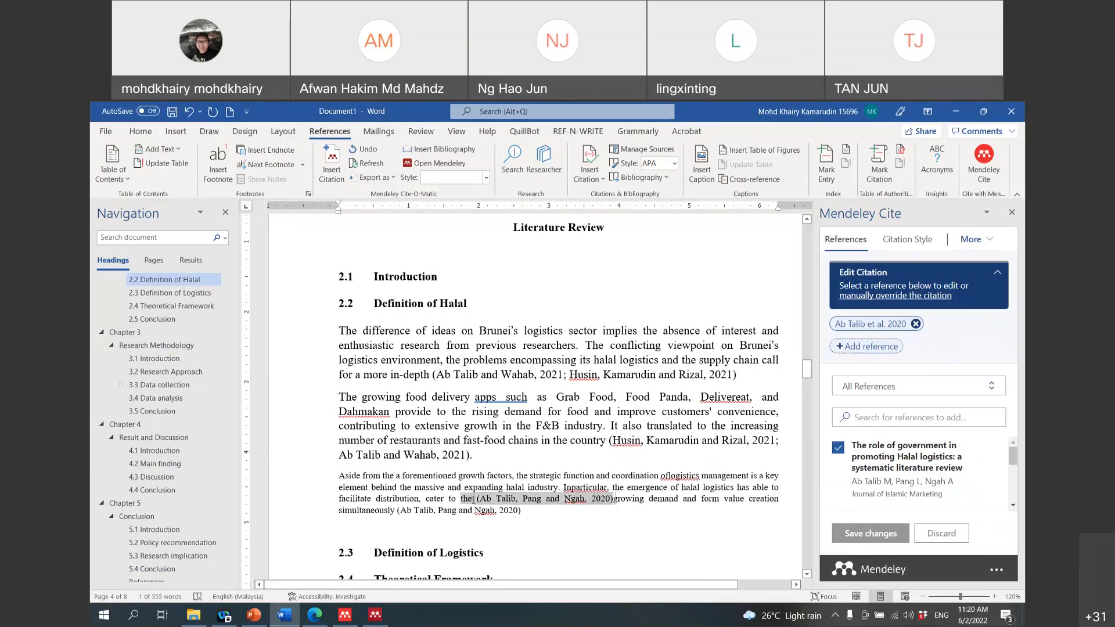
{"action": "key", "text": "Delete"}
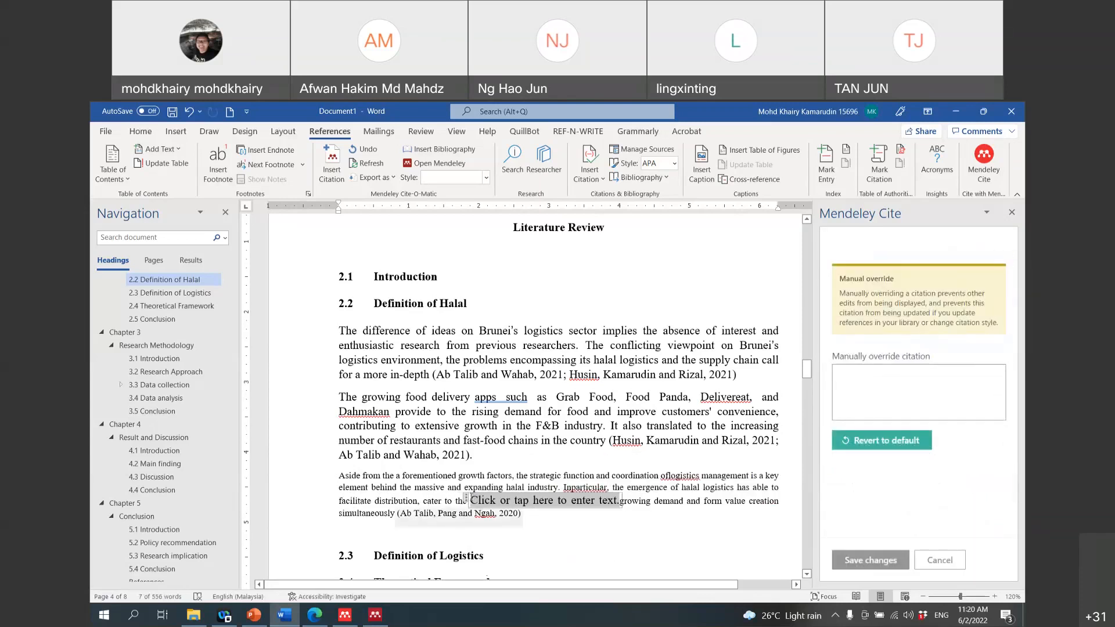
{"action": "left_click", "coordinate": [877, 445]}
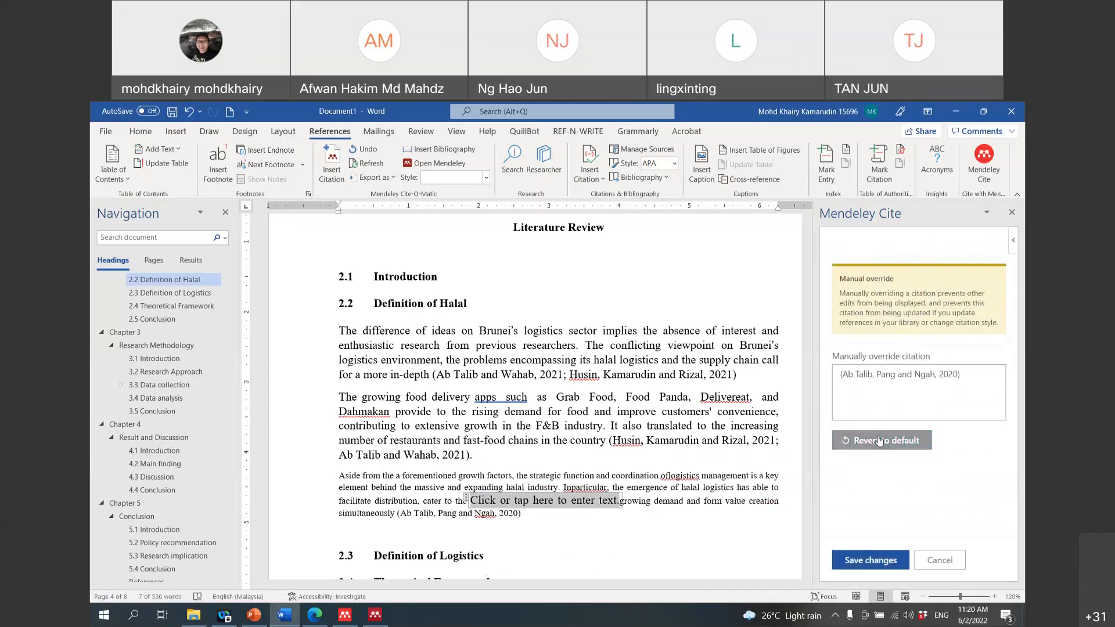
{"action": "left_click", "coordinate": [641, 509]}
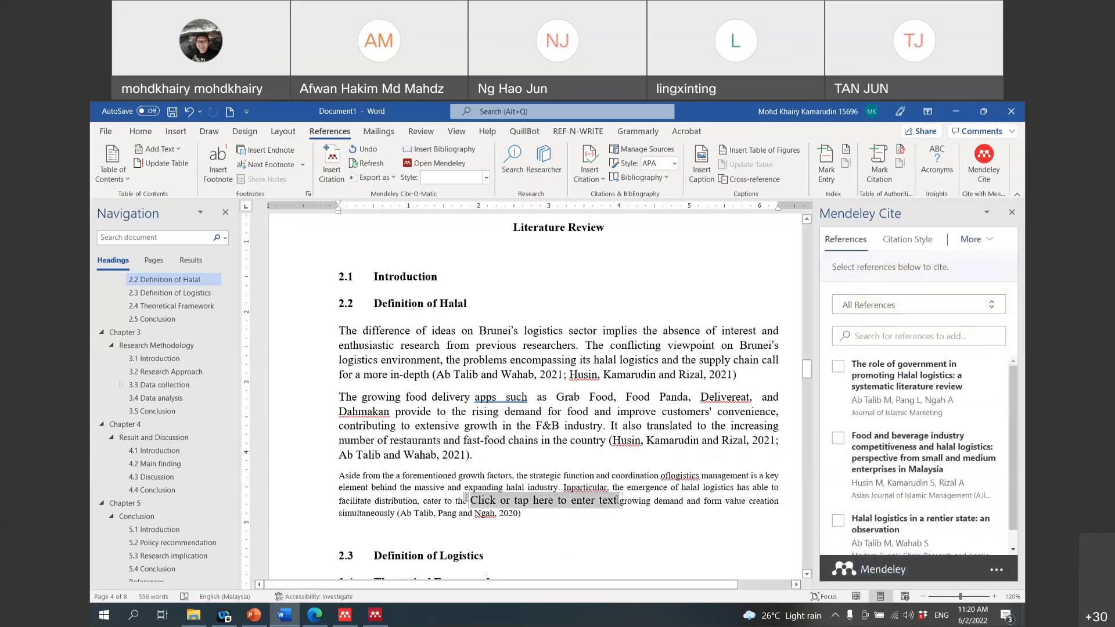
{"action": "left_click", "coordinate": [618, 503]}
{"action": "key", "text": "Delete"}
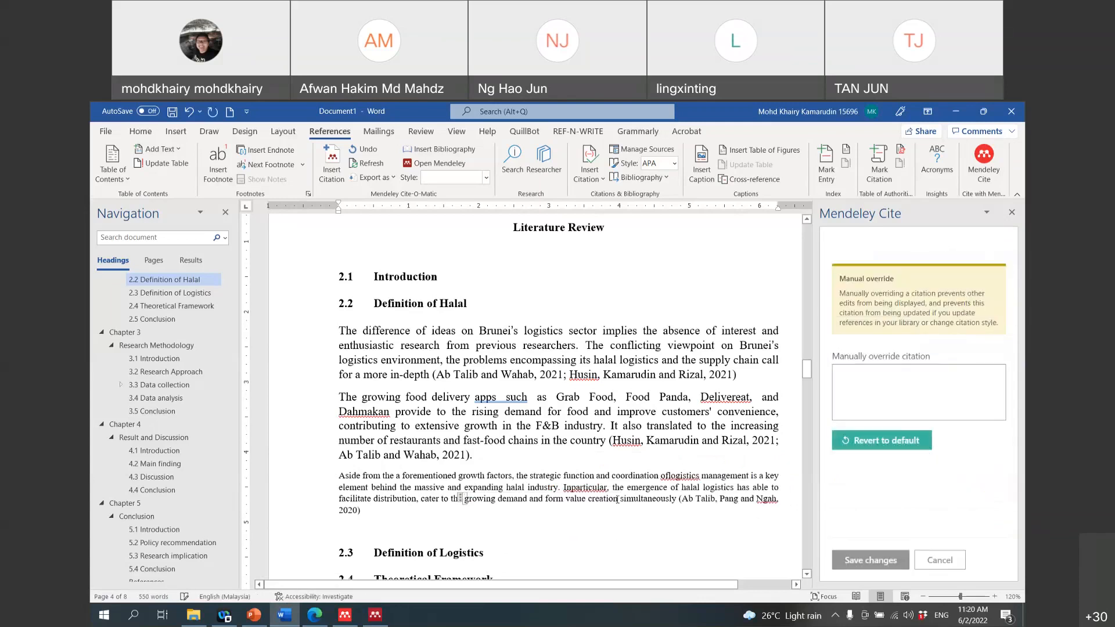
{"action": "key", "text": "BackSpace"}
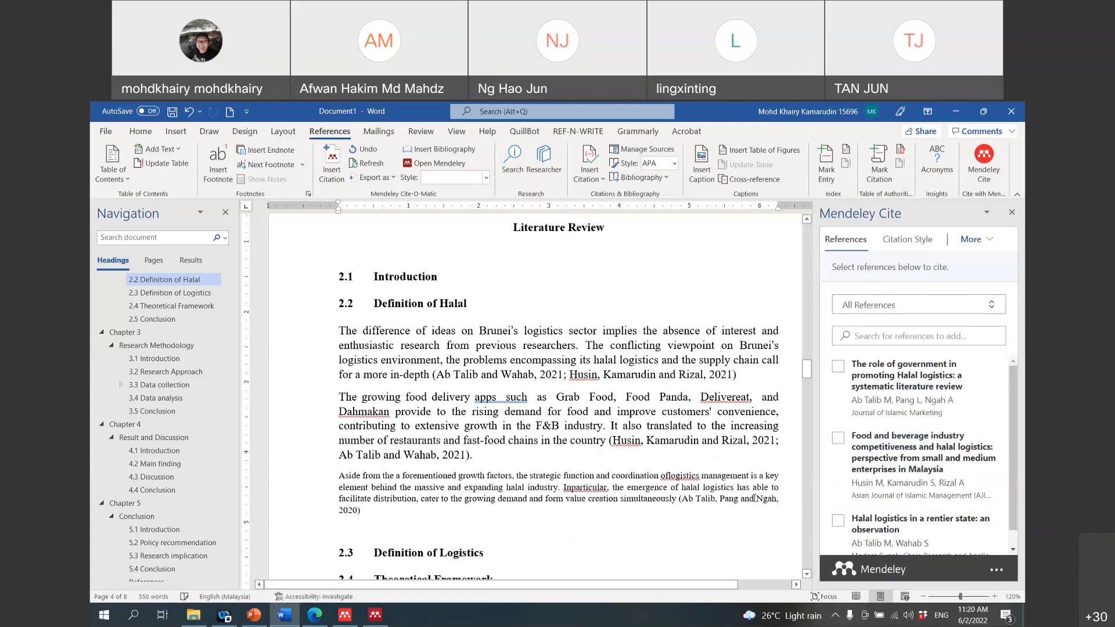
{"action": "scroll", "coordinate": [928, 365], "scroll_direction": "down", "scroll_amount": 1}
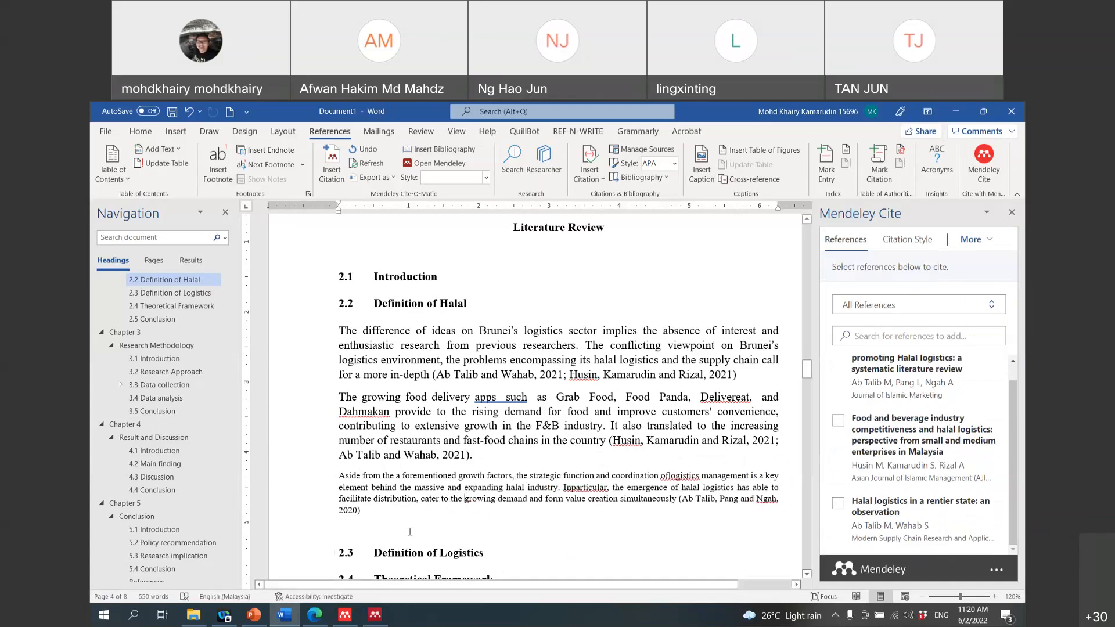
{"action": "mouse_move", "coordinate": [344, 624]}
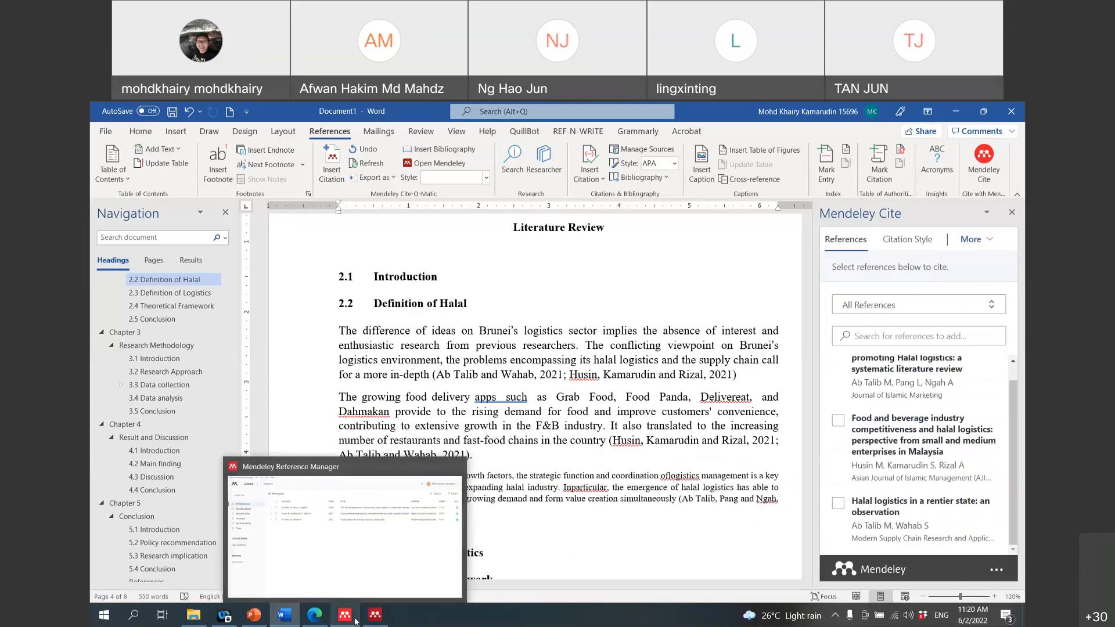
{"action": "left_click", "coordinate": [358, 581]}
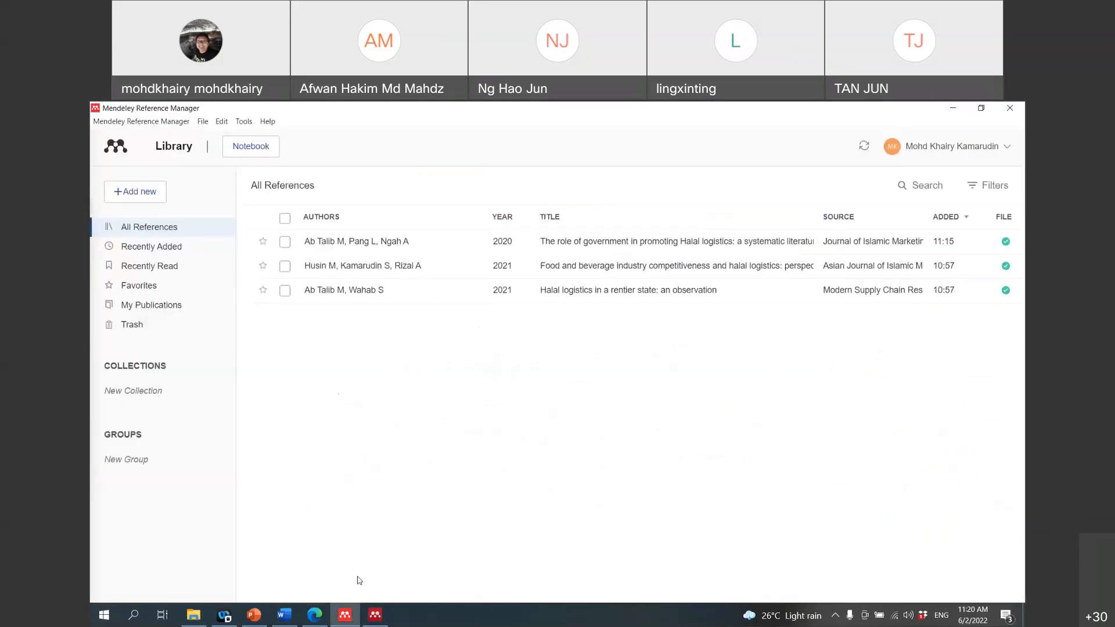
{"action": "left_click", "coordinate": [285, 621]}
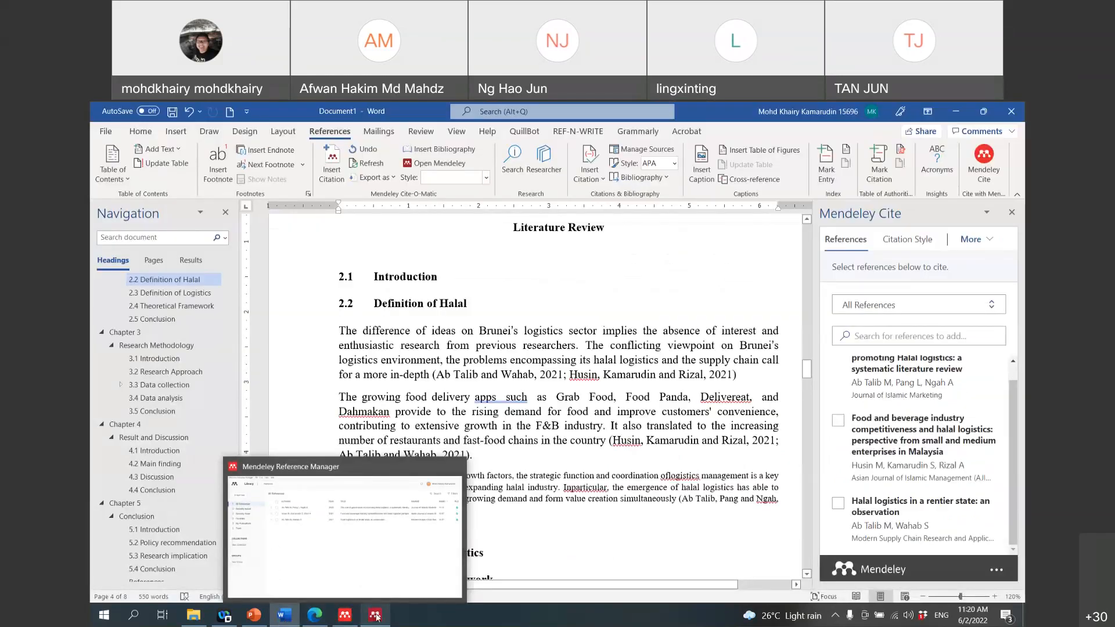
{"action": "left_click", "coordinate": [375, 616]}
{"action": "left_click_drag", "start_coordinate": [654, 226], "coordinate": [890, 218]}
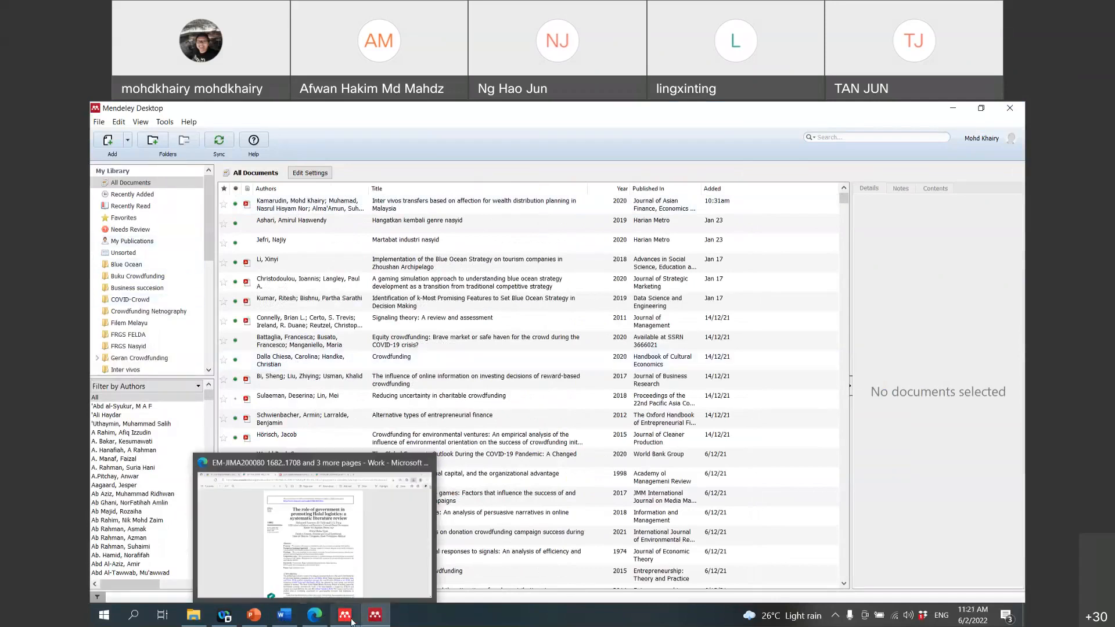
{"action": "mouse_move", "coordinate": [345, 614]}
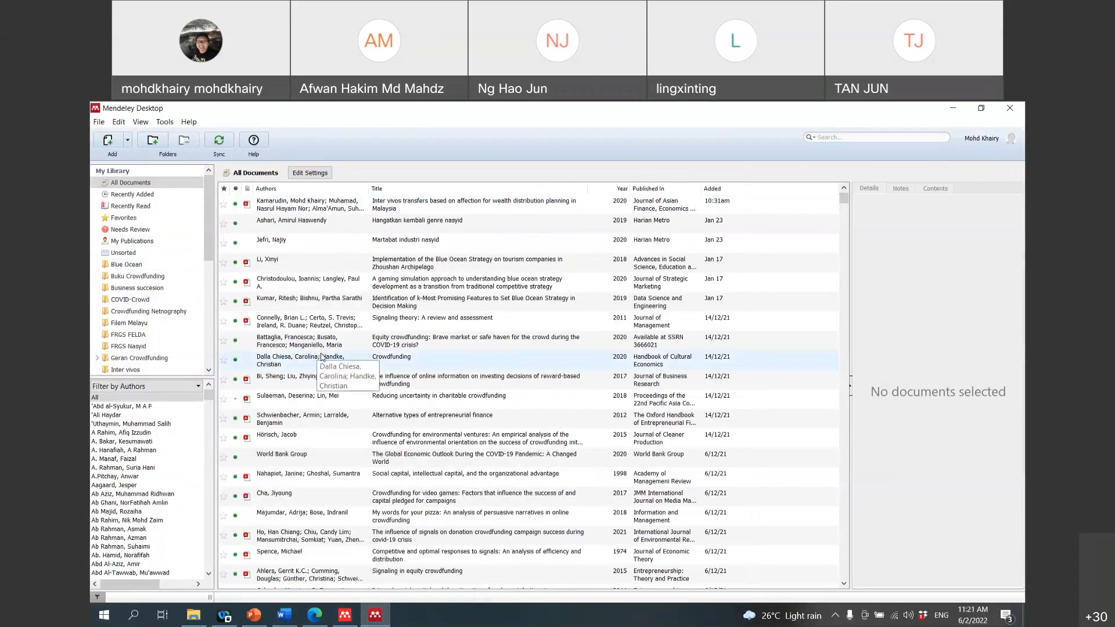
{"action": "left_click", "coordinate": [253, 141]}
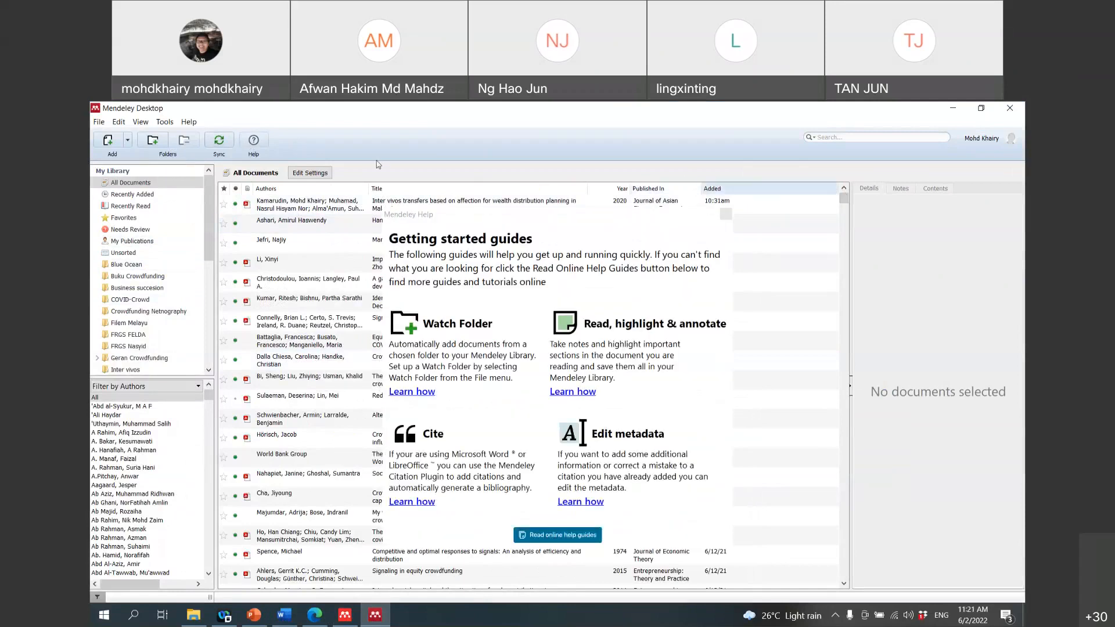
{"action": "left_click", "coordinate": [349, 621]}
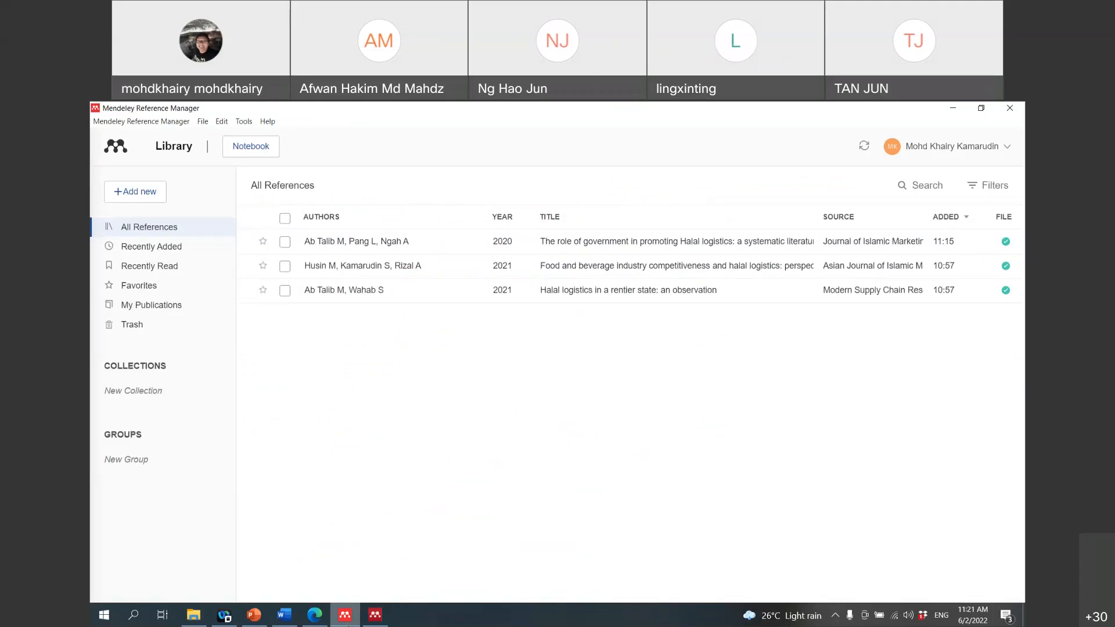
{"action": "left_click", "coordinate": [953, 108]}
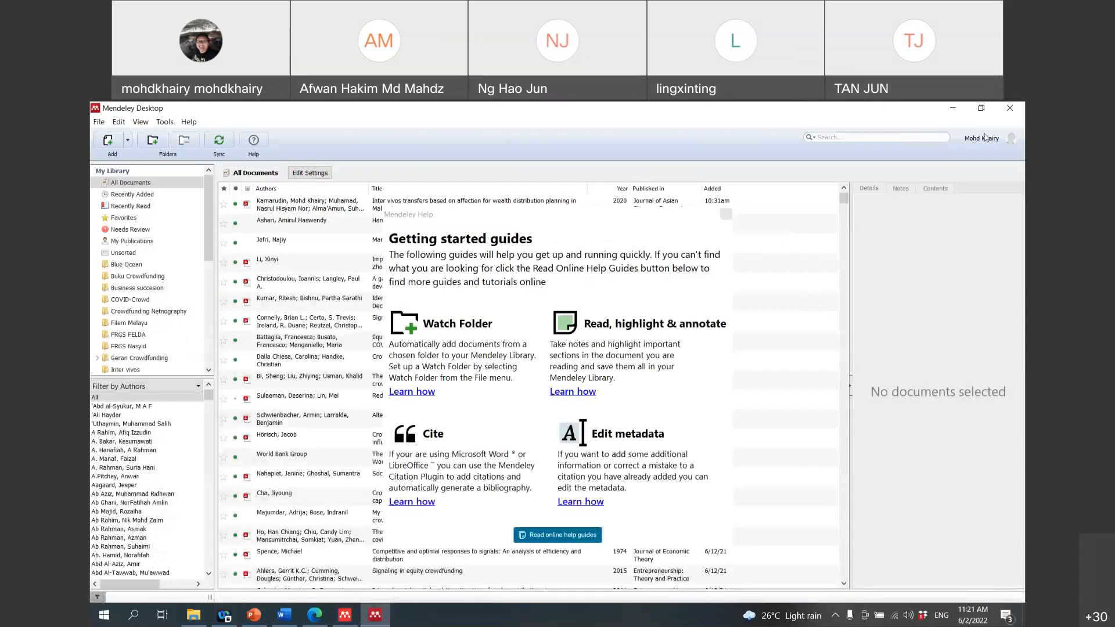
{"action": "left_click", "coordinate": [954, 109]}
Step: Apply the Normal style (12 pt) to the 'Aside from…' paragraph and fully justify it
{"action": "scroll", "coordinate": [489, 375], "scroll_direction": "down", "scroll_amount": 3}
{"action": "triple_click", "coordinate": [490, 374]}
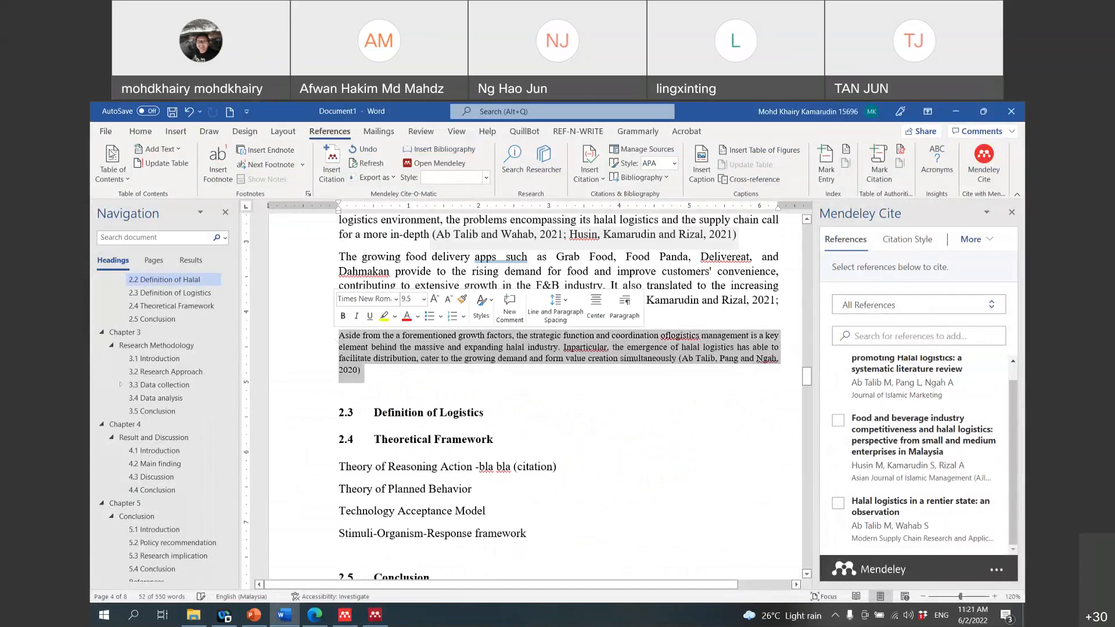
{"action": "left_click", "coordinate": [141, 131]}
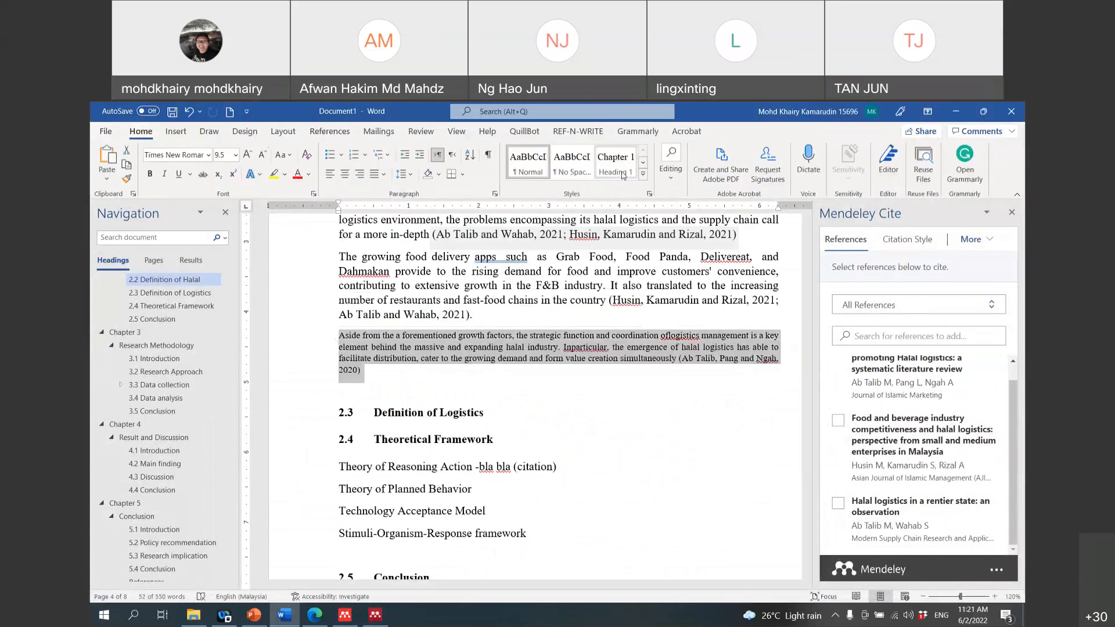
{"action": "left_click", "coordinate": [530, 169]}
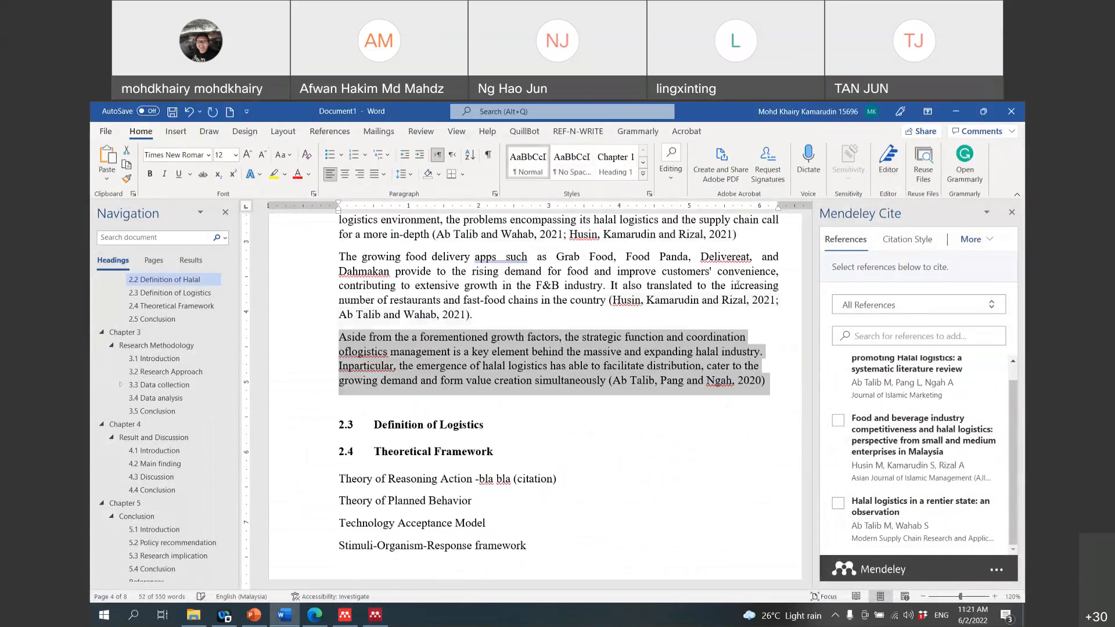
{"action": "left_click", "coordinate": [384, 174]}
{"action": "left_click", "coordinate": [381, 190]}
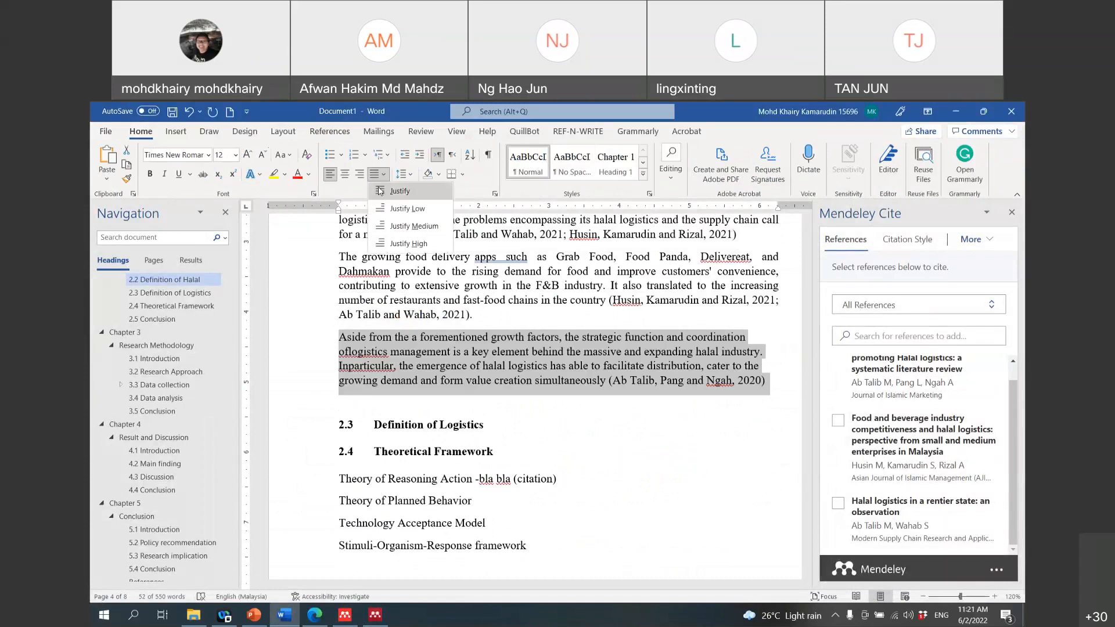
{"action": "left_click", "coordinate": [814, 116]}
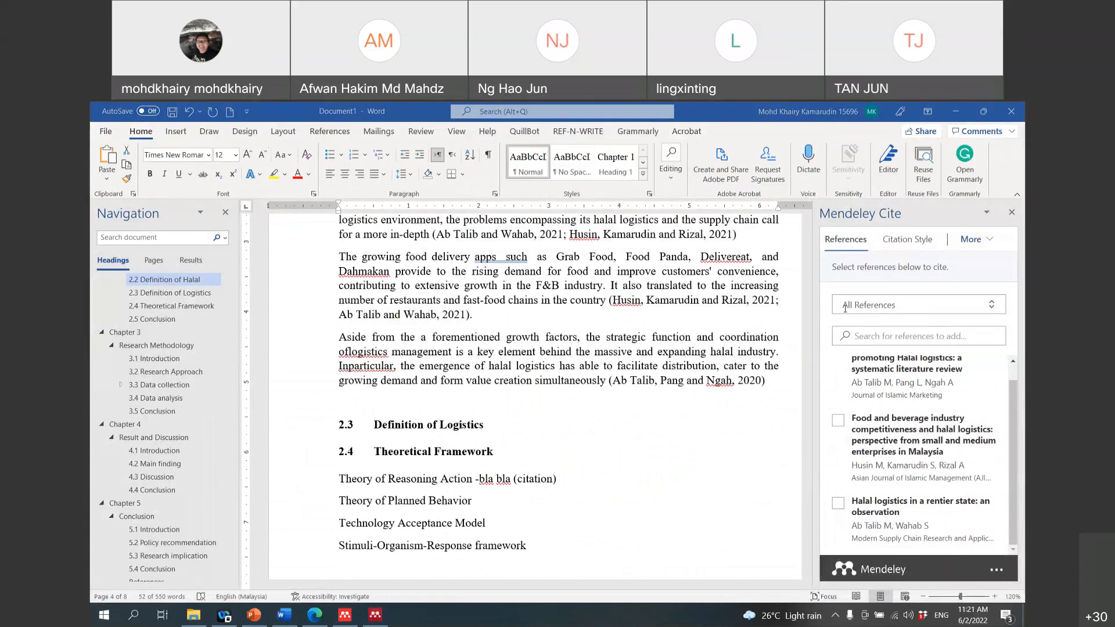
{"action": "left_click", "coordinate": [629, 378]}
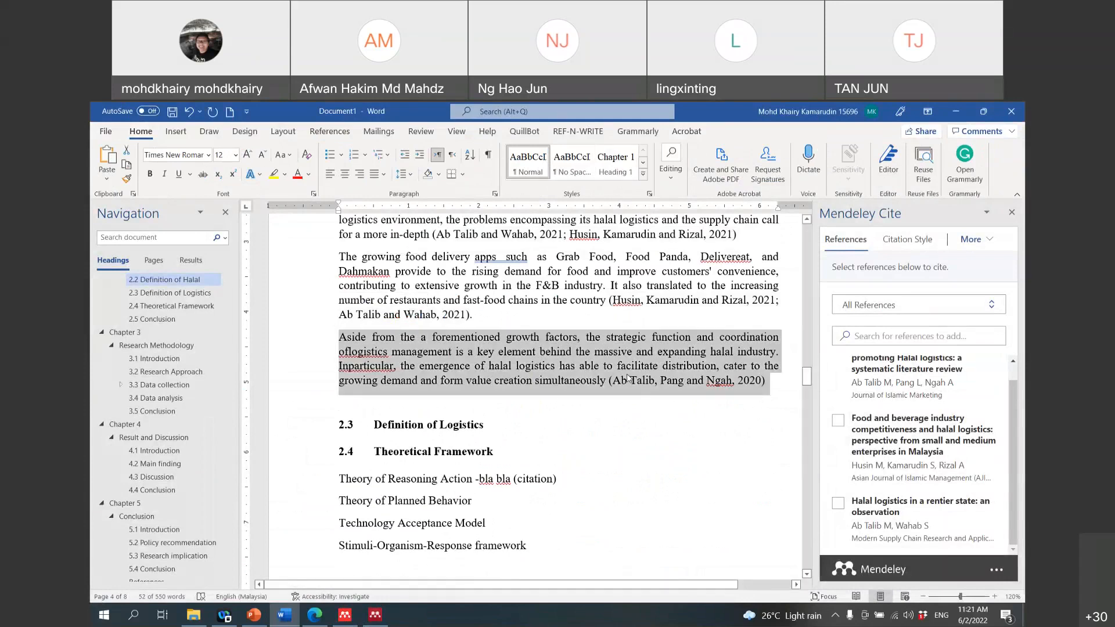
{"action": "left_click", "coordinate": [628, 473]}
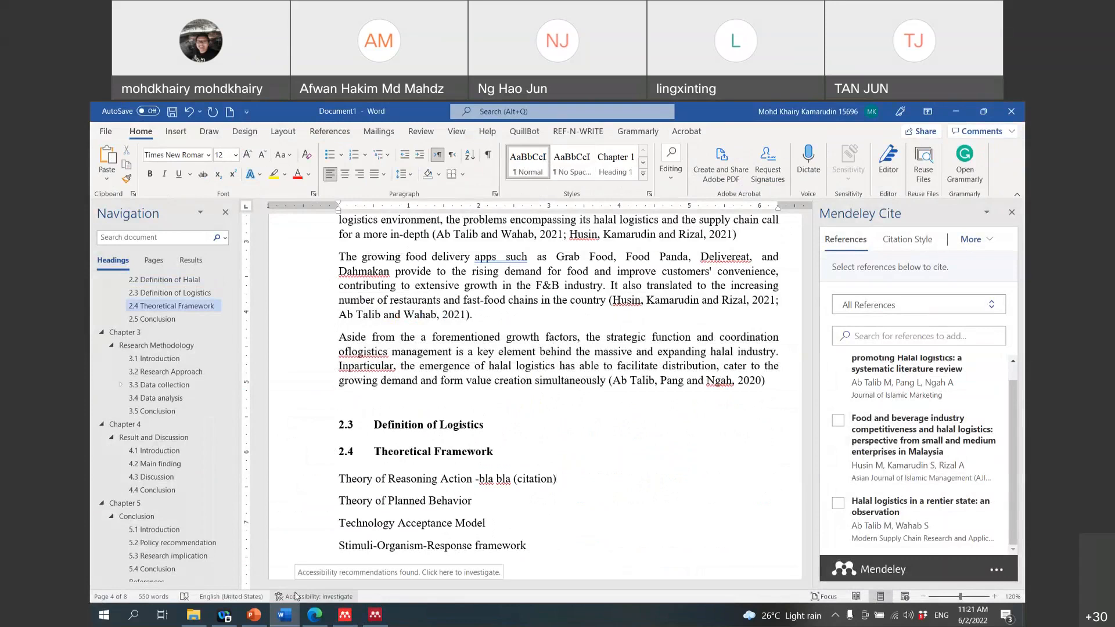
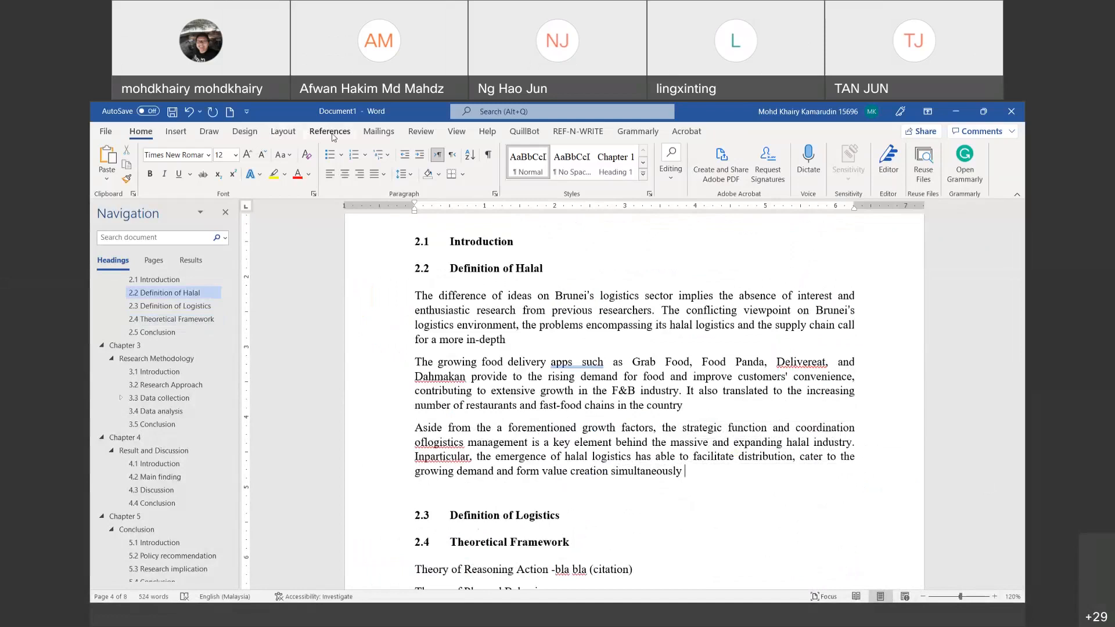
Step: Switch the ribbon to References to reach the citation tools
{"action": "left_click", "coordinate": [333, 136]}
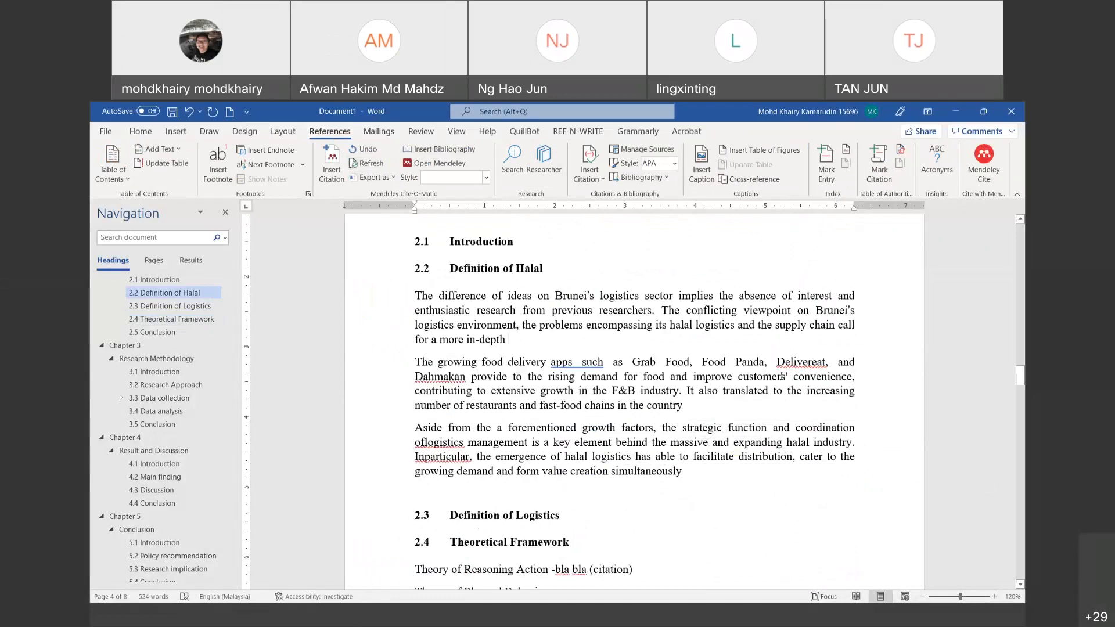
Step: Insert Mendeley citations, ending with (Connelly et al., 2011) after 'simultaneously' followed by a period
{"action": "left_click", "coordinate": [332, 160]}
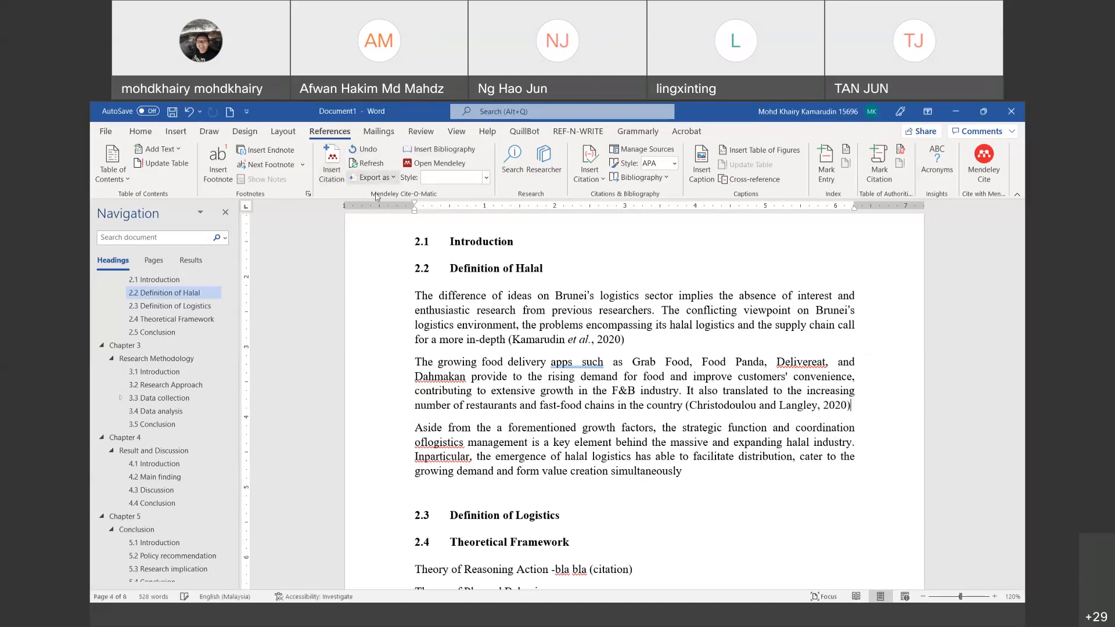
{"action": "left_click", "coordinate": [701, 482]}
{"action": "left_click", "coordinate": [336, 168]}
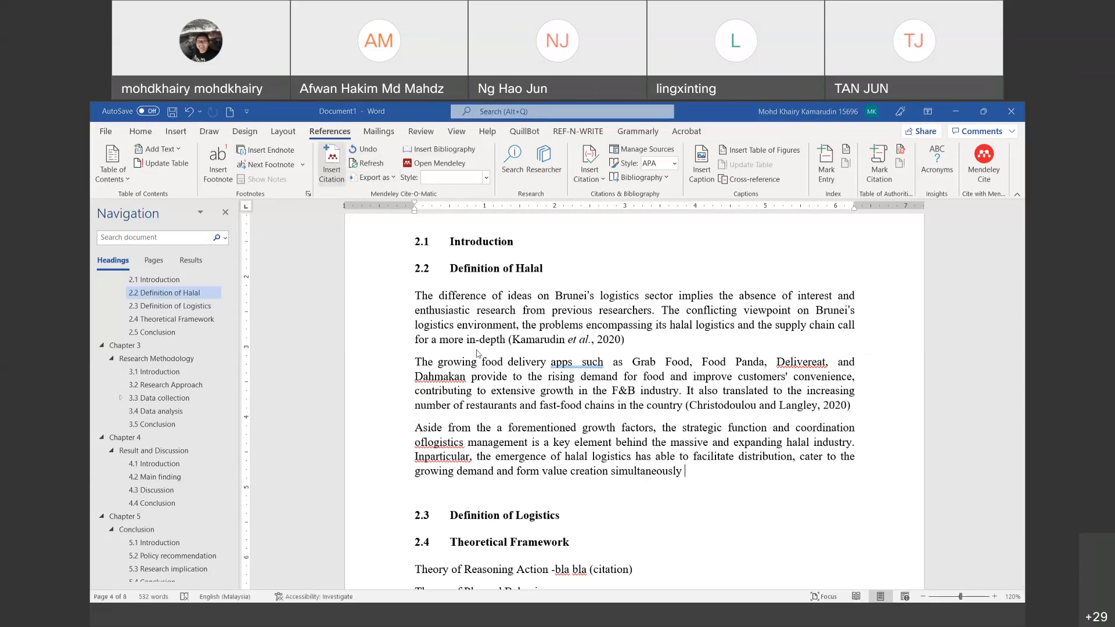
{"action": "left_click", "coordinate": [345, 181]}
{"action": "type", "text": "., 2011"}
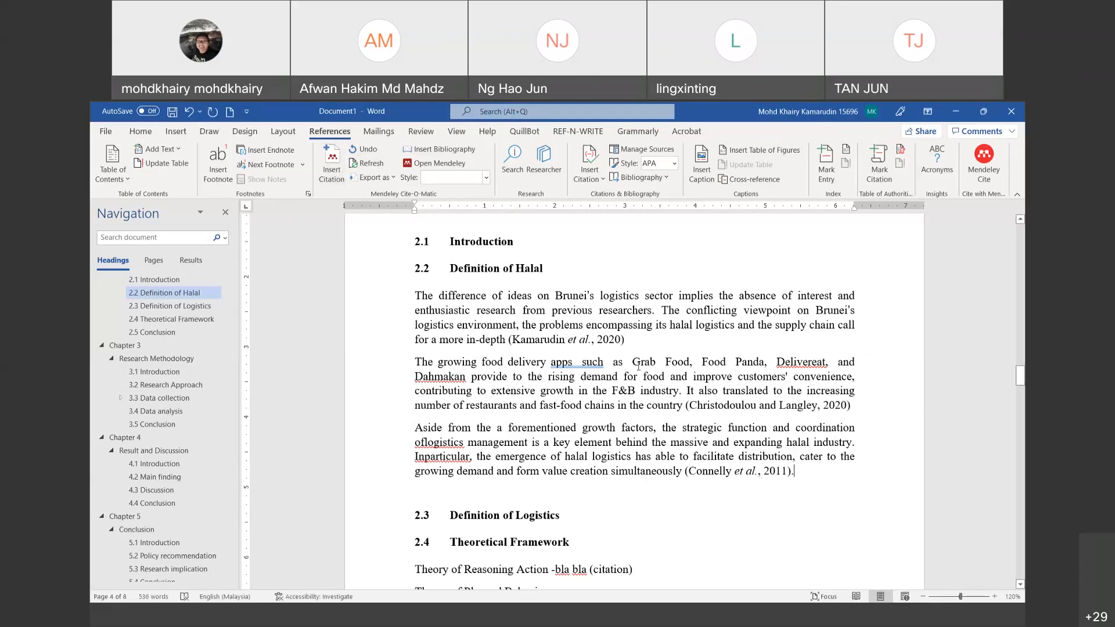
{"action": "type", "text": "."}
{"action": "left_click_drag", "start_coordinate": [1024, 382], "coordinate": [1020, 548]}
Step: Insert a Mendeley bibliography of the cited works below the existing reference list
{"action": "left_click", "coordinate": [683, 457]}
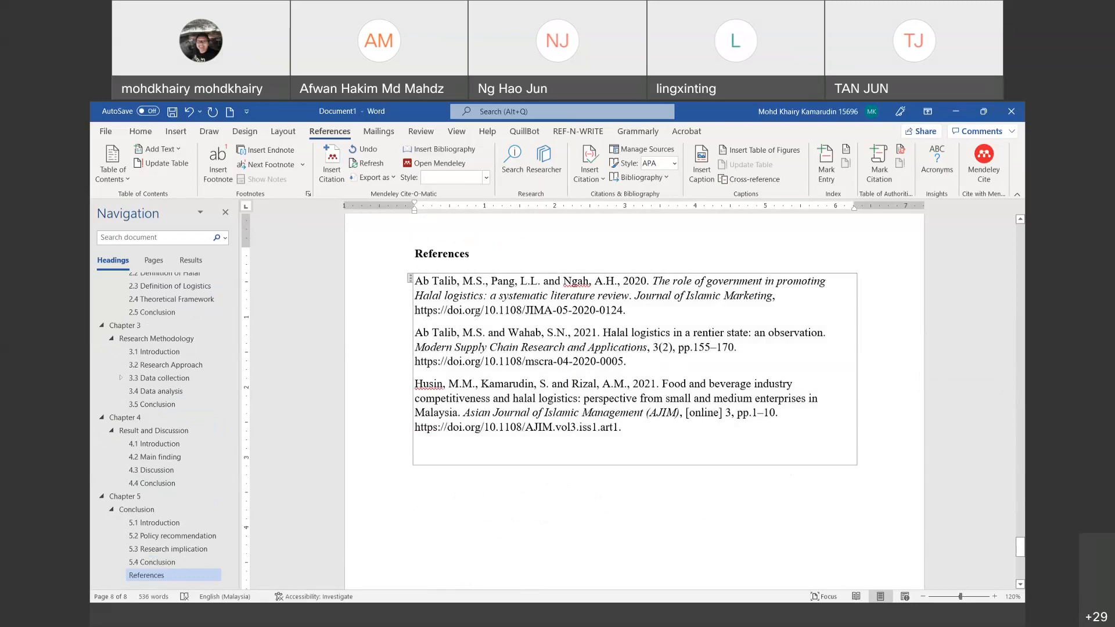
{"action": "left_click", "coordinate": [697, 515]}
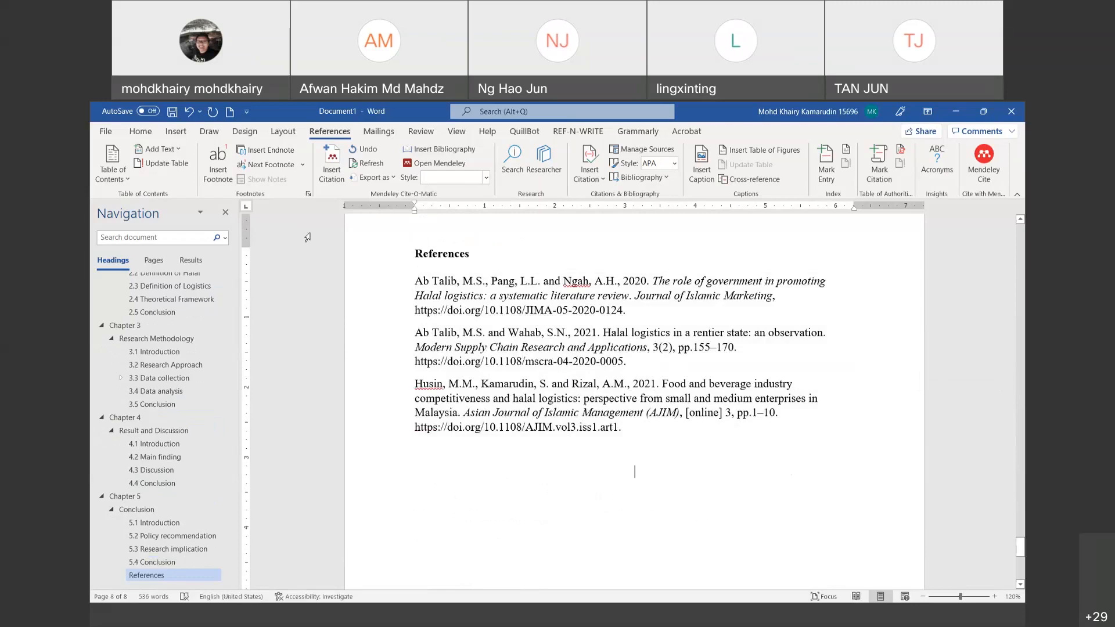
{"action": "left_click", "coordinate": [440, 152]}
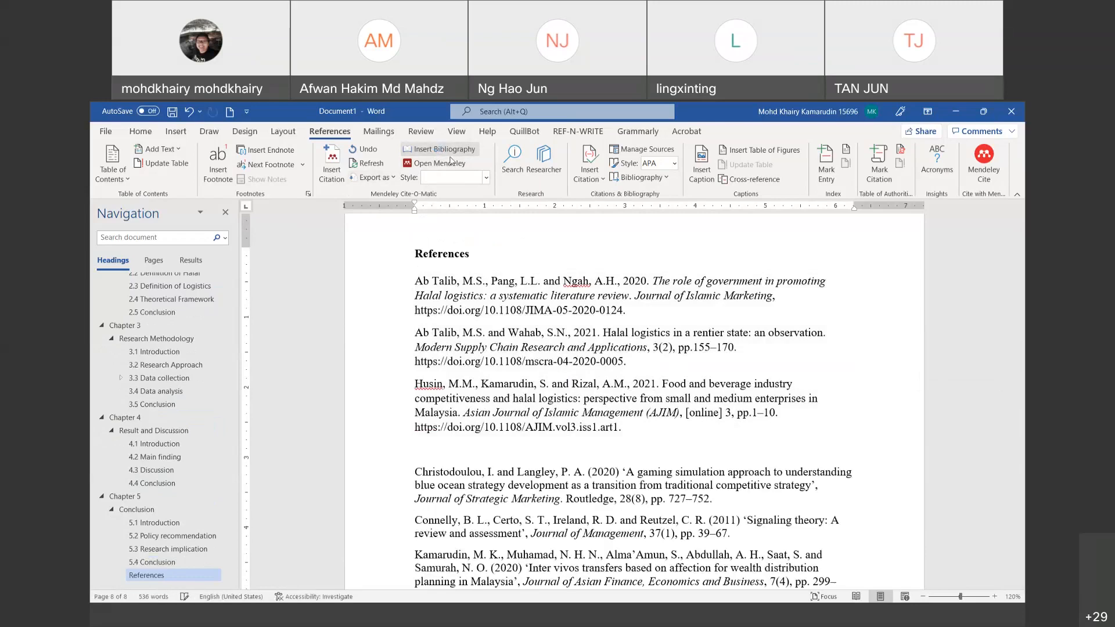
Step: Delete the old reference entries, the empty bibliography box and the blank line below References
{"action": "left_click", "coordinate": [410, 281]}
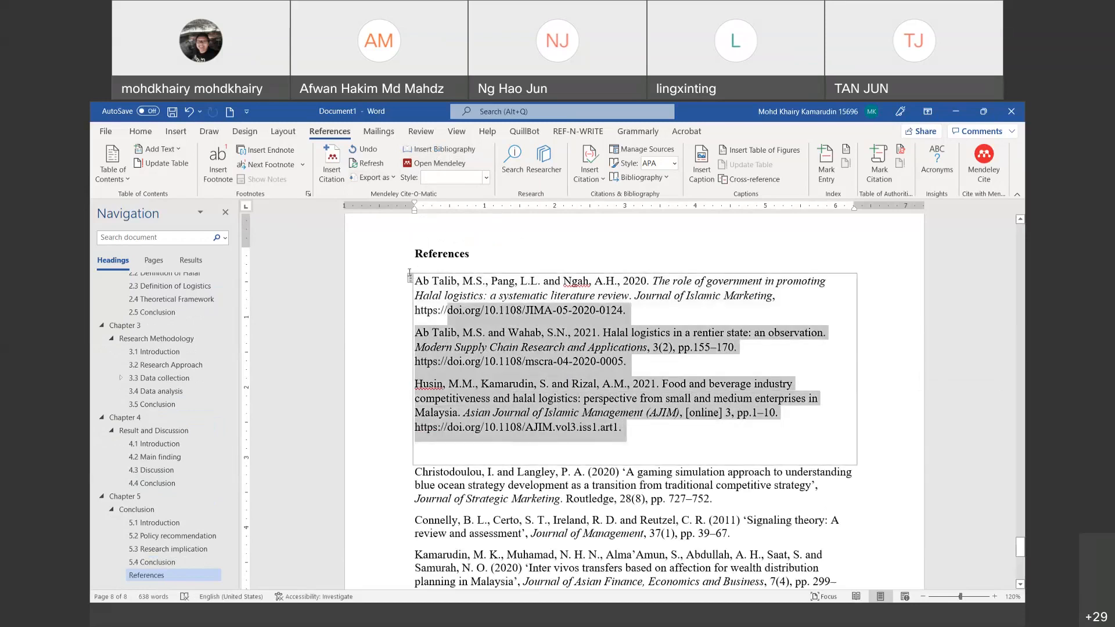
{"action": "key", "text": "Delete"}
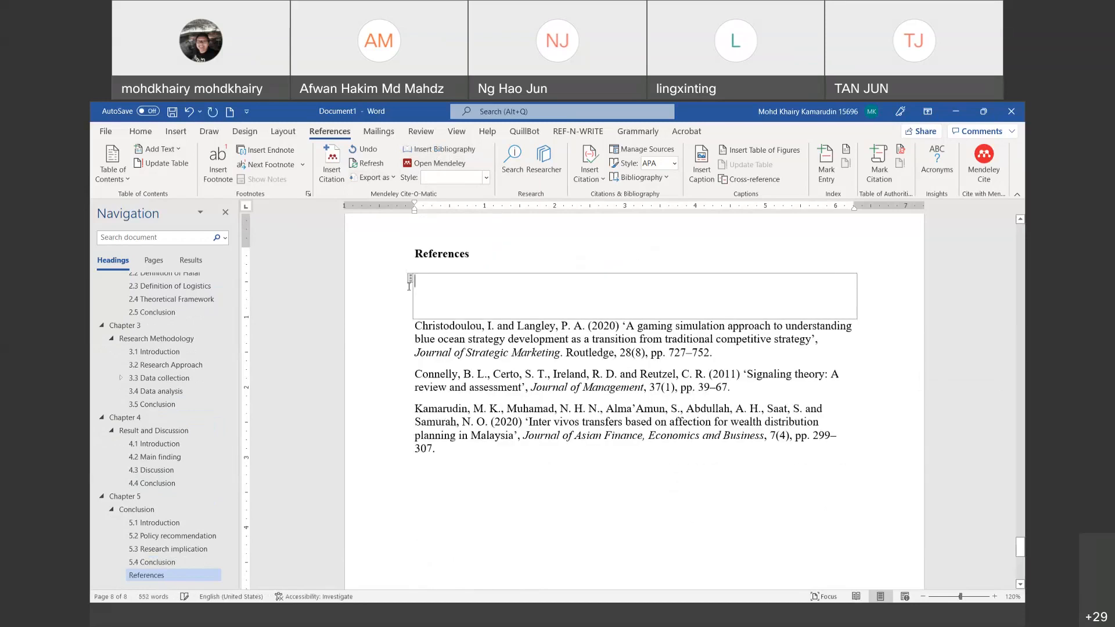
{"action": "left_click", "coordinate": [411, 279]}
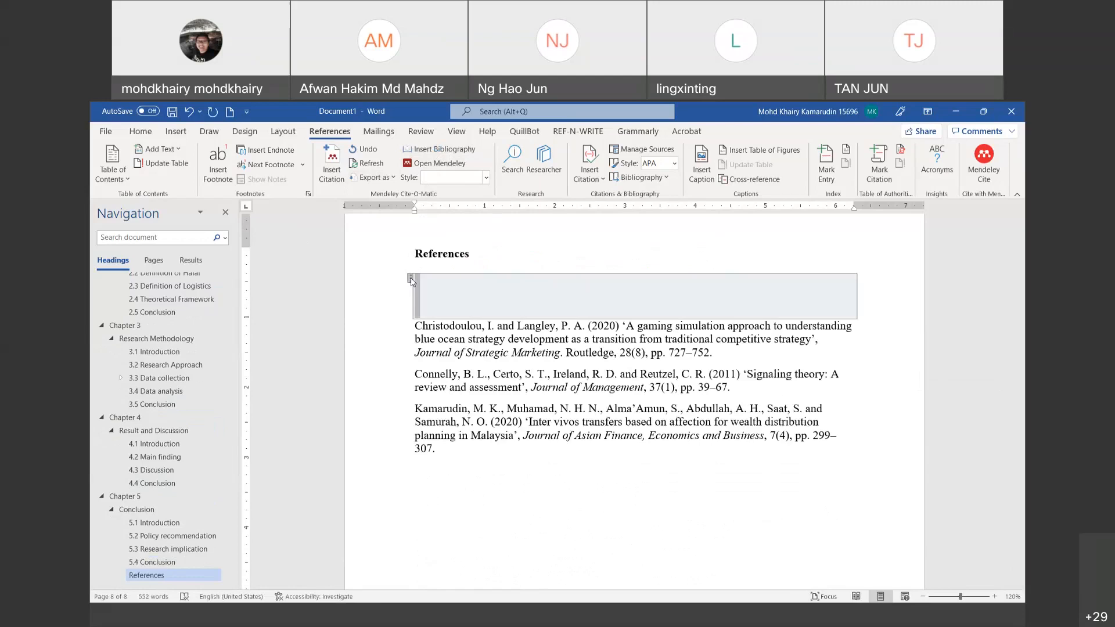
{"action": "left_click", "coordinate": [922, 313]}
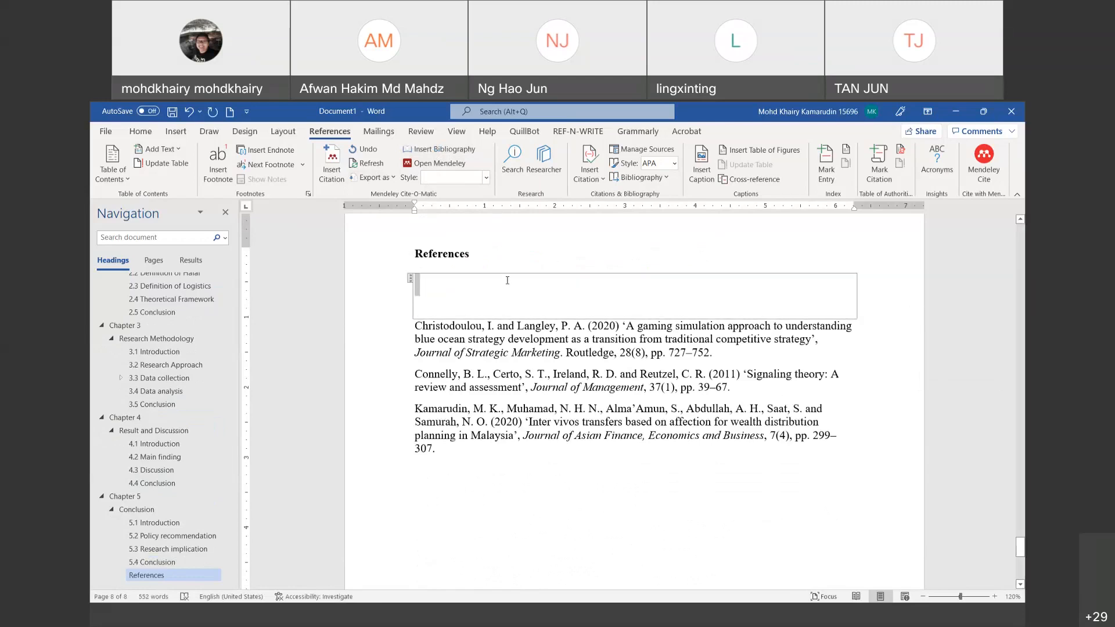
{"action": "key", "text": "Delete"}
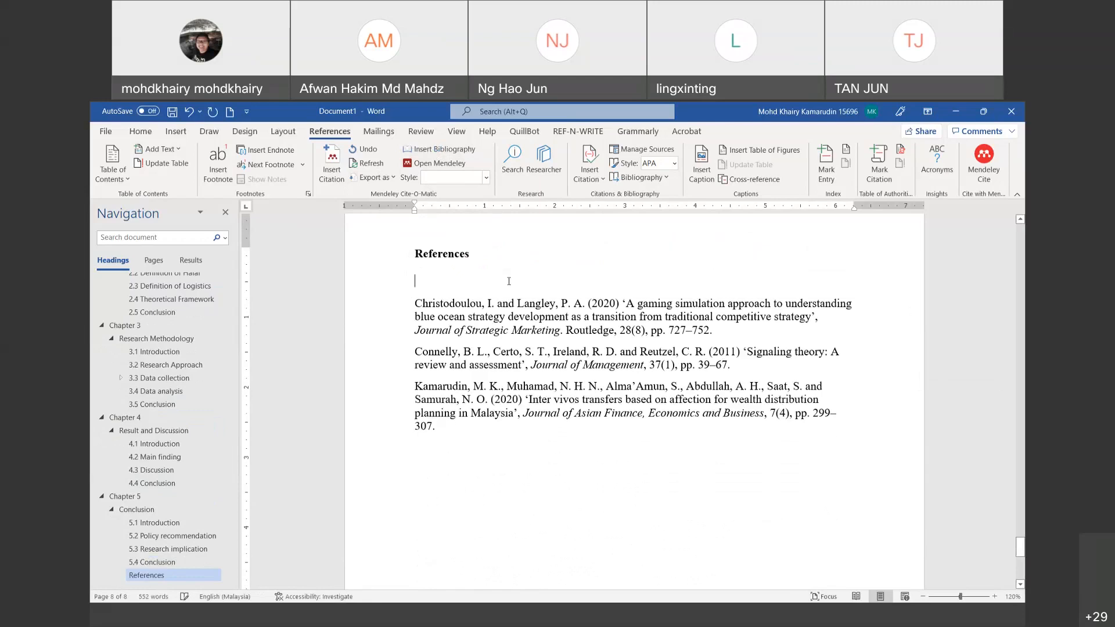
{"action": "key", "text": "Delete"}
{"action": "left_click", "coordinate": [553, 417]}
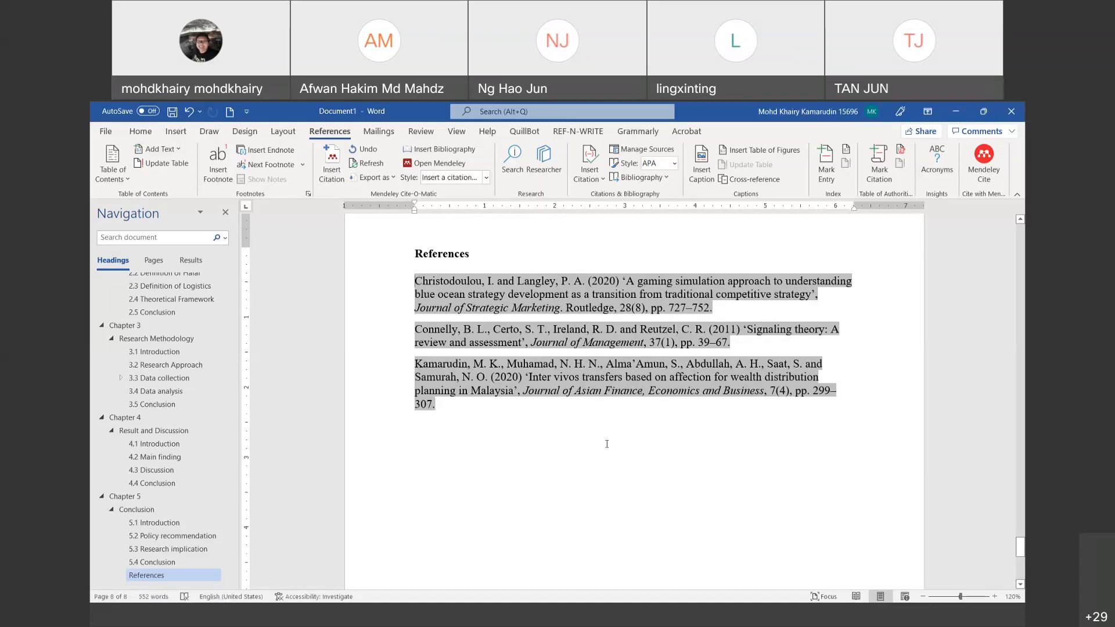
{"action": "left_click_drag", "start_coordinate": [1020, 519], "coordinate": [1021, 374]}
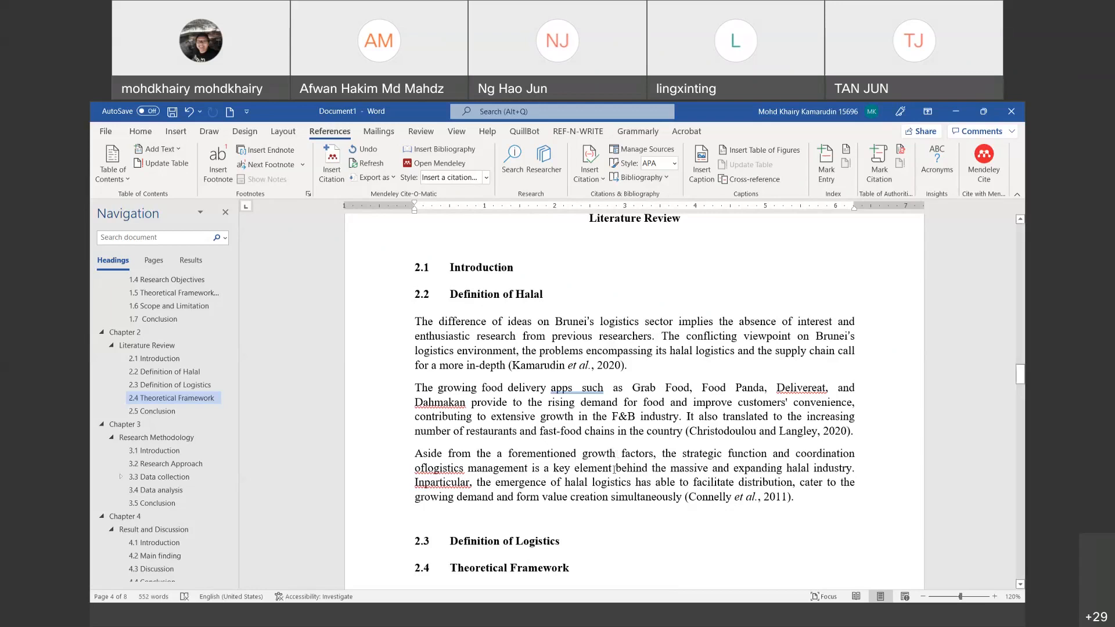
Step: Under heading 2.3, add 'Logistic is something new. Table 2.x illustrate the definition of logistics from current scholars.' plus two blank lines
{"action": "left_click", "coordinate": [584, 544]}
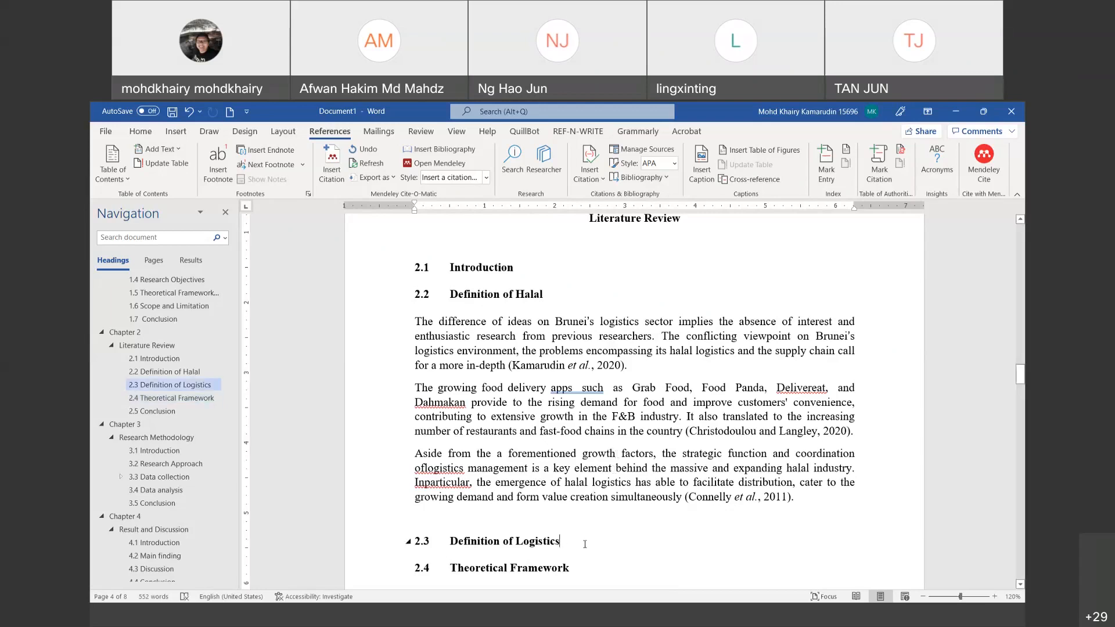
{"action": "key", "text": "Return"}
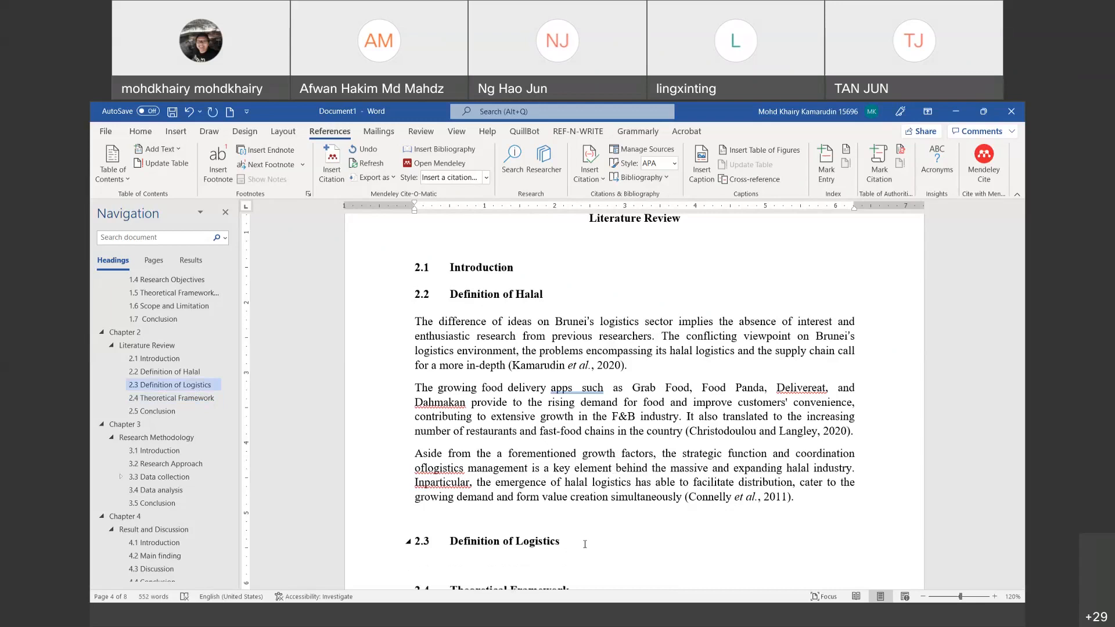
{"action": "type", "text": "Logistic is something new"}
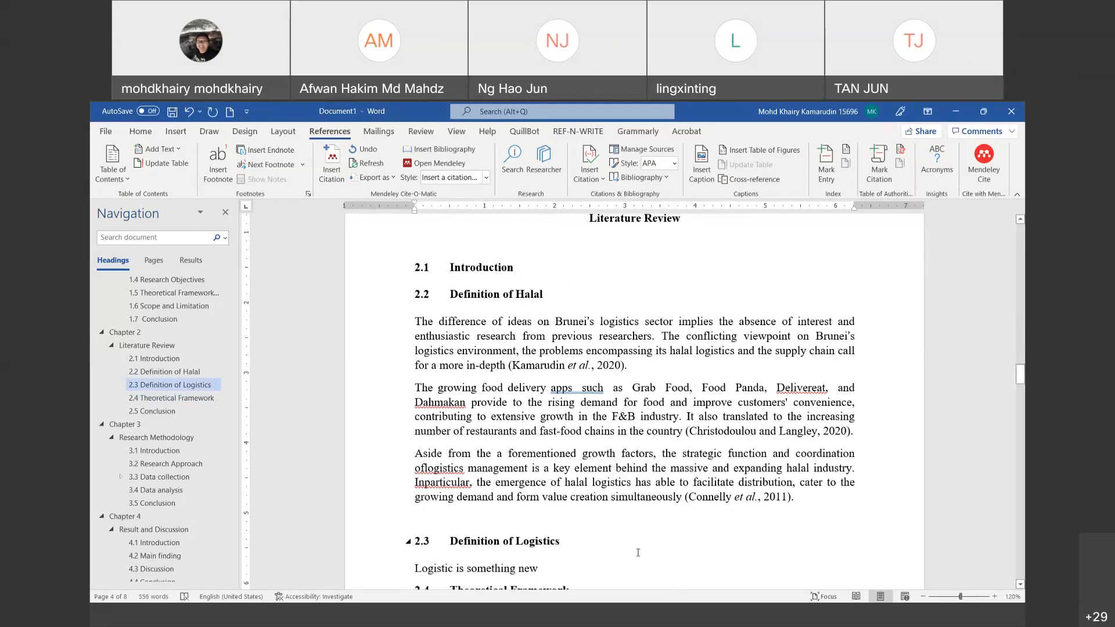
{"action": "type", "text": ". Th"}
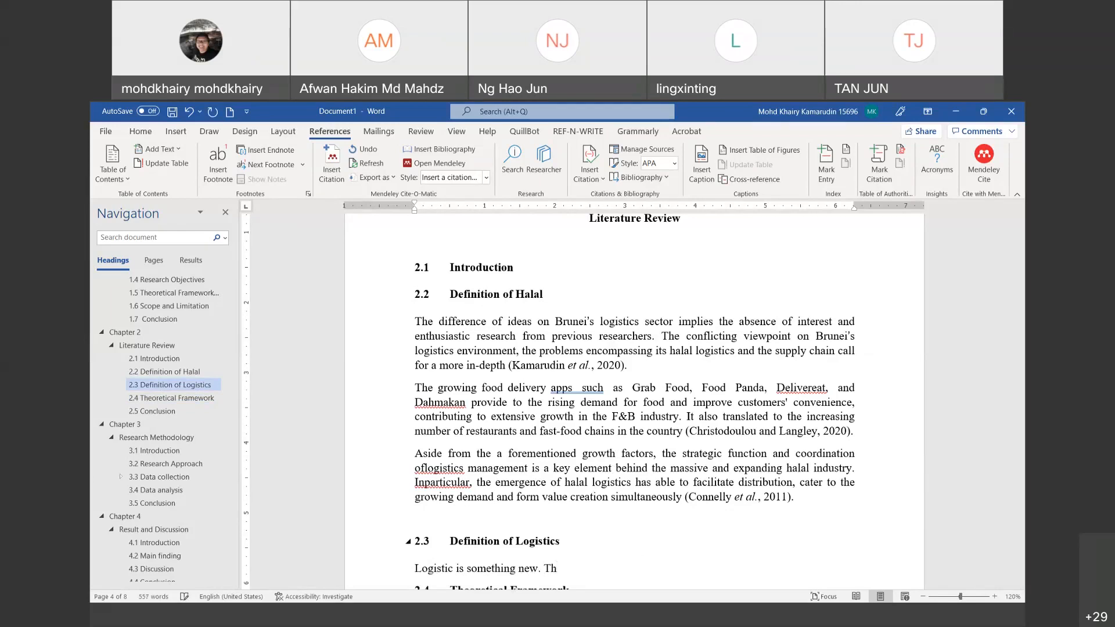
{"action": "key", "text": "BackSpace"}
{"action": "type", "text": "able 2.x illusta"}
{"action": "key", "text": "BackSpace"}
{"action": "type", "text": "rate the definition of logistics fr"}
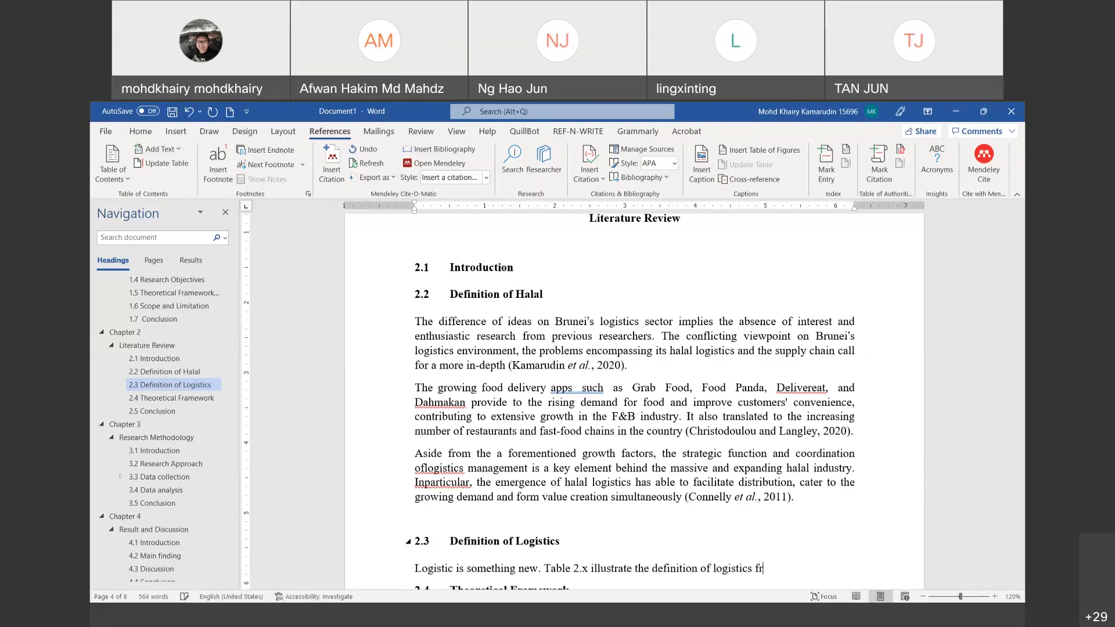
{"action": "type", "text": "om current scholars."}
{"action": "key", "text": "Return"}
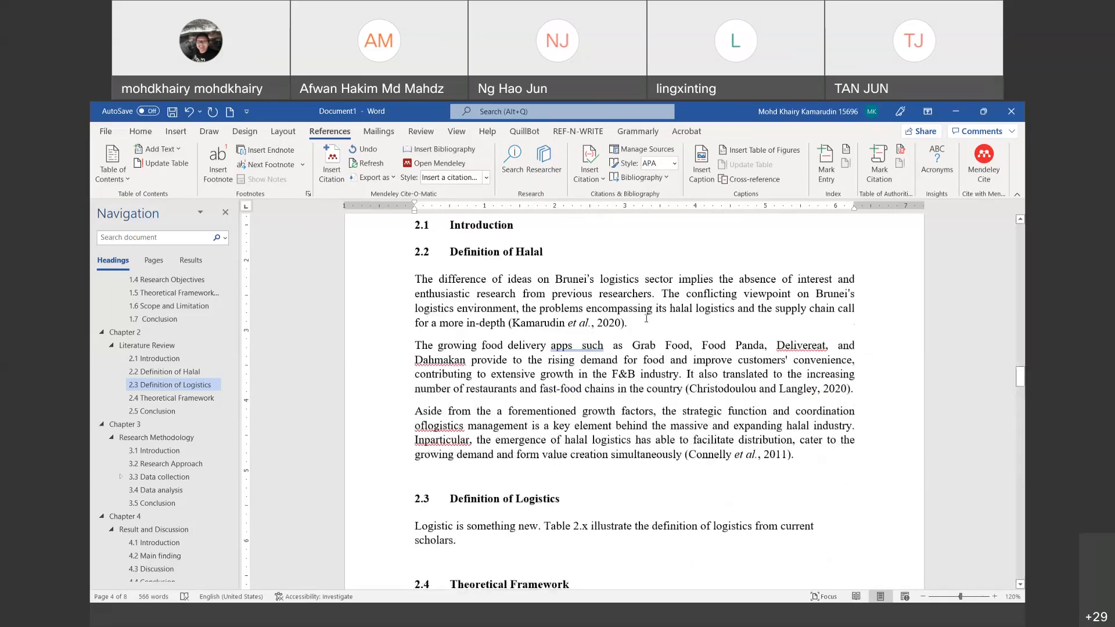
{"action": "key", "text": "Return"}
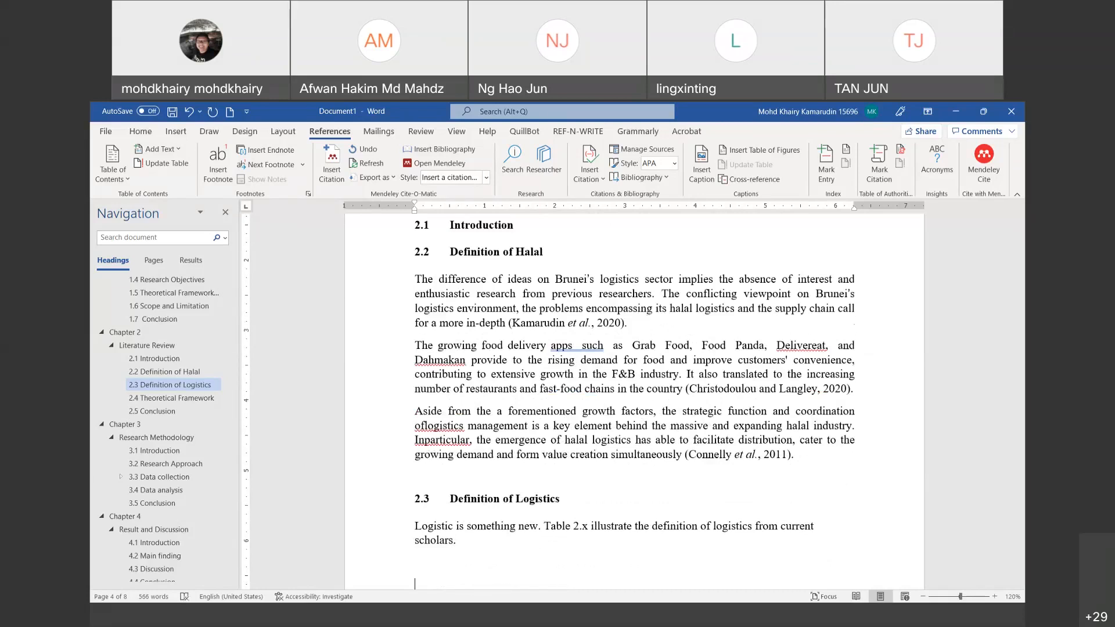
Step: Insert a table headed Authors and Definitions, then delete its third column to leave two
{"action": "left_click", "coordinate": [180, 130]}
{"action": "left_click", "coordinate": [178, 165]}
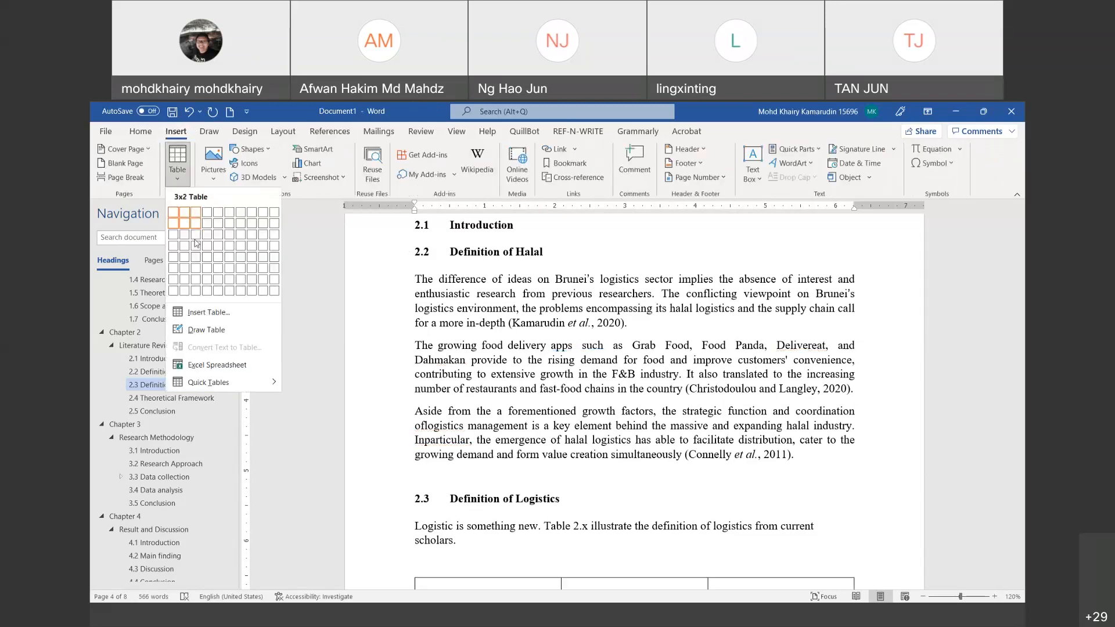
{"action": "left_click", "coordinate": [198, 232]}
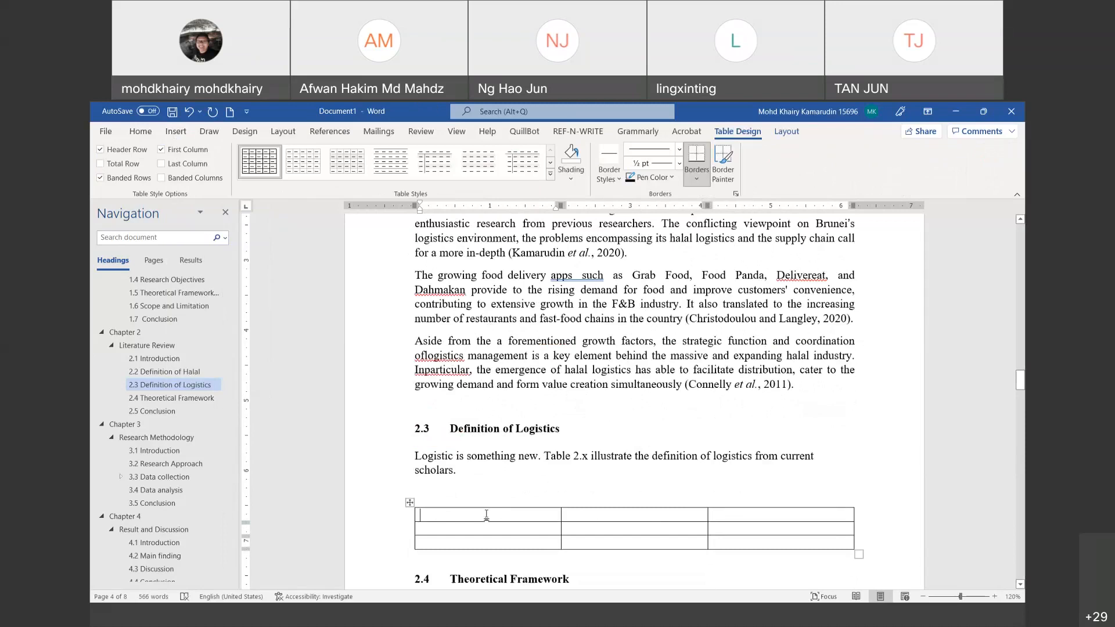
{"action": "type", "text": "Authors"}
{"action": "key", "text": "Tab"}
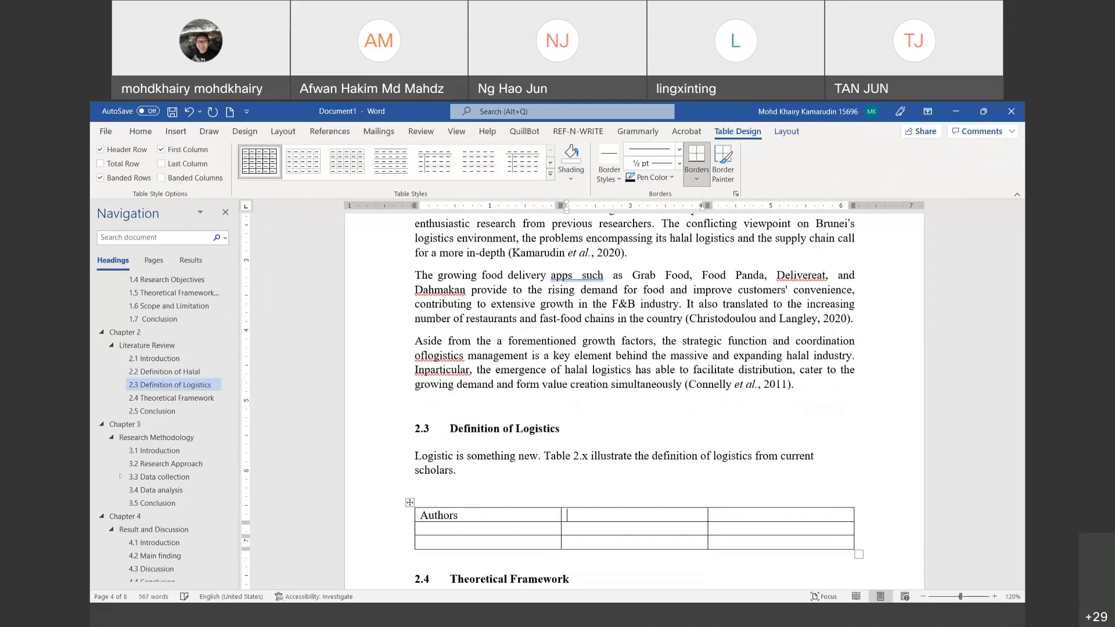
{"action": "type", "text": "Definitions"}
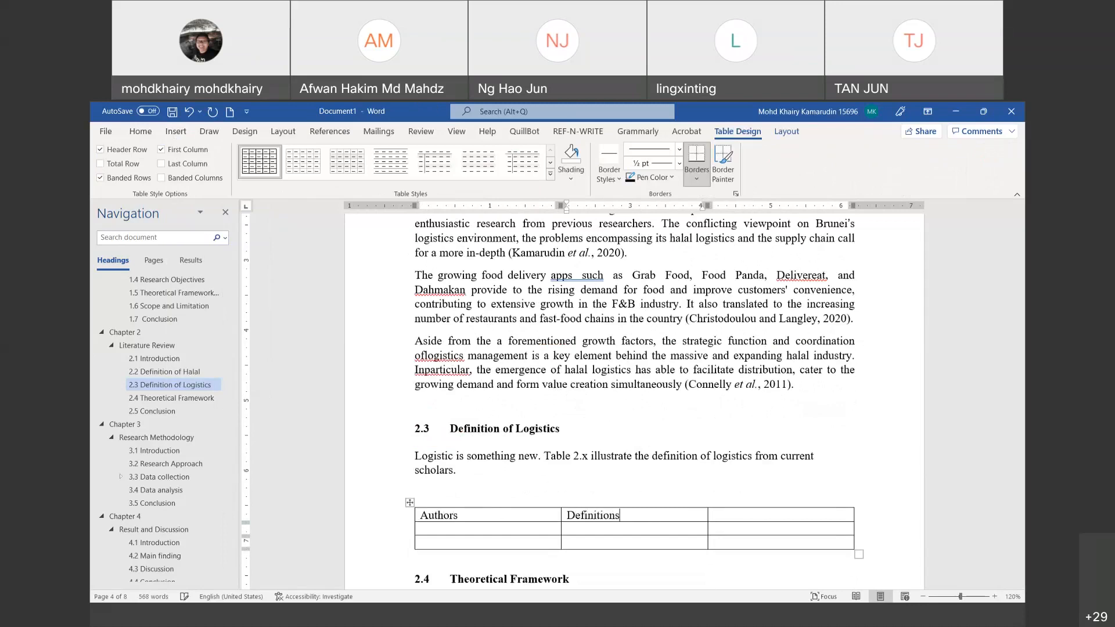
{"action": "right_click", "coordinate": [735, 507]}
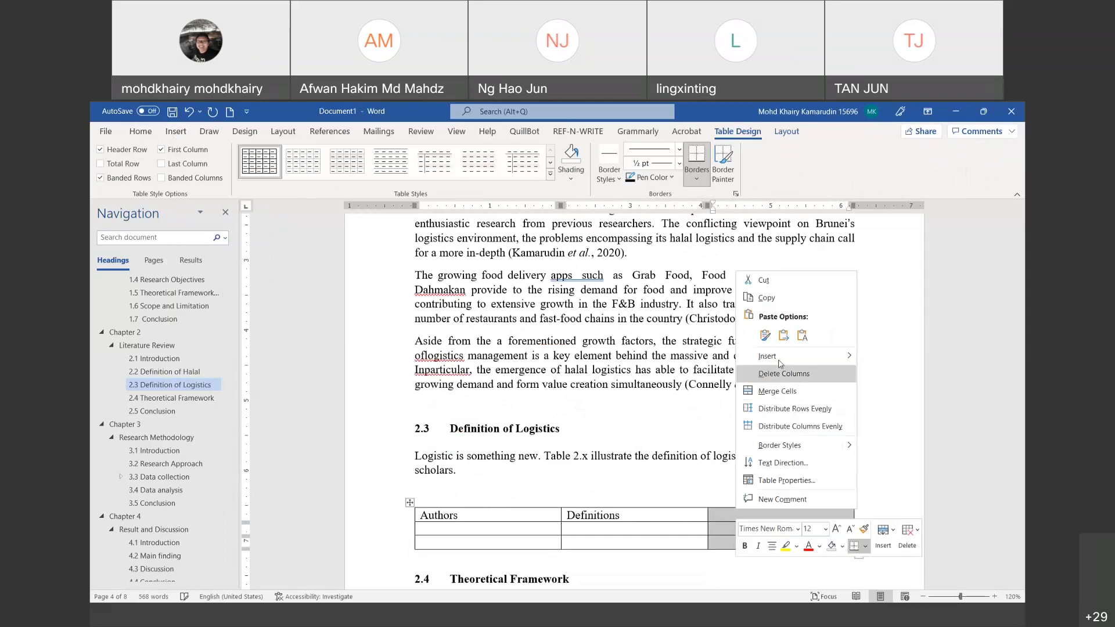
{"action": "left_click", "coordinate": [781, 371]}
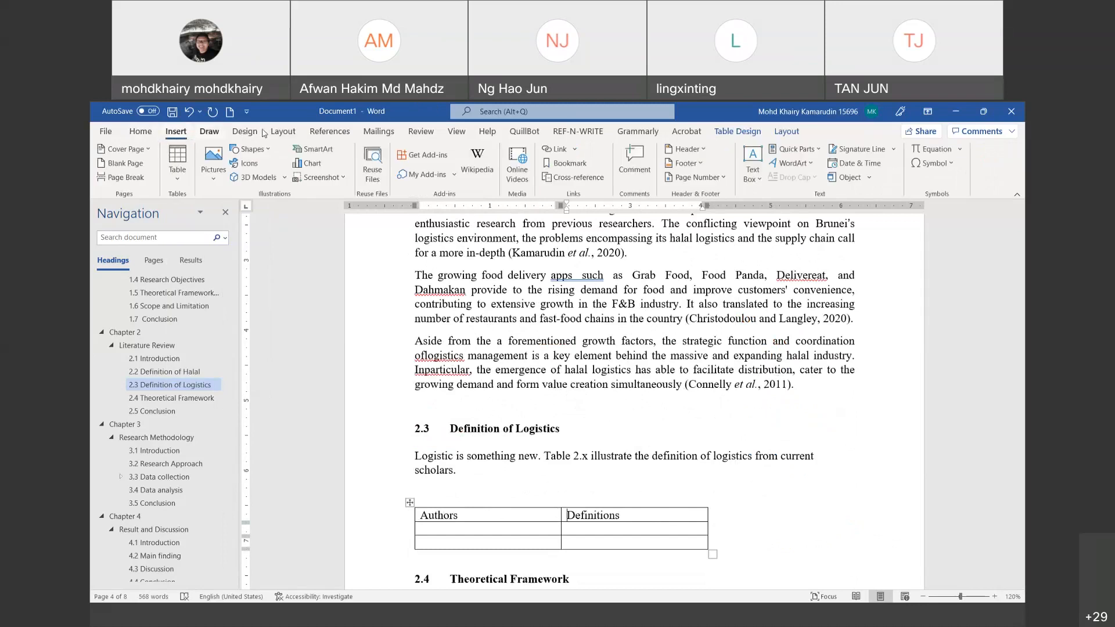
{"action": "left_click", "coordinate": [330, 132]}
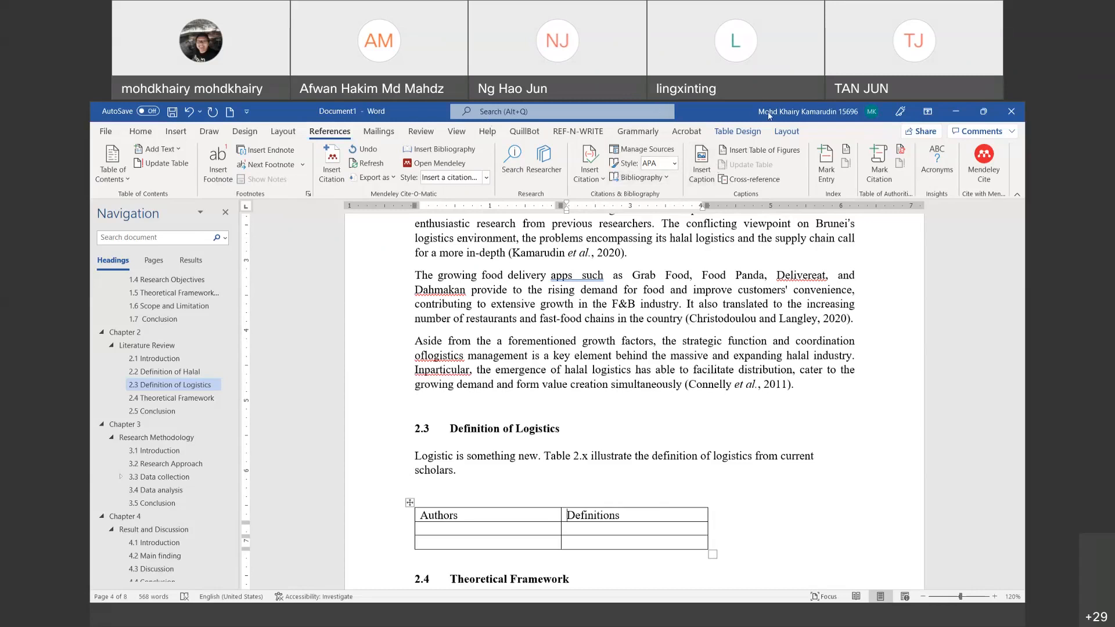
Step: Open Insert Caption for the table and keep Table as the caption label
{"action": "left_click_drag", "start_coordinate": [712, 140], "coordinate": [671, 186]}
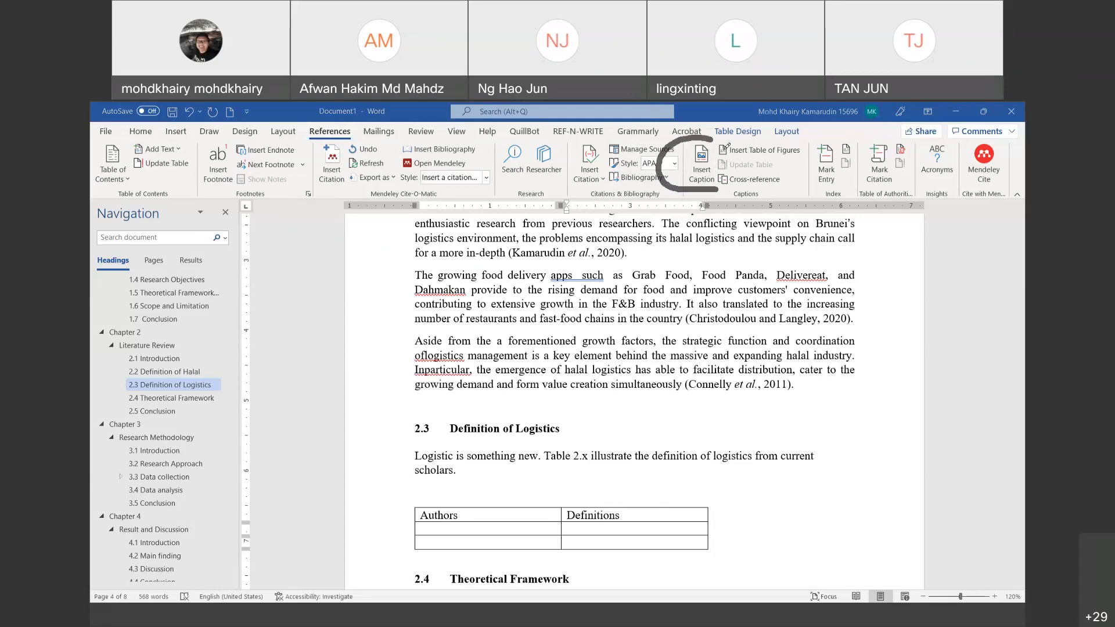
{"action": "left_click_drag", "start_coordinate": [720, 190], "coordinate": [726, 143]}
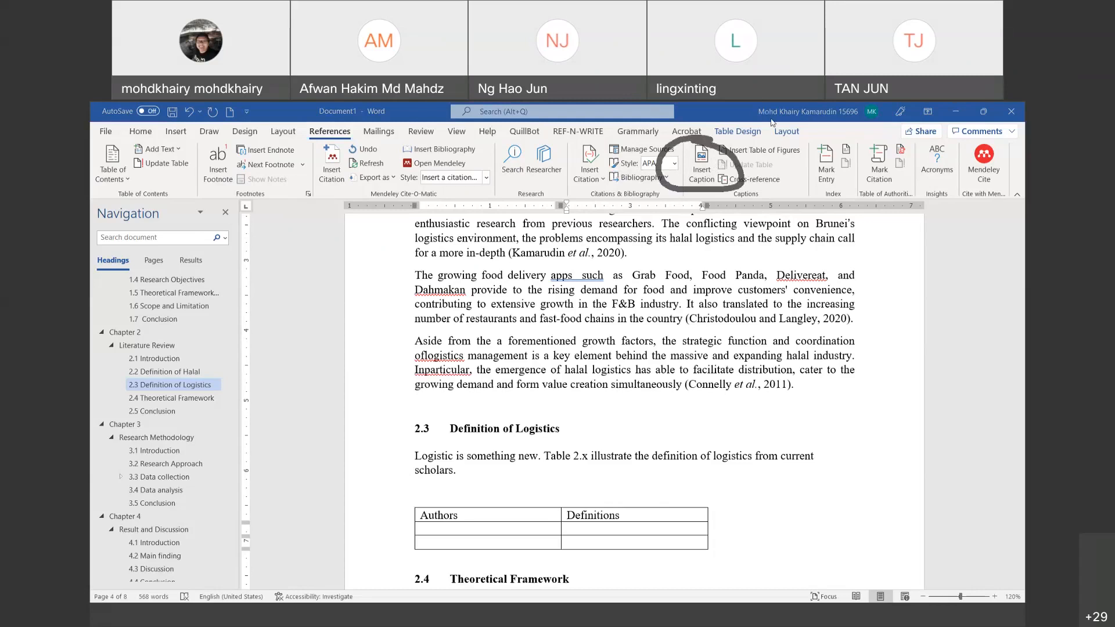
{"action": "left_click", "coordinate": [700, 165]}
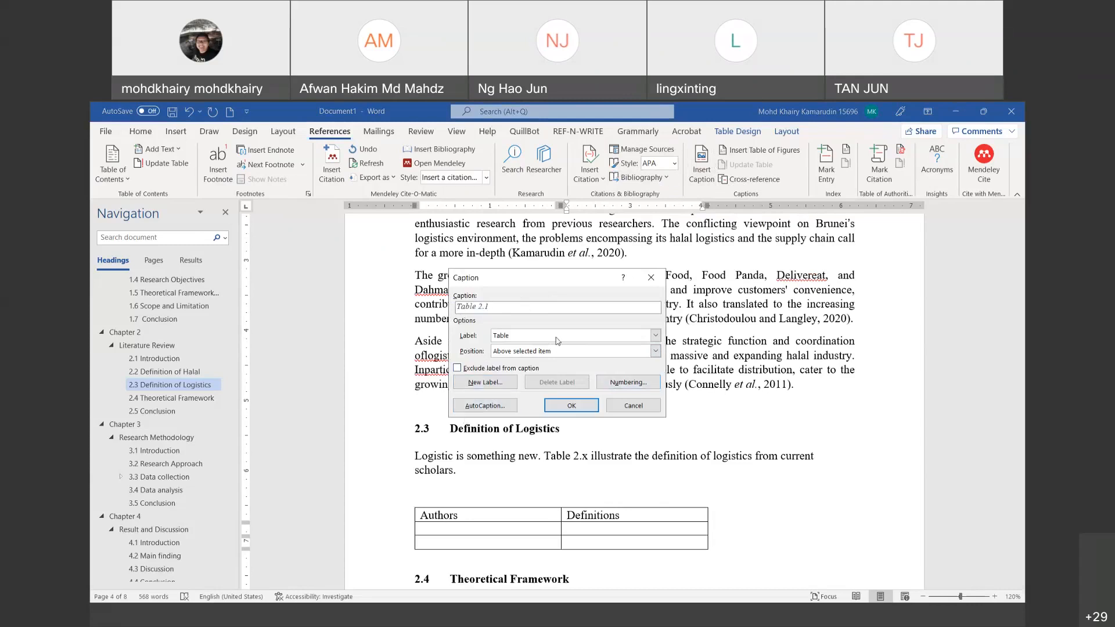
{"action": "left_click", "coordinate": [575, 336]}
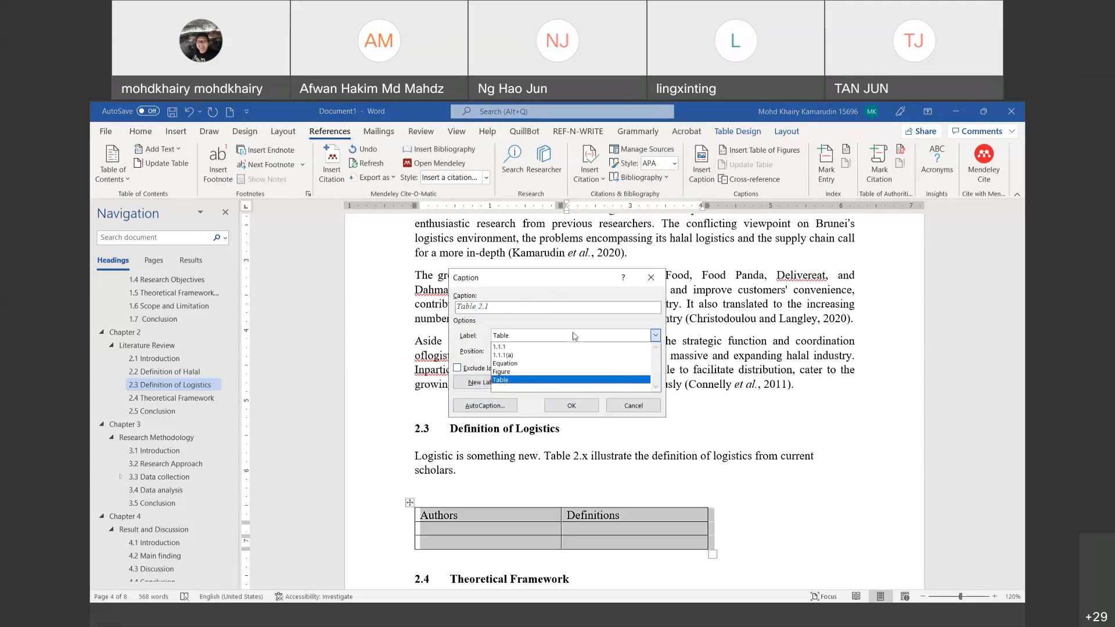
{"action": "left_click", "coordinate": [520, 380]}
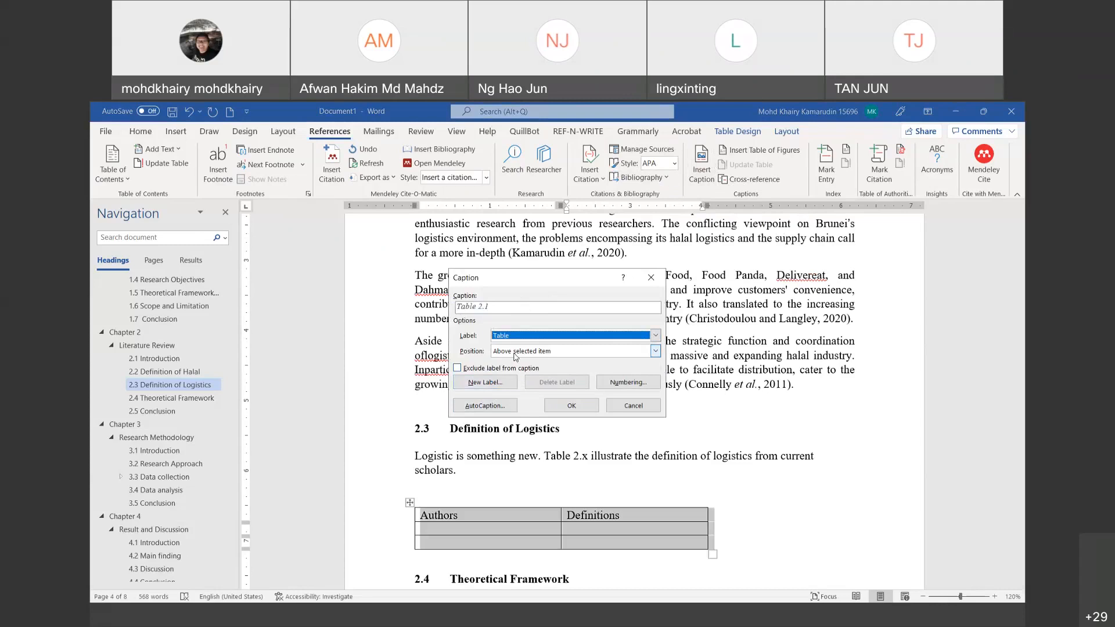
{"action": "left_click", "coordinate": [499, 371]}
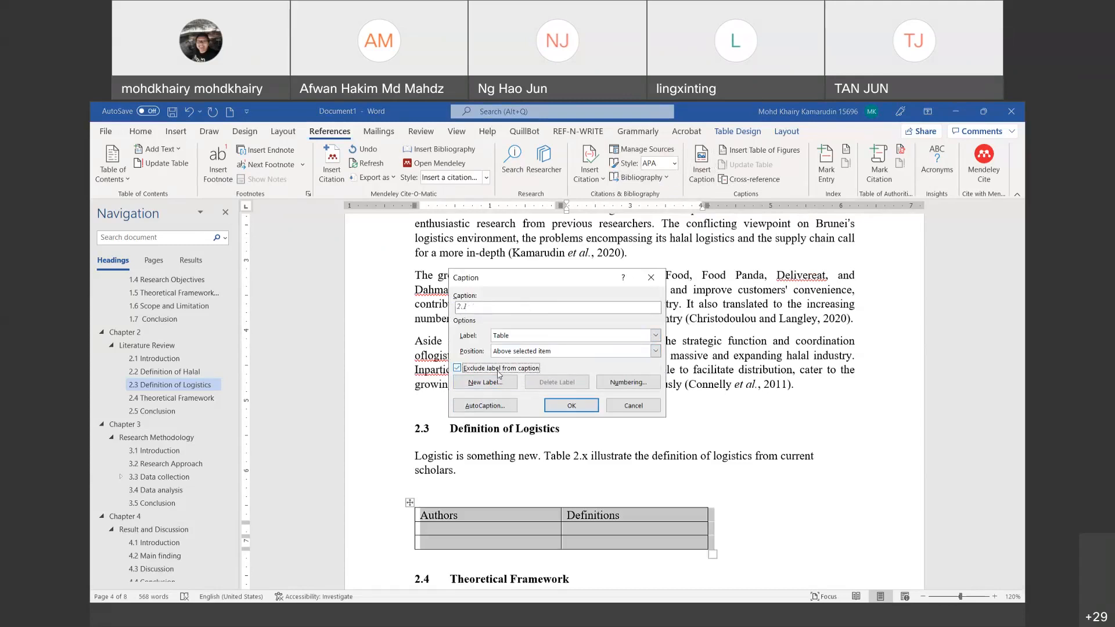
{"action": "left_click", "coordinate": [499, 372]}
{"action": "left_click", "coordinate": [498, 372]}
{"action": "left_click", "coordinate": [499, 373]}
Step: Include chapter numbers in caption numbering and insert the Table 2.1 caption above the table
{"action": "left_click", "coordinate": [614, 384]}
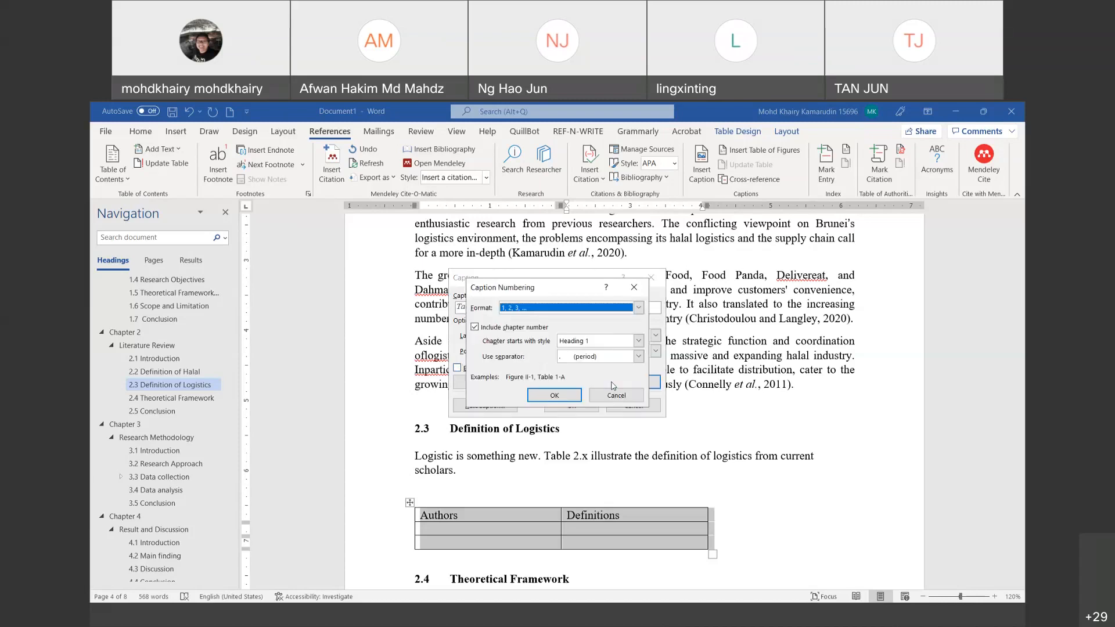
{"action": "left_click", "coordinate": [475, 327]}
{"action": "left_click", "coordinate": [475, 327]}
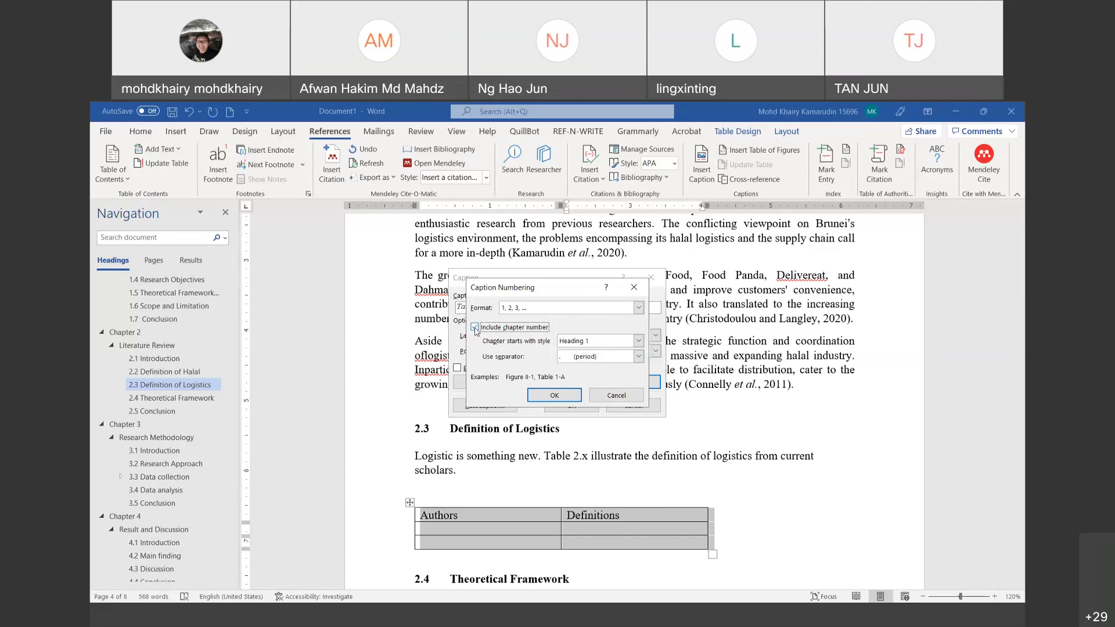
{"action": "left_click", "coordinate": [475, 328]}
{"action": "left_click", "coordinate": [475, 327]}
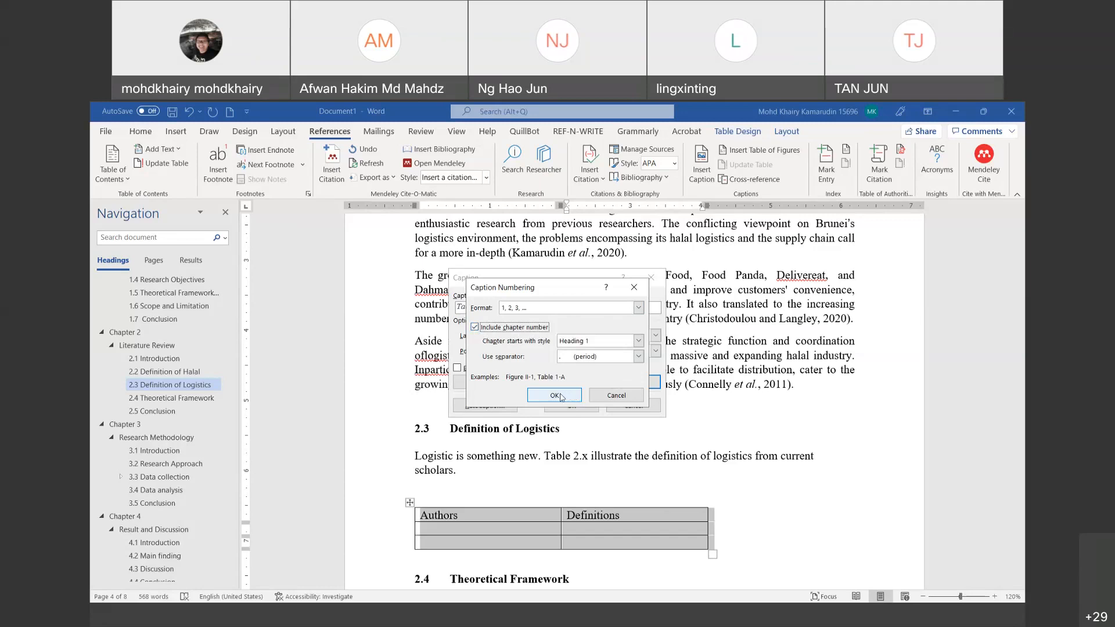
{"action": "left_click", "coordinate": [561, 397]}
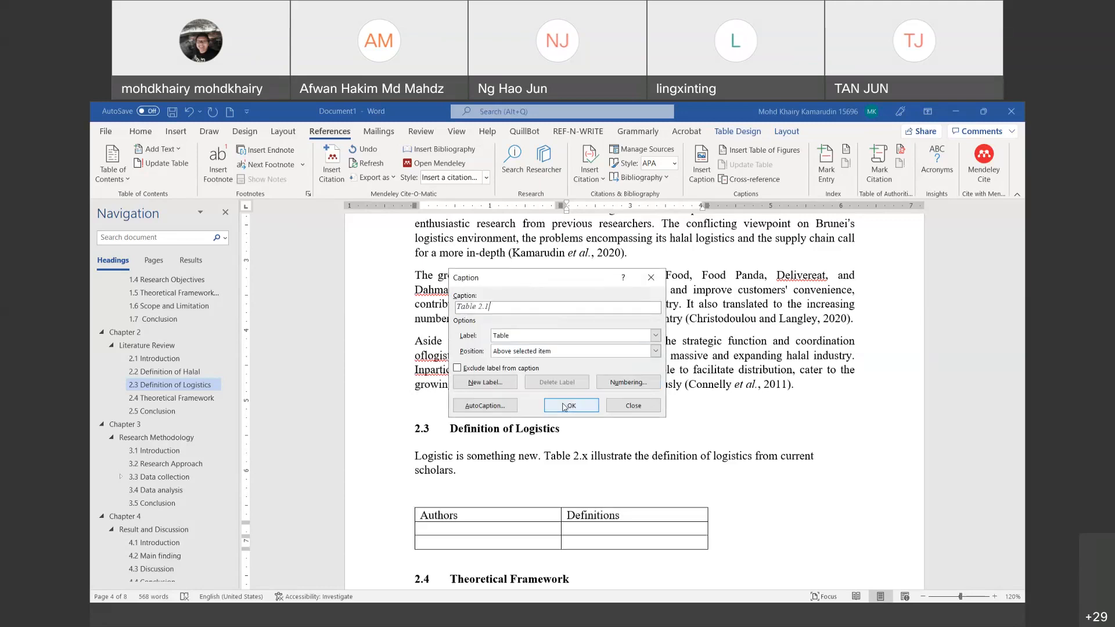
{"action": "left_click", "coordinate": [564, 406]}
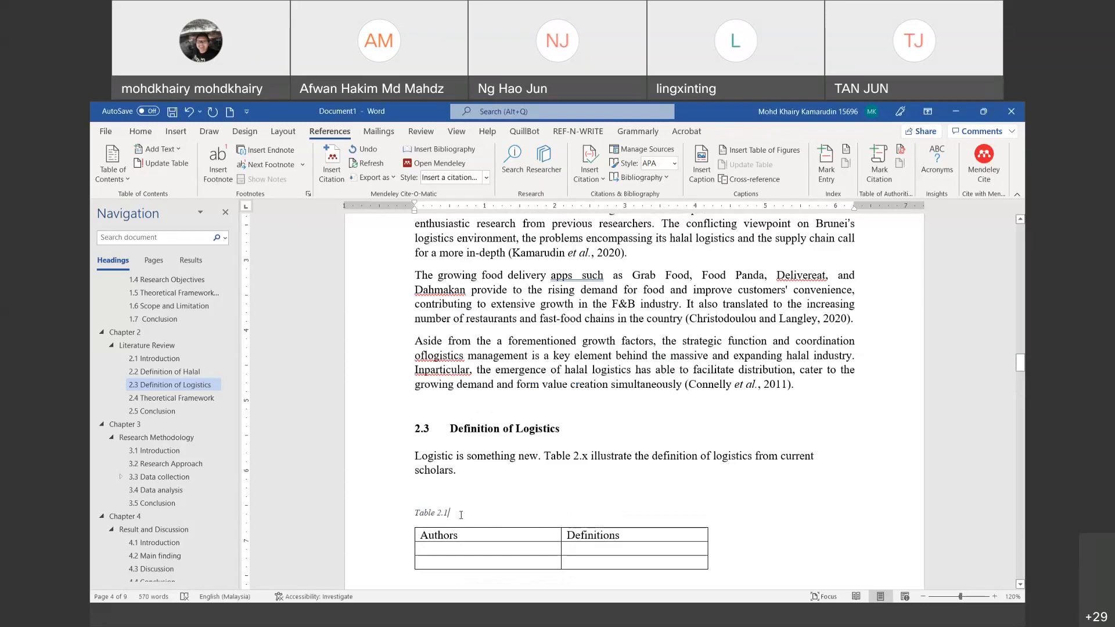
Step: Select the Table 2.1 caption and modify the Caption style to bold, 12 pt, automatic colour
{"action": "left_click_drag", "start_coordinate": [451, 514], "coordinate": [417, 511]}
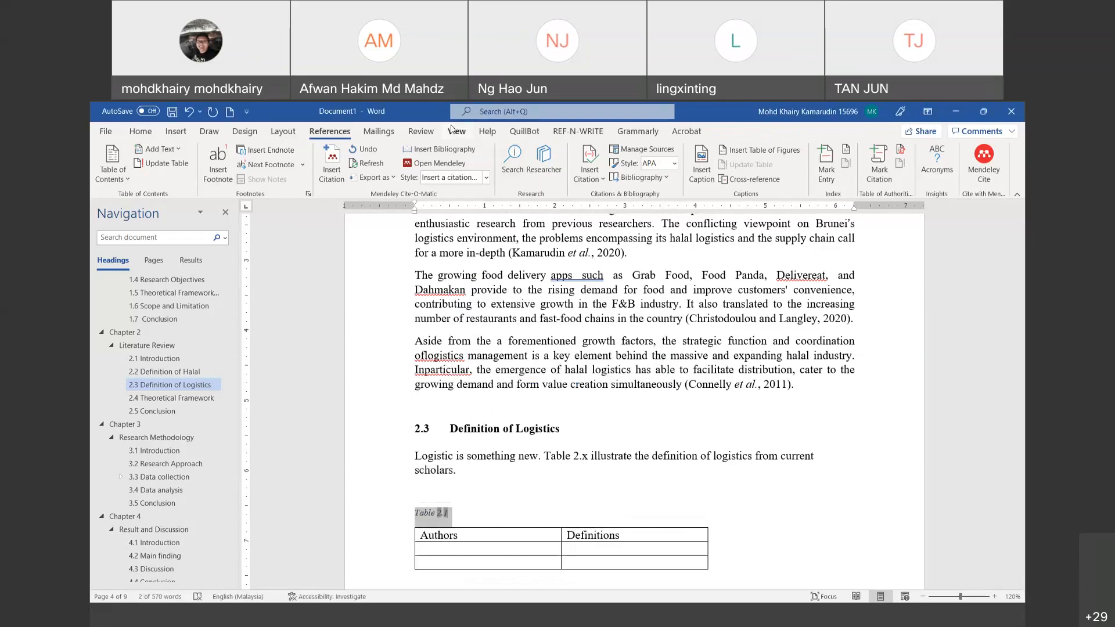
{"action": "left_click", "coordinate": [140, 133]}
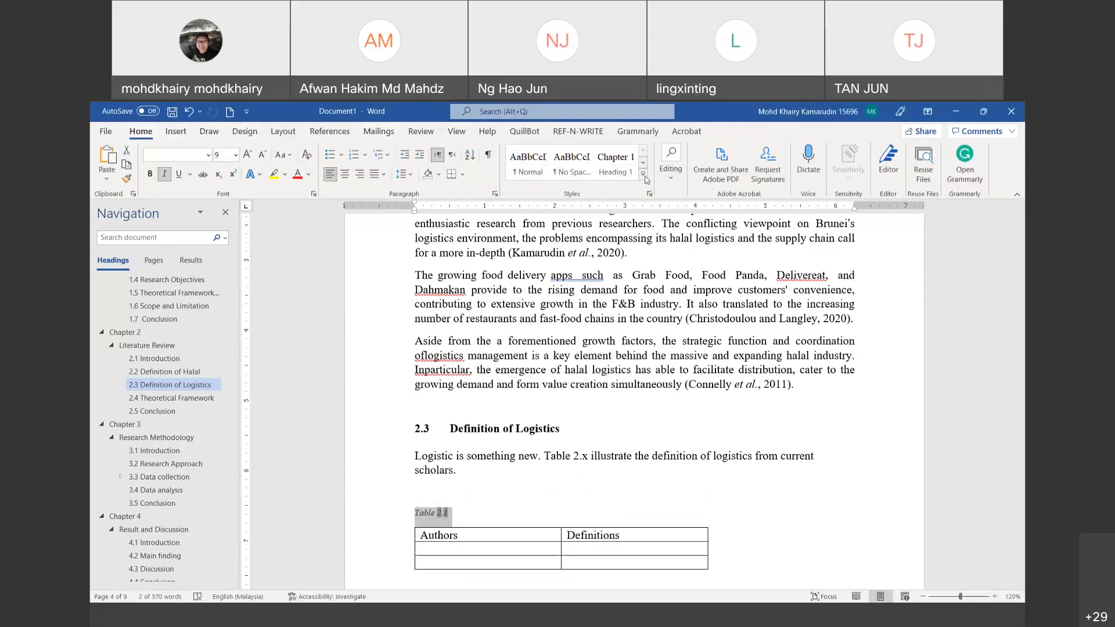
{"action": "left_click", "coordinate": [644, 175]}
{"action": "right_click", "coordinate": [654, 299]}
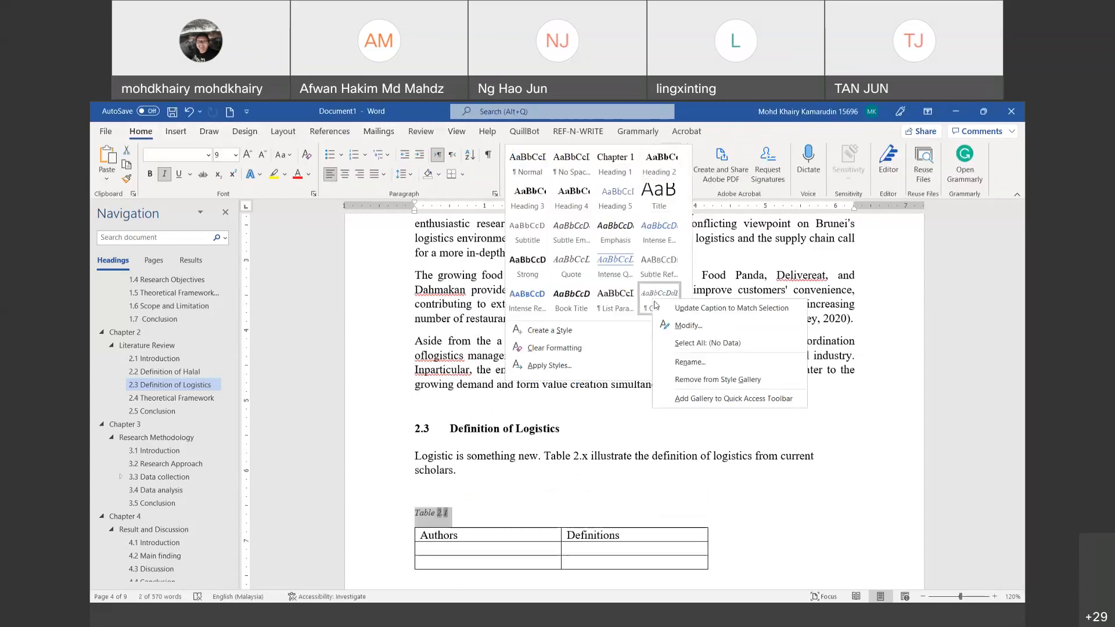
{"action": "left_click", "coordinate": [687, 326]}
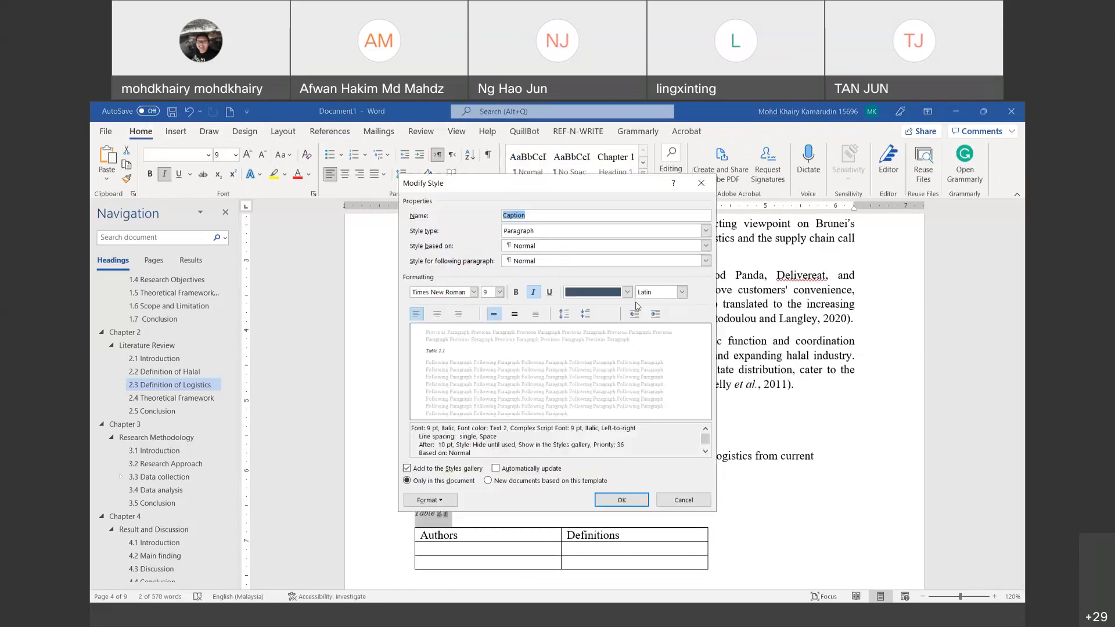
{"action": "left_click", "coordinate": [594, 292]}
{"action": "left_click", "coordinate": [590, 308]}
{"action": "left_click", "coordinate": [516, 292]}
{"action": "left_click", "coordinate": [571, 294]}
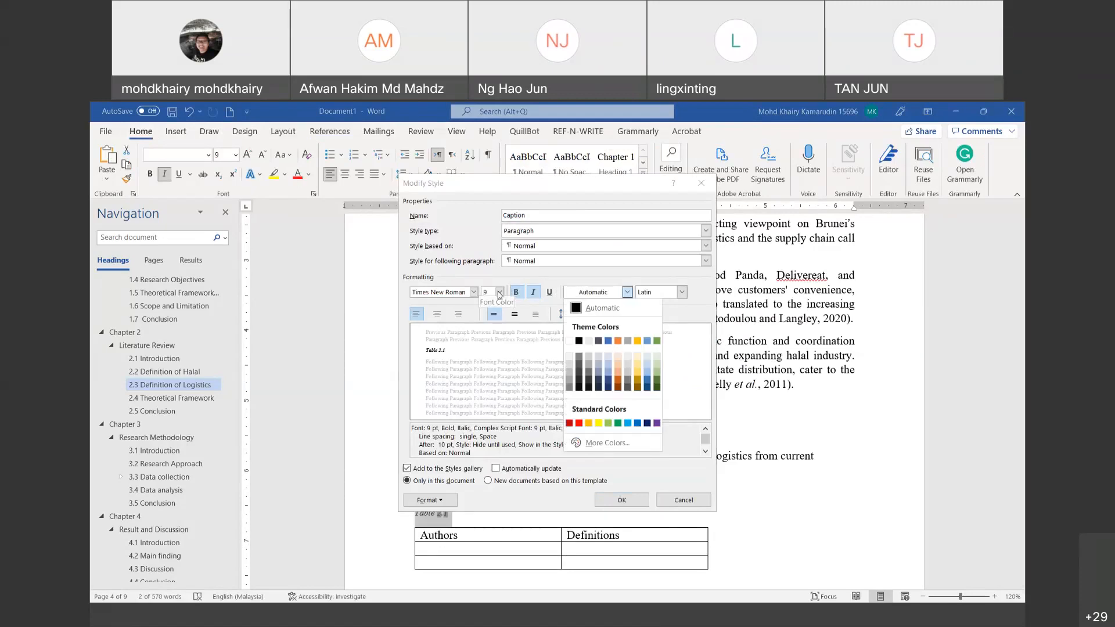
{"action": "left_click", "coordinate": [499, 293]}
{"action": "left_click", "coordinate": [499, 293]}
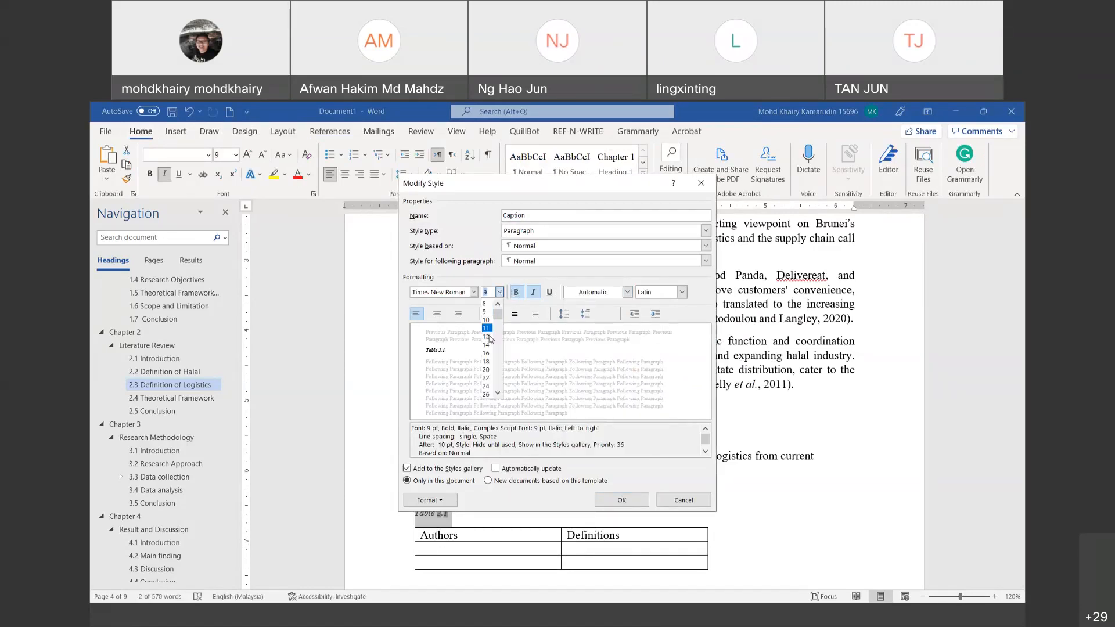
{"action": "left_click", "coordinate": [491, 336]}
{"action": "left_click", "coordinate": [639, 503]}
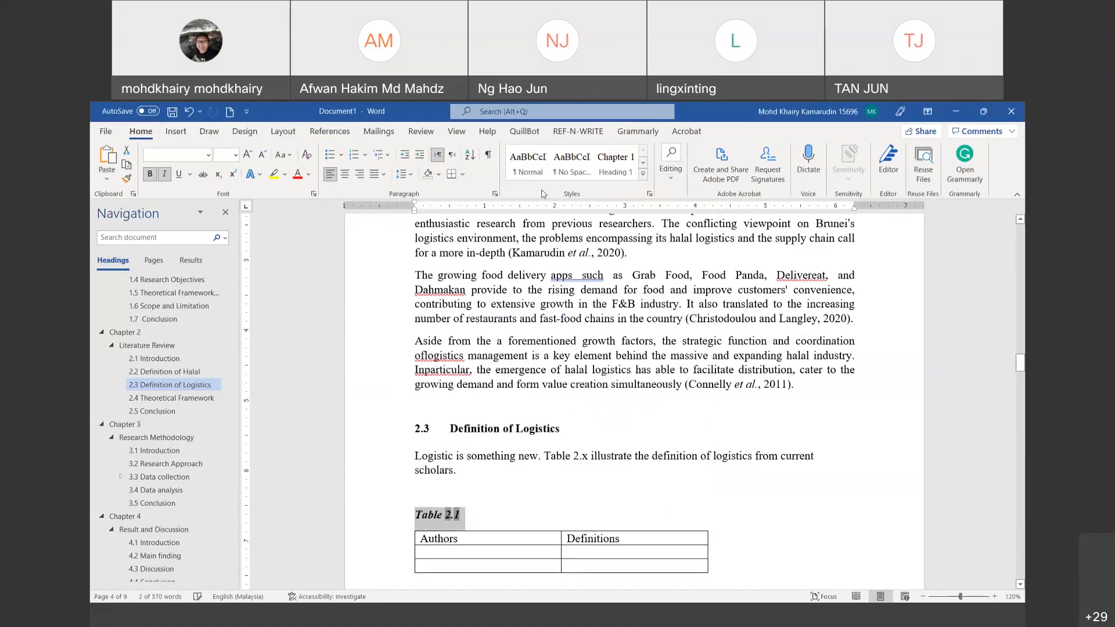
Step: Update the Caption style to non-italic with centred alignment
{"action": "left_click", "coordinate": [642, 174]}
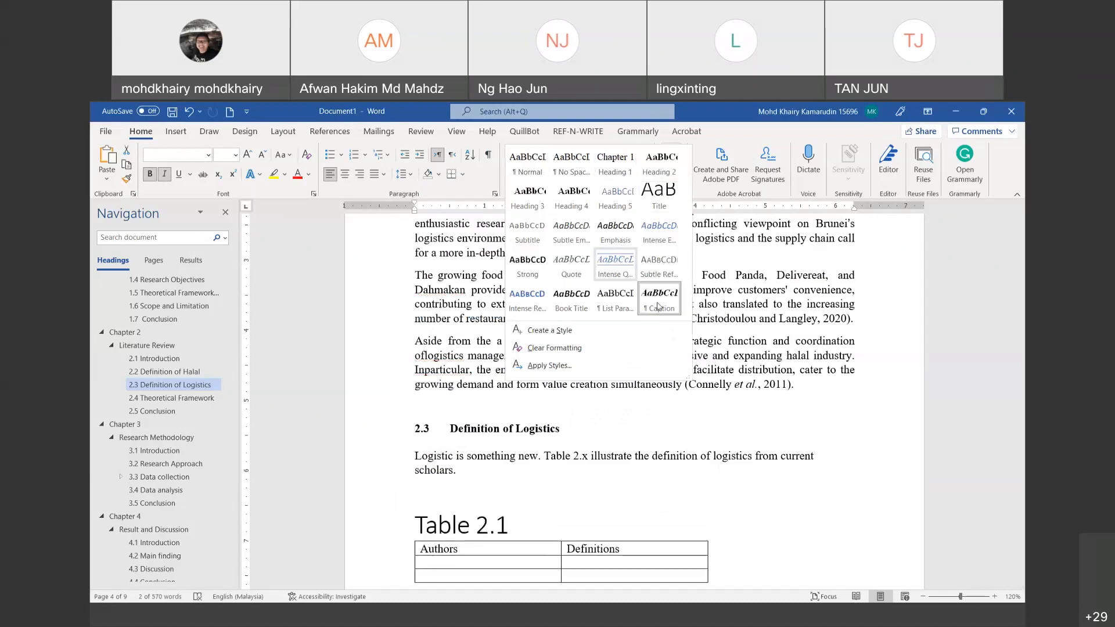
{"action": "right_click", "coordinate": [658, 303]}
{"action": "left_click", "coordinate": [689, 326]}
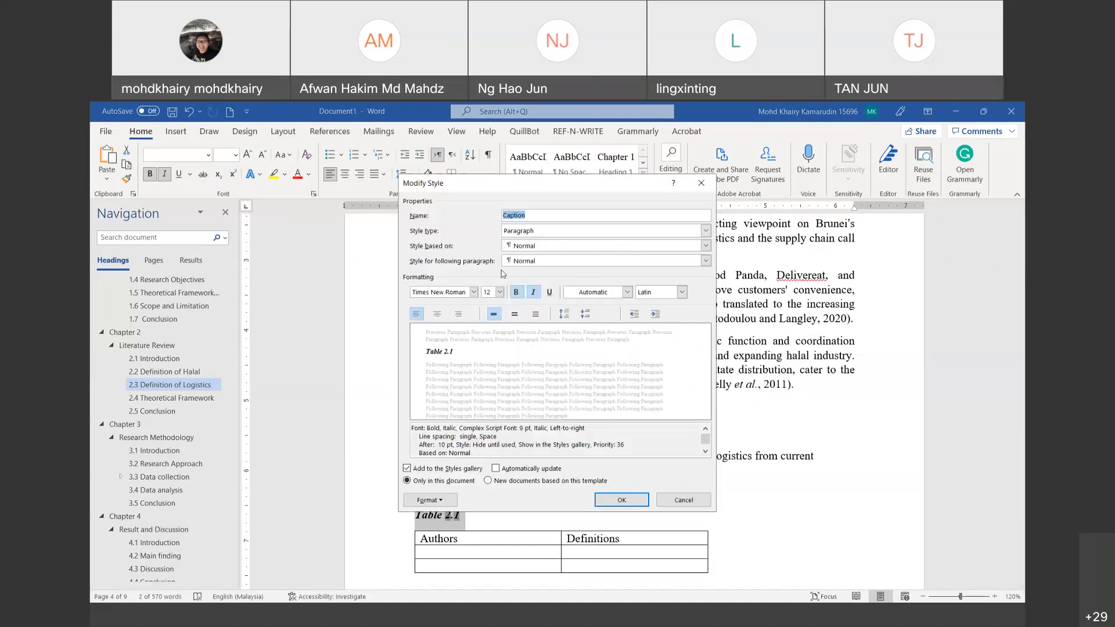
{"action": "left_click", "coordinate": [533, 292]}
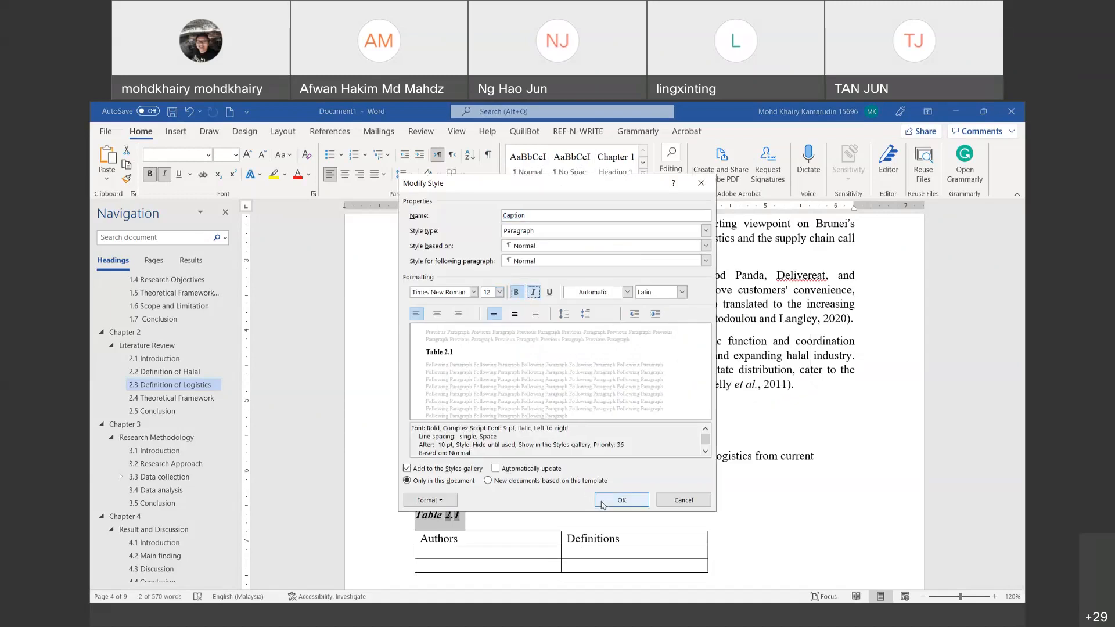
{"action": "left_click", "coordinate": [534, 293]}
{"action": "left_click", "coordinate": [534, 293]}
{"action": "left_click", "coordinate": [438, 314]}
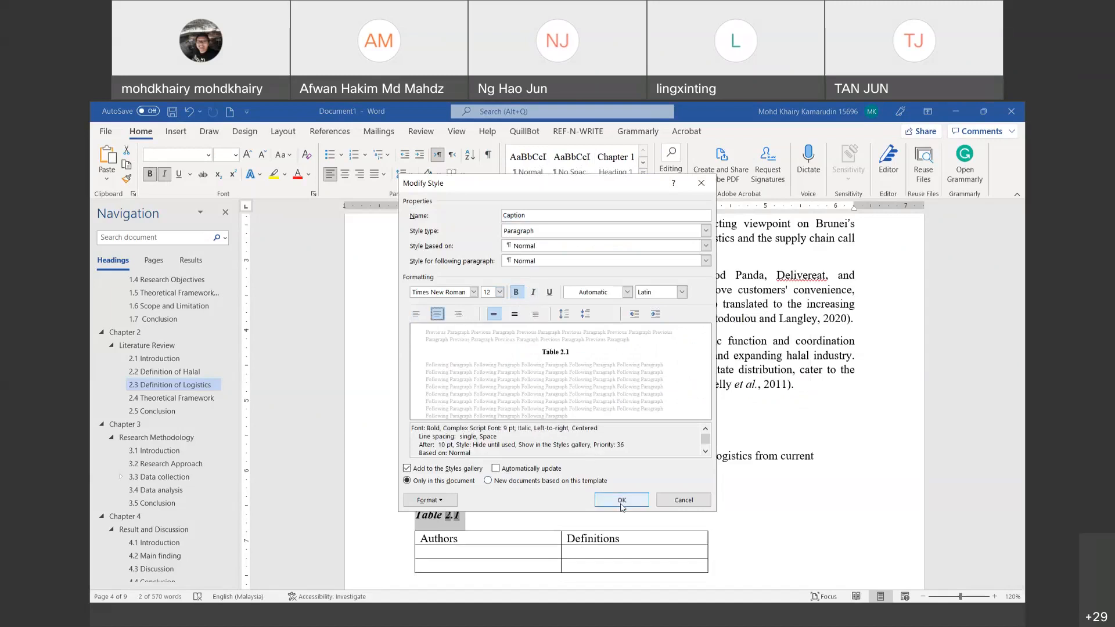
{"action": "left_click", "coordinate": [621, 501]}
{"action": "scroll", "coordinate": [721, 493], "scroll_direction": "down", "scroll_amount": 3}
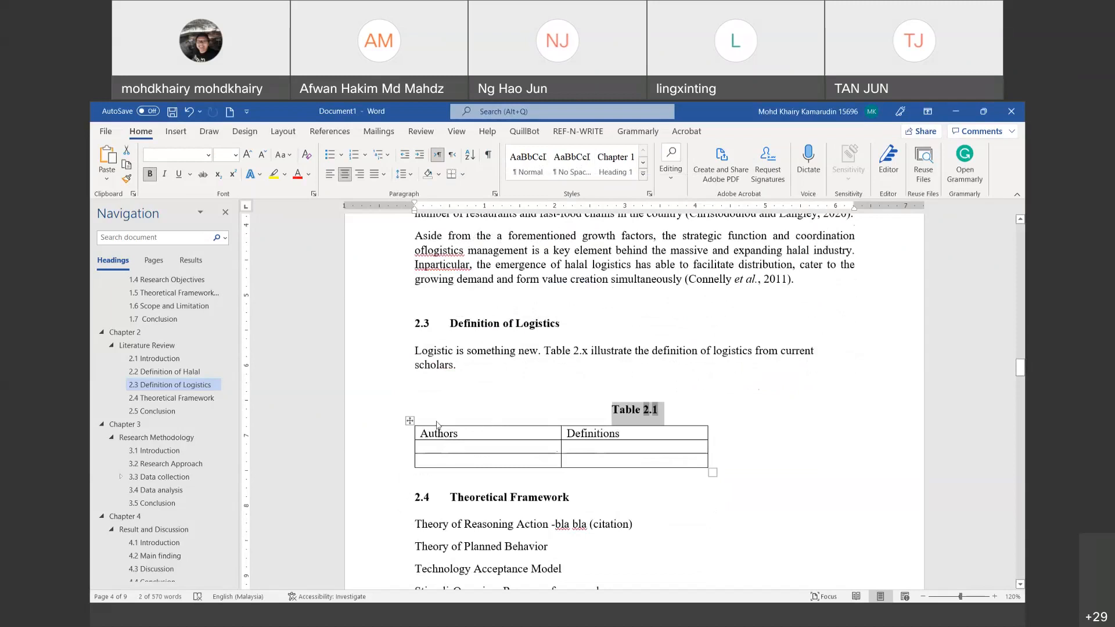
Step: Autofit the Authors/Definitions table to its contents, then to the full page width
{"action": "left_click", "coordinate": [408, 422]}
{"action": "right_click", "coordinate": [408, 421]}
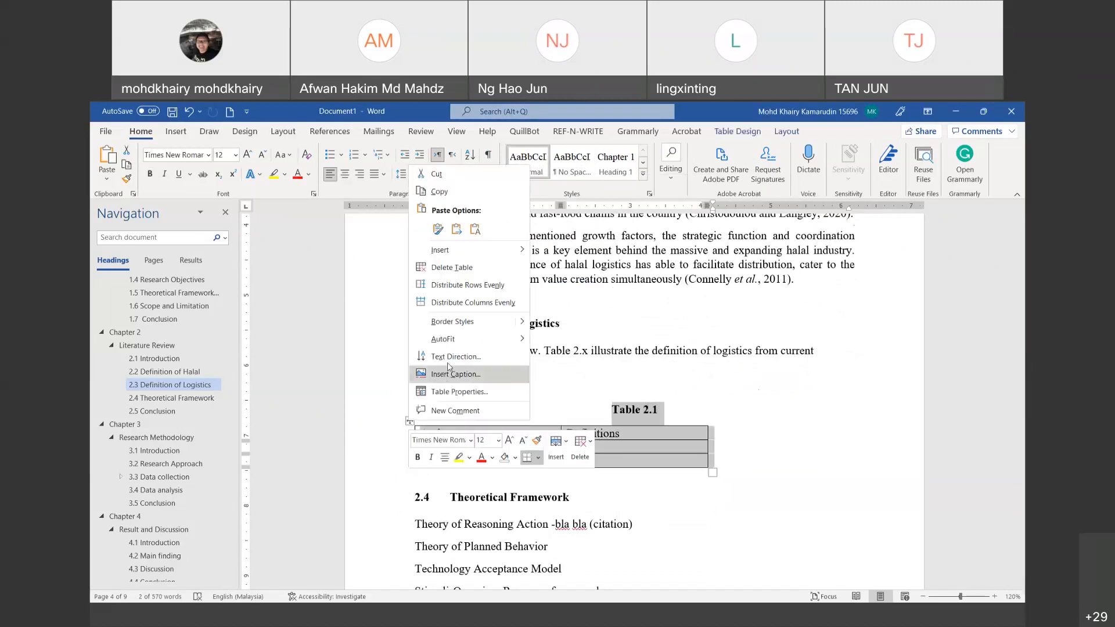
{"action": "mouse_move", "coordinate": [456, 347]}
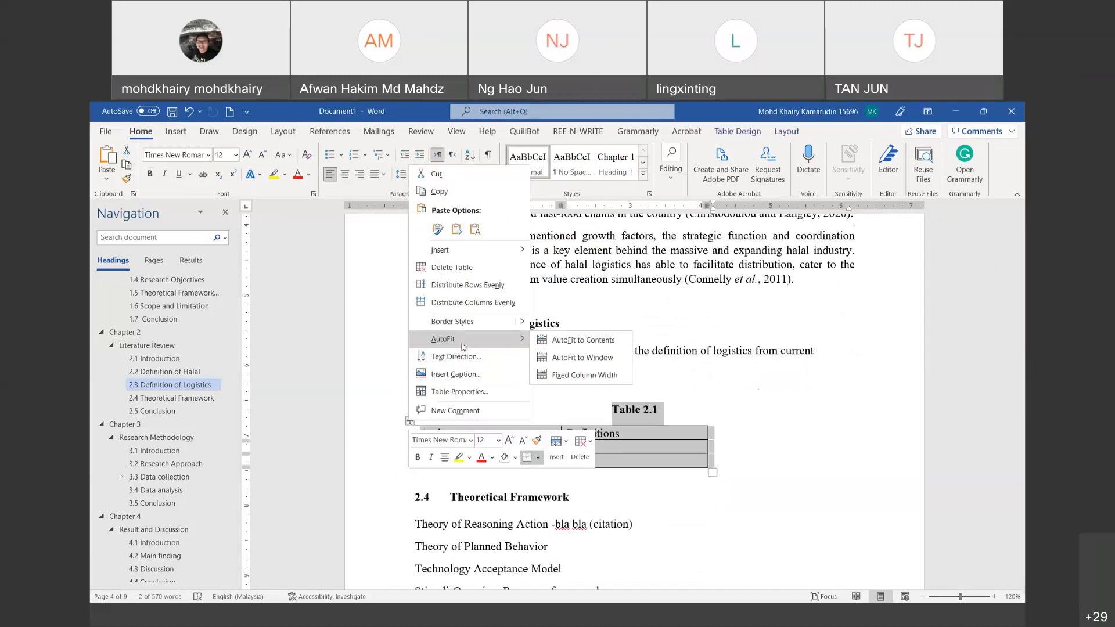
{"action": "left_click", "coordinate": [557, 342]}
{"action": "right_click", "coordinate": [409, 419]}
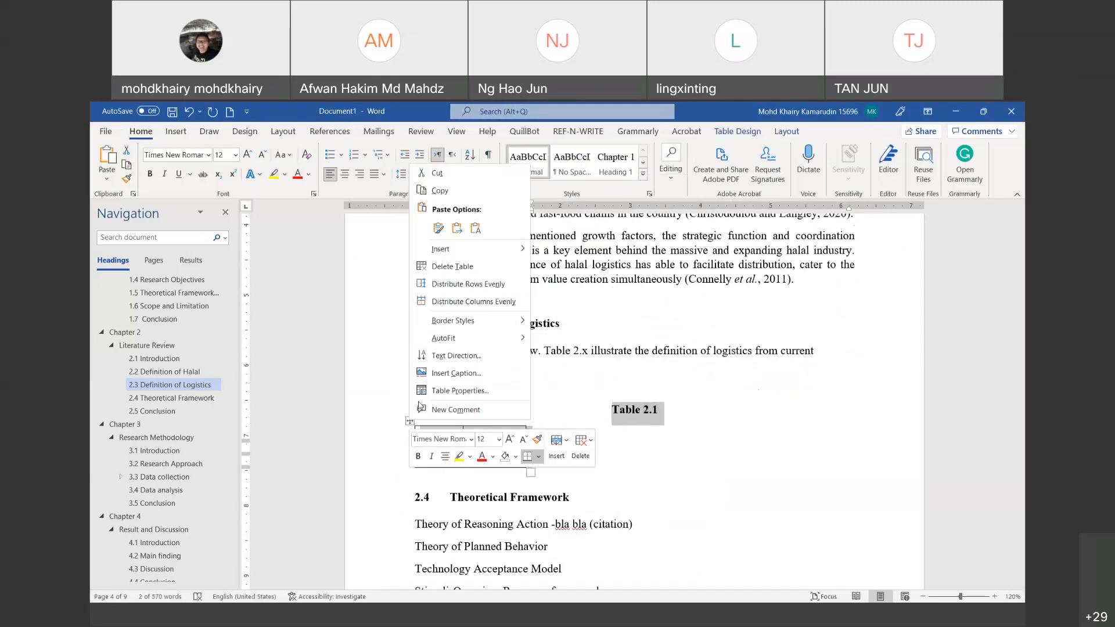
{"action": "mouse_move", "coordinate": [458, 338]}
{"action": "left_click", "coordinate": [587, 364]}
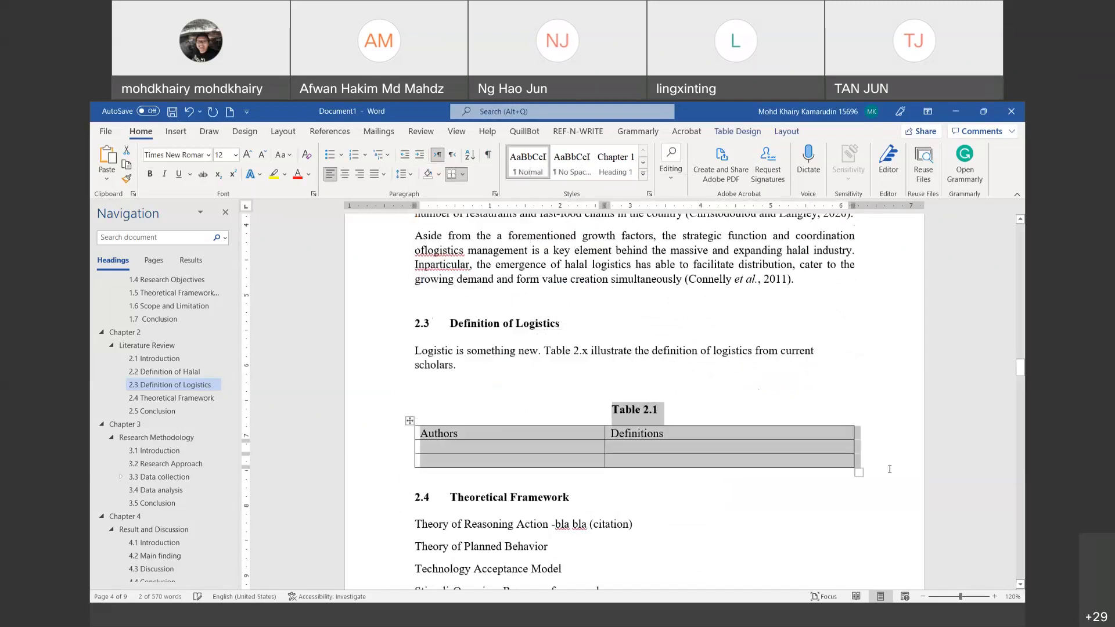
{"action": "left_click", "coordinate": [889, 469]}
{"action": "scroll", "coordinate": [672, 460], "scroll_direction": "down", "scroll_amount": 2}
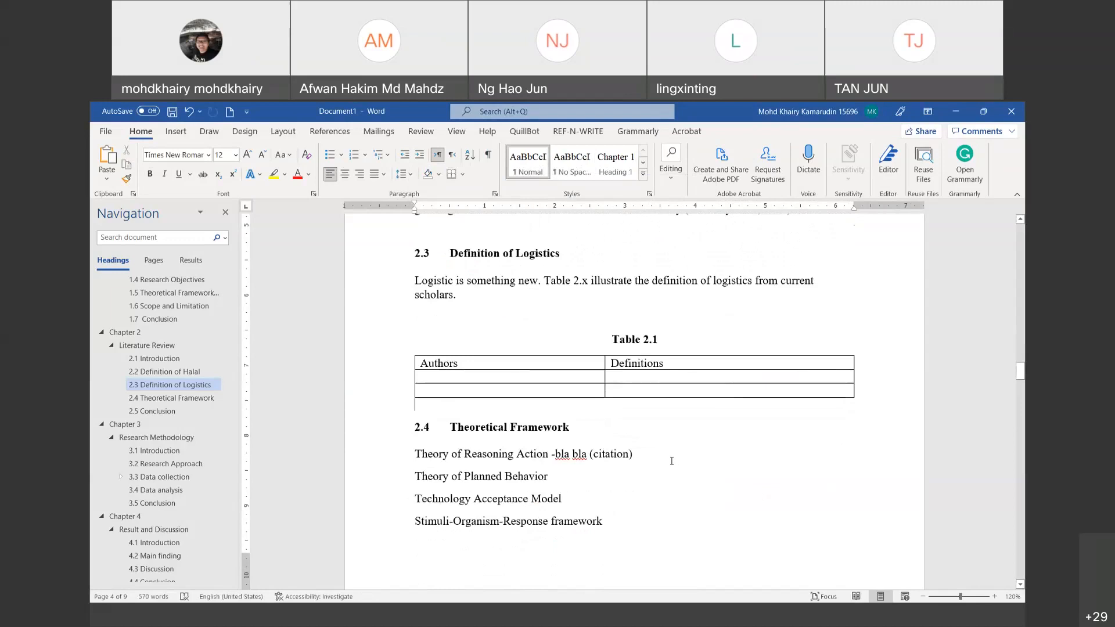
Step: Below the Theory of Reasoning Action line, insert a 2x3 table headed Authors and Definition of Theory, with a blank line above
{"action": "left_click", "coordinate": [671, 460]}
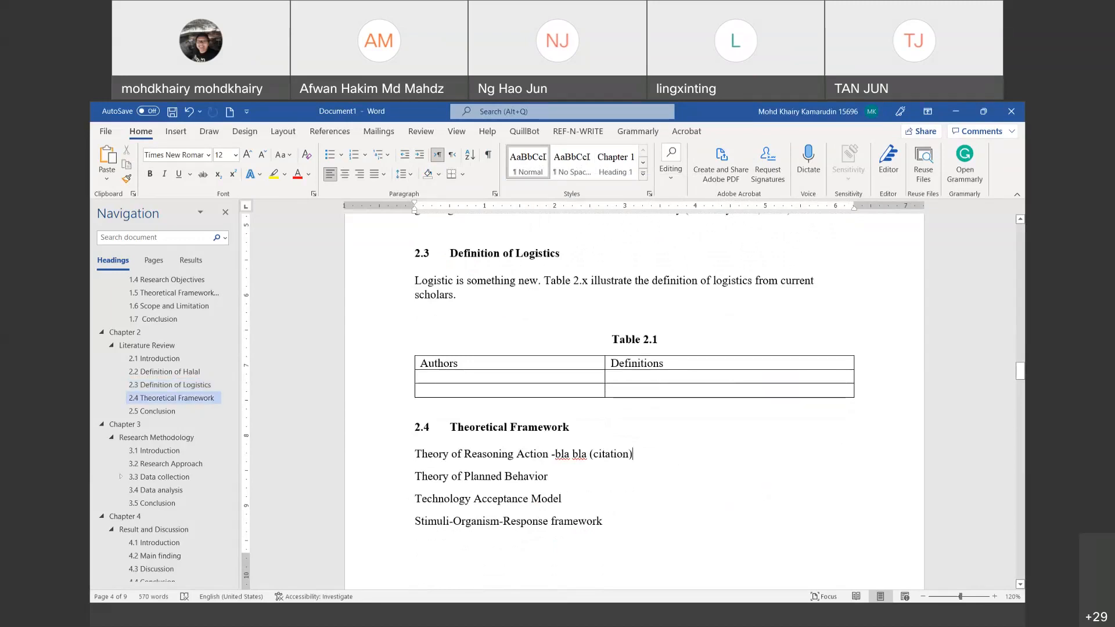
{"action": "key", "text": "Return"}
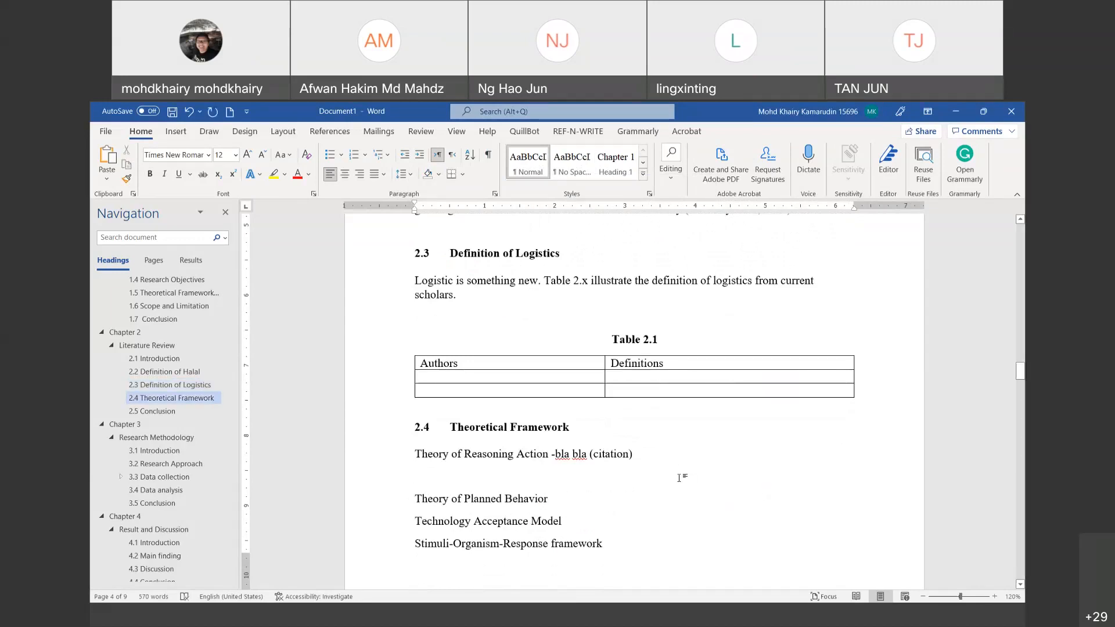
{"action": "key", "text": "Return"}
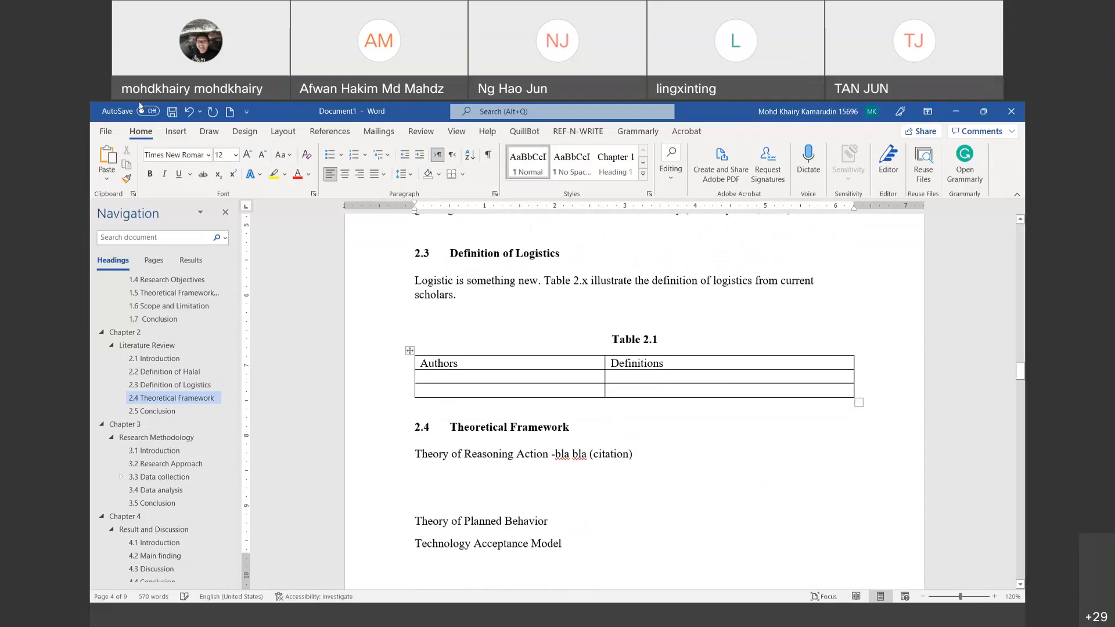
{"action": "left_click", "coordinate": [181, 132]}
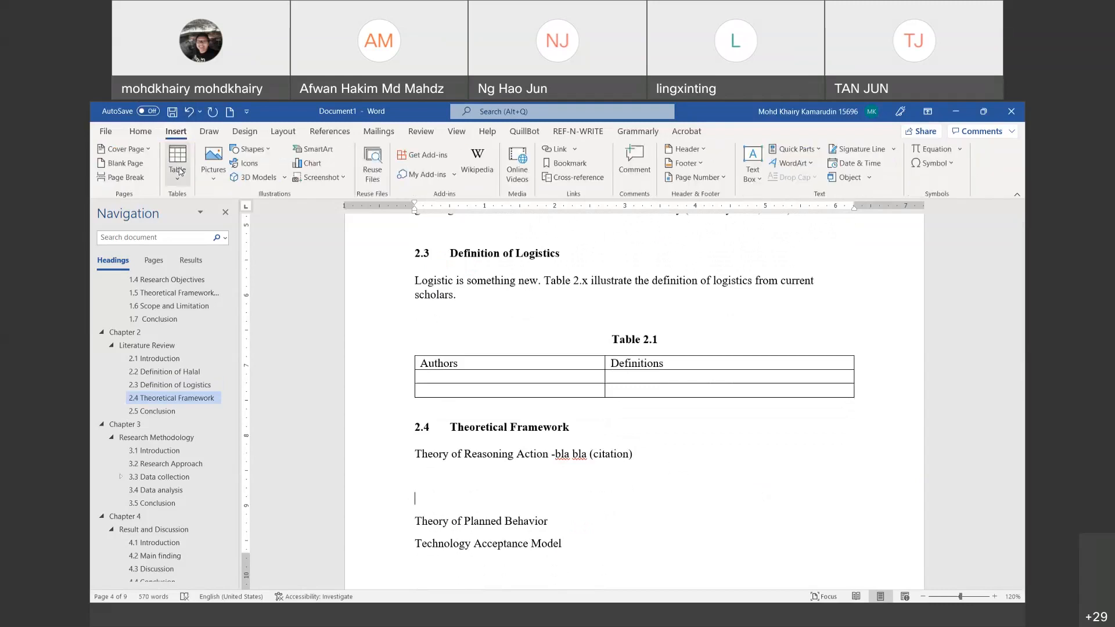
{"action": "left_click", "coordinate": [177, 162]}
{"action": "left_click", "coordinate": [187, 235]}
{"action": "type", "text": "Authors"}
{"action": "key", "text": "Tab"}
{"action": "type", "text": "Defini"}
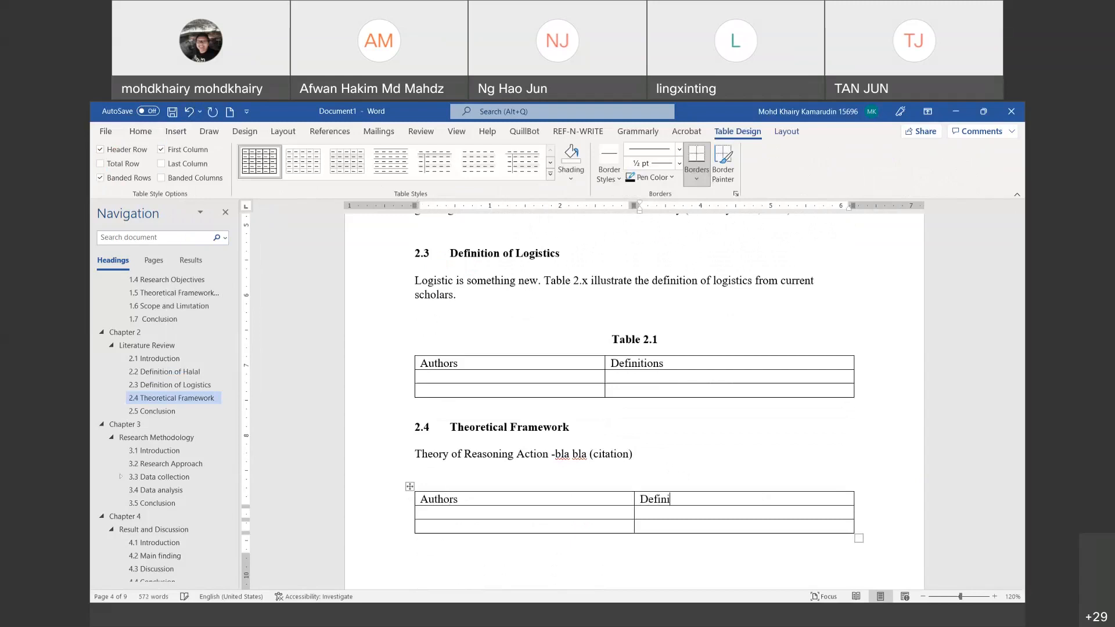
{"action": "type", "text": "tion of Theory"}
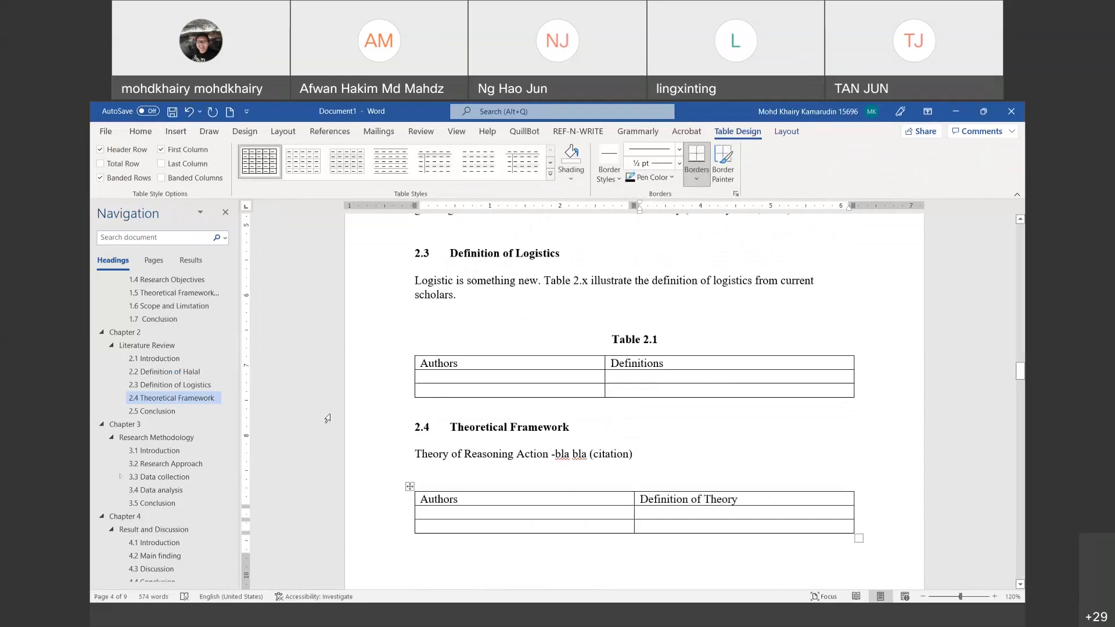
{"action": "left_click", "coordinate": [632, 474]}
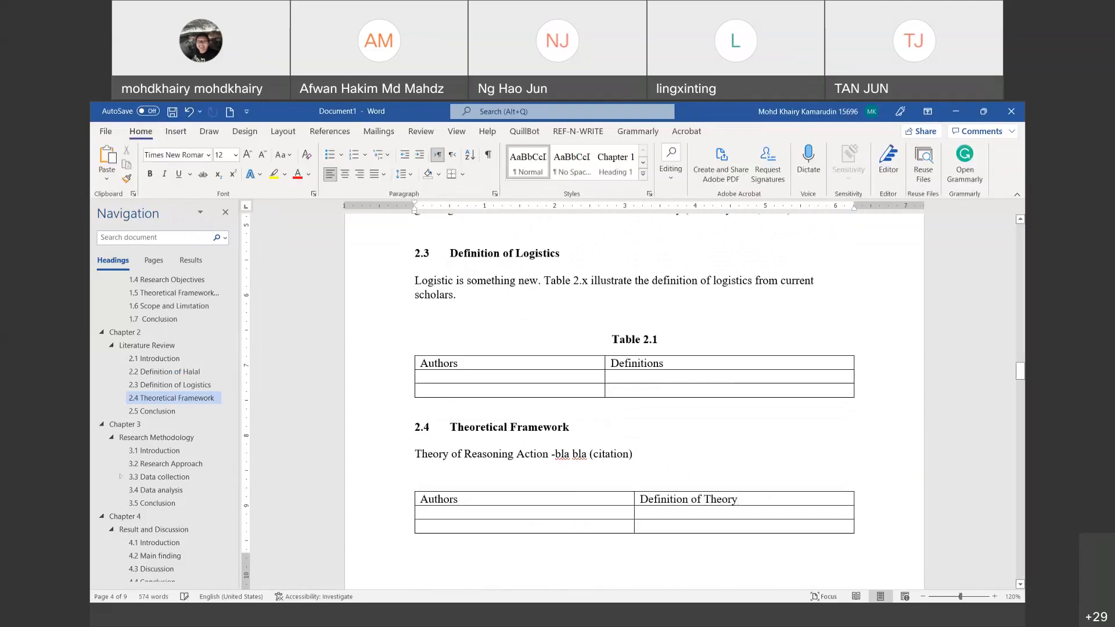
{"action": "key", "text": "Return"}
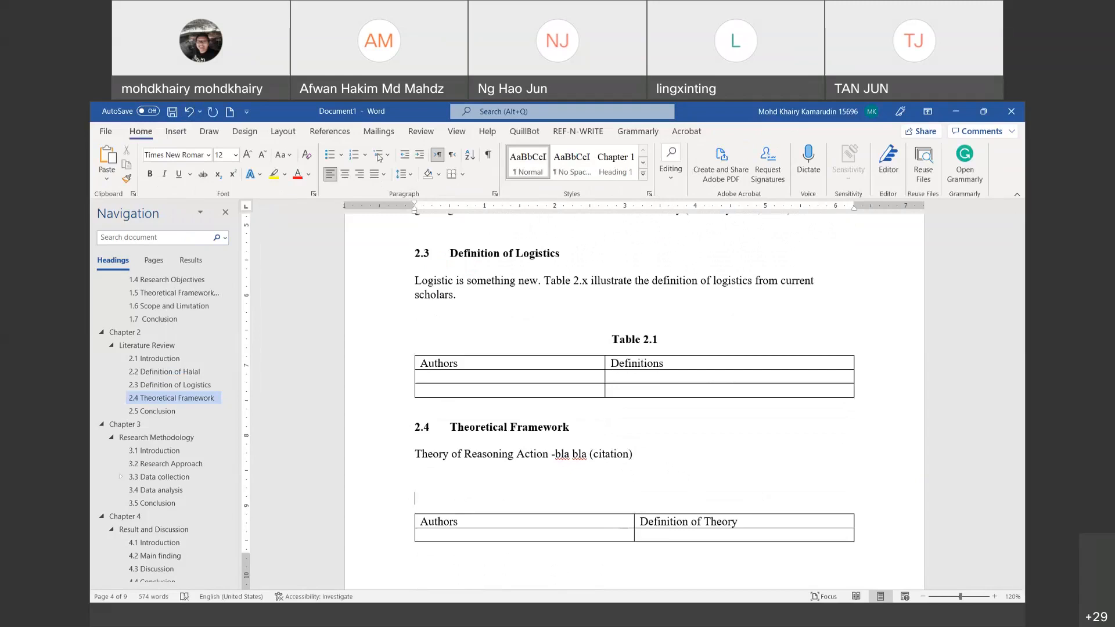
Step: Insert a caption above the new table reading 'Table 2.2 : Definition of Theory'
{"action": "left_click", "coordinate": [330, 132]}
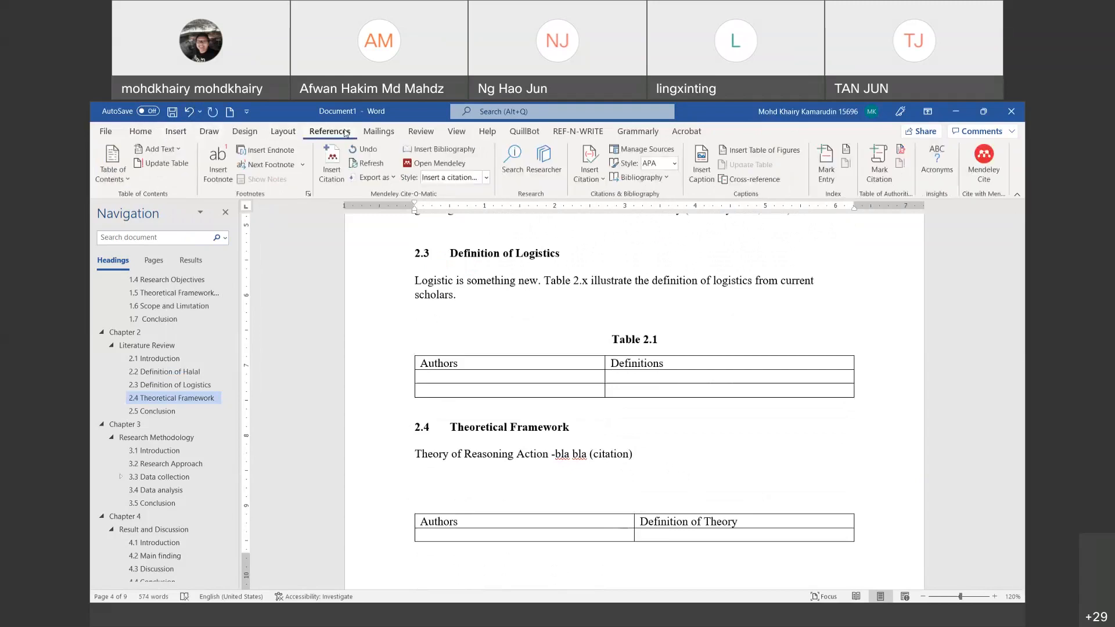
{"action": "left_click", "coordinate": [701, 165]}
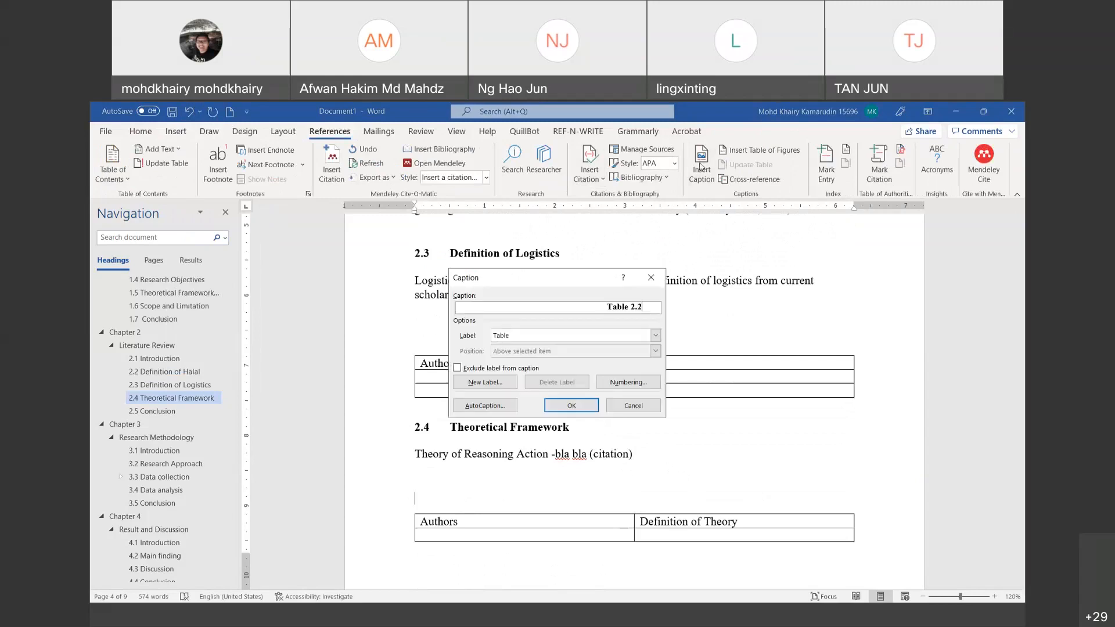
{"action": "left_click", "coordinate": [566, 408]}
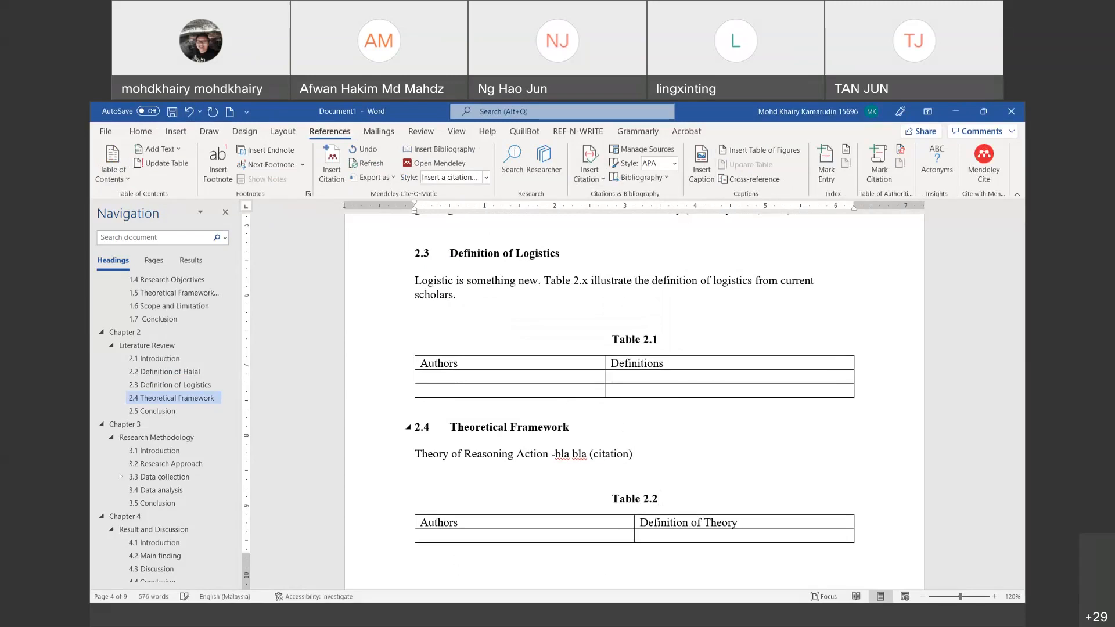
{"action": "type", "text": ": Defiti"}
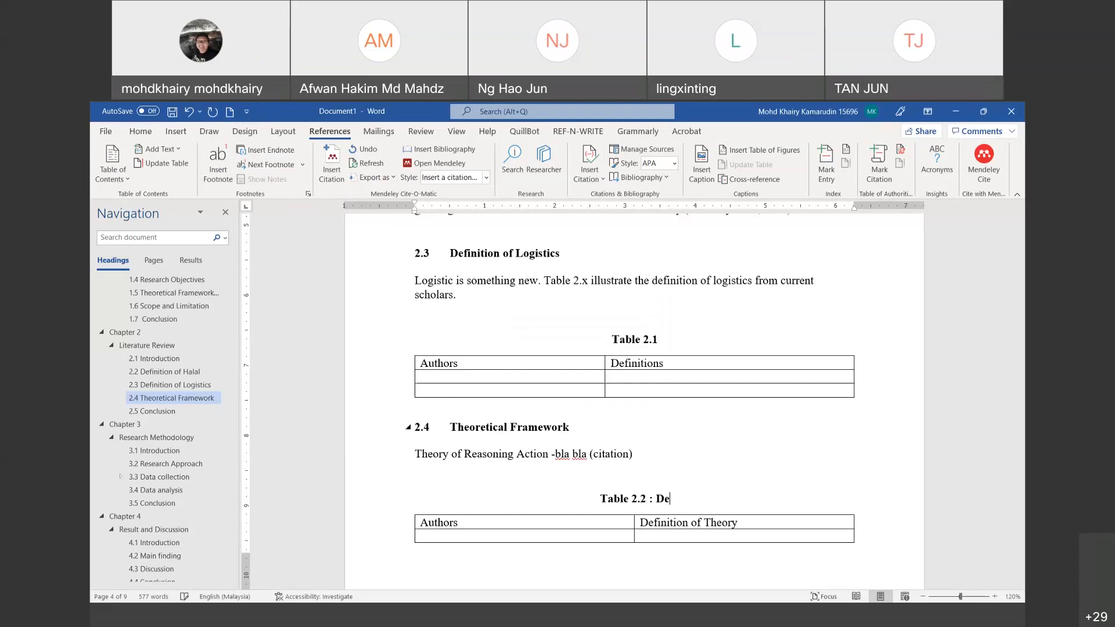
{"action": "key", "text": "BackSpace"}
{"action": "key", "text": "BackSpace"}
{"action": "type", "text": "nition of Theory"}
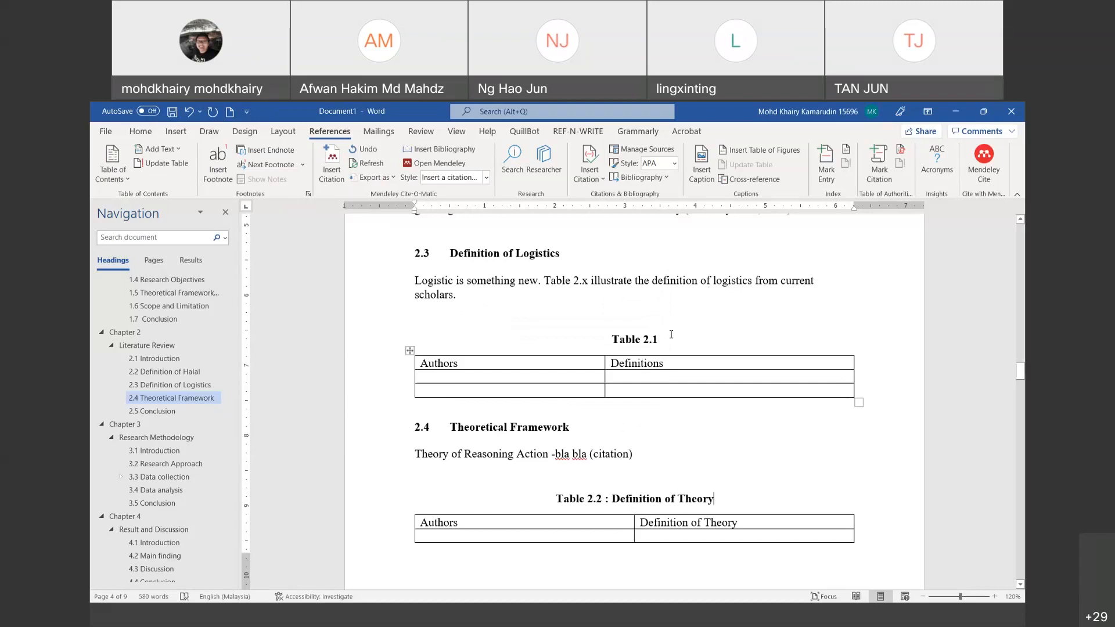
Step: Extend the first caption to 'Table 2.1: Definition of logistic' and add a new paragraph after the Connelly paragraph
{"action": "left_click", "coordinate": [671, 334]}
{"action": "type", "text": ": Defirio"}
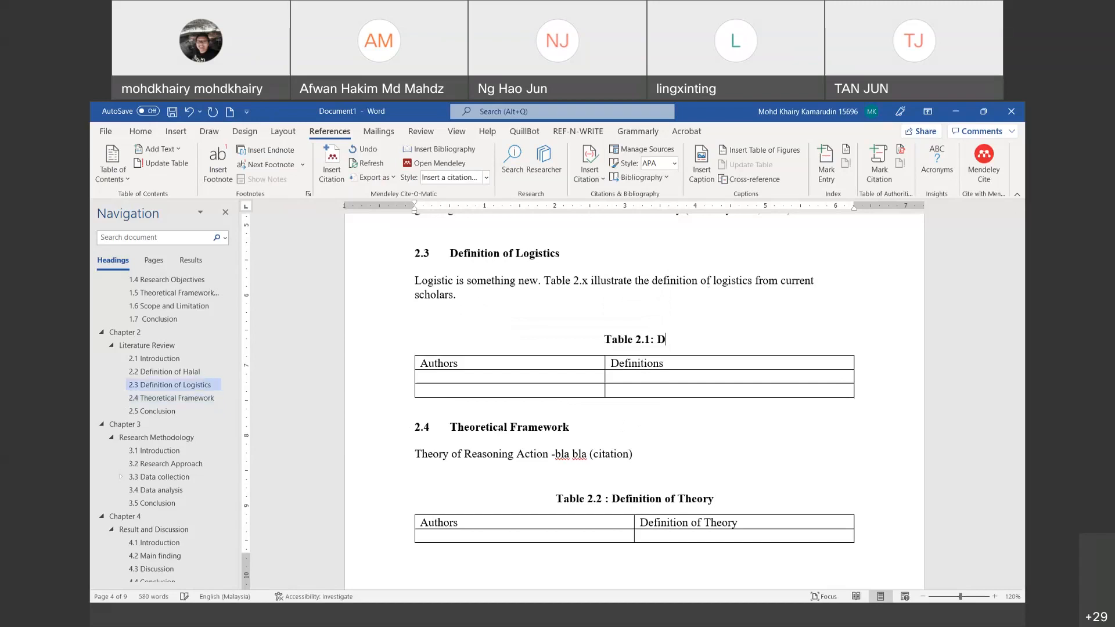
{"action": "key", "text": "BackSpace"}
{"action": "key", "text": "BackSpace"}
{"action": "key", "text": "BackSpace"}
{"action": "type", "text": "nitions"}
{"action": "key", "text": "BackSpace"}
{"action": "key", "text": "BackSpace"}
{"action": "key", "text": "BackSpace"}
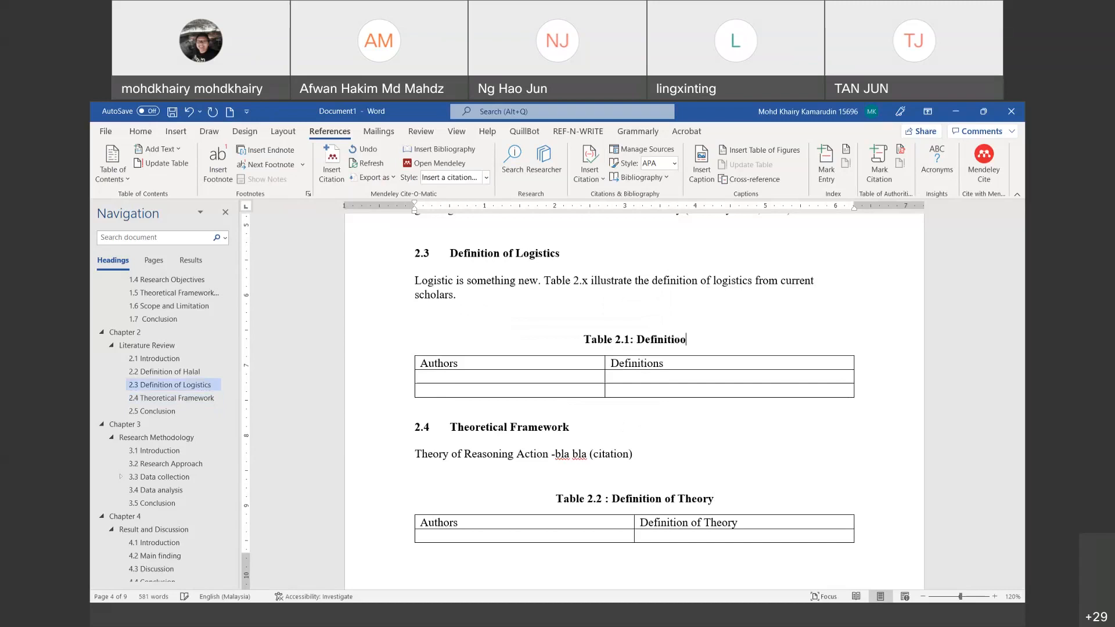
{"action": "type", "text": "o"}
{"action": "key", "text": "BackSpace"}
{"action": "type", "text": "on of logistic"}
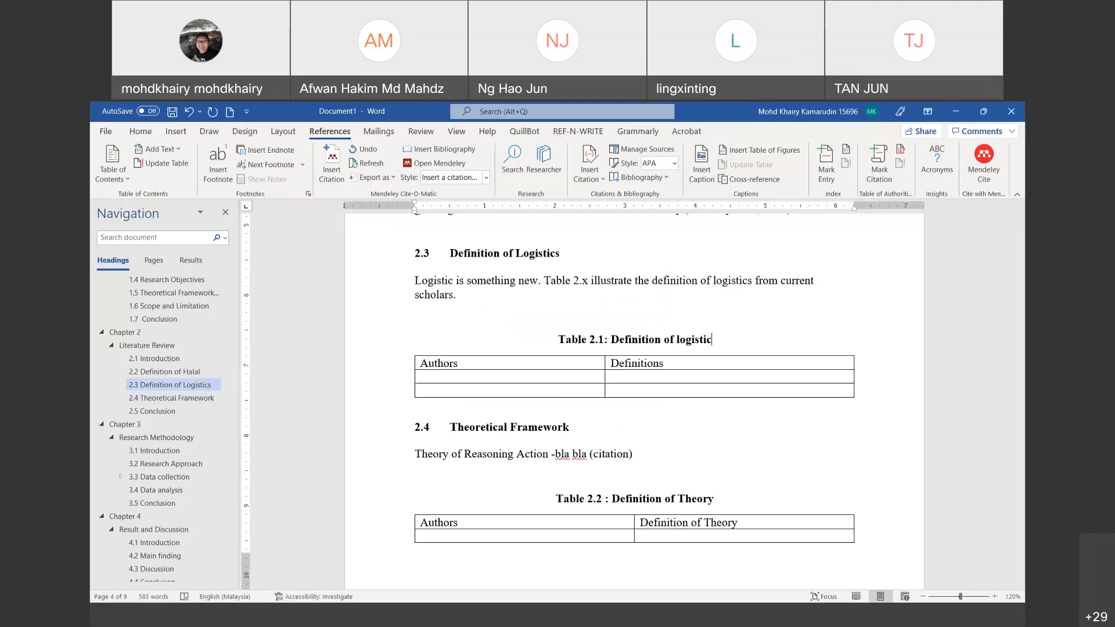
{"action": "scroll", "coordinate": [790, 410], "scroll_direction": "up", "scroll_amount": 4}
{"action": "left_click", "coordinate": [790, 410]}
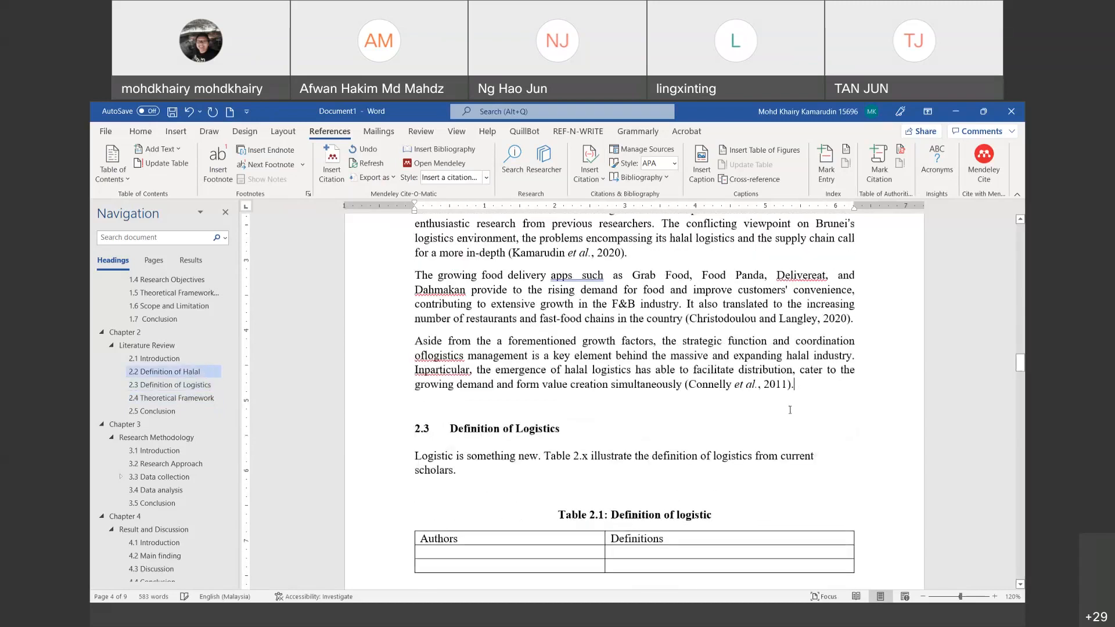
{"action": "key", "text": "Return"}
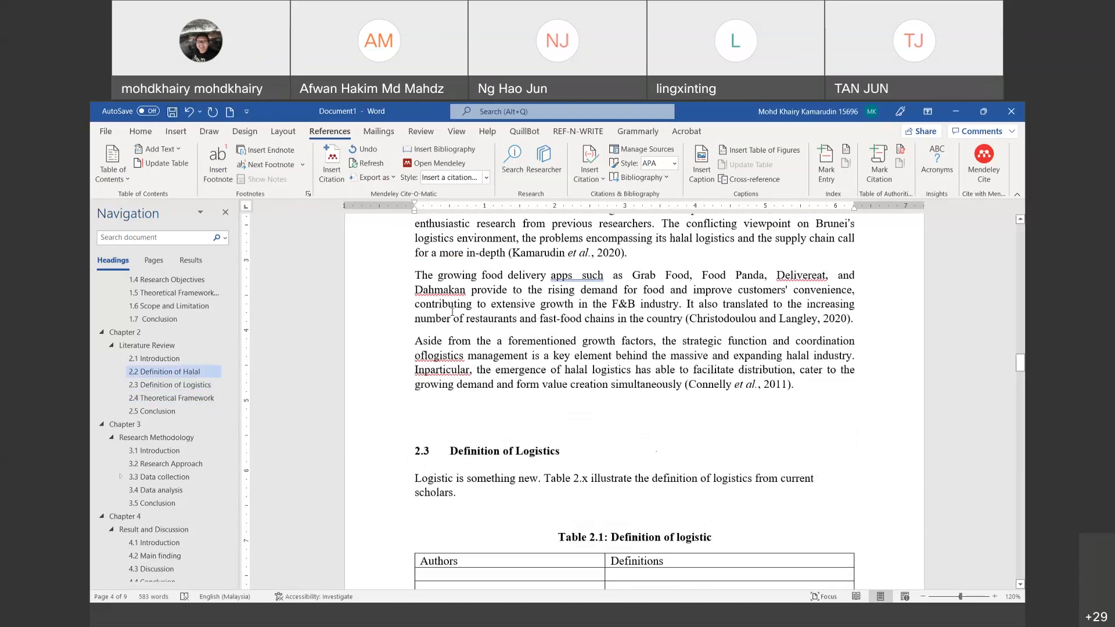
Step: Insert a two-column, four-row table headed Authors and Definition, with a blank line above it
{"action": "left_click", "coordinate": [176, 131]}
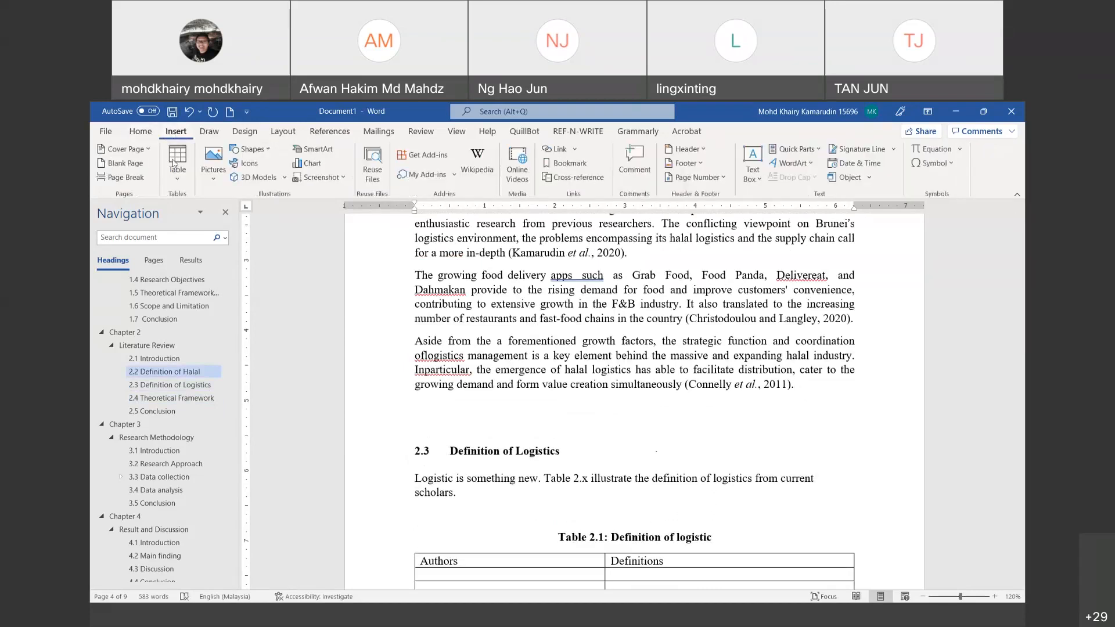
{"action": "left_click", "coordinate": [177, 162]}
{"action": "left_click", "coordinate": [183, 246]}
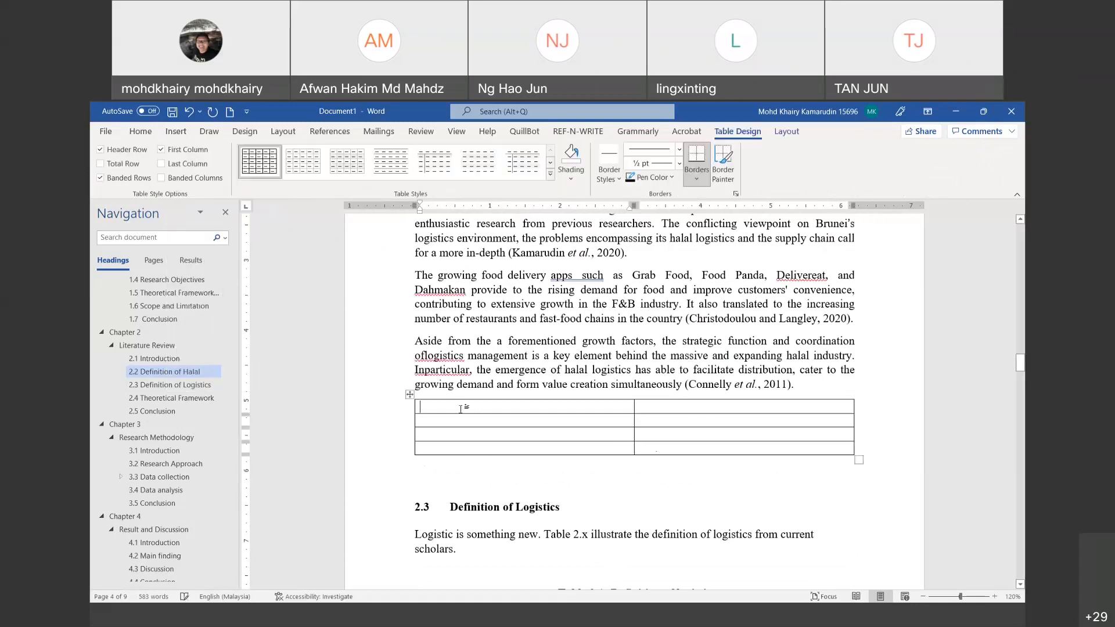
{"action": "type", "text": "Authors"}
{"action": "key", "text": "Tab"}
{"action": "type", "text": "Definition"}
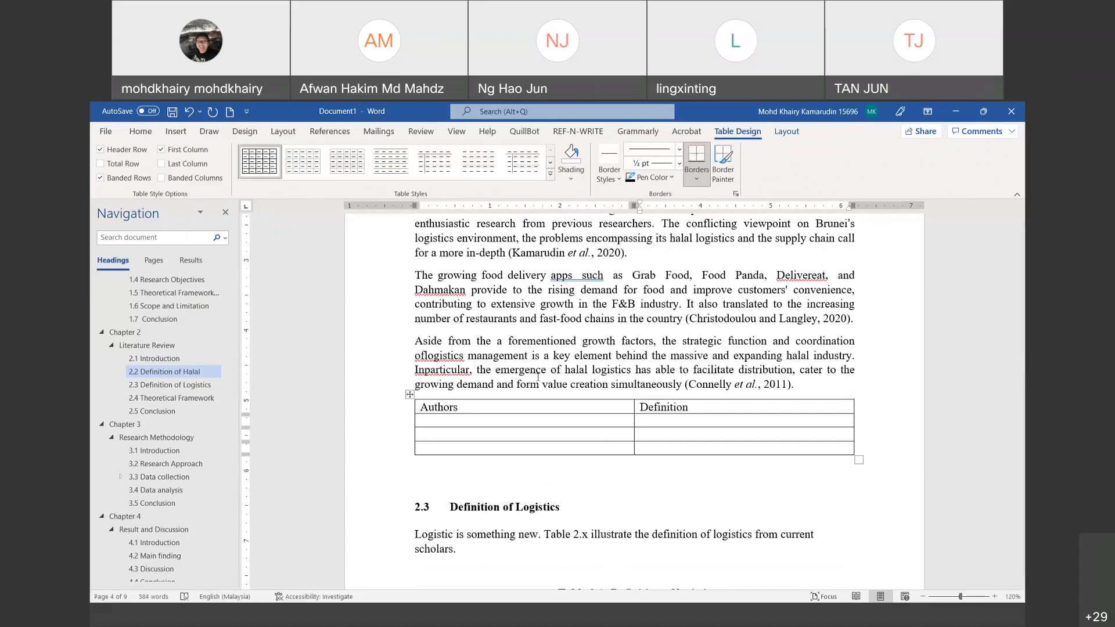
{"action": "left_click", "coordinate": [810, 385]}
{"action": "key", "text": "Return"}
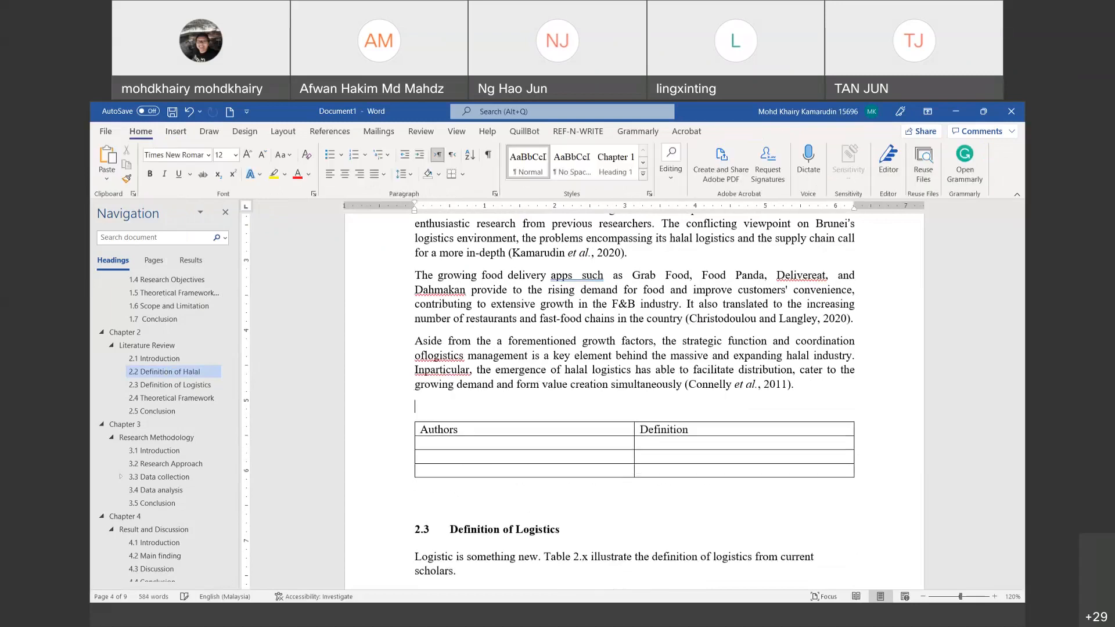
Step: Add a Table 2.1 caption above this table and check the renumbered captions
{"action": "left_click", "coordinate": [329, 132]}
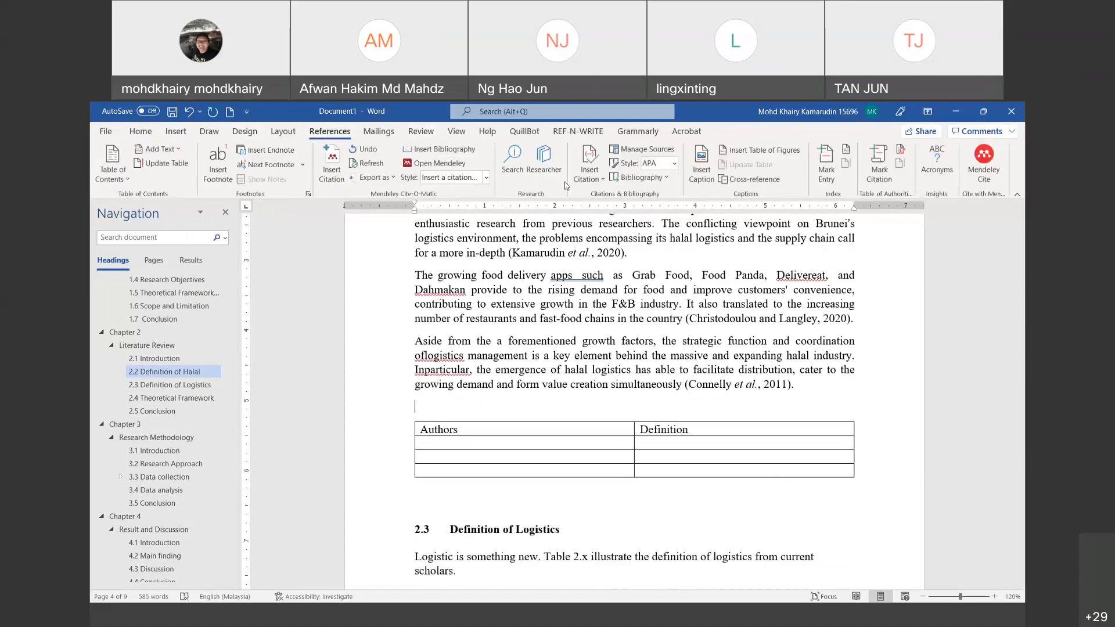
{"action": "left_click", "coordinate": [701, 164]}
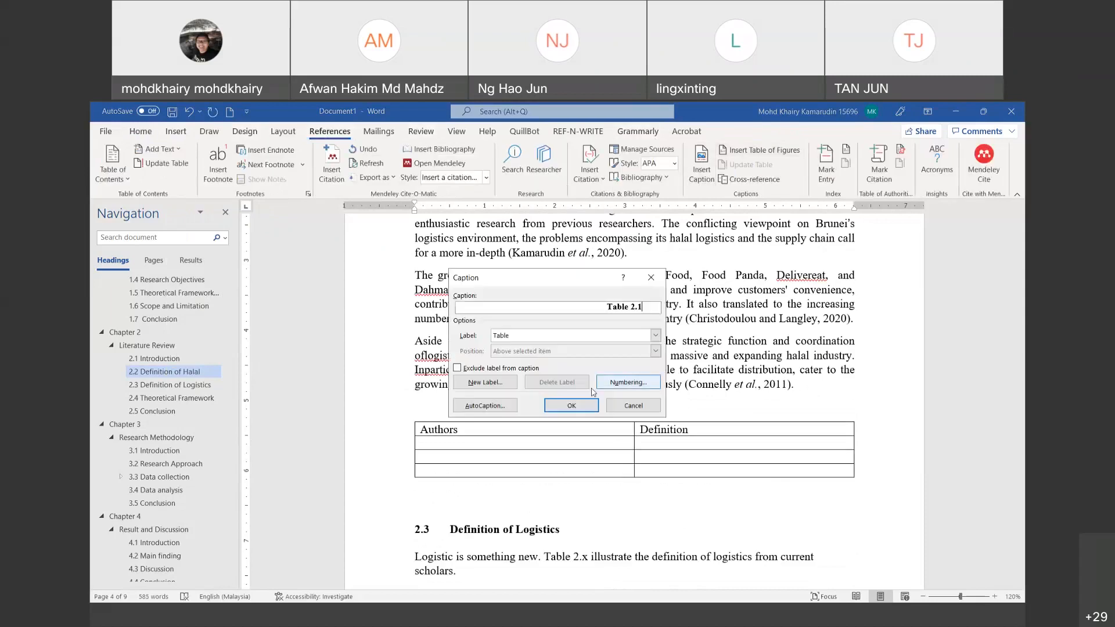
{"action": "left_click", "coordinate": [572, 406]}
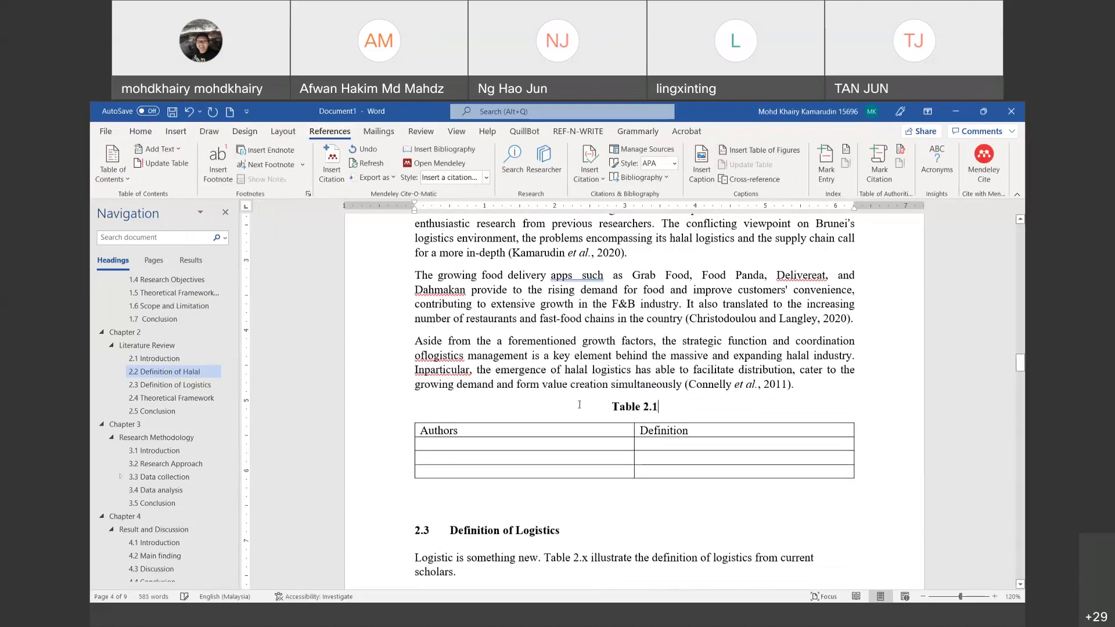
{"action": "scroll", "coordinate": [620, 344], "scroll_direction": "down", "scroll_amount": 6}
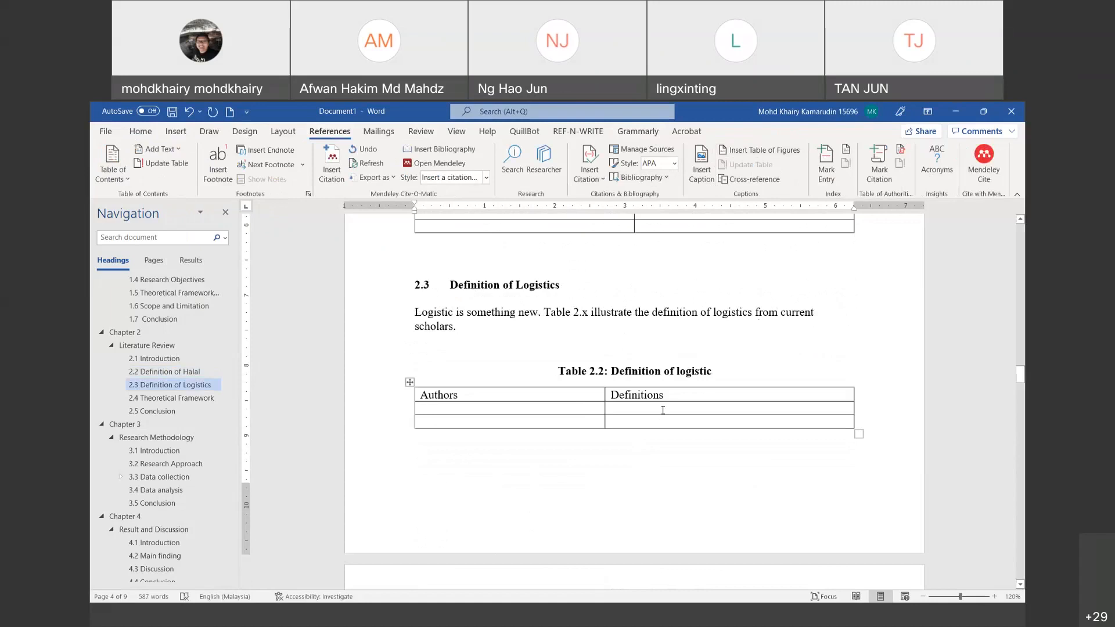
{"action": "scroll", "coordinate": [663, 410], "scroll_direction": "up", "scroll_amount": 2}
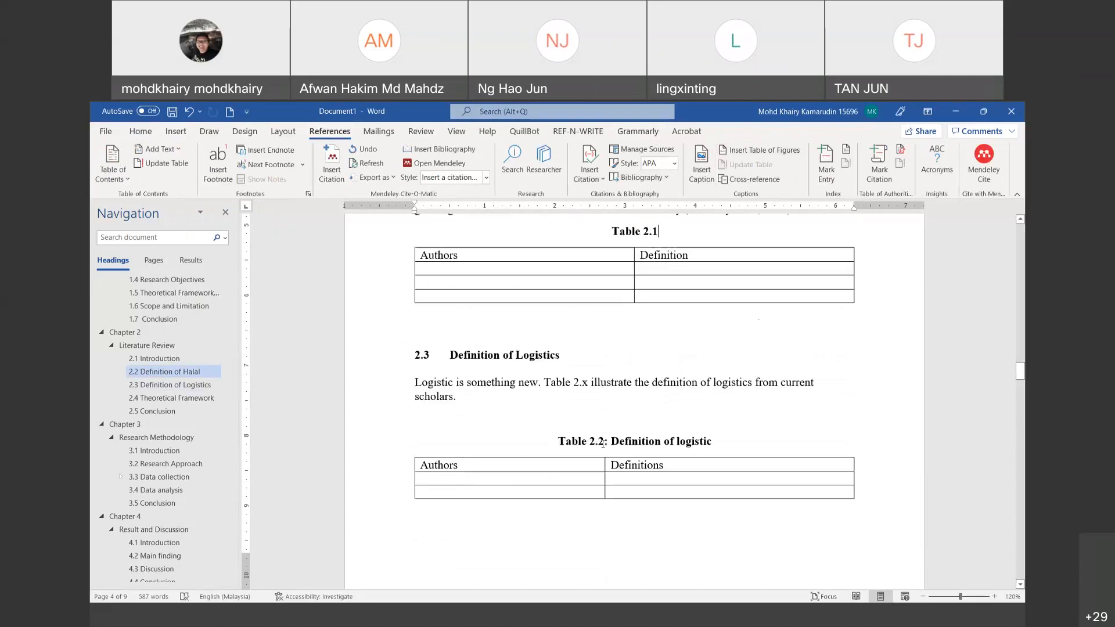
{"action": "scroll", "coordinate": [745, 430], "scroll_direction": "up", "scroll_amount": 1}
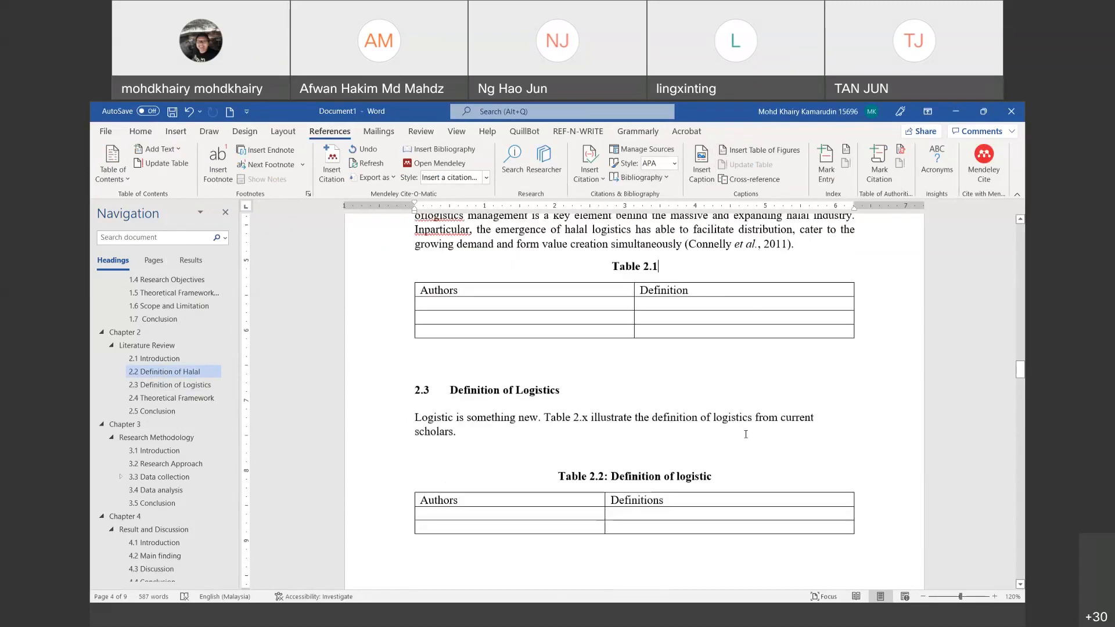
{"action": "scroll", "coordinate": [745, 434], "scroll_direction": "down", "scroll_amount": 1}
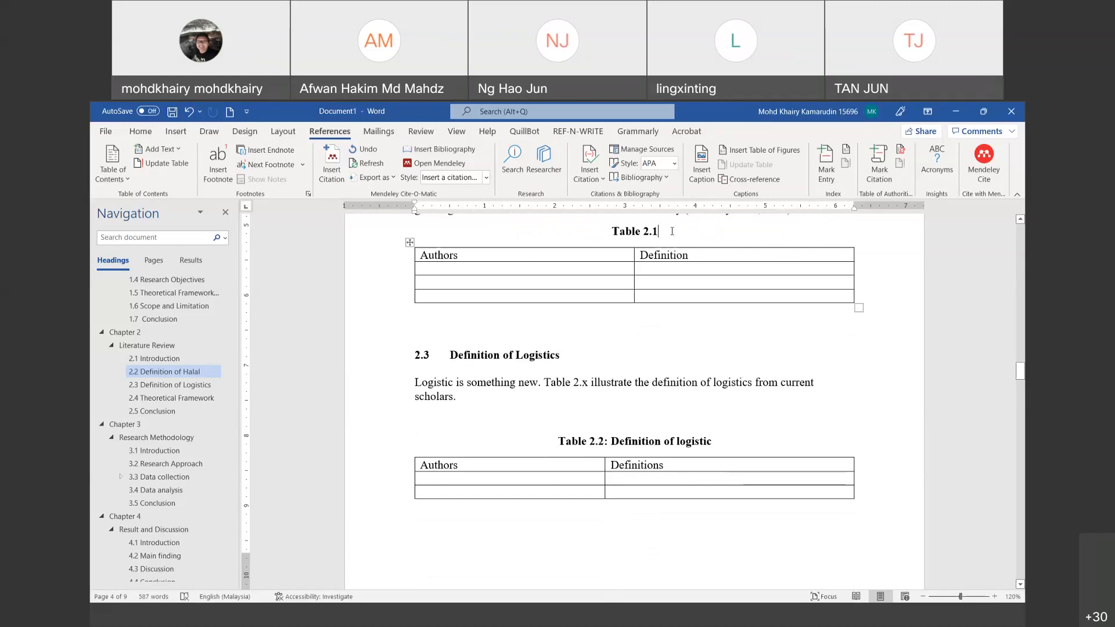
Step: Complete the caption as 'Table 2.1 : Definition of Halal' and add a line break after the '2011).' paragraph
{"action": "type", "text": ": D"}
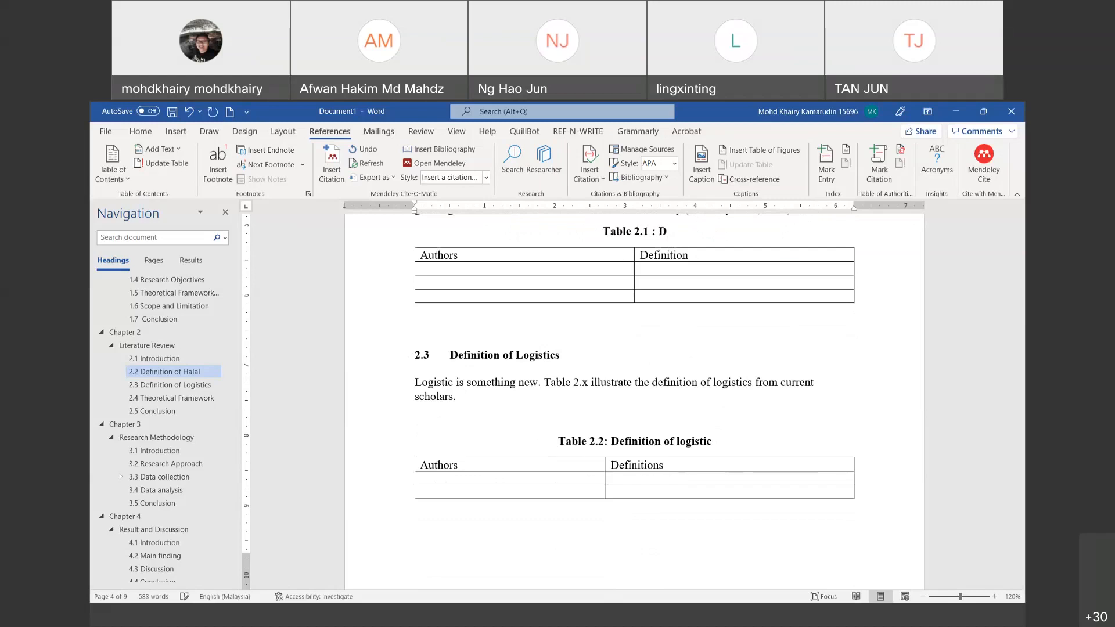
{"action": "type", "text": "efinition of Halal"}
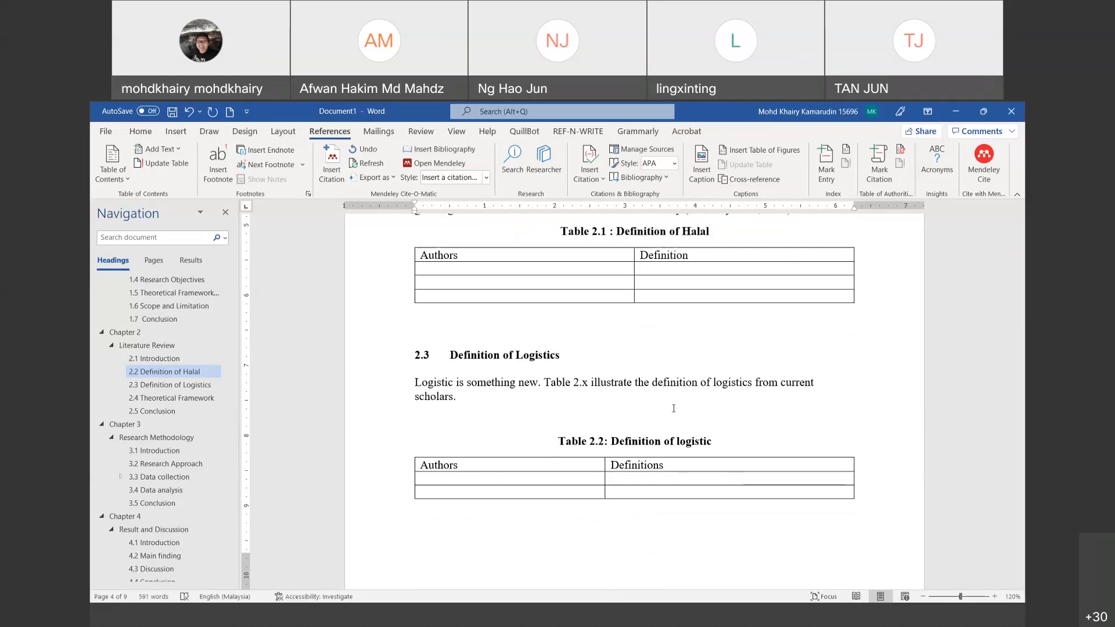
{"action": "scroll", "coordinate": [674, 408], "scroll_direction": "down", "scroll_amount": 7}
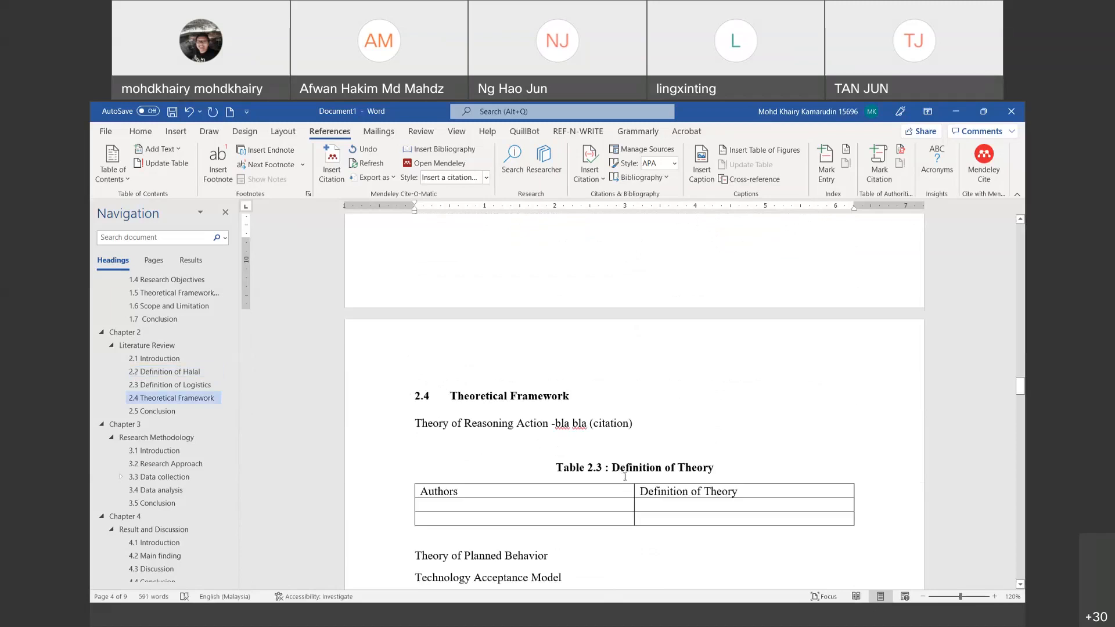
{"action": "scroll", "coordinate": [624, 476], "scroll_direction": "down", "scroll_amount": 3}
{"action": "scroll", "coordinate": [627, 378], "scroll_direction": "up", "scroll_amount": 6}
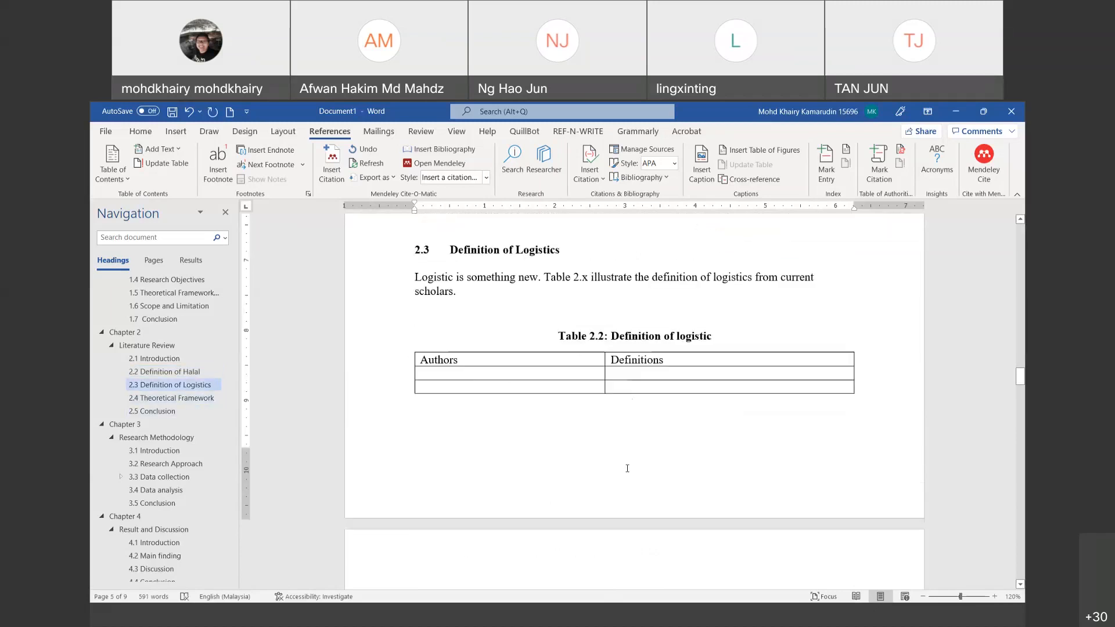
{"action": "scroll", "coordinate": [628, 378], "scroll_direction": "up", "scroll_amount": 6}
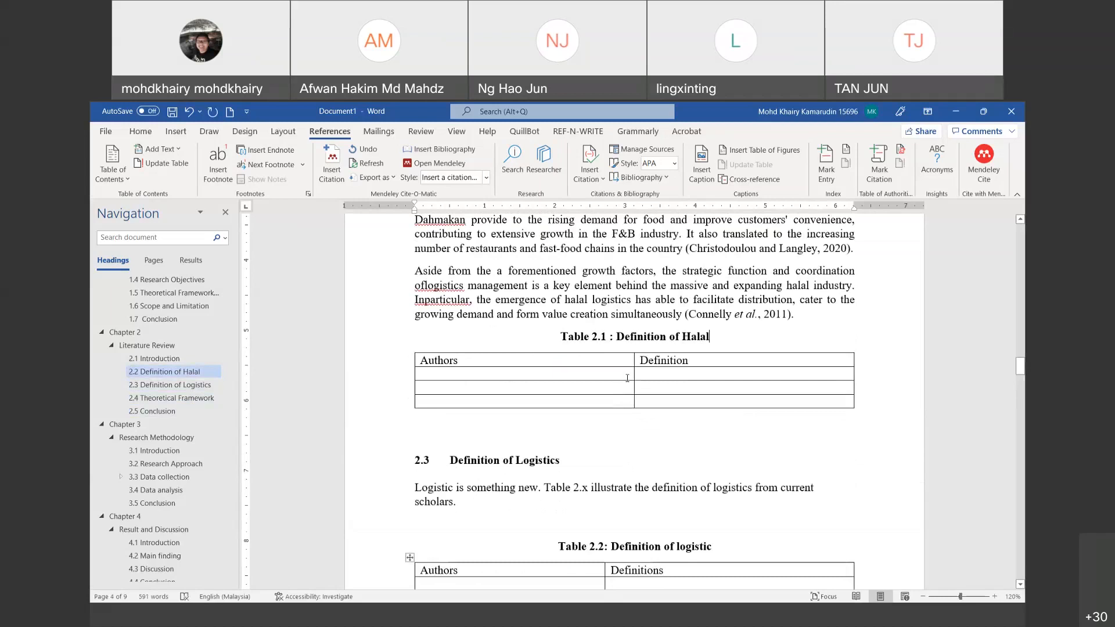
{"action": "scroll", "coordinate": [627, 379], "scroll_direction": "down", "scroll_amount": 2}
{"action": "scroll", "coordinate": [637, 370], "scroll_direction": "up", "scroll_amount": 2}
{"action": "left_click", "coordinate": [799, 316]}
{"action": "key", "text": "Return"}
{"action": "key", "text": "Return"}
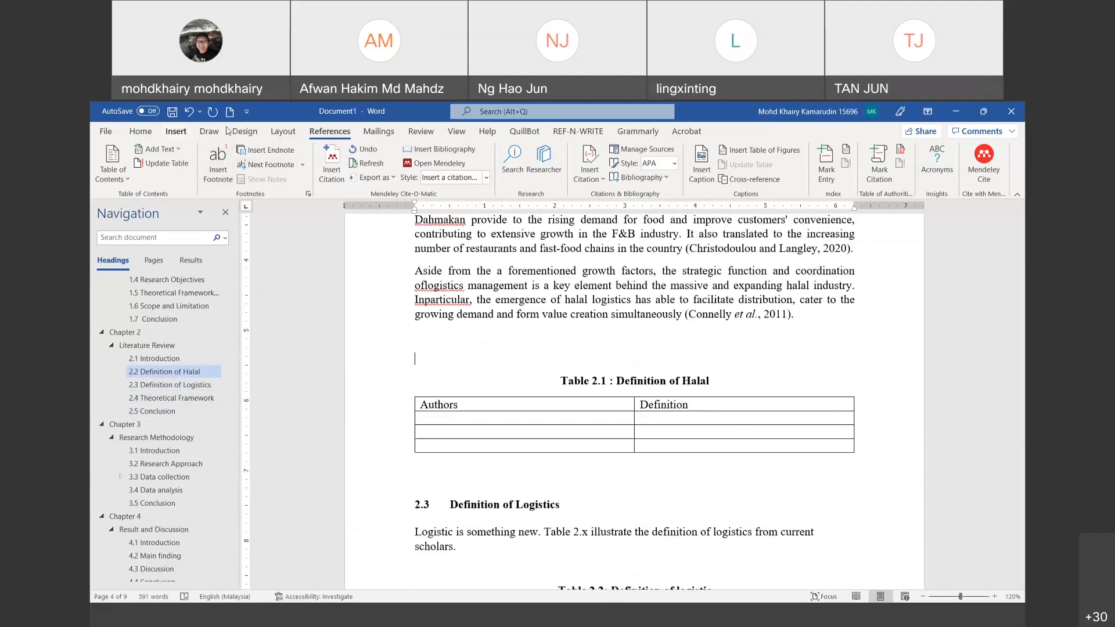
Step: Insert a two-column, three-row table with the headers 'Authors' and 'Definition'
{"action": "left_click", "coordinate": [175, 131]}
{"action": "left_click", "coordinate": [176, 169]}
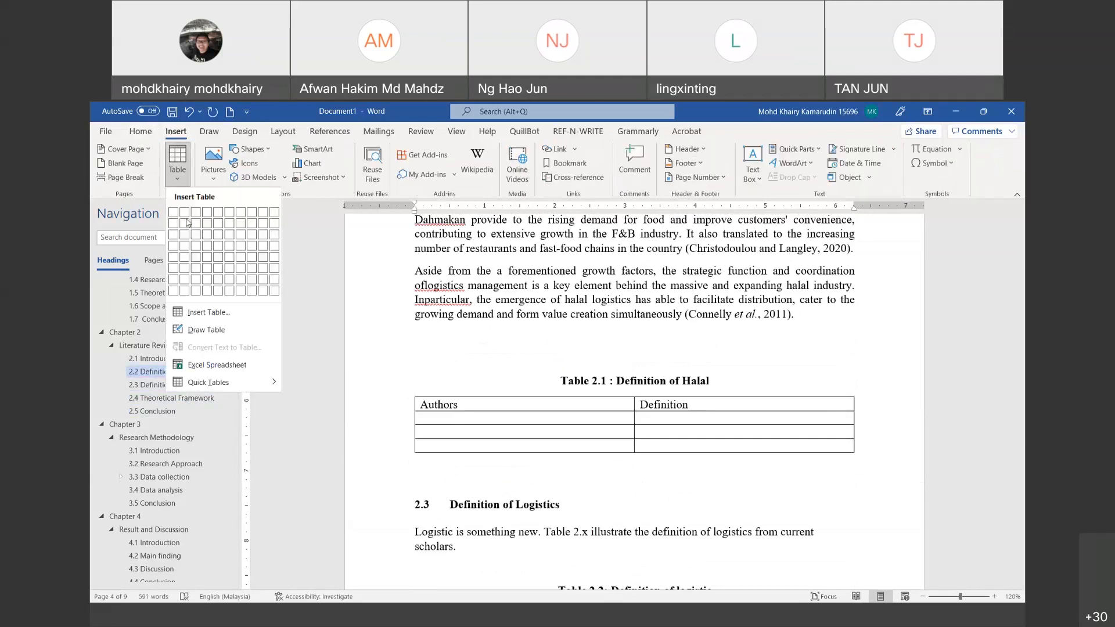
{"action": "left_click", "coordinate": [187, 235]}
{"action": "type", "text": "Authors"}
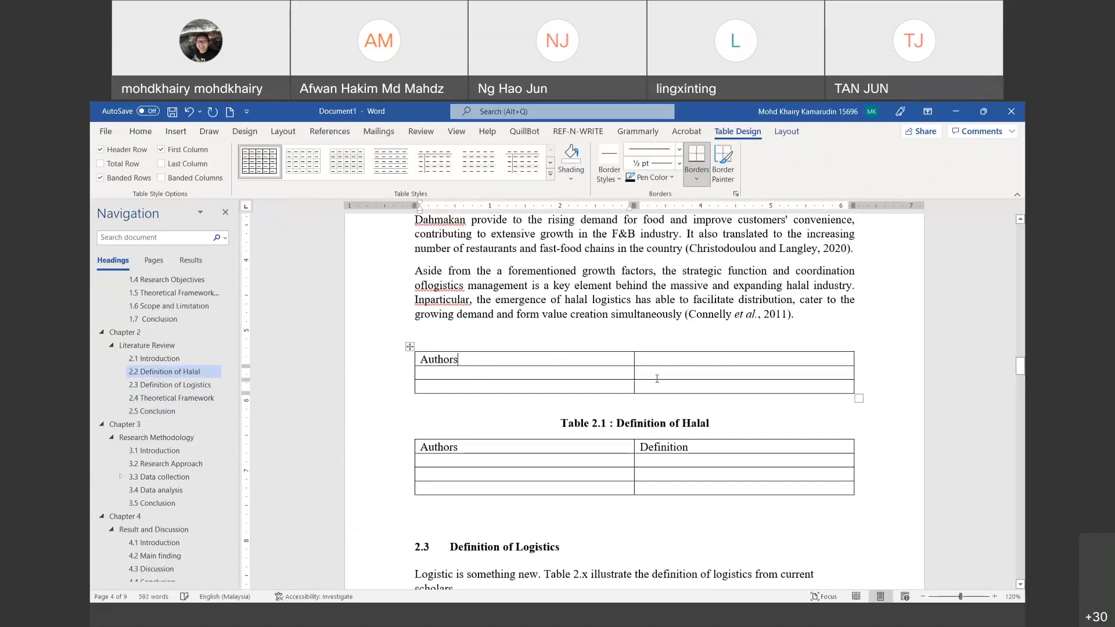
{"action": "key", "text": "Tab"}
{"action": "type", "text": "Definition"}
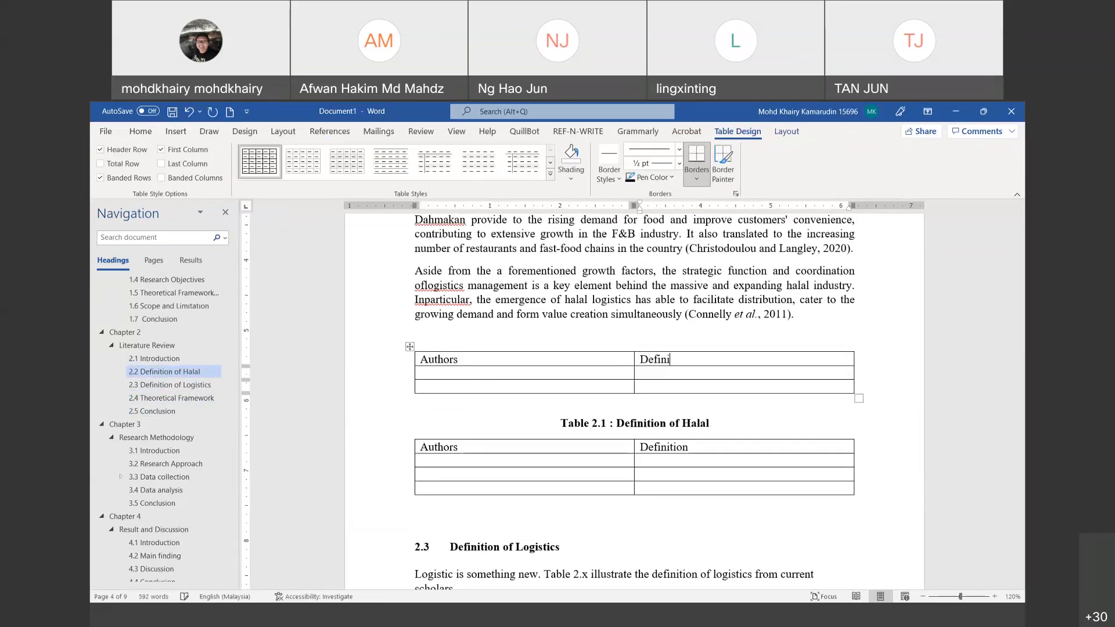
{"action": "key", "text": "Up"}
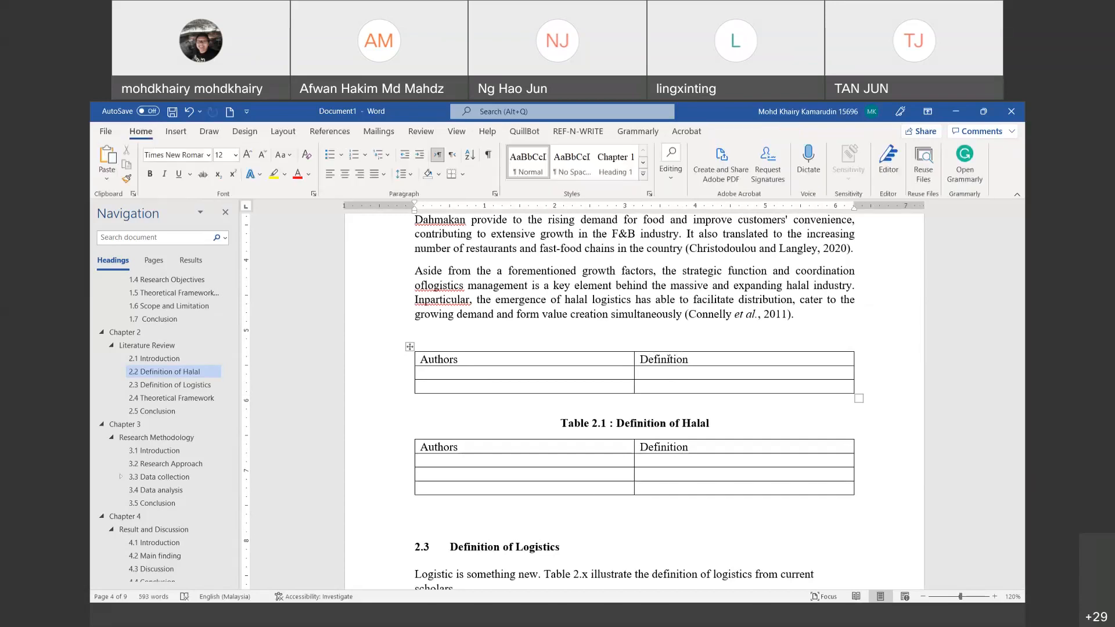
Step: Add a numbered Table 2.1 caption above the new table
{"action": "left_click", "coordinate": [323, 131]}
{"action": "left_click", "coordinate": [700, 164]}
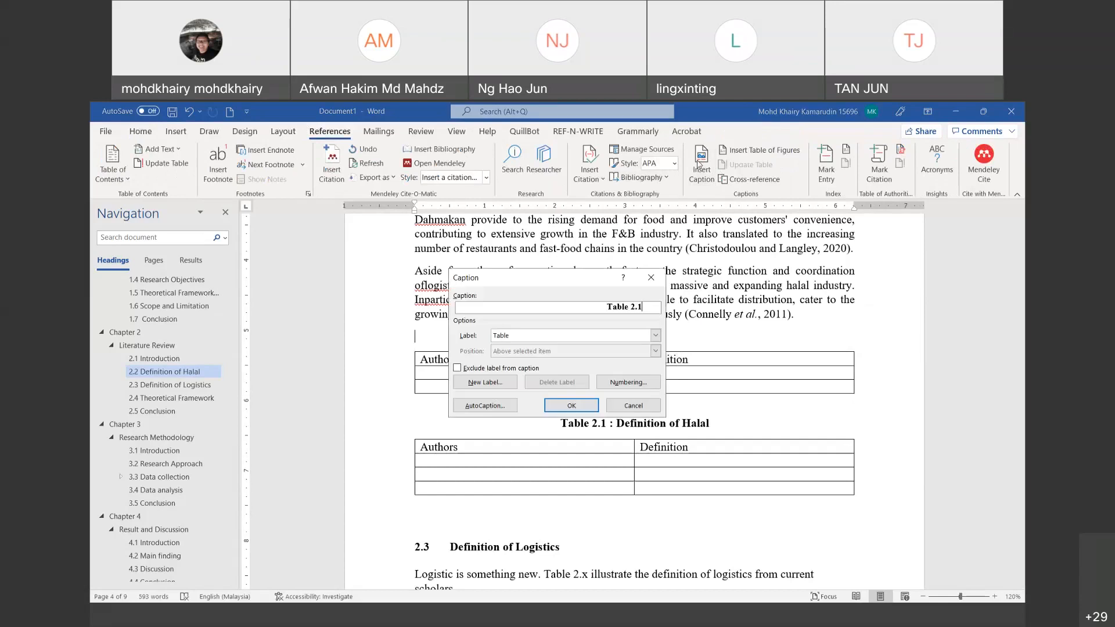
{"action": "left_click", "coordinate": [572, 406]}
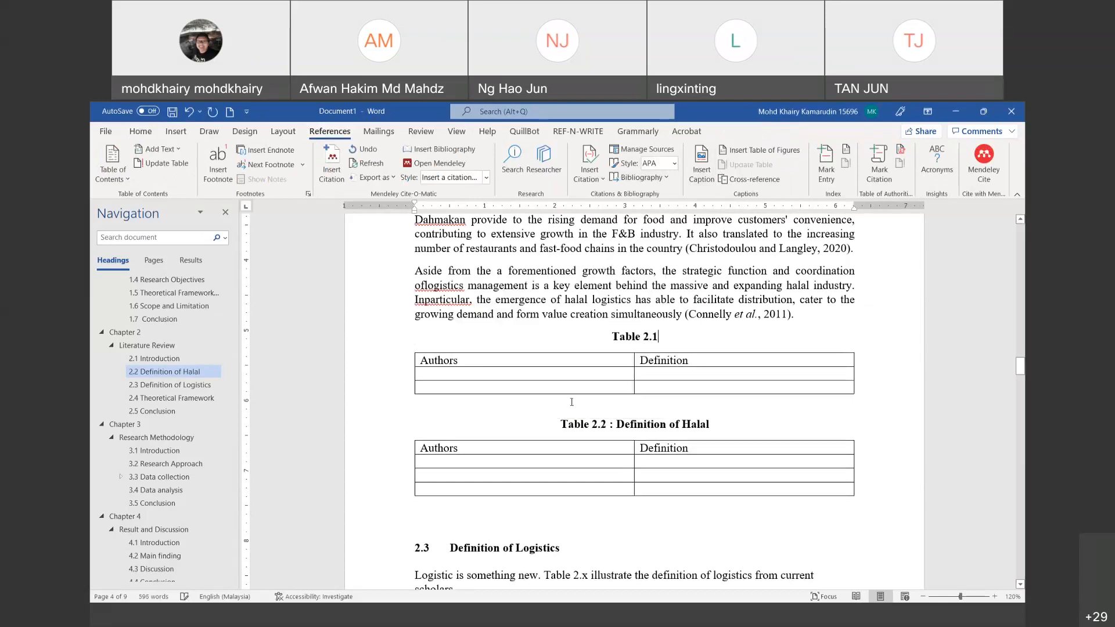
{"action": "left_click_drag", "start_coordinate": [561, 424], "coordinate": [610, 421]}
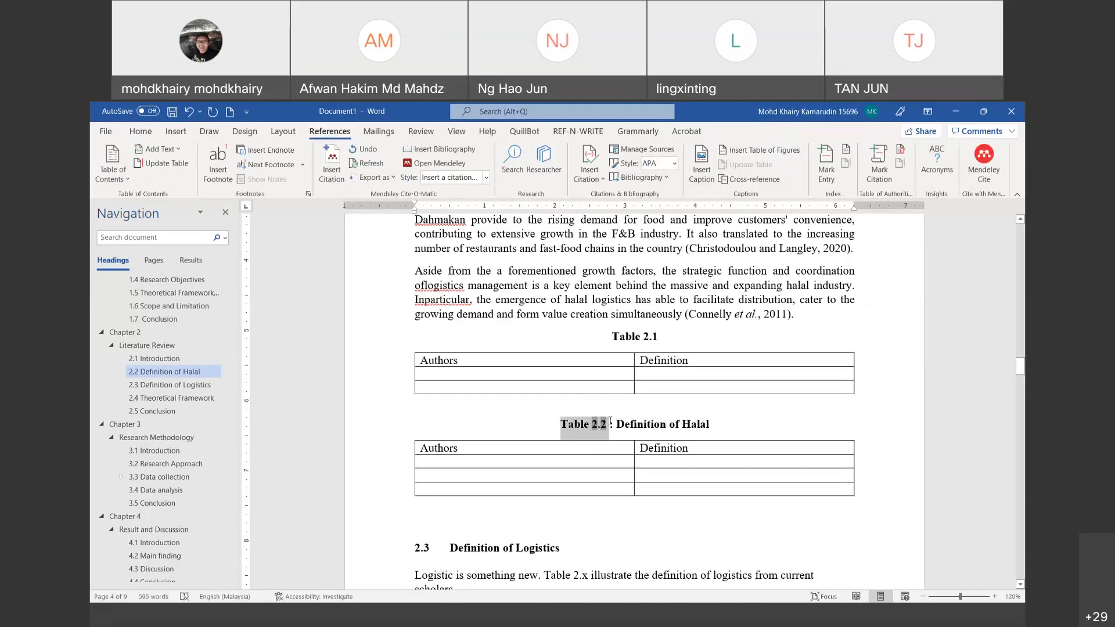
Step: Title the caption 'Table 2.1 : Definition of Halal Logistic', capitalizing 'Logistic'
{"action": "left_click", "coordinate": [662, 336]}
{"action": "type", "text": ": Defi"}
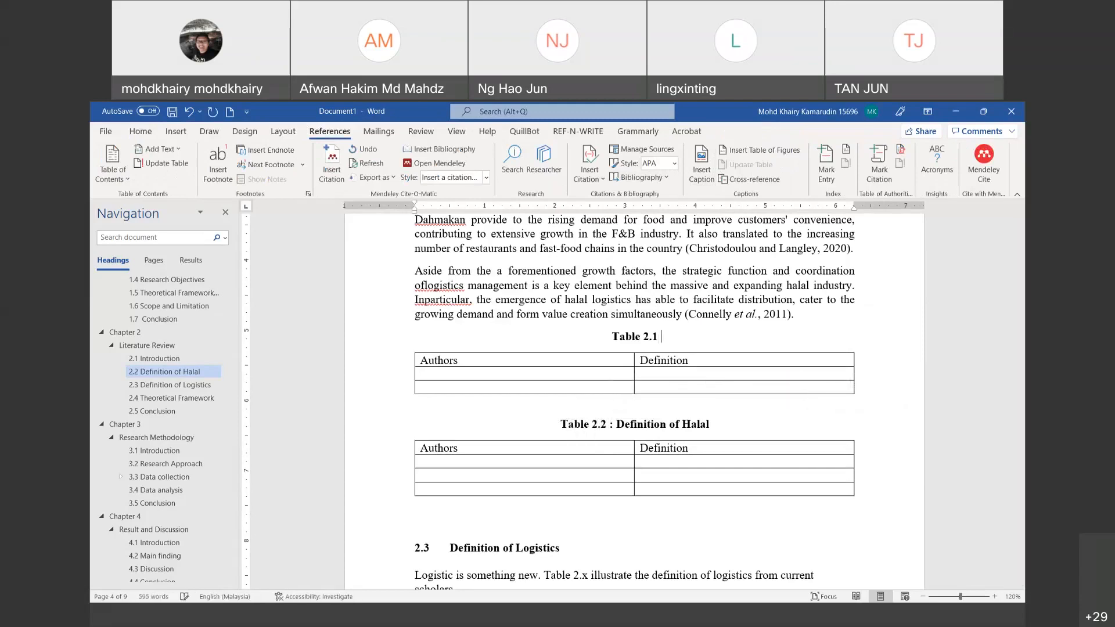
{"action": "type", "text": "nition of "}
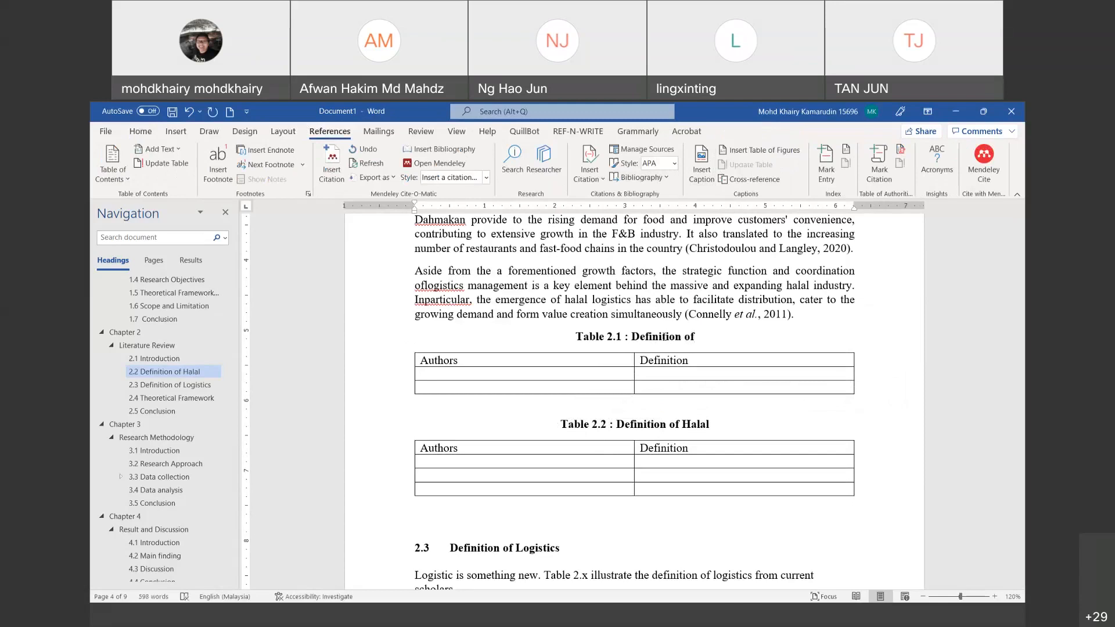
{"action": "type", "text": "Halal logistic"}
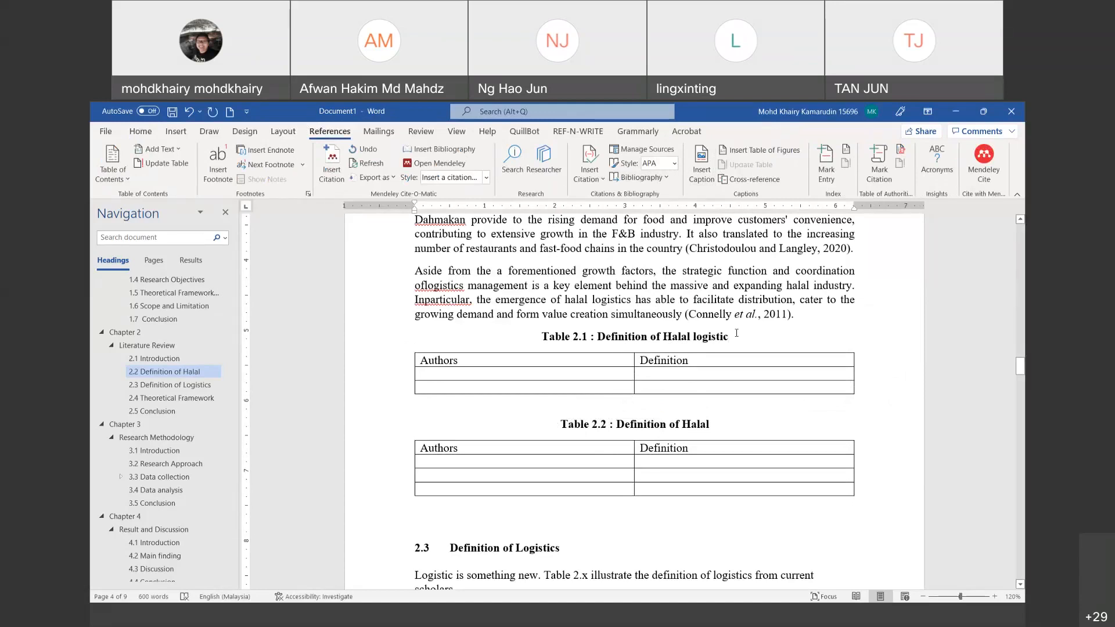
{"action": "scroll", "coordinate": [737, 333], "scroll_direction": "down", "scroll_amount": 3}
{"action": "scroll", "coordinate": [736, 332], "scroll_direction": "up", "scroll_amount": 3}
{"action": "double_click", "coordinate": [704, 337]}
{"action": "type", "text": "L"}
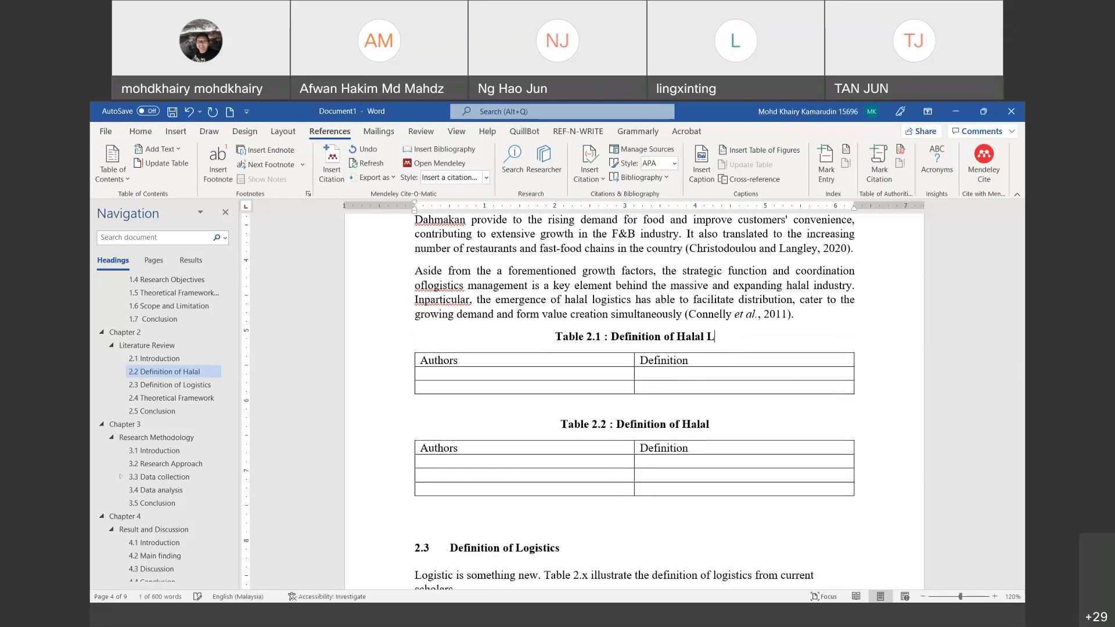
{"action": "type", "text": "ogict"}
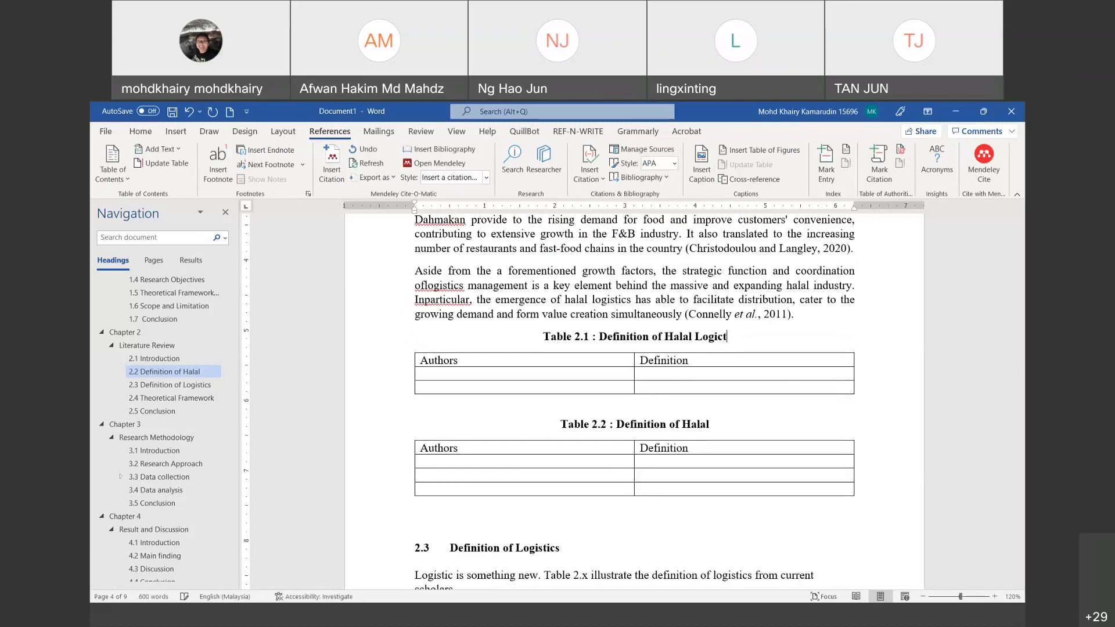
{"action": "key", "text": "BackSpace"}
{"action": "key", "text": "BackSpace"}
{"action": "type", "text": "syi"}
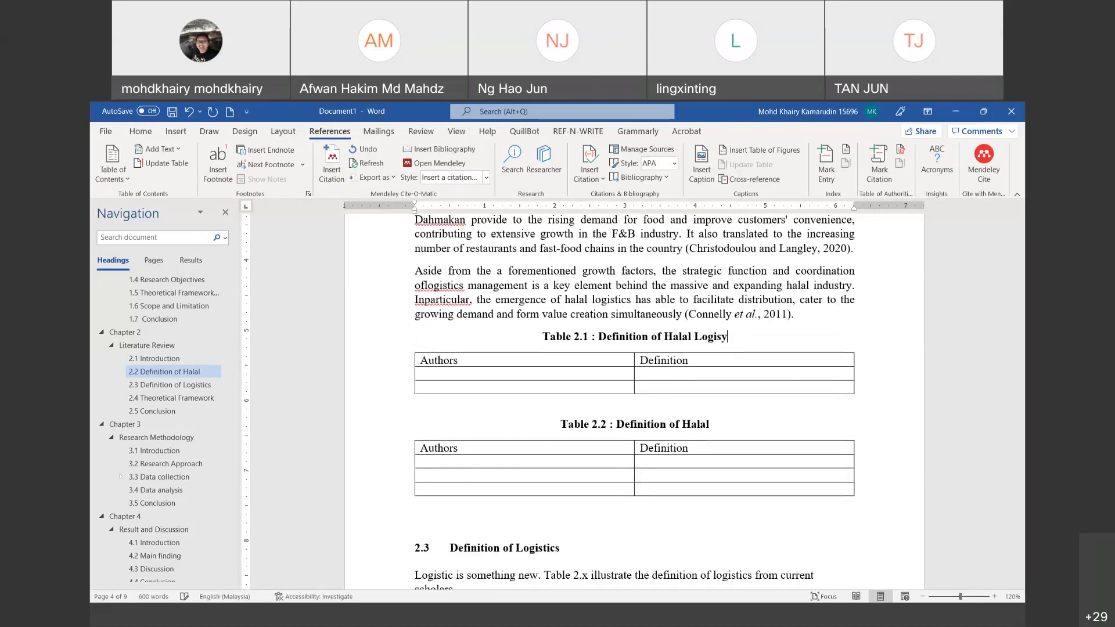
{"action": "key", "text": "BackSpace"}
{"action": "key", "text": "BackSpace"}
{"action": "type", "text": "tic"}
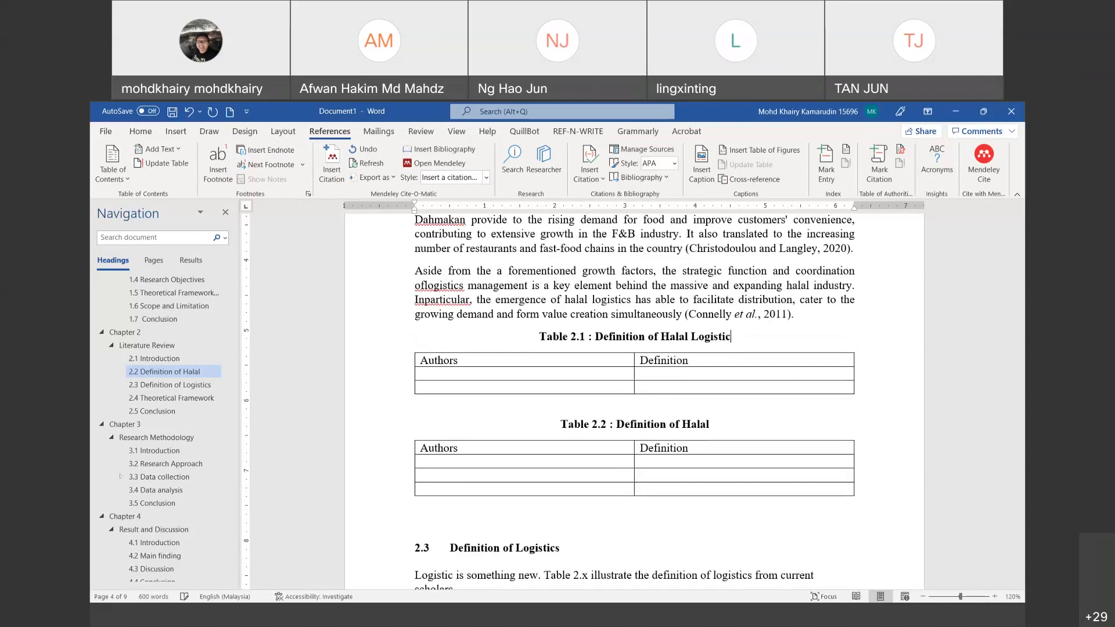
Step: Place the insertion point beside the section 1.5 Theoretical Framework diagram
{"action": "scroll", "coordinate": [789, 436], "scroll_direction": "up", "scroll_amount": 15}
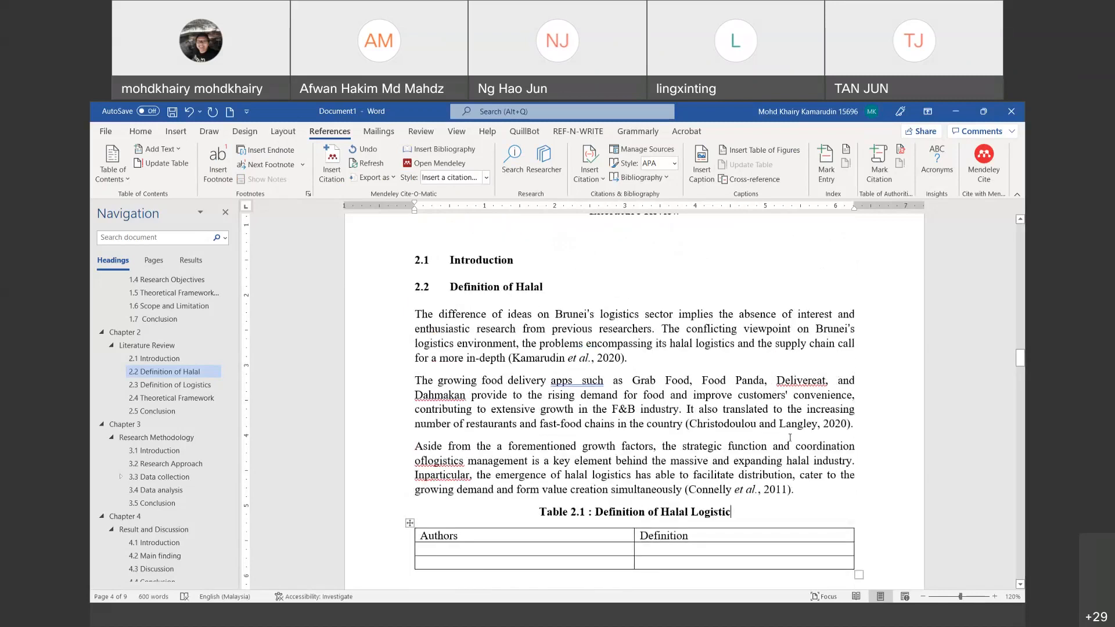
{"action": "scroll", "coordinate": [789, 437], "scroll_direction": "up", "scroll_amount": 2}
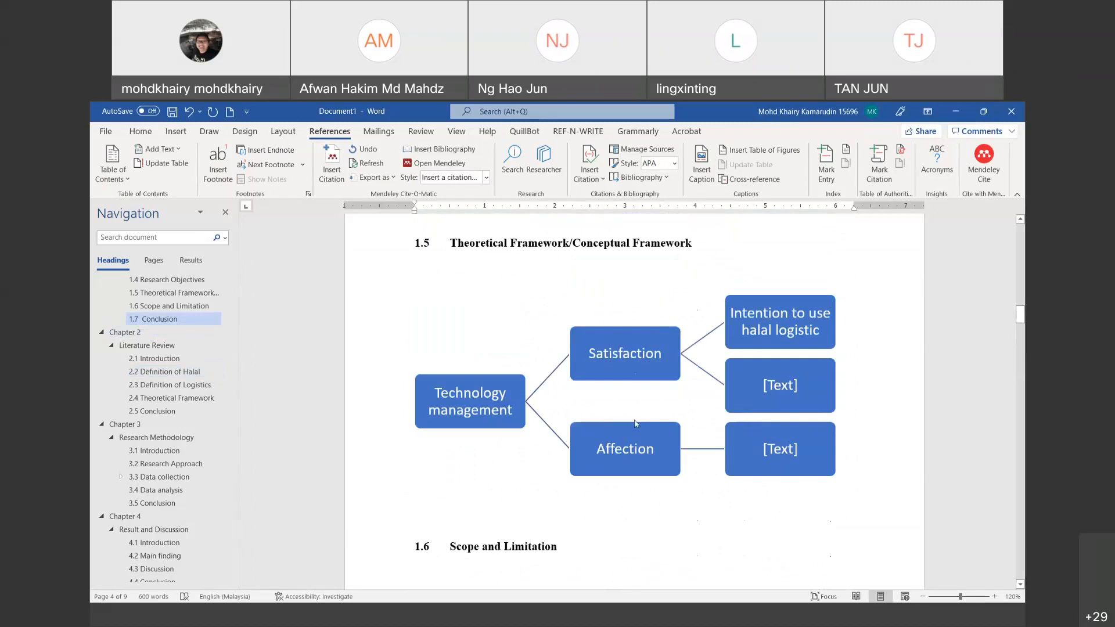
{"action": "left_click", "coordinate": [683, 517]}
{"action": "left_click", "coordinate": [860, 512]}
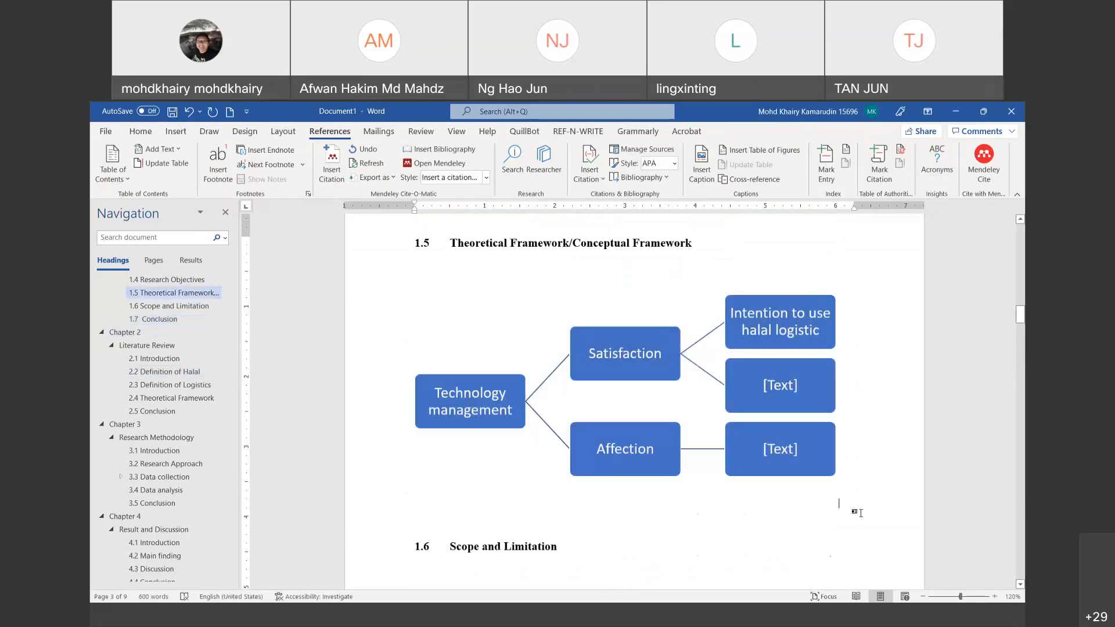
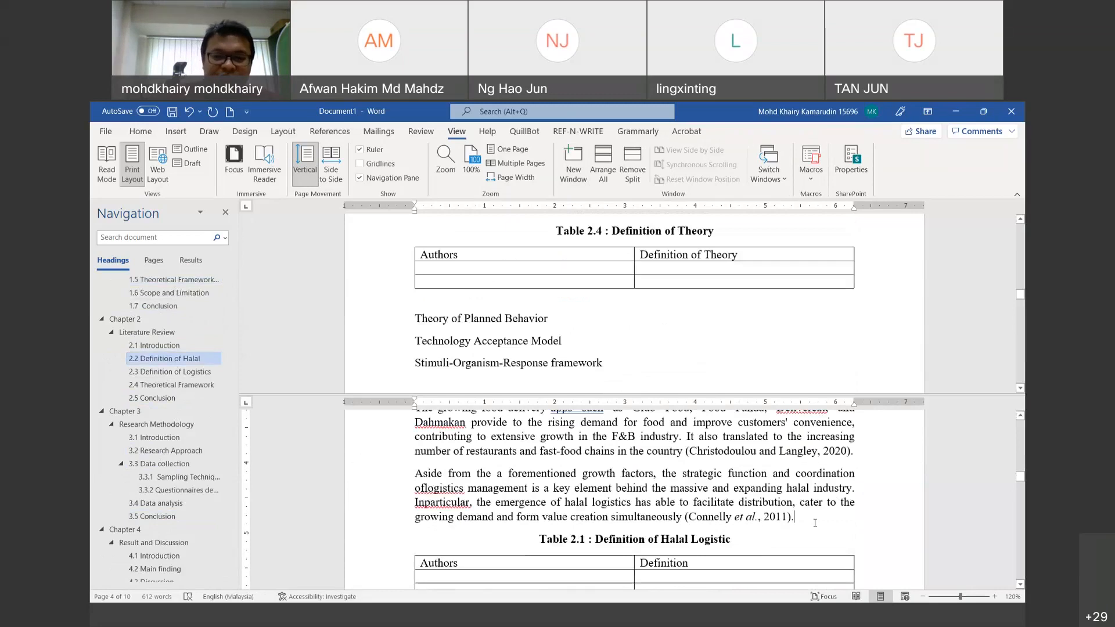
Step: Insert an empty paragraph above 'Table 2.1 : Definition of Halal Logistic' and type 'Table' in it
{"action": "key", "text": "Return"}
{"action": "type", "text": "Table"}
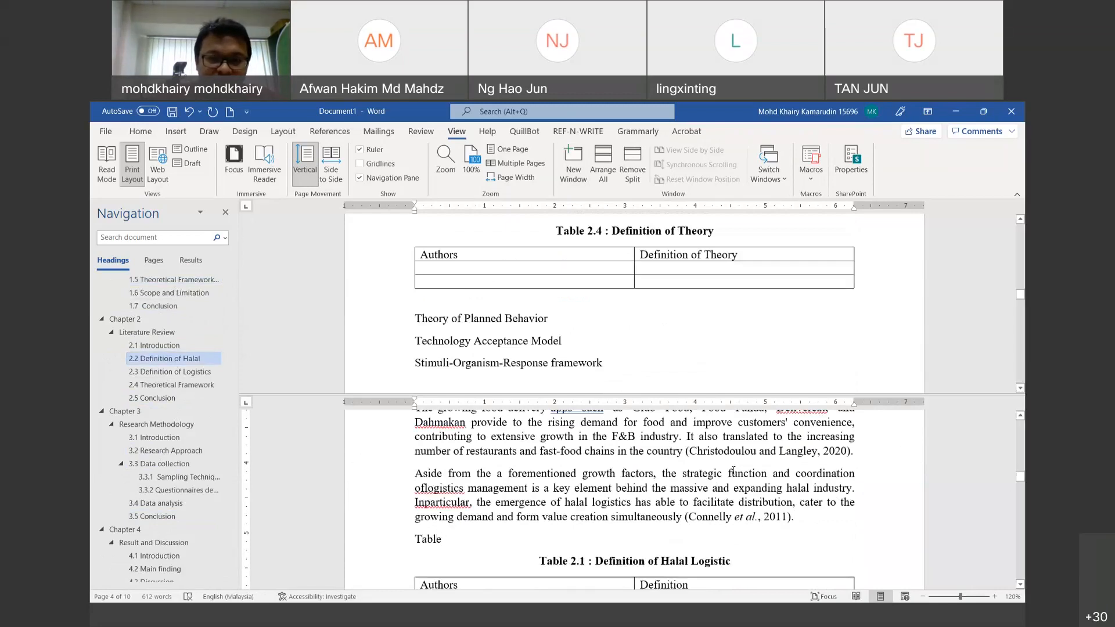
{"action": "scroll", "coordinate": [733, 470], "scroll_direction": "up", "scroll_amount": 5}
{"action": "scroll", "coordinate": [916, 327], "scroll_direction": "up", "scroll_amount": 5}
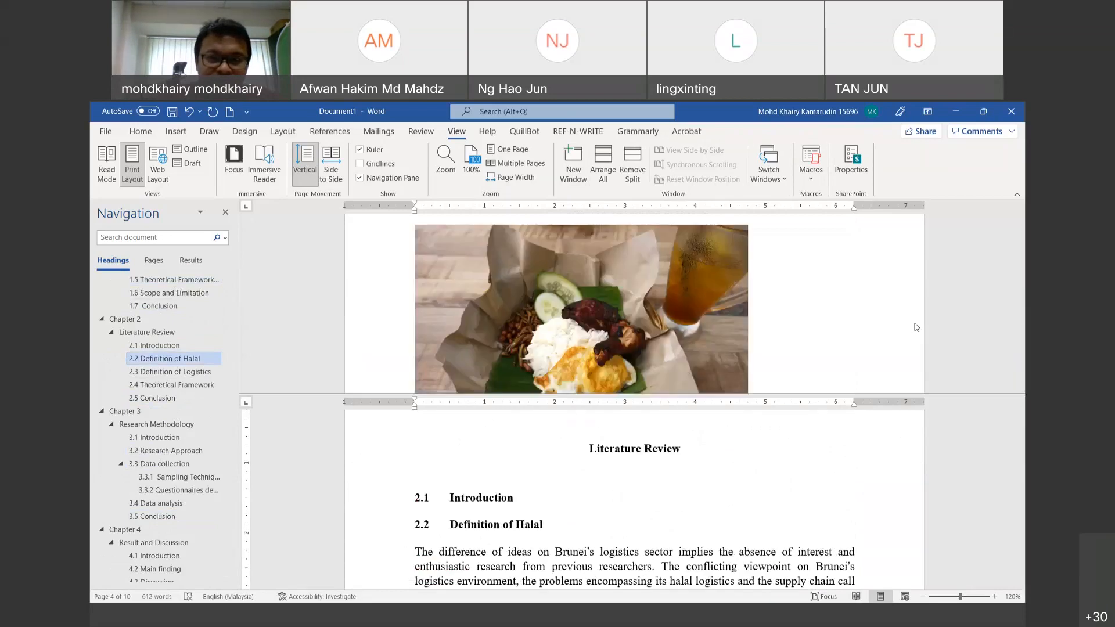
{"action": "scroll", "coordinate": [900, 325], "scroll_direction": "down", "scroll_amount": 5}
{"action": "scroll", "coordinate": [884, 324], "scroll_direction": "up", "scroll_amount": 10}
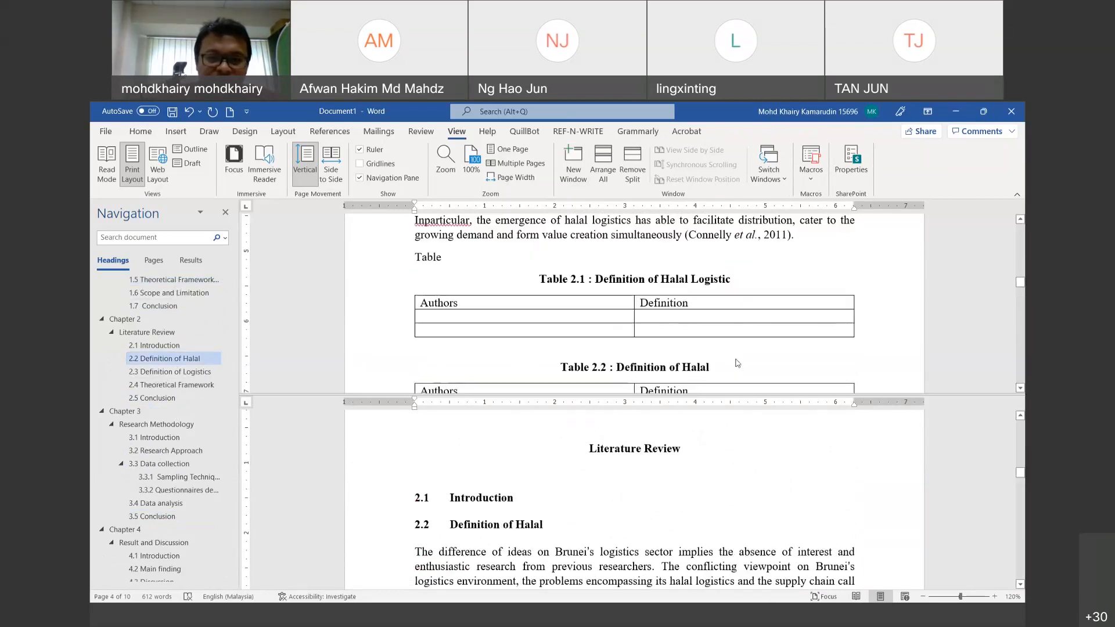
{"action": "scroll", "coordinate": [611, 537], "scroll_direction": "down", "scroll_amount": 1}
{"action": "scroll", "coordinate": [612, 538], "scroll_direction": "down", "scroll_amount": 6}
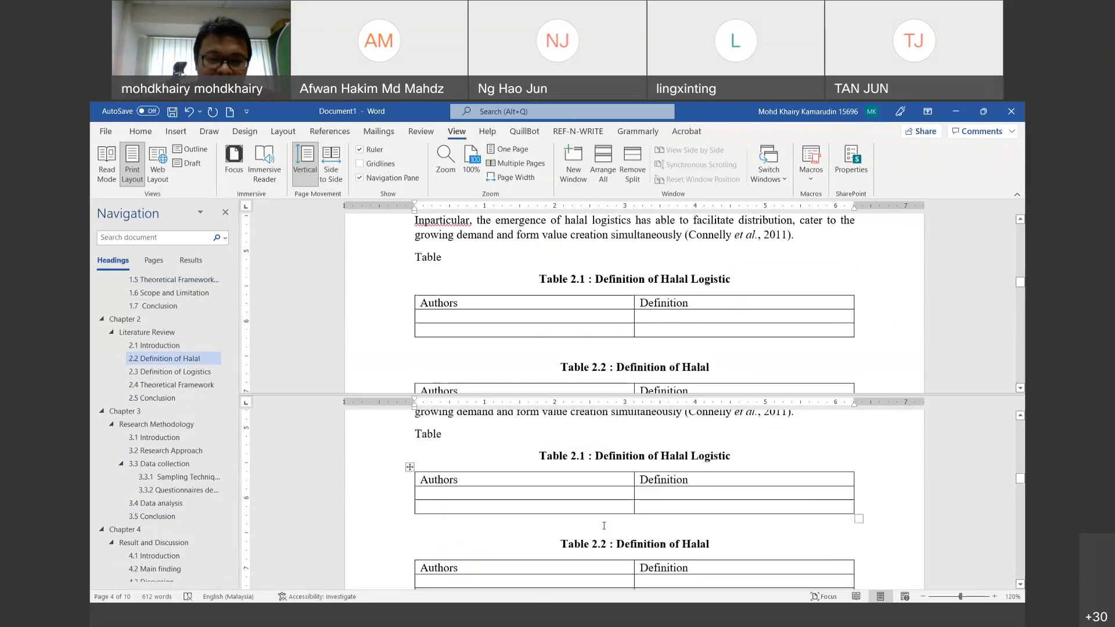
Step: Complete the new line so it reads 'Table 2.1 Explain halal logistic'
{"action": "type", "text": "2.1"}
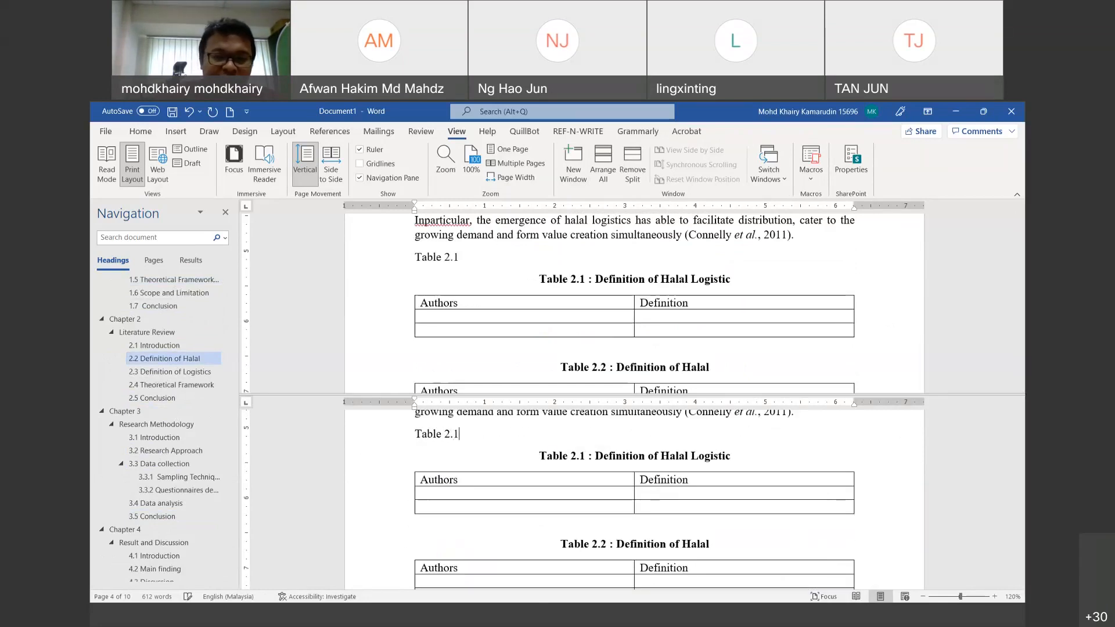
{"action": "type", "text": " Expla"}
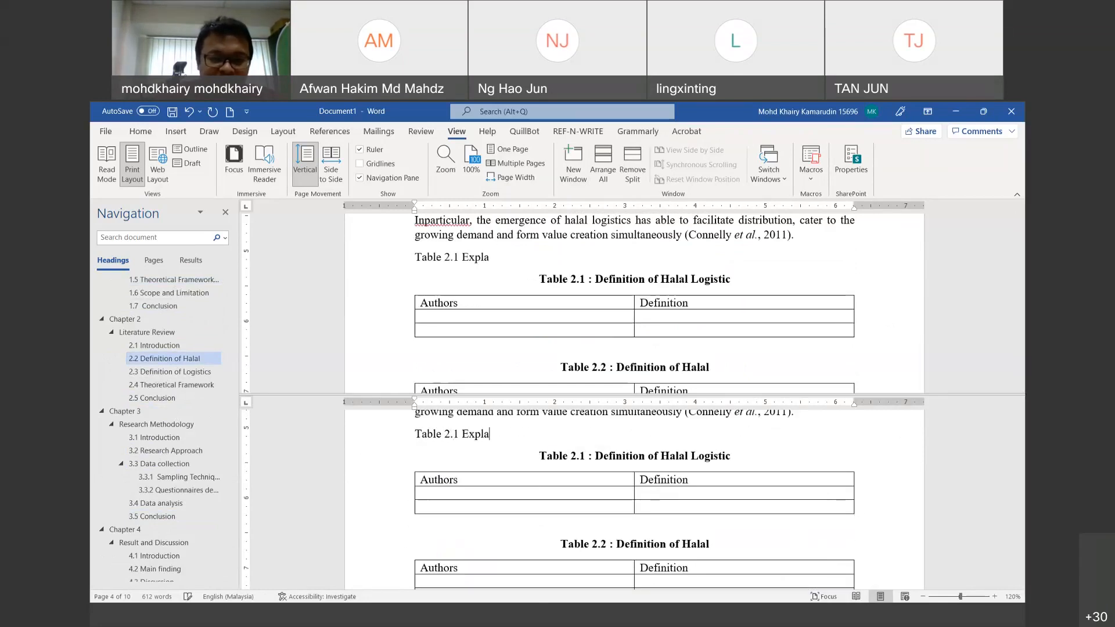
{"action": "type", "text": "in halal logi"}
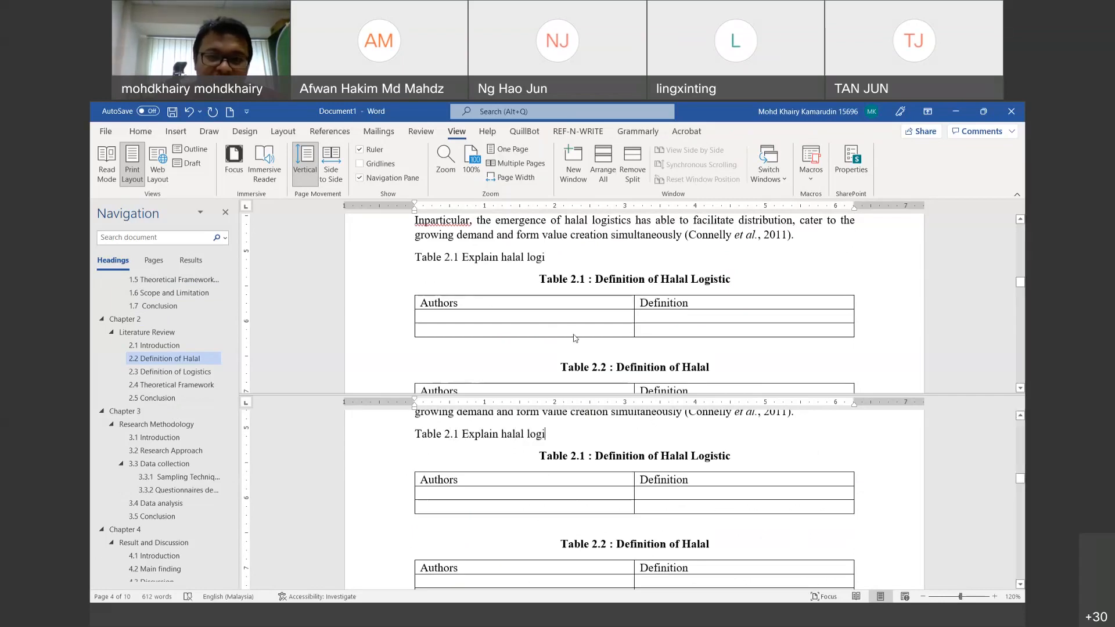
{"action": "scroll", "coordinate": [575, 337], "scroll_direction": "down", "scroll_amount": 2}
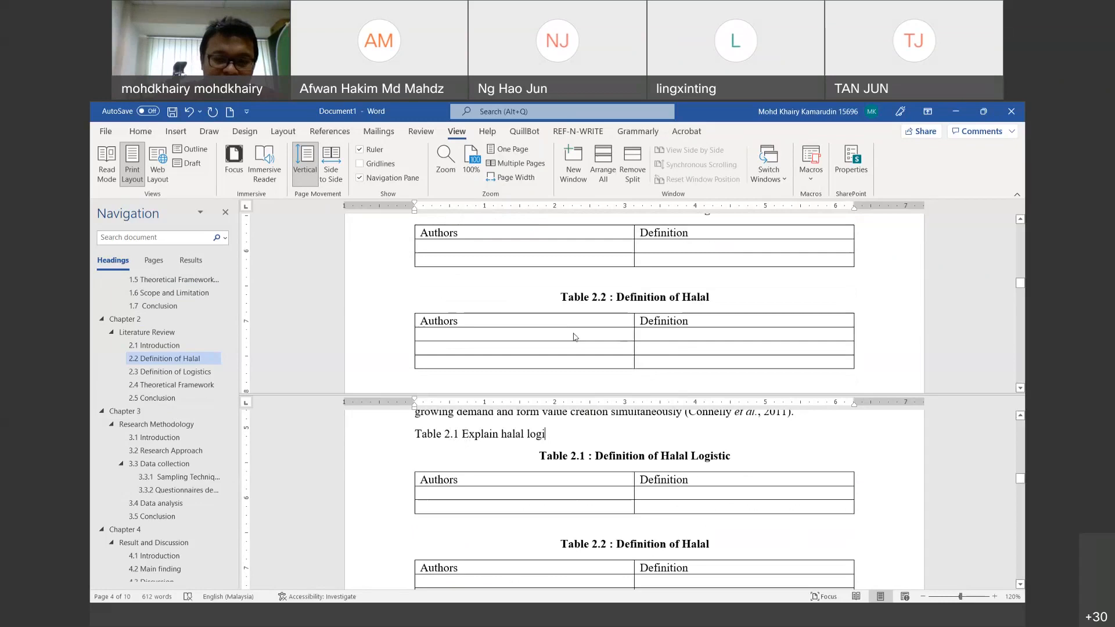
{"action": "type", "text": "stic"}
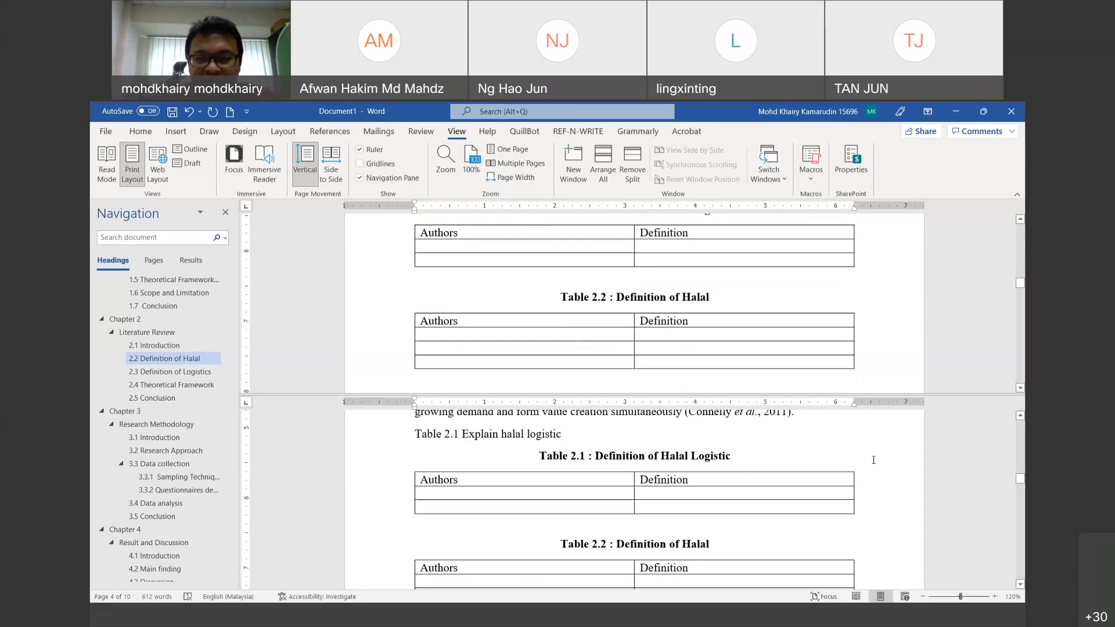
{"action": "scroll", "coordinate": [639, 163], "scroll_direction": "down", "scroll_amount": 1}
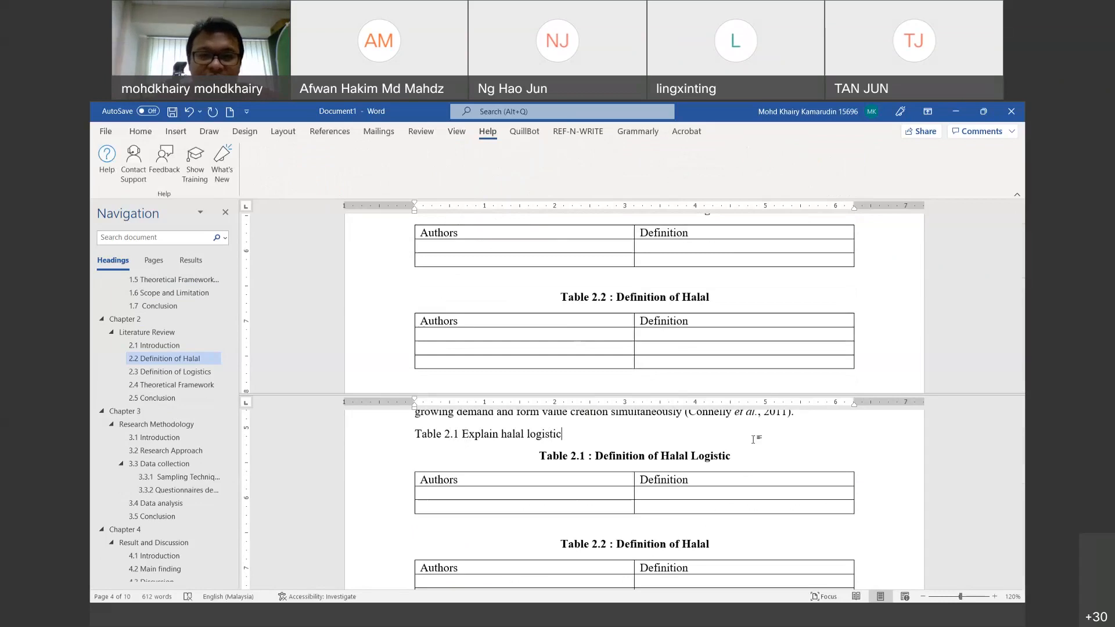
{"action": "left_click", "coordinate": [457, 131]}
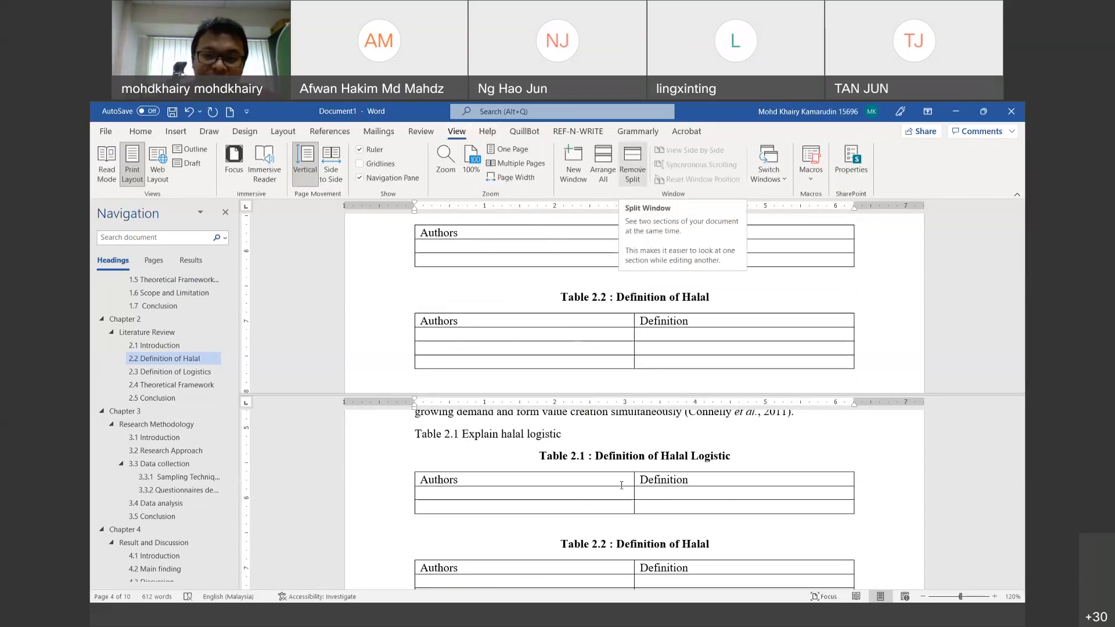
Step: Append extra empty rows to the end of Table 2.1
{"action": "left_click", "coordinate": [584, 494]}
{"action": "key", "text": "Tab"}
{"action": "key", "text": "Tab"}
{"action": "key", "text": "Tab"}
{"action": "key", "text": "Tab"}
{"action": "key", "text": "Tab"}
{"action": "key", "text": "Tab"}
{"action": "key", "text": "Tab"}
{"action": "key", "text": "Tab"}
{"action": "key", "text": "Tab"}
{"action": "key", "text": "Tab"}
{"action": "key", "text": "Tab"}
{"action": "key", "text": "Tab"}
{"action": "key", "text": "Tab"}
{"action": "key", "text": "Tab"}
{"action": "key", "text": "Tab"}
{"action": "key", "text": "Tab"}
{"action": "key", "text": "Tab"}
{"action": "key", "text": "Tab"}
{"action": "key", "text": "Tab"}
{"action": "key", "text": "Tab"}
{"action": "scroll", "coordinate": [581, 476], "scroll_direction": "down", "scroll_amount": 4}
{"action": "scroll", "coordinate": [617, 452], "scroll_direction": "up", "scroll_amount": 3}
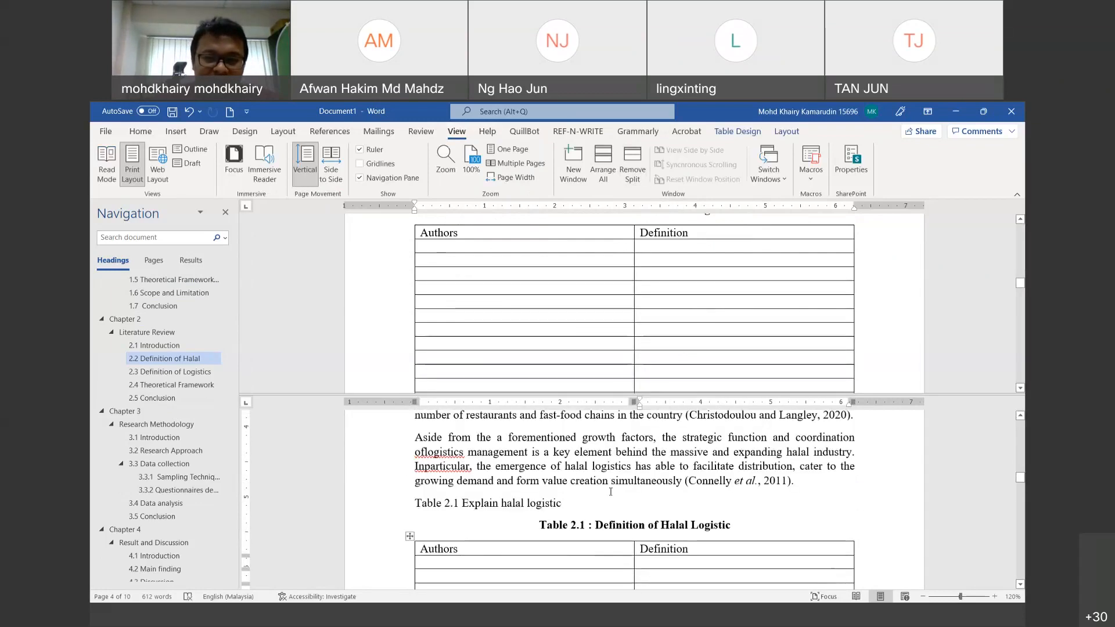
{"action": "scroll", "coordinate": [617, 349], "scroll_direction": "up", "scroll_amount": 1}
{"action": "scroll", "coordinate": [616, 348], "scroll_direction": "down", "scroll_amount": 2}
{"action": "scroll", "coordinate": [615, 349], "scroll_direction": "up", "scroll_amount": 2}
{"action": "scroll", "coordinate": [582, 475], "scroll_direction": "down", "scroll_amount": 1}
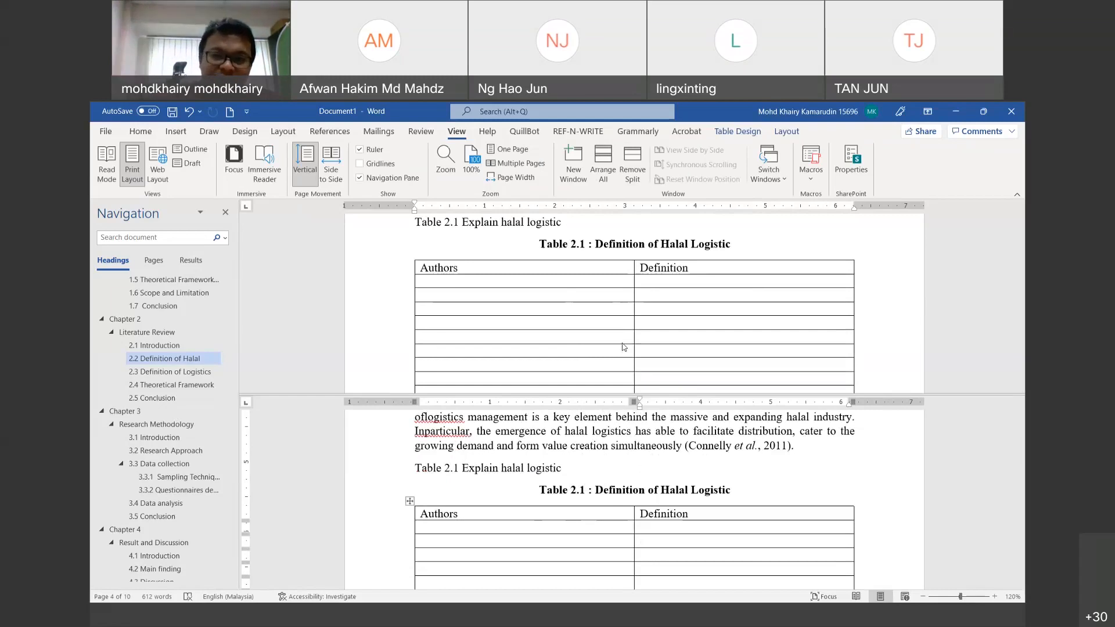
{"action": "scroll", "coordinate": [626, 324], "scroll_direction": "up", "scroll_amount": 2}
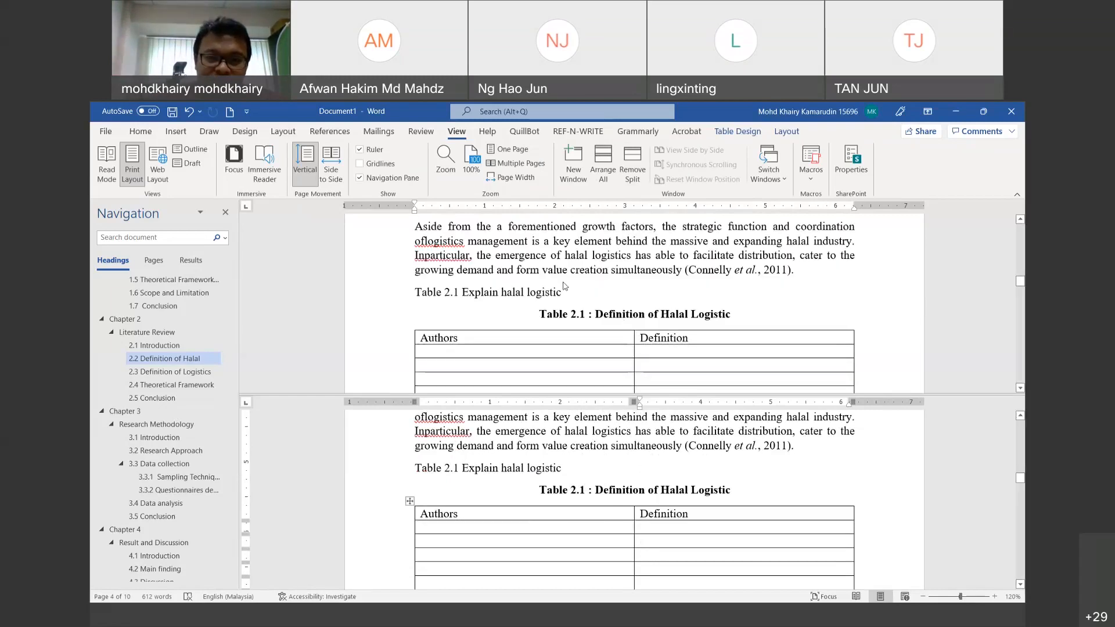
Step: Return to the Table 2.1 explanation line, then jump to section 3.4 Data analysis
{"action": "left_click", "coordinate": [577, 294]}
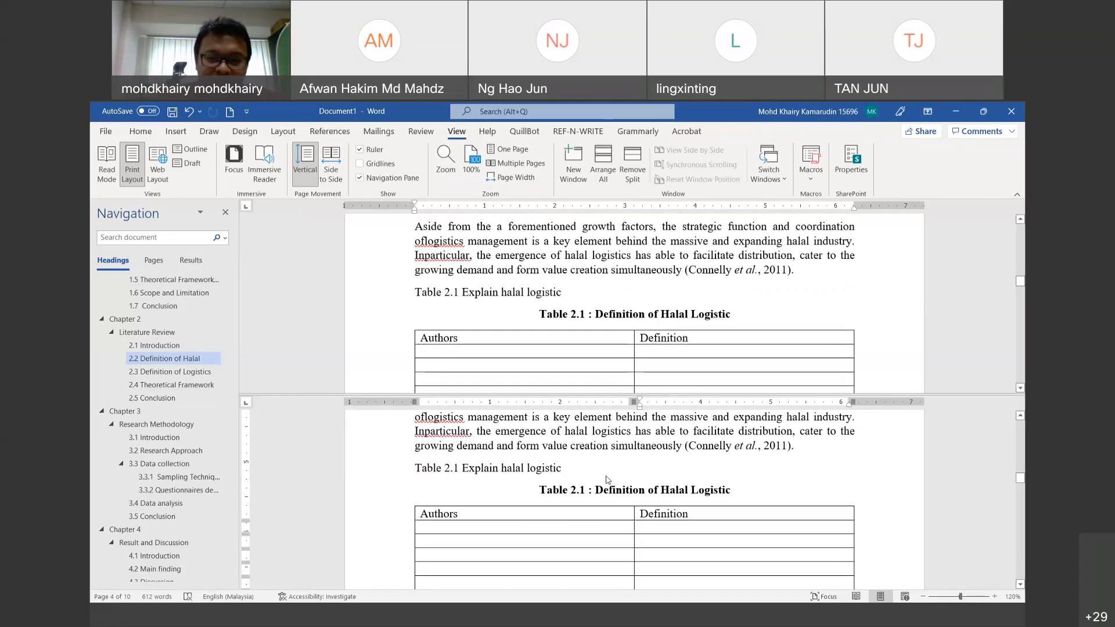
{"action": "scroll", "coordinate": [607, 480], "scroll_direction": "down", "scroll_amount": 1}
{"action": "scroll", "coordinate": [607, 479], "scroll_direction": "down", "scroll_amount": 1}
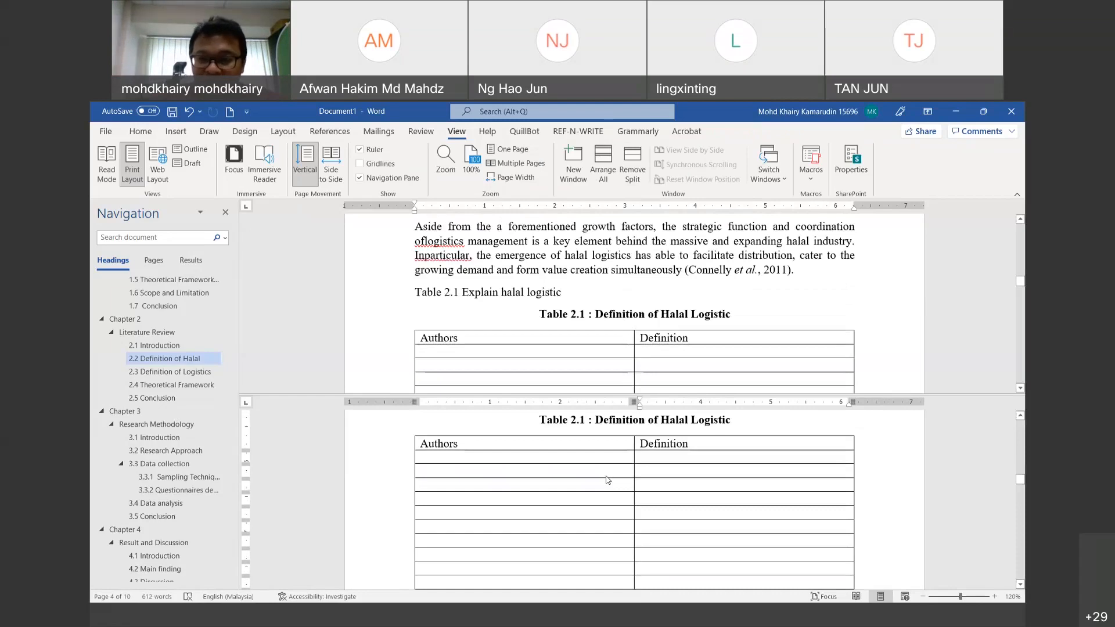
{"action": "scroll", "coordinate": [607, 480], "scroll_direction": "down", "scroll_amount": 5}
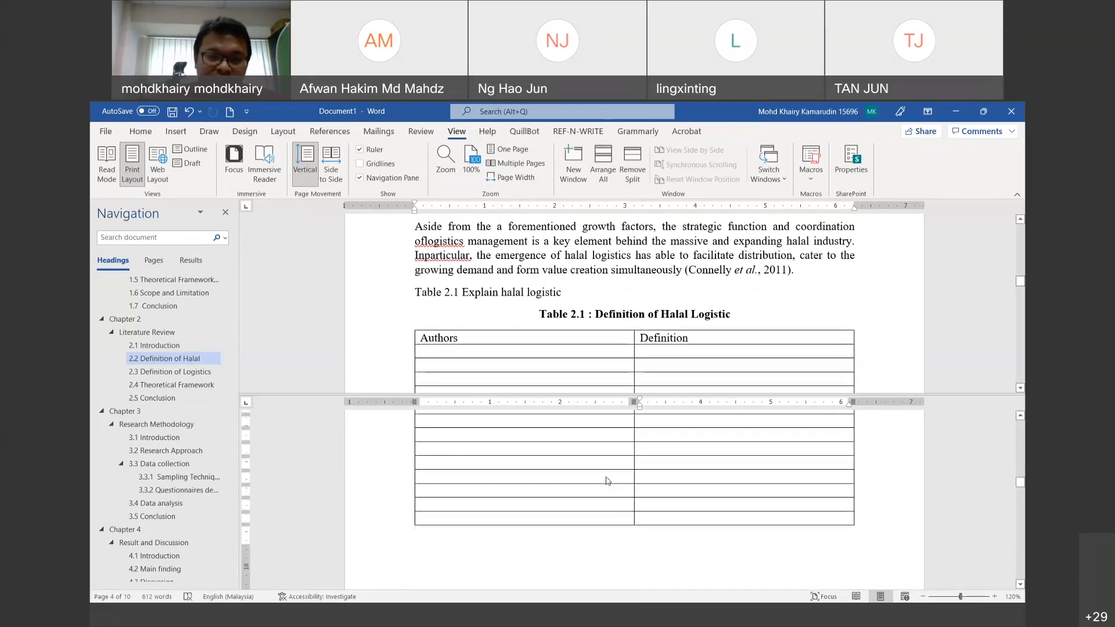
{"action": "left_click", "coordinate": [170, 503]}
Step: In the lower pane, go to the Table 2.1 explanation line in section 2.2, then remove the split
{"action": "left_click", "coordinate": [686, 474]}
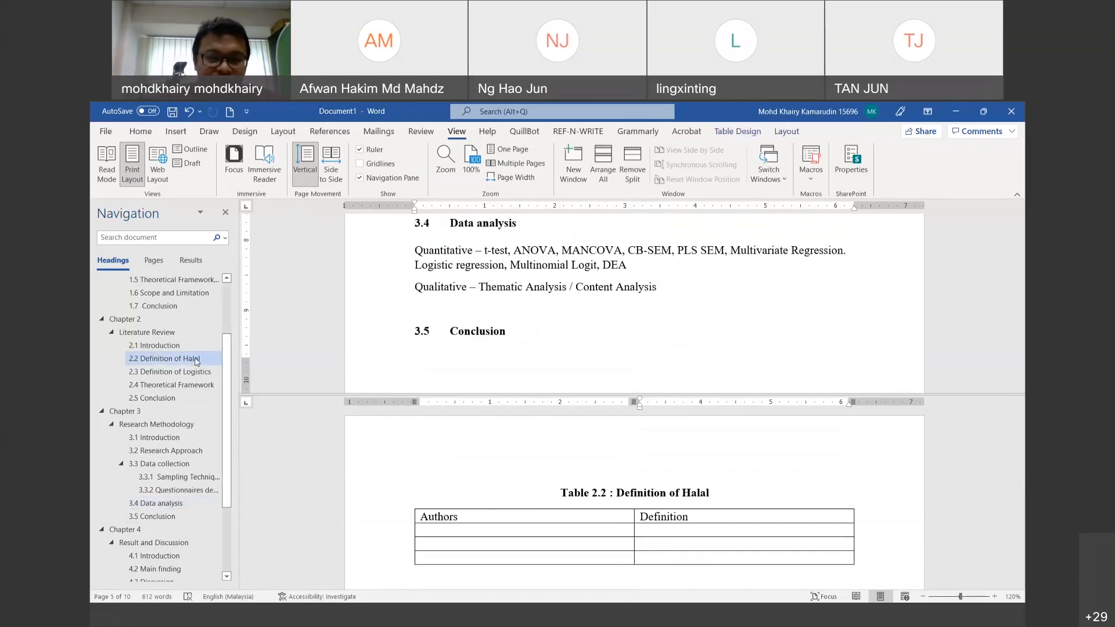
{"action": "left_click", "coordinate": [196, 360]}
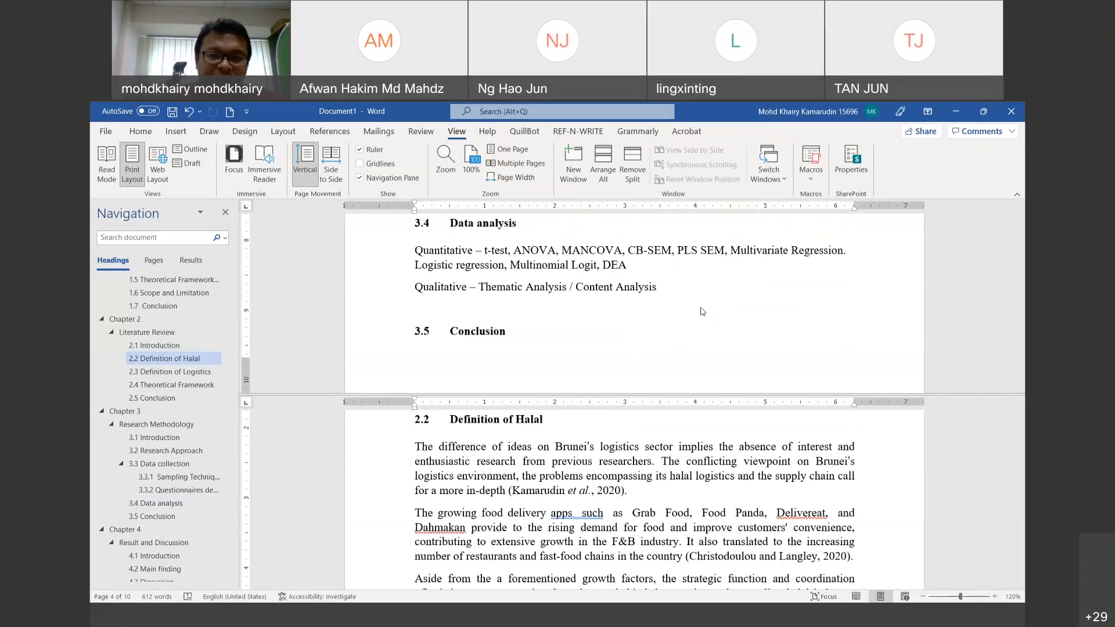
{"action": "scroll", "coordinate": [703, 312], "scroll_direction": "down", "scroll_amount": 1}
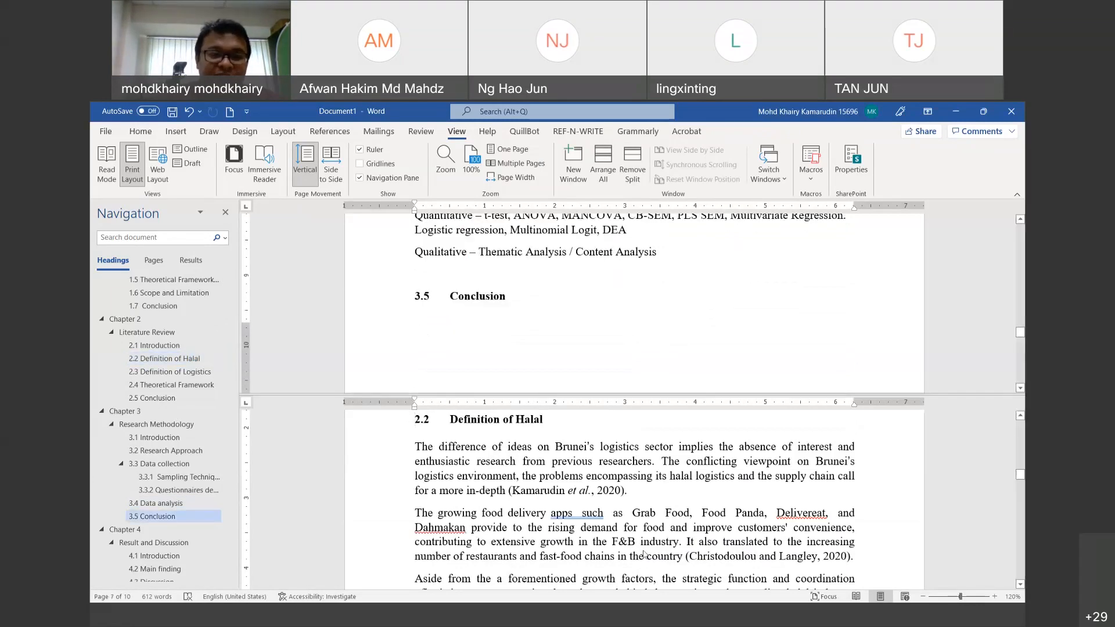
{"action": "scroll", "coordinate": [636, 581], "scroll_direction": "down", "scroll_amount": 4}
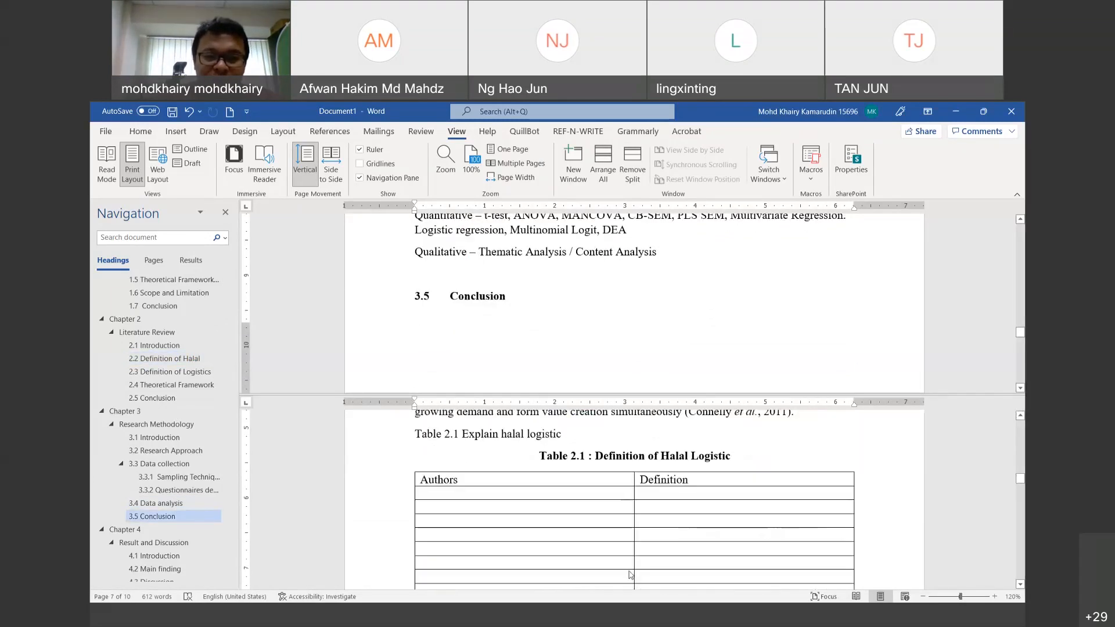
{"action": "scroll", "coordinate": [631, 575], "scroll_direction": "up", "scroll_amount": 1}
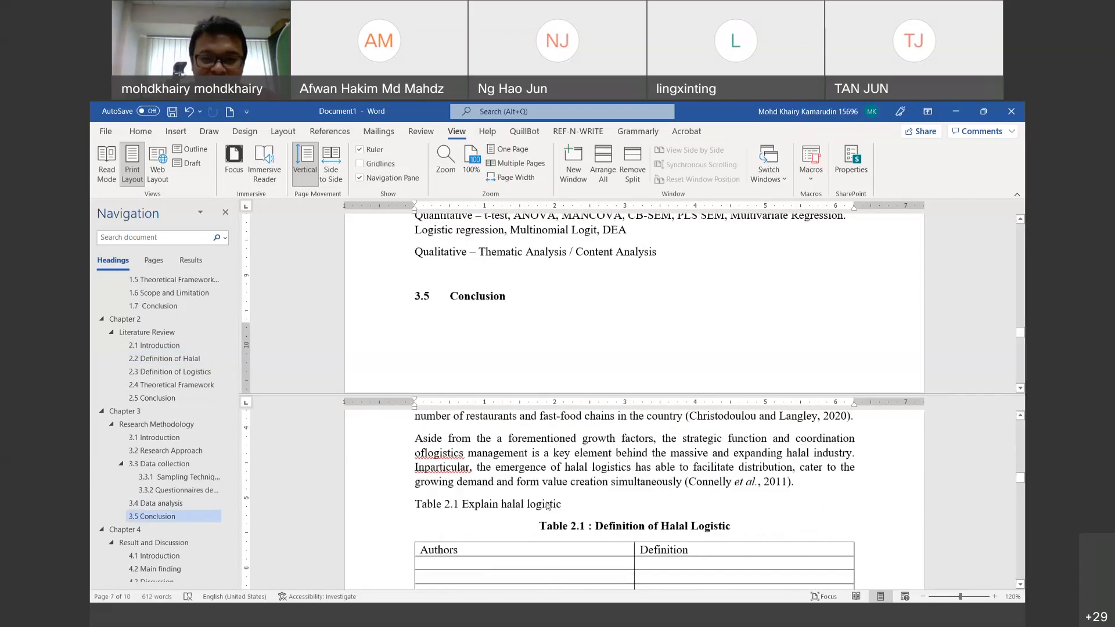
{"action": "left_click", "coordinate": [587, 505]}
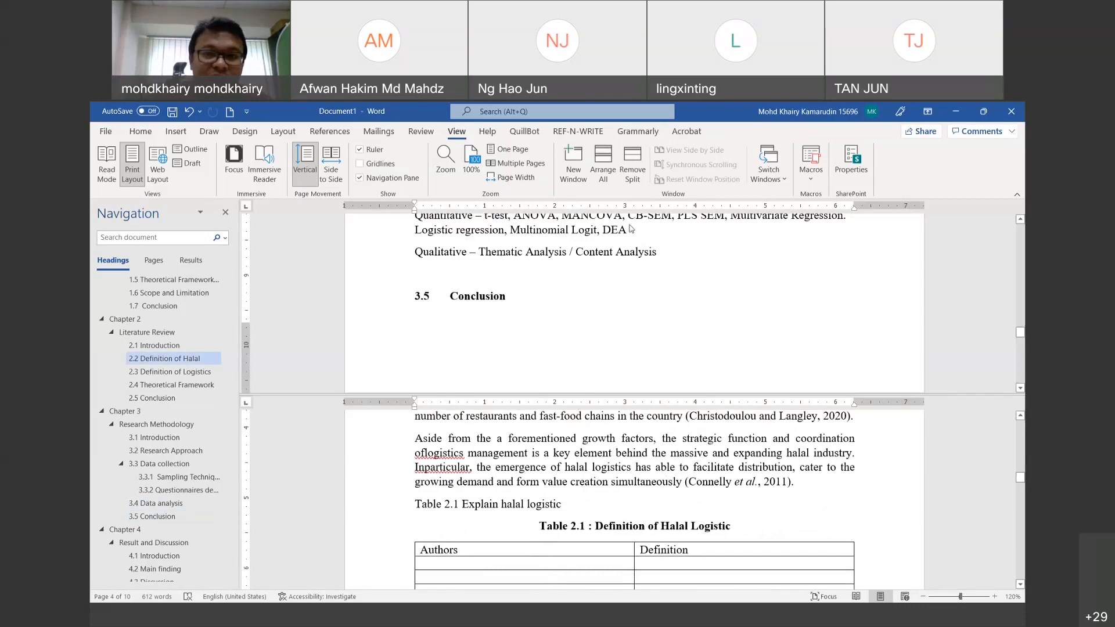
{"action": "left_click", "coordinate": [639, 168]}
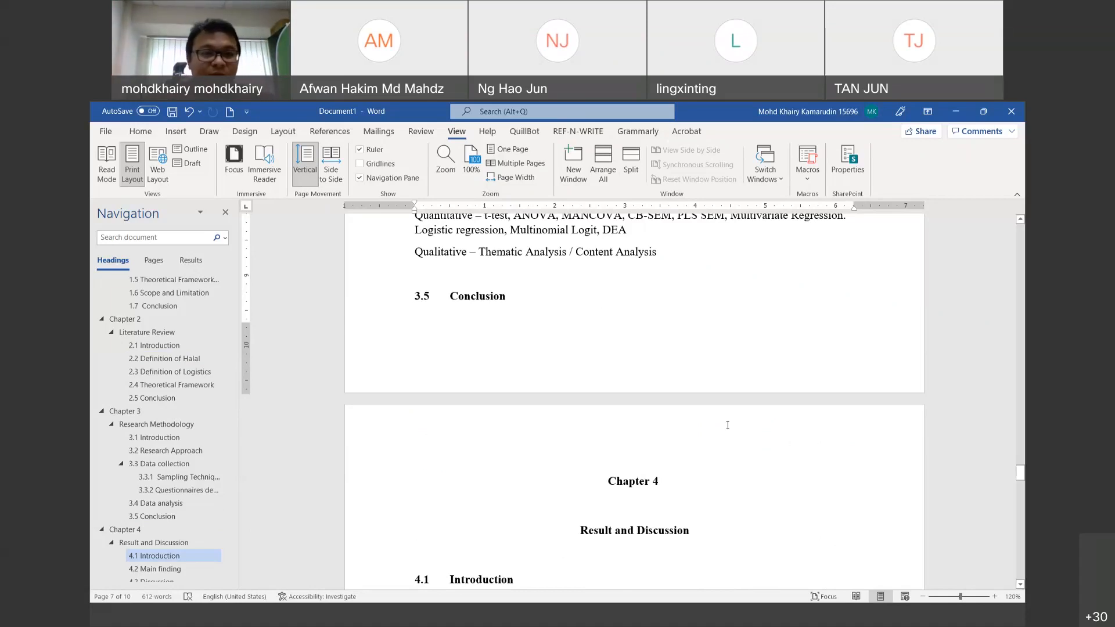
Step: Scroll back to the 'Halal Logistics in Malaysia' title and place the cursor at its end
{"action": "scroll", "coordinate": [727, 425], "scroll_direction": "up", "scroll_amount": 15}
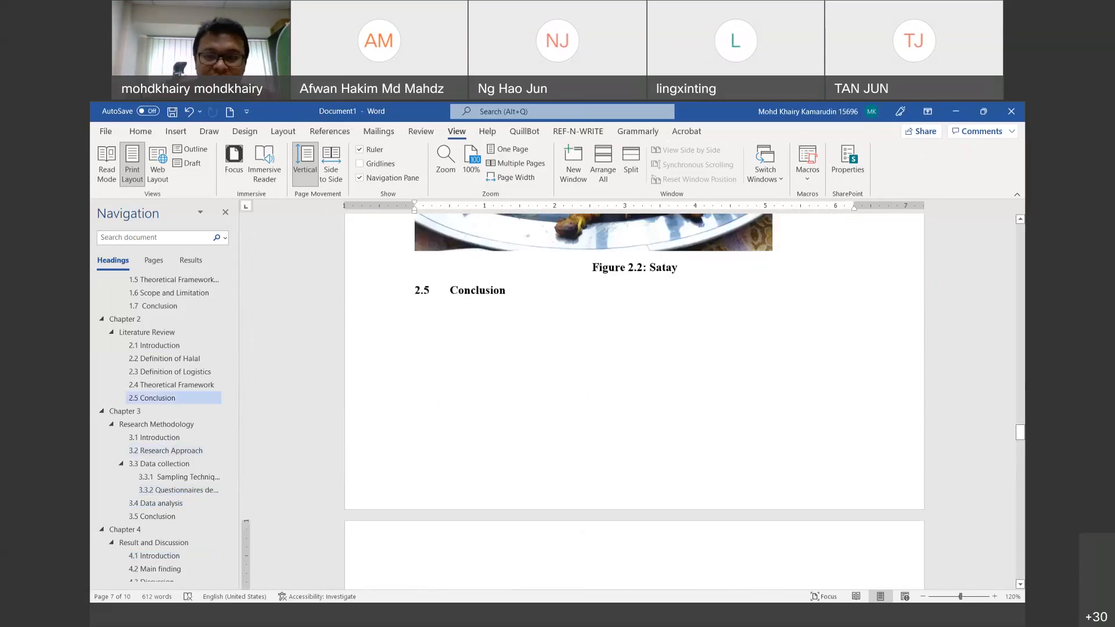
{"action": "left_click_drag", "start_coordinate": [1021, 433], "coordinate": [1021, 241]}
{"action": "scroll", "coordinate": [599, 402], "scroll_direction": "down", "scroll_amount": 15}
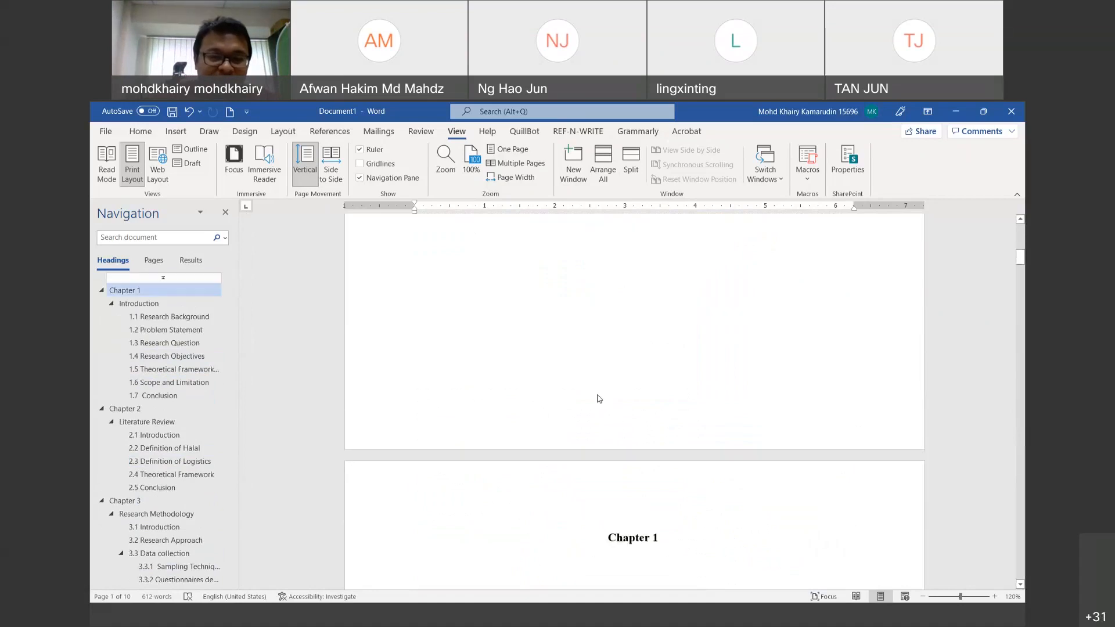
{"action": "scroll", "coordinate": [679, 365], "scroll_direction": "up", "scroll_amount": 5}
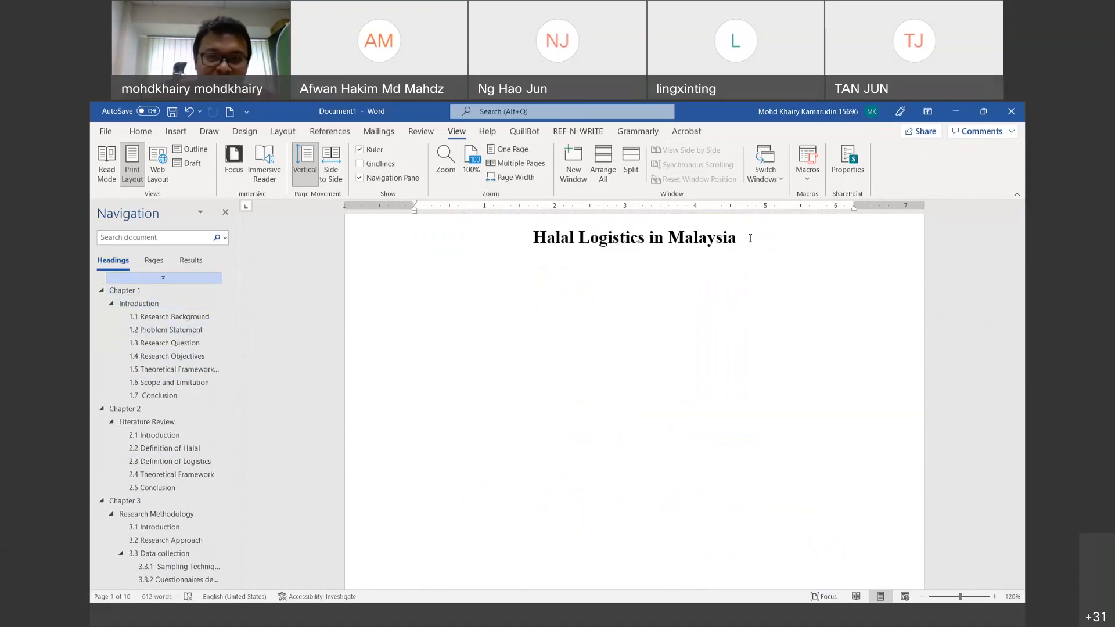
{"action": "left_click", "coordinate": [742, 238]}
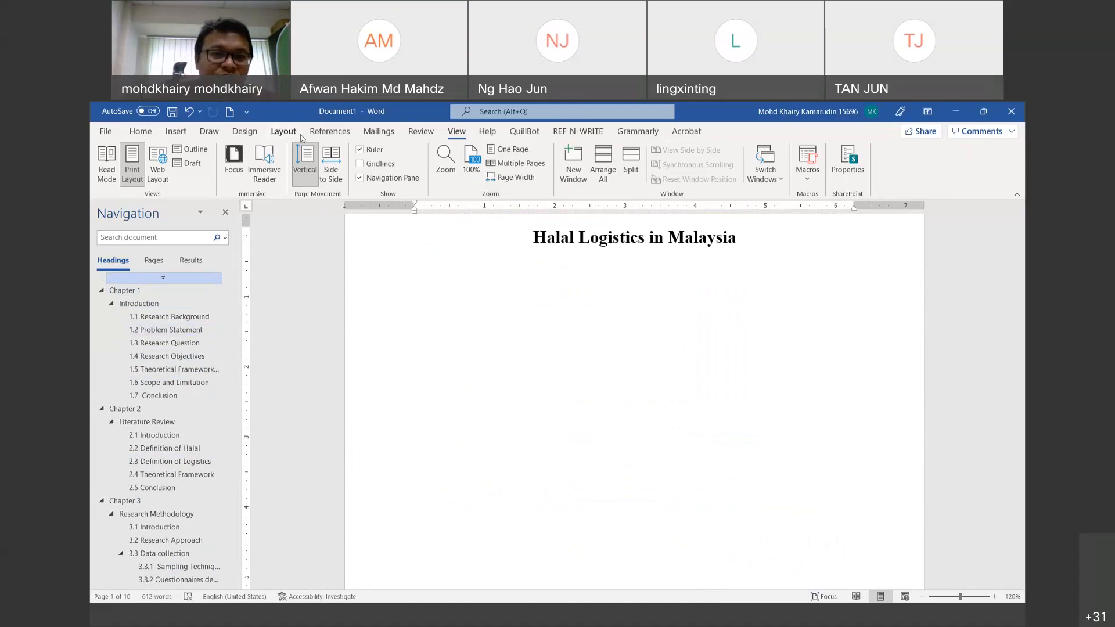
{"action": "left_click", "coordinate": [331, 131]}
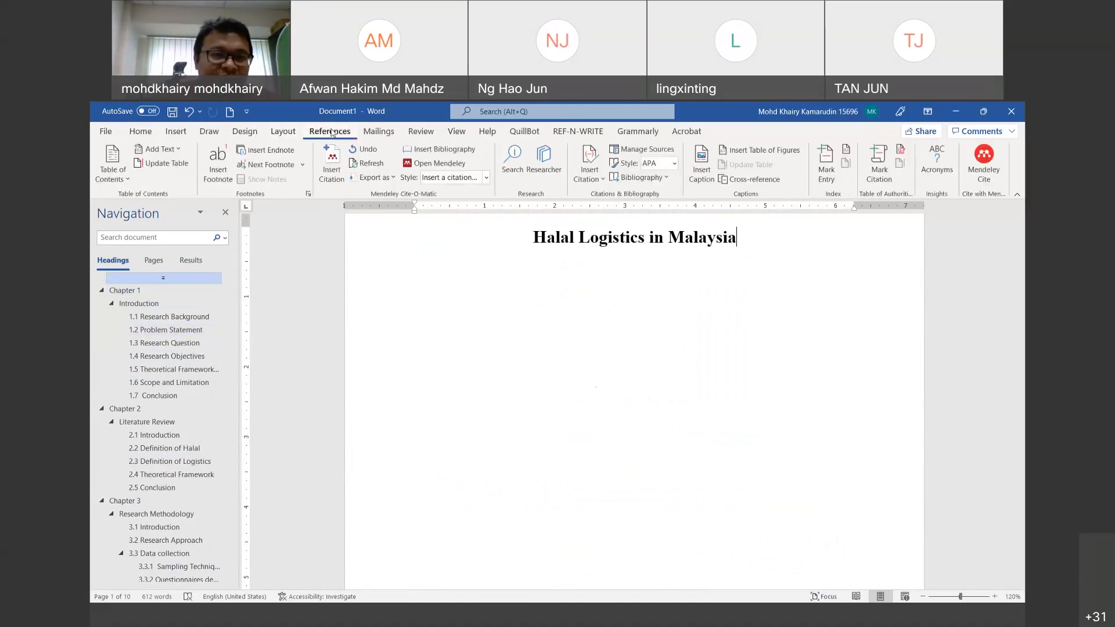
{"action": "left_click", "coordinate": [285, 132]}
Step: Insert a Next Page section break after the title page
{"action": "left_click", "coordinate": [241, 151]}
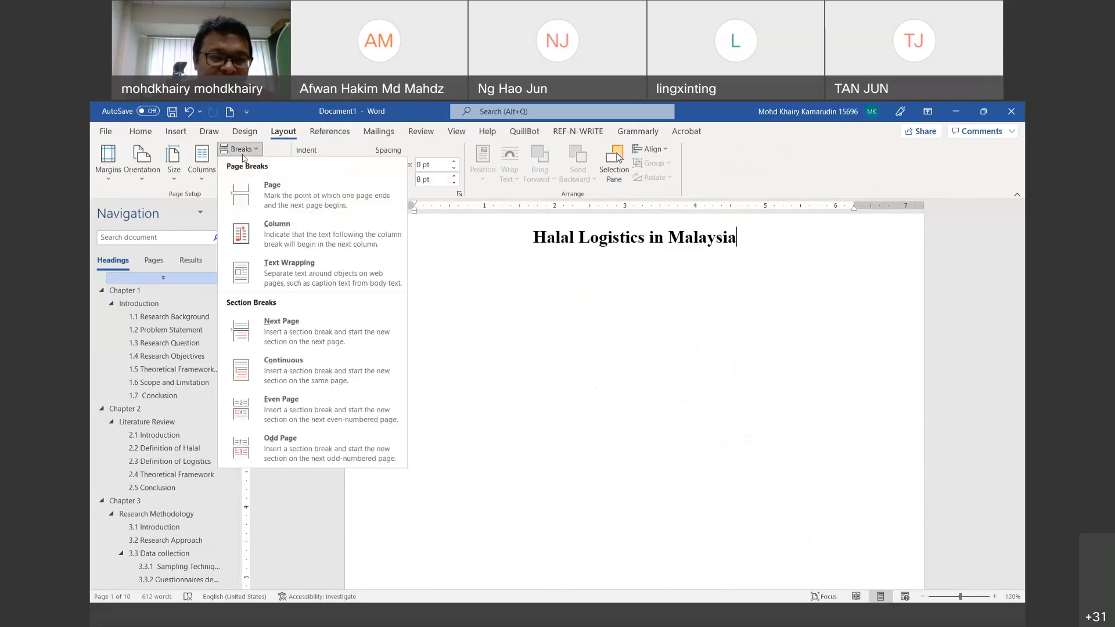
{"action": "left_click", "coordinate": [340, 347]}
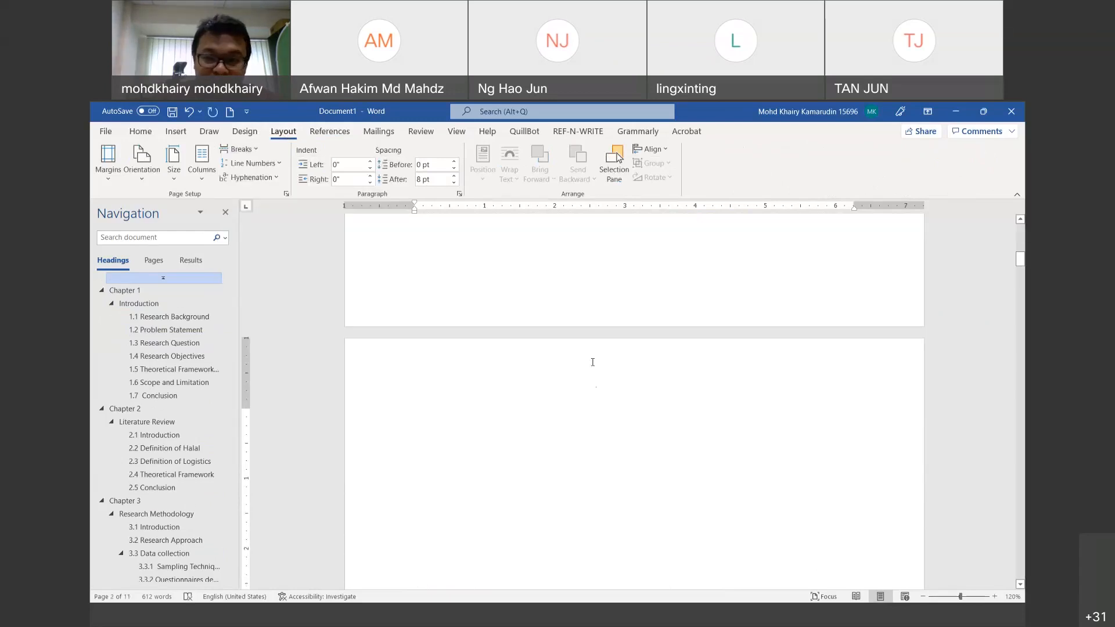
{"action": "scroll", "coordinate": [593, 361], "scroll_direction": "down", "scroll_amount": 3}
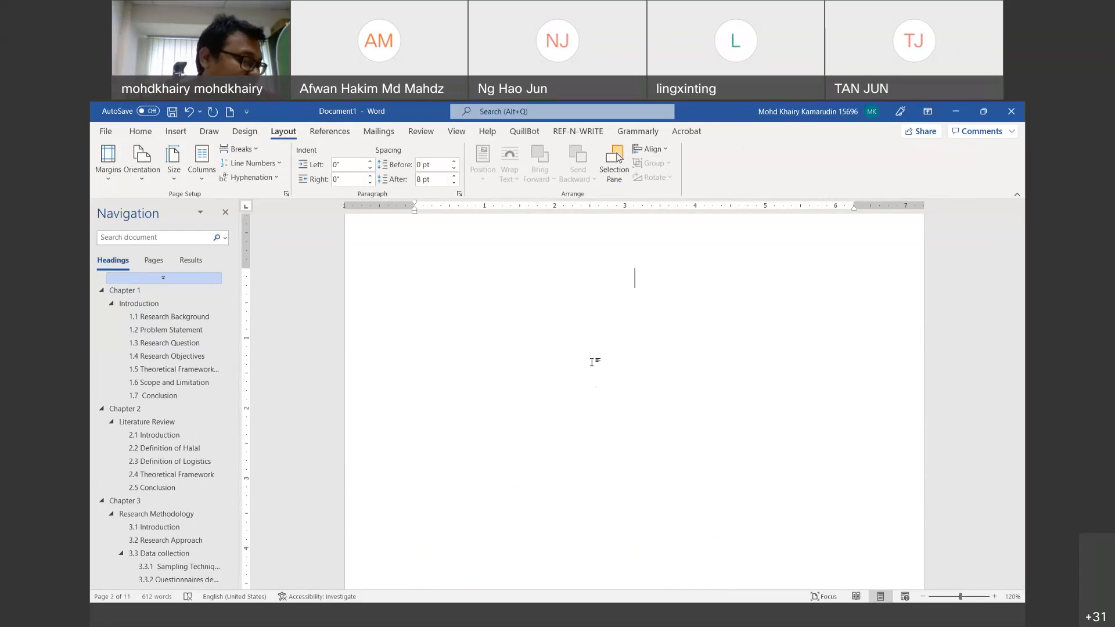
{"action": "scroll", "coordinate": [598, 368], "scroll_direction": "up", "scroll_amount": 3}
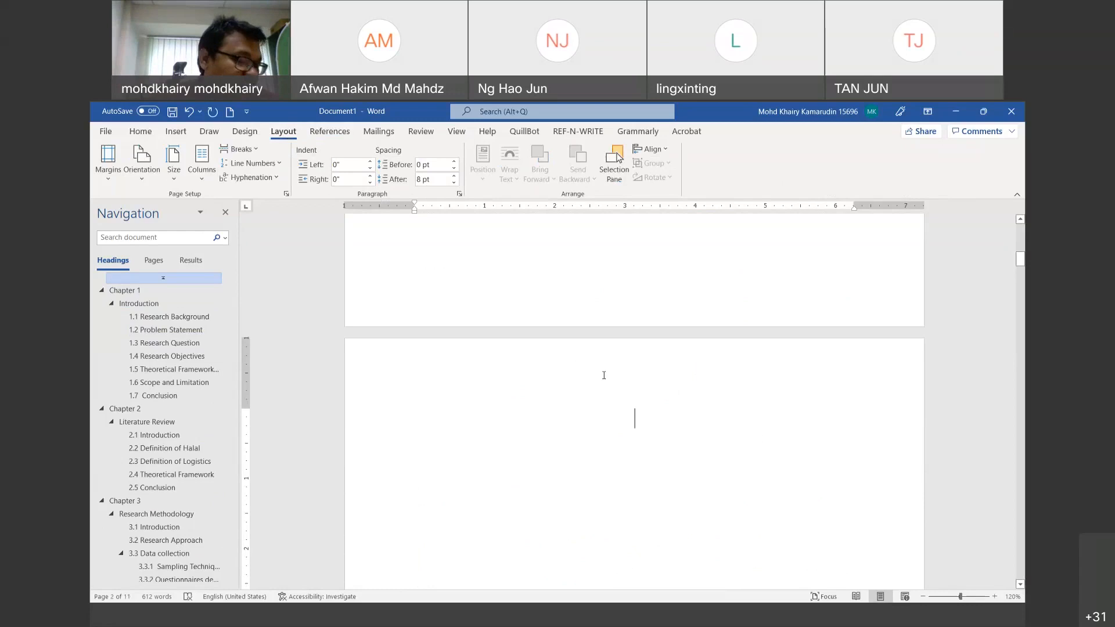
{"action": "scroll", "coordinate": [604, 375], "scroll_direction": "up", "scroll_amount": 4}
{"action": "scroll", "coordinate": [604, 375], "scroll_direction": "down", "scroll_amount": 4}
{"action": "scroll", "coordinate": [603, 375], "scroll_direction": "down", "scroll_amount": 2}
{"action": "scroll", "coordinate": [604, 375], "scroll_direction": "up", "scroll_amount": 3}
Step: Left-align the empty line at the top of the new page 2
{"action": "key", "text": "ctrl+l"}
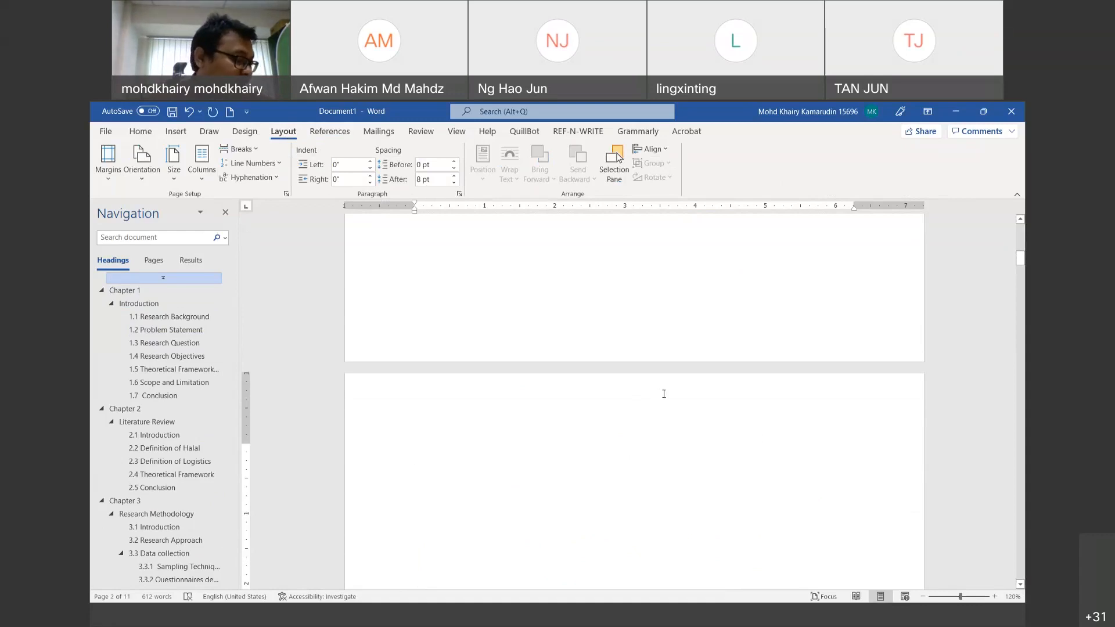
{"action": "scroll", "coordinate": [664, 394], "scroll_direction": "down", "scroll_amount": 2}
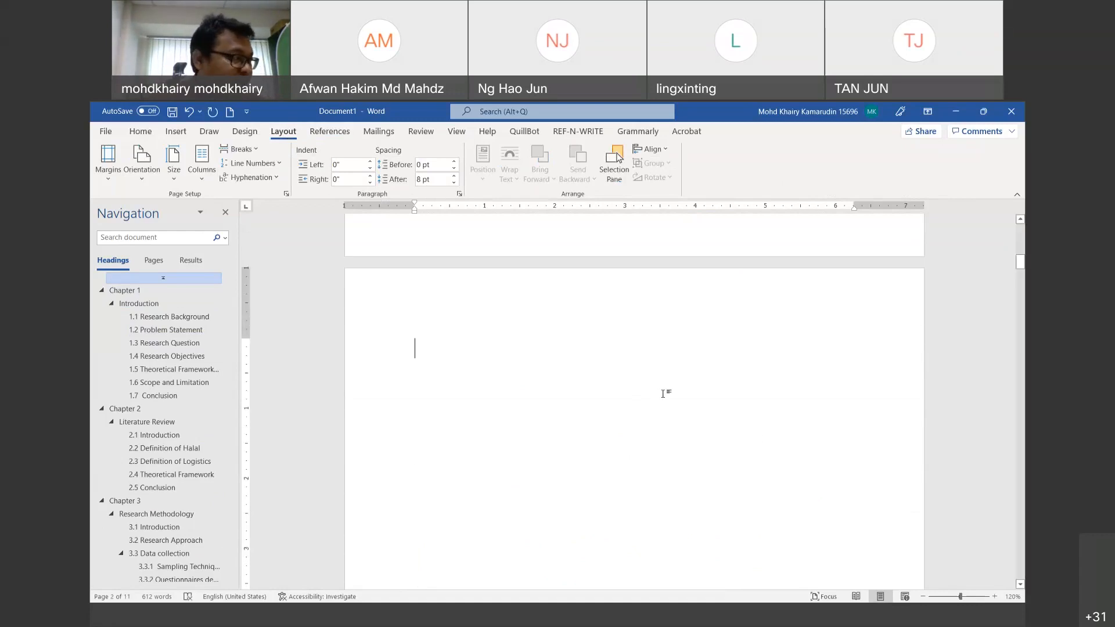
{"action": "left_click", "coordinate": [924, 598]}
{"action": "left_click", "coordinate": [924, 598]}
Step: Zoom out to 70% for two pages side by side and type 'Table of Content' on page 2
{"action": "left_click", "coordinate": [924, 598]}
{"action": "left_click", "coordinate": [924, 598]}
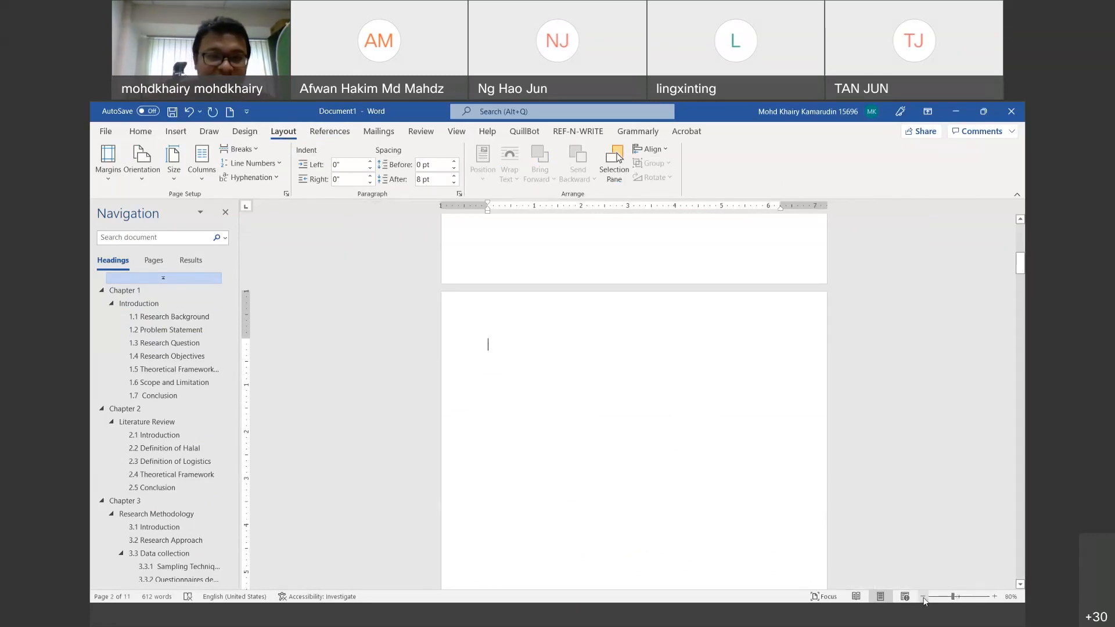
{"action": "left_click", "coordinate": [925, 599]}
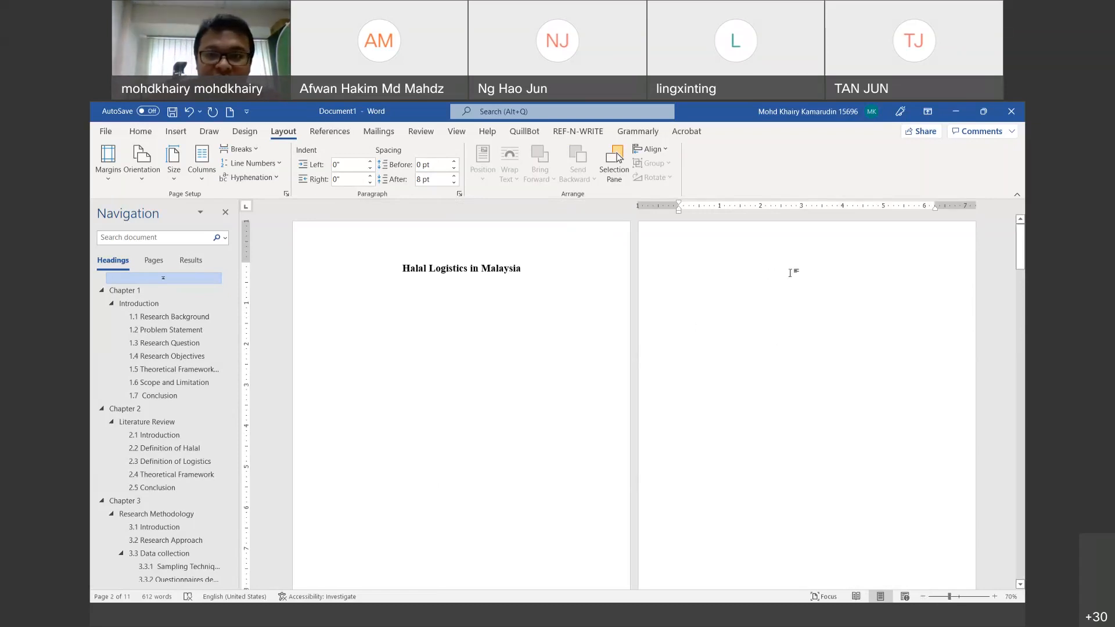
{"action": "type", "text": "Tab"}
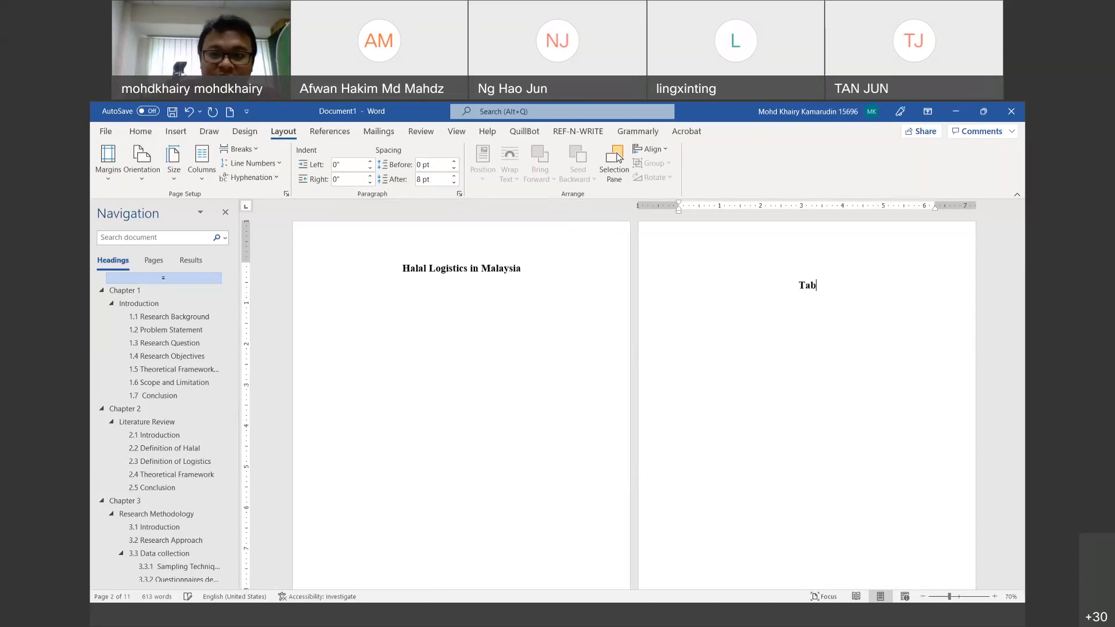
{"action": "type", "text": "le of Co"}
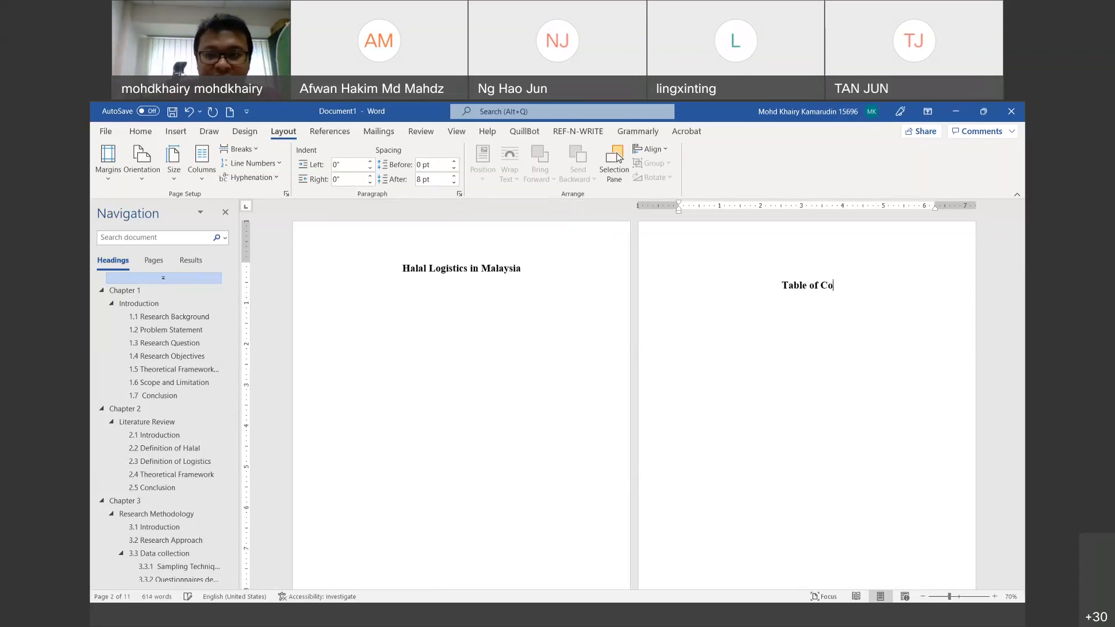
{"action": "type", "text": "ntent"}
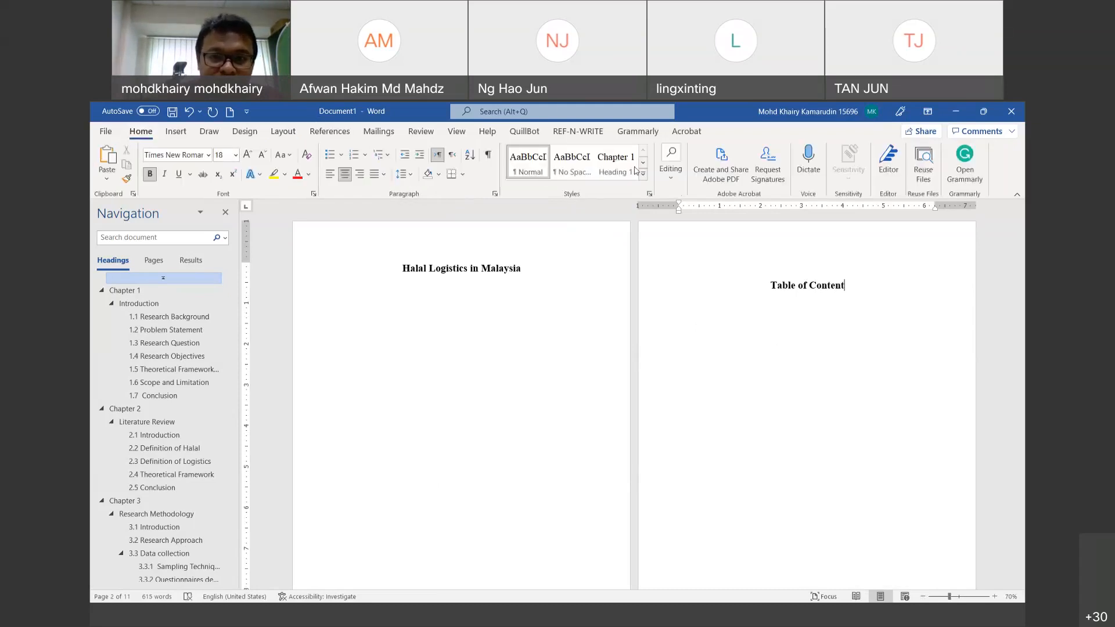
Step: Apply the Heading 2 style to the 'Table of Content' line
{"action": "left_click", "coordinate": [643, 175]}
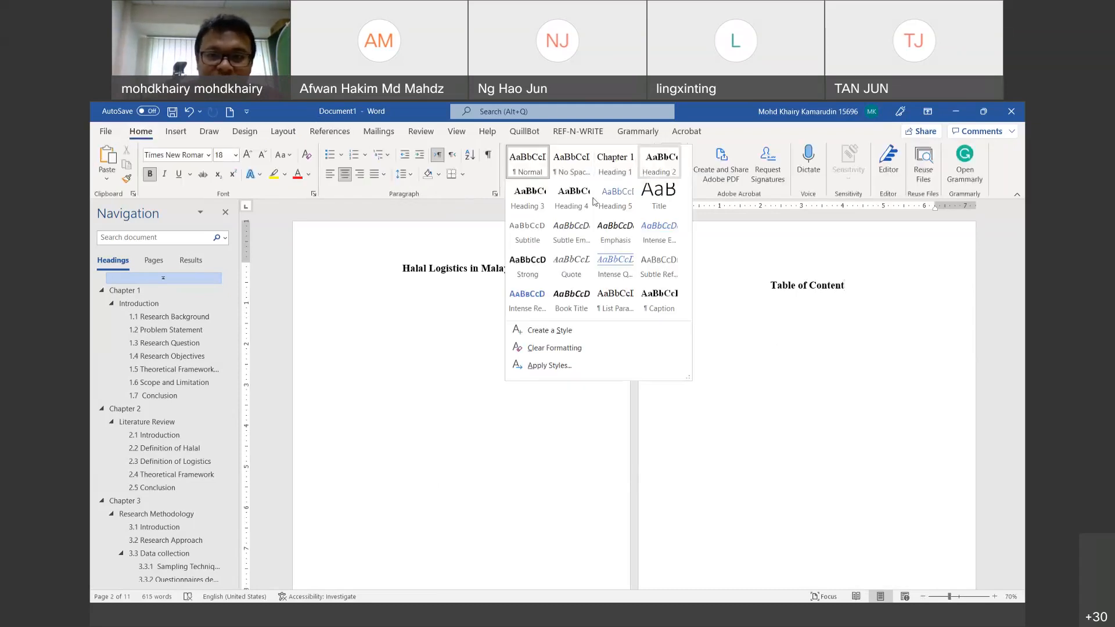
{"action": "left_click", "coordinate": [660, 164]}
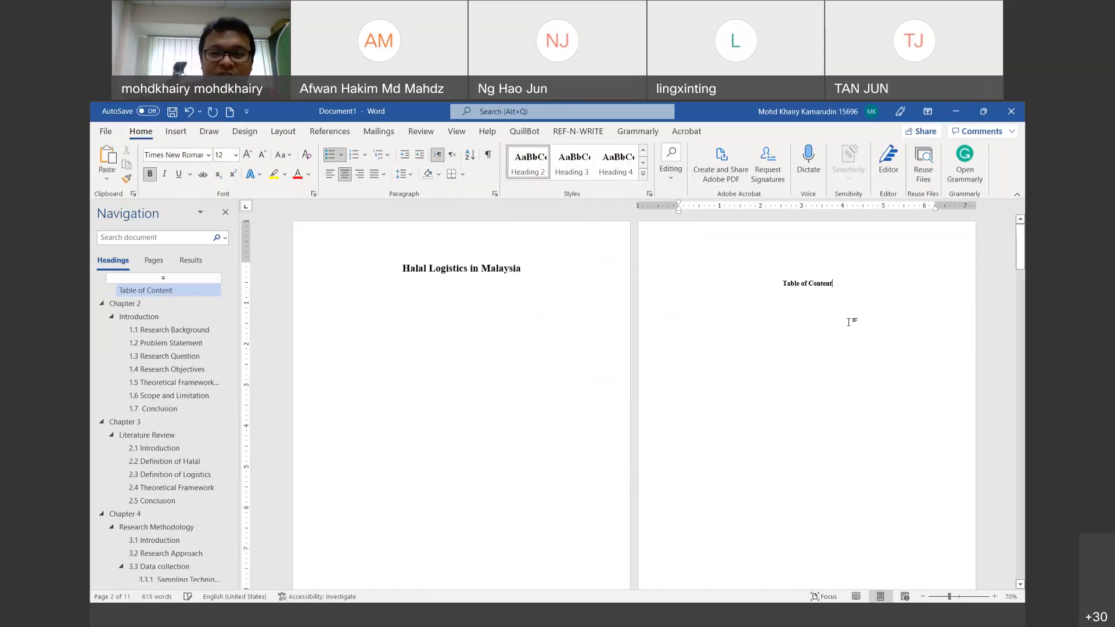
{"action": "left_click", "coordinate": [187, 118]}
{"action": "left_click_drag", "start_coordinate": [846, 285], "coordinate": [748, 276]}
{"action": "type", "text": "Table of Content"}
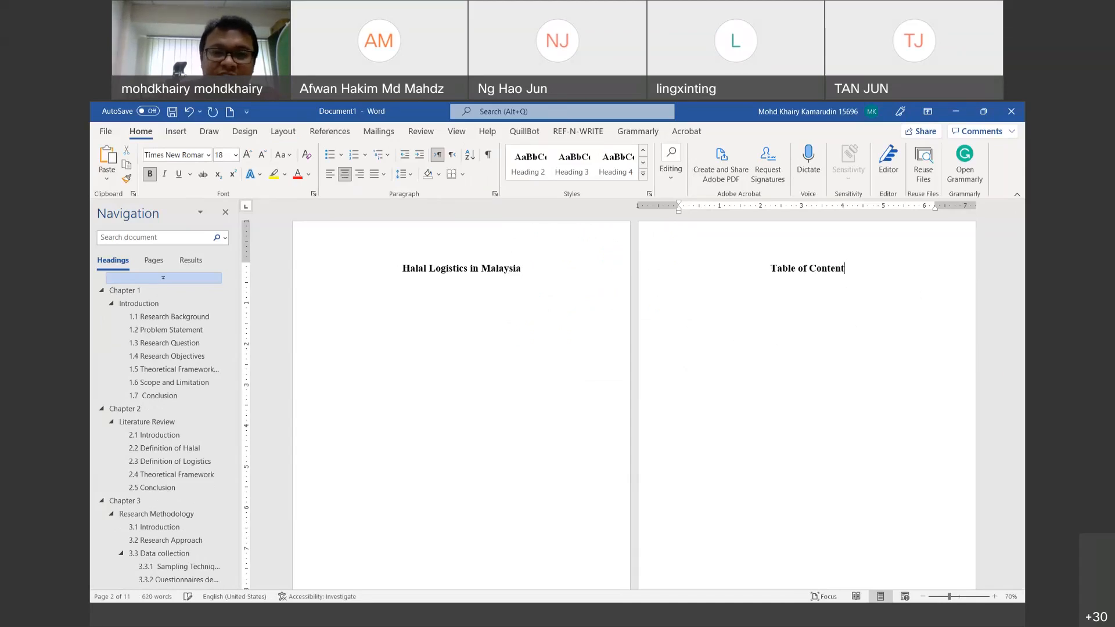
{"action": "left_click", "coordinate": [538, 173]}
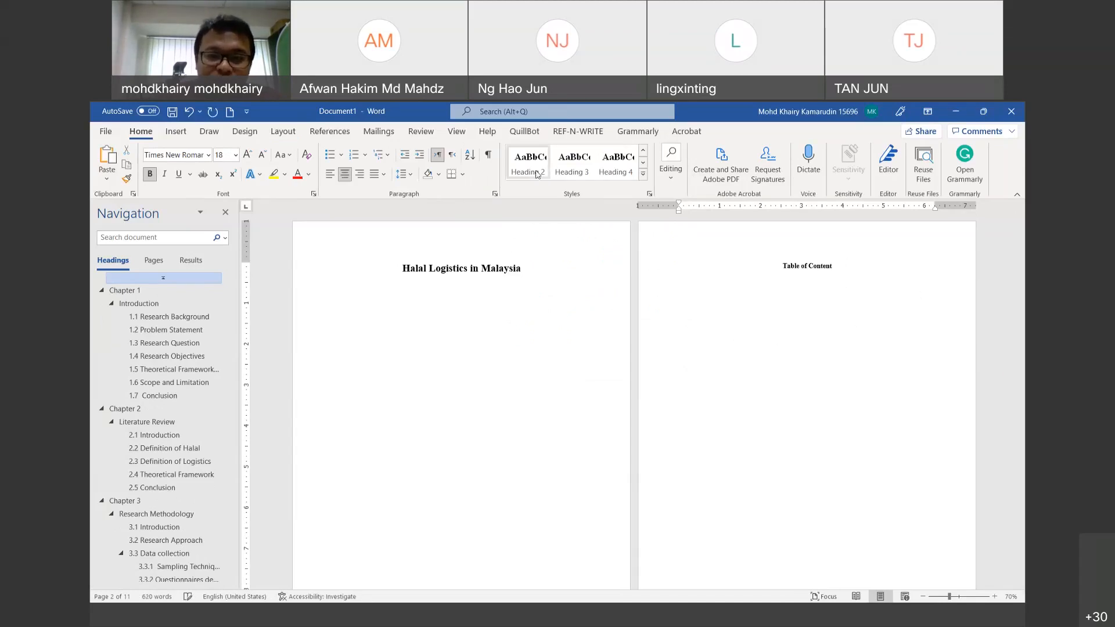
Step: Add a new line below the heading and type 'List of Tables'
{"action": "key", "text": "Return"}
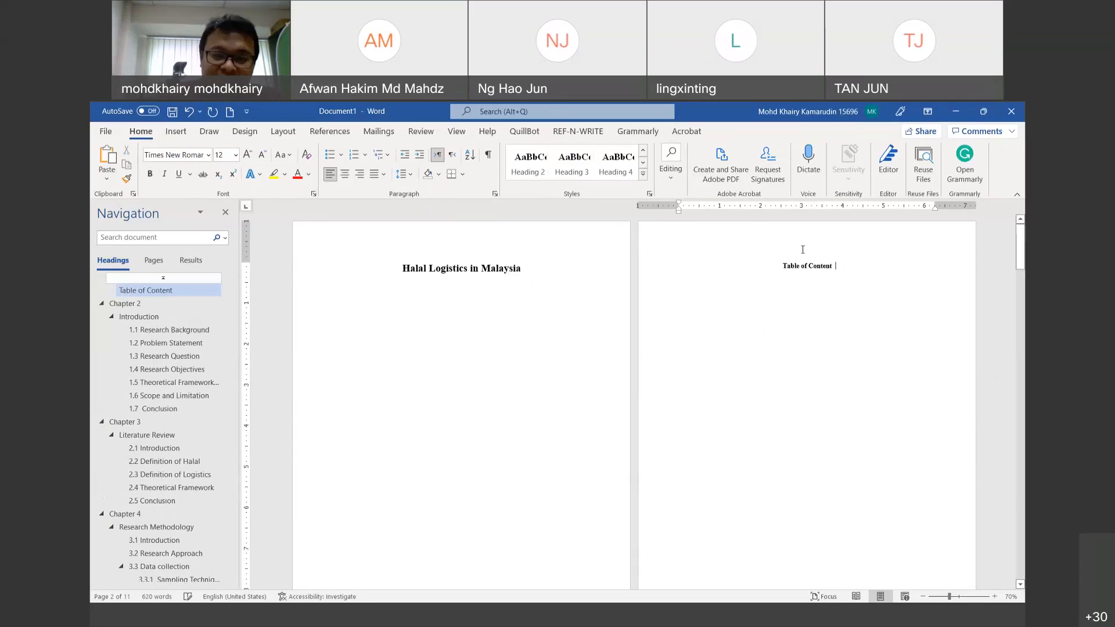
{"action": "key", "text": "BackSpace"}
{"action": "key", "text": "Return"}
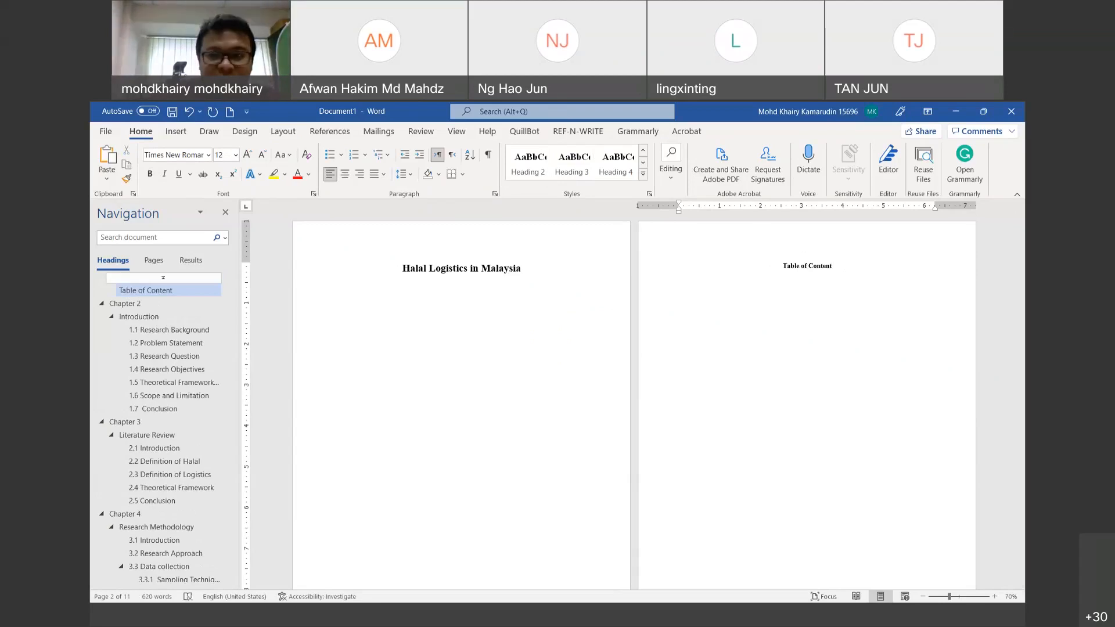
{"action": "type", "text": "List"}
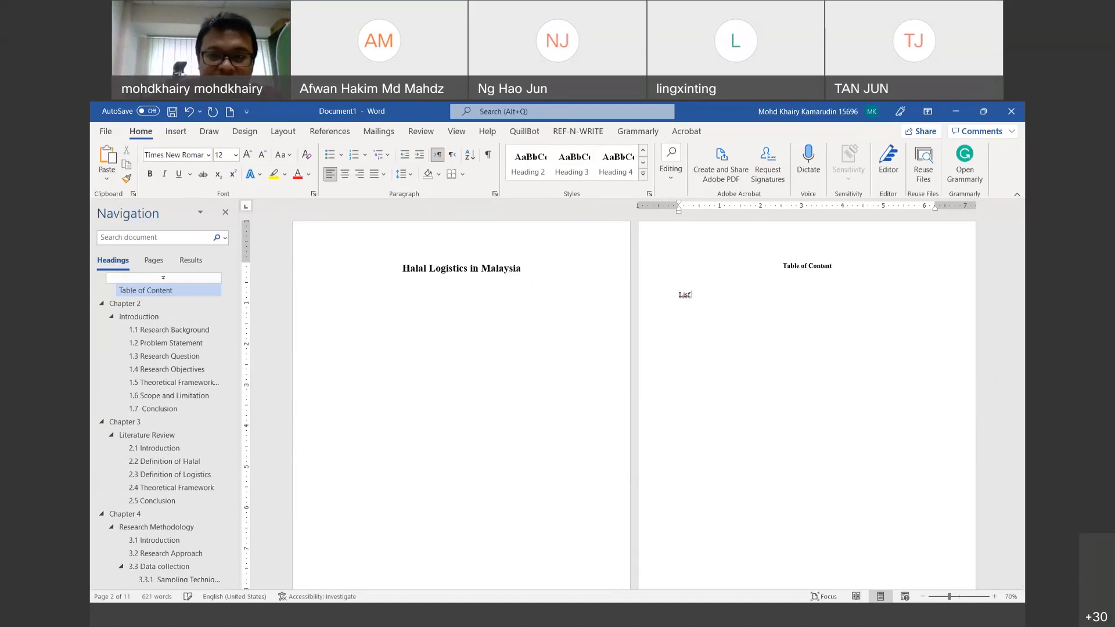
{"action": "type", "text": " of Tables"}
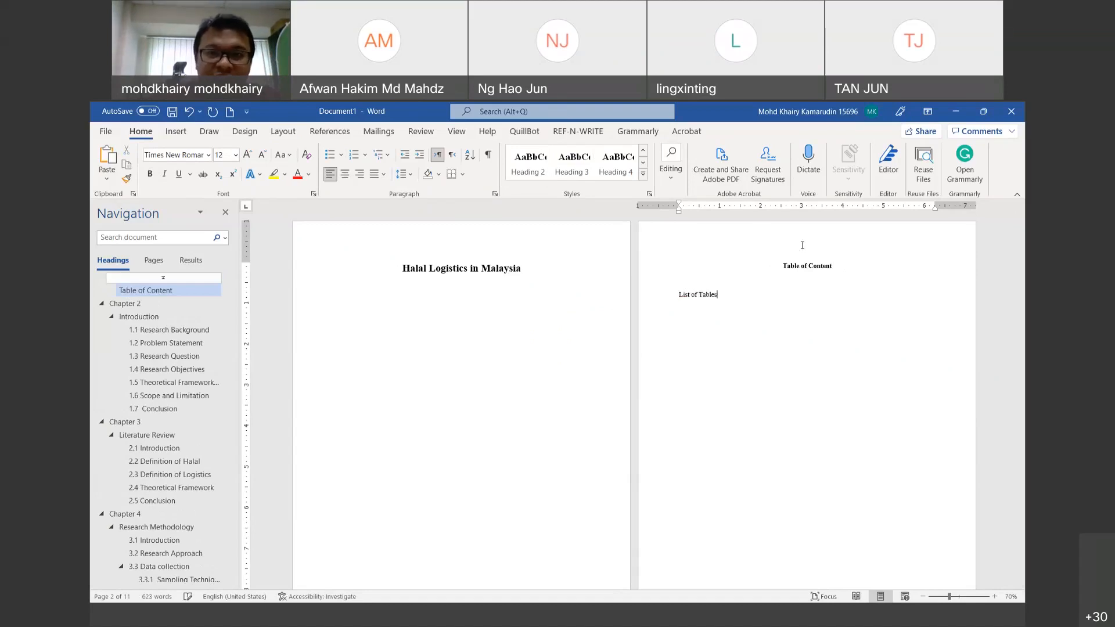
Step: Make 'List of Tables' and a new 'List of Figures' line Heading 2, then go to Chapter 2
{"action": "left_click", "coordinate": [526, 167]}
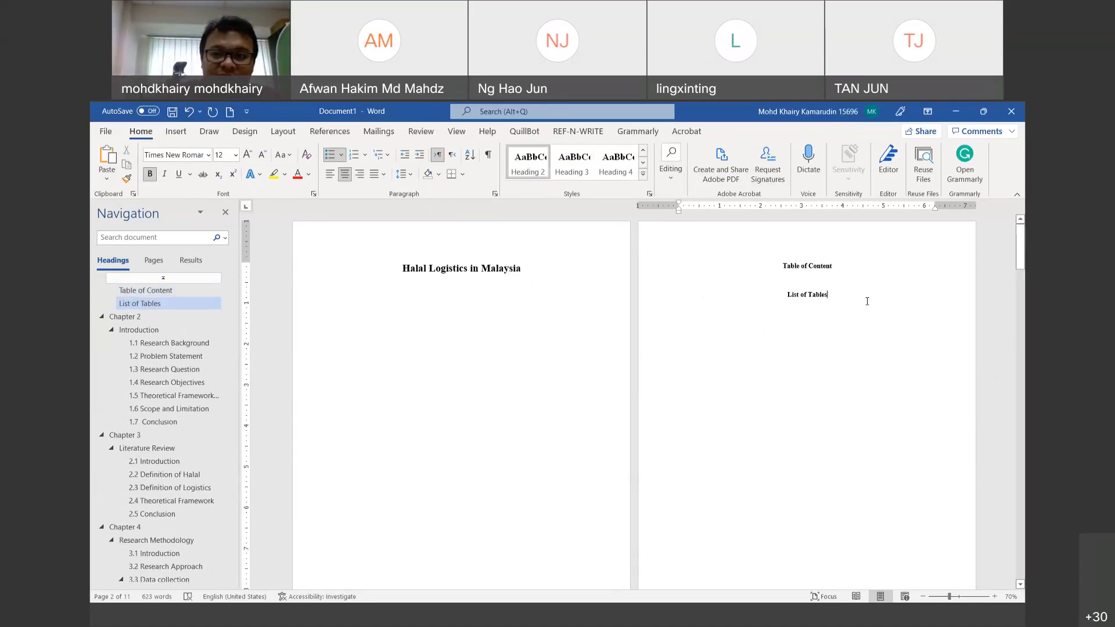
{"action": "key", "text": "Return"}
{"action": "type", "text": "List of Fi"}
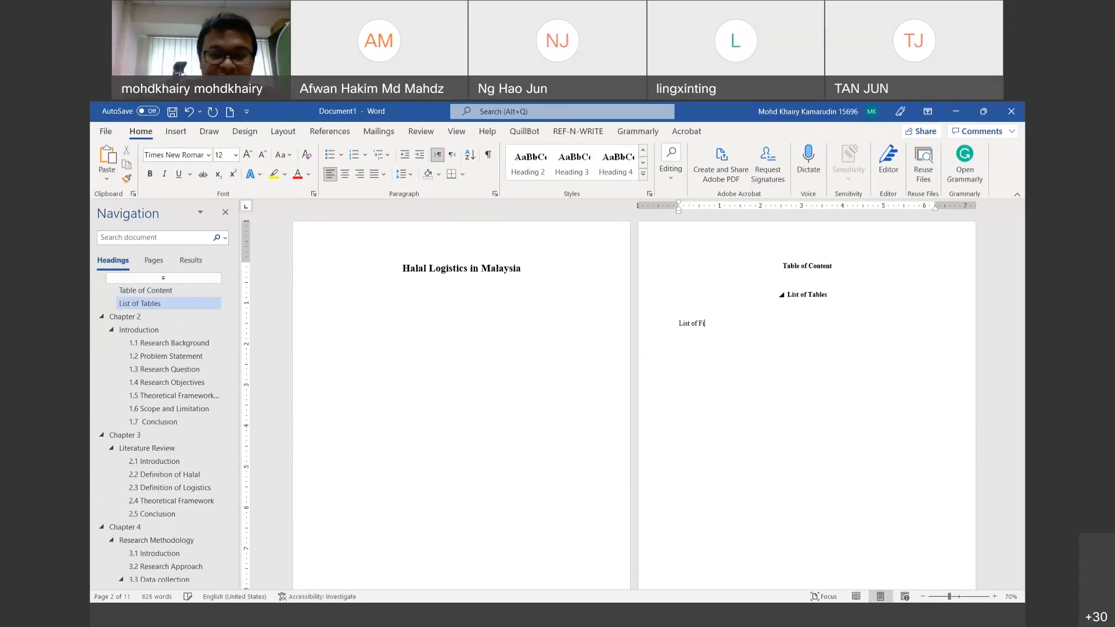
{"action": "type", "text": "gures"}
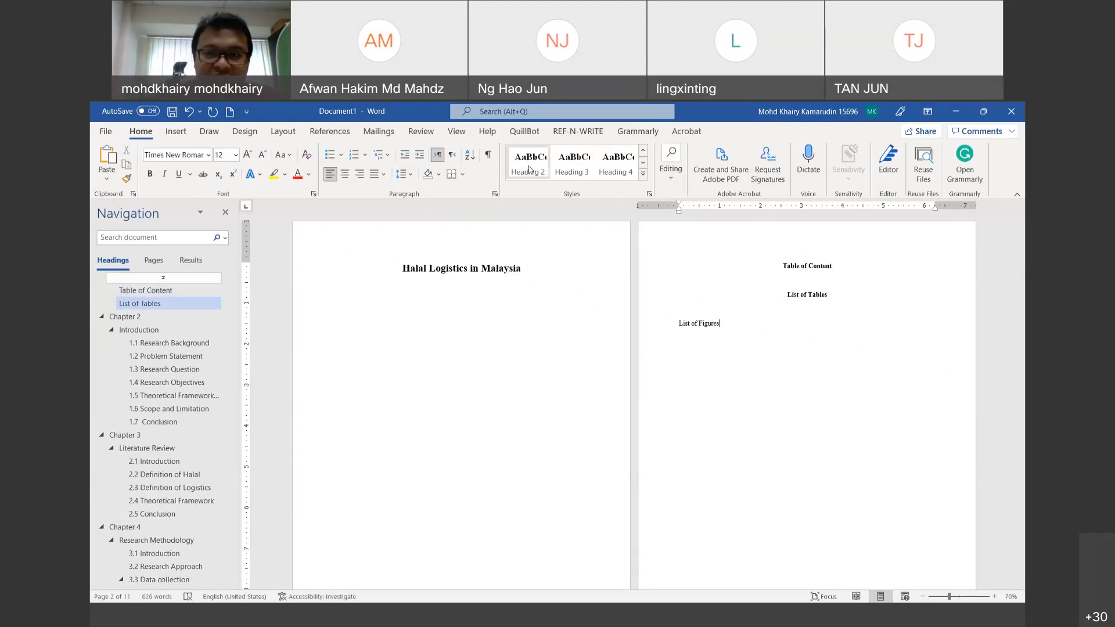
{"action": "left_click", "coordinate": [529, 169]}
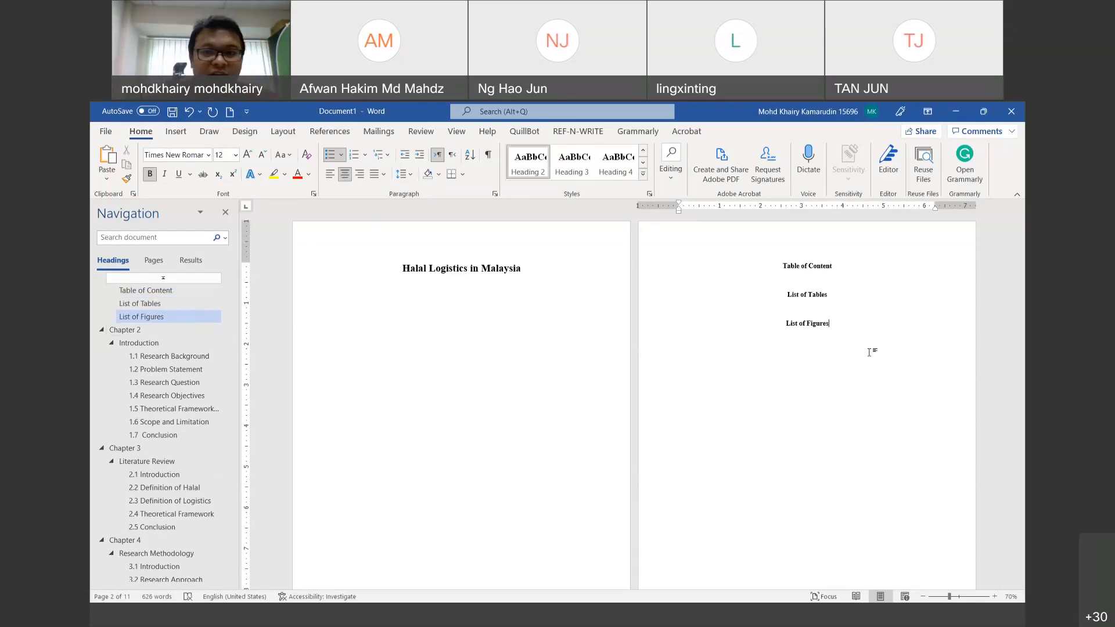
{"action": "left_click", "coordinate": [132, 330]}
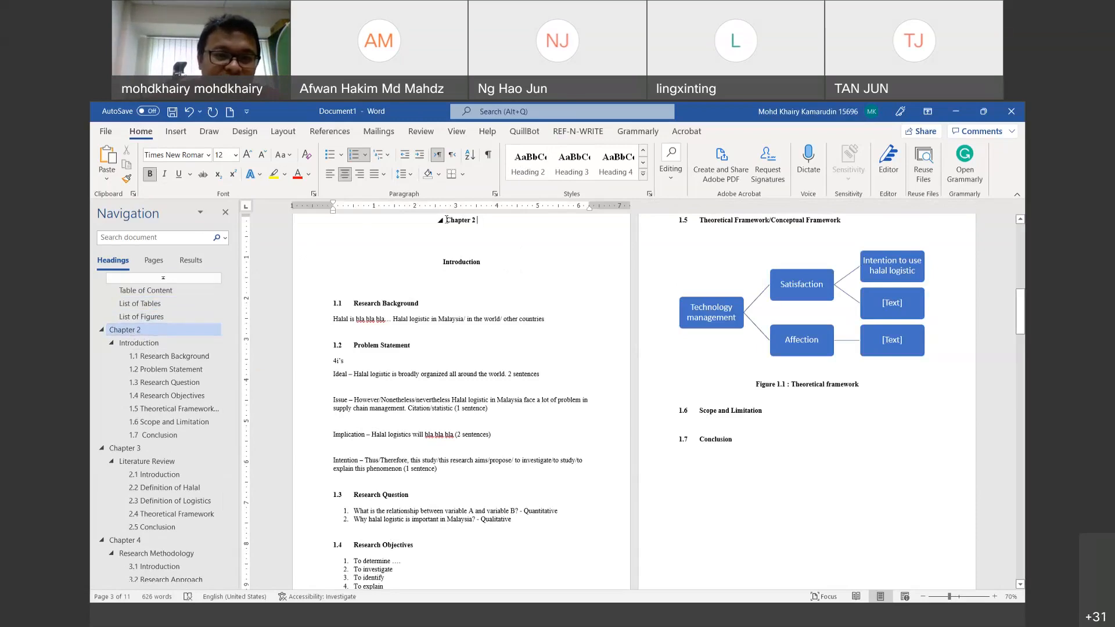
Step: Set the Chapter 2 heading's numbering value to 1, then undo that change
{"action": "double_click", "coordinate": [484, 222]}
{"action": "left_click_drag", "start_coordinate": [476, 222], "coordinate": [448, 221]}
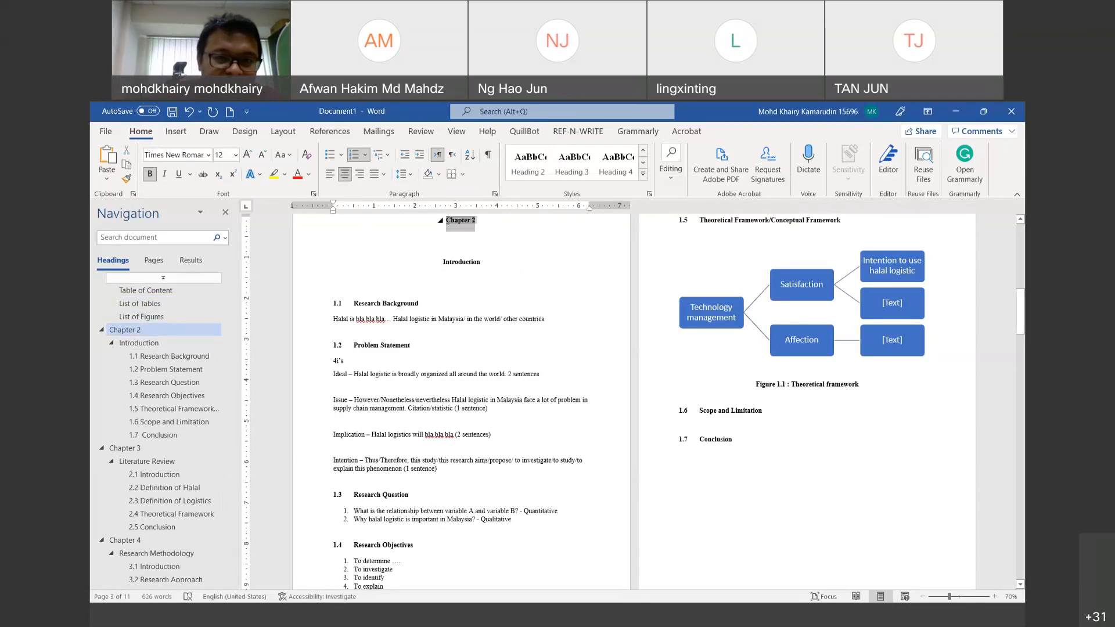
{"action": "right_click", "coordinate": [455, 223]}
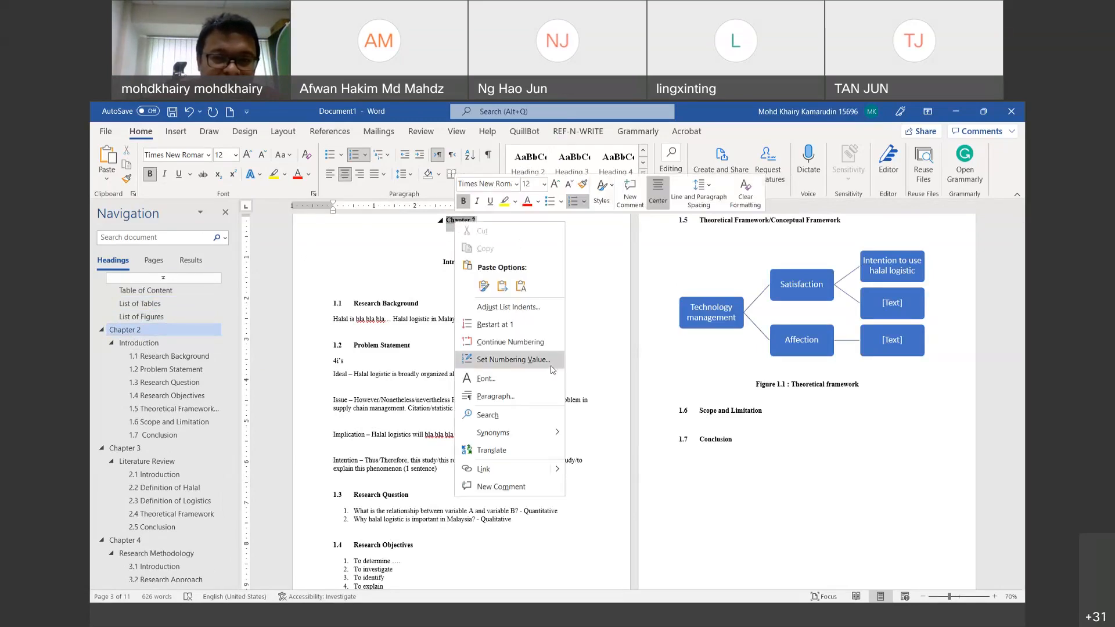
{"action": "left_click", "coordinate": [513, 359]}
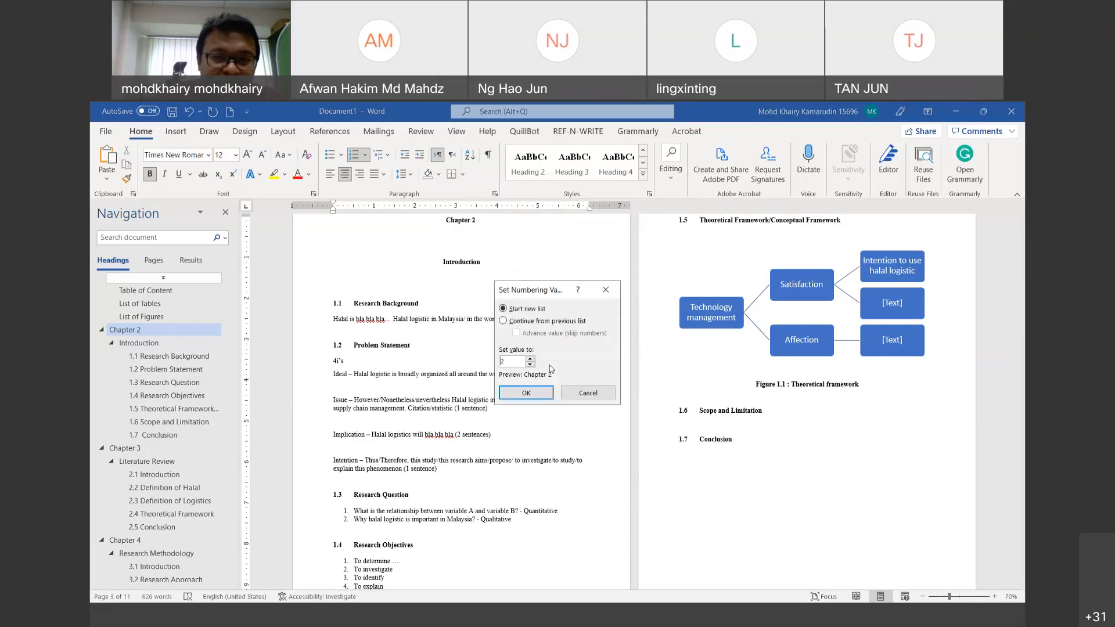
{"action": "left_click", "coordinate": [530, 358]}
{"action": "left_click", "coordinate": [531, 364]}
{"action": "left_click", "coordinate": [531, 365]}
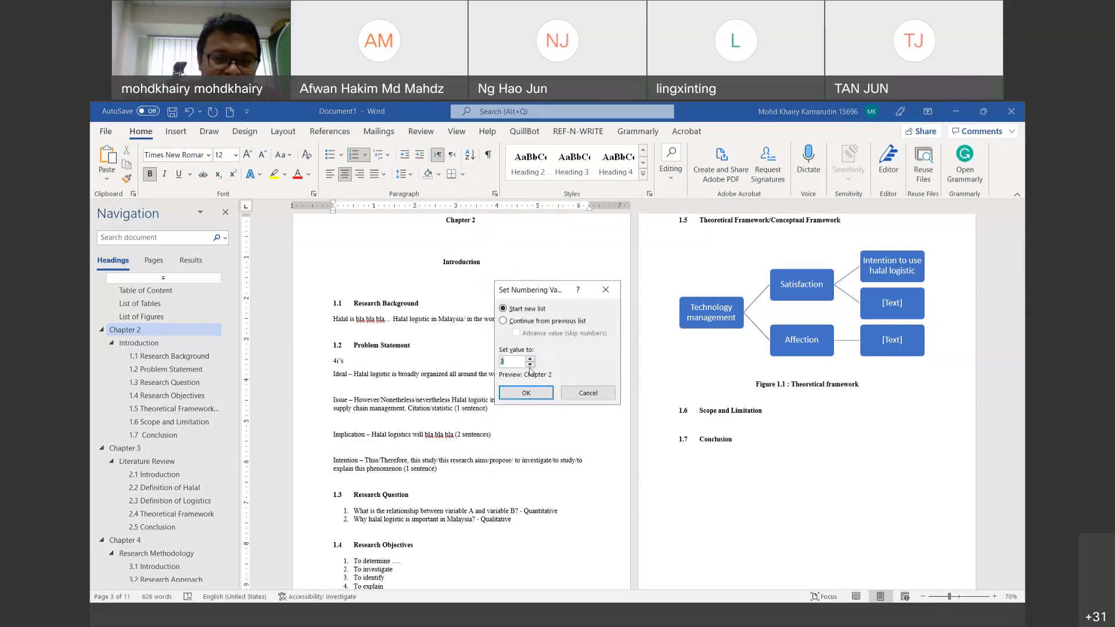
{"action": "left_click", "coordinate": [529, 392]}
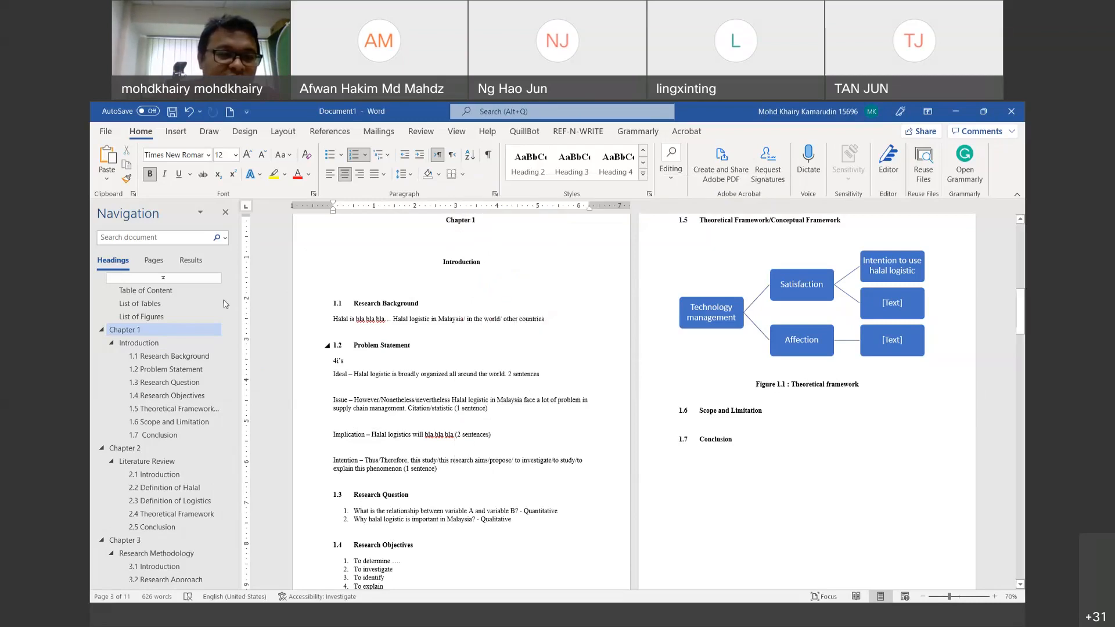
{"action": "left_click", "coordinate": [191, 113]}
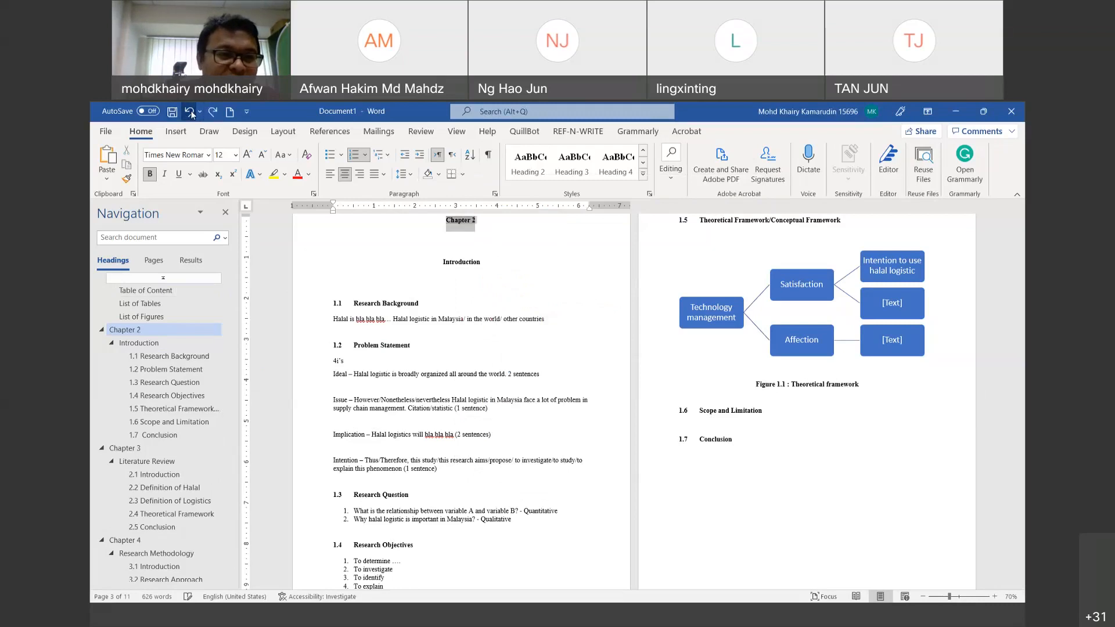
{"action": "left_click", "coordinate": [192, 113]}
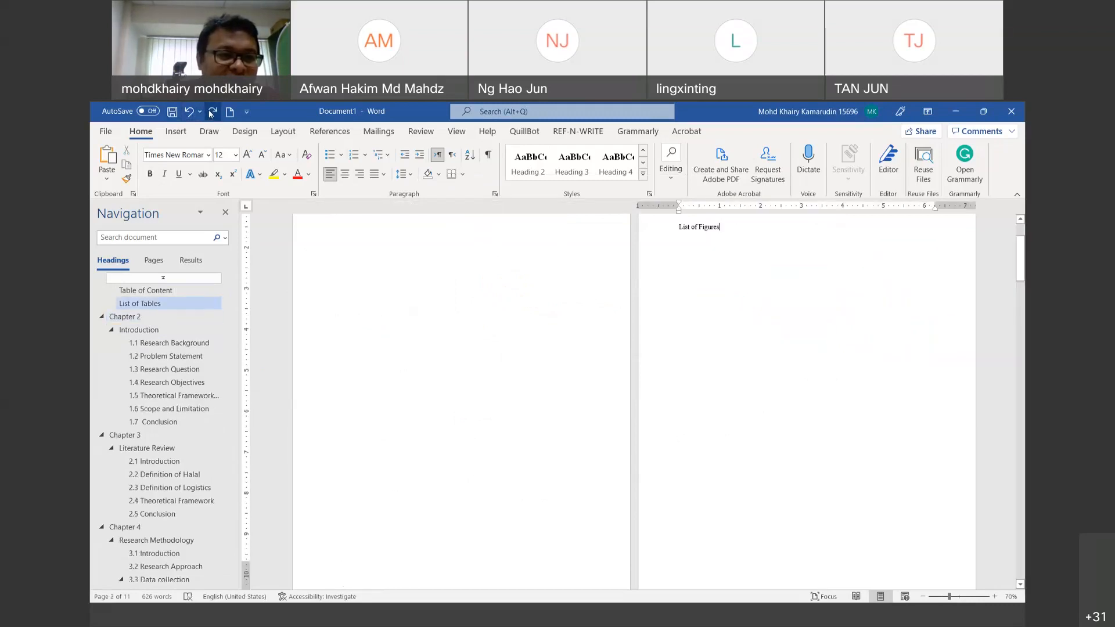
{"action": "left_click", "coordinate": [208, 113]}
Step: Return to the Chapter 2 heading and renumber it to start at Chapter 1
{"action": "scroll", "coordinate": [788, 275], "scroll_direction": "up", "scroll_amount": 3}
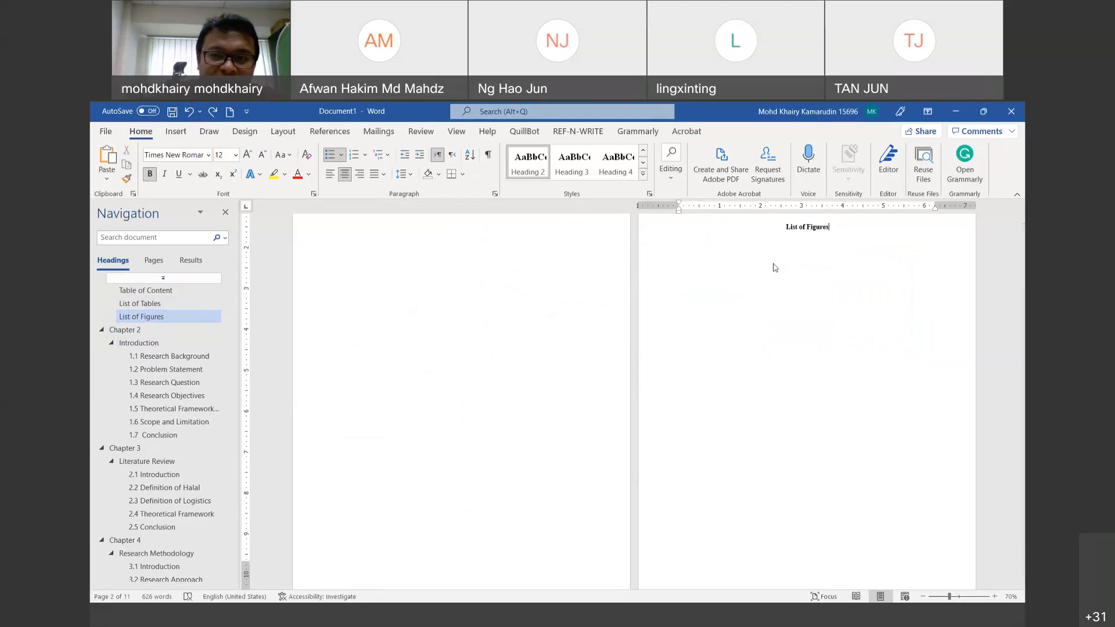
{"action": "left_click_drag", "start_coordinate": [835, 267], "coordinate": [787, 267]}
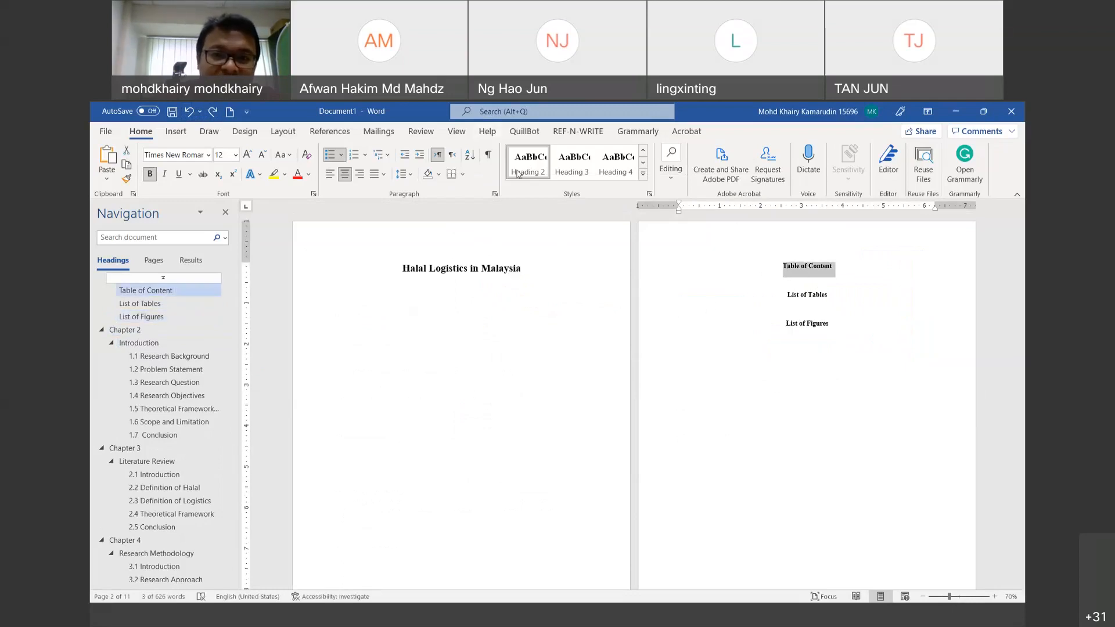
{"action": "left_click", "coordinate": [136, 331]}
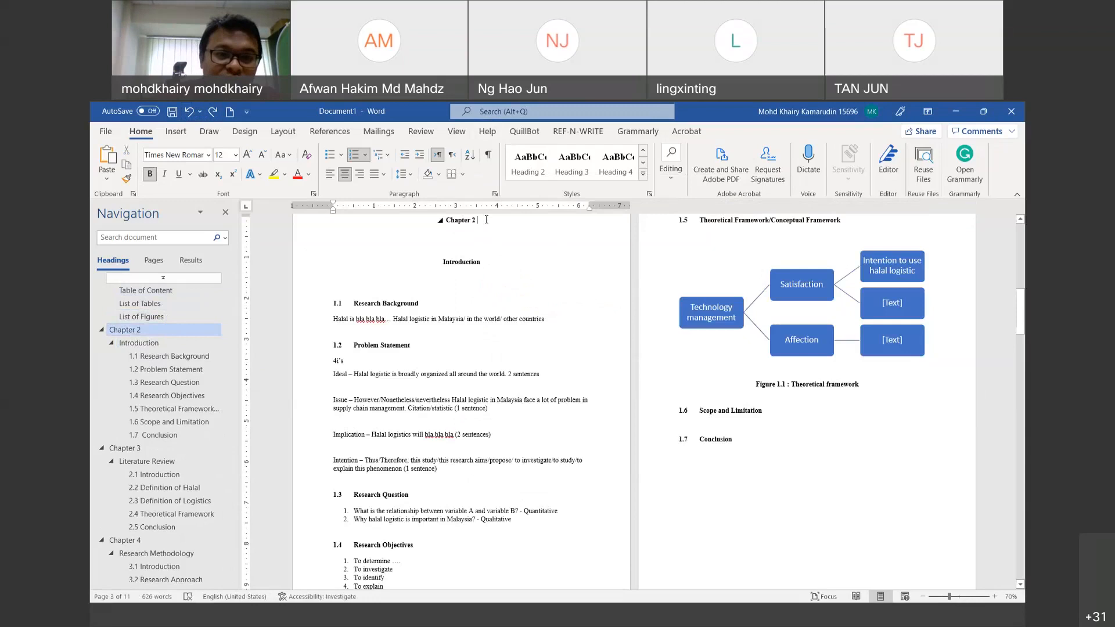
{"action": "left_click_drag", "start_coordinate": [448, 220], "coordinate": [468, 229]}
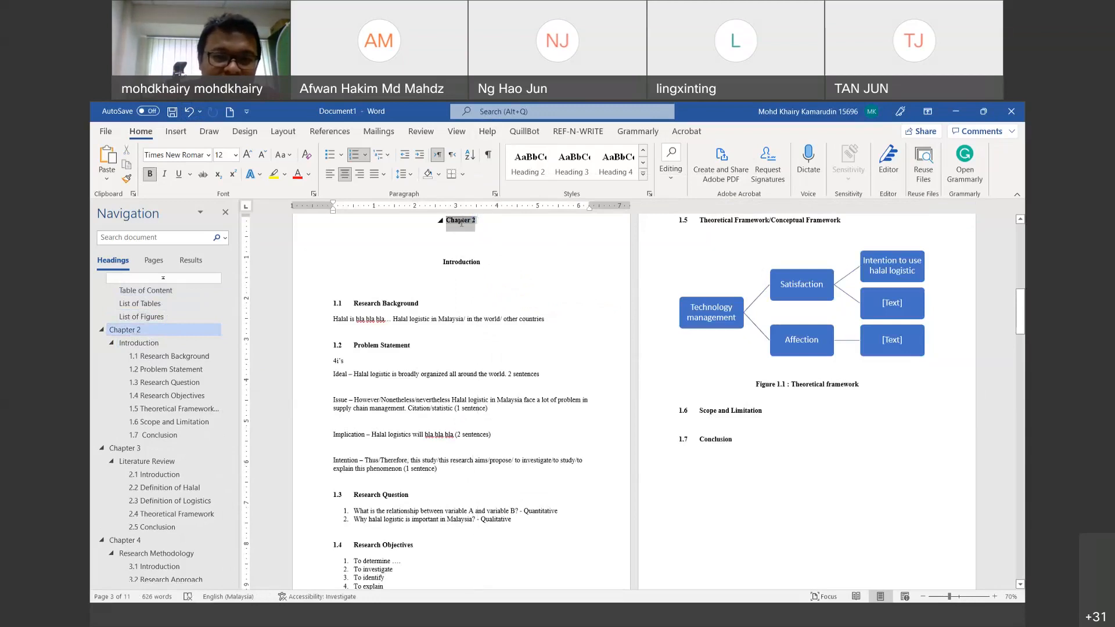
{"action": "right_click", "coordinate": [461, 223]}
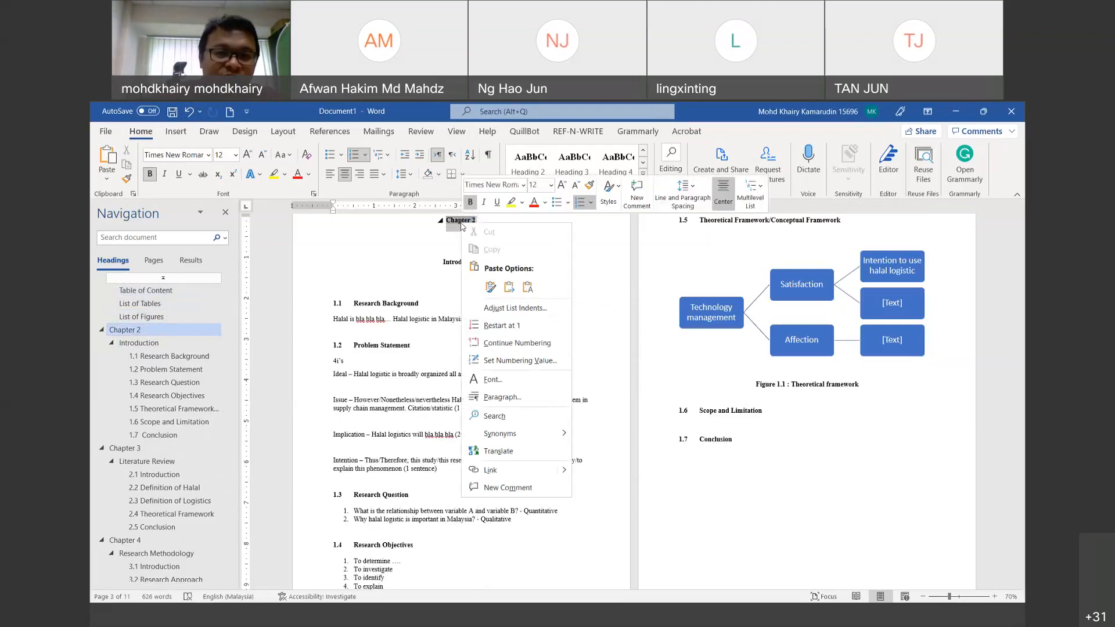
{"action": "left_click", "coordinate": [417, 239]}
{"action": "left_click", "coordinate": [488, 223]}
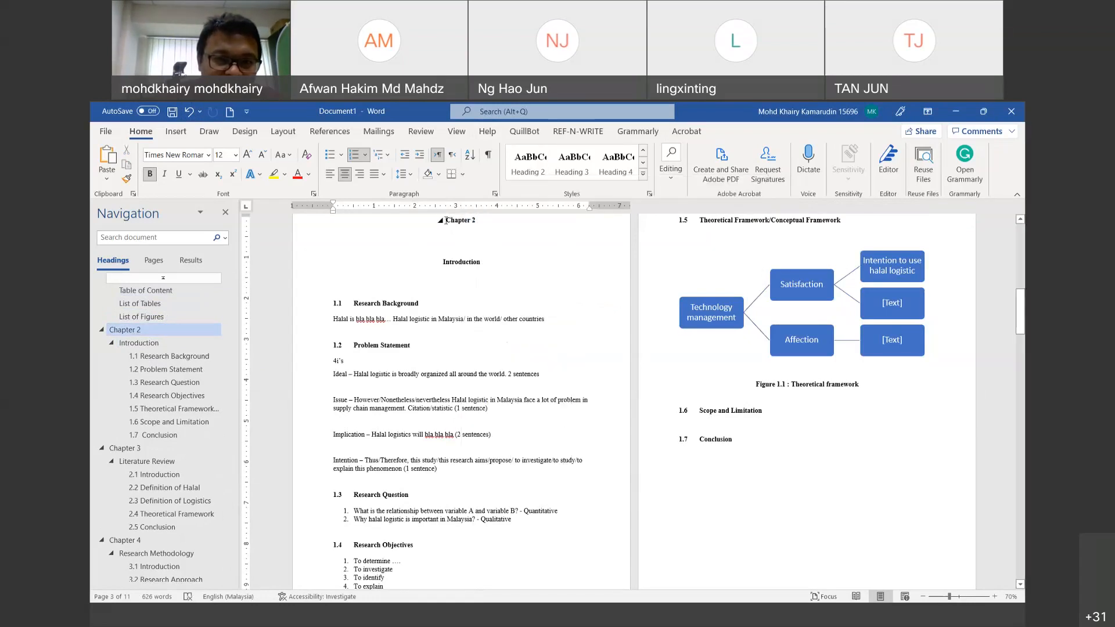
{"action": "triple_click", "coordinate": [473, 222]}
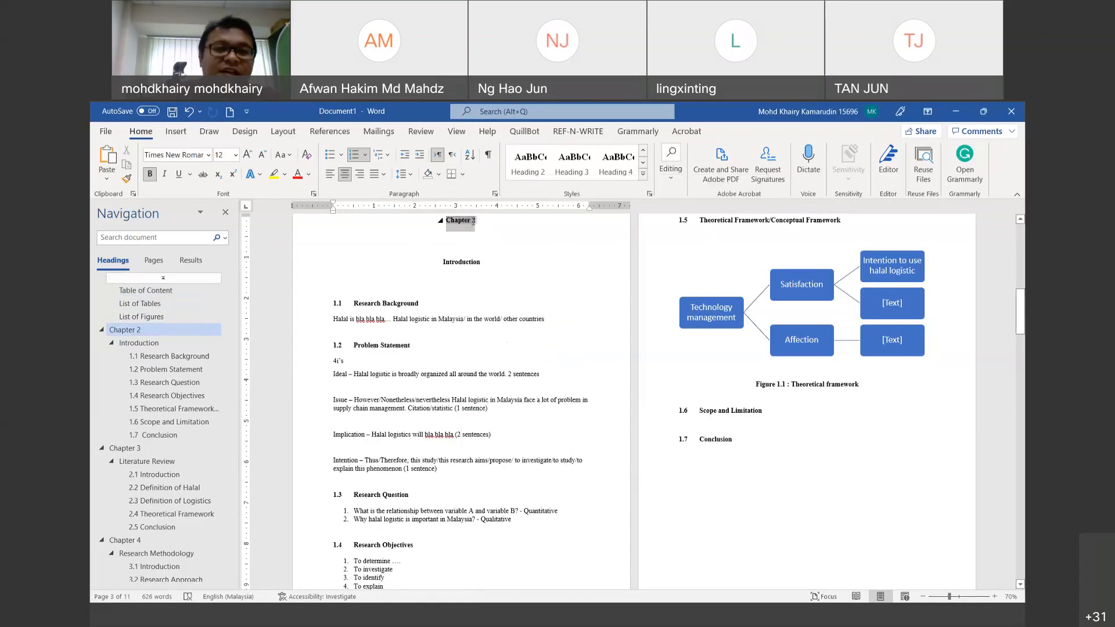
{"action": "right_click", "coordinate": [474, 221]}
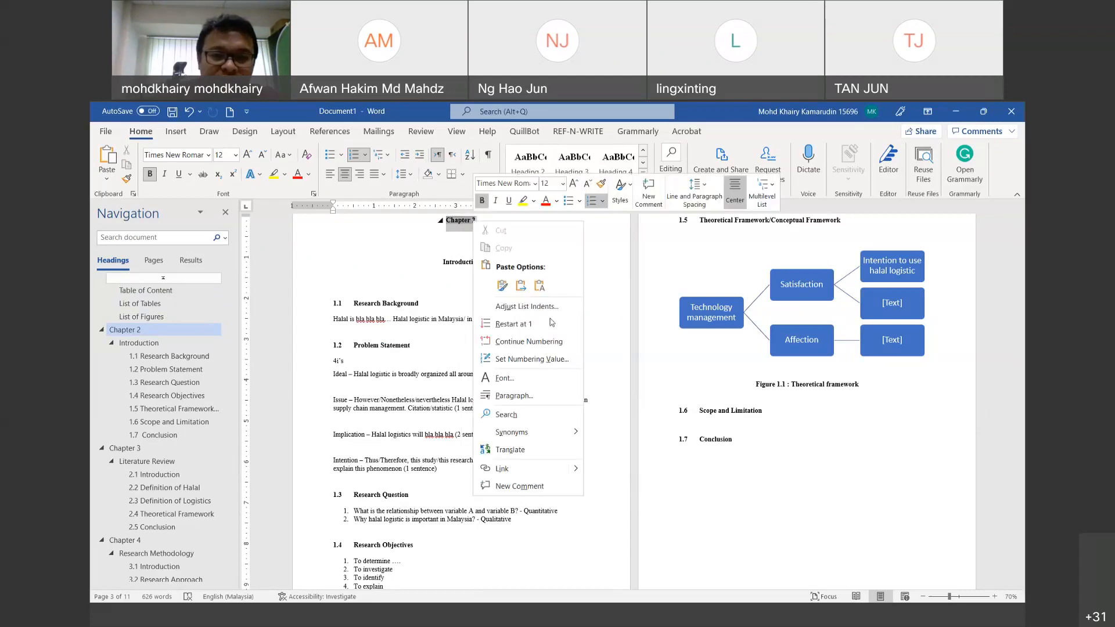
{"action": "left_click", "coordinate": [546, 360]}
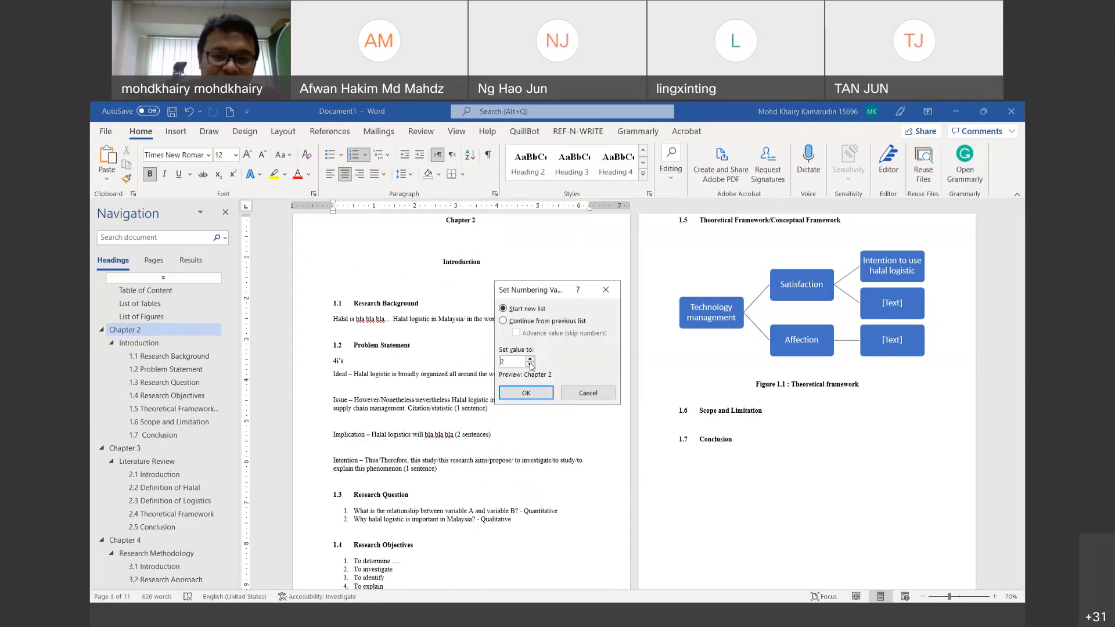
{"action": "left_click", "coordinate": [530, 365]}
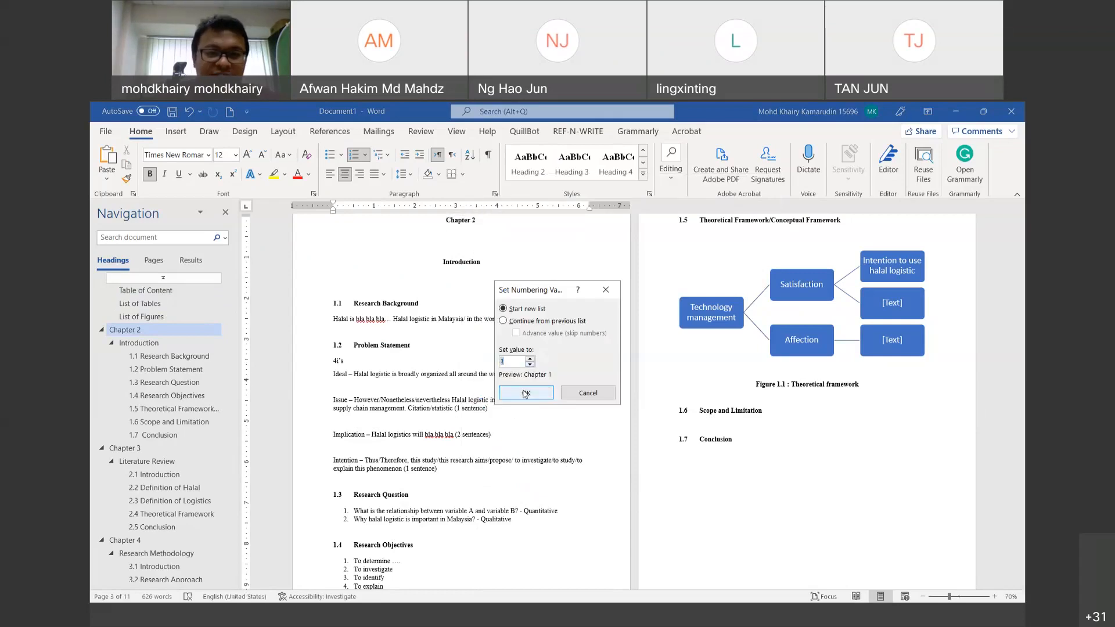
{"action": "left_click", "coordinate": [525, 392]}
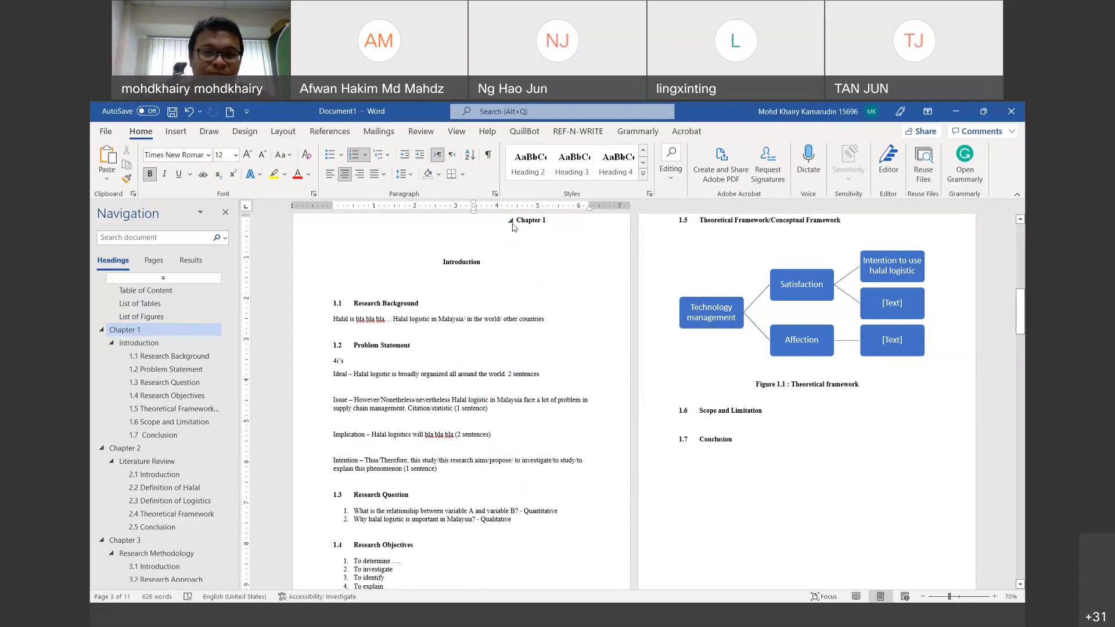
Step: Keep the Chapter 1 heading centred on the page
{"action": "left_click", "coordinate": [510, 220]}
{"action": "left_click", "coordinate": [510, 221]}
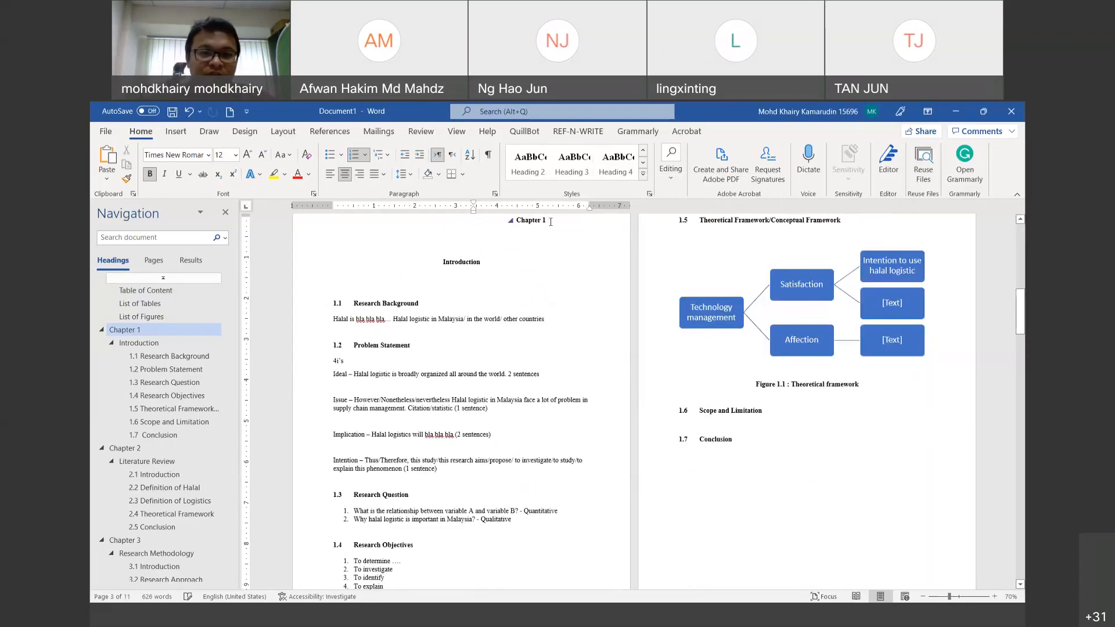
{"action": "left_click", "coordinate": [343, 175]}
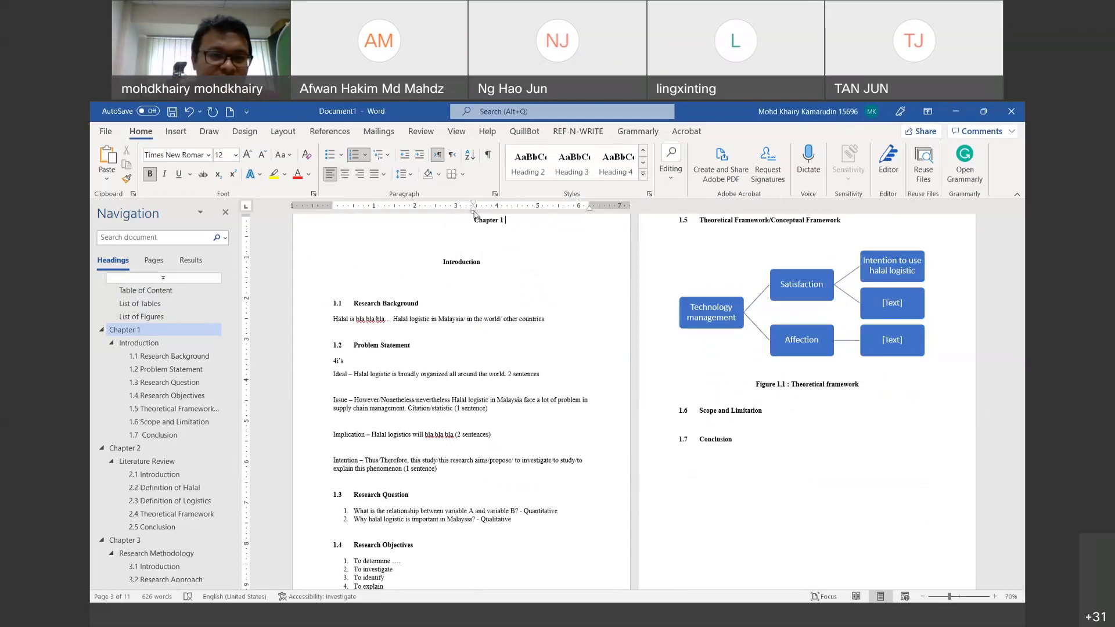
{"action": "left_click_drag", "start_coordinate": [474, 211], "coordinate": [334, 211]}
{"action": "left_click", "coordinate": [345, 175]}
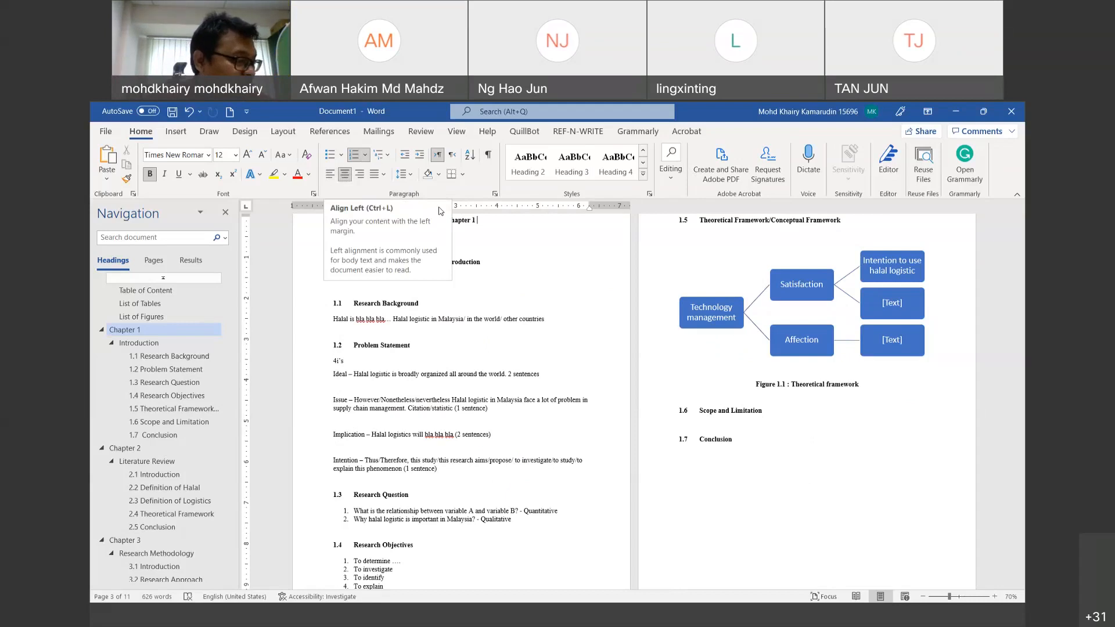
{"action": "left_click", "coordinate": [145, 290]}
Step: Insert a Next Page section break so List of Tables starts on a new page
{"action": "left_click", "coordinate": [142, 306]}
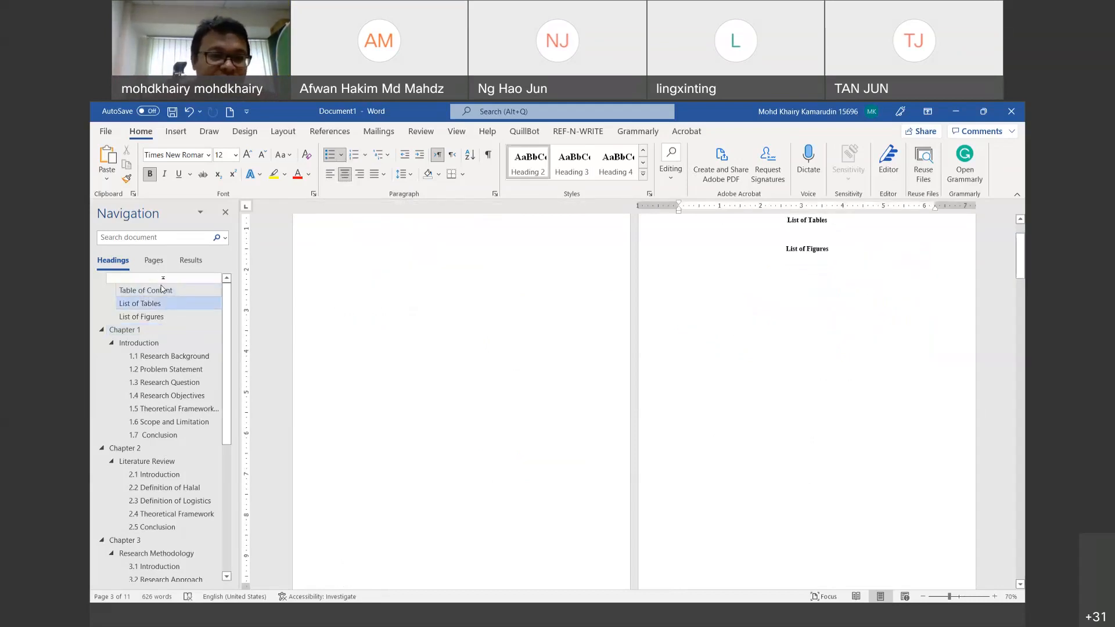
{"action": "left_click", "coordinate": [160, 292]}
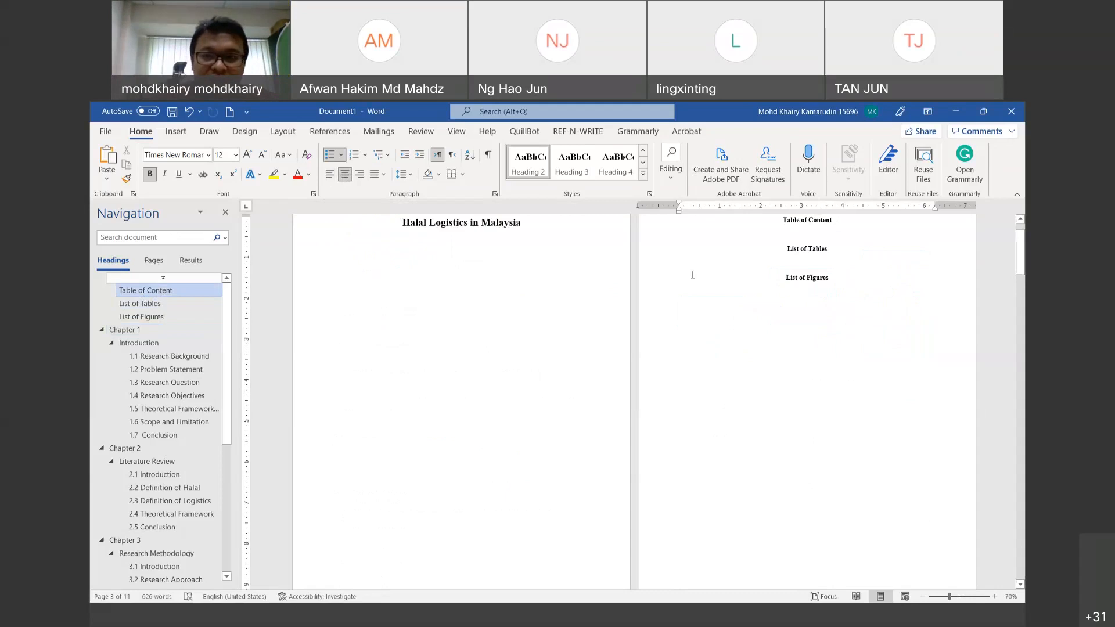
{"action": "left_click", "coordinate": [785, 249]}
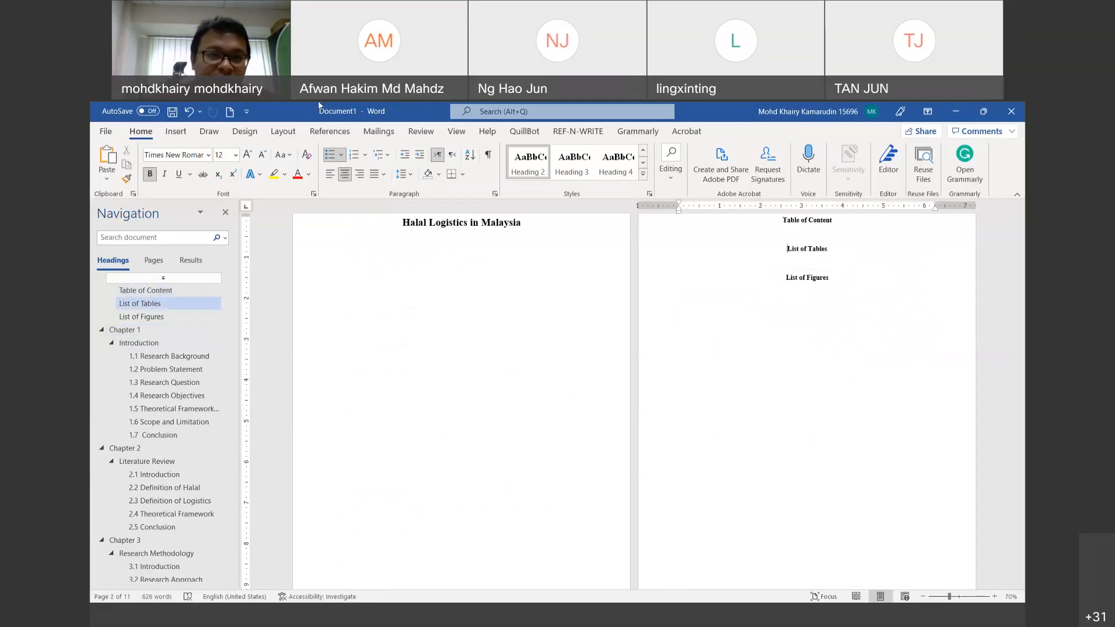
{"action": "left_click", "coordinate": [288, 133]}
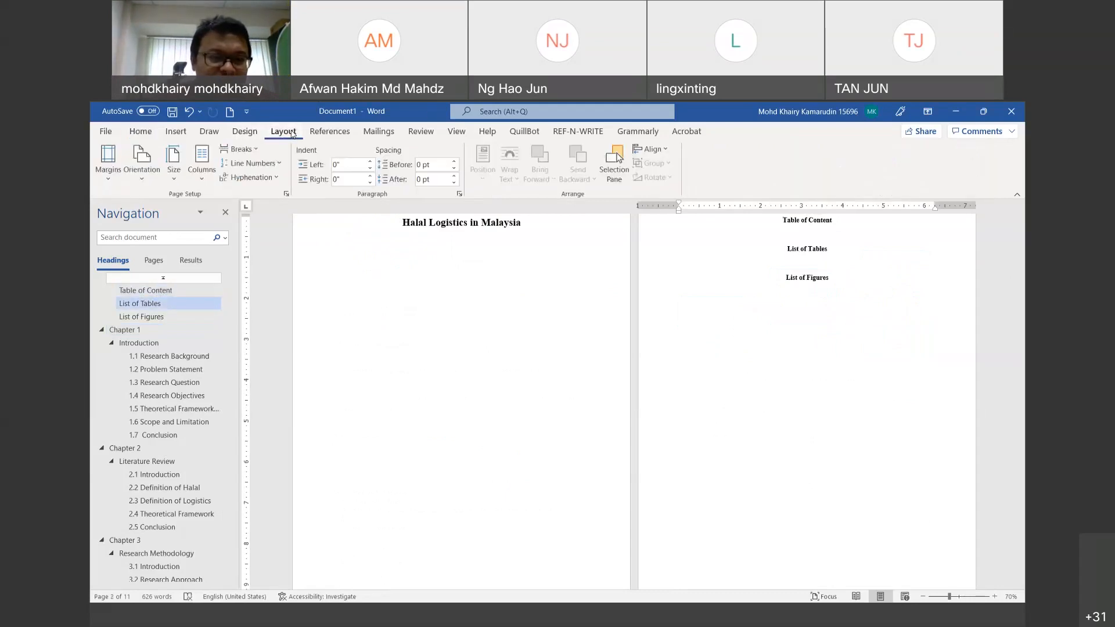
{"action": "left_click", "coordinate": [240, 149]}
{"action": "left_click", "coordinate": [306, 324]}
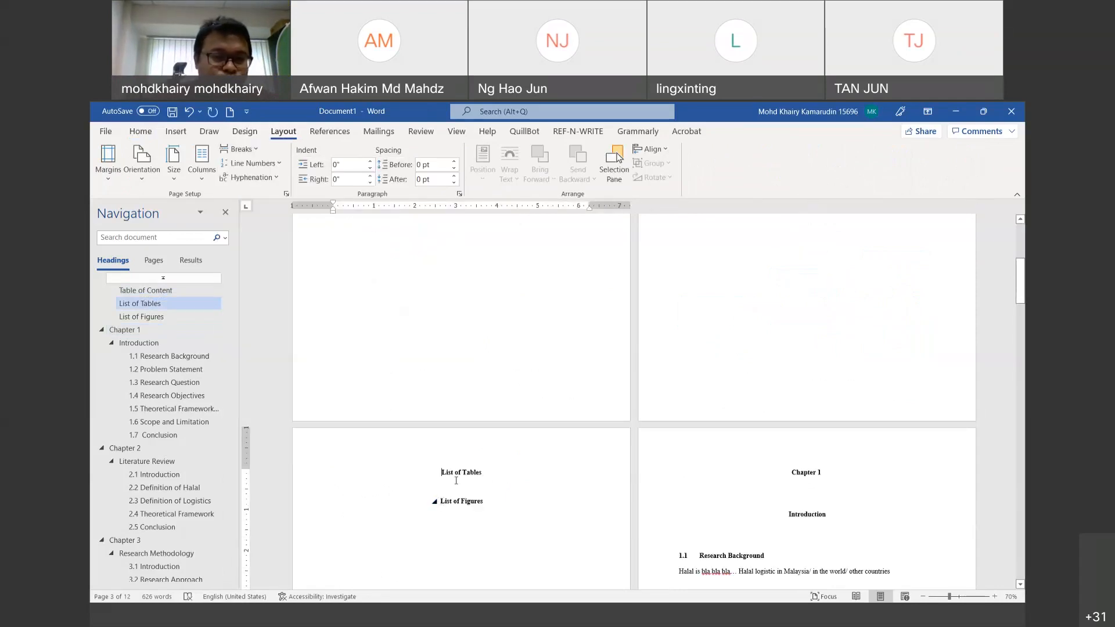
Step: Start List of Figures on a new page and add an empty line below Table of Content
{"action": "left_click", "coordinate": [440, 503]}
{"action": "left_click", "coordinate": [244, 152]}
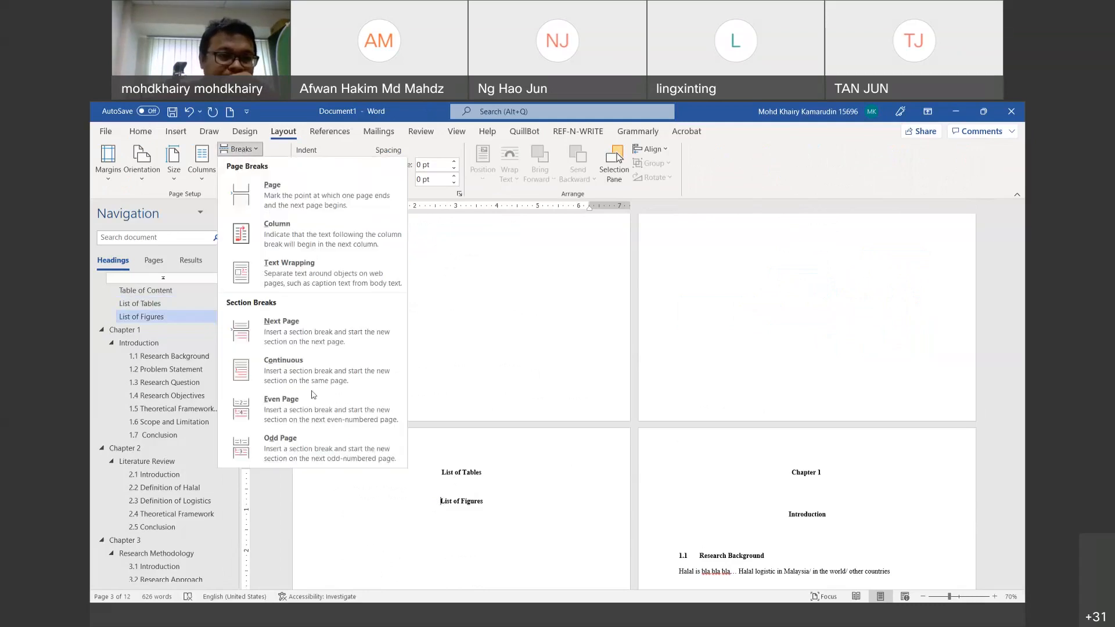
{"action": "left_click", "coordinate": [244, 331]}
{"action": "scroll", "coordinate": [800, 375], "scroll_direction": "up", "scroll_amount": 5}
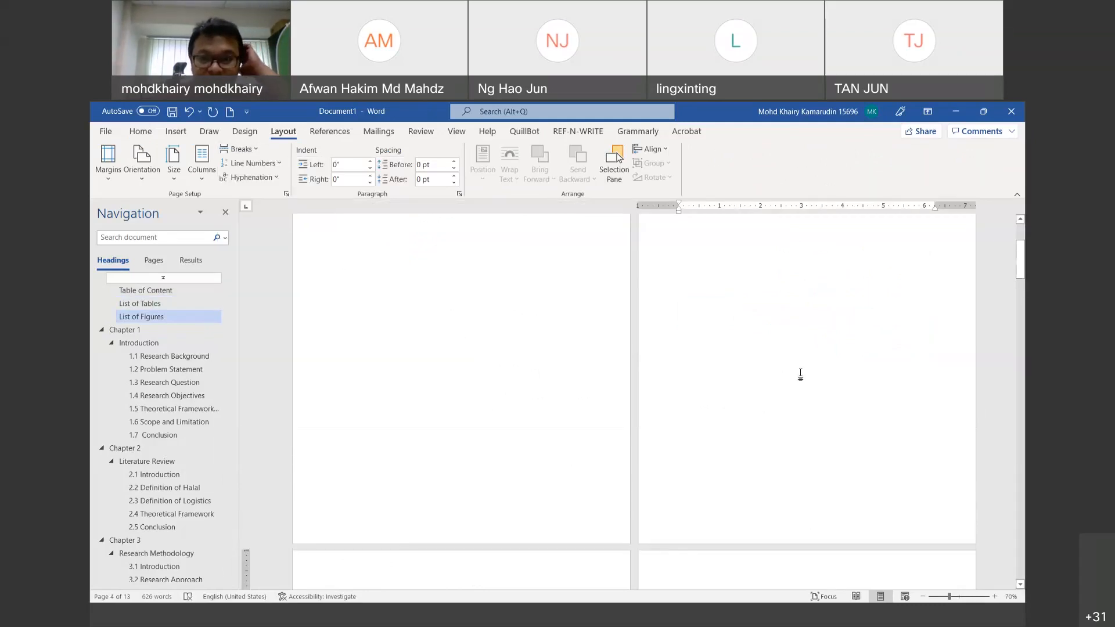
{"action": "key", "text": "Return"}
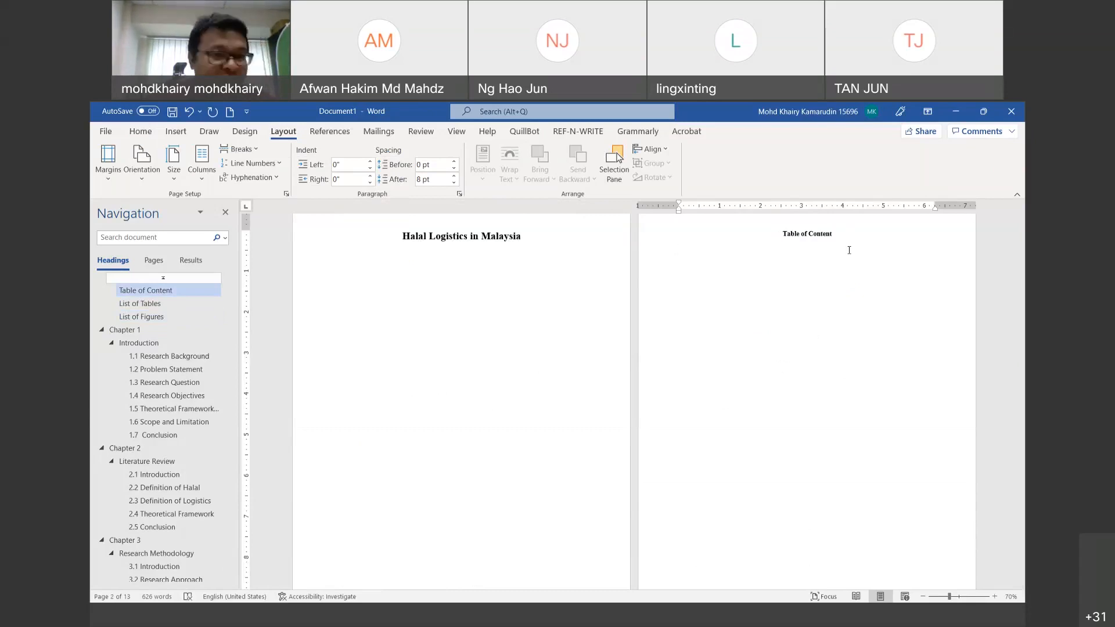
Step: Scroll to page 5 and place the cursor in the Research Objectives list
{"action": "scroll", "coordinate": [850, 241], "scroll_direction": "down", "scroll_amount": 5}
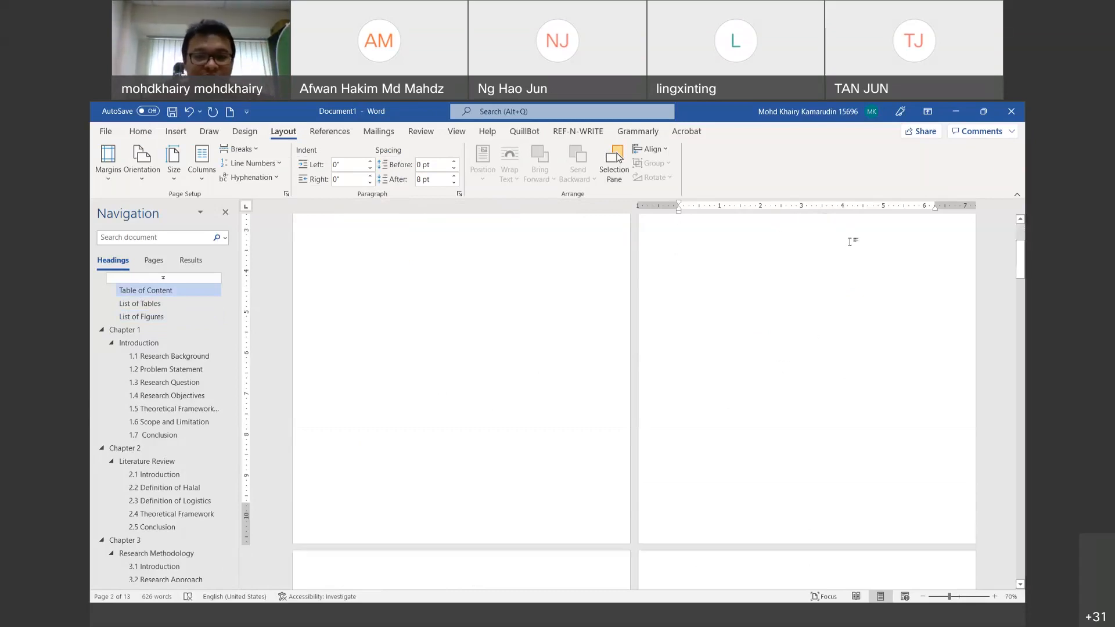
{"action": "scroll", "coordinate": [849, 241], "scroll_direction": "down", "scroll_amount": 15}
{"action": "scroll", "coordinate": [851, 238], "scroll_direction": "down", "scroll_amount": 5}
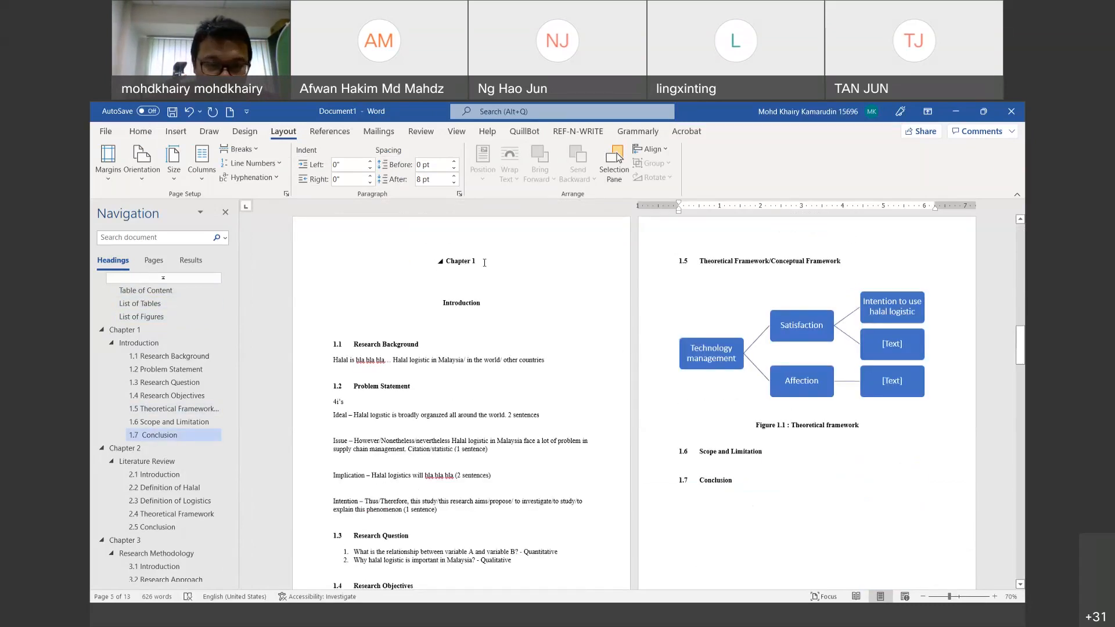
{"action": "scroll", "coordinate": [737, 391], "scroll_direction": "down", "scroll_amount": 2}
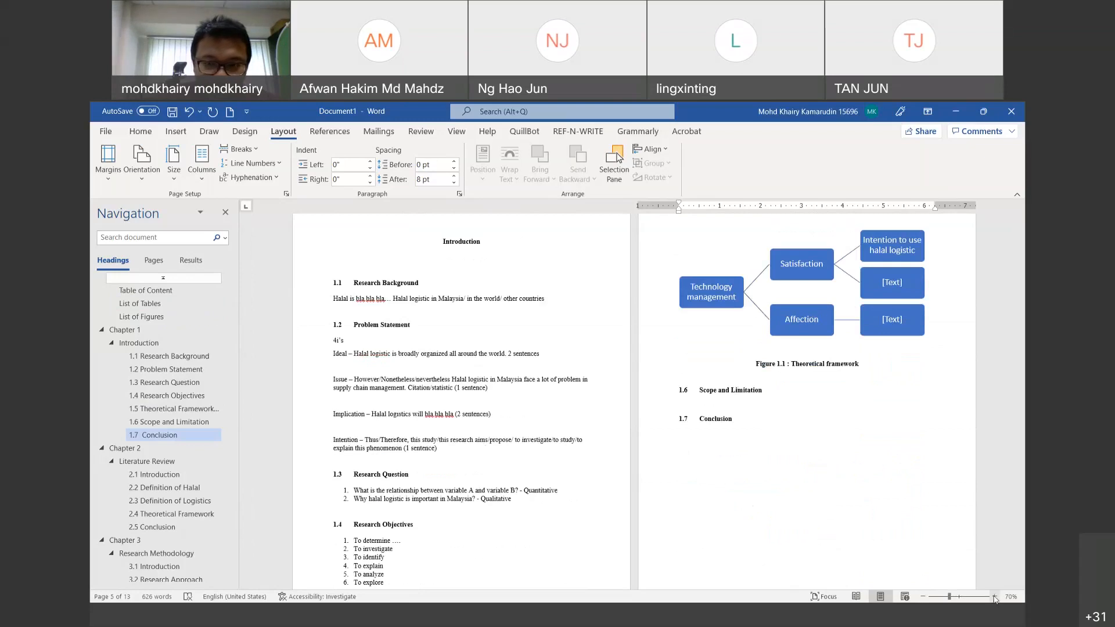
{"action": "scroll", "coordinate": [737, 391], "scroll_direction": "up", "scroll_amount": 3}
{"action": "scroll", "coordinate": [726, 432], "scroll_direction": "down", "scroll_amount": 4}
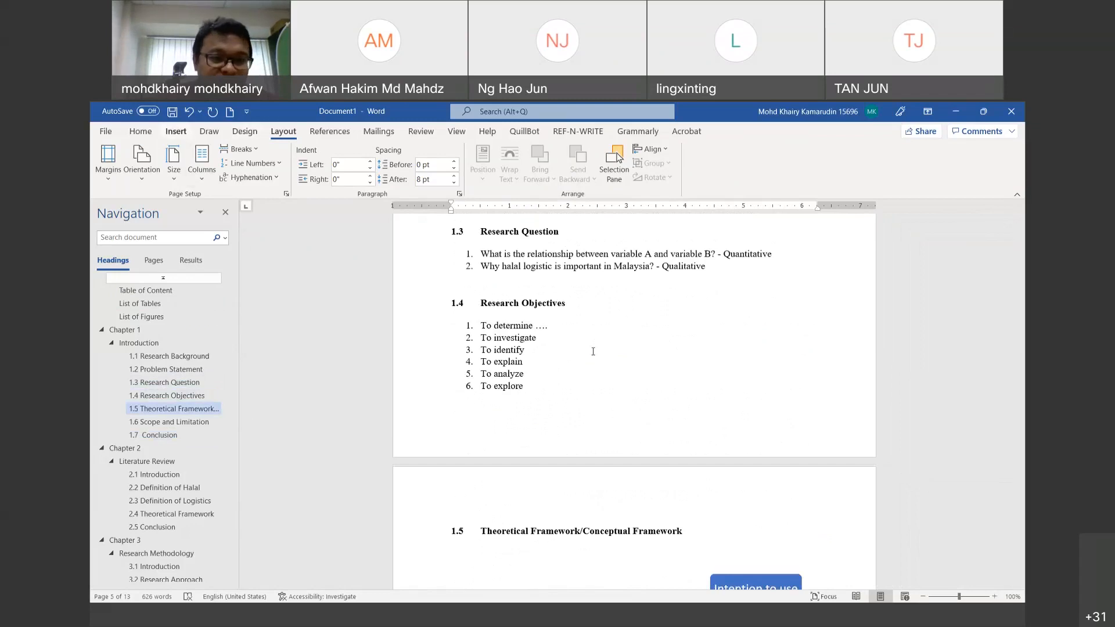
{"action": "left_click", "coordinate": [649, 373]}
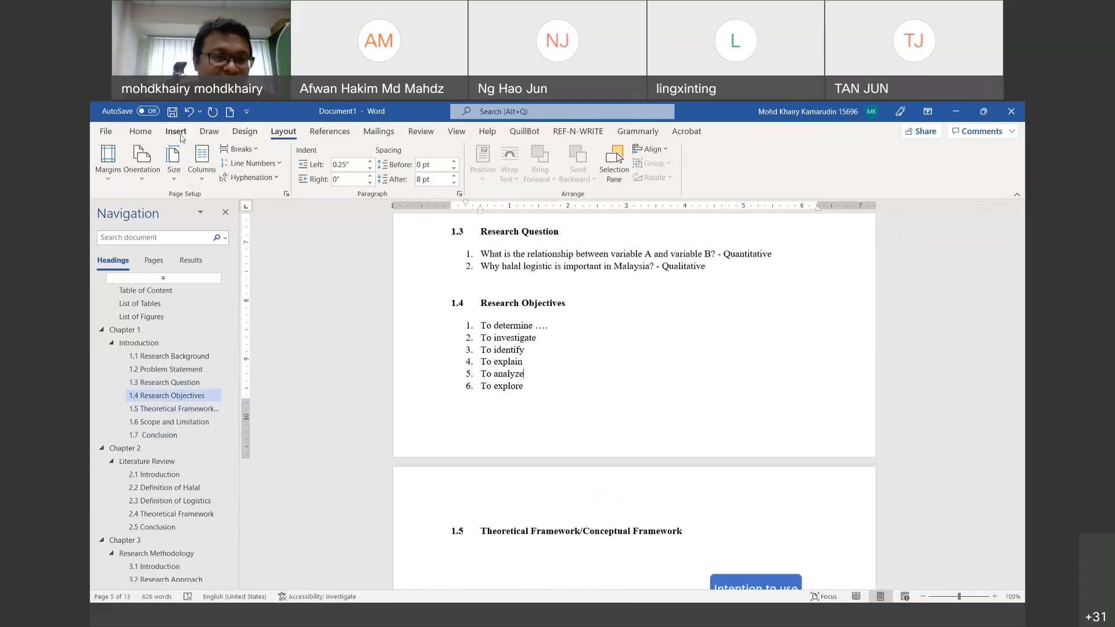
{"action": "left_click", "coordinate": [181, 137]}
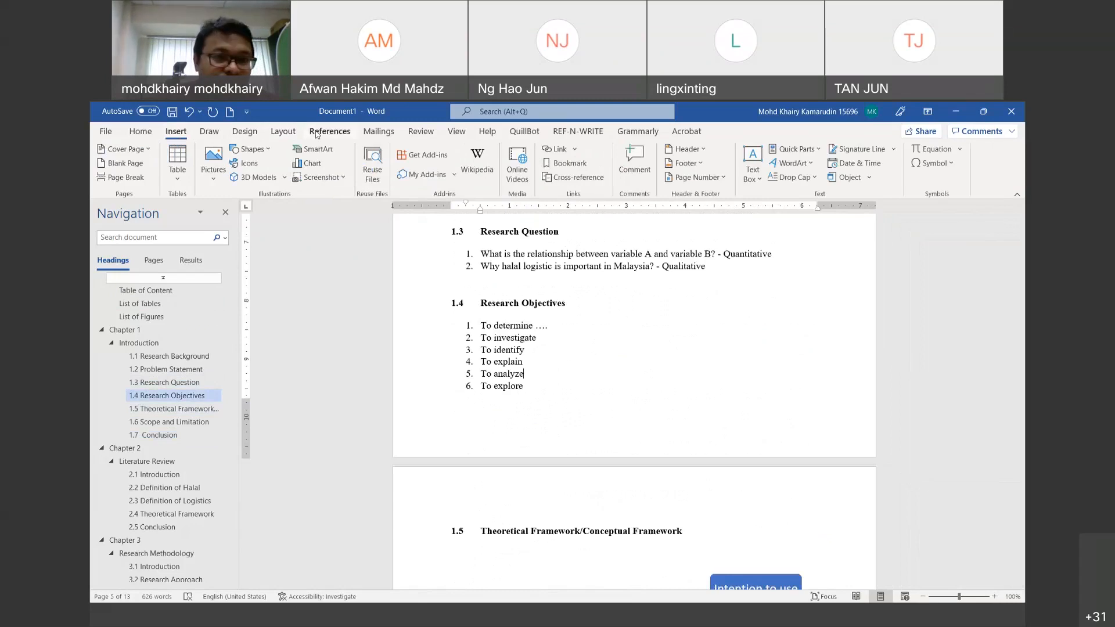
Step: Browse the Home, Design, Layout, Mailings, Review and View ribbons, ending on Insert
{"action": "left_click", "coordinate": [150, 132]}
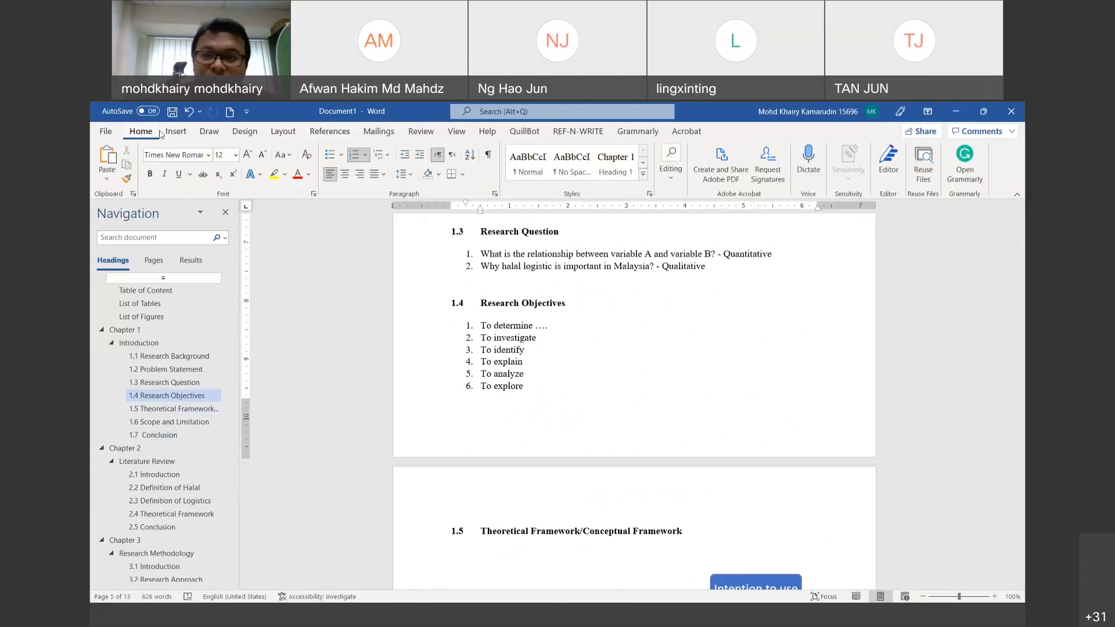
{"action": "left_click", "coordinate": [193, 133]}
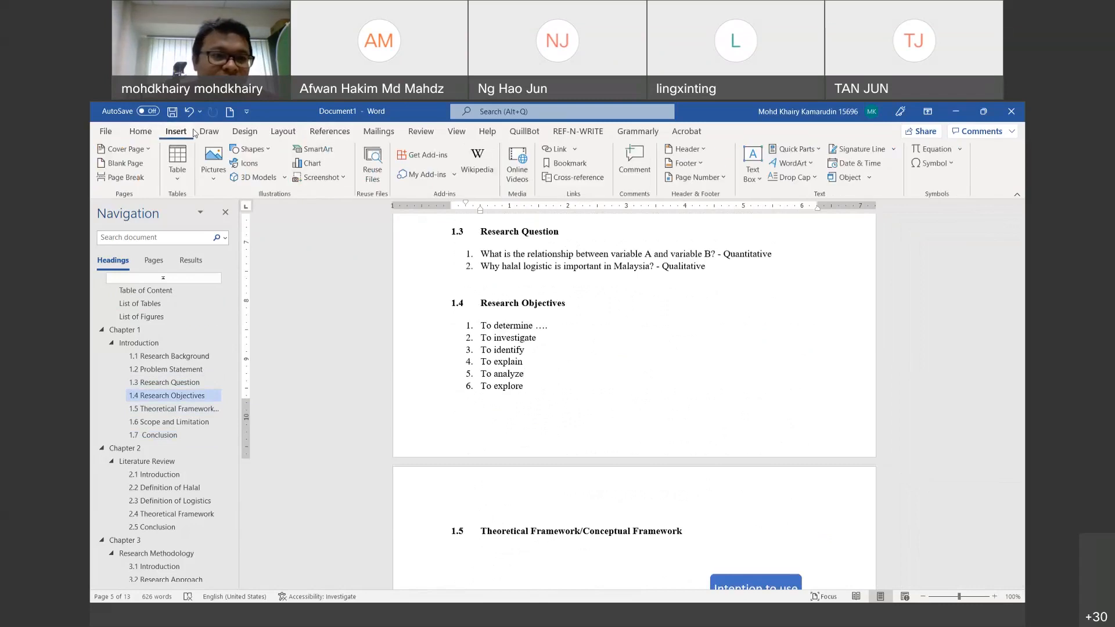
{"action": "left_click", "coordinate": [218, 132]}
{"action": "left_click", "coordinate": [240, 132]}
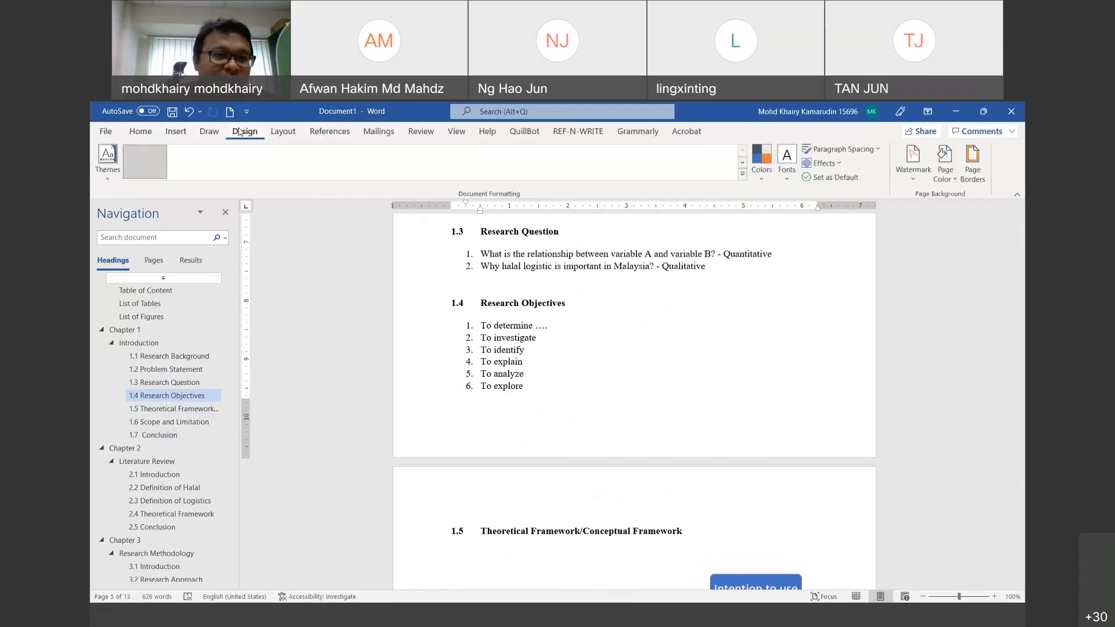
{"action": "left_click", "coordinate": [282, 132]}
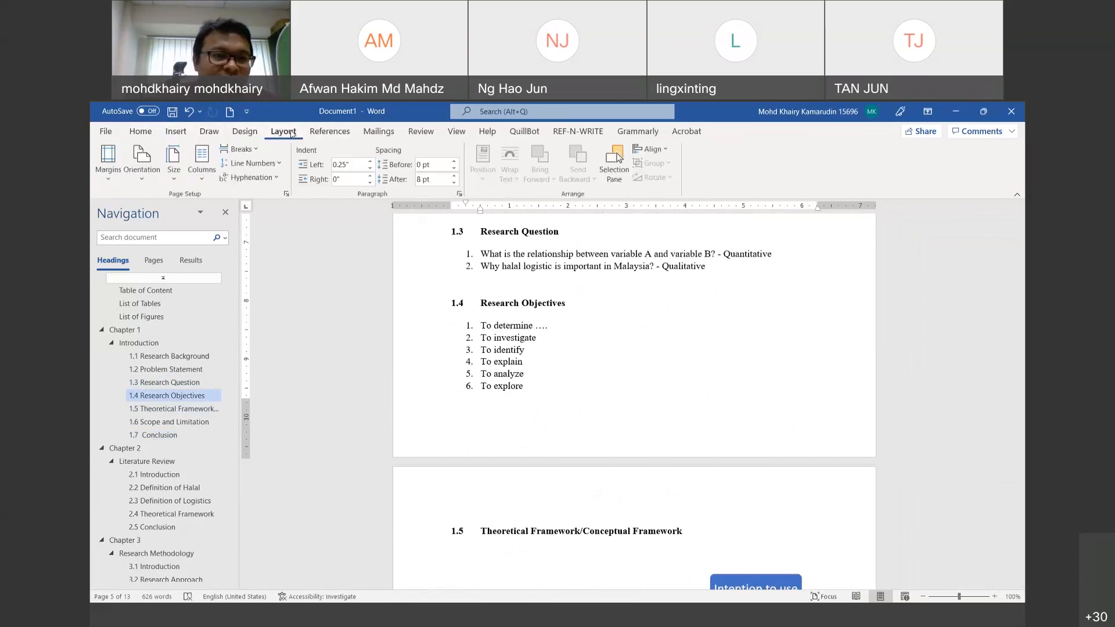
{"action": "left_click", "coordinate": [331, 131]}
{"action": "left_click", "coordinate": [381, 129]}
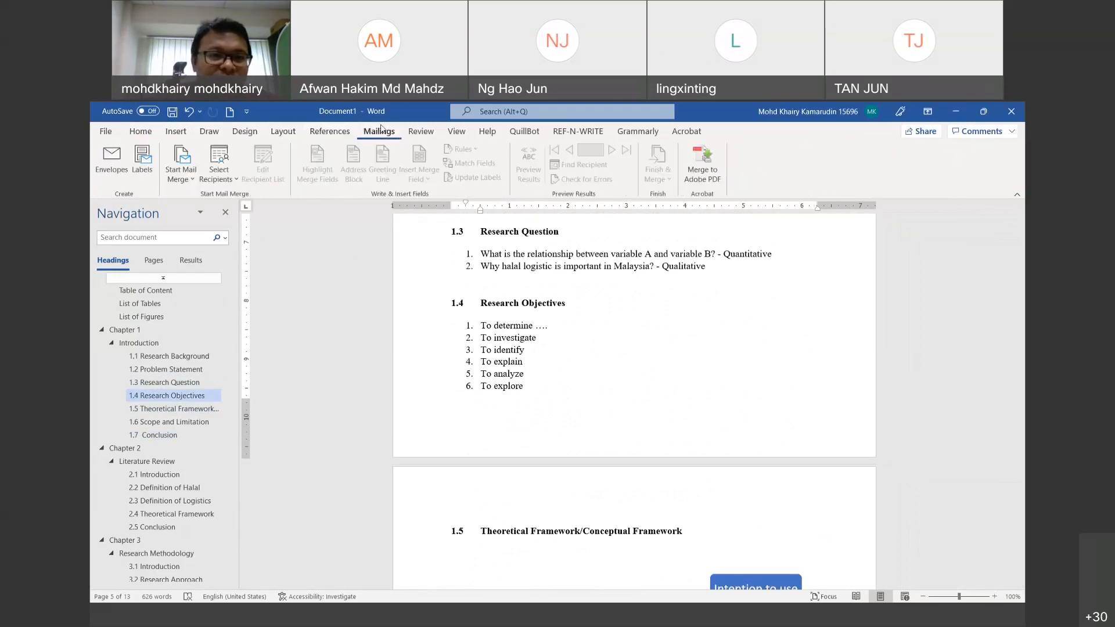
{"action": "left_click", "coordinate": [420, 132]}
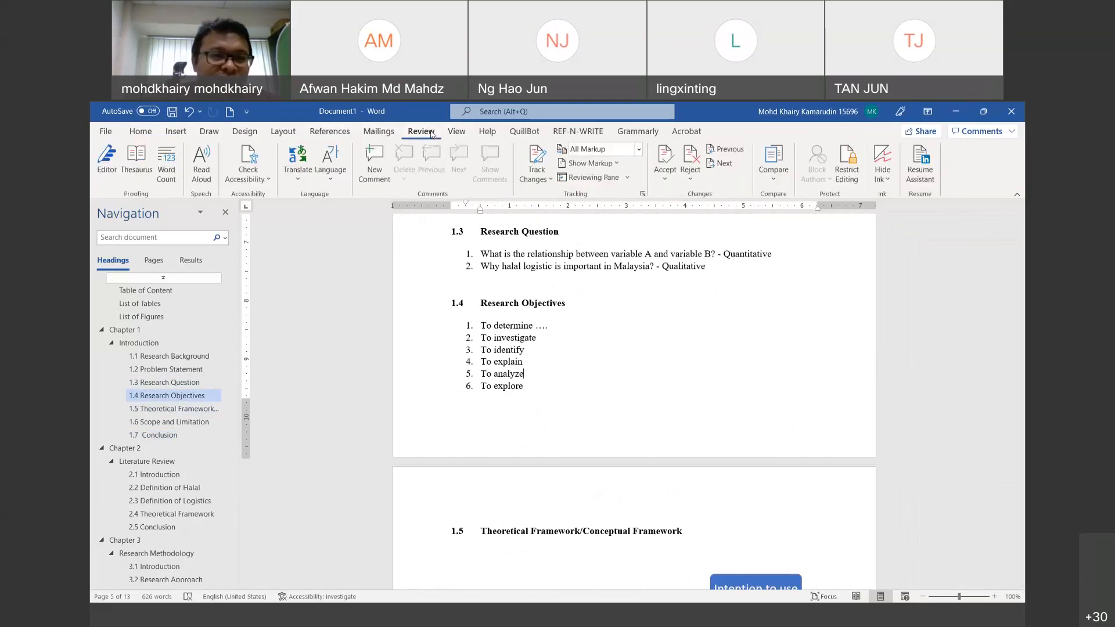
{"action": "left_click", "coordinate": [465, 133]}
{"action": "left_click", "coordinate": [174, 131]}
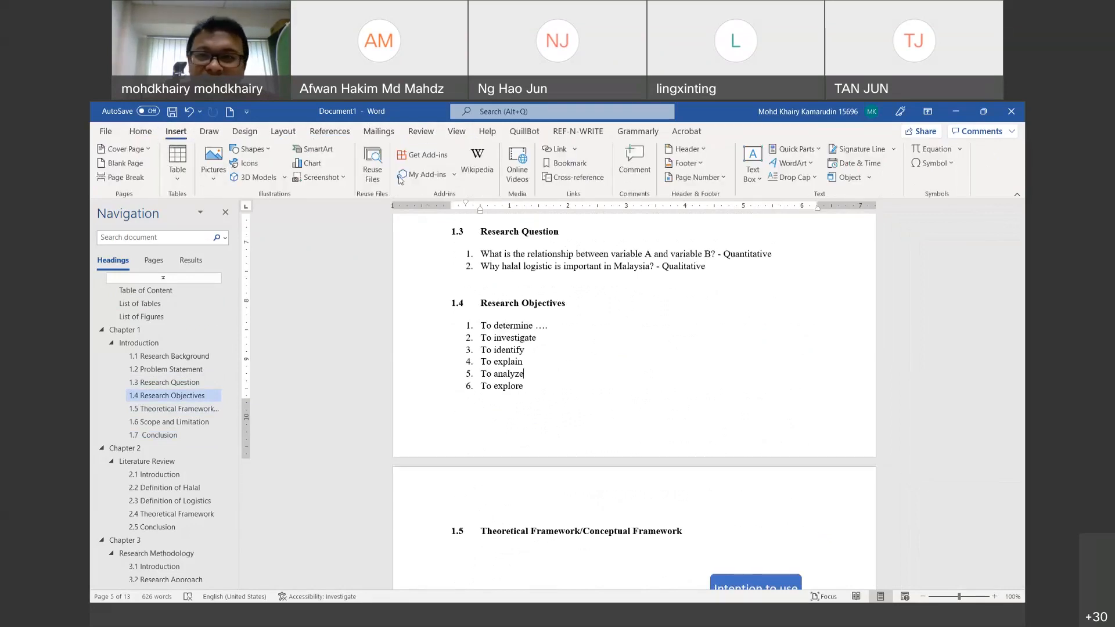
Step: Insert a Plain Number 2 page number centred at the bottom of each page
{"action": "left_click", "coordinate": [723, 178]}
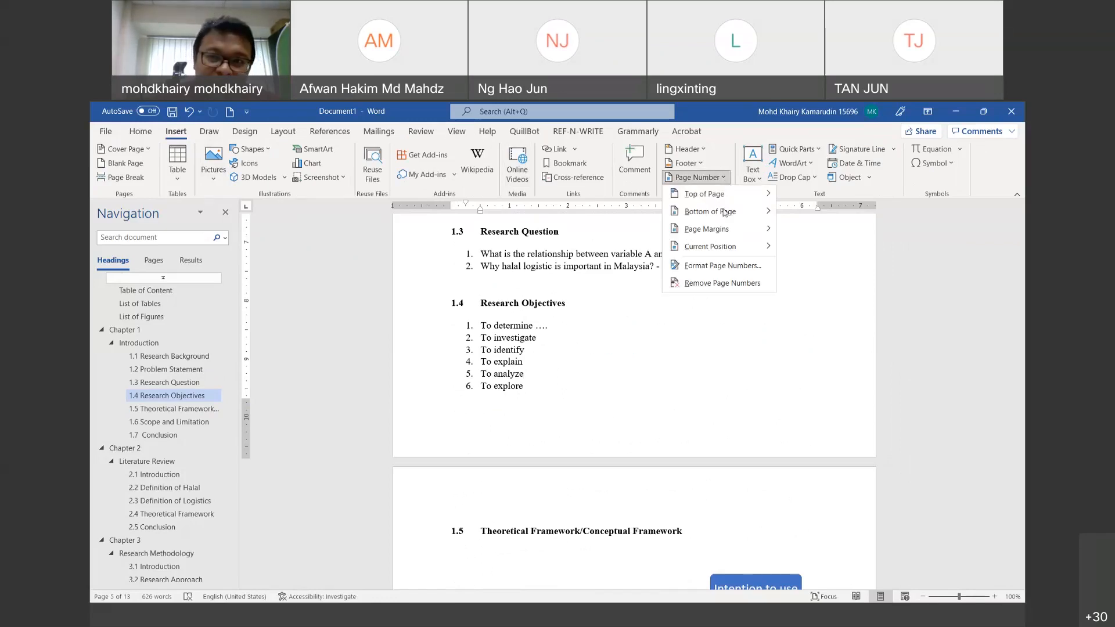
{"action": "mouse_move", "coordinate": [723, 212]}
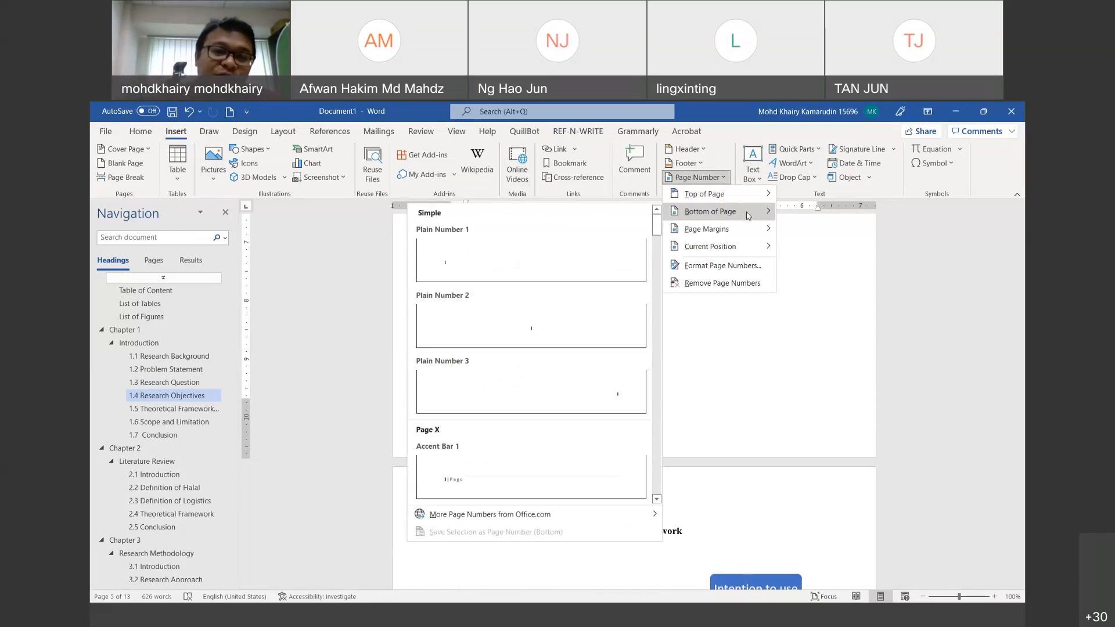
{"action": "left_click", "coordinate": [553, 328]}
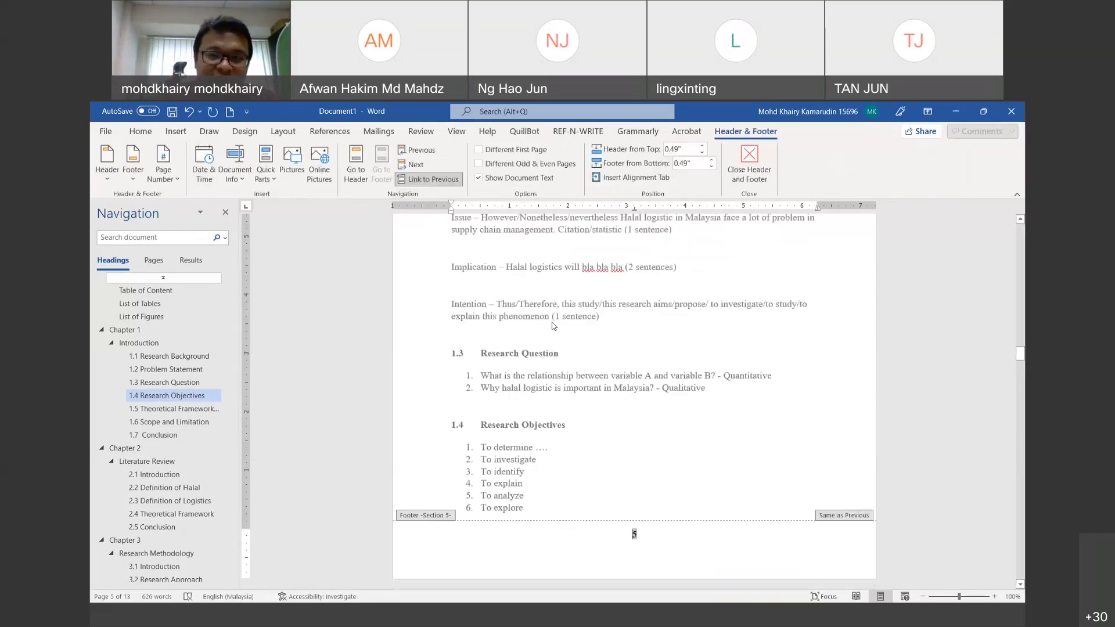
Step: Open the footer for editing and select its page number 5
{"action": "left_click", "coordinate": [749, 166]}
{"action": "scroll", "coordinate": [643, 358], "scroll_direction": "up", "scroll_amount": 15}
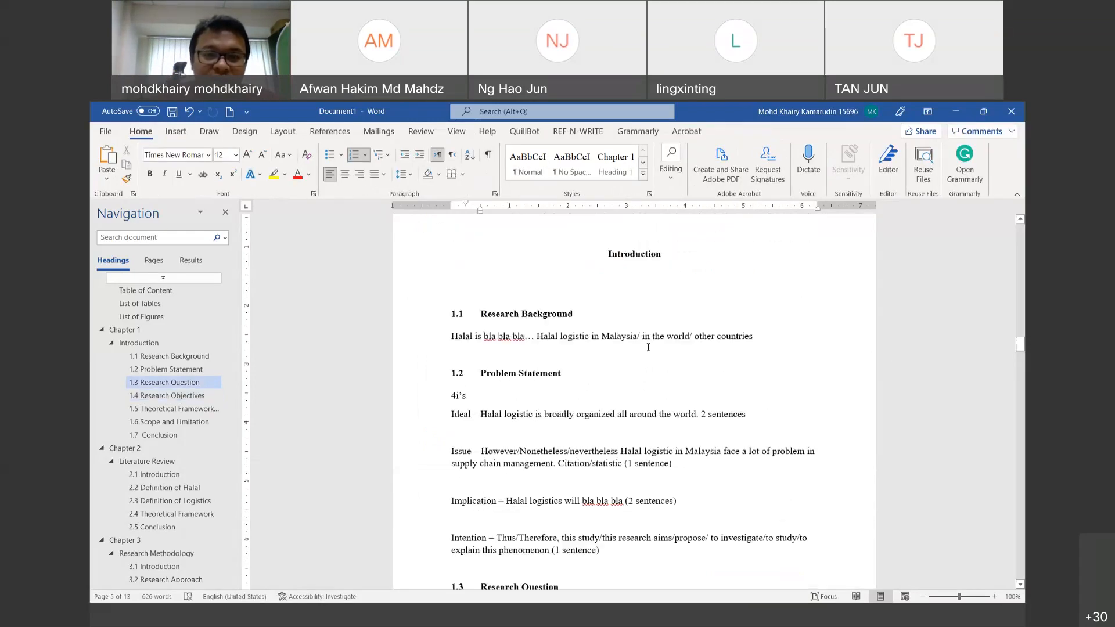
{"action": "scroll", "coordinate": [649, 342], "scroll_direction": "down", "scroll_amount": 15}
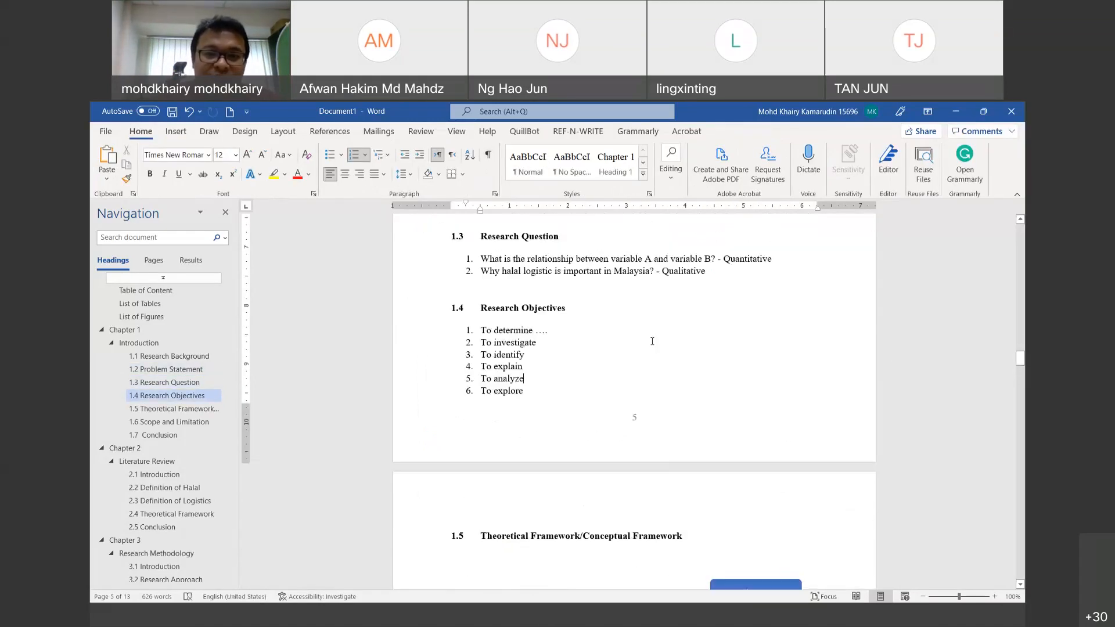
{"action": "scroll", "coordinate": [662, 347], "scroll_direction": "up", "scroll_amount": 1}
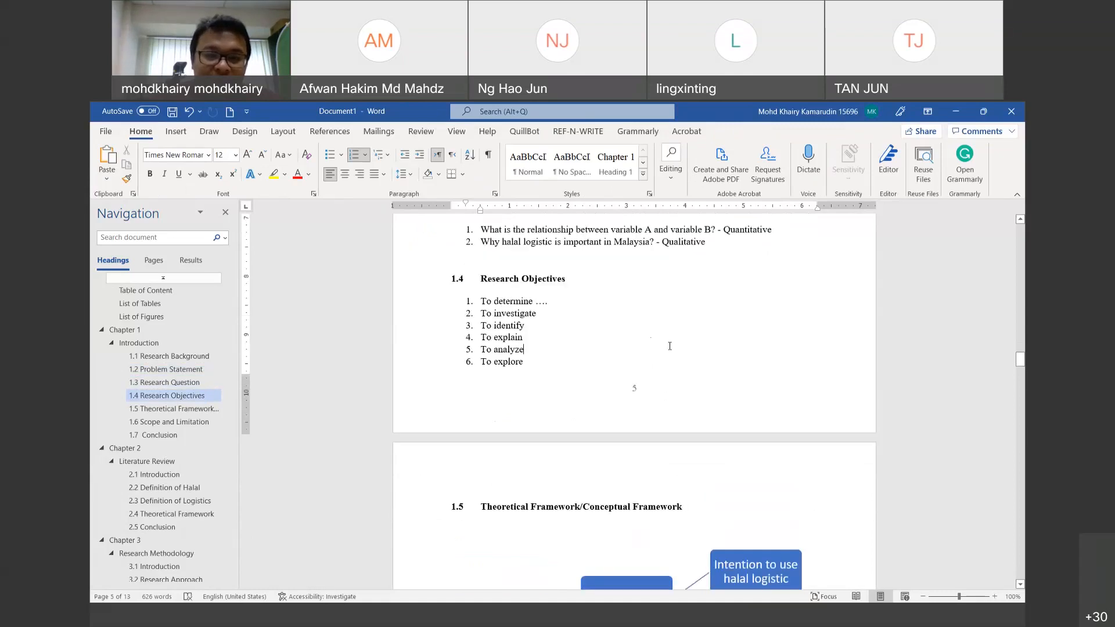
{"action": "double_click", "coordinate": [651, 389]}
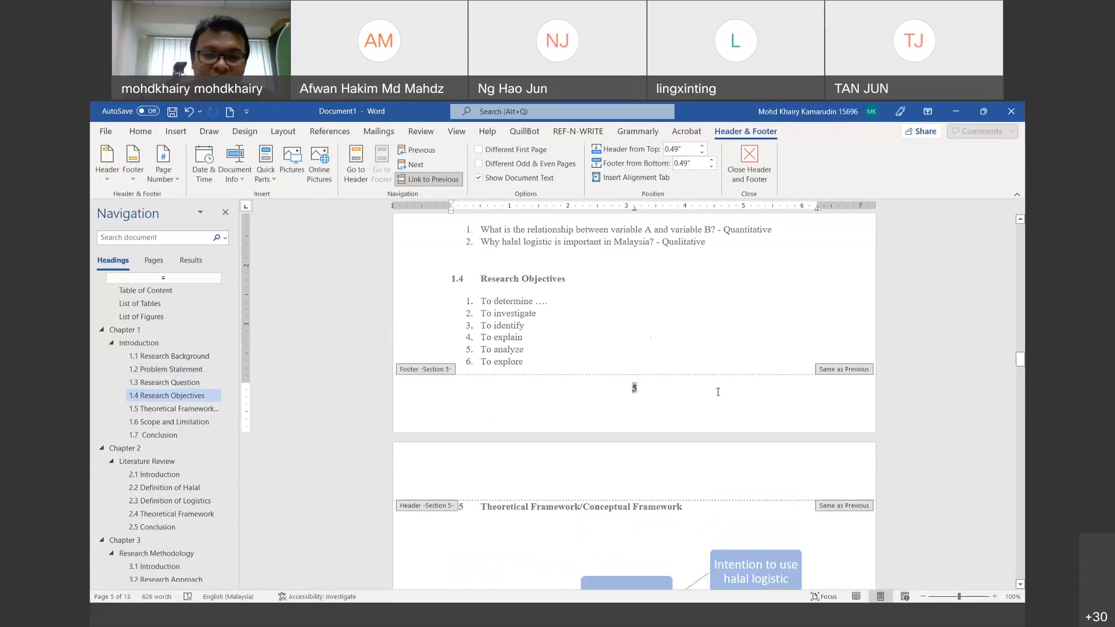
{"action": "left_click", "coordinate": [655, 395]}
{"action": "left_click_drag", "start_coordinate": [654, 387], "coordinate": [628, 384]}
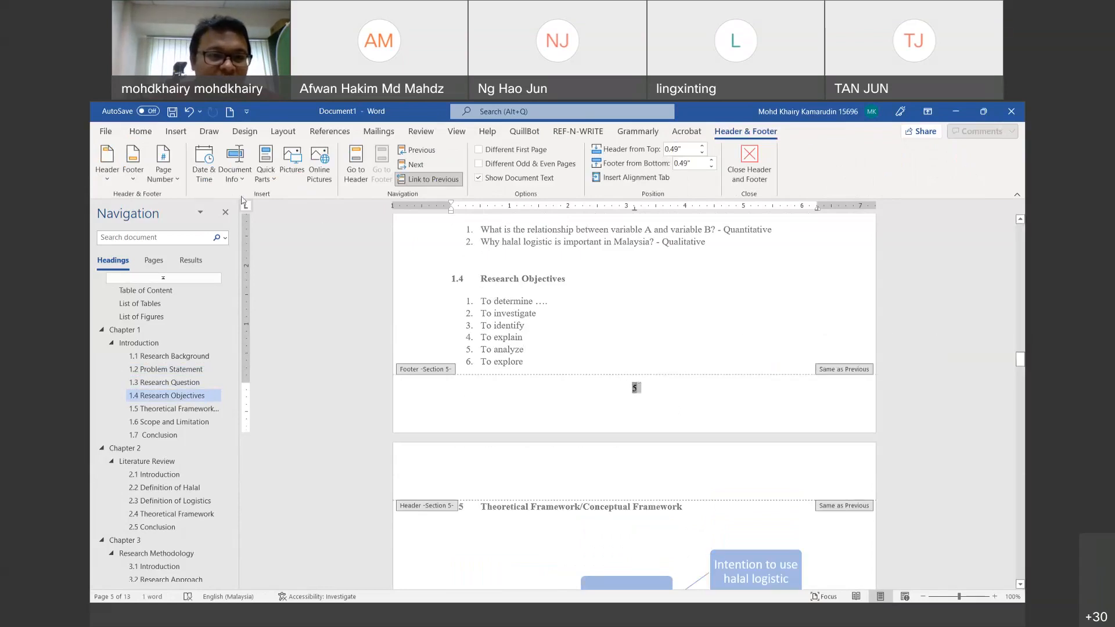
Step: Set the section's page numbering to start at 1, then close footer editing
{"action": "left_click", "coordinate": [179, 180]}
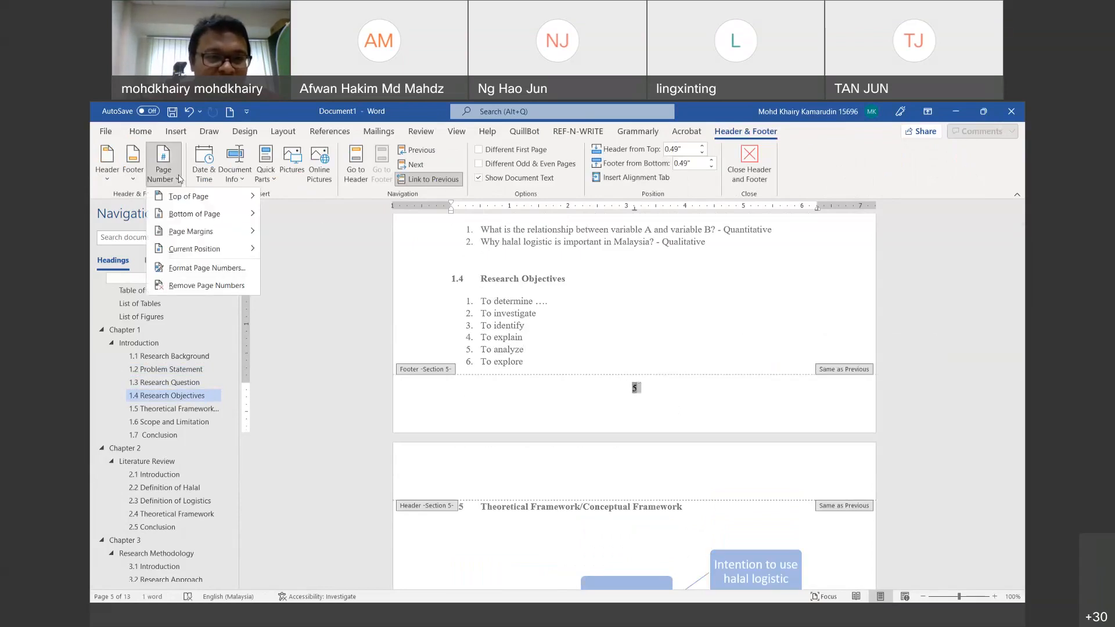
{"action": "left_click", "coordinate": [200, 270]}
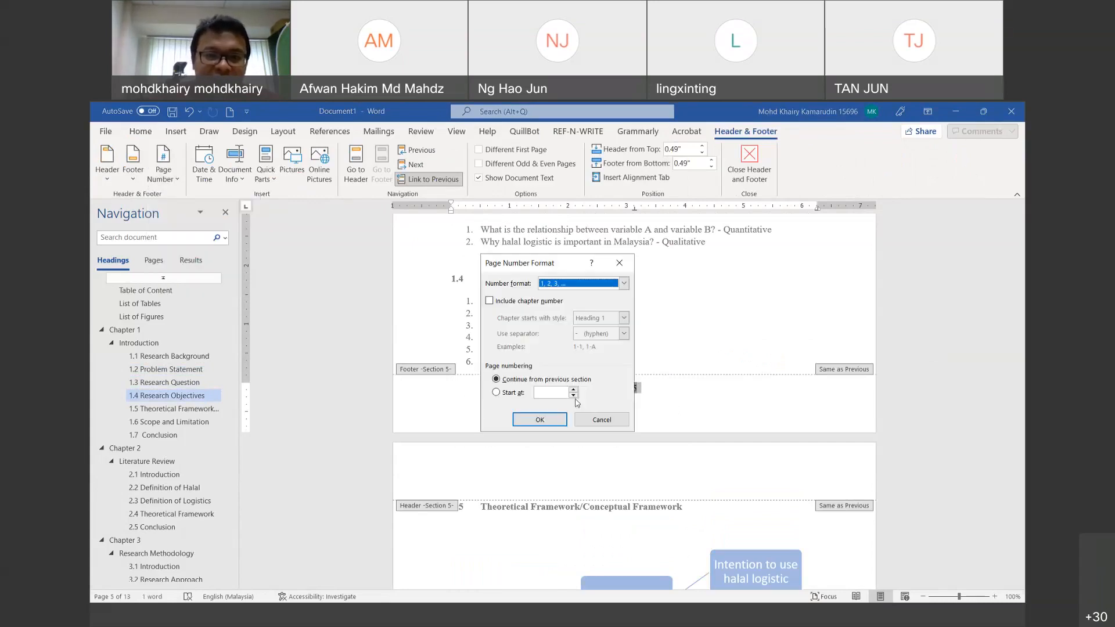
{"action": "left_click", "coordinate": [563, 284]}
{"action": "left_click", "coordinate": [564, 285]}
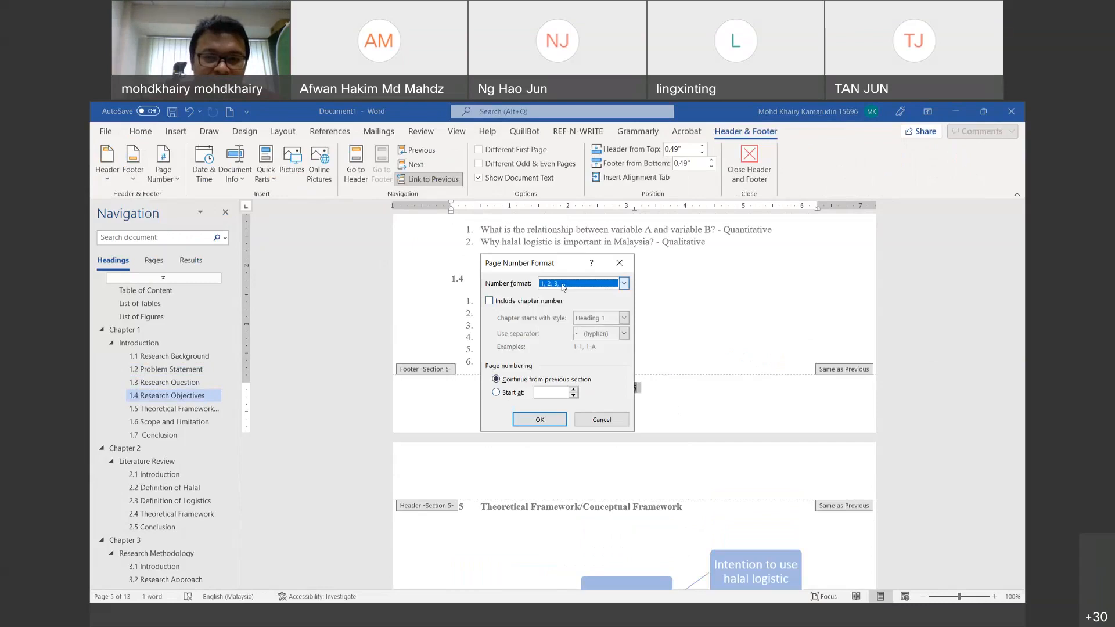
{"action": "left_click", "coordinate": [518, 302]}
{"action": "left_click", "coordinate": [496, 392]}
{"action": "left_click", "coordinate": [540, 421]}
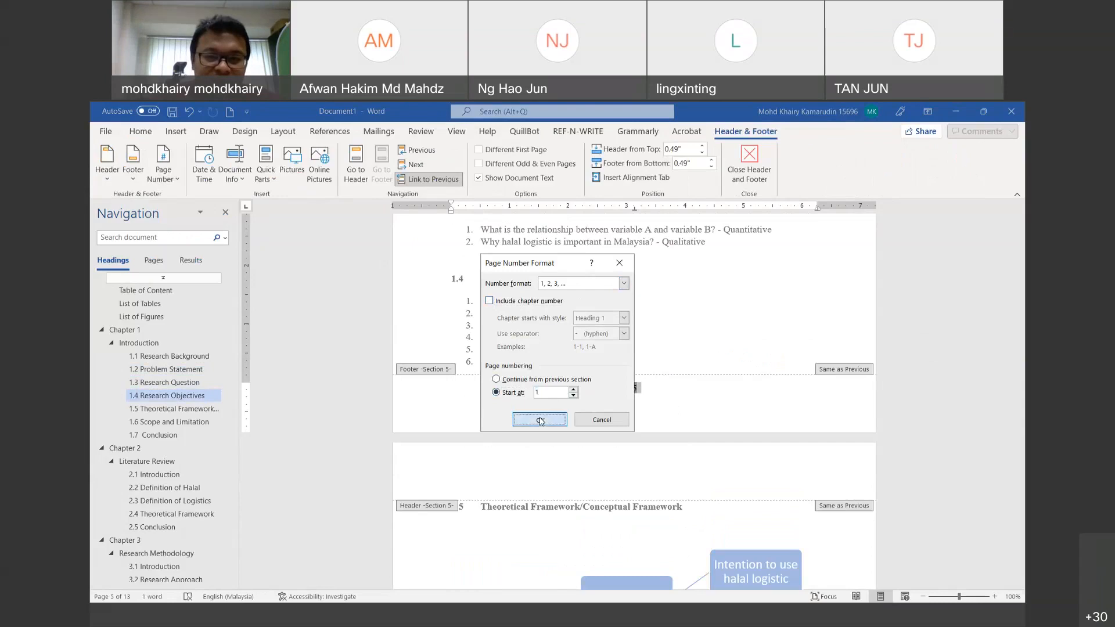
{"action": "left_click", "coordinate": [764, 150]}
Step: Shift the objectives list indent so item 6 'To explore' lines up with item 5
{"action": "scroll", "coordinate": [770, 378], "scroll_direction": "down", "scroll_amount": 8}
{"action": "scroll", "coordinate": [701, 349], "scroll_direction": "up", "scroll_amount": 15}
{"action": "scroll", "coordinate": [701, 349], "scroll_direction": "up", "scroll_amount": 5}
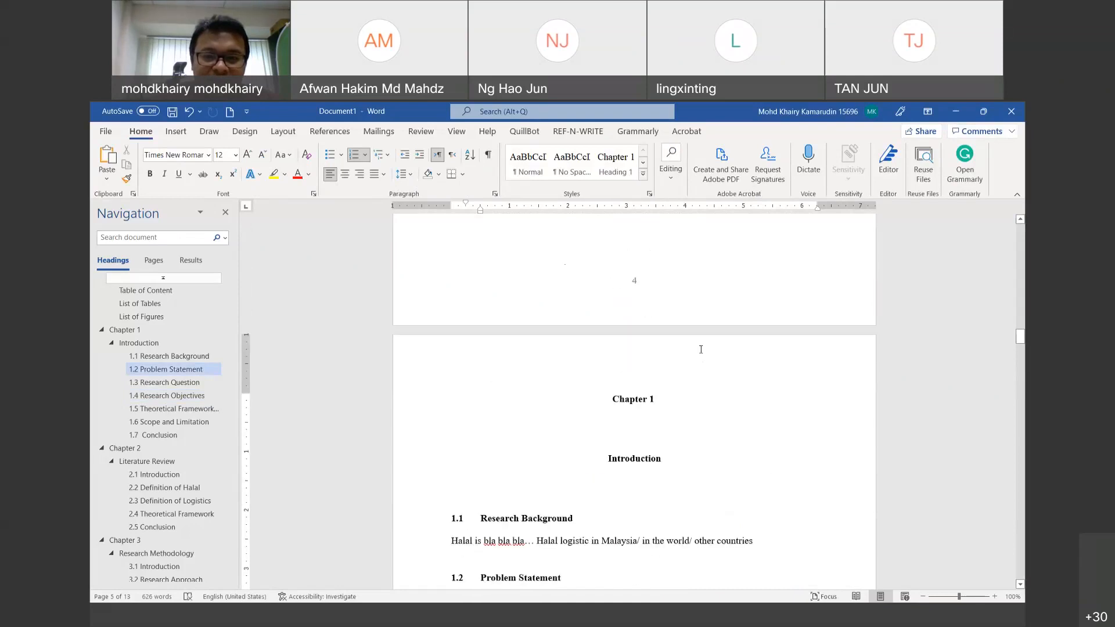
{"action": "scroll", "coordinate": [701, 350], "scroll_direction": "down", "scroll_amount": 20}
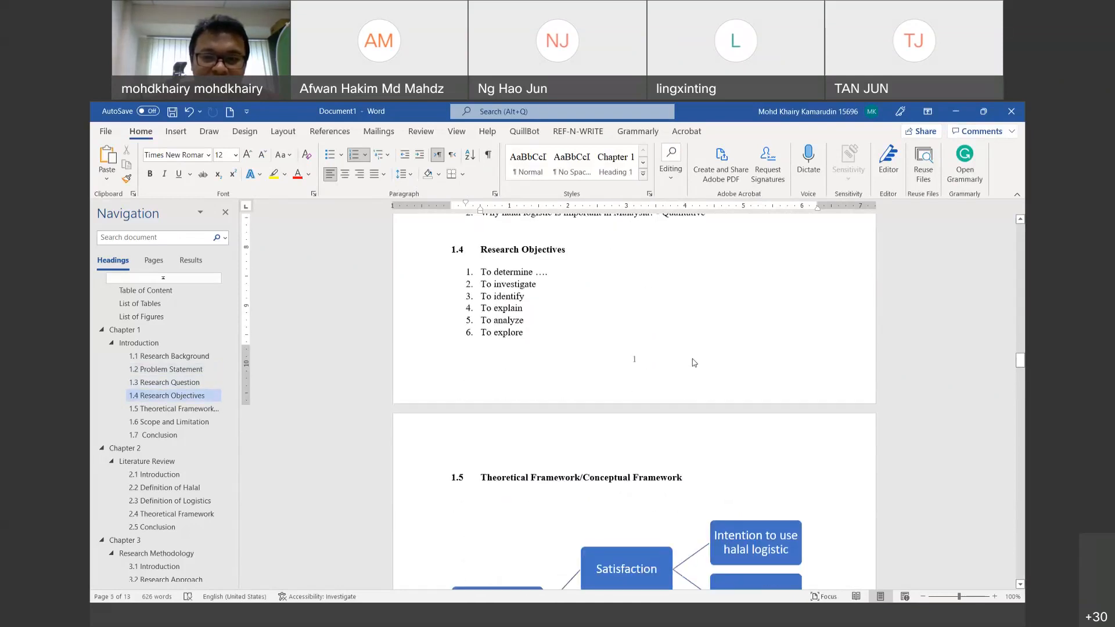
{"action": "scroll", "coordinate": [693, 360], "scroll_direction": "down", "scroll_amount": 20}
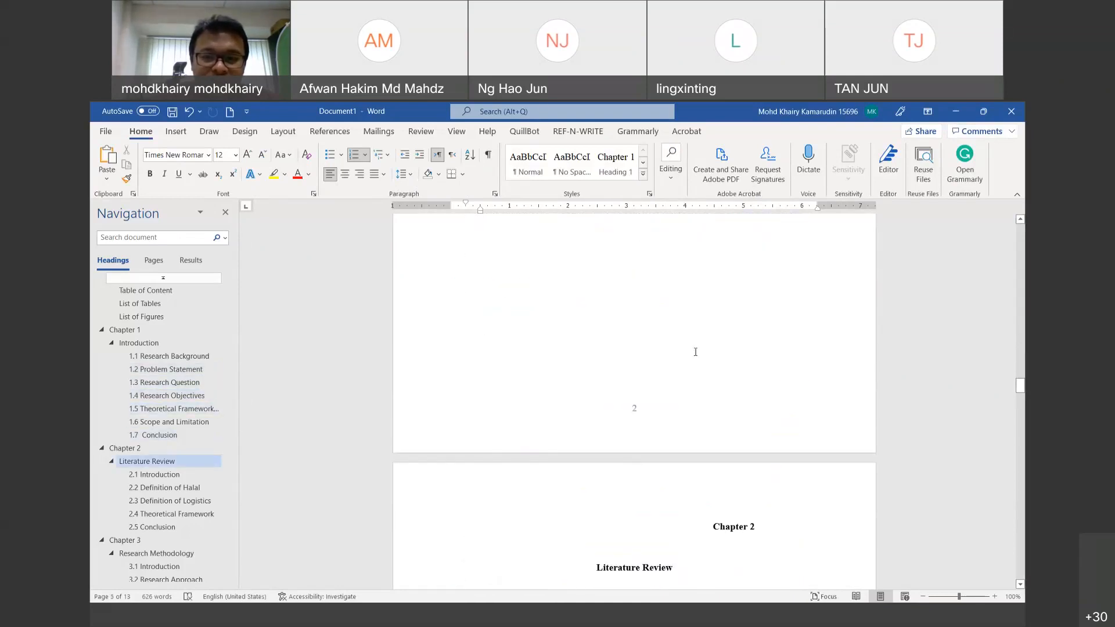
{"action": "scroll", "coordinate": [695, 351], "scroll_direction": "down", "scroll_amount": 10}
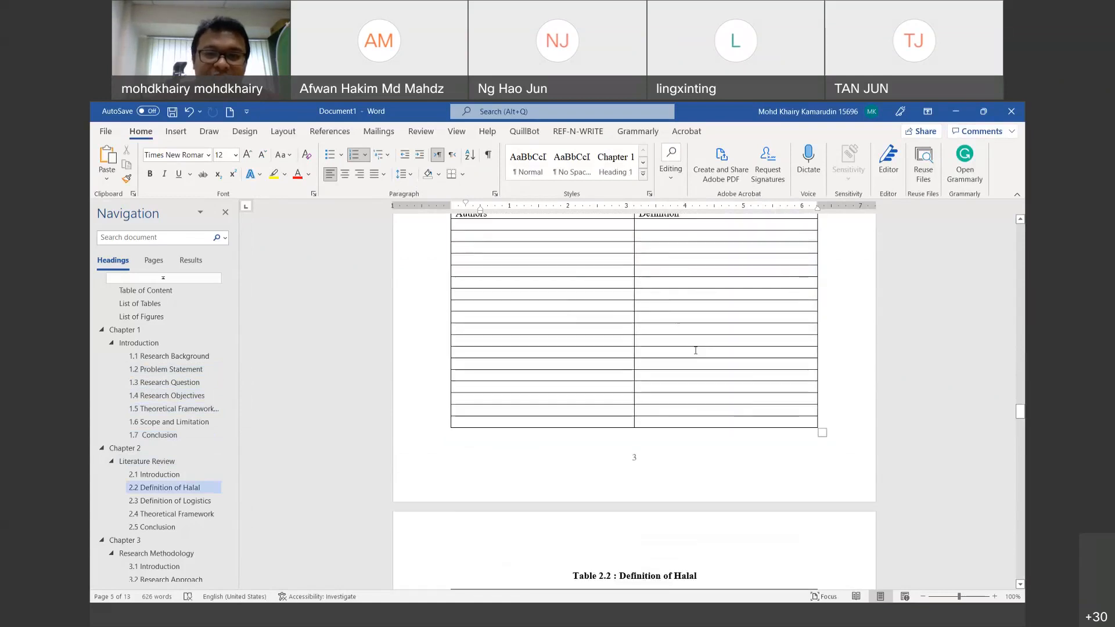
{"action": "scroll", "coordinate": [696, 349], "scroll_direction": "up", "scroll_amount": 12}
{"action": "scroll", "coordinate": [703, 371], "scroll_direction": "up", "scroll_amount": 3}
{"action": "left_click", "coordinate": [706, 411]}
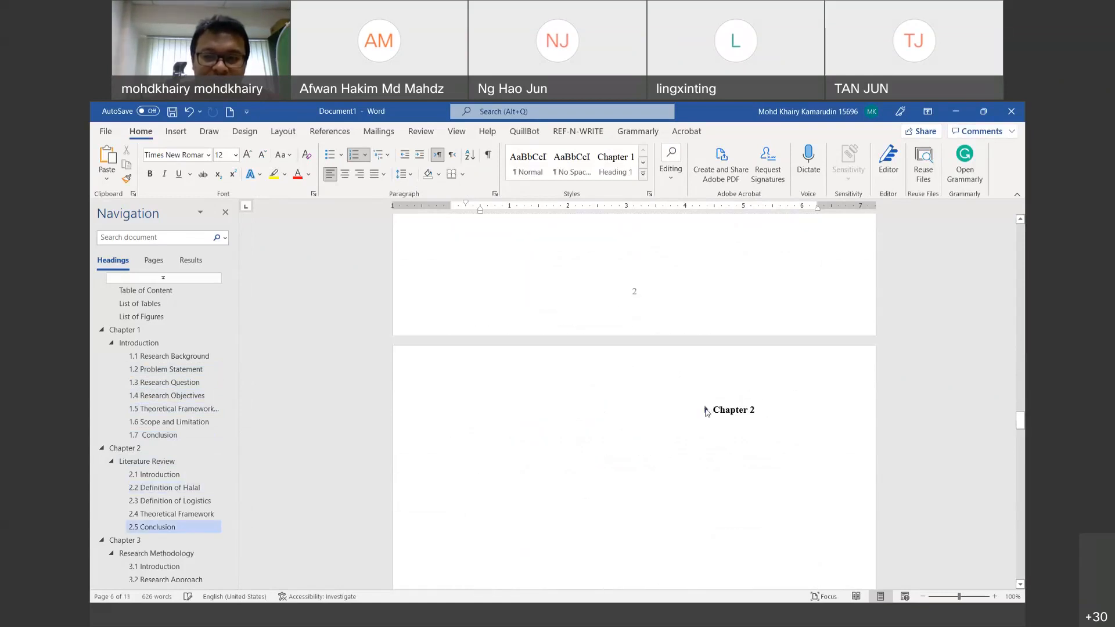
{"action": "left_click", "coordinate": [706, 411]}
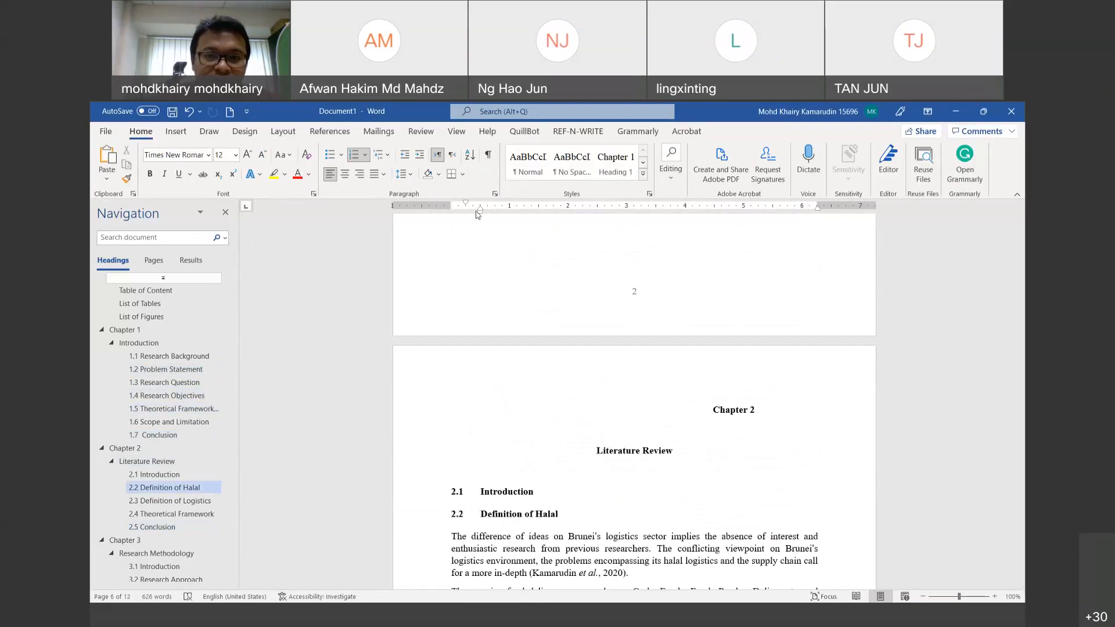
{"action": "left_click_drag", "start_coordinate": [476, 212], "coordinate": [444, 202]}
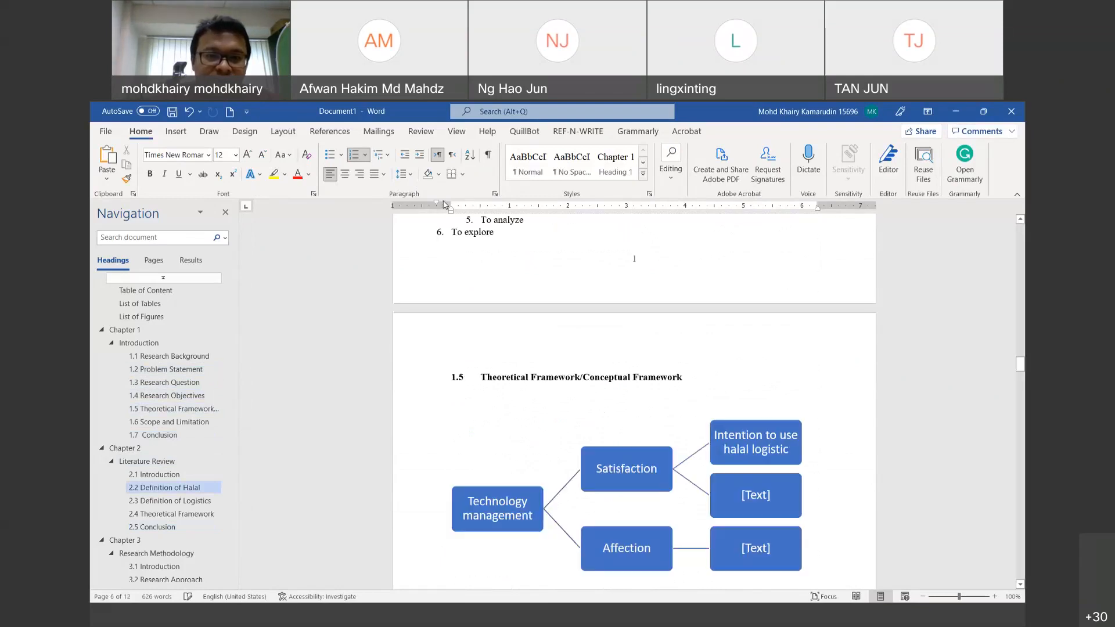
{"action": "left_click_drag", "start_coordinate": [441, 207], "coordinate": [451, 207]}
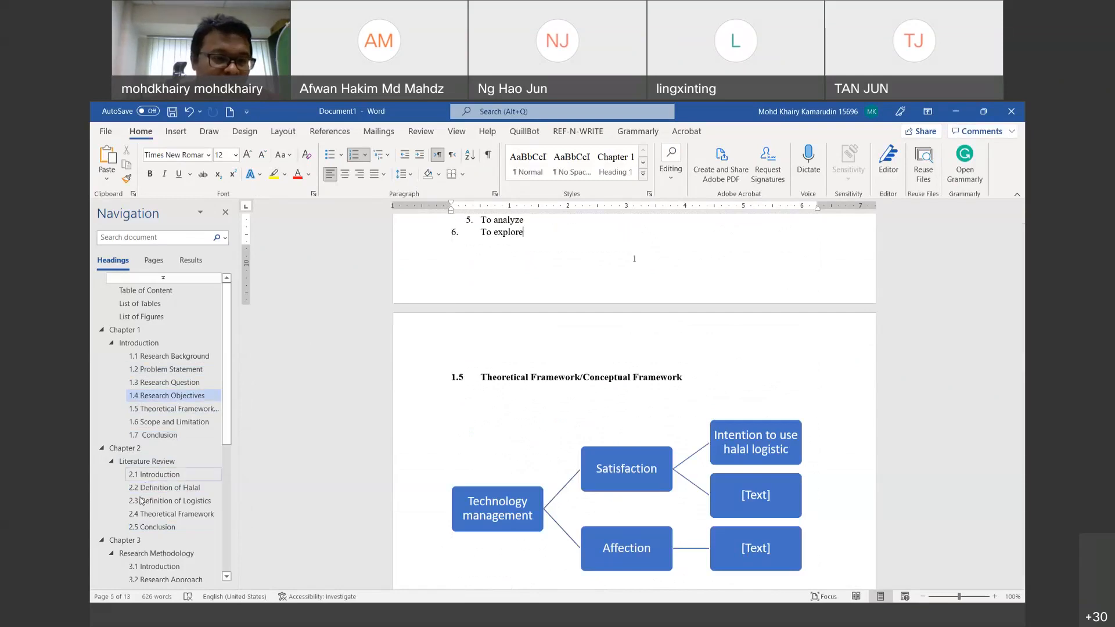
Step: Re-centre the Chapter 2 heading by dragging its first-line indent marker
{"action": "left_click", "coordinate": [125, 448]}
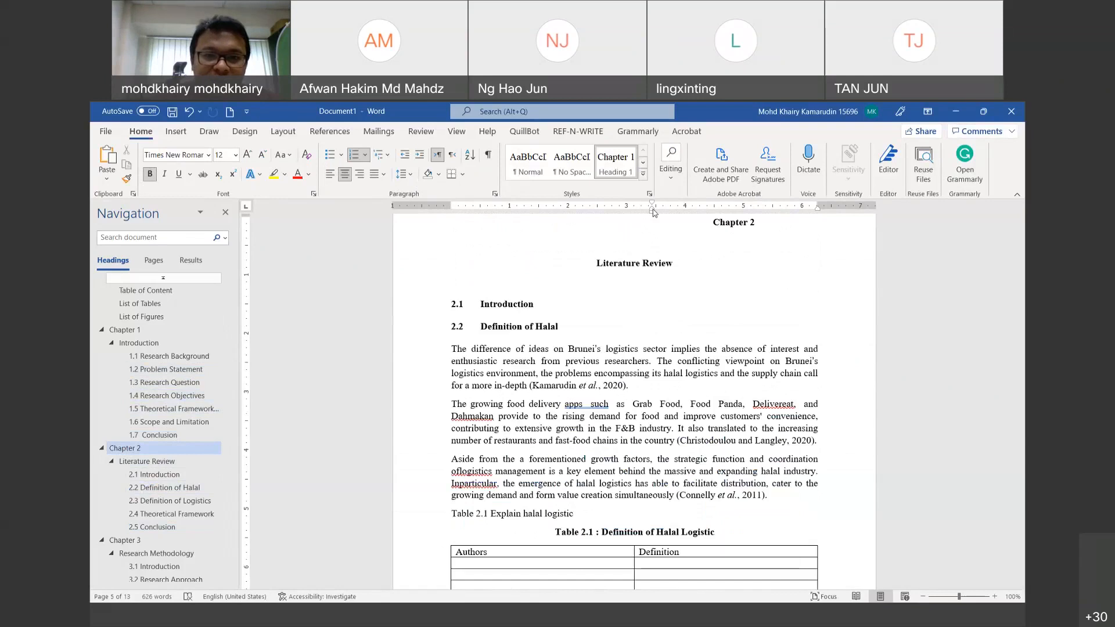
{"action": "mouse_move", "coordinate": [653, 209]}
{"action": "left_mouse_down"}
{"action": "mouse_move", "coordinate": [440, 210]}
{"action": "mouse_move", "coordinate": [453, 223]}
{"action": "left_mouse_up"}
{"action": "left_click_drag", "start_coordinate": [1021, 403], "coordinate": [1020, 468]}
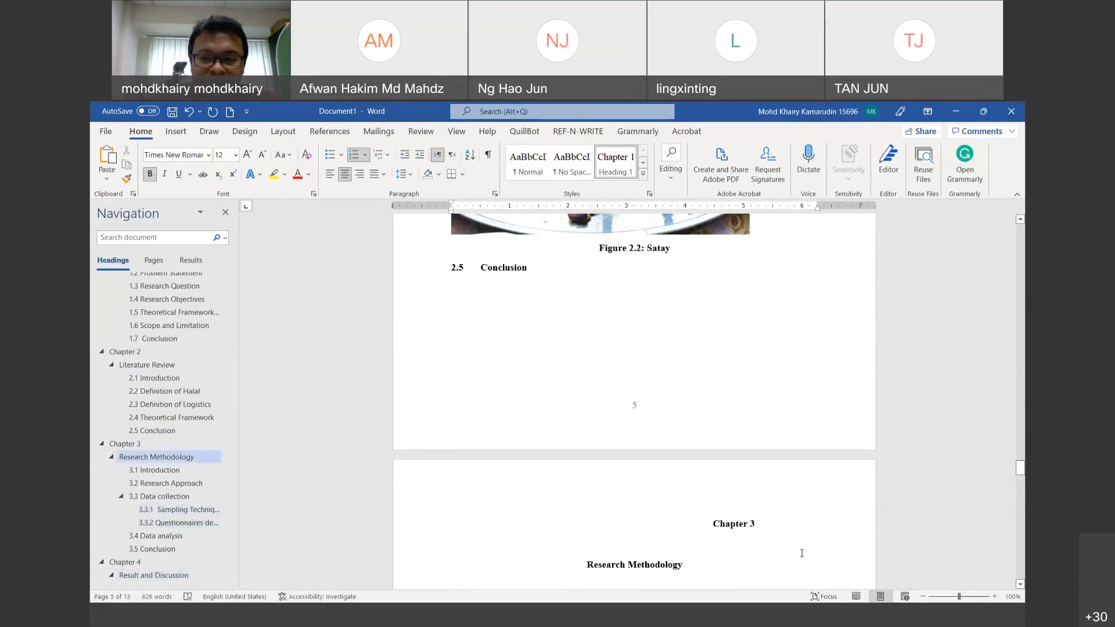
Step: Open the Heading 1 style's Modify dialog, cancel it, and scroll back to the front pages
{"action": "triple_click", "coordinate": [745, 525]}
{"action": "right_click", "coordinate": [629, 161]}
{"action": "left_click", "coordinate": [641, 187]}
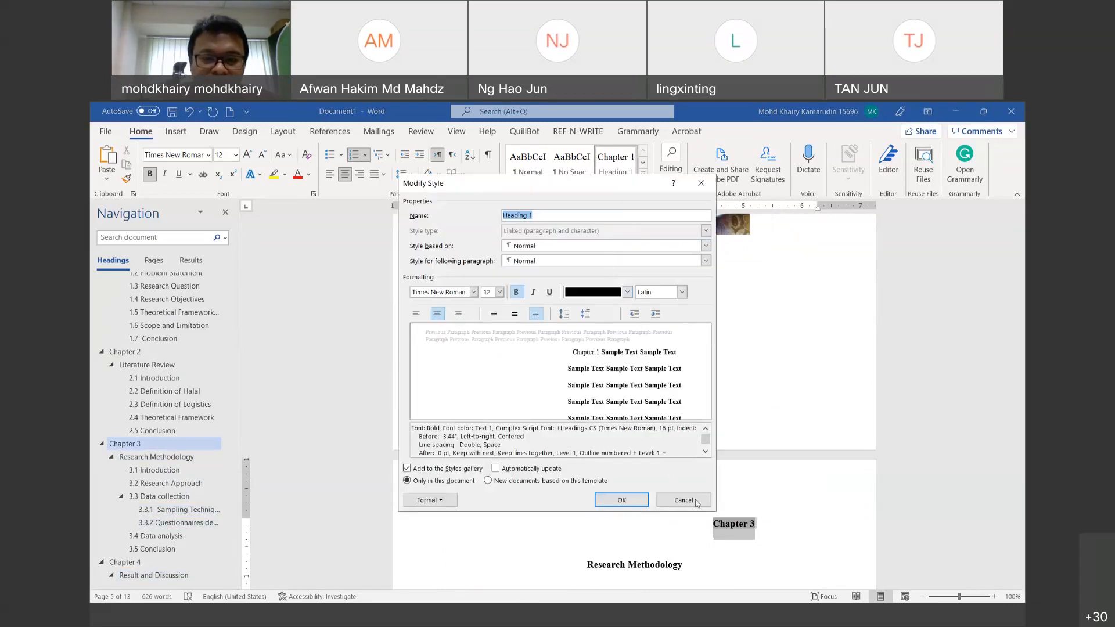
{"action": "left_click", "coordinate": [683, 500]}
{"action": "scroll", "coordinate": [1022, 446], "scroll_direction": "up", "scroll_amount": 4}
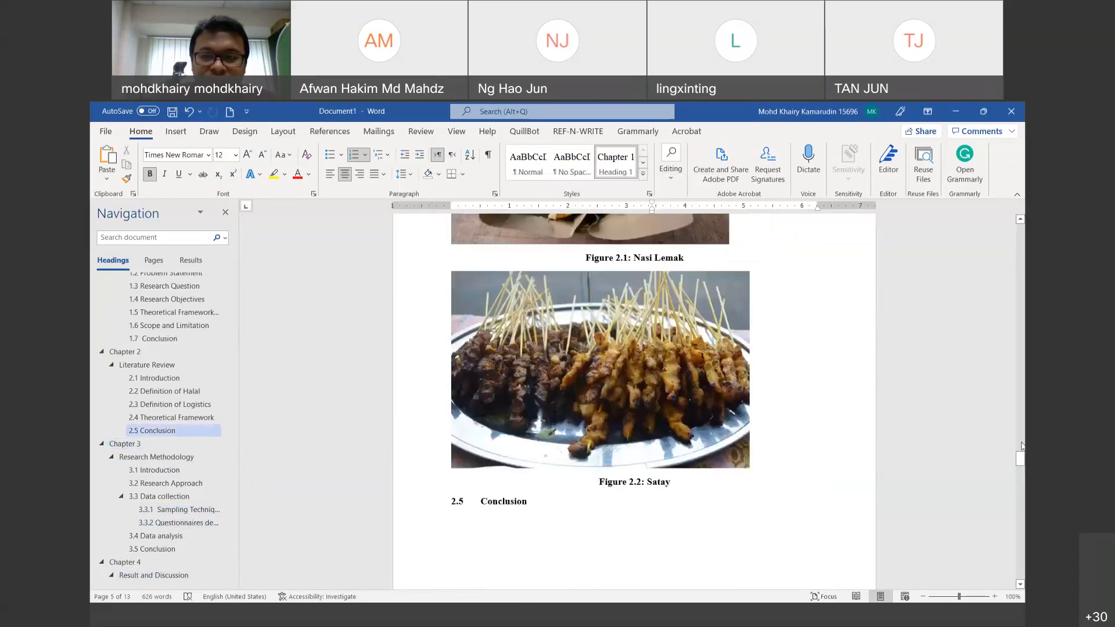
{"action": "left_click_drag", "start_coordinate": [1022, 467], "coordinate": [1023, 277]}
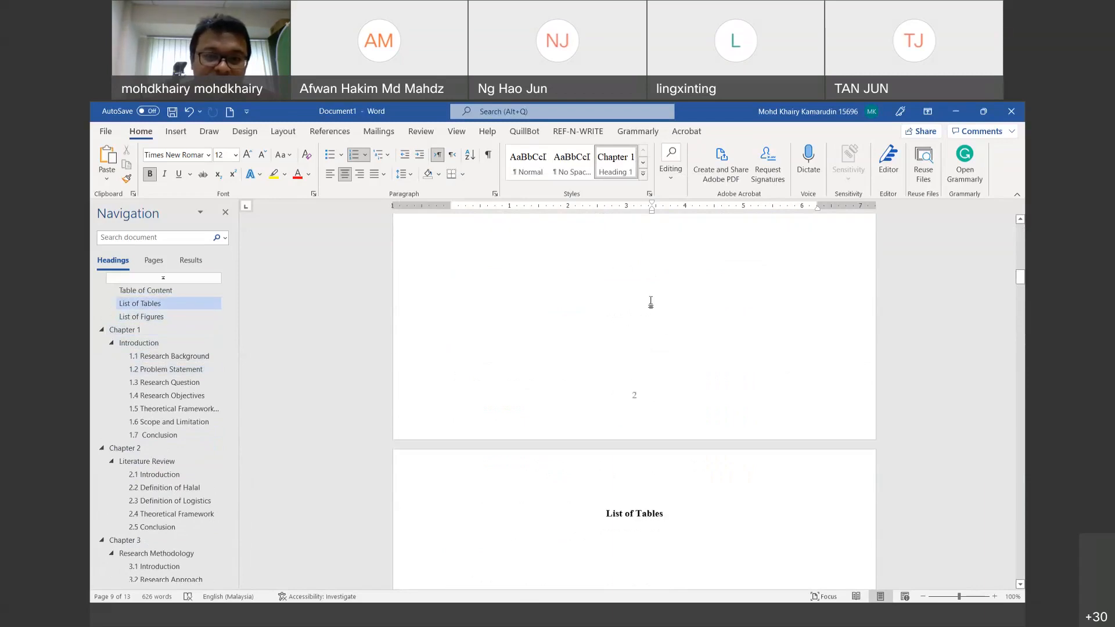
Step: Format the List of Tables section's page numbers as i, ii, iii starting at i
{"action": "double_click", "coordinate": [646, 394]}
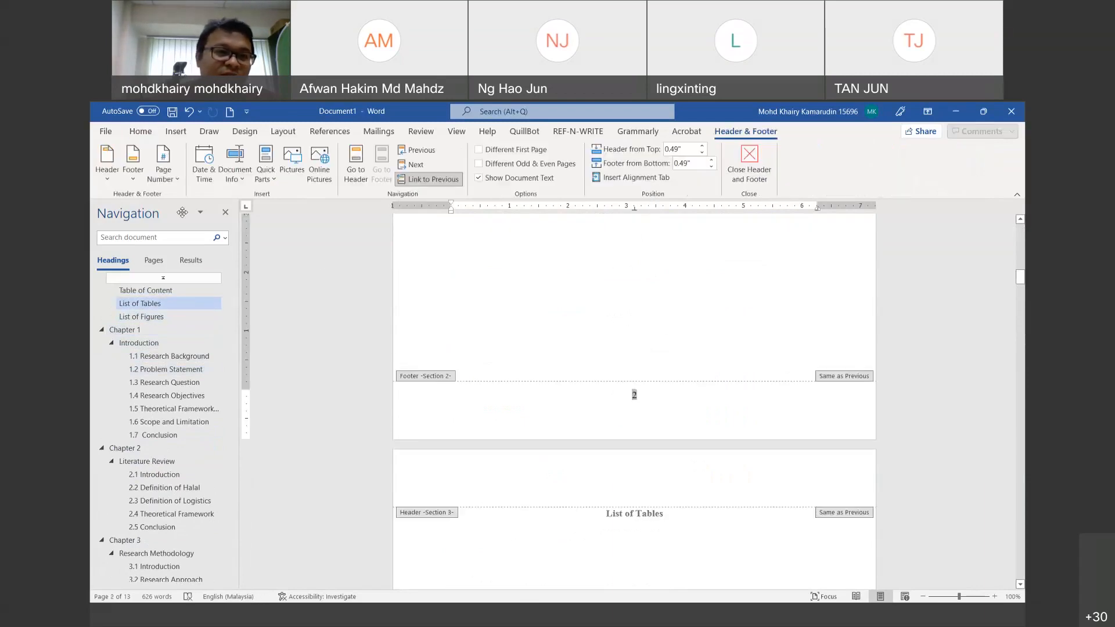
{"action": "left_click", "coordinate": [165, 181]}
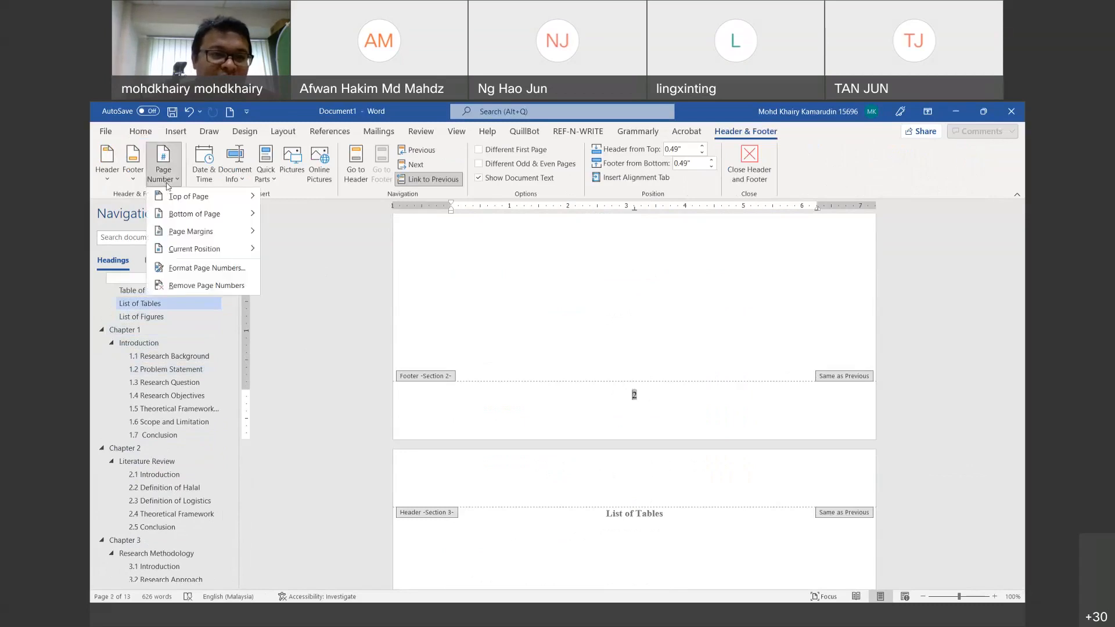
{"action": "left_click", "coordinate": [205, 268]}
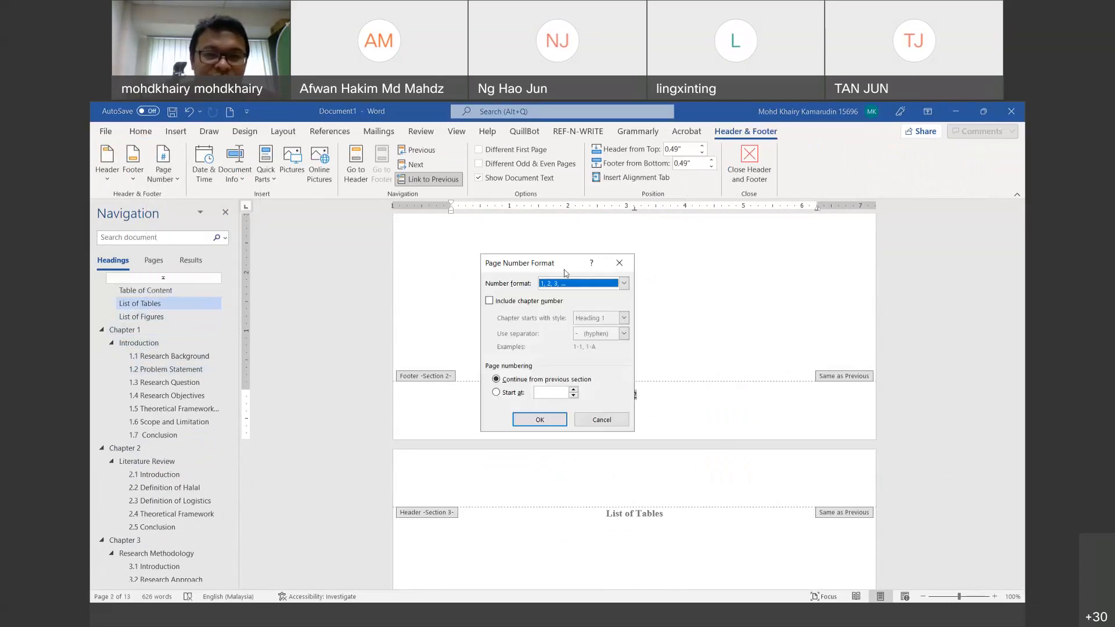
{"action": "left_click", "coordinate": [583, 284]}
{"action": "scroll", "coordinate": [578, 314], "scroll_direction": "down", "scroll_amount": 2}
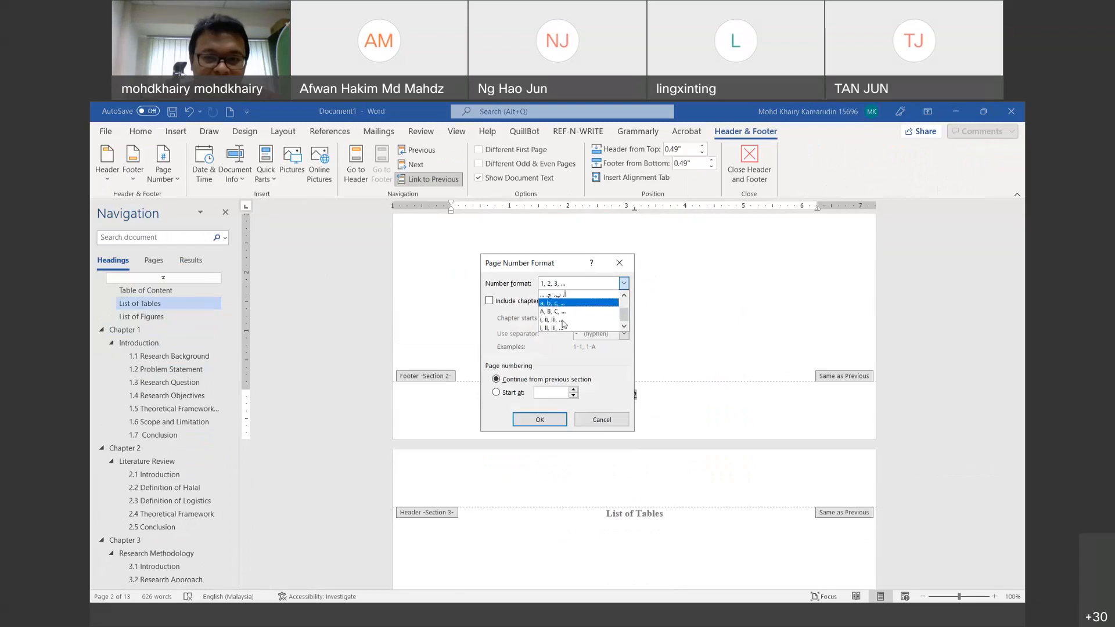
{"action": "left_click", "coordinate": [578, 324]}
{"action": "left_click", "coordinate": [505, 394]}
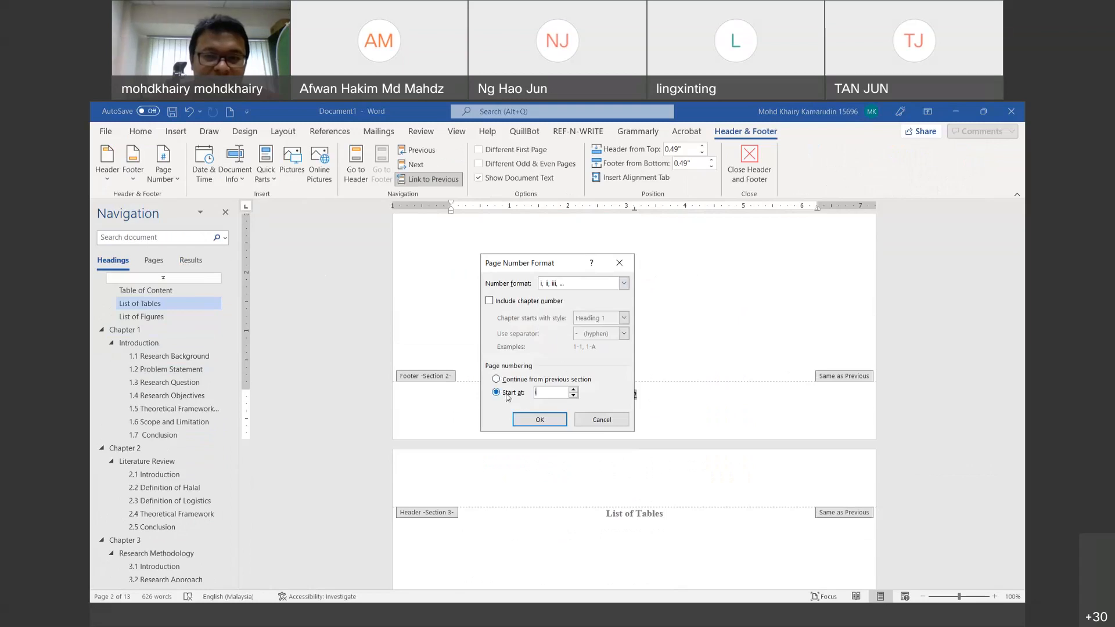
{"action": "left_click", "coordinate": [539, 419]}
Step: Select the page number in the first section's footer
{"action": "scroll", "coordinate": [677, 359], "scroll_direction": "down", "scroll_amount": 5}
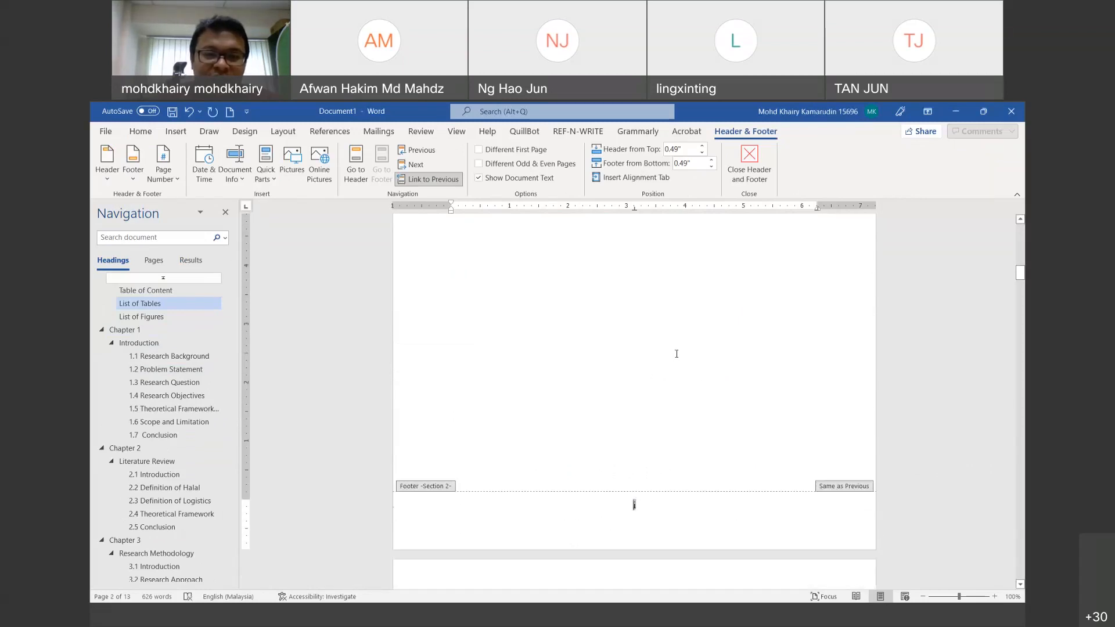
{"action": "scroll", "coordinate": [719, 346], "scroll_direction": "up", "scroll_amount": 10}
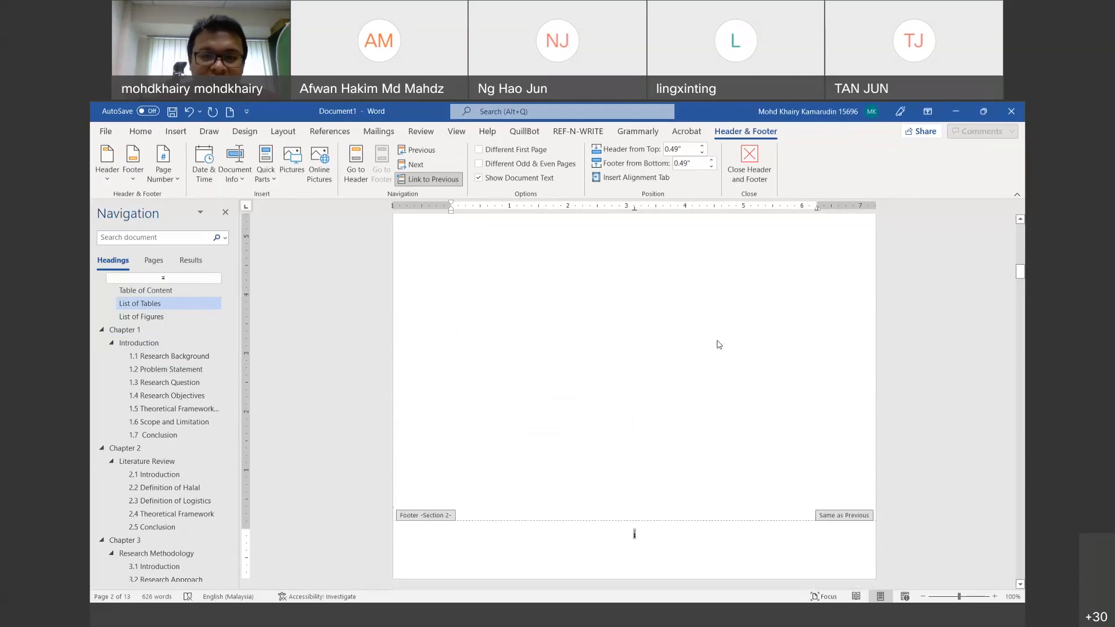
{"action": "scroll", "coordinate": [718, 339], "scroll_direction": "up", "scroll_amount": 6}
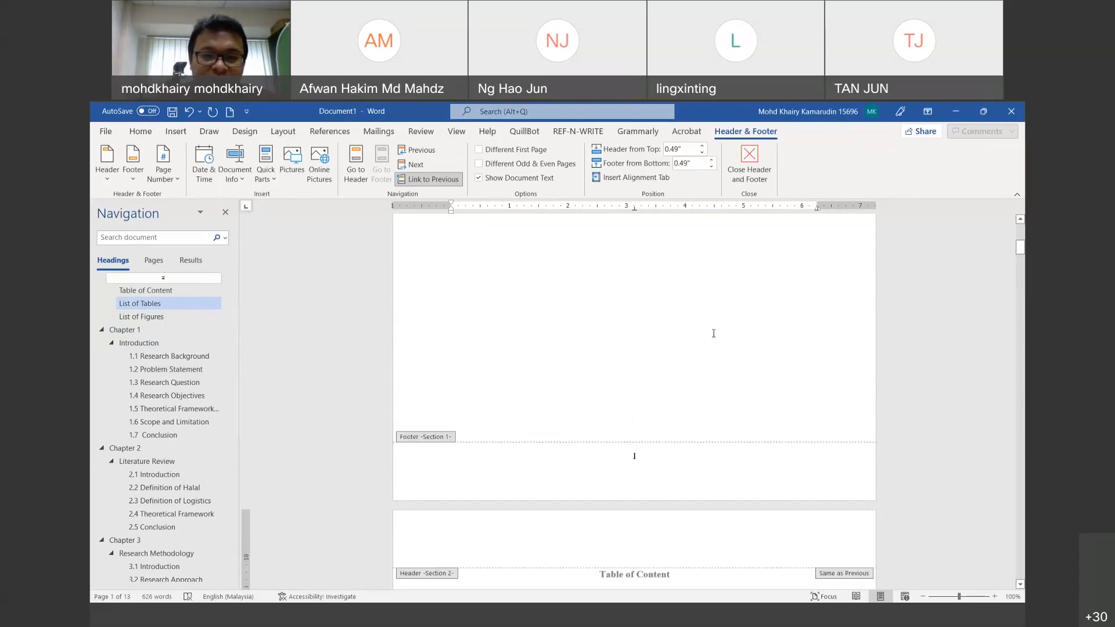
{"action": "scroll", "coordinate": [716, 336], "scroll_direction": "down", "scroll_amount": 5}
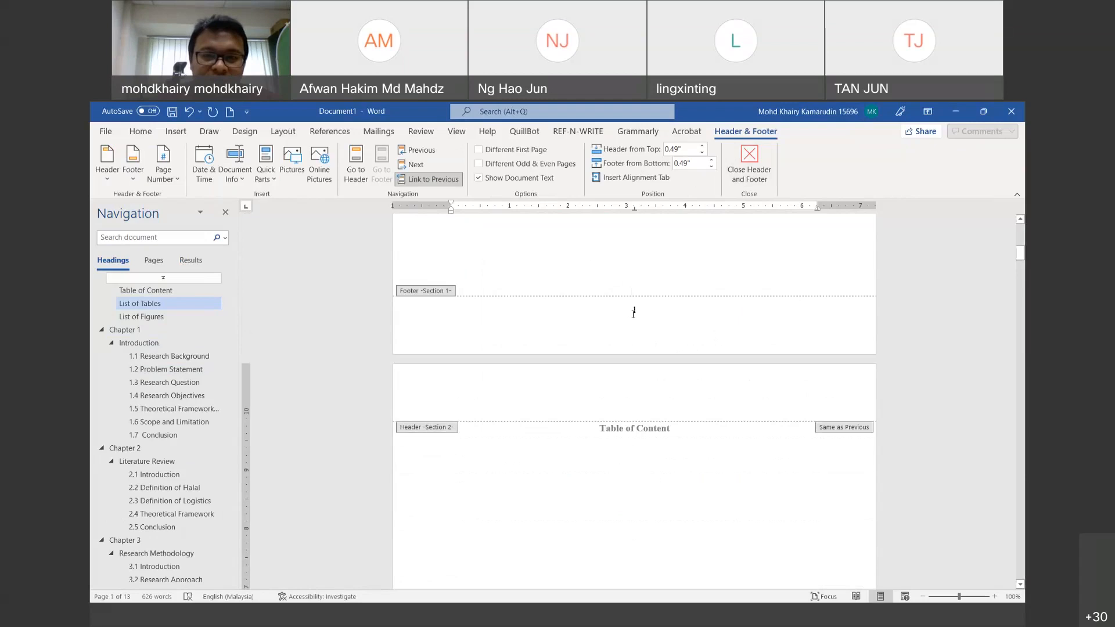
{"action": "double_click", "coordinate": [633, 310]}
Step: Remove the first section's page number and reapply i, ii, iii numbering starting at i
{"action": "left_click", "coordinate": [163, 172]}
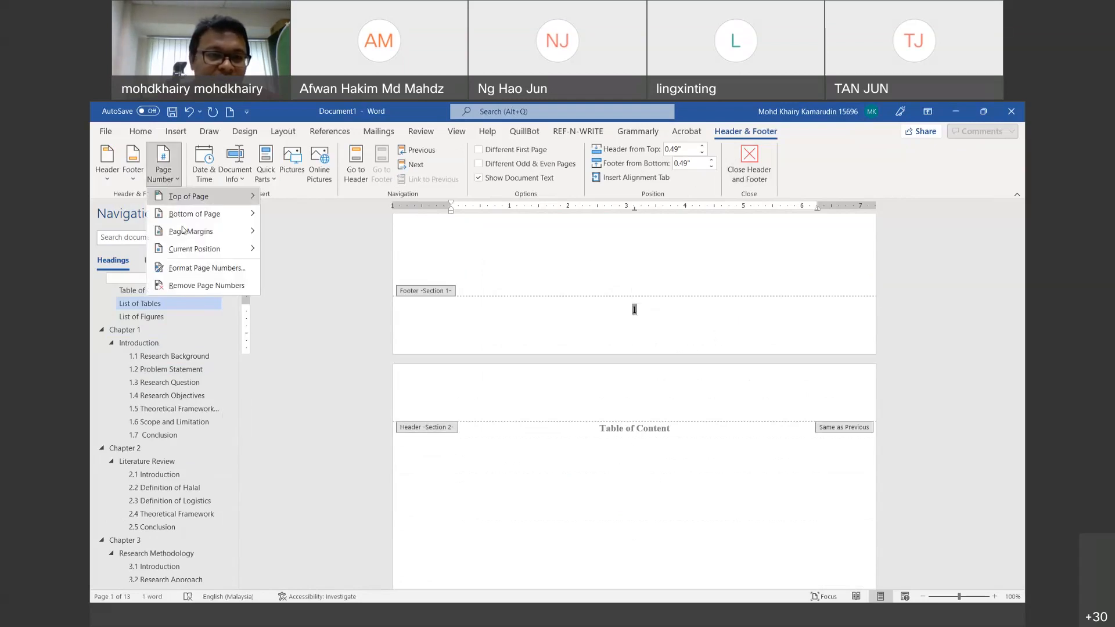
{"action": "left_click", "coordinate": [200, 285]}
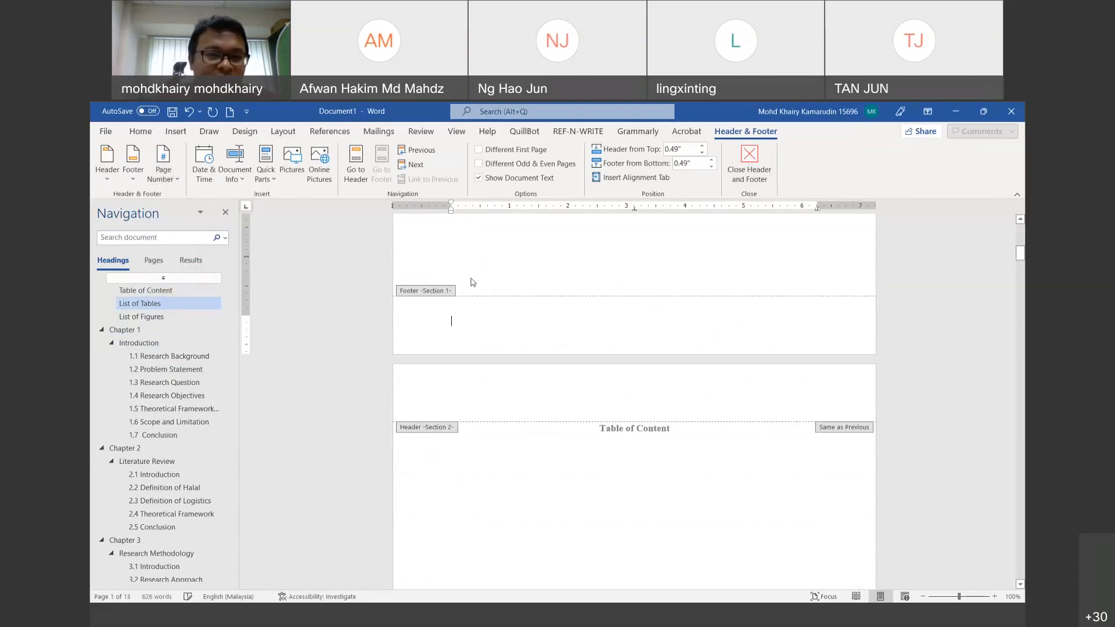
{"action": "left_click", "coordinate": [168, 168]}
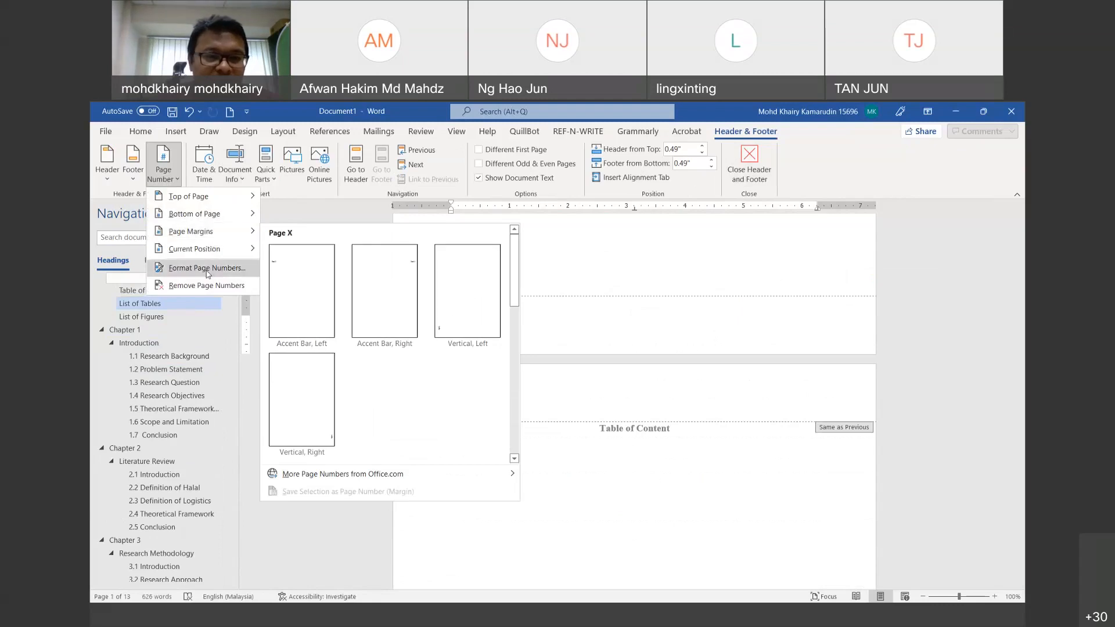
{"action": "left_click", "coordinate": [208, 268]}
{"action": "left_click", "coordinate": [587, 287]}
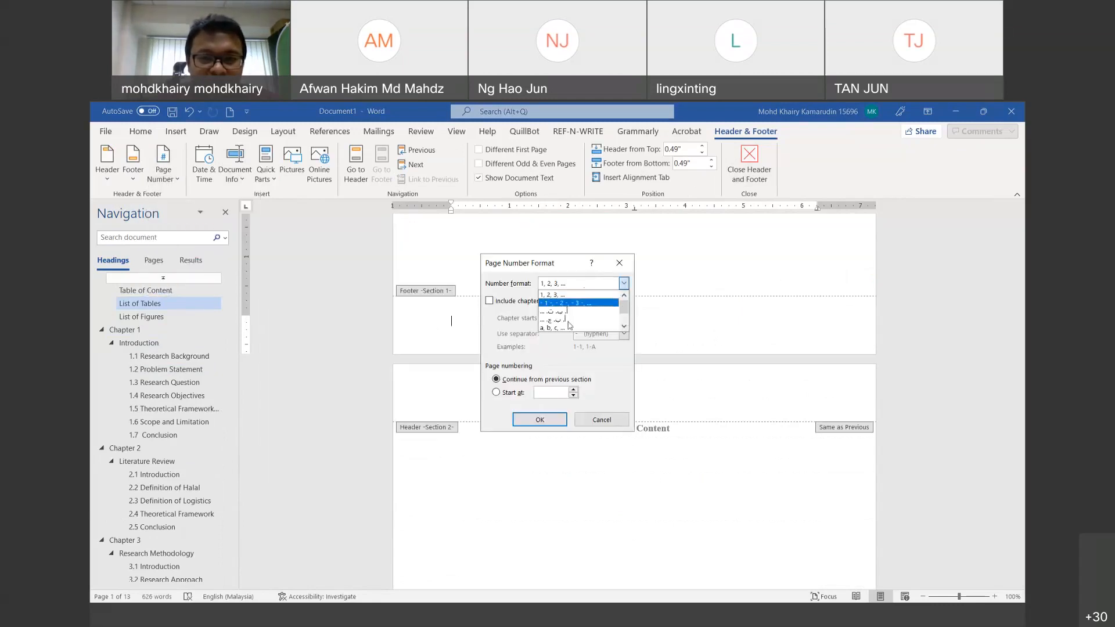
{"action": "left_click", "coordinate": [567, 322]}
{"action": "left_click", "coordinate": [496, 393]}
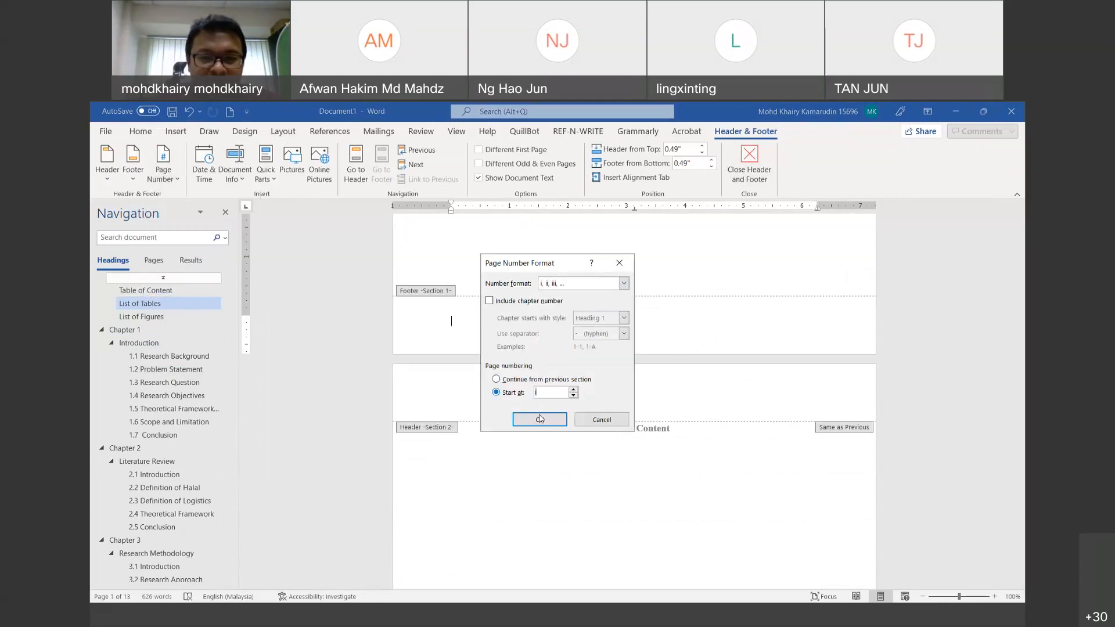
{"action": "left_click", "coordinate": [540, 419]}
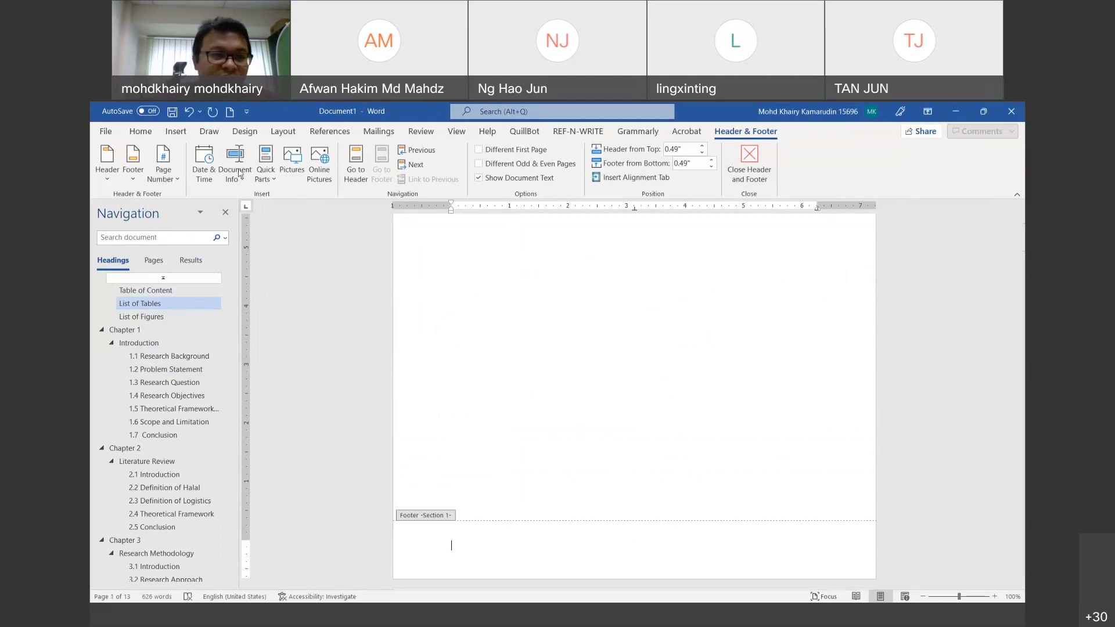
Step: Add a Plain Number 2 bottom page number and give the first page a different footer
{"action": "left_click", "coordinate": [163, 173]}
{"action": "mouse_move", "coordinate": [197, 214]}
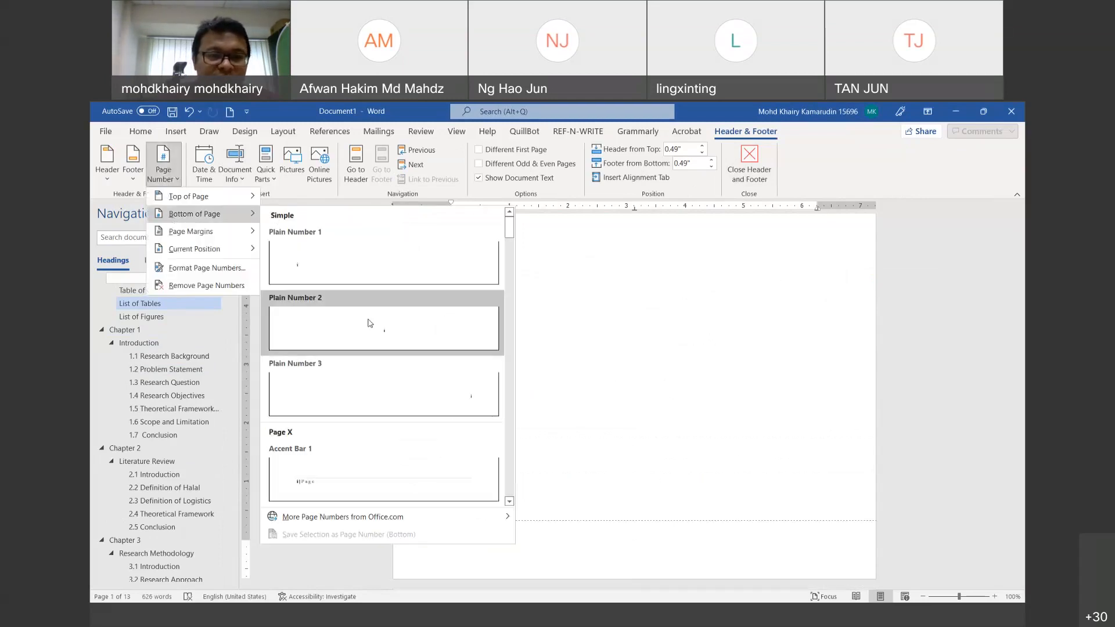
{"action": "left_click", "coordinate": [458, 316]}
{"action": "scroll", "coordinate": [752, 325], "scroll_direction": "up", "scroll_amount": 2}
{"action": "scroll", "coordinate": [740, 310], "scroll_direction": "down", "scroll_amount": 7}
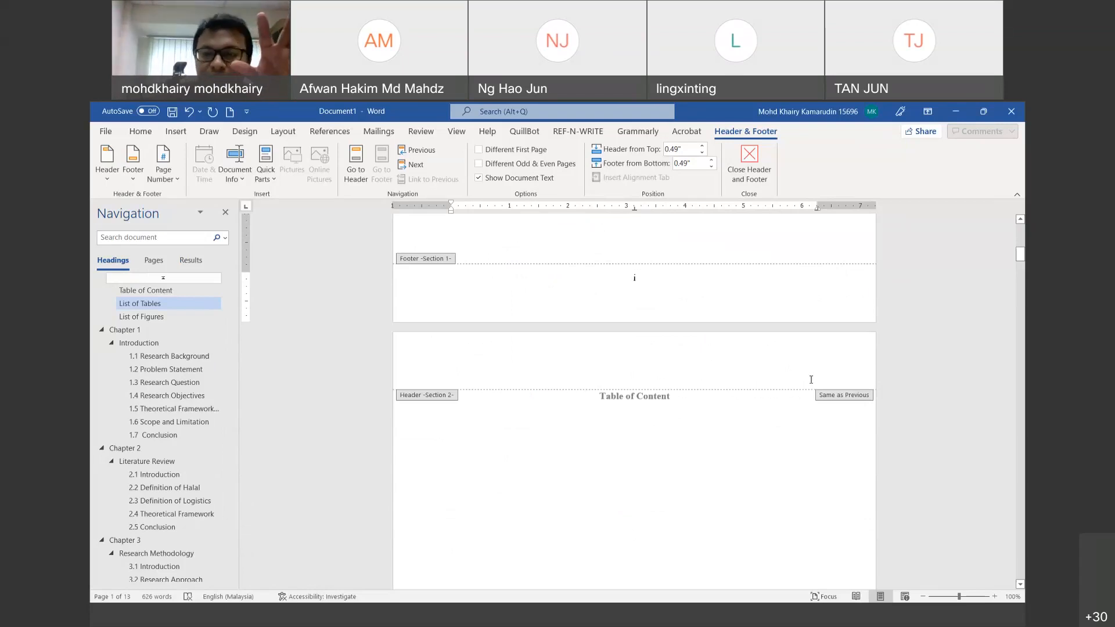
{"action": "scroll", "coordinate": [812, 383], "scroll_direction": "down", "scroll_amount": 8}
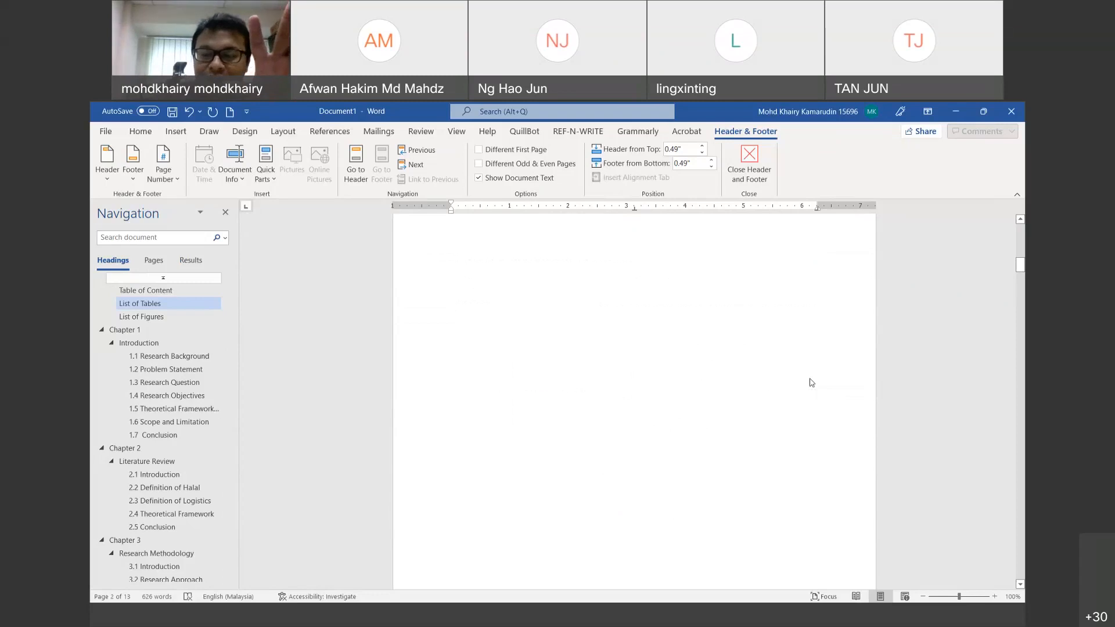
{"action": "scroll", "coordinate": [811, 383], "scroll_direction": "up", "scroll_amount": 8}
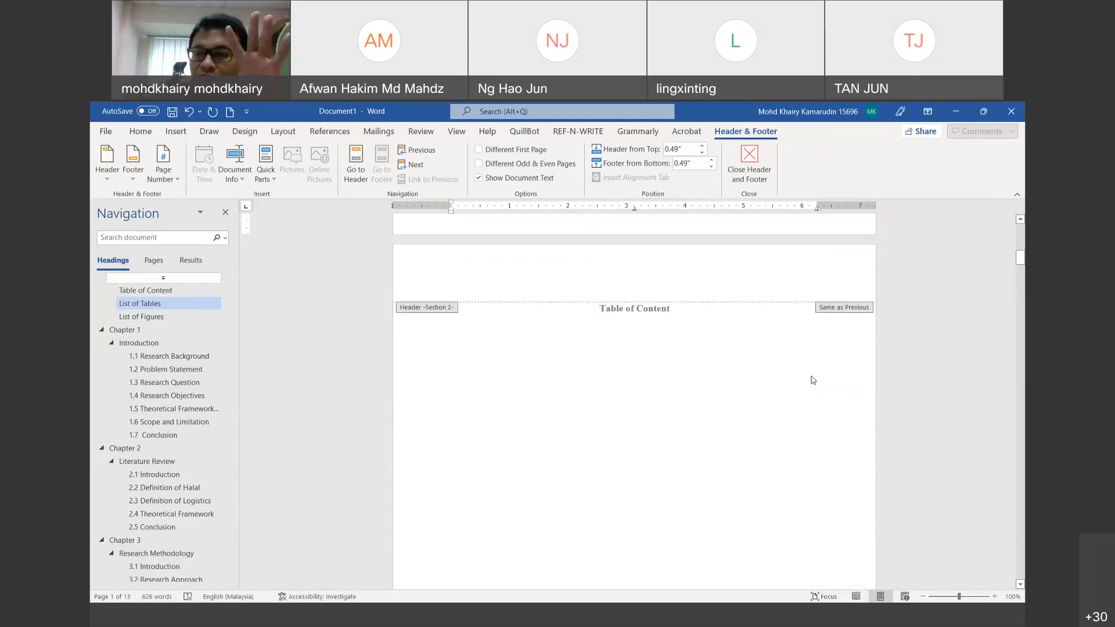
{"action": "scroll", "coordinate": [812, 376], "scroll_direction": "up", "scroll_amount": 3}
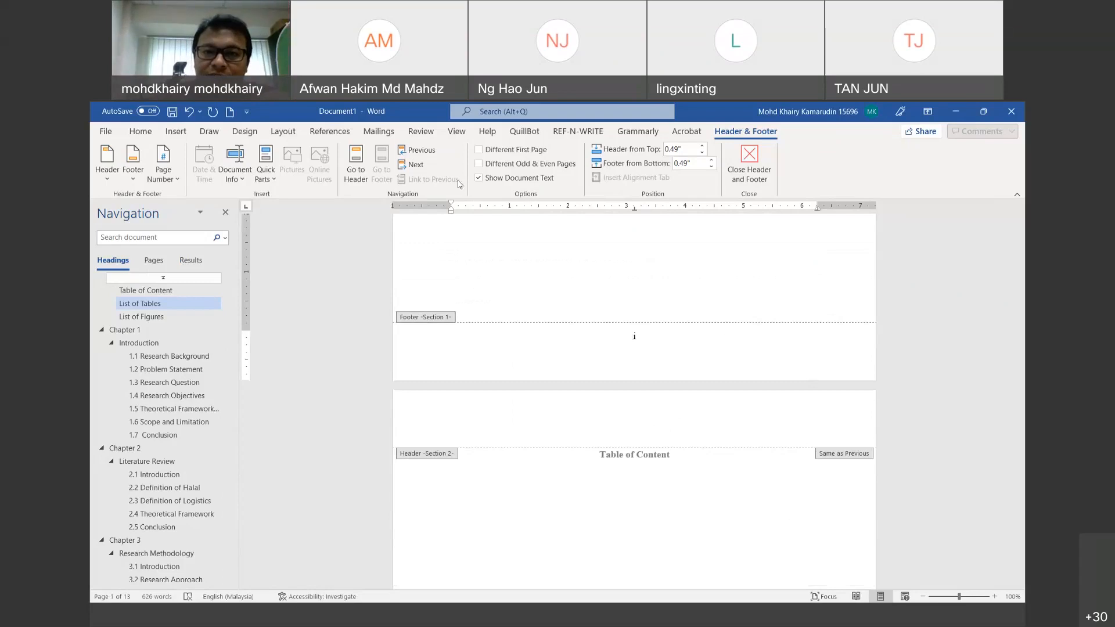
{"action": "left_click", "coordinate": [479, 150]}
Step: Scroll down through the following pages to check their footer numbers
{"action": "scroll", "coordinate": [680, 389], "scroll_direction": "down", "scroll_amount": 6}
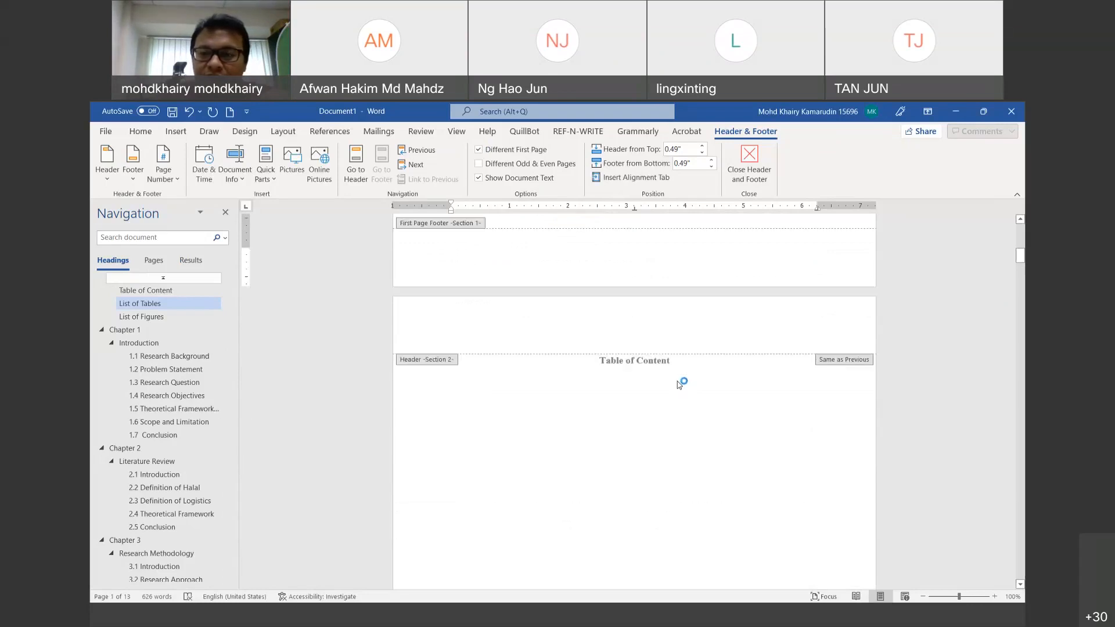
{"action": "scroll", "coordinate": [677, 381], "scroll_direction": "down", "scroll_amount": 1}
{"action": "scroll", "coordinate": [677, 381], "scroll_direction": "down", "scroll_amount": 2}
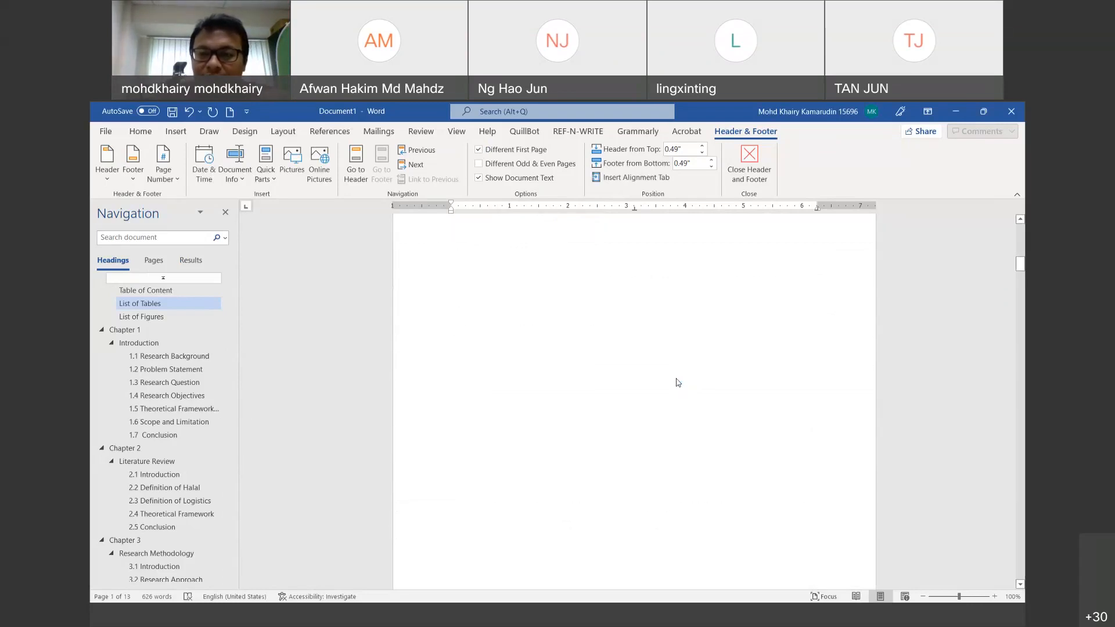
{"action": "scroll", "coordinate": [677, 381], "scroll_direction": "down", "scroll_amount": 2}
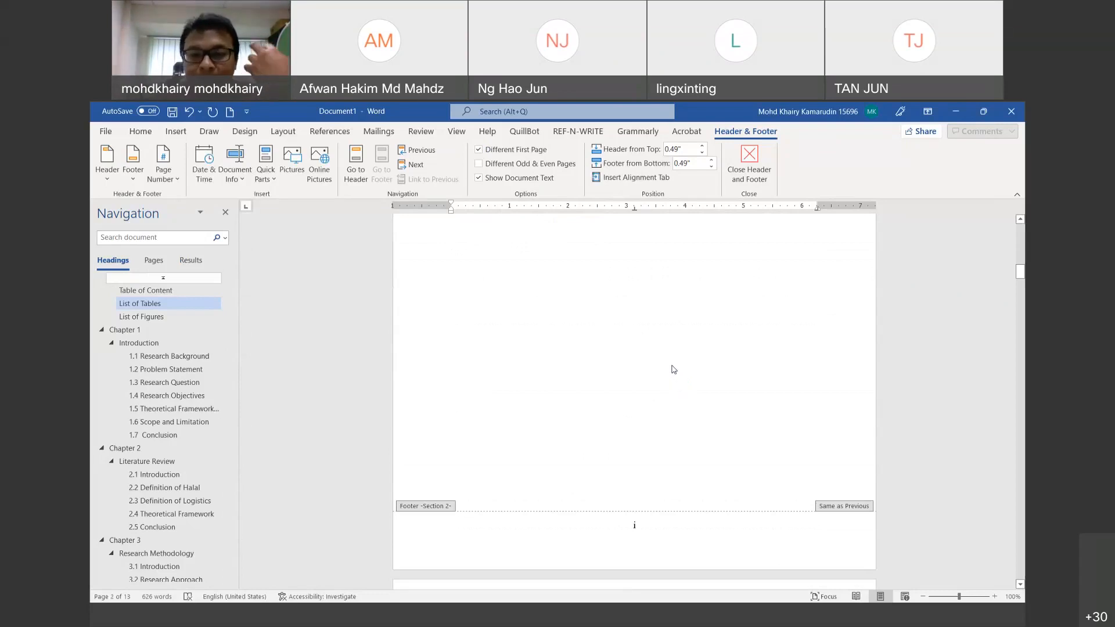
{"action": "scroll", "coordinate": [673, 366], "scroll_direction": "down", "scroll_amount": 10}
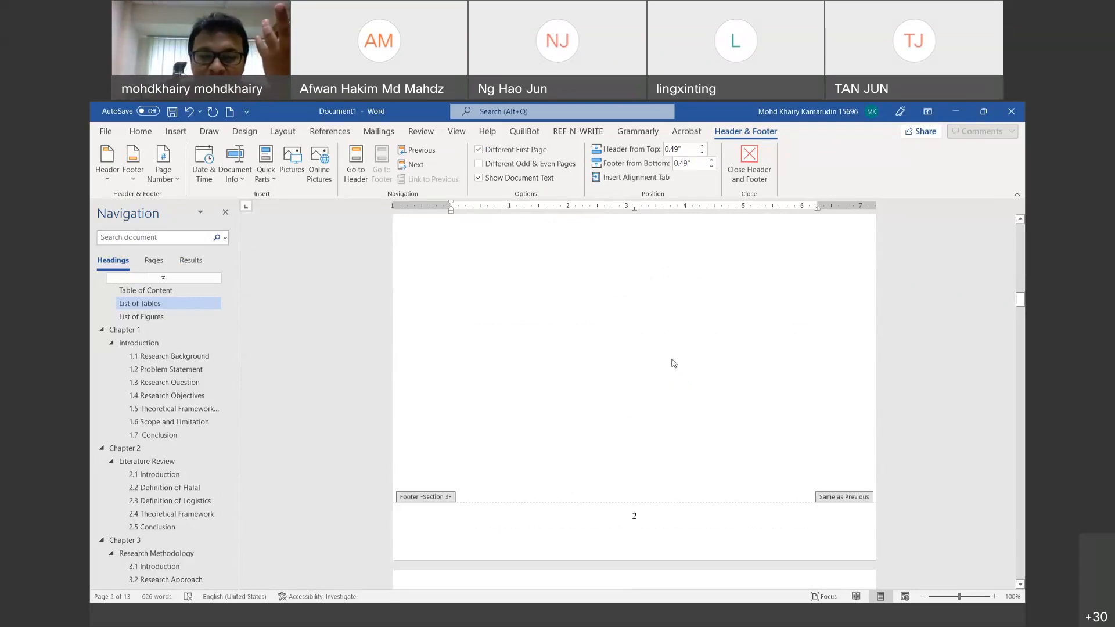
{"action": "scroll", "coordinate": [673, 359], "scroll_direction": "down", "scroll_amount": 3}
Step: Format the List of Tables footer as i, ii, iii continuing from the previous section
{"action": "left_click", "coordinate": [640, 344]}
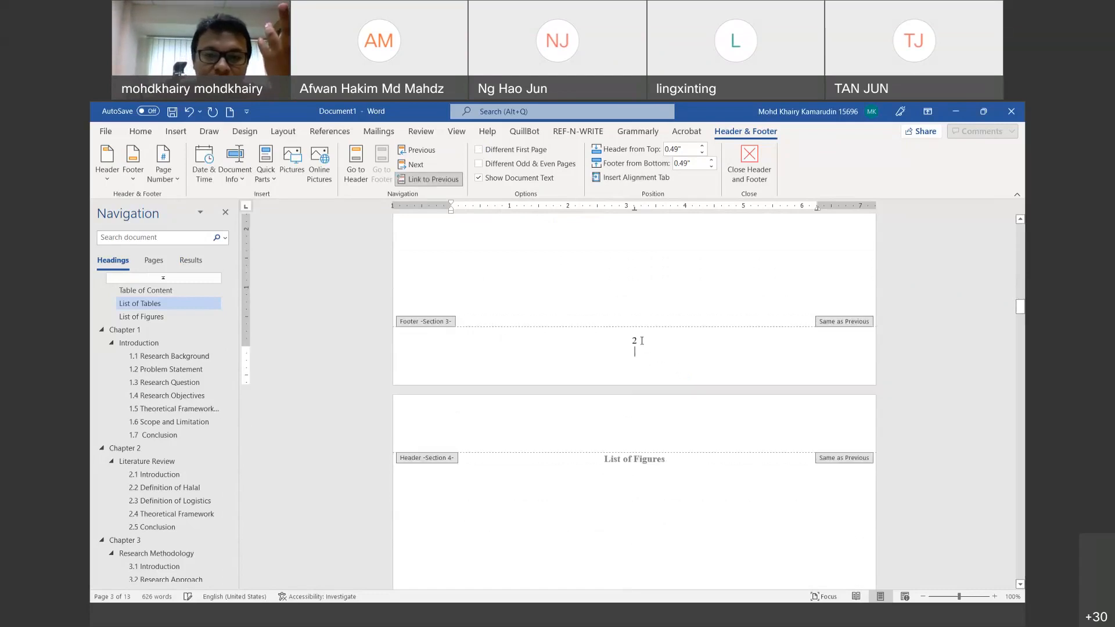
{"action": "left_click_drag", "start_coordinate": [641, 343], "coordinate": [633, 343]}
{"action": "left_click", "coordinate": [163, 169]}
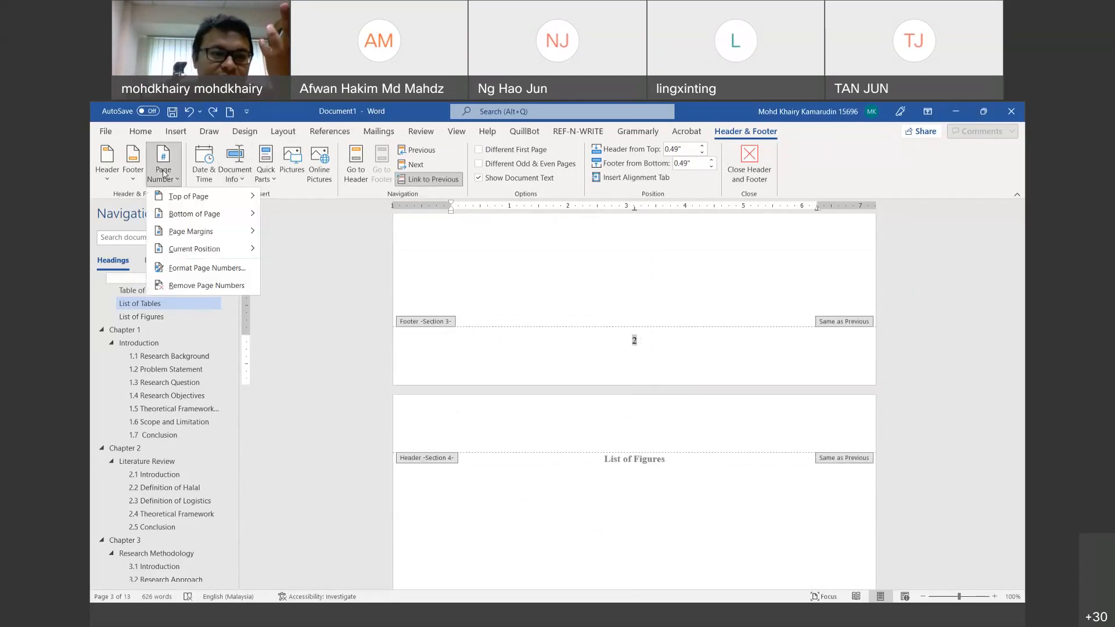
{"action": "left_click", "coordinate": [198, 264]}
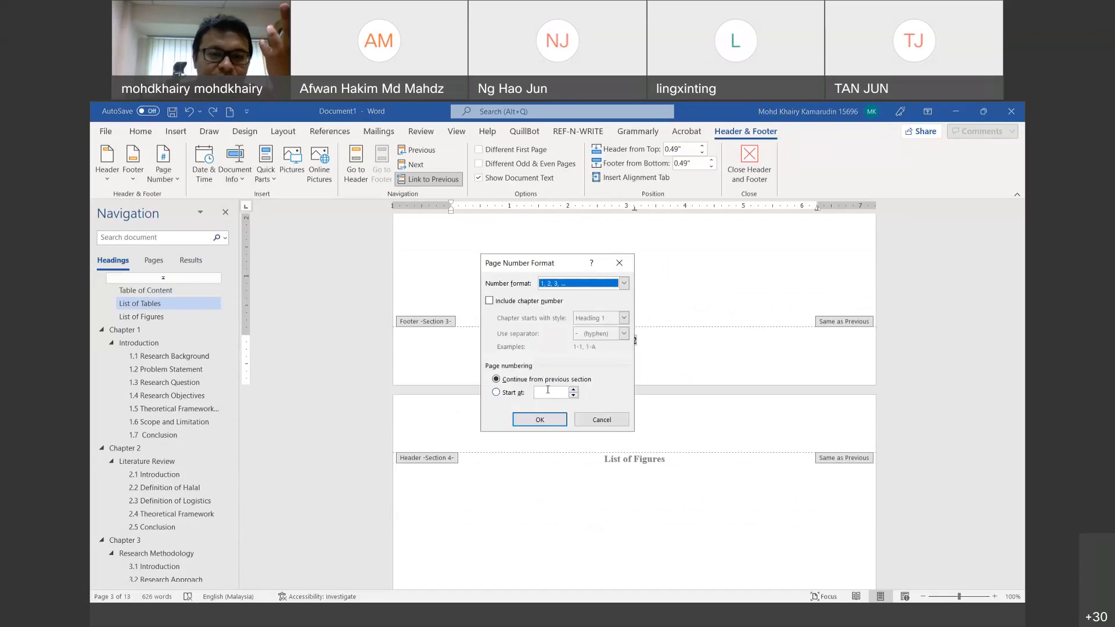
{"action": "left_click", "coordinate": [573, 395]}
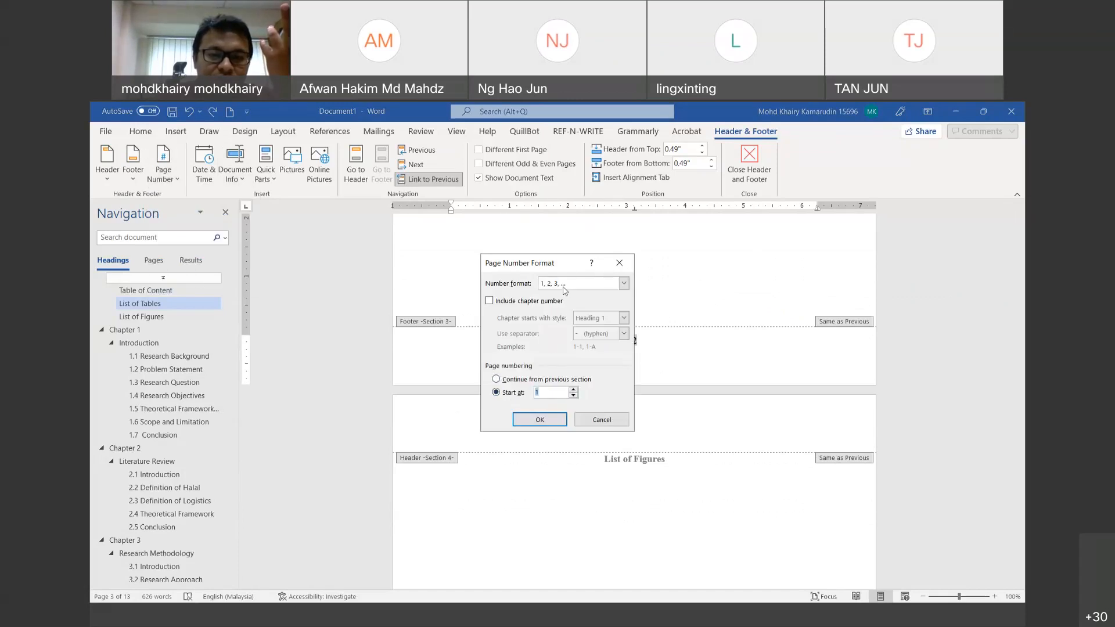
{"action": "left_click", "coordinate": [529, 381]}
{"action": "left_click", "coordinate": [560, 286]}
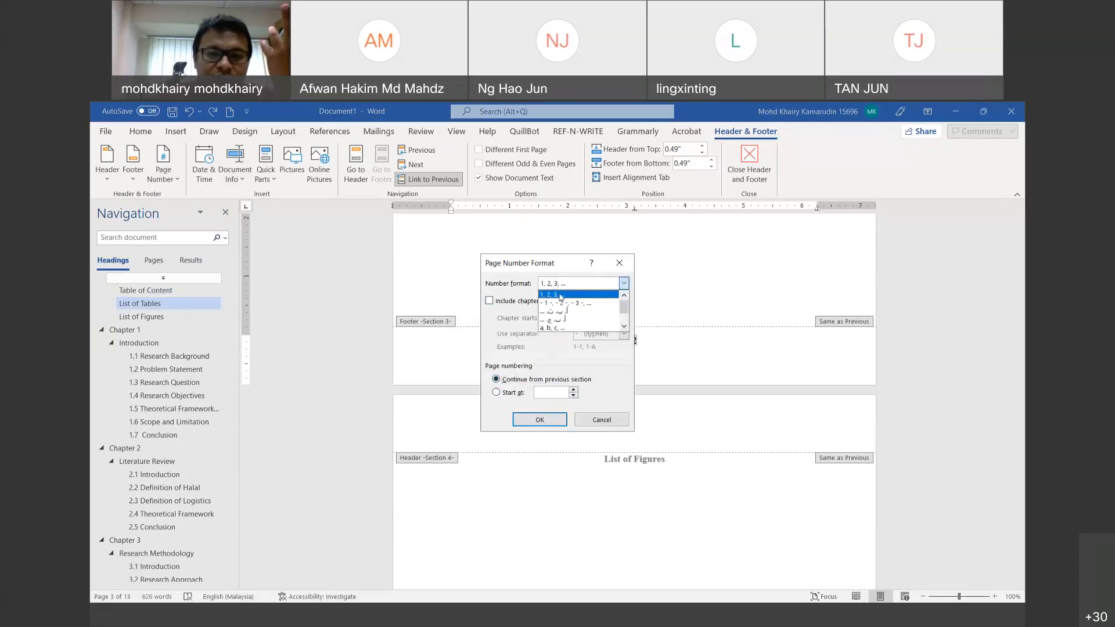
{"action": "scroll", "coordinate": [561, 317], "scroll_direction": "down", "scroll_amount": 2}
{"action": "left_click", "coordinate": [560, 324]}
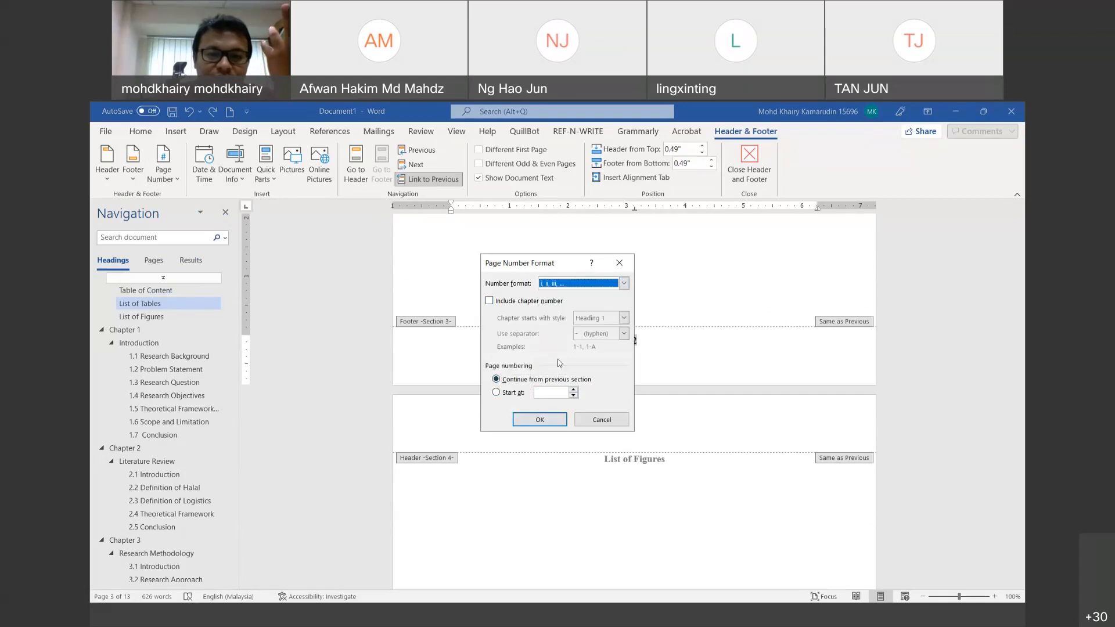
{"action": "left_click", "coordinate": [540, 419]}
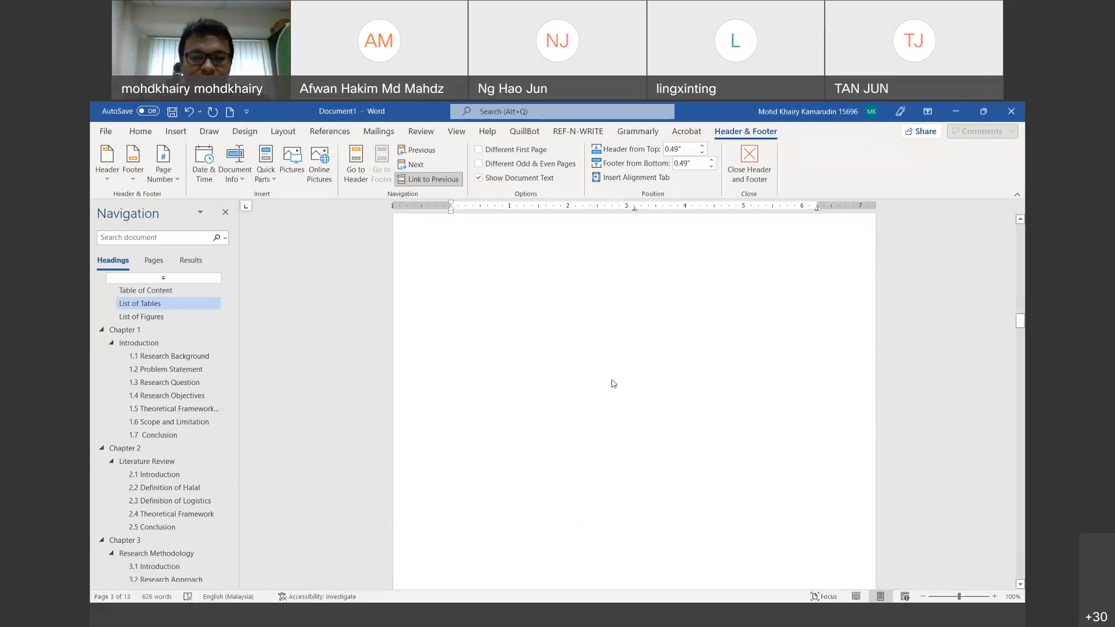
Step: Apply a number format to the next footer's page number 3, then close Header and Footer
{"action": "scroll", "coordinate": [640, 477], "scroll_direction": "down", "scroll_amount": 2}
{"action": "double_click", "coordinate": [634, 495]}
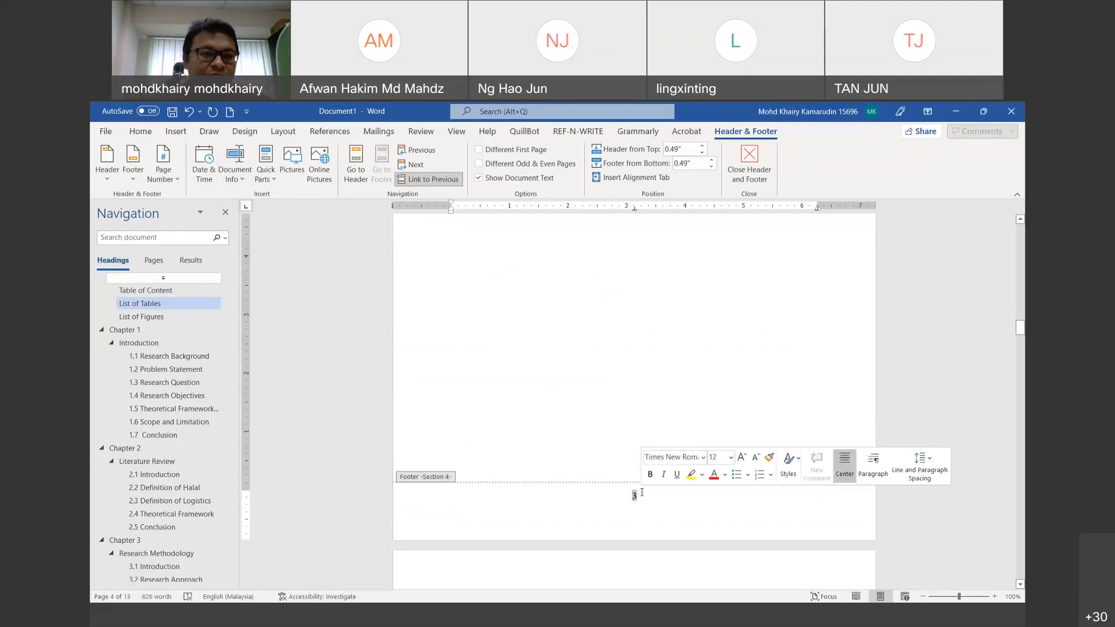
{"action": "left_click", "coordinate": [163, 170]}
{"action": "left_click", "coordinate": [181, 269]}
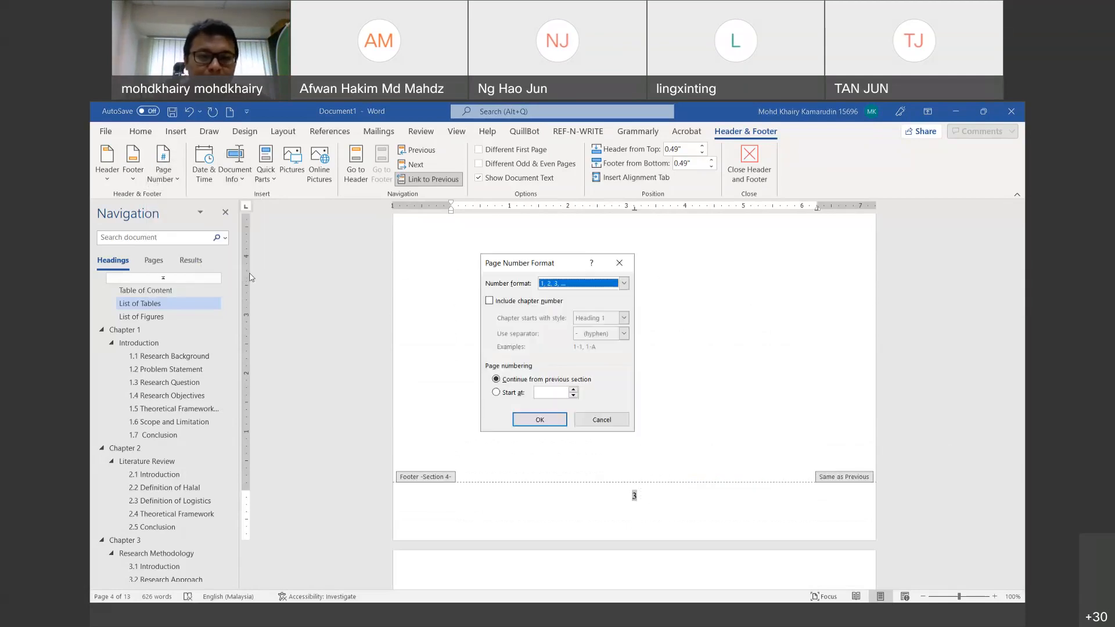
{"action": "left_click", "coordinate": [565, 285]}
{"action": "left_click", "coordinate": [564, 317]}
{"action": "left_click", "coordinate": [549, 421]}
{"action": "scroll", "coordinate": [562, 385], "scroll_direction": "up", "scroll_amount": 15}
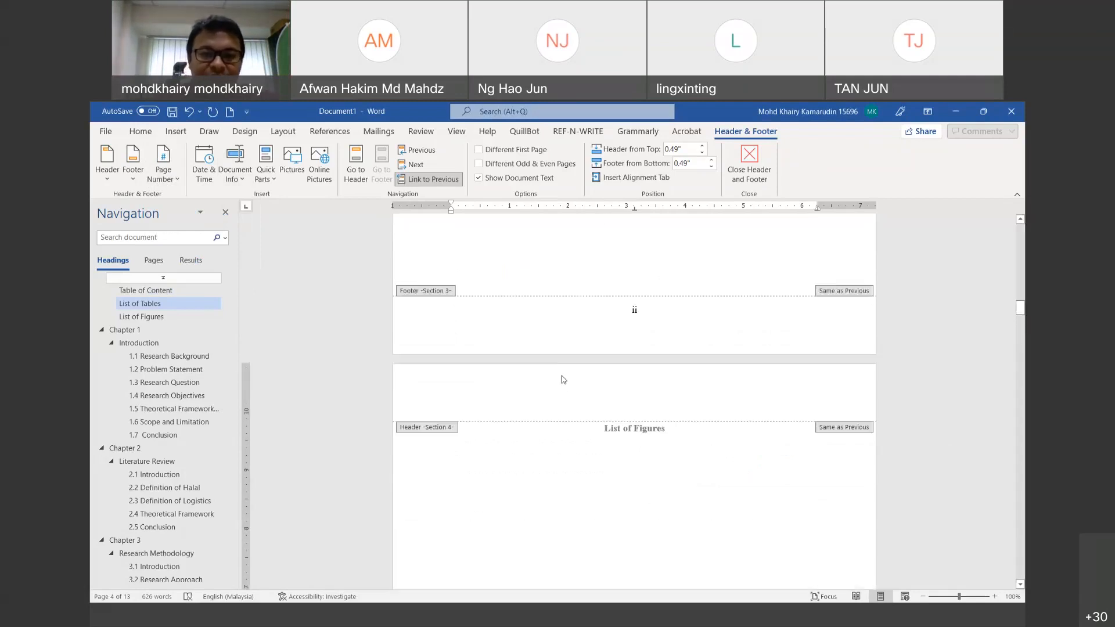
{"action": "mouse_move", "coordinate": [1020, 293]}
{"action": "left_mouse_down"}
{"action": "mouse_move", "coordinate": [1015, 378]}
{"action": "mouse_move", "coordinate": [1019, 278]}
{"action": "left_mouse_up"}
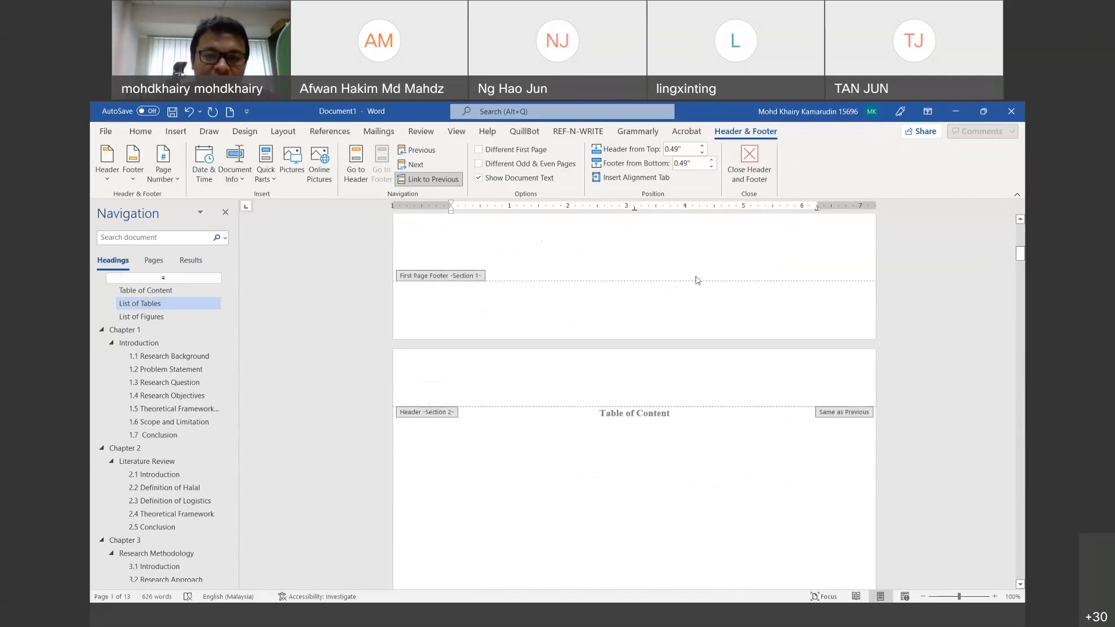
{"action": "left_click", "coordinate": [749, 163]}
Step: Below the Table of Content title, insert a custom three-level table of contents with tab leader (none)
{"action": "left_click", "coordinate": [693, 407]}
{"action": "key", "text": "Return"}
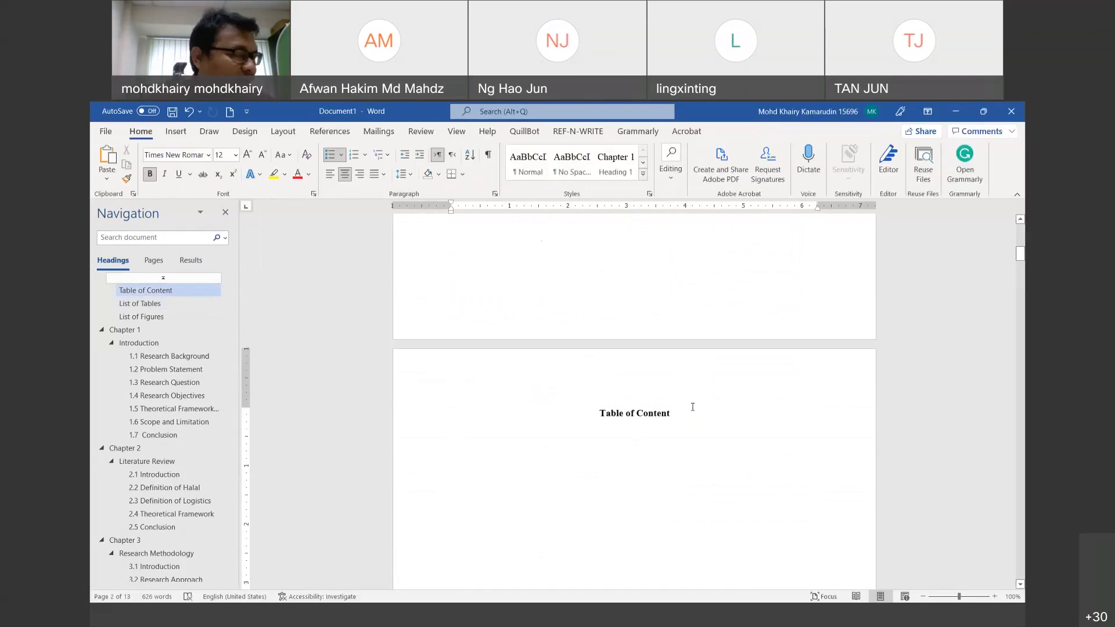
{"action": "left_click", "coordinate": [329, 131]}
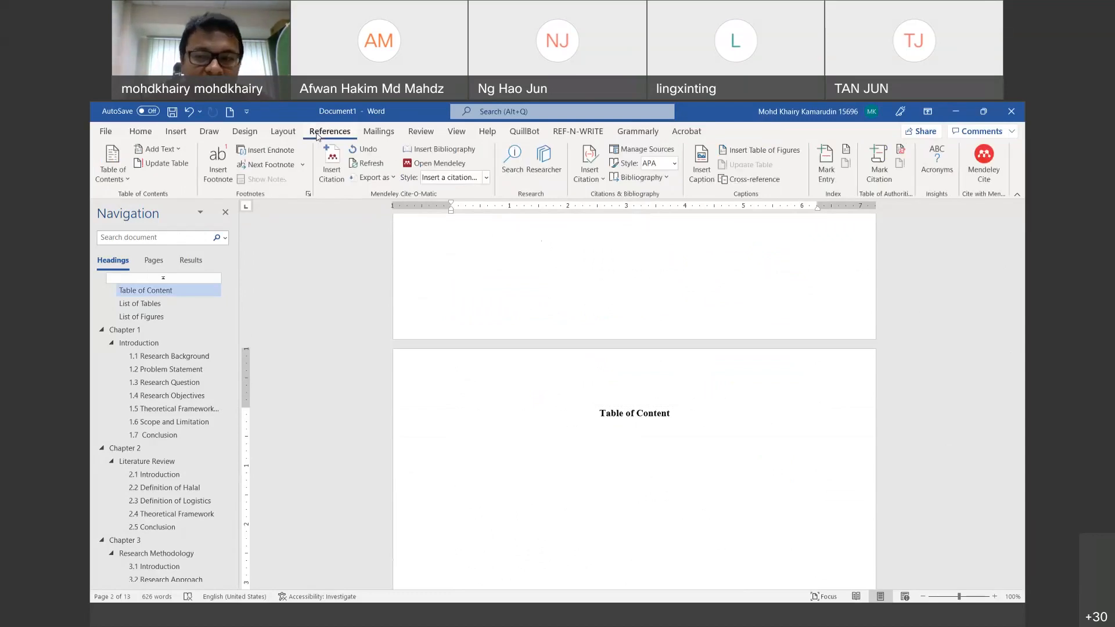
{"action": "left_click", "coordinate": [114, 173]}
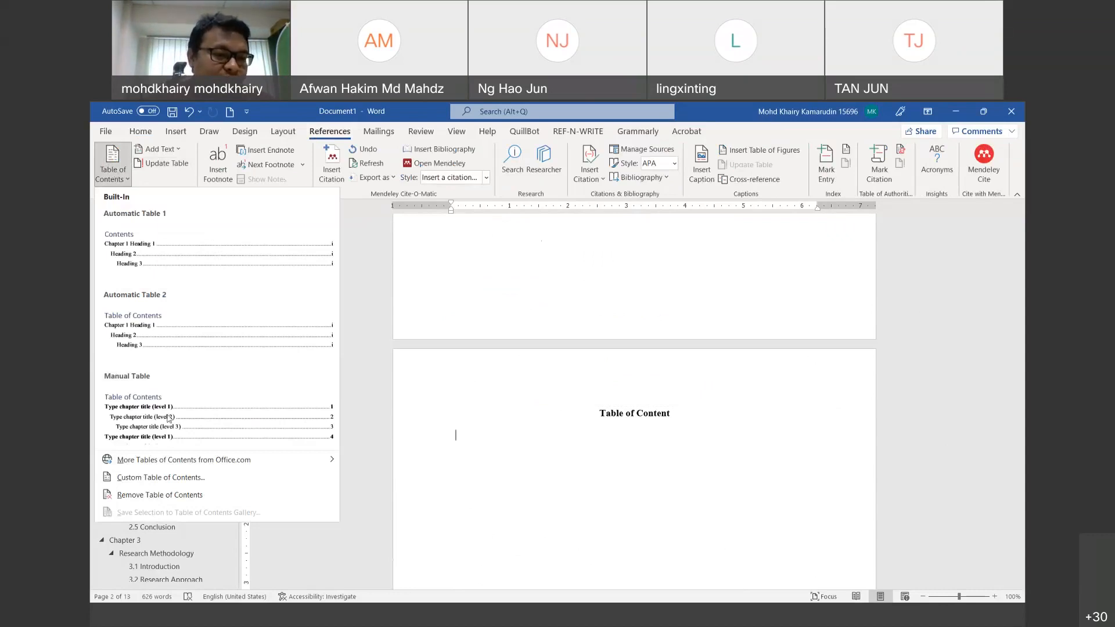
{"action": "left_click", "coordinate": [161, 479]}
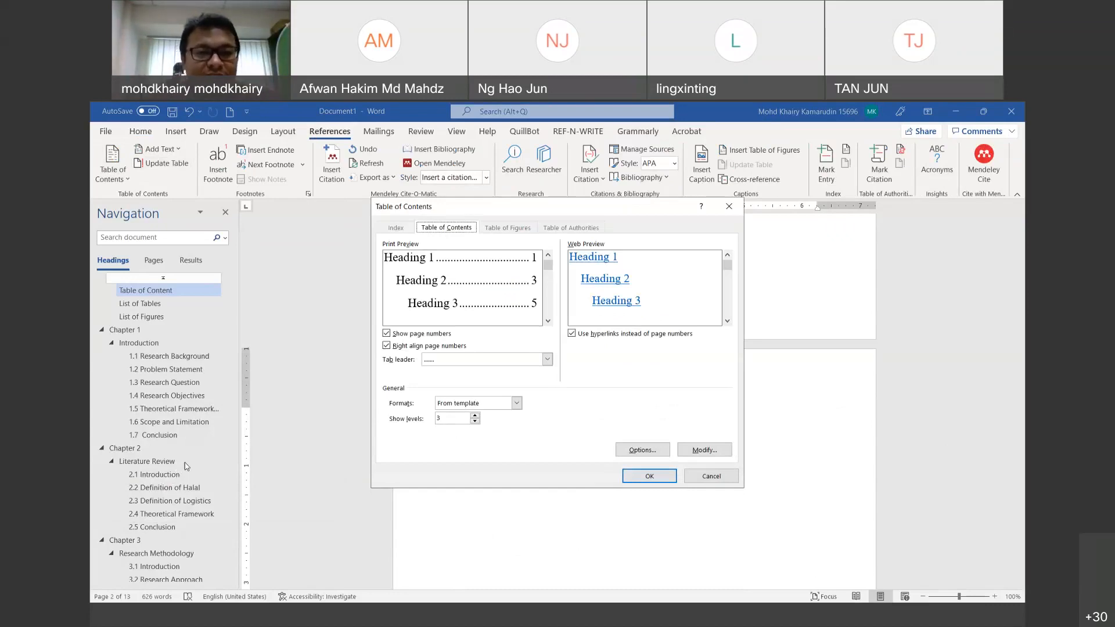
{"action": "left_click", "coordinate": [446, 363]}
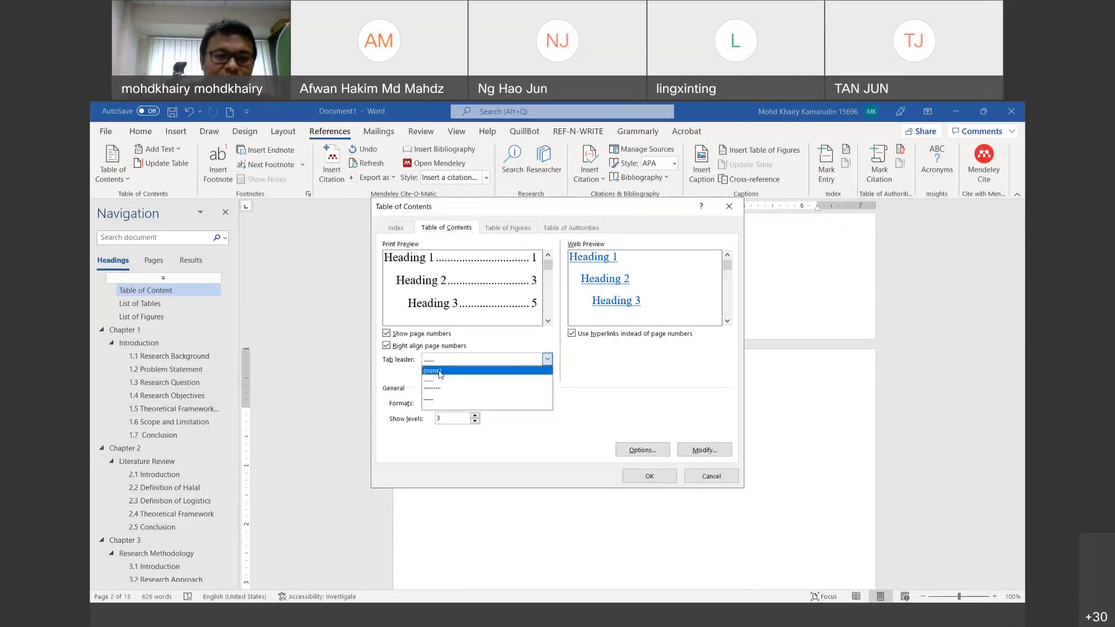
{"action": "left_click", "coordinate": [440, 372]}
{"action": "left_click", "coordinate": [444, 361]}
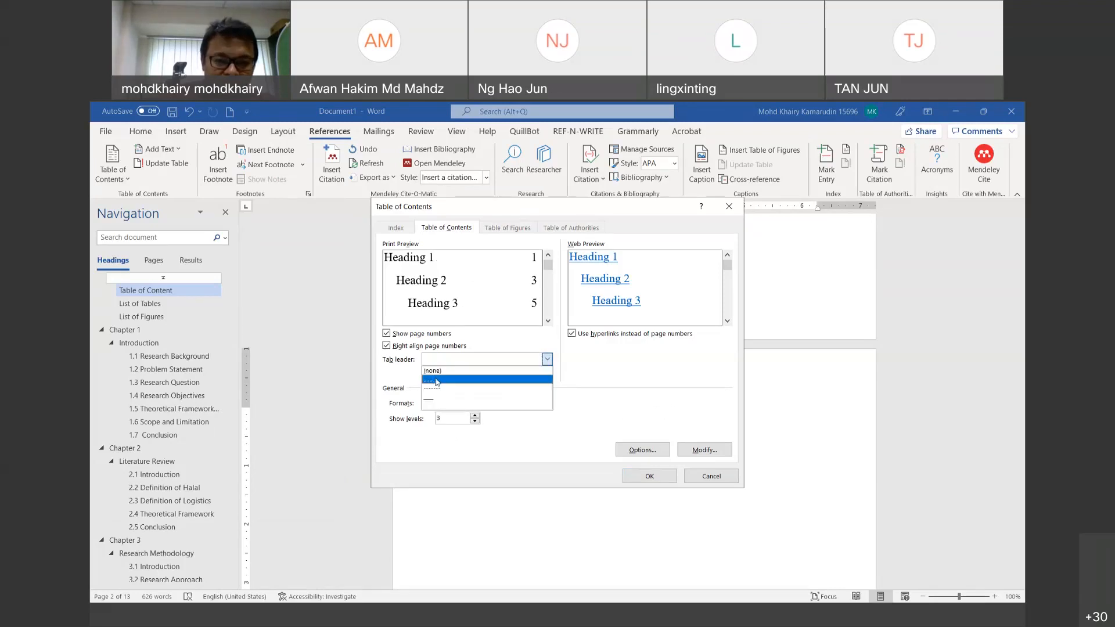
{"action": "left_click", "coordinate": [439, 379]}
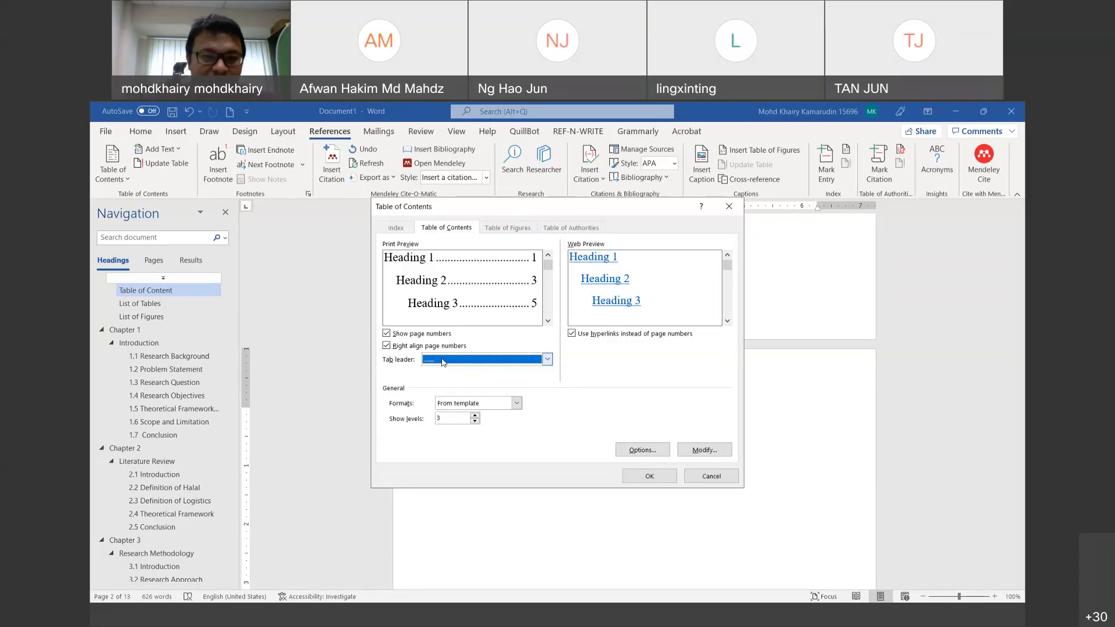
{"action": "left_click", "coordinate": [444, 362]}
{"action": "left_click", "coordinate": [439, 372]}
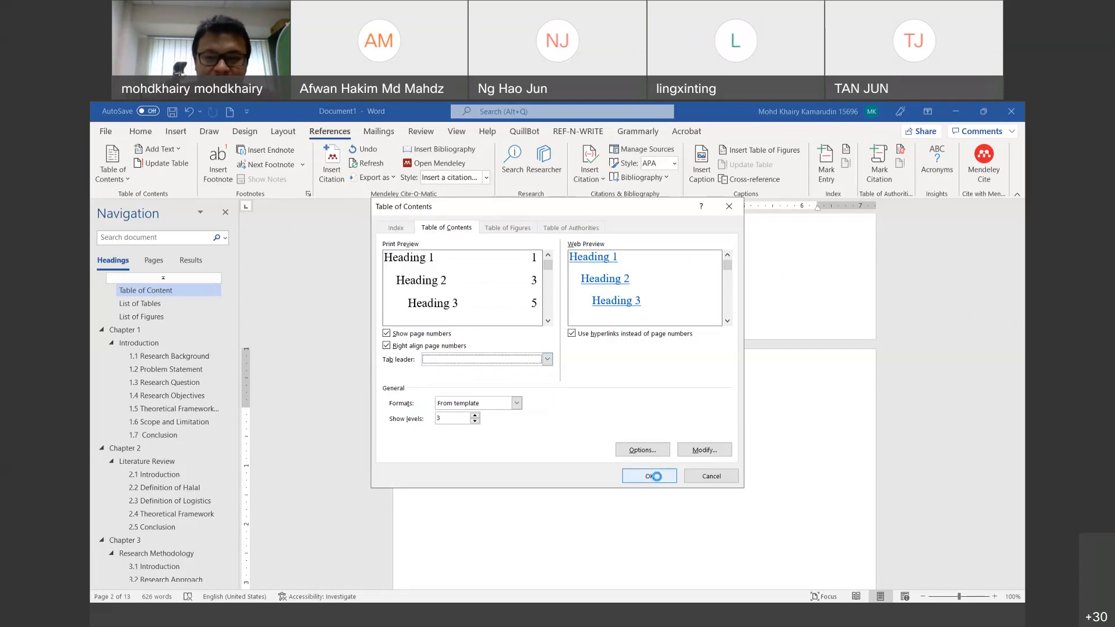
{"action": "left_click", "coordinate": [649, 476]}
Step: Scroll to the List of Tables page and add an empty line under its heading
{"action": "scroll", "coordinate": [666, 479], "scroll_direction": "up", "scroll_amount": 10}
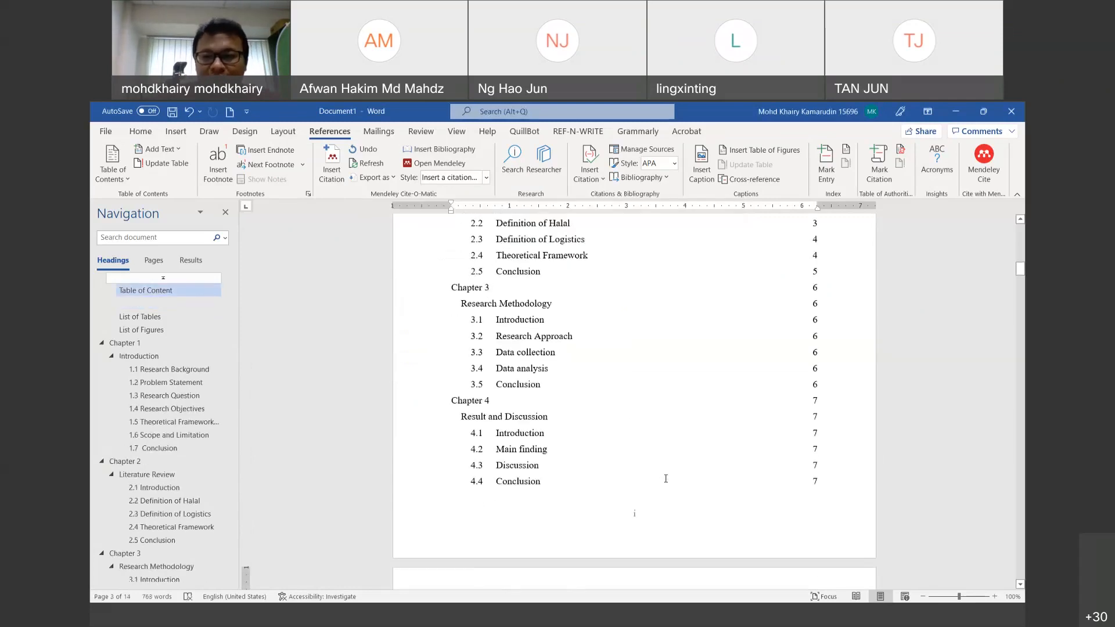
{"action": "scroll", "coordinate": [667, 478], "scroll_direction": "up", "scroll_amount": 7}
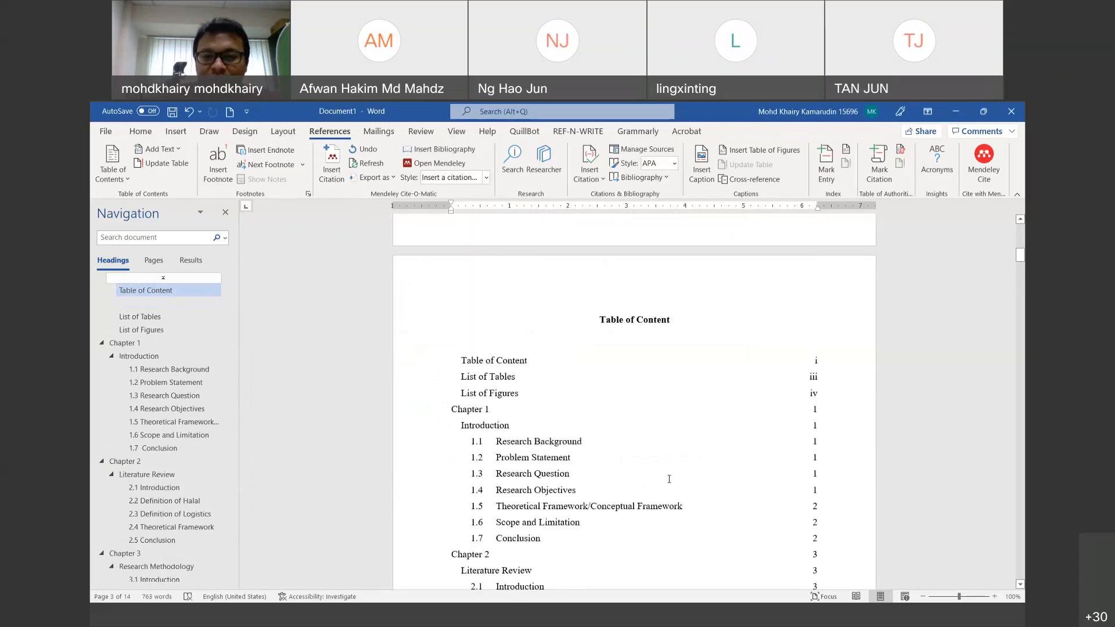
{"action": "scroll", "coordinate": [669, 479], "scroll_direction": "down", "scroll_amount": 2}
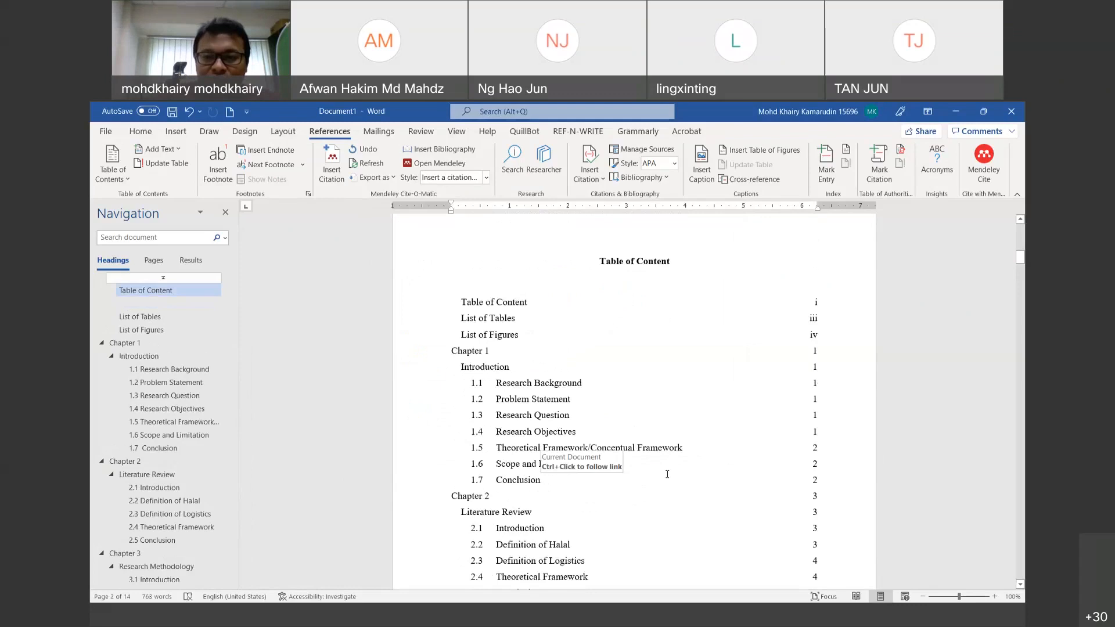
{"action": "scroll", "coordinate": [667, 473], "scroll_direction": "up", "scroll_amount": 1}
{"action": "scroll", "coordinate": [667, 473], "scroll_direction": "down", "scroll_amount": 10}
{"action": "scroll", "coordinate": [666, 473], "scroll_direction": "down", "scroll_amount": 10}
{"action": "scroll", "coordinate": [667, 472], "scroll_direction": "down", "scroll_amount": 10}
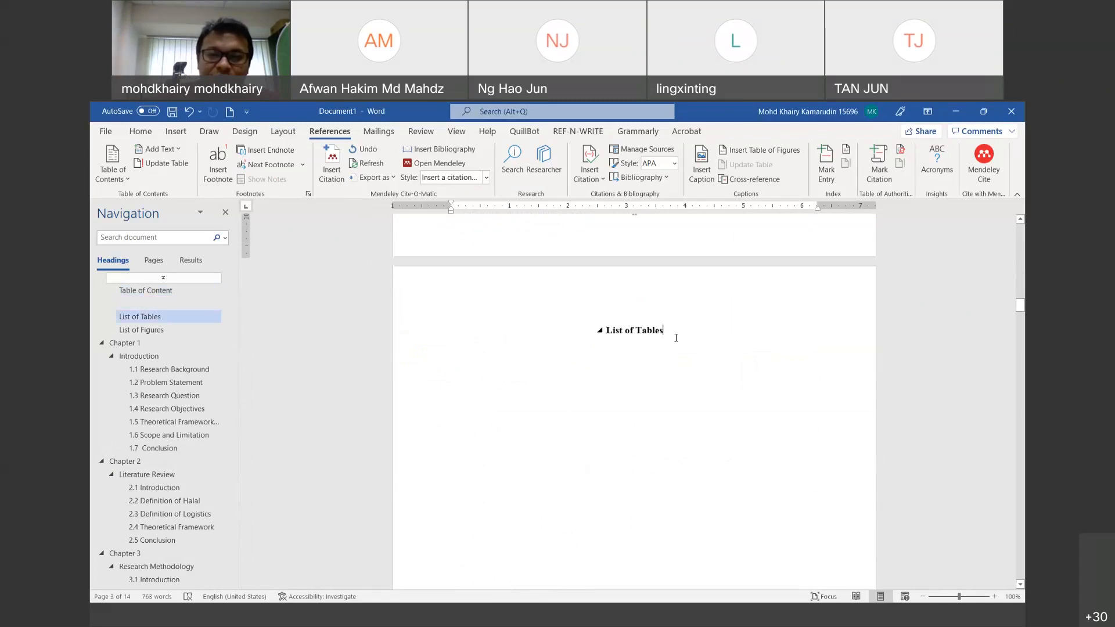
{"action": "key", "text": "Return"}
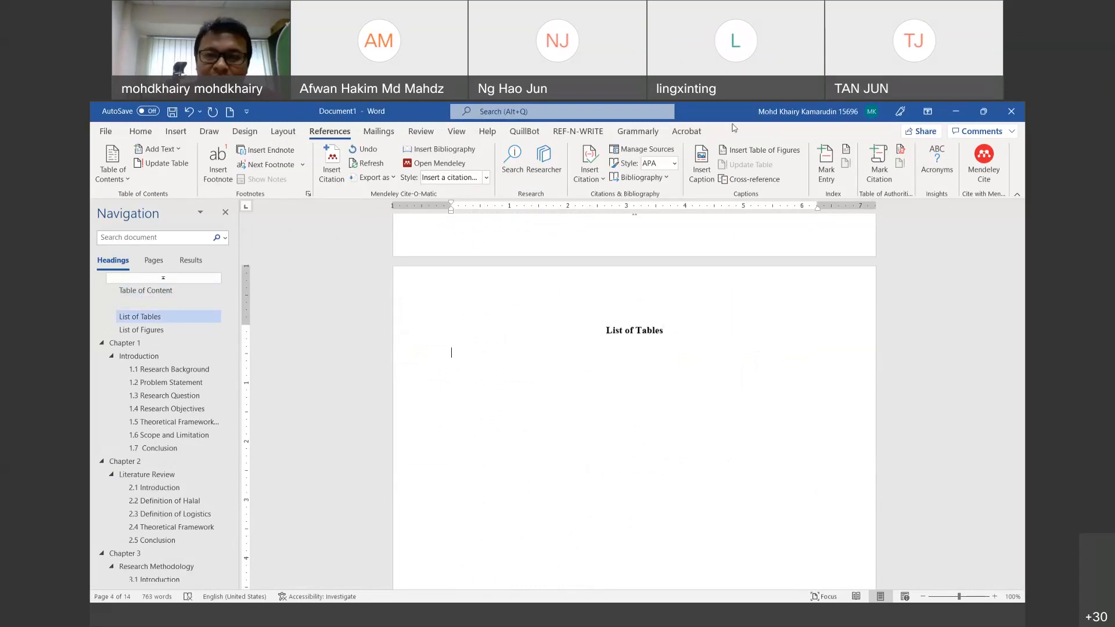
Step: Insert the List of Tables as a table of figures built from Table captions
{"action": "left_click", "coordinate": [755, 151]}
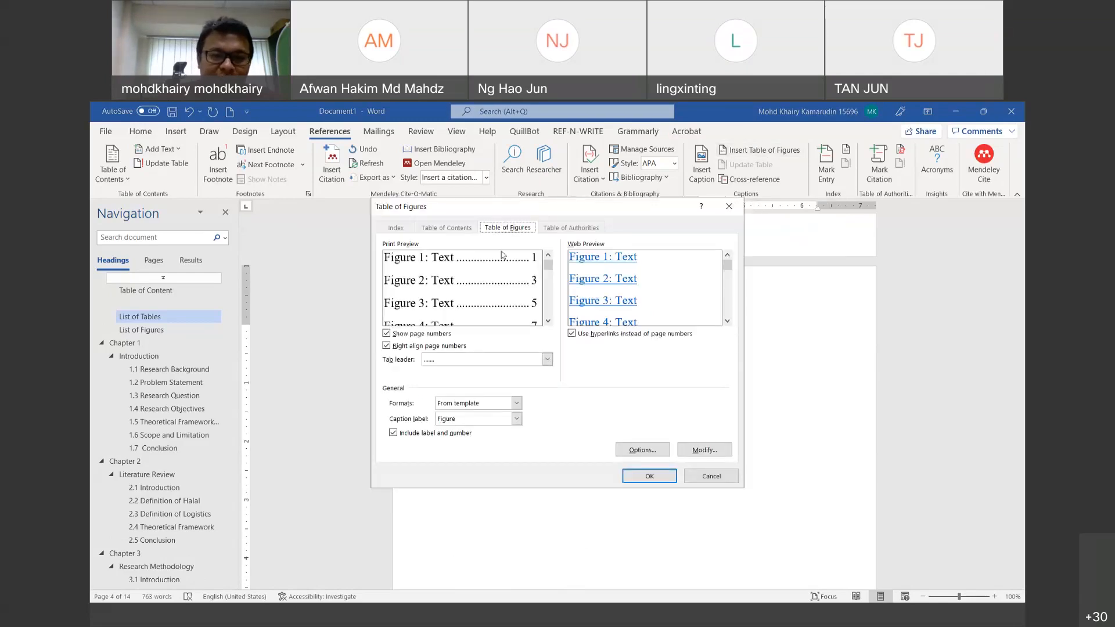
{"action": "left_click", "coordinate": [517, 419]}
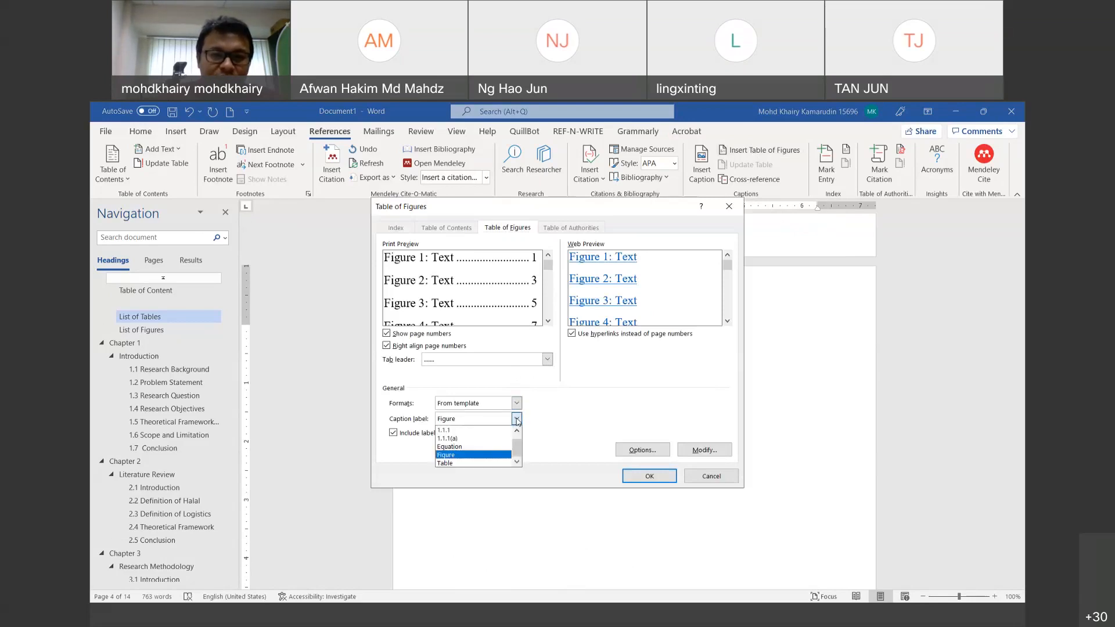
{"action": "left_click", "coordinate": [454, 226]}
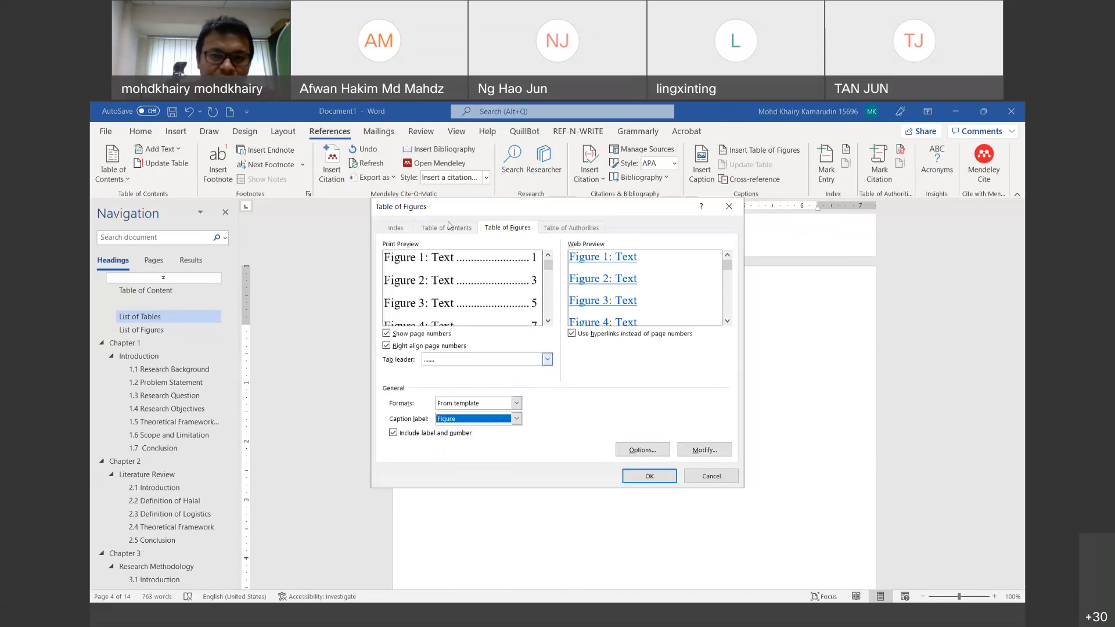
{"action": "left_click", "coordinate": [517, 421]}
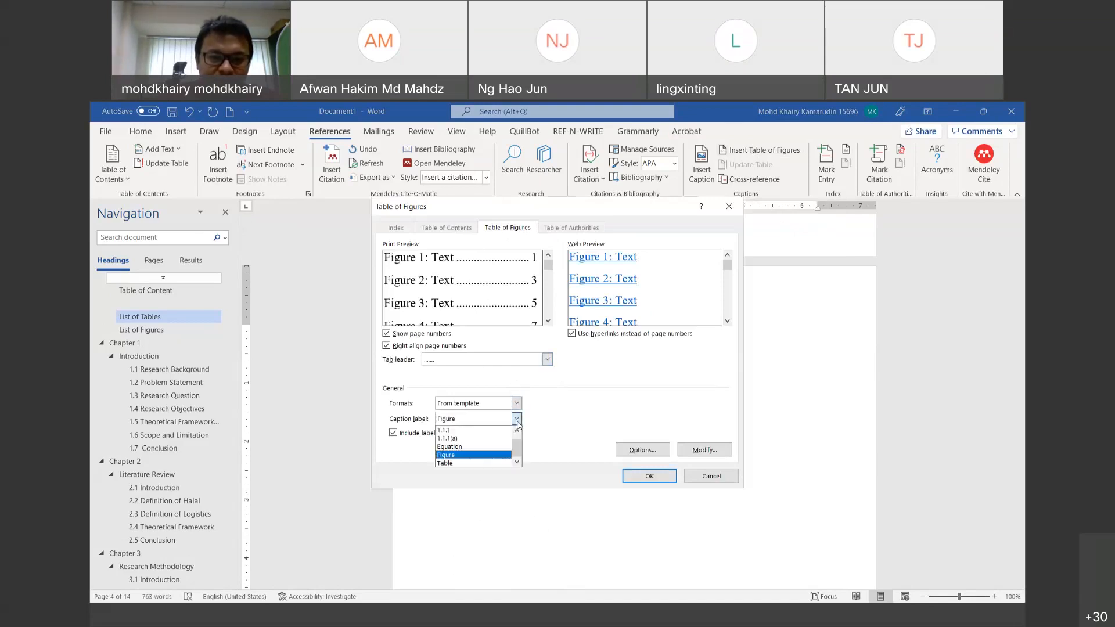
{"action": "left_click", "coordinate": [470, 463]}
{"action": "left_click", "coordinate": [640, 475]}
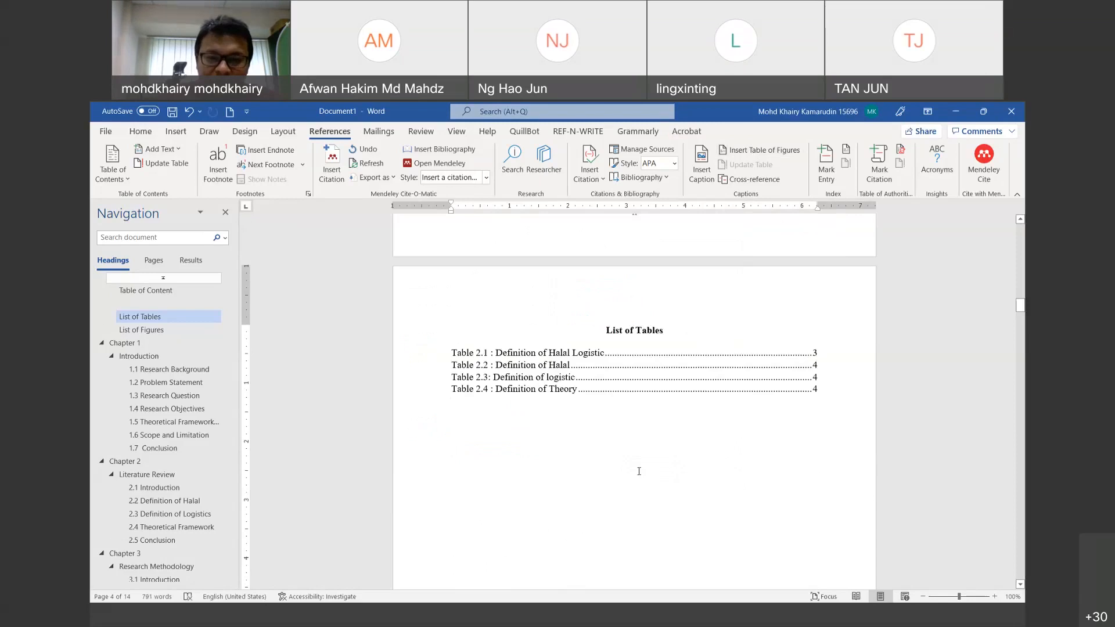
Step: Go to the List of Figures page and place the caret after its heading
{"action": "left_click", "coordinate": [196, 343]}
{"action": "left_click", "coordinate": [197, 330]}
{"action": "left_click", "coordinate": [682, 230]}
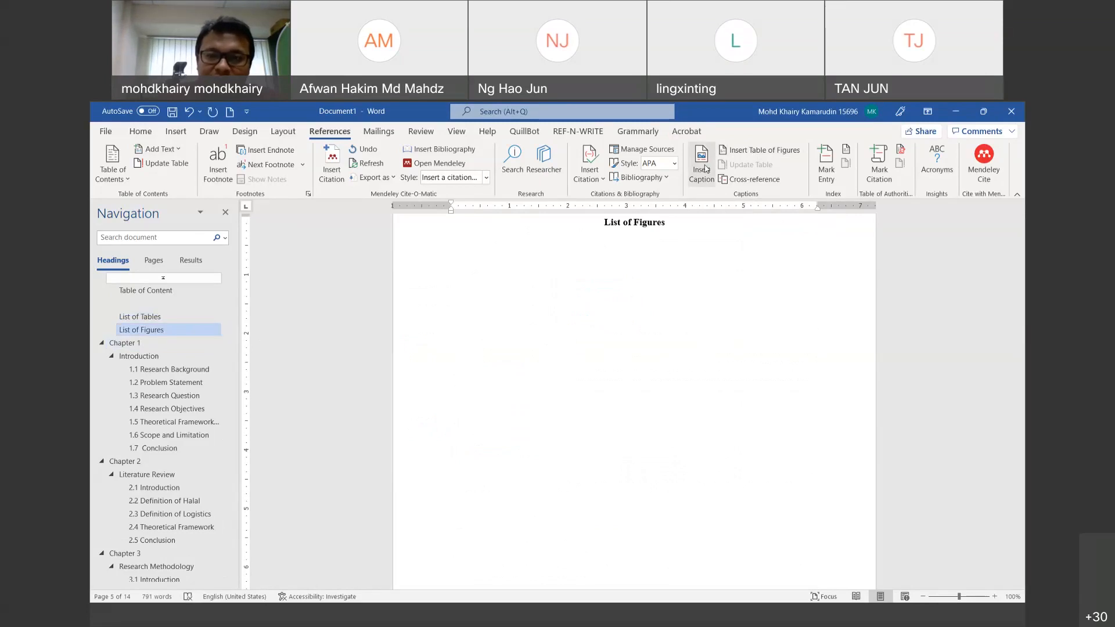
Step: Check that Figure is the caption label, closing the caption settings without adding a caption
{"action": "left_click", "coordinate": [705, 168]}
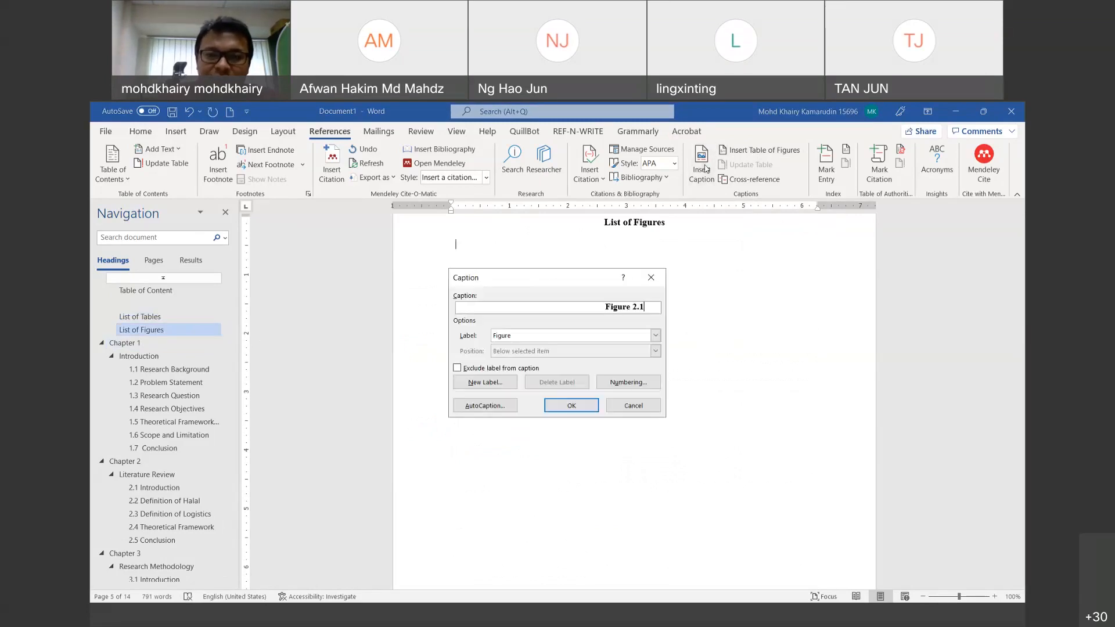
{"action": "left_click", "coordinate": [567, 339]}
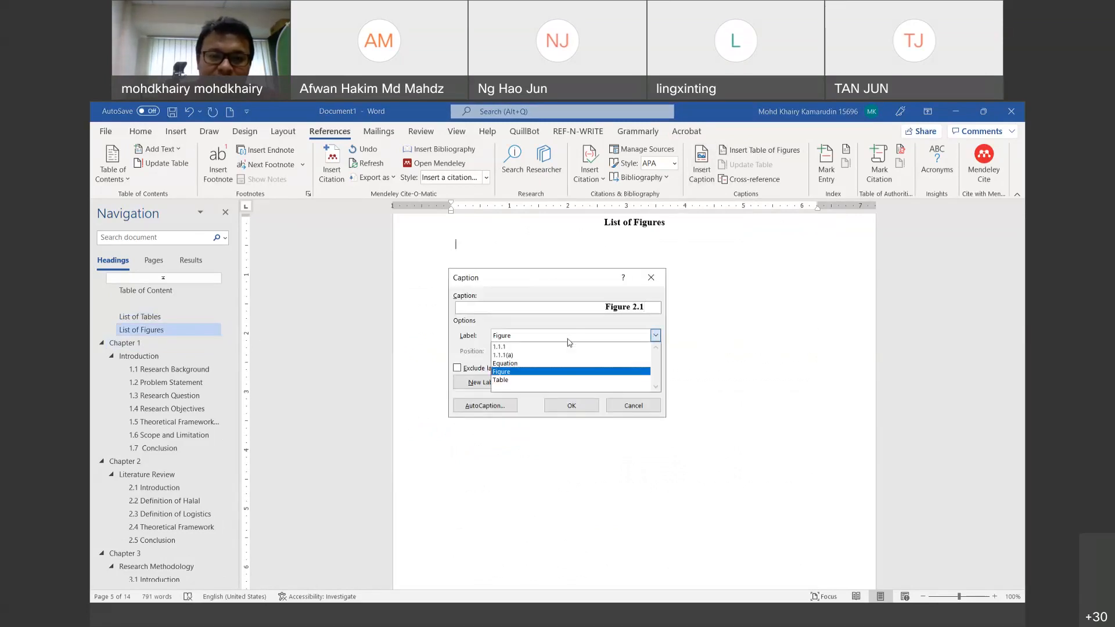
{"action": "left_click", "coordinate": [531, 372]}
{"action": "left_click", "coordinate": [633, 405]}
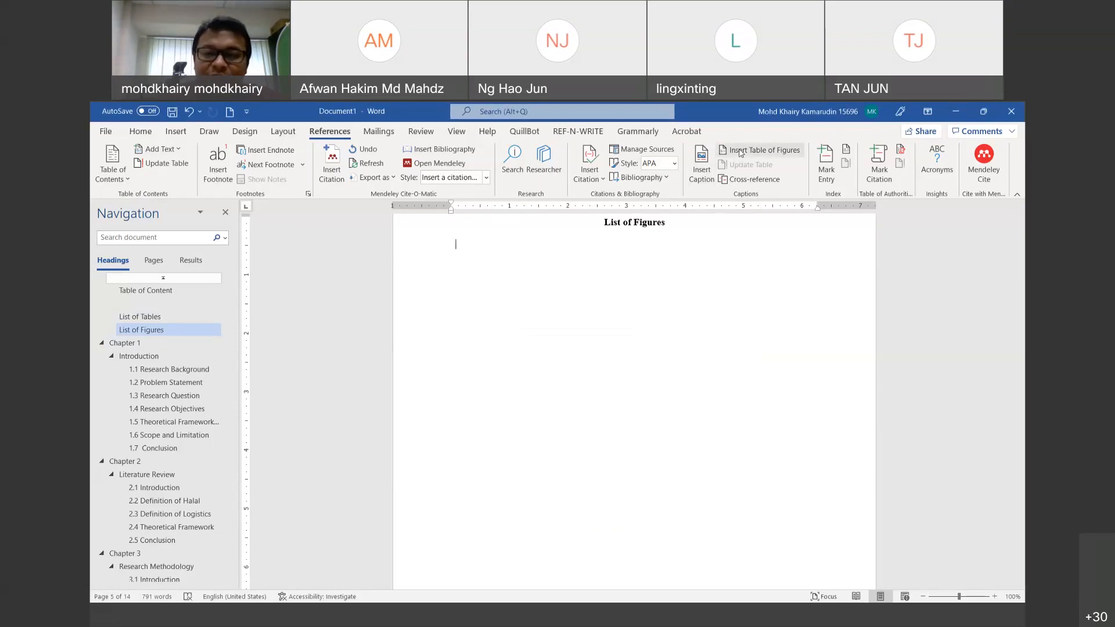
Step: Insert the List of Figures with the tab leader set to (none)
{"action": "left_click", "coordinate": [740, 153]}
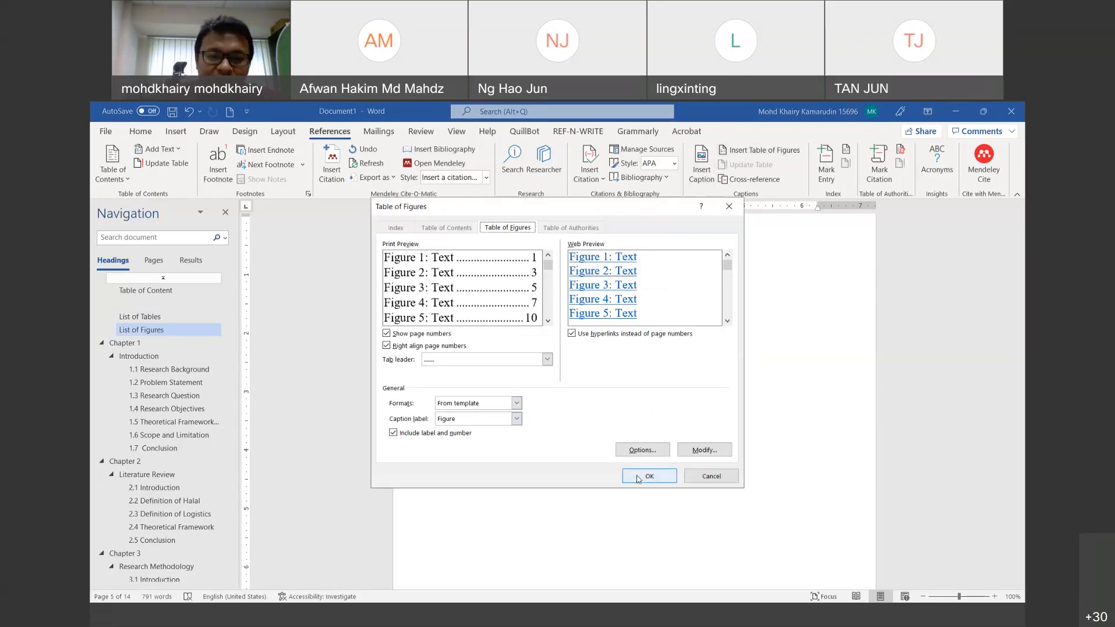
{"action": "left_click", "coordinate": [496, 363]}
{"action": "left_click", "coordinate": [487, 372]}
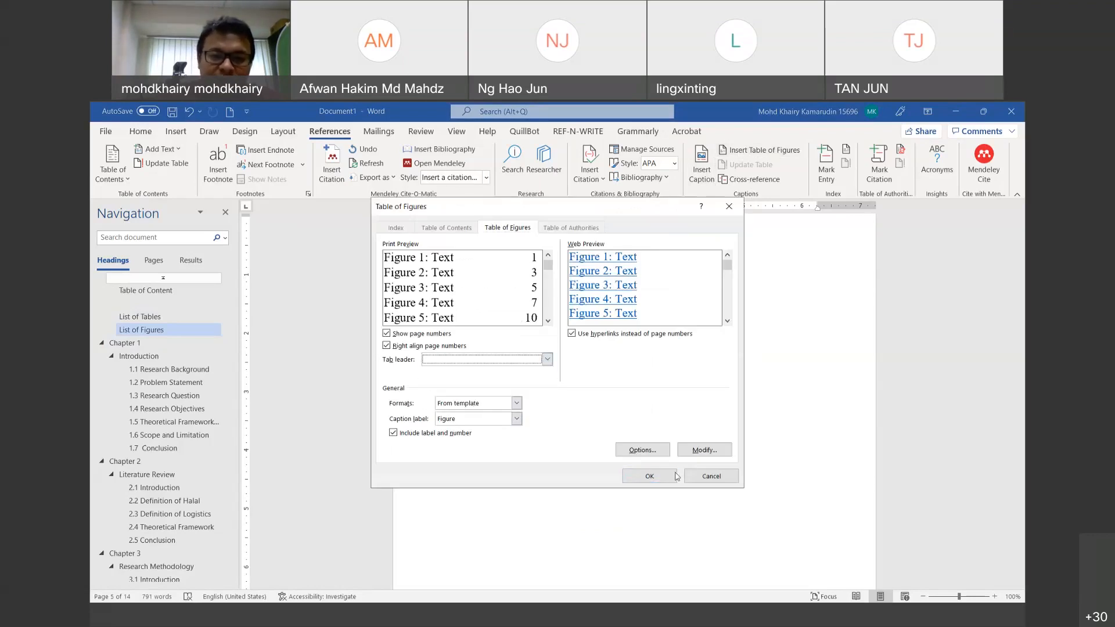
{"action": "left_click", "coordinate": [649, 477]}
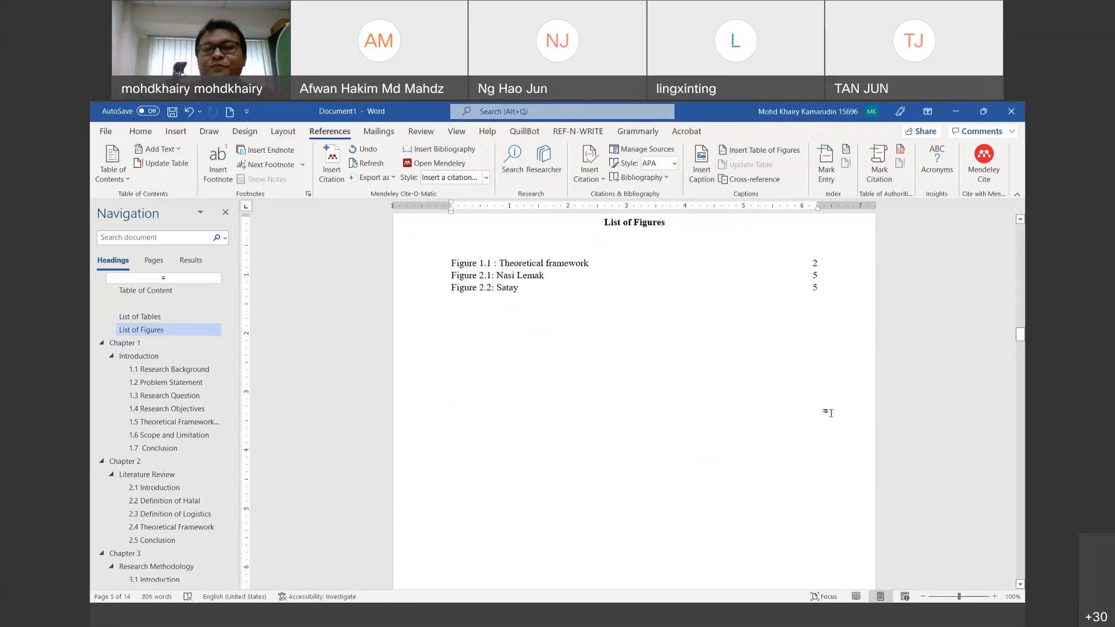
Step: Scroll back up through the lists to the List of Tables page
{"action": "scroll", "coordinate": [833, 413], "scroll_direction": "up", "scroll_amount": 3}
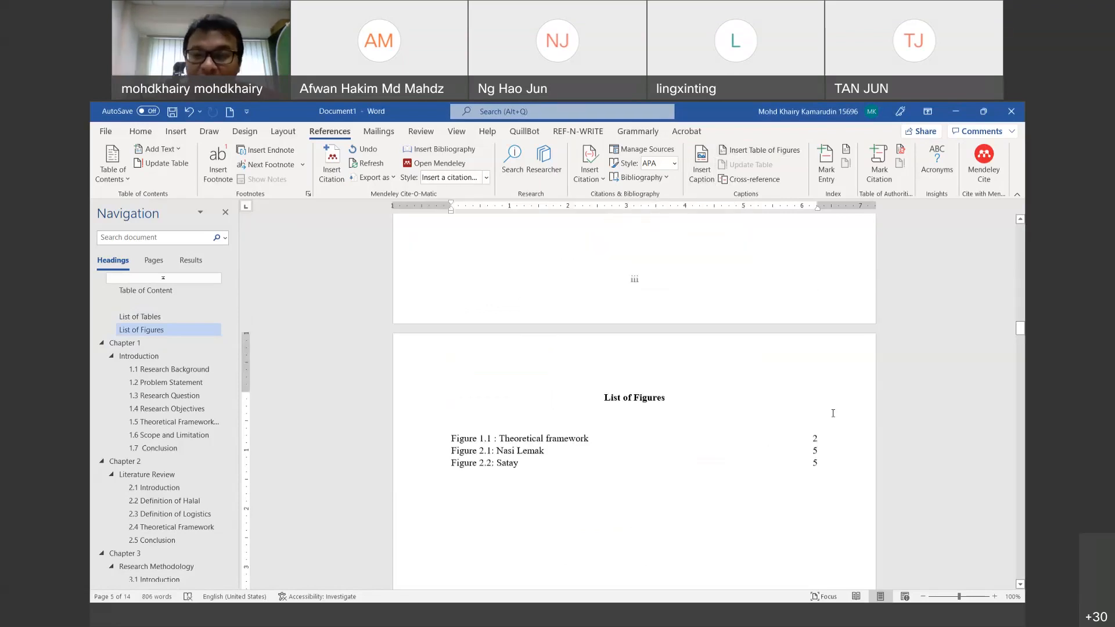
{"action": "scroll", "coordinate": [832, 413], "scroll_direction": "up", "scroll_amount": 12}
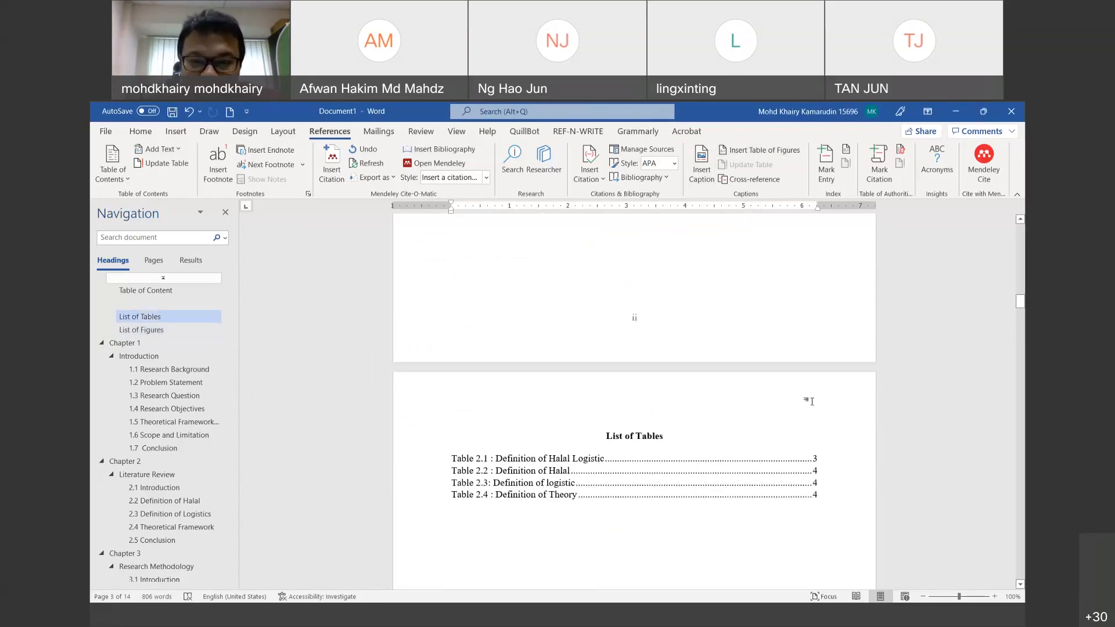
{"action": "scroll", "coordinate": [812, 401], "scroll_direction": "up", "scroll_amount": 15}
{"action": "scroll", "coordinate": [806, 390], "scroll_direction": "up", "scroll_amount": 7}
{"action": "scroll", "coordinate": [802, 387], "scroll_direction": "down", "scroll_amount": 3}
{"action": "scroll", "coordinate": [803, 387], "scroll_direction": "down", "scroll_amount": 15}
{"action": "scroll", "coordinate": [797, 378], "scroll_direction": "down", "scroll_amount": 12}
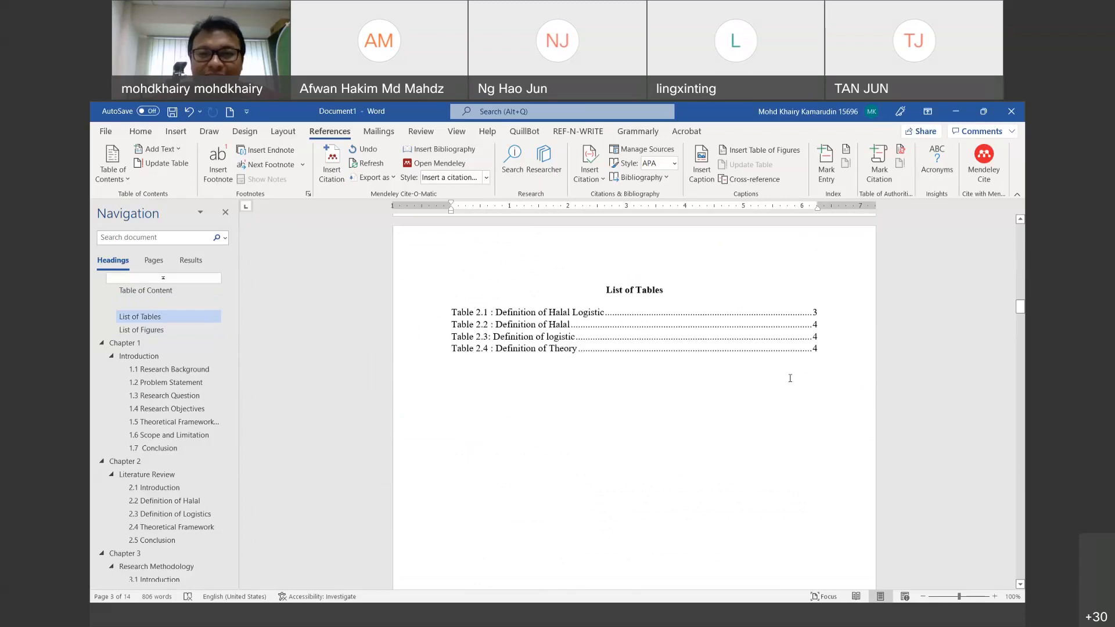
{"action": "triple_click", "coordinate": [655, 312]}
{"action": "left_click", "coordinate": [753, 165]}
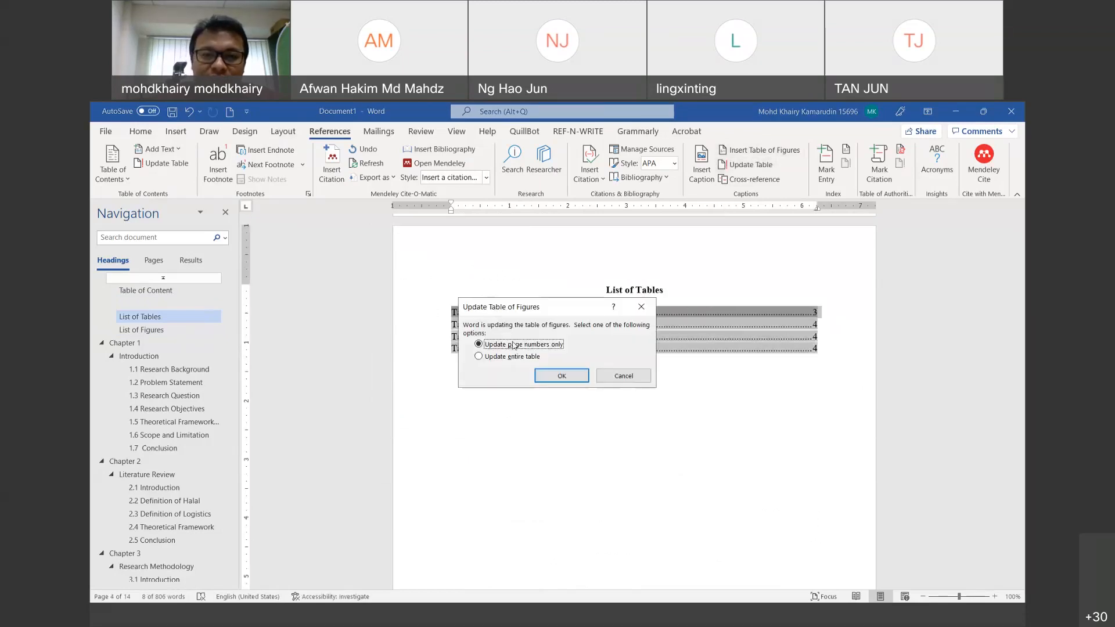
{"action": "left_click", "coordinate": [624, 376]}
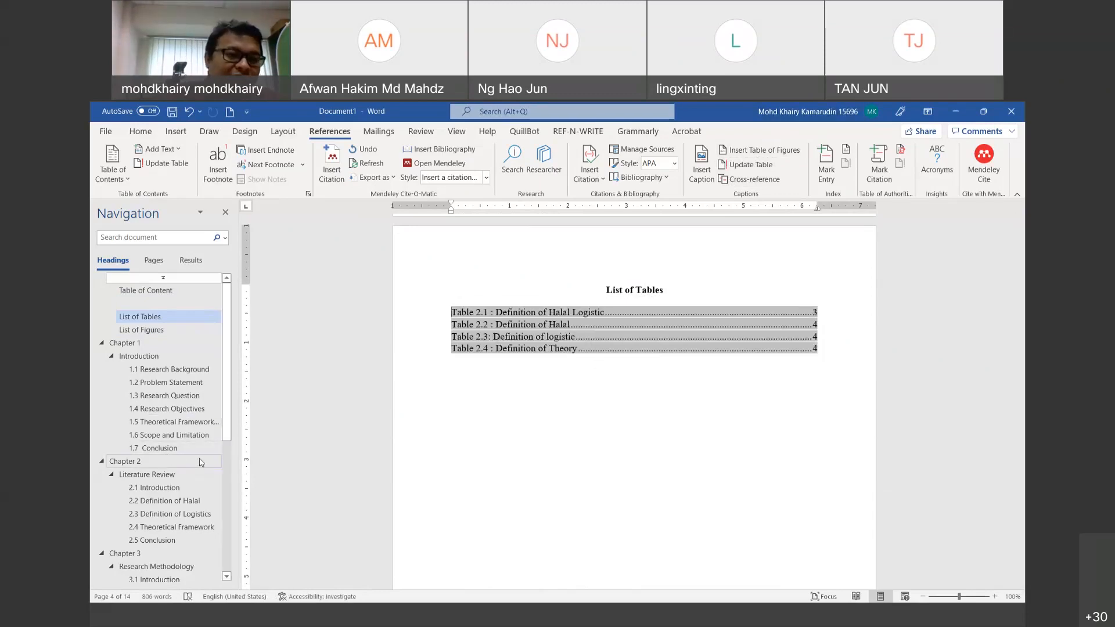
Step: Try pushing 1.7 Conclusion down with blank lines, then undo and redo those changes
{"action": "scroll", "coordinate": [678, 377], "scroll_direction": "down", "scroll_amount": 5}
{"action": "scroll", "coordinate": [677, 378], "scroll_direction": "up", "scroll_amount": 8}
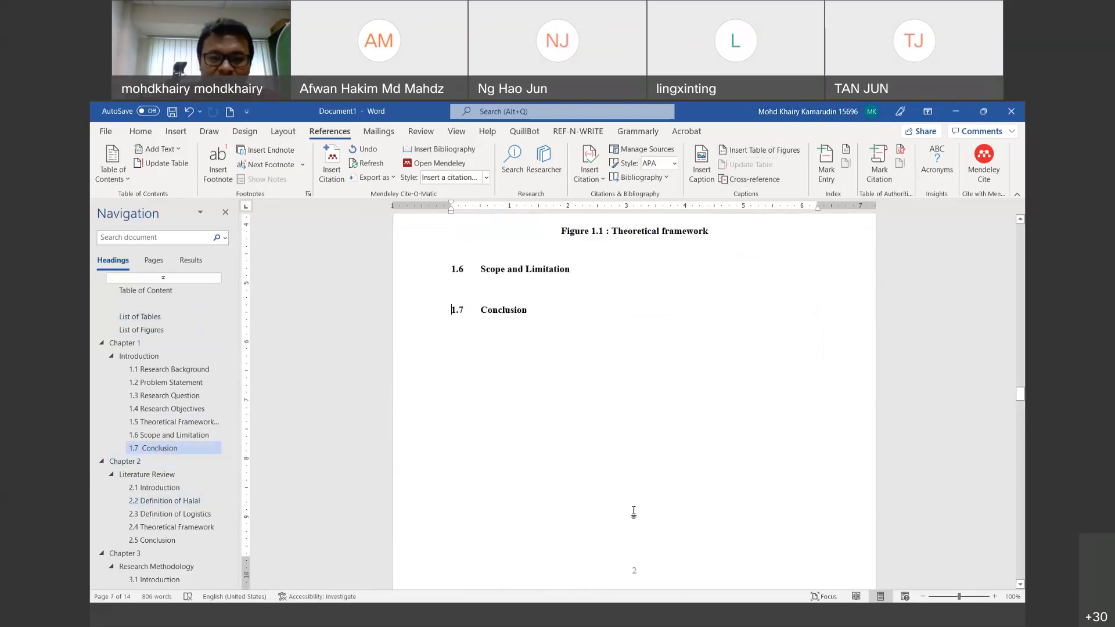
{"action": "scroll", "coordinate": [633, 377], "scroll_direction": "down", "scroll_amount": 6}
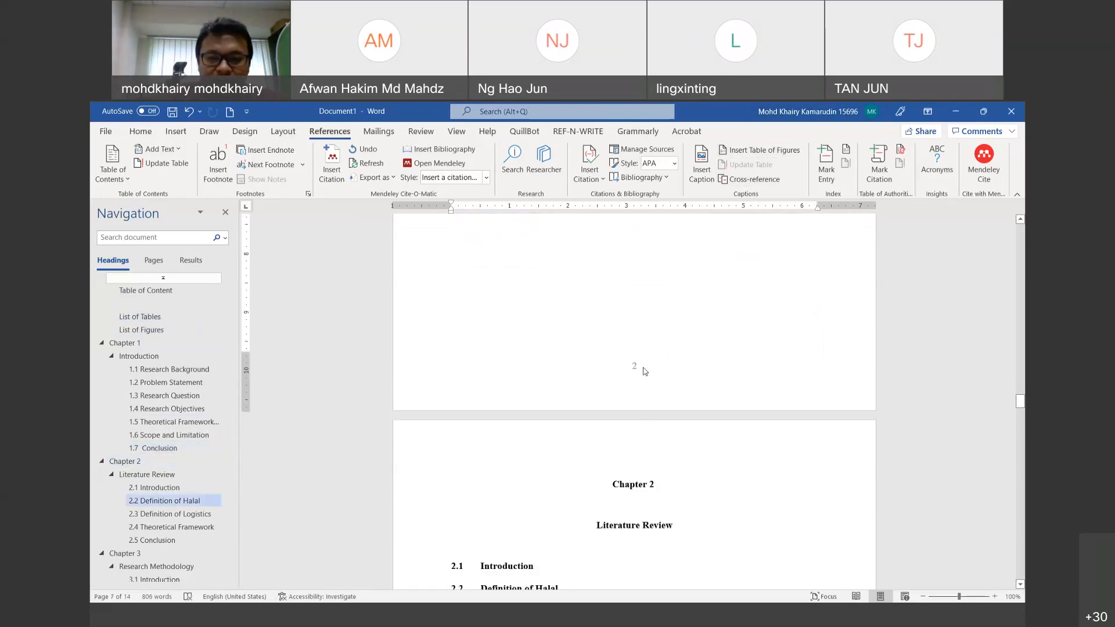
{"action": "scroll", "coordinate": [639, 369], "scroll_direction": "up", "scroll_amount": 3}
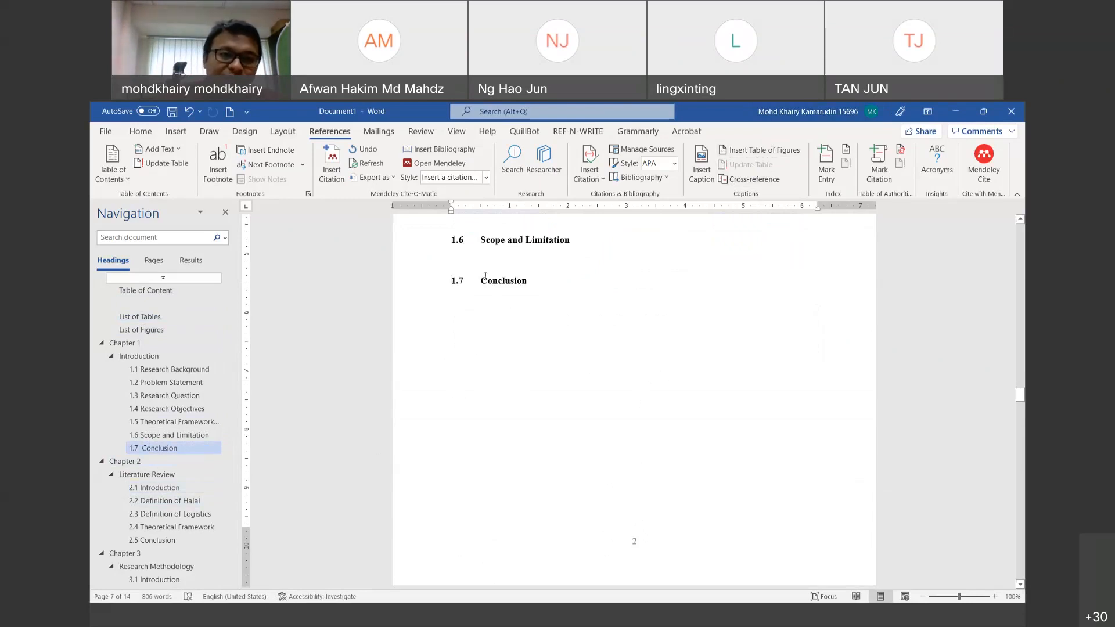
{"action": "left_click", "coordinate": [278, 132]}
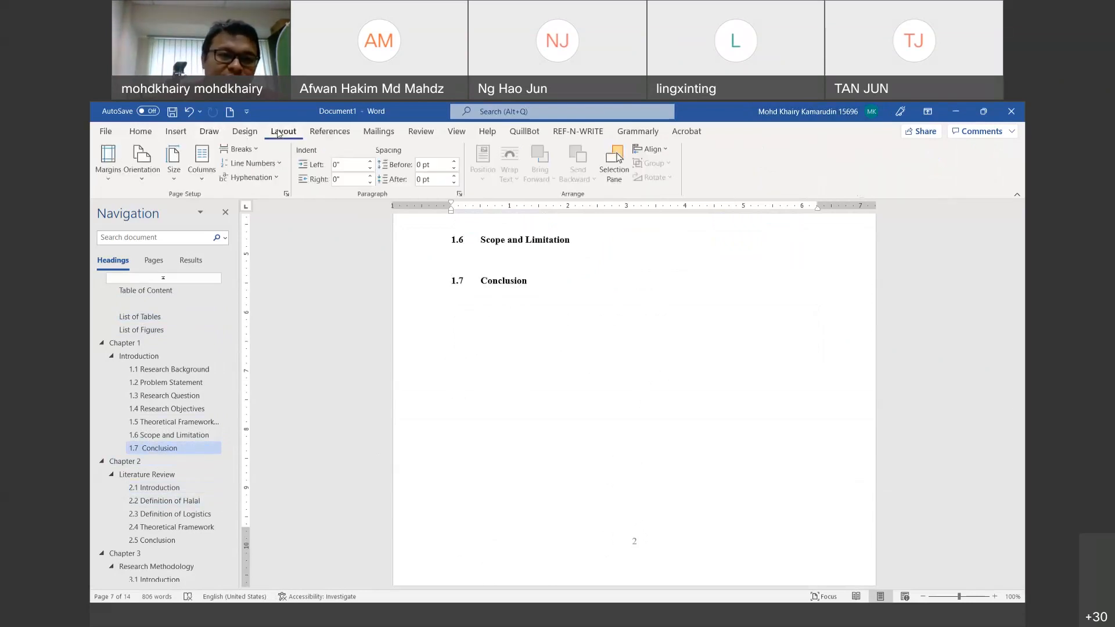
{"action": "key", "text": "Return"}
{"action": "key", "text": "Return"}
{"action": "key", "text": "Return"}
{"action": "key", "text": "Return"}
{"action": "key", "text": "Return"}
{"action": "key", "text": "Return"}
{"action": "key", "text": "Return"}
{"action": "key", "text": "Return"}
{"action": "key", "text": "Return"}
{"action": "key", "text": "Return"}
{"action": "key", "text": "Return"}
{"action": "key", "text": "Return"}
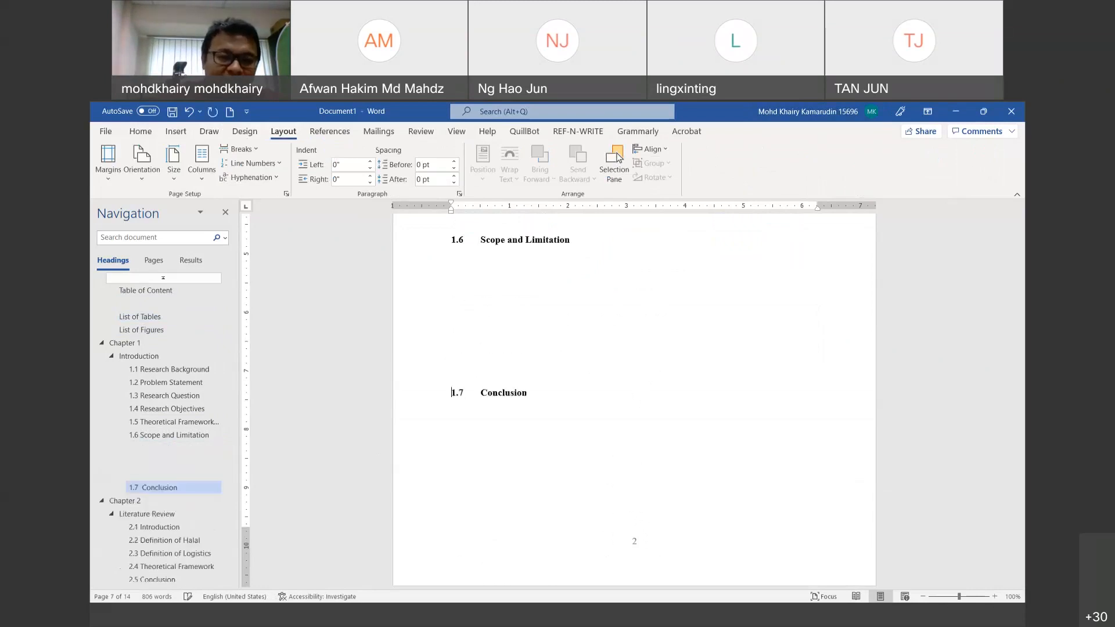
{"action": "key", "text": "Return"}
{"action": "key", "text": "Return"}
{"action": "key", "text": "Return"}
{"action": "key", "text": "Return"}
{"action": "key", "text": "Return"}
{"action": "key", "text": "Return"}
{"action": "key", "text": "Return"}
{"action": "key", "text": "Return"}
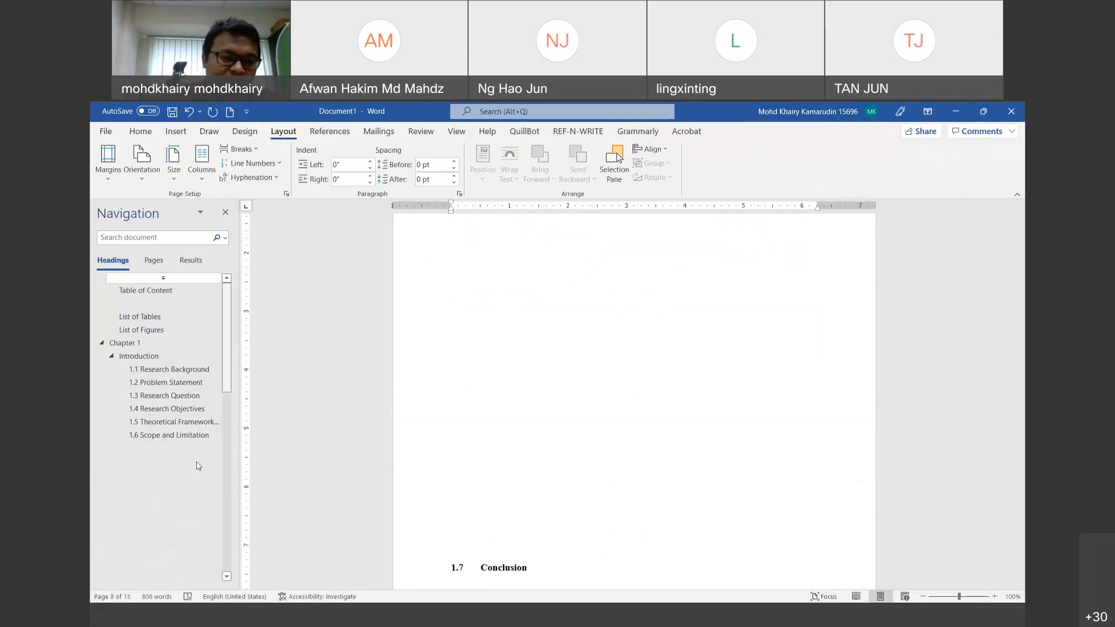
{"action": "left_click", "coordinate": [190, 113]}
{"action": "left_click", "coordinate": [190, 114]}
{"action": "left_click", "coordinate": [190, 113]}
{"action": "left_click", "coordinate": [209, 117]}
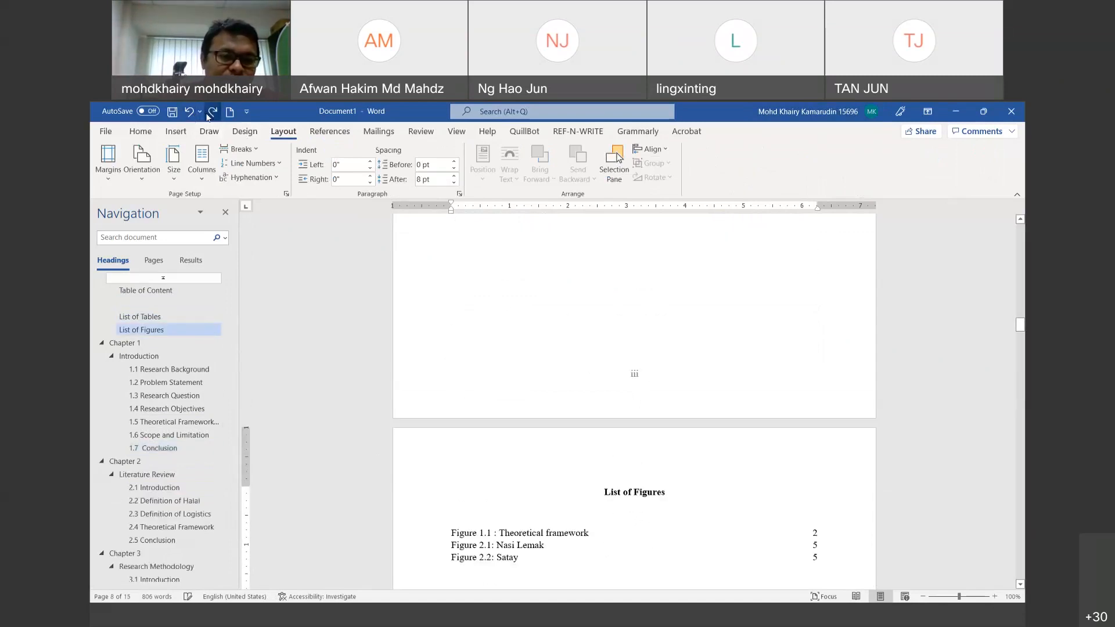
Step: Remove the break before 1.7 Conclusion and push it onto the next page with blank lines
{"action": "left_click", "coordinate": [153, 447]}
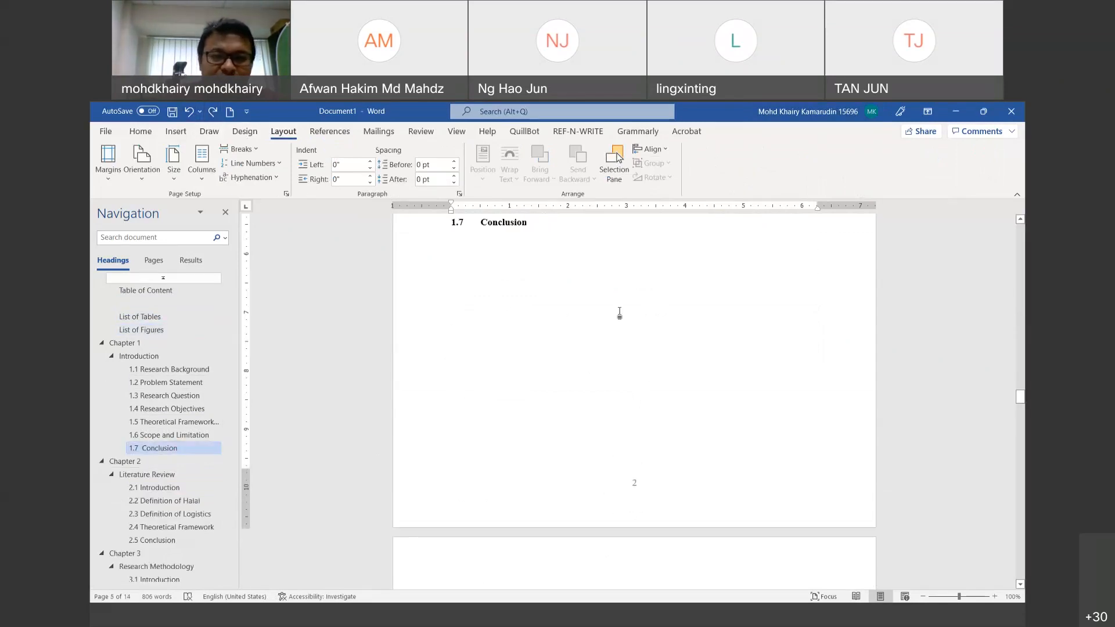
{"action": "key", "text": "BackSpace"}
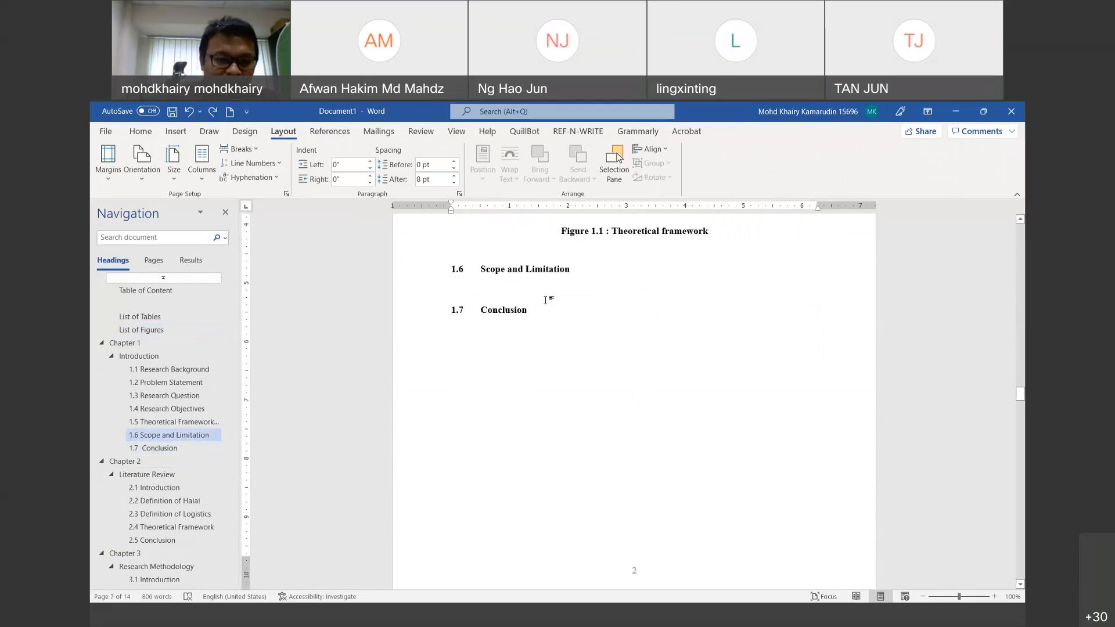
{"action": "key", "text": "Return"}
{"action": "key", "text": "Return"}
{"action": "key", "text": "Return"}
{"action": "key", "text": "Return"}
{"action": "key", "text": "Return"}
{"action": "key", "text": "Return"}
{"action": "key", "text": "Return"}
{"action": "key", "text": "Return"}
{"action": "key", "text": "Return"}
{"action": "key", "text": "Return"}
{"action": "key", "text": "Return"}
{"action": "key", "text": "Return"}
{"action": "key", "text": "Return"}
{"action": "key", "text": "Return"}
{"action": "key", "text": "Return"}
{"action": "key", "text": "Return"}
{"action": "key", "text": "Return"}
{"action": "key", "text": "Return"}
{"action": "key", "text": "Return"}
{"action": "key", "text": "Return"}
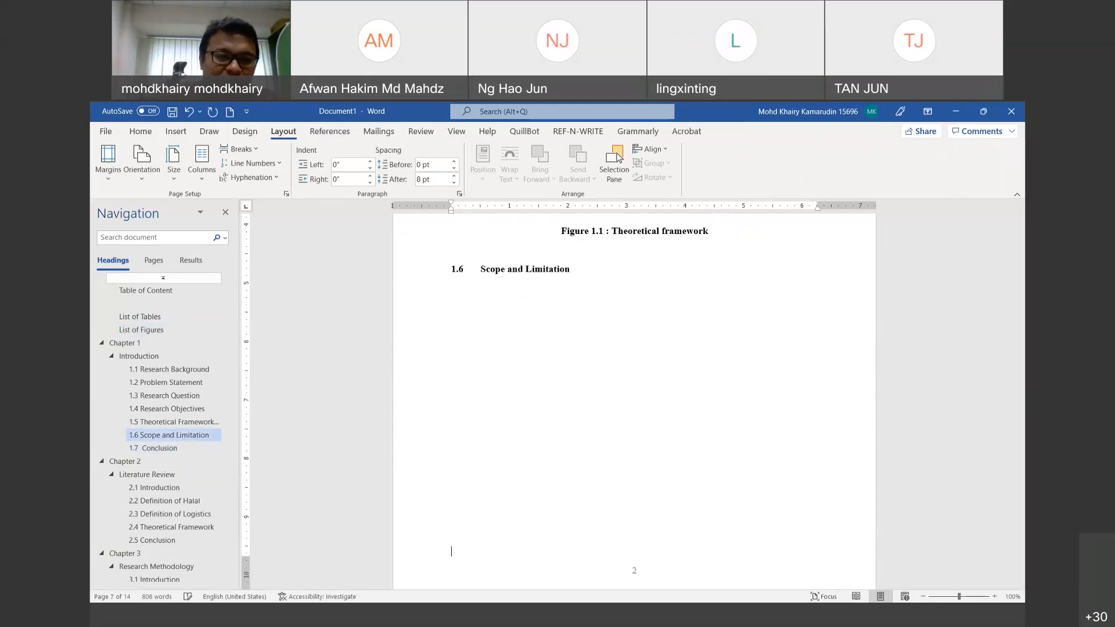
{"action": "key", "text": "Return"}
{"action": "key", "text": "Return"}
{"action": "key", "text": "Return"}
{"action": "key", "text": "Return"}
{"action": "key", "text": "Return"}
{"action": "scroll", "coordinate": [641, 360], "scroll_direction": "down", "scroll_amount": 10}
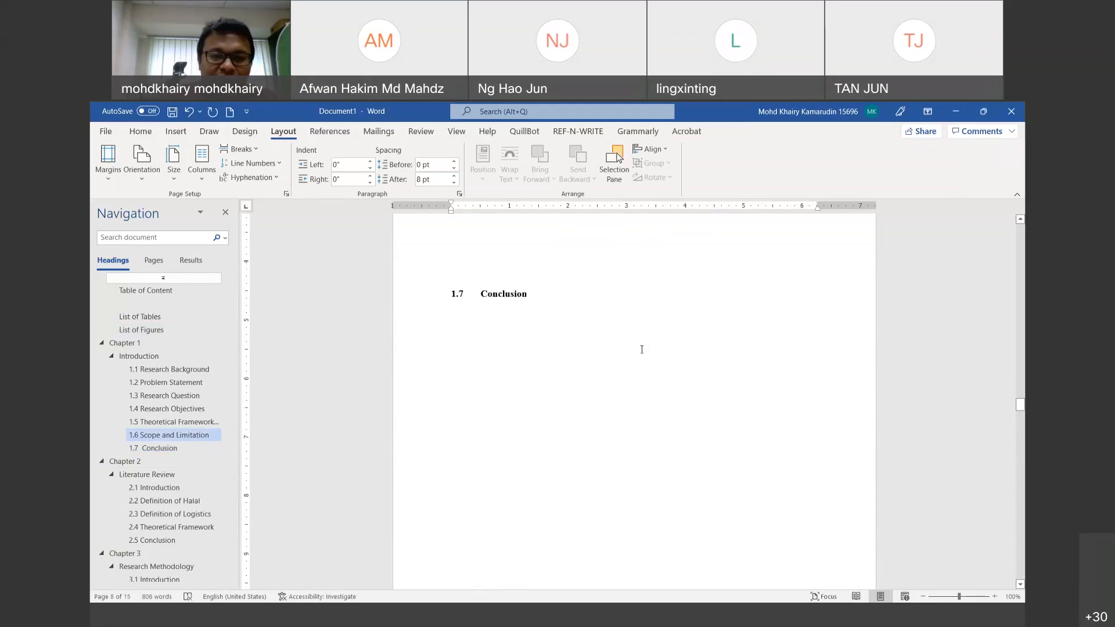
{"action": "scroll", "coordinate": [645, 352], "scroll_direction": "down", "scroll_amount": 15}
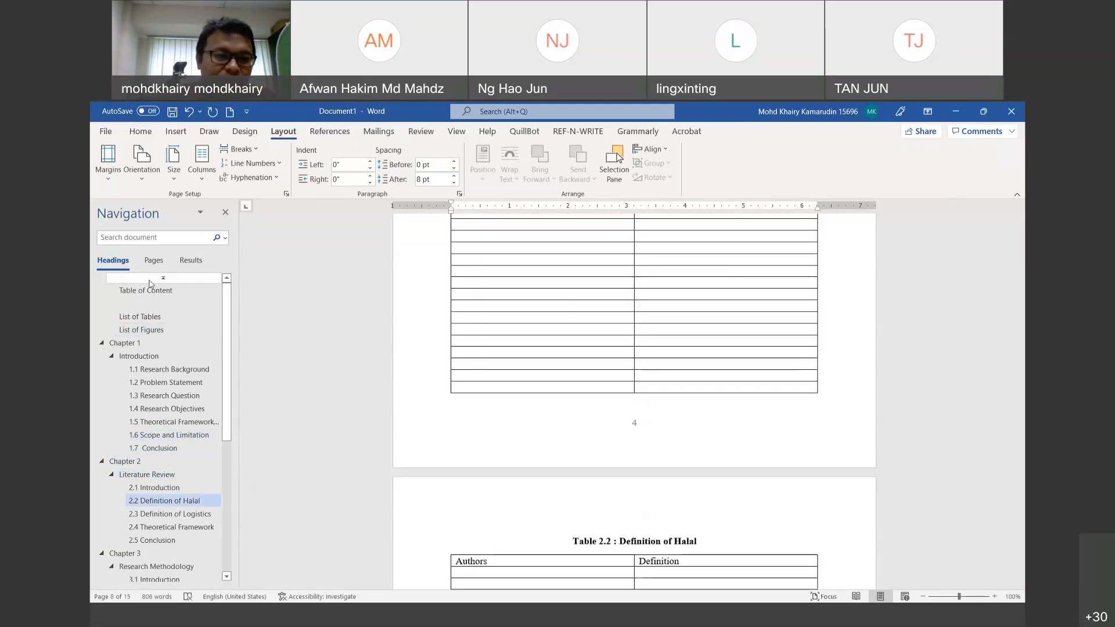
Step: Put the caret in the table of contents and start Update Table
{"action": "left_click", "coordinate": [148, 292]}
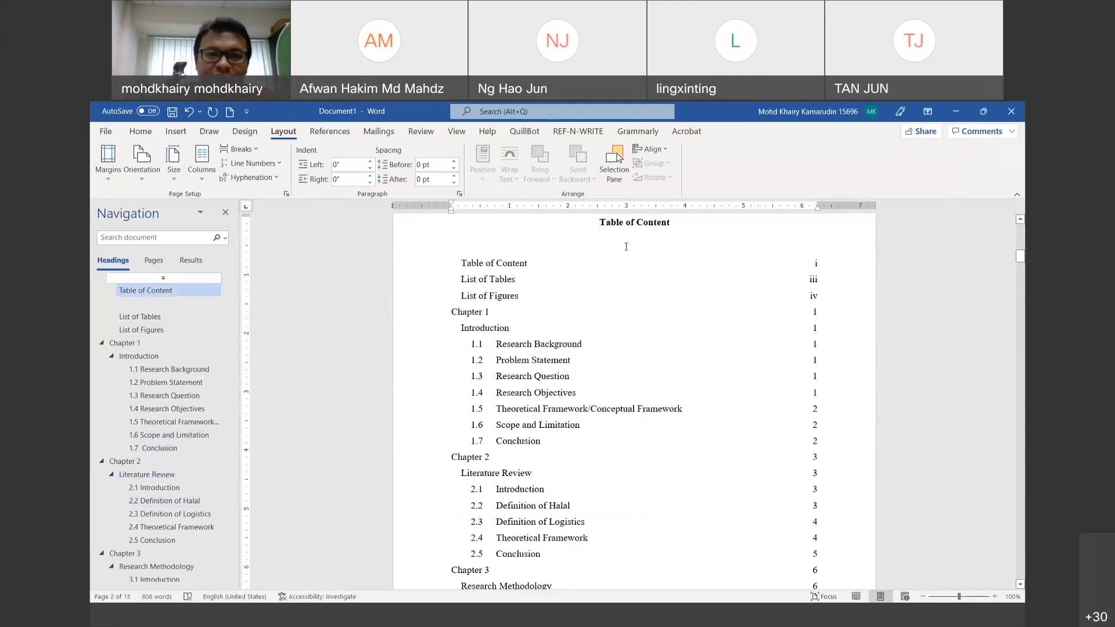
{"action": "left_click", "coordinate": [811, 296]}
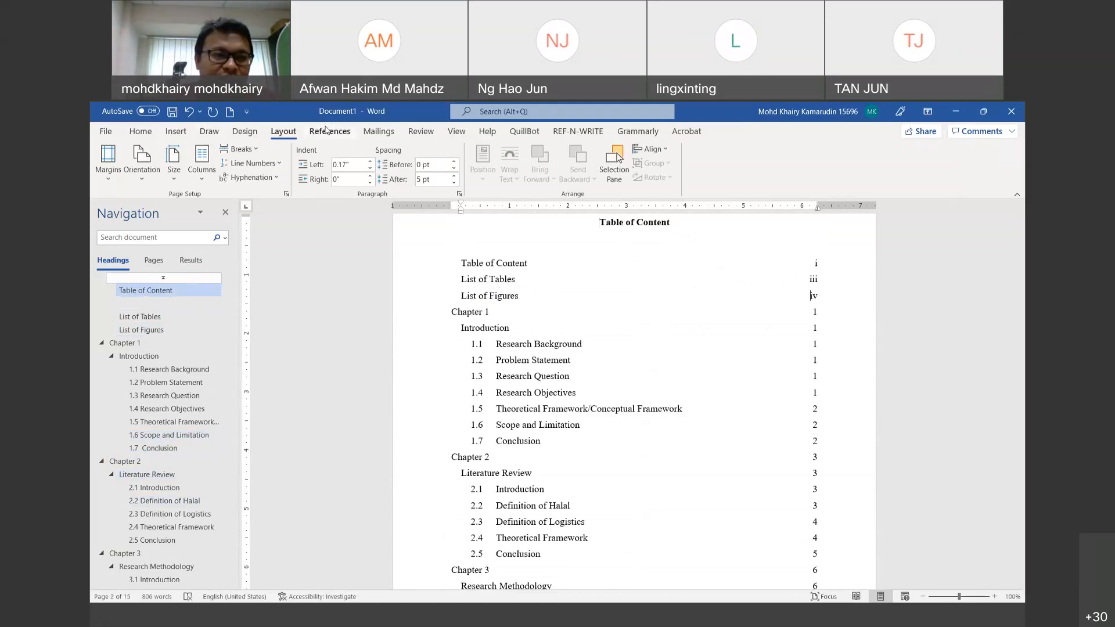
{"action": "left_click", "coordinate": [329, 131]}
{"action": "left_click", "coordinate": [161, 164]}
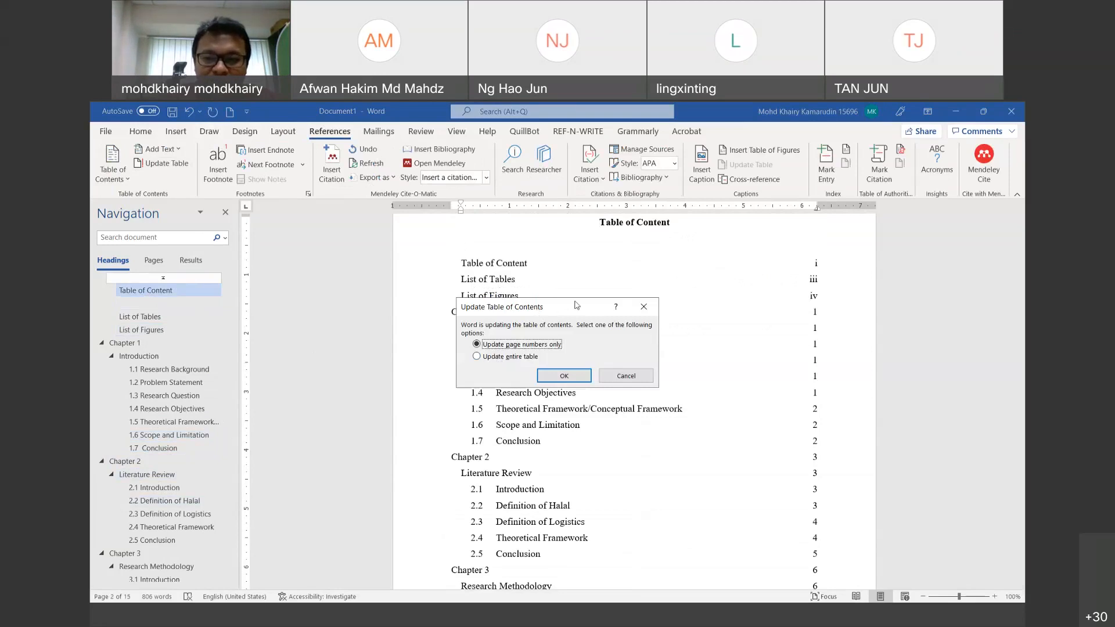
Step: Update the entire table of contents with the new page numbers
{"action": "left_click_drag", "start_coordinate": [577, 305], "coordinate": [545, 225]}
{"action": "left_click", "coordinate": [472, 277]}
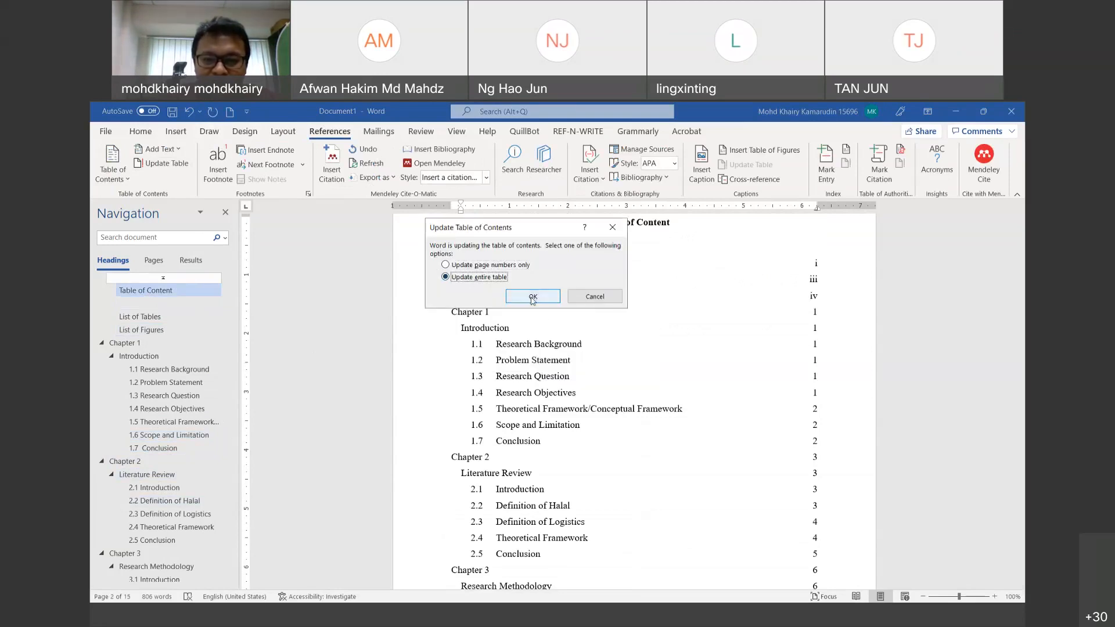
{"action": "left_click", "coordinate": [533, 297]}
{"action": "left_click", "coordinate": [818, 444]}
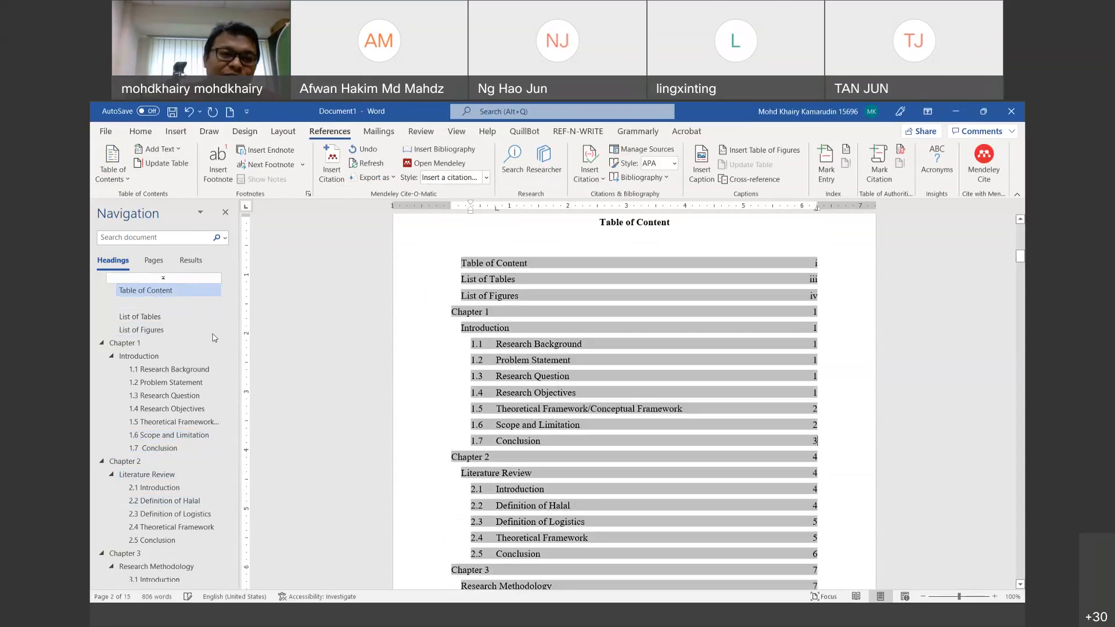
Step: Apply the Normal style to the stray empty heading in the outline
{"action": "left_click", "coordinate": [173, 306]}
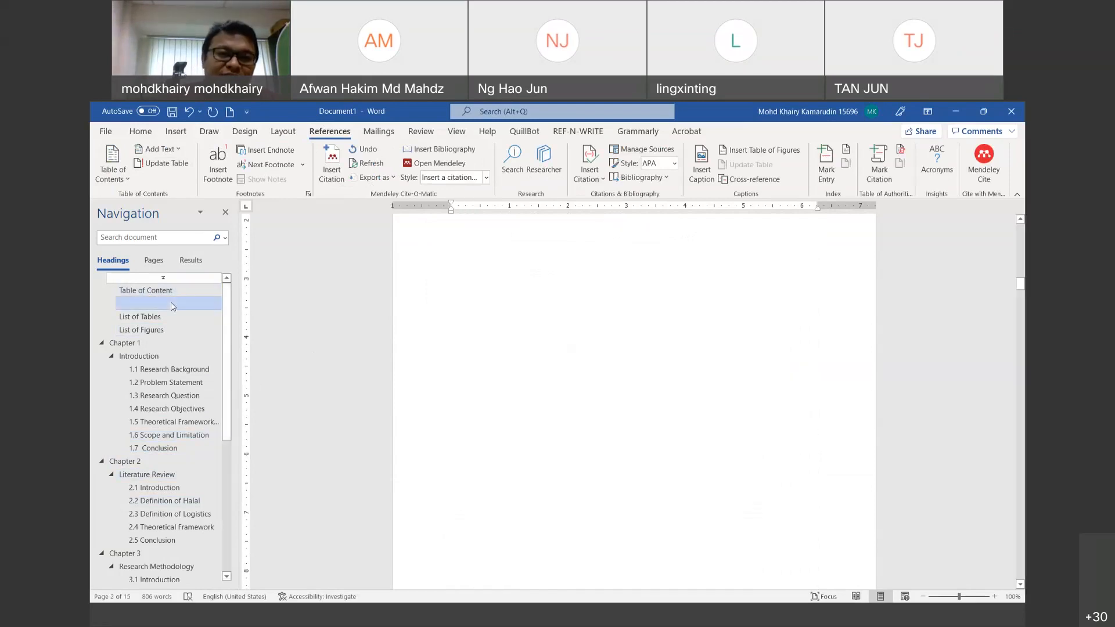
{"action": "left_click", "coordinate": [140, 132]}
{"action": "left_click", "coordinate": [521, 168]}
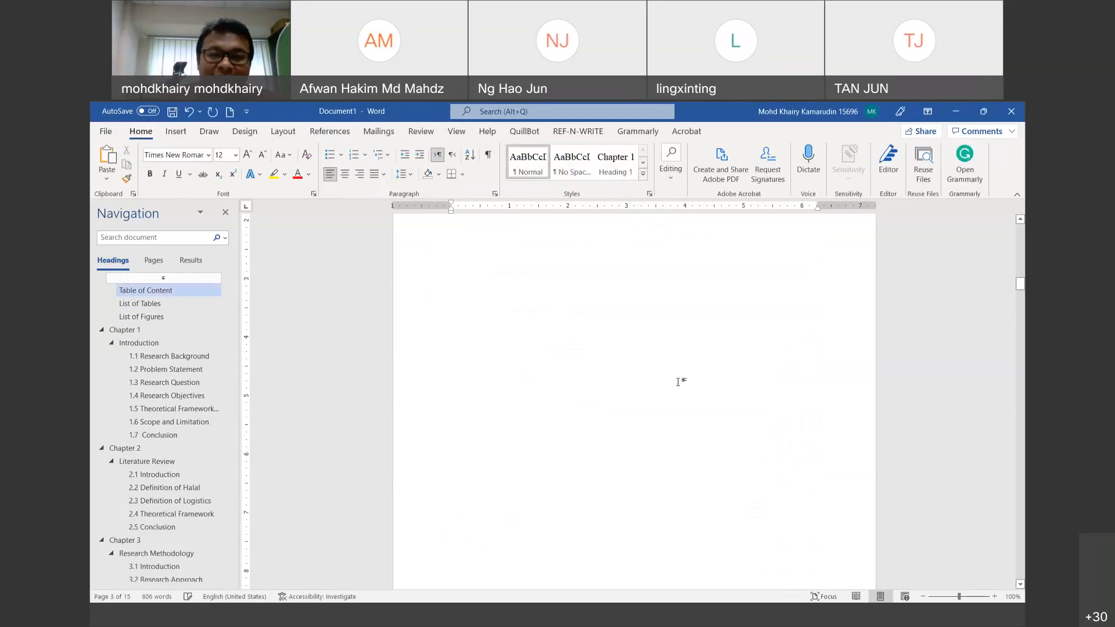
{"action": "scroll", "coordinate": [813, 379], "scroll_direction": "up", "scroll_amount": 5}
{"action": "scroll", "coordinate": [875, 380], "scroll_direction": "up", "scroll_amount": 1}
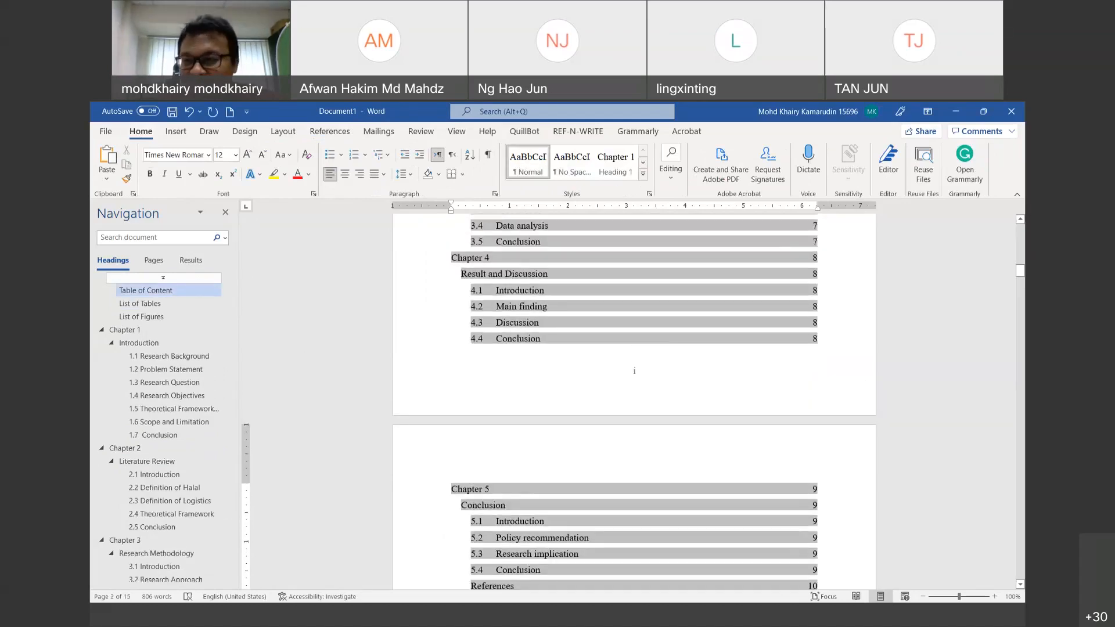
Step: Re-centre the Chapter 3 heading by dragging its indent marker back to the left margin
{"action": "mouse_move", "coordinate": [1021, 270]}
{"action": "left_mouse_down"}
{"action": "mouse_move", "coordinate": [1020, 225]}
{"action": "mouse_move", "coordinate": [1022, 280]}
{"action": "left_mouse_up"}
{"action": "left_click_drag", "start_coordinate": [1022, 285], "coordinate": [1022, 534]}
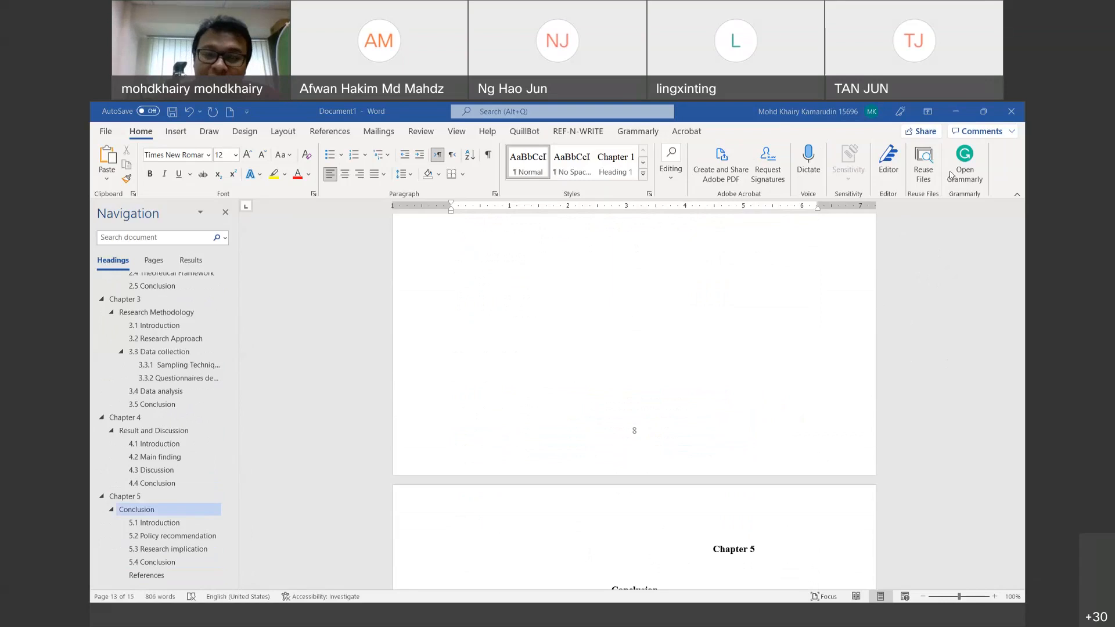
{"action": "scroll", "coordinate": [1006, 521], "scroll_direction": "up", "scroll_amount": 5}
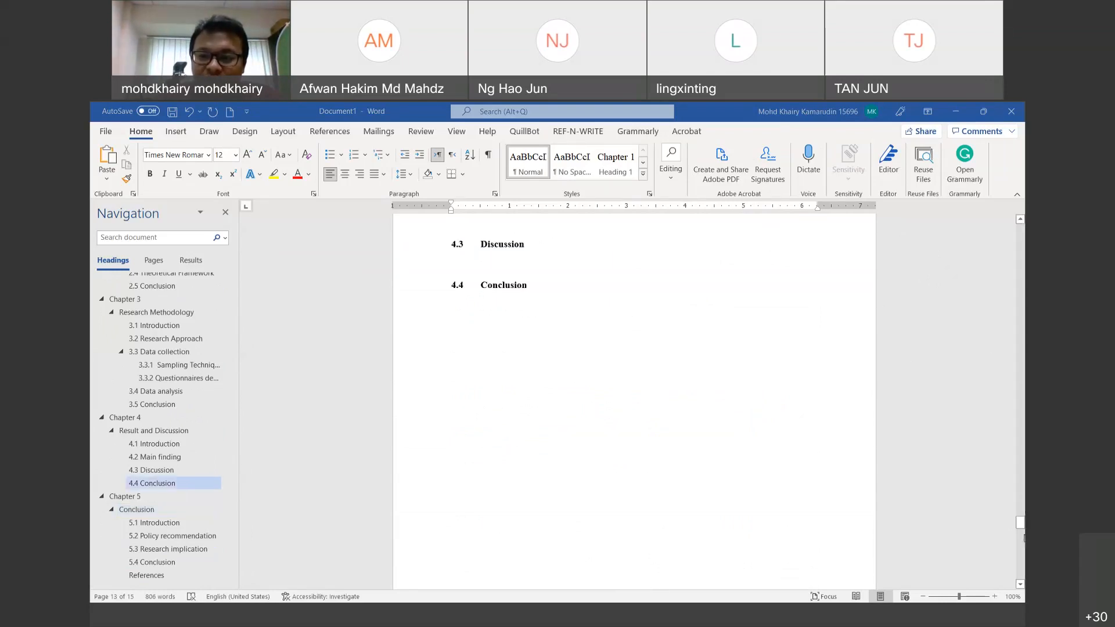
{"action": "left_click_drag", "start_coordinate": [1021, 522], "coordinate": [1020, 482]}
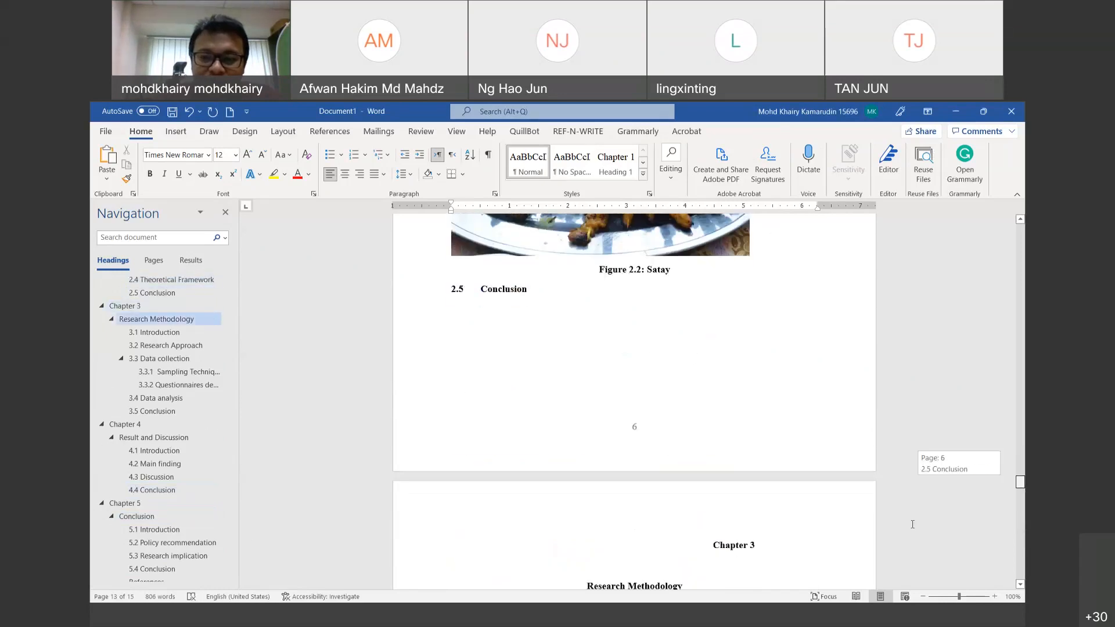
{"action": "triple_click", "coordinate": [715, 541]}
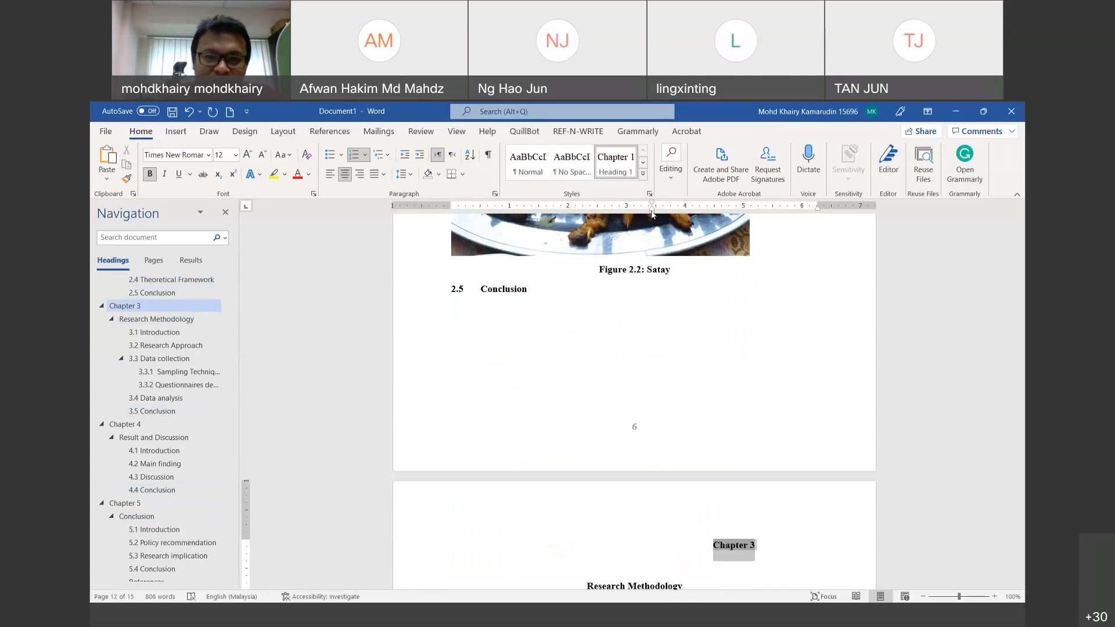
{"action": "left_click_drag", "start_coordinate": [652, 209], "coordinate": [451, 209]}
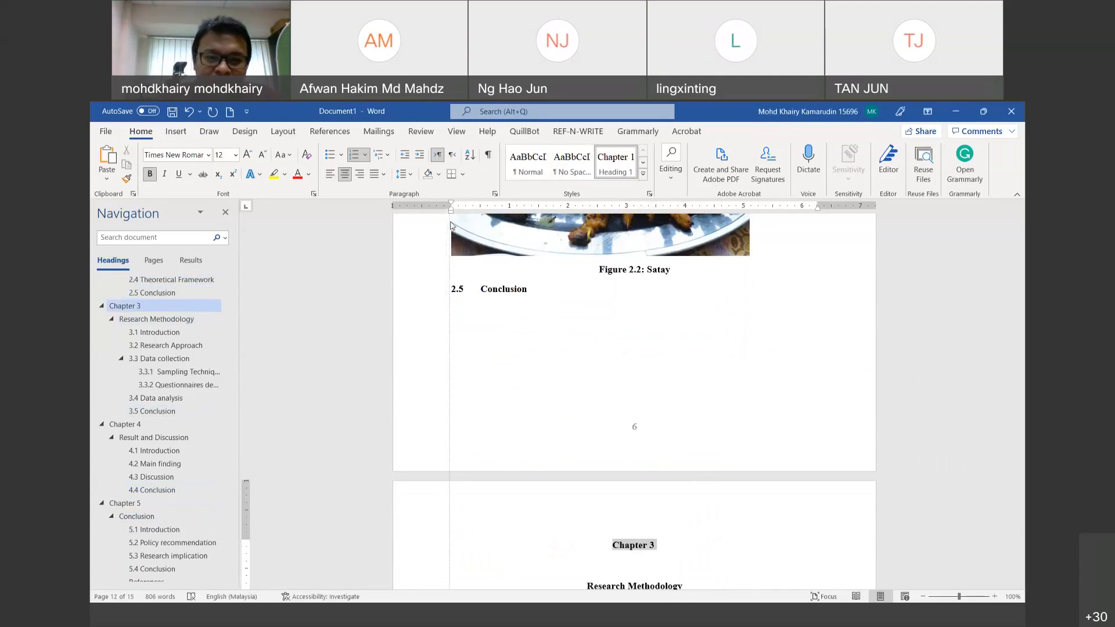
Step: Re-centre the Chapter 5 heading by removing its first-line indent
{"action": "scroll", "coordinate": [1024, 494], "scroll_direction": "down", "scroll_amount": 3}
{"action": "left_click_drag", "start_coordinate": [1024, 494], "coordinate": [1022, 511]}
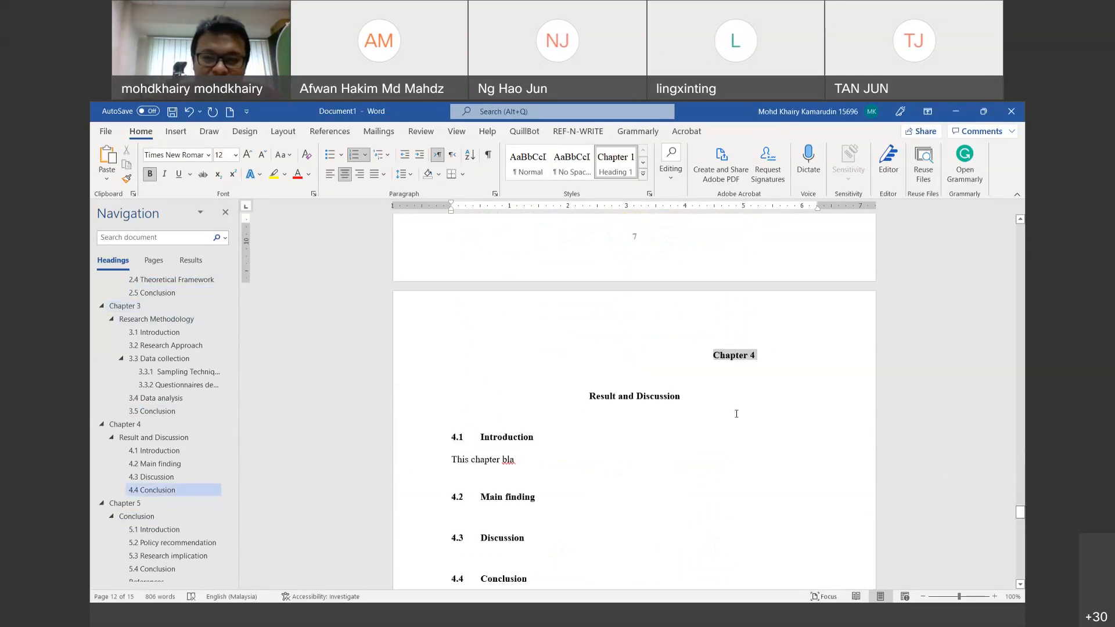
{"action": "left_click", "coordinate": [708, 356]}
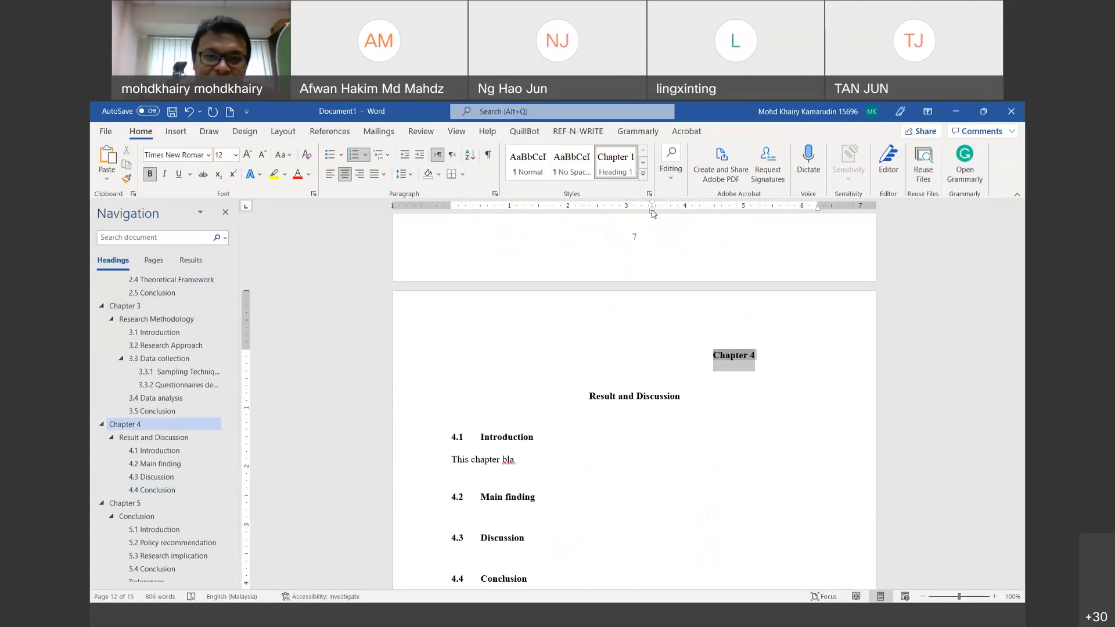
{"action": "left_click", "coordinate": [151, 490]}
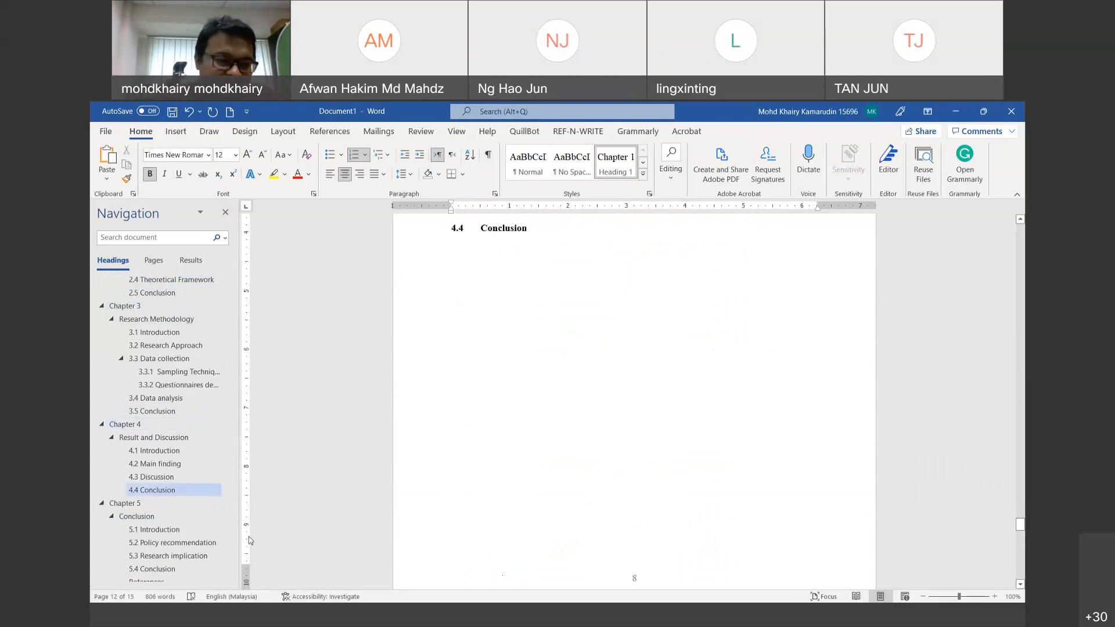
{"action": "left_click", "coordinate": [153, 503]}
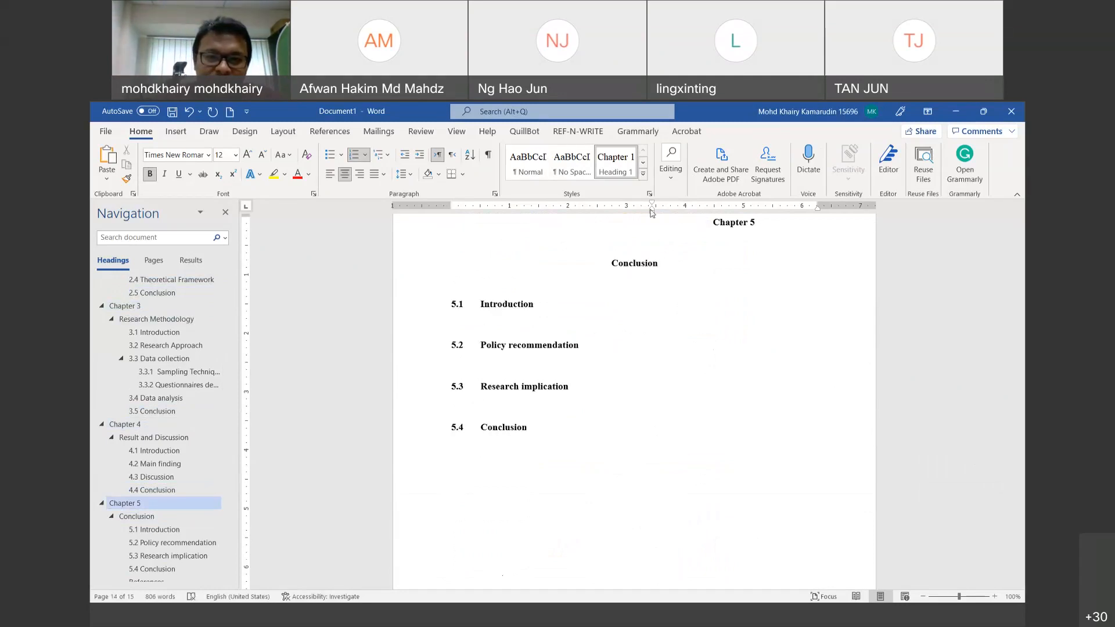
{"action": "left_click_drag", "start_coordinate": [652, 209], "coordinate": [451, 225]}
{"action": "left_click", "coordinate": [784, 384]}
{"action": "left_click", "coordinate": [630, 278]}
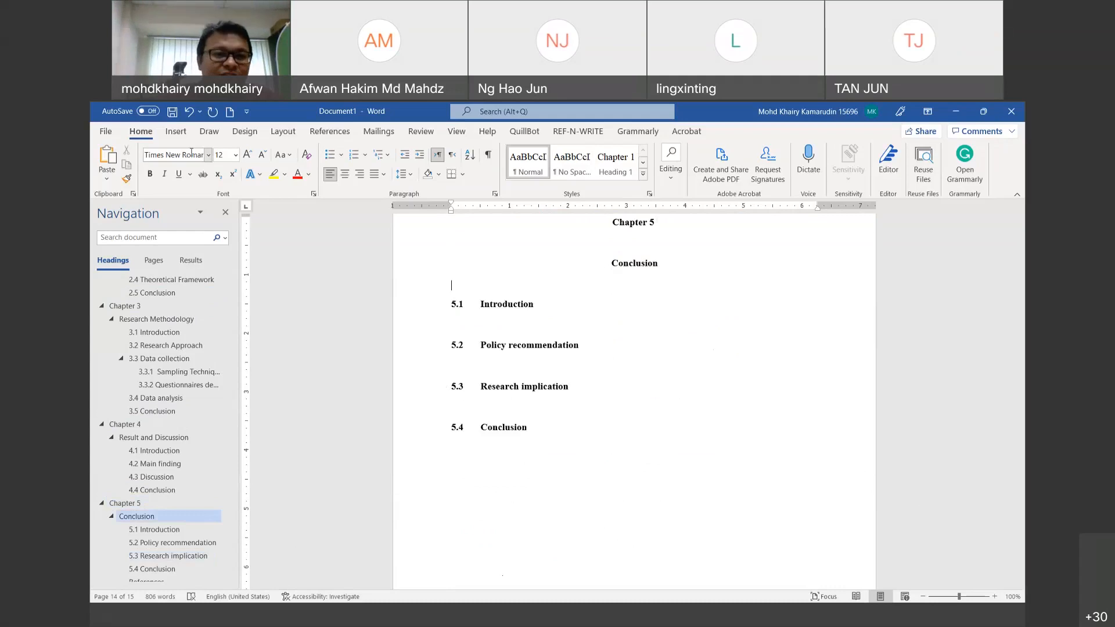
{"action": "left_click", "coordinate": [102, 133]}
Step: Save the thesis as 'Halal Logistics in Malaysia_06022022' in the Halal Logistic folder
{"action": "left_click", "coordinate": [128, 294]}
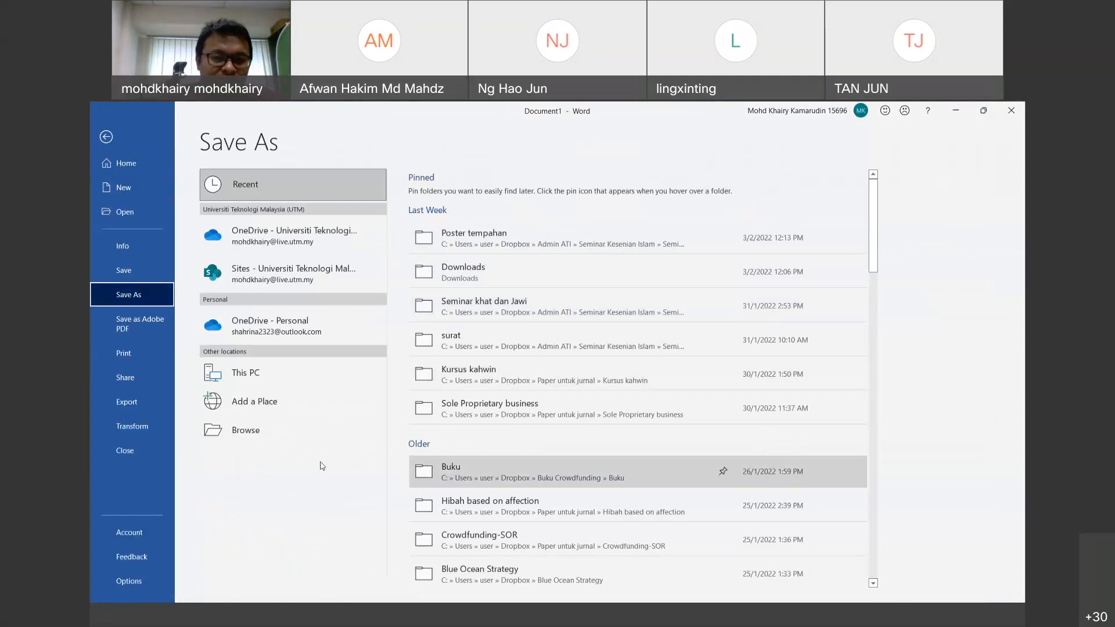
{"action": "left_click", "coordinate": [256, 431]}
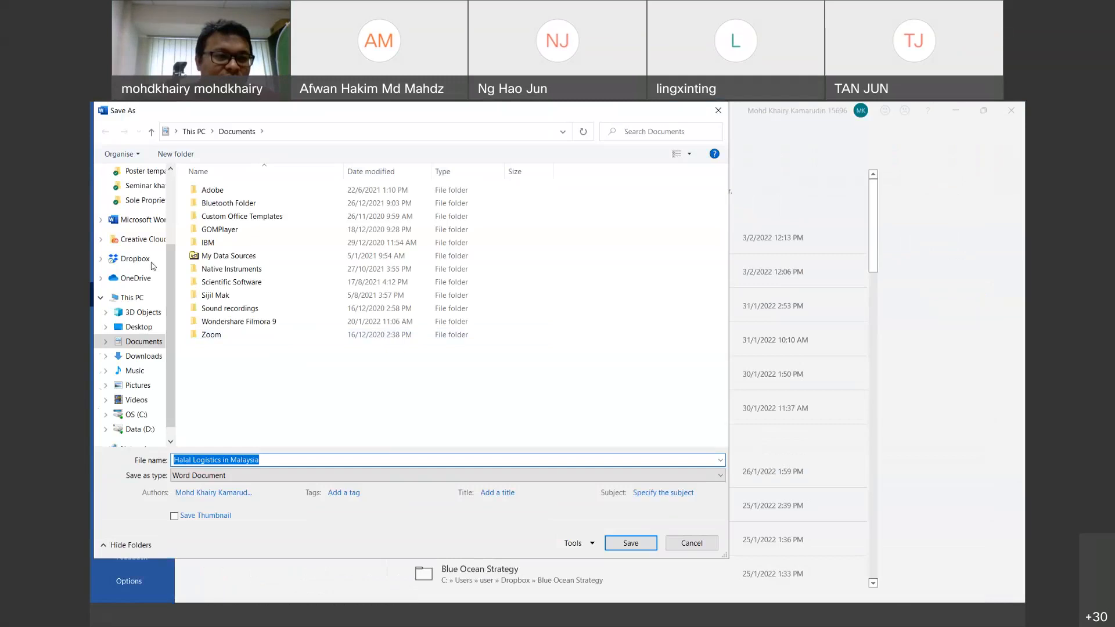
{"action": "left_click", "coordinate": [152, 270]}
{"action": "left_click", "coordinate": [274, 458]}
{"action": "left_click", "coordinate": [273, 458]}
{"action": "left_click", "coordinate": [274, 458]}
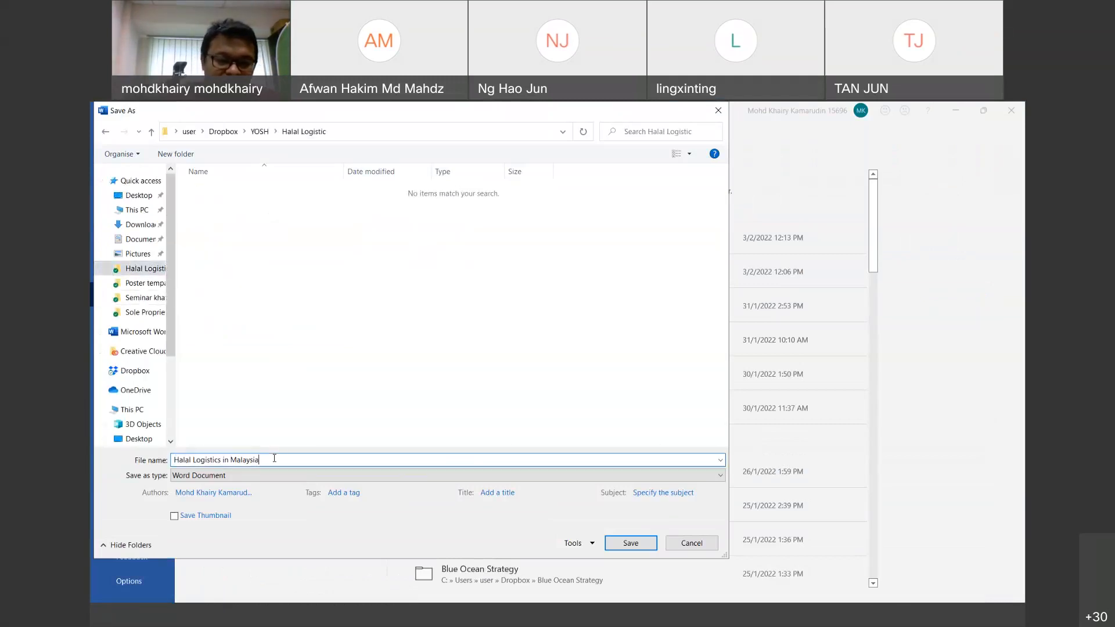
{"action": "type", "text": "_06020"}
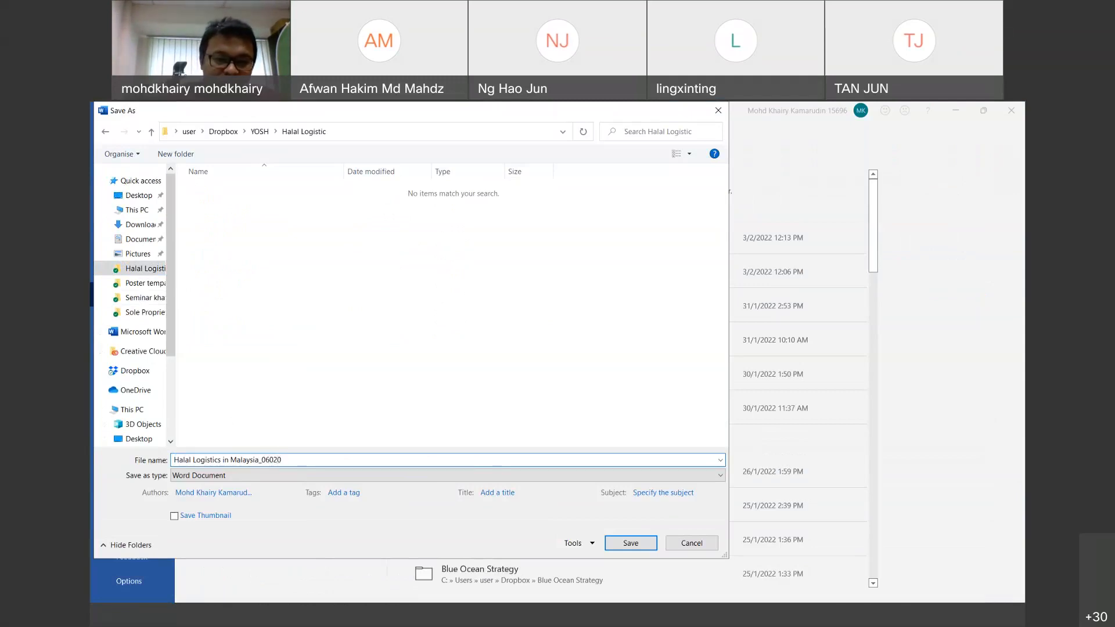
{"action": "key", "text": "BackSpace"}
{"action": "type", "text": "202"}
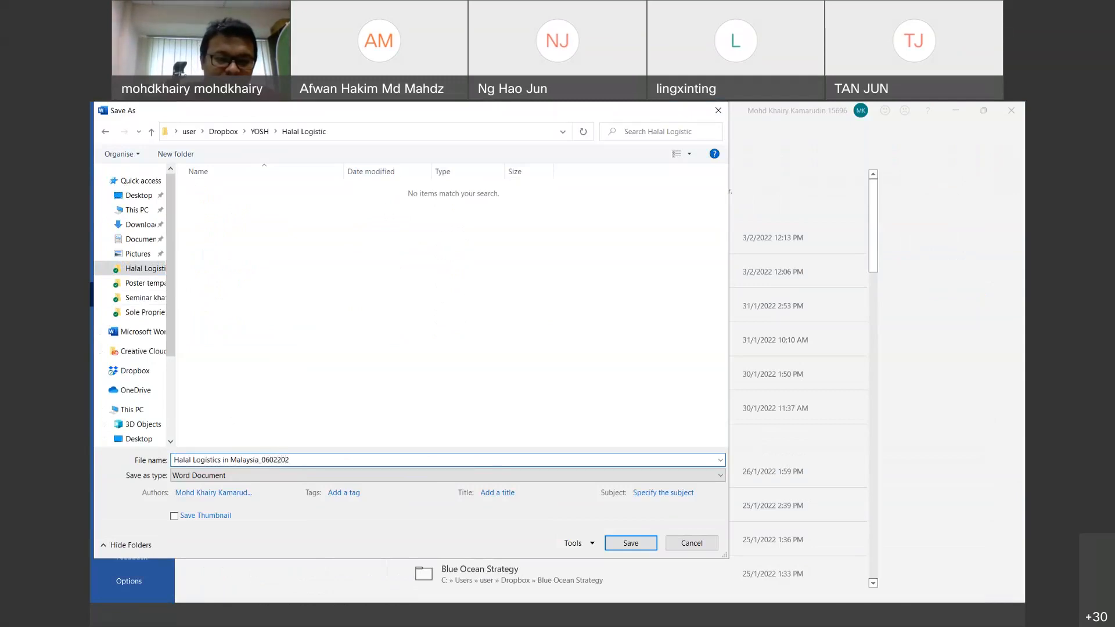
{"action": "key", "text": "Escape"}
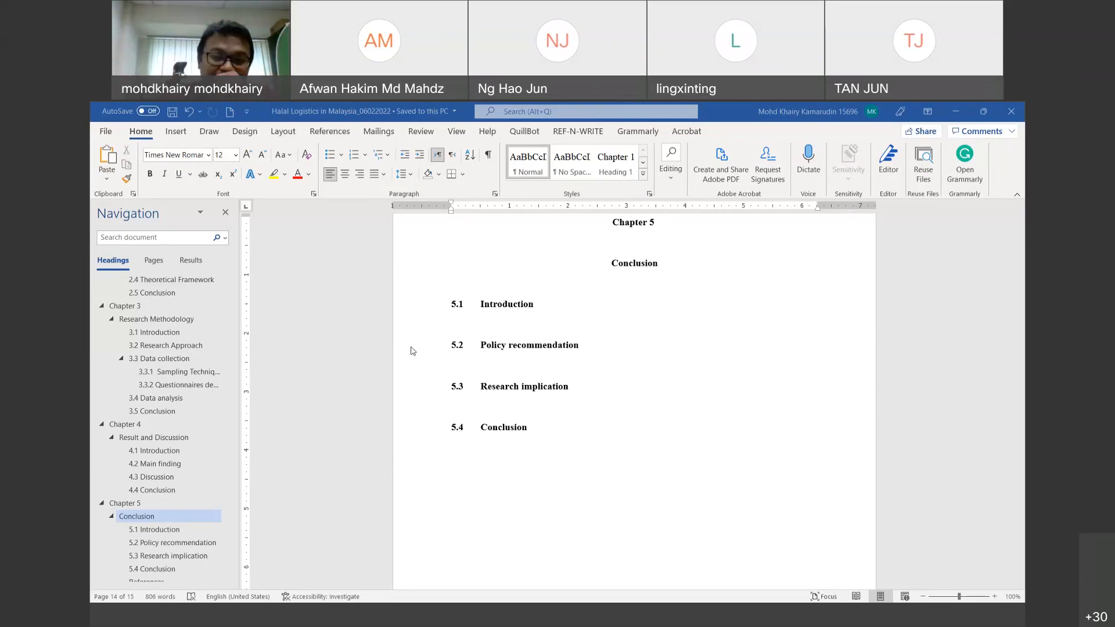
Step: Scroll up to the blank page 8 just above Chapter 5
{"action": "scroll", "coordinate": [482, 409], "scroll_direction": "up", "scroll_amount": 3}
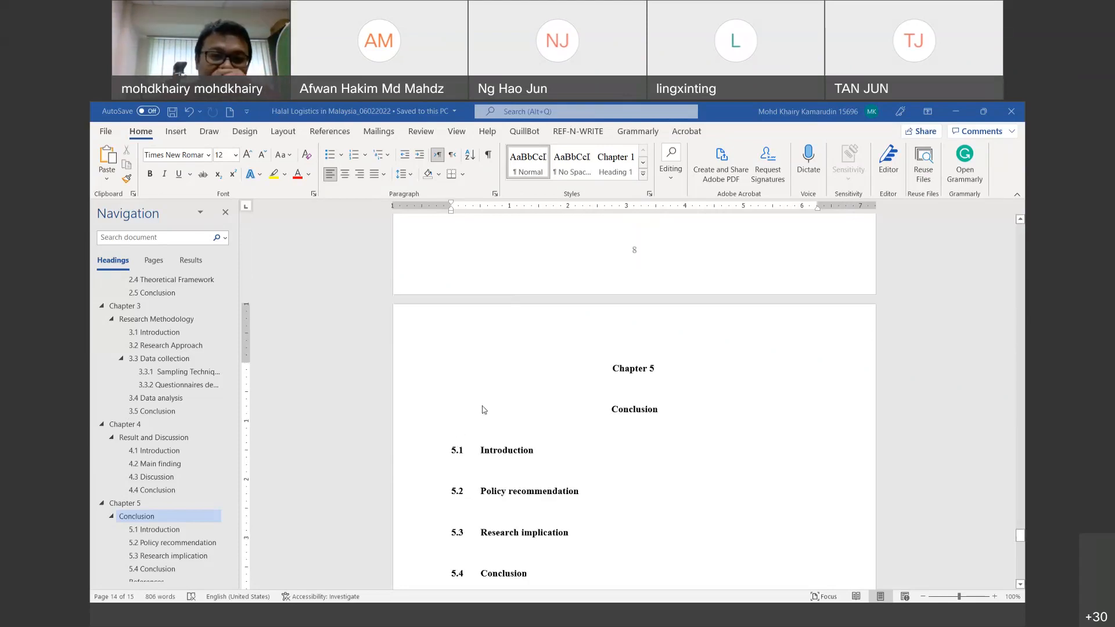
{"action": "scroll", "coordinate": [482, 409], "scroll_direction": "up", "scroll_amount": 6}
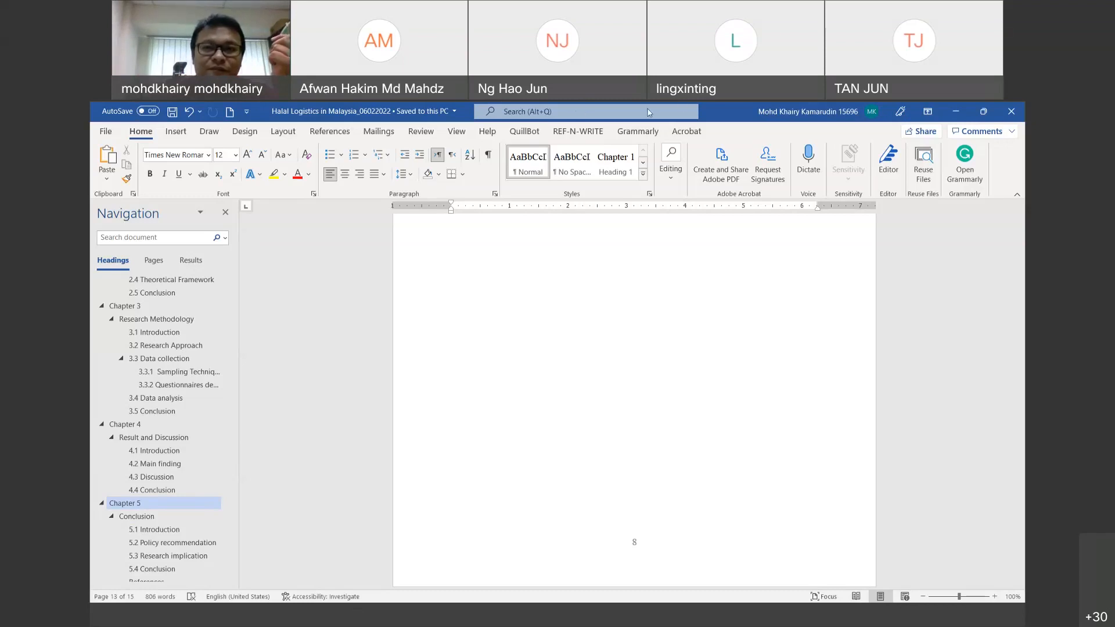
Step: Ink an oval around 'Halal logistic' with a top-left branch labelled 'Supply chain'
{"action": "mouse_move", "coordinate": [631, 315]}
{"action": "left_mouse_down"}
{"action": "mouse_move", "coordinate": [563, 356]}
{"action": "mouse_move", "coordinate": [645, 380]}
{"action": "mouse_move", "coordinate": [617, 314]}
{"action": "mouse_move", "coordinate": [604, 355]}
{"action": "mouse_move", "coordinate": [619, 341]}
{"action": "mouse_move", "coordinate": [621, 354]}
{"action": "mouse_move", "coordinate": [672, 351]}
{"action": "left_mouse_up"}
{"action": "mouse_move", "coordinate": [592, 366]}
{"action": "left_mouse_down"}
{"action": "mouse_move", "coordinate": [590, 388]}
{"action": "mouse_move", "coordinate": [604, 372]}
{"action": "mouse_move", "coordinate": [616, 379]}
{"action": "mouse_move", "coordinate": [619, 404]}
{"action": "mouse_move", "coordinate": [648, 373]}
{"action": "mouse_move", "coordinate": [670, 398]}
{"action": "mouse_move", "coordinate": [672, 386]}
{"action": "left_mouse_up"}
{"action": "left_click", "coordinate": [633, 367]}
{"action": "left_click_drag", "start_coordinate": [676, 379], "coordinate": [702, 383]}
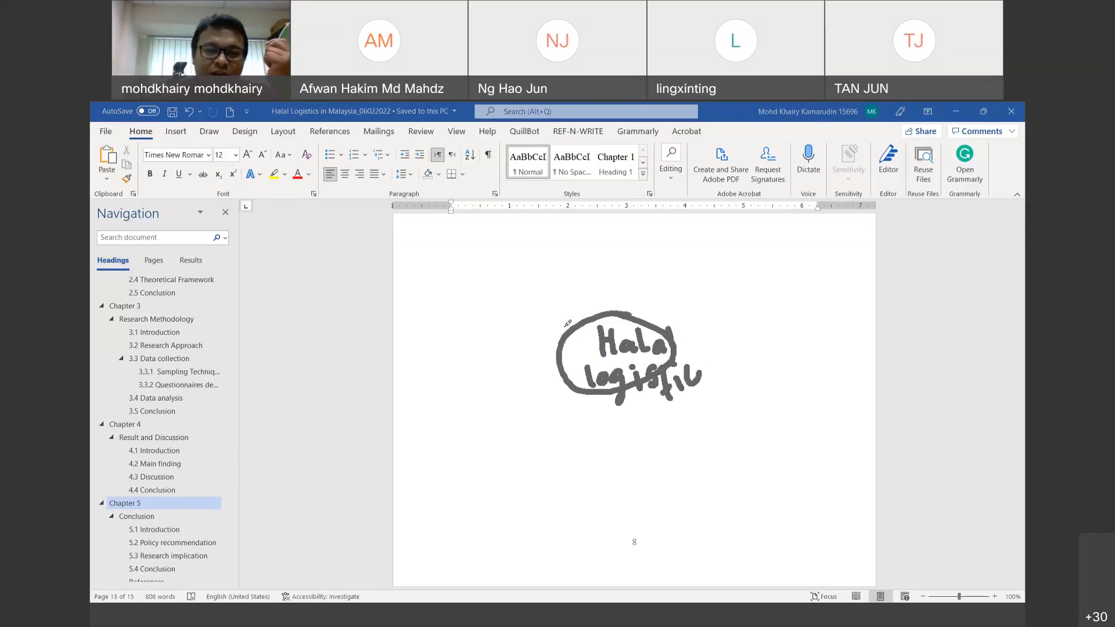
{"action": "mouse_move", "coordinate": [568, 327]}
{"action": "left_mouse_down"}
{"action": "mouse_move", "coordinate": [481, 282]}
{"action": "mouse_move", "coordinate": [446, 288]}
{"action": "left_mouse_up"}
{"action": "mouse_move", "coordinate": [444, 249]}
{"action": "left_mouse_down"}
{"action": "mouse_move", "coordinate": [432, 278]}
{"action": "mouse_move", "coordinate": [493, 245]}
{"action": "mouse_move", "coordinate": [515, 242]}
{"action": "mouse_move", "coordinate": [529, 258]}
{"action": "left_mouse_up"}
{"action": "left_click_drag", "start_coordinate": [542, 240], "coordinate": [546, 280]}
{"action": "mouse_move", "coordinate": [463, 311]}
{"action": "left_mouse_down"}
{"action": "mouse_move", "coordinate": [488, 318]}
{"action": "mouse_move", "coordinate": [503, 307]}
{"action": "mouse_move", "coordinate": [517, 326]}
{"action": "mouse_move", "coordinate": [537, 323]}
{"action": "left_mouse_up"}
Step: Ink a downward branch labelled 'warehouse' and an upper-right branch labelled 'infra'
{"action": "left_click_drag", "start_coordinate": [572, 394], "coordinate": [494, 460]}
{"action": "mouse_move", "coordinate": [444, 479]}
{"action": "left_mouse_down"}
{"action": "mouse_move", "coordinate": [474, 489]}
{"action": "mouse_move", "coordinate": [482, 473]}
{"action": "left_mouse_up"}
{"action": "mouse_move", "coordinate": [503, 480]}
{"action": "left_mouse_down"}
{"action": "mouse_move", "coordinate": [494, 485]}
{"action": "mouse_move", "coordinate": [507, 483]}
{"action": "mouse_move", "coordinate": [511, 501]}
{"action": "mouse_move", "coordinate": [525, 480]}
{"action": "mouse_move", "coordinate": [545, 509]}
{"action": "left_mouse_up"}
{"action": "left_click_drag", "start_coordinate": [546, 466], "coordinate": [573, 507]}
{"action": "mouse_move", "coordinate": [585, 485]}
{"action": "left_mouse_down"}
{"action": "mouse_move", "coordinate": [580, 494]}
{"action": "mouse_move", "coordinate": [588, 485]}
{"action": "mouse_move", "coordinate": [601, 498]}
{"action": "mouse_move", "coordinate": [609, 479]}
{"action": "mouse_move", "coordinate": [616, 507]}
{"action": "mouse_move", "coordinate": [639, 501]}
{"action": "left_mouse_up"}
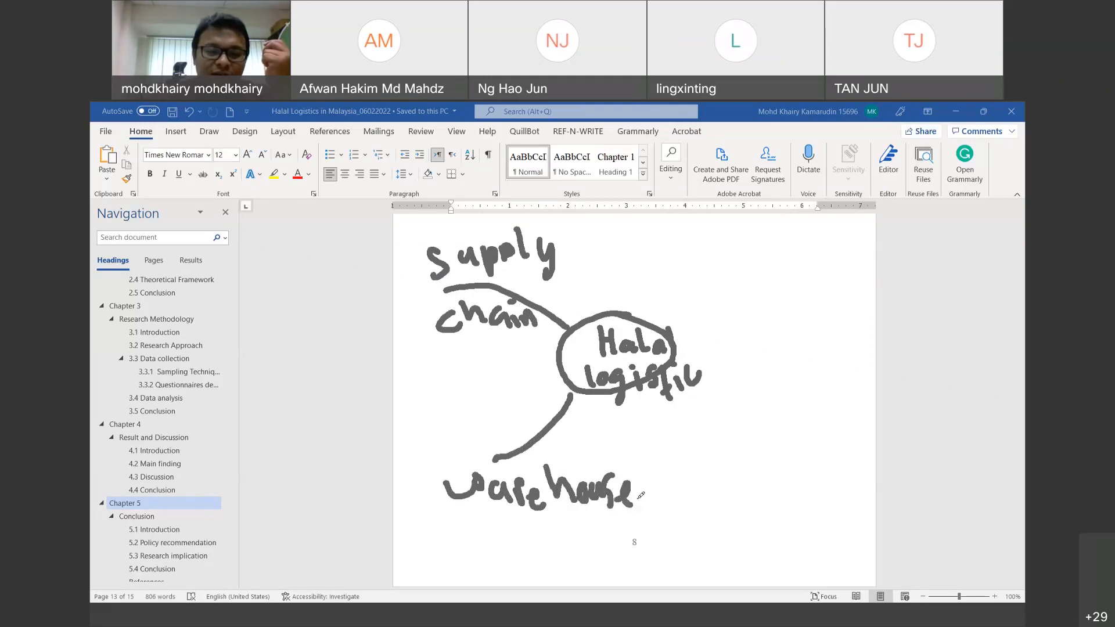
{"action": "mouse_move", "coordinate": [640, 328]}
{"action": "left_mouse_down"}
{"action": "mouse_move", "coordinate": [713, 265]}
{"action": "mouse_move", "coordinate": [711, 275]}
{"action": "mouse_move", "coordinate": [736, 279]}
{"action": "left_mouse_up"}
{"action": "left_click", "coordinate": [694, 246]}
{"action": "left_click", "coordinate": [723, 251]}
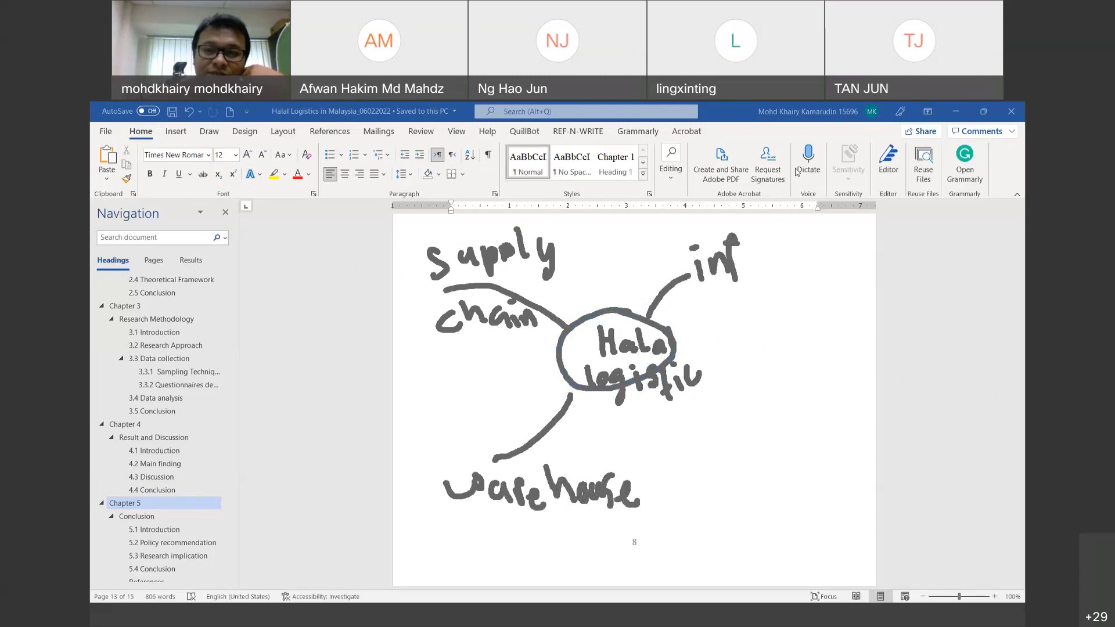
{"action": "mouse_move", "coordinate": [749, 249]}
{"action": "left_mouse_down"}
{"action": "mouse_move", "coordinate": [747, 262]}
{"action": "mouse_move", "coordinate": [778, 266]}
{"action": "left_mouse_up"}
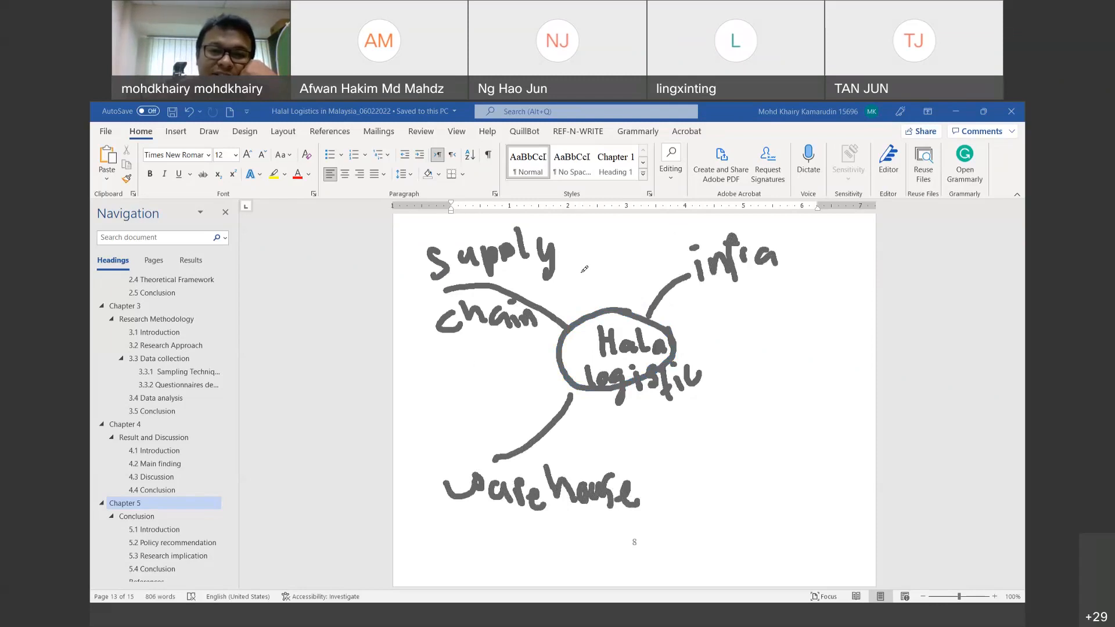
Step: Loop around the map and draw an arrow to a circled 'rural area' label
{"action": "mouse_move", "coordinate": [709, 314]}
{"action": "left_mouse_down"}
{"action": "mouse_move", "coordinate": [809, 259]}
{"action": "mouse_move", "coordinate": [581, 226]}
{"action": "mouse_move", "coordinate": [381, 393]}
{"action": "left_mouse_up"}
{"action": "mouse_move", "coordinate": [390, 486]}
{"action": "left_mouse_down"}
{"action": "mouse_move", "coordinate": [642, 465]}
{"action": "mouse_move", "coordinate": [551, 395]}
{"action": "mouse_move", "coordinate": [622, 299]}
{"action": "mouse_move", "coordinate": [701, 313]}
{"action": "mouse_move", "coordinate": [677, 315]}
{"action": "left_mouse_up"}
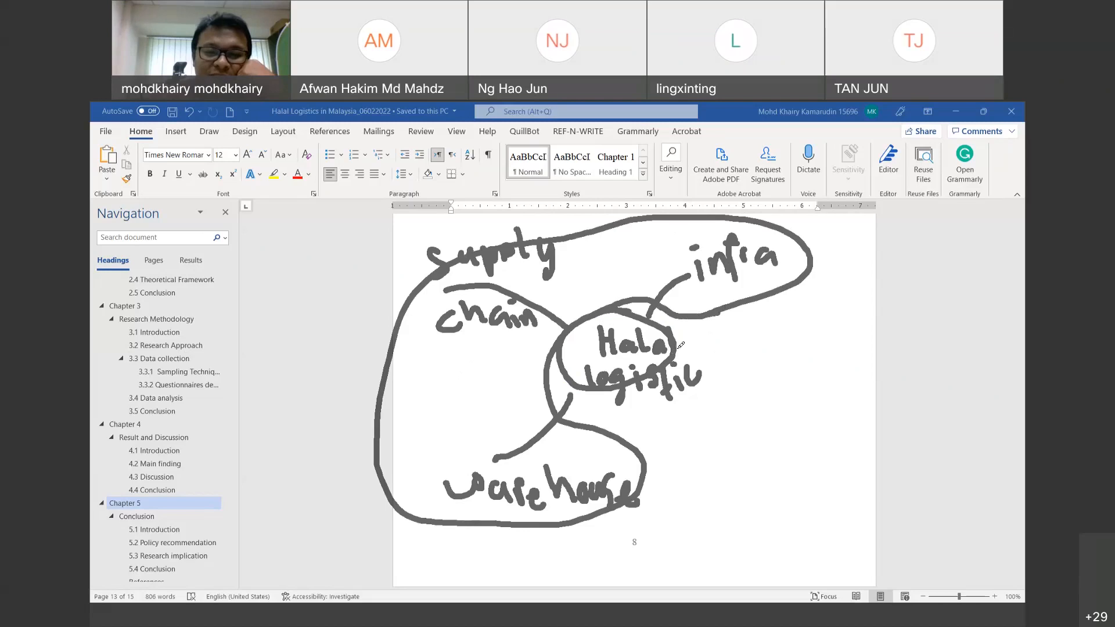
{"action": "mouse_move", "coordinate": [677, 348]}
{"action": "left_mouse_down"}
{"action": "mouse_move", "coordinate": [791, 357]}
{"action": "mouse_move", "coordinate": [772, 367]}
{"action": "mouse_move", "coordinate": [780, 346]}
{"action": "left_mouse_up"}
{"action": "mouse_move", "coordinate": [764, 385]}
{"action": "left_mouse_down"}
{"action": "mouse_move", "coordinate": [827, 360]}
{"action": "mouse_move", "coordinate": [837, 377]}
{"action": "mouse_move", "coordinate": [835, 340]}
{"action": "mouse_move", "coordinate": [846, 376]}
{"action": "mouse_move", "coordinate": [801, 406]}
{"action": "mouse_move", "coordinate": [827, 414]}
{"action": "mouse_move", "coordinate": [839, 387]}
{"action": "mouse_move", "coordinate": [851, 406]}
{"action": "mouse_move", "coordinate": [866, 392]}
{"action": "mouse_move", "coordinate": [870, 409]}
{"action": "left_mouse_up"}
{"action": "mouse_move", "coordinate": [812, 336]}
{"action": "left_mouse_down"}
{"action": "mouse_move", "coordinate": [860, 332]}
{"action": "mouse_move", "coordinate": [796, 447]}
{"action": "mouse_move", "coordinate": [812, 336]}
{"action": "mouse_move", "coordinate": [838, 317]}
{"action": "left_mouse_up"}
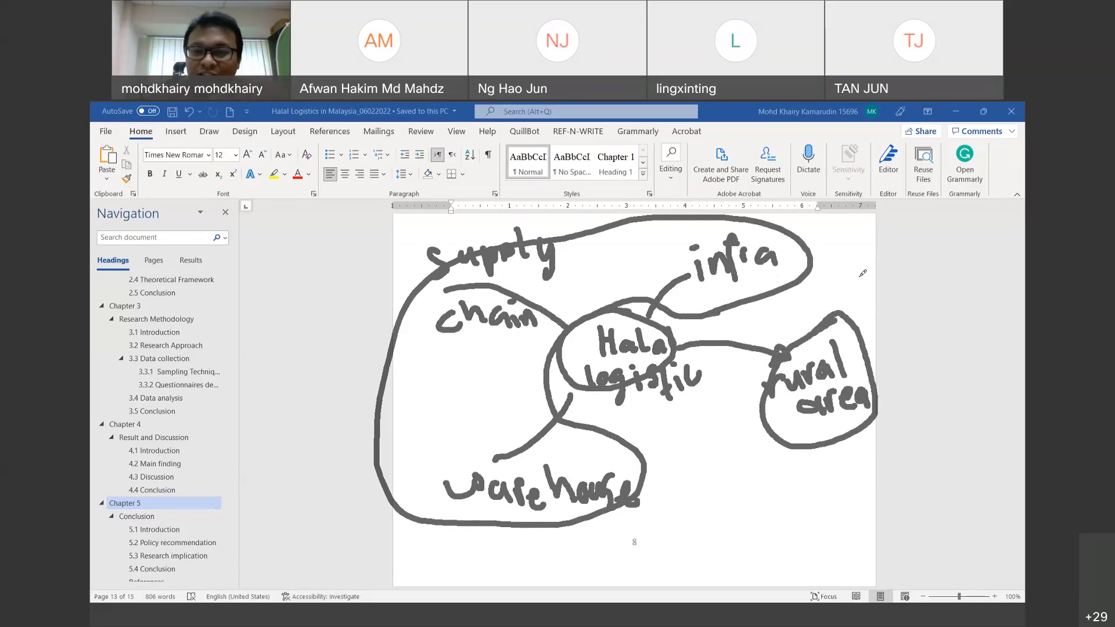
{"action": "mouse_move", "coordinate": [857, 270]}
{"action": "left_mouse_down"}
{"action": "mouse_move", "coordinate": [851, 310]}
{"action": "mouse_move", "coordinate": [846, 292]}
{"action": "left_mouse_up"}
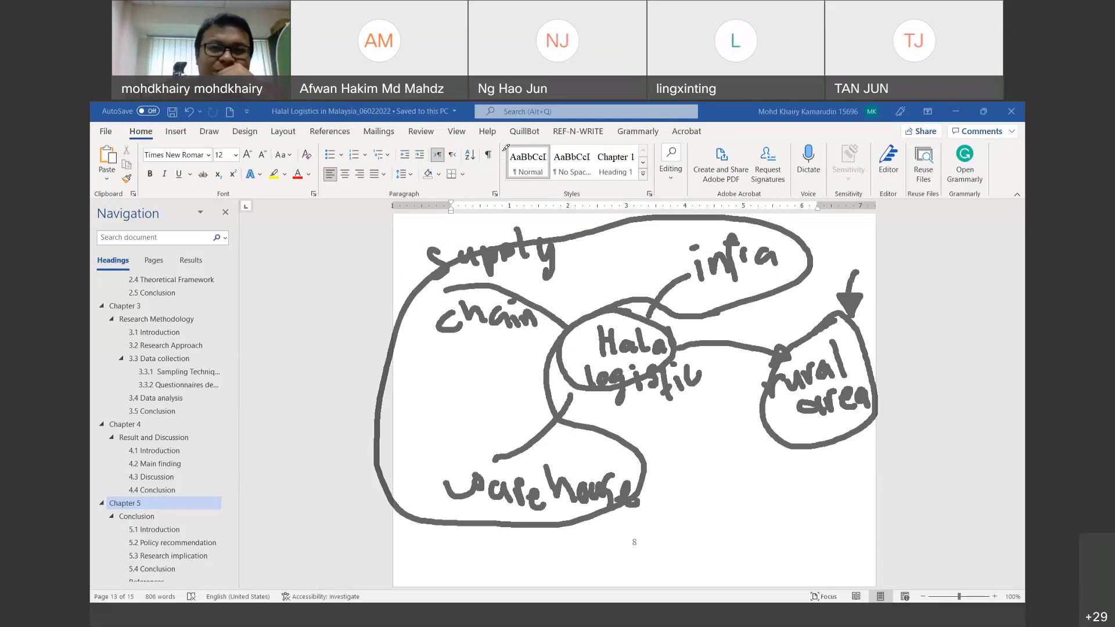
{"action": "scroll", "coordinate": [156, 369], "scroll_direction": "up", "scroll_amount": 5}
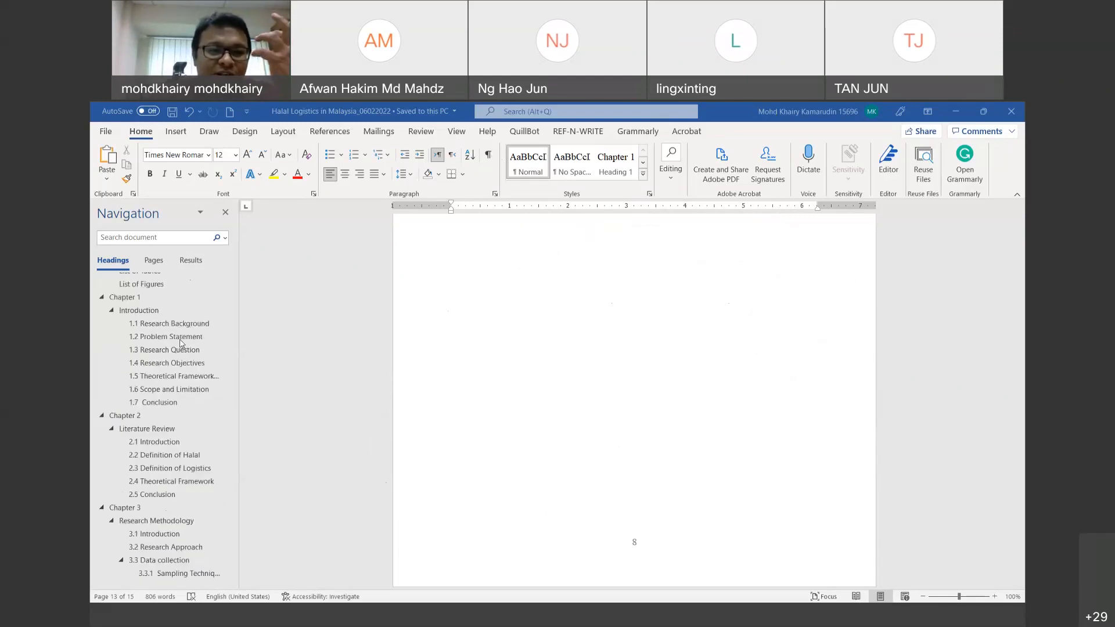
Step: Circle the 1.2 Problem Statement heading and the 4i's note in ink
{"action": "left_click", "coordinate": [194, 343]}
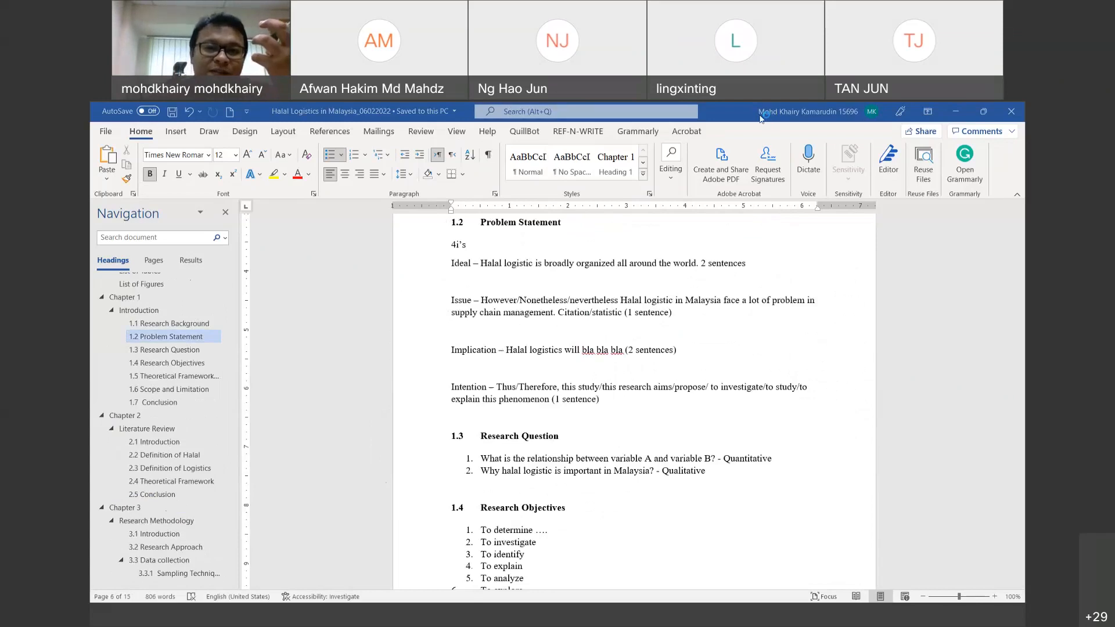
{"action": "mouse_move", "coordinate": [451, 234]}
{"action": "left_mouse_down"}
{"action": "mouse_move", "coordinate": [575, 225]}
{"action": "mouse_move", "coordinate": [567, 220]}
{"action": "left_mouse_up"}
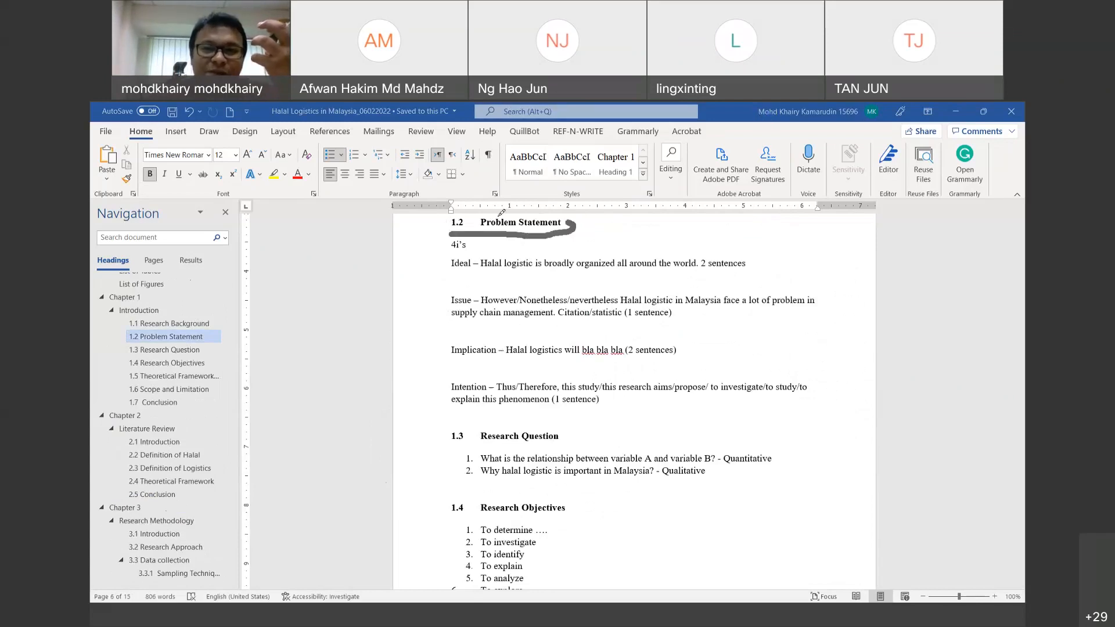
{"action": "left_click_drag", "start_coordinate": [502, 213], "coordinate": [488, 239]}
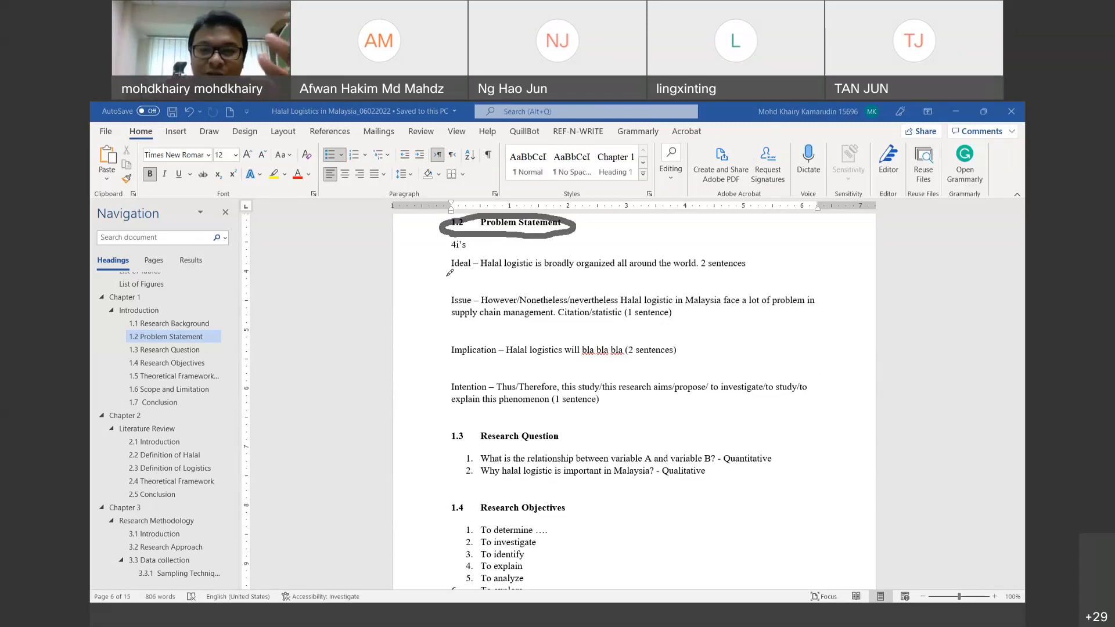
{"action": "mouse_move", "coordinate": [482, 239]}
{"action": "left_mouse_down"}
{"action": "mouse_move", "coordinate": [433, 236]}
{"action": "mouse_move", "coordinate": [494, 247]}
{"action": "mouse_move", "coordinate": [459, 230]}
{"action": "left_mouse_up"}
{"action": "mouse_move", "coordinate": [480, 286]}
{"action": "left_mouse_down"}
{"action": "mouse_move", "coordinate": [444, 286]}
{"action": "mouse_move", "coordinate": [493, 313]}
{"action": "left_mouse_up"}
Step: Loop ink around the Issue and Implication paragraphs, underlining Issue and marking its sentence count
{"action": "left_click_drag", "start_coordinate": [451, 366], "coordinate": [500, 364]}
{"action": "left_click_drag", "start_coordinate": [448, 399], "coordinate": [480, 395]}
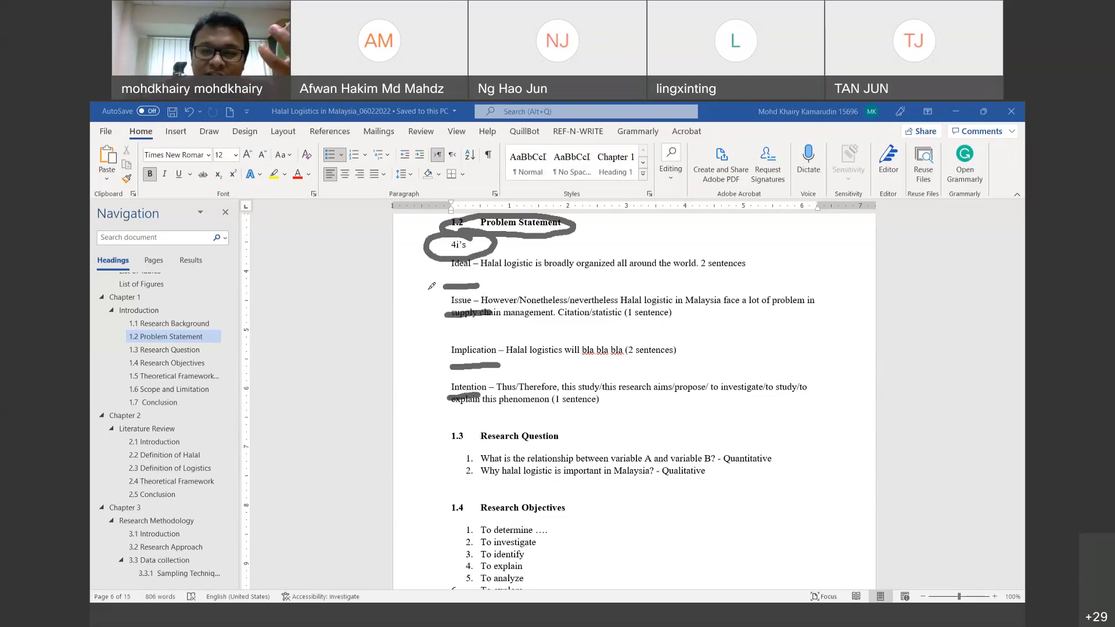
{"action": "mouse_move", "coordinate": [424, 290]}
{"action": "left_mouse_down"}
{"action": "mouse_move", "coordinate": [575, 279]}
{"action": "mouse_move", "coordinate": [866, 341]}
{"action": "mouse_move", "coordinate": [602, 378]}
{"action": "mouse_move", "coordinate": [429, 375]}
{"action": "mouse_move", "coordinate": [422, 290]}
{"action": "mouse_move", "coordinate": [651, 280]}
{"action": "left_mouse_up"}
{"action": "mouse_move", "coordinate": [751, 272]}
{"action": "left_mouse_down"}
{"action": "mouse_move", "coordinate": [823, 276]}
{"action": "mouse_move", "coordinate": [848, 308]}
{"action": "mouse_move", "coordinate": [843, 381]}
{"action": "left_mouse_up"}
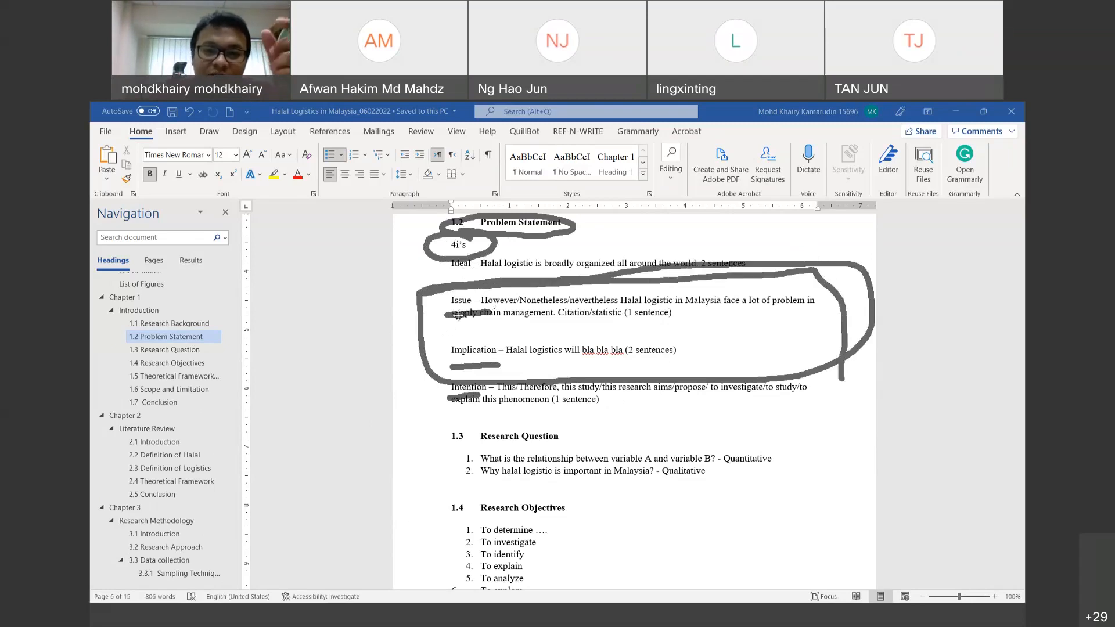
{"action": "mouse_move", "coordinate": [452, 304]}
{"action": "left_mouse_down"}
{"action": "mouse_move", "coordinate": [505, 306]}
{"action": "mouse_move", "coordinate": [431, 355]}
{"action": "mouse_move", "coordinate": [494, 334]}
{"action": "mouse_move", "coordinate": [448, 317]}
{"action": "left_mouse_up"}
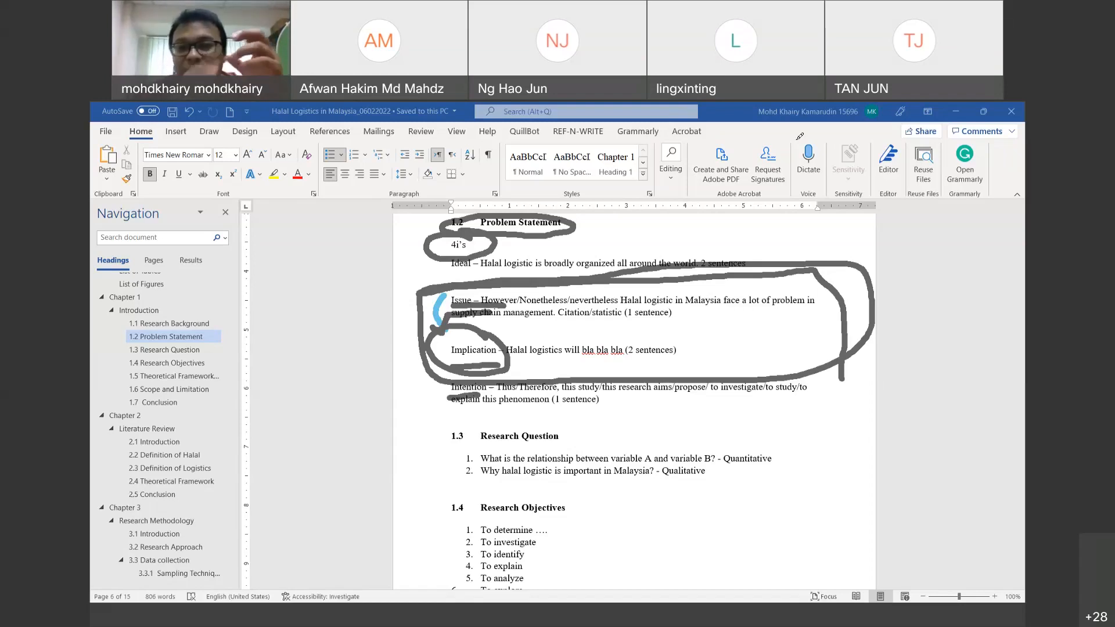
{"action": "mouse_move", "coordinate": [630, 310]}
{"action": "left_mouse_down"}
{"action": "mouse_move", "coordinate": [668, 307]}
{"action": "mouse_move", "coordinate": [629, 312]}
{"action": "left_mouse_up"}
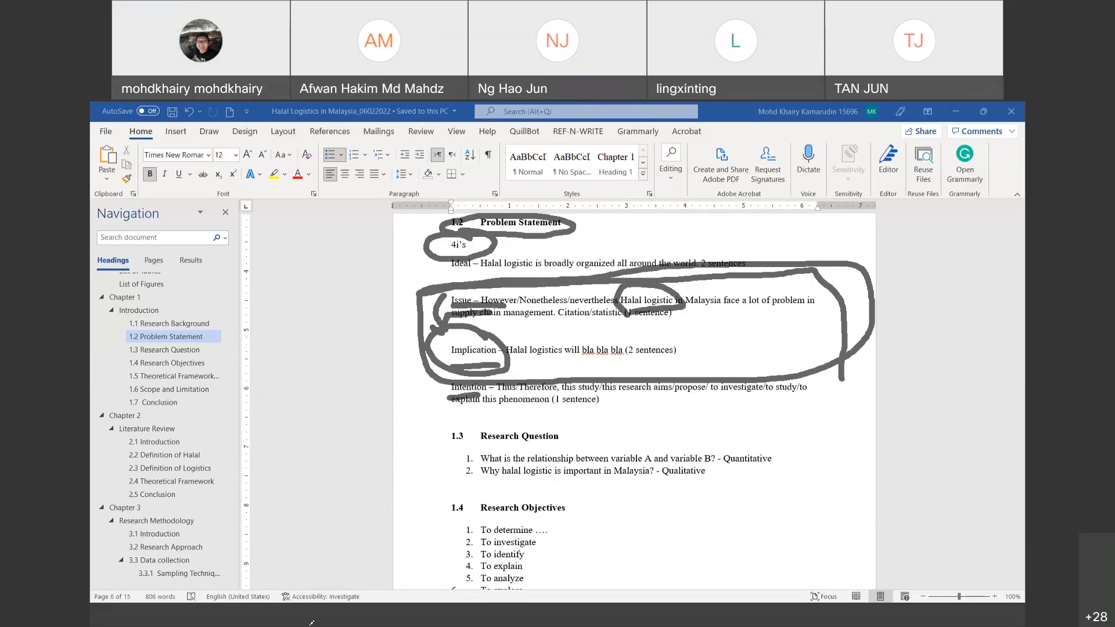
Step: Clear every ink stroke from section 1.2 with the Draw tab's Erase All Ink
{"action": "left_click", "coordinate": [766, 116]}
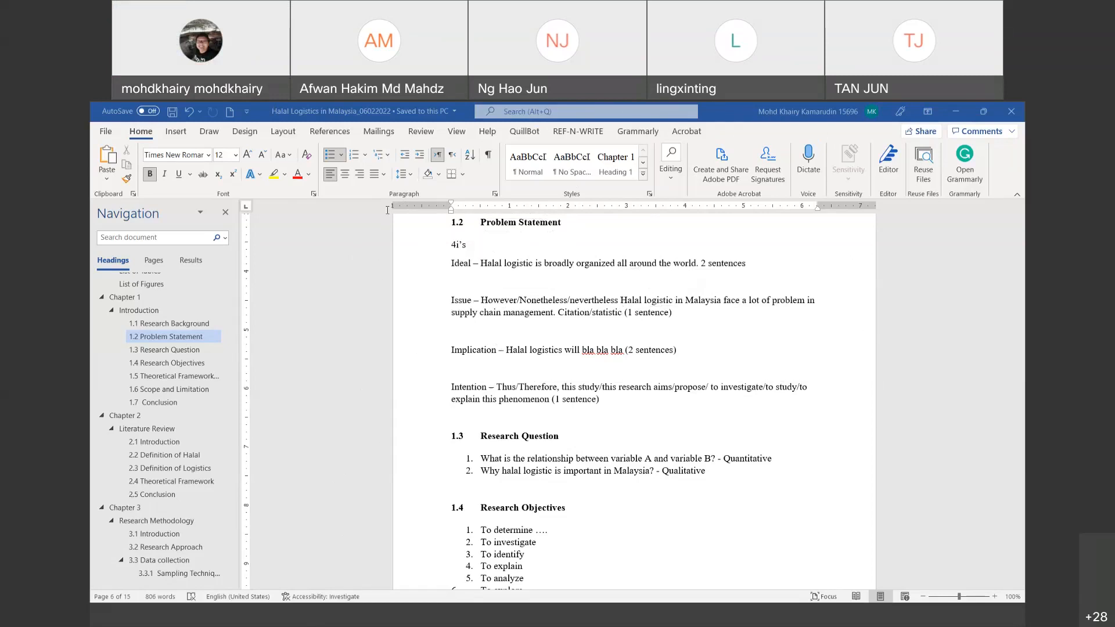